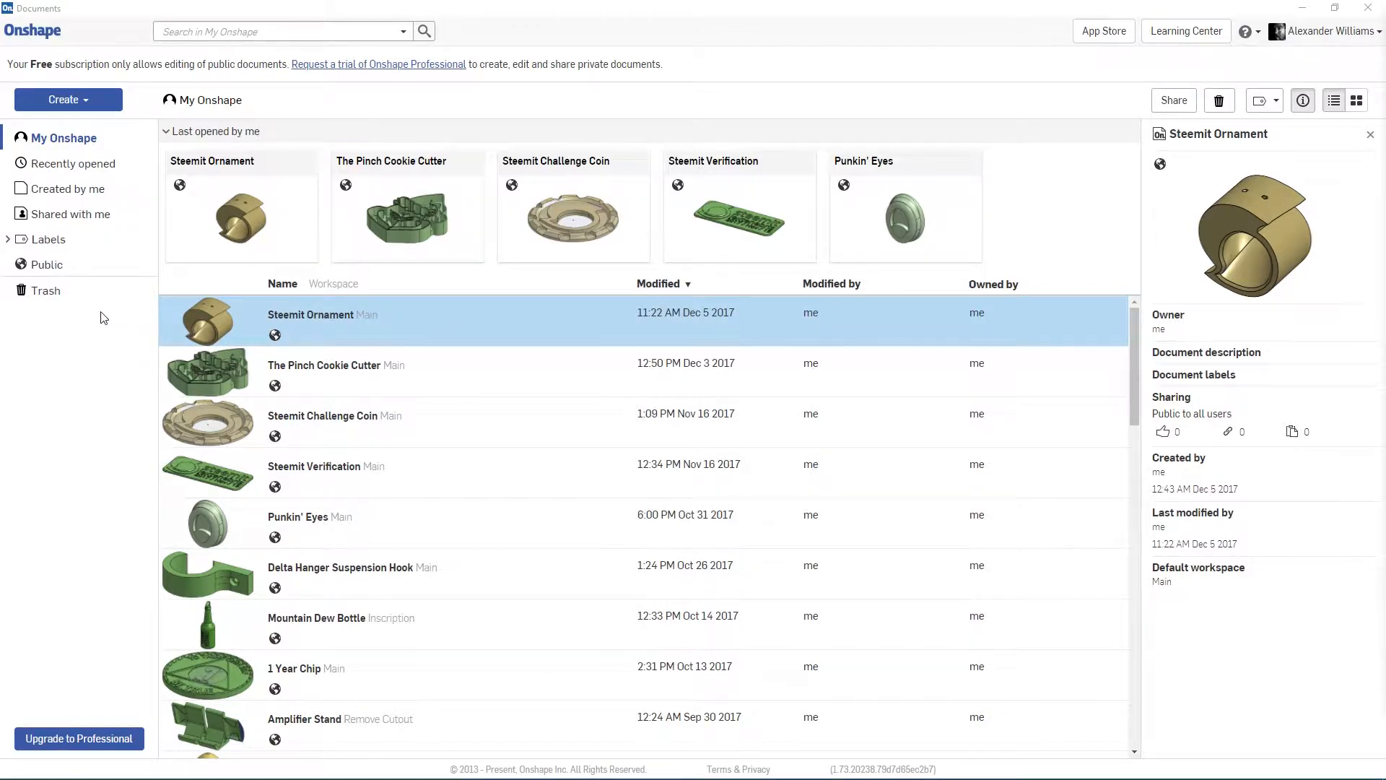
Expand the Labels list to view the existing document labels.
click(55, 239)
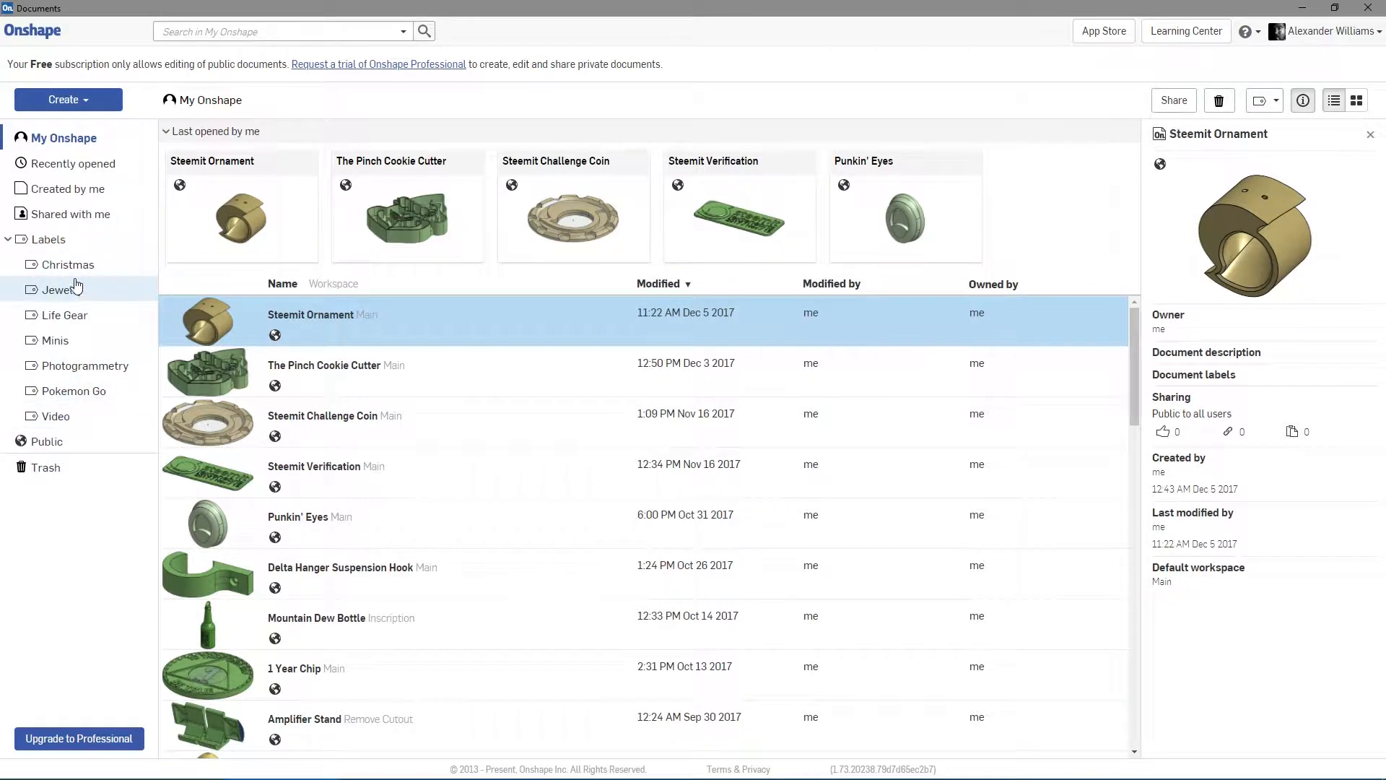
right_click(86, 532)
key(Escape)
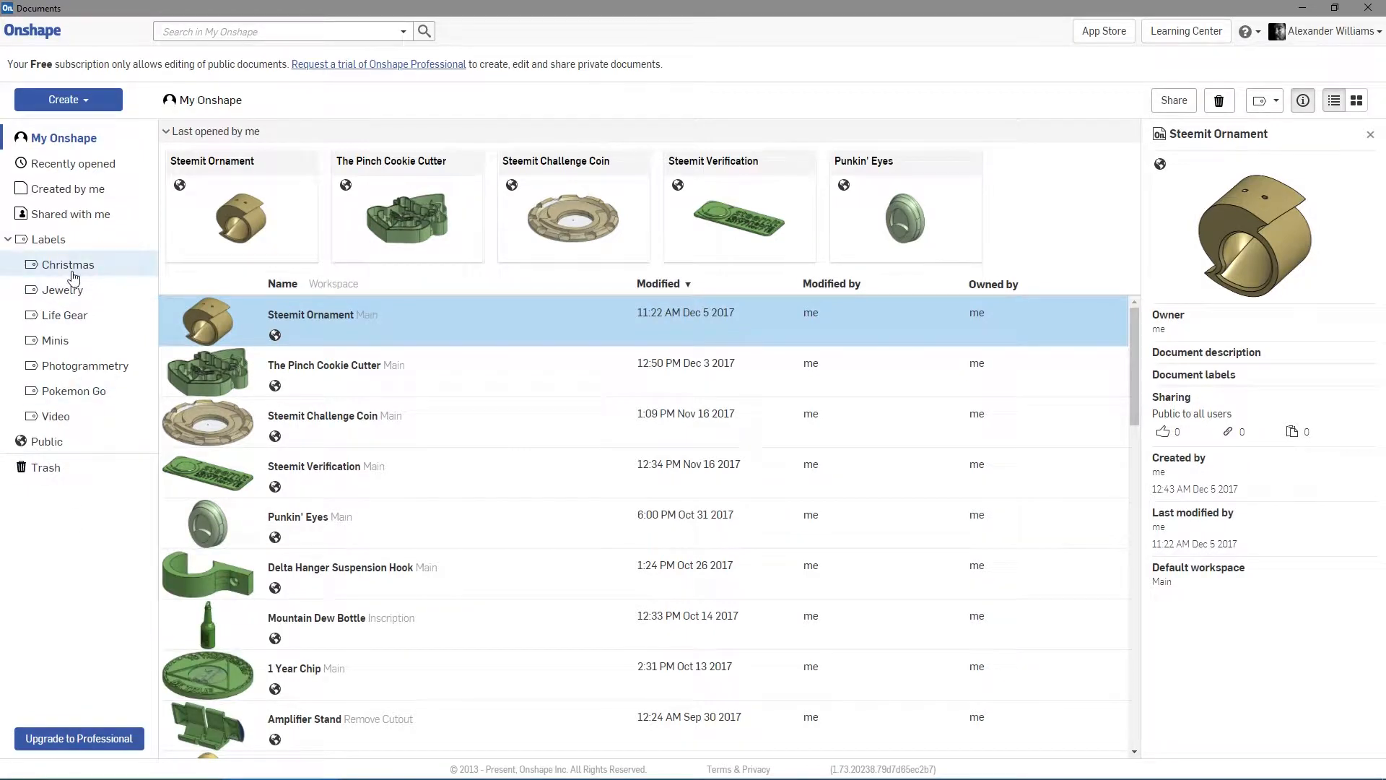
Create a new folder named "Steemit Tutorials" in My Onshape.
click(99, 109)
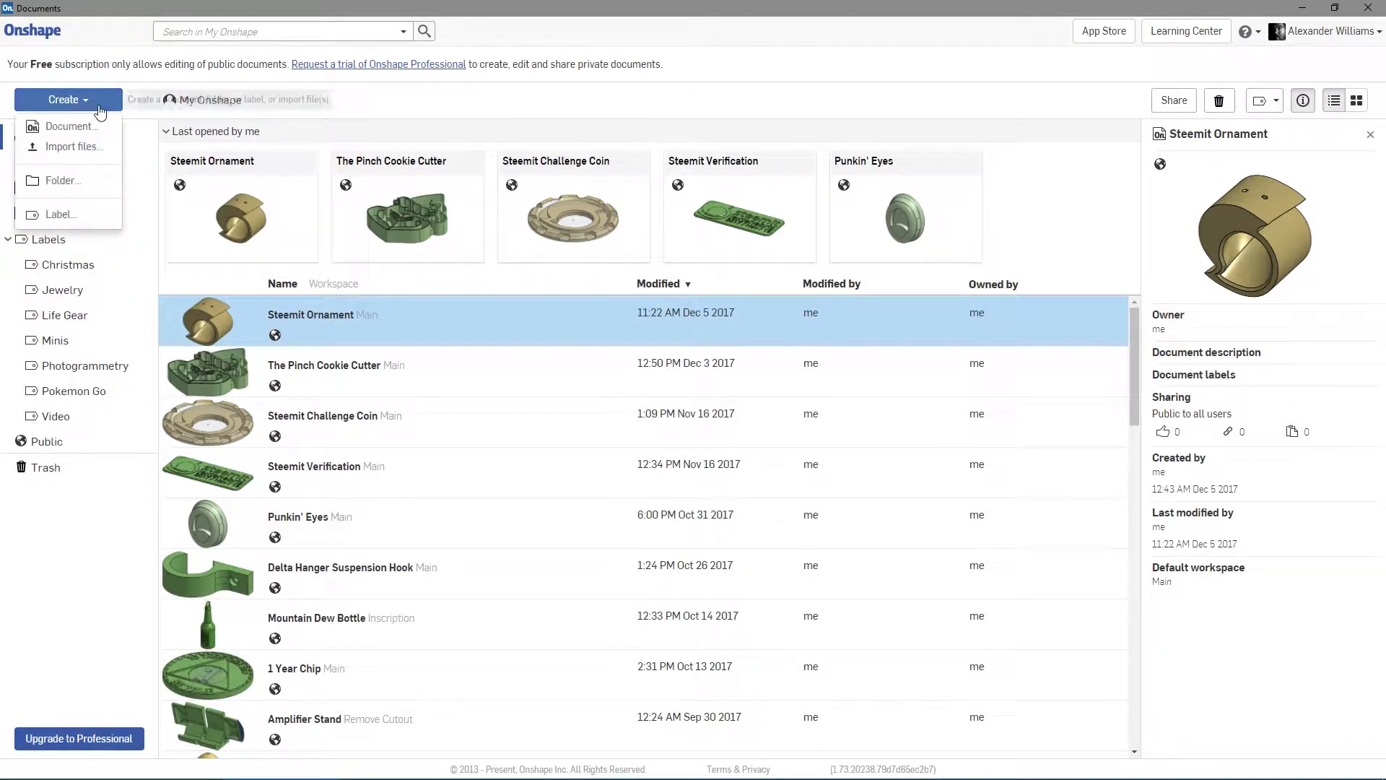
click(65, 181)
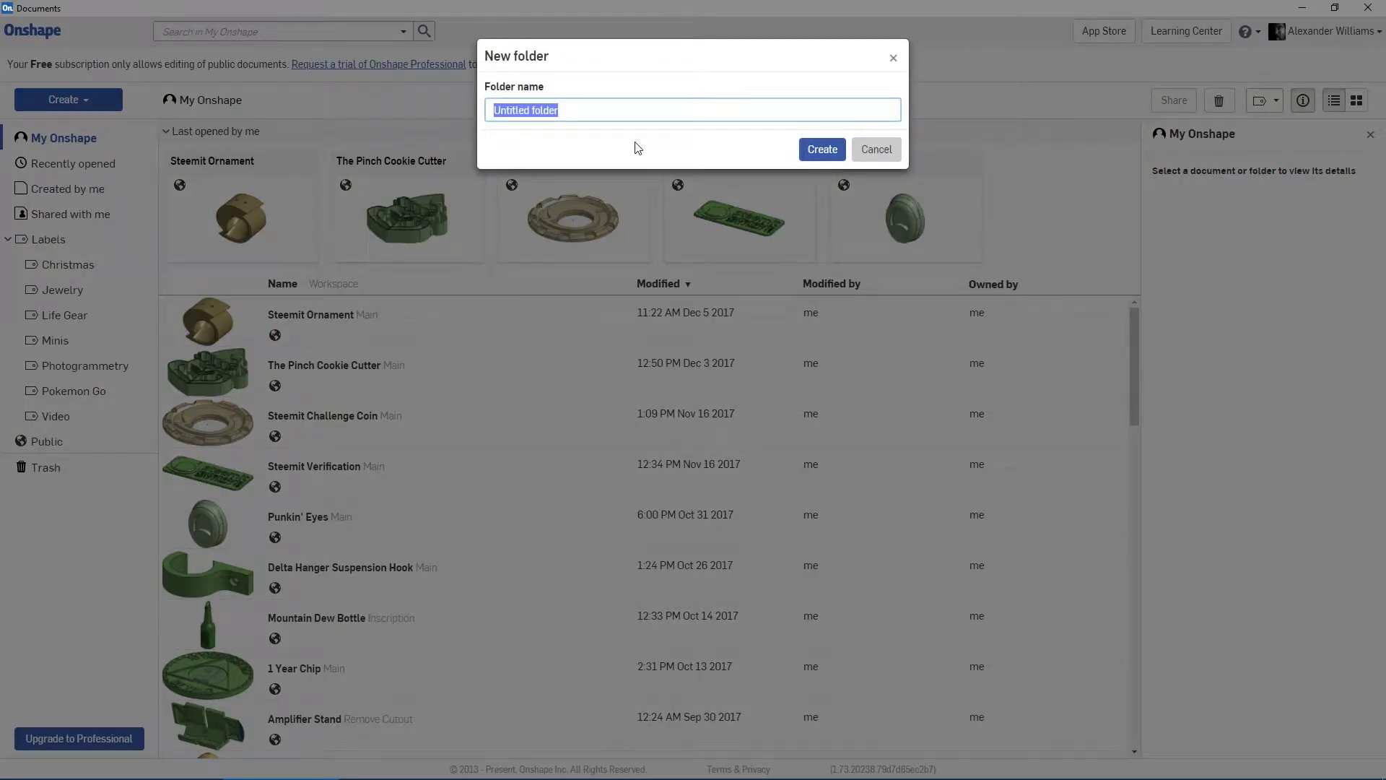
text(Steemit Tutorials)
key(Return)
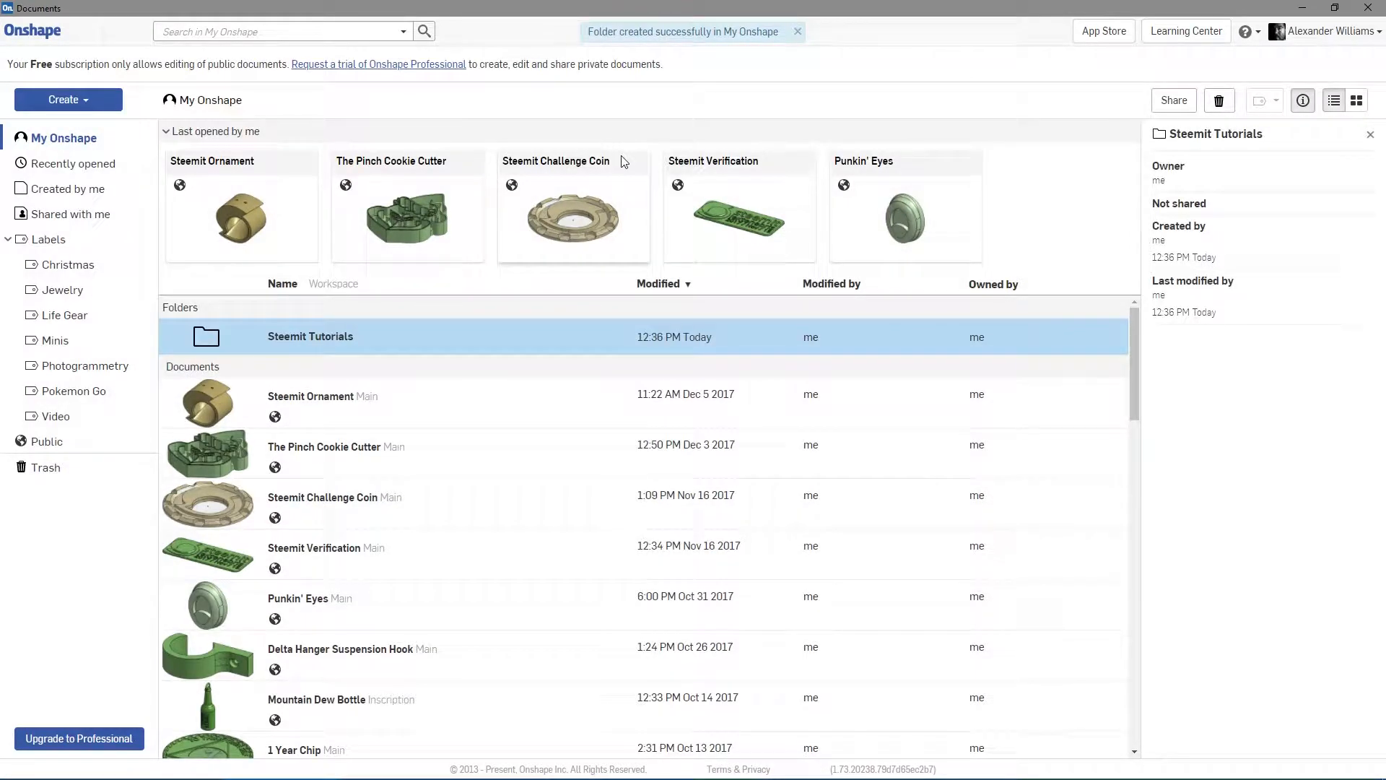
Open the Steemit Tutorials folder and create a public document named "Steemit Valentine's Keychain v1" in it.
click(342, 340)
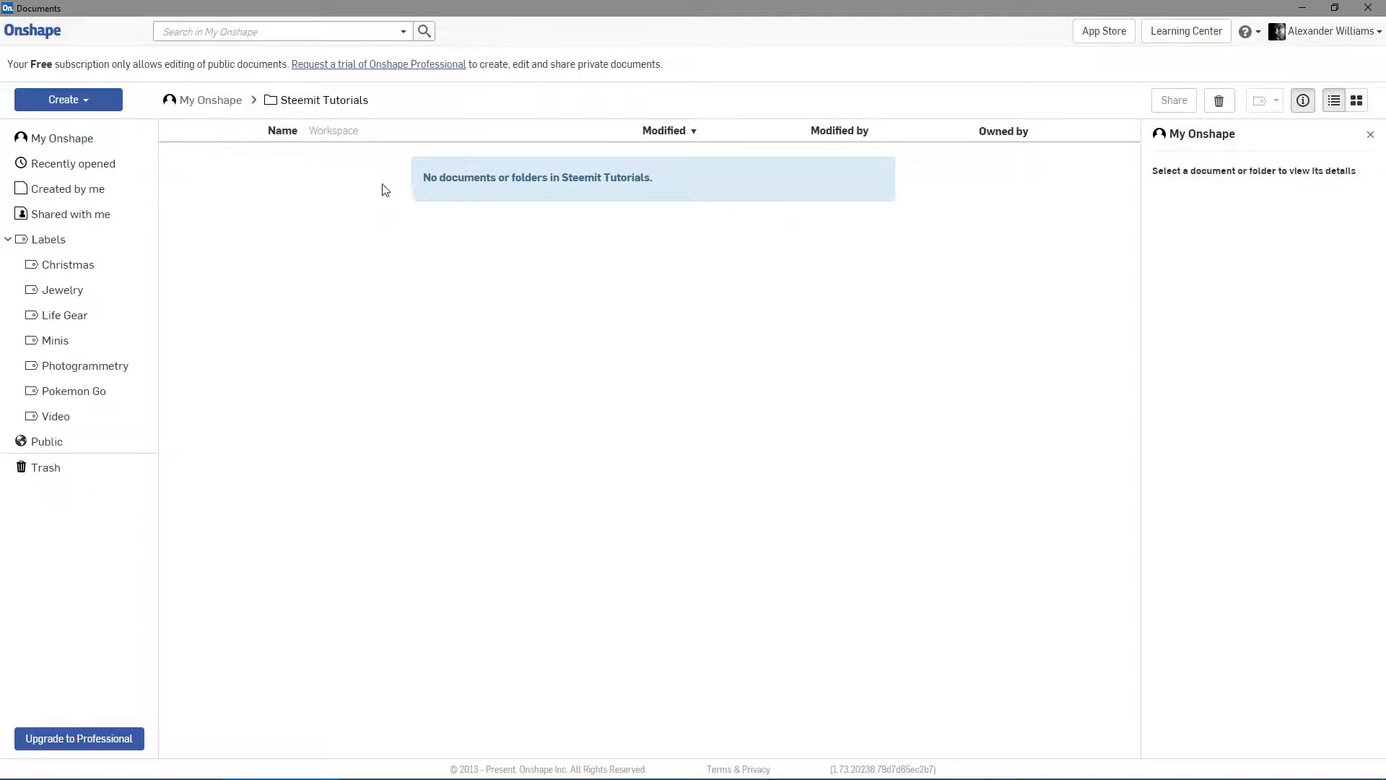
click(83, 101)
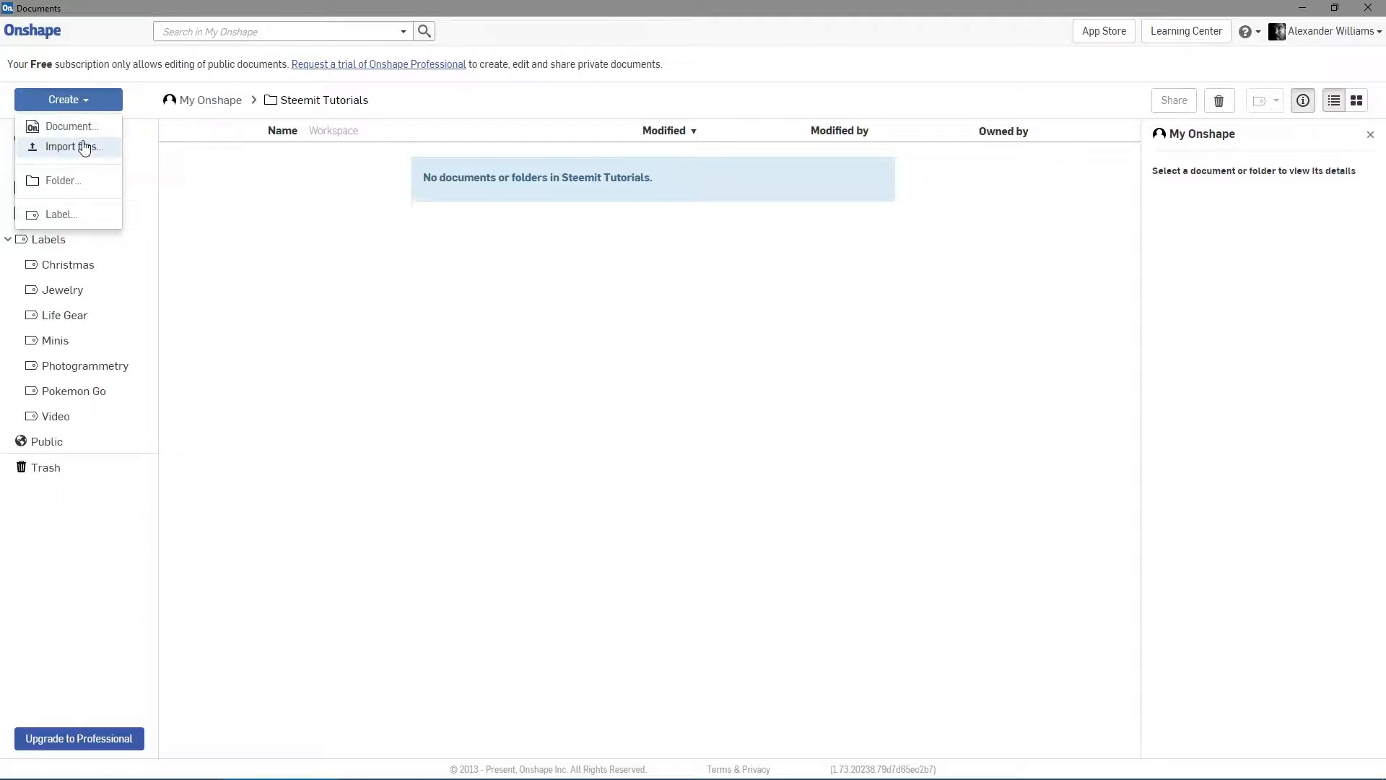
click(75, 124)
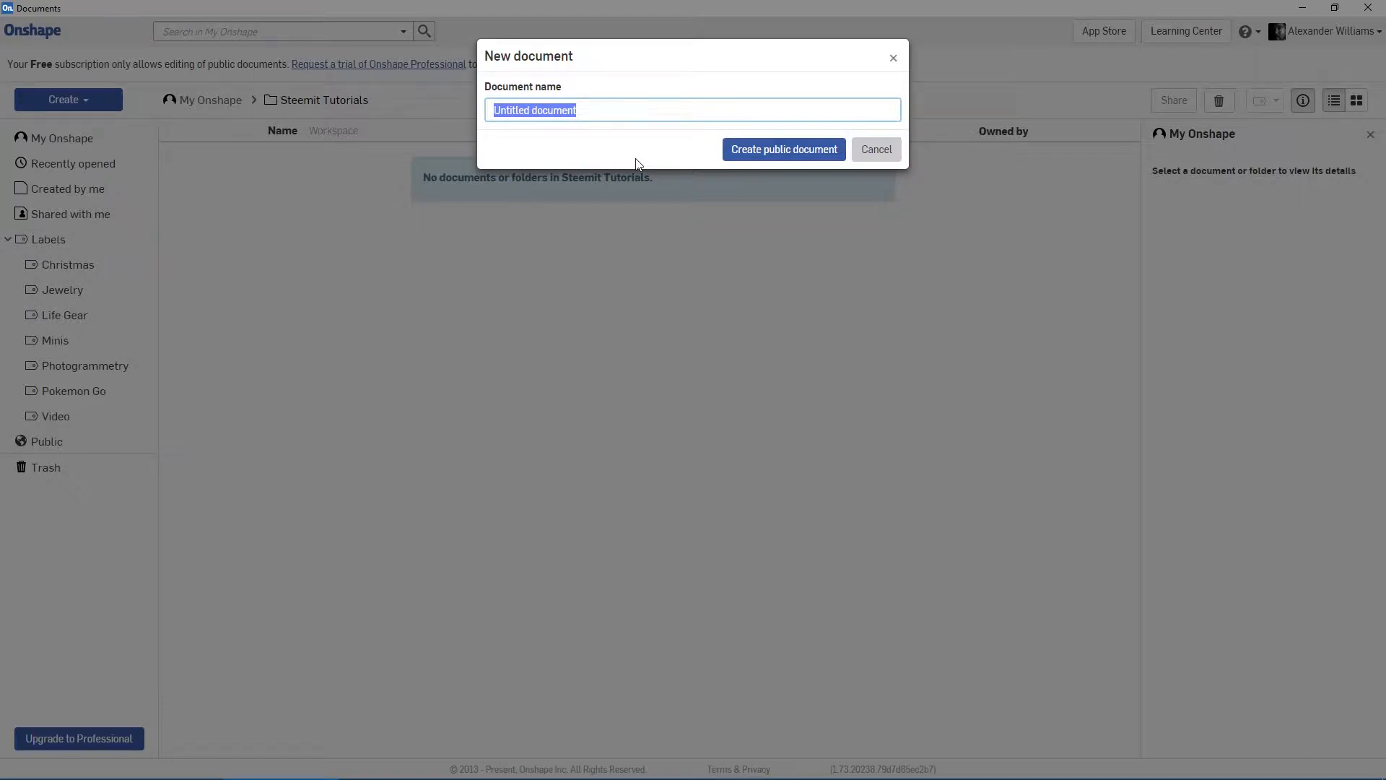
text(Steem)
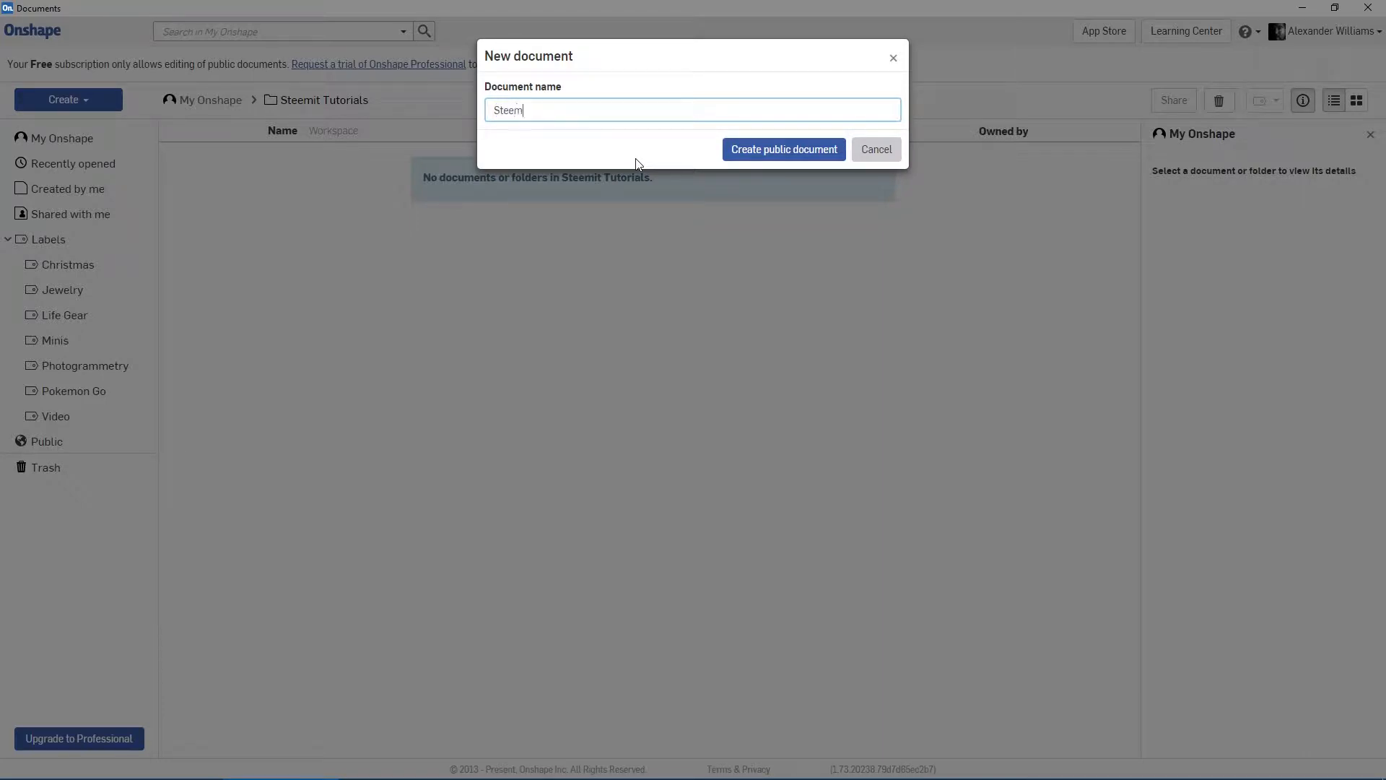
text(it Valentine's Keychain c1)
key(BackSpace)
key(BackSpace)
text(v1)
click(786, 150)
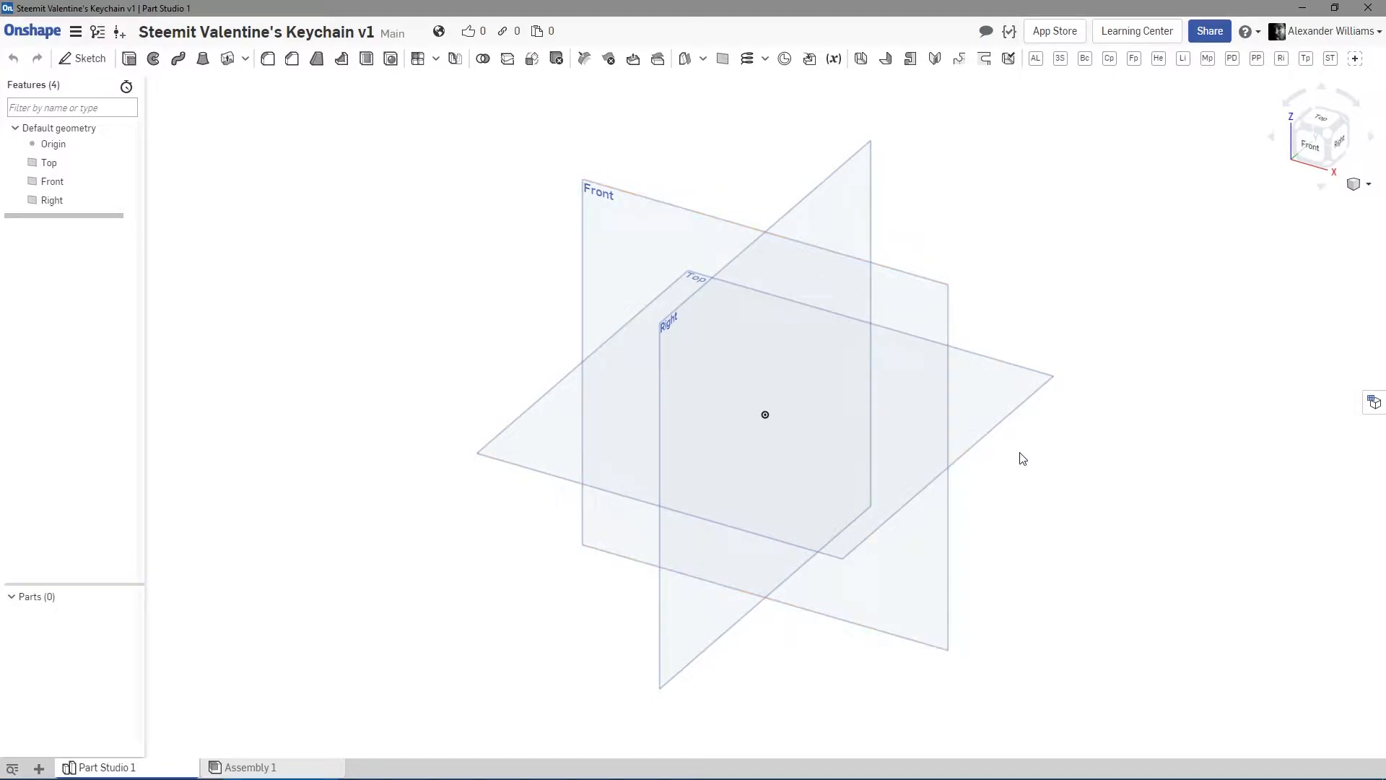
Examine the default Front, Top and Right planes around the origin from several viewing angles.
right_drag(1021, 458, 1043, 495)
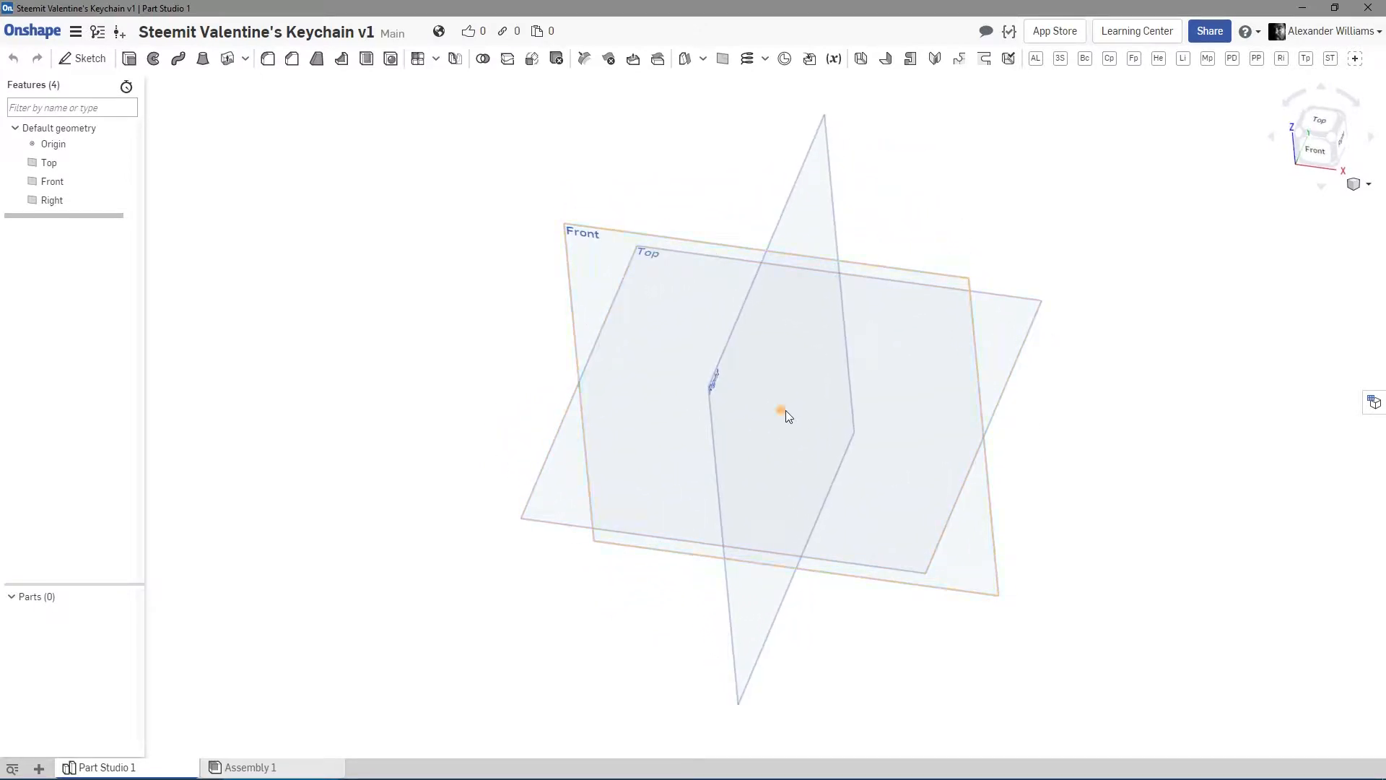
right_drag(885, 223, 866, 202)
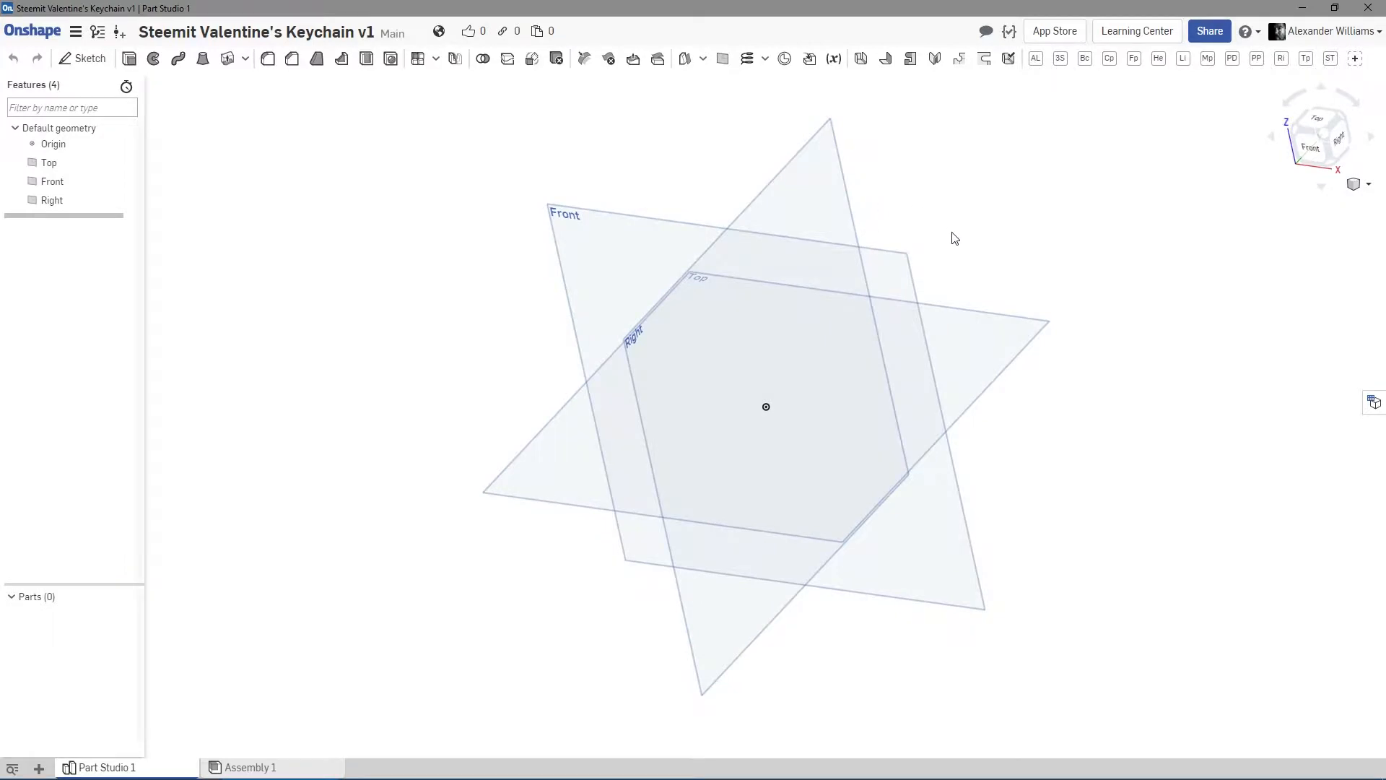
mouse_move(955, 238)
right_down()
mouse_move(968, 245)
mouse_move(965, 219)
right_up()
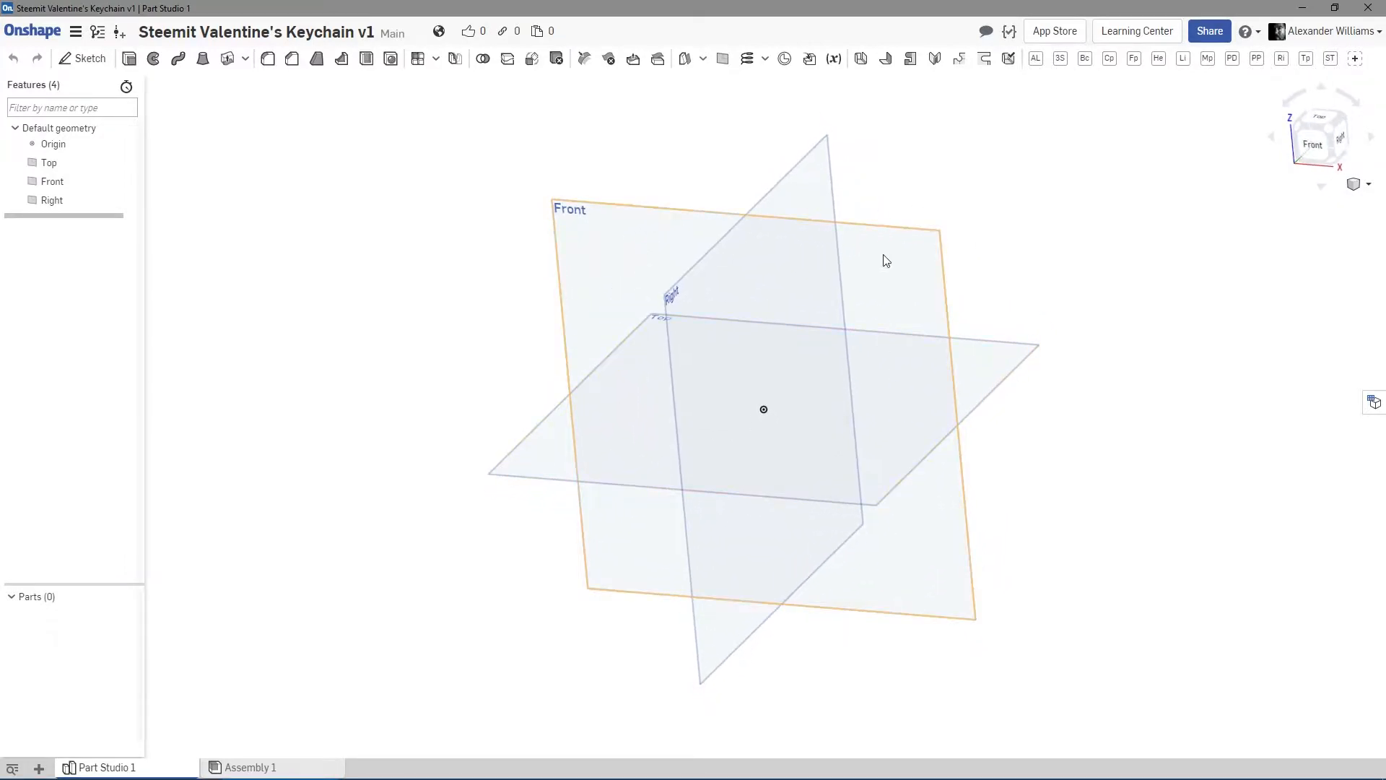
right_drag(1052, 252, 990, 443)
right_drag(999, 337, 1042, 355)
mouse_move(650, 561)
right_down()
mouse_move(677, 607)
mouse_move(664, 581)
right_up()
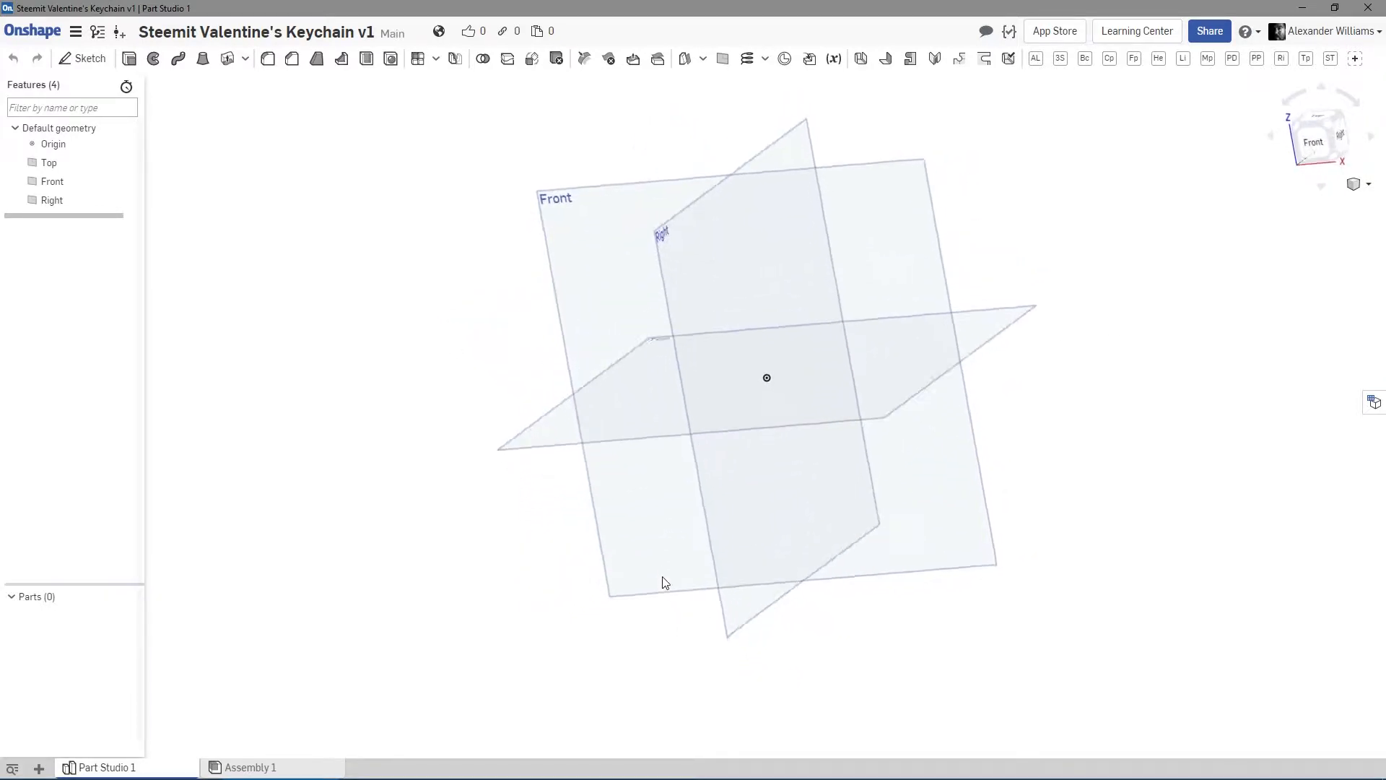
right_drag(1144, 354, 740, 473)
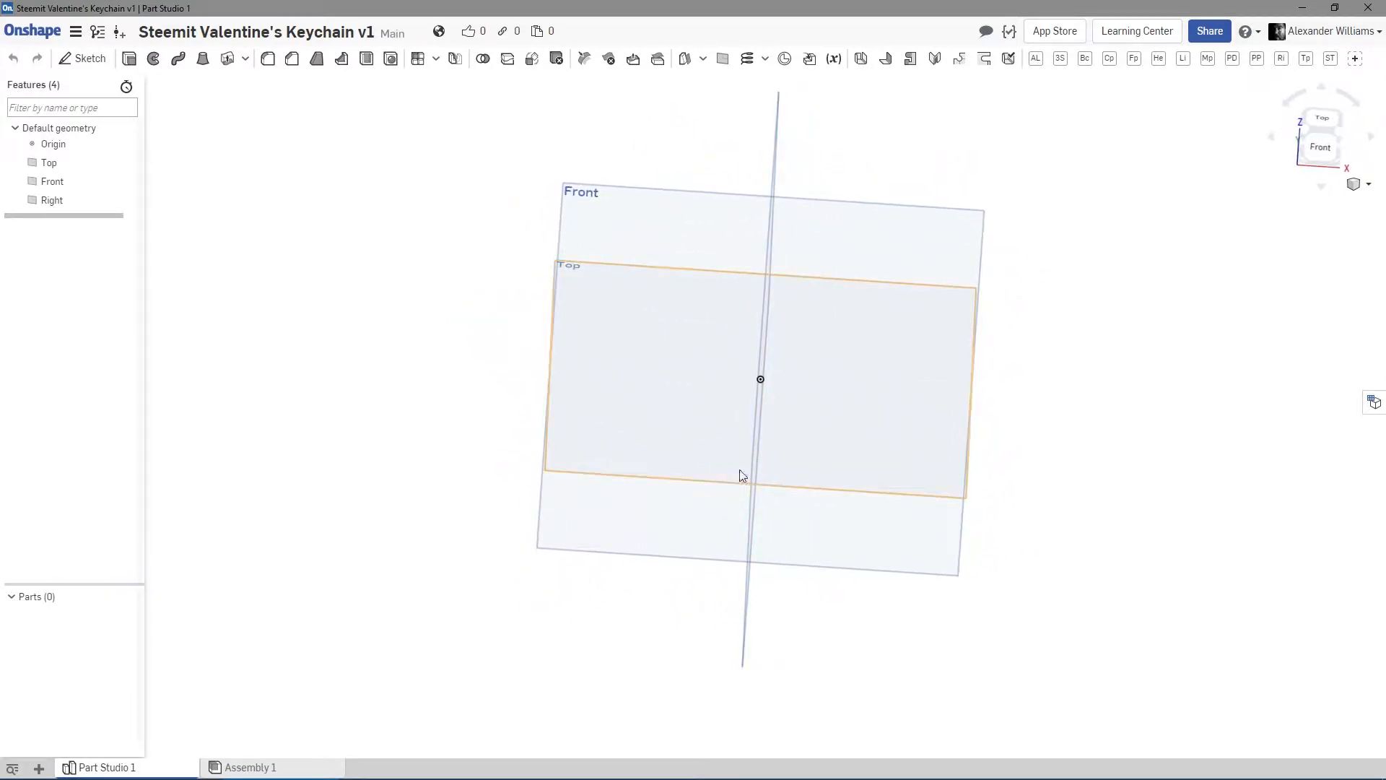
right_drag(691, 543, 653, 526)
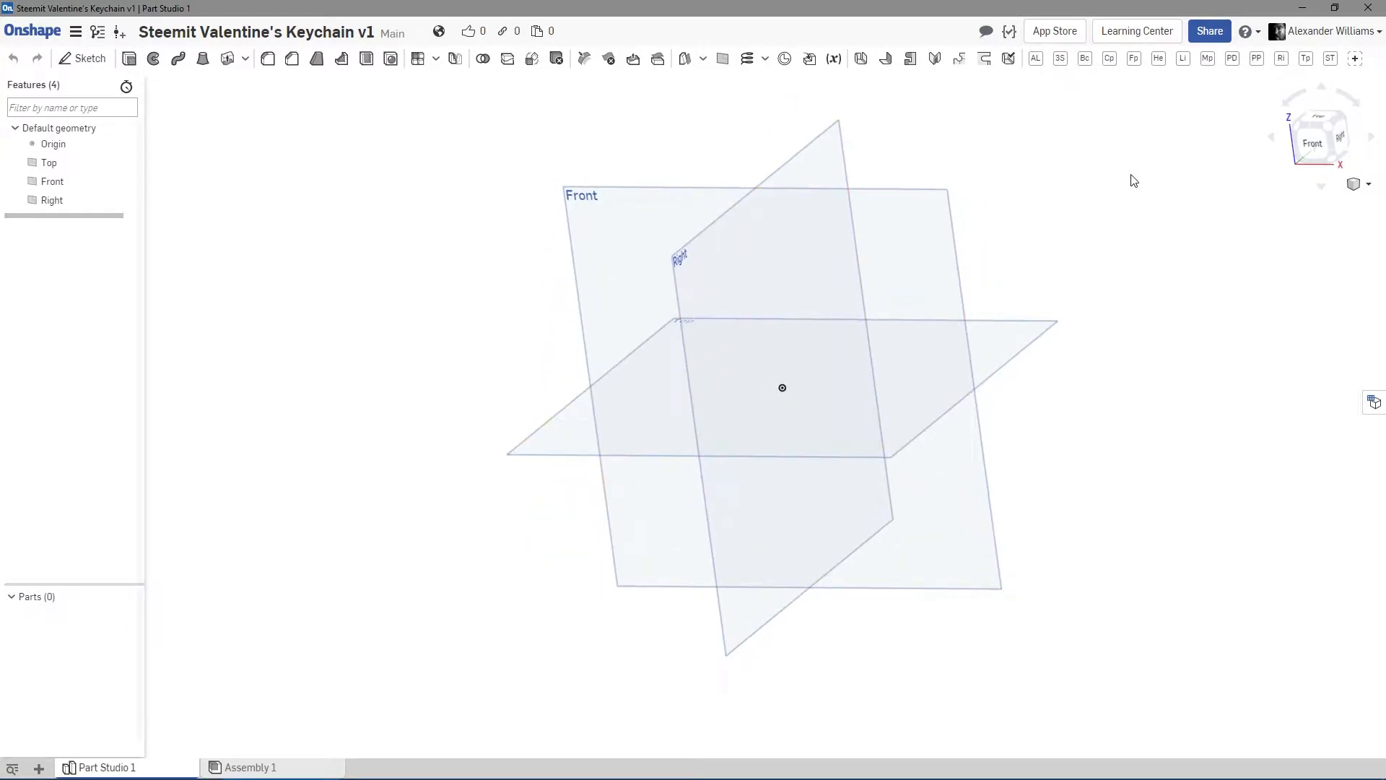
right_drag(1131, 180, 1131, 190)
right_drag(483, 275, 488, 236)
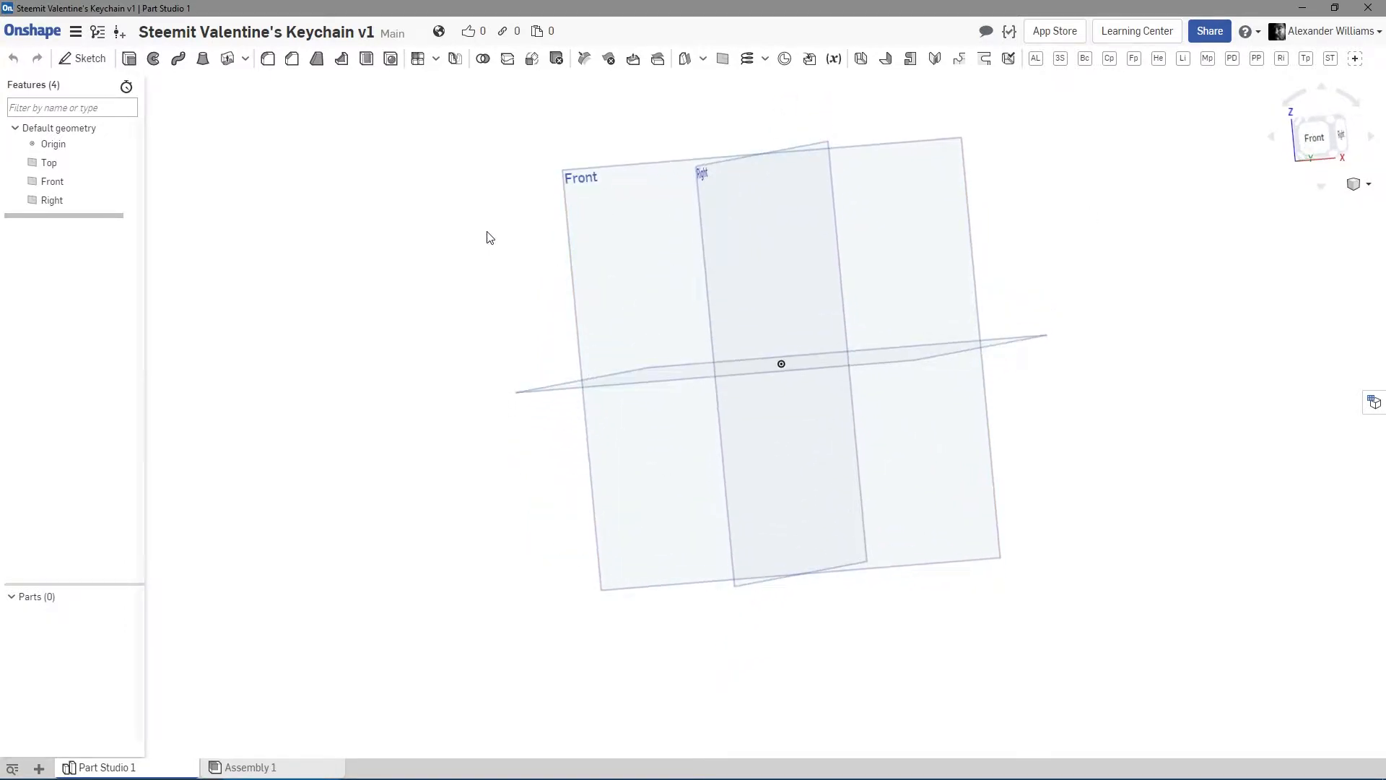
right_drag(1123, 348, 1164, 415)
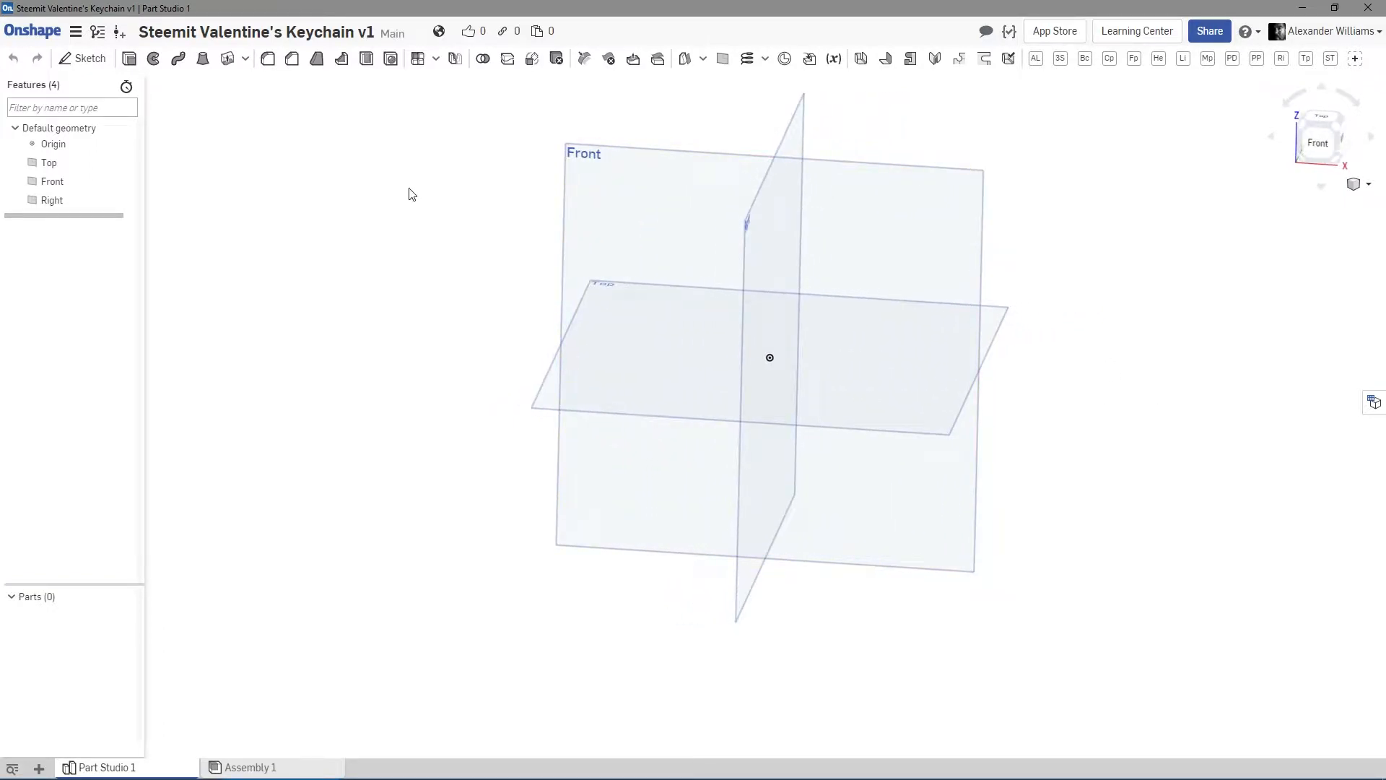
right_drag(415, 213, 415, 328)
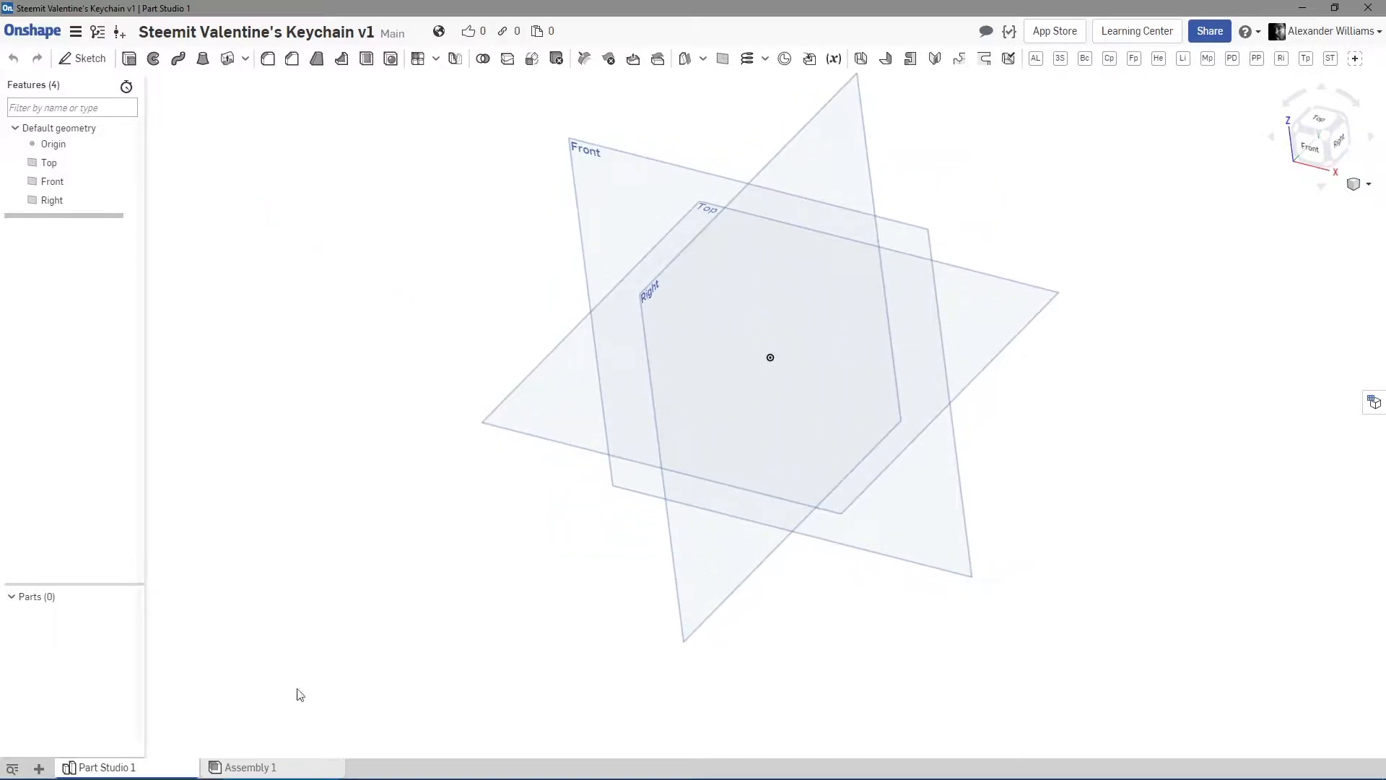
Start a new sketch on the Top plane and hide the default planes.
click(81, 60)
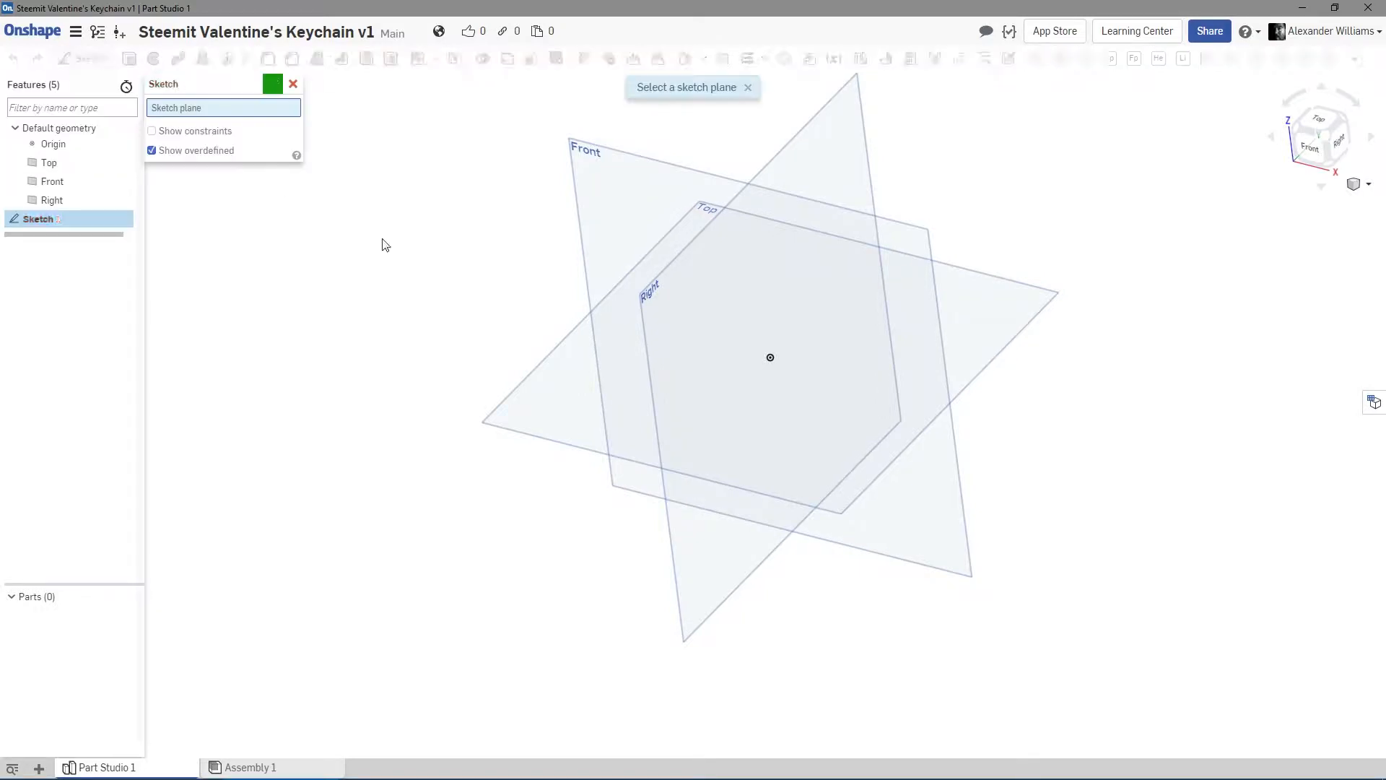
click(561, 396)
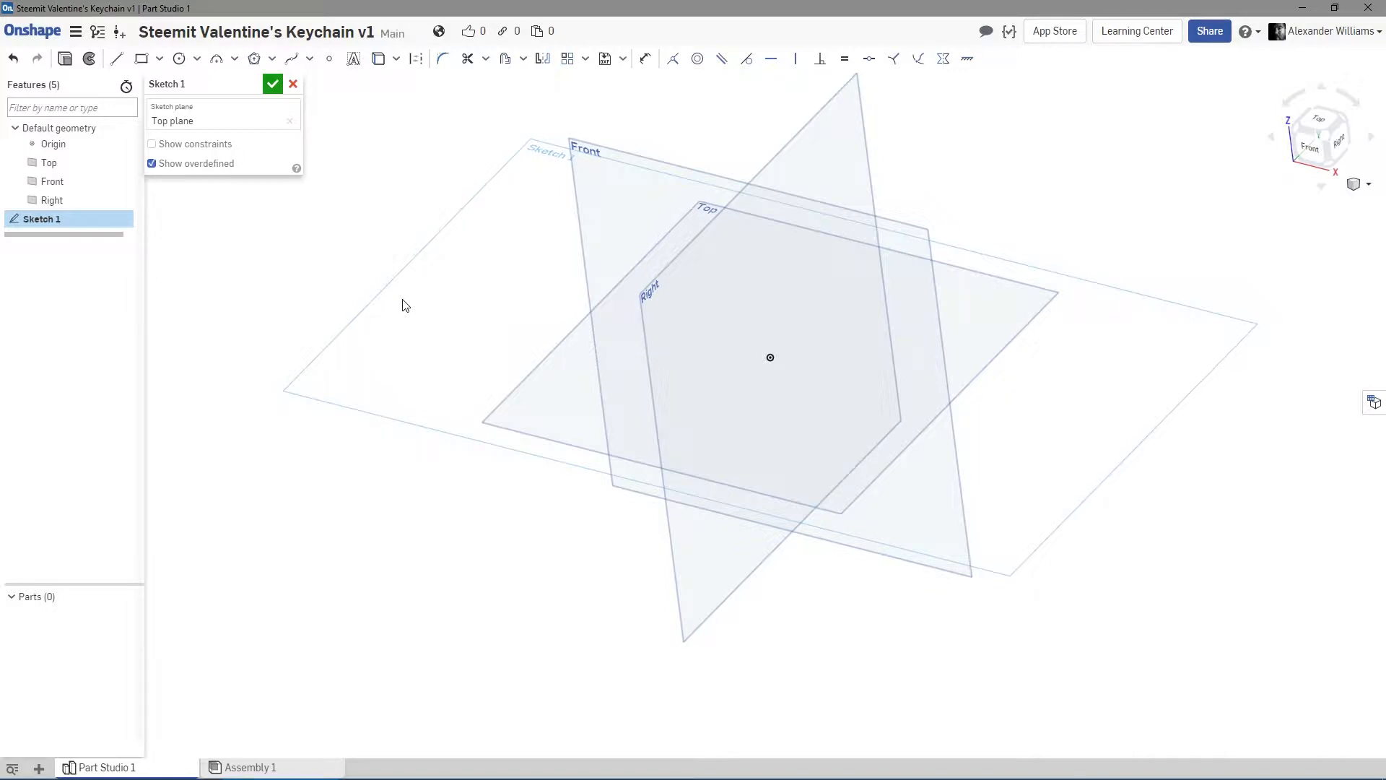
right_drag(402, 305, 413, 340)
key(p)
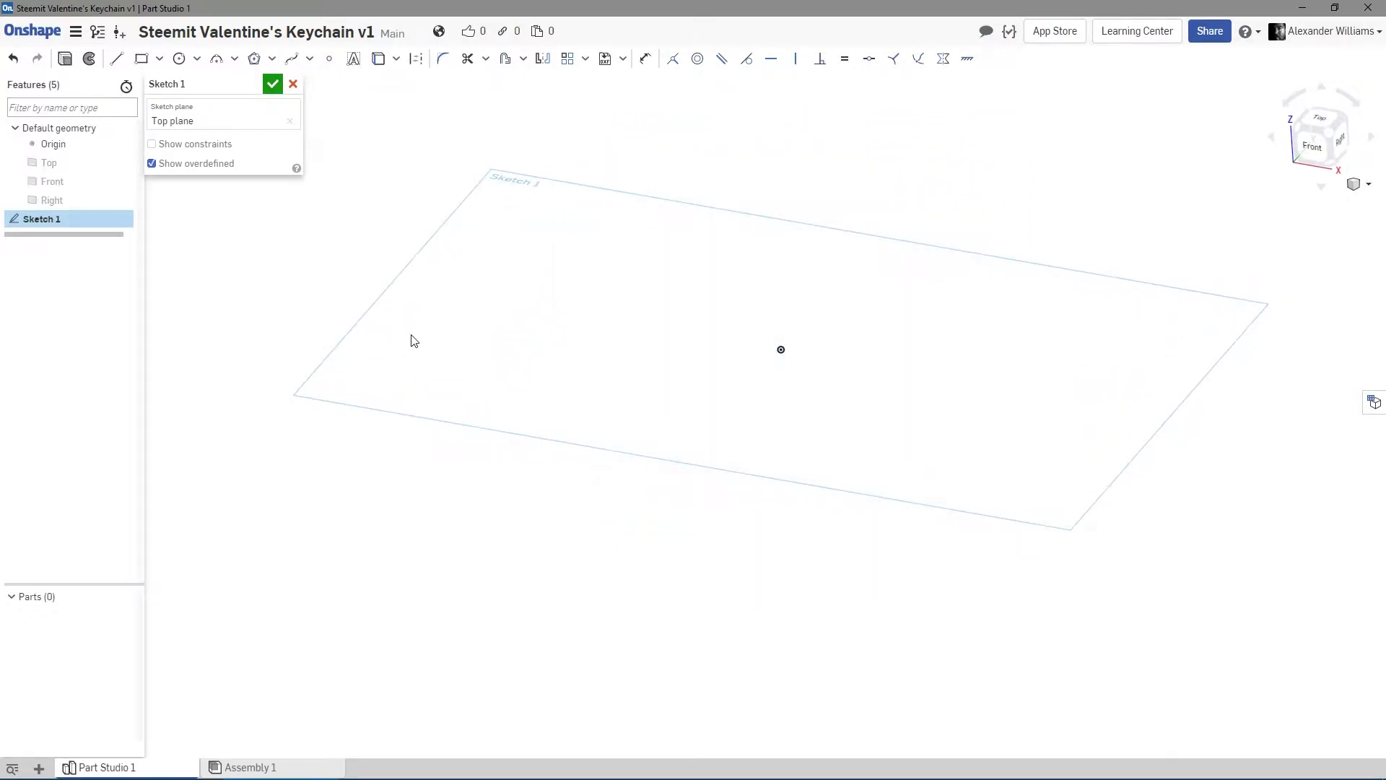
mouse_move(530, 382)
right_down()
mouse_move(600, 436)
mouse_move(544, 409)
mouse_move(529, 433)
mouse_move(527, 409)
right_up()
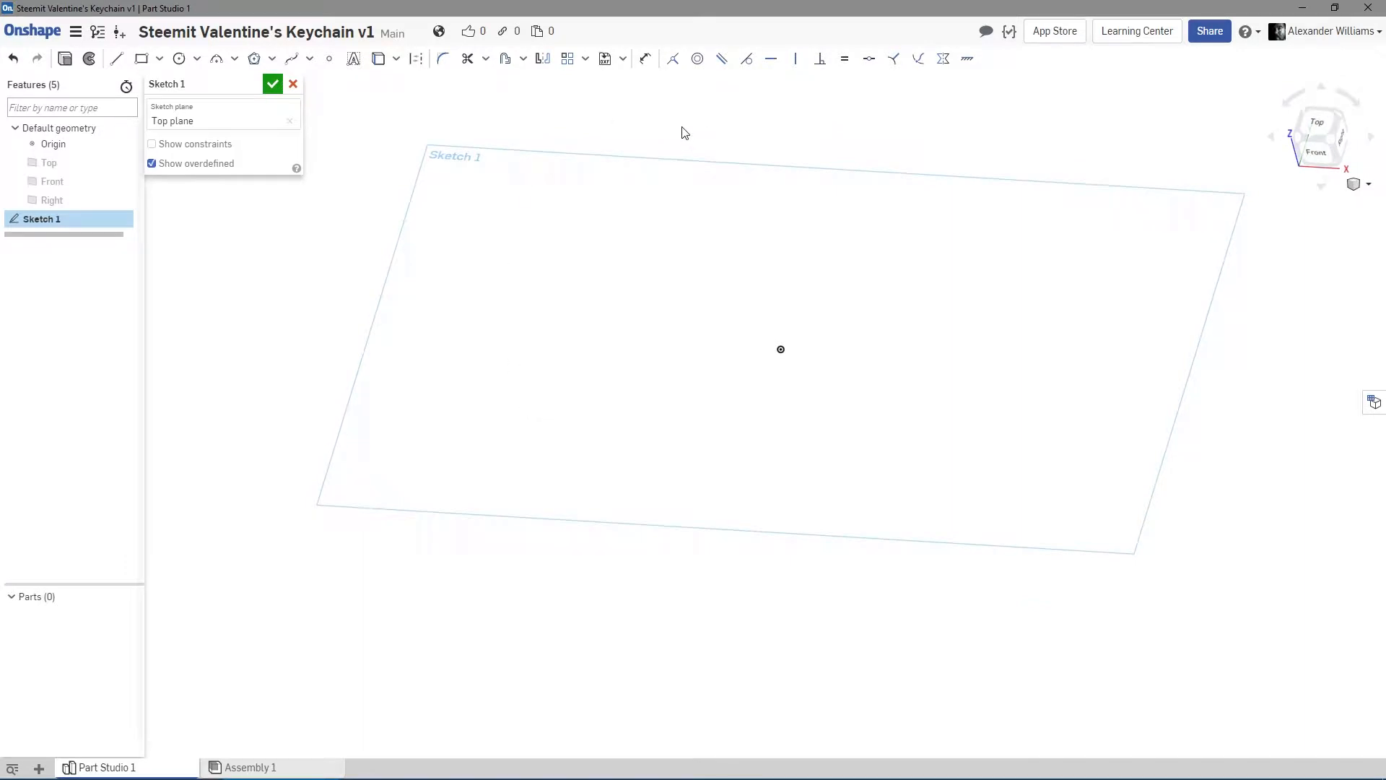
Start inserting an image into the sketch and browse the other documents labelled Jewelry for an image source.
click(622, 64)
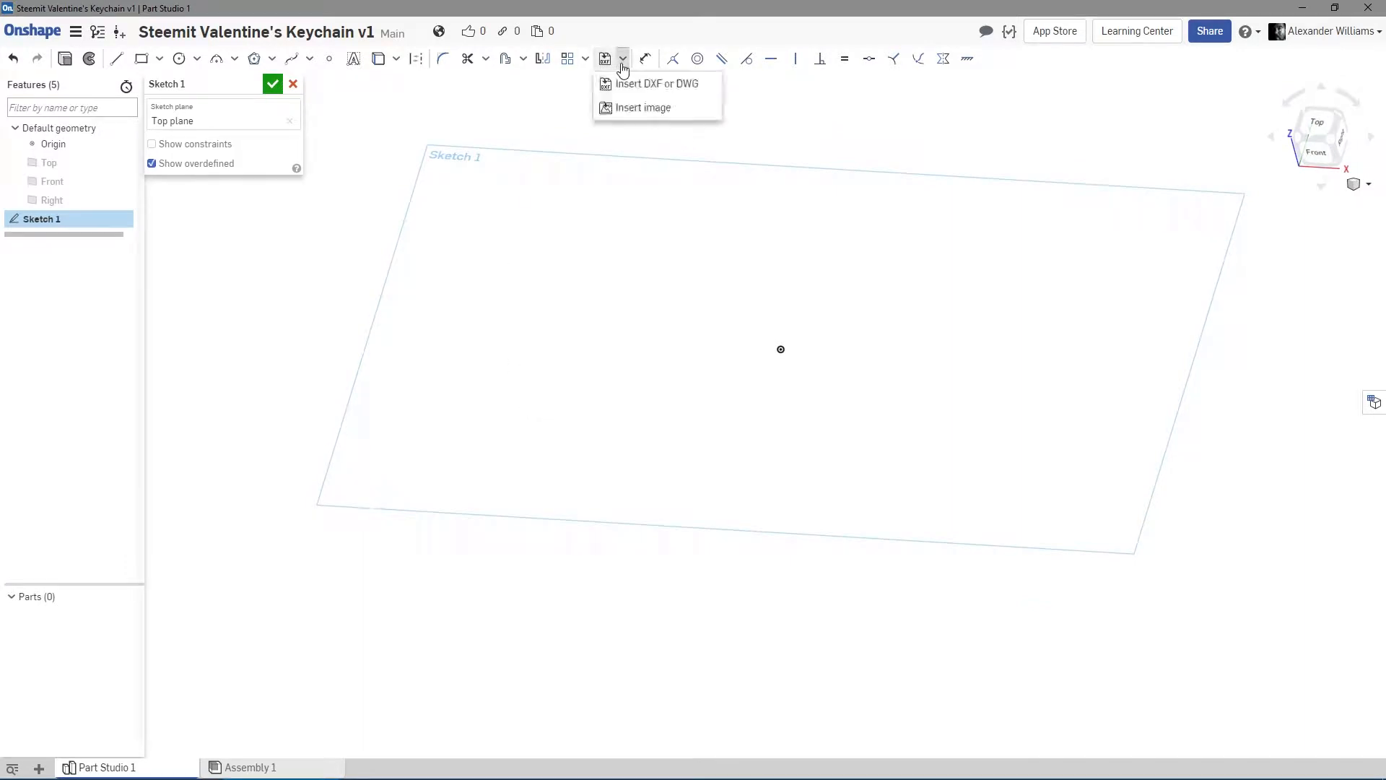
click(638, 106)
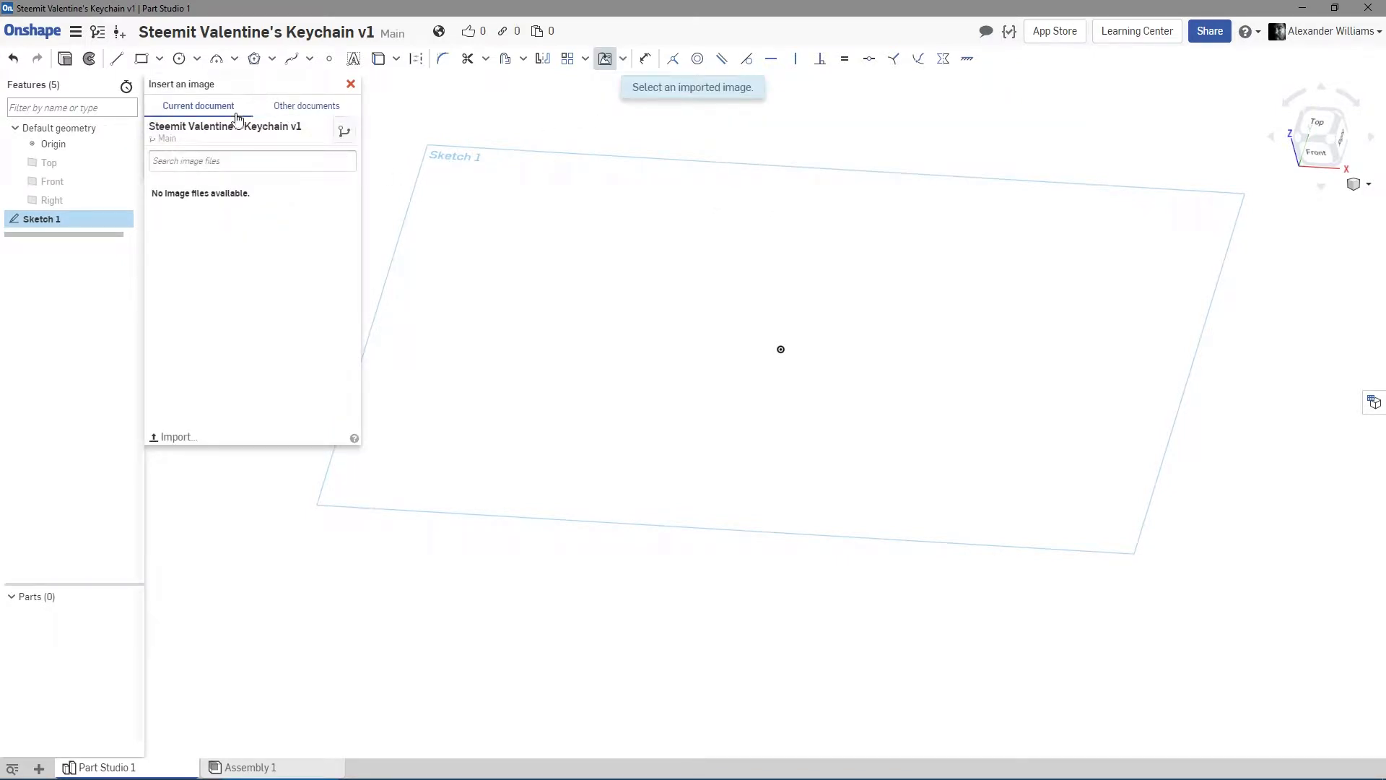
click(293, 114)
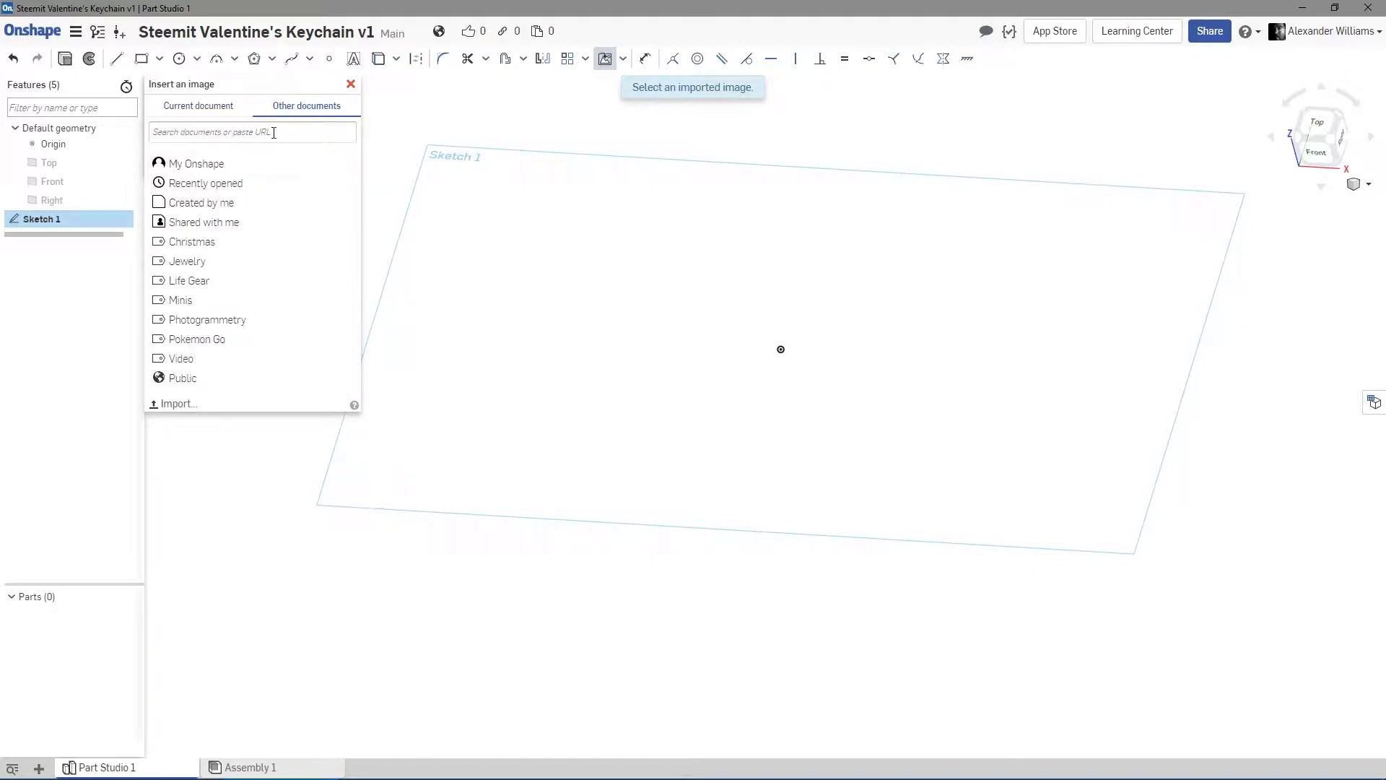
click(200, 266)
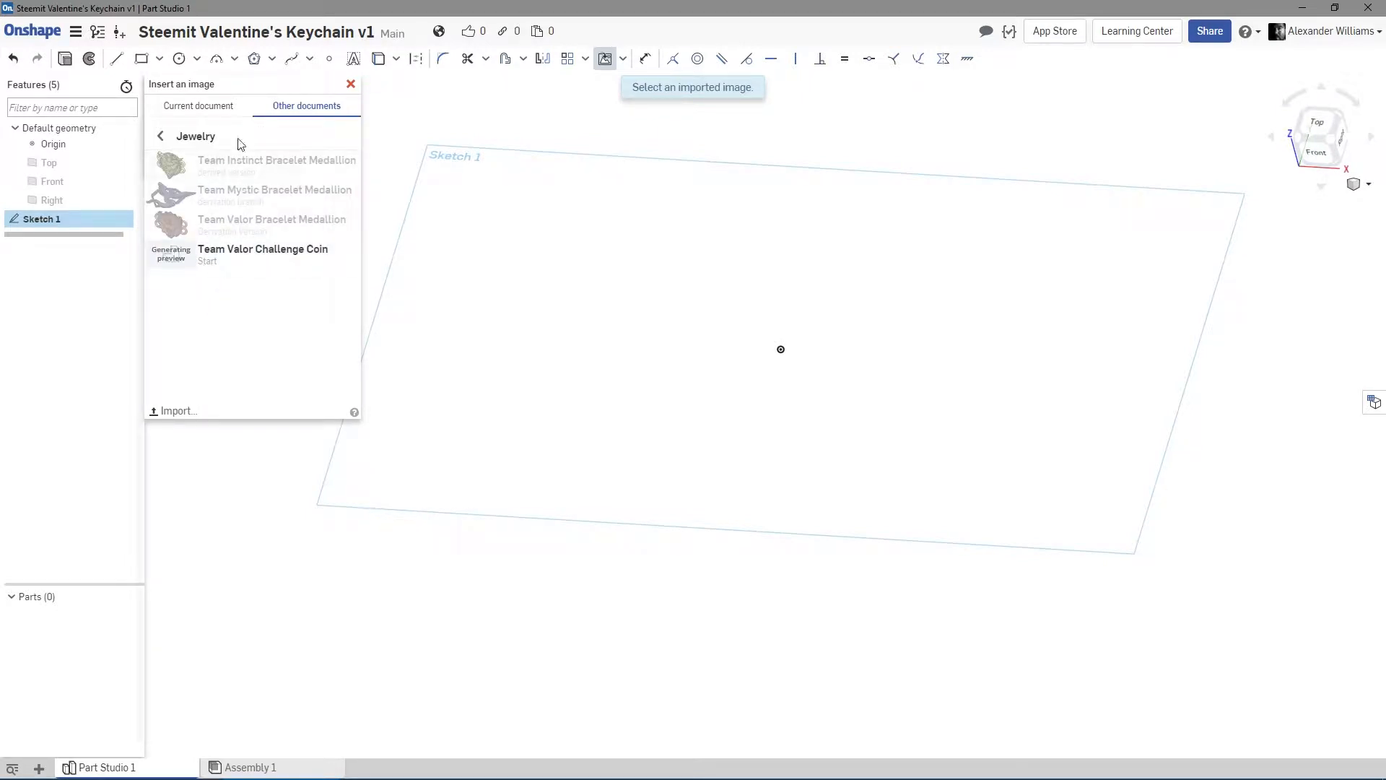
click(178, 138)
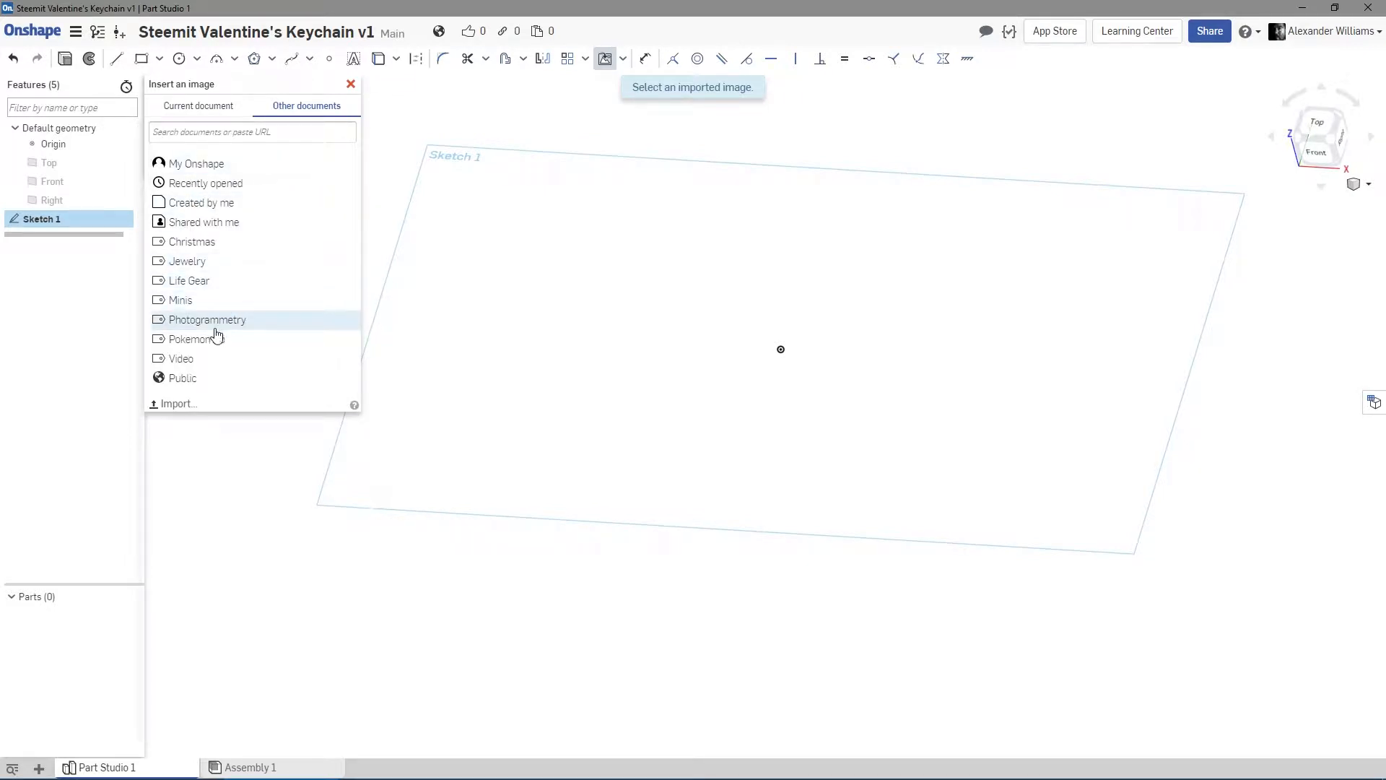
Import Steemit-Logo.png from the Download folder, check the uploaded image in the document, and return to Part Studio 1.
click(181, 406)
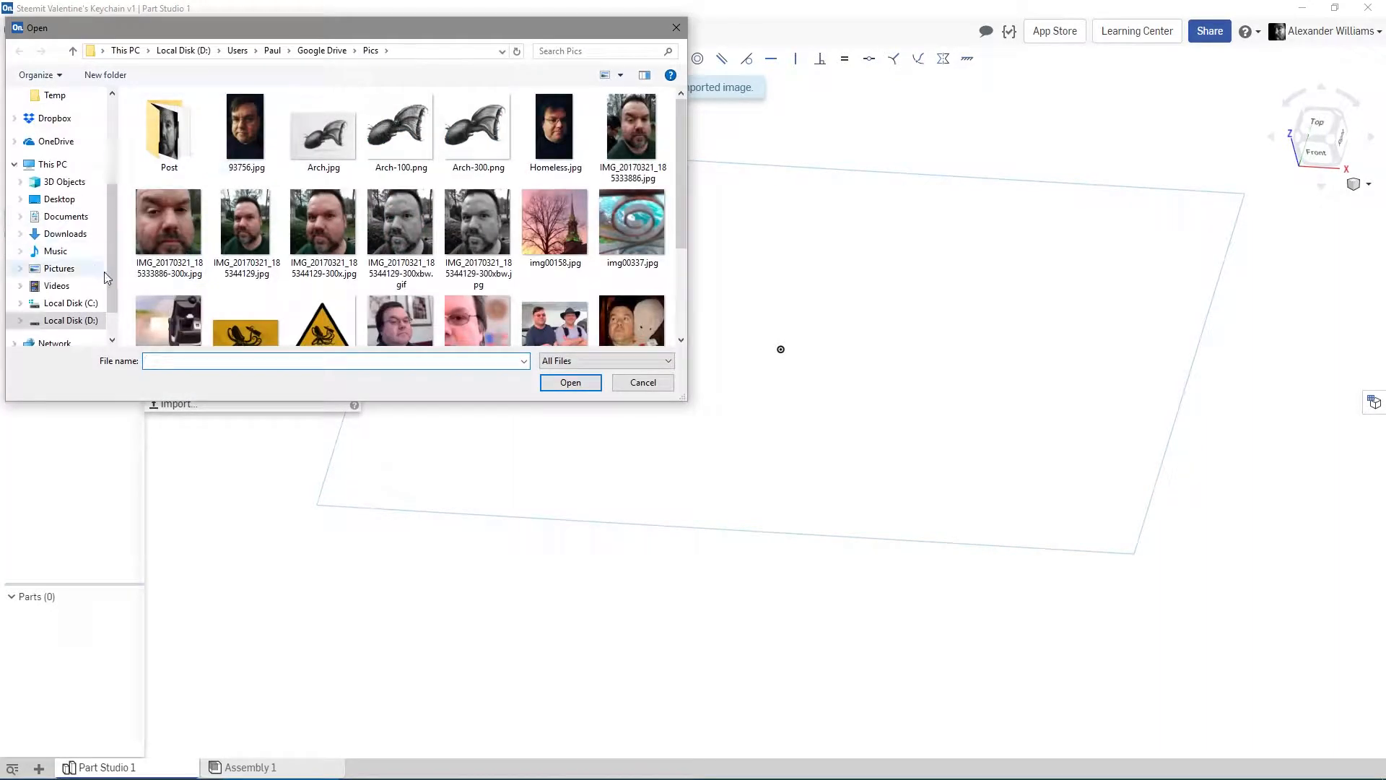
scroll(116, 282, up, 1)
scroll(119, 281, up, 2)
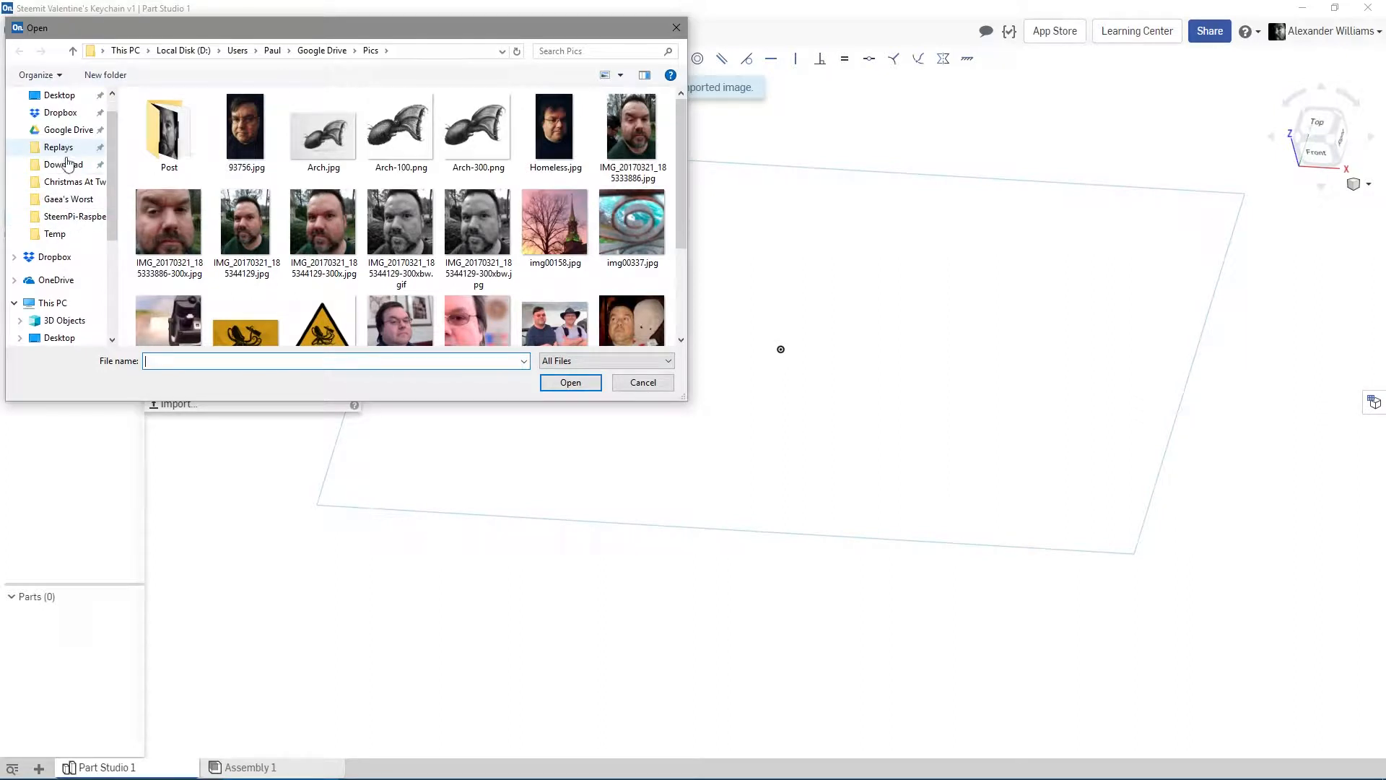
click(64, 164)
click(312, 226)
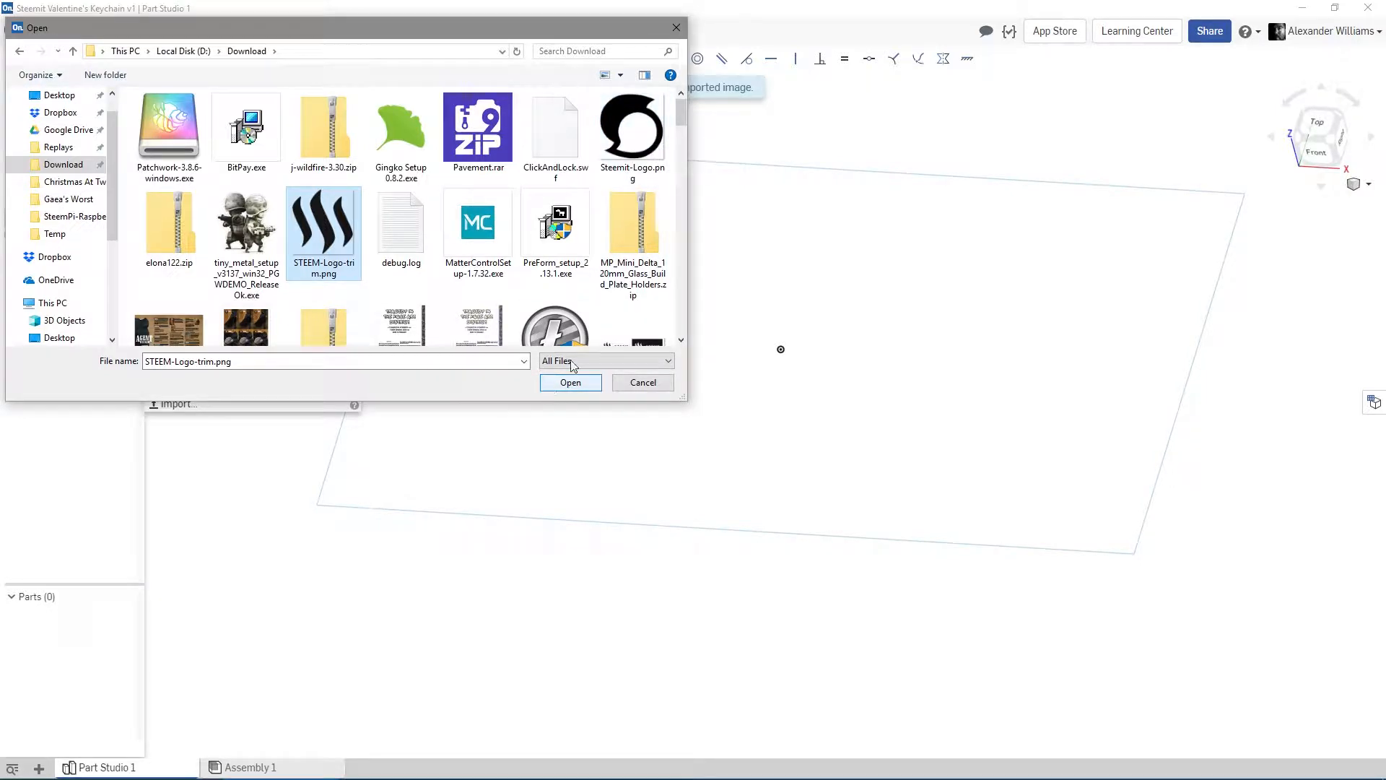
click(652, 127)
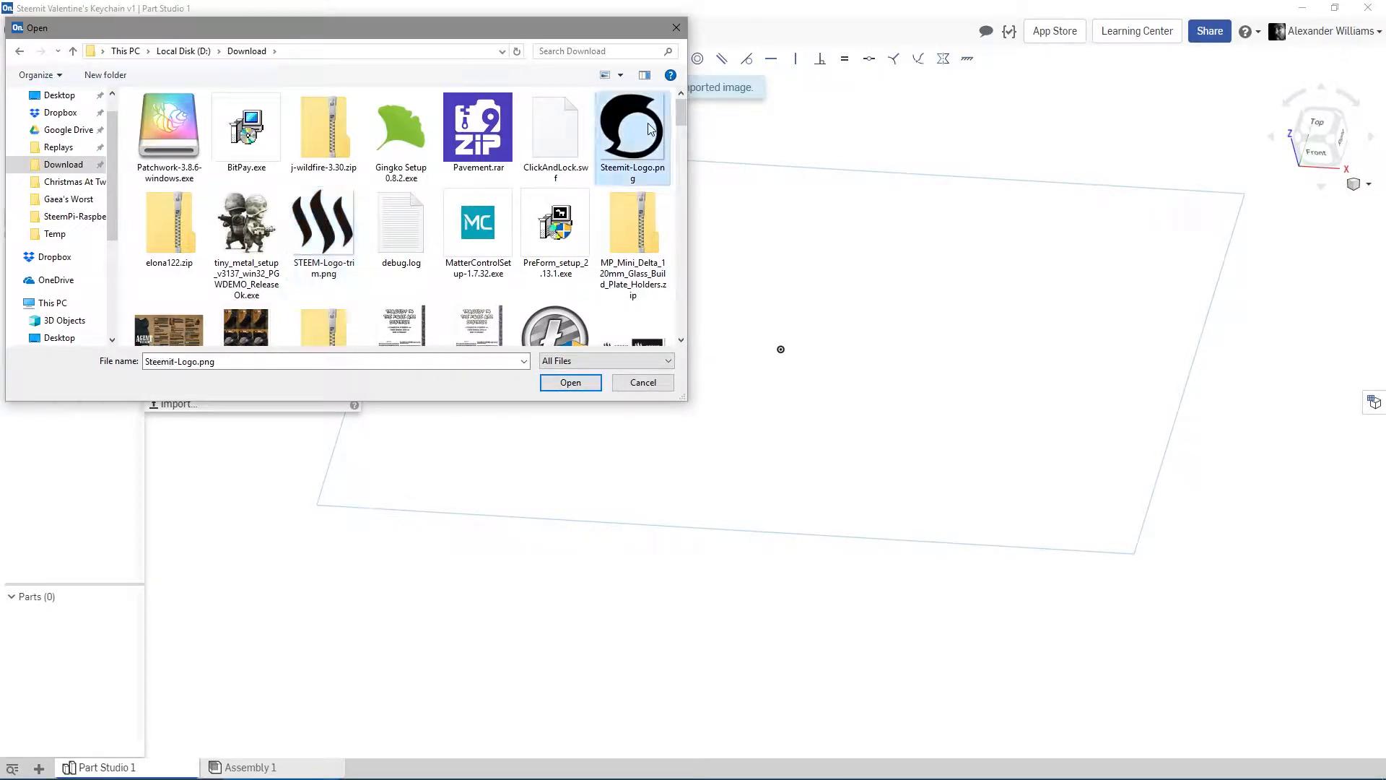
click(569, 383)
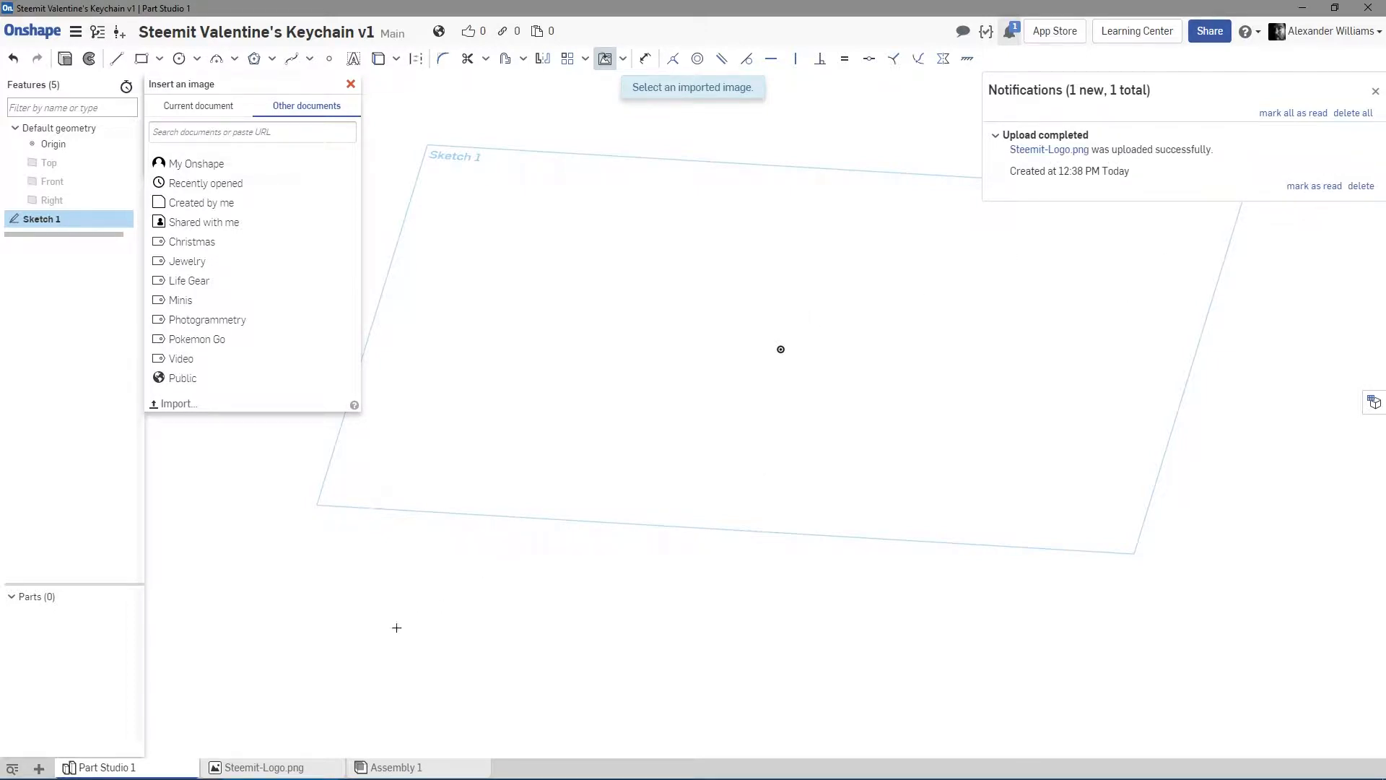
click(274, 770)
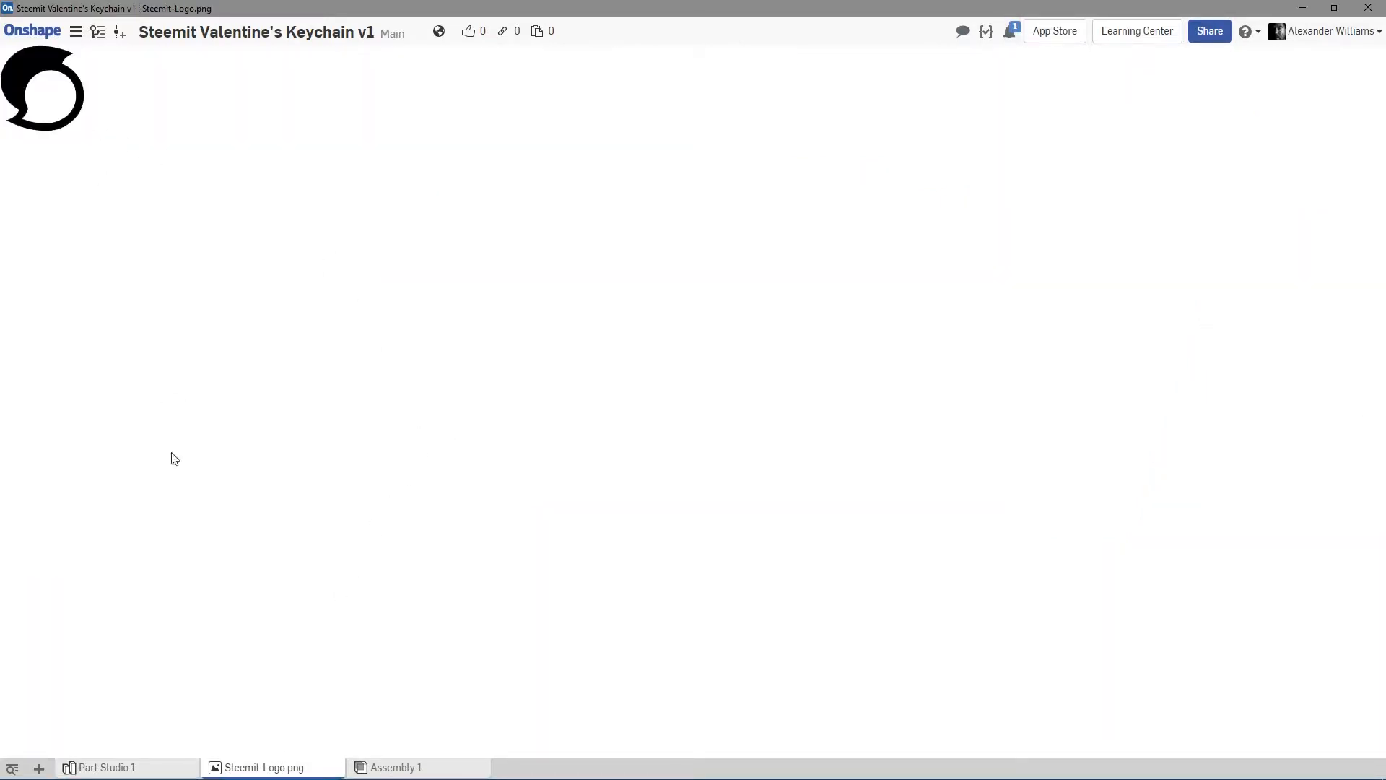
click(157, 772)
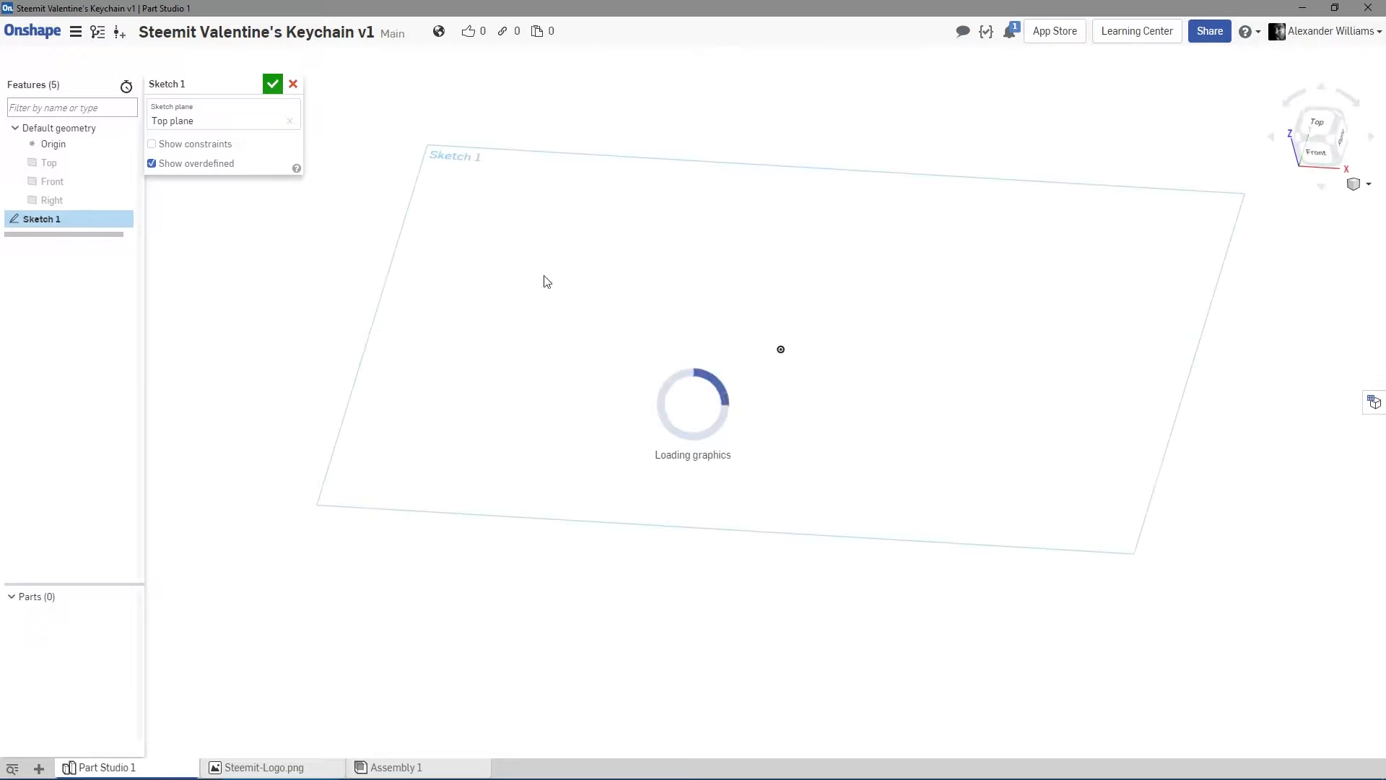
Insert Steemit-Logo.png into the Top-plane sketch as an image rectangle around the origin and shift it slightly.
mouse_move(655, 369)
right_down()
mouse_move(674, 365)
mouse_move(659, 383)
mouse_move(674, 388)
right_up()
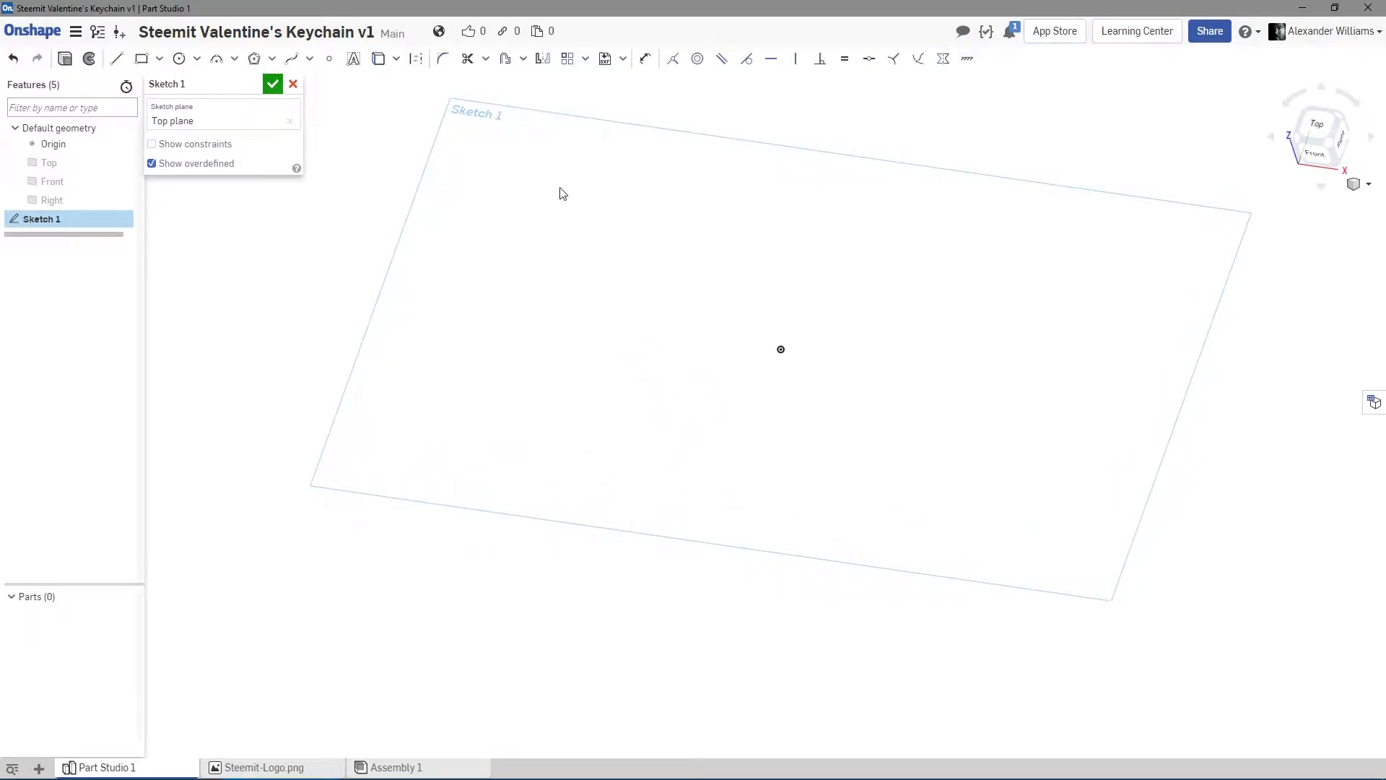
click(623, 58)
click(630, 110)
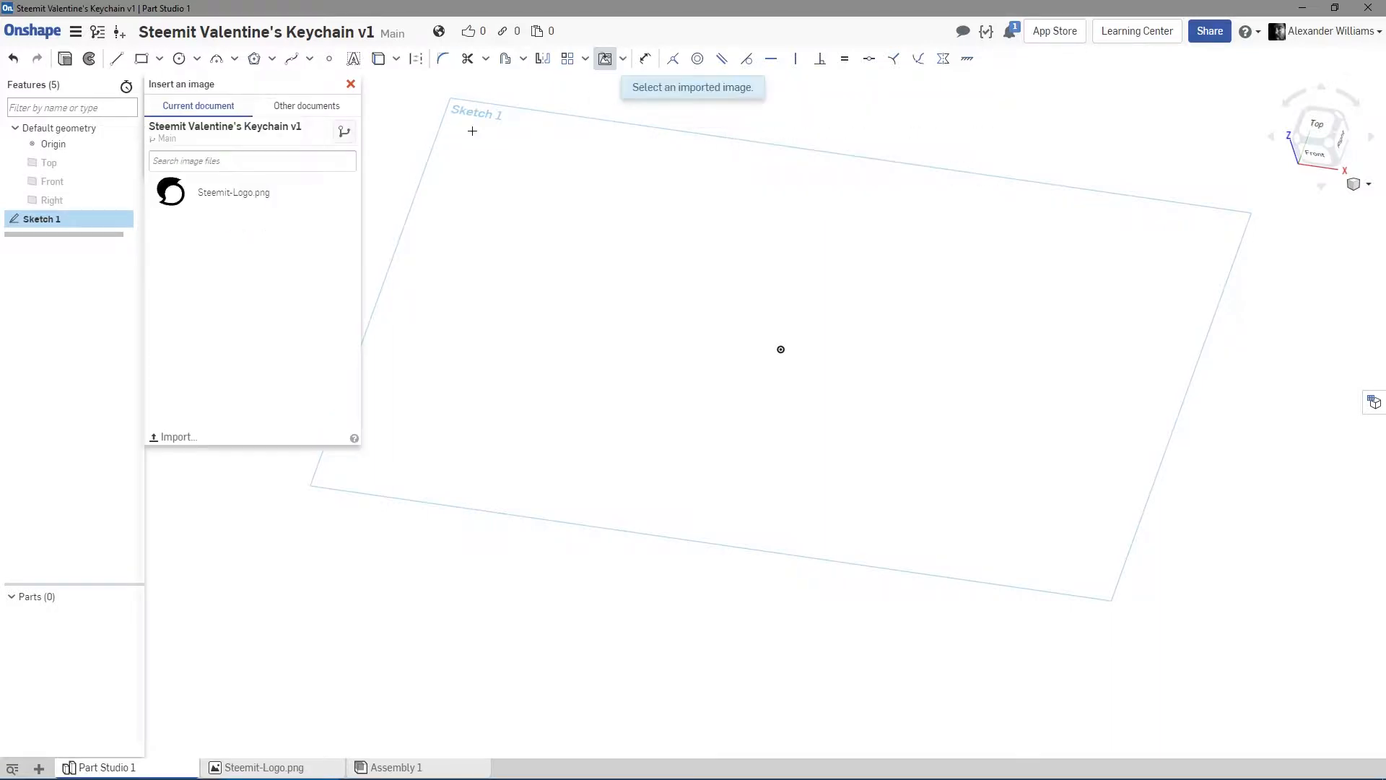
click(174, 192)
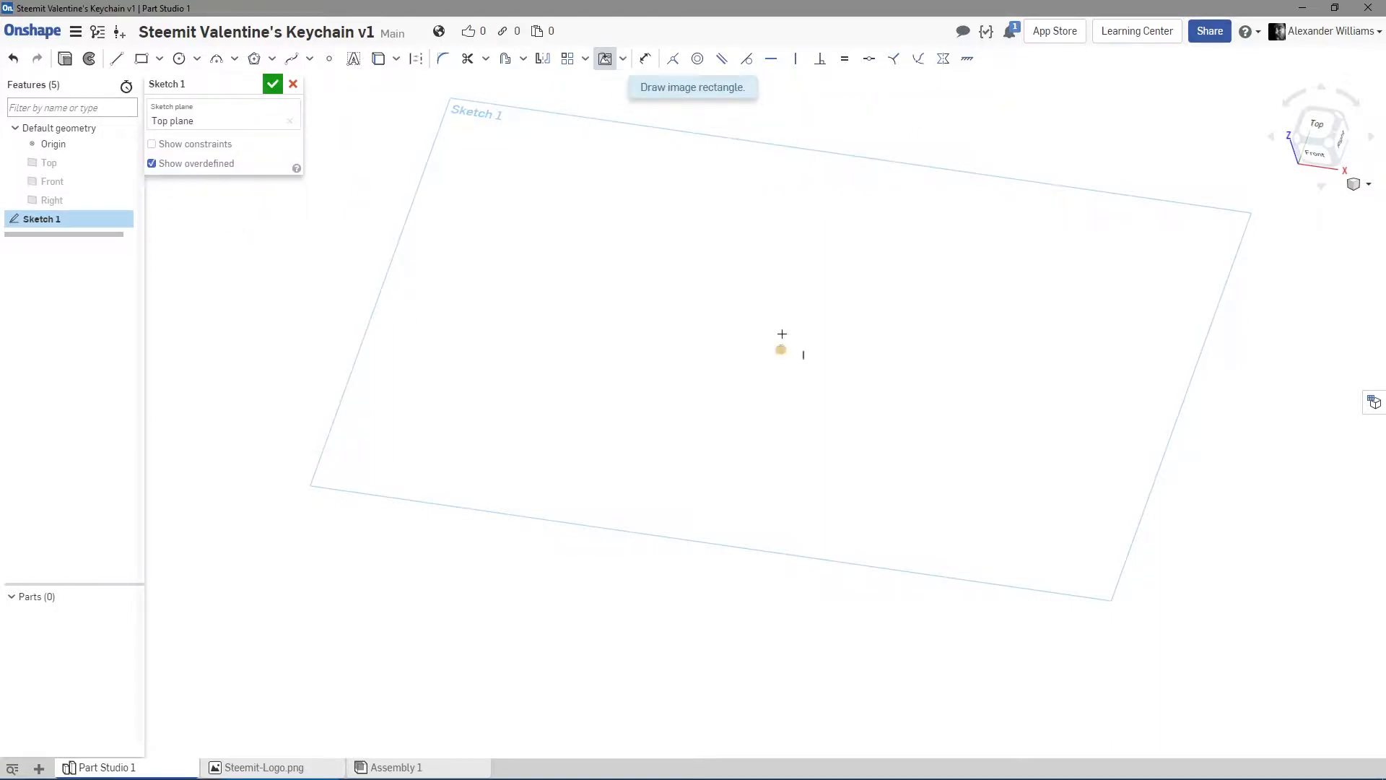
click(733, 276)
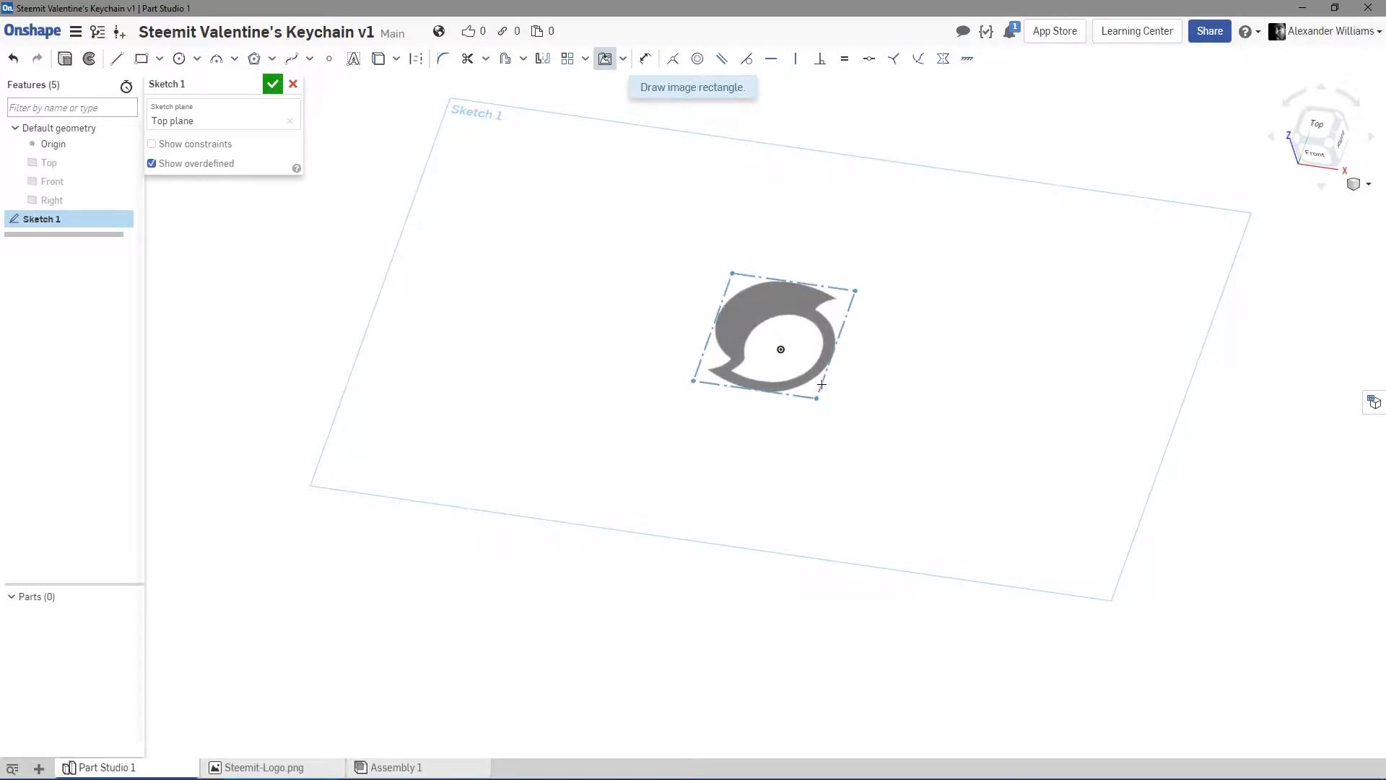
click(826, 411)
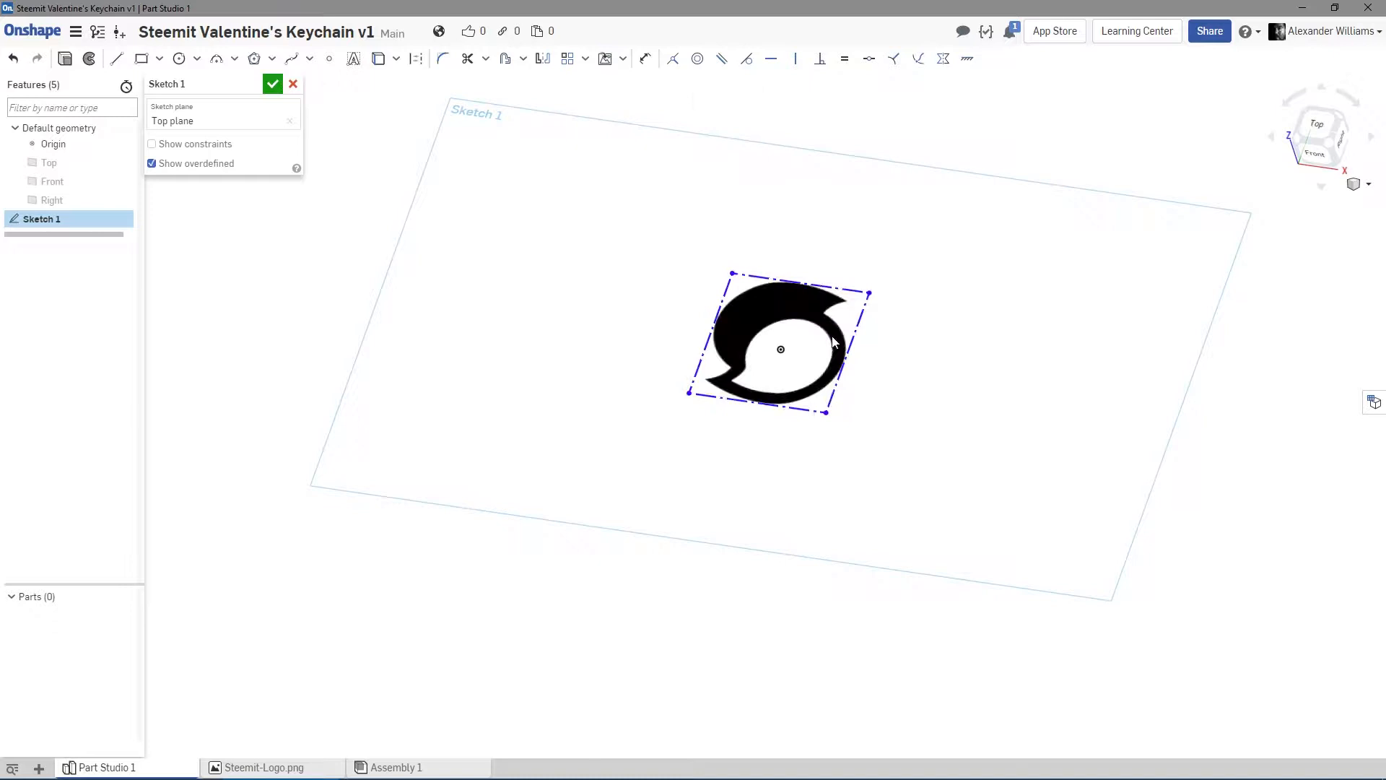
right_click(665, 147)
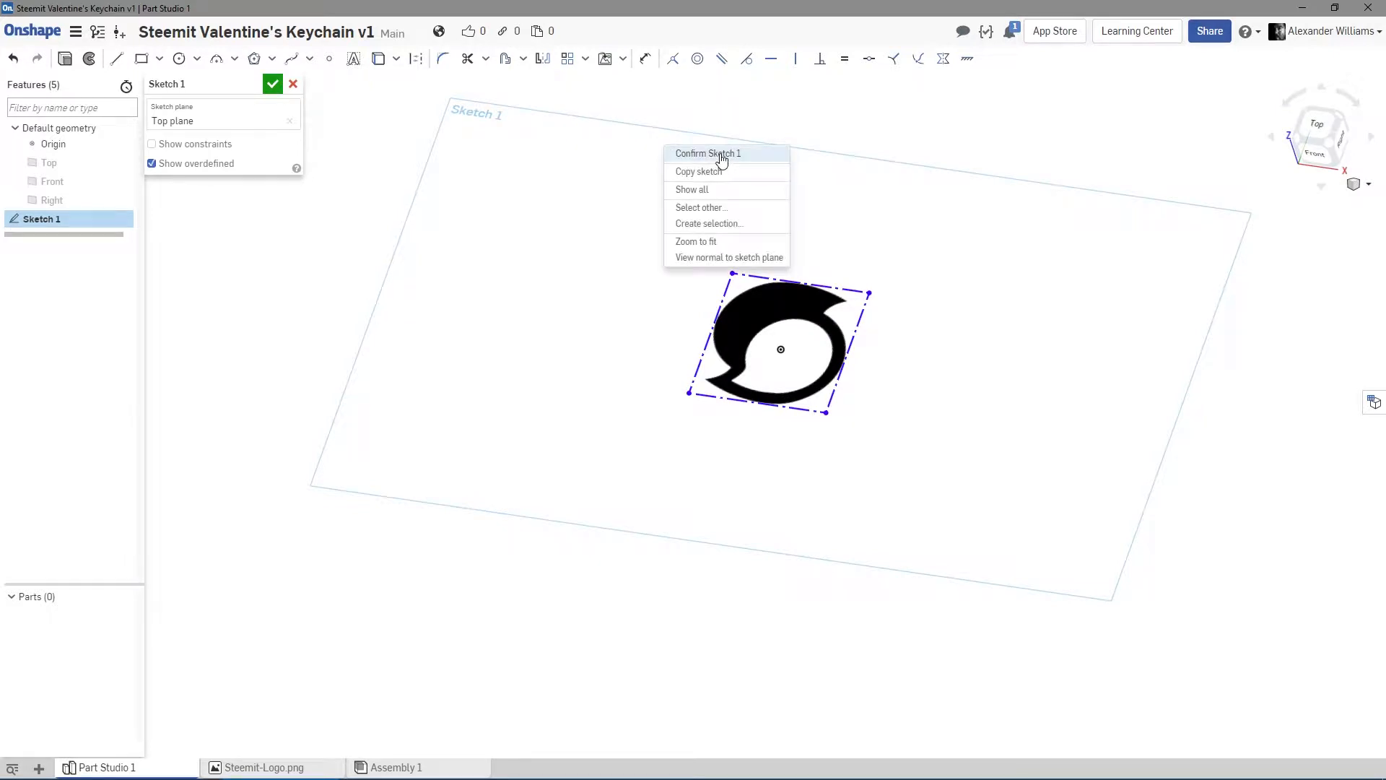
click(526, 190)
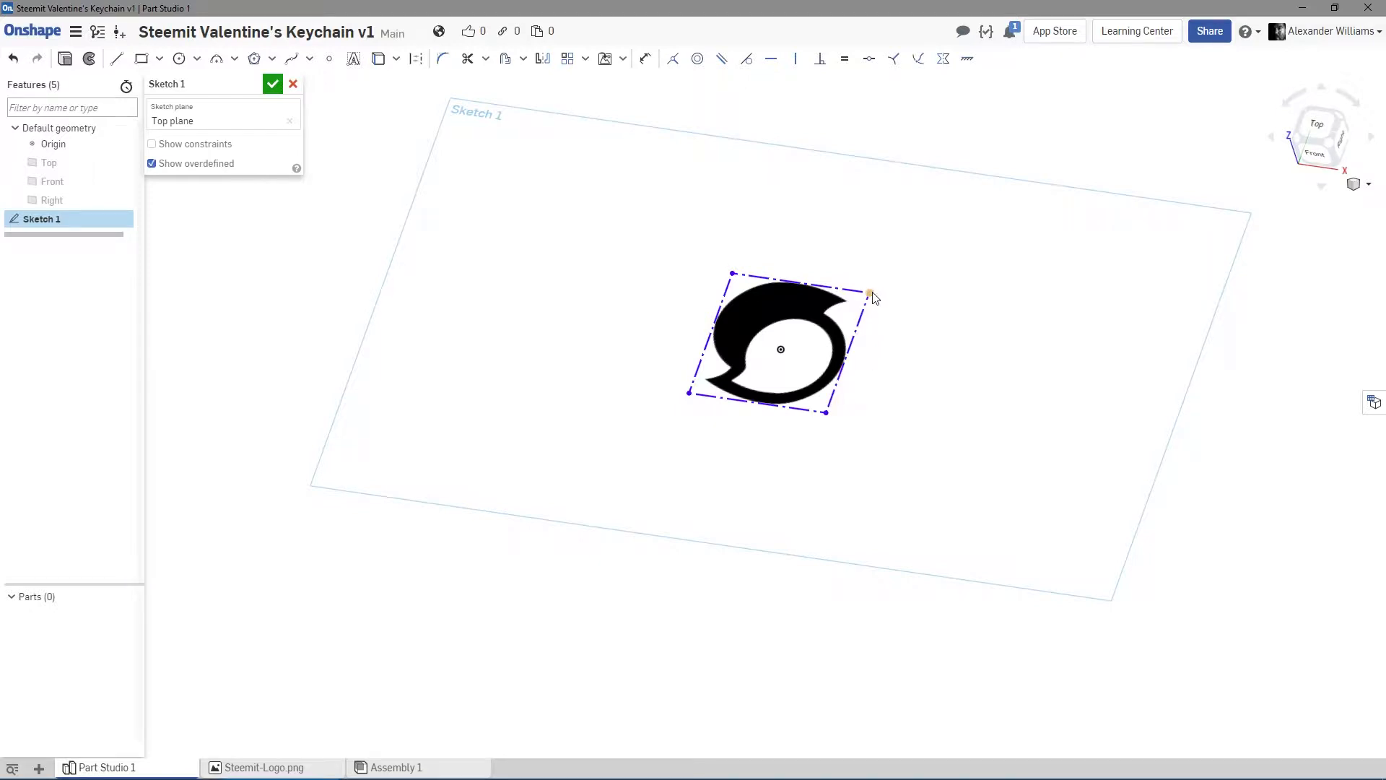
mouse_move(869, 292)
mouse_down()
mouse_move(911, 287)
mouse_move(839, 304)
mouse_move(872, 282)
mouse_move(874, 307)
mouse_move(866, 291)
mouse_up()
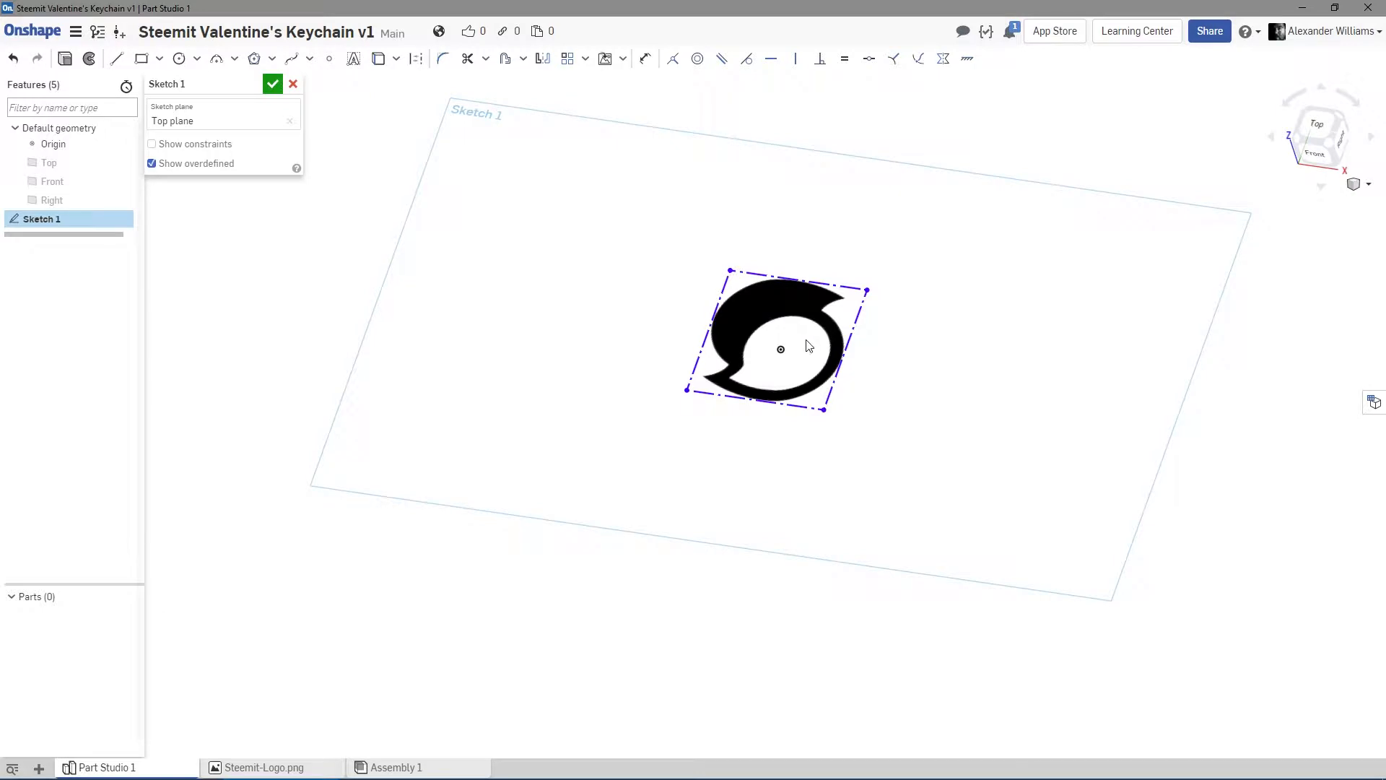
Place a sketch point at the midpoint of the image frame's left edge.
scroll(806, 345, up, 5)
scroll(805, 341, down, 3)
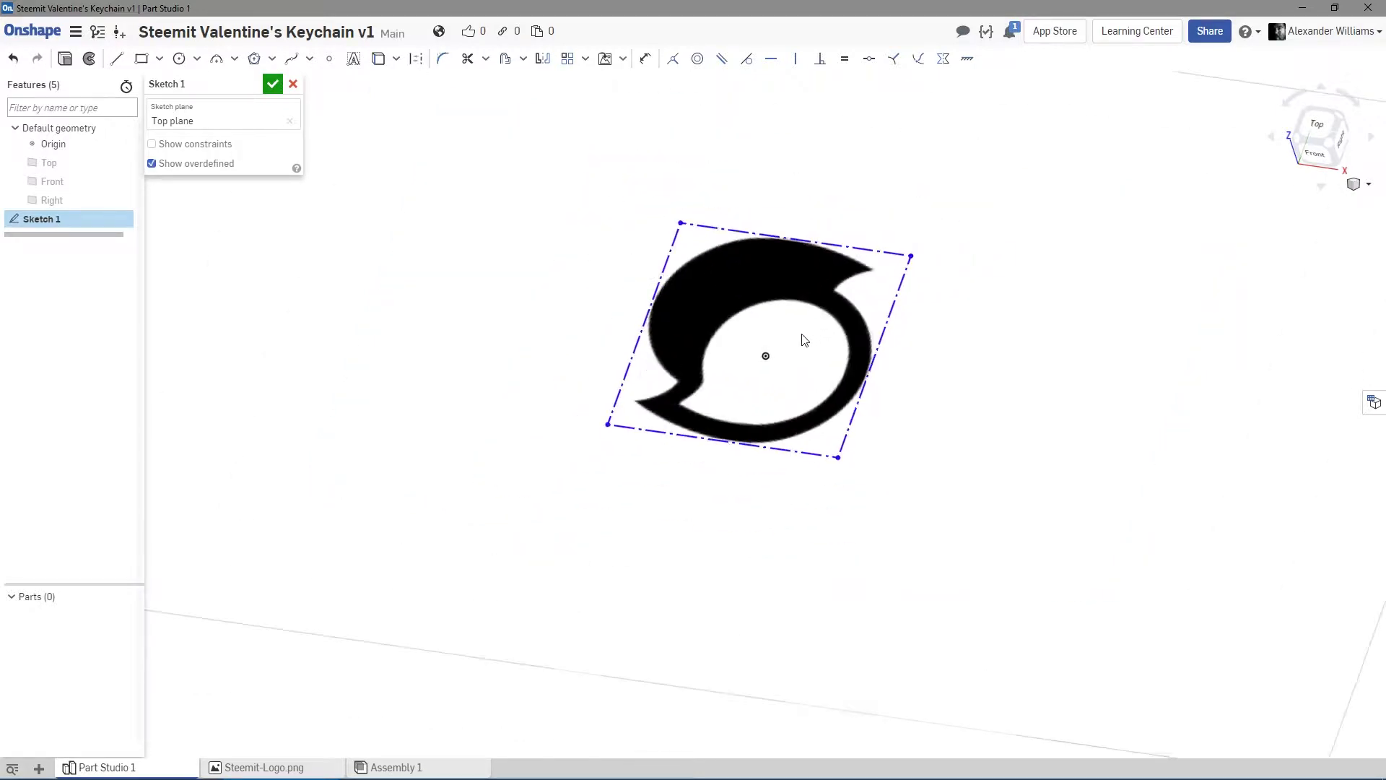
click(766, 355)
click(326, 64)
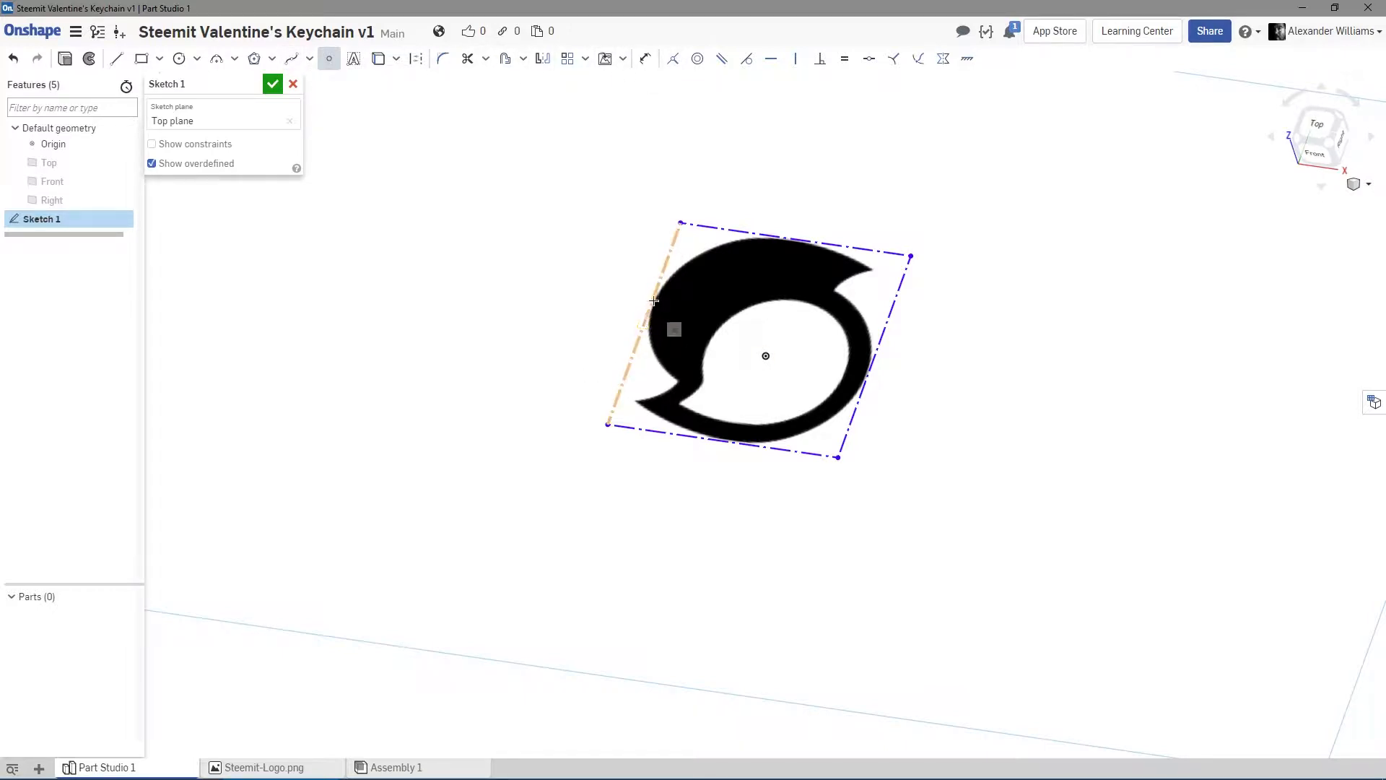
click(646, 322)
scroll(642, 320, up, 5)
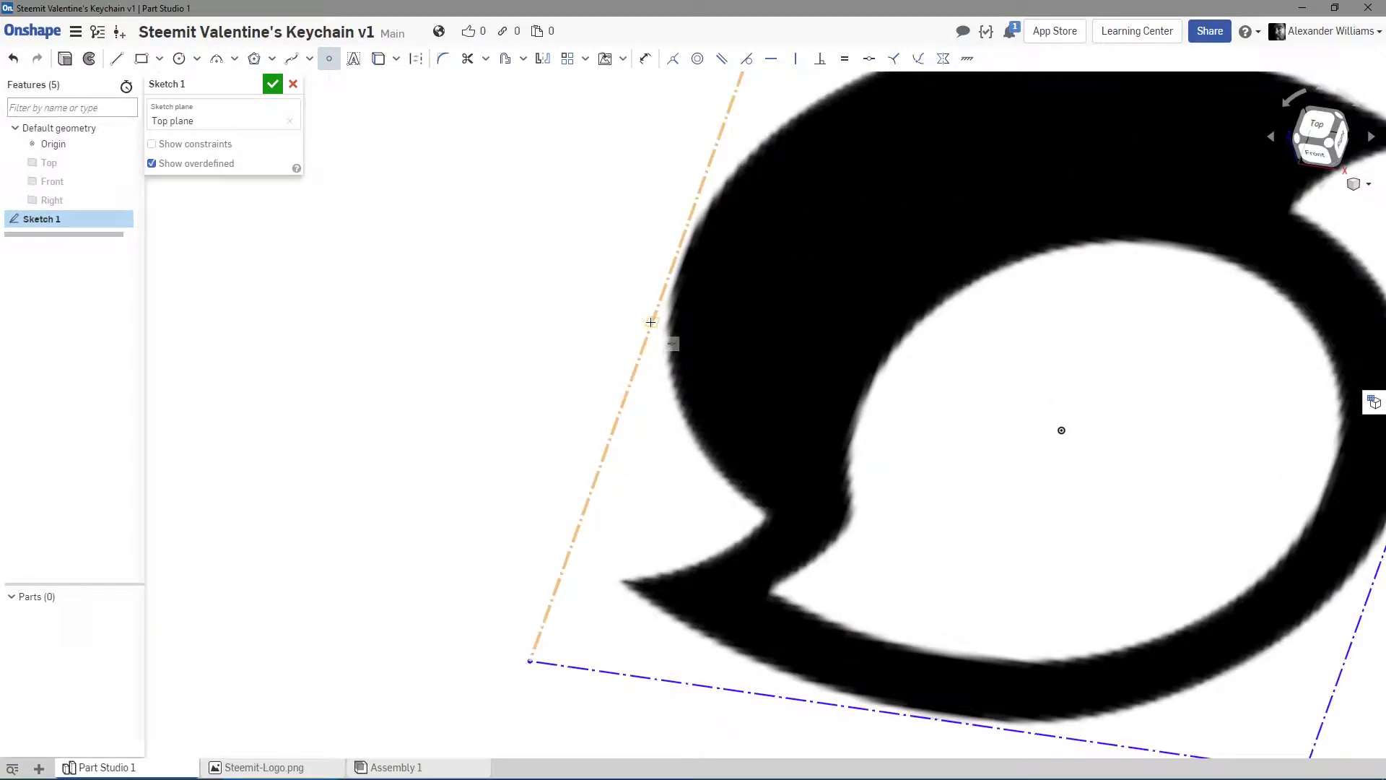
click(653, 320)
scroll(588, 192, down, 5)
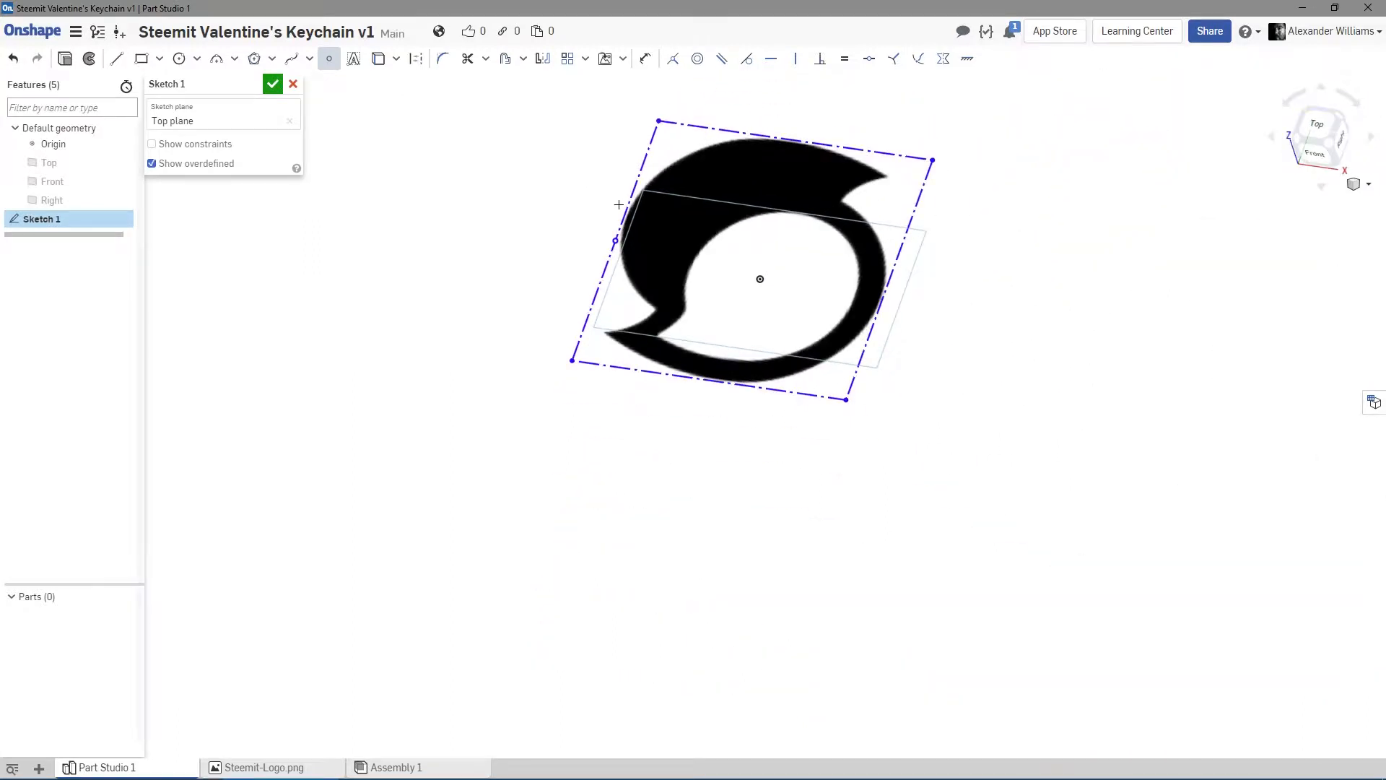
Undo a trial point on the image frame's right edge and place a point at the midpoint of its top edge.
click(889, 279)
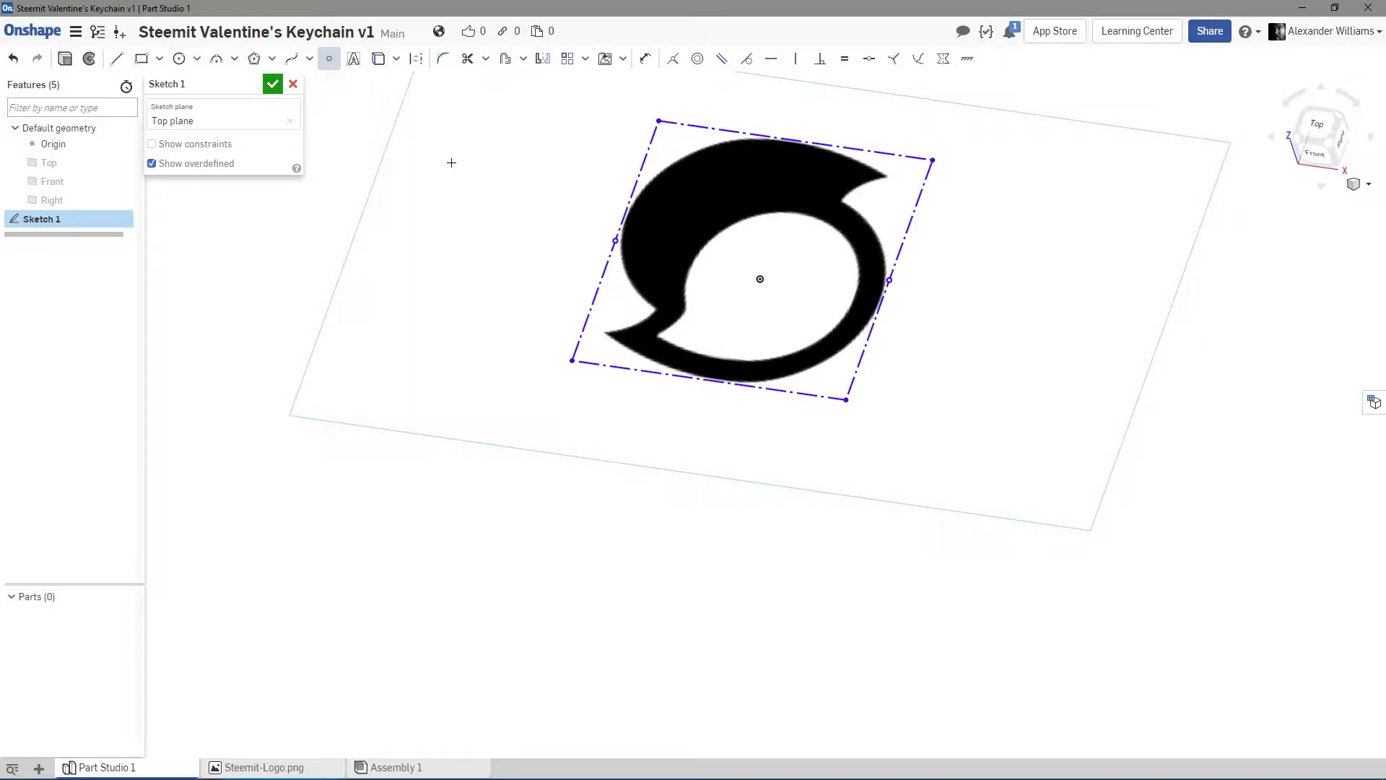
click(13, 65)
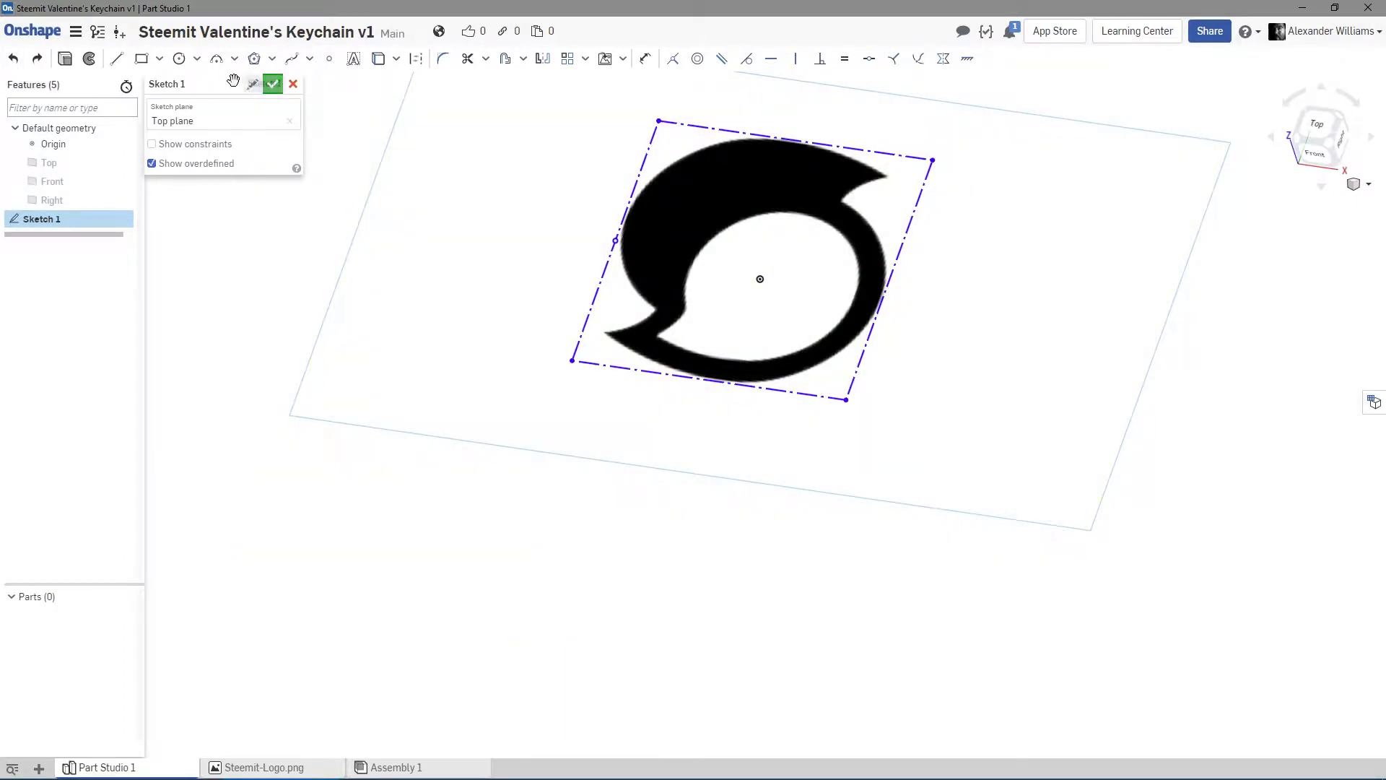
click(333, 61)
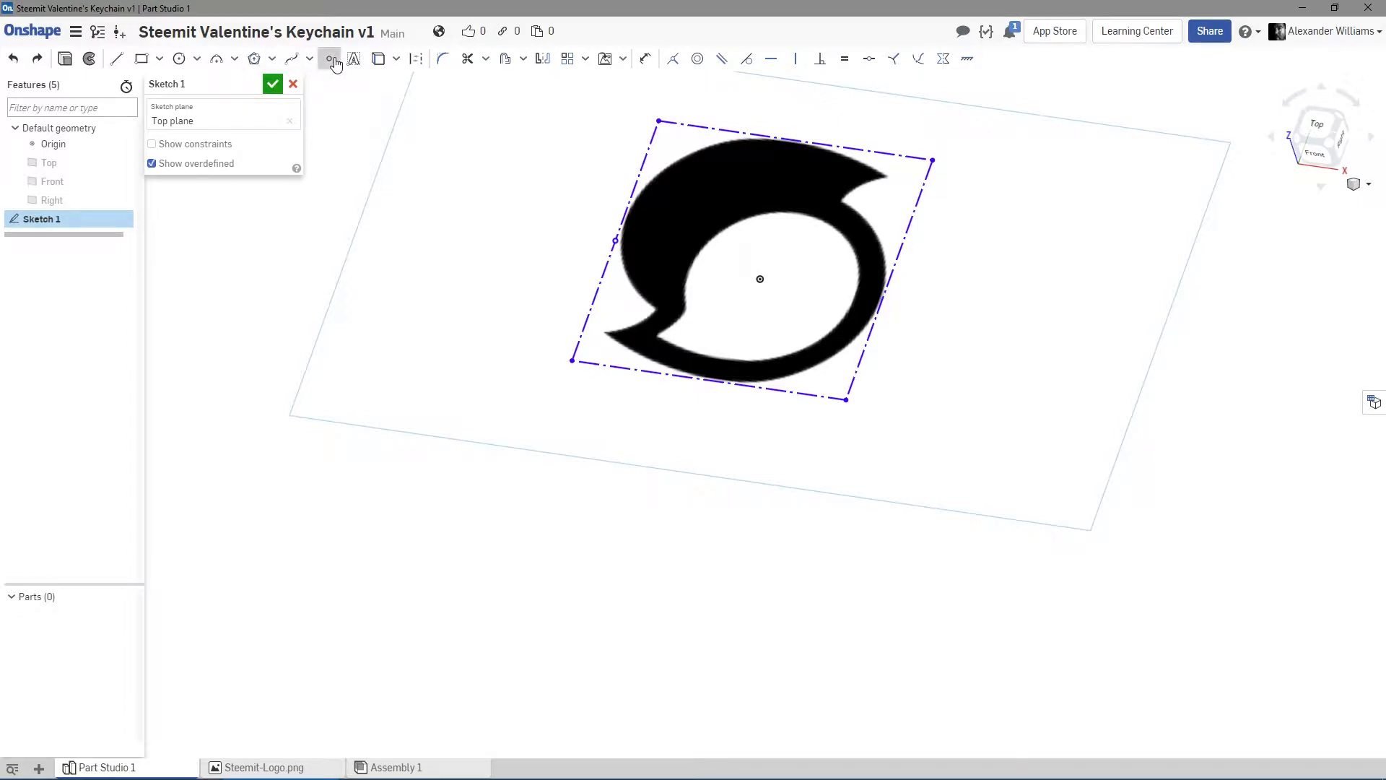
click(795, 140)
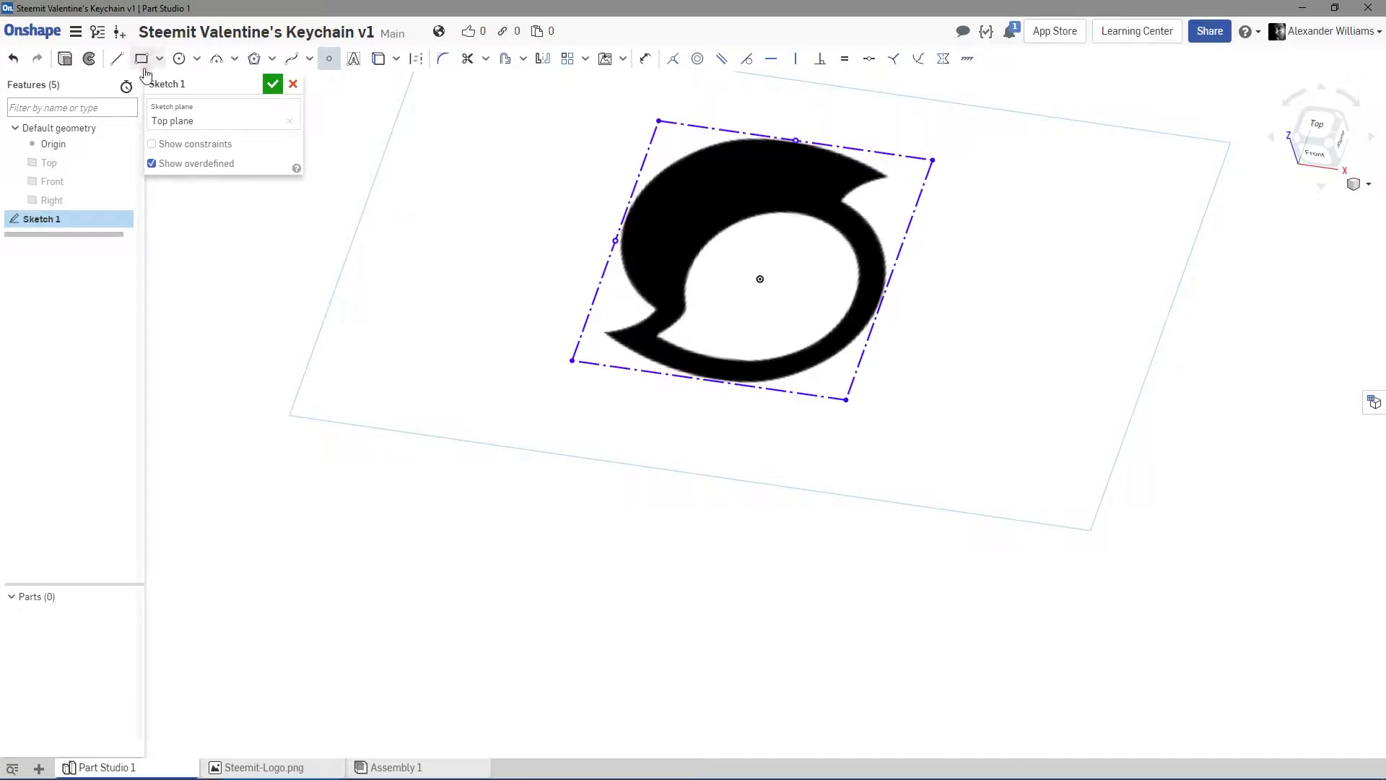
click(330, 59)
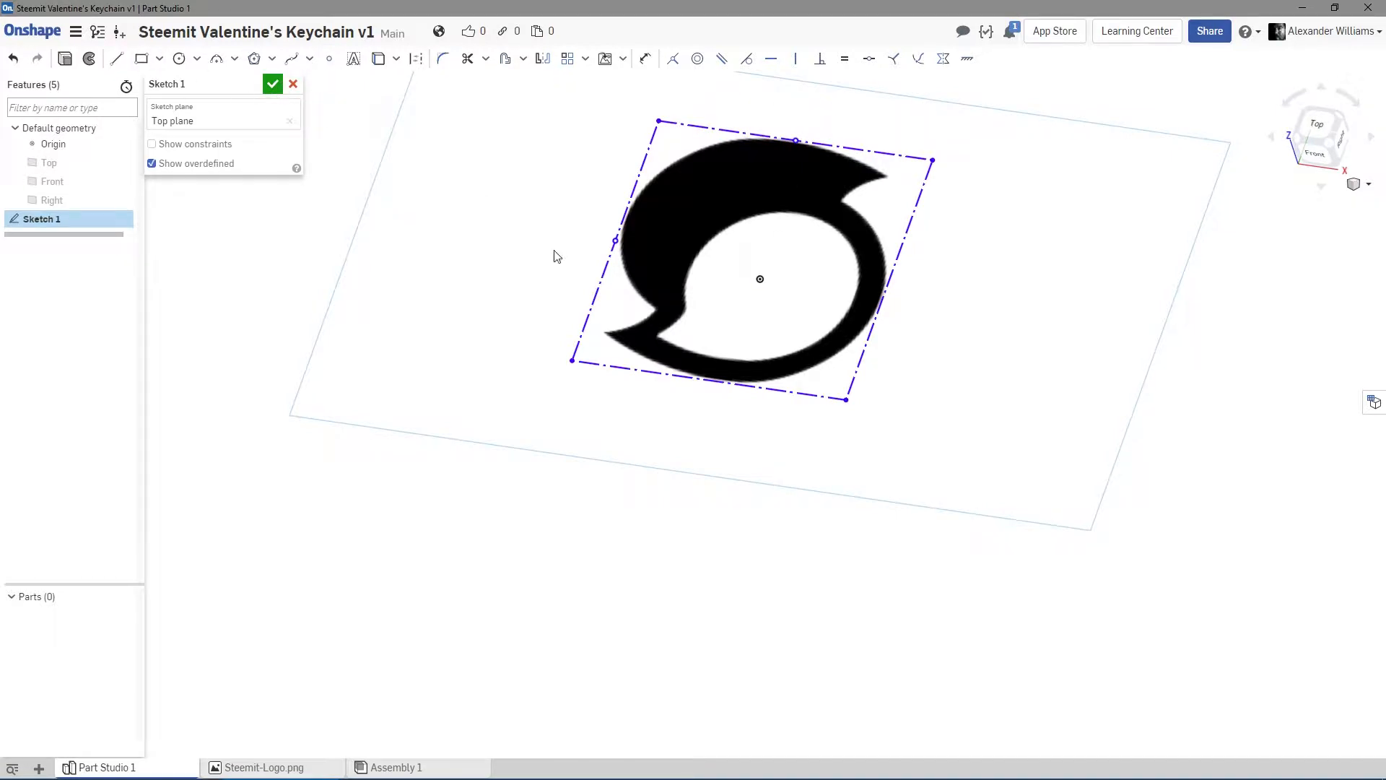
Apply a vertical constraint between the origin and the midpoint of the image frame's top edge.
click(615, 243)
click(794, 59)
click(760, 278)
click(796, 137)
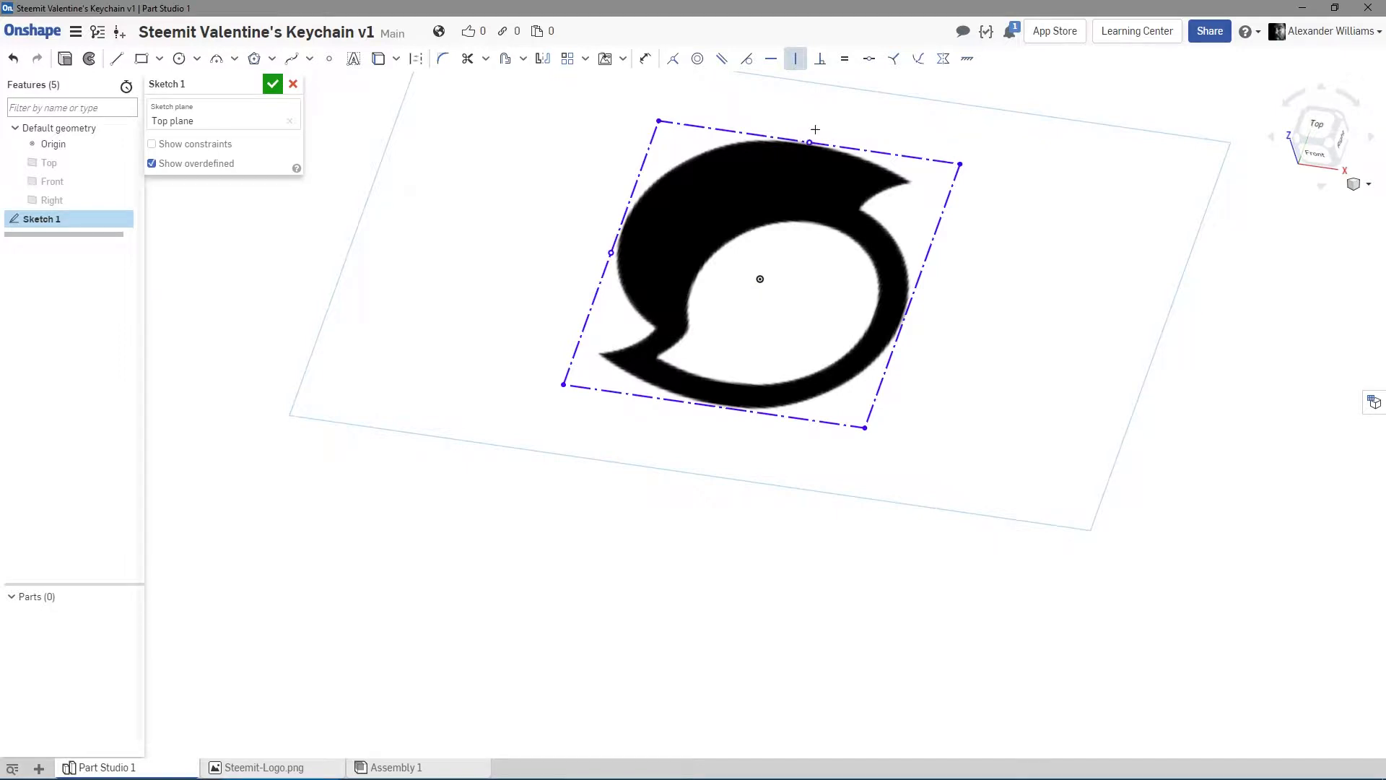
mouse_move(815, 129)
right_down()
mouse_move(819, 113)
mouse_move(794, 101)
mouse_move(817, 98)
mouse_move(825, 118)
right_up()
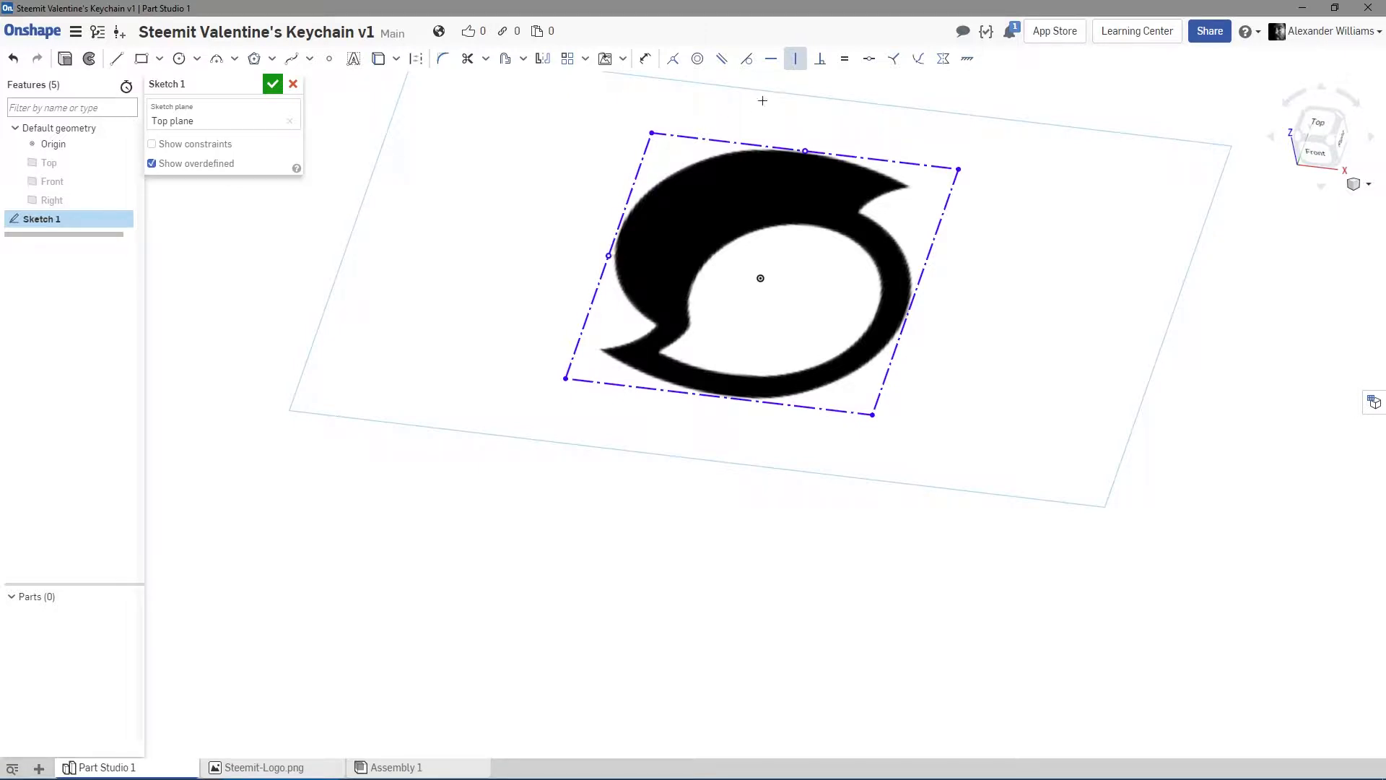
Apply a horizontal constraint between the origin and the midpoint of the image frame's left edge.
click(771, 59)
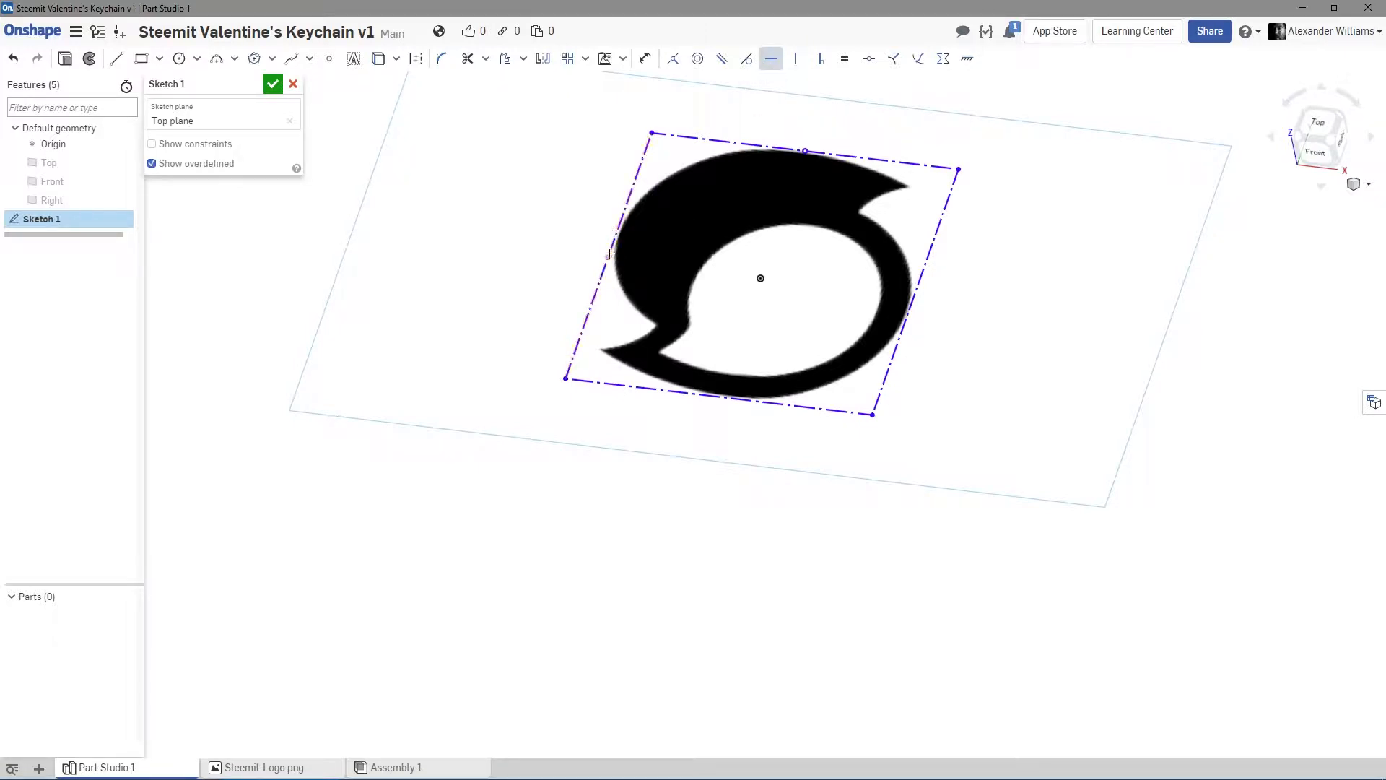
click(760, 278)
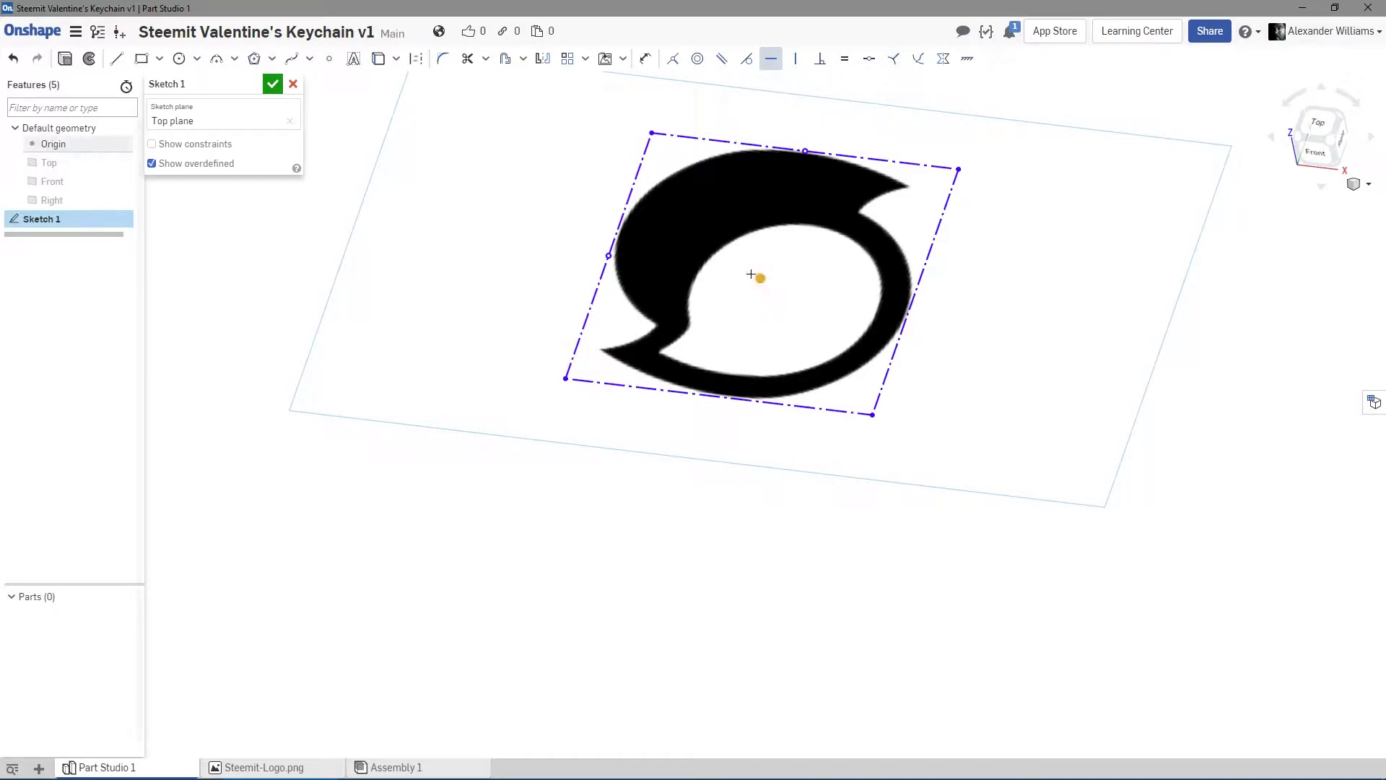
click(605, 254)
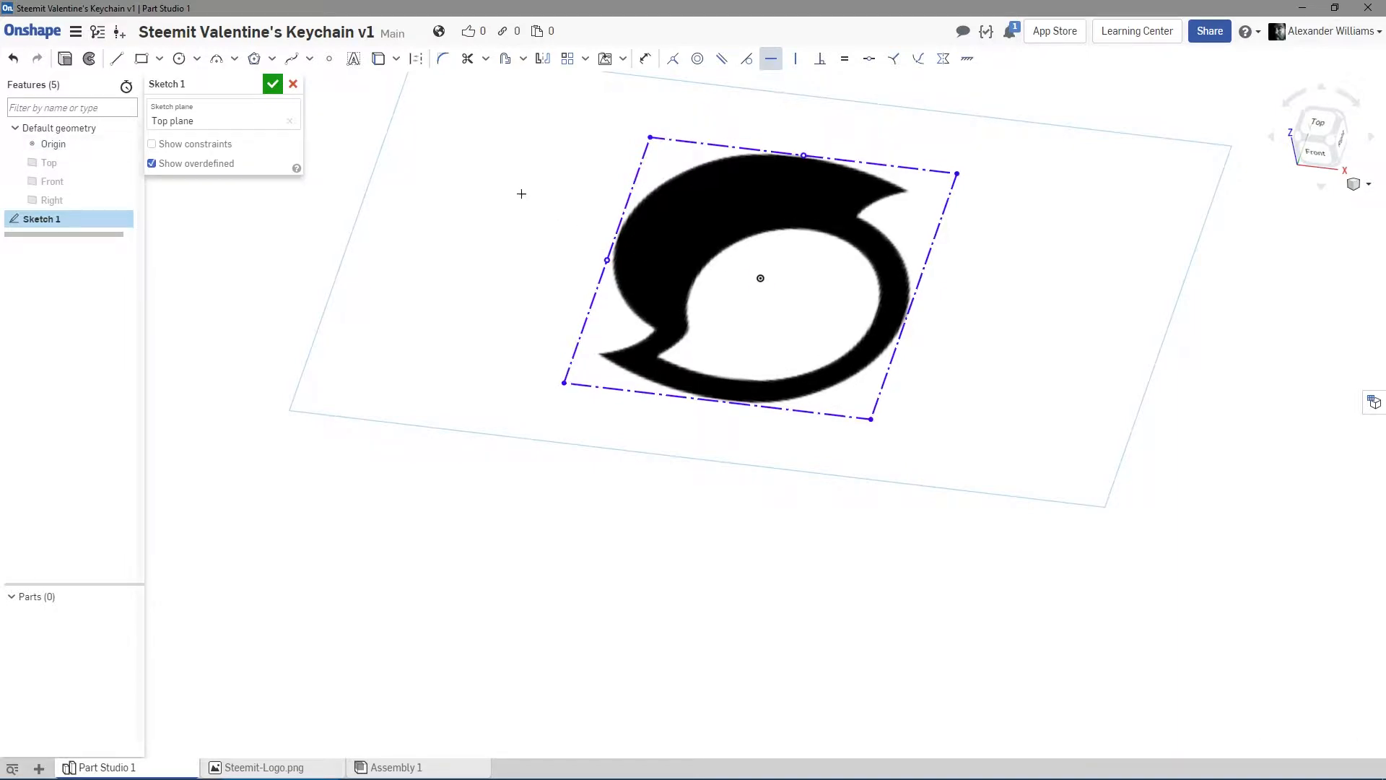
right_click(480, 180)
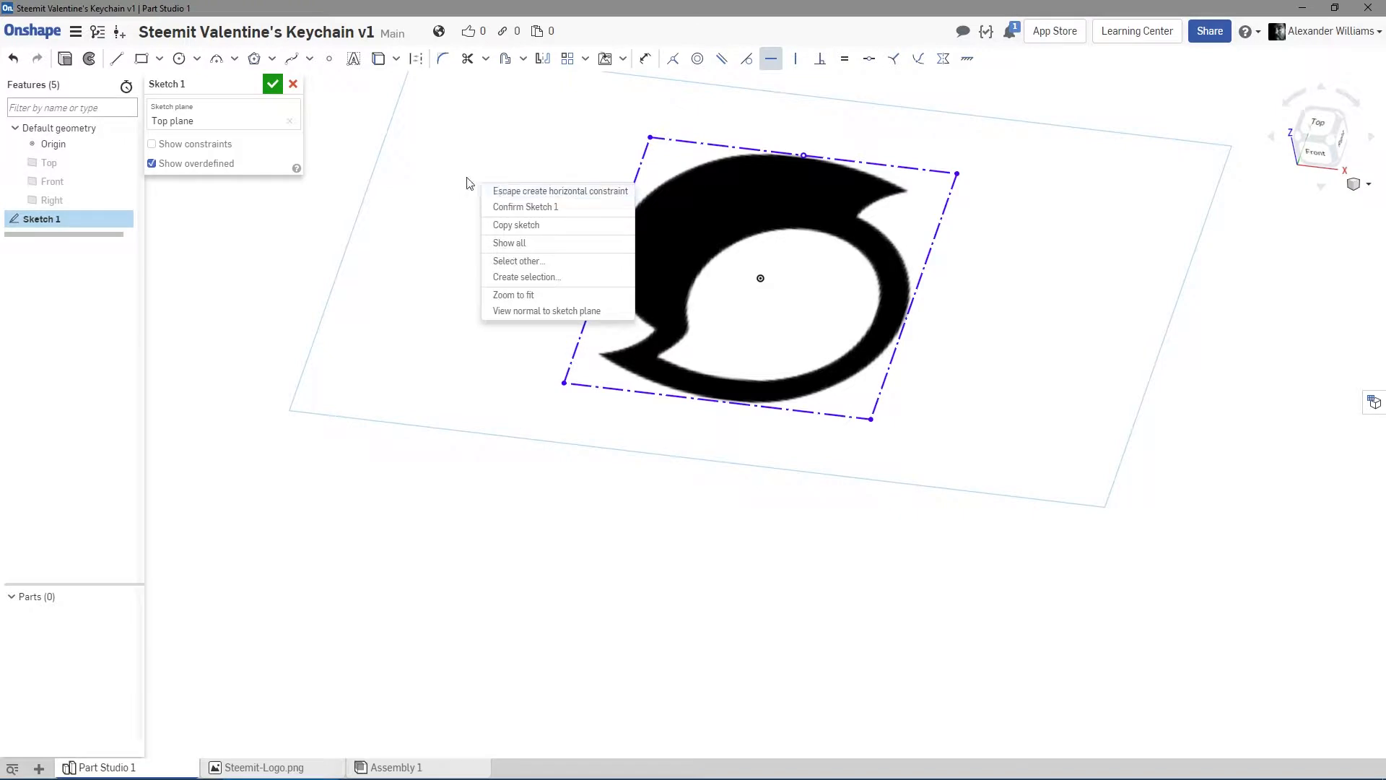
click(505, 192)
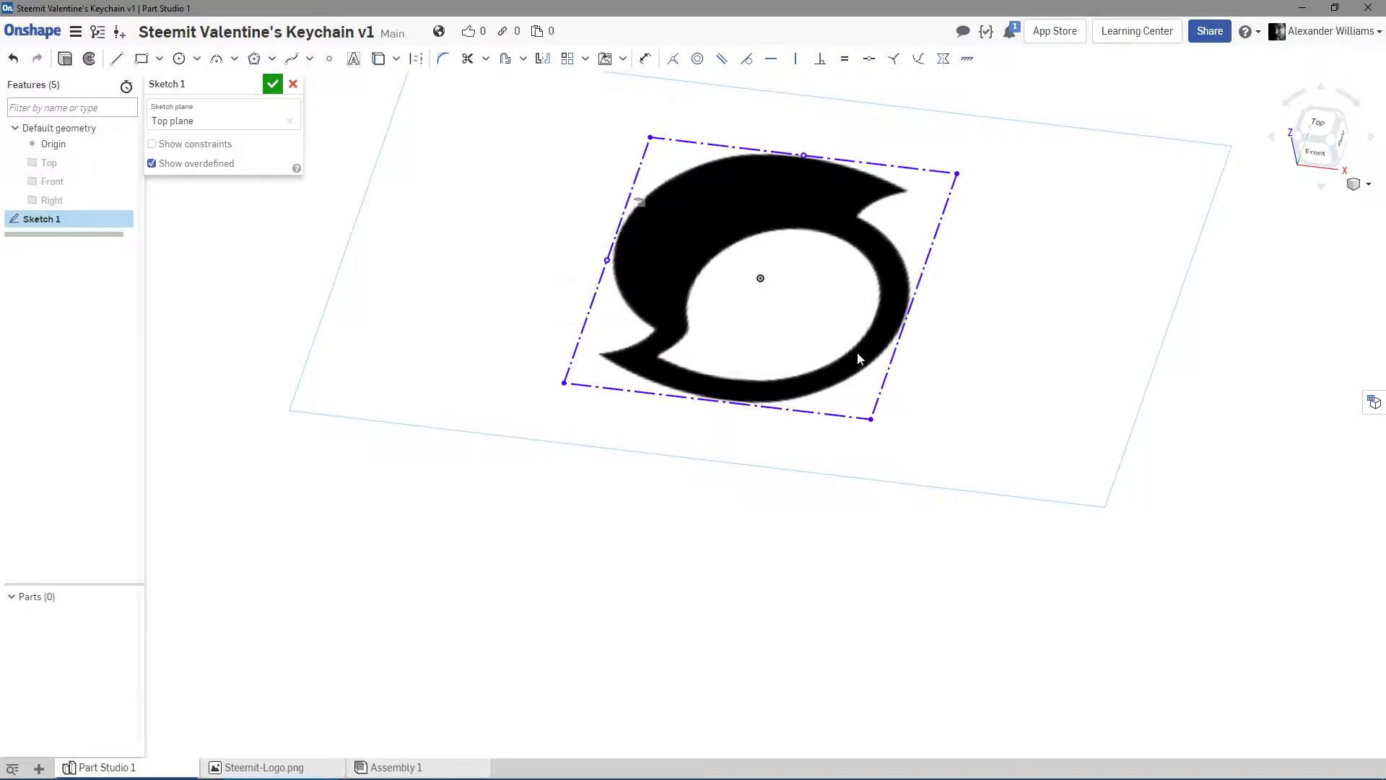
Shrink the logo image by a corner to about 31 mm wide and inspect its centring on the origin from several angles.
drag(871, 421, 818, 363)
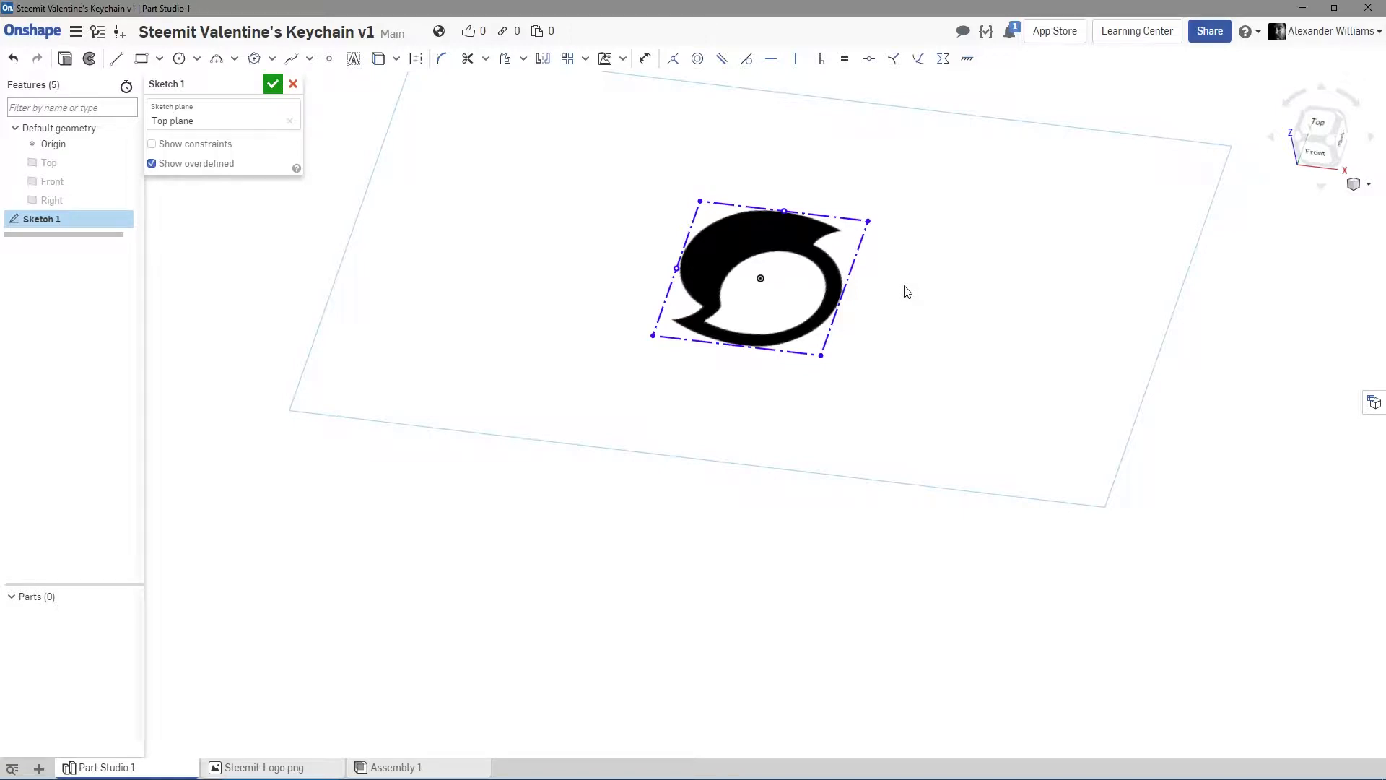
mouse_move(919, 288)
right_down()
mouse_move(848, 411)
mouse_move(962, 479)
mouse_move(869, 462)
mouse_move(830, 535)
mouse_move(799, 421)
mouse_move(780, 443)
mouse_move(885, 253)
mouse_move(931, 288)
mouse_move(752, 112)
mouse_move(813, 84)
right_up()
mouse_move(913, 402)
right_down()
mouse_move(827, 370)
mouse_move(854, 469)
mouse_move(841, 440)
mouse_move(885, 244)
mouse_move(937, 291)
mouse_move(950, 281)
right_up()
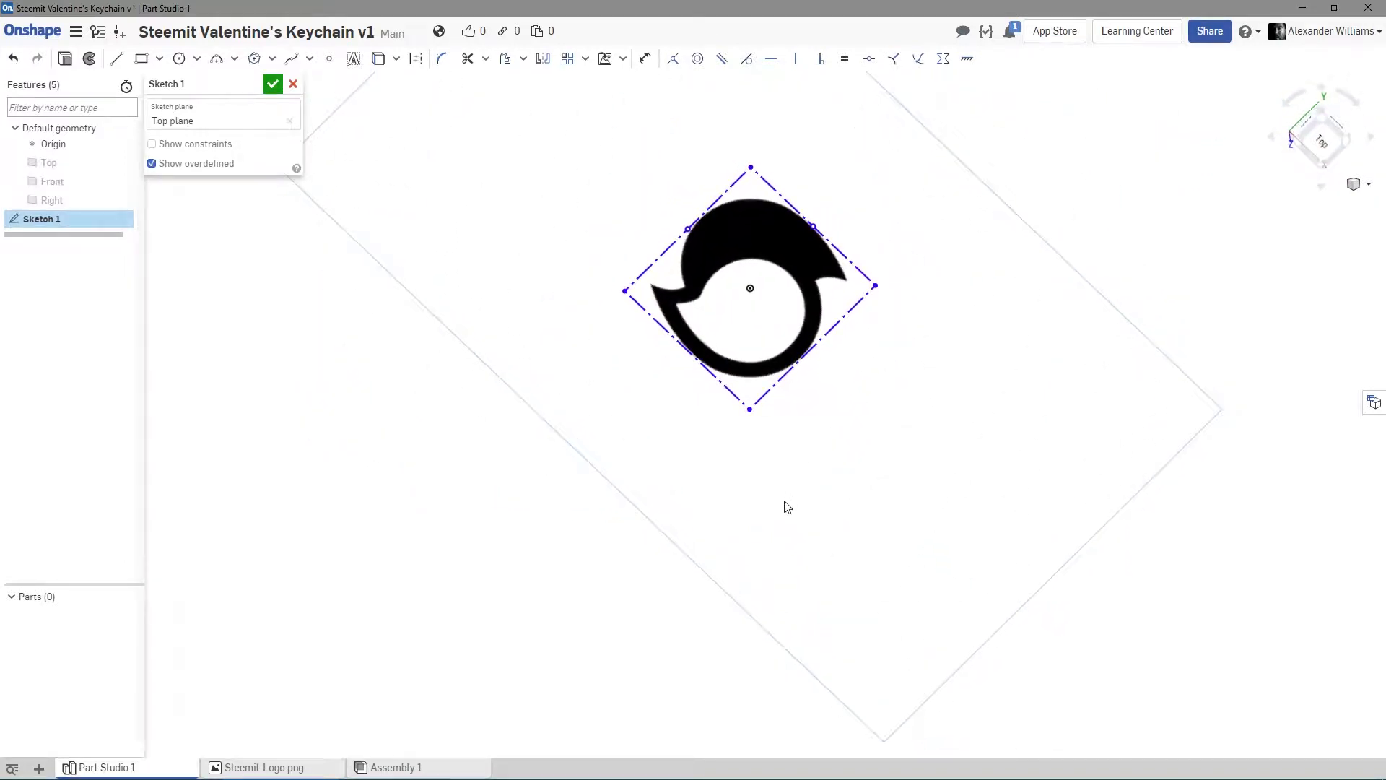
right_drag(786, 505, 777, 412)
mouse_move(900, 423)
right_down()
mouse_move(940, 439)
mouse_move(895, 452)
mouse_move(950, 483)
right_up()
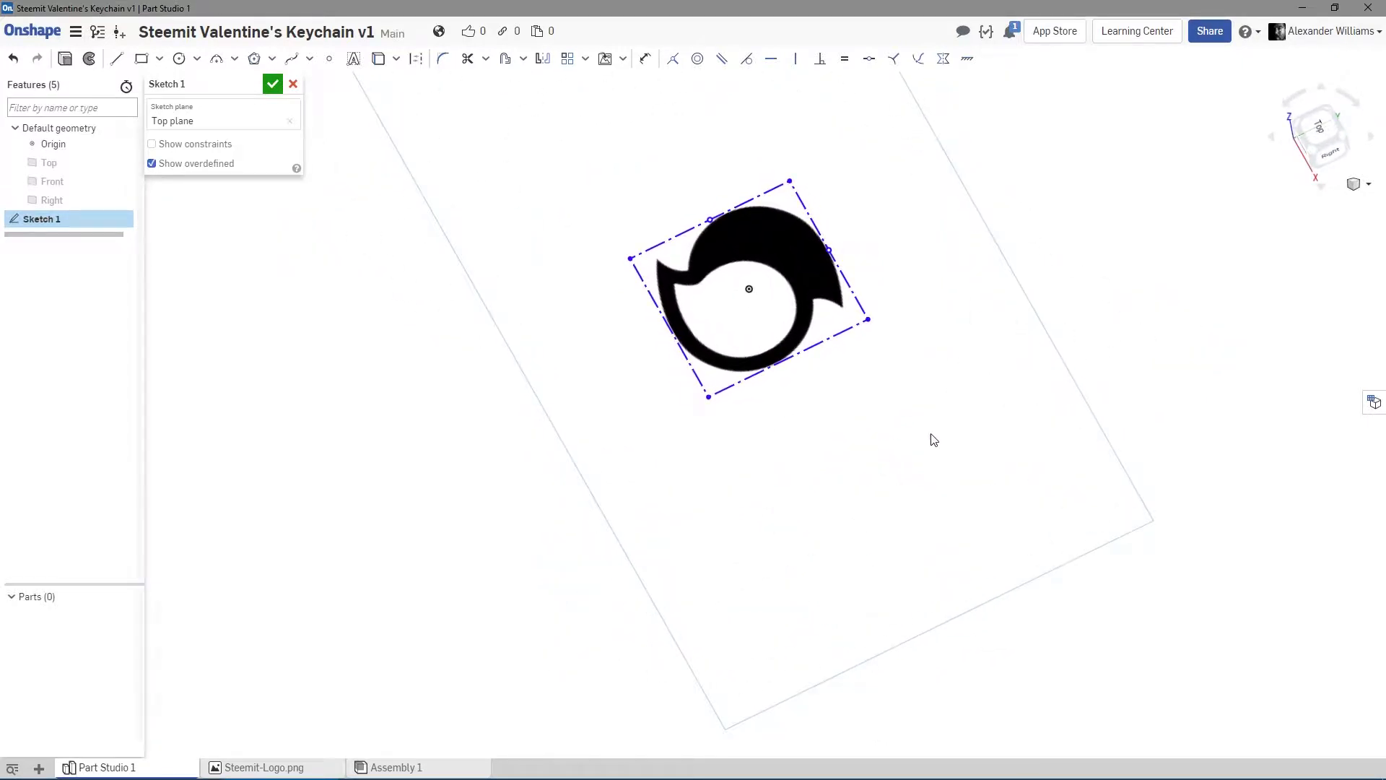
mouse_move(931, 409)
right_down()
mouse_move(952, 421)
mouse_move(937, 405)
mouse_move(937, 443)
mouse_move(955, 383)
mouse_move(573, 392)
mouse_move(560, 362)
mouse_move(633, 445)
mouse_move(659, 250)
mouse_move(578, 288)
mouse_move(1014, 357)
mouse_move(999, 288)
mouse_move(1018, 359)
mouse_move(1050, 353)
mouse_move(551, 436)
mouse_move(561, 473)
mouse_move(535, 535)
mouse_move(501, 313)
mouse_move(488, 352)
mouse_move(495, 322)
right_up()
mouse_move(1007, 262)
right_down()
mouse_move(996, 229)
mouse_move(1037, 226)
mouse_move(585, 405)
mouse_move(607, 405)
right_up()
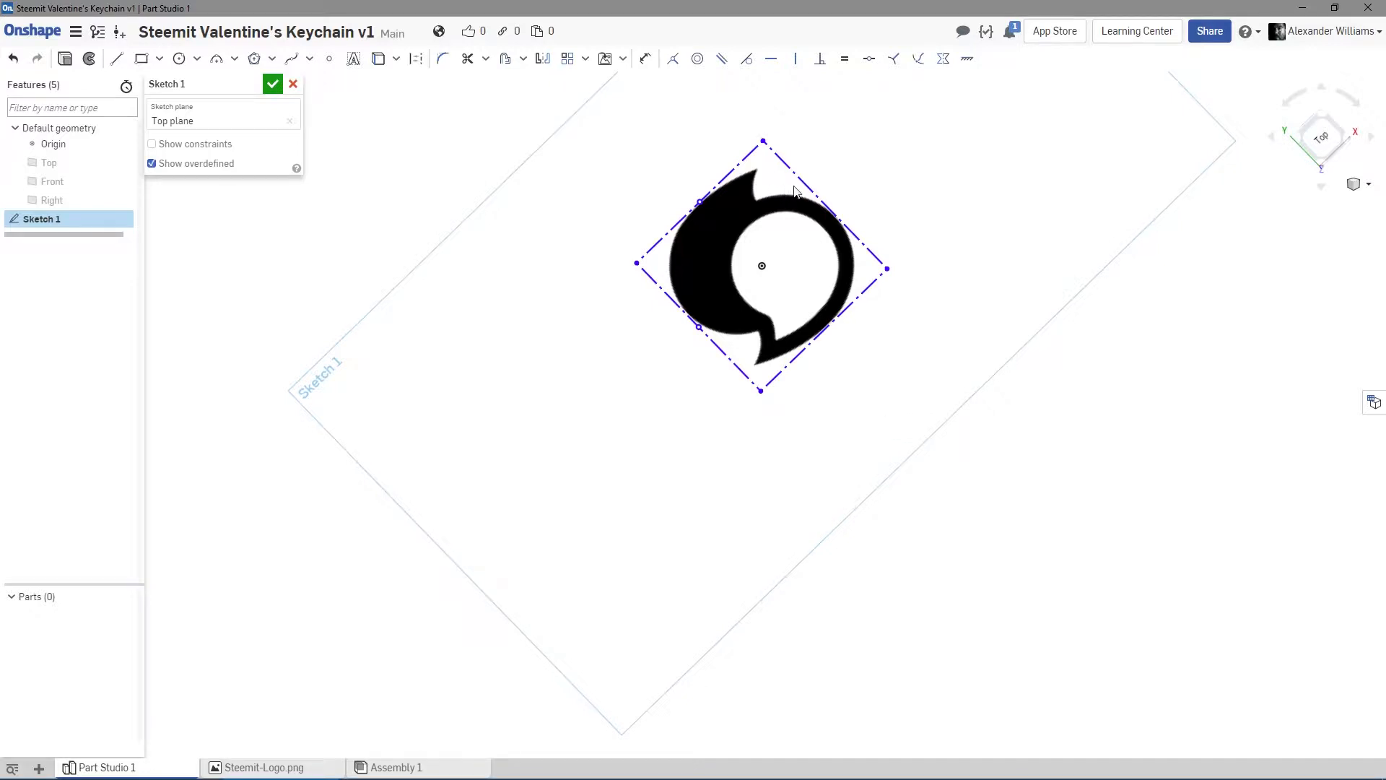
Dimension the top edge of the image frame to 40 mm and finish dimensioning.
scroll(811, 190, up, 3)
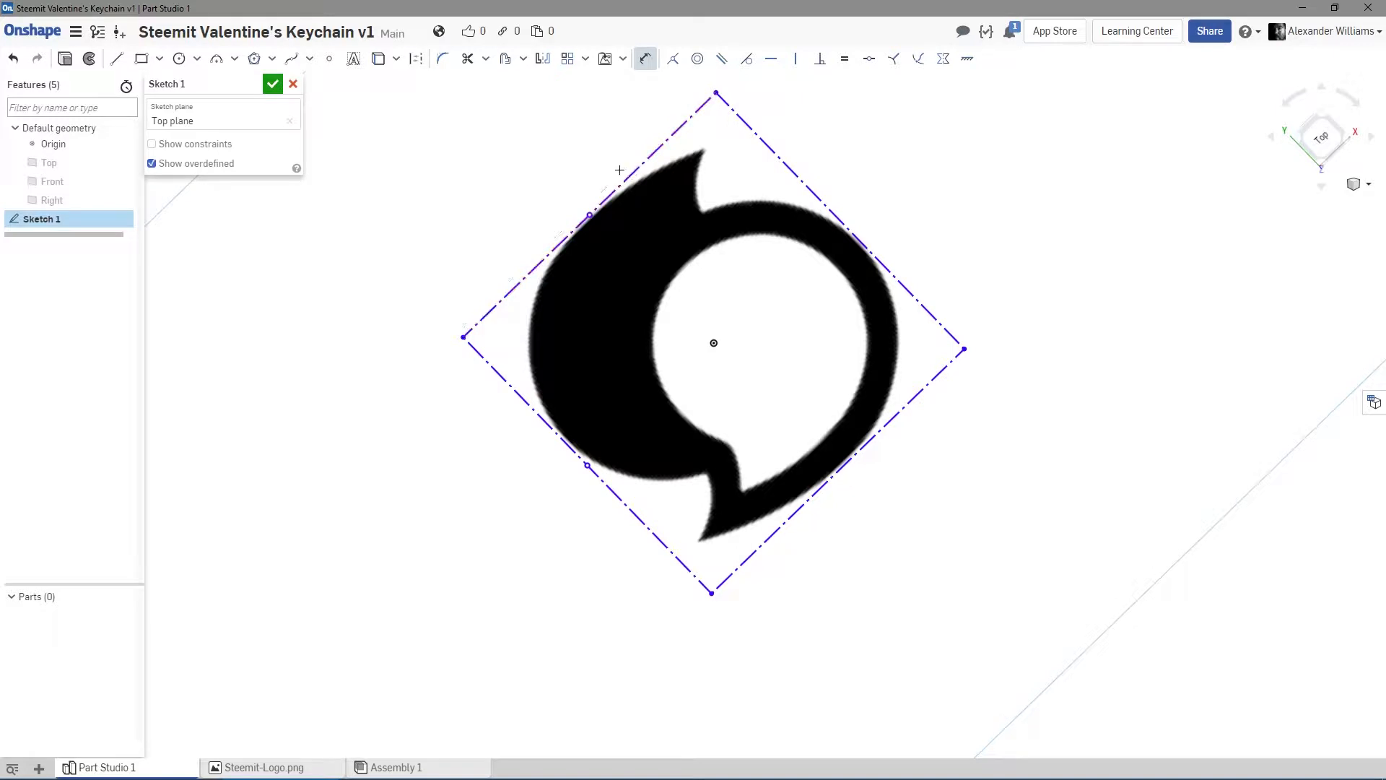
click(584, 219)
click(505, 236)
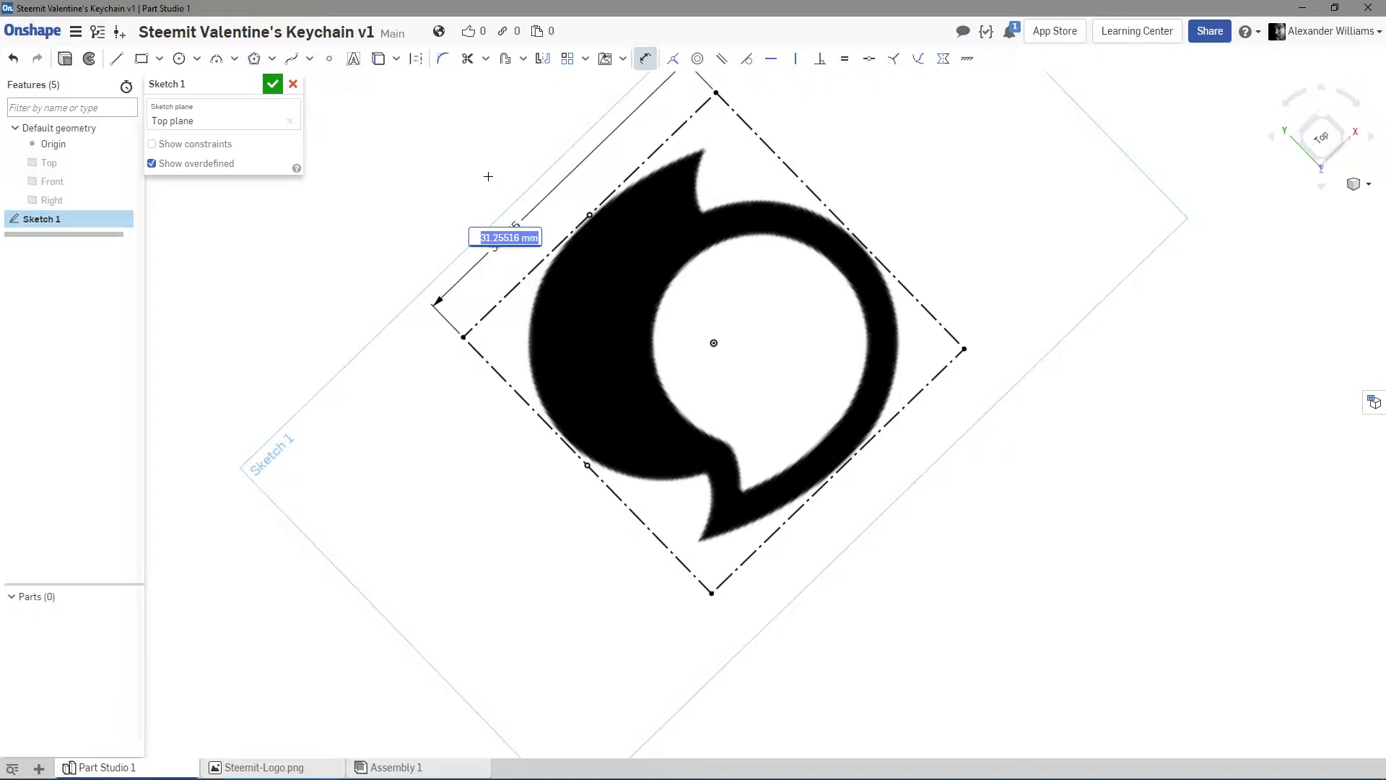
text(40)
key(Return)
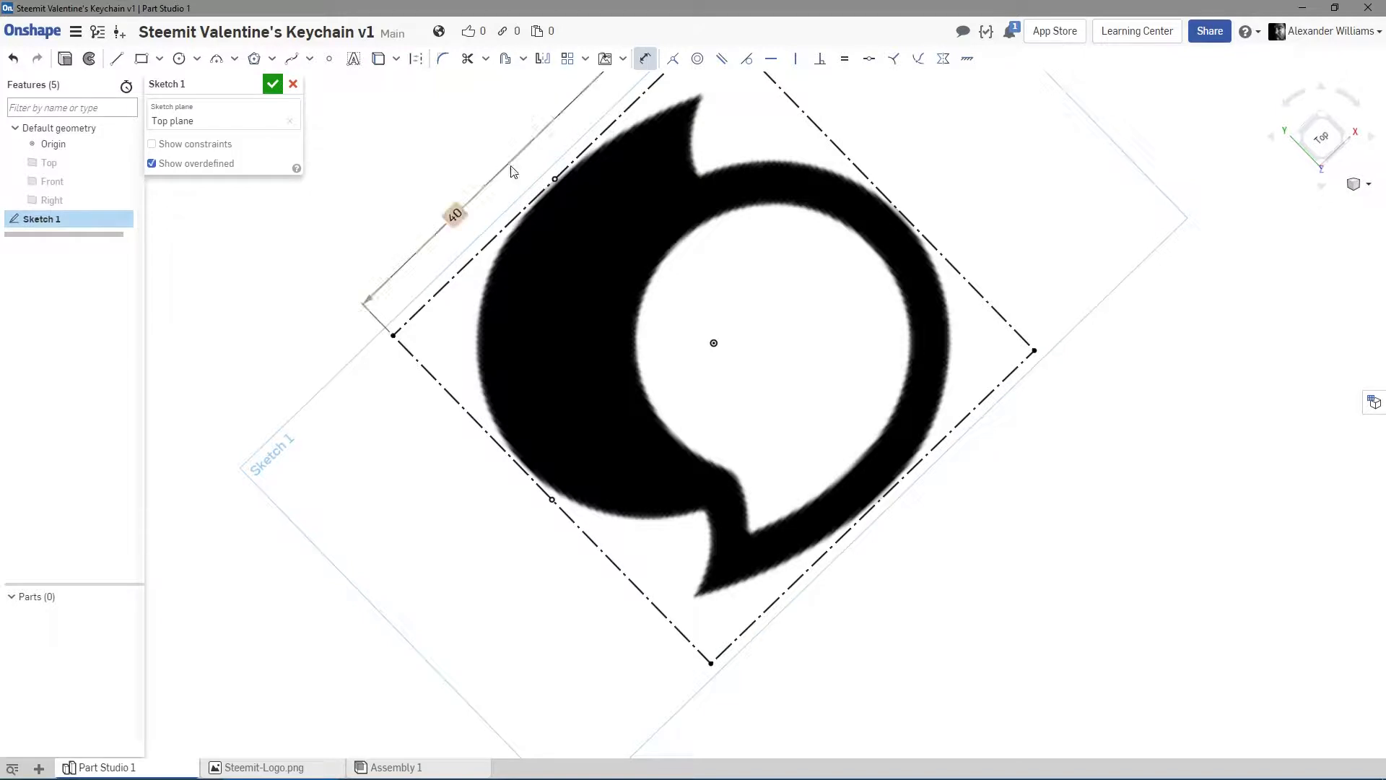
scroll(1151, 163, up, 3)
middle_drag(1150, 163, 978, 232)
scroll(982, 228, down, 1)
right_click(985, 228)
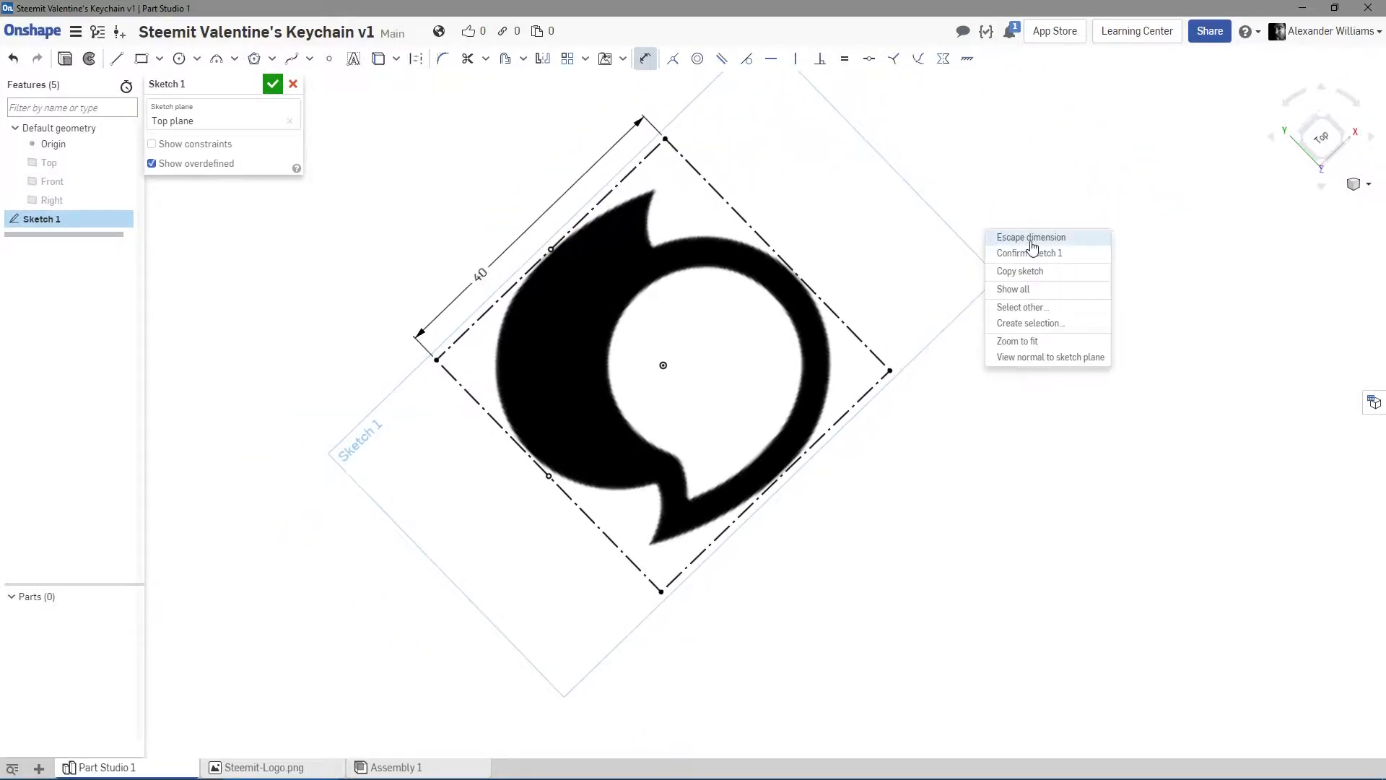
click(1031, 244)
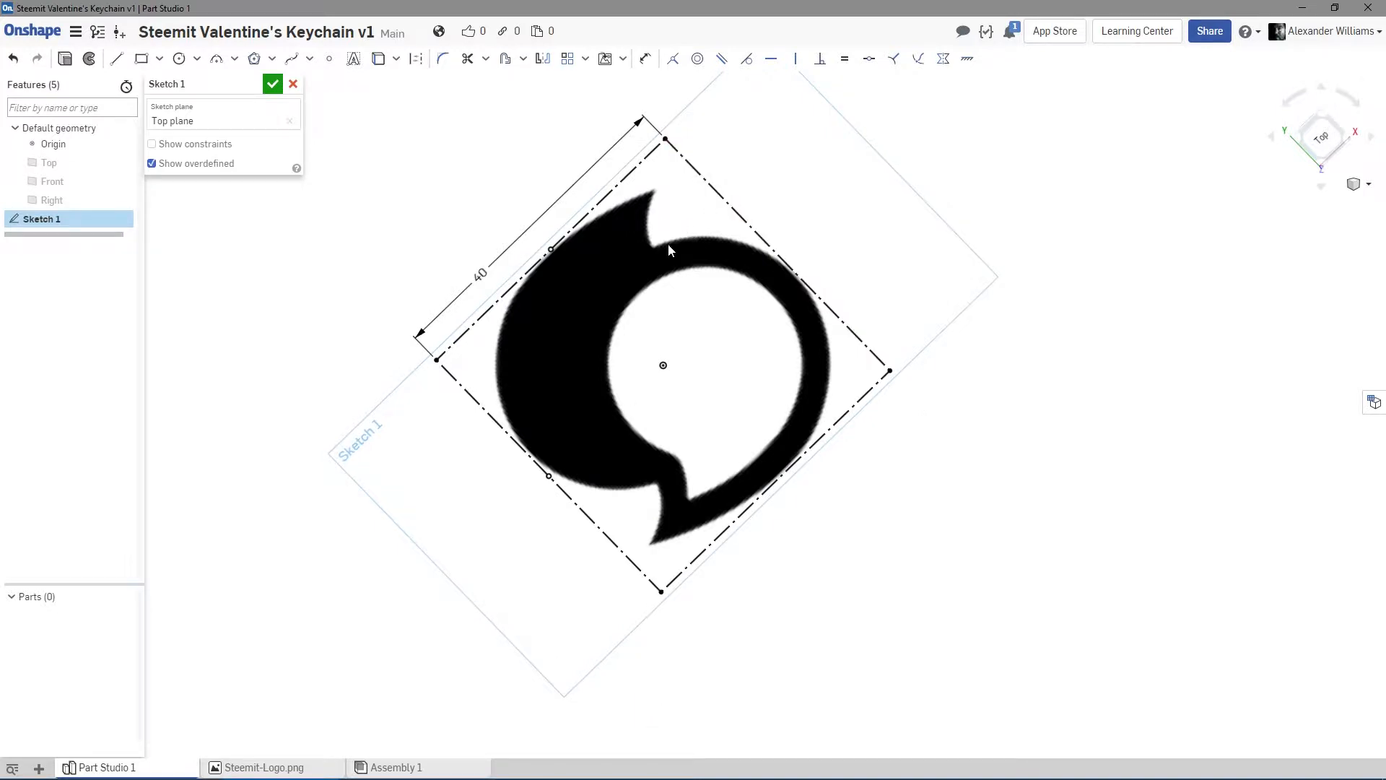
View the sketch plane straight on to examine the scaled logo image.
scroll(668, 244, up, 2)
key(n)
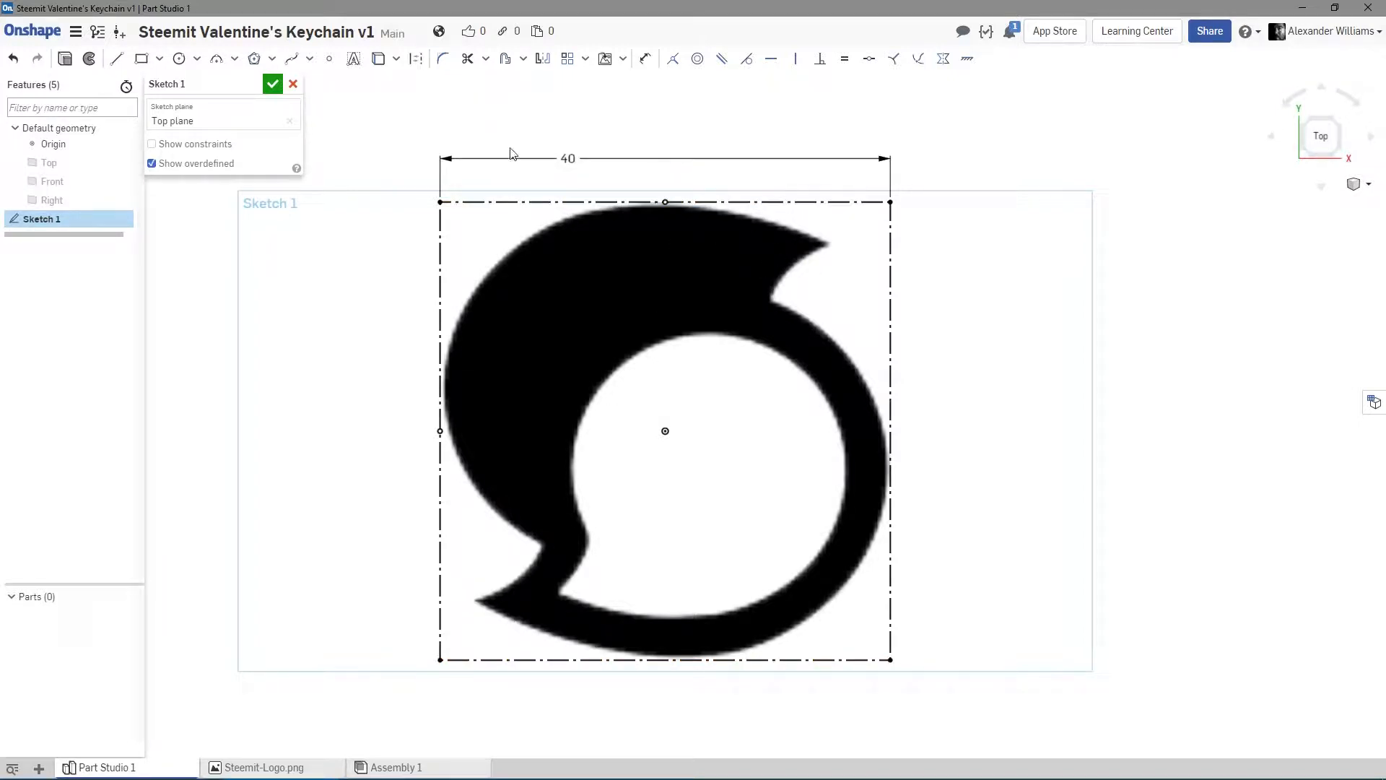
scroll(693, 404, up, 2)
scroll(695, 402, down, 1)
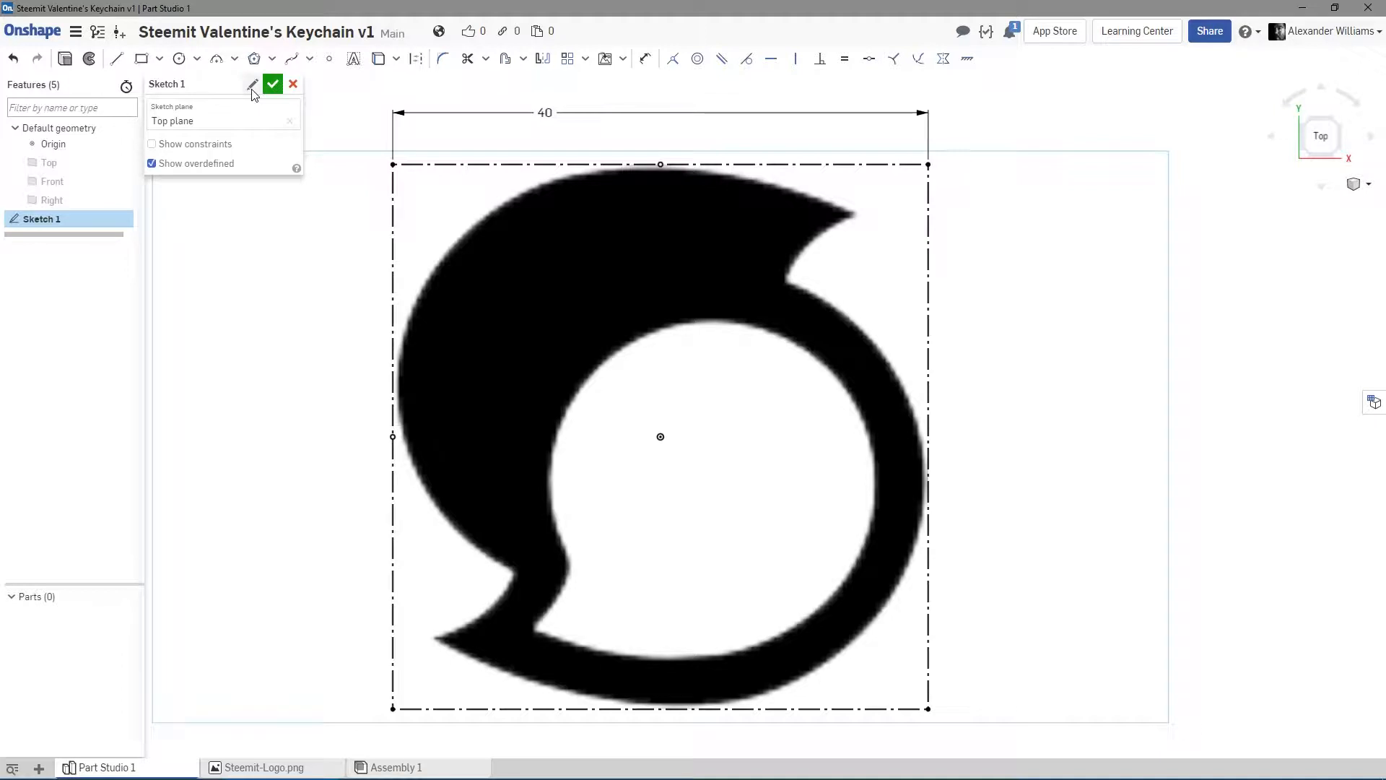
Rename the logo image sketch as Raster Logo.
click(252, 87)
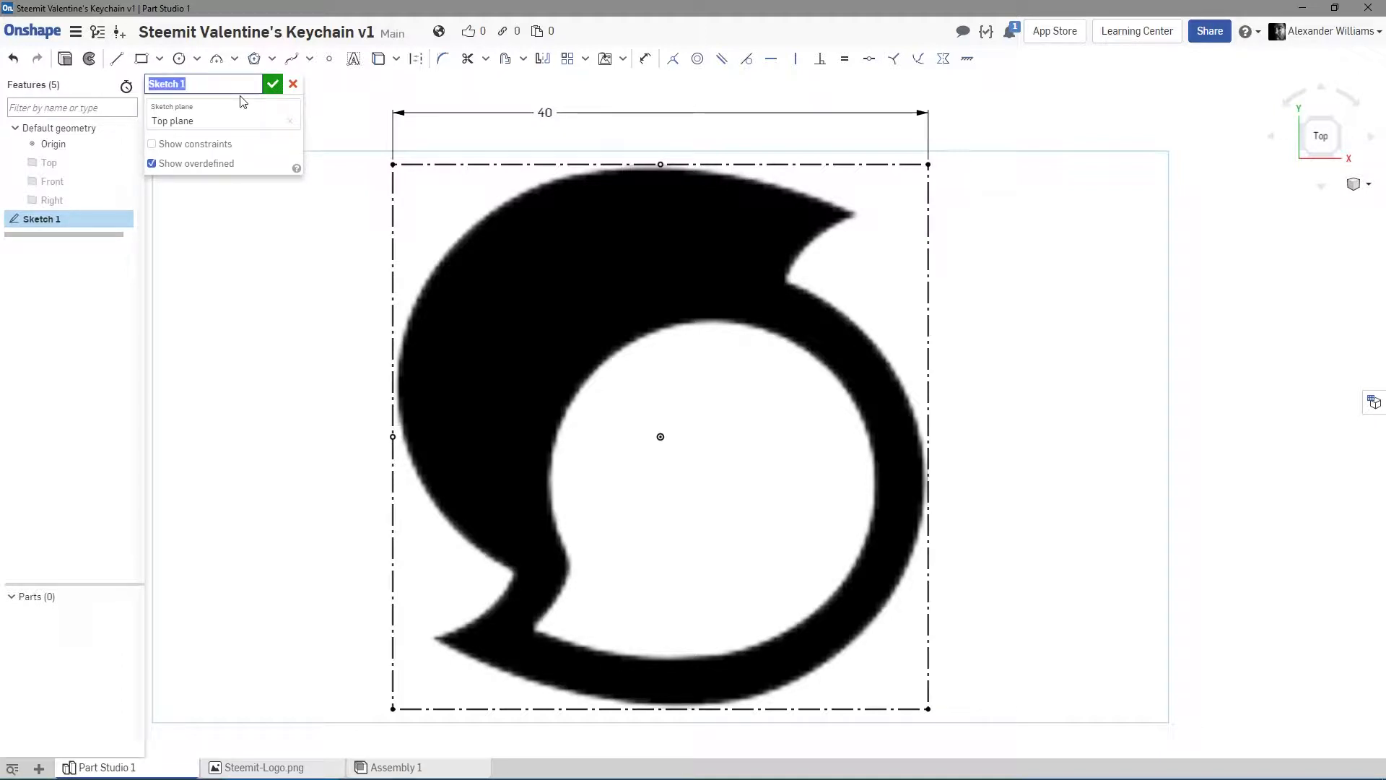
text(St)
key(BackSpace)
key(BackSpace)
key(Return)
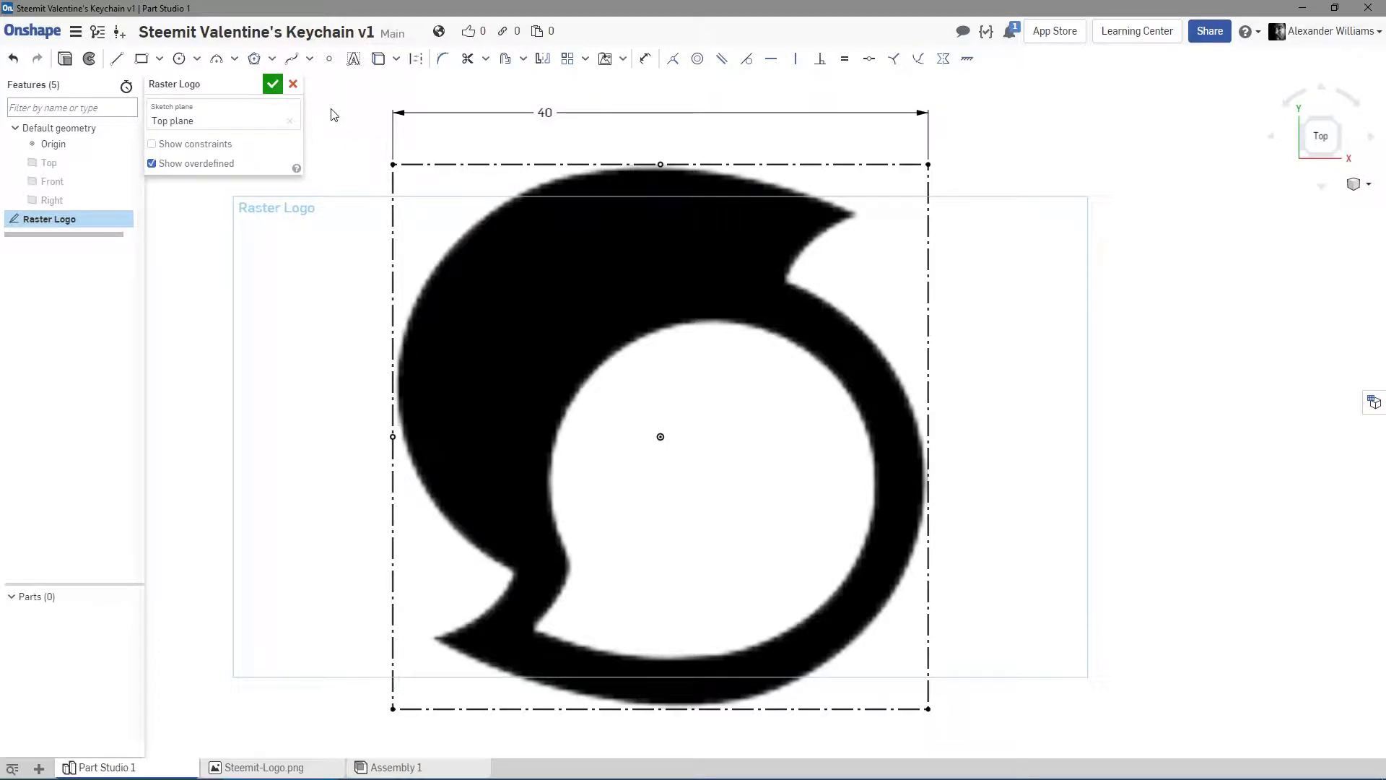
Check the Raster Logo sketch's constraints briefly, hide them again and accept the sketch.
click(210, 146)
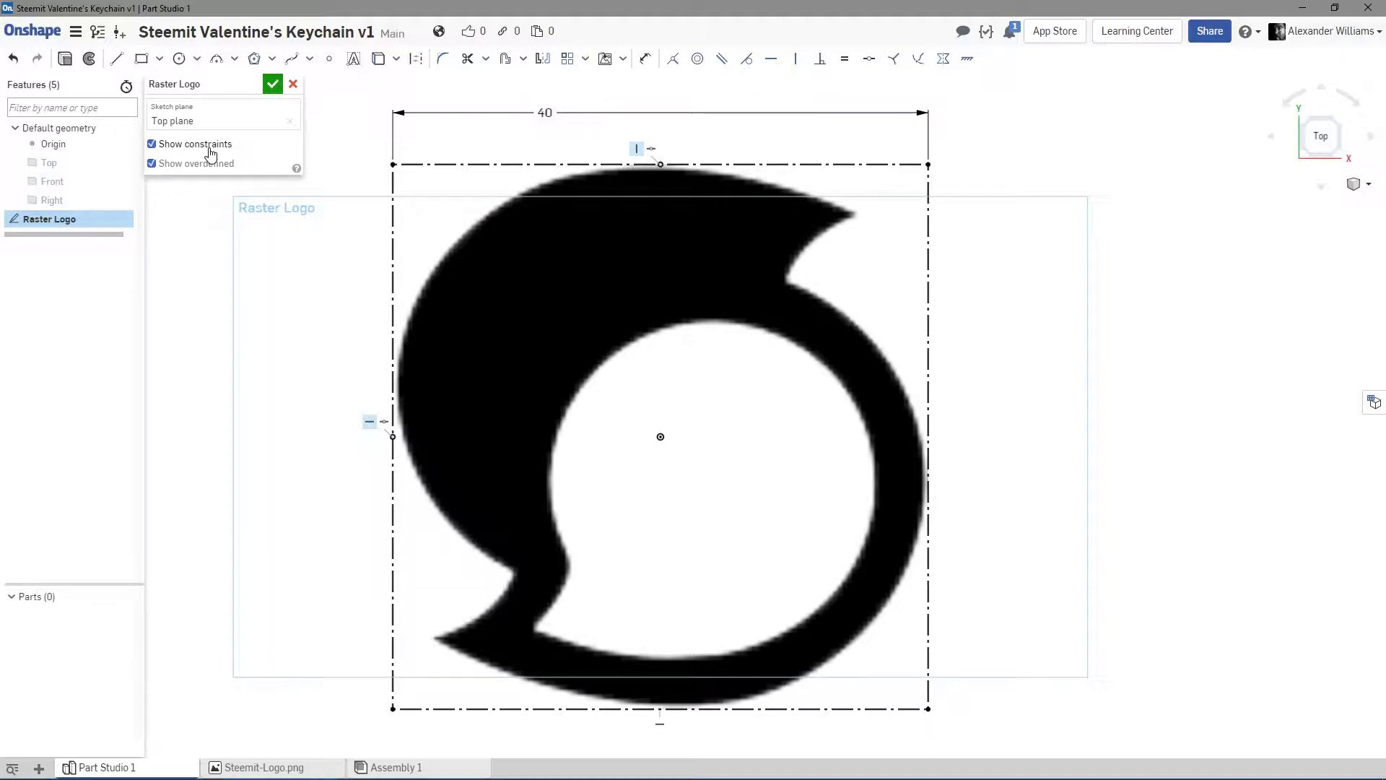
click(209, 147)
click(273, 86)
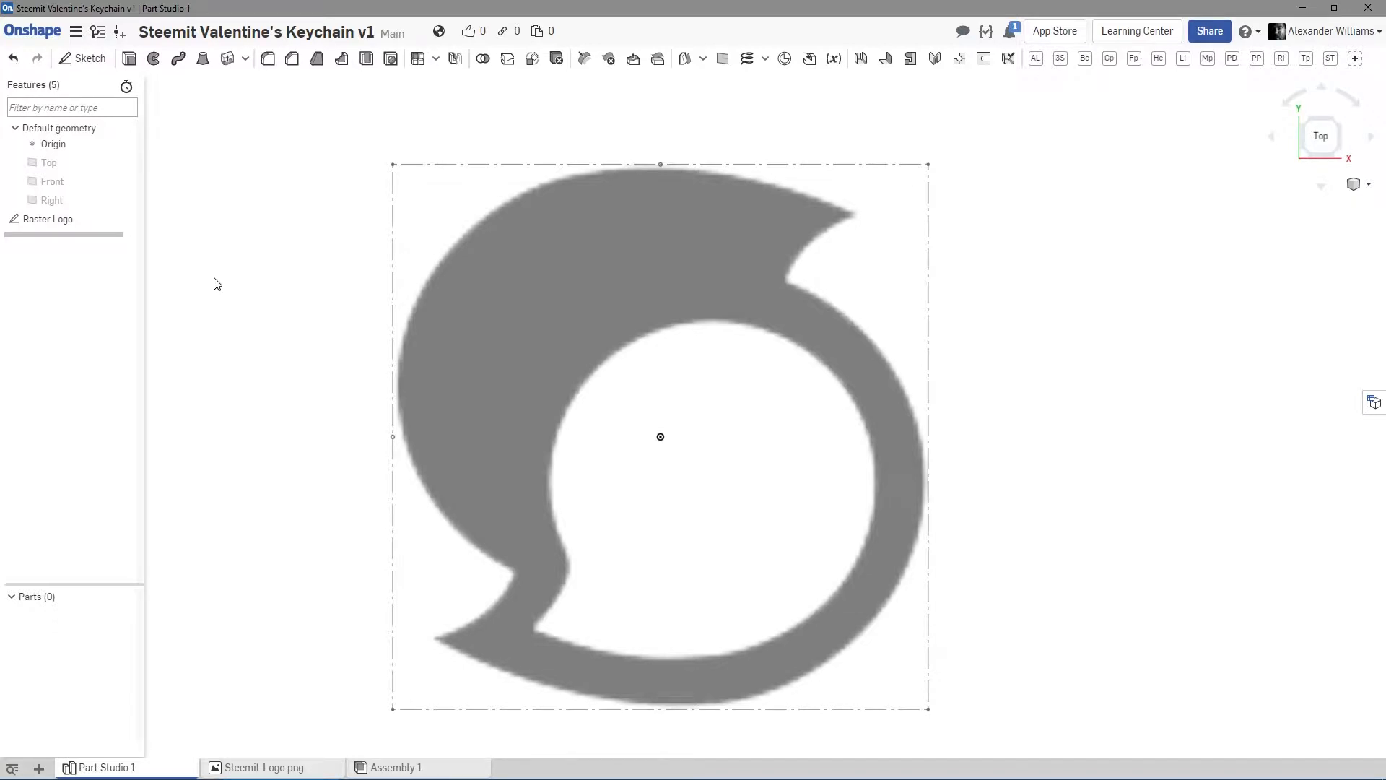
Start a new sketch on the Top plane and view it straight on with the logo filling the canvas.
mouse_move(304, 446)
right_down()
mouse_move(286, 379)
mouse_move(269, 378)
right_up()
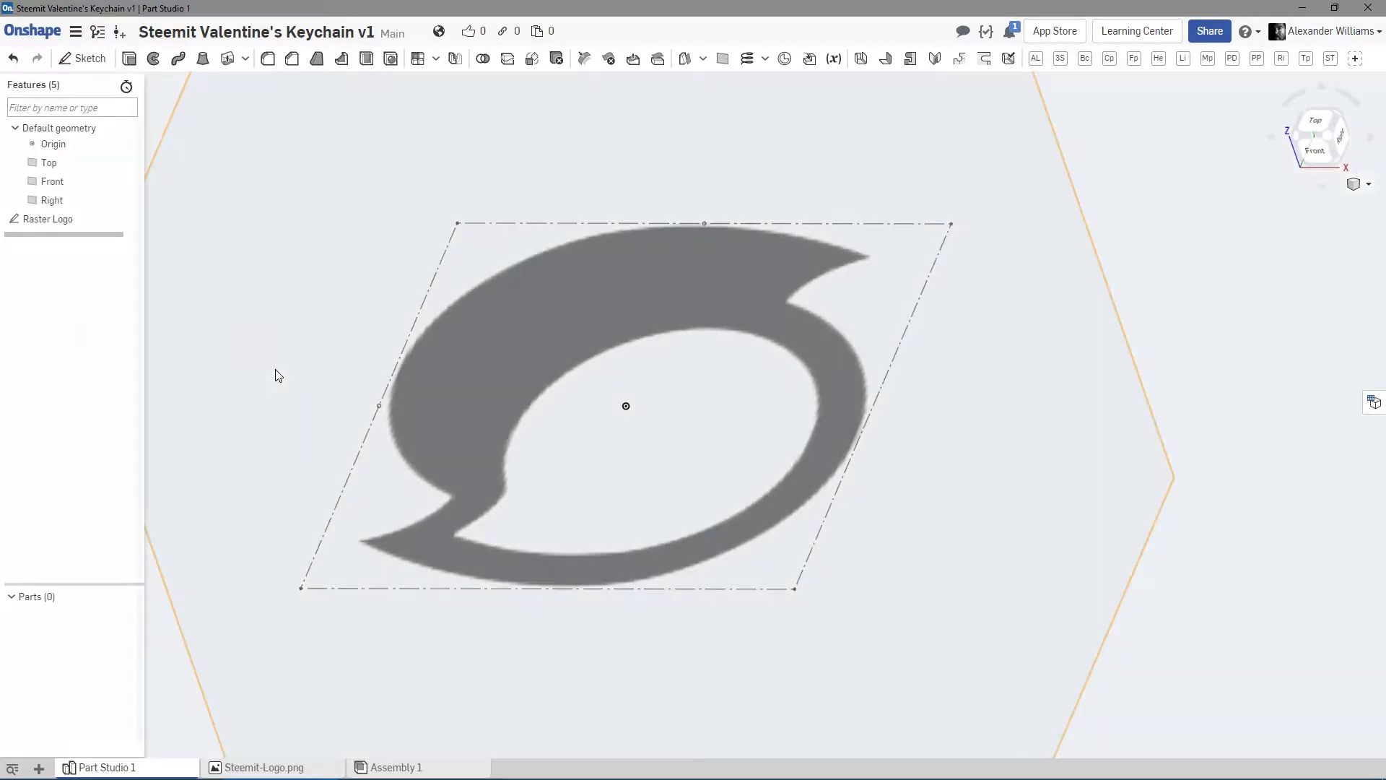
scroll(357, 375, down, 5)
scroll(360, 375, down, 3)
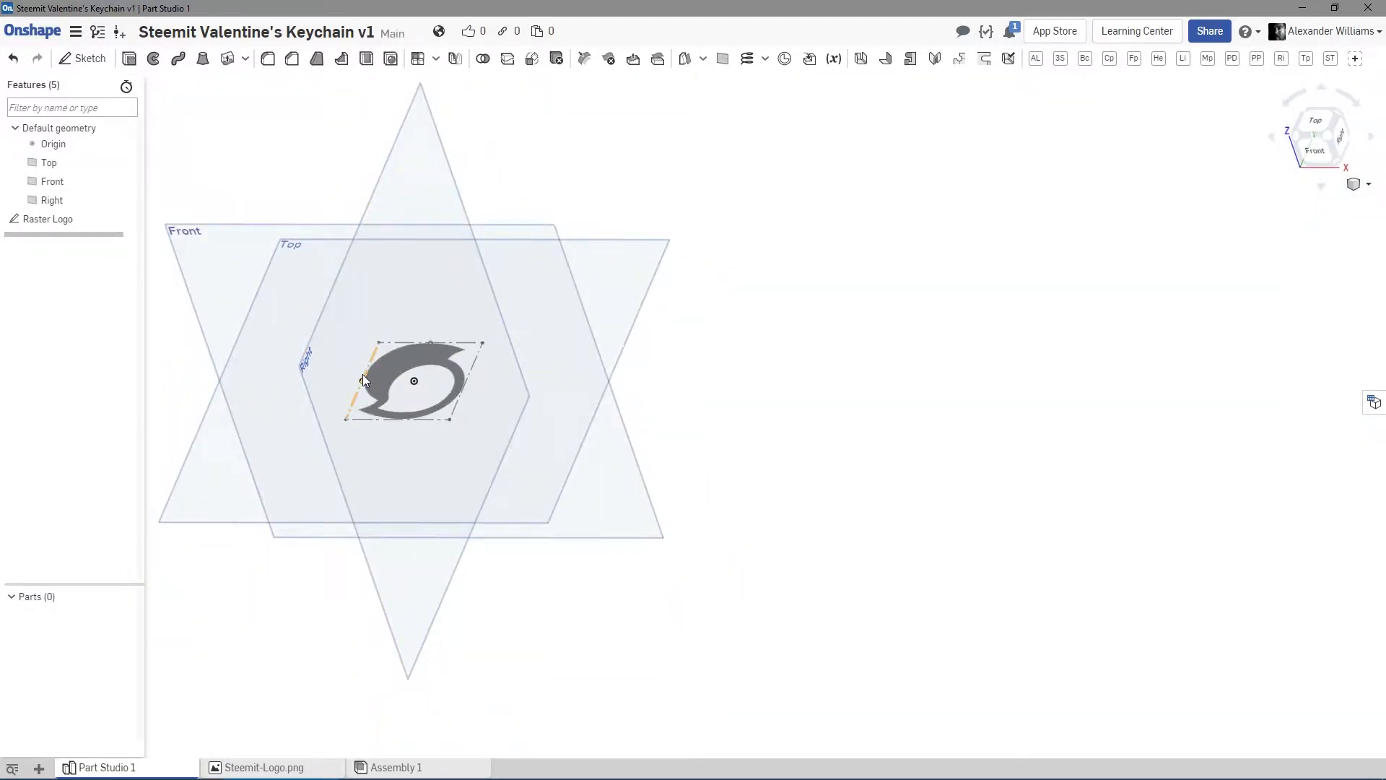
middle_drag(362, 374, 625, 368)
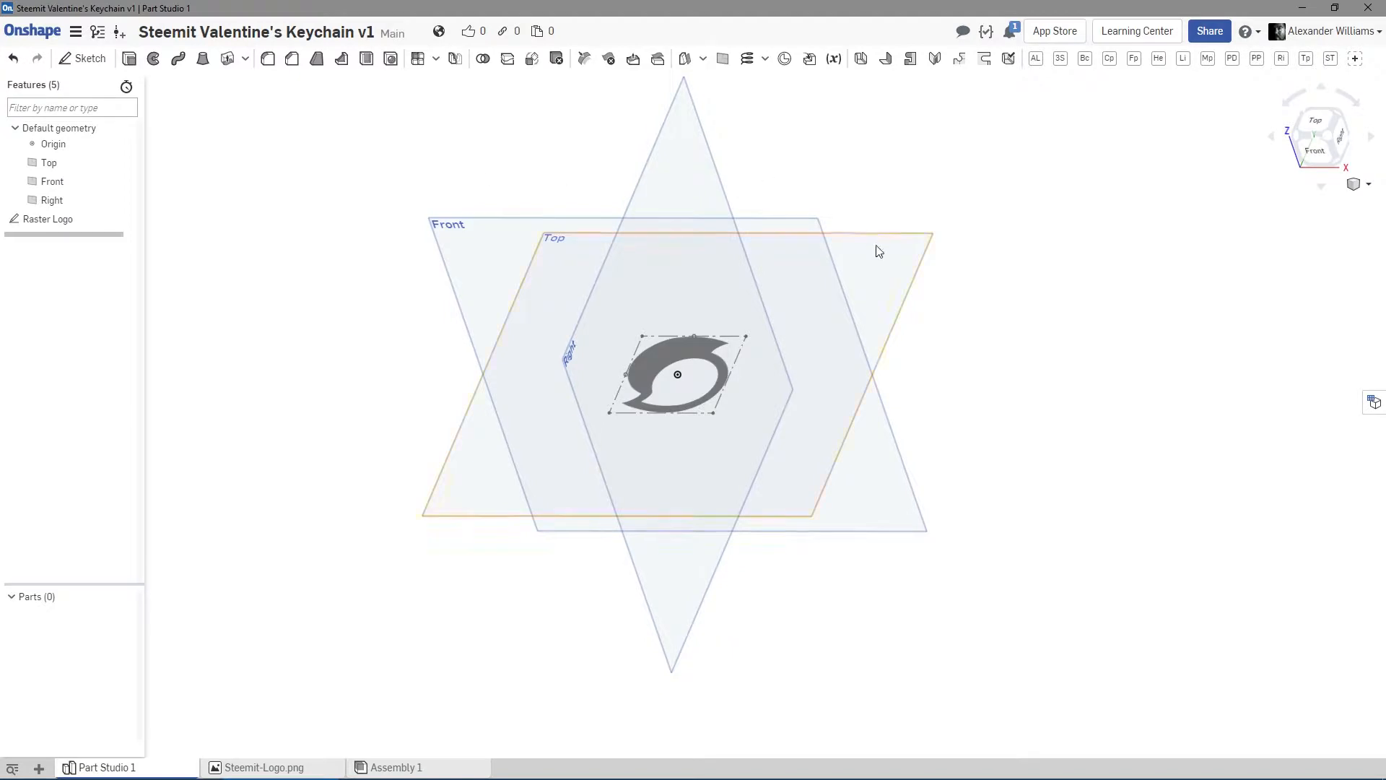
mouse_move(879, 250)
right_down()
mouse_move(921, 272)
mouse_move(895, 247)
mouse_move(869, 253)
right_up()
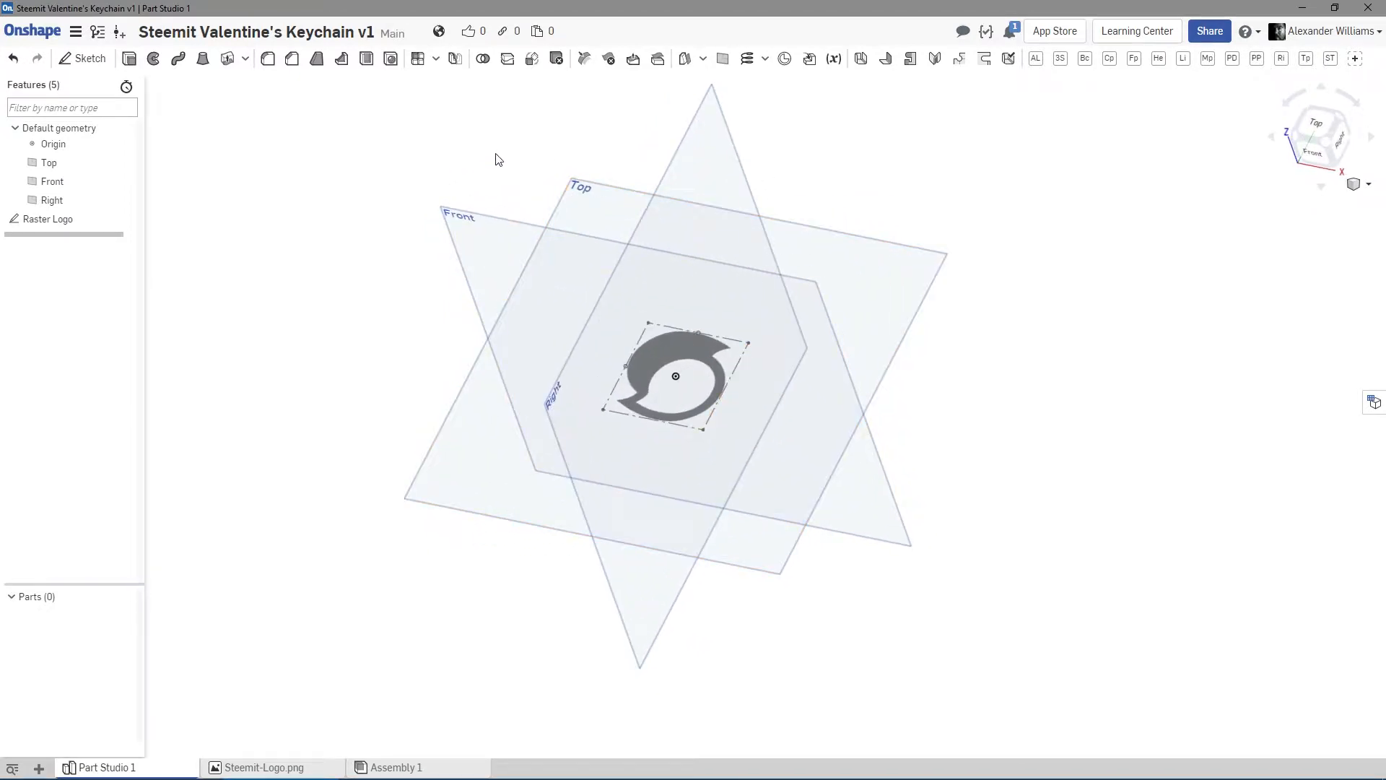
click(85, 59)
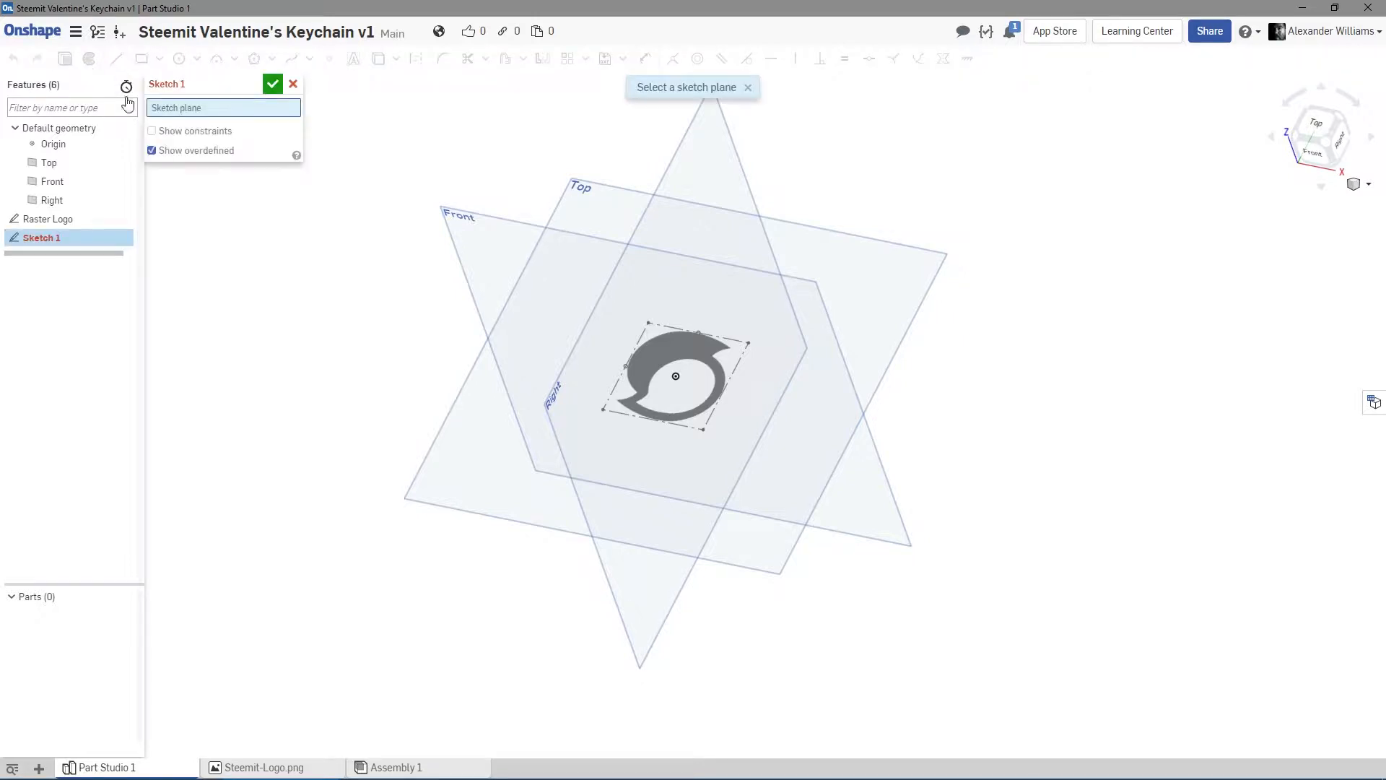
click(458, 442)
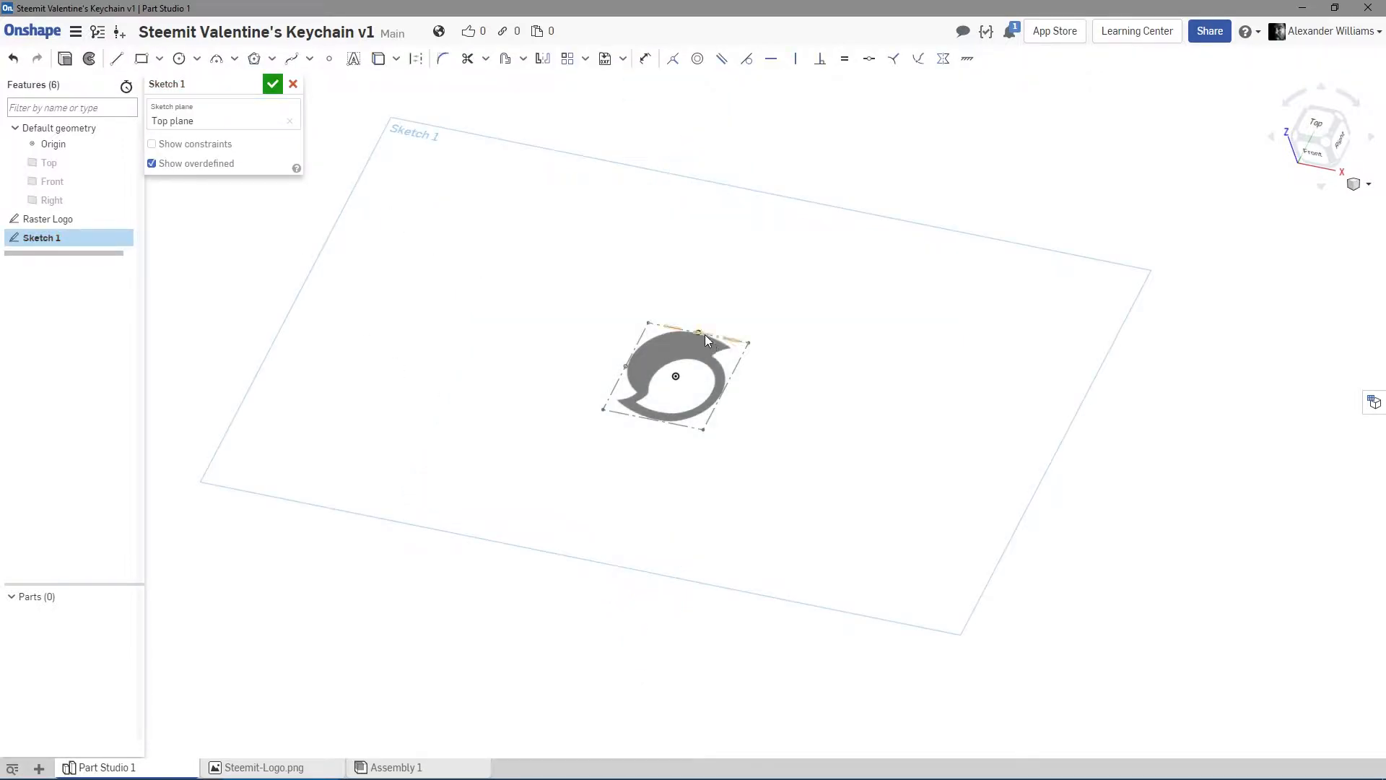
key(n)
scroll(816, 430, up, 5)
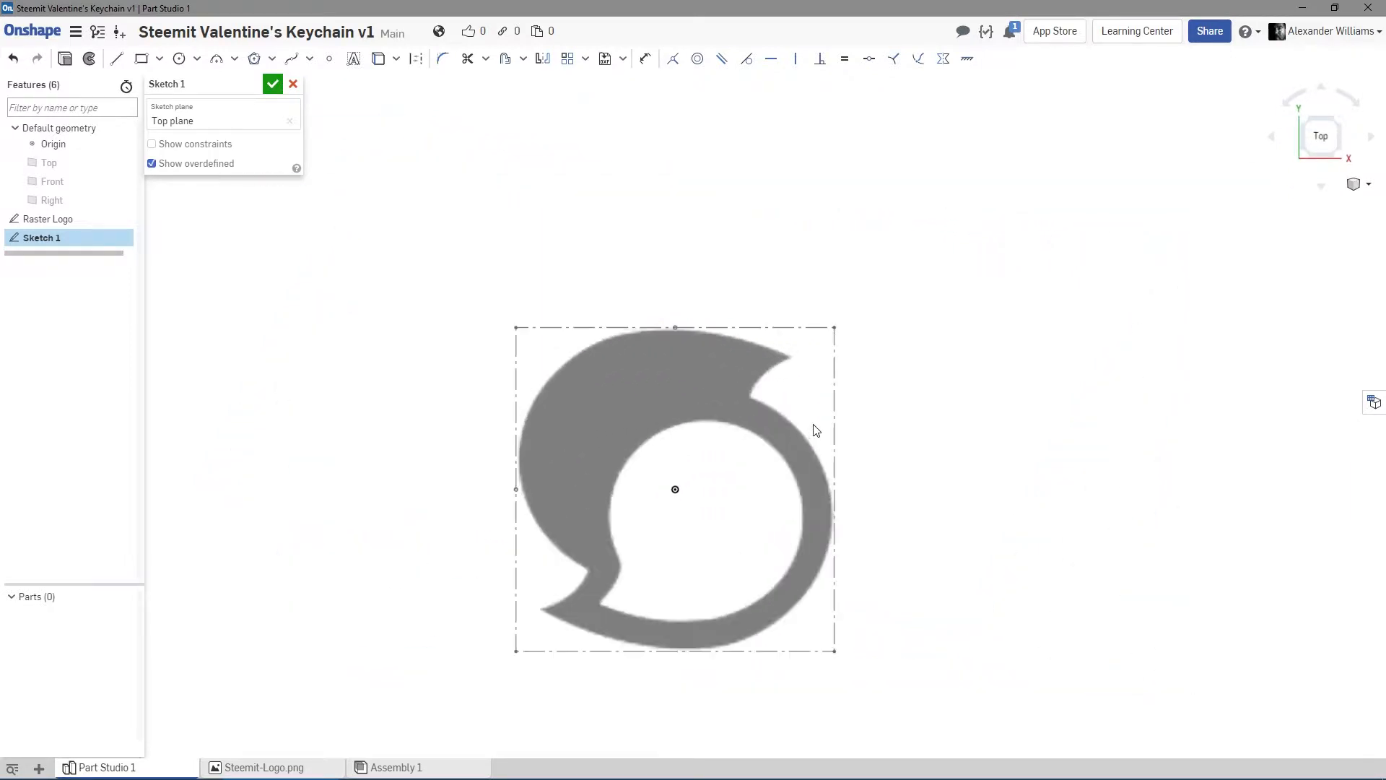
scroll(812, 425, up, 3)
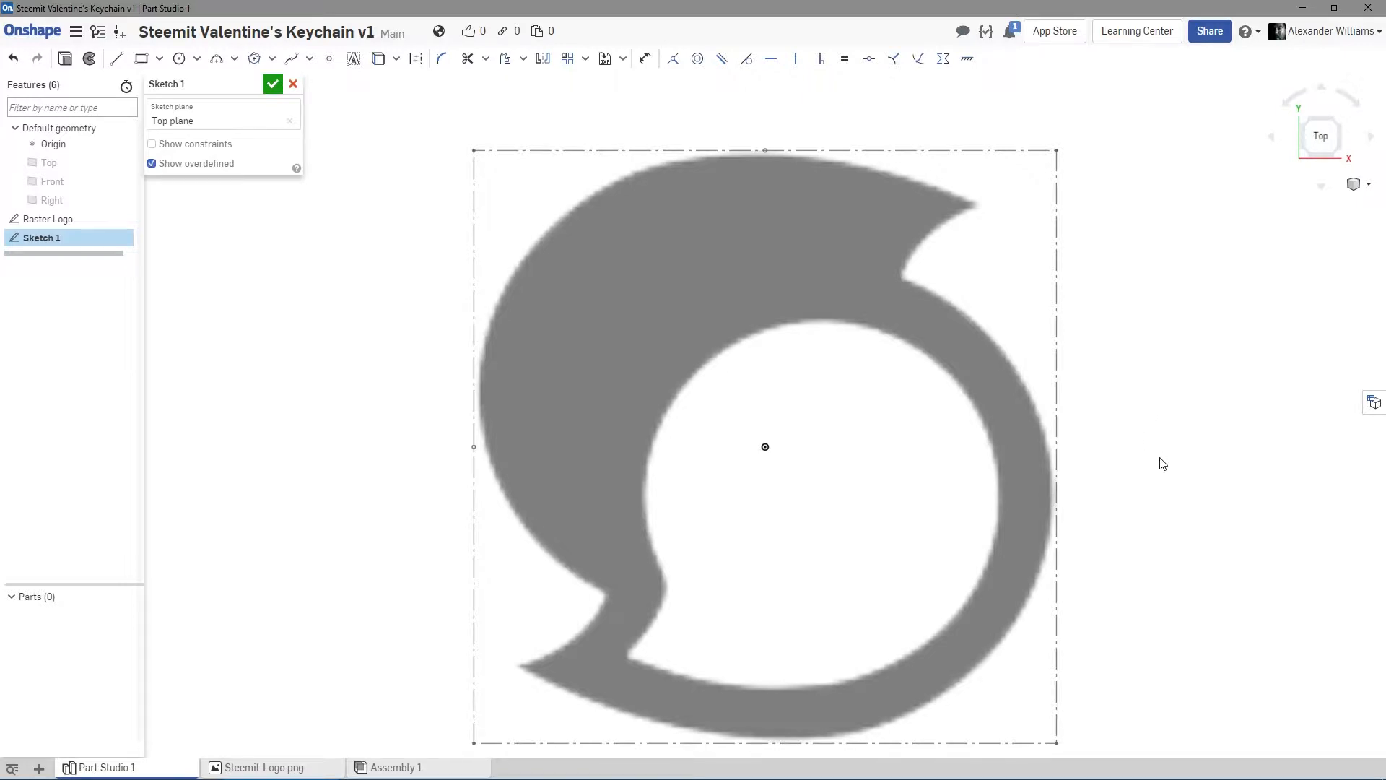
mouse_move(1162, 463)
middle_down()
mouse_move(1119, 452)
mouse_move(1107, 430)
middle_up()
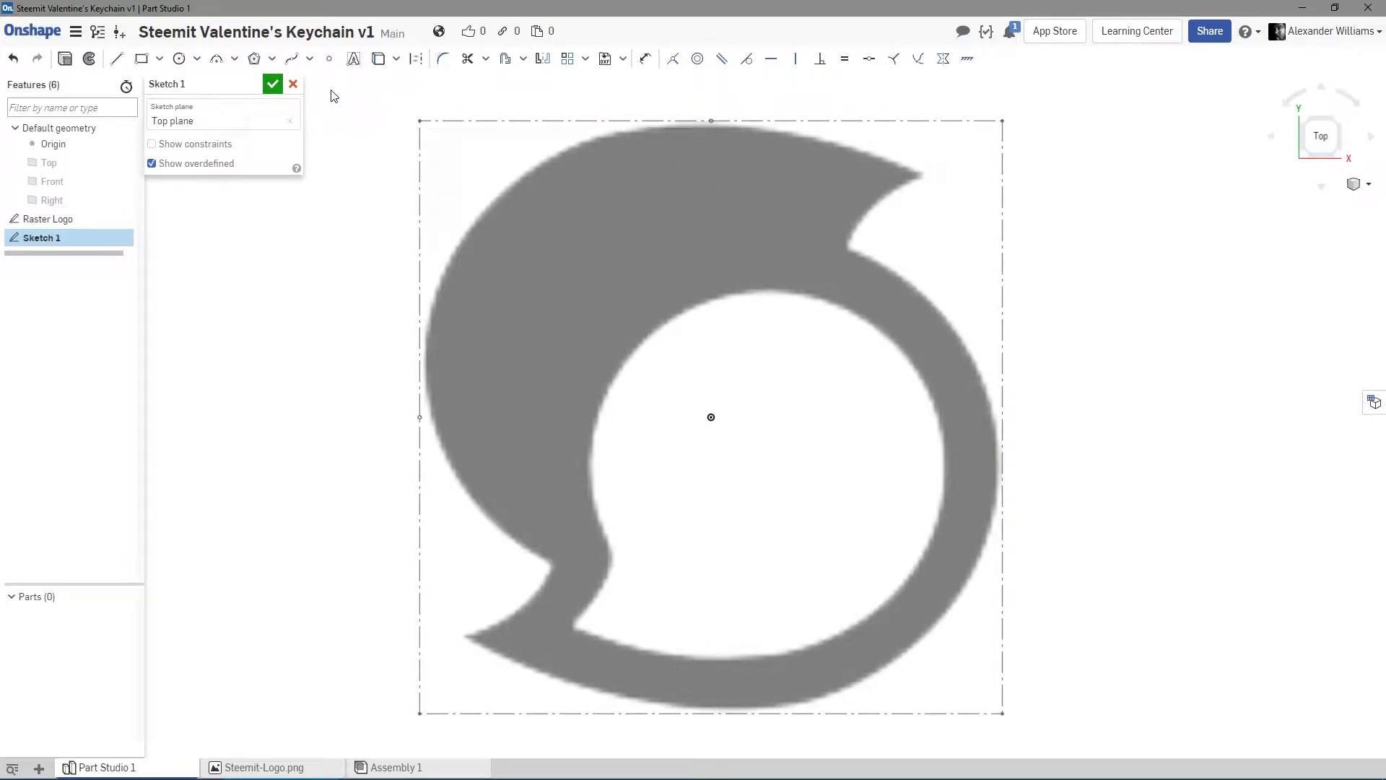
Draw a three-point arc of about 12.5 mm radius along the right edge of the logo's inner opening.
click(295, 68)
click(211, 65)
click(785, 652)
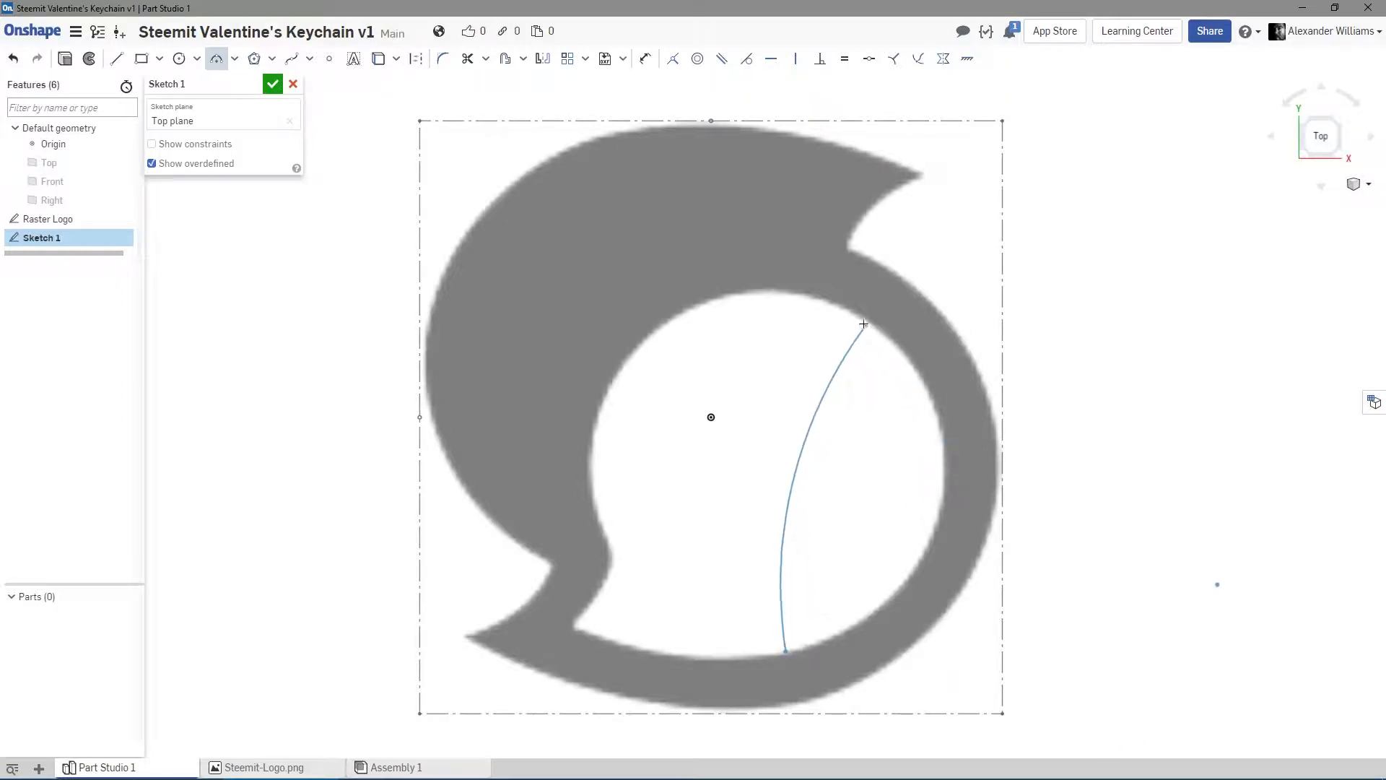
click(829, 302)
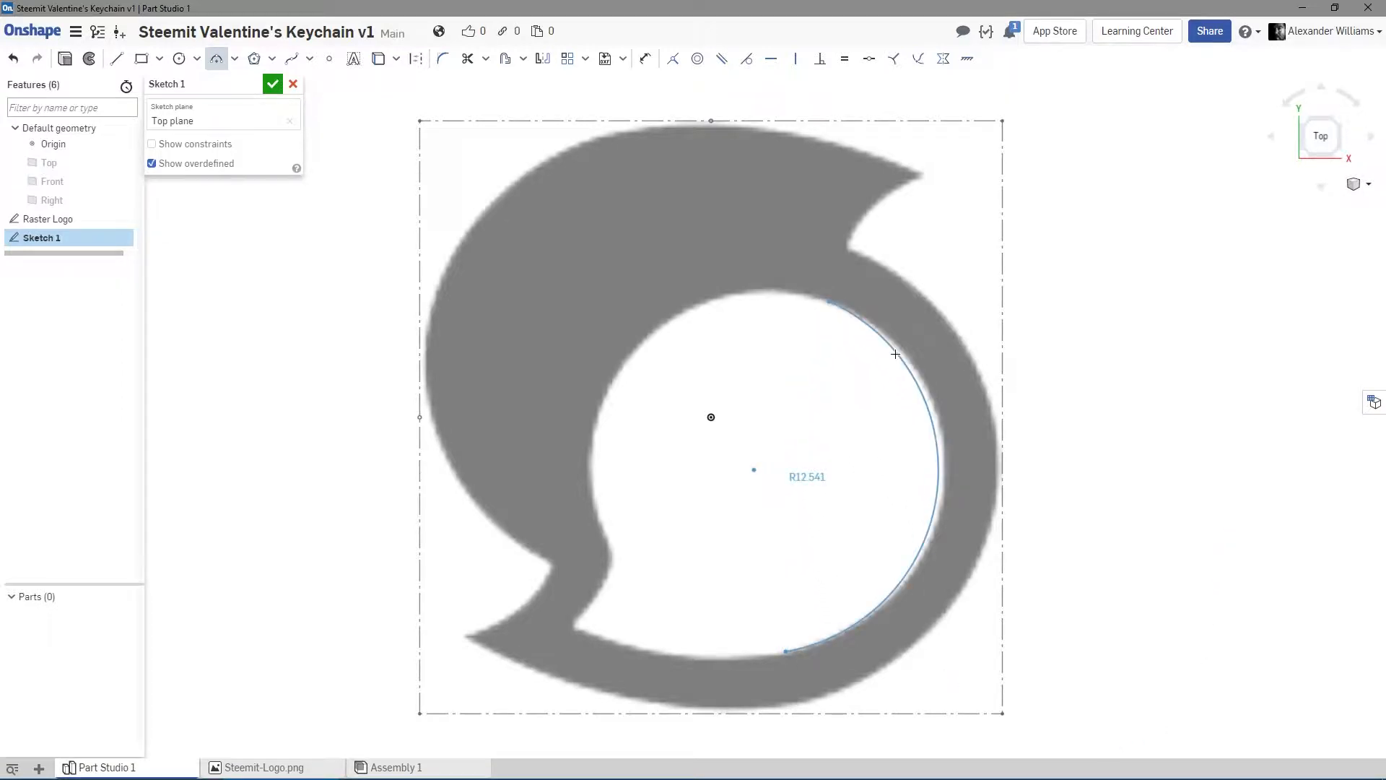
click(925, 387)
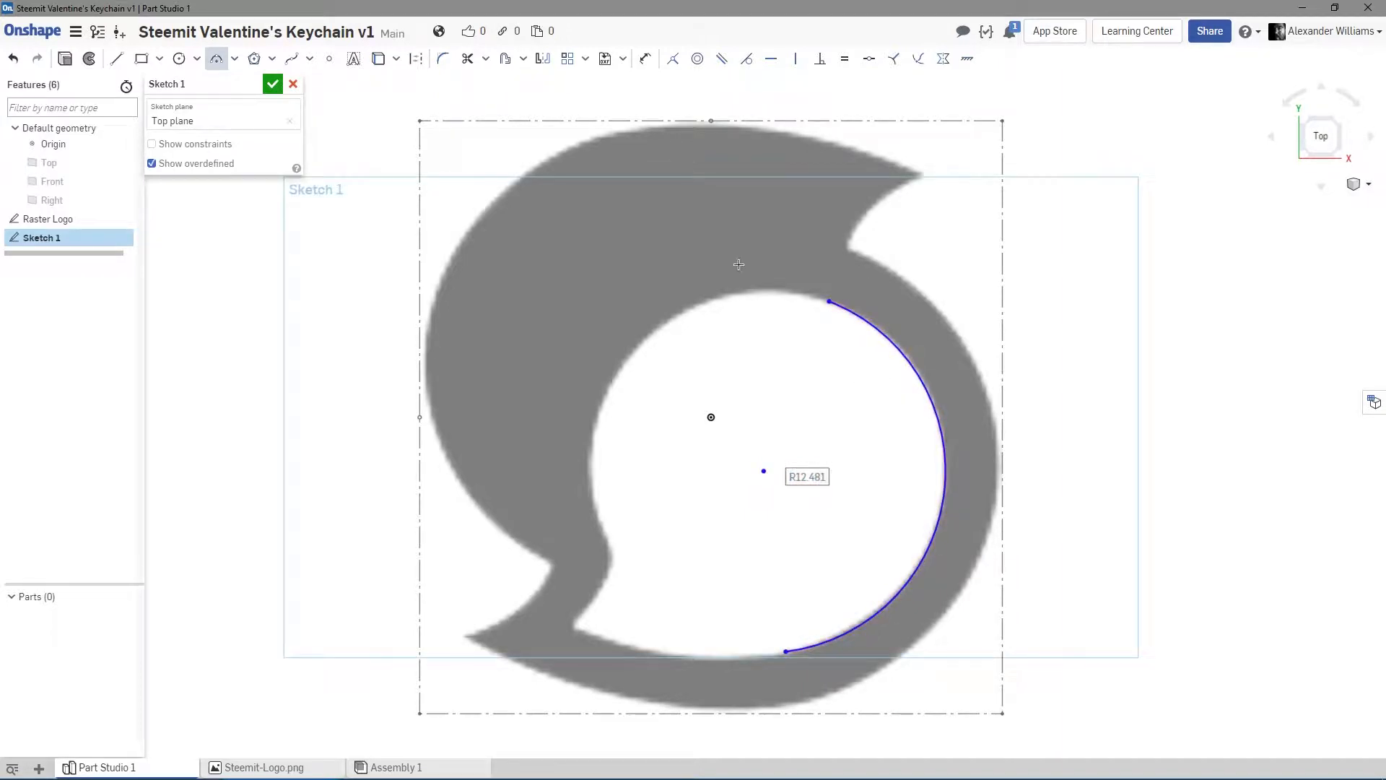
Continue from the first arc's upper end with an arc of about 11.9 mm radius along the opening's upper-left edge.
click(826, 301)
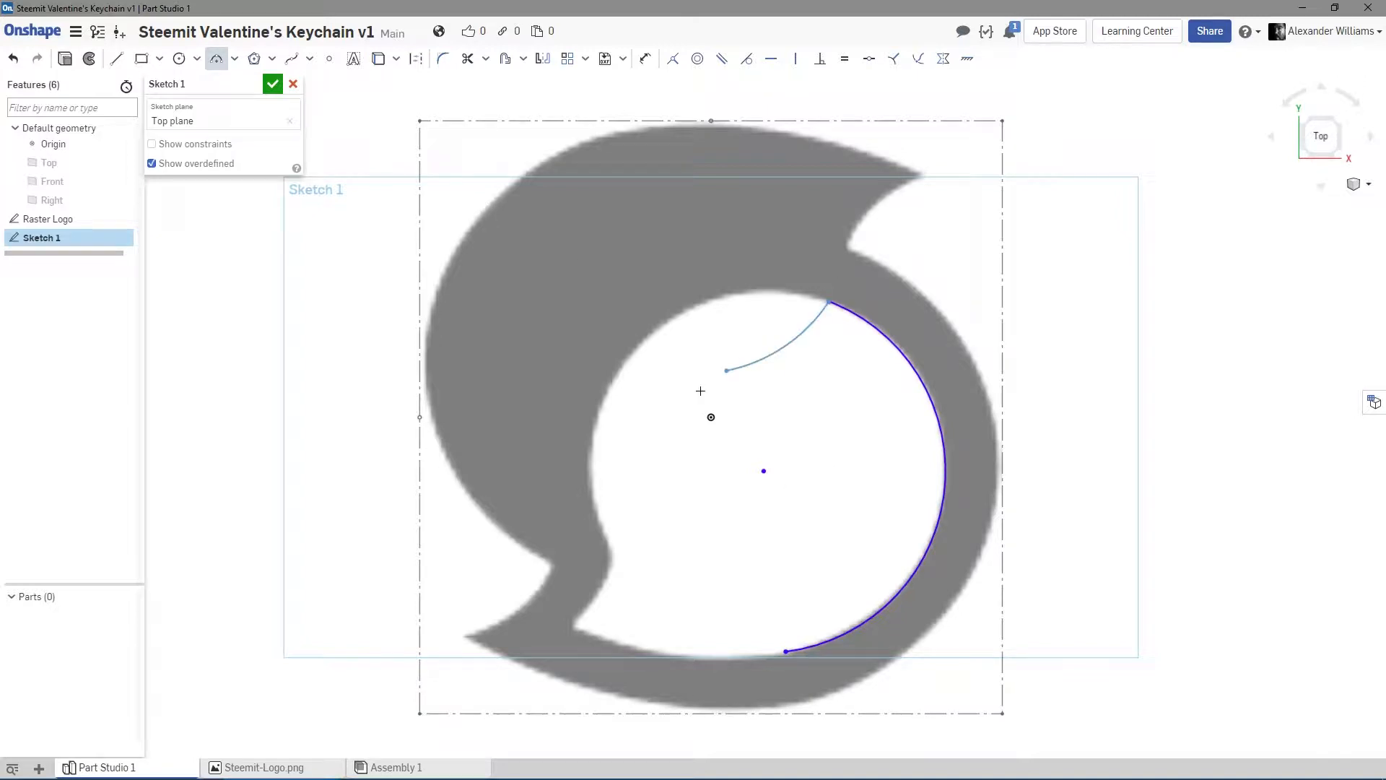
click(599, 510)
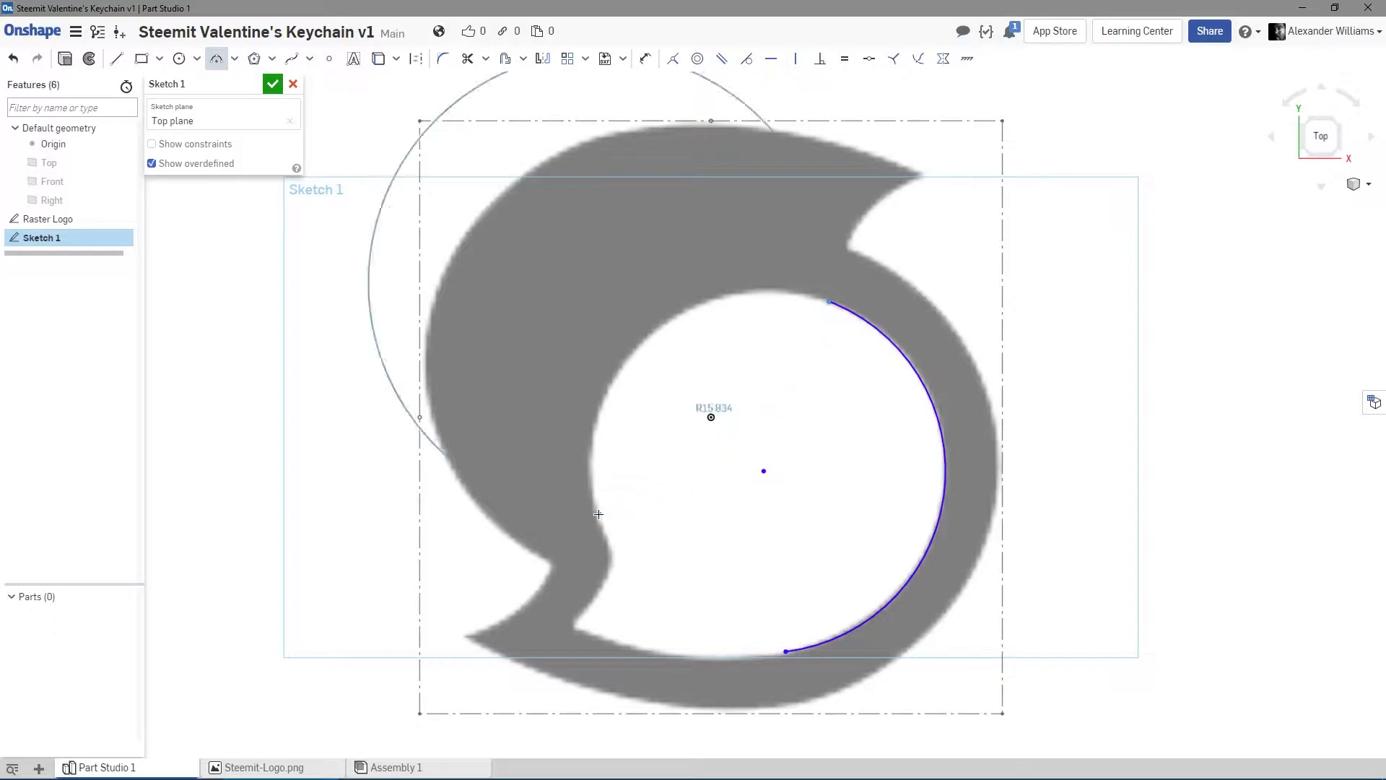
click(615, 373)
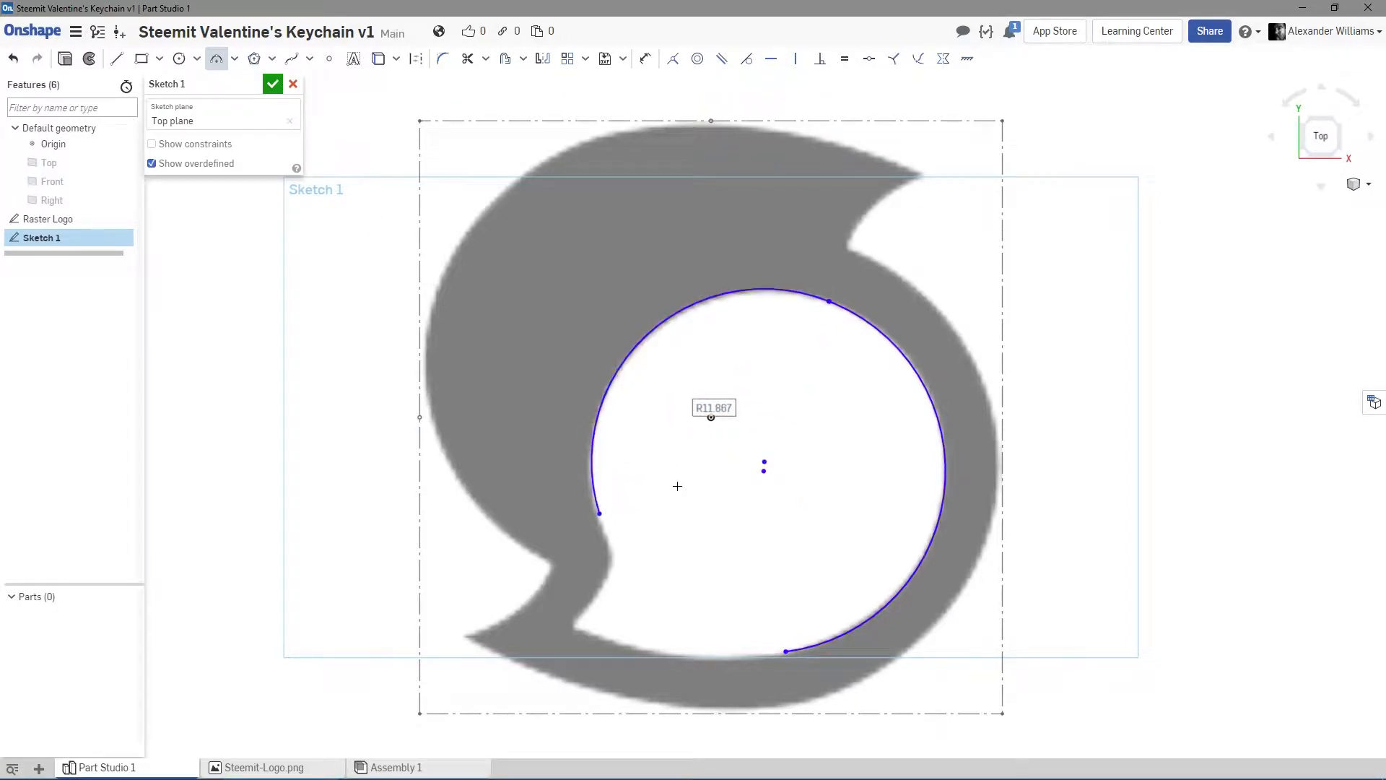
Draw an arc of about 23 mm radius along the opening's bottom edge and slightly extend the upper-left arc's free end along the logo.
click(575, 625)
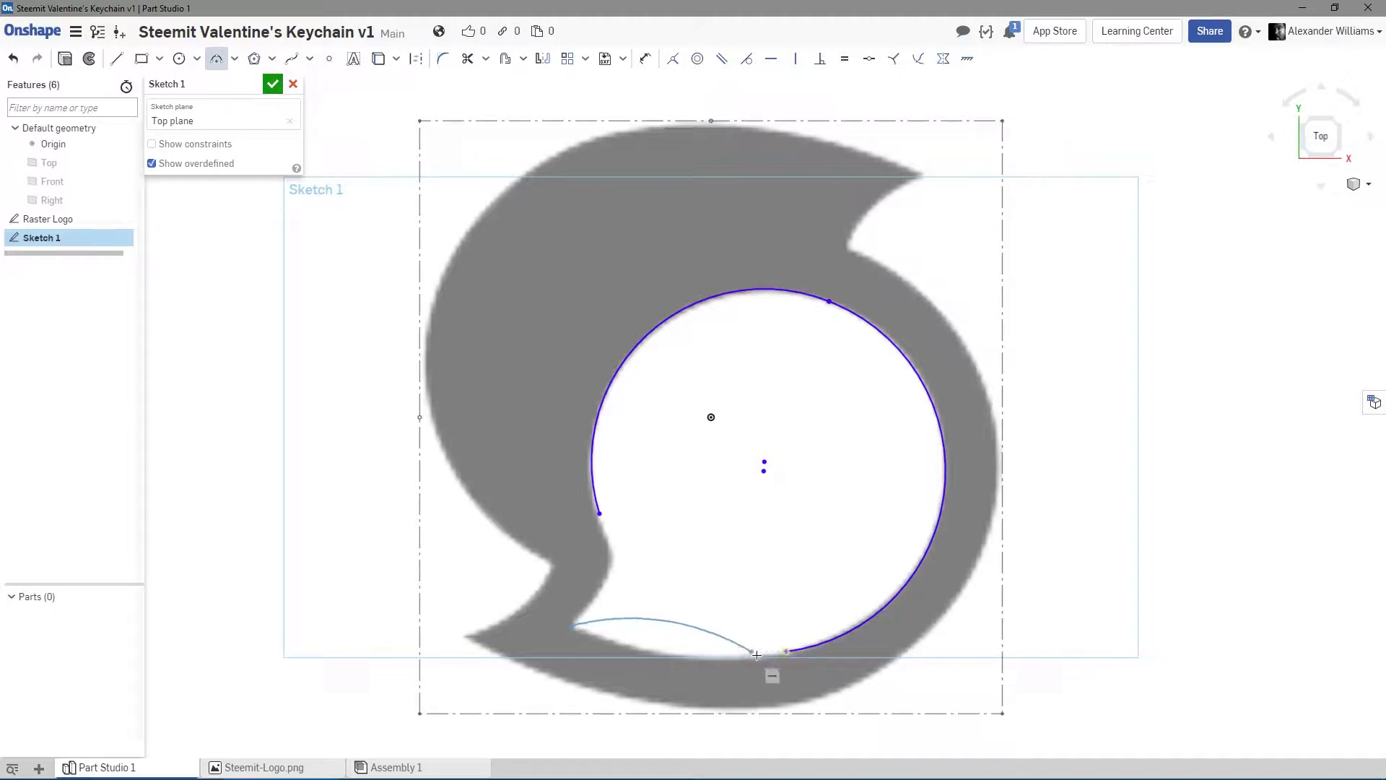
click(784, 651)
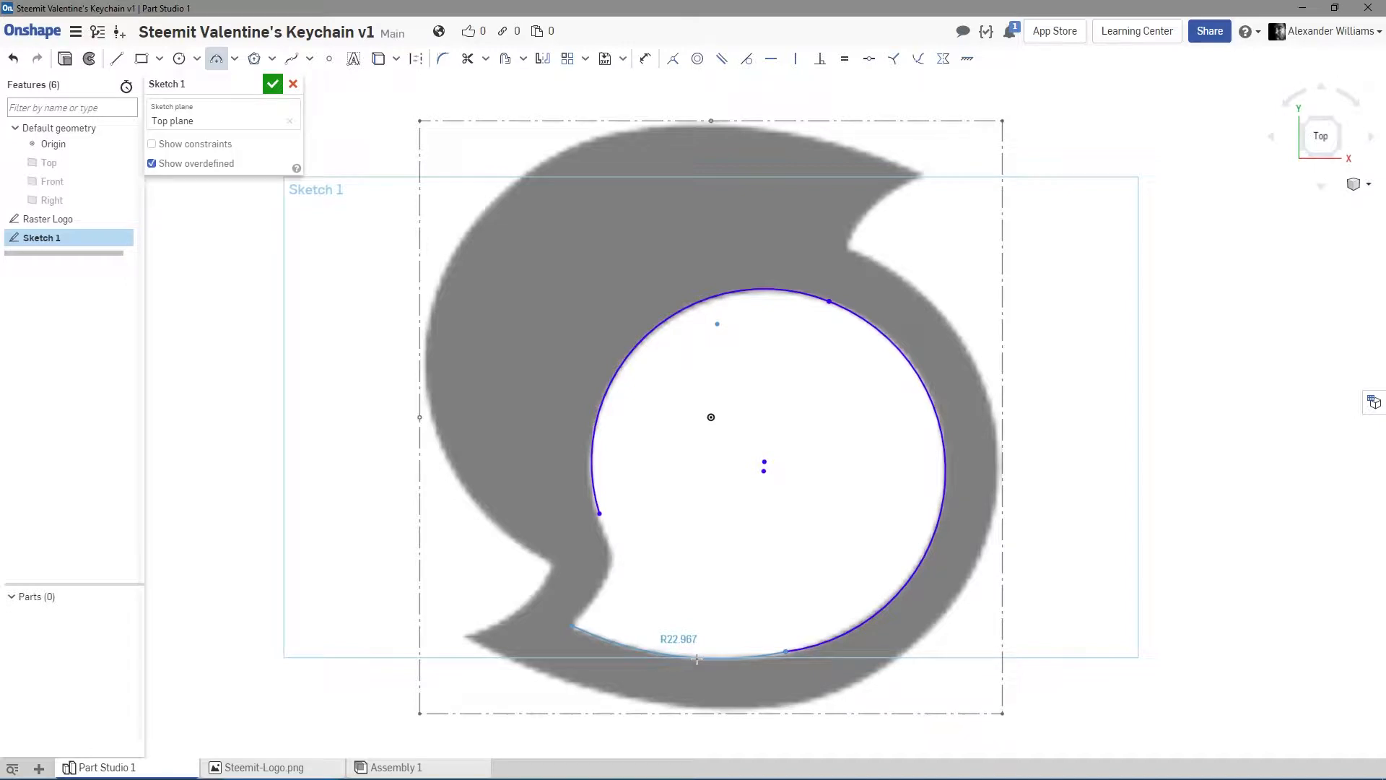
click(697, 659)
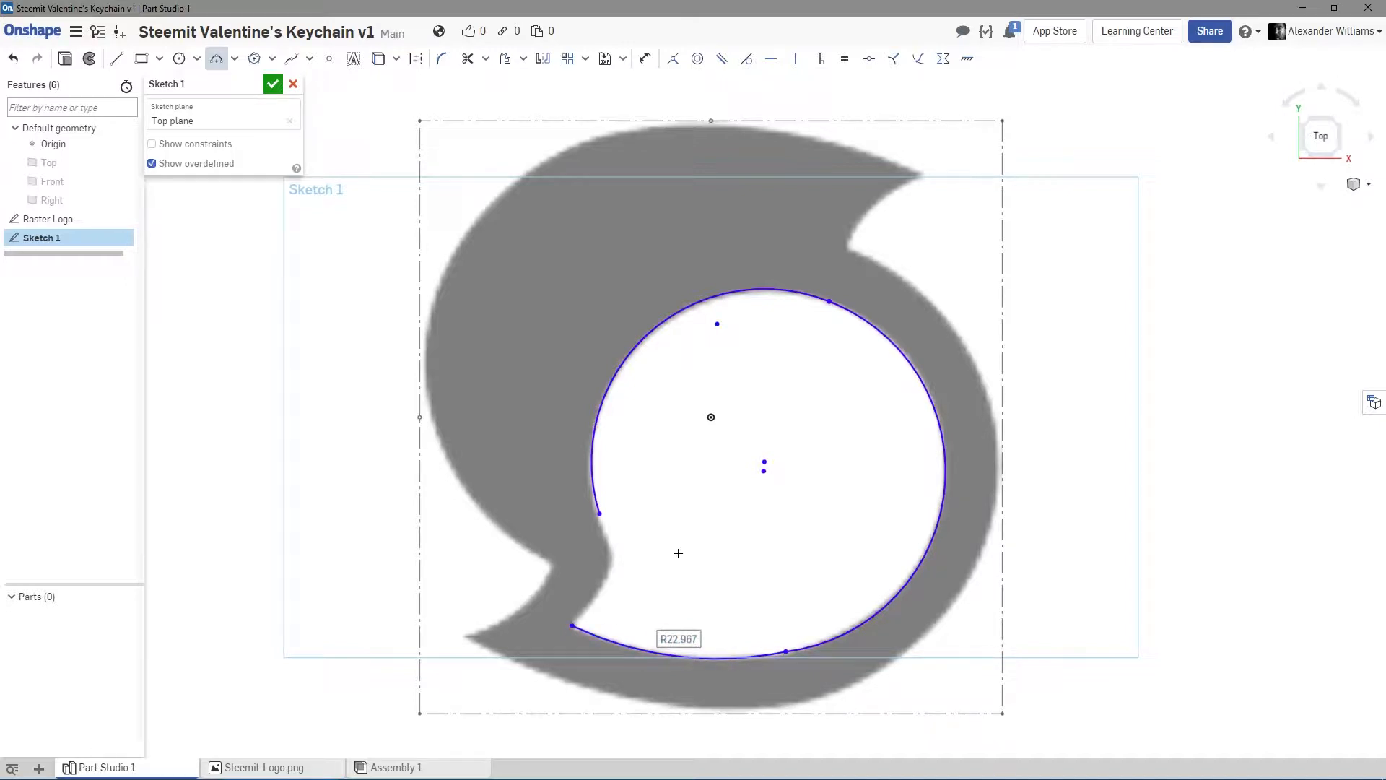
right_click(556, 112)
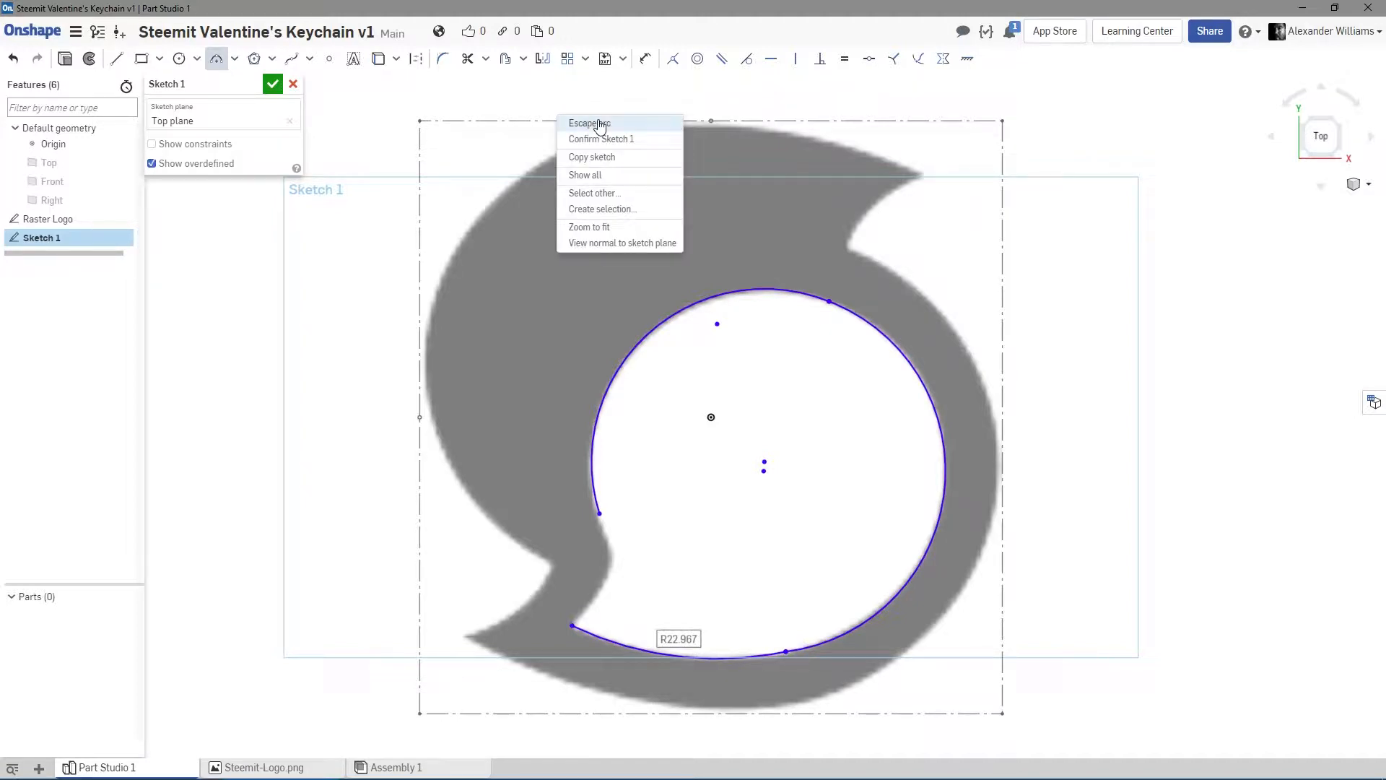
click(599, 124)
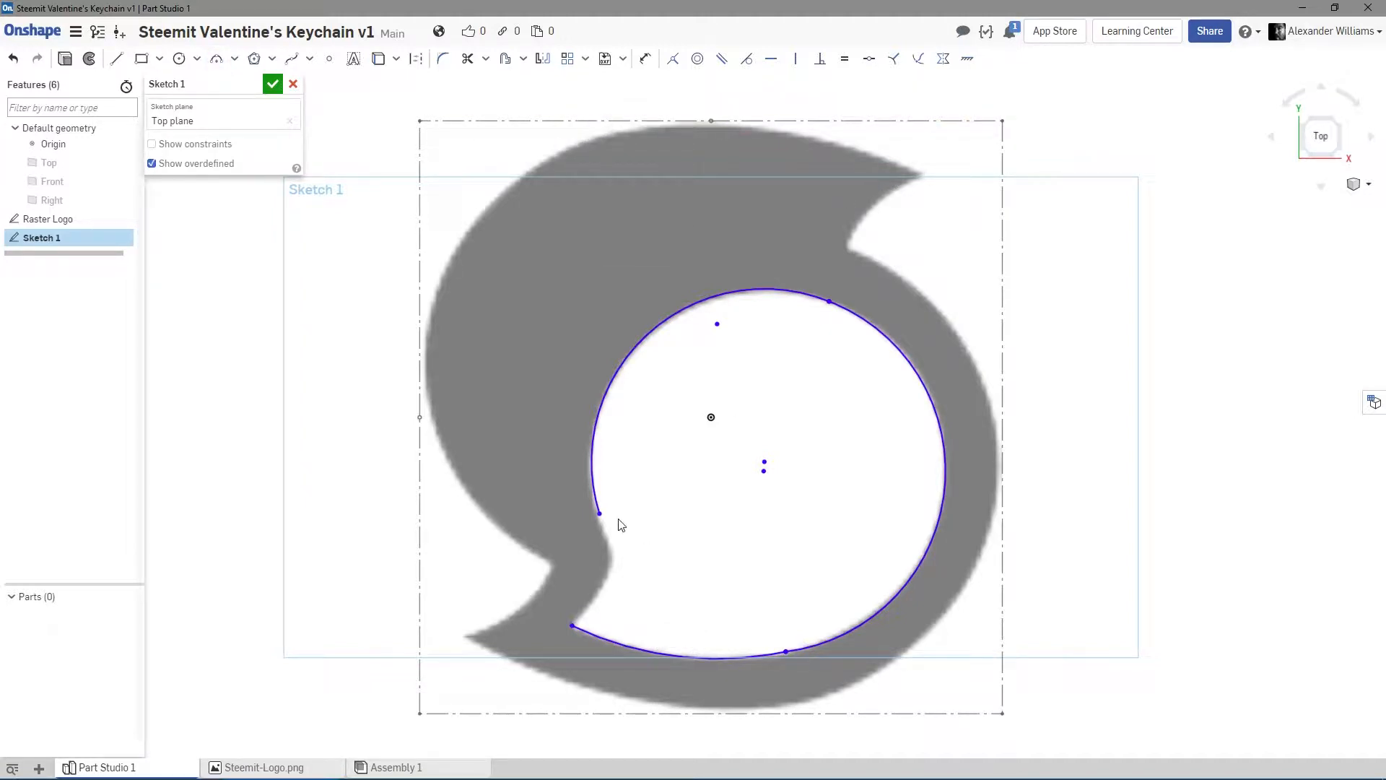
drag(600, 520, 602, 522)
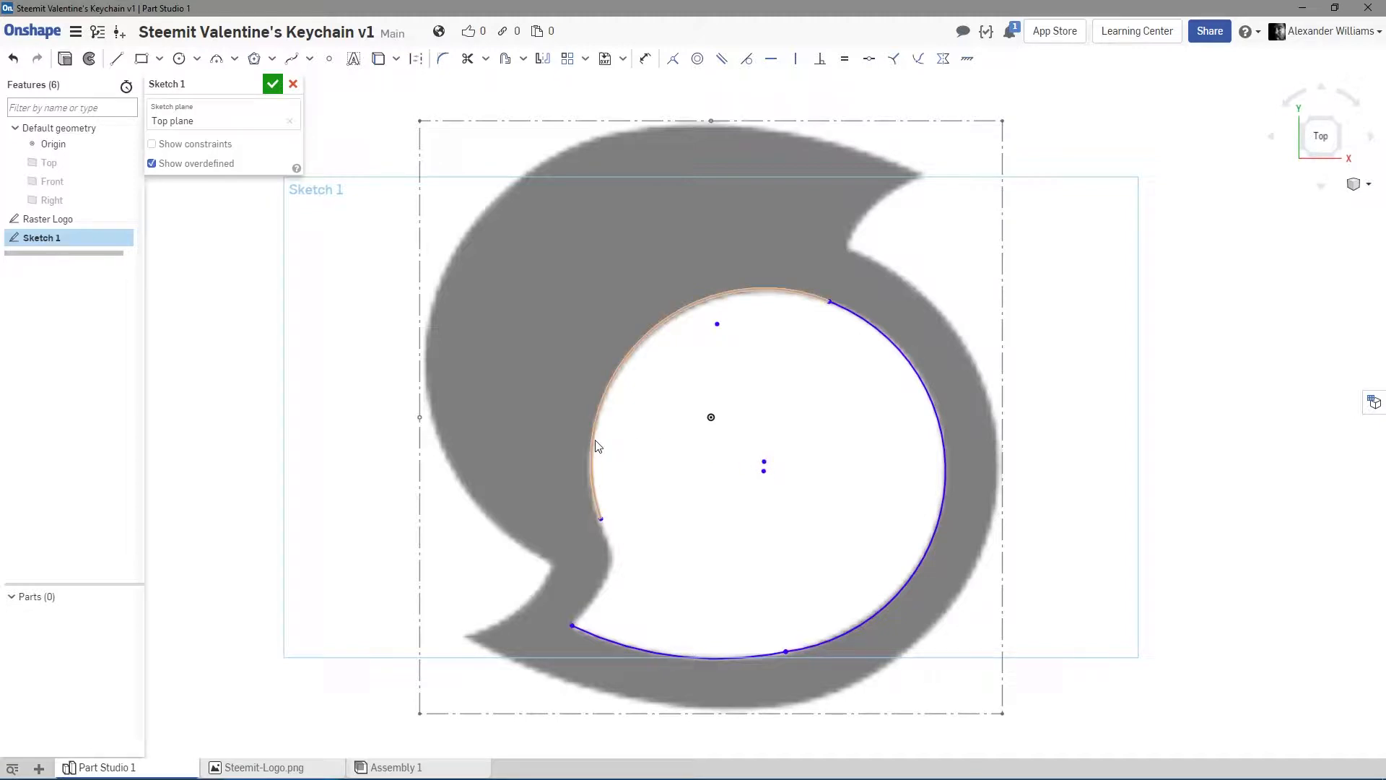
Try adjusting the arcs by moving their centre points, and undo the change.
drag(762, 466, 811, 408)
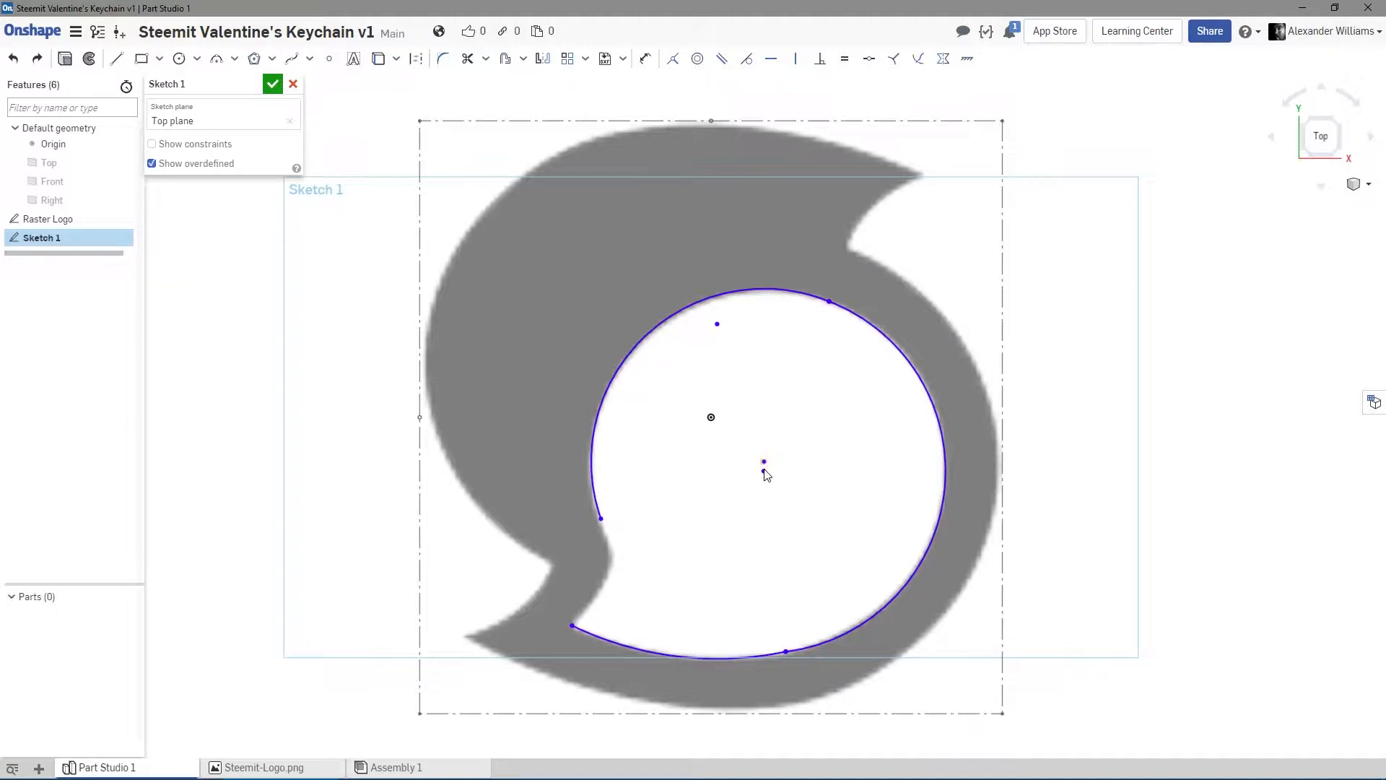
drag(770, 471, 759, 464)
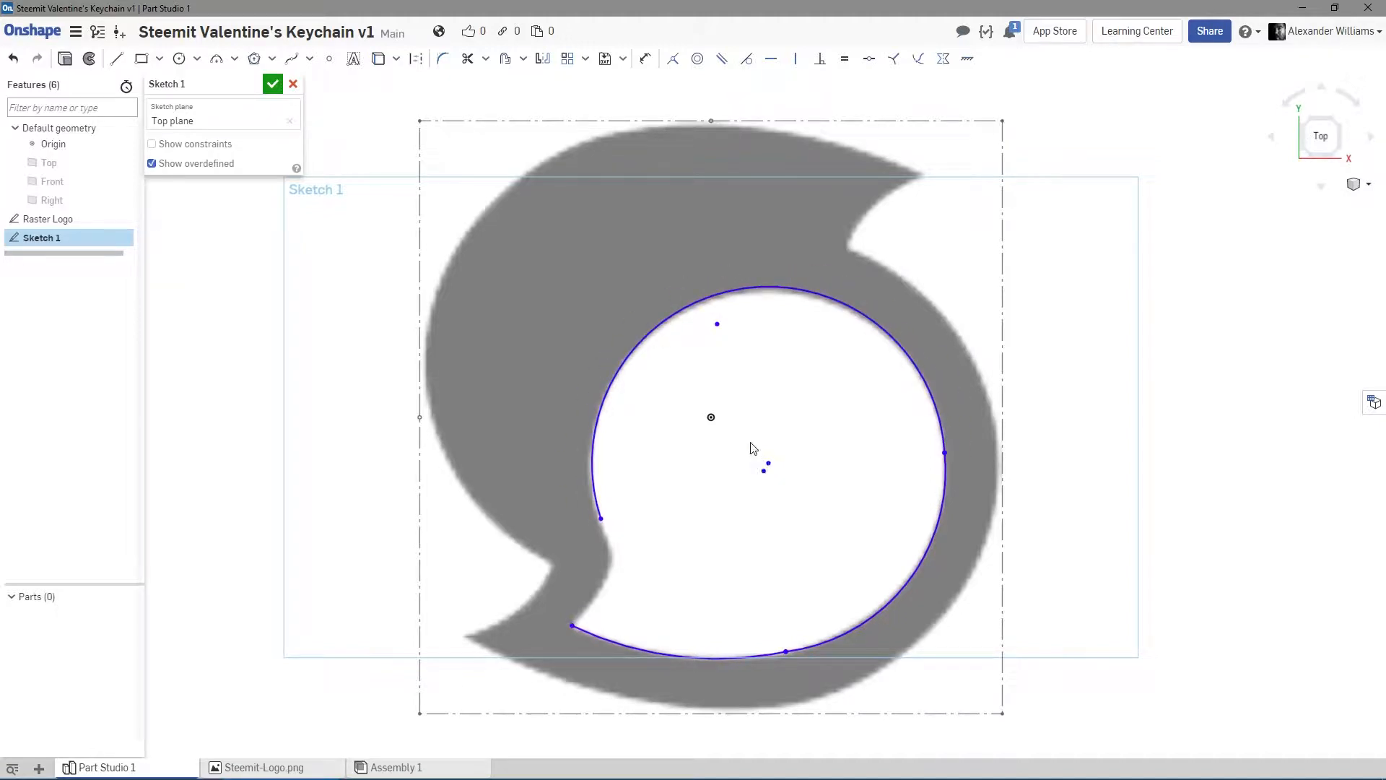
key(ctrl+z)
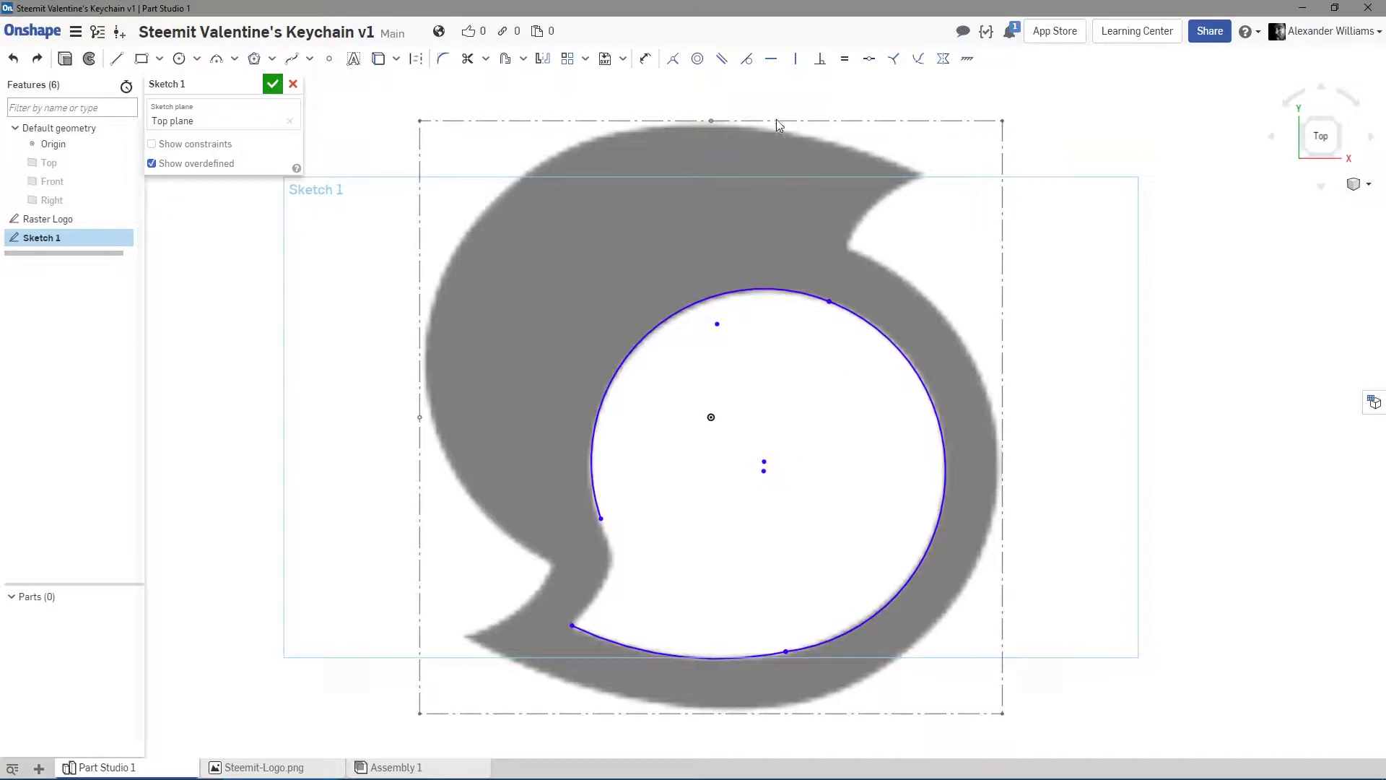
Make the right arc tangent to both the upper-left arc and the bottom arc of the inner opening.
click(747, 60)
click(804, 297)
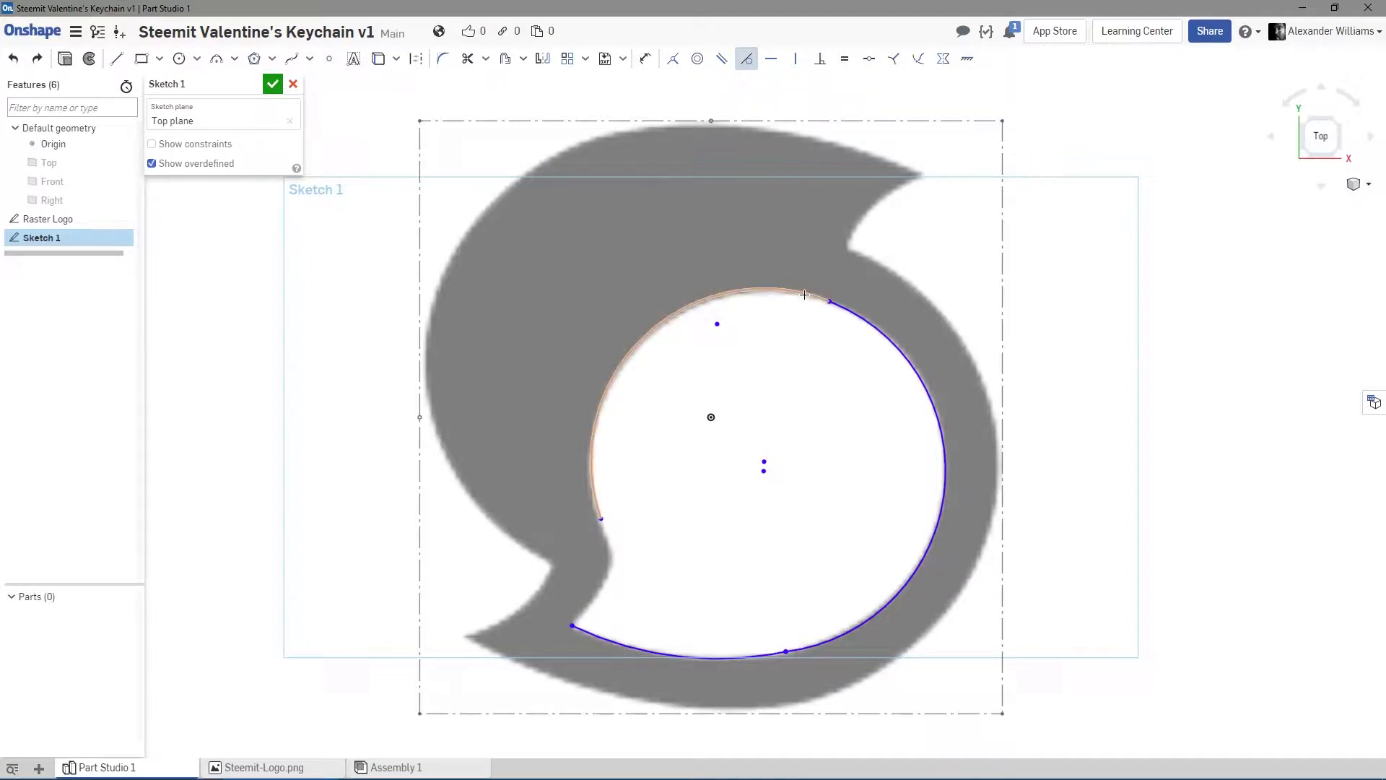
click(859, 314)
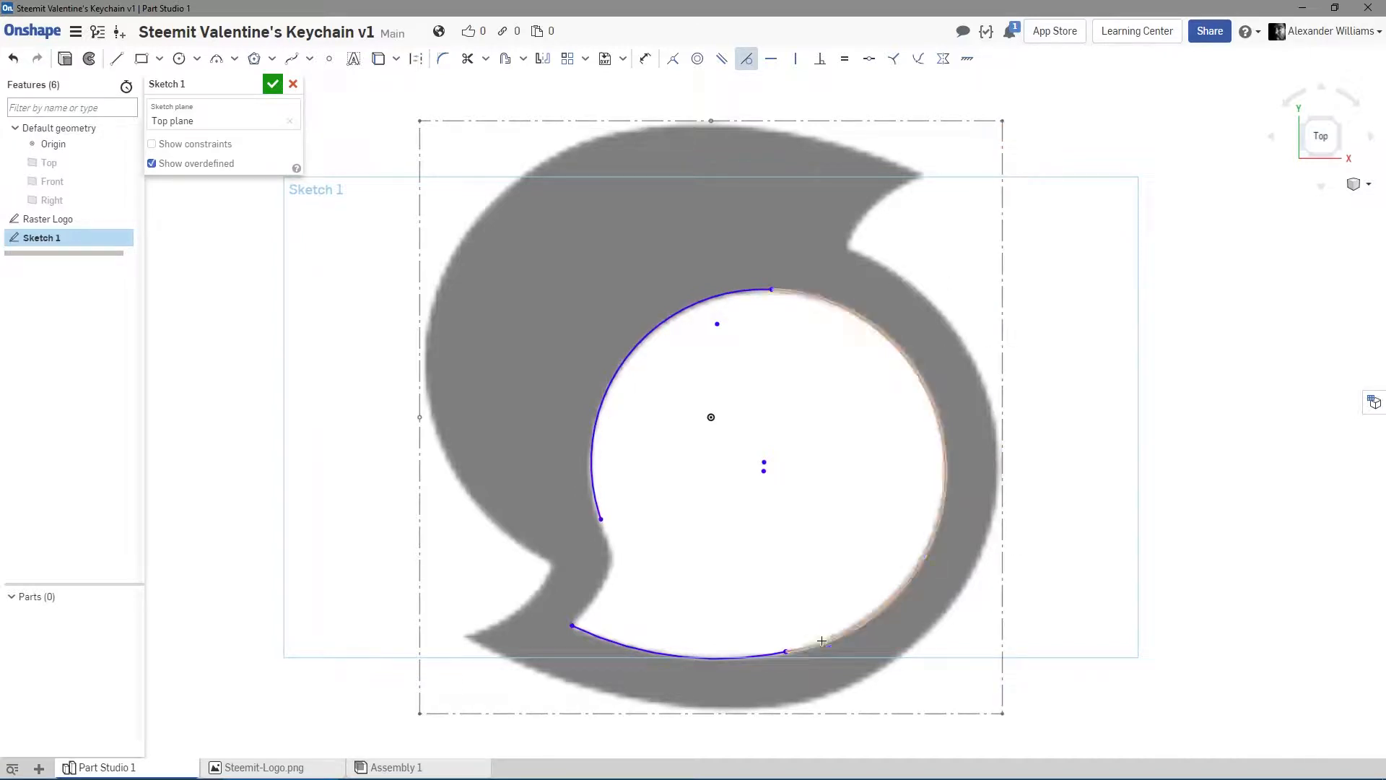
click(792, 648)
click(735, 658)
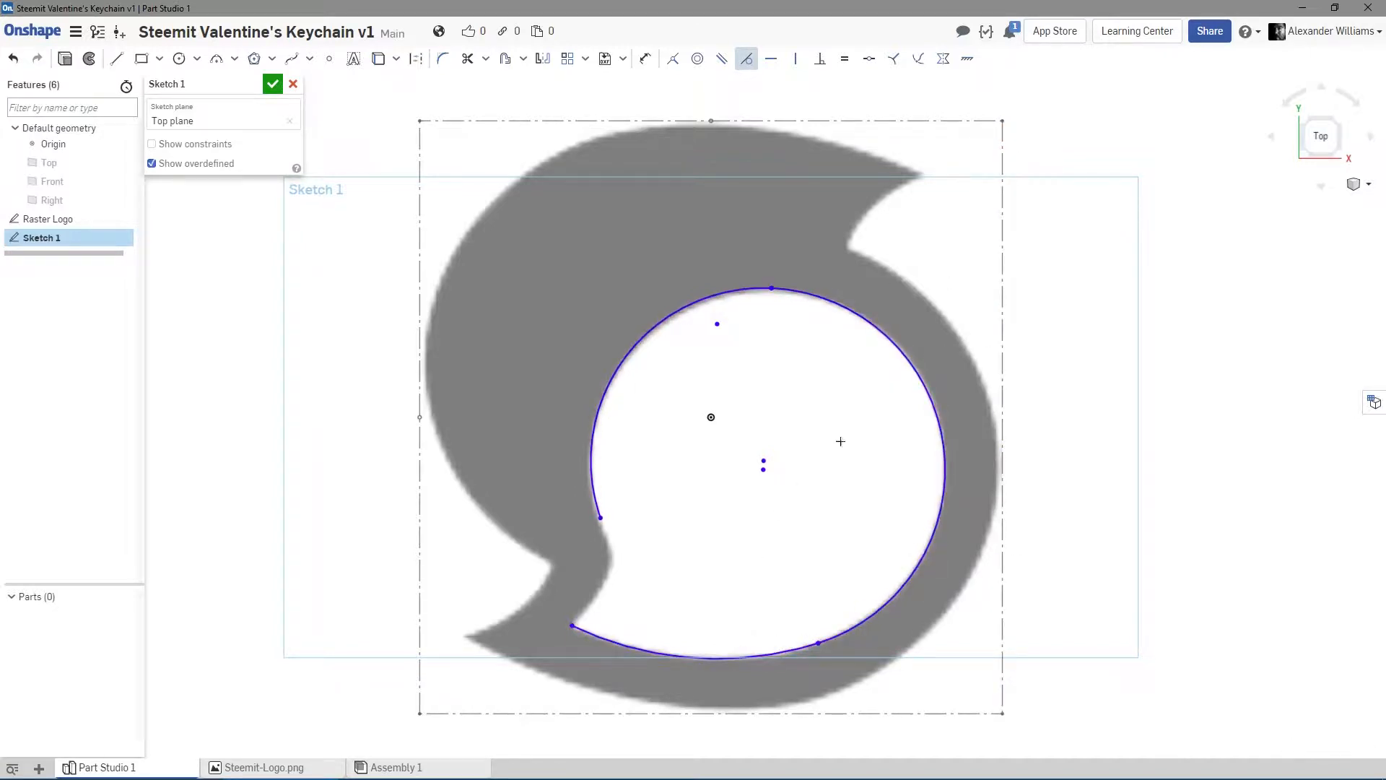
click(747, 58)
scroll(576, 617, up, 5)
middle_drag(681, 571, 621, 527)
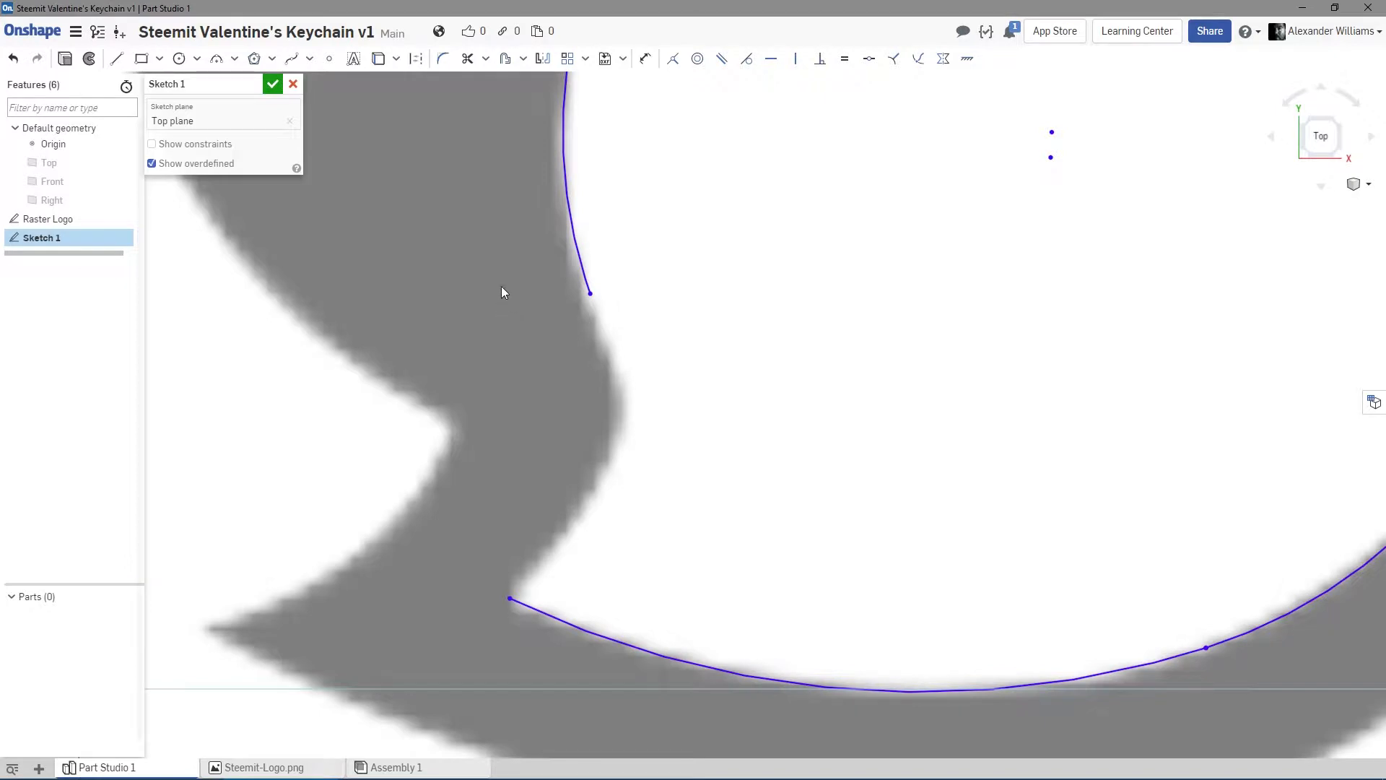
click(291, 59)
click(592, 294)
click(617, 362)
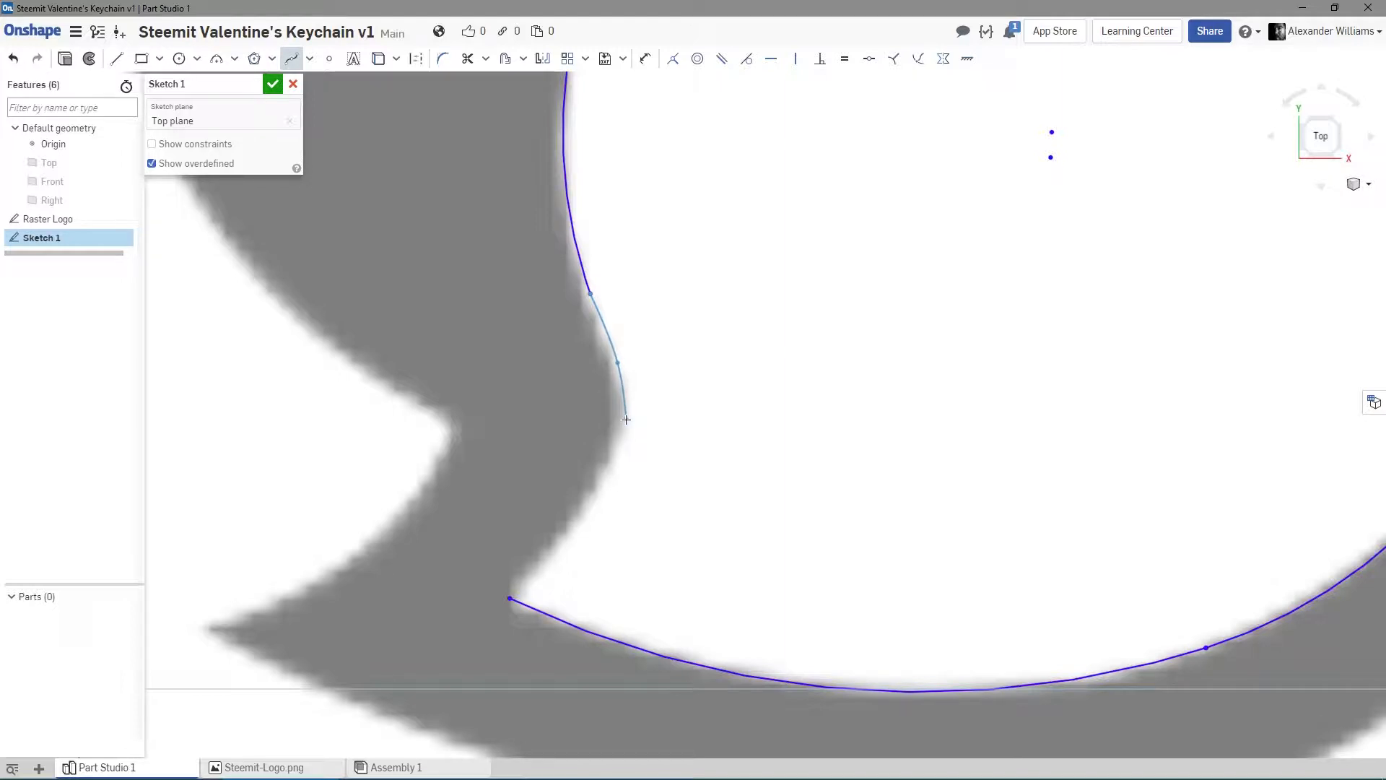
click(623, 421)
click(595, 484)
click(549, 547)
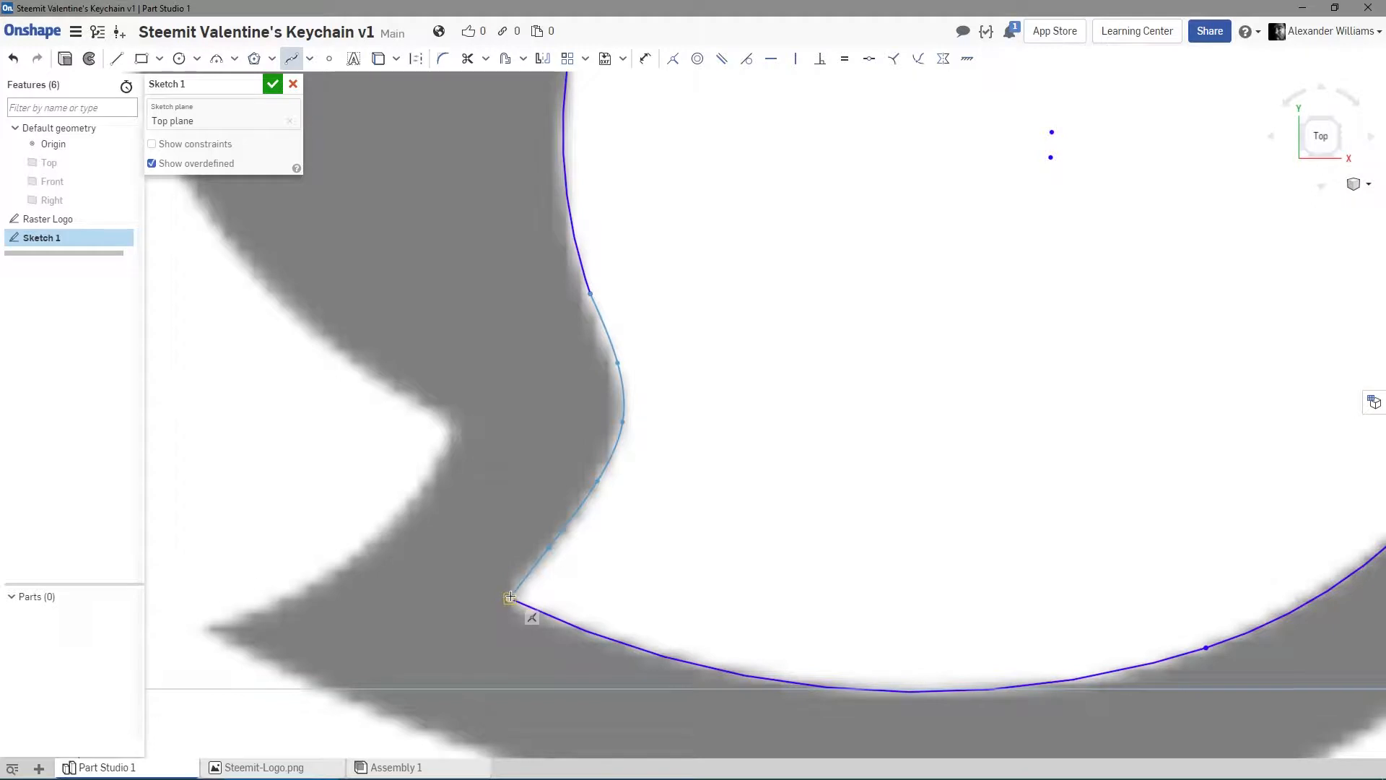
click(510, 583)
right_click(507, 532)
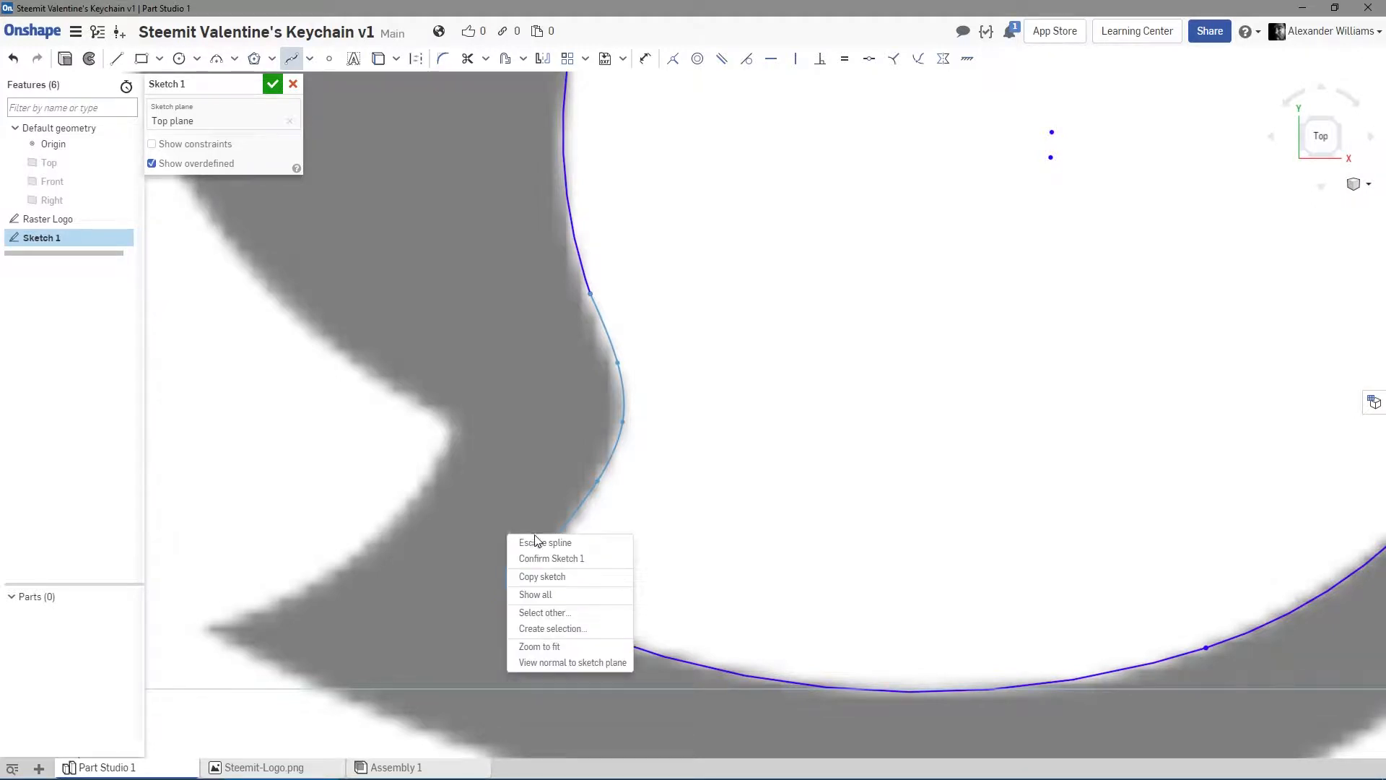
click(532, 543)
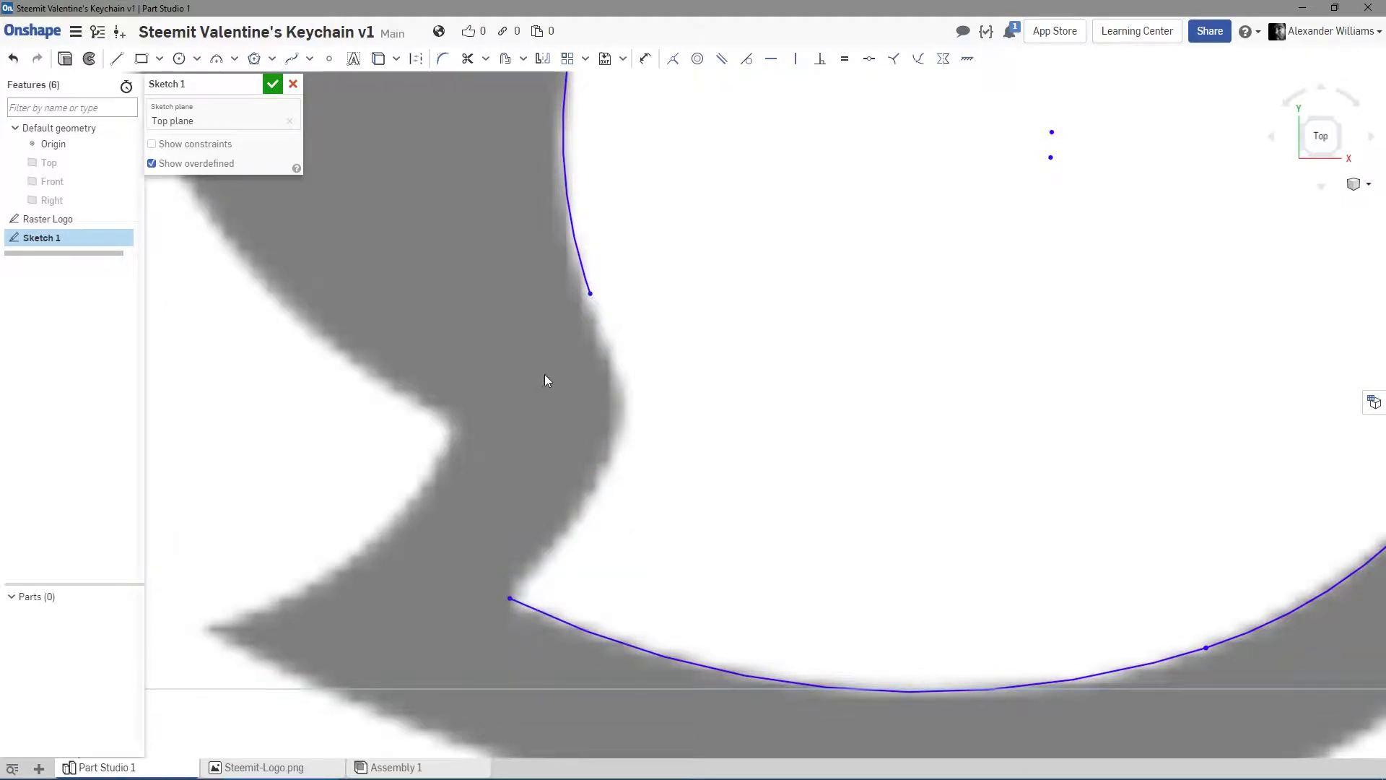
Close the inner opening with a spline through three intermediate points, from the upper-left arc's free end to the bottom arc's left end.
click(291, 59)
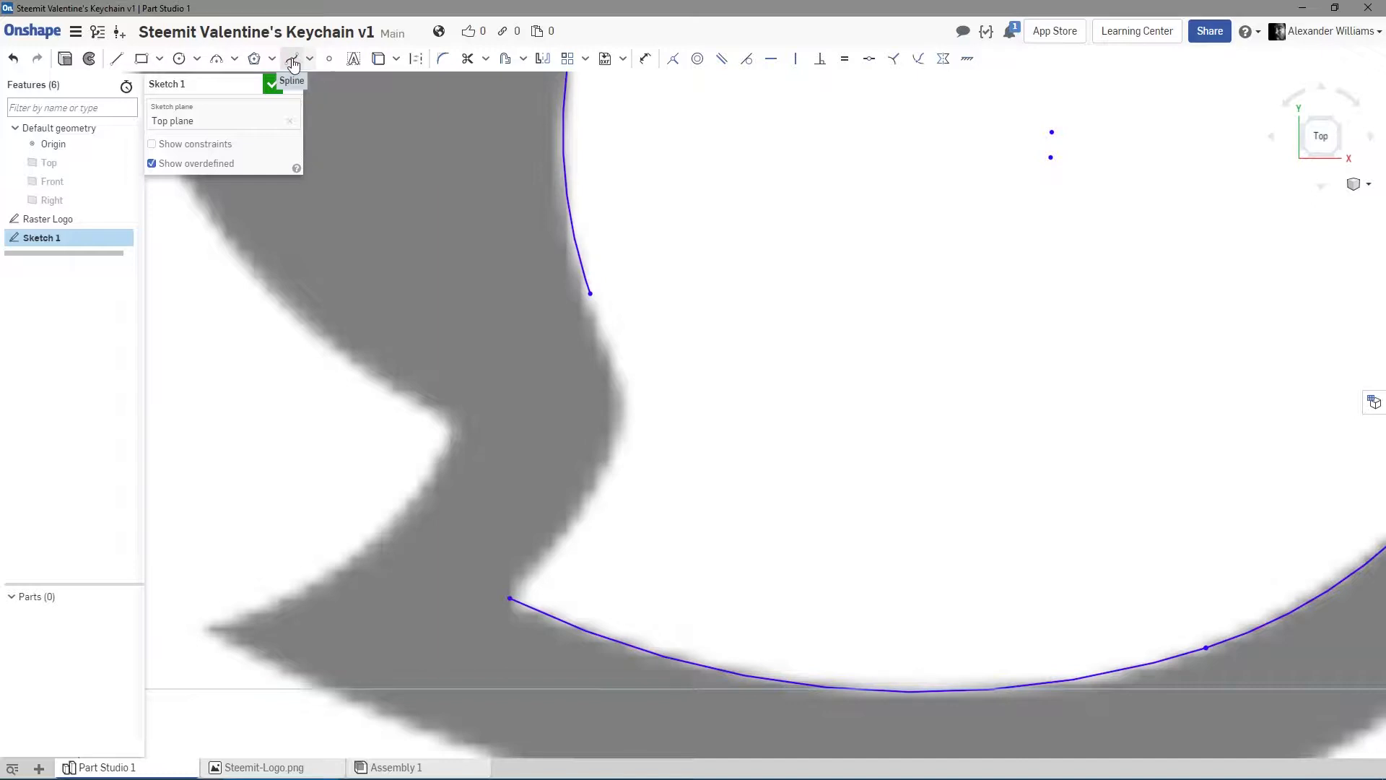
click(590, 294)
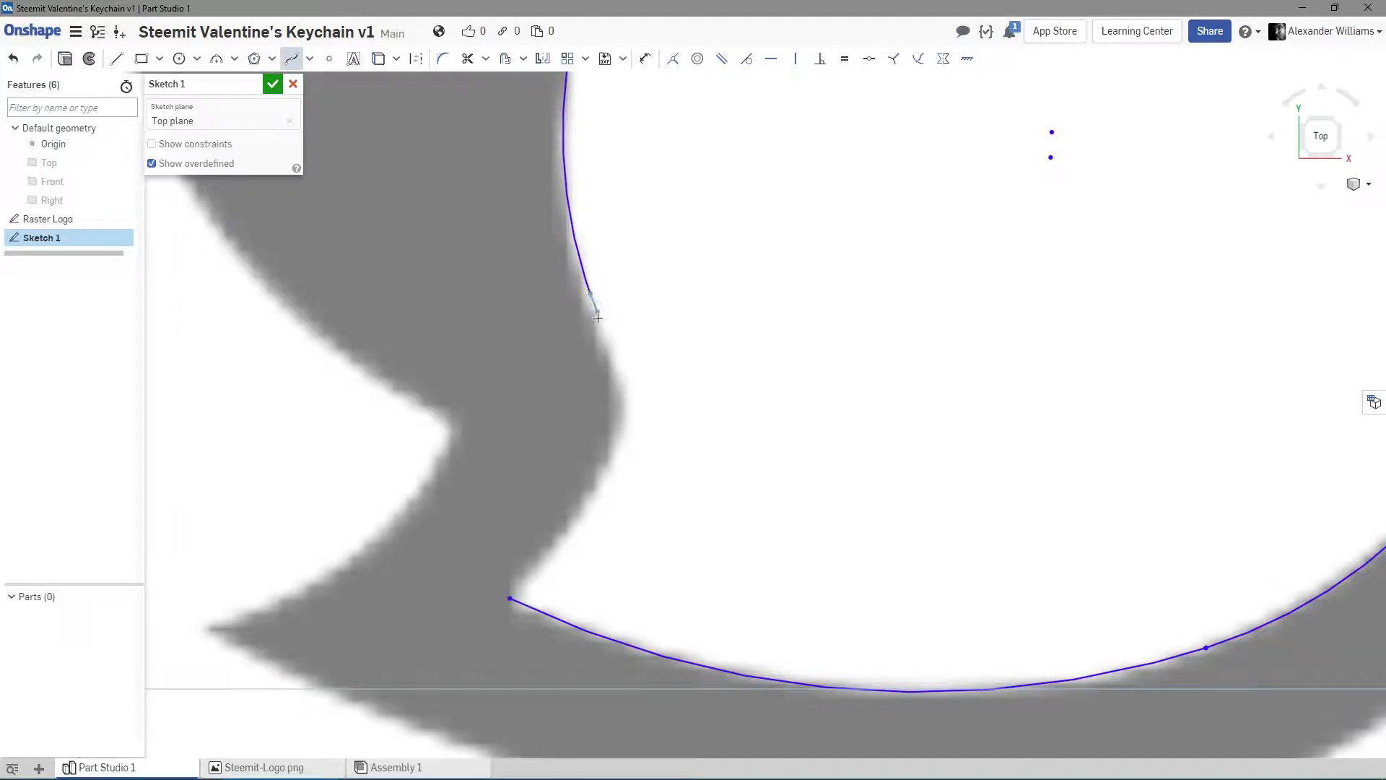
click(621, 370)
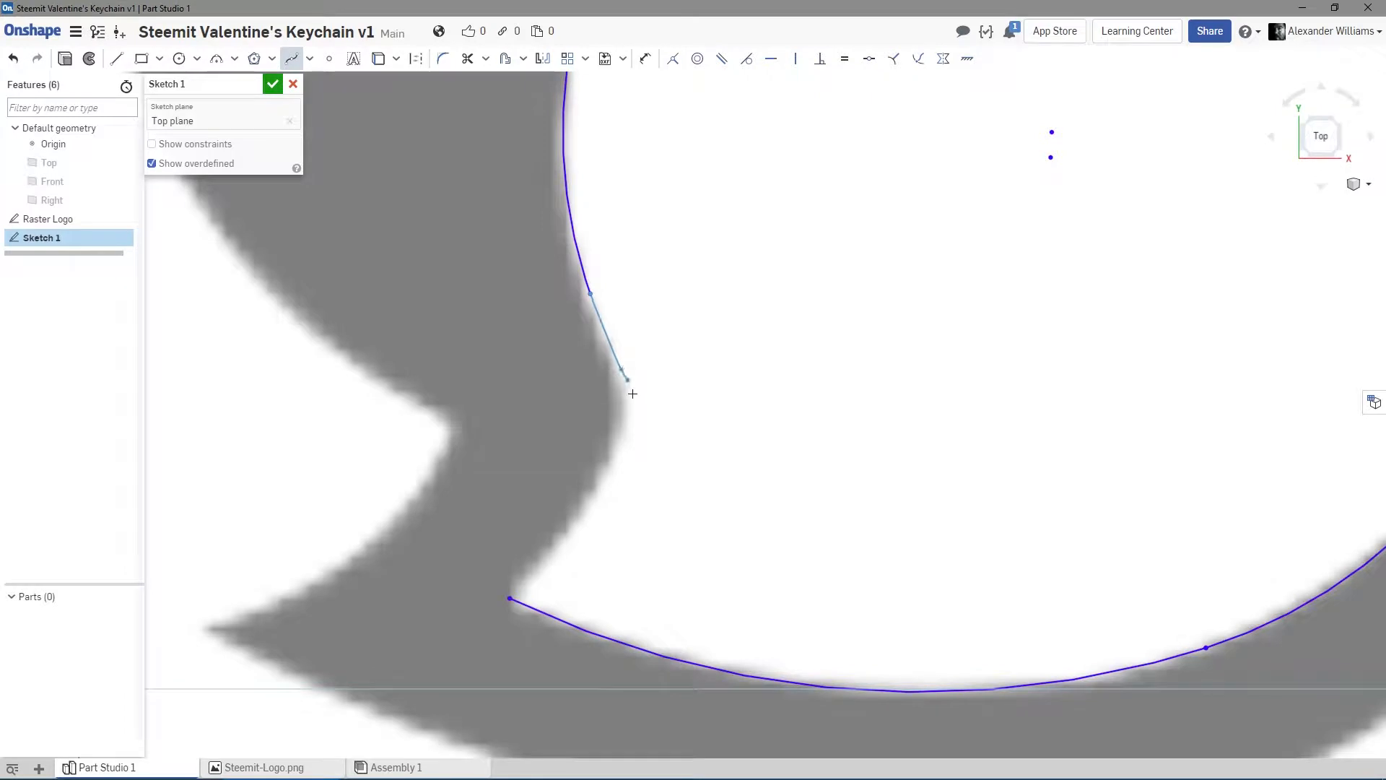
click(625, 436)
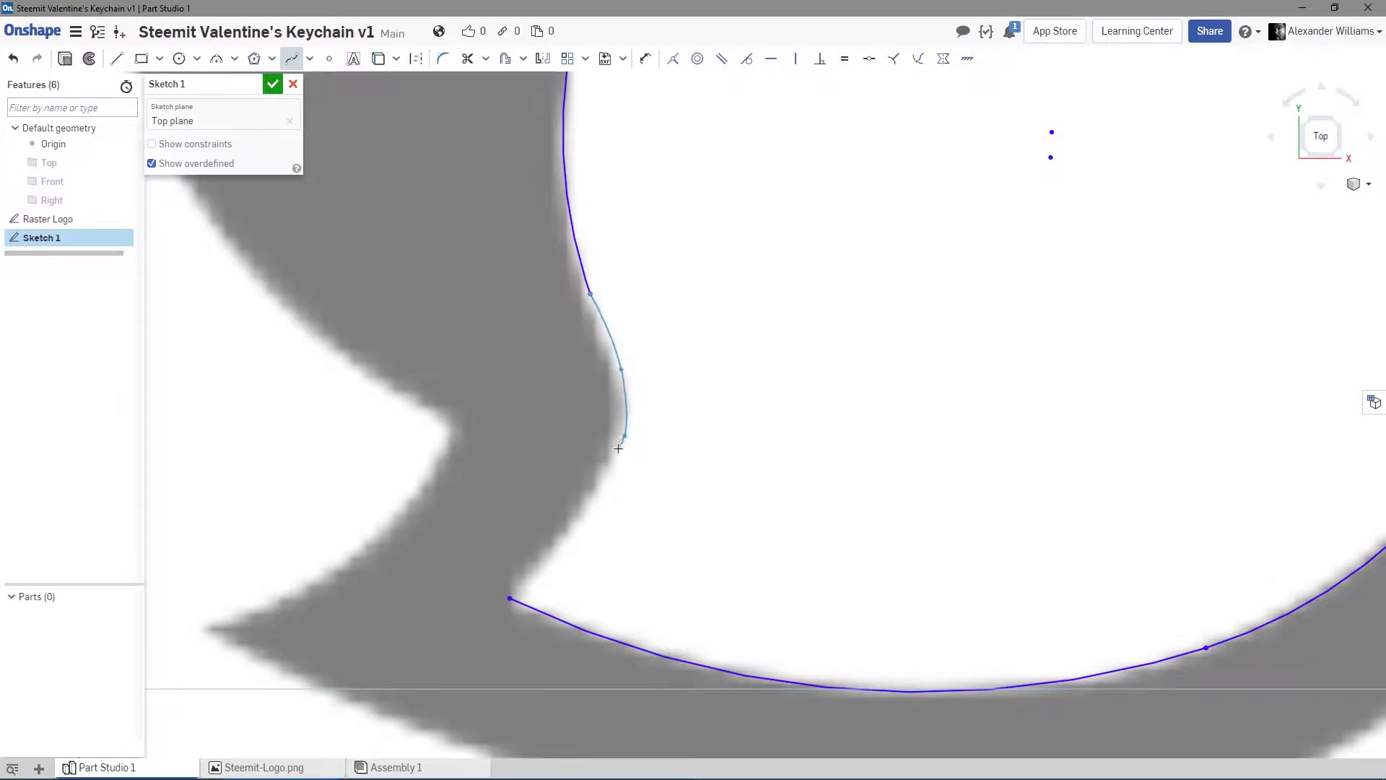
click(575, 525)
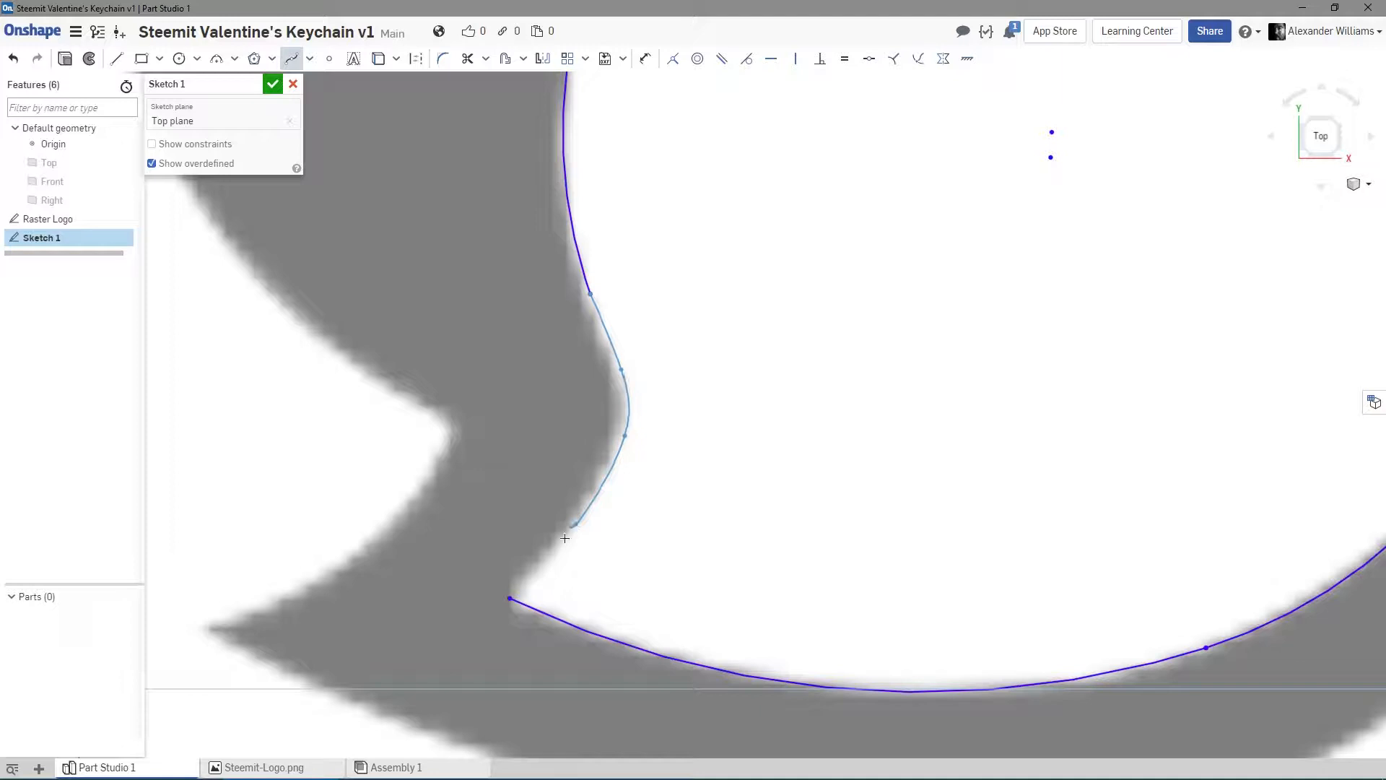
click(509, 598)
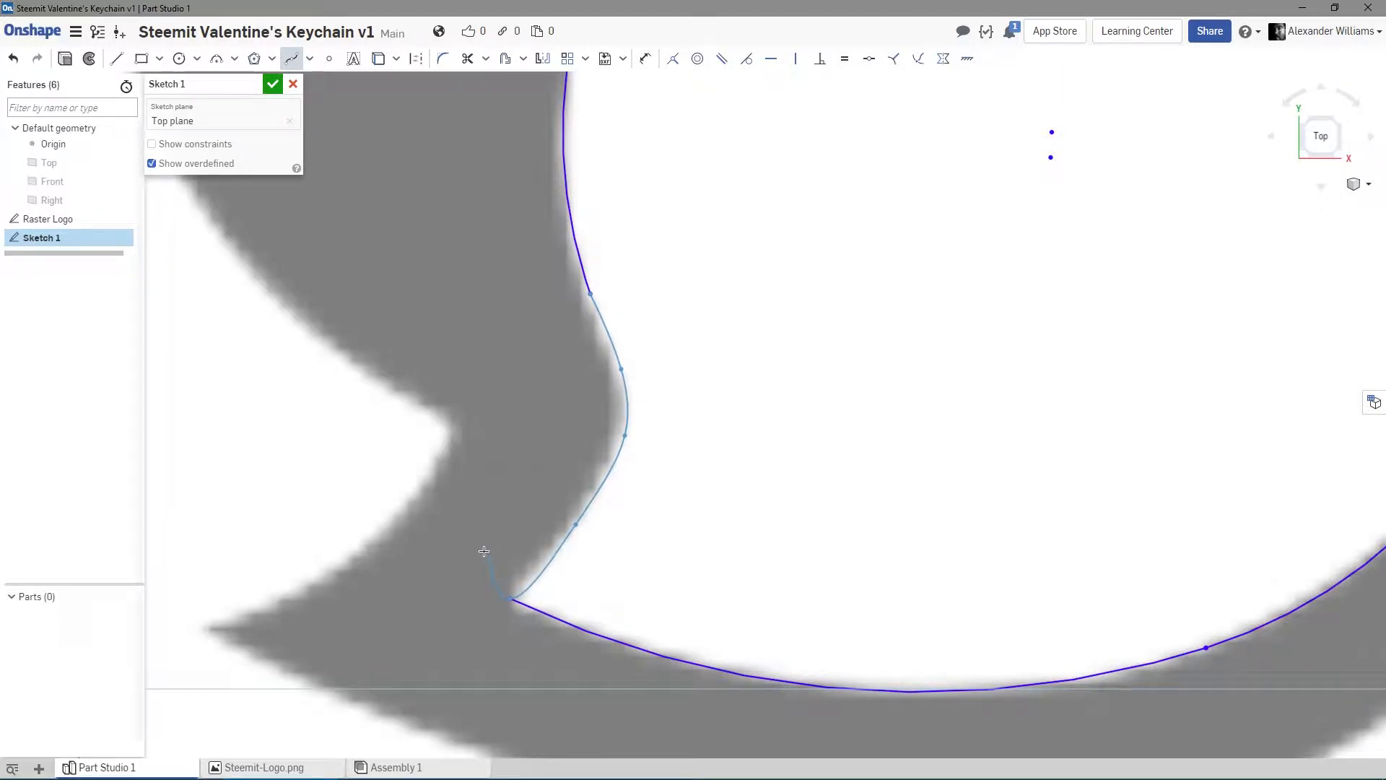
key(Escape)
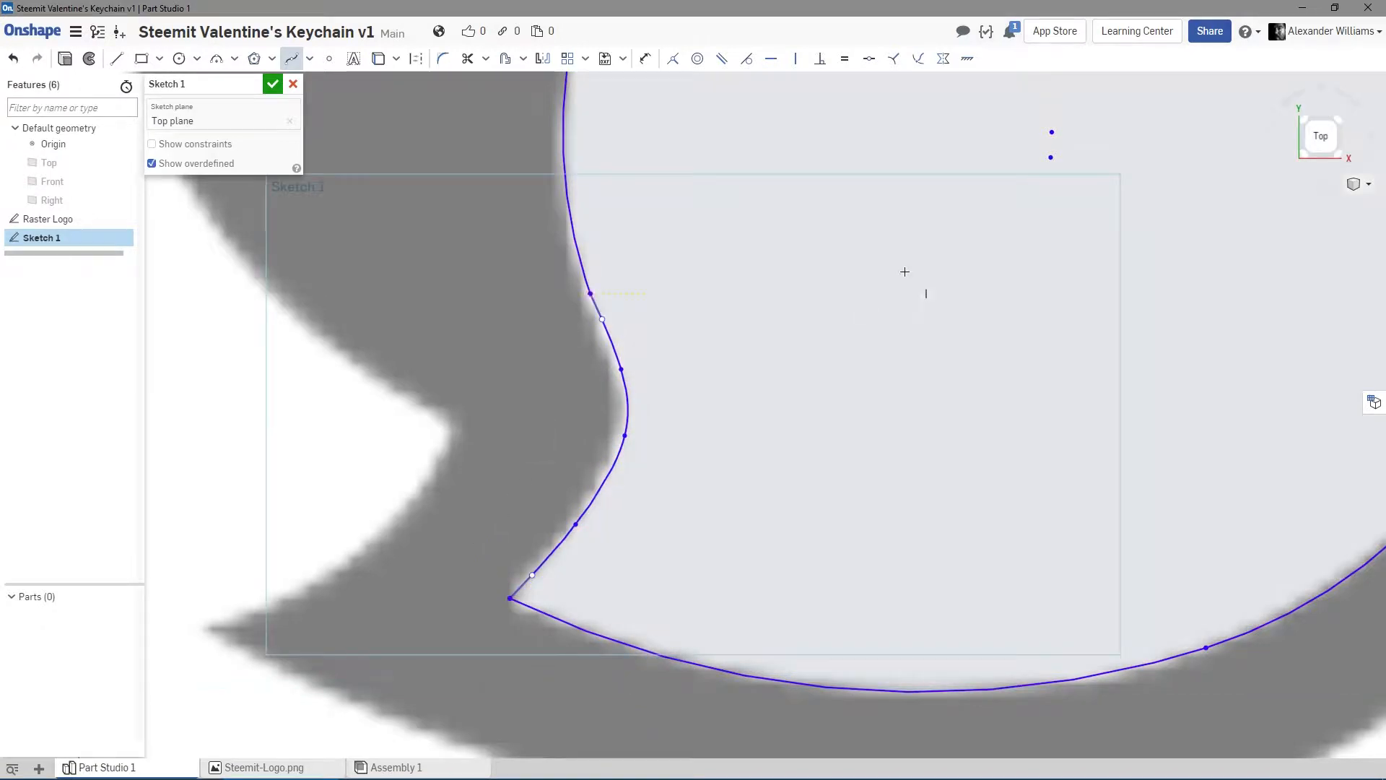
scroll(920, 286, down, 5)
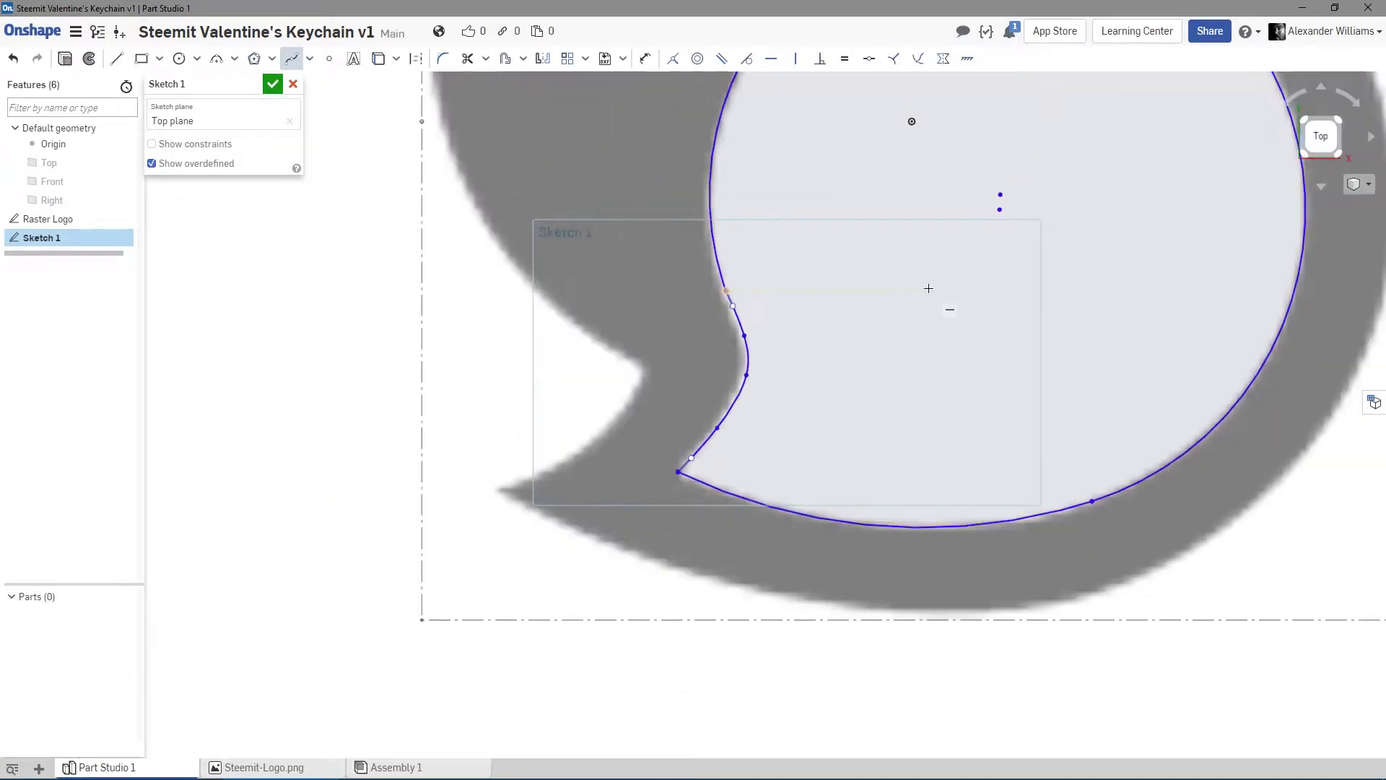
scroll(799, 313, down, 3)
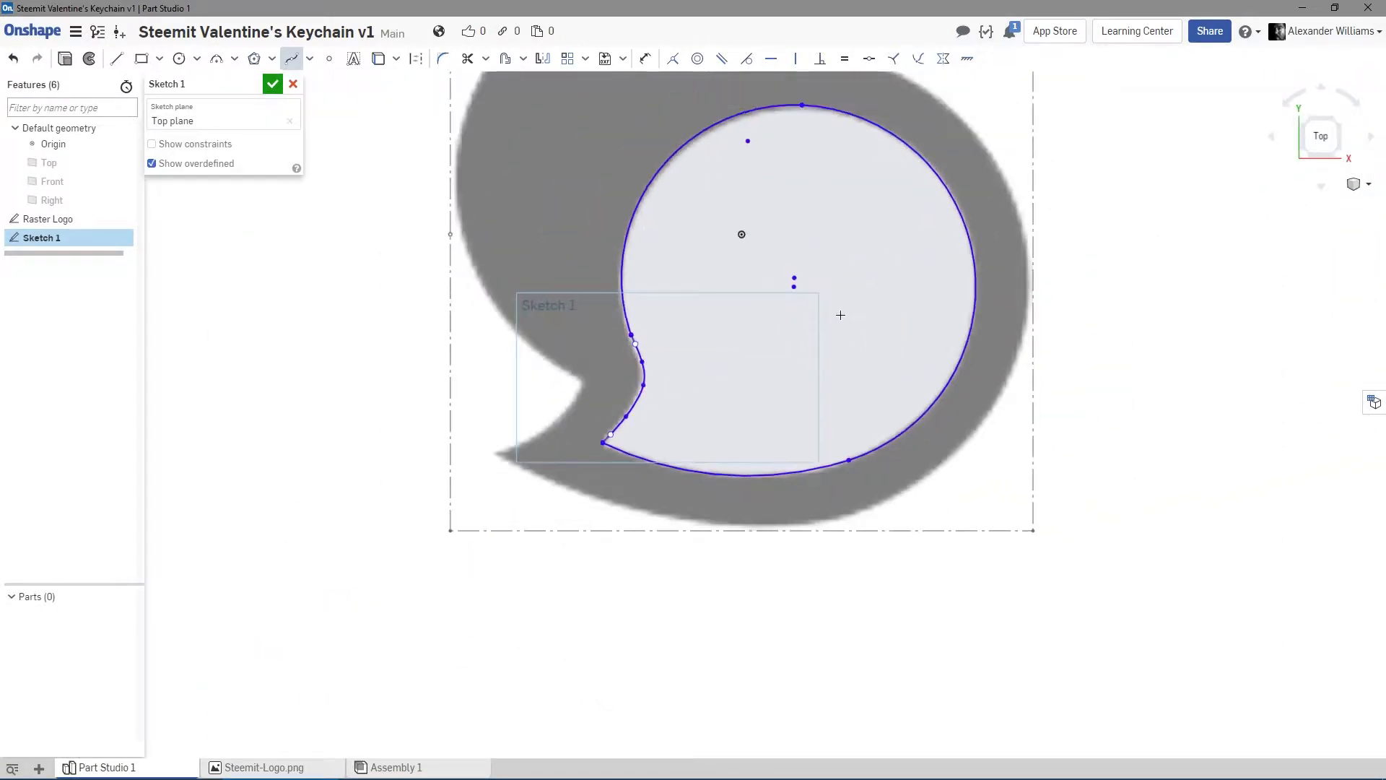
middle_drag(854, 315, 822, 359)
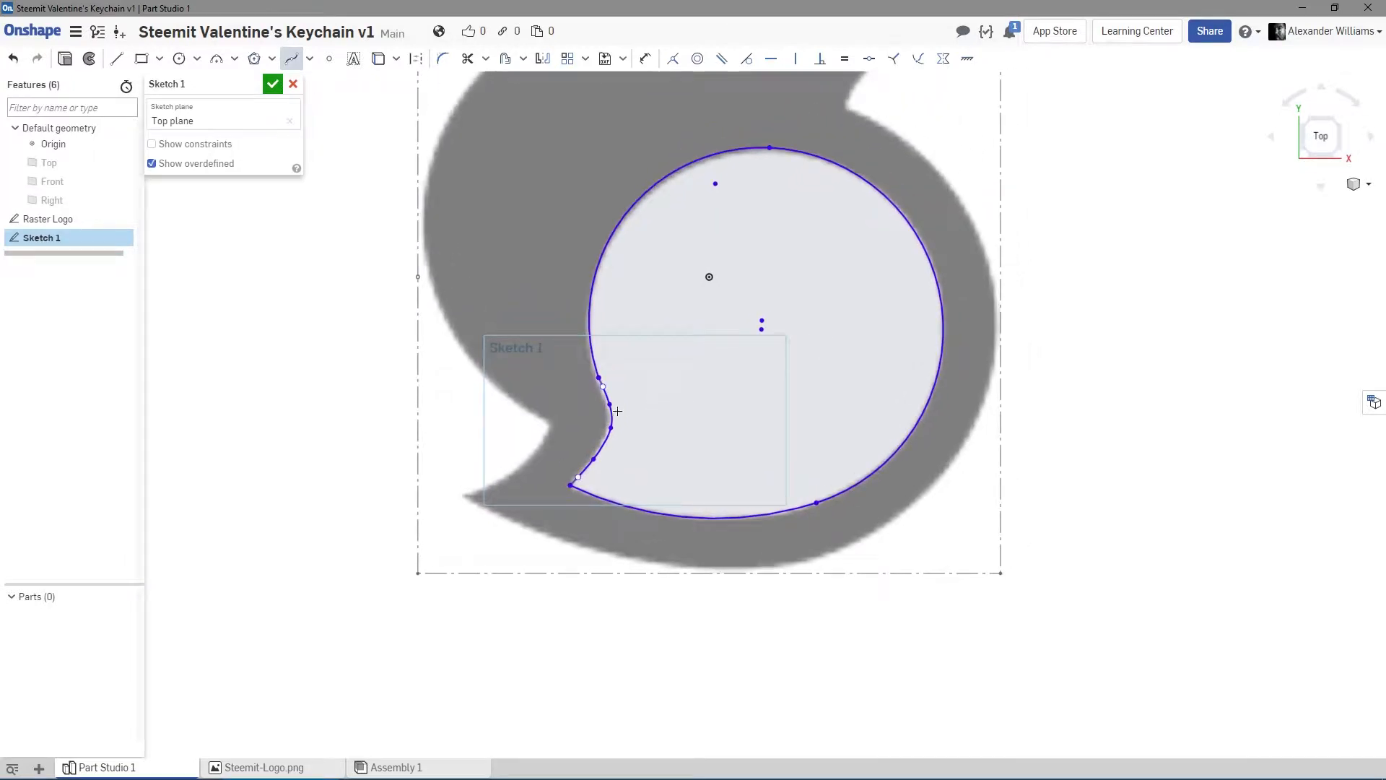
scroll(615, 409, up, 8)
right_click(476, 351)
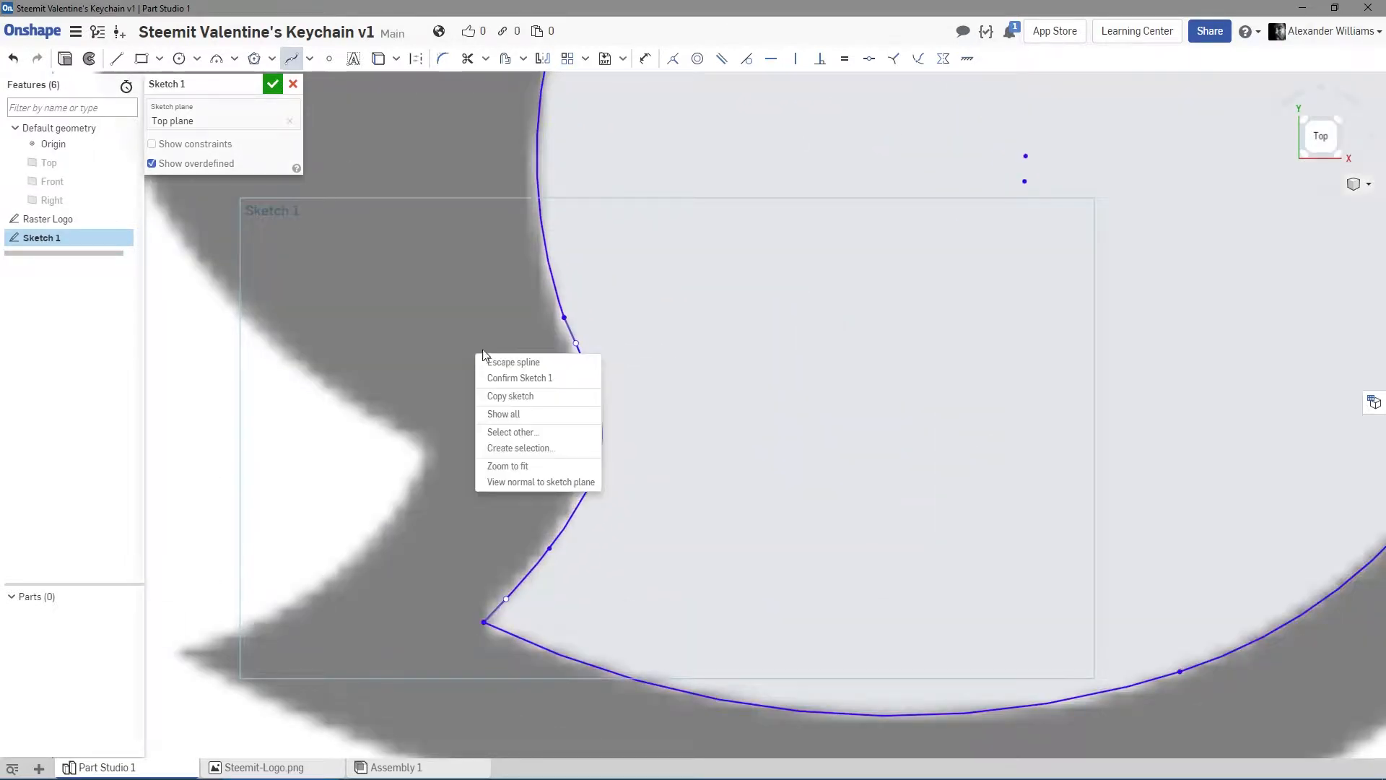
click(496, 360)
Try to make the upper-left arc tangent to the spline along the opening's left edge.
click(550, 283)
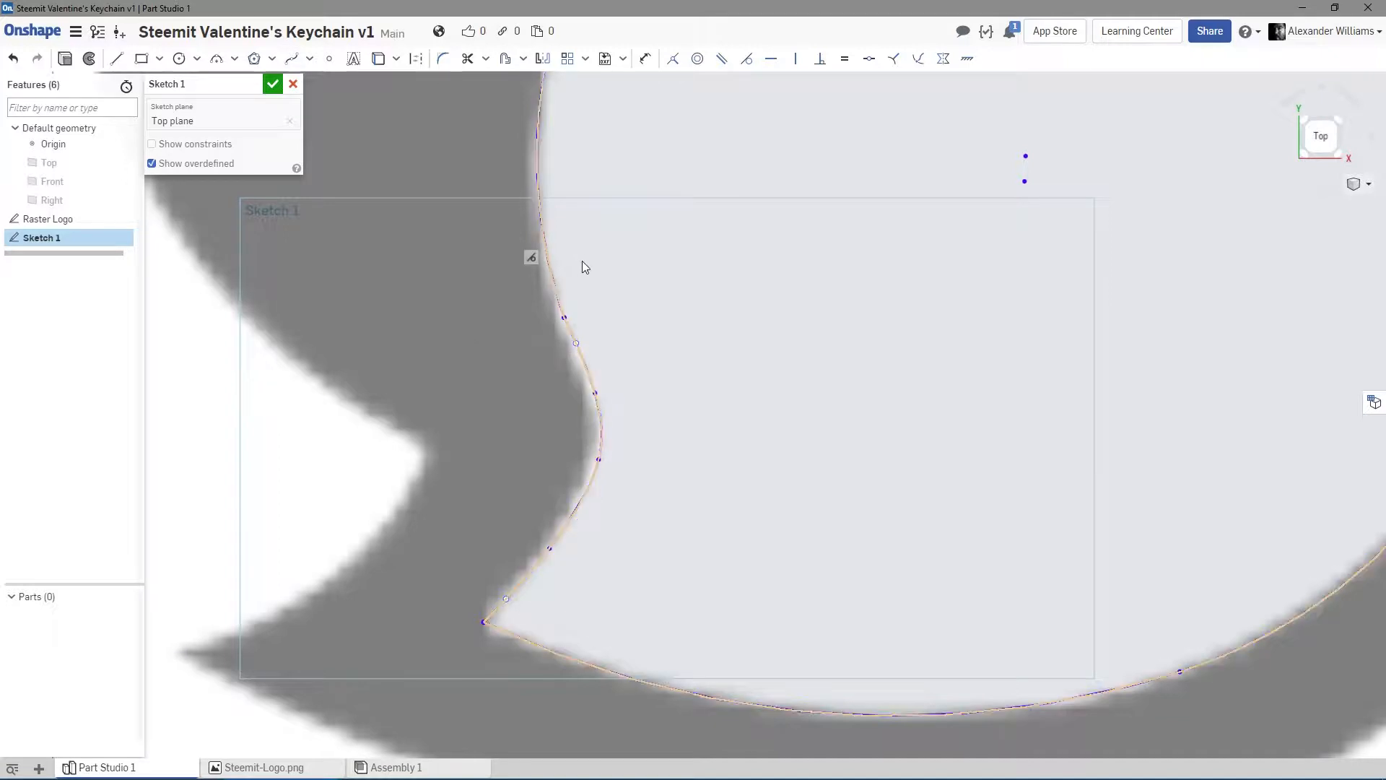
click(572, 243)
scroll(506, 174, down, 6)
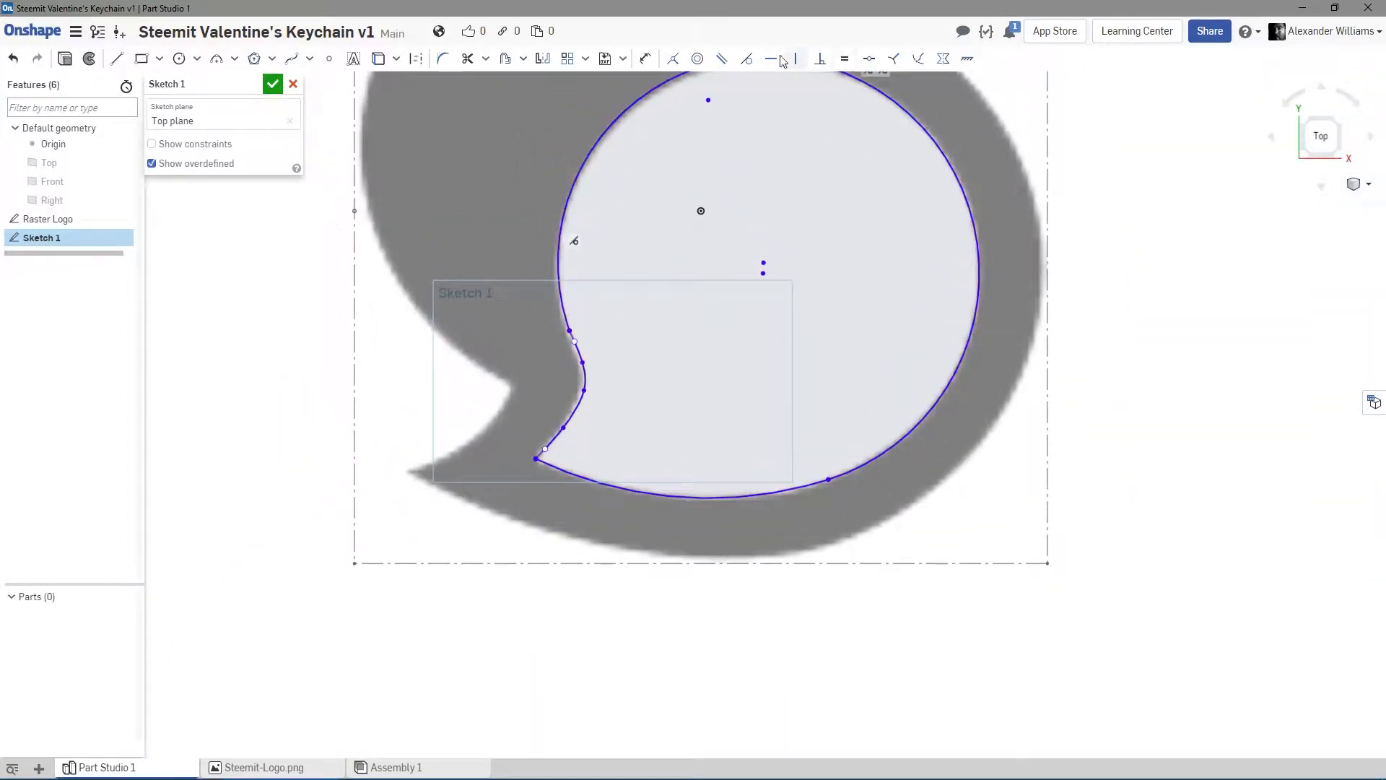
click(750, 63)
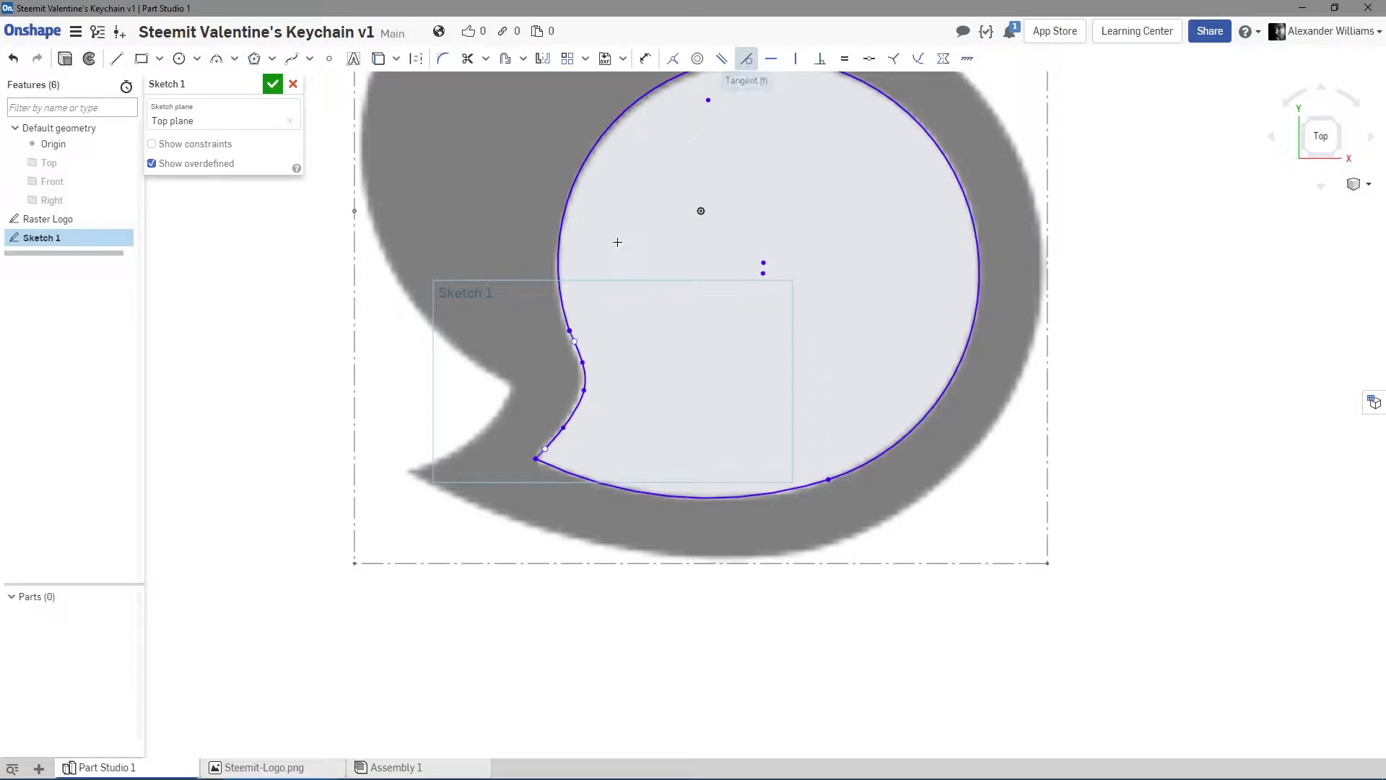
click(563, 295)
click(584, 360)
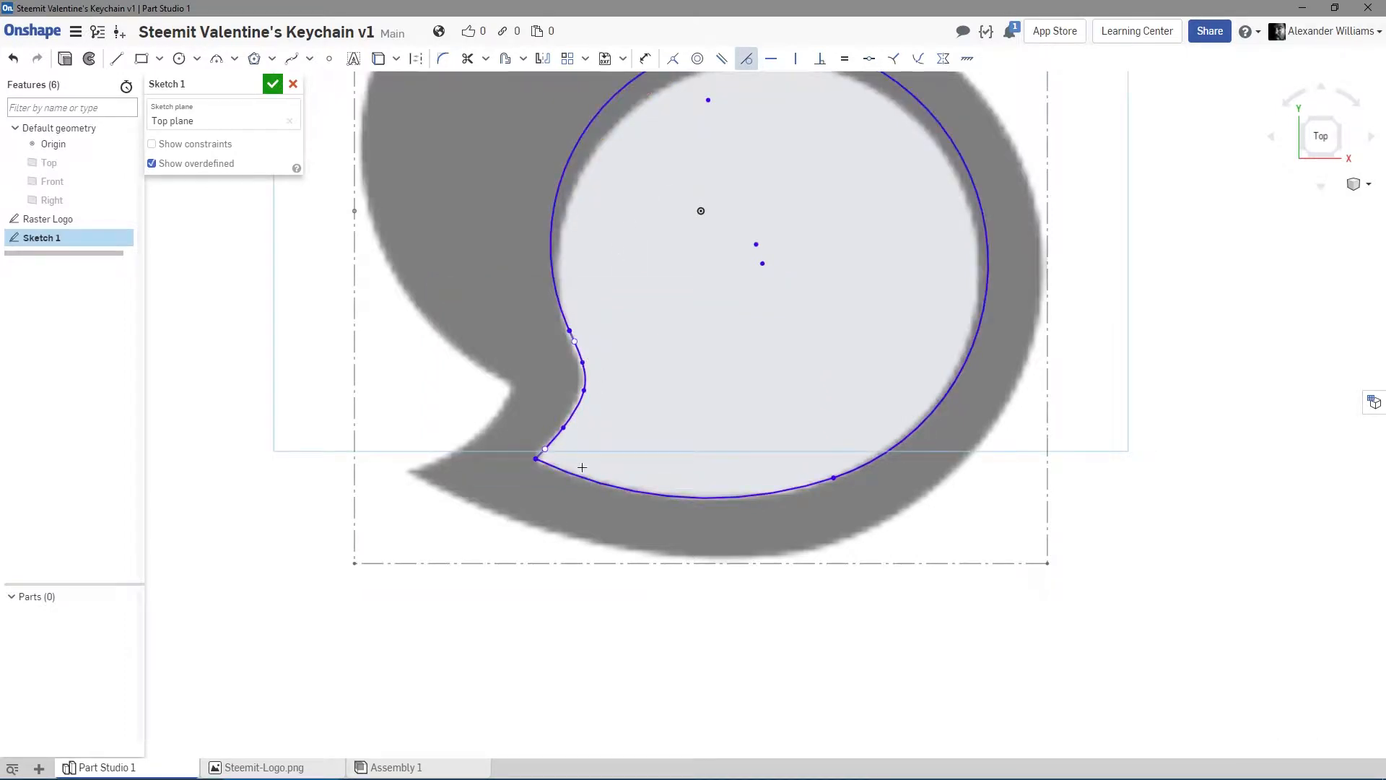
click(740, 61)
middle_drag(842, 124, 846, 227)
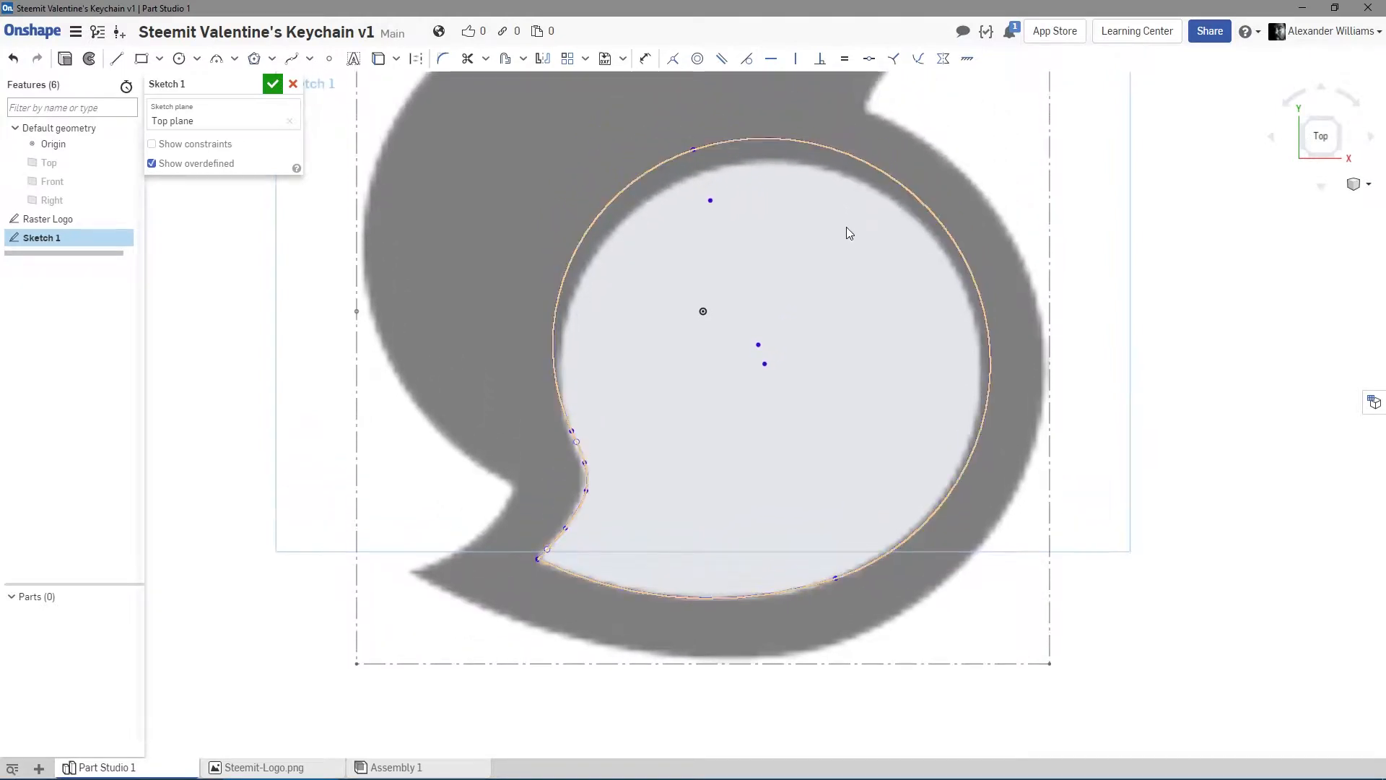
Try to refit the opening's arcs to the logo by moving their shared endpoints and reshaping the right and bottom arcs.
click(692, 149)
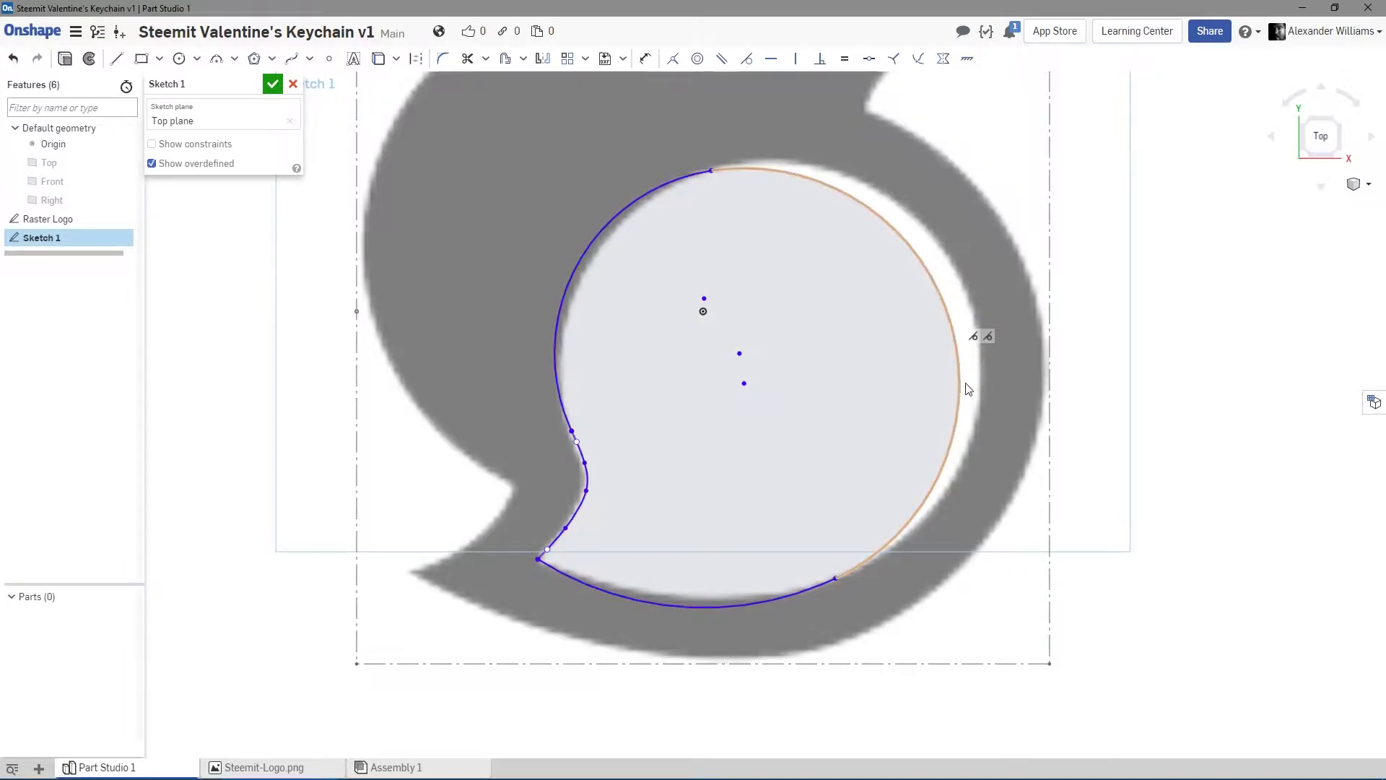
drag(959, 380, 977, 389)
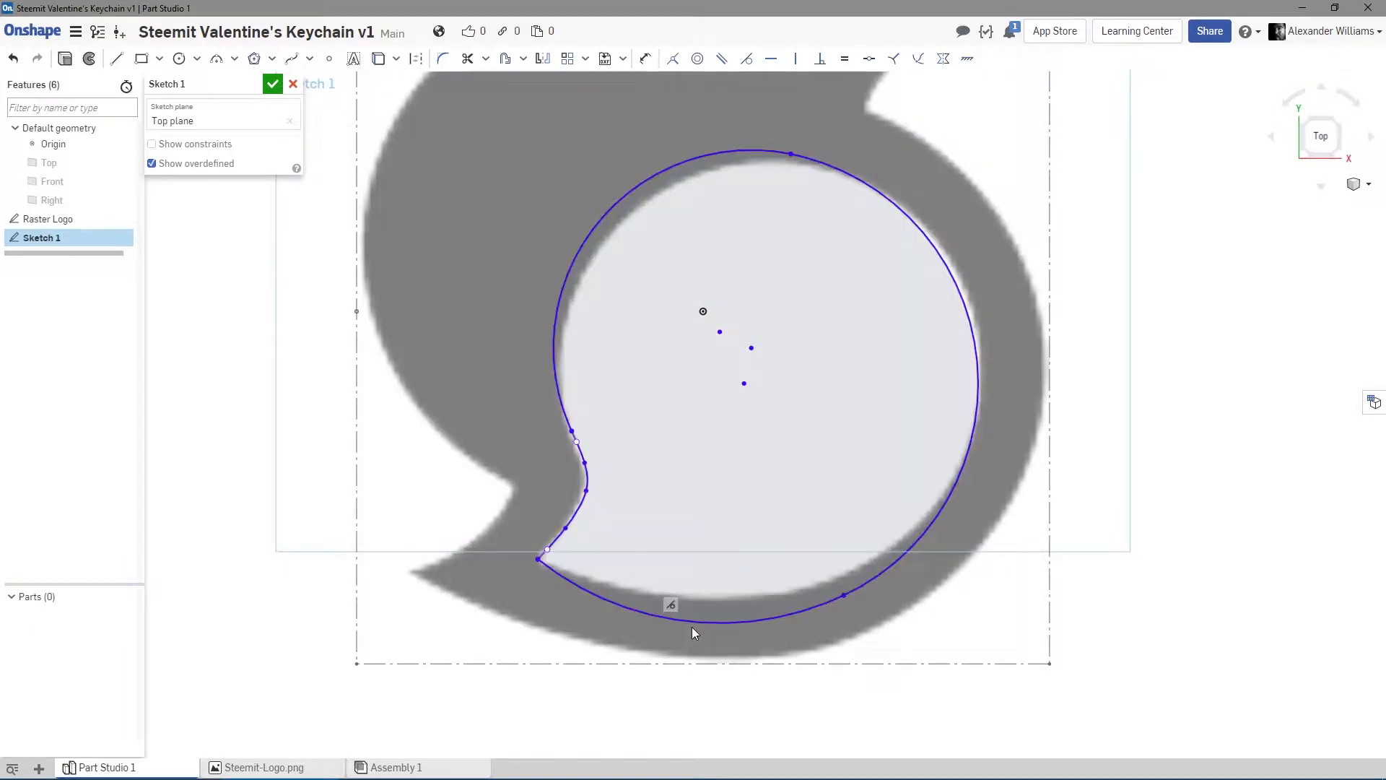
drag(703, 625, 708, 625)
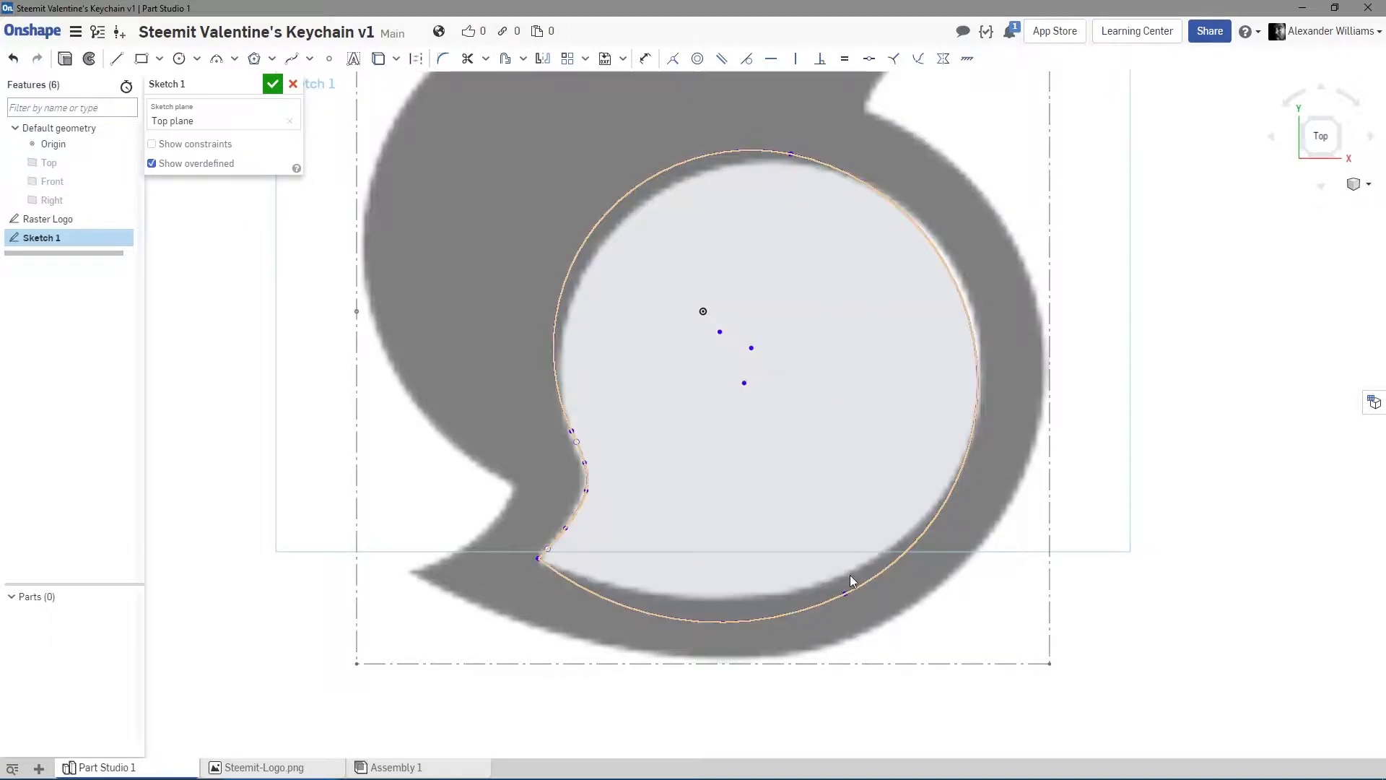
drag(843, 590, 808, 590)
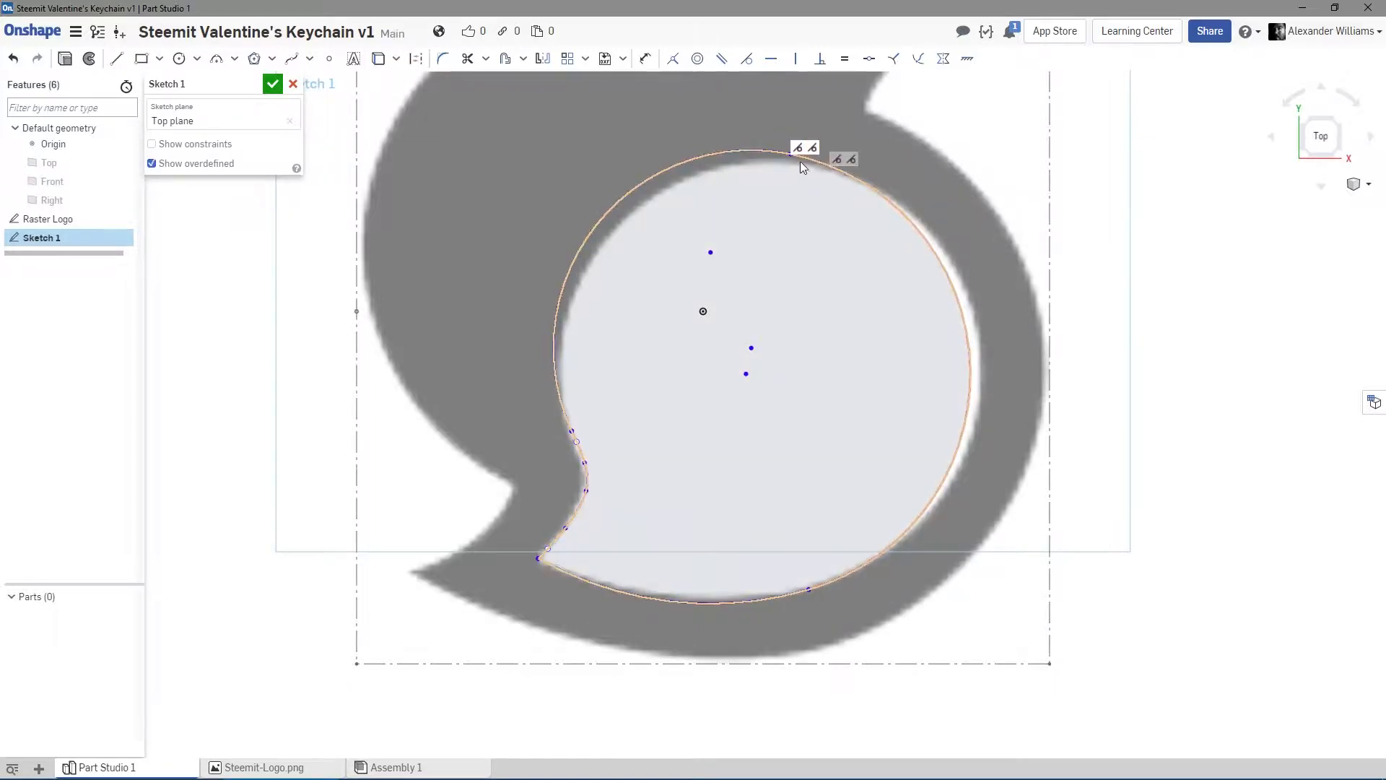
mouse_move(794, 157)
mouse_down()
mouse_move(856, 180)
mouse_move(813, 179)
mouse_move(844, 179)
mouse_move(829, 177)
mouse_up()
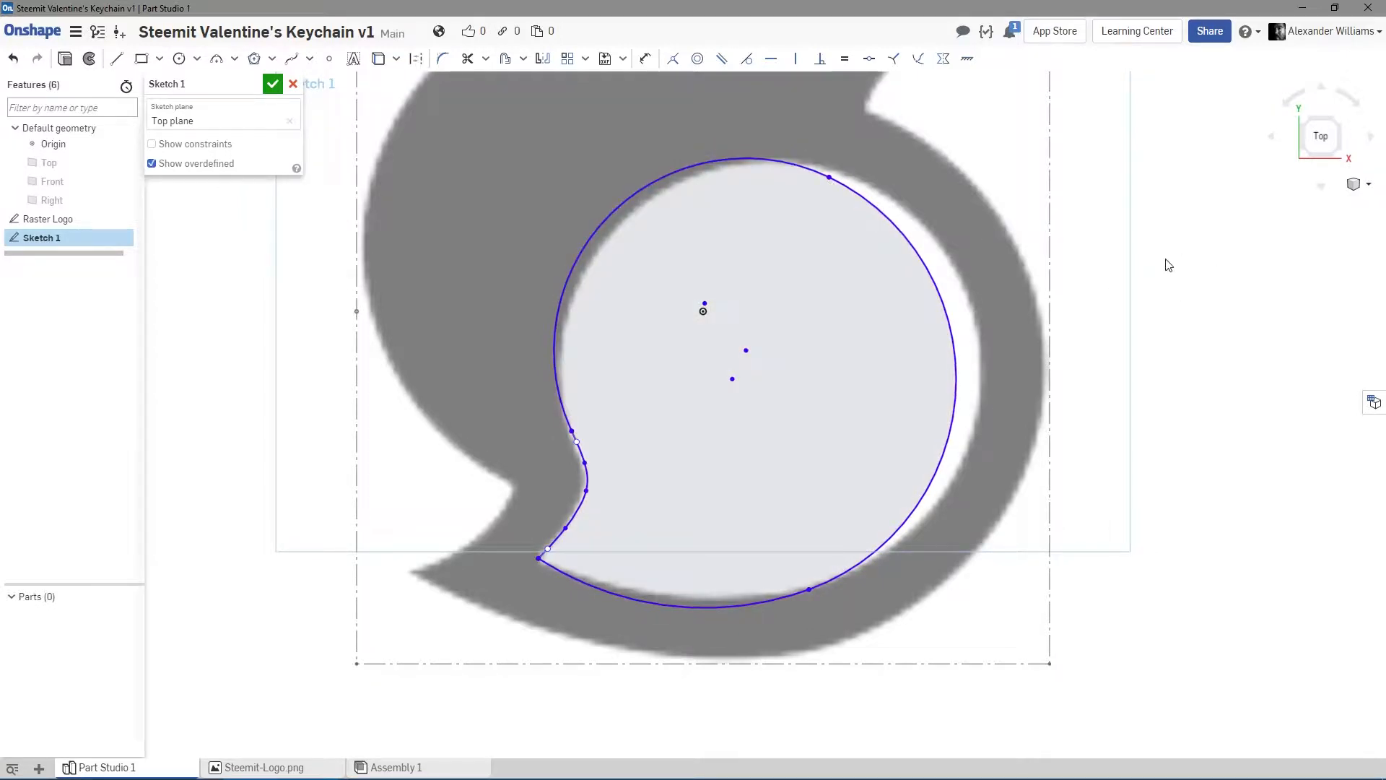
Undo the arc adjustments and the tangent constraint between the upper-left arc and the spline.
click(11, 64)
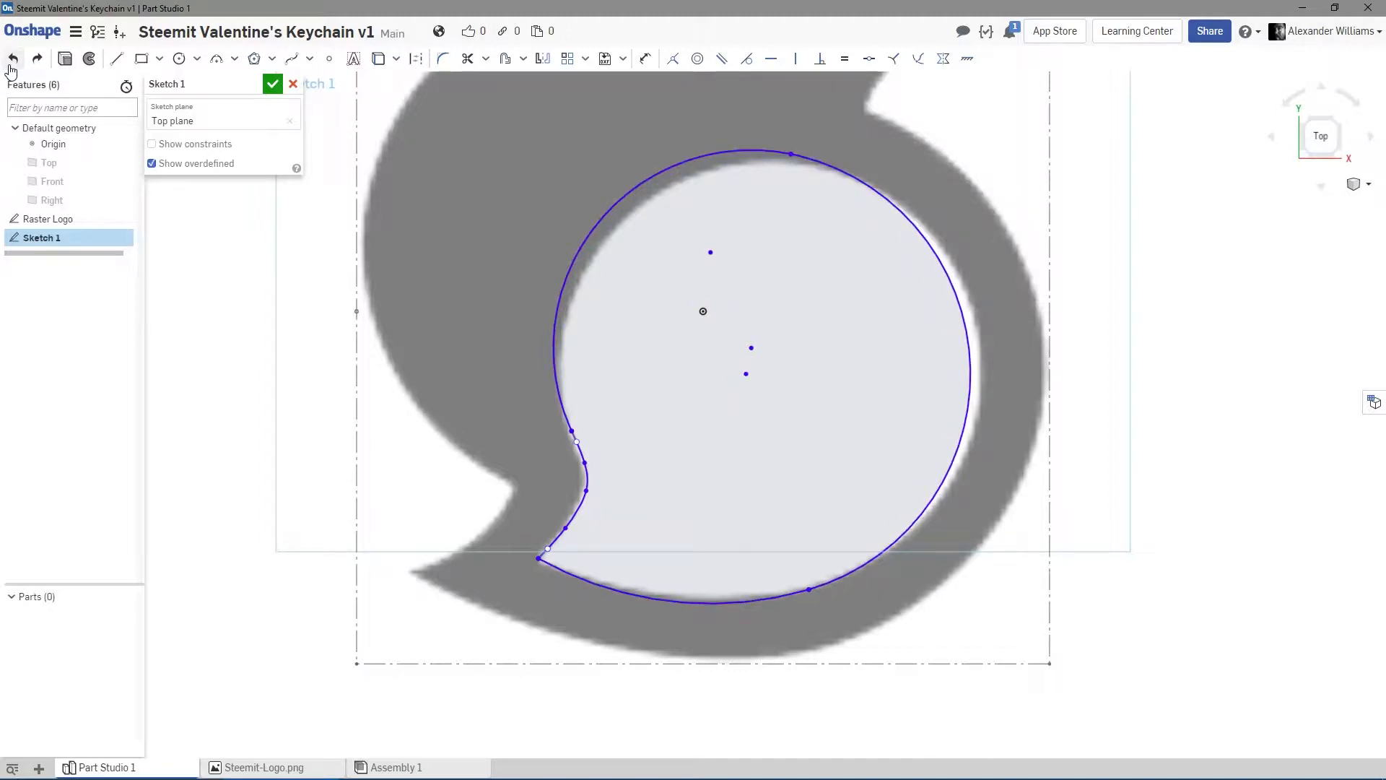
click(12, 65)
click(11, 65)
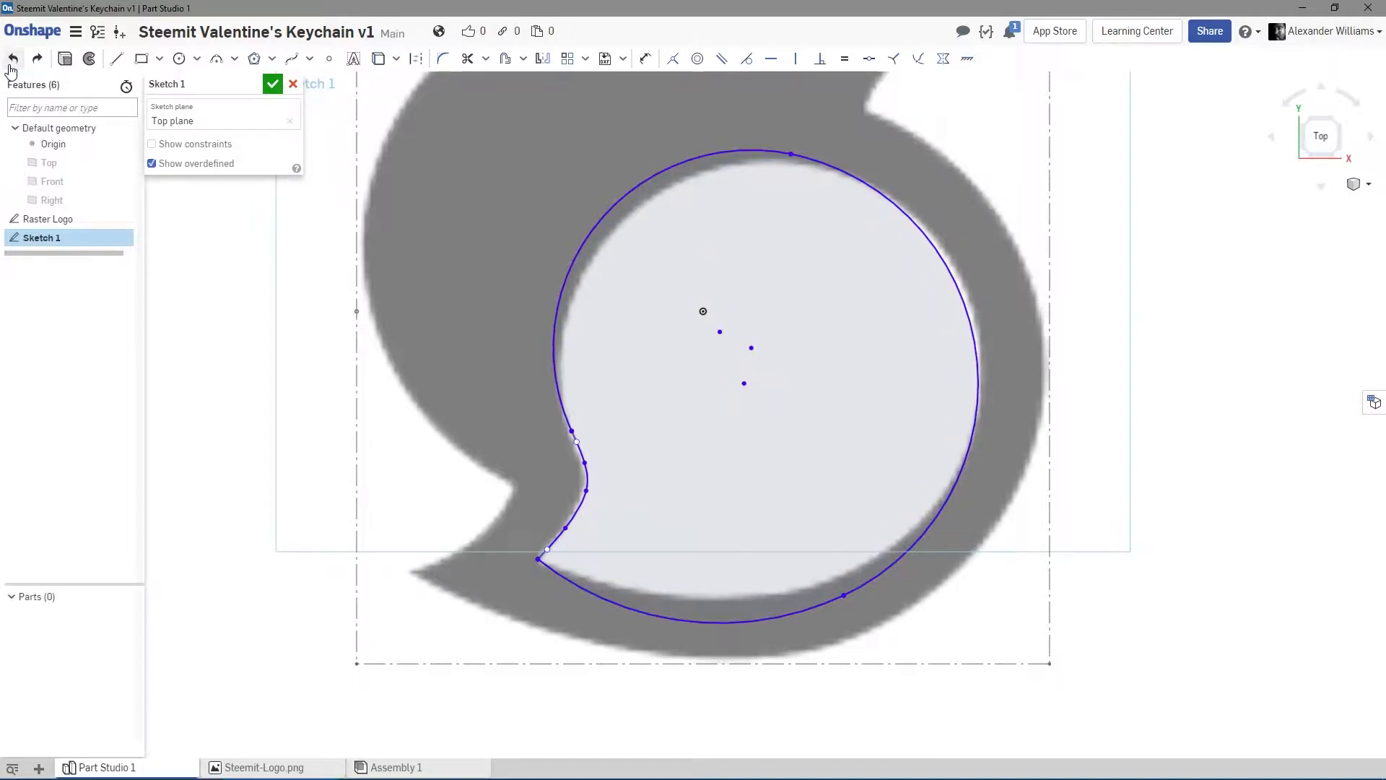
click(11, 65)
click(12, 65)
click(12, 65)
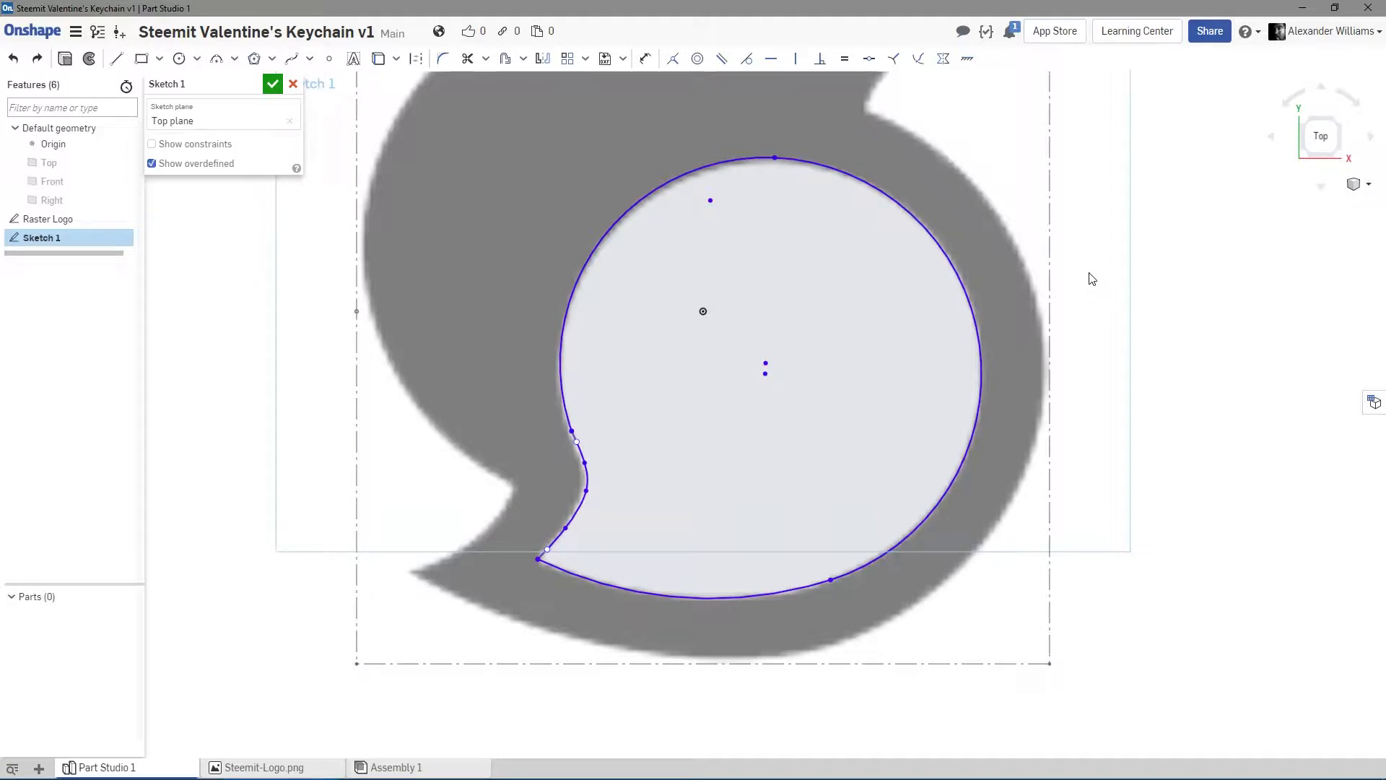
scroll(1092, 279, up, 2)
scroll(988, 332, down, 3)
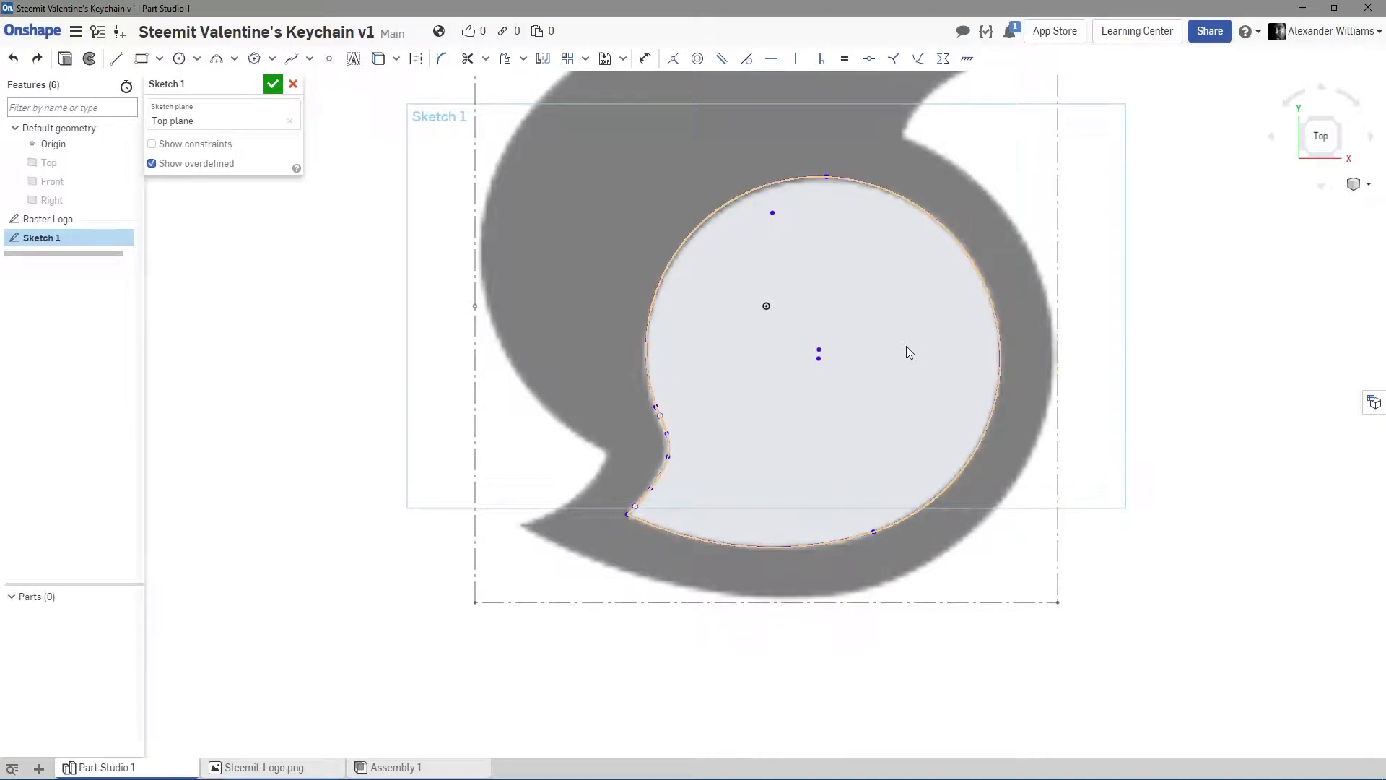
scroll(1110, 255, up, 3)
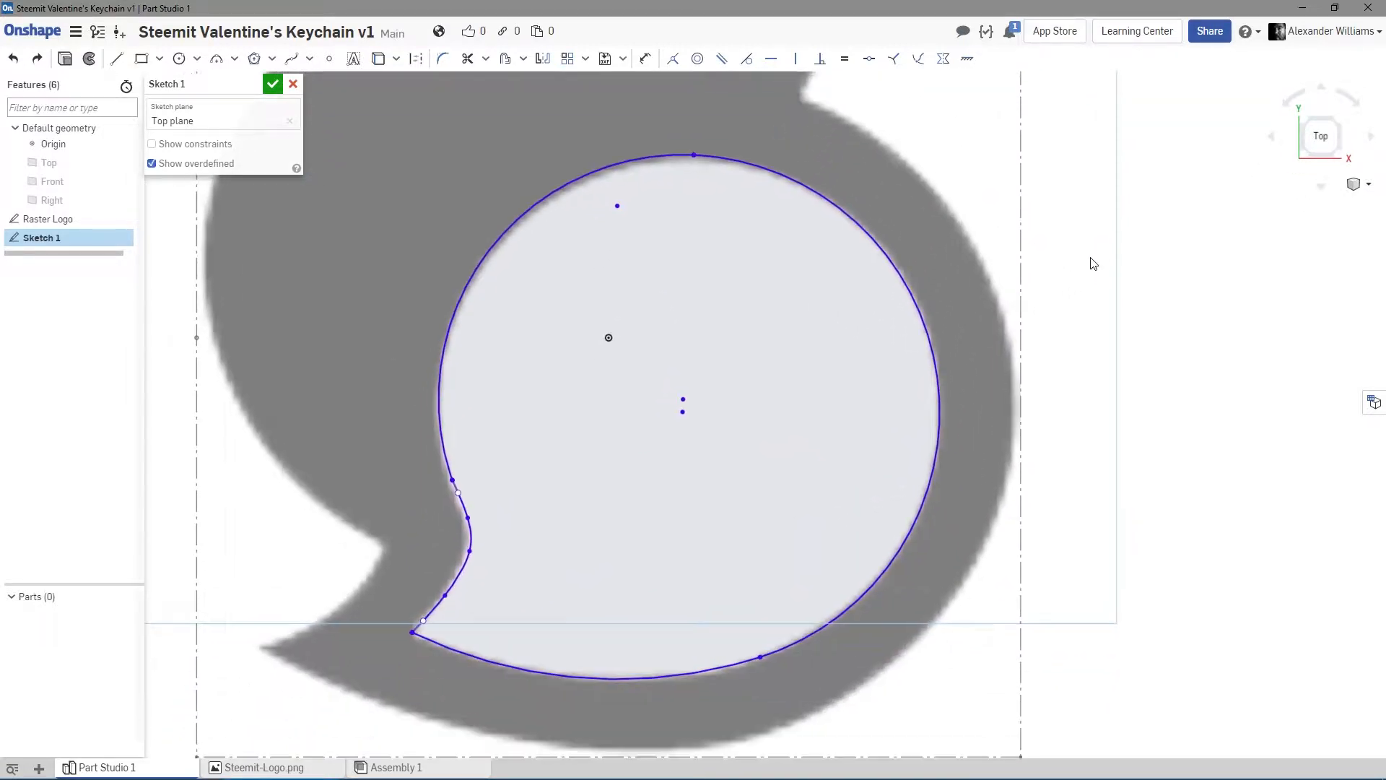
scroll(1092, 261, down, 3)
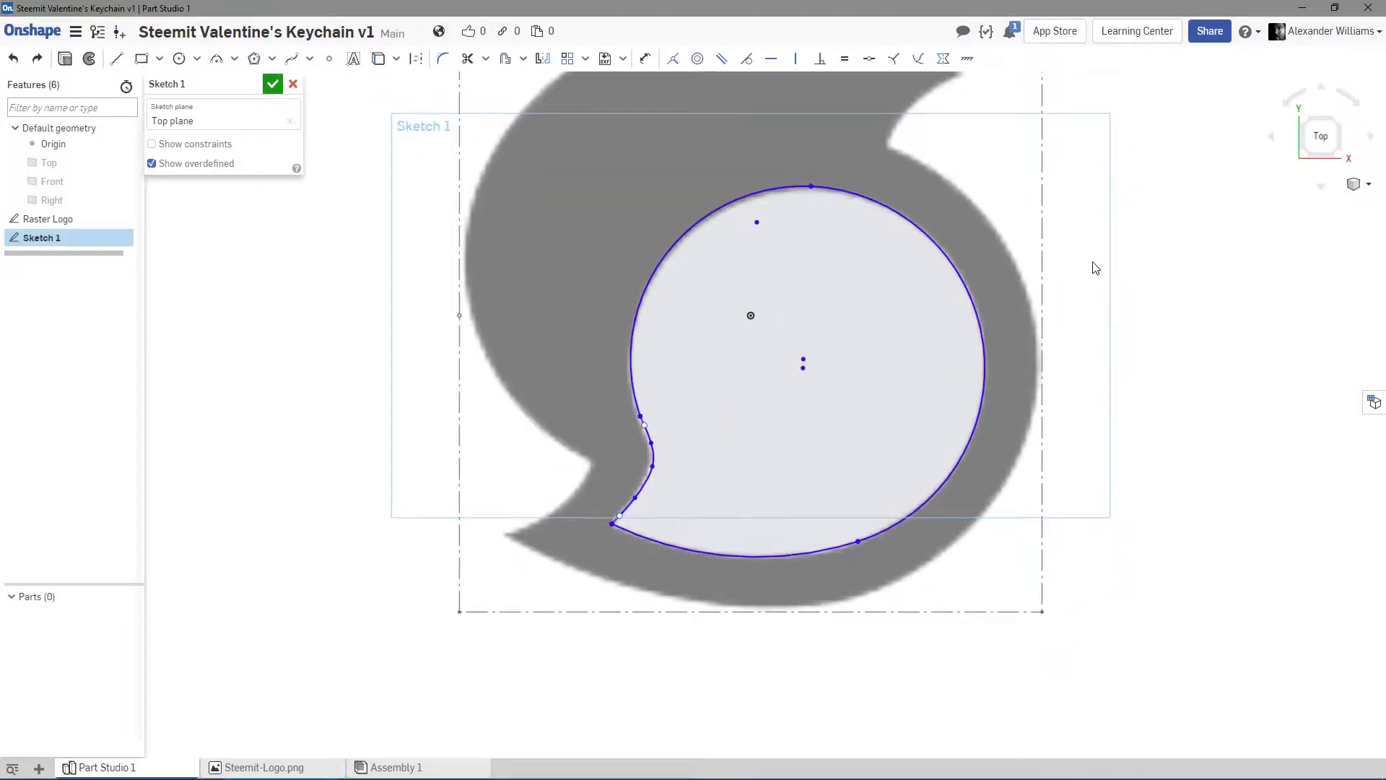
Trace the logo's outer right edge with a three-point arc of about 16.4 mm radius, starting at the upper notch's inner corner.
middle_drag(1092, 266, 1043, 280)
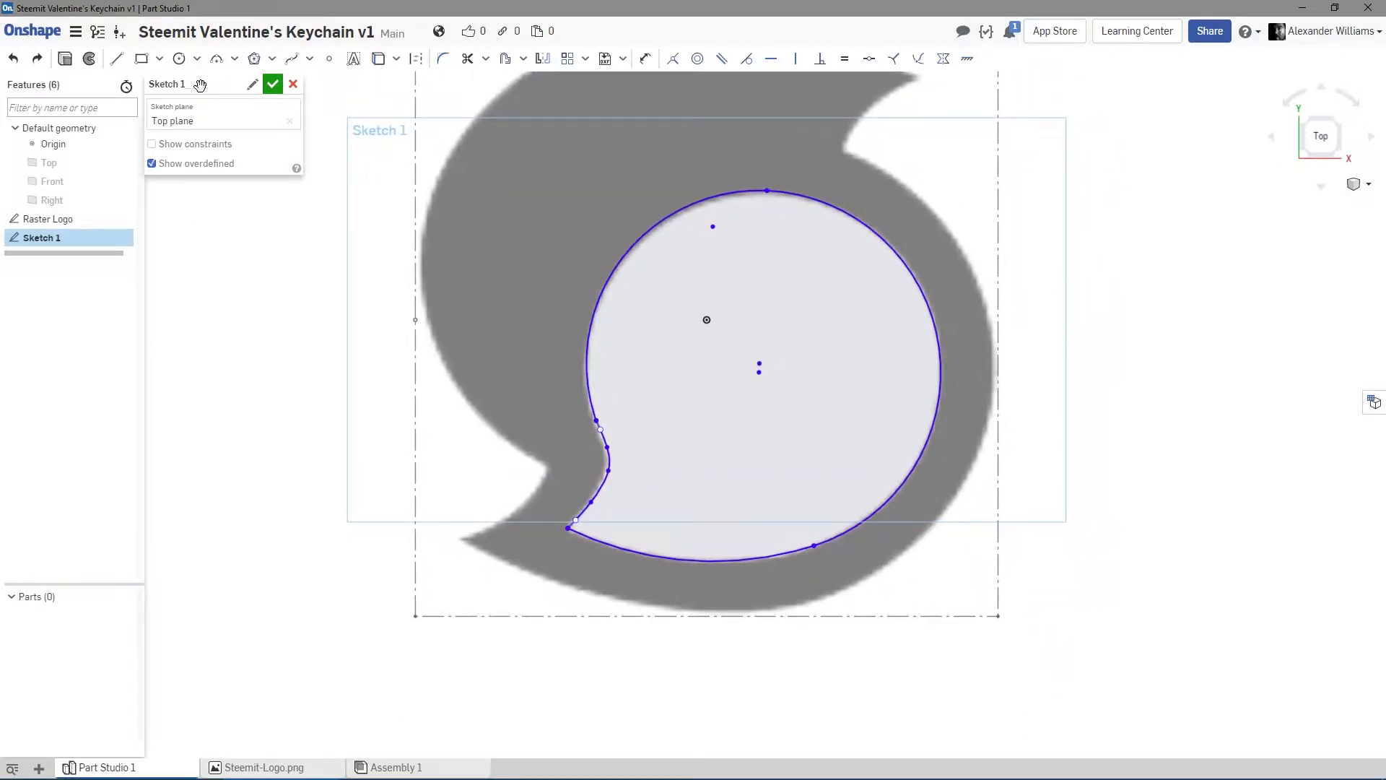
click(217, 61)
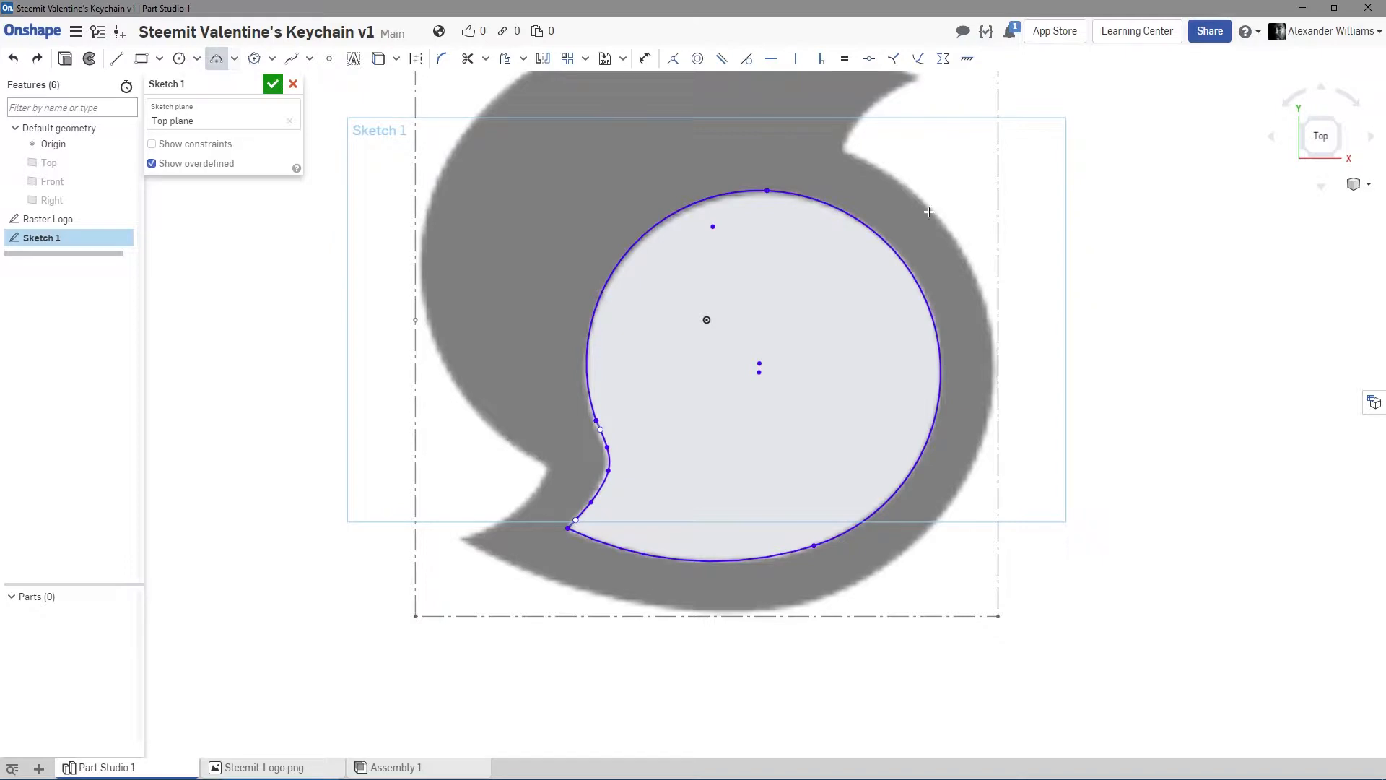
click(844, 150)
click(977, 453)
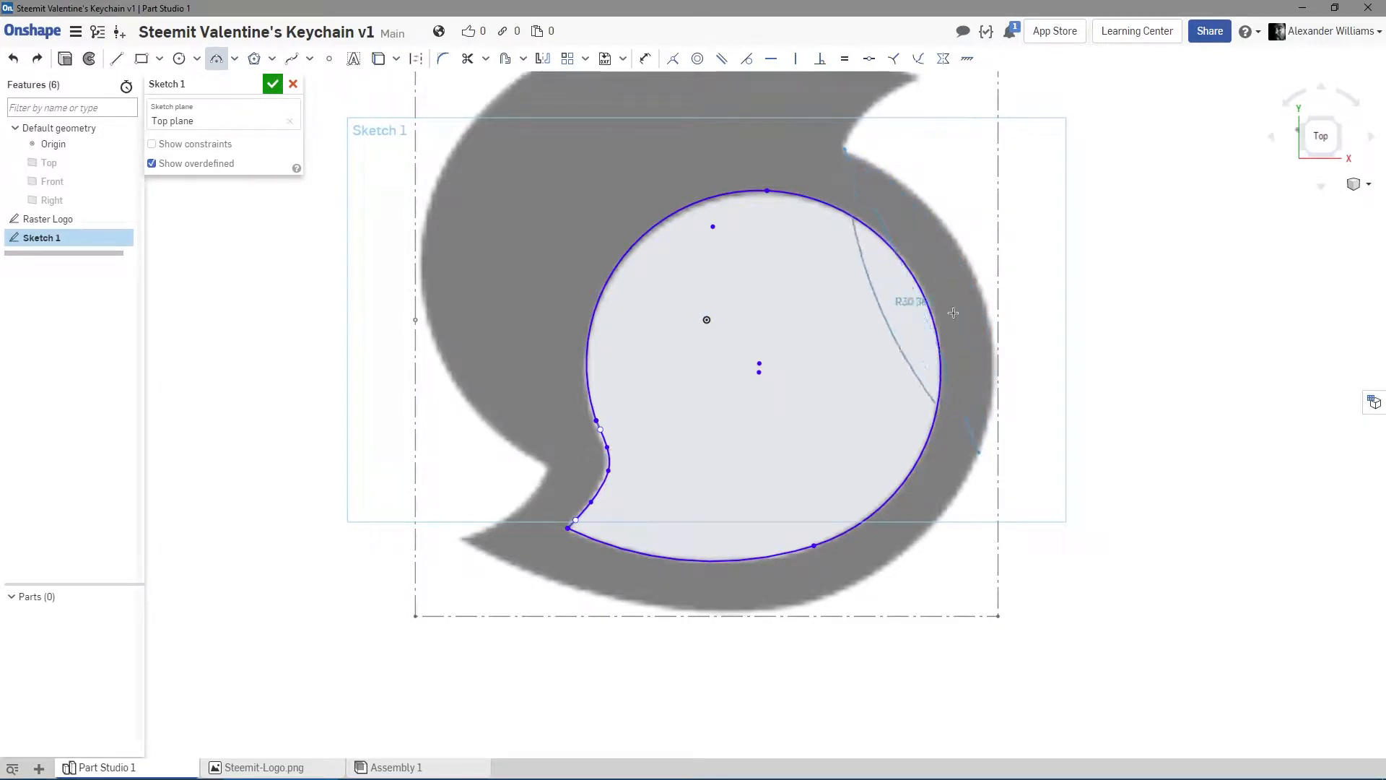
click(976, 284)
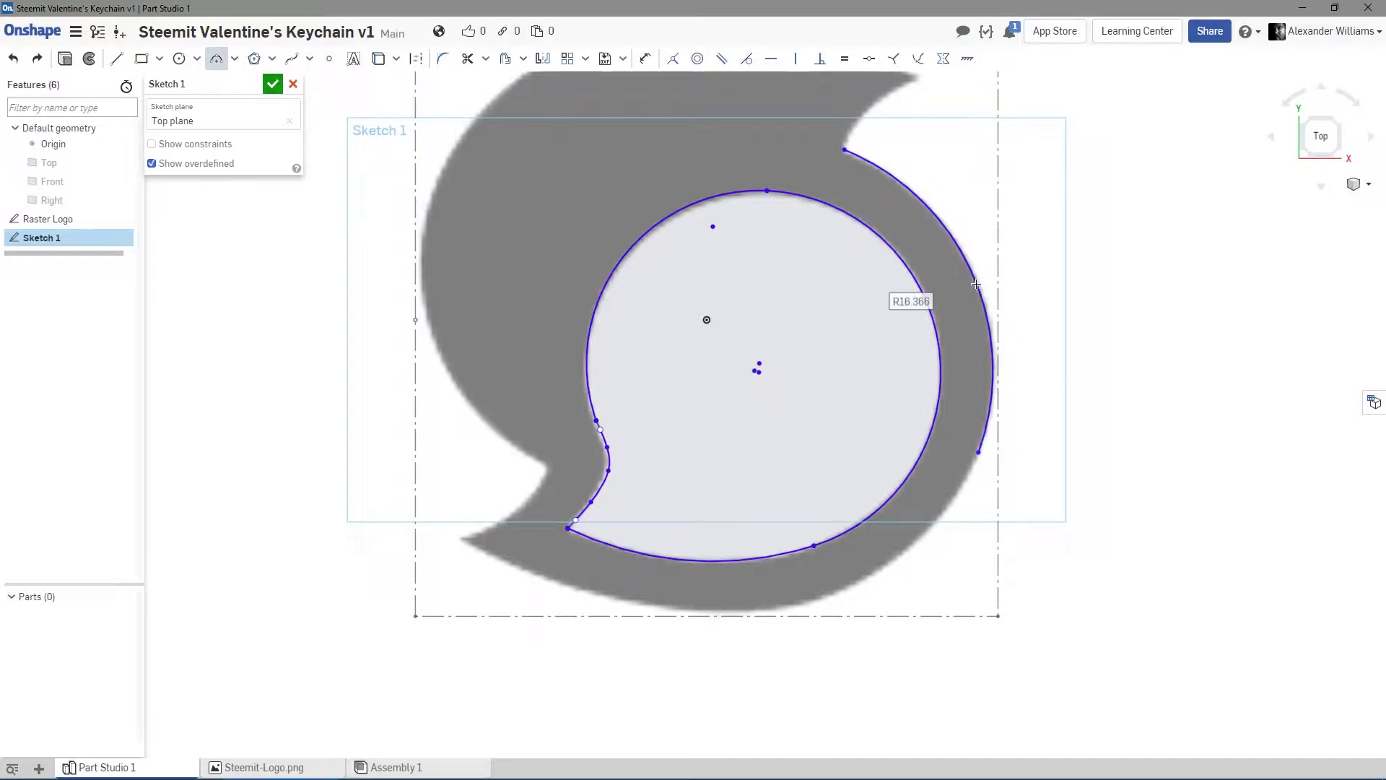
Continue the outer edge to the lower-left tip with two connected three-point arcs, about 19 mm and 40.1 mm in radius.
click(977, 452)
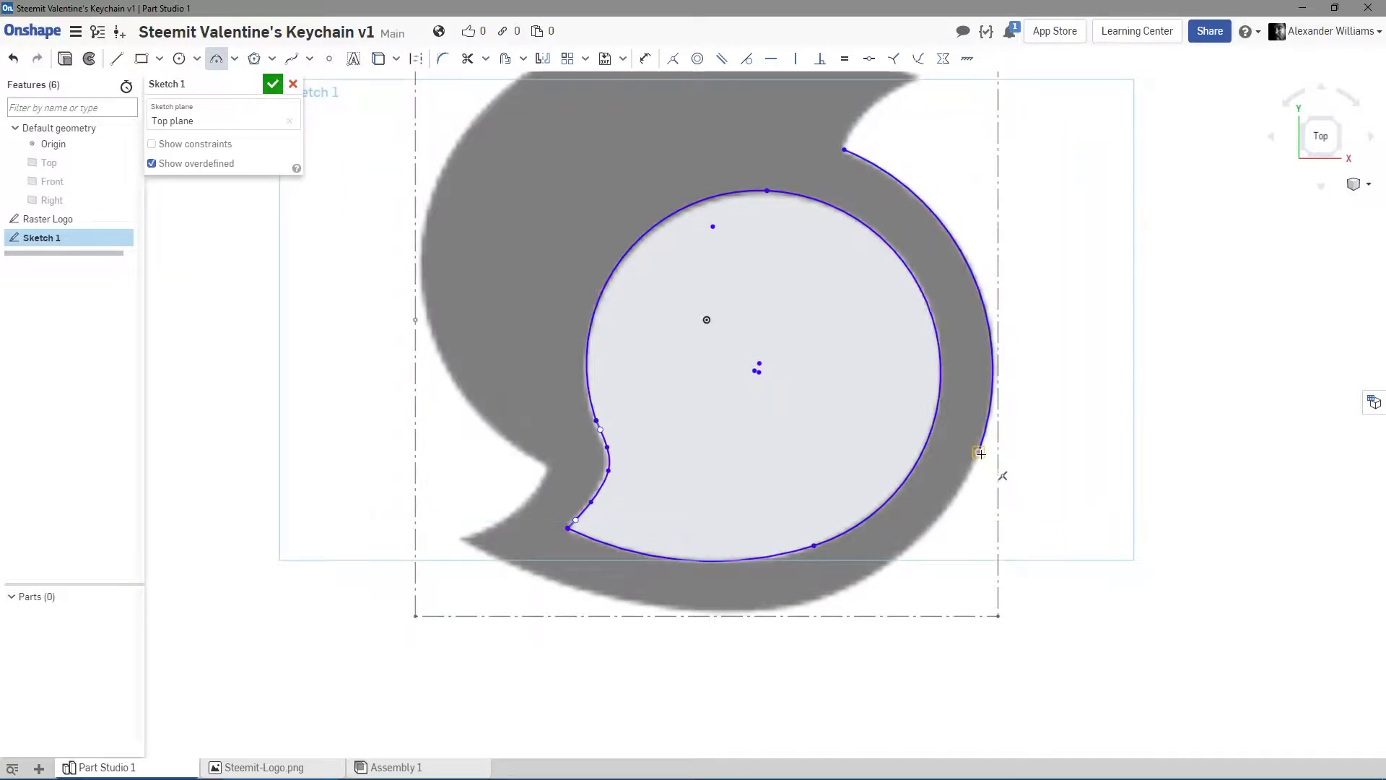
click(687, 610)
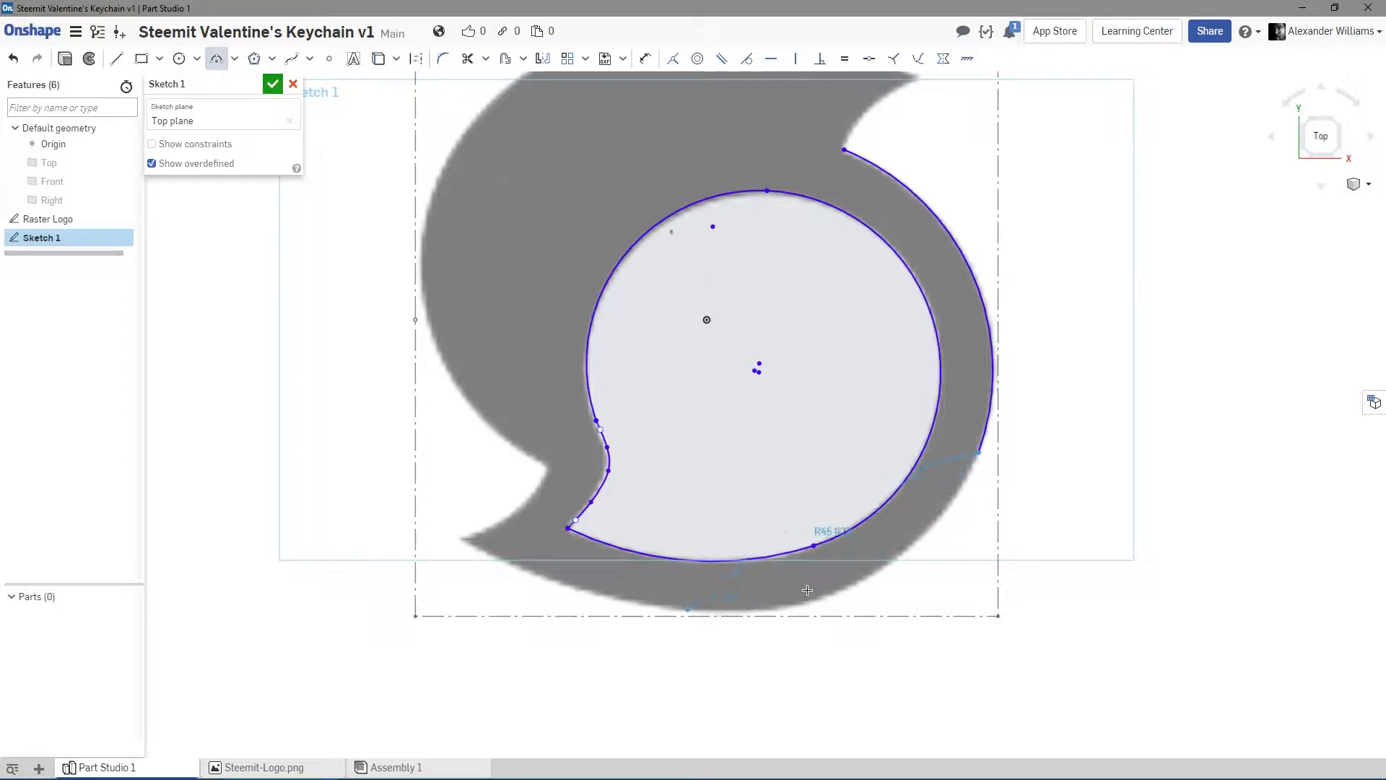
click(846, 585)
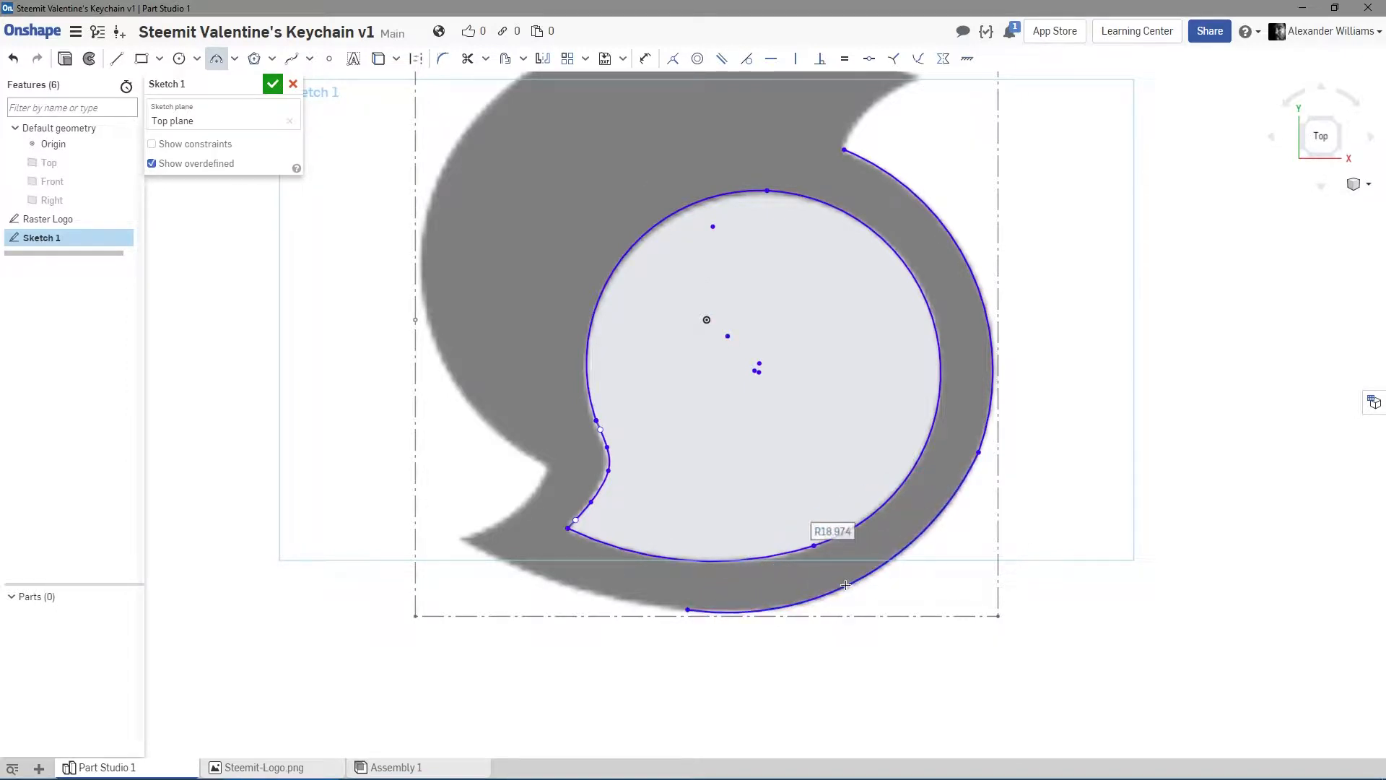
click(687, 610)
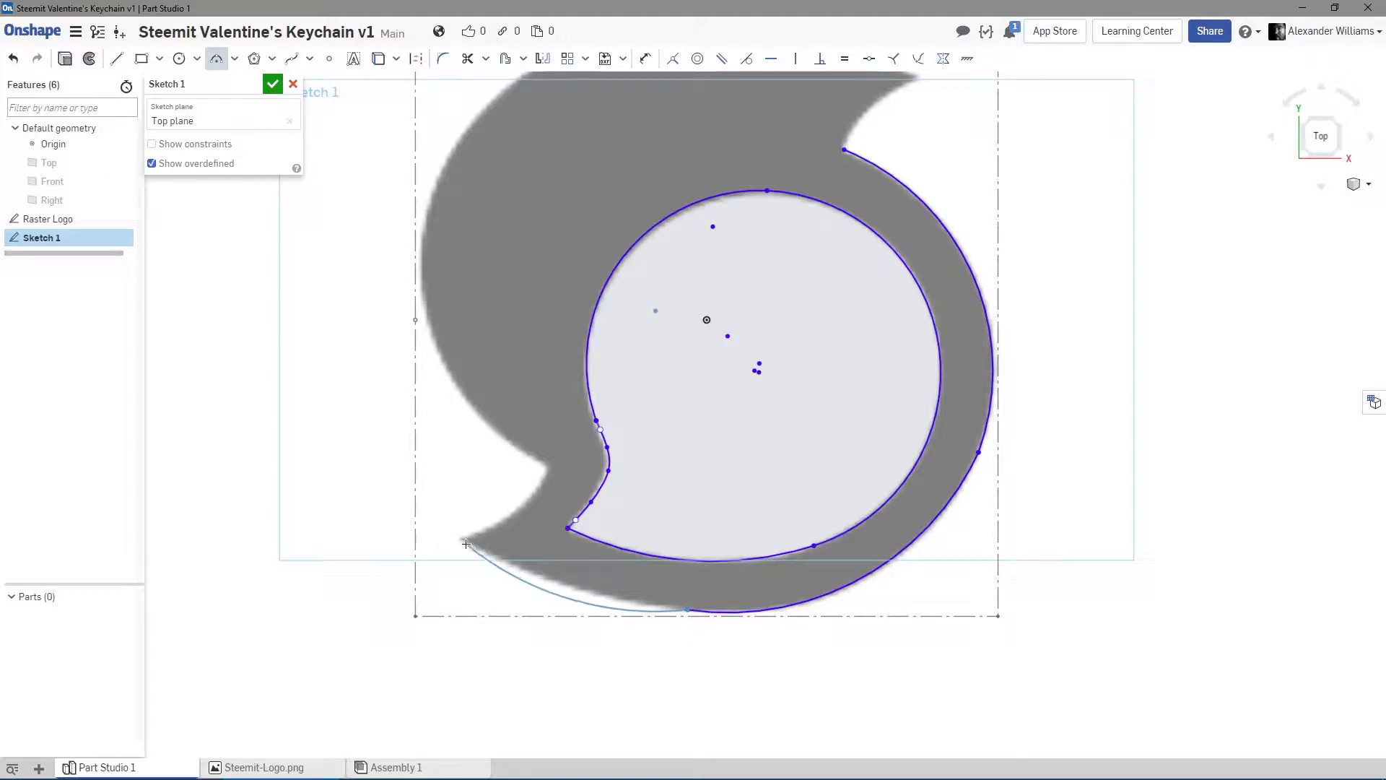
click(463, 540)
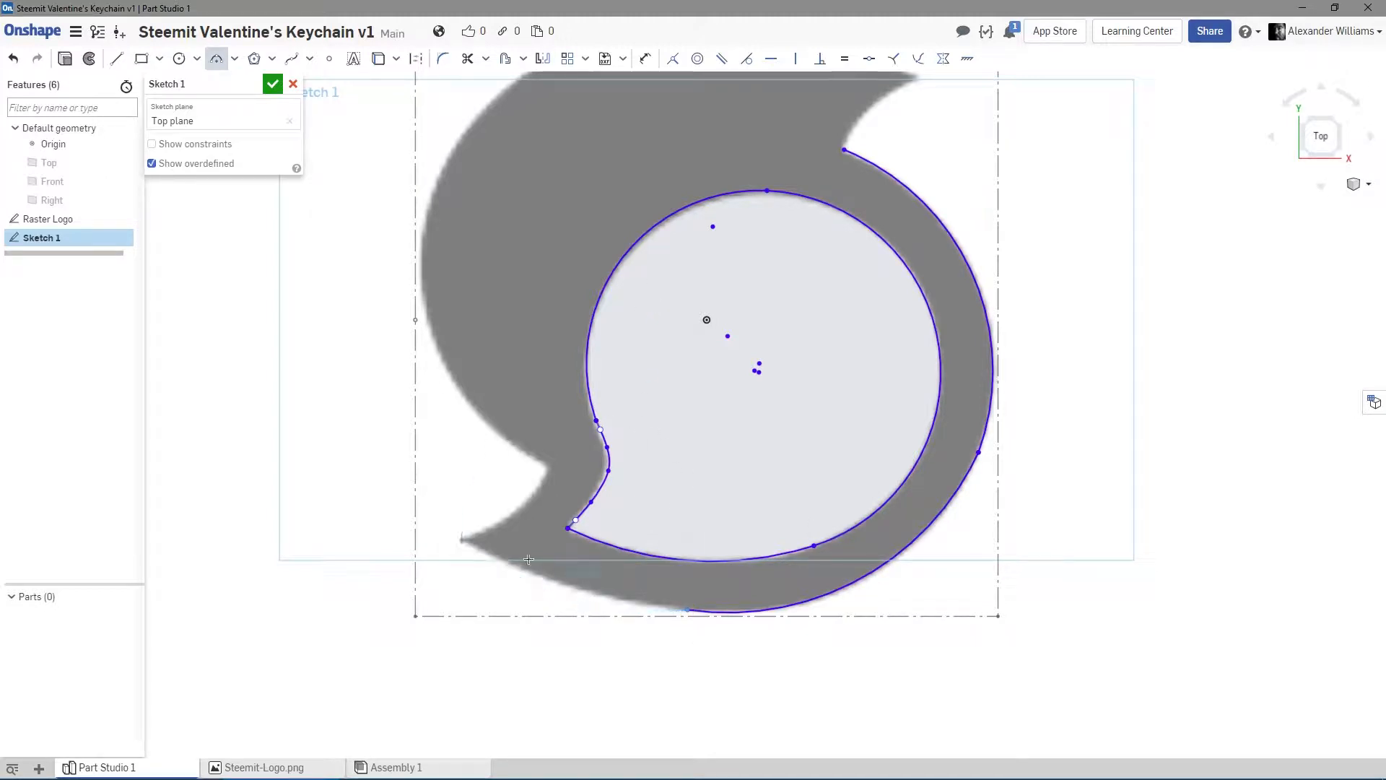
click(566, 585)
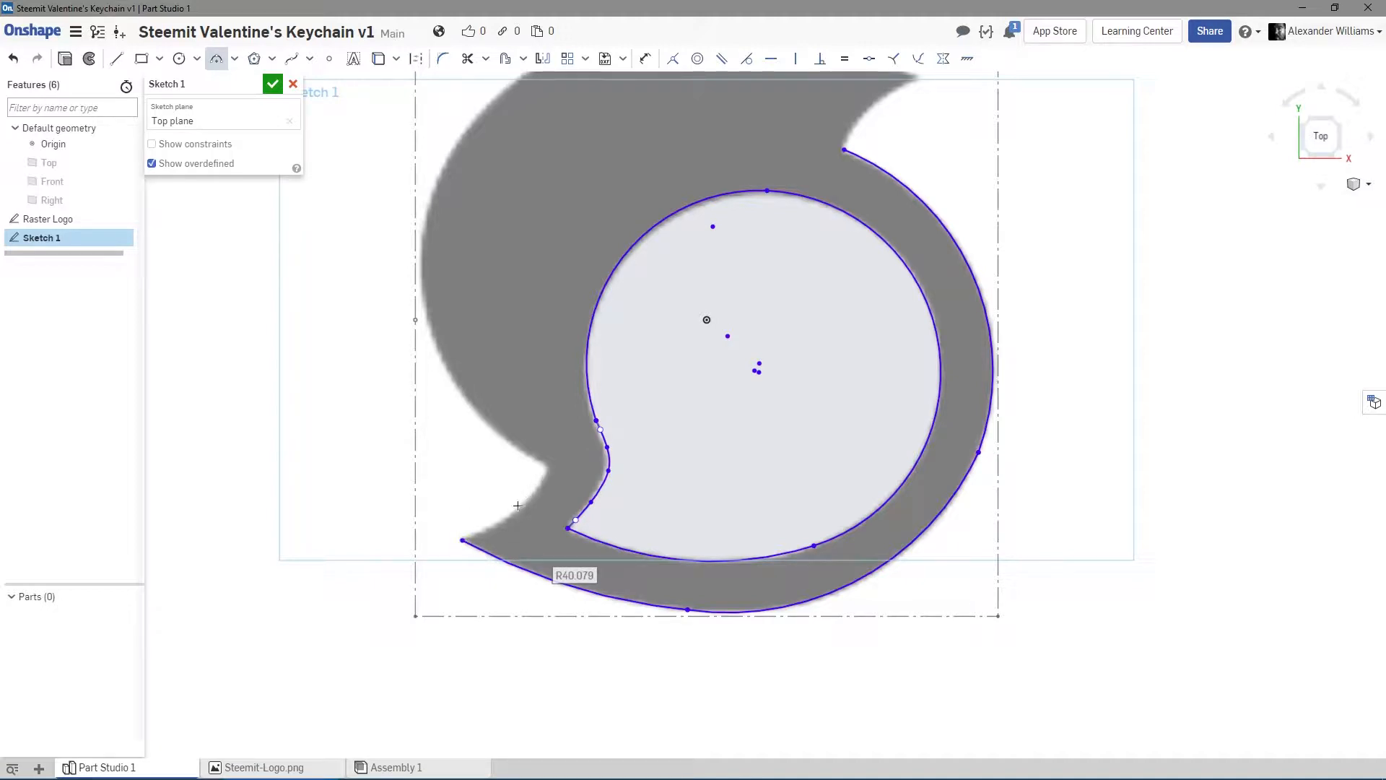
Trace the lower-left notch with a three-point arc of about 9 mm radius from its inner corner to the lower-left tip.
scroll(501, 505, down, 3)
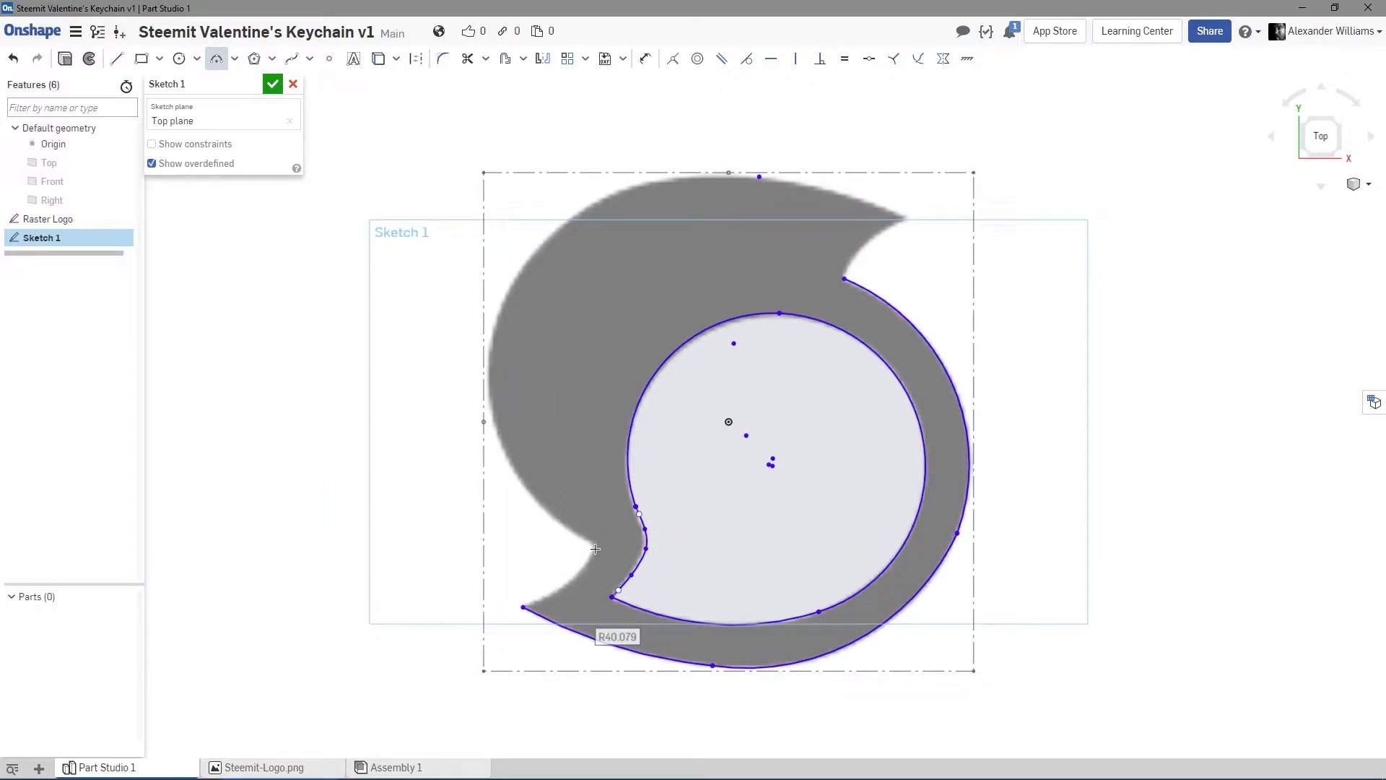
scroll(562, 557, up, 2)
scroll(530, 377, up, 2)
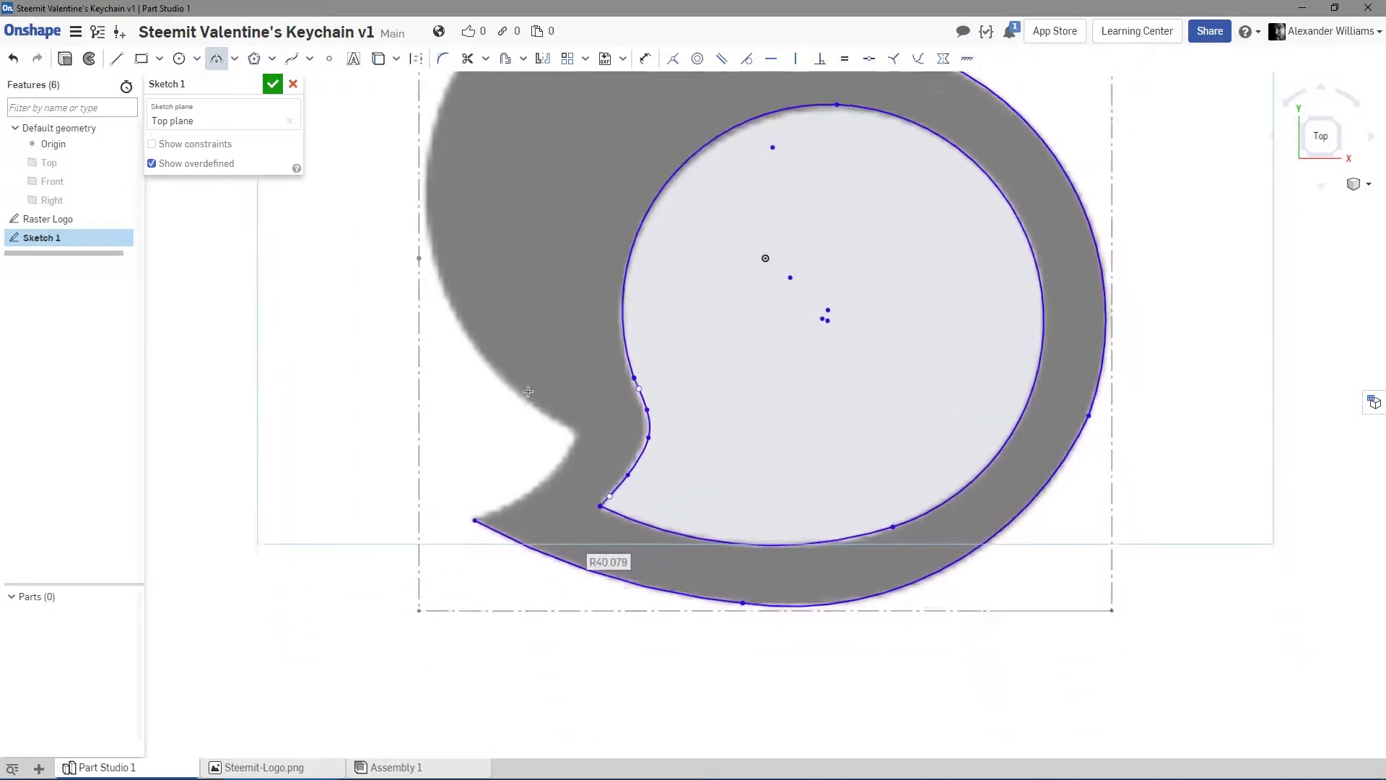
scroll(526, 371, up, 2)
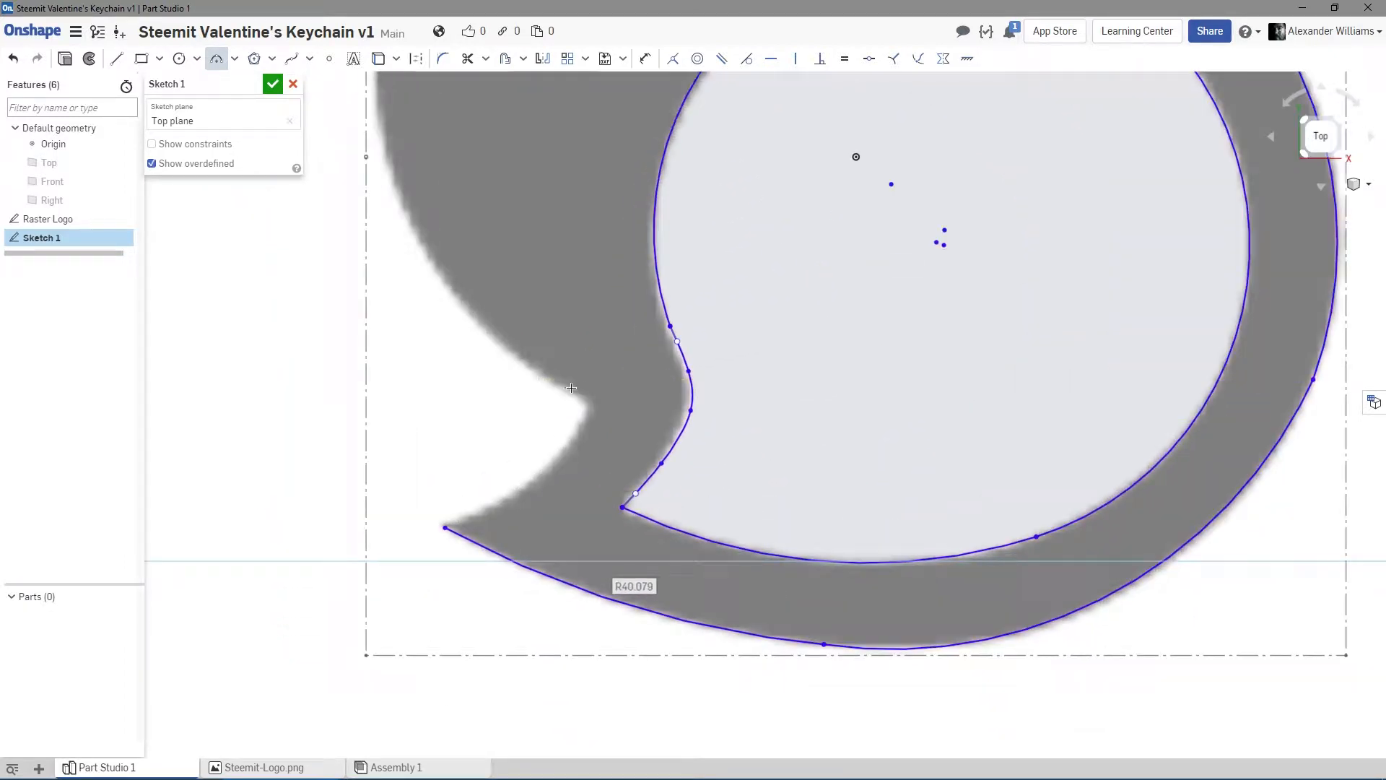
click(593, 403)
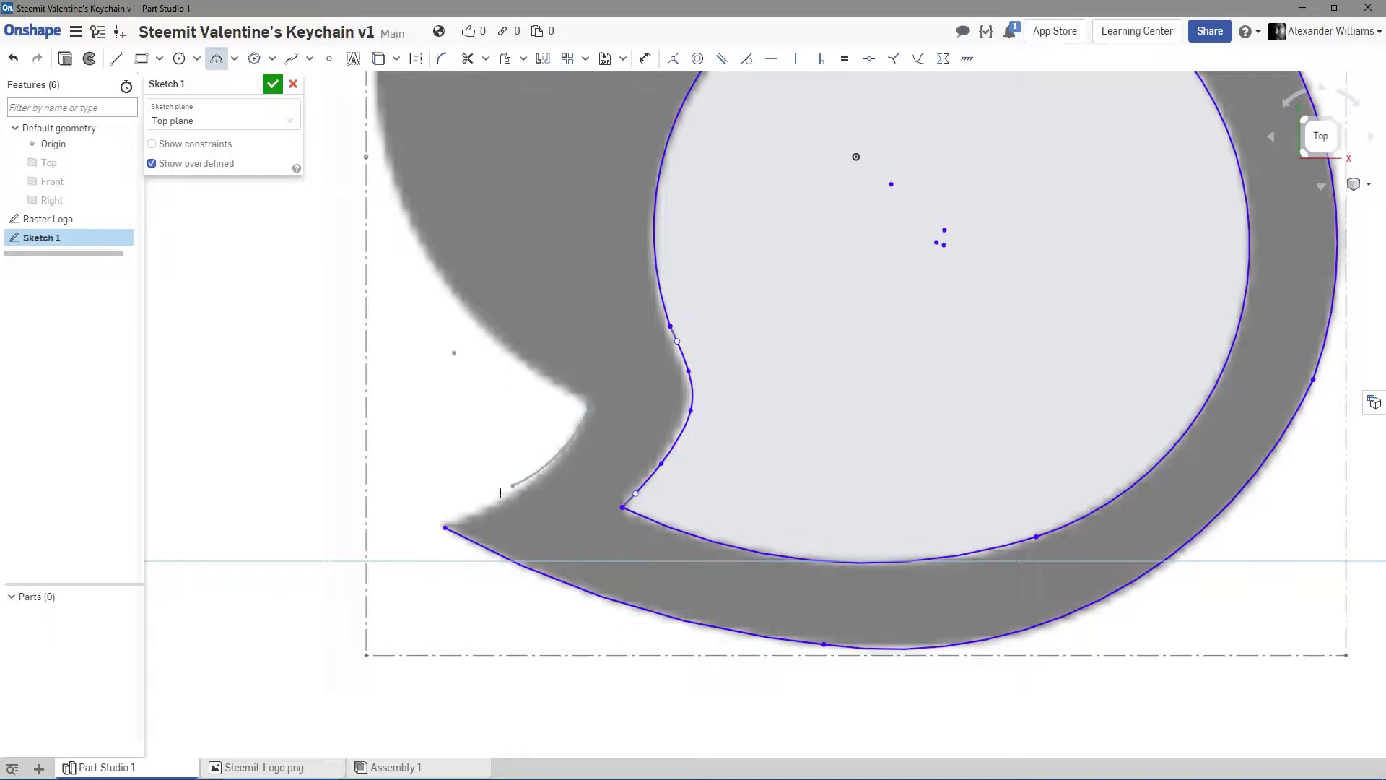
click(447, 525)
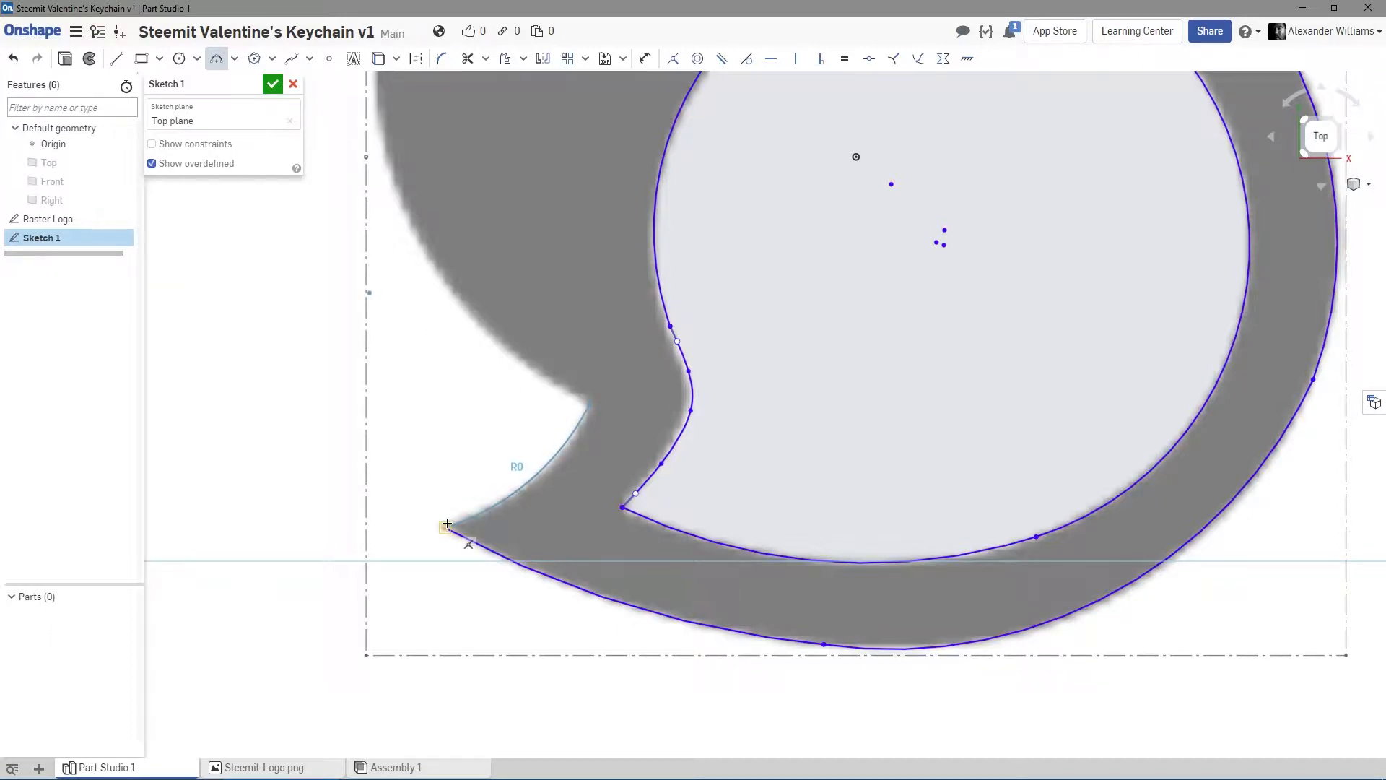
click(536, 478)
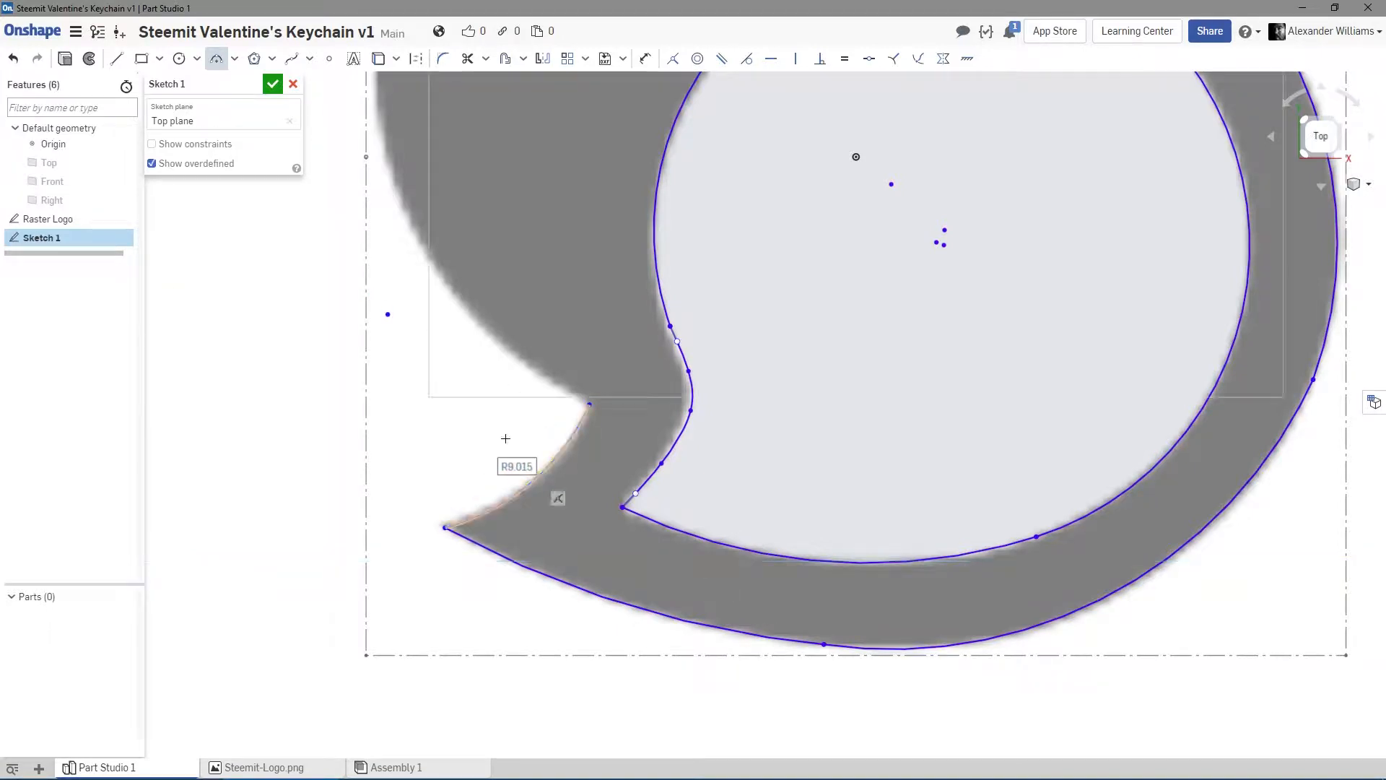
Trace the outer left edge with a three-point arc of about 16.3 mm radius, starting from the lower notch's inner corner.
scroll(543, 314, down, 4)
middle_drag(558, 362, 564, 485)
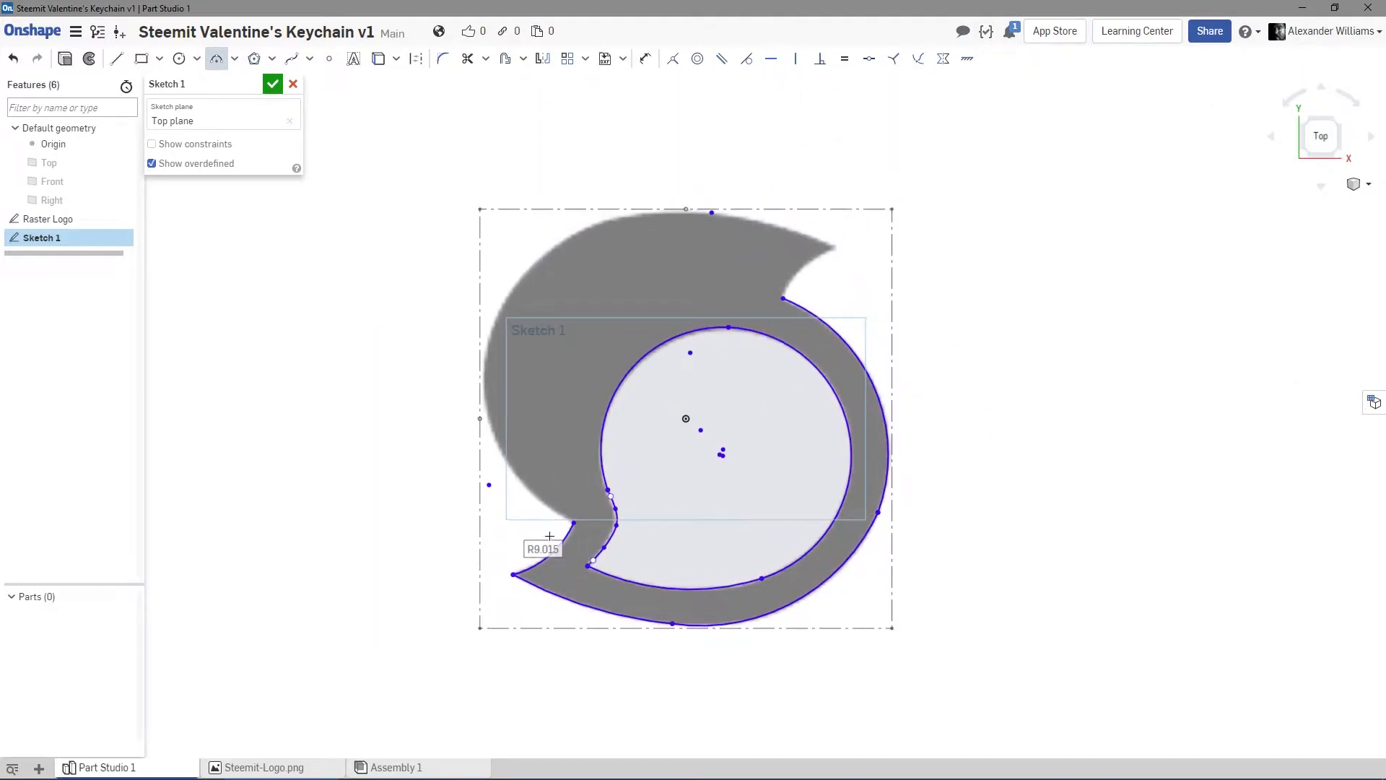
click(571, 520)
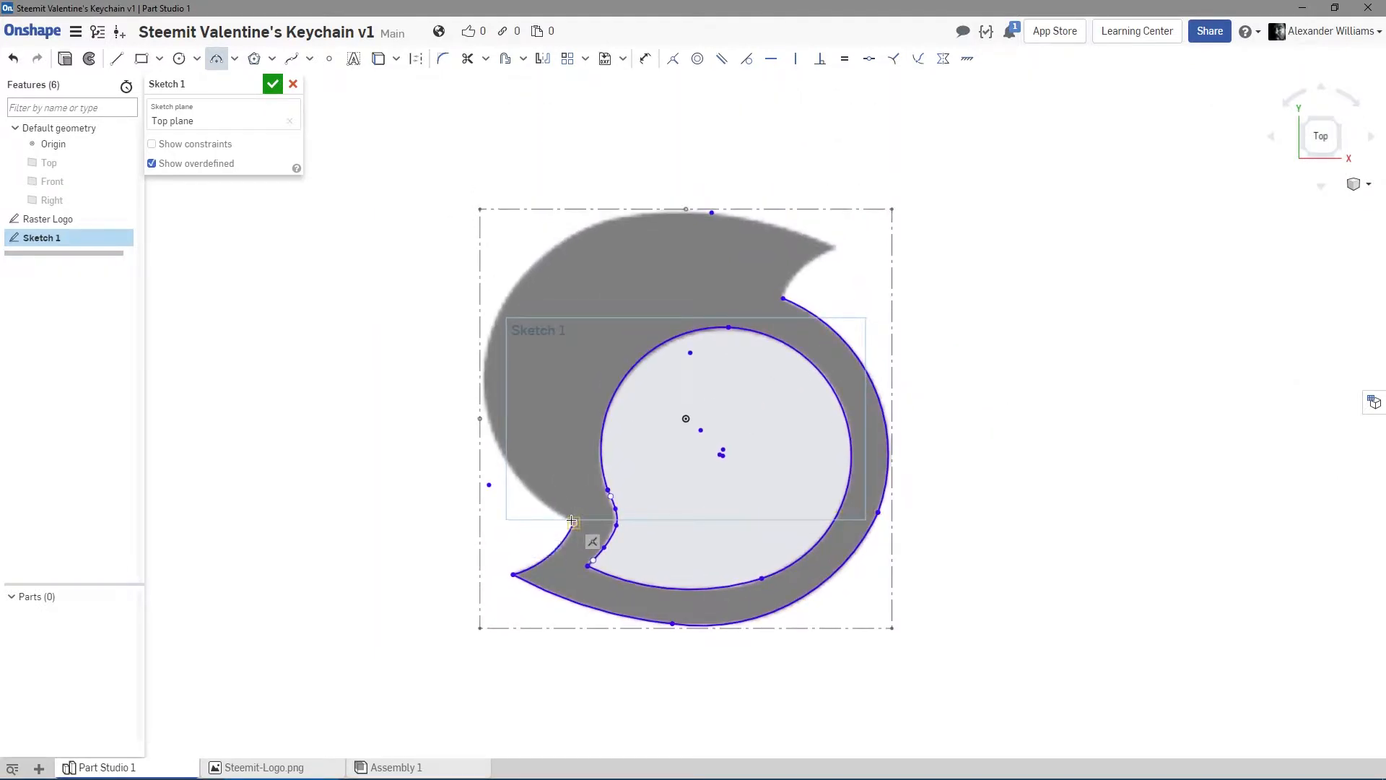
click(485, 363)
click(498, 441)
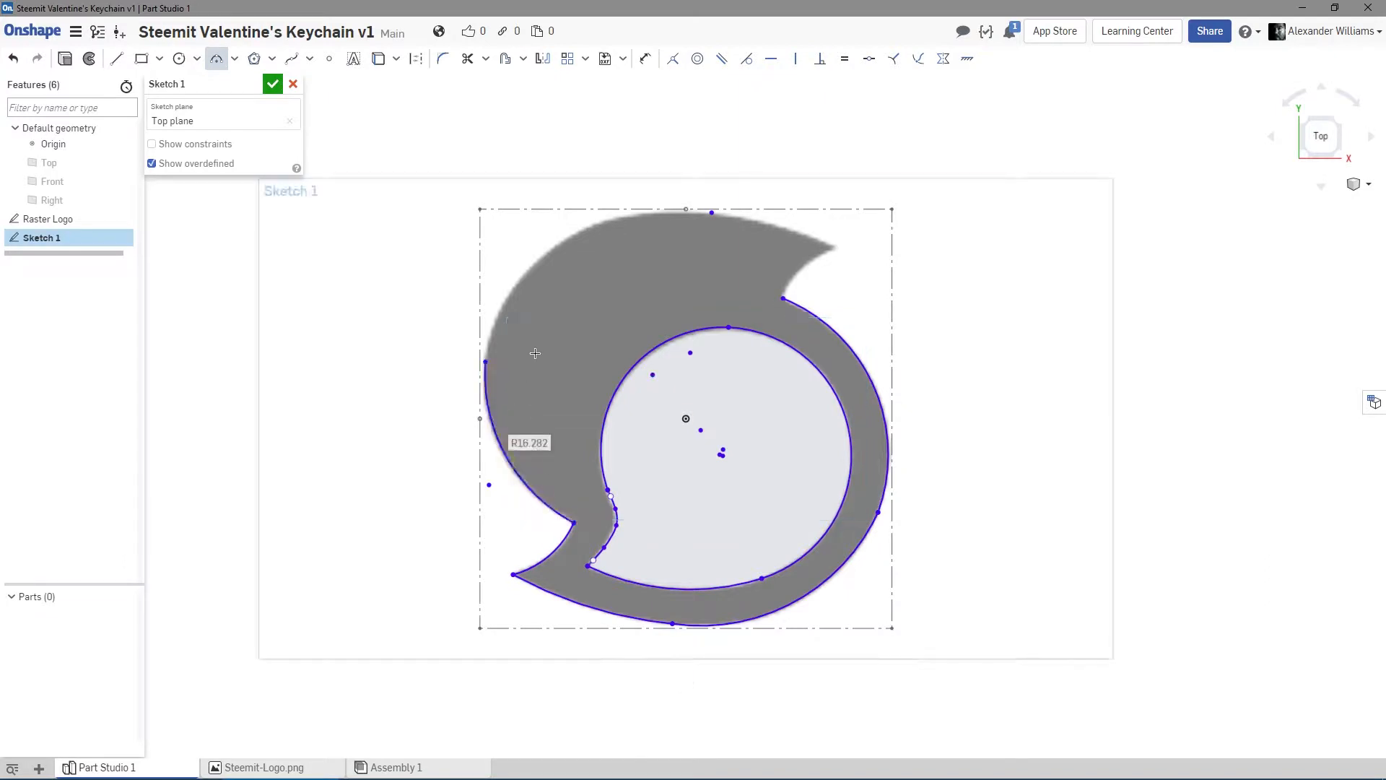
Extend the outline along the logo's upper-left edge to its top with a three-point arc of about 17.7 mm radius.
scroll(589, 339, up, 1)
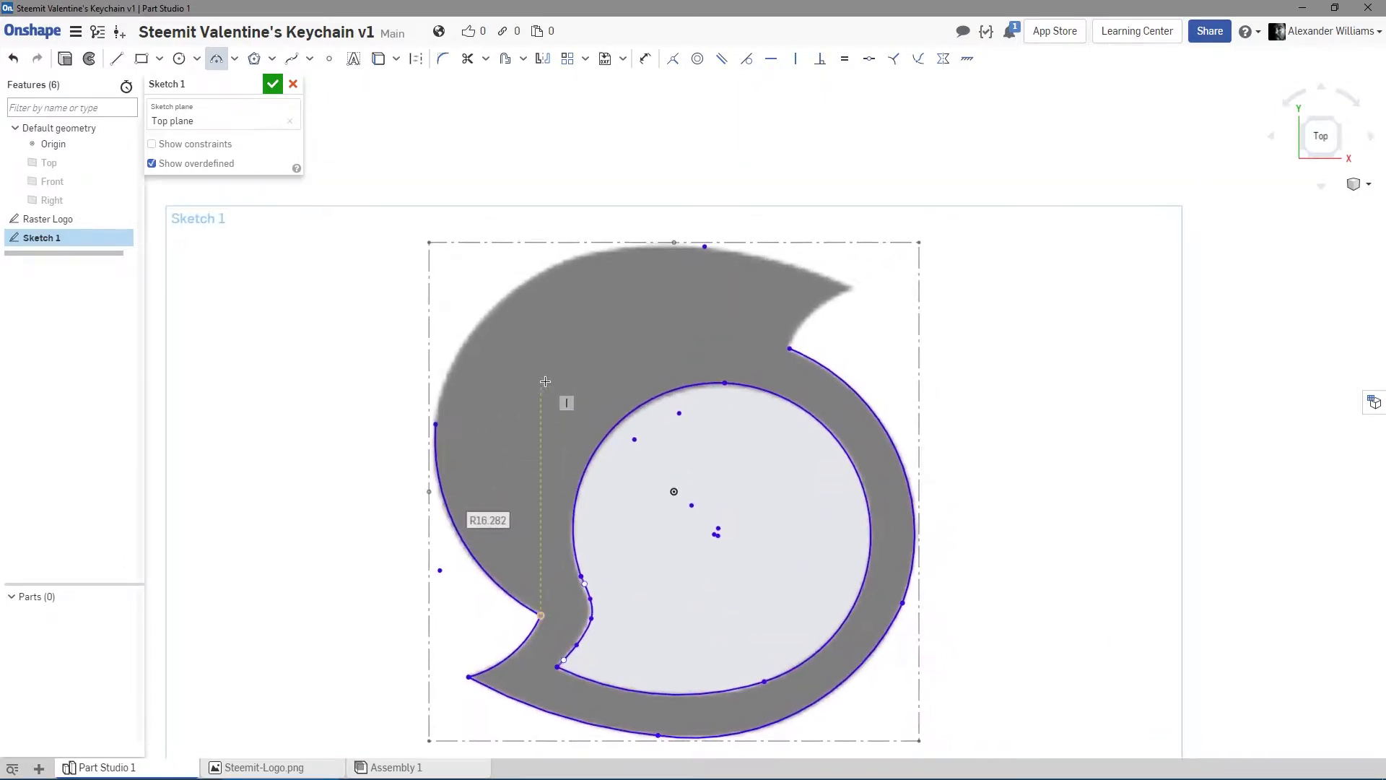
click(436, 420)
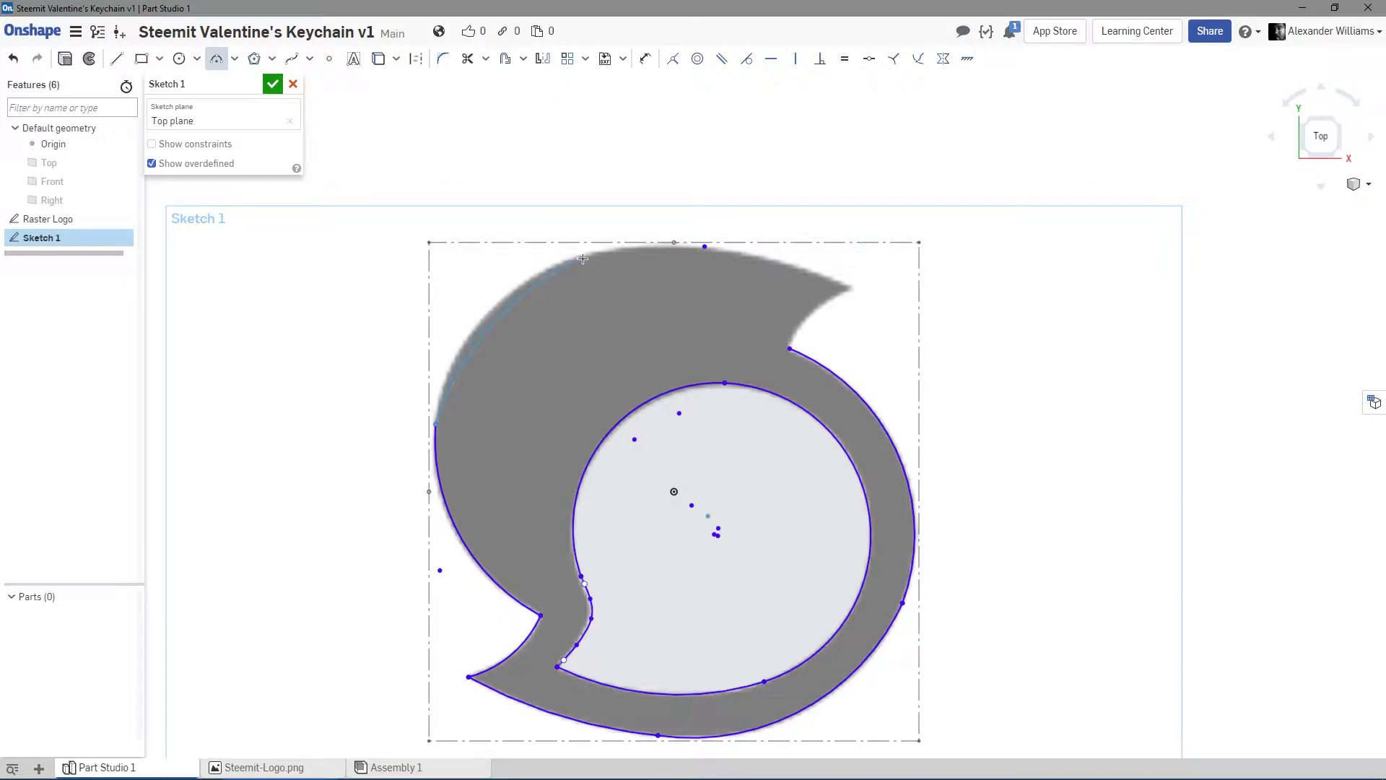
click(627, 248)
click(504, 303)
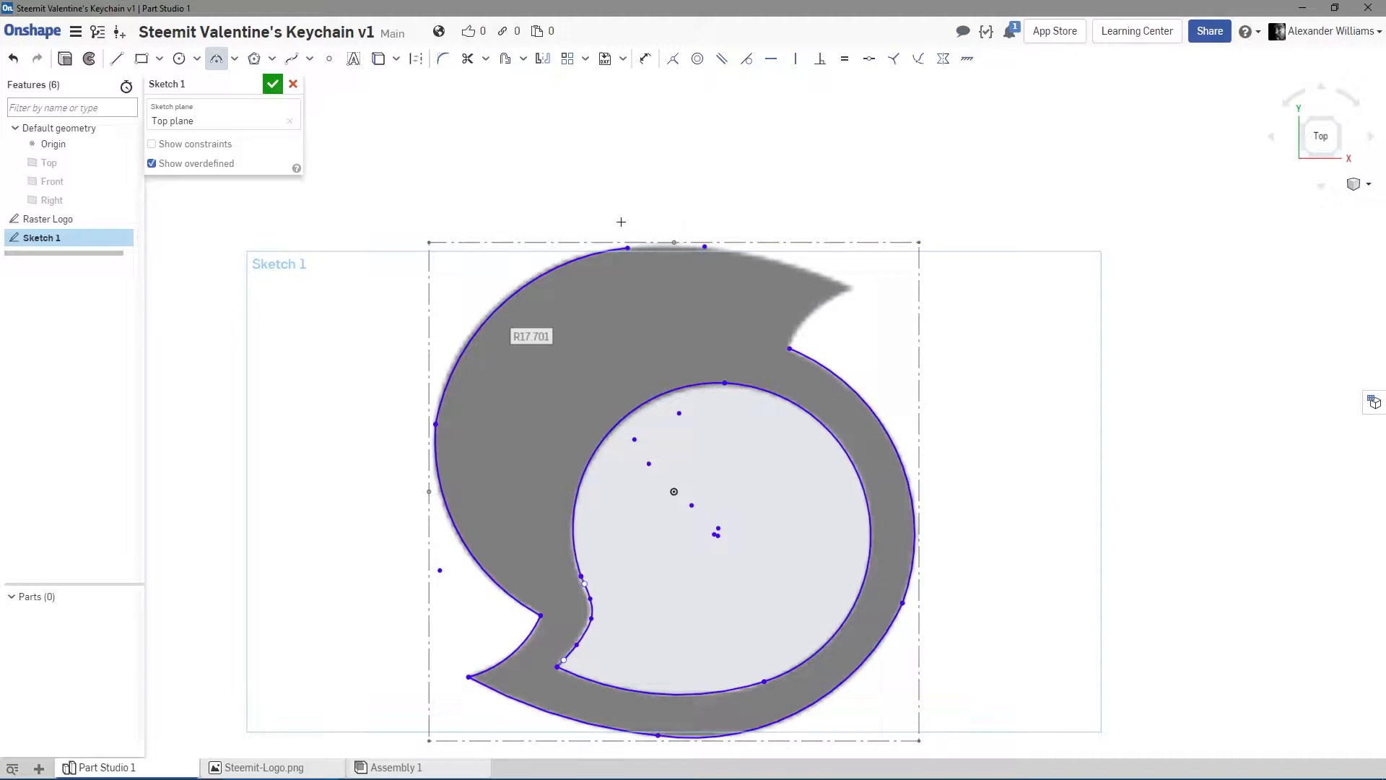
Close the outer outline with a top arc of about 37.2 mm radius to the upper-right tip and a notch arc of about 7.3 mm radius.
click(627, 248)
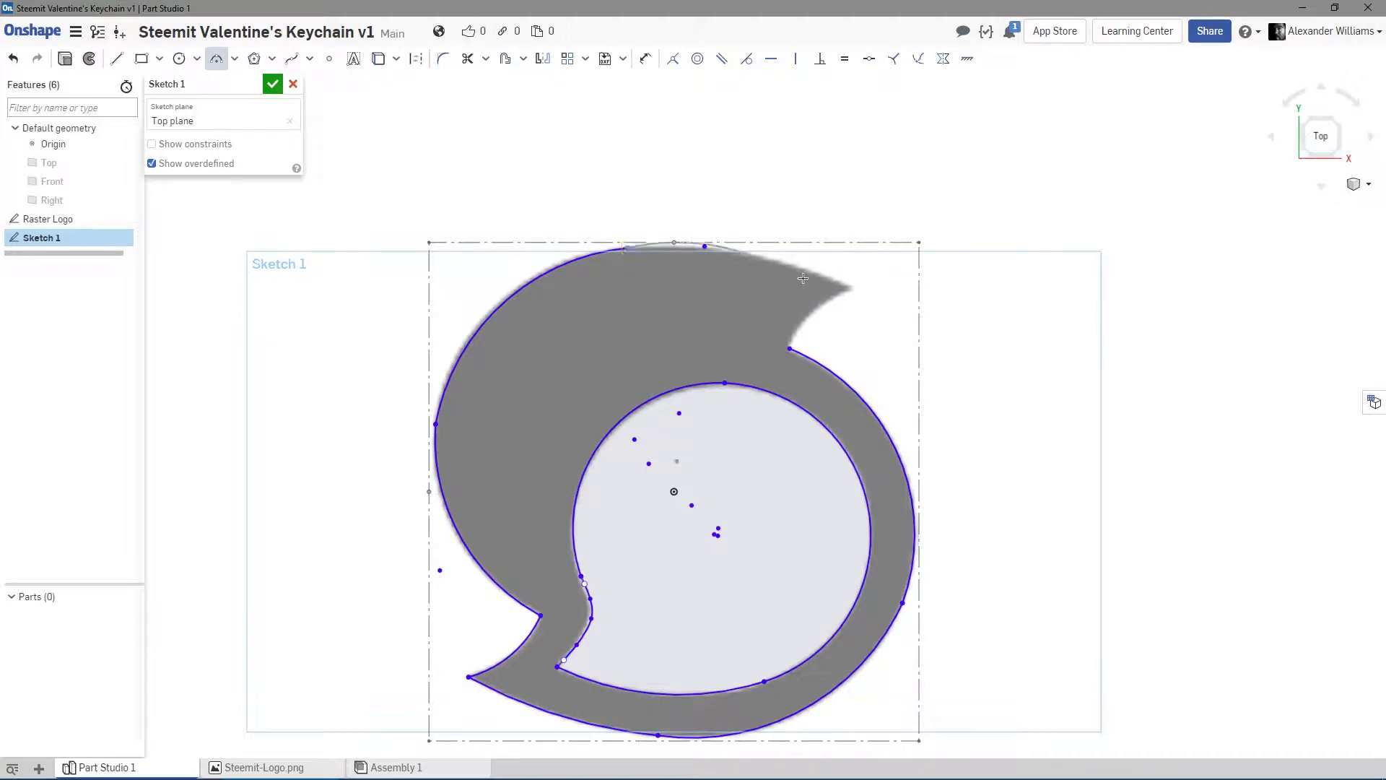
click(849, 288)
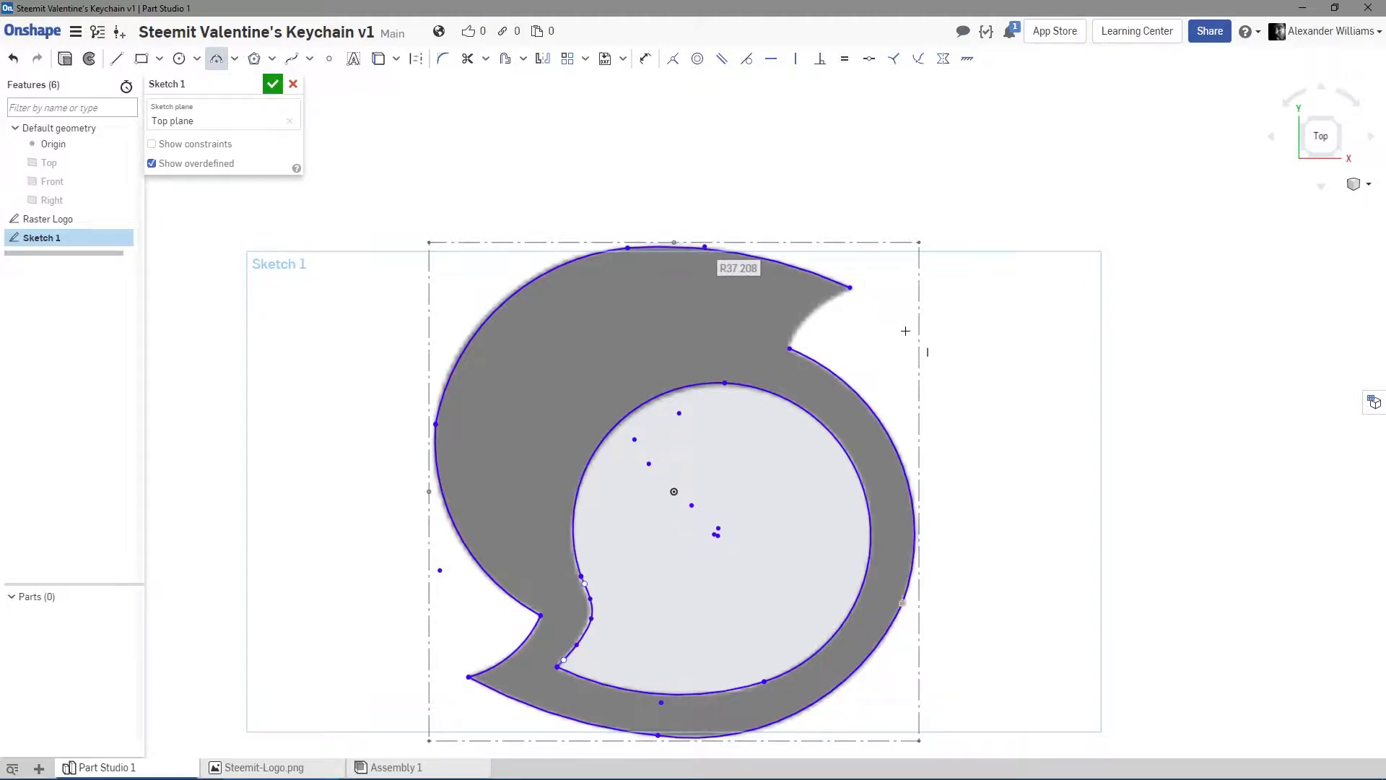
click(849, 288)
click(798, 327)
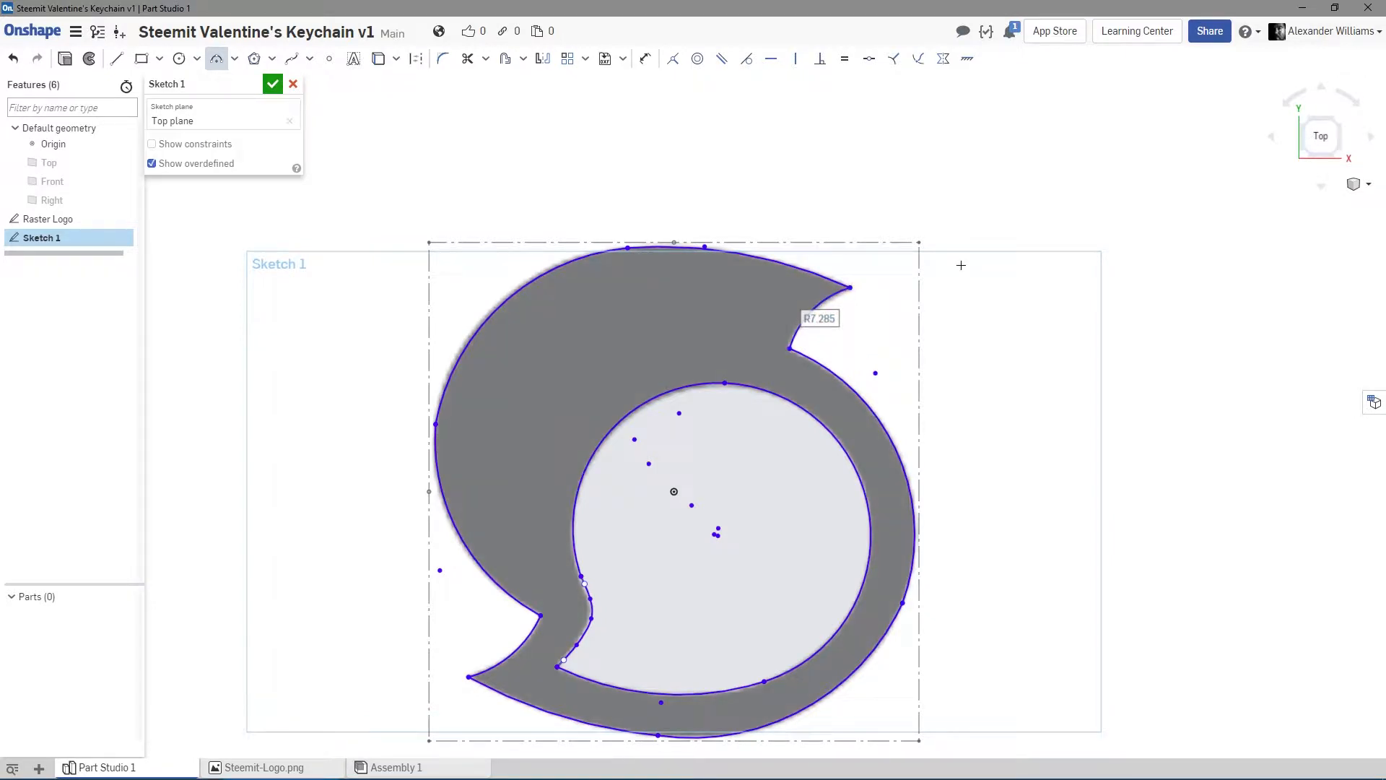
right_click(961, 264)
click(1008, 274)
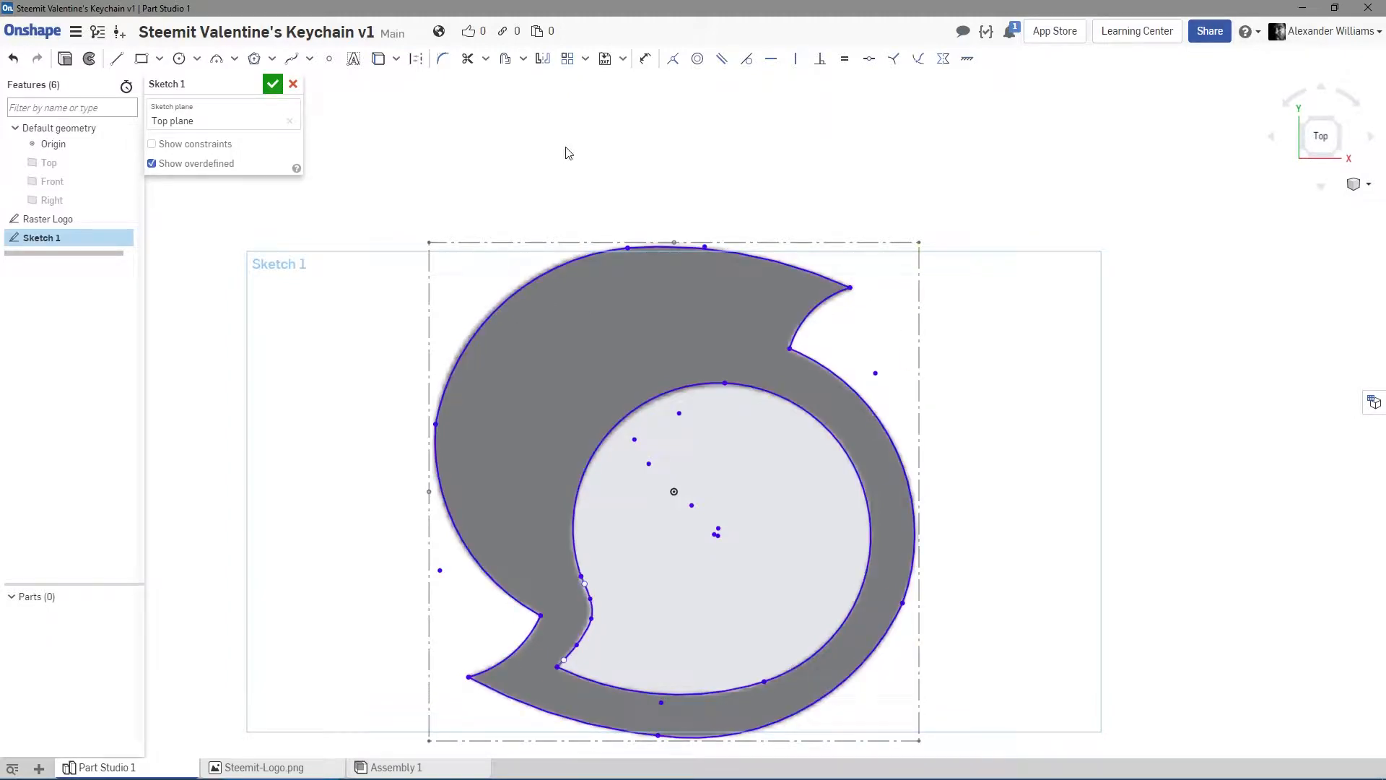
Make the upper-left outer arc tangent to the left outer arc.
click(746, 58)
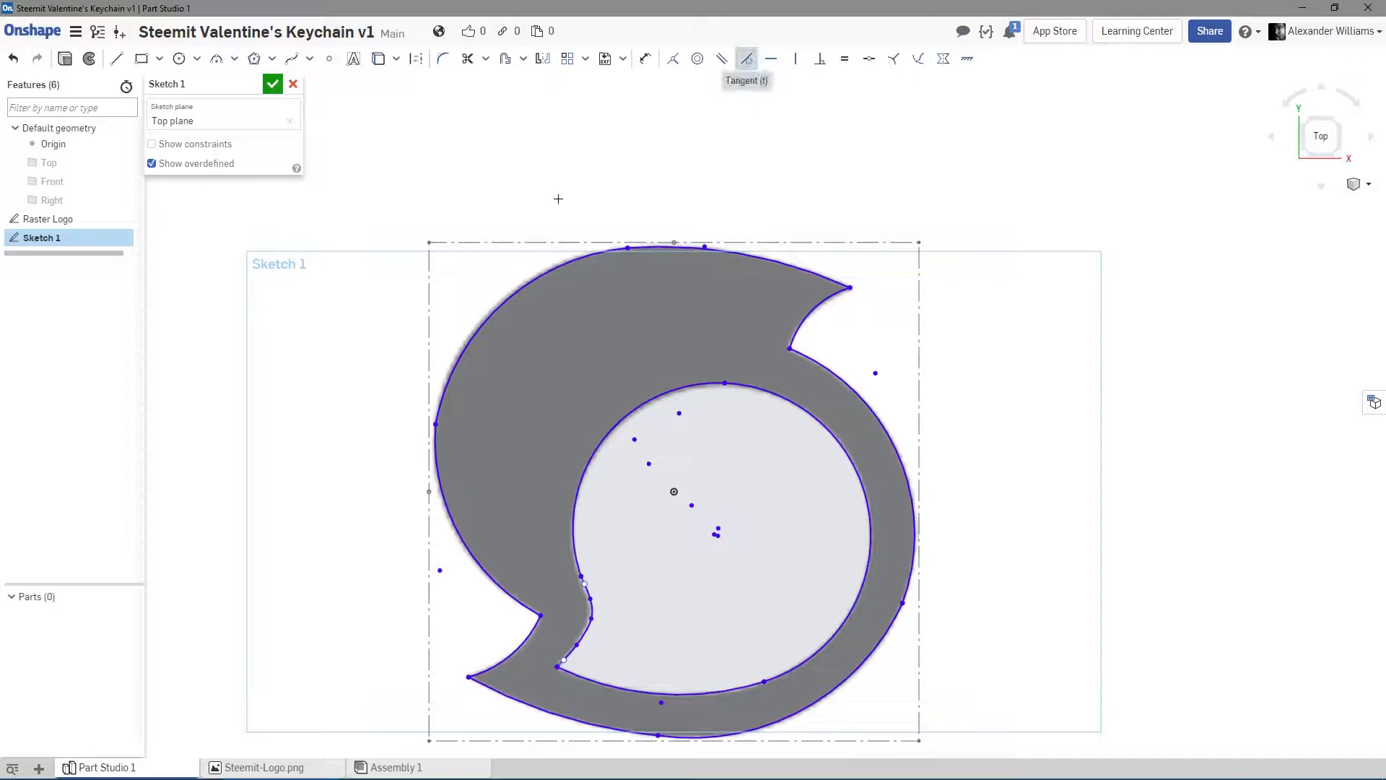
click(469, 343)
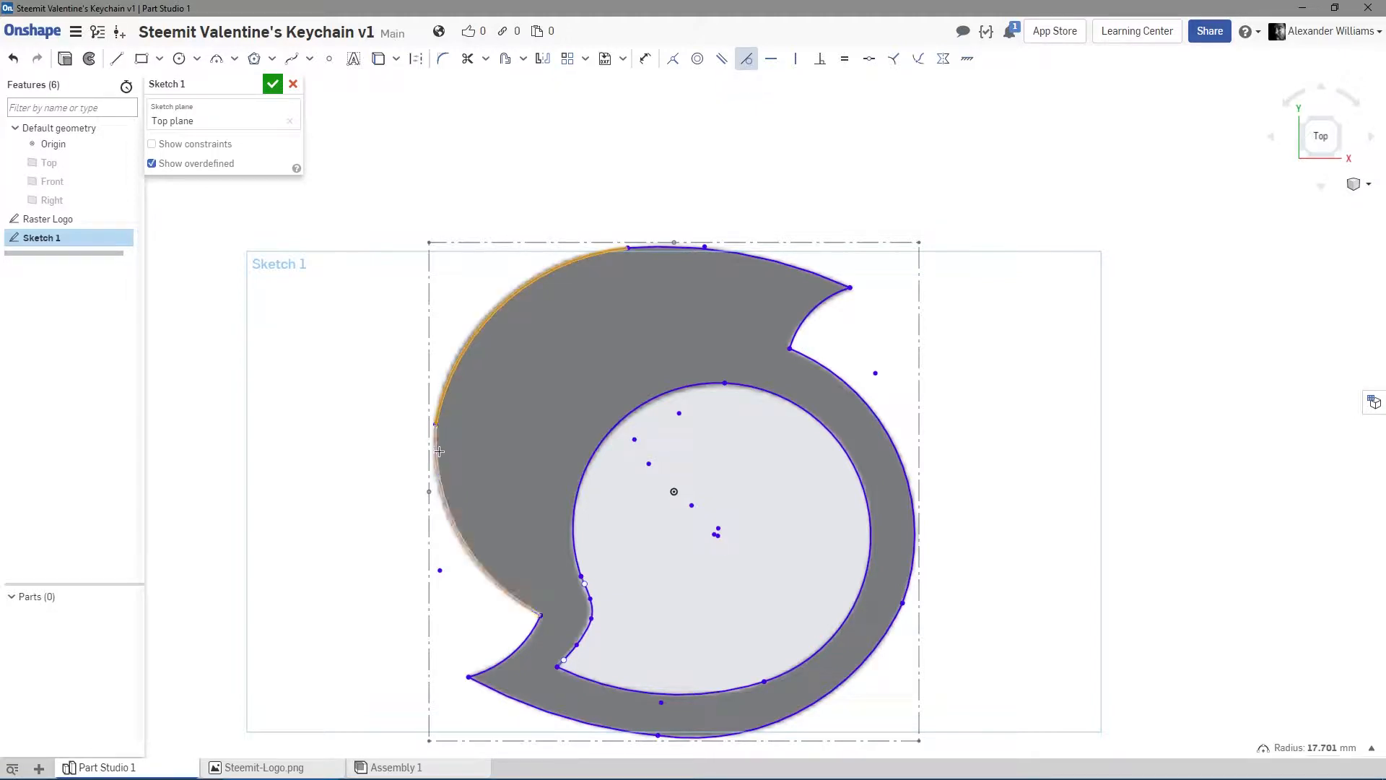
click(439, 451)
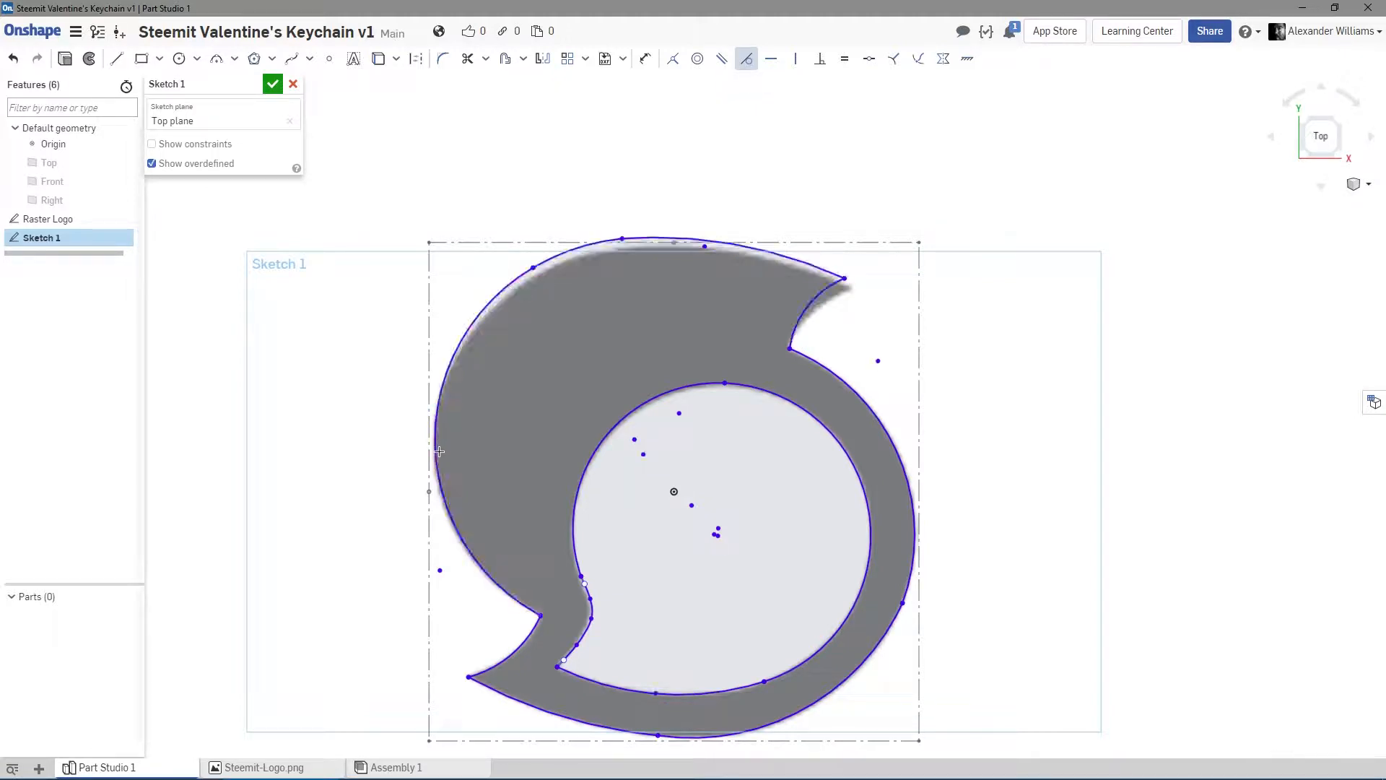
right_click(550, 137)
click(608, 145)
Reshape the outer outline to match the logo by repositioning the upper-left arc's endpoints, the upper-right tip and the left arc.
drag(622, 240, 623, 244)
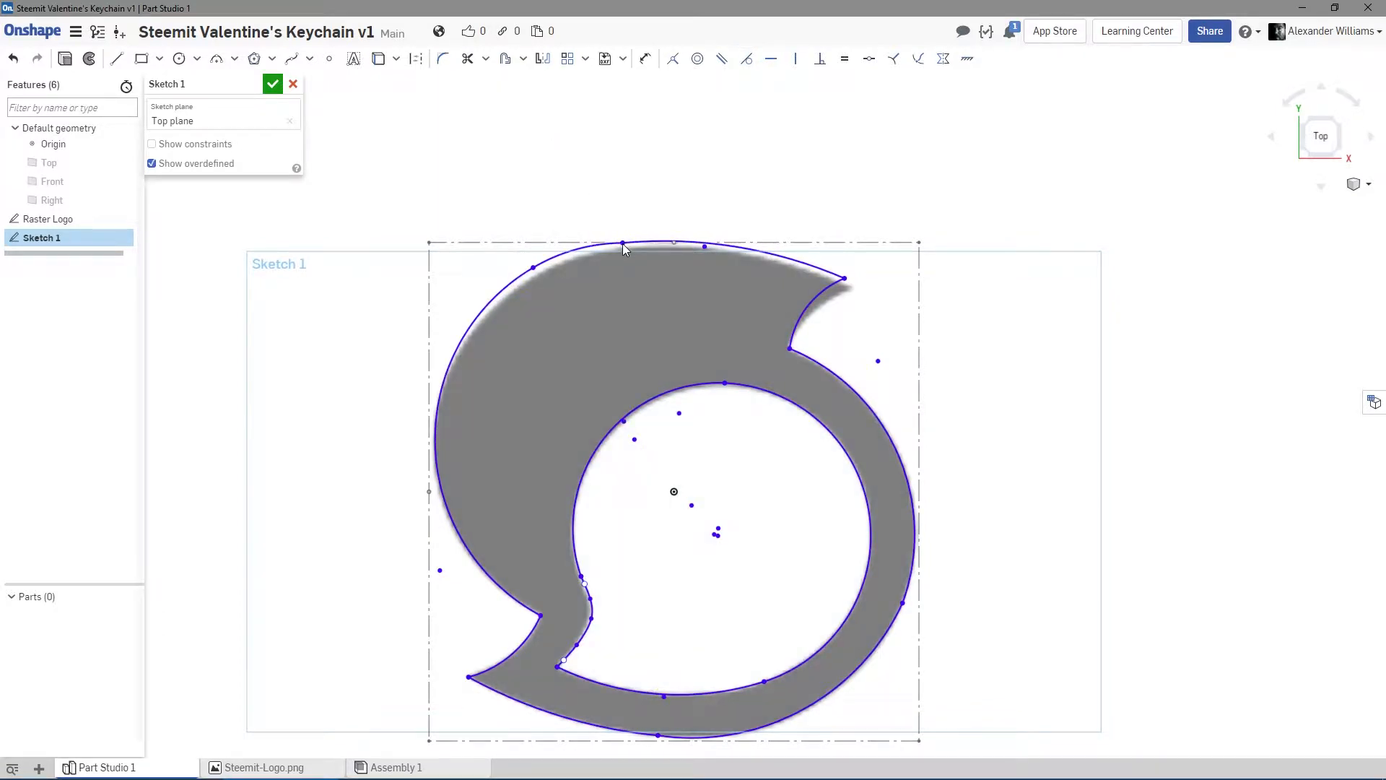
drag(534, 268, 536, 274)
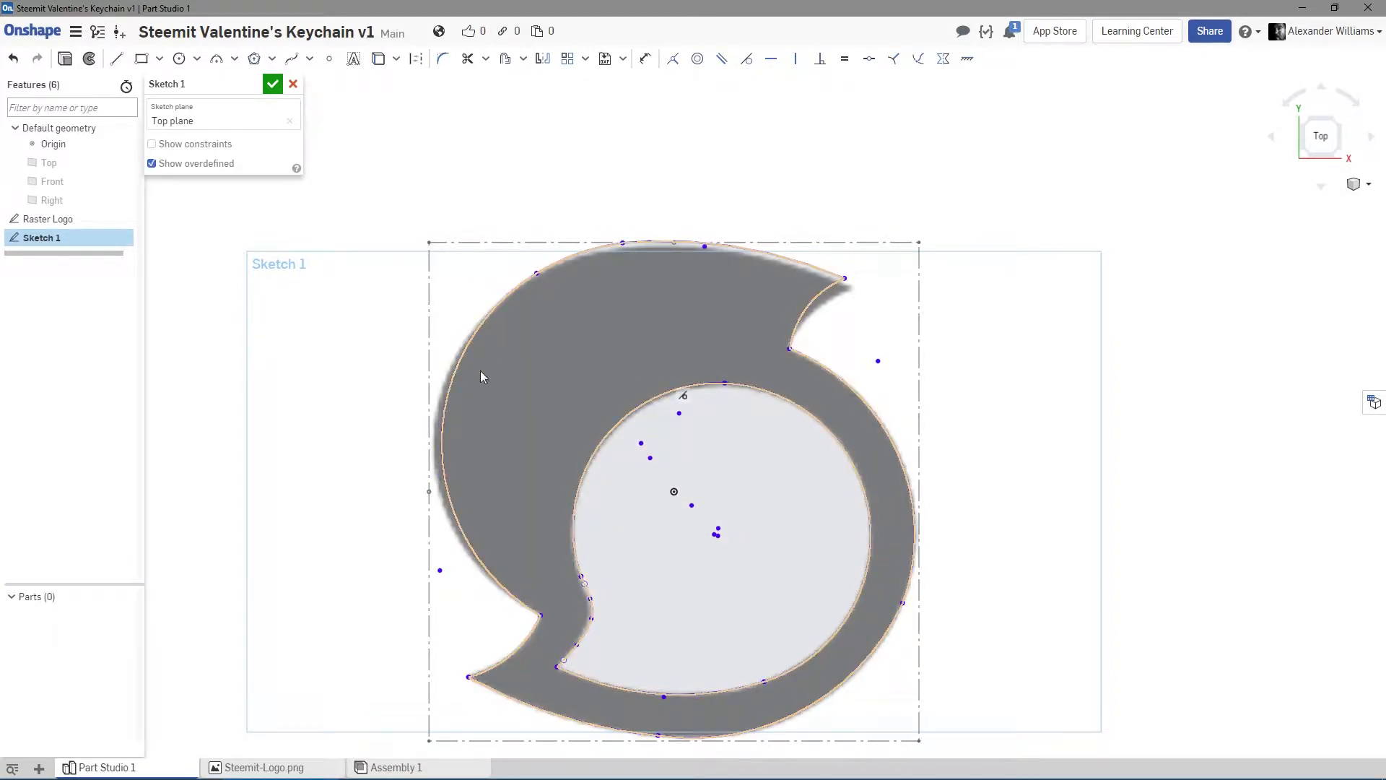
drag(624, 244, 618, 247)
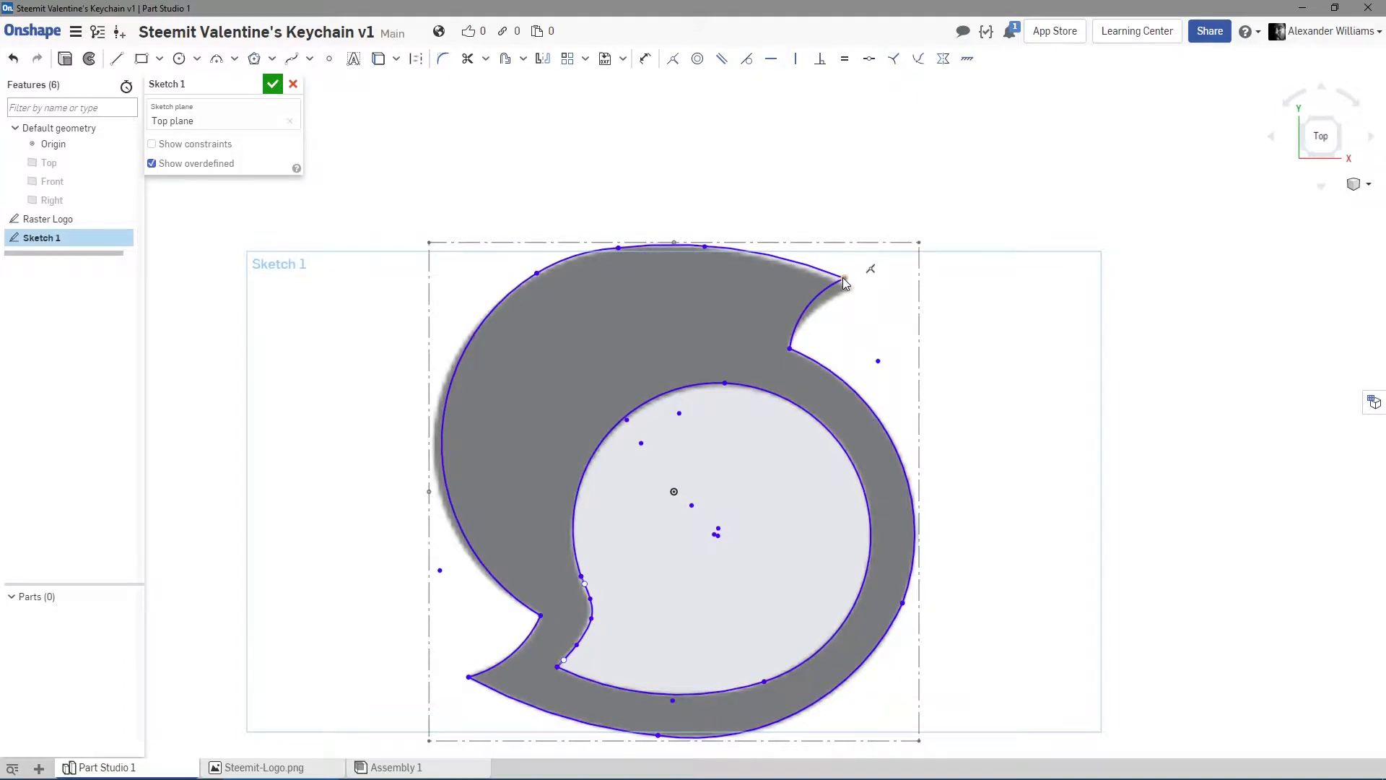
drag(843, 278, 849, 288)
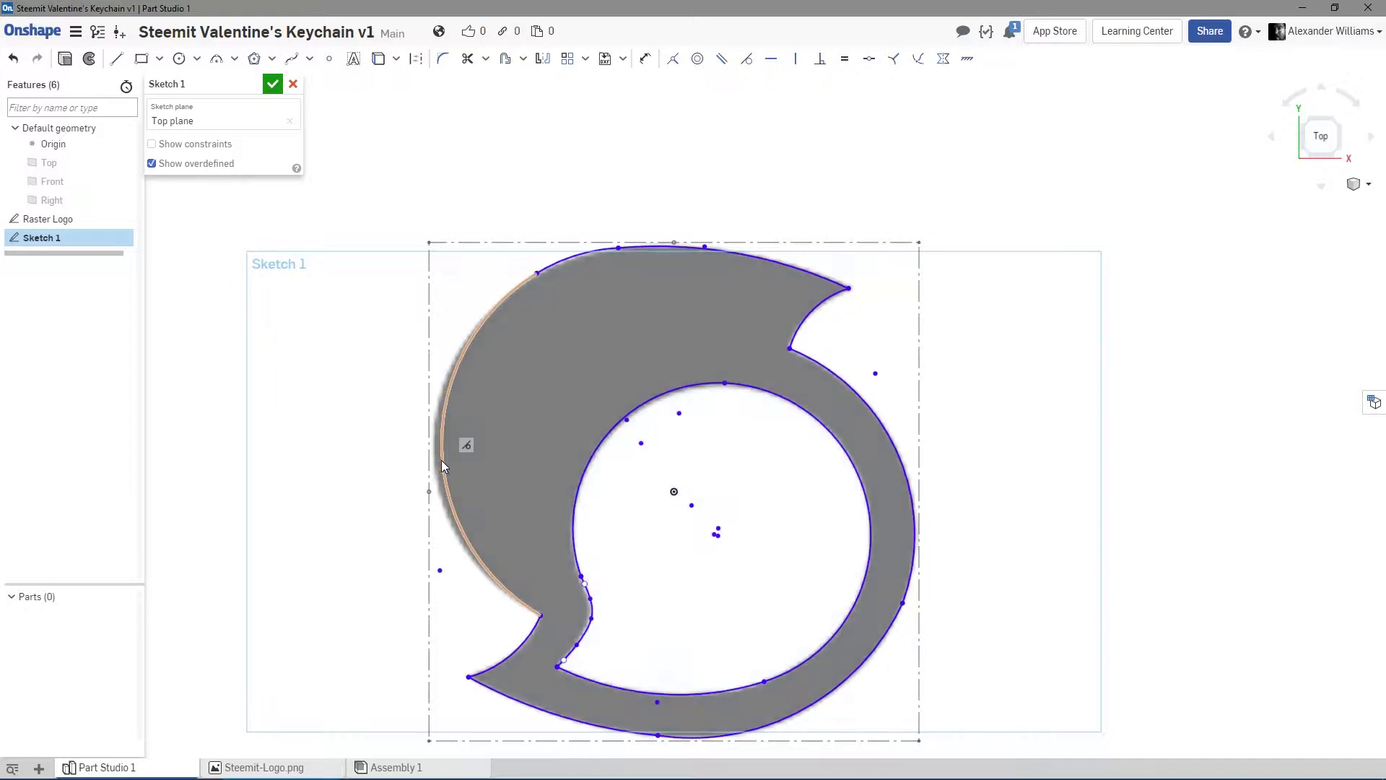
drag(442, 465, 444, 464)
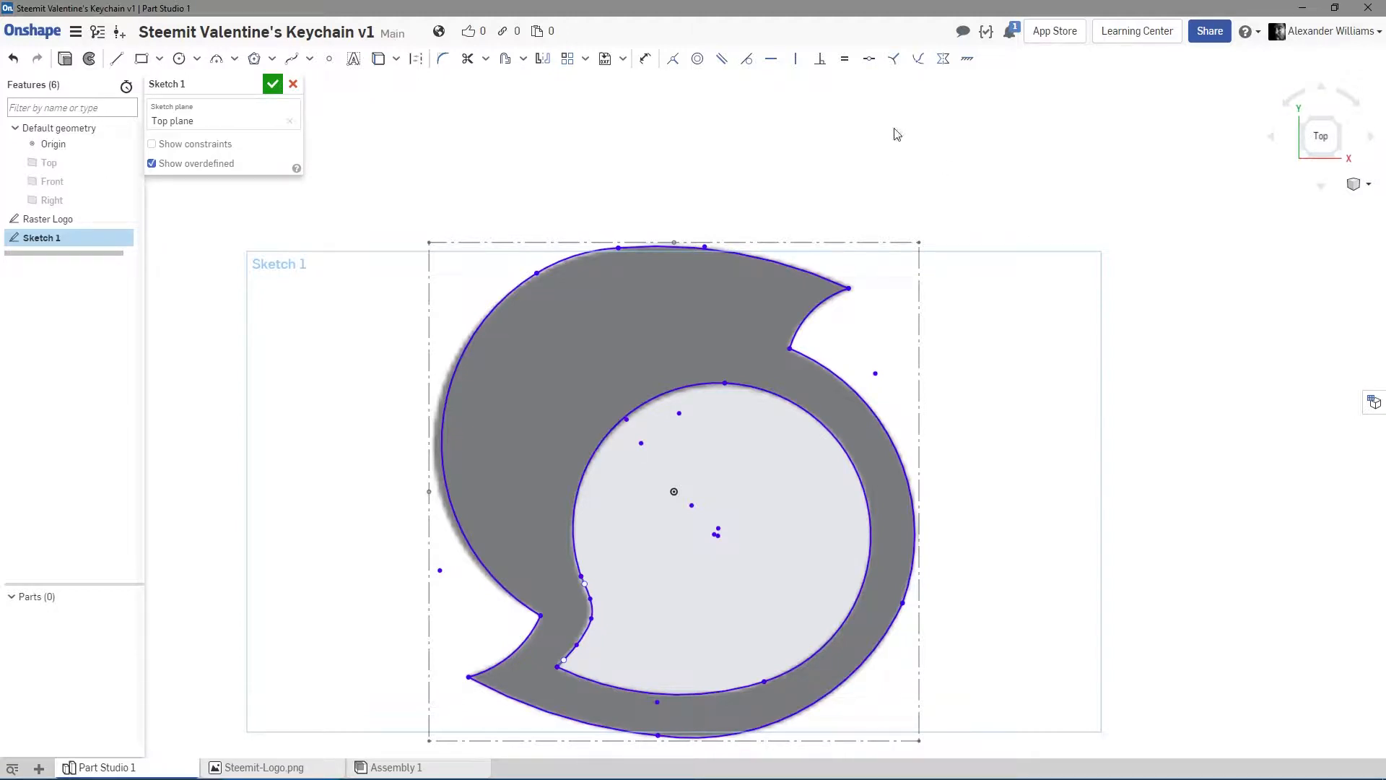
Offset the inner opening's upper-left and right arcs outward by 4 mm as construction curves, and trim the part beyond the upper-right notch.
mouse_move(1030, 392)
right_down()
mouse_move(1005, 331)
mouse_move(1042, 387)
mouse_move(1011, 334)
mouse_move(954, 377)
mouse_move(968, 340)
mouse_move(1036, 340)
mouse_move(971, 361)
mouse_move(1017, 312)
right_up()
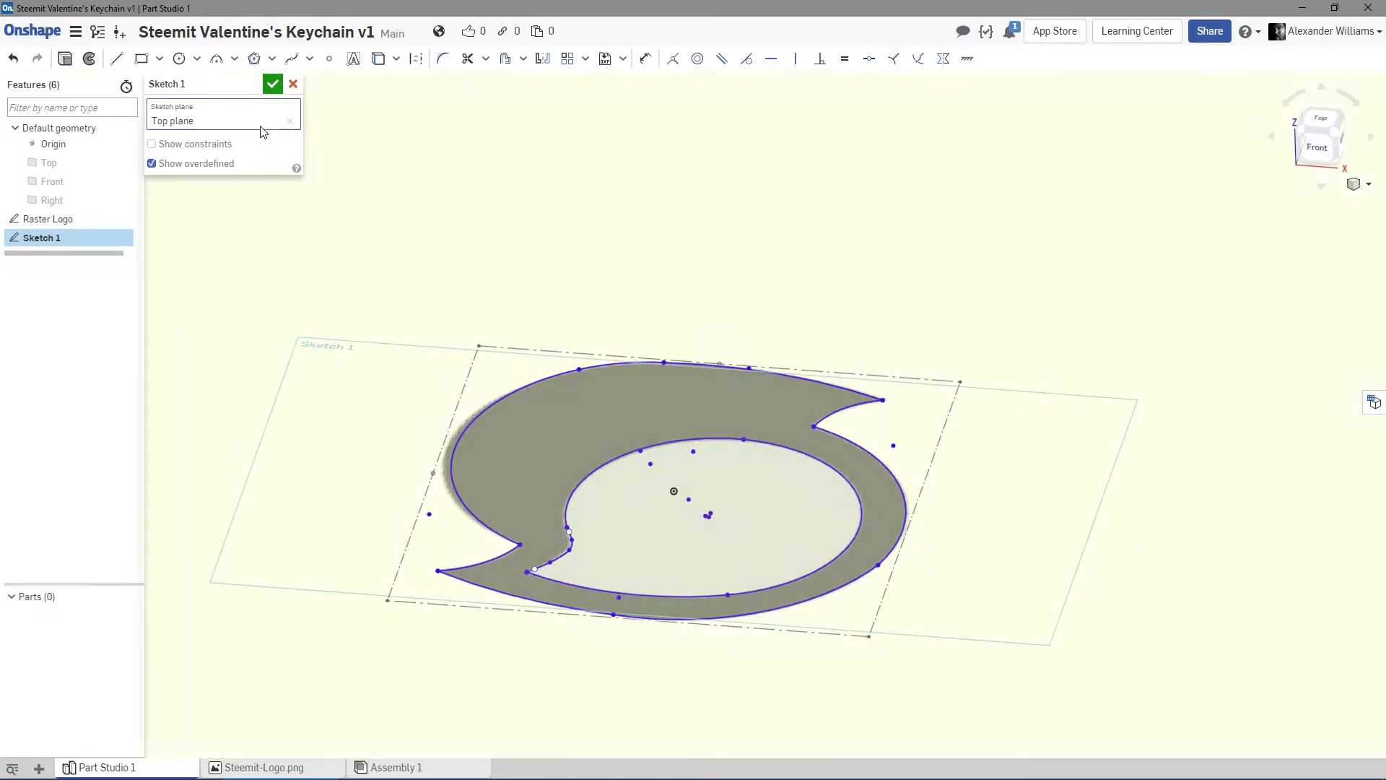
key(n)
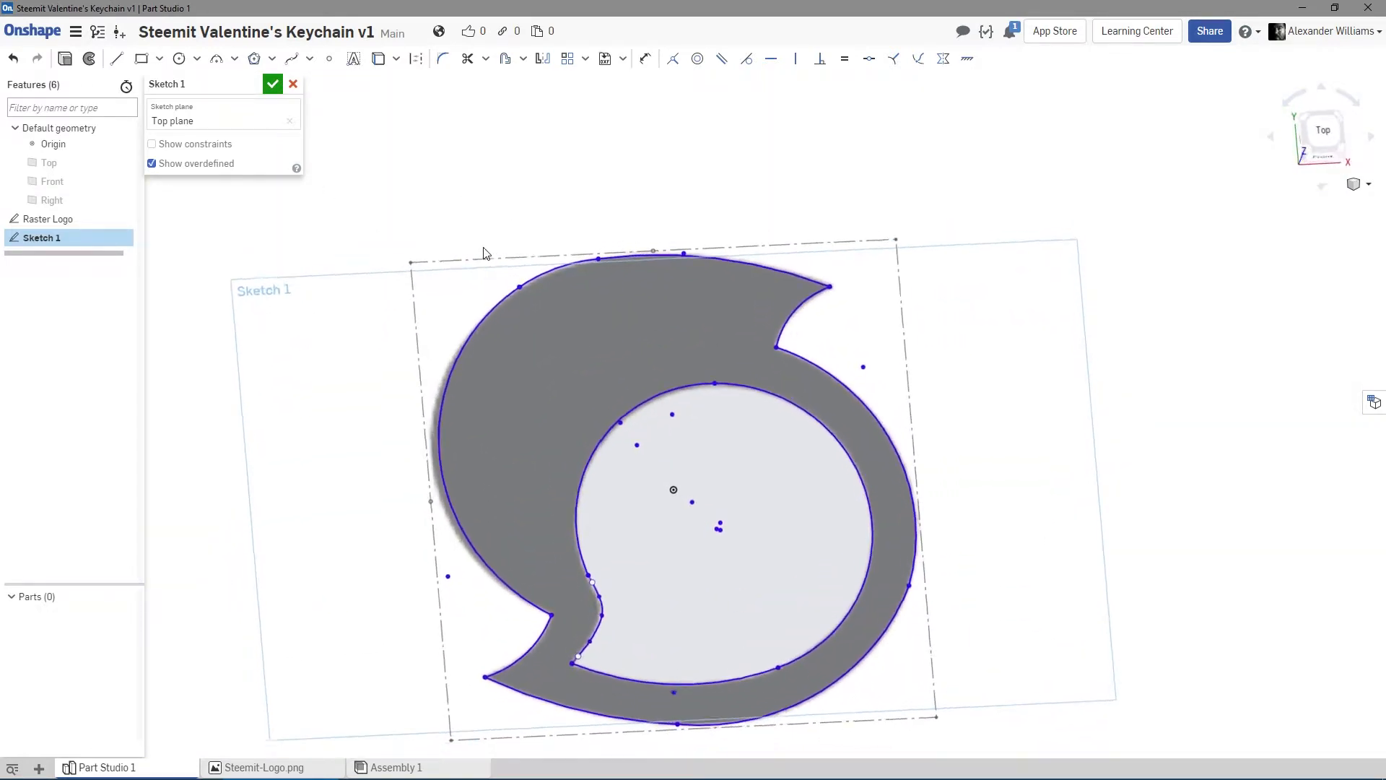
right_drag(474, 268, 466, 243)
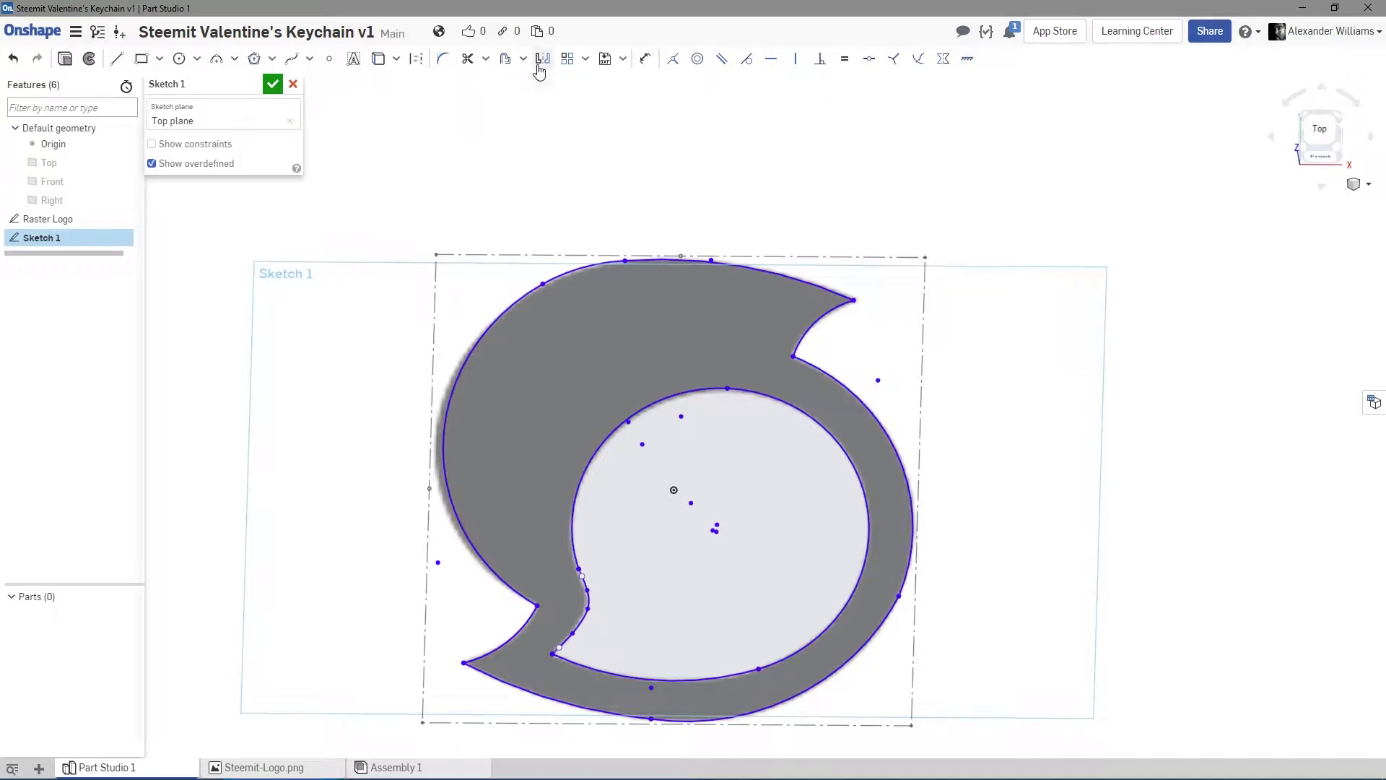
click(507, 63)
click(415, 58)
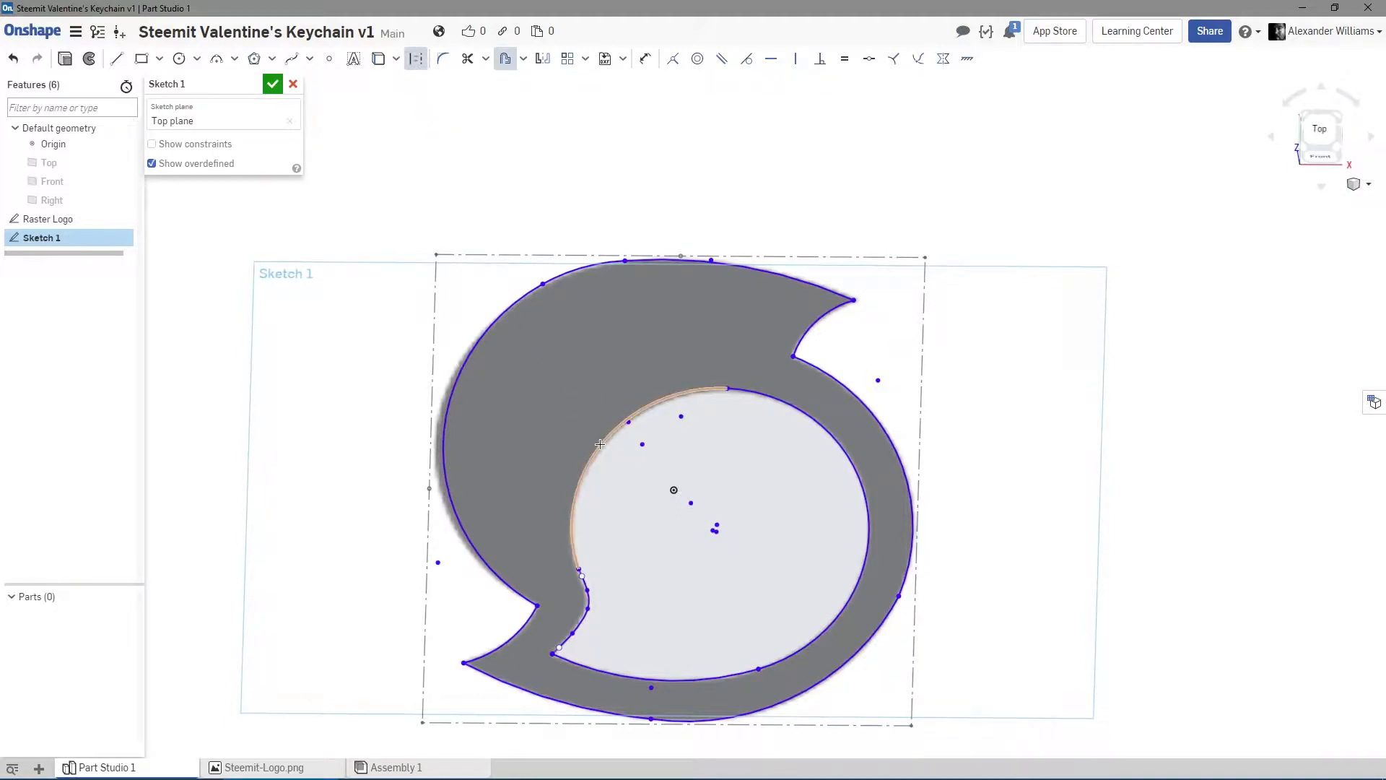
click(601, 443)
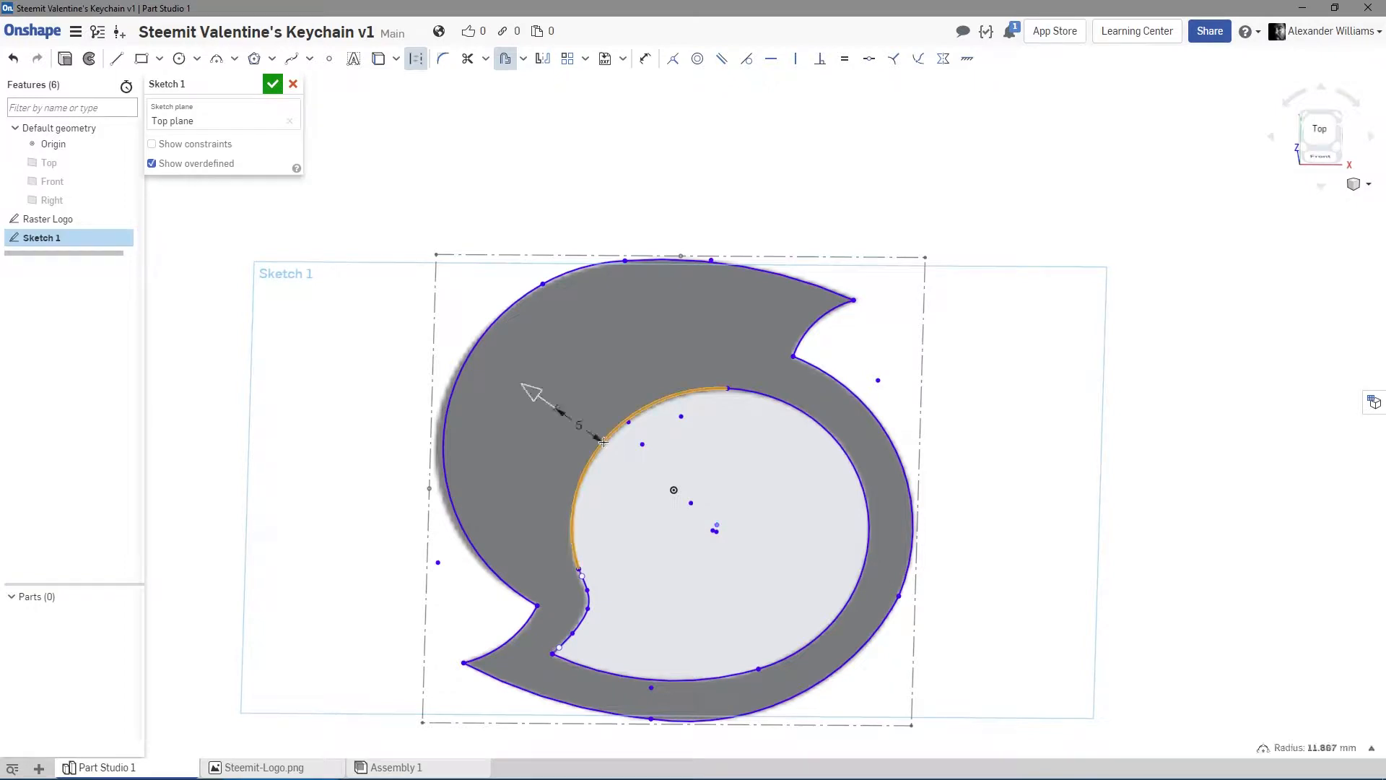
click(759, 397)
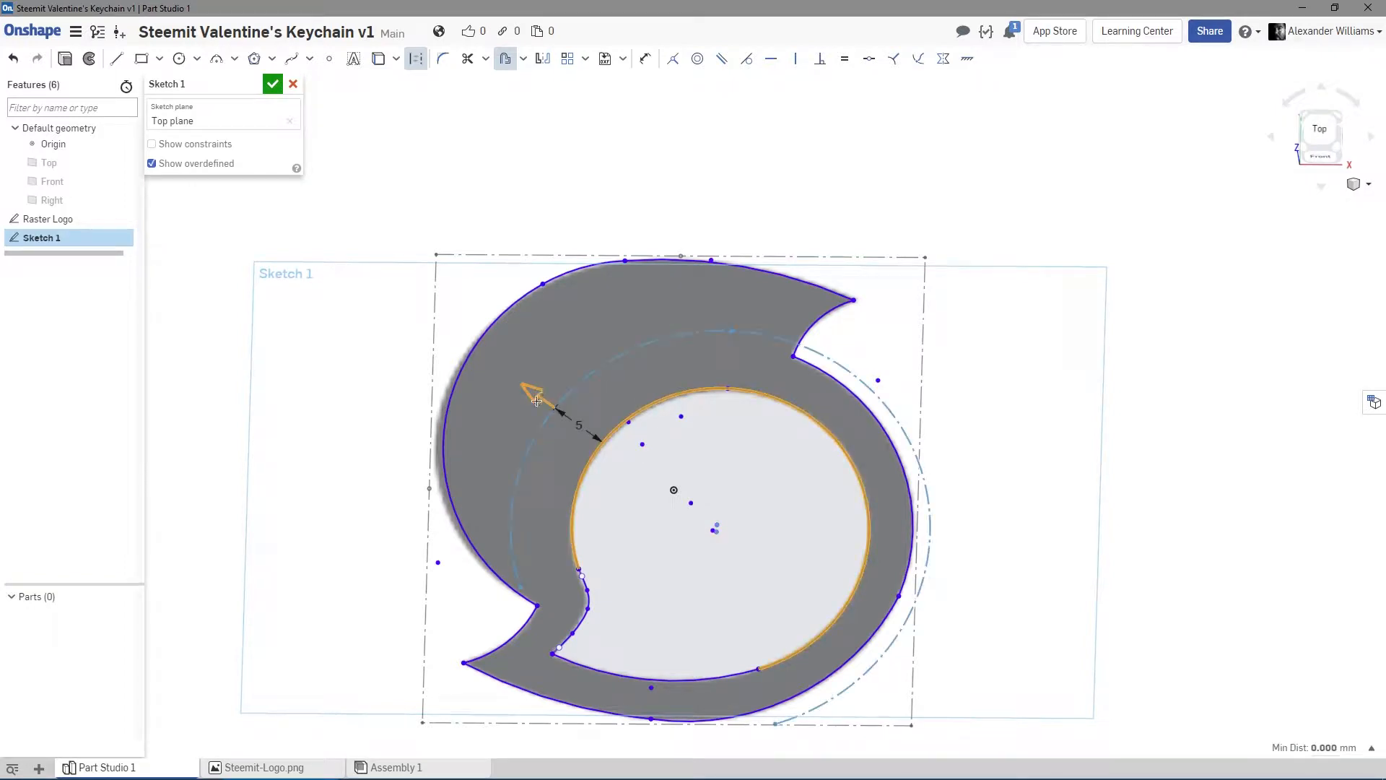
drag(536, 401, 535, 410)
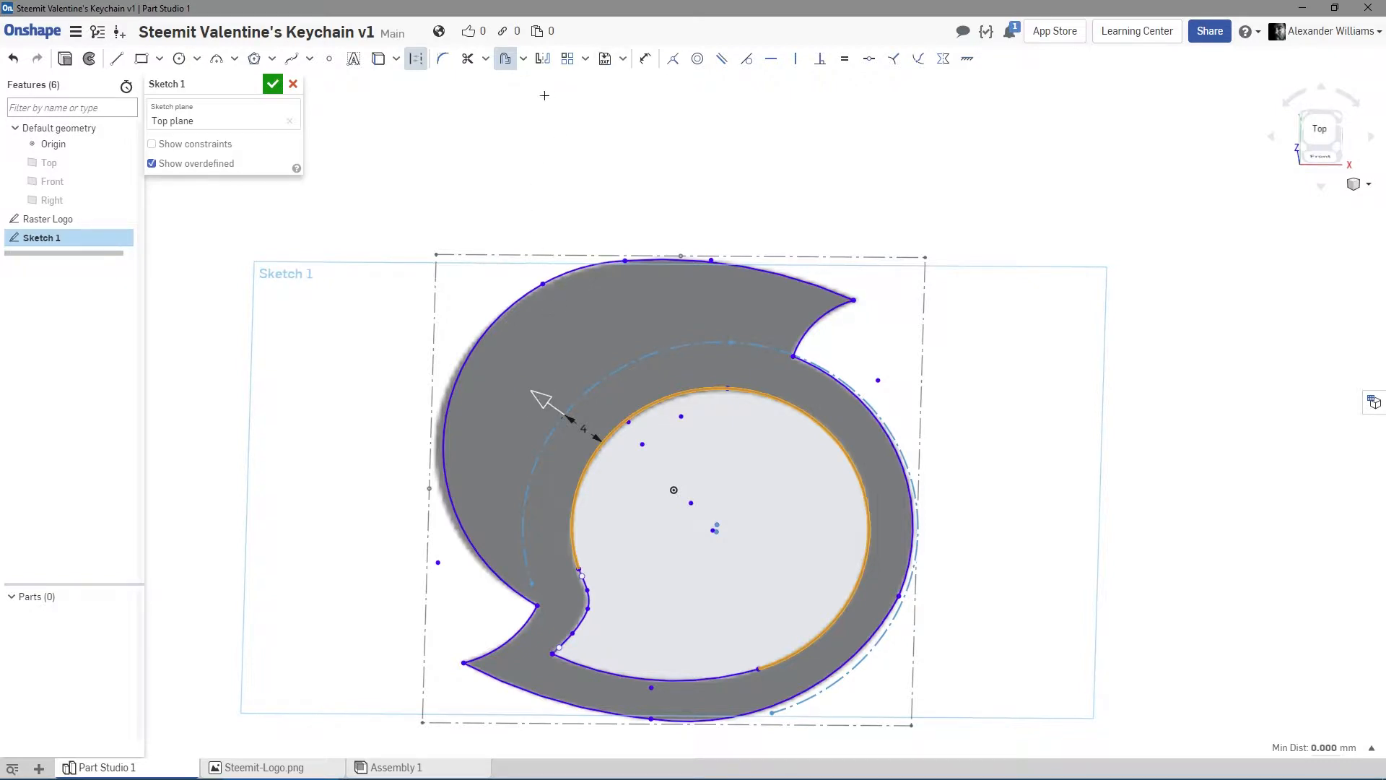
click(532, 392)
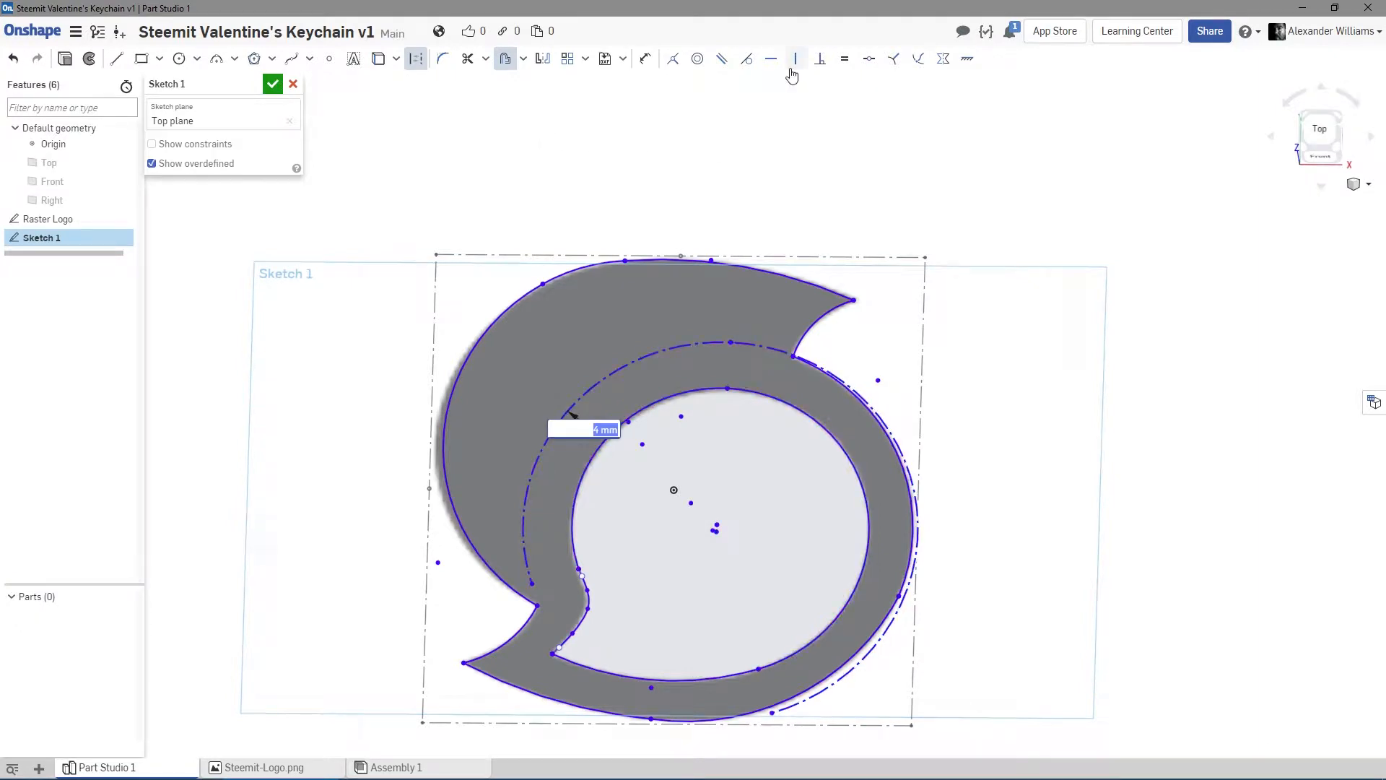
click(468, 59)
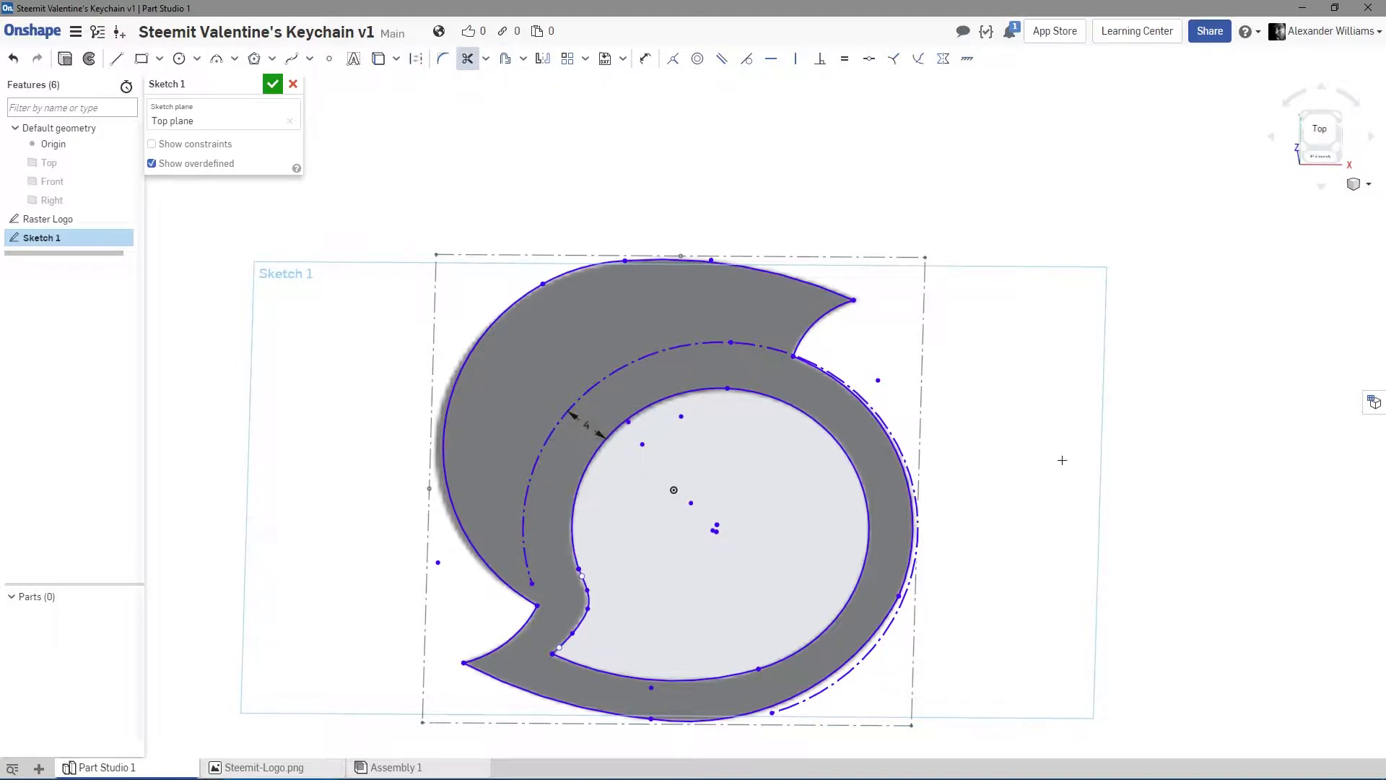
click(914, 493)
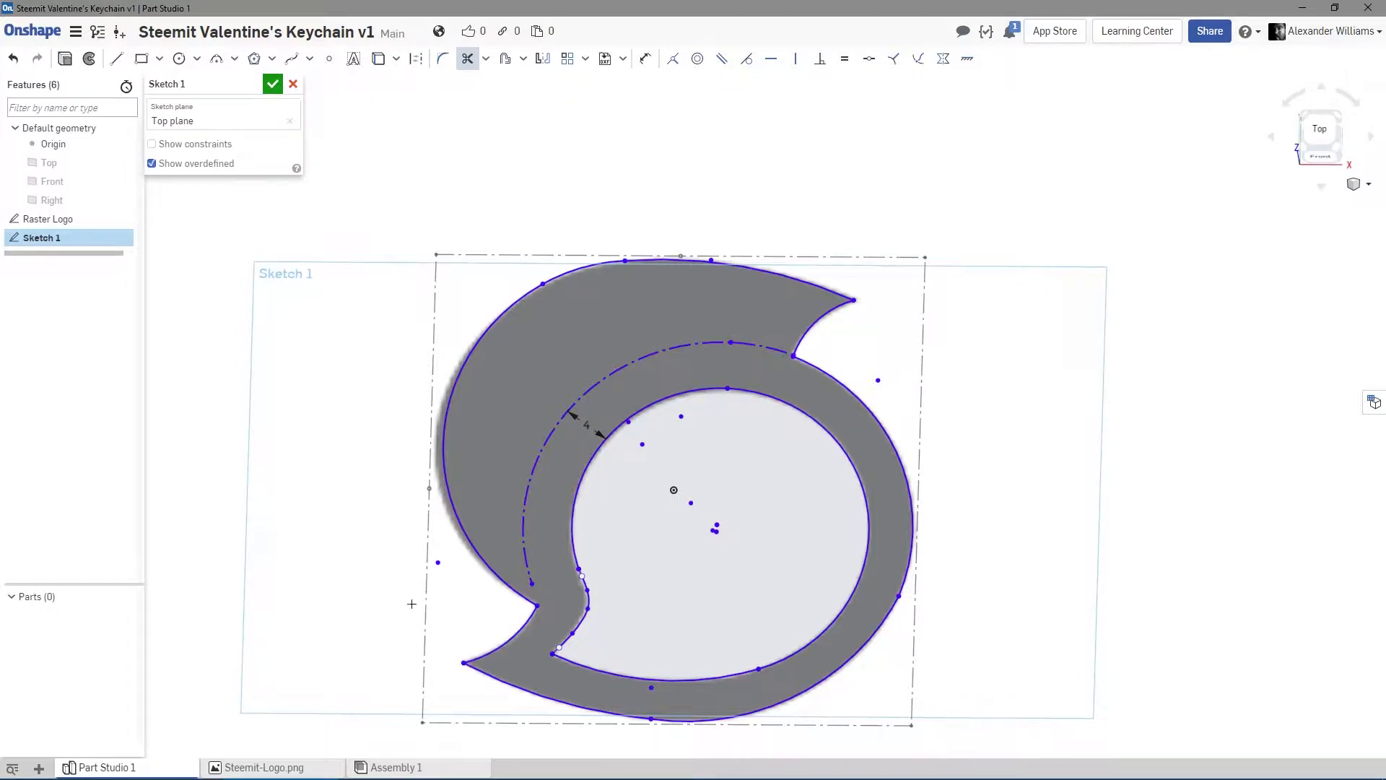
Try to extend the lower end of the construction arc to the lower notch's inner corner.
scroll(426, 610, up, 3)
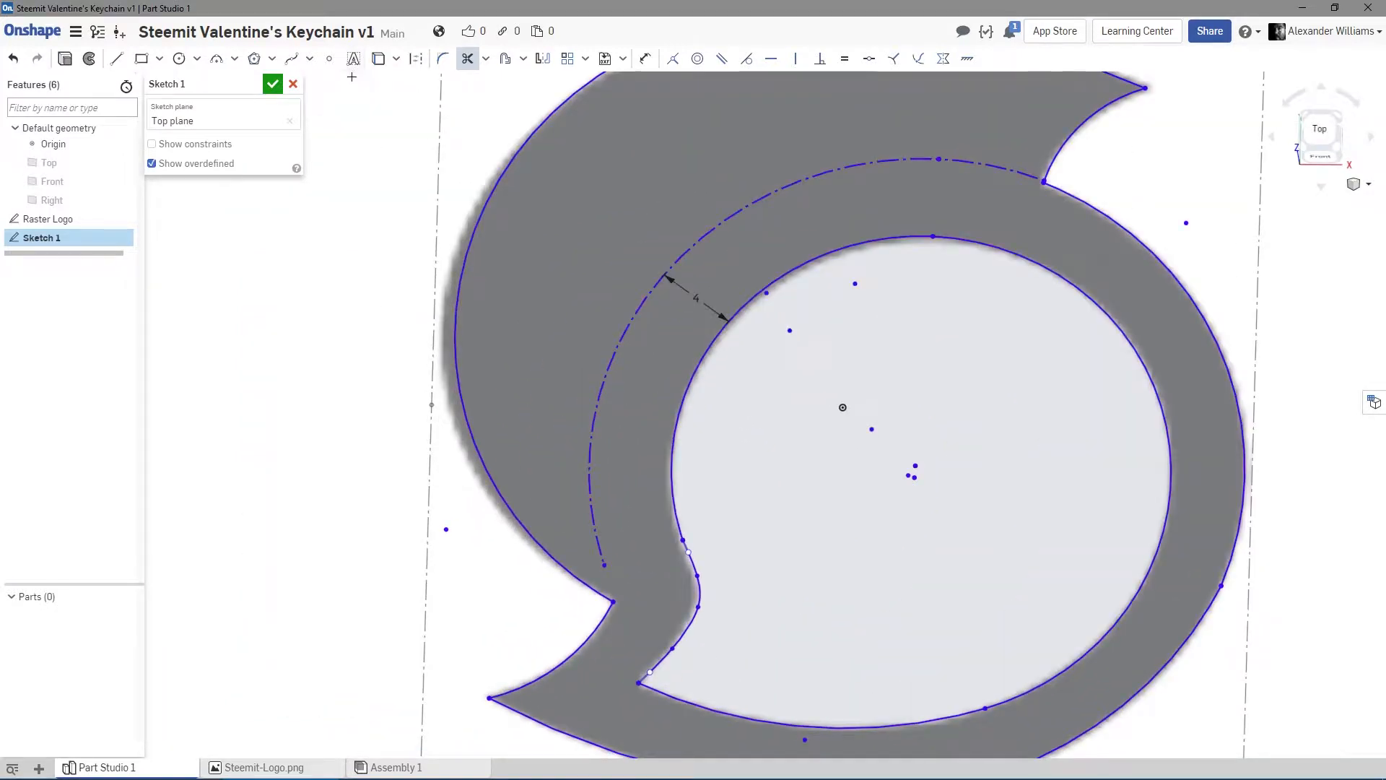
click(486, 59)
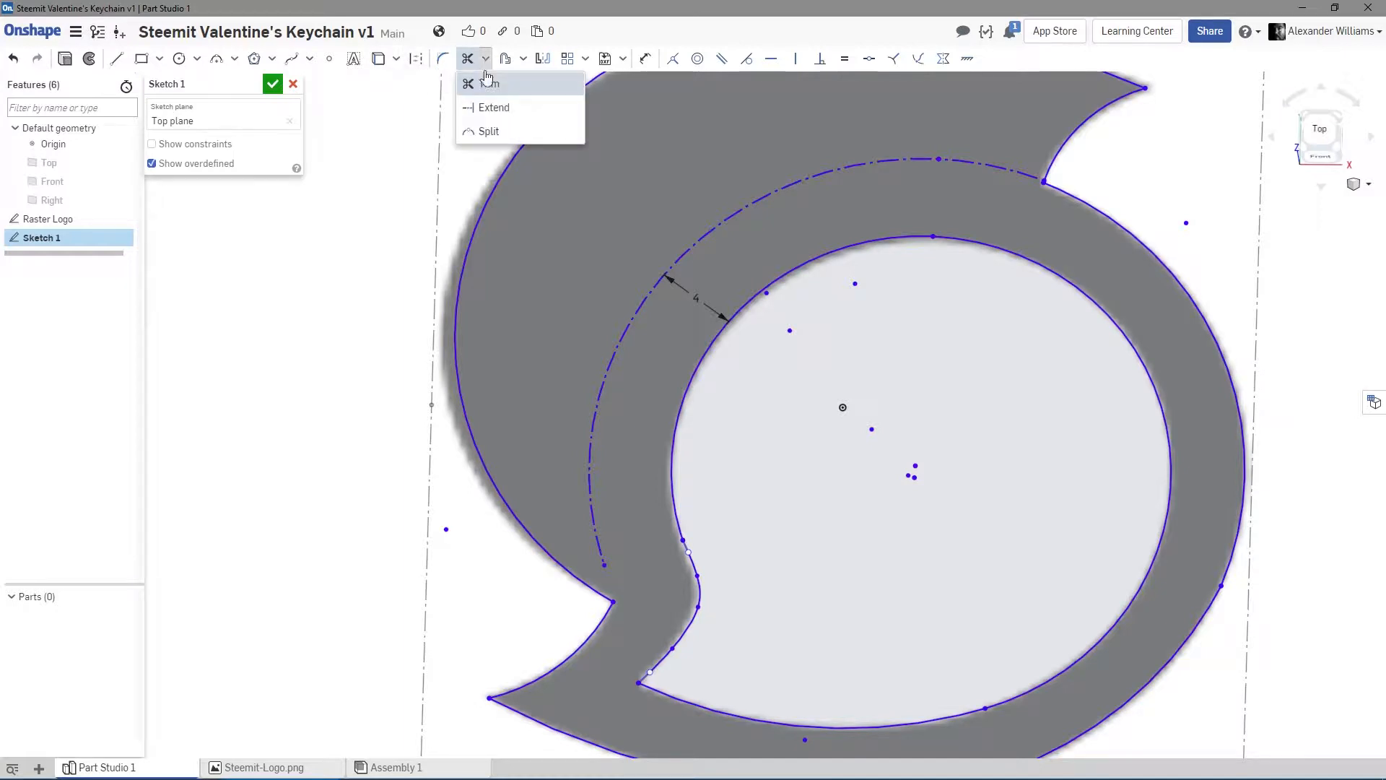
click(482, 106)
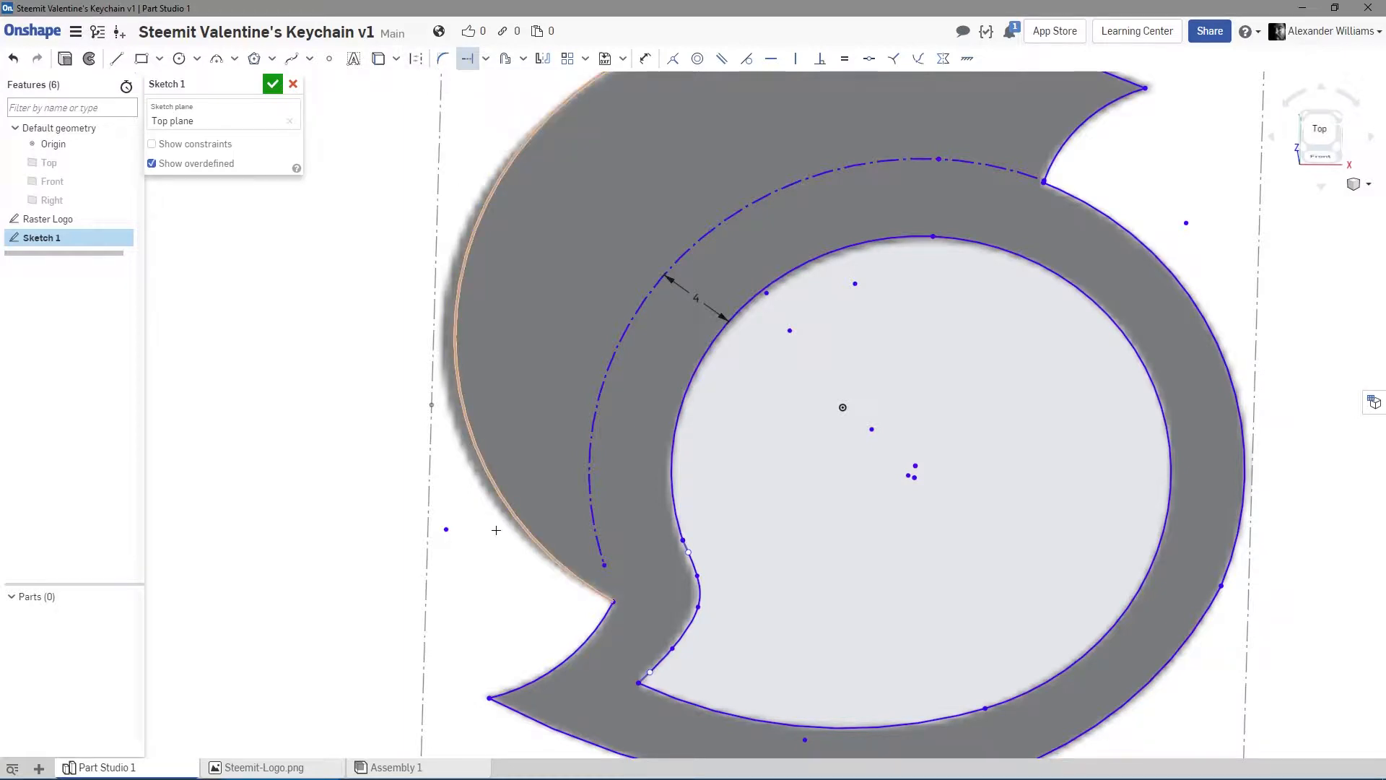
click(600, 552)
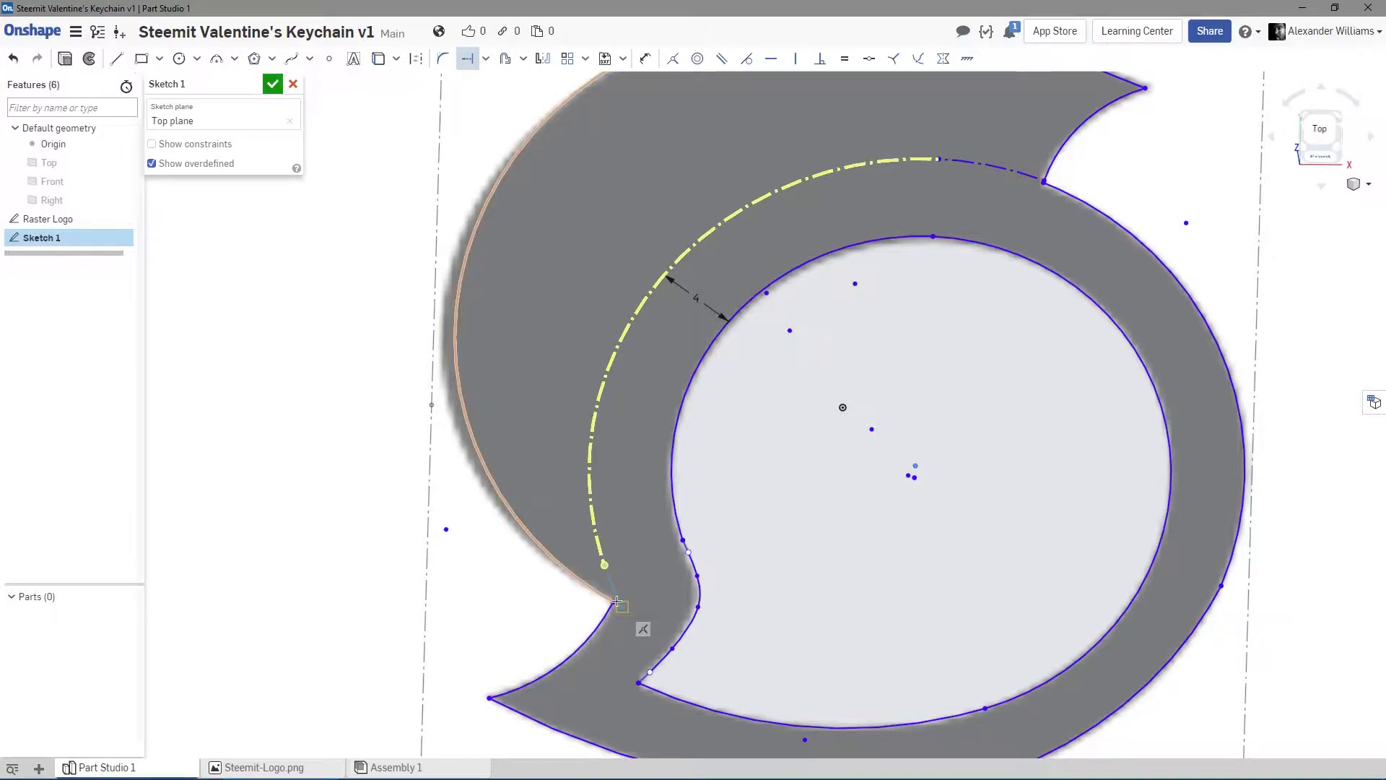
click(617, 600)
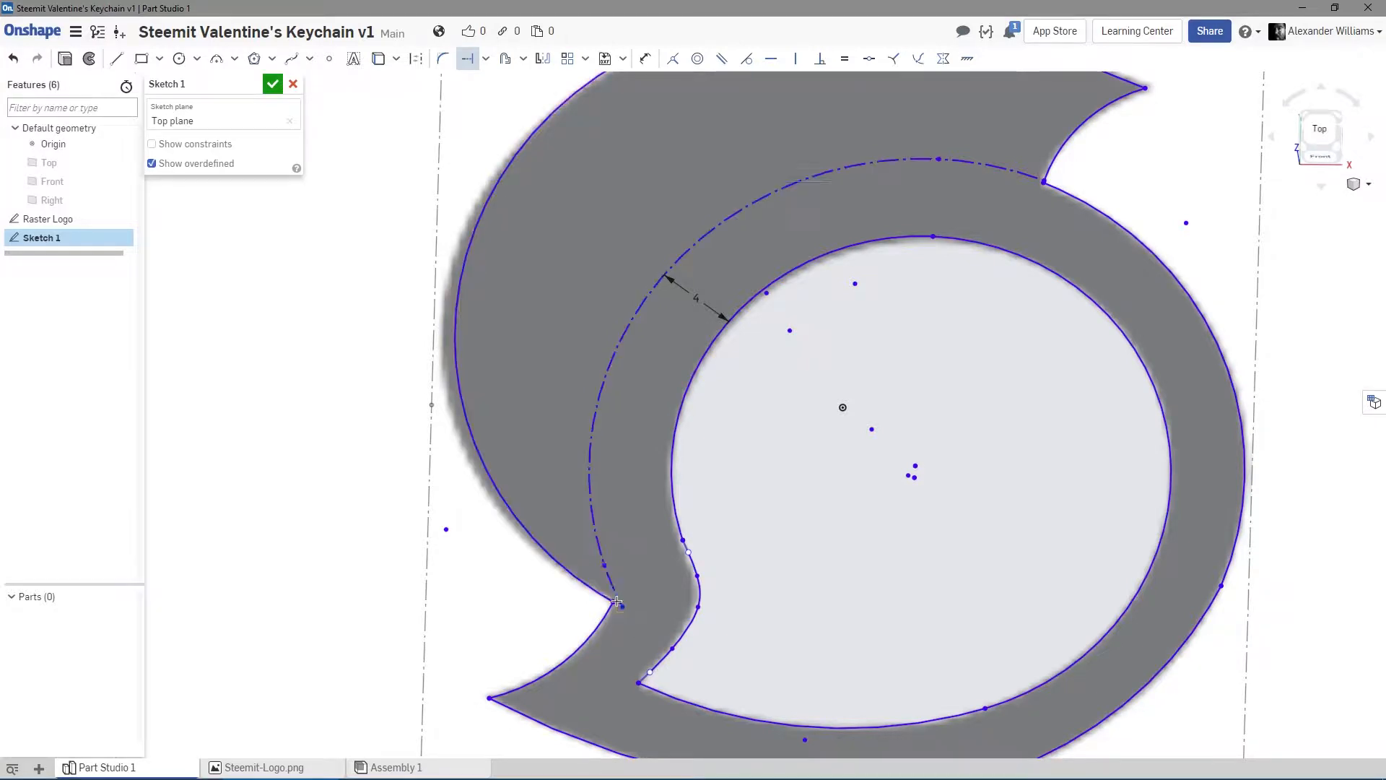
right_click(330, 356)
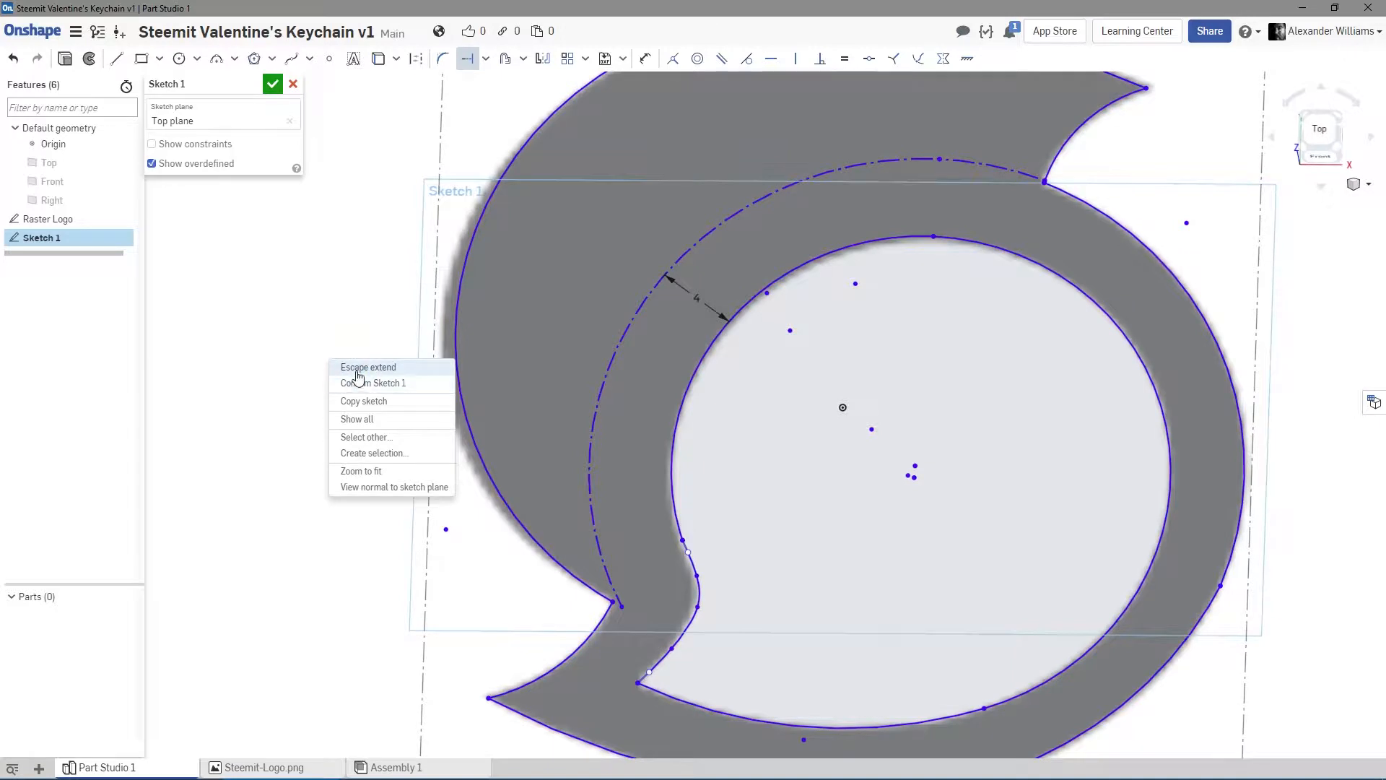
click(359, 367)
Undo the extension of the construction arc while keeping its trimmed end at the upper-right notch.
scroll(356, 294, down, 3)
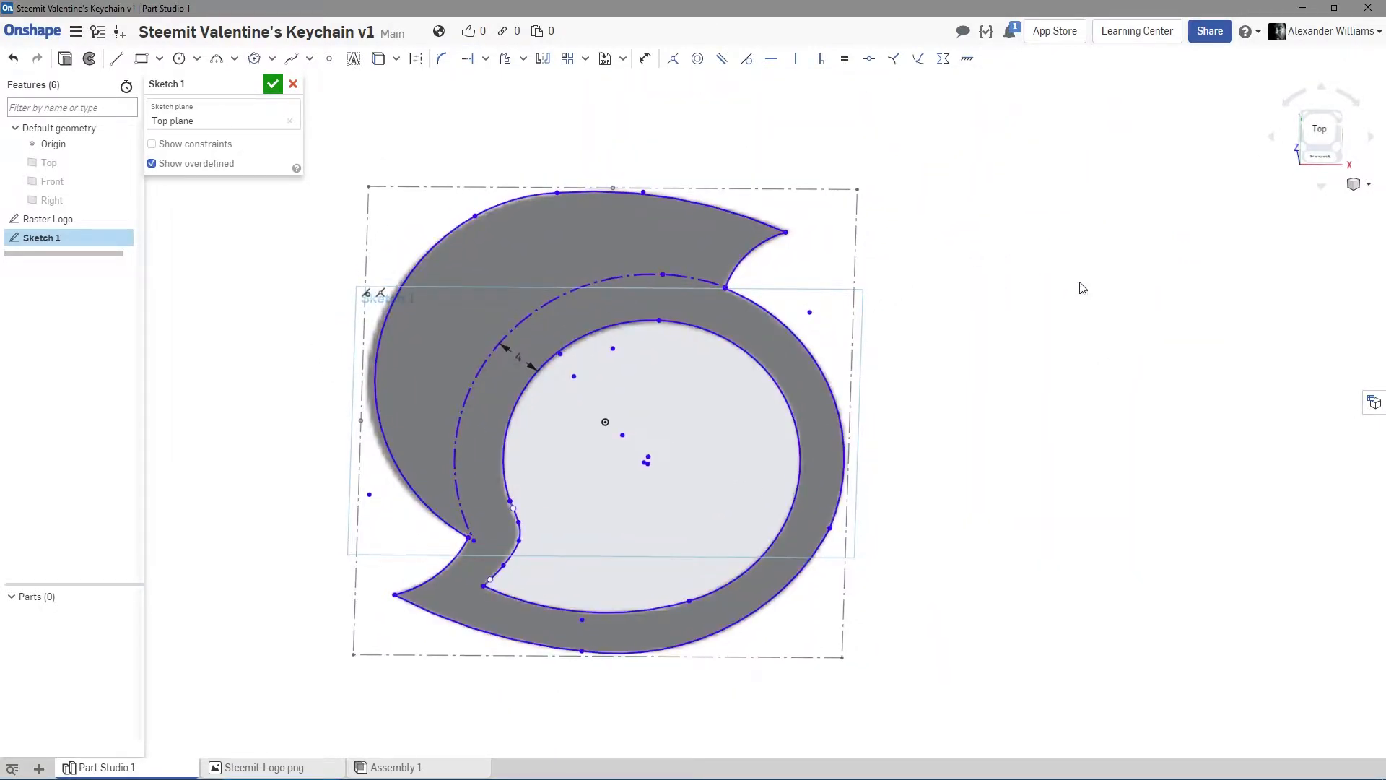
click(616, 280)
key(m)
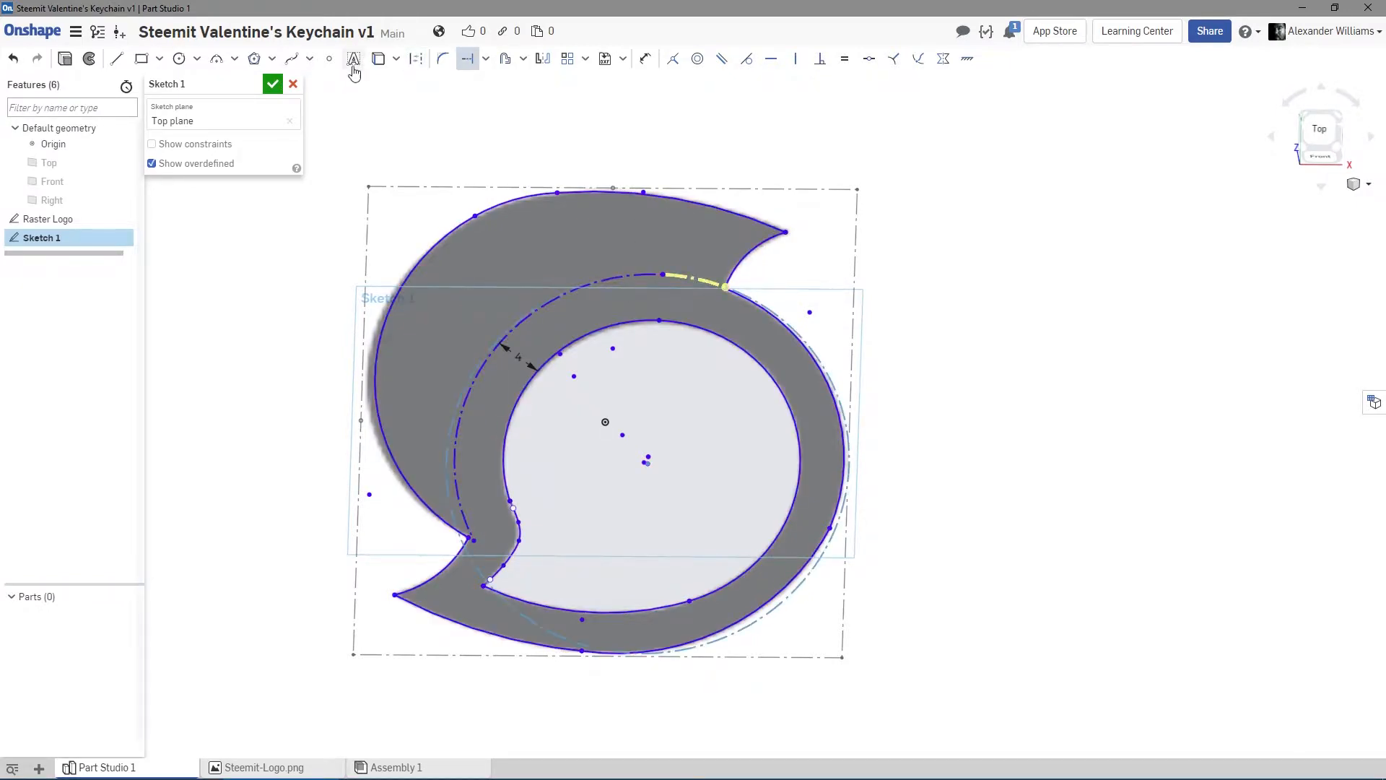
click(415, 61)
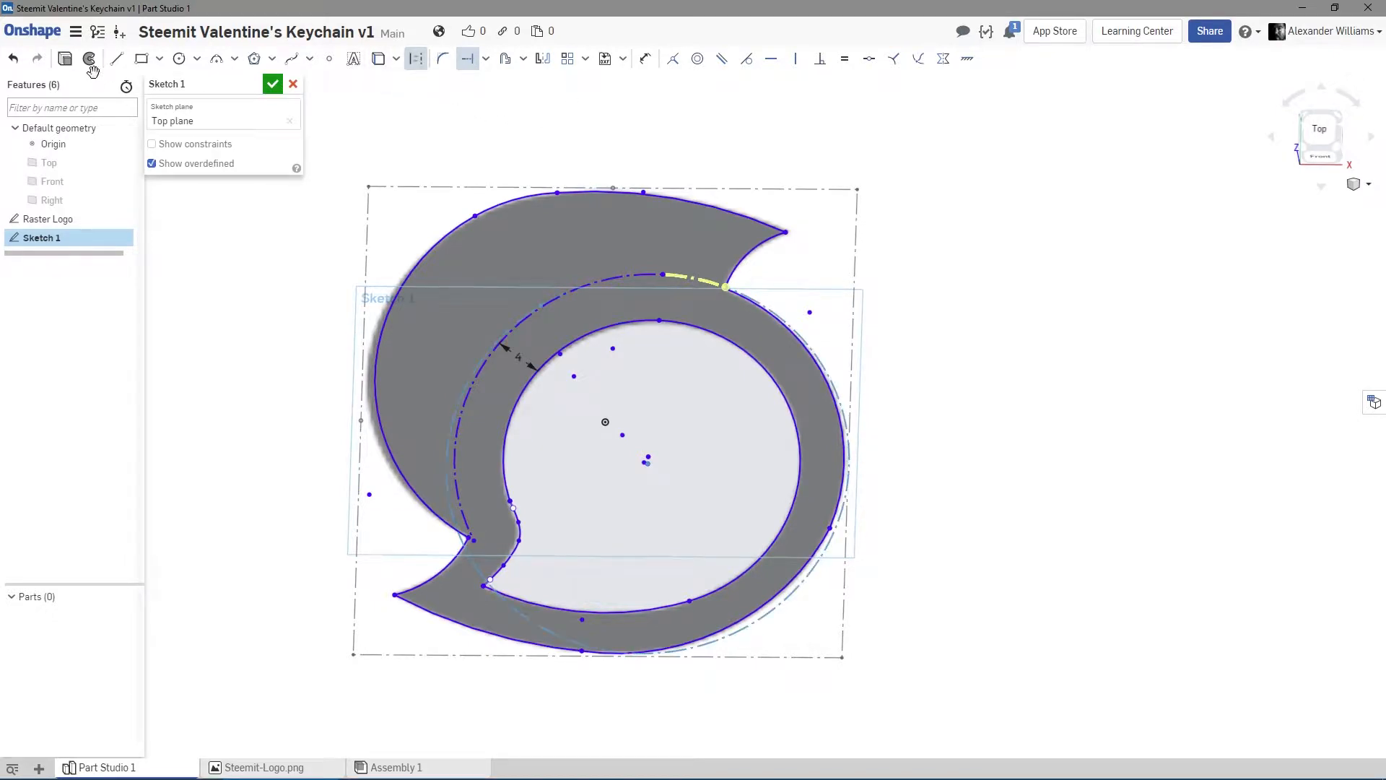
click(14, 60)
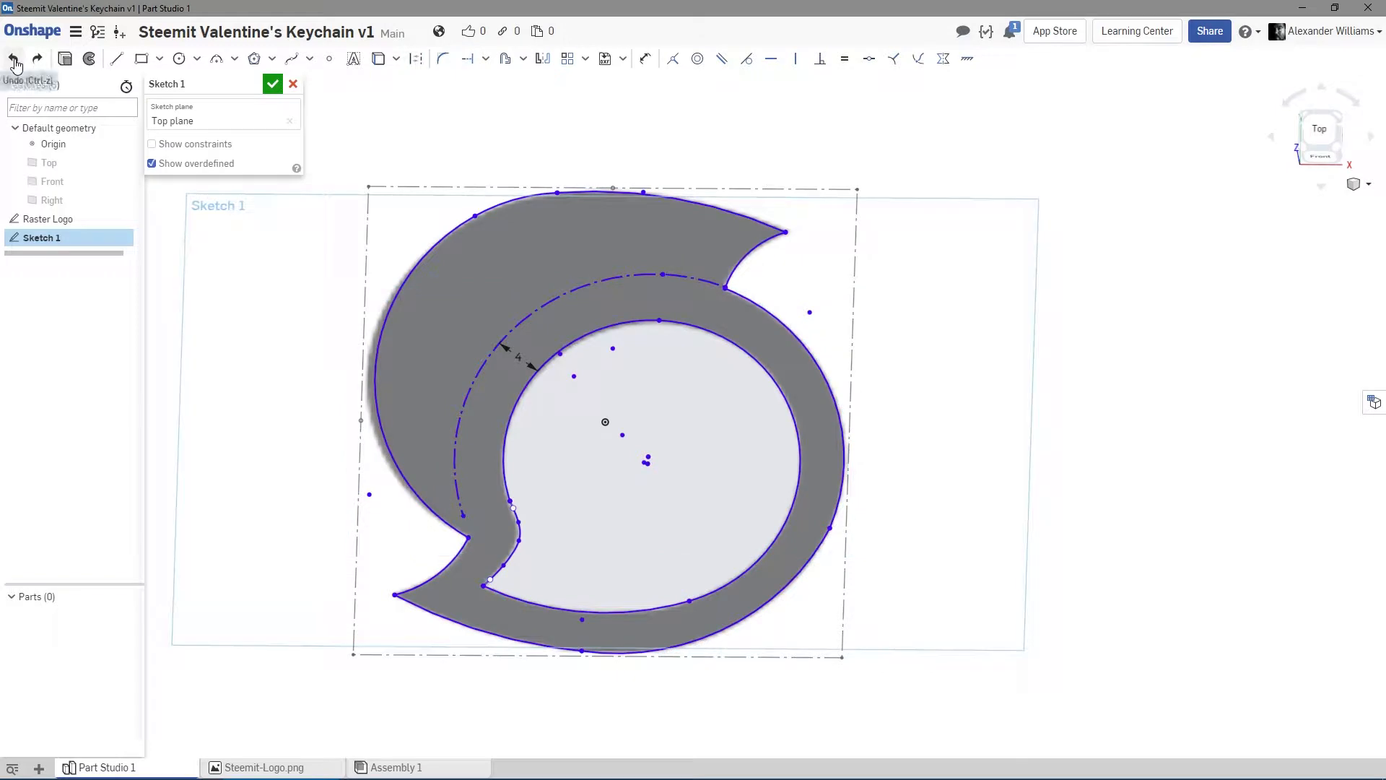
click(14, 62)
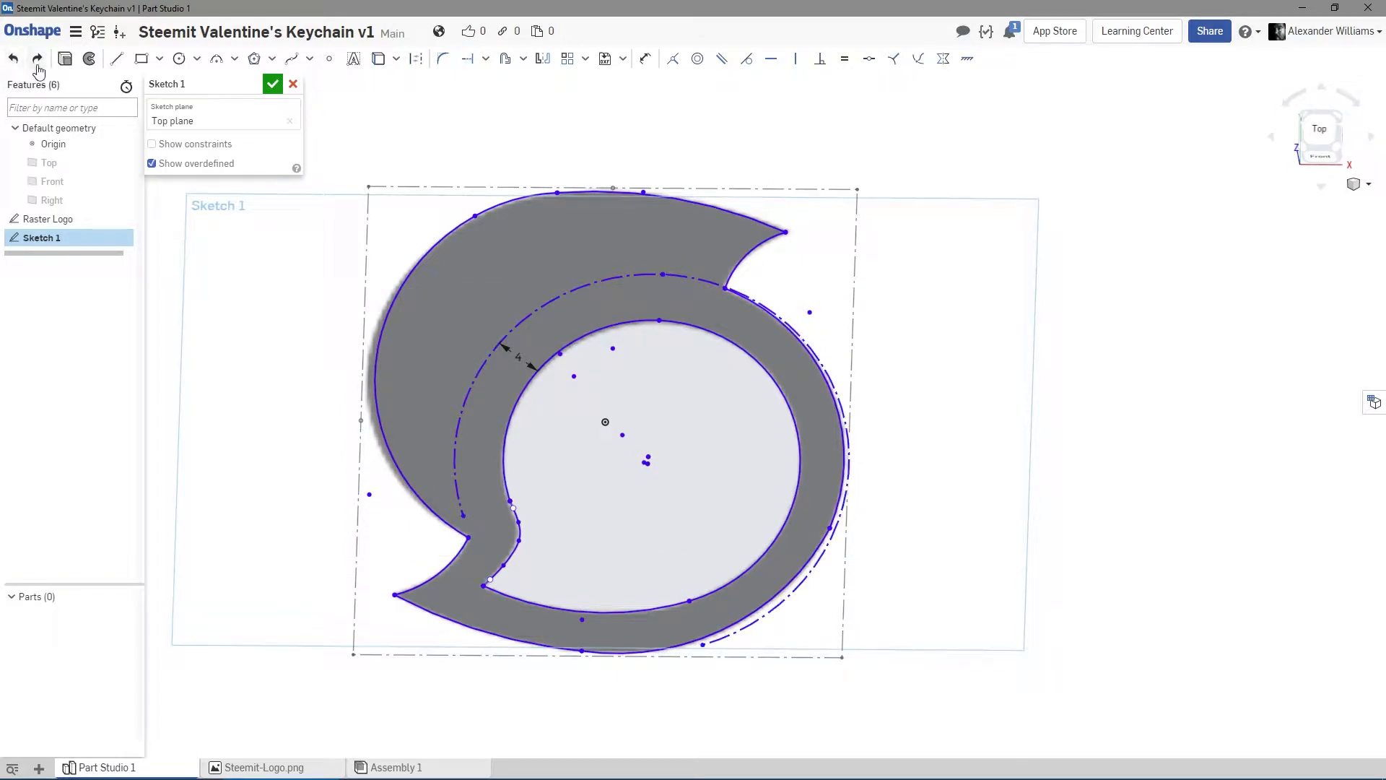
click(38, 64)
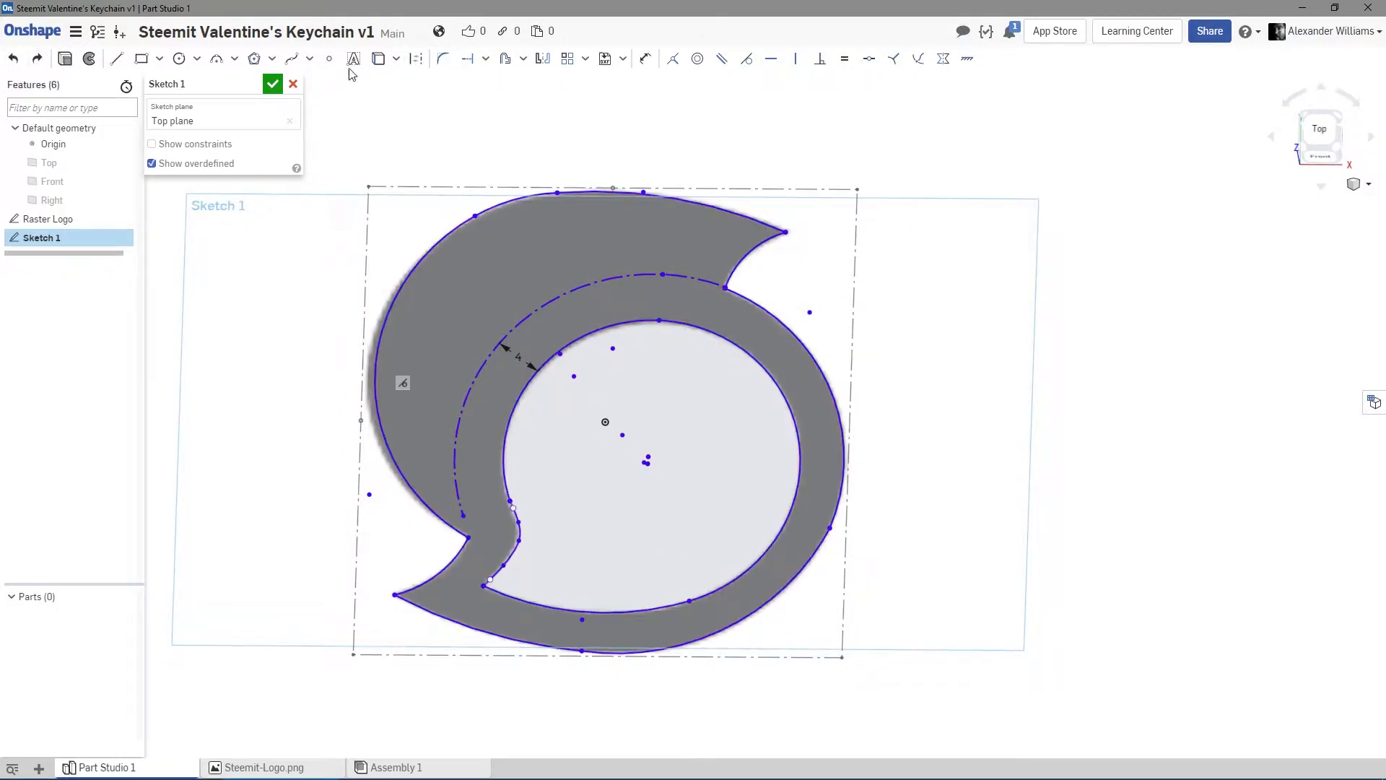
click(467, 58)
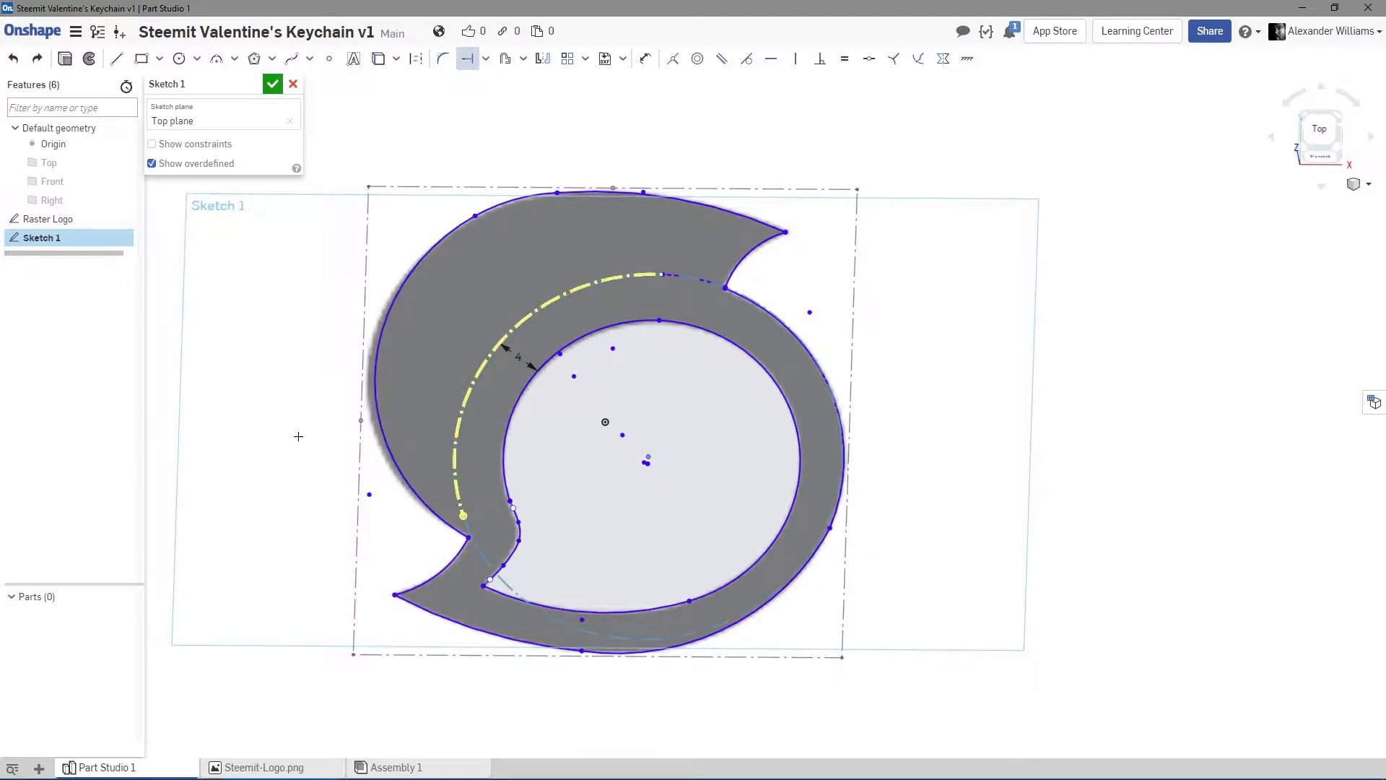
scroll(298, 436, up, 5)
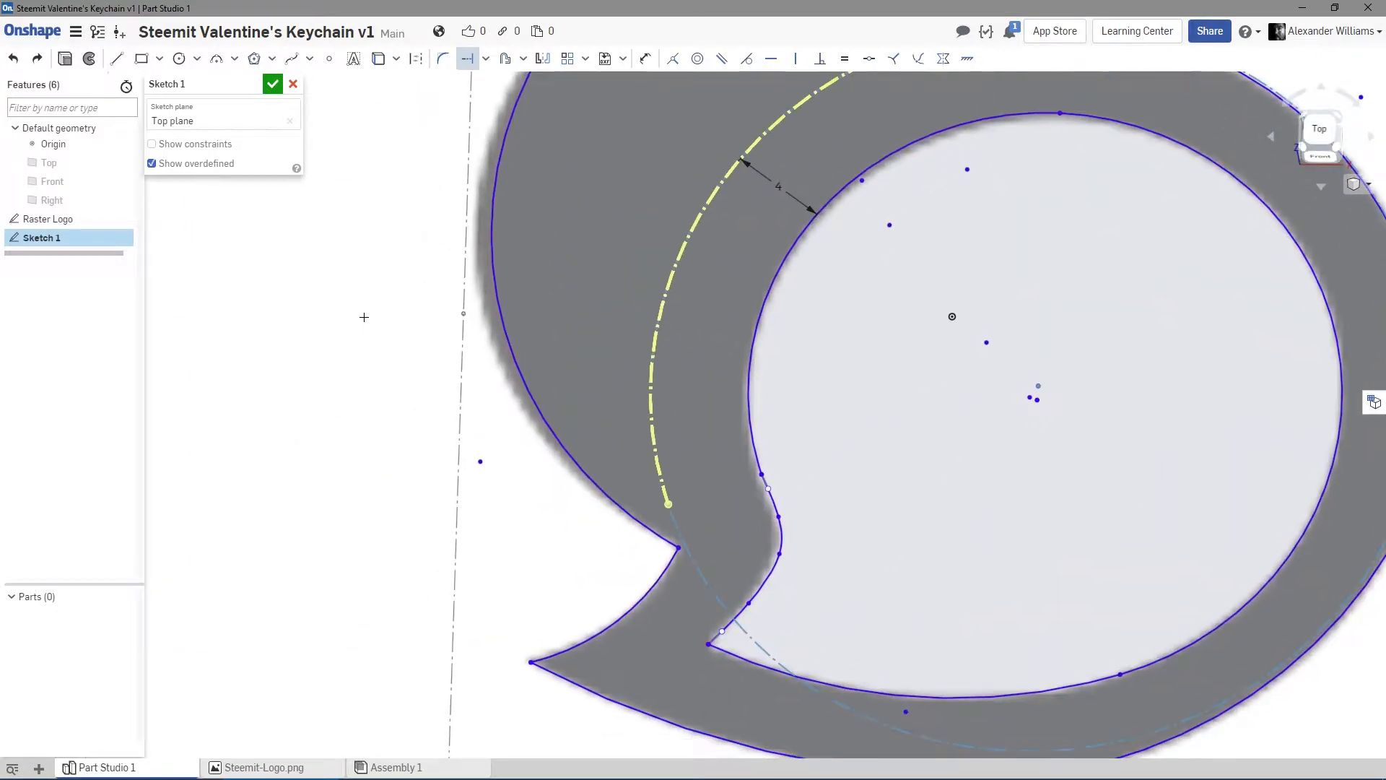
click(471, 61)
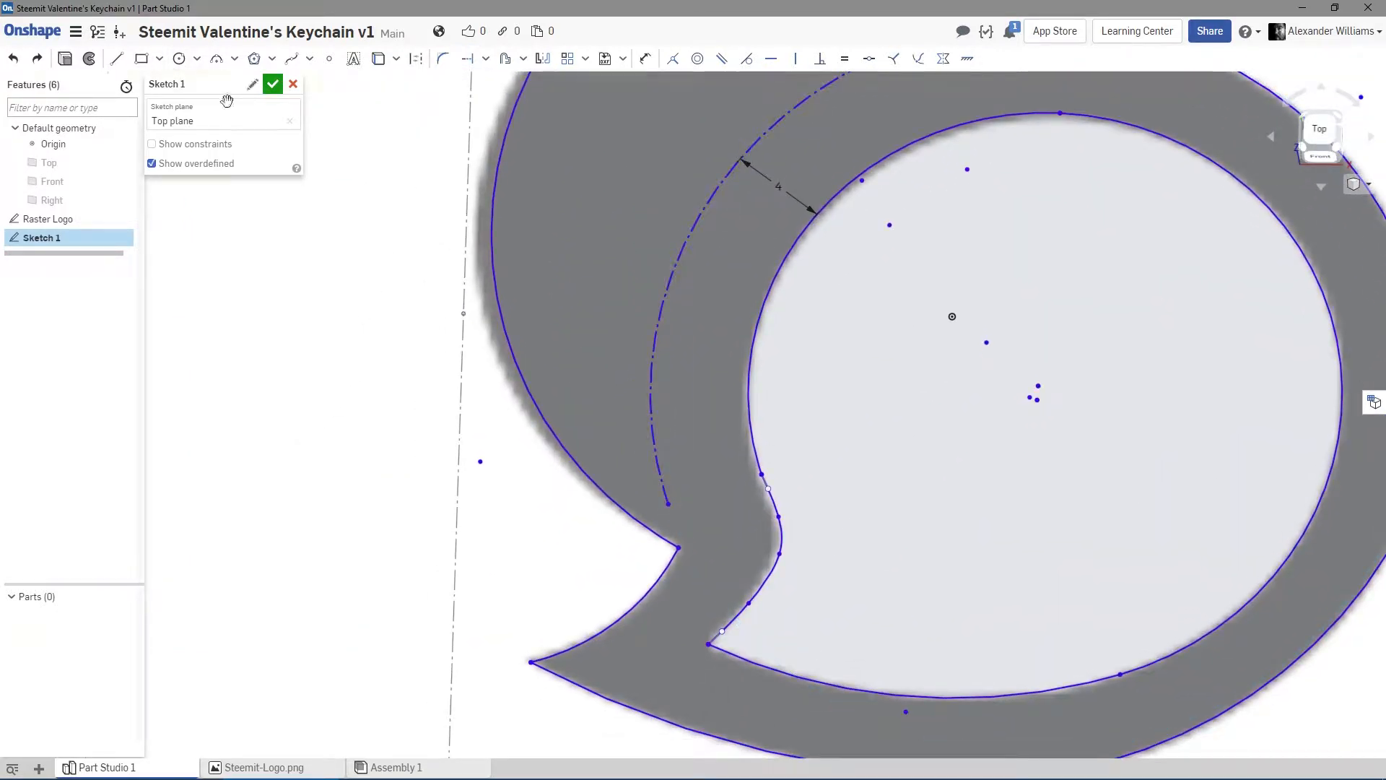
click(291, 58)
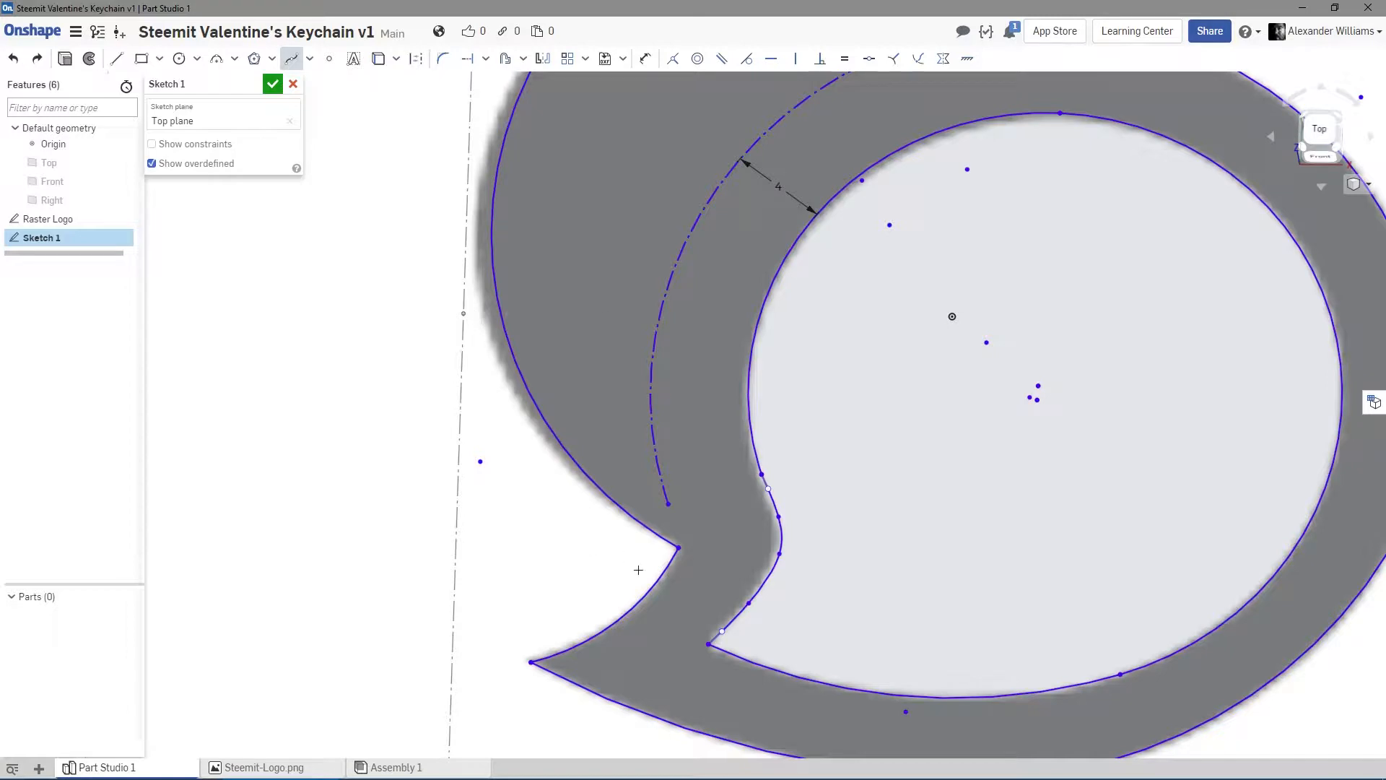
scroll(638, 570, up, 3)
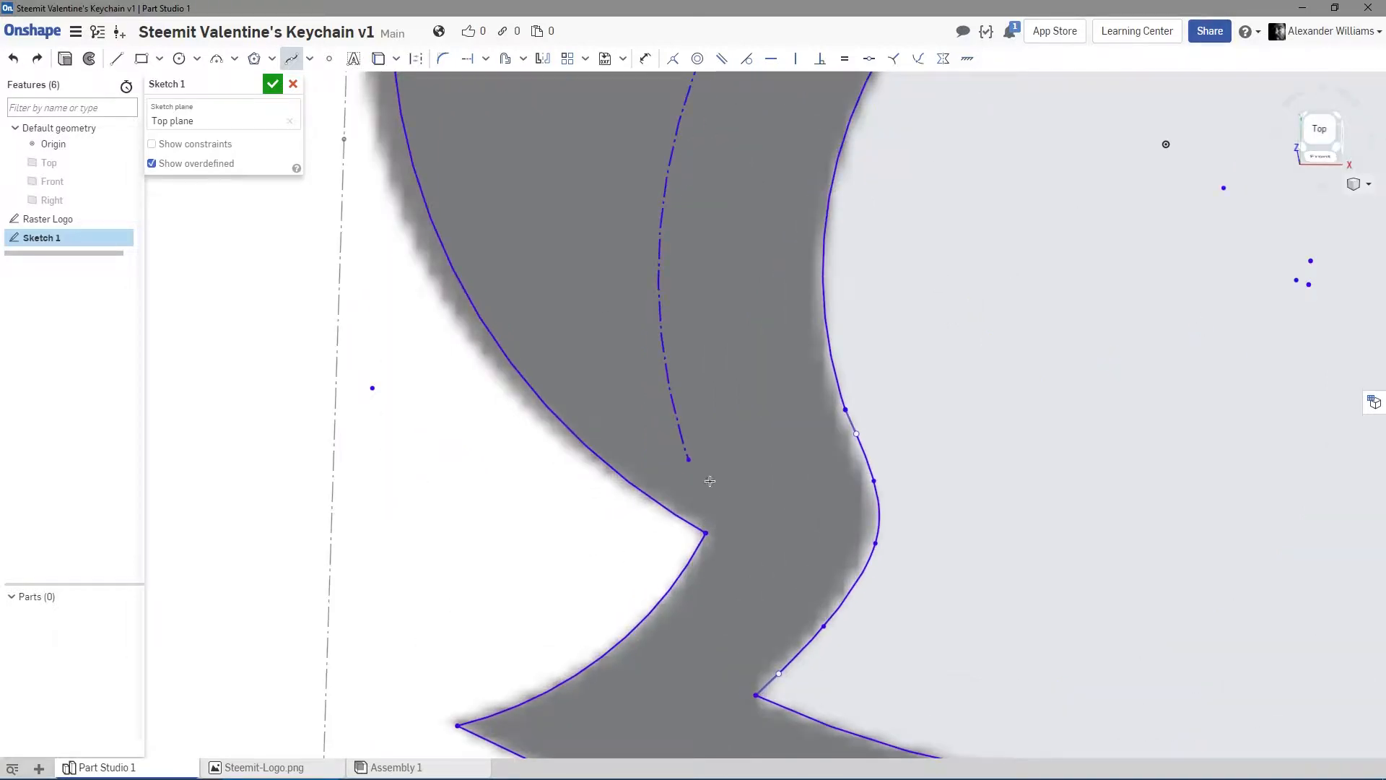
click(688, 459)
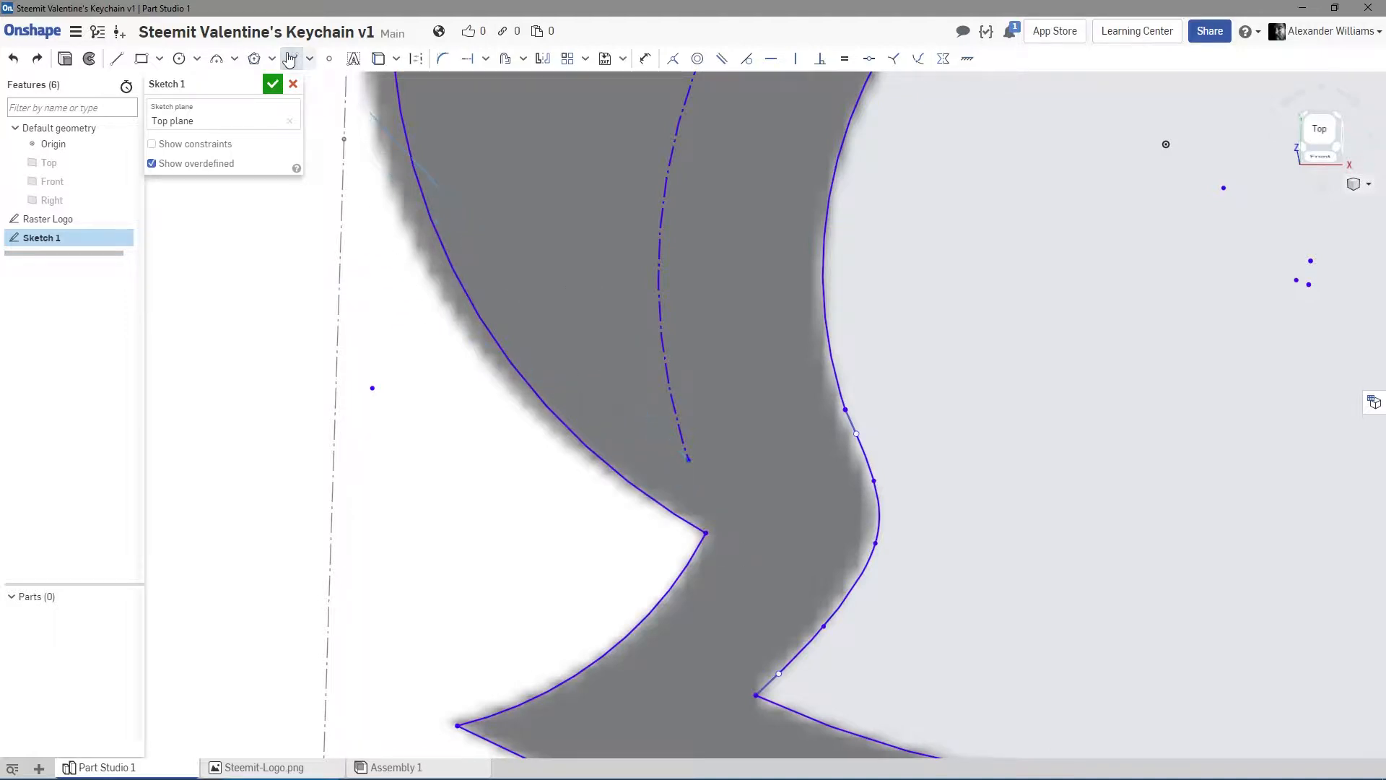
Try to bridge the gap between the offset arc's lower end and the lower notch's inner corner with a three-point arc.
click(217, 61)
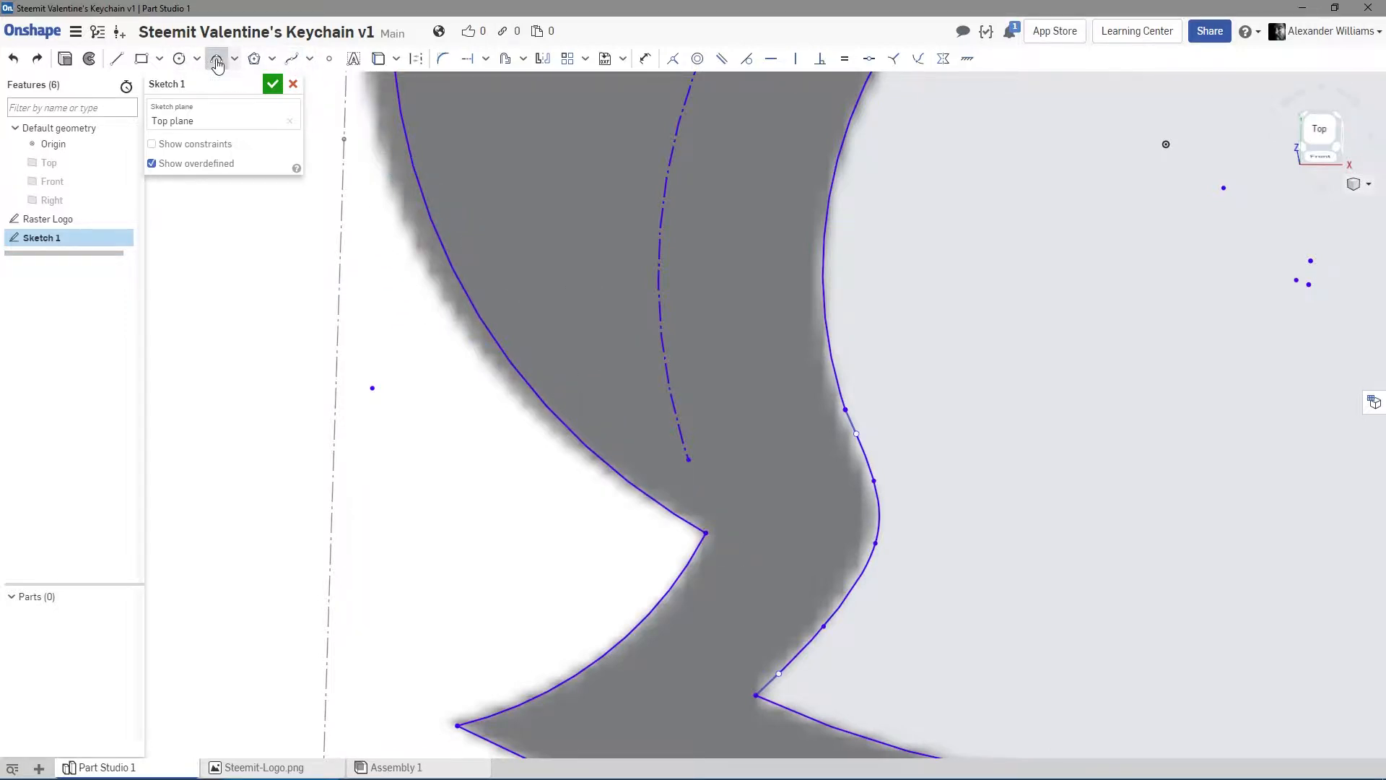
click(688, 461)
click(706, 532)
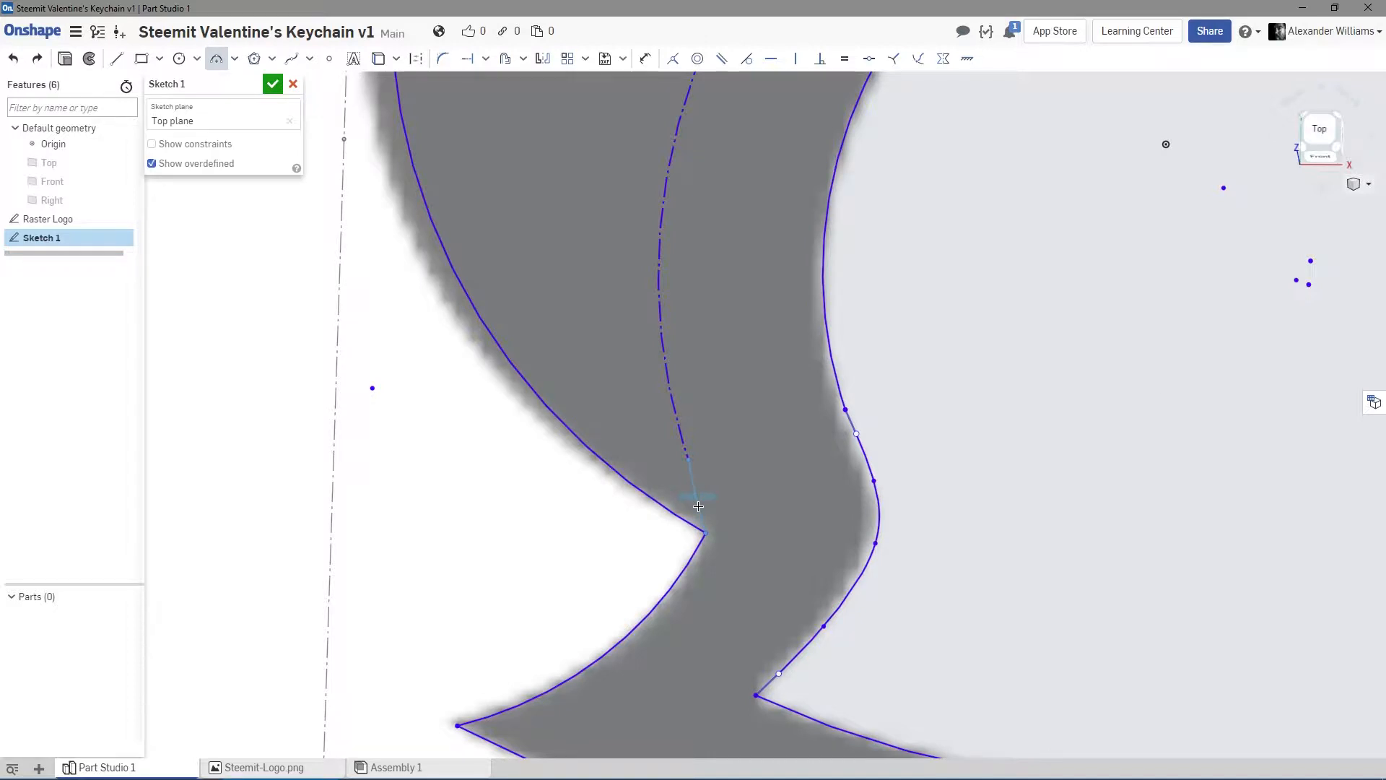
click(698, 506)
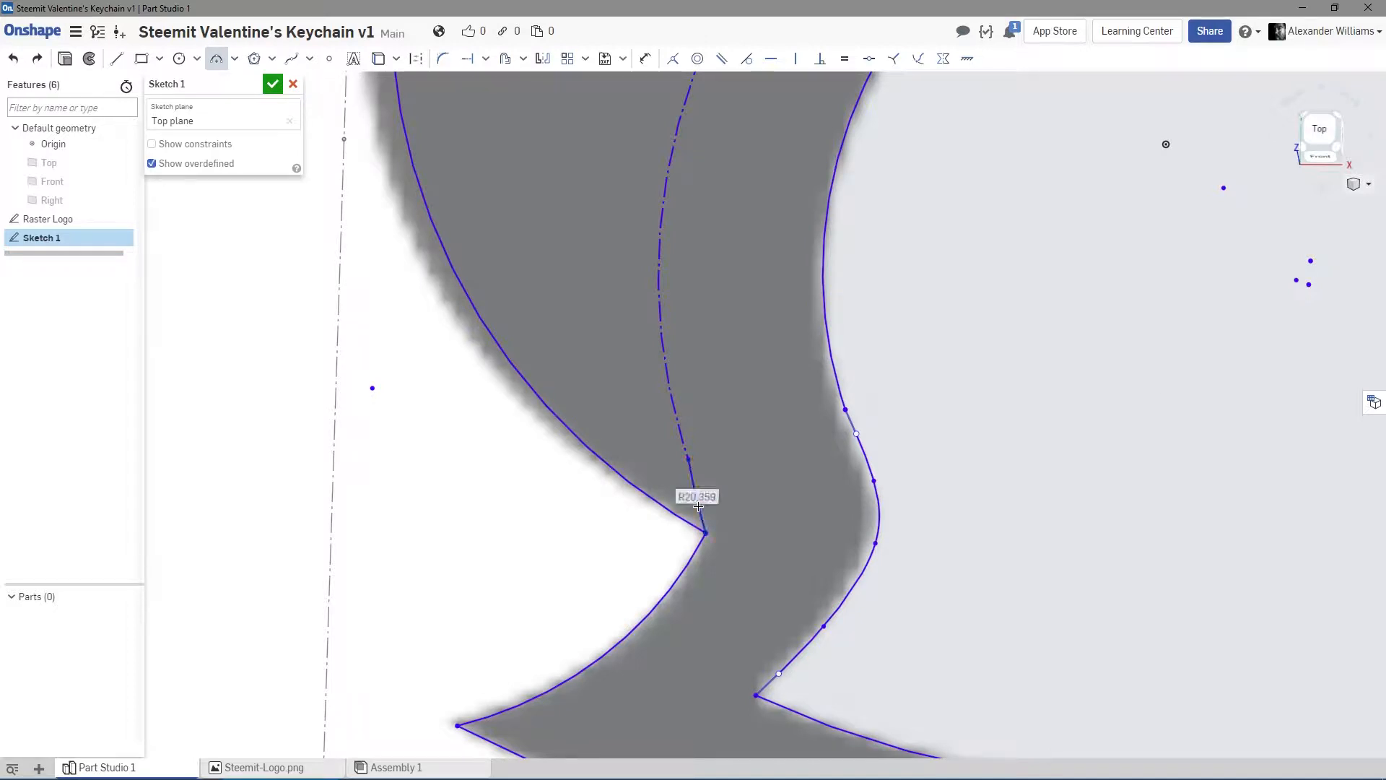
right_click(543, 513)
click(574, 519)
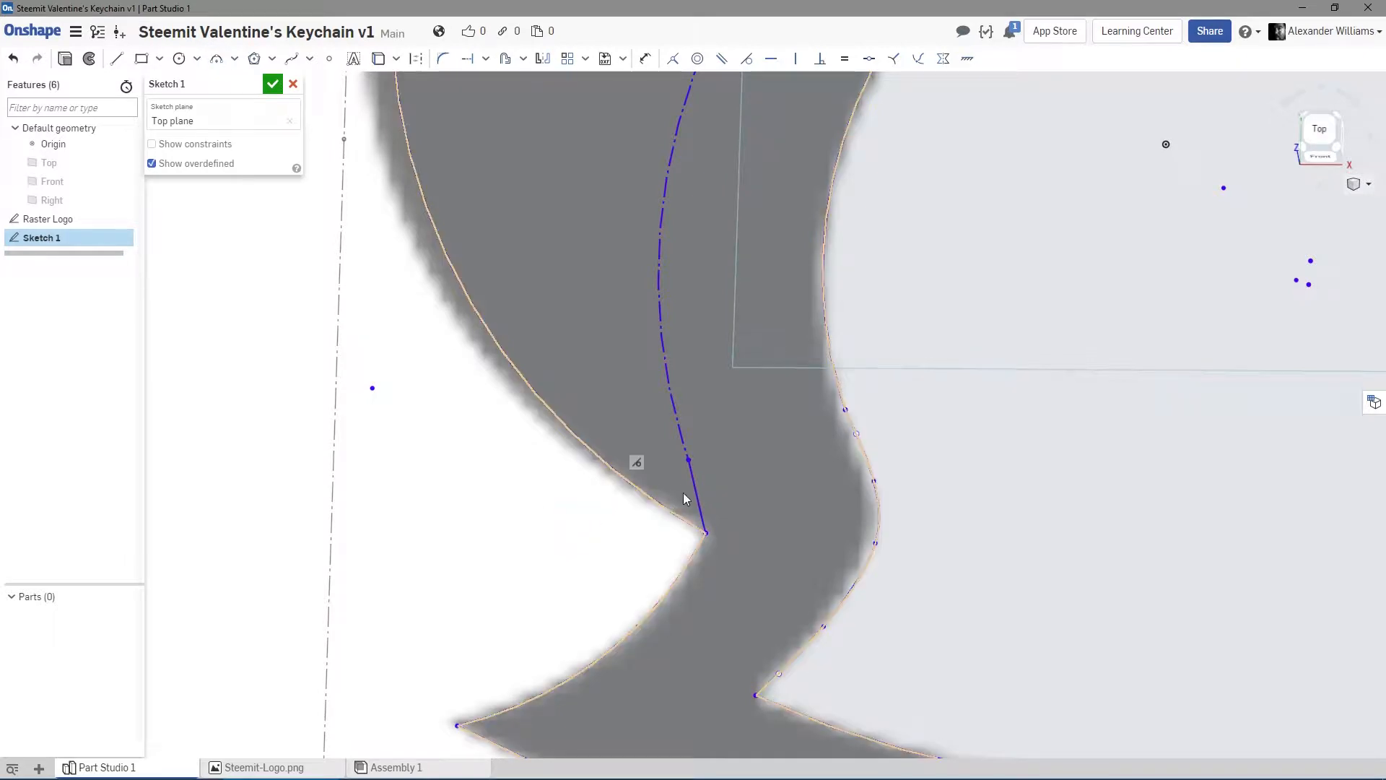
key(m)
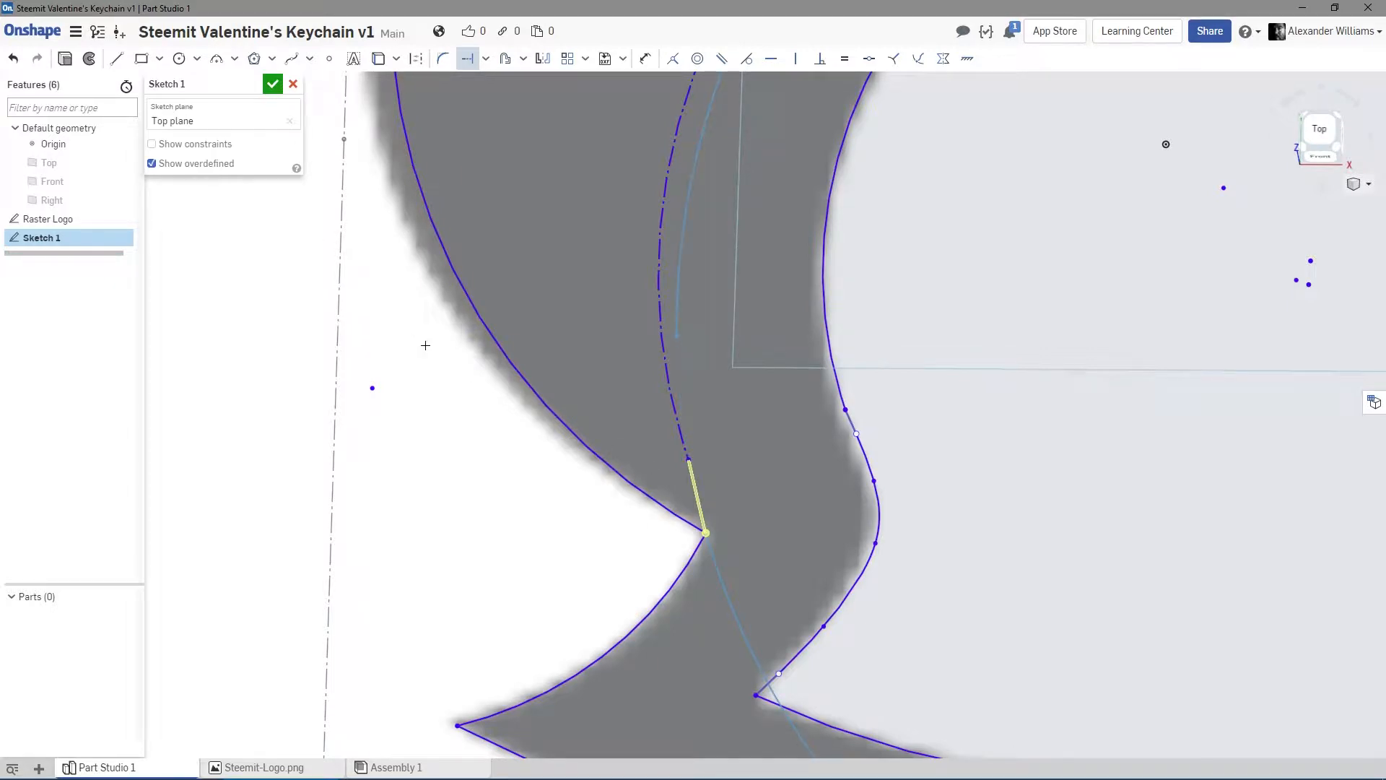
key(Escape)
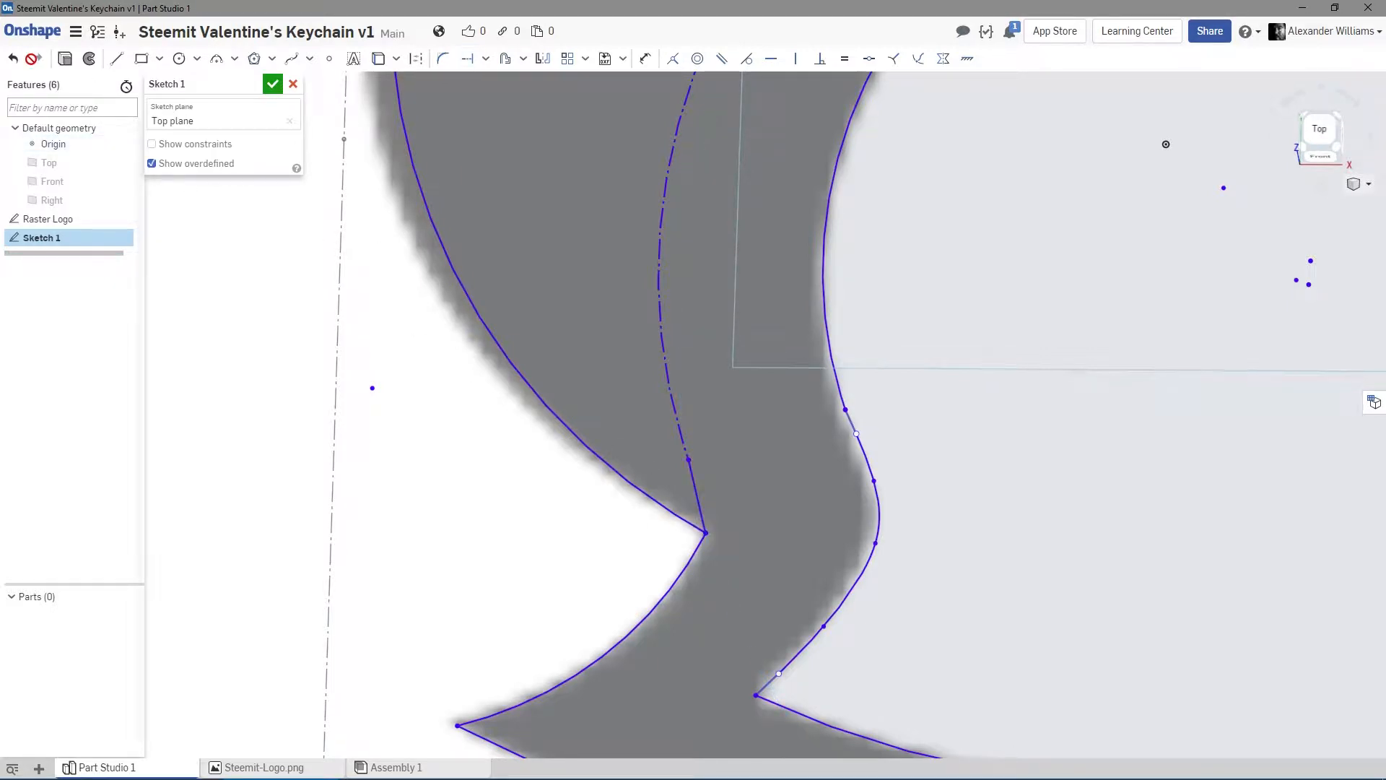
click(14, 59)
click(14, 59)
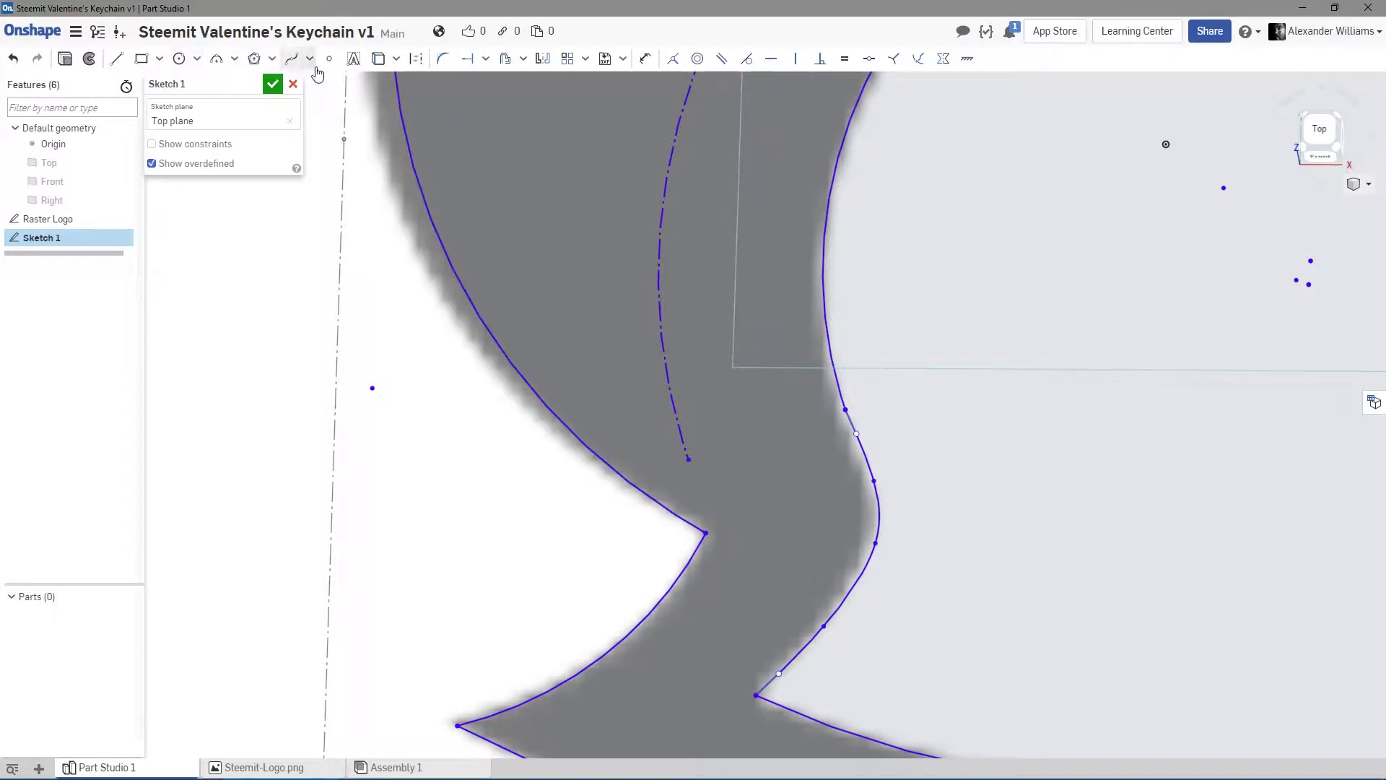
Draw a short spline joining the lower notch's inner corner to the lower end of the offset construction arc.
click(292, 64)
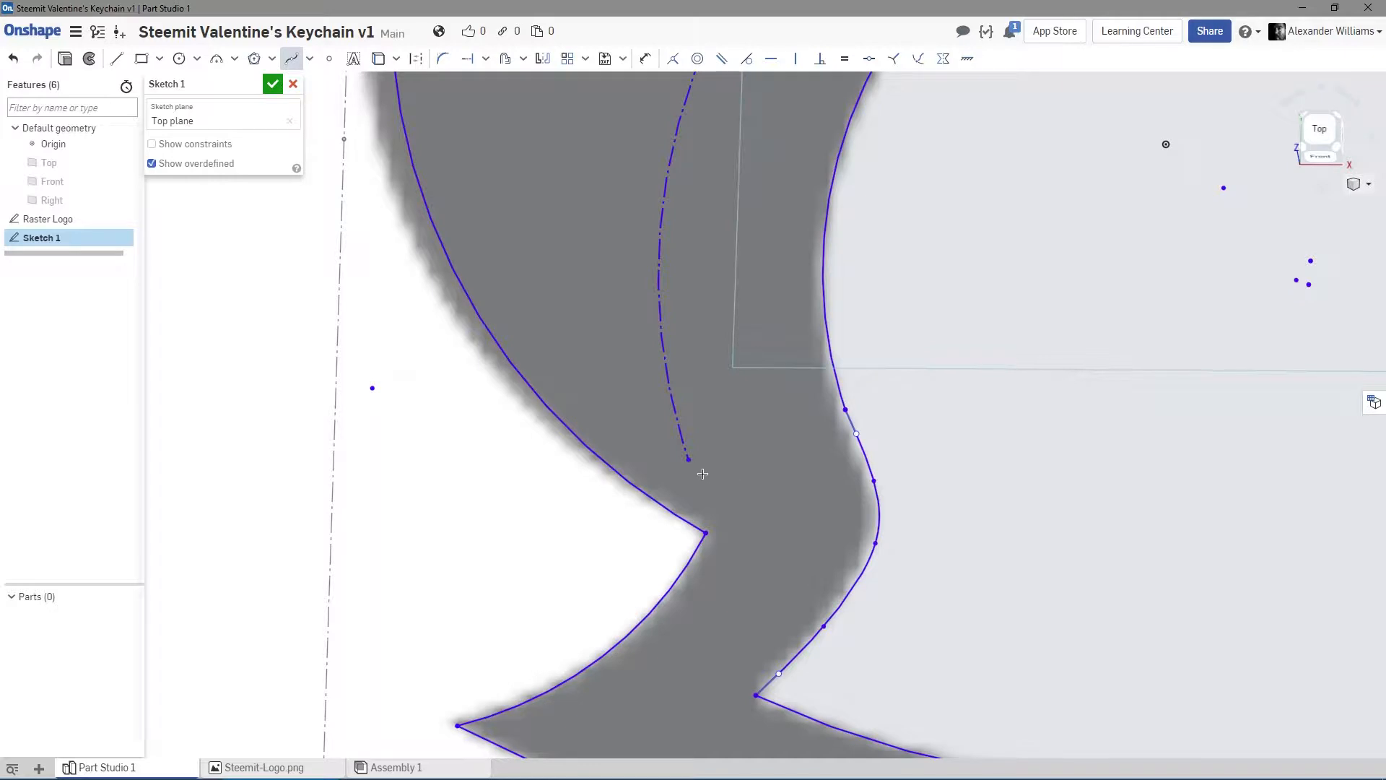
click(707, 532)
click(688, 459)
right_click(401, 410)
click(435, 419)
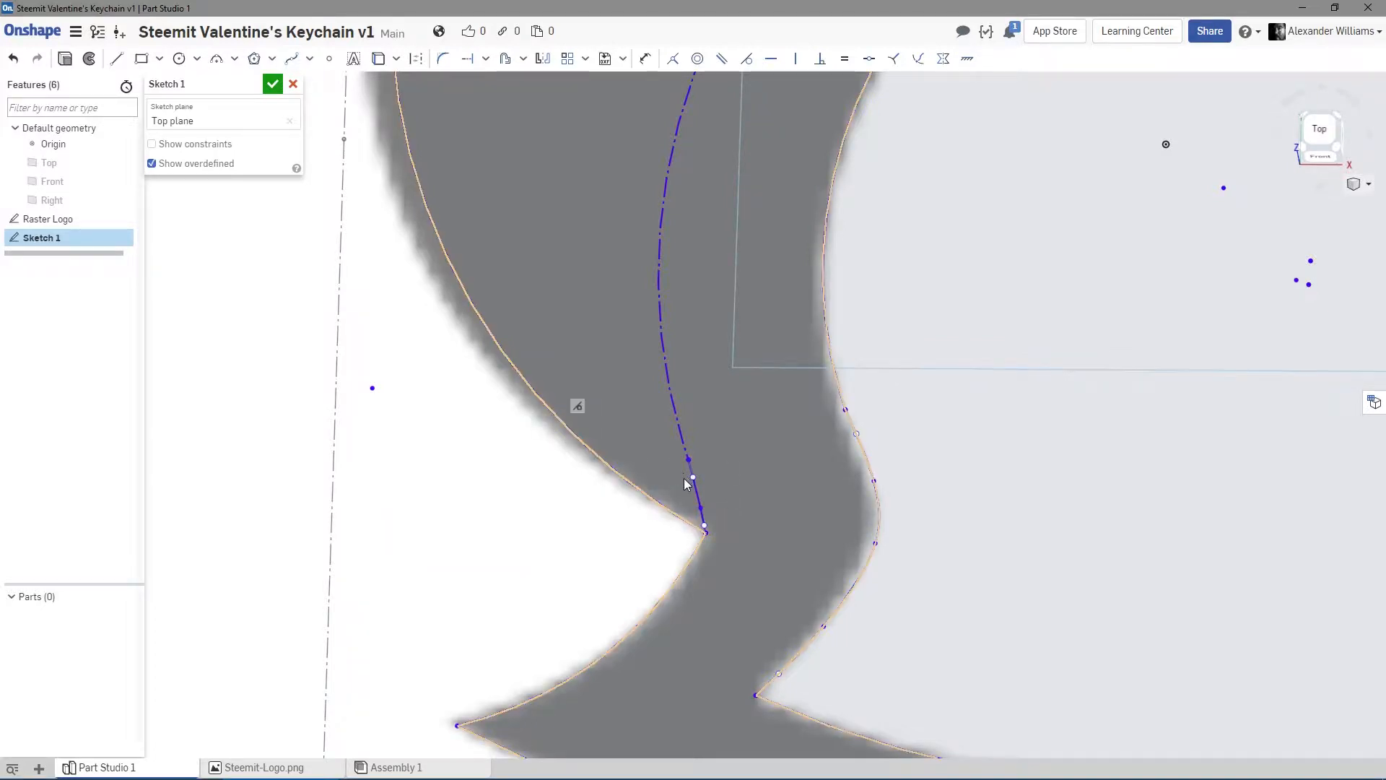
click(677, 424)
key(m)
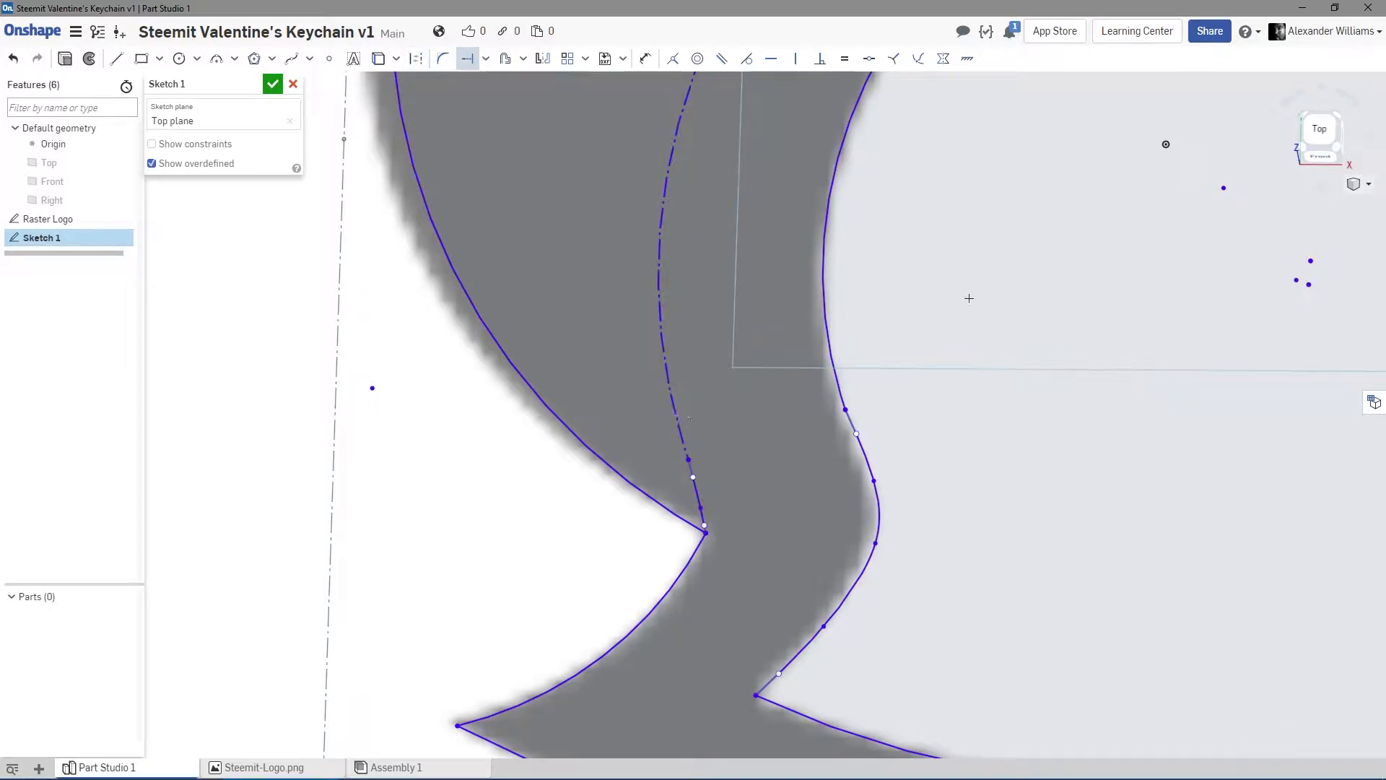
right_click(341, 239)
click(356, 247)
Convert the long offset arc and the short offset arc at the upper-right notch from construction to regular geometry.
click(657, 339)
click(409, 59)
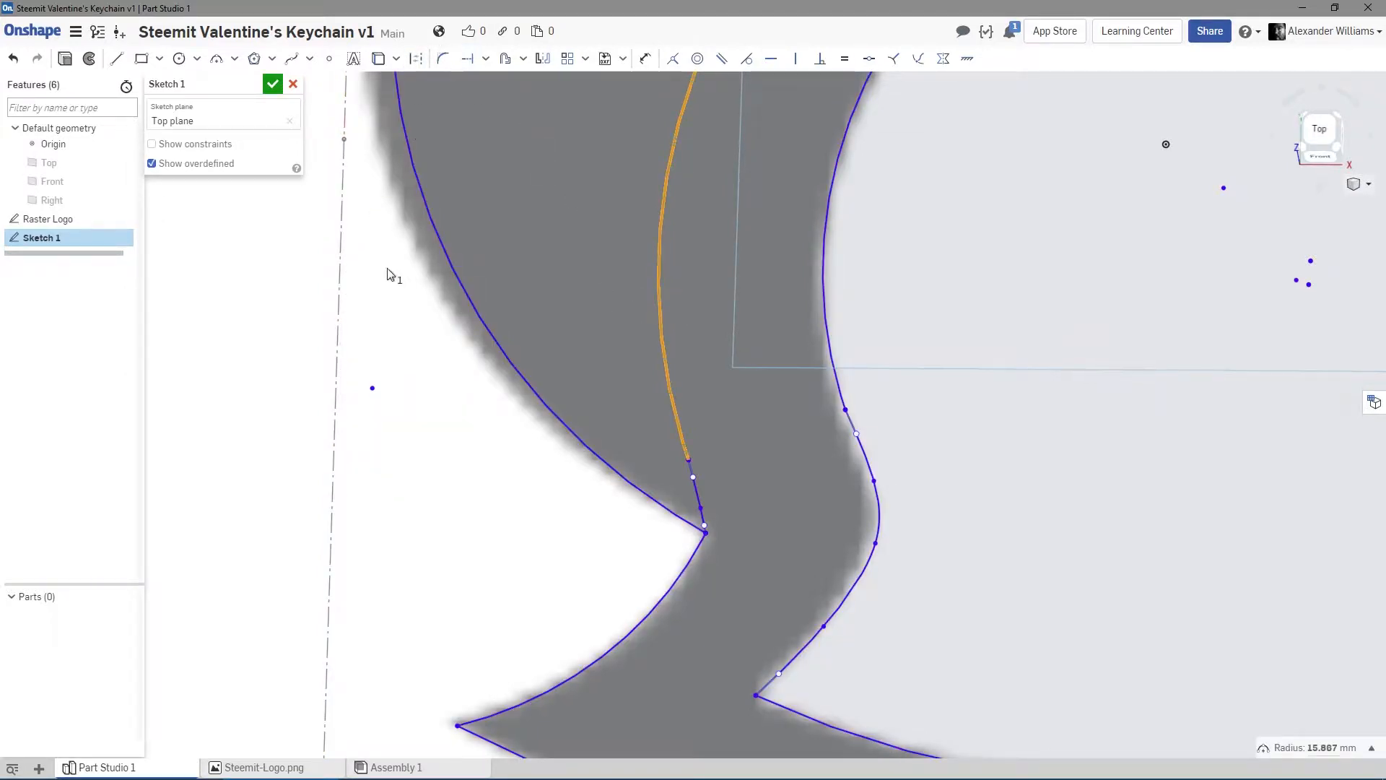
click(384, 283)
scroll(383, 285, down, 5)
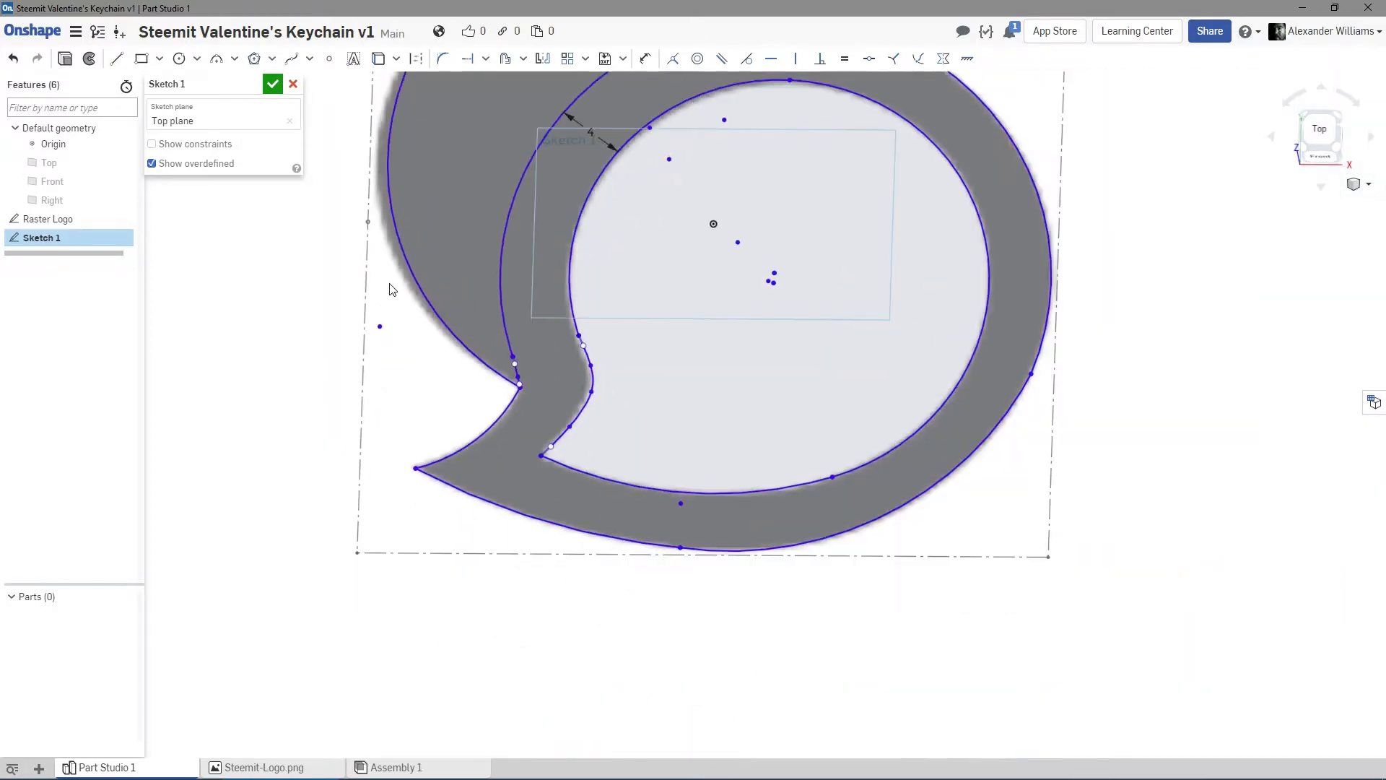
scroll(408, 382, down, 3)
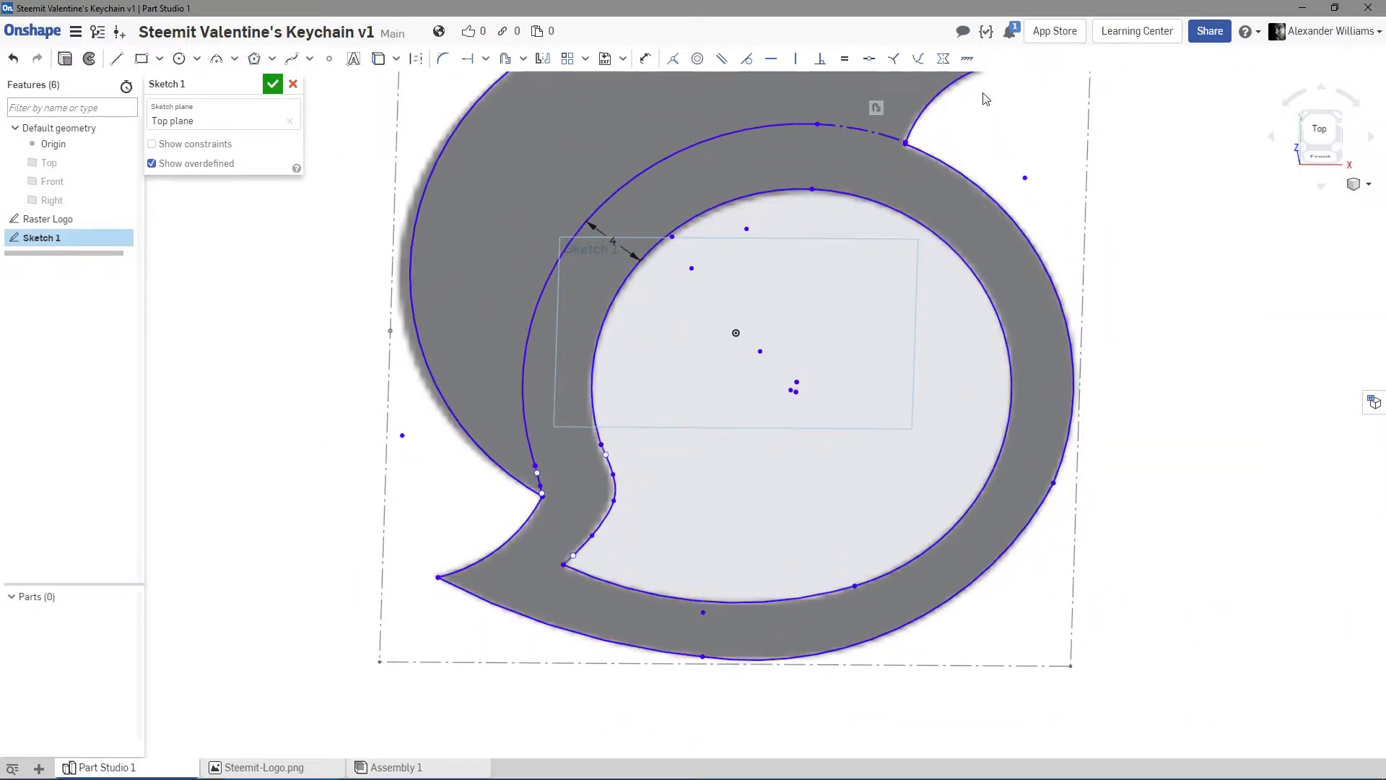
click(866, 130)
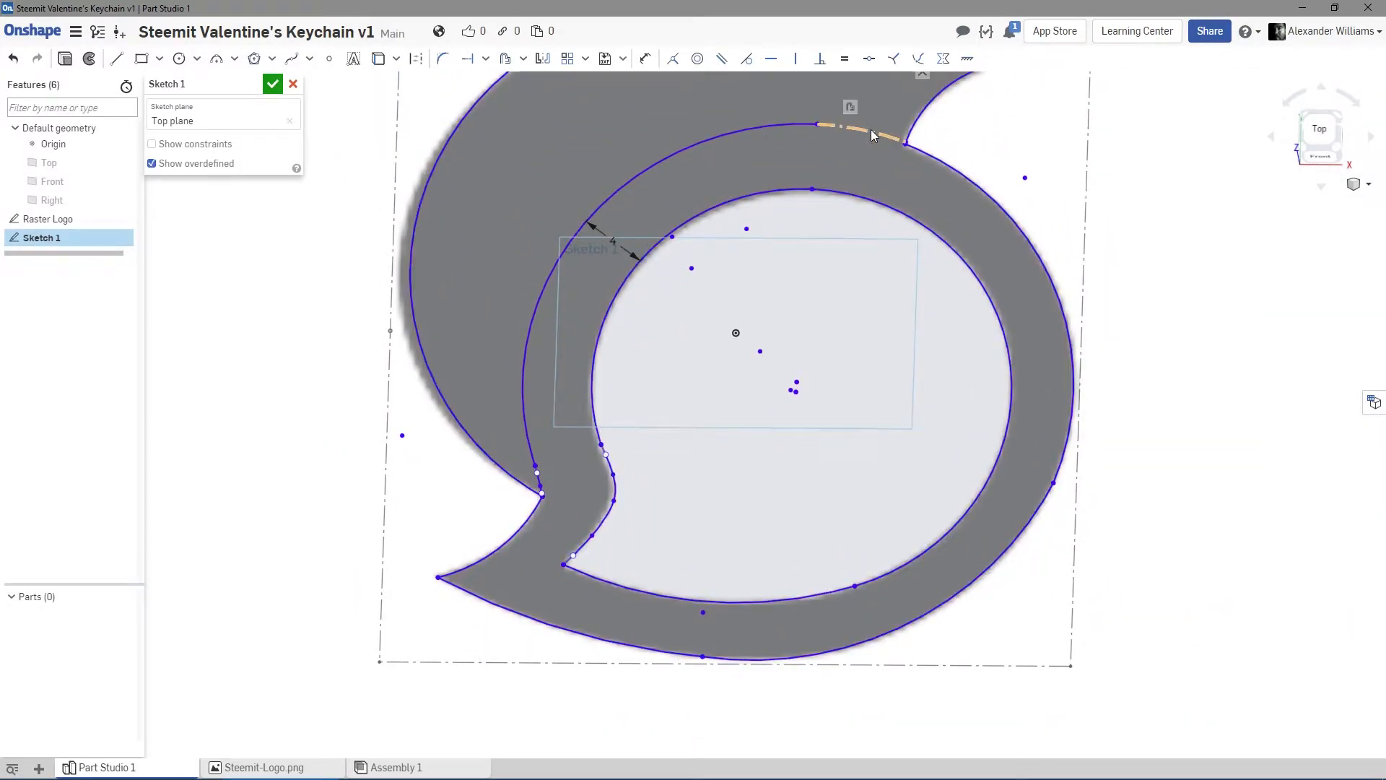
click(416, 59)
click(386, 451)
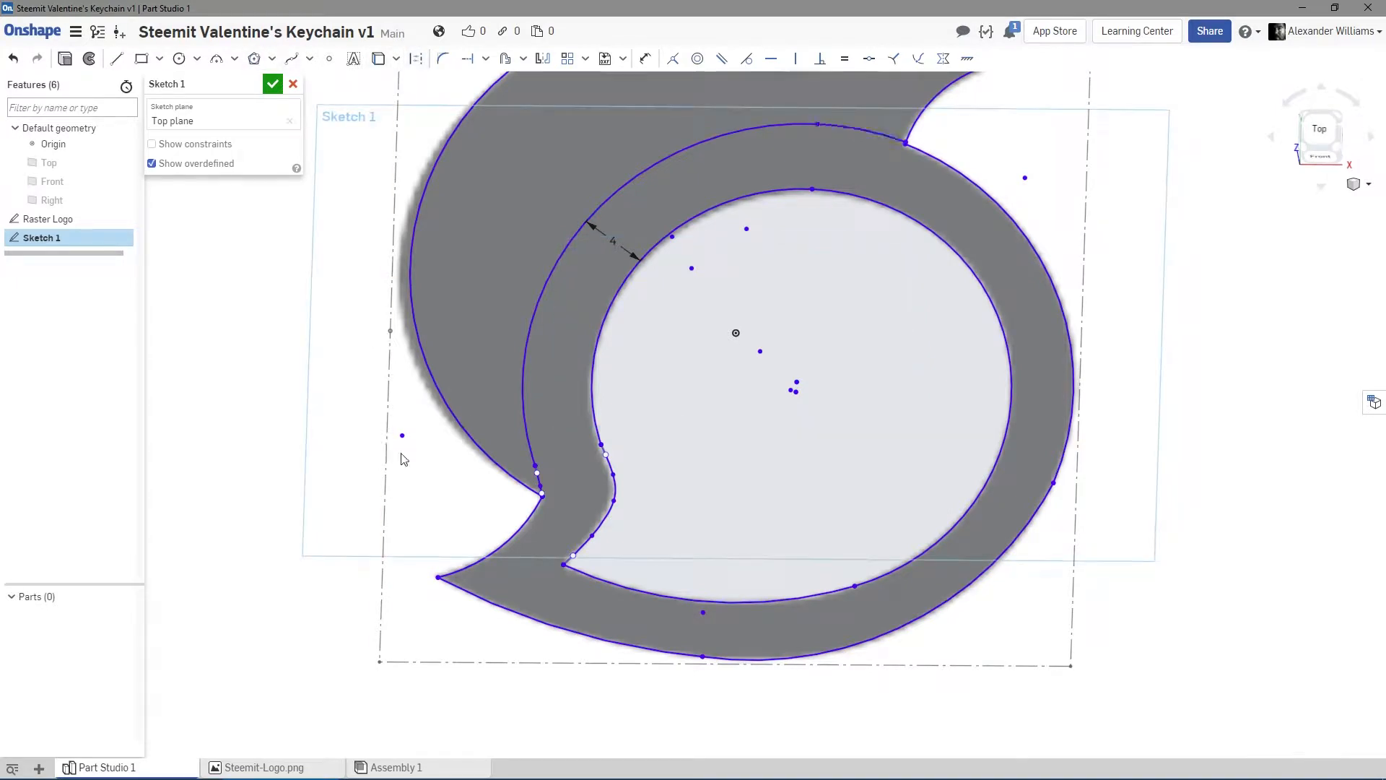
Try to make the short bridging spline tangent to the lower end of the long offset arc.
double_click(586, 409)
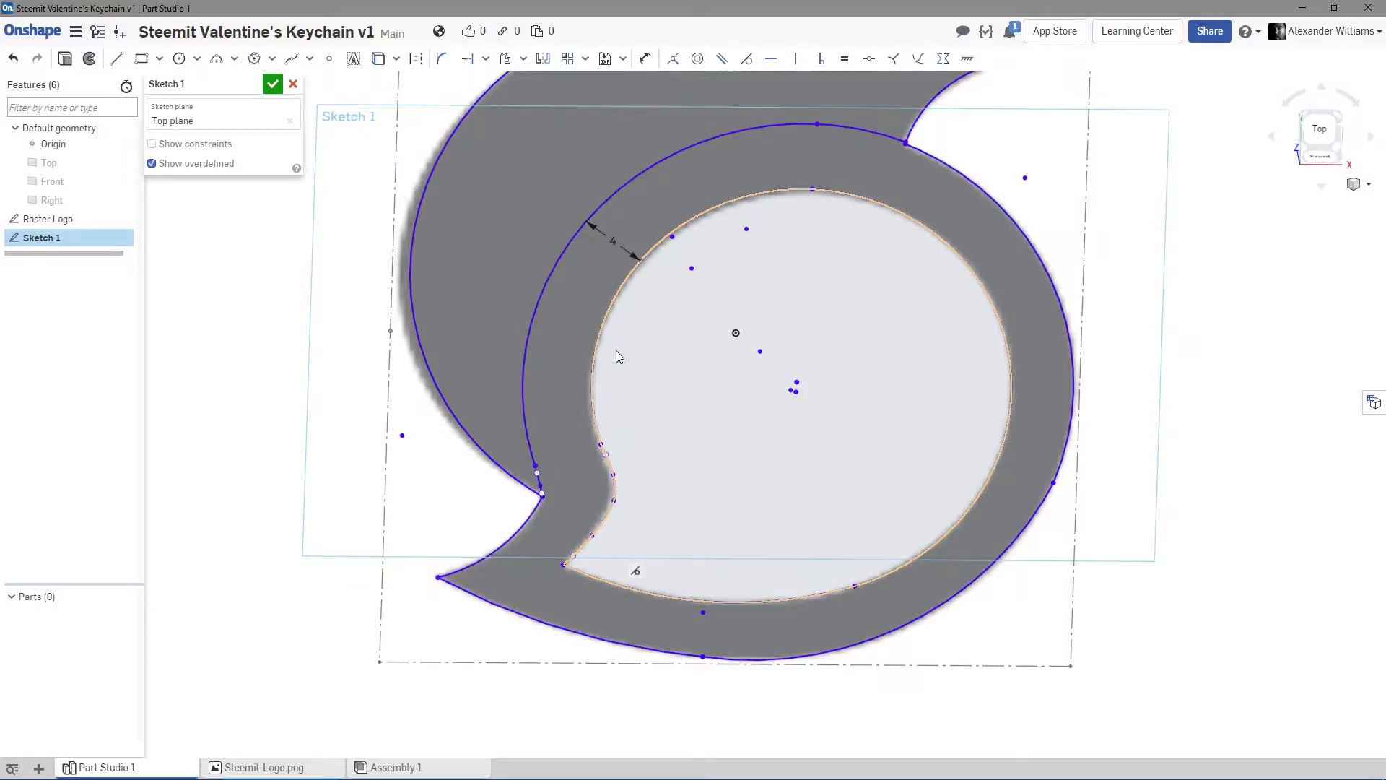
scroll(547, 532, up, 6)
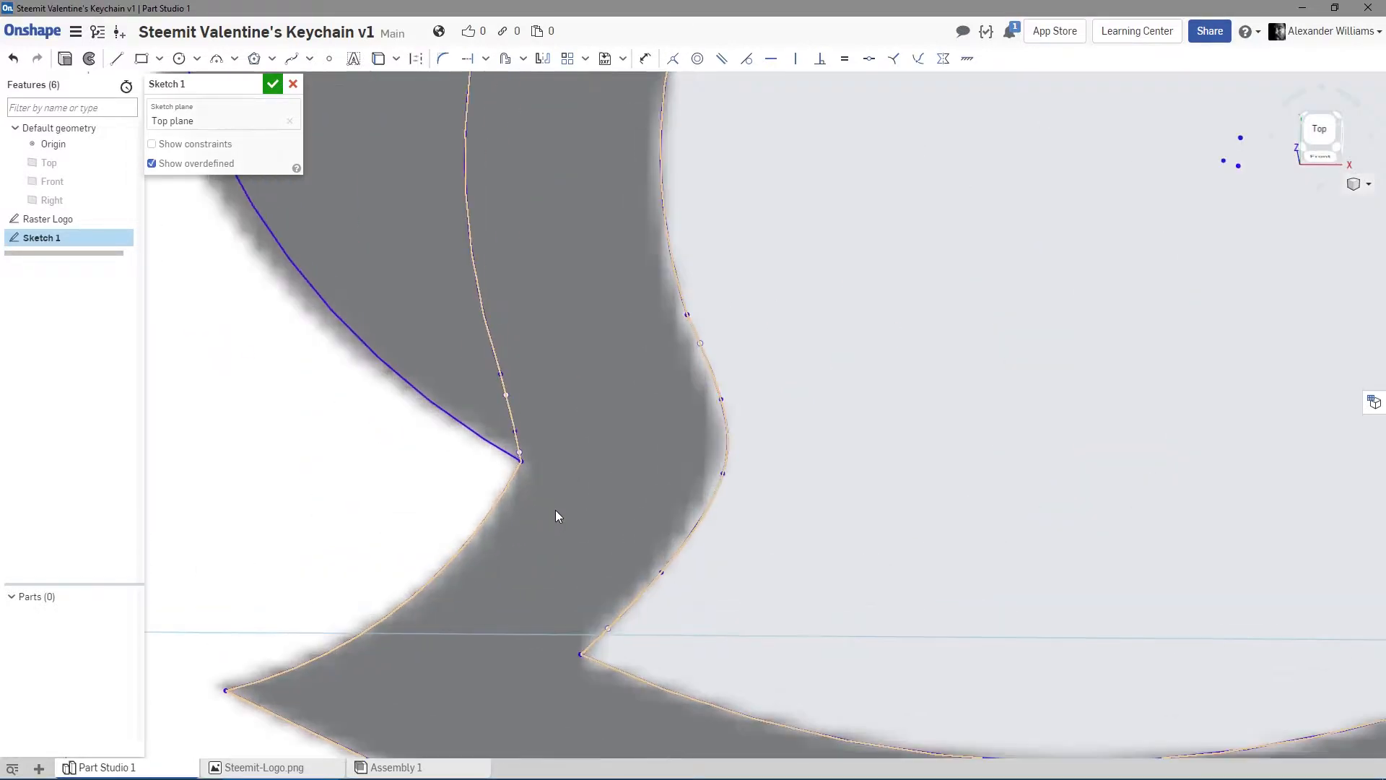
scroll(561, 509, down, 8)
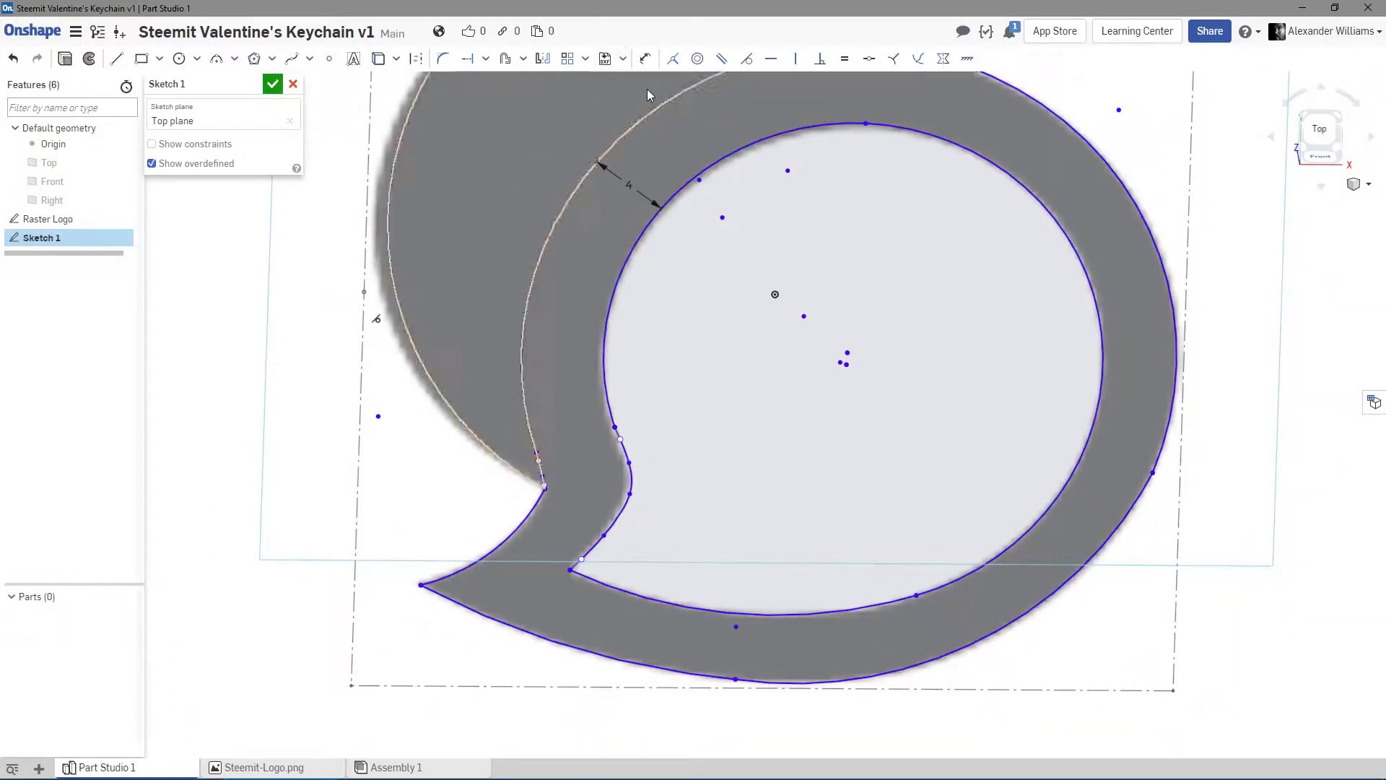
click(748, 62)
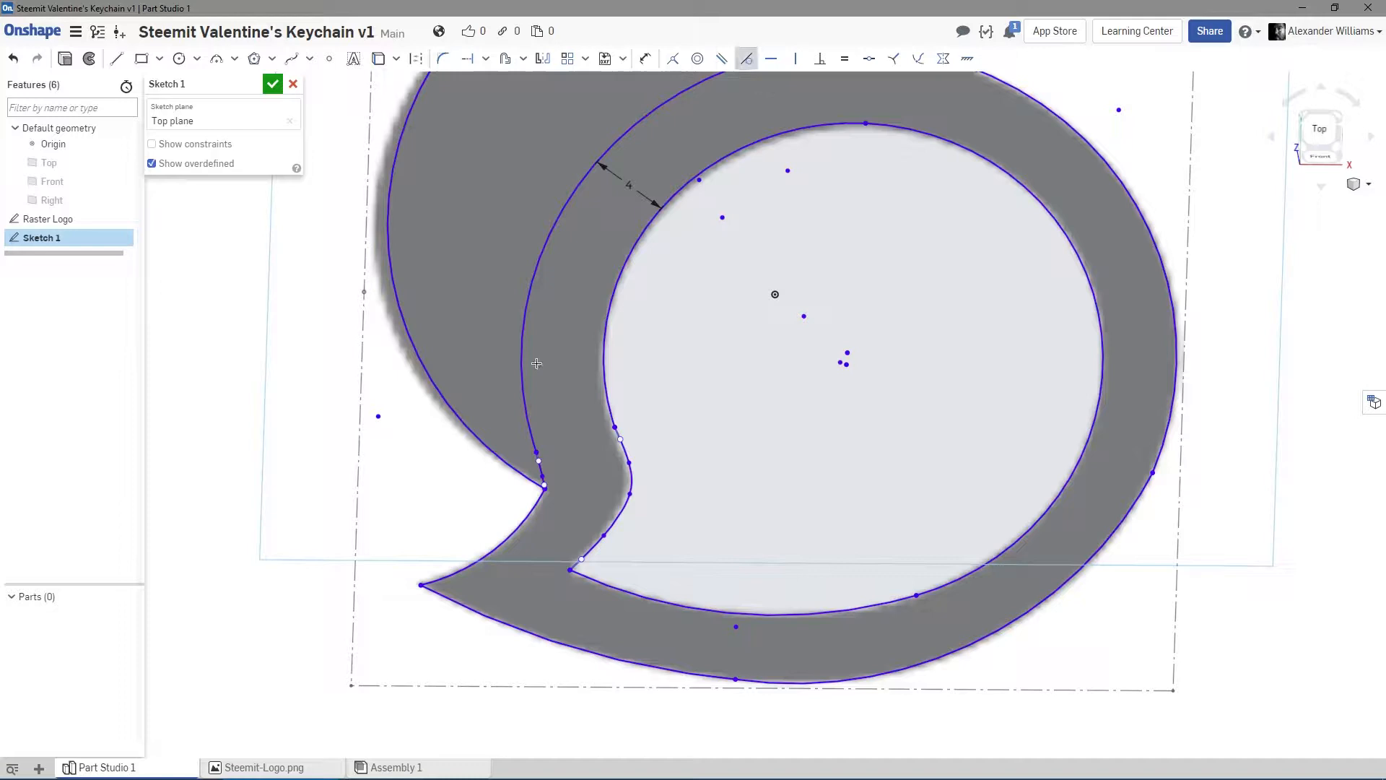
click(535, 408)
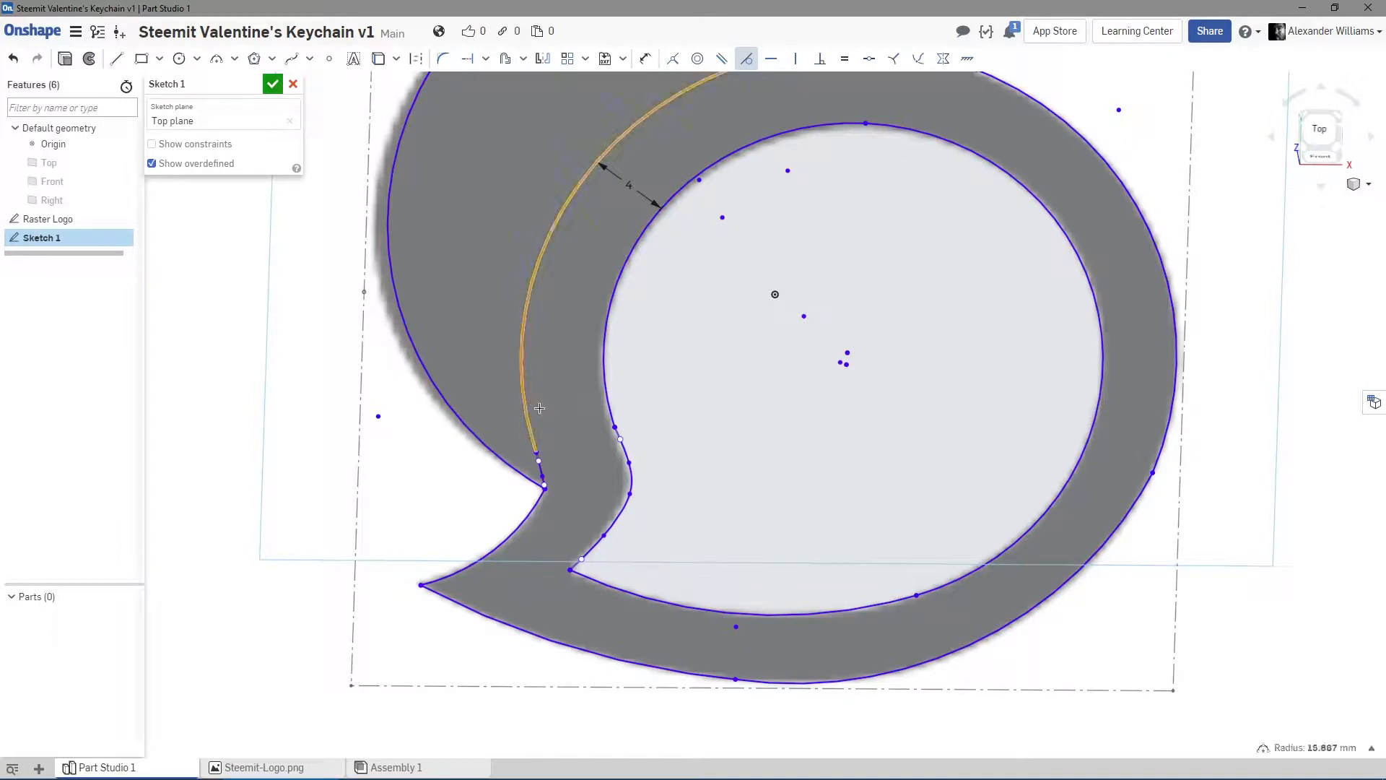
click(541, 468)
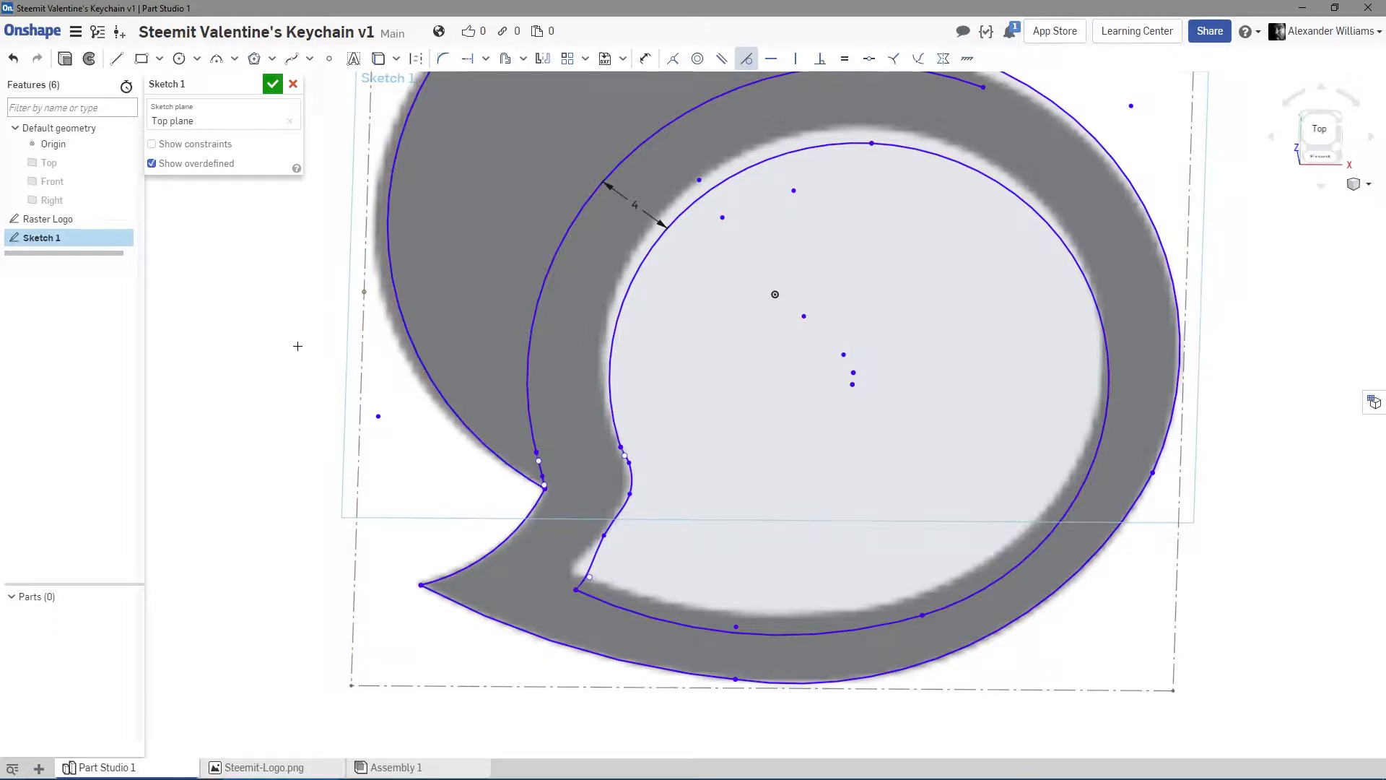
scroll(284, 315, down, 3)
middle_drag(290, 314, 283, 417)
scroll(282, 417, up, 1)
scroll(282, 417, up, 2)
scroll(284, 415, down, 1)
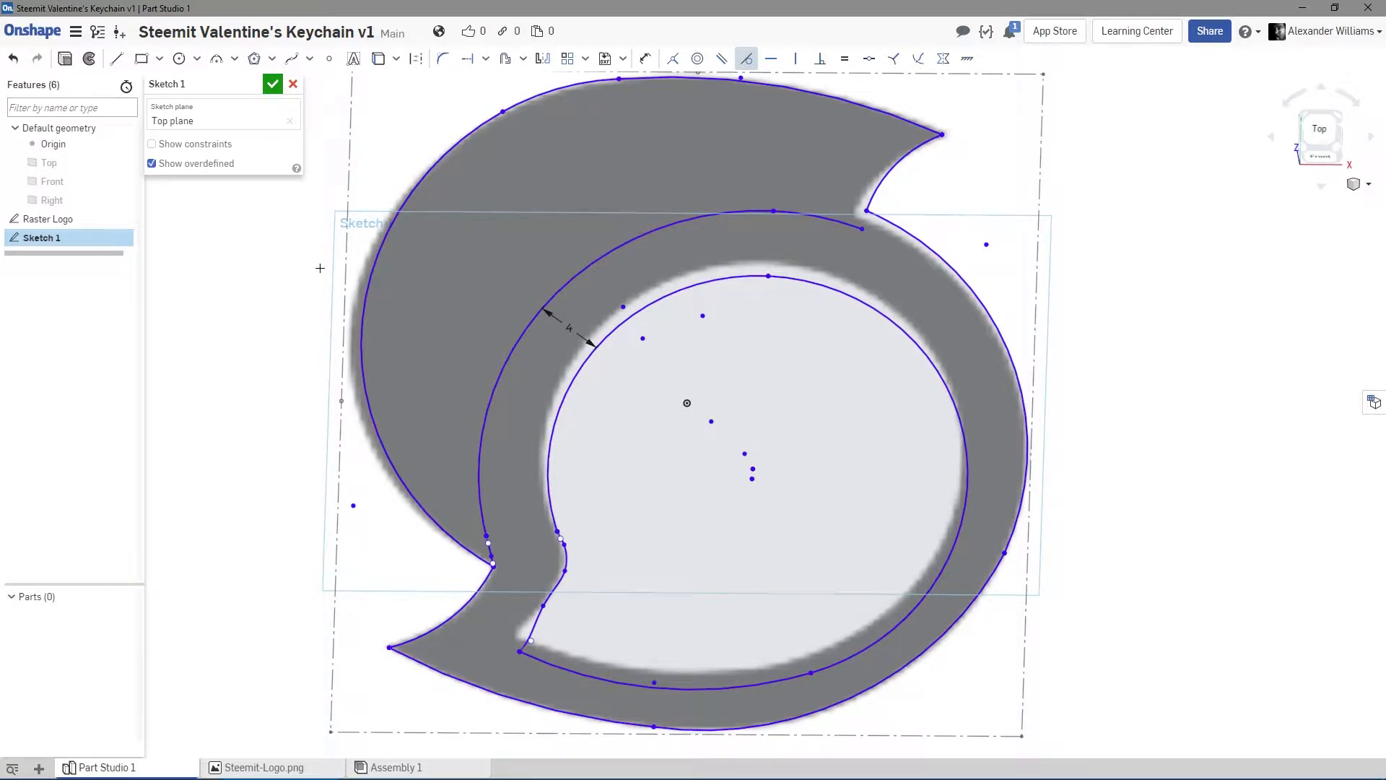
key(Escape)
key(ctrl+z)
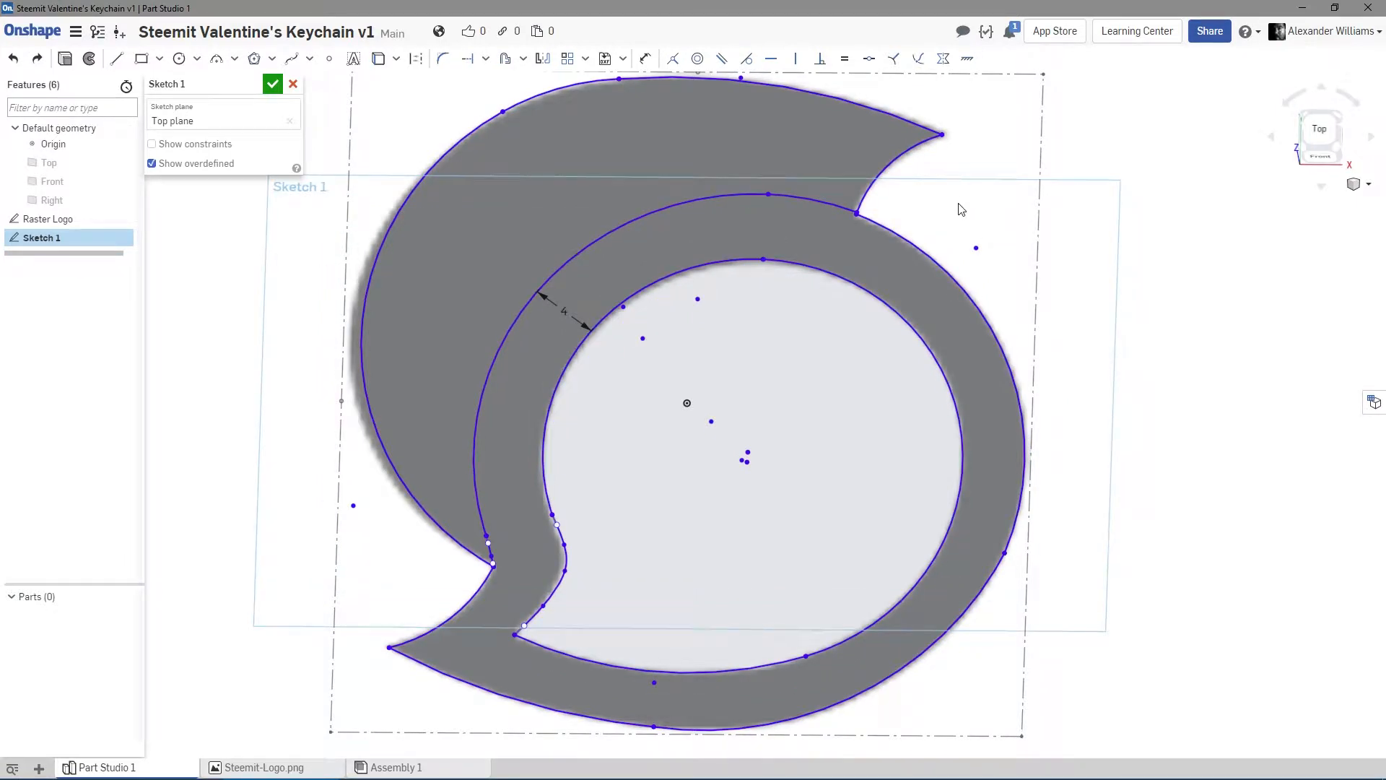
Adjust the offset arc's end at the upper-right notch and make it coincident with the outer outline's corner point.
scroll(865, 214, up, 5)
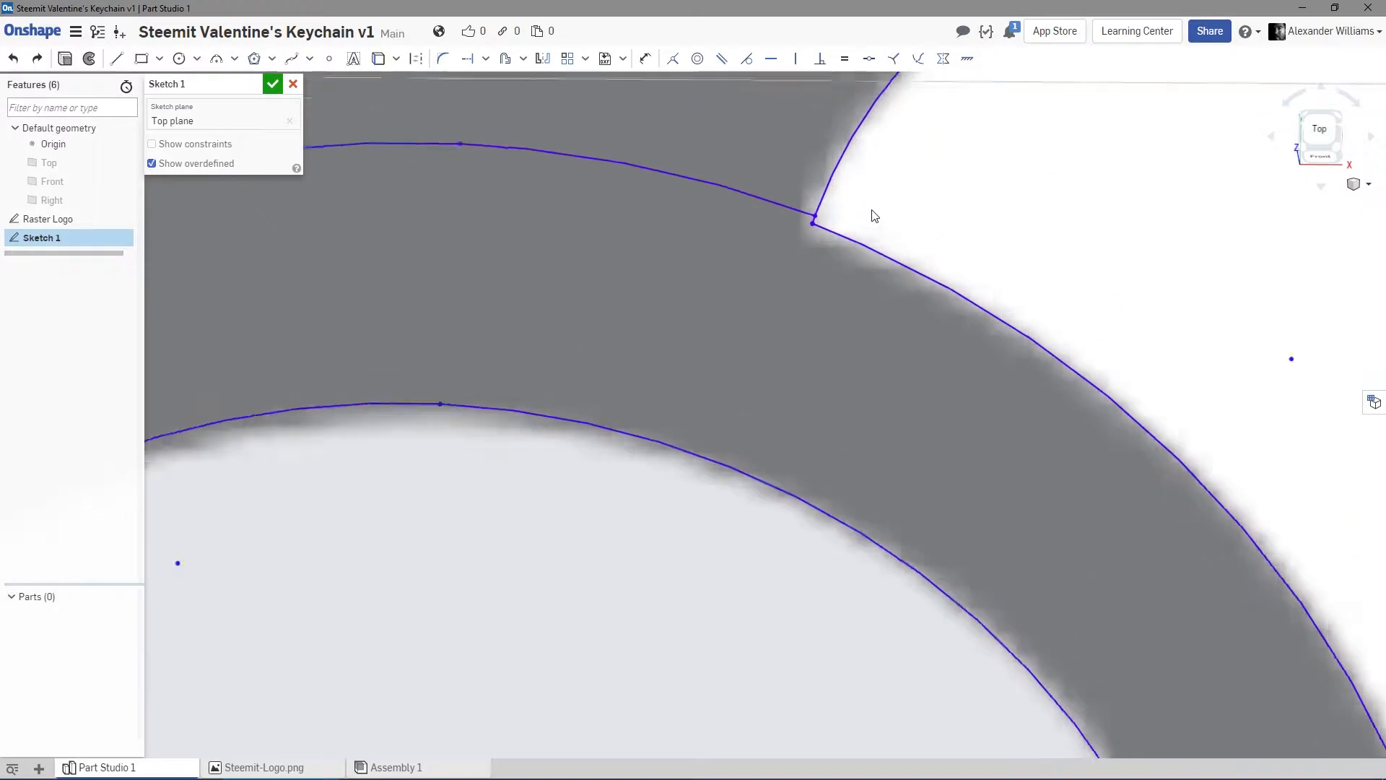
scroll(873, 215, up, 3)
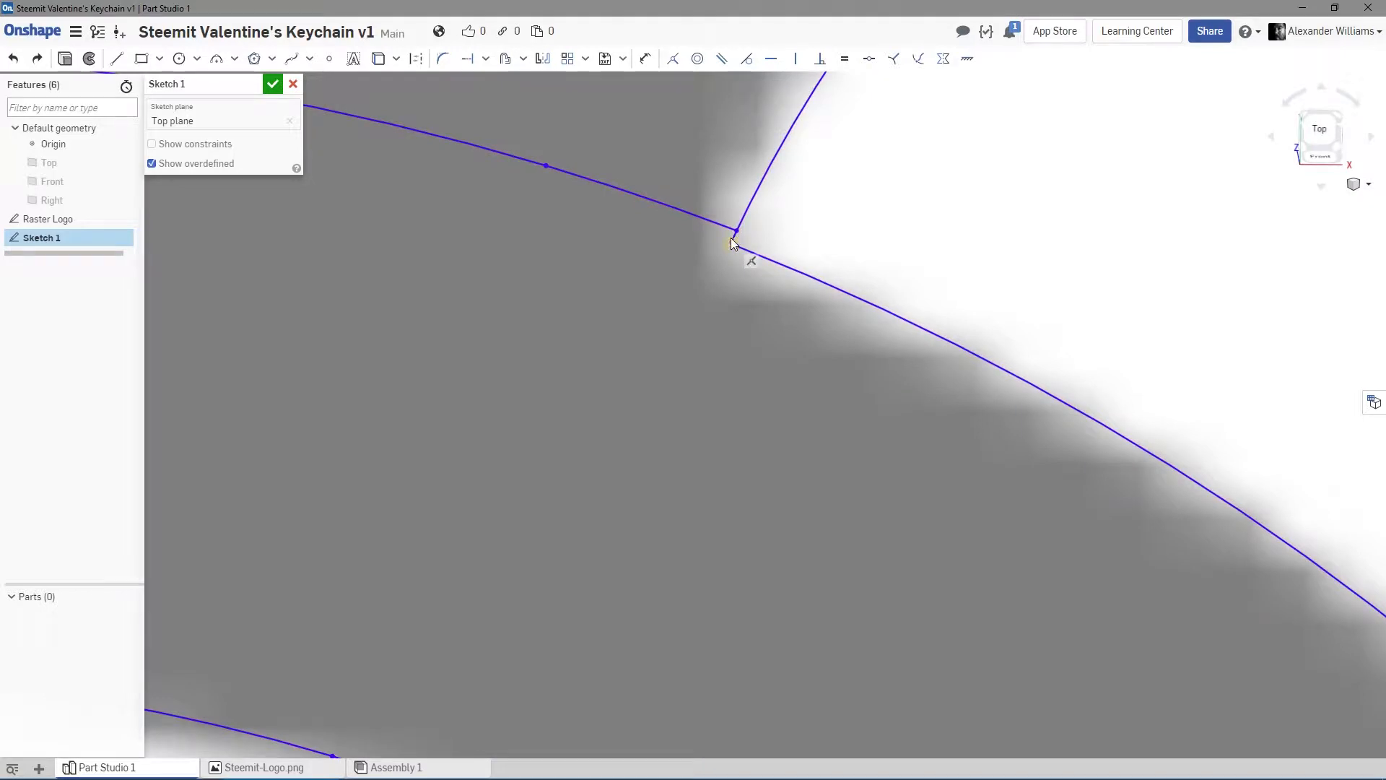
drag(733, 236, 745, 216)
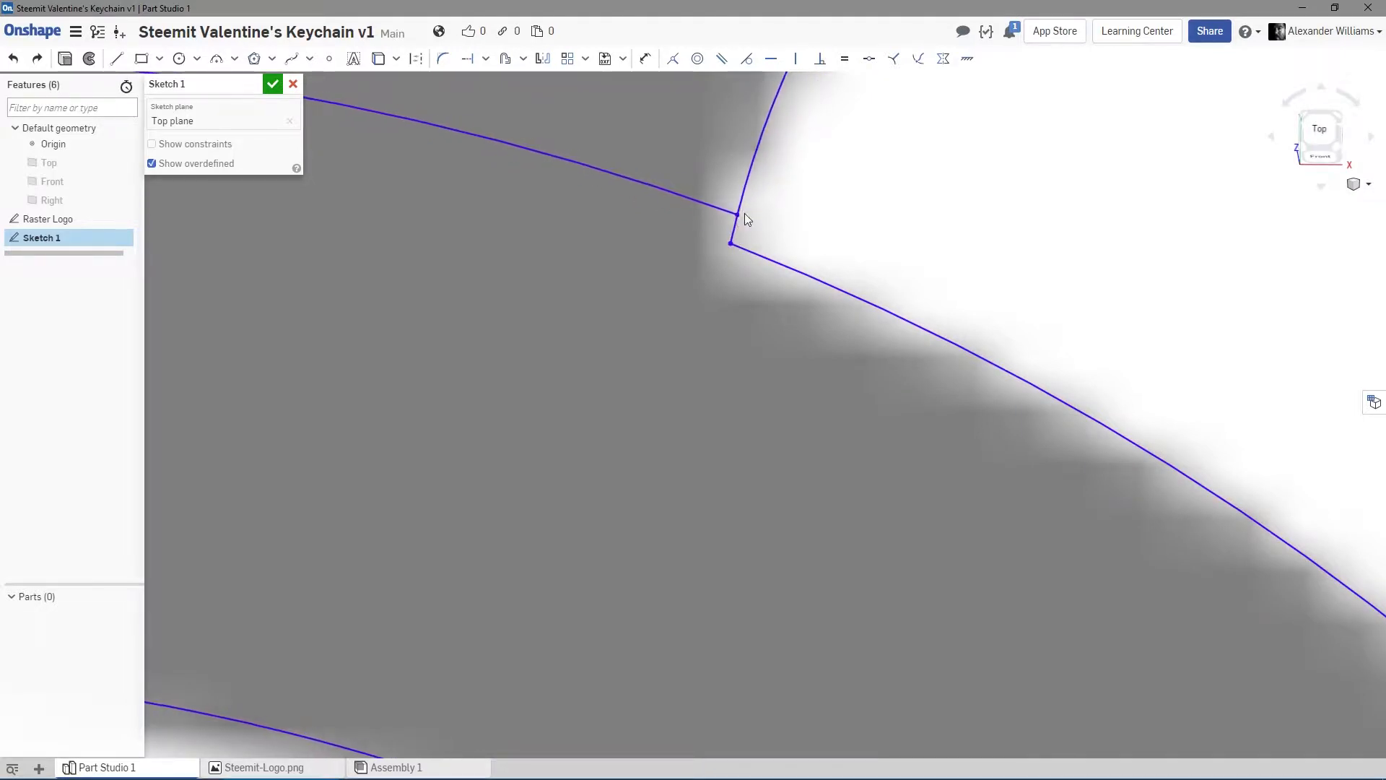
scroll(901, 184, up, 5)
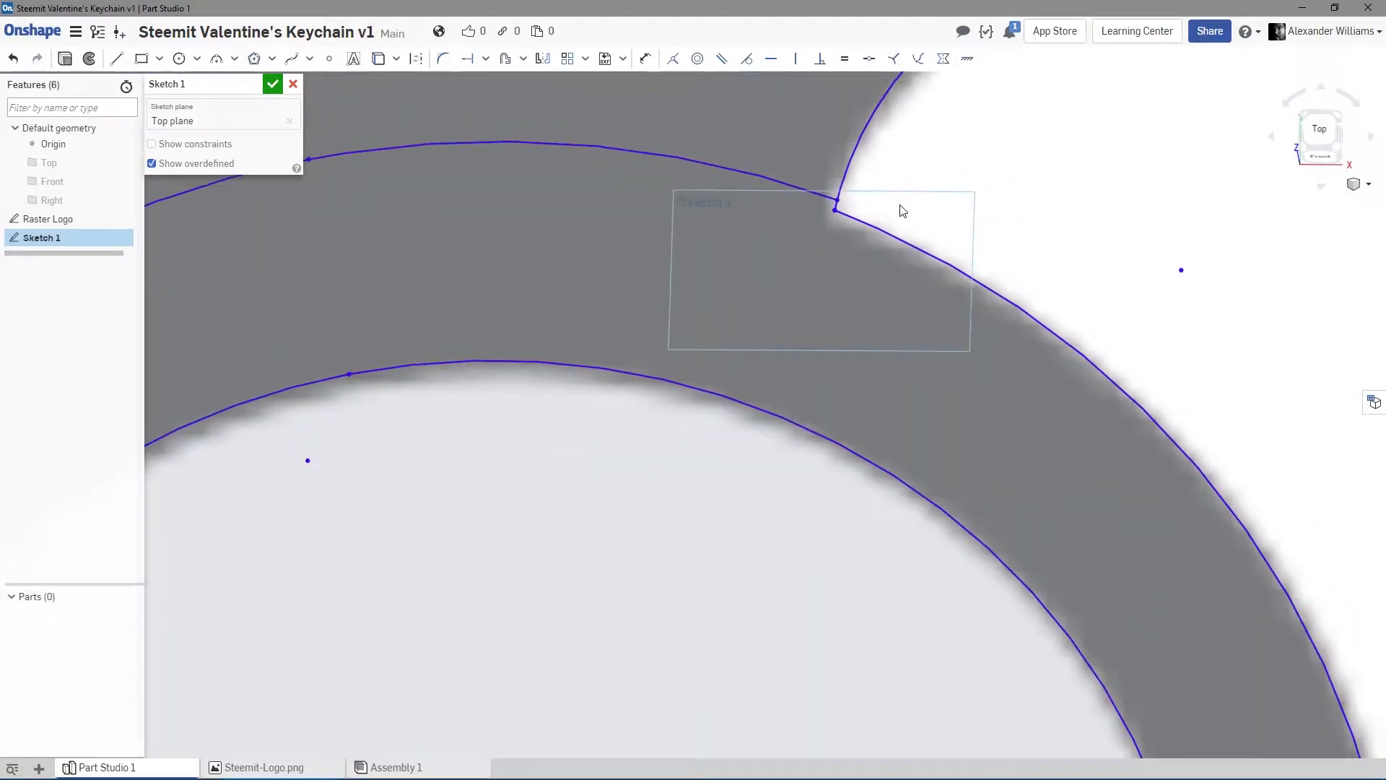
middle_drag(901, 211, 873, 284)
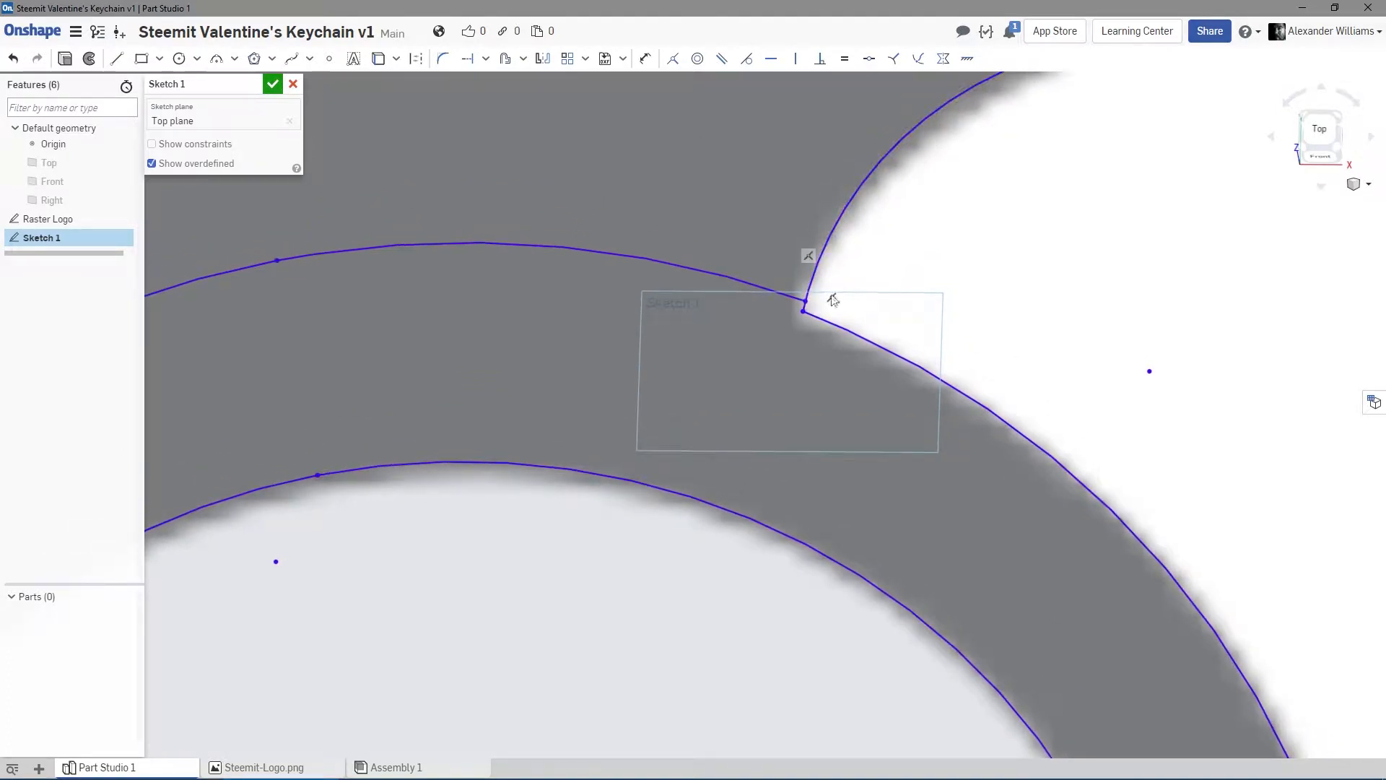
click(675, 60)
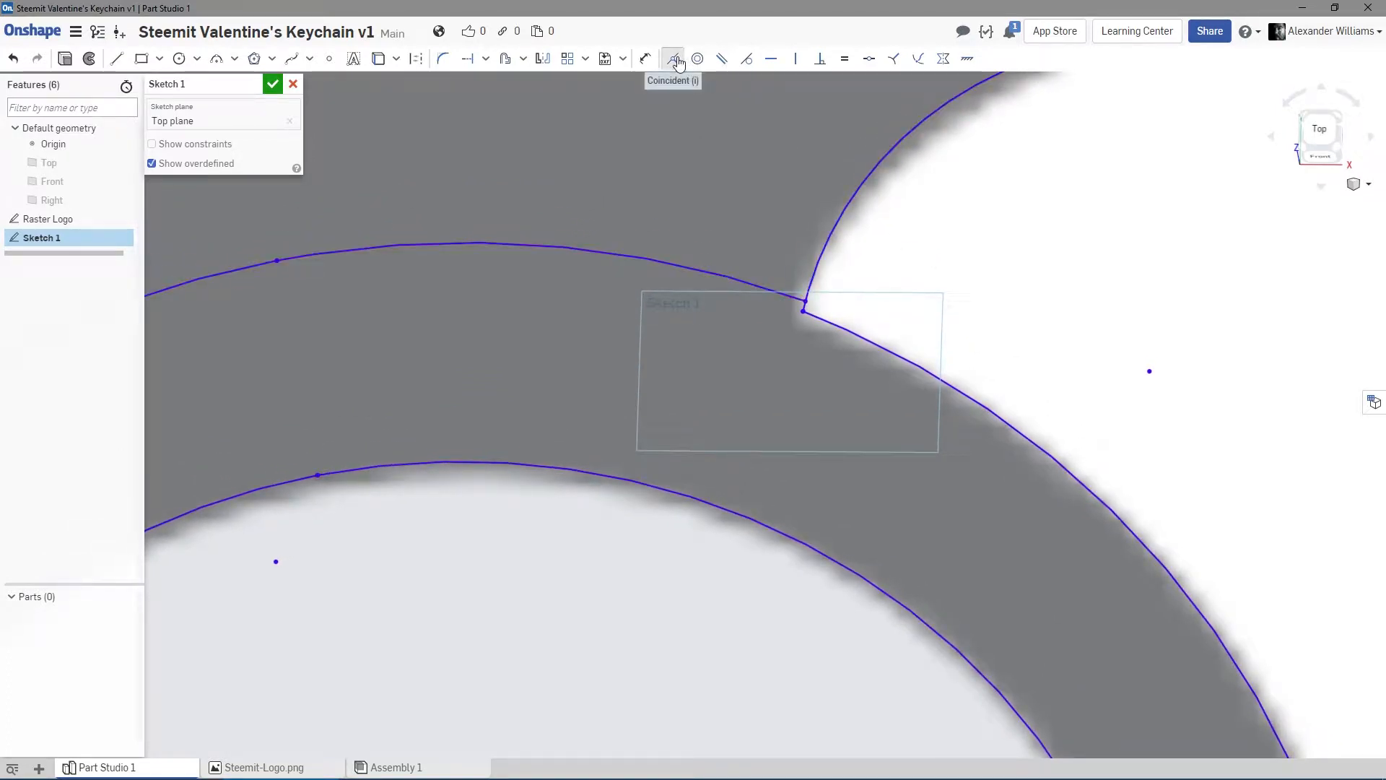
click(805, 301)
click(805, 312)
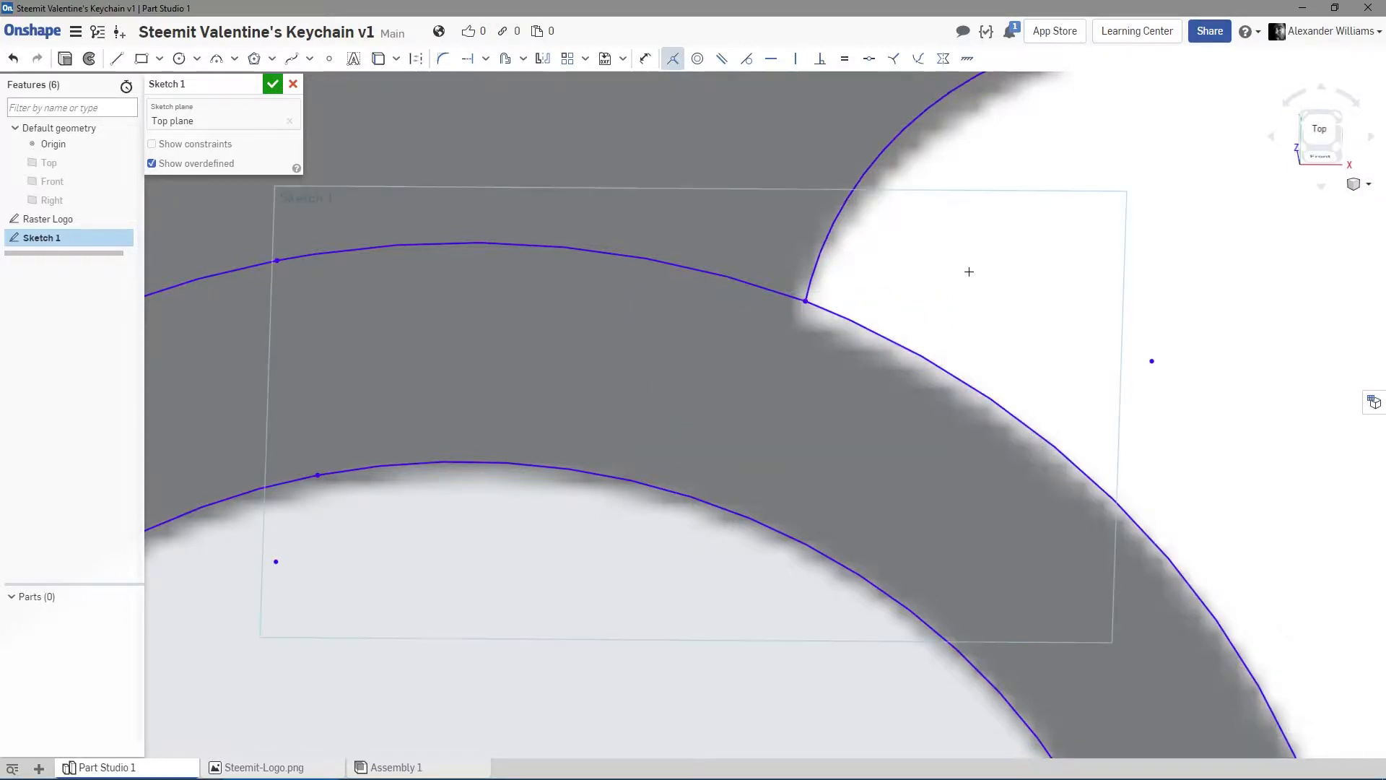
scroll(978, 257, down, 5)
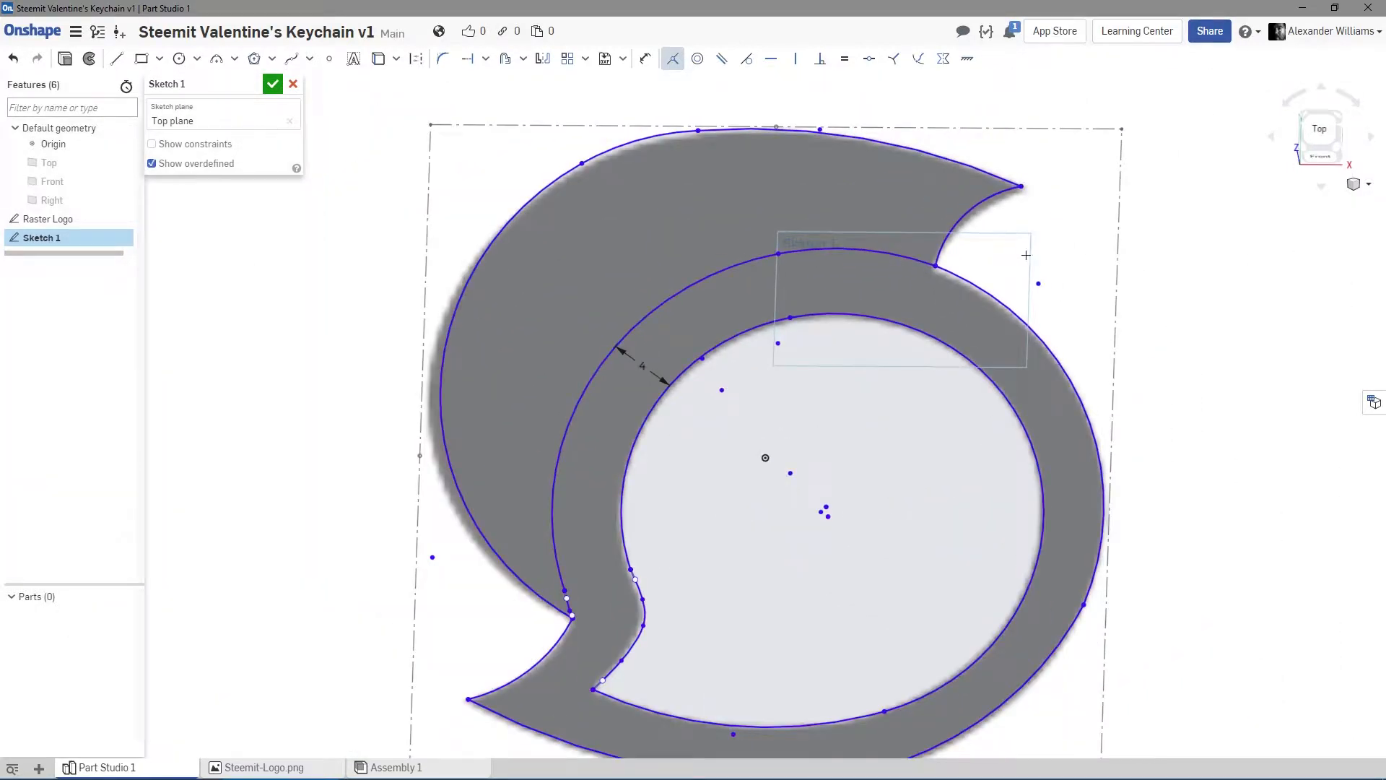
right_click(1080, 245)
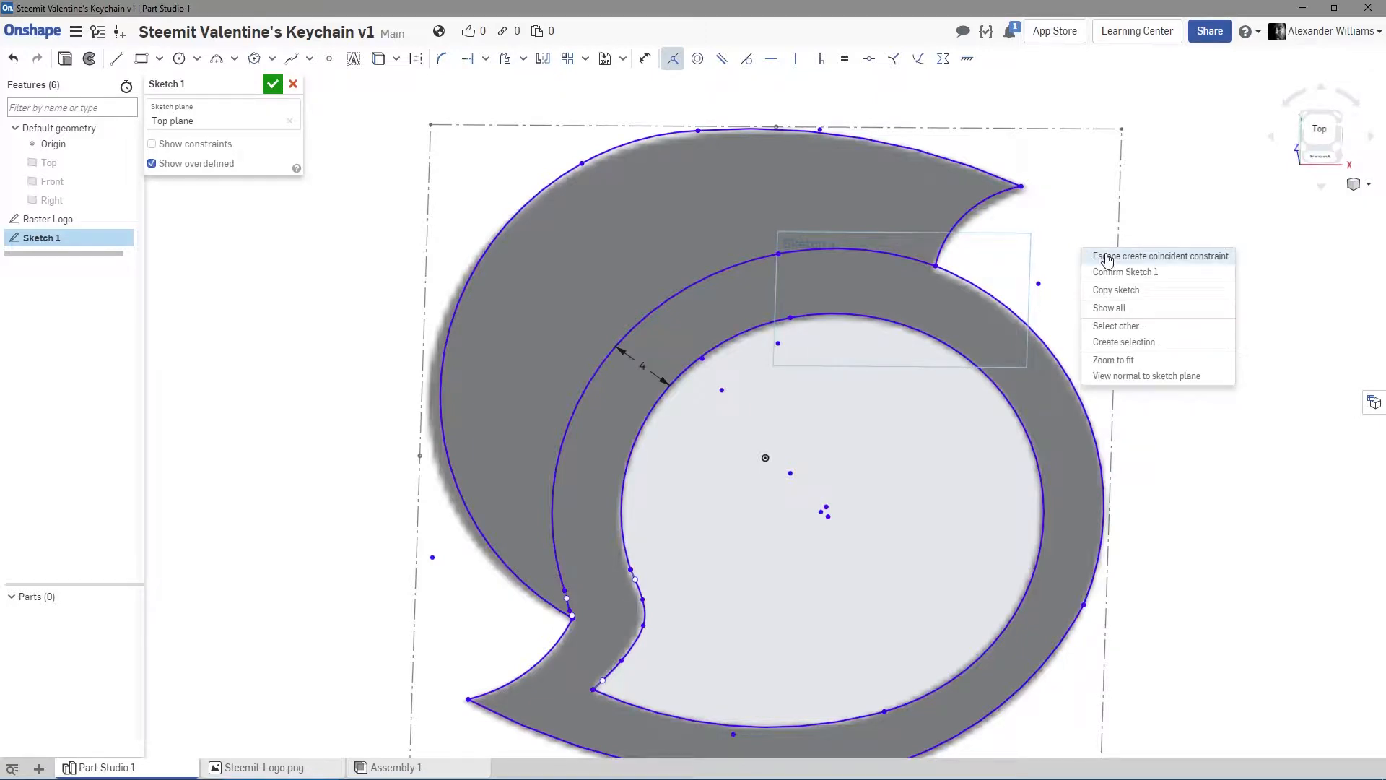
click(1097, 258)
Refine the outer outline against the logo by repositioning the upper-right tip, the left arc and the upper-left arc's centre point.
drag(1021, 191, 1027, 197)
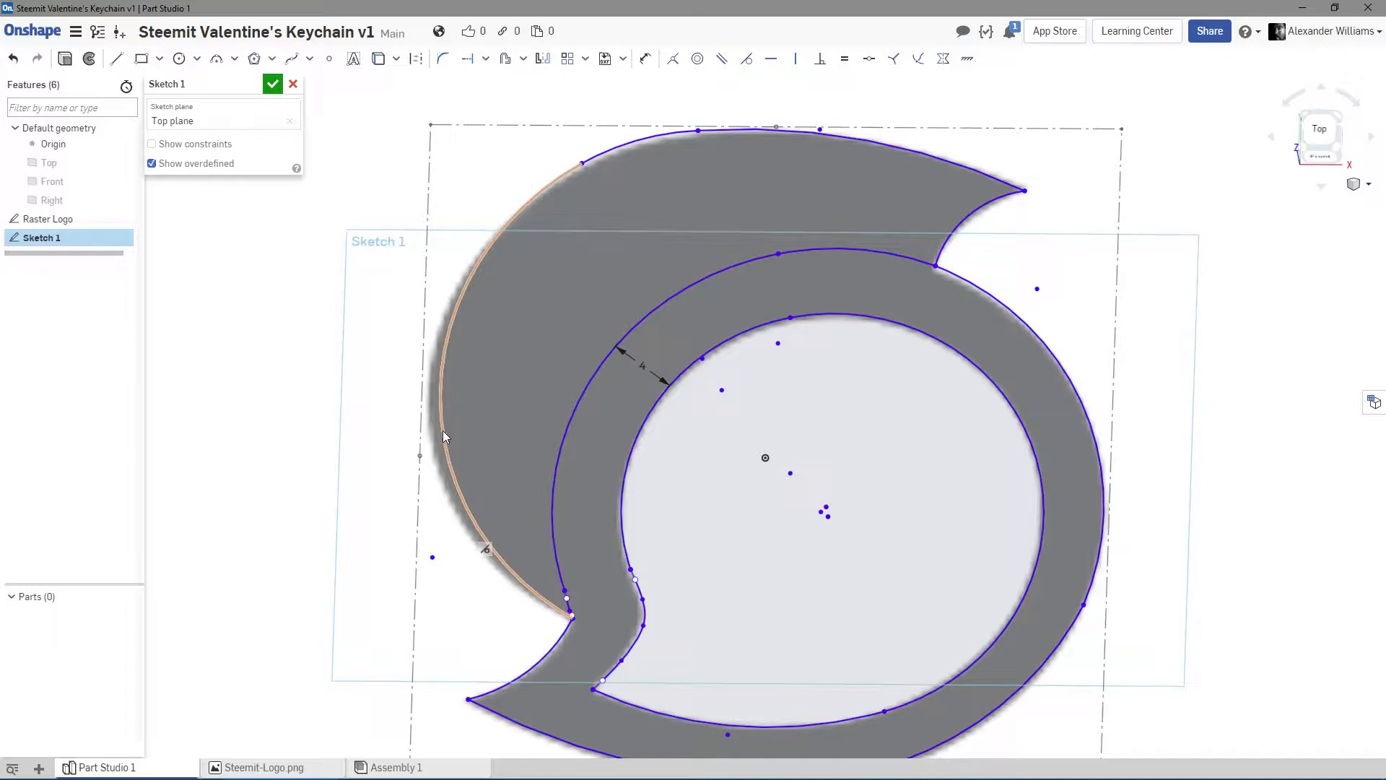
drag(443, 430, 439, 445)
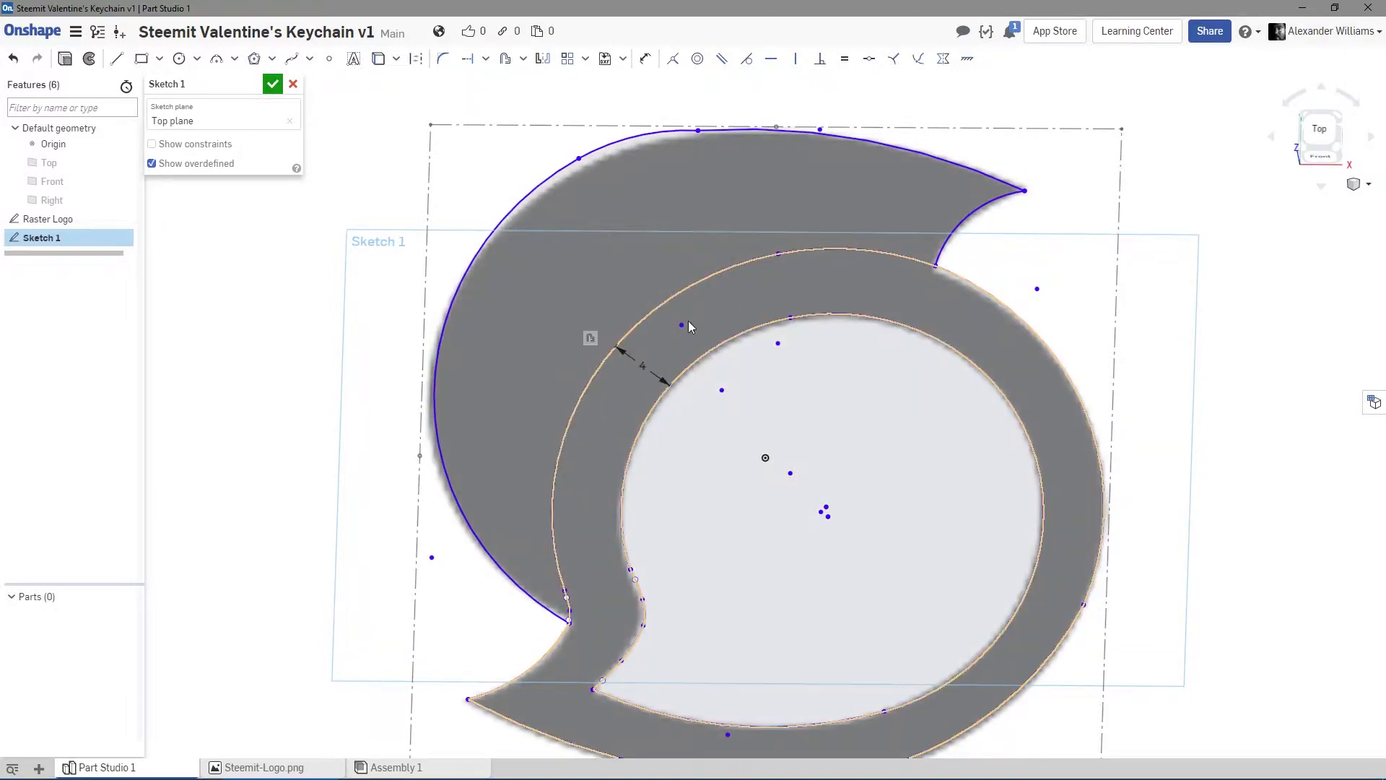
drag(682, 323, 687, 332)
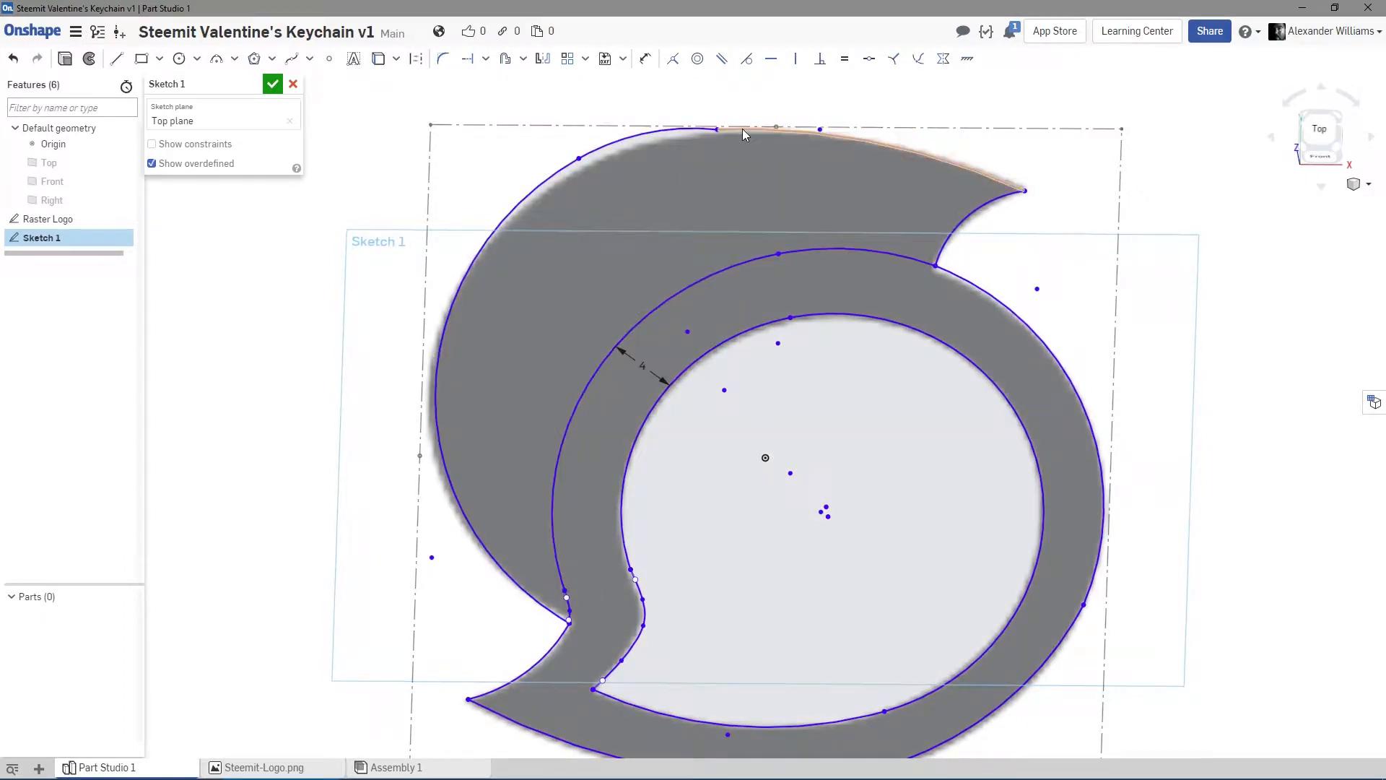
Make the top arc tangent to the upper-left arc, and realign the upper-right tip and notch corner with the logo.
click(742, 128)
click(669, 130)
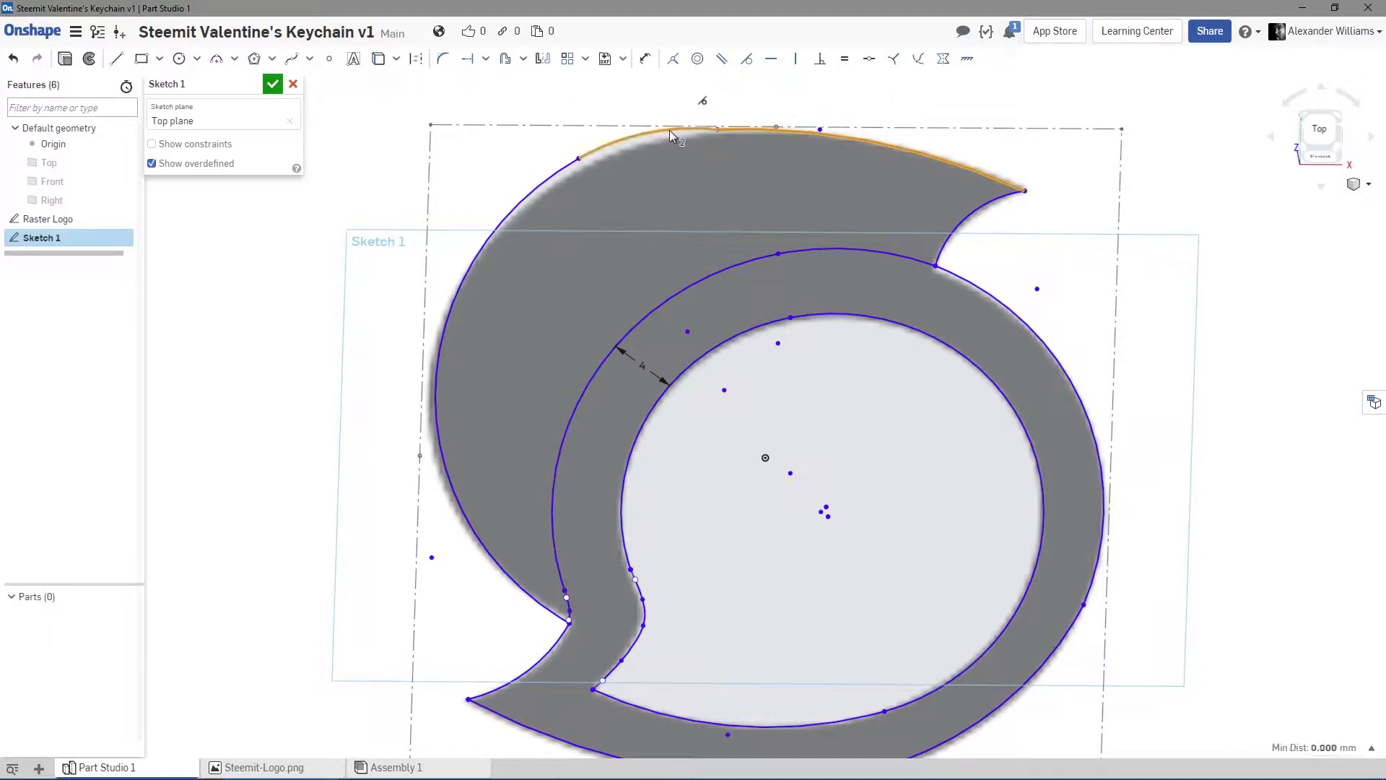
click(746, 59)
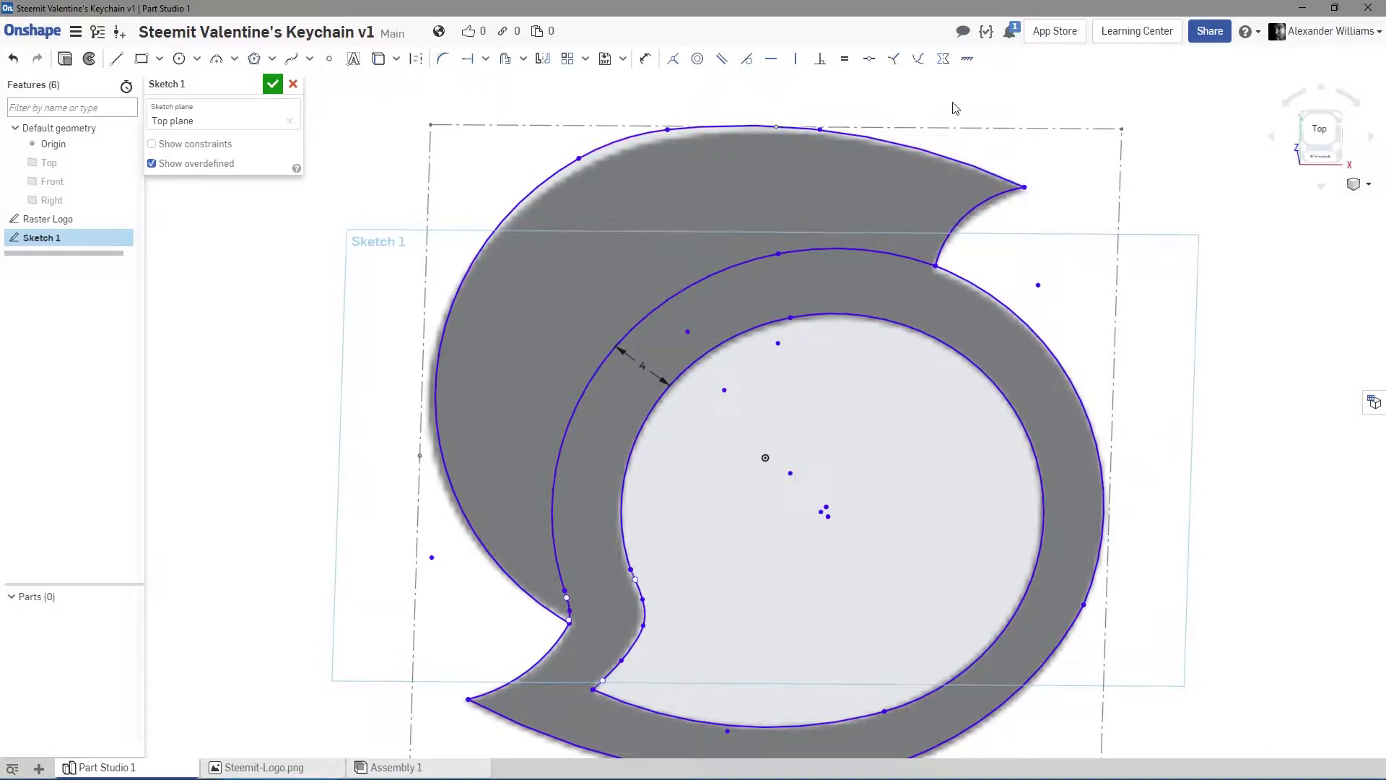
drag(1025, 189, 1027, 191)
drag(940, 265, 934, 267)
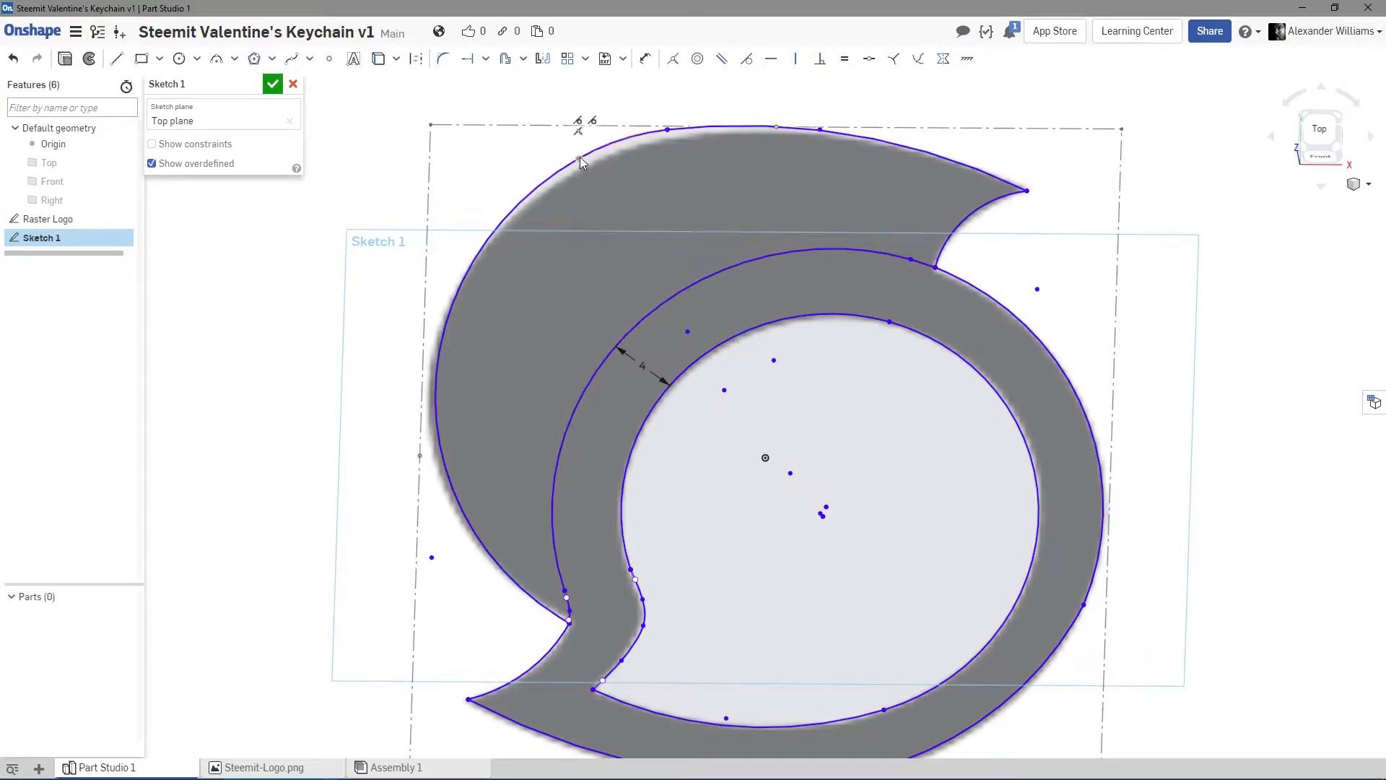
Move the upper-left arc junction down along the left edge and reshape the adjoining outer arcs to follow the logo.
drag(579, 157, 476, 252)
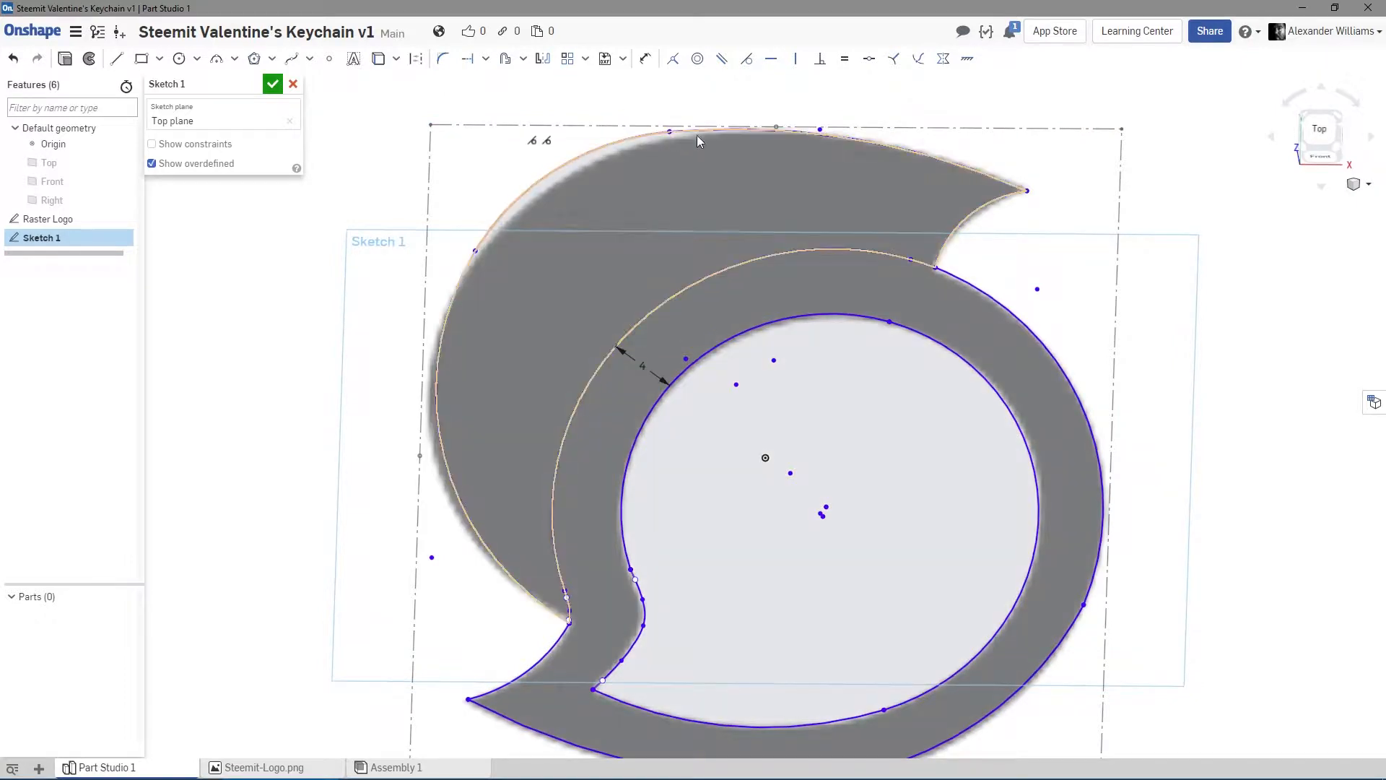
drag(533, 192, 536, 198)
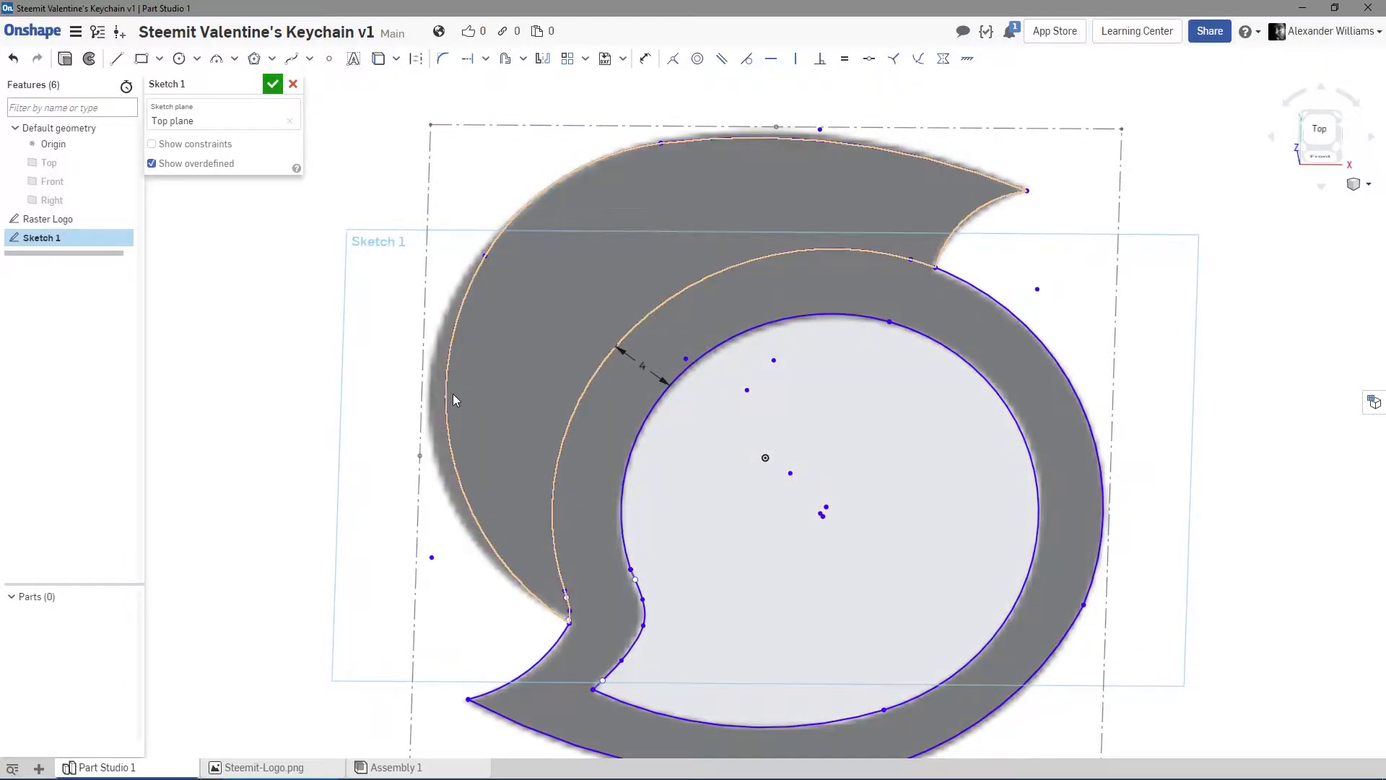
drag(445, 419, 443, 424)
Smooth the offset spline's end with its tangent handle and realign the corner point at the lower-left notch.
scroll(582, 682, up, 10)
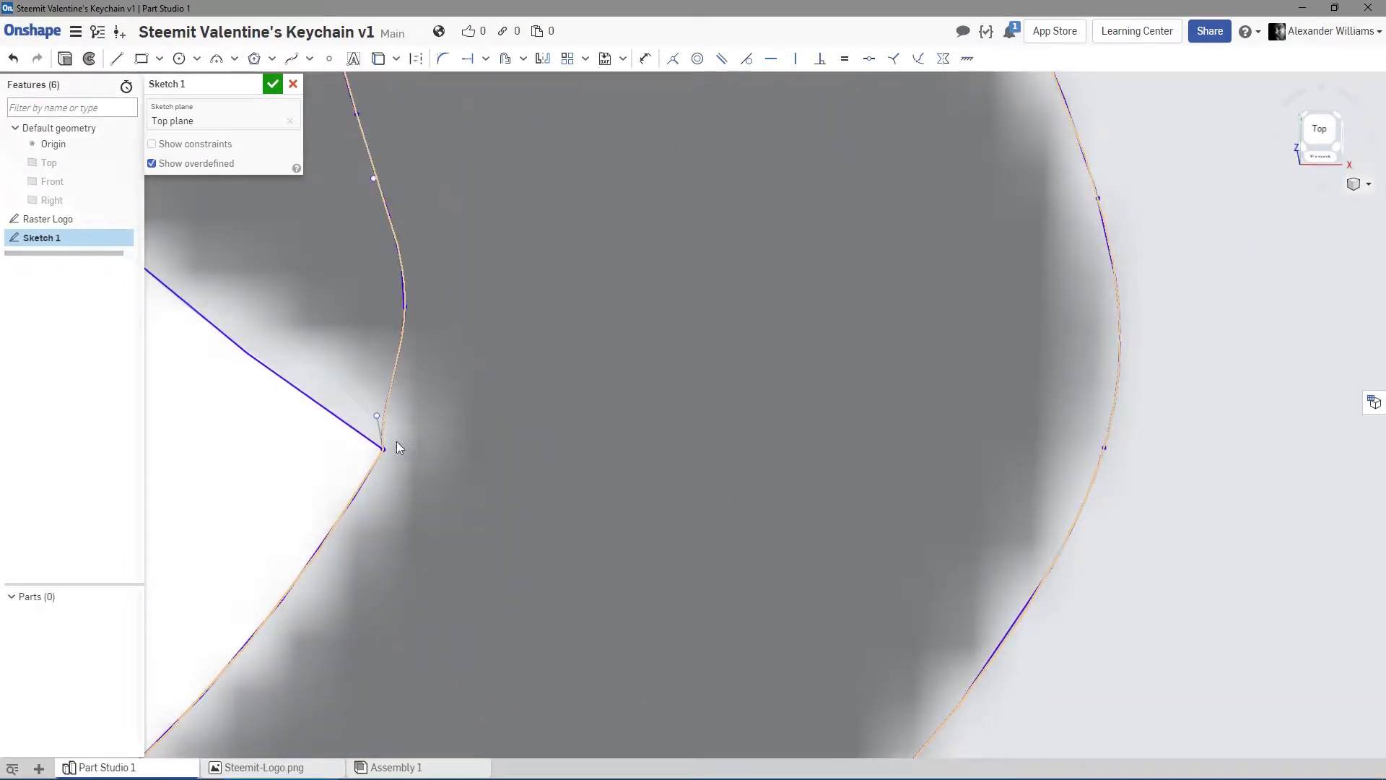
mouse_move(354, 439)
mouse_down()
mouse_move(340, 451)
mouse_move(394, 428)
mouse_up()
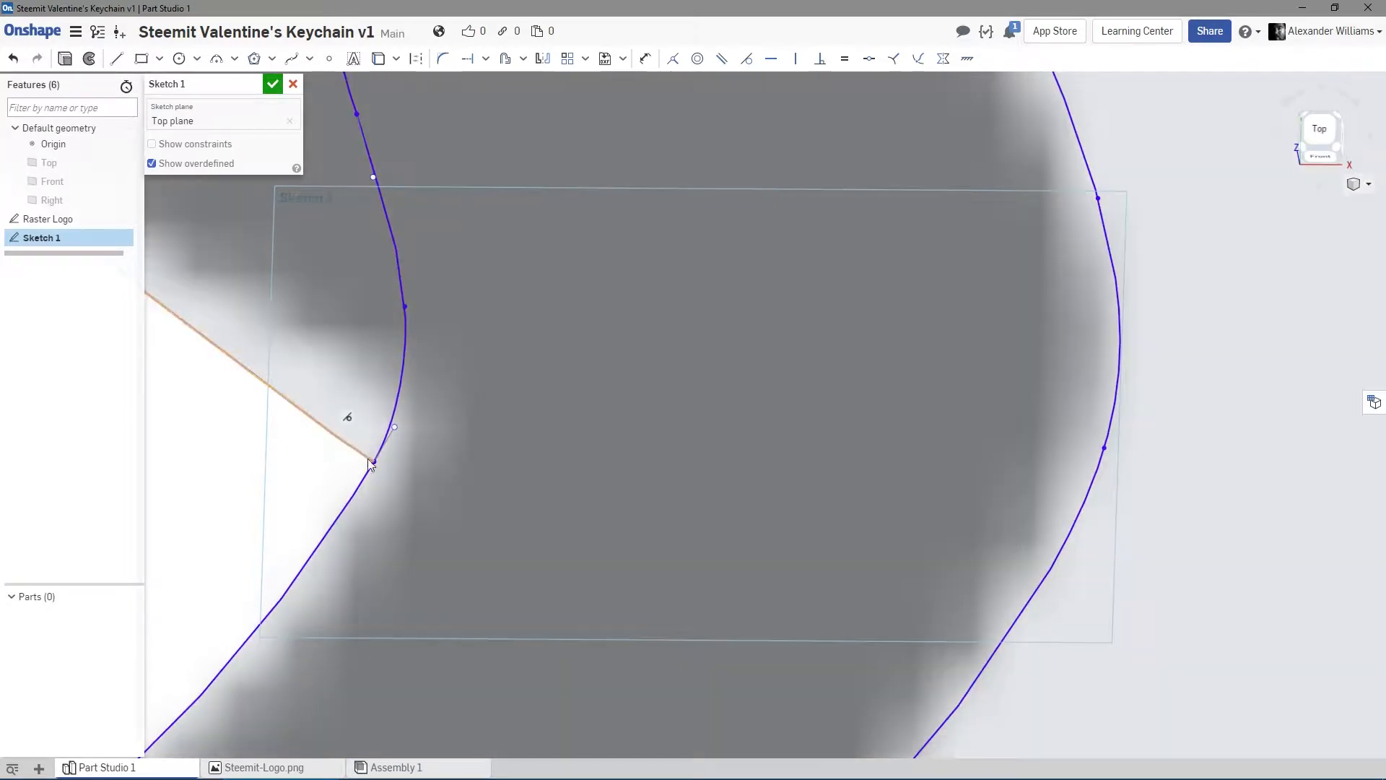
scroll(339, 419, down, 5)
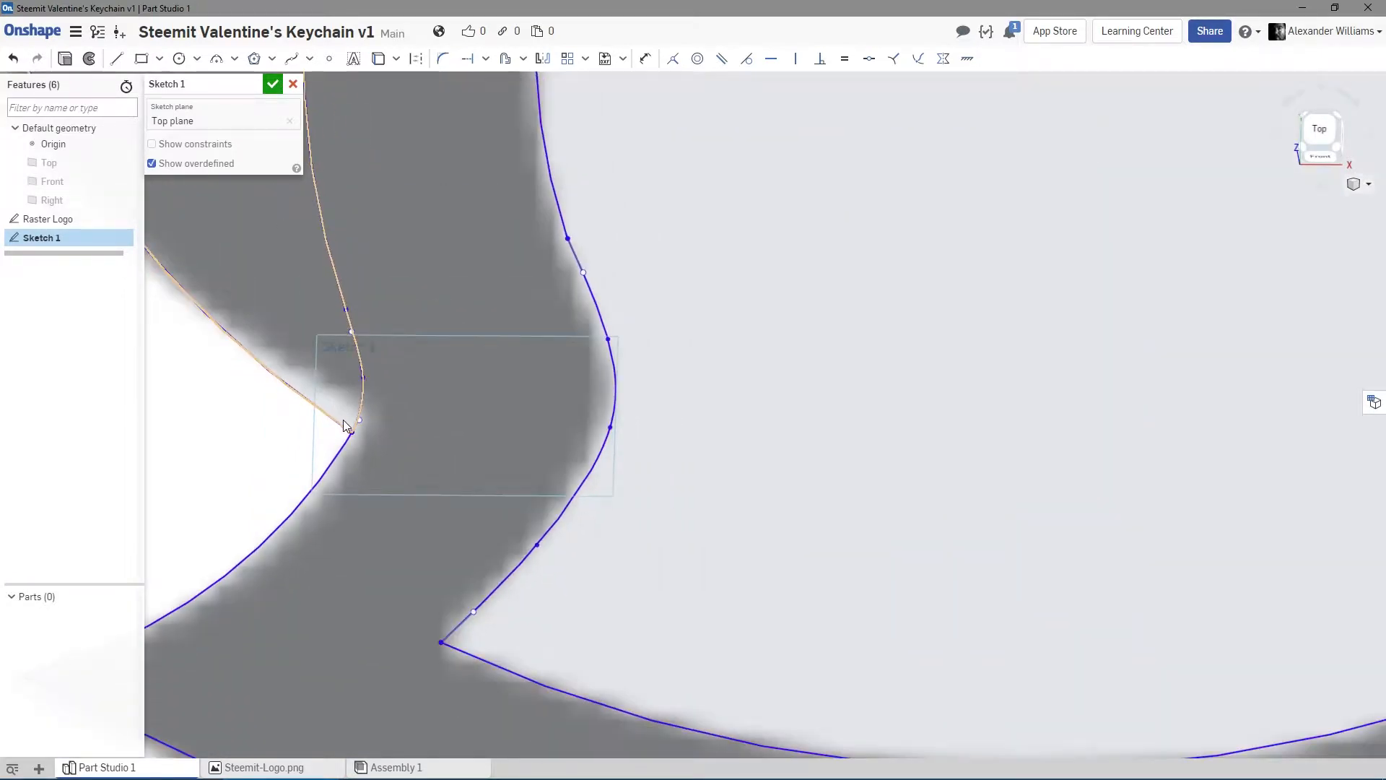
drag(353, 439, 370, 419)
scroll(449, 201, down, 8)
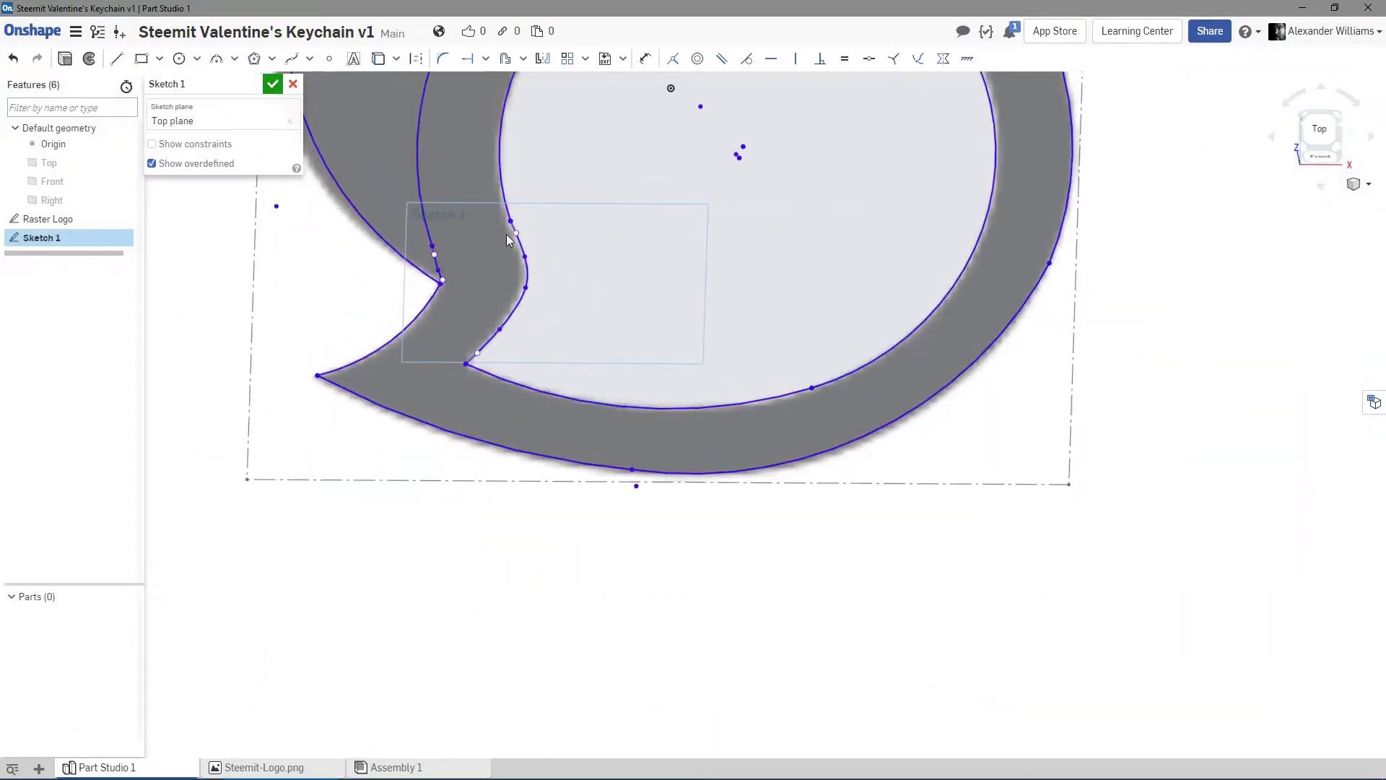
Check the whole traced outline against the logo image, including in a view normal to the sketch.
middle_drag(509, 240, 644, 473)
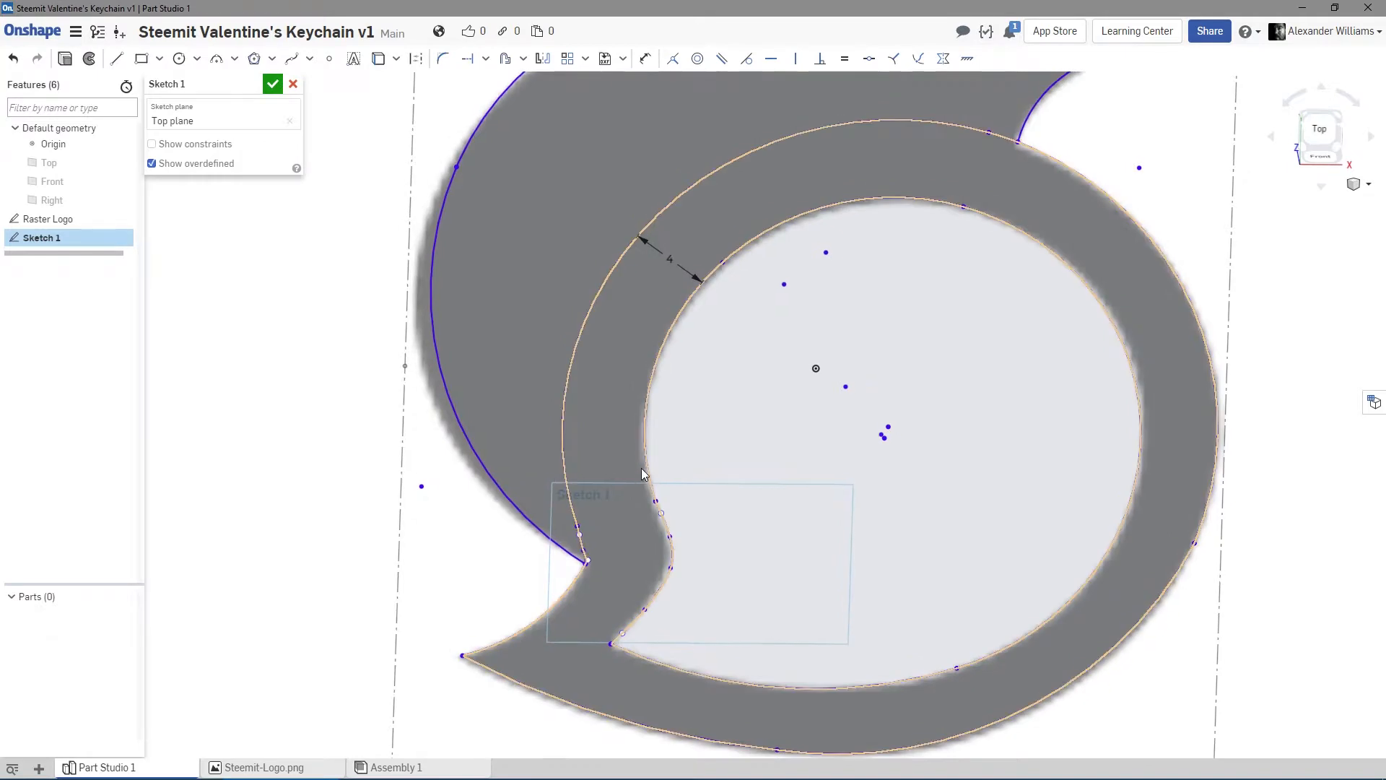
scroll(645, 474, down, 1)
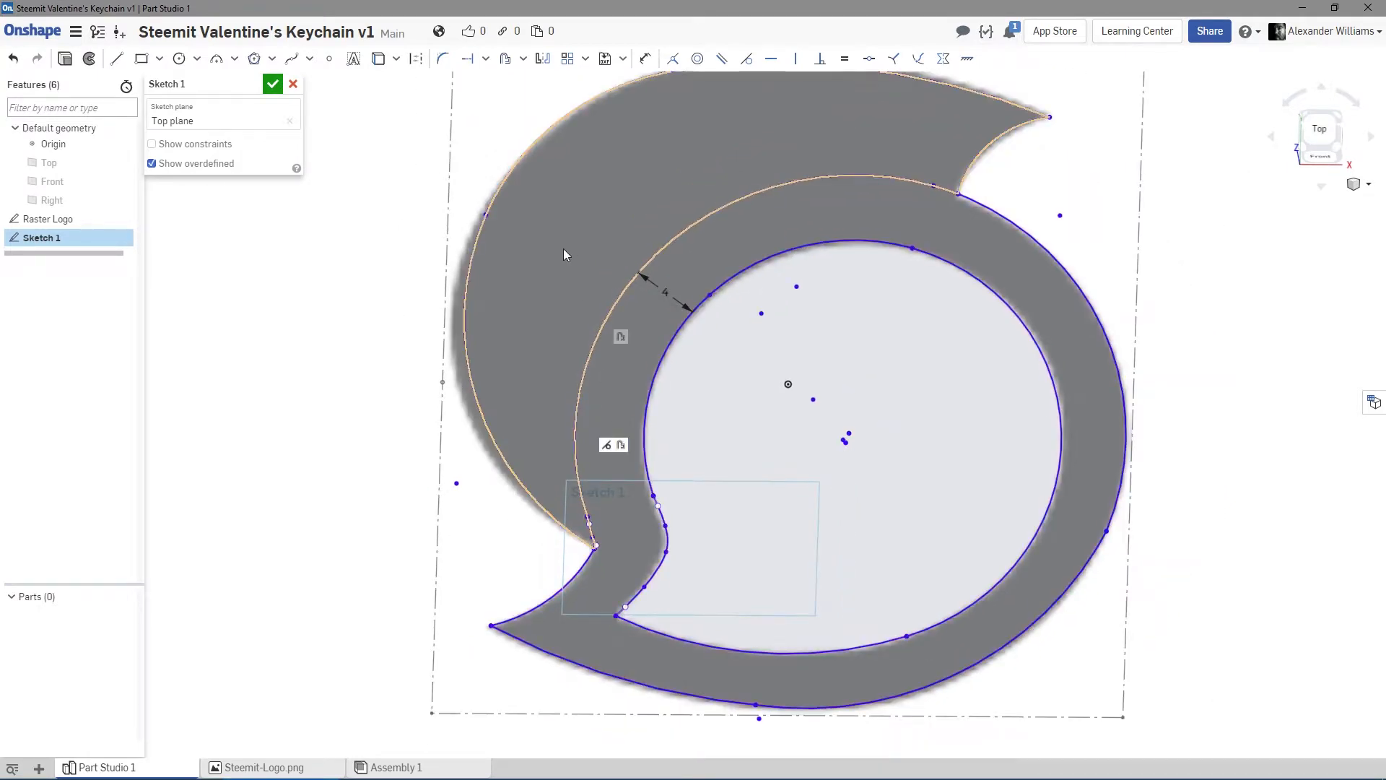
middle_drag(562, 273, 525, 383)
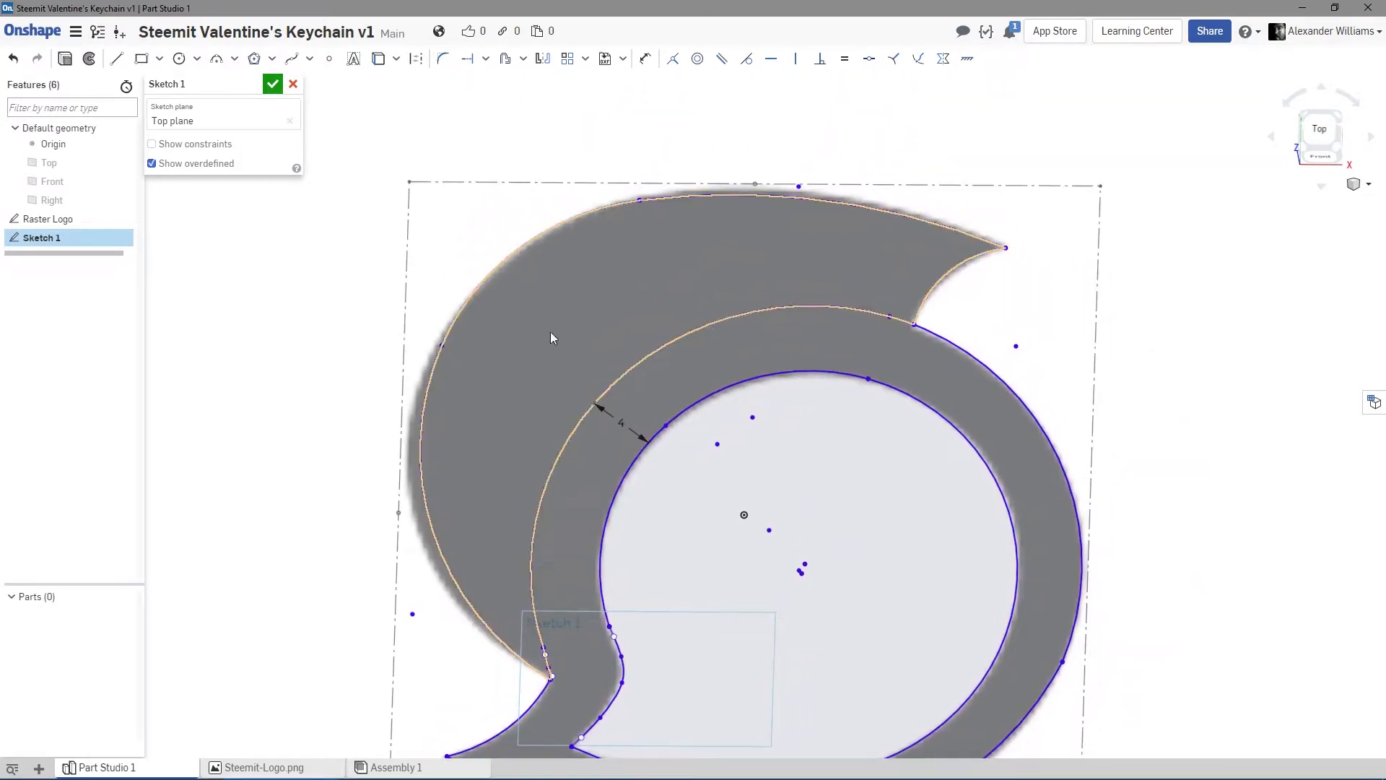
scroll(619, 272, down, 2)
scroll(607, 271, up, 2)
middle_drag(608, 270, 555, 317)
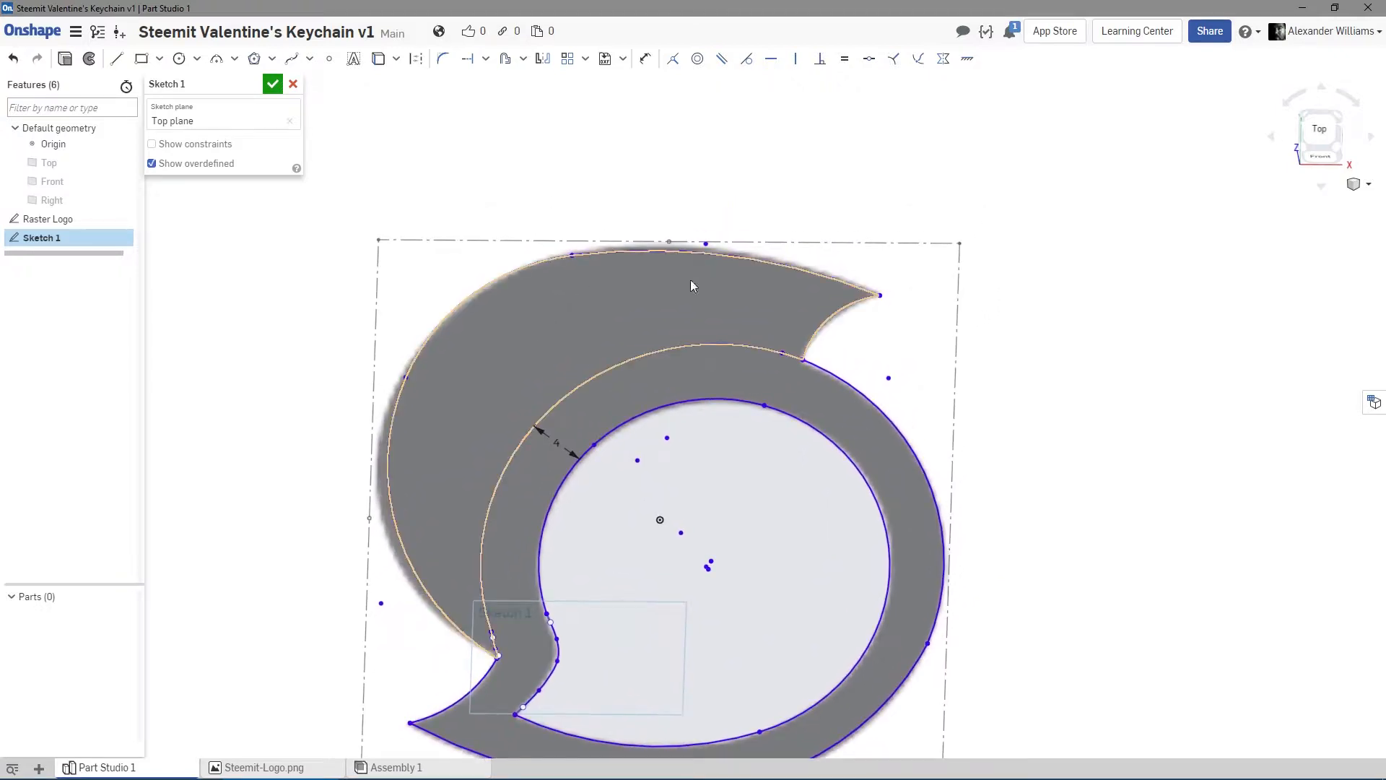
scroll(1037, 310, down, 2)
mouse_move(1064, 285)
middle_down()
mouse_move(981, 127)
mouse_move(907, 149)
mouse_move(911, 161)
middle_up()
scroll(927, 189, up, 3)
scroll(930, 219, down, 3)
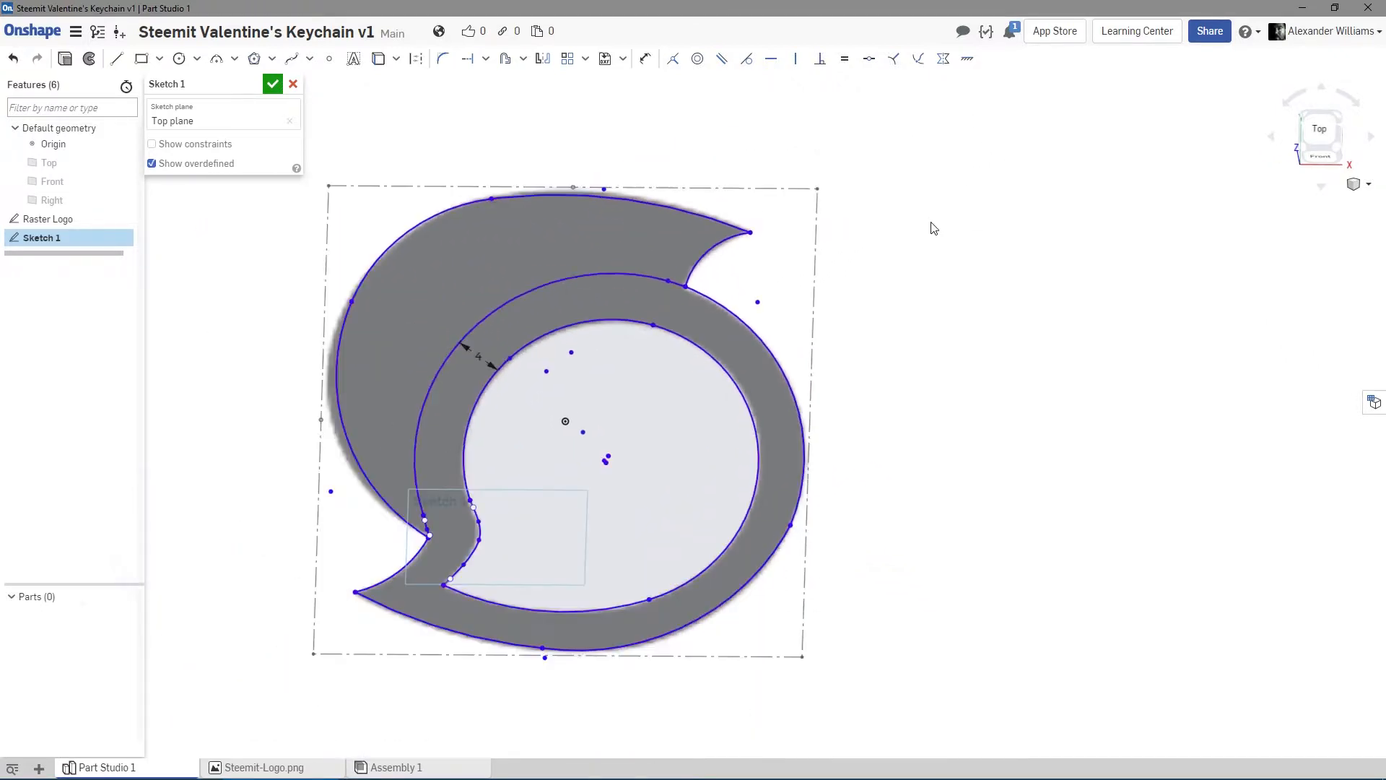
middle_drag(944, 220, 996, 205)
scroll(994, 208, up, 1)
scroll(982, 227, down, 1)
key(n)
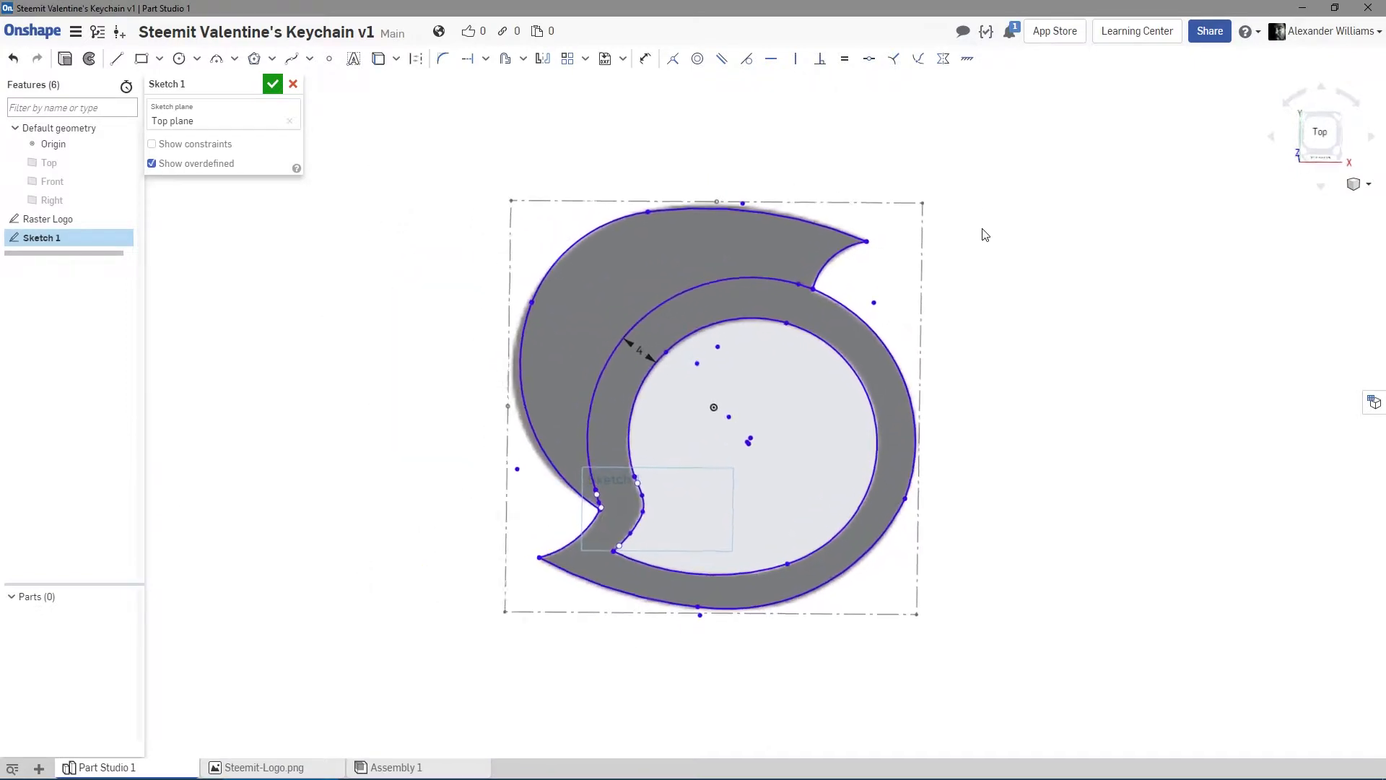
key(f)
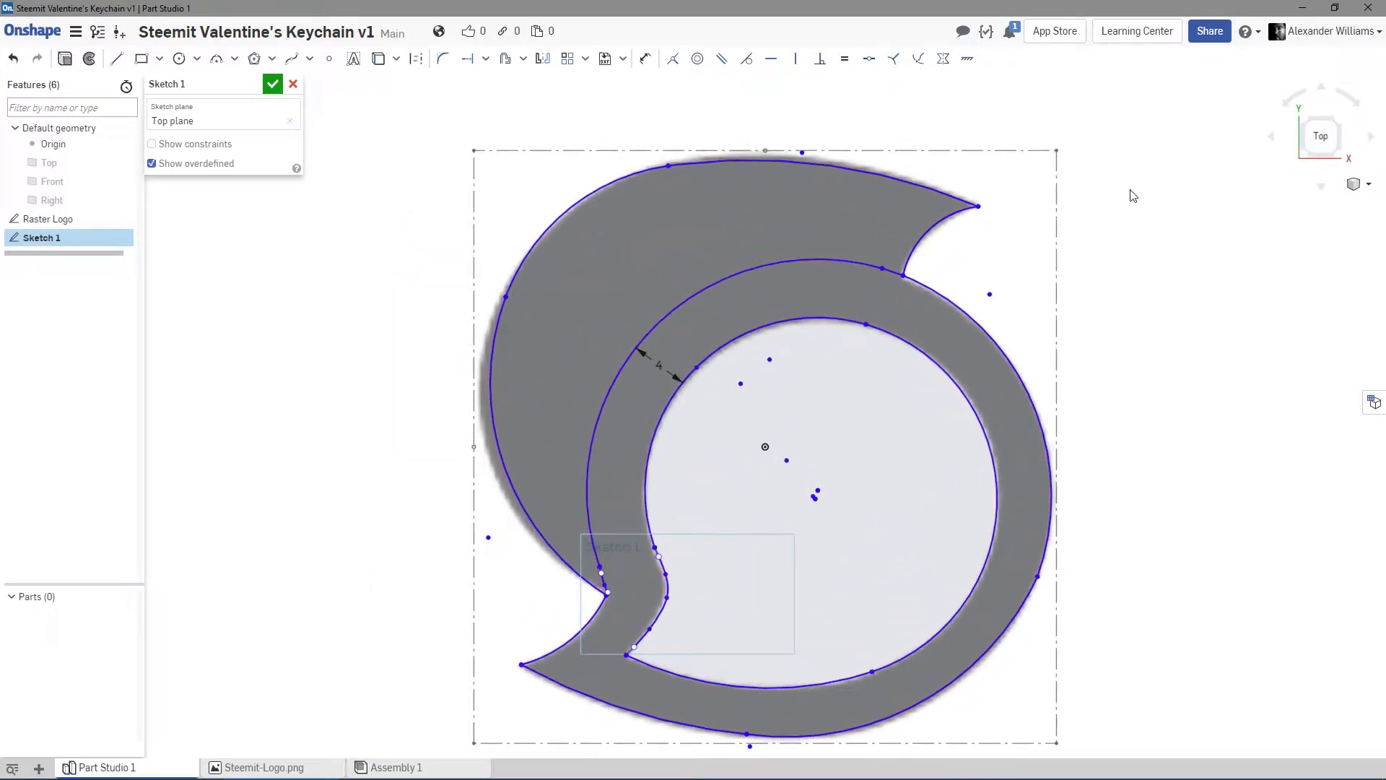
scroll(1229, 248, down, 1)
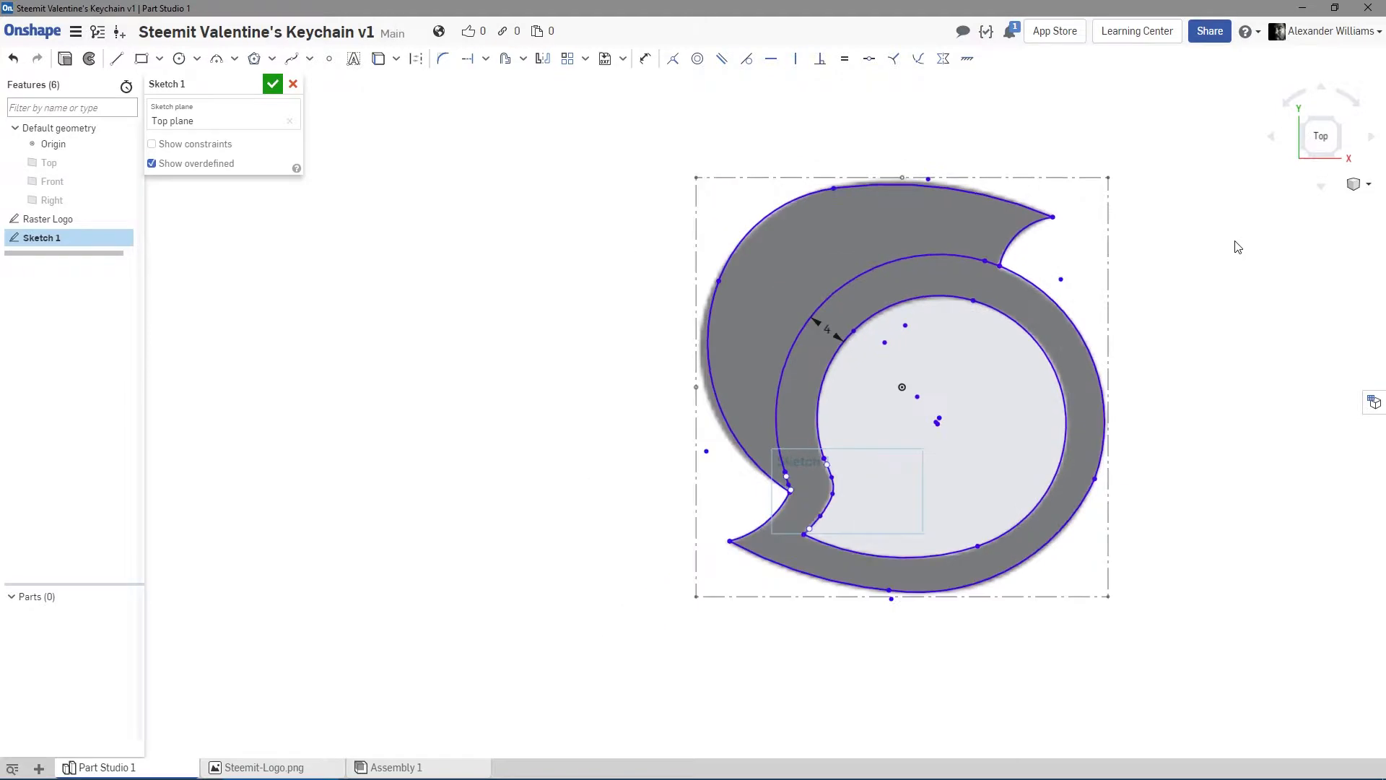
scroll(1222, 241, down, 1)
middle_drag(1222, 241, 1015, 226)
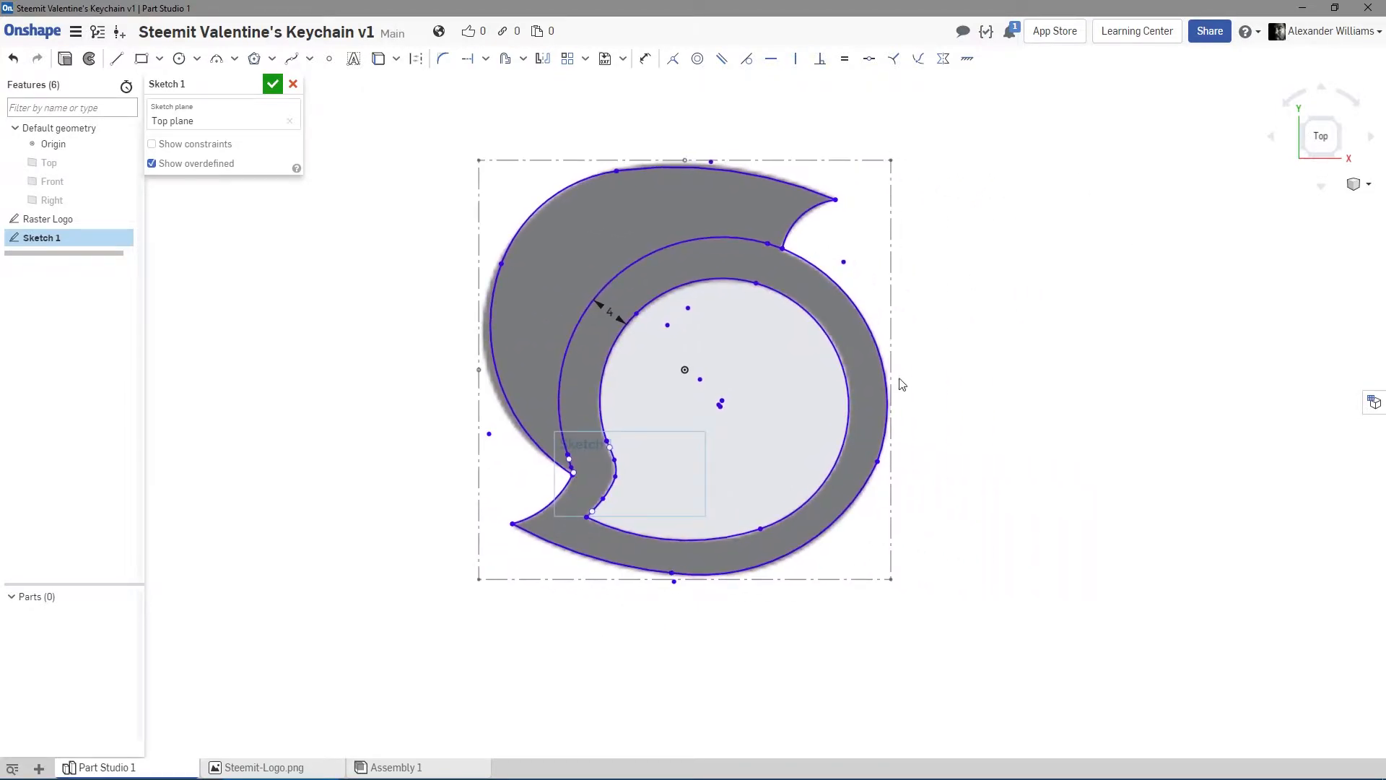
click(851, 399)
Rename the sketch as Steemit Logo and finish it.
click(253, 84)
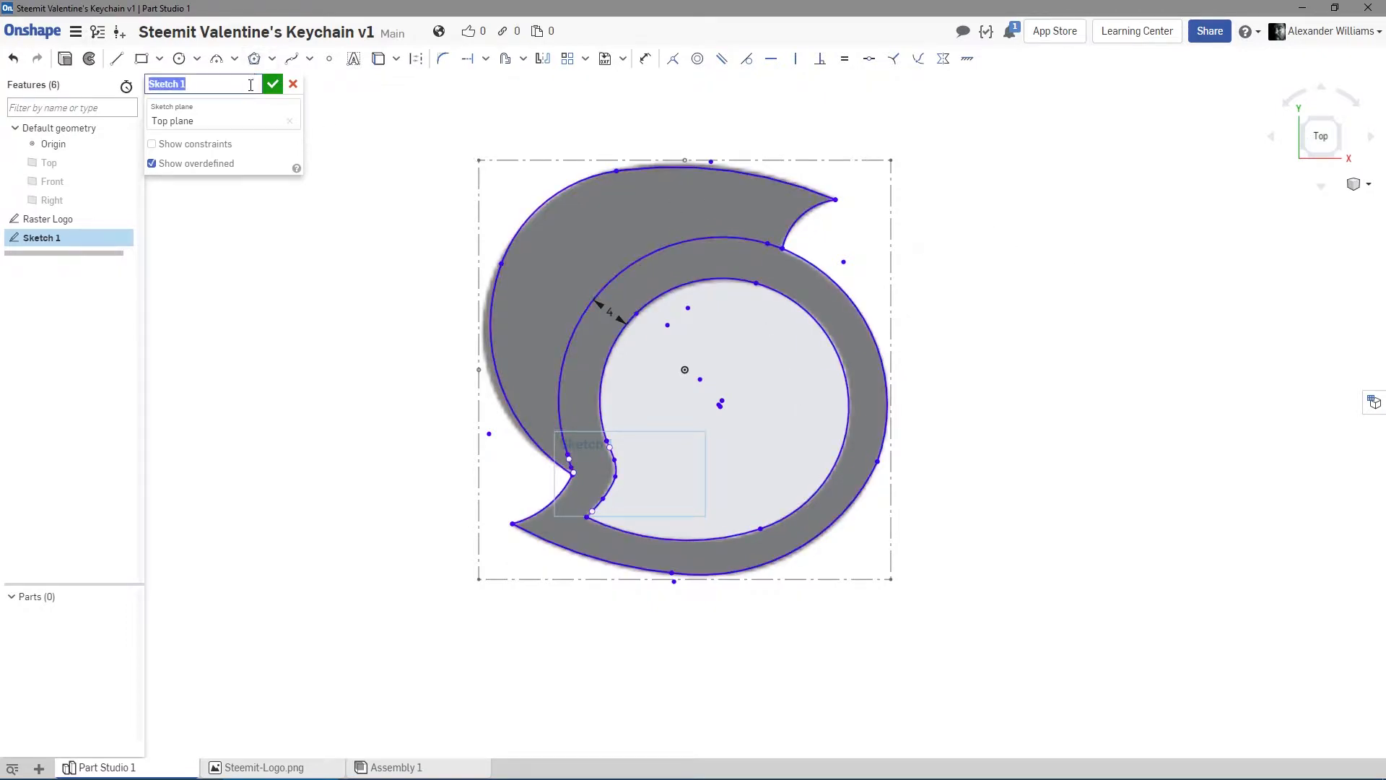
text(Logo)
key(Home)
text(Steemi)
key(Return)
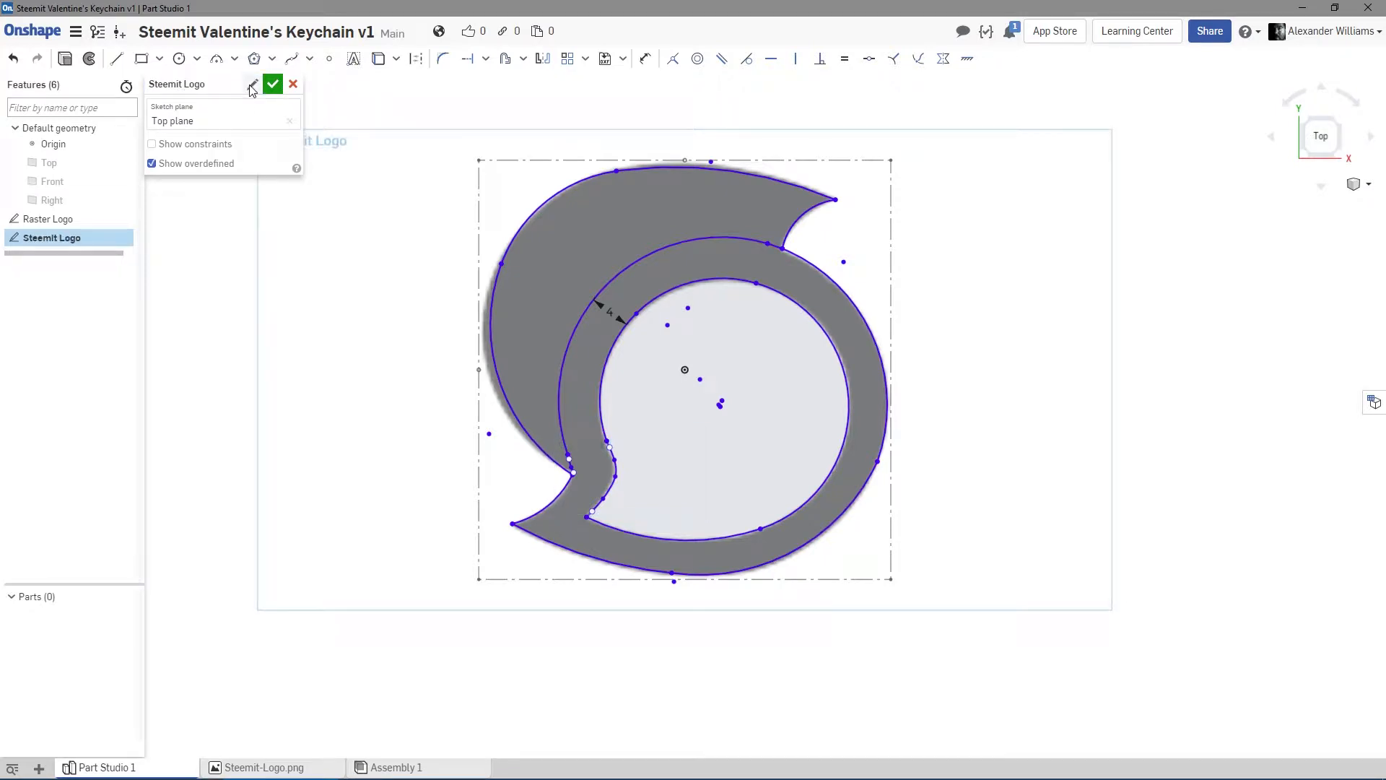
click(273, 85)
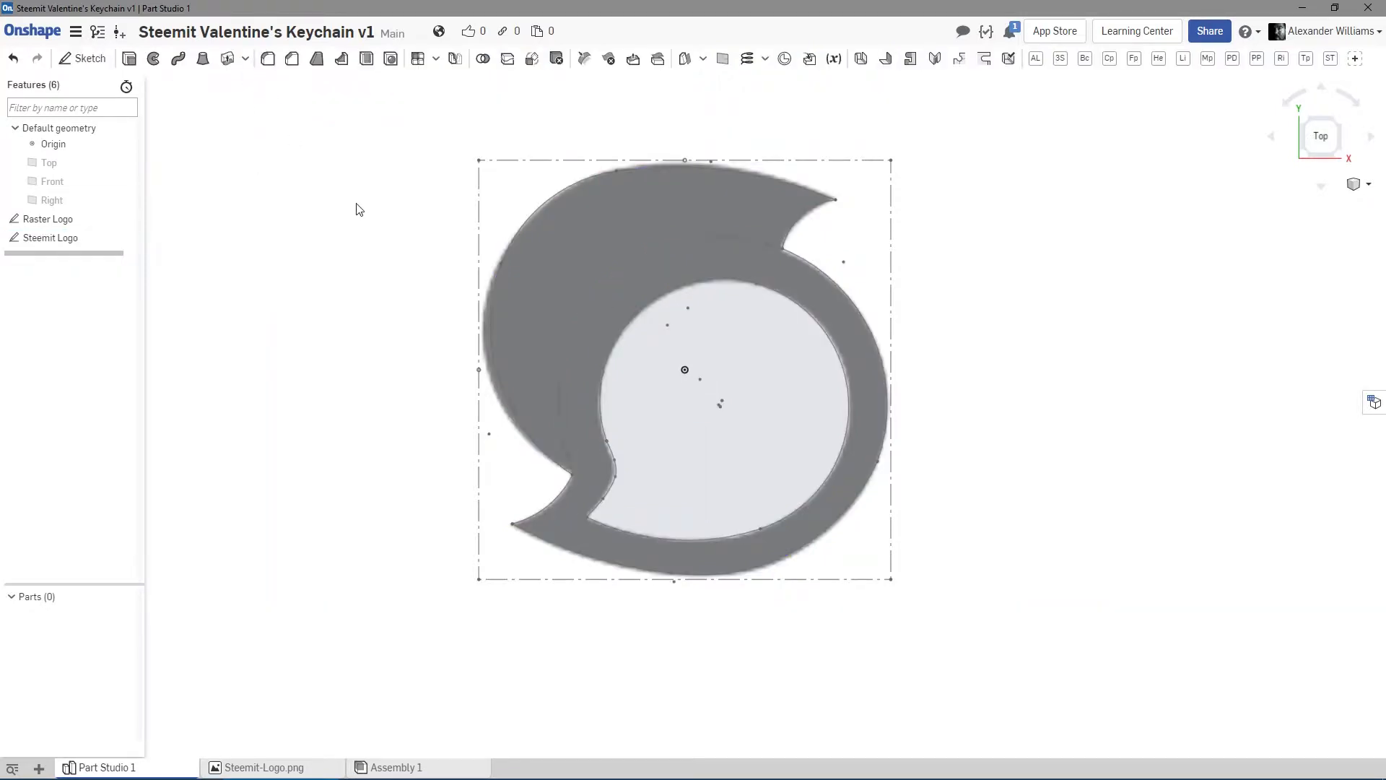
Hide the Raster Logo sketch so that only the traced logo is shown.
right_drag(312, 351, 267, 291)
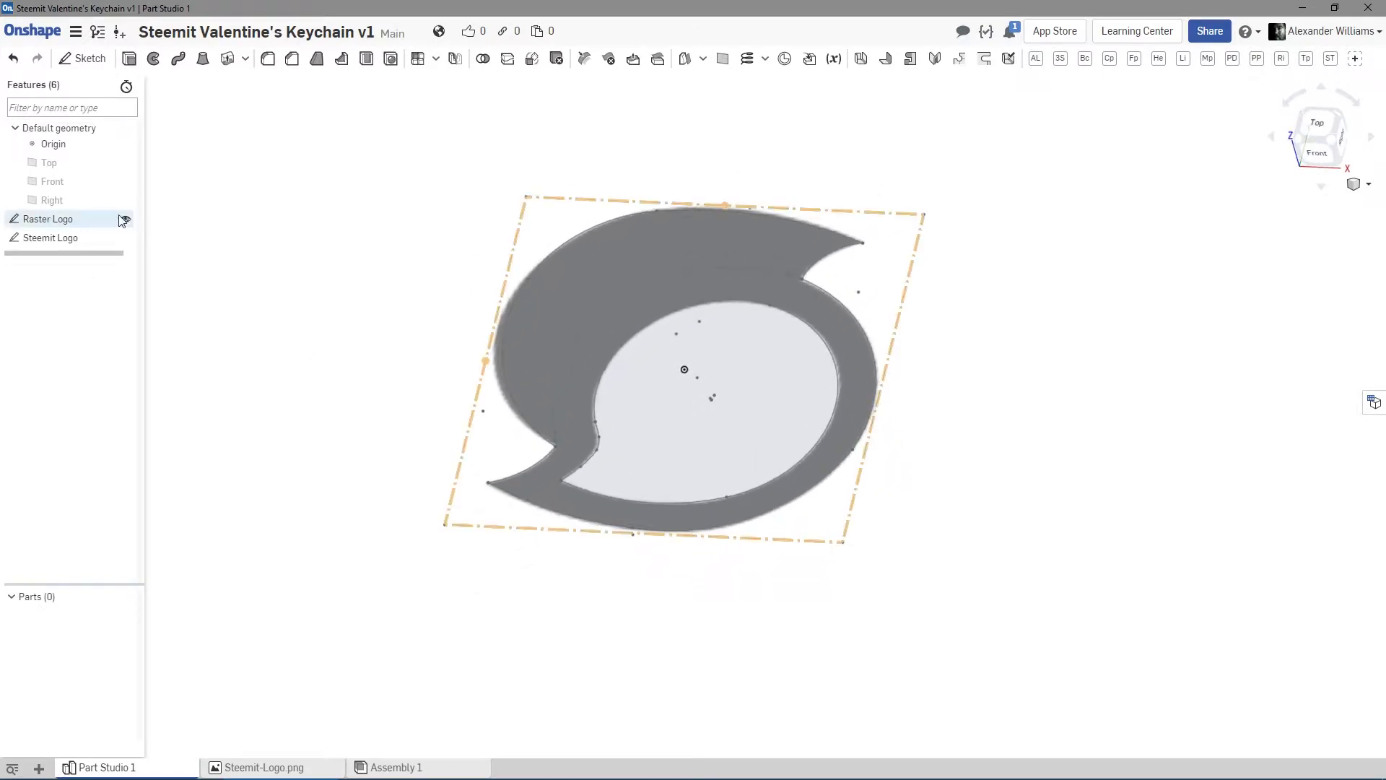
click(125, 220)
right_drag(395, 314, 393, 312)
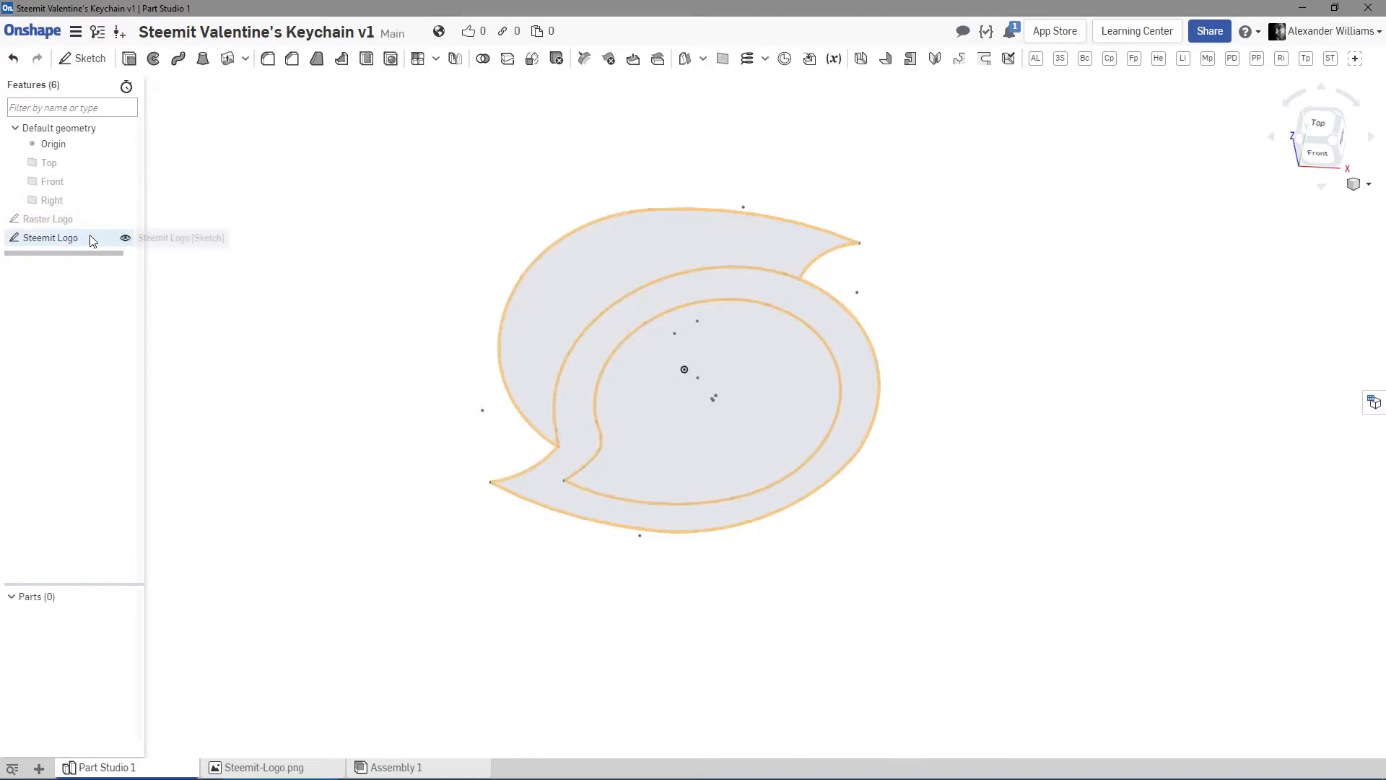
Examine the logo sketch's closed regions from several angles, with and without the default planes displayed.
right_drag(328, 400, 324, 410)
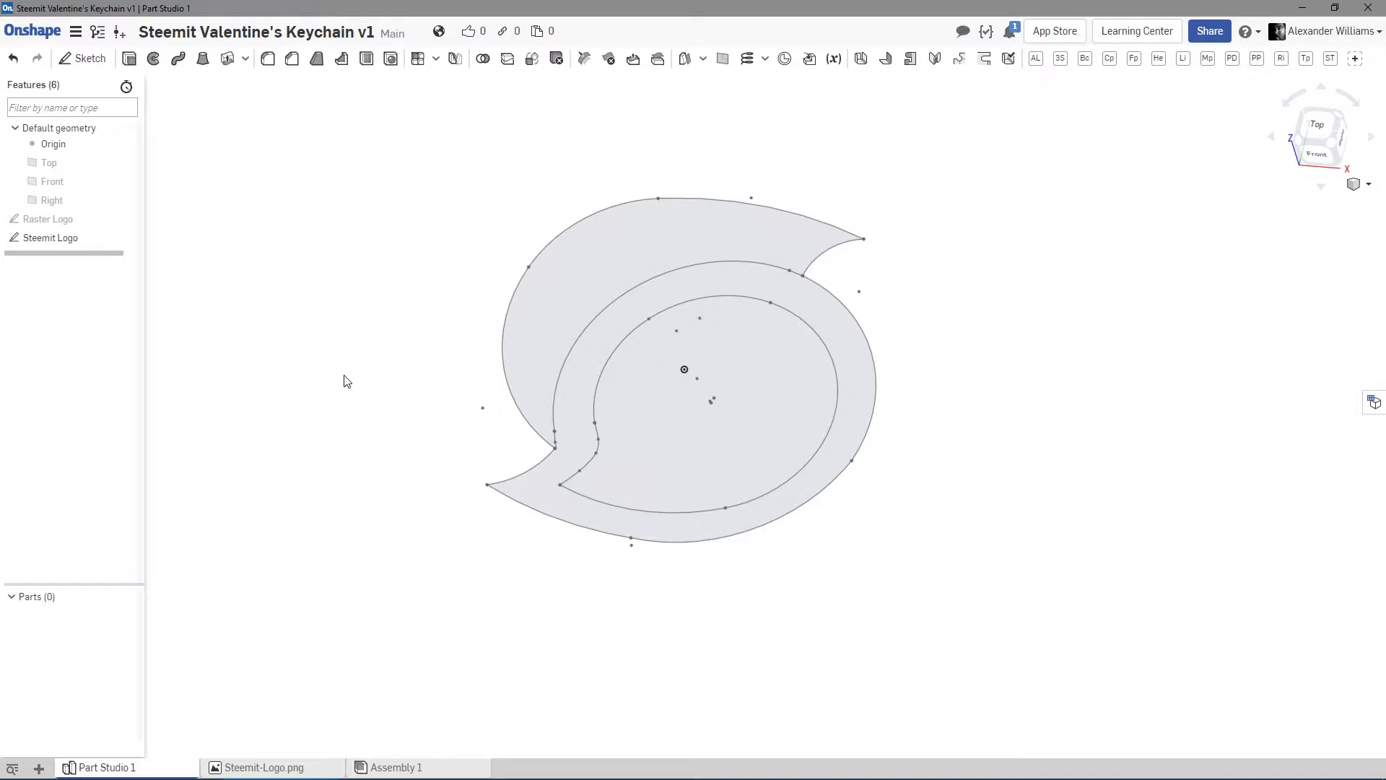
mouse_move(346, 381)
right_down()
mouse_move(399, 409)
mouse_move(378, 402)
mouse_move(346, 349)
mouse_move(365, 343)
mouse_move(415, 402)
mouse_move(415, 388)
mouse_move(408, 409)
right_up()
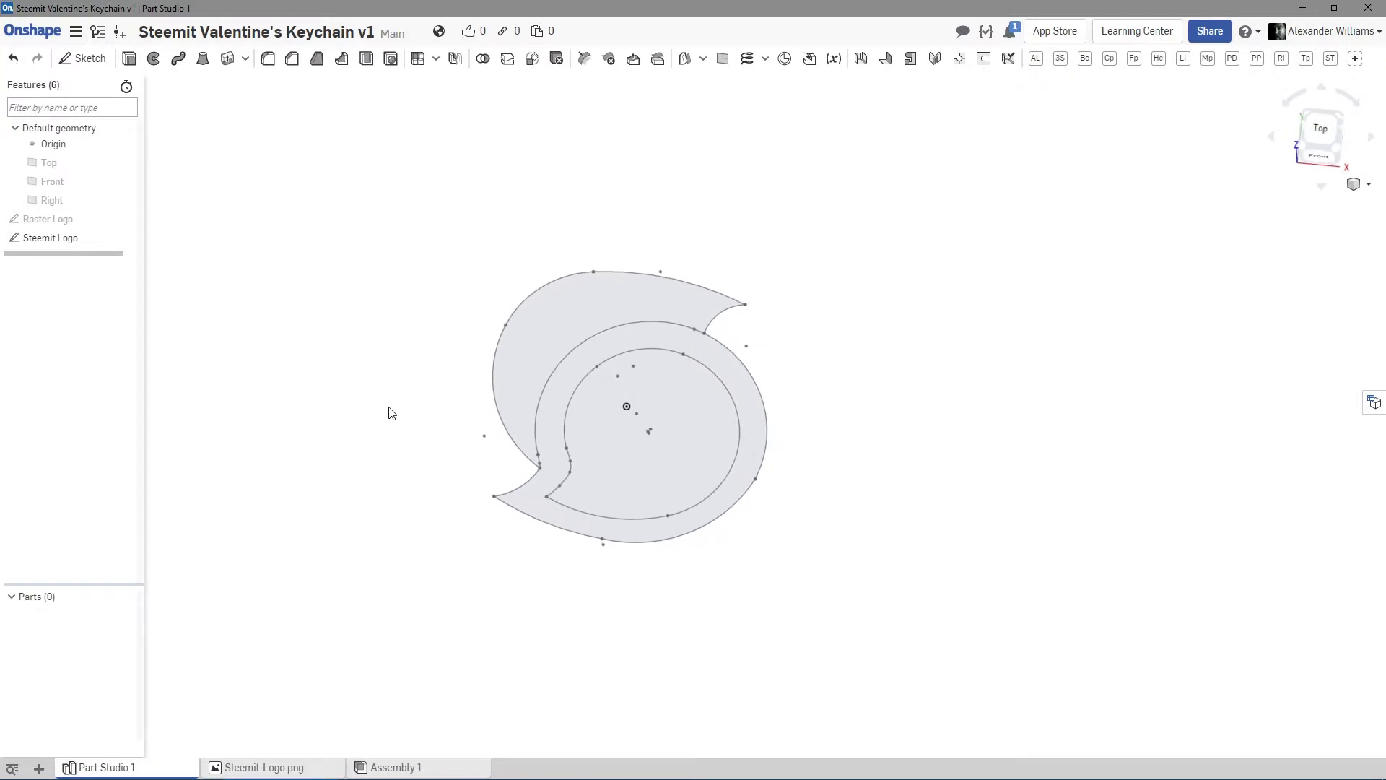
mouse_move(405, 458)
right_down()
mouse_move(393, 454)
mouse_move(411, 445)
mouse_move(424, 475)
mouse_move(386, 436)
mouse_move(392, 409)
mouse_move(426, 421)
mouse_move(387, 405)
mouse_move(388, 426)
mouse_move(397, 399)
right_up()
key(p)
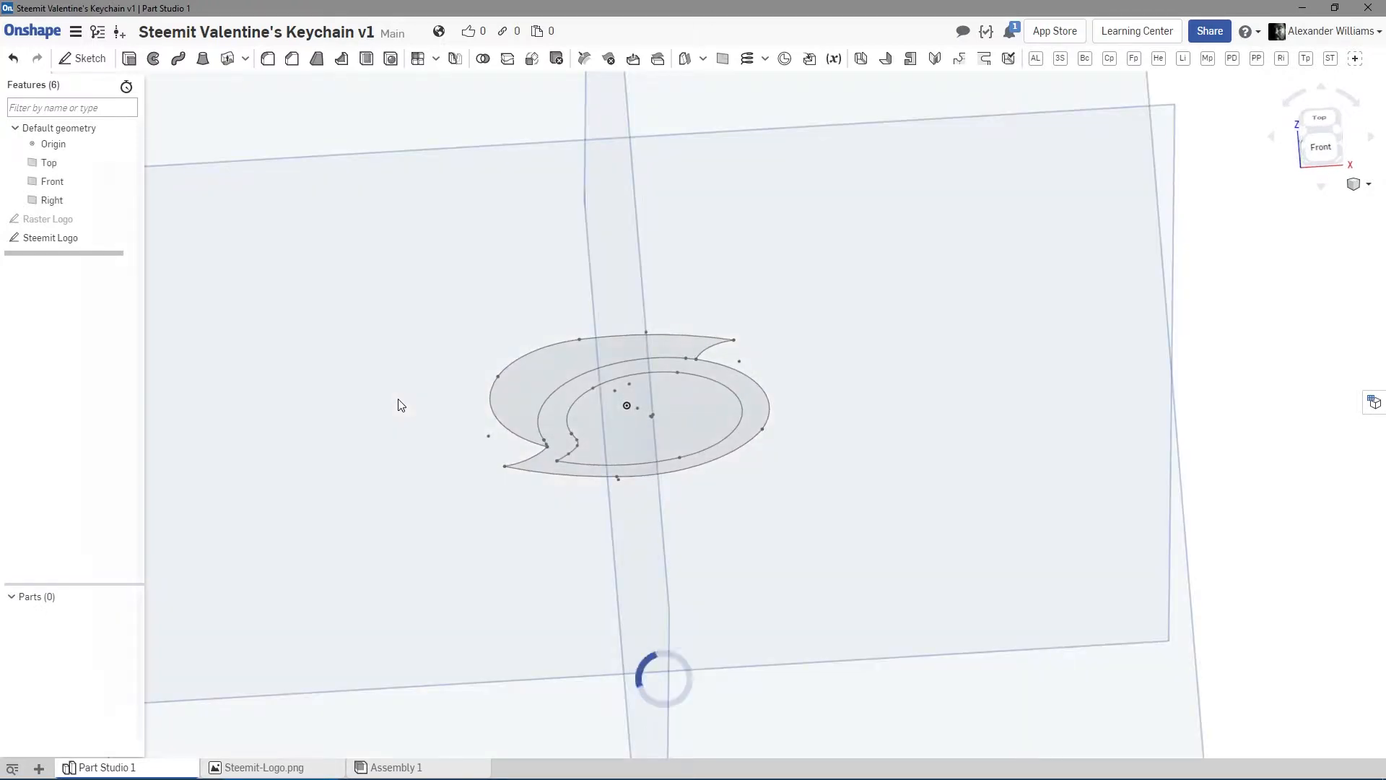
scroll(402, 389, down, 5)
mouse_move(714, 519)
right_down()
mouse_move(656, 578)
mouse_move(711, 495)
mouse_move(758, 501)
mouse_move(734, 559)
right_up()
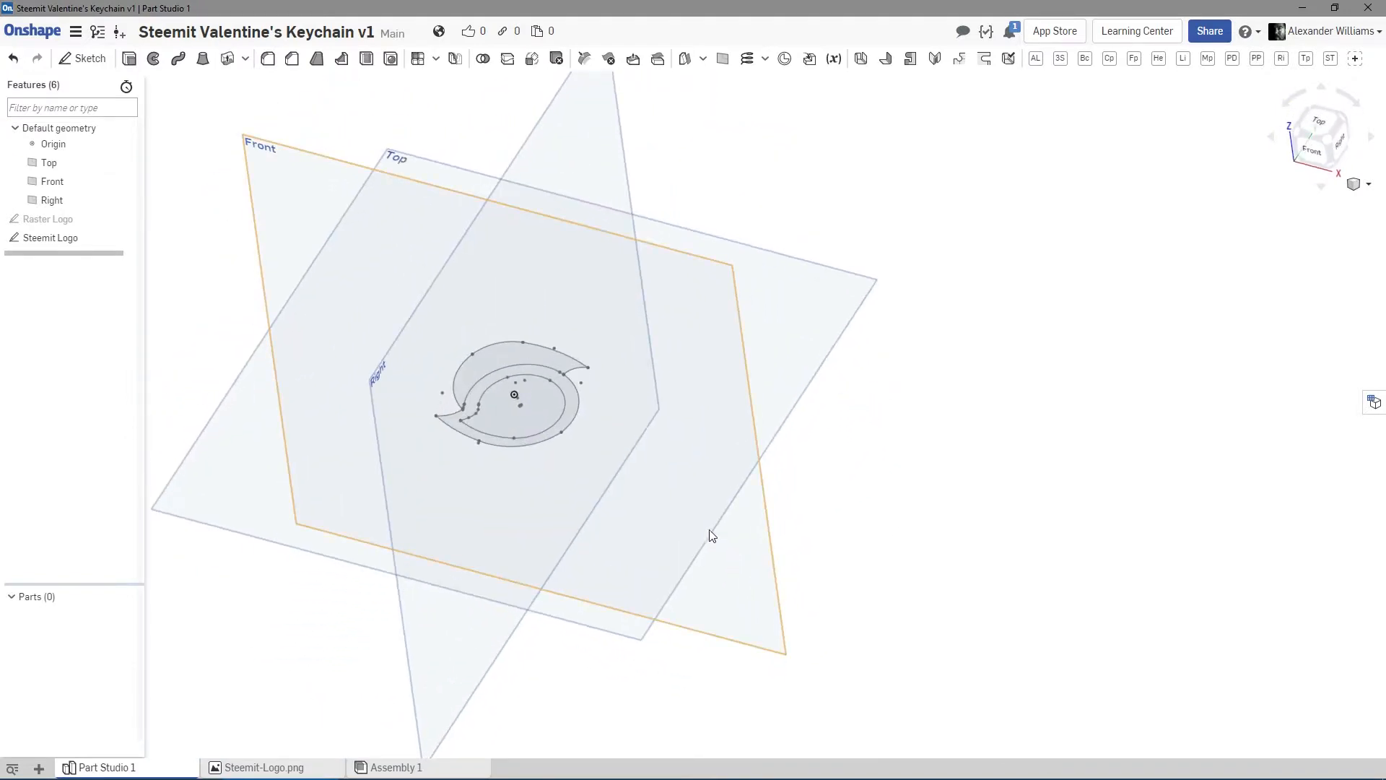
key(f)
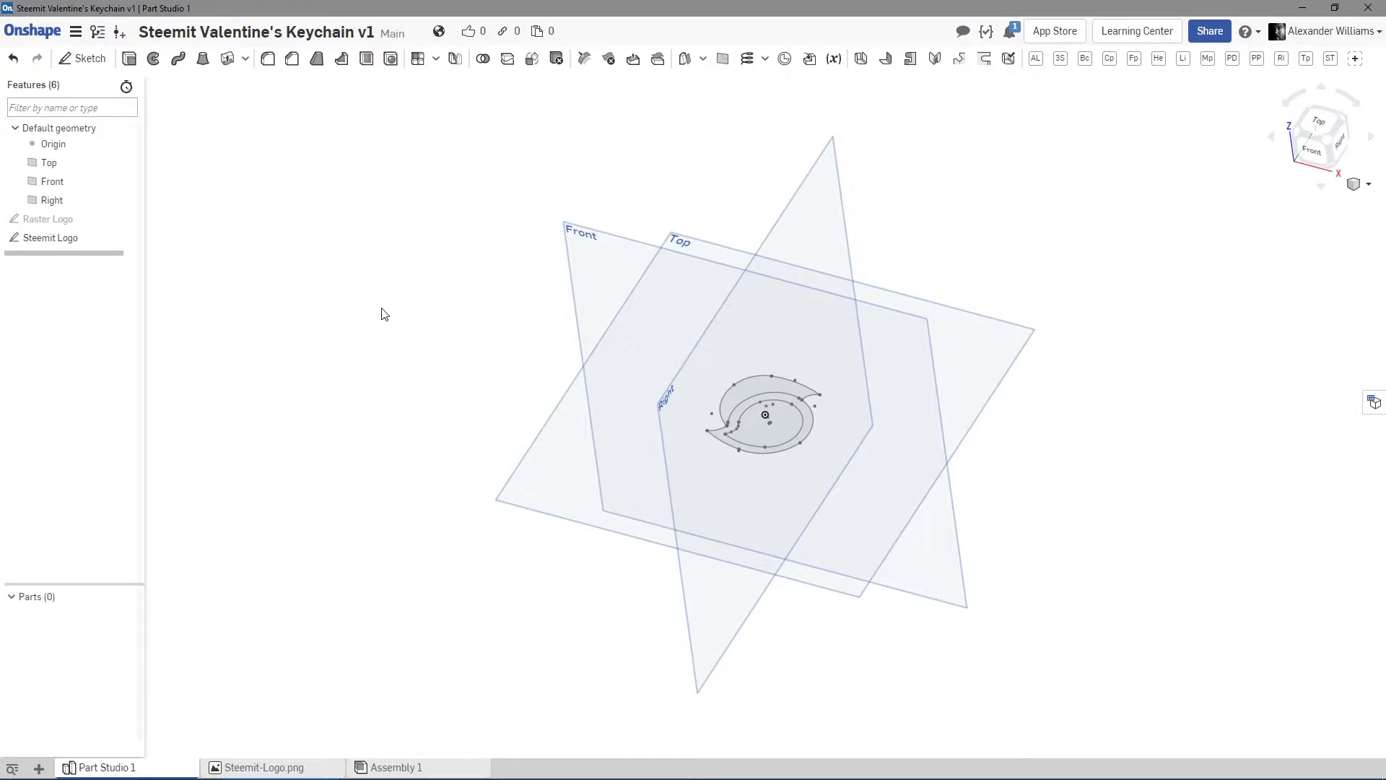
key(p)
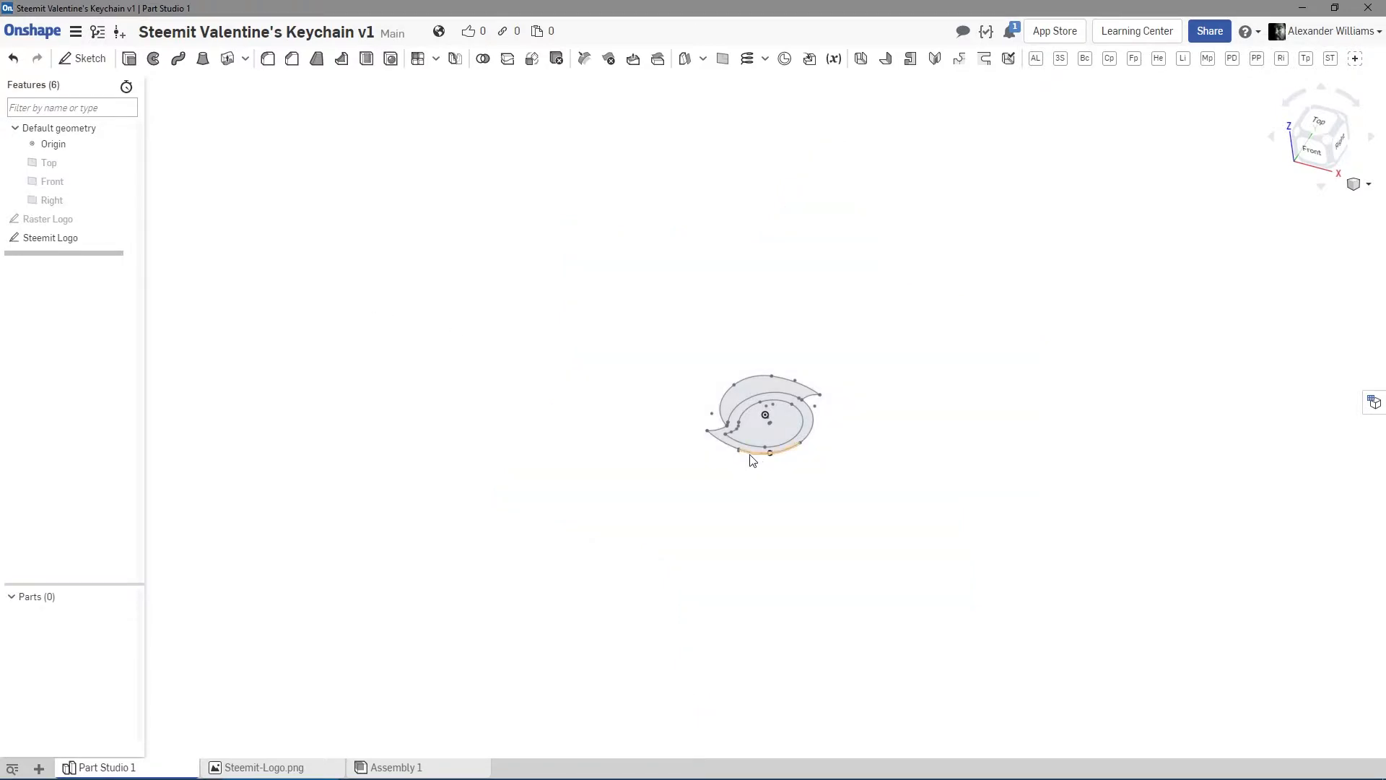
scroll(807, 464, up, 1)
scroll(808, 464, up, 2)
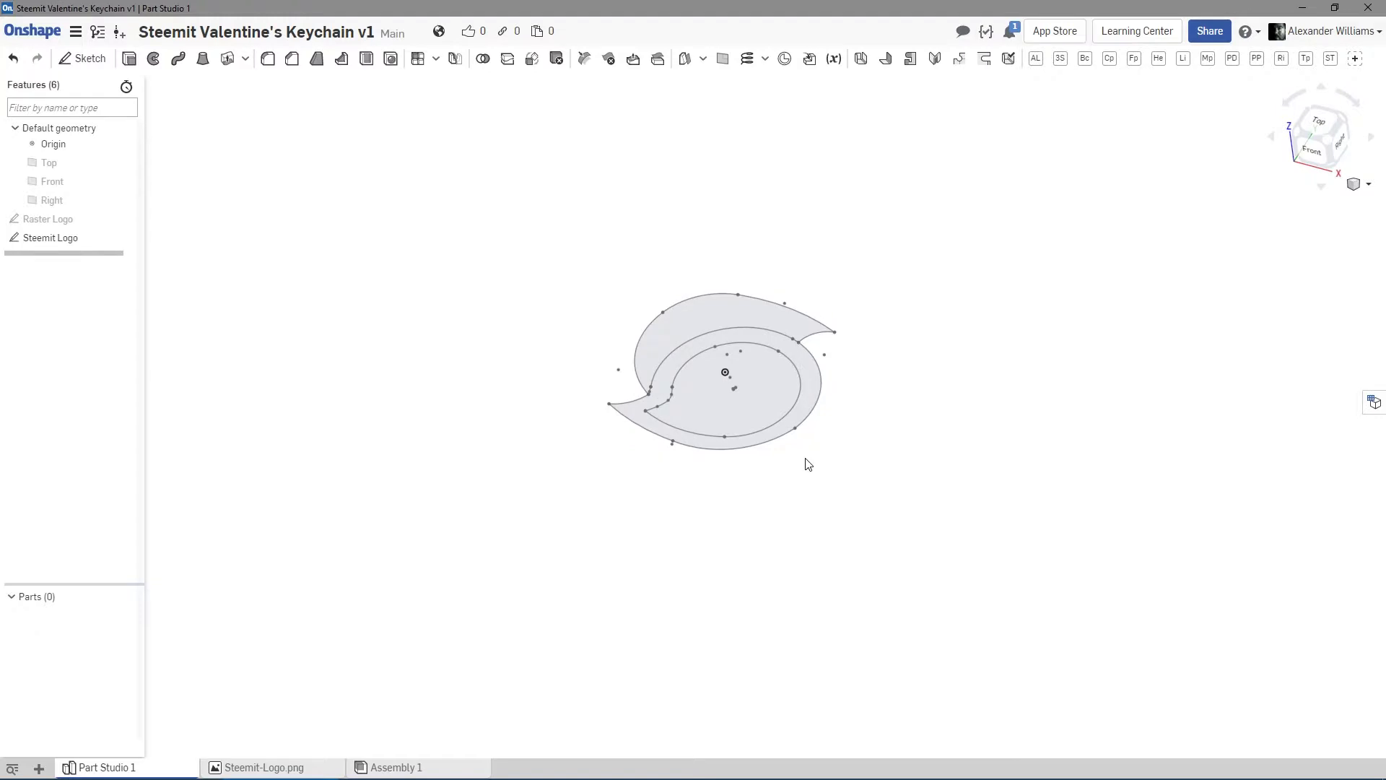
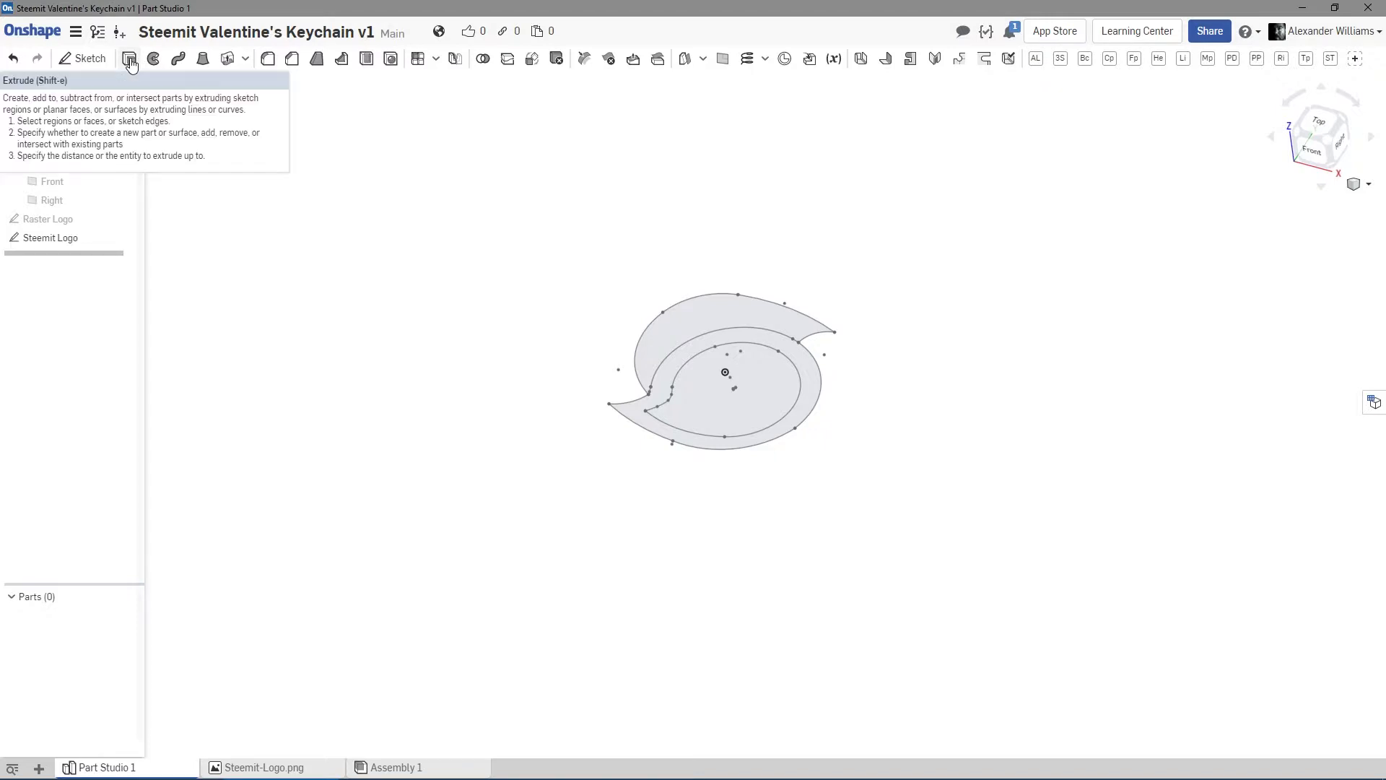
Extrude the ring-shaped region of the Steemit Logo sketch as a new solid with a blind depth of 7 mm.
click(130, 62)
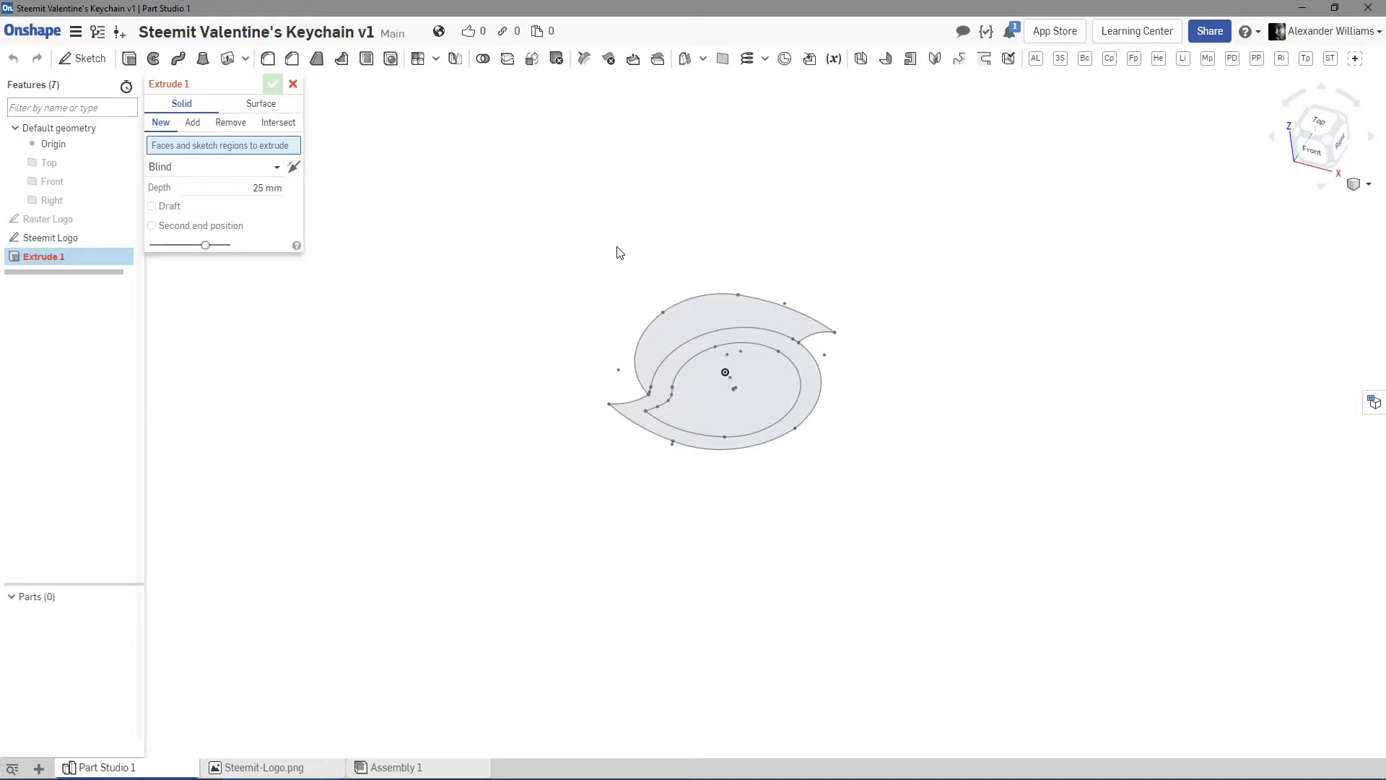
click(673, 366)
mouse_move(486, 340)
right_down()
mouse_move(510, 405)
mouse_move(568, 440)
mouse_move(532, 439)
right_up()
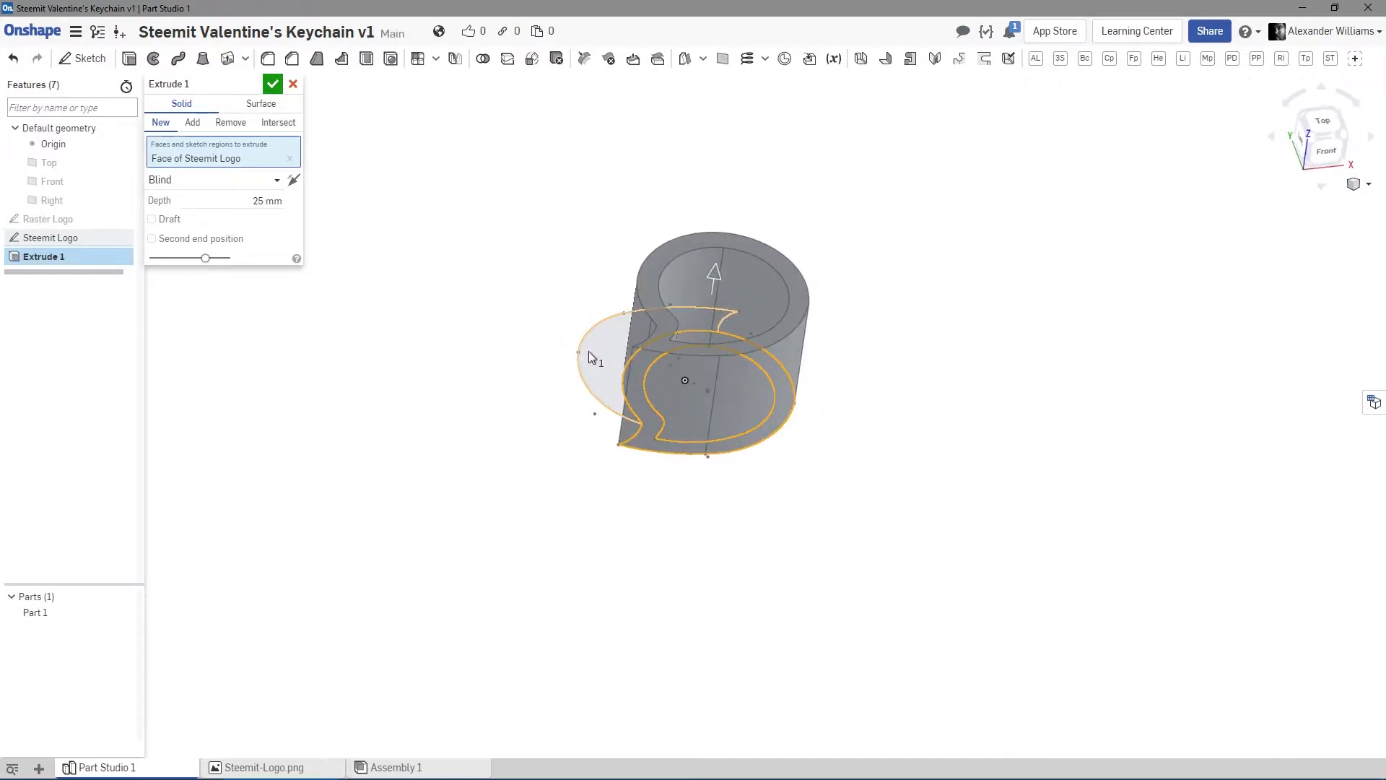
right_drag(483, 409, 470, 354)
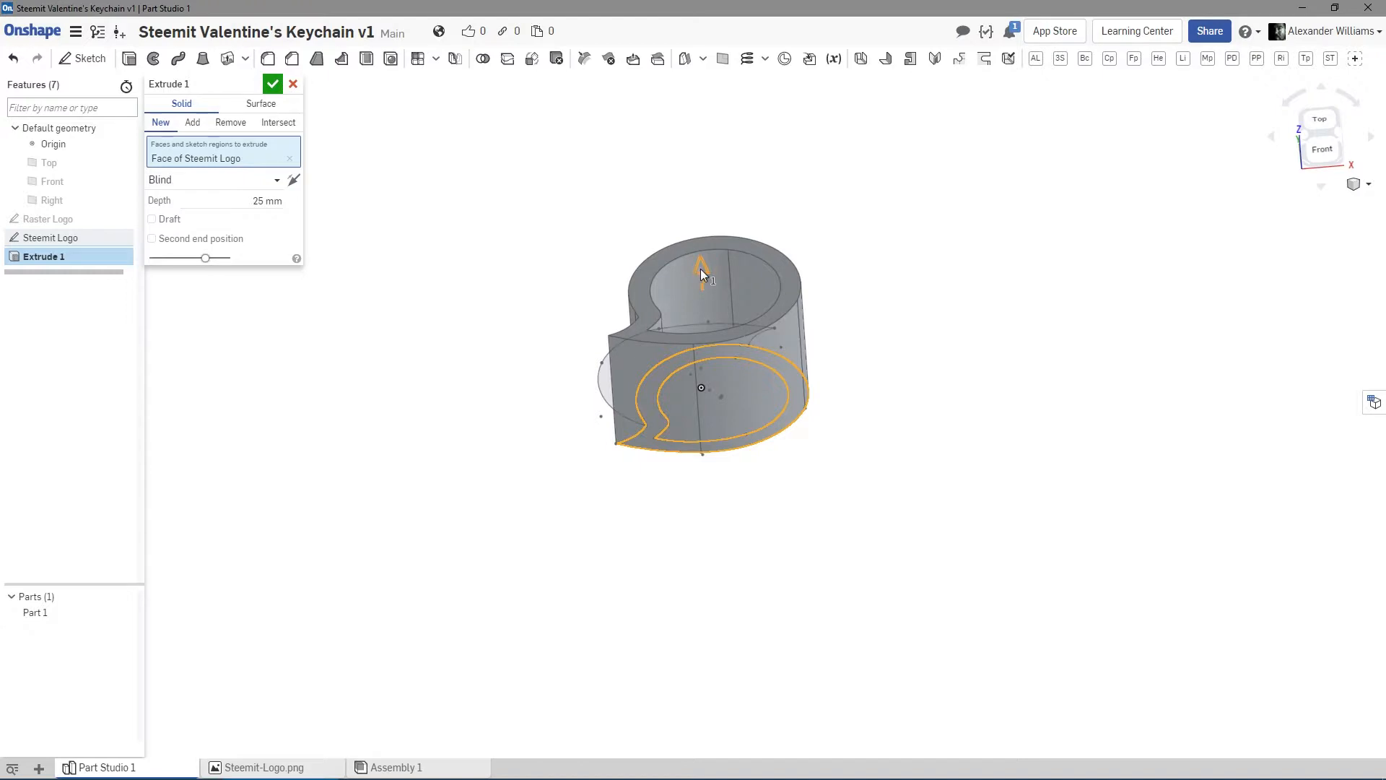
drag(700, 268, 716, 352)
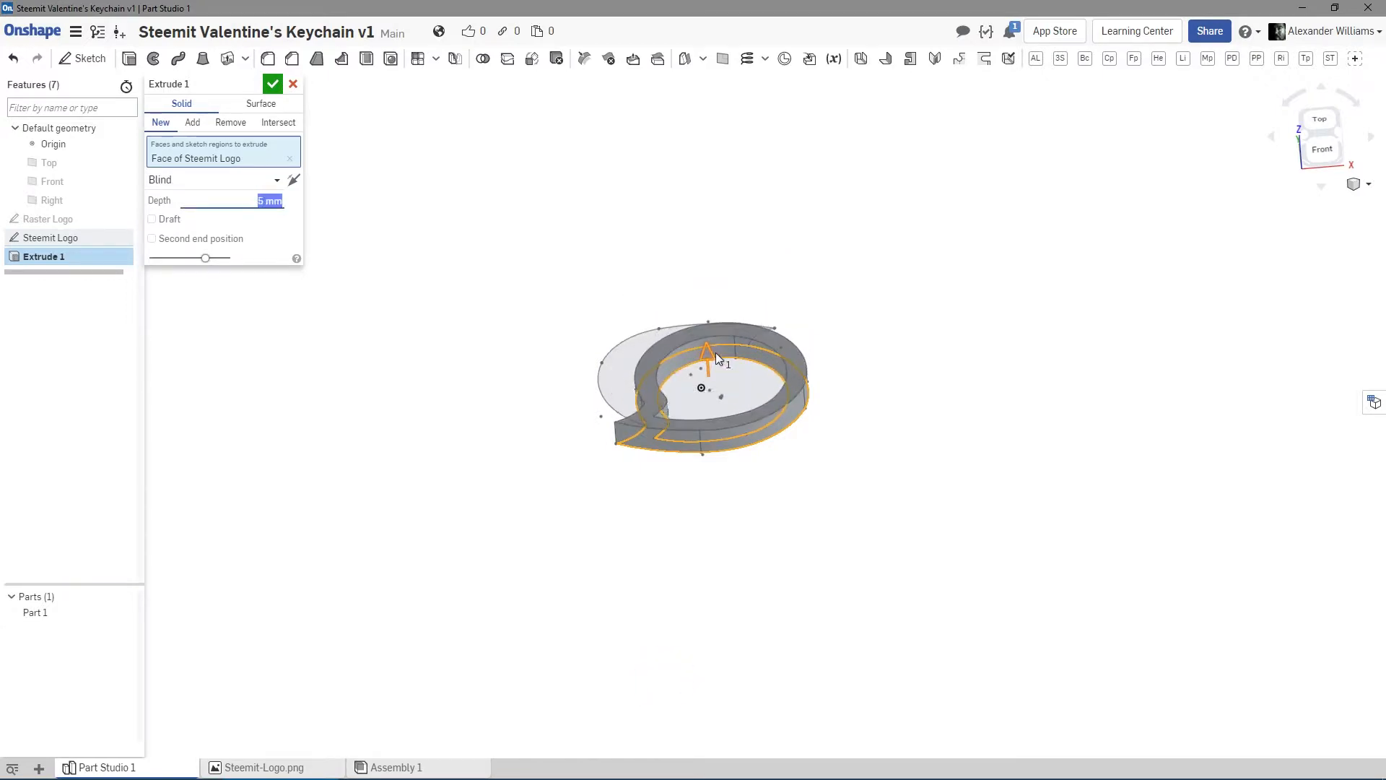
mouse_move(487, 281)
right_down()
mouse_move(485, 260)
mouse_move(478, 278)
right_up()
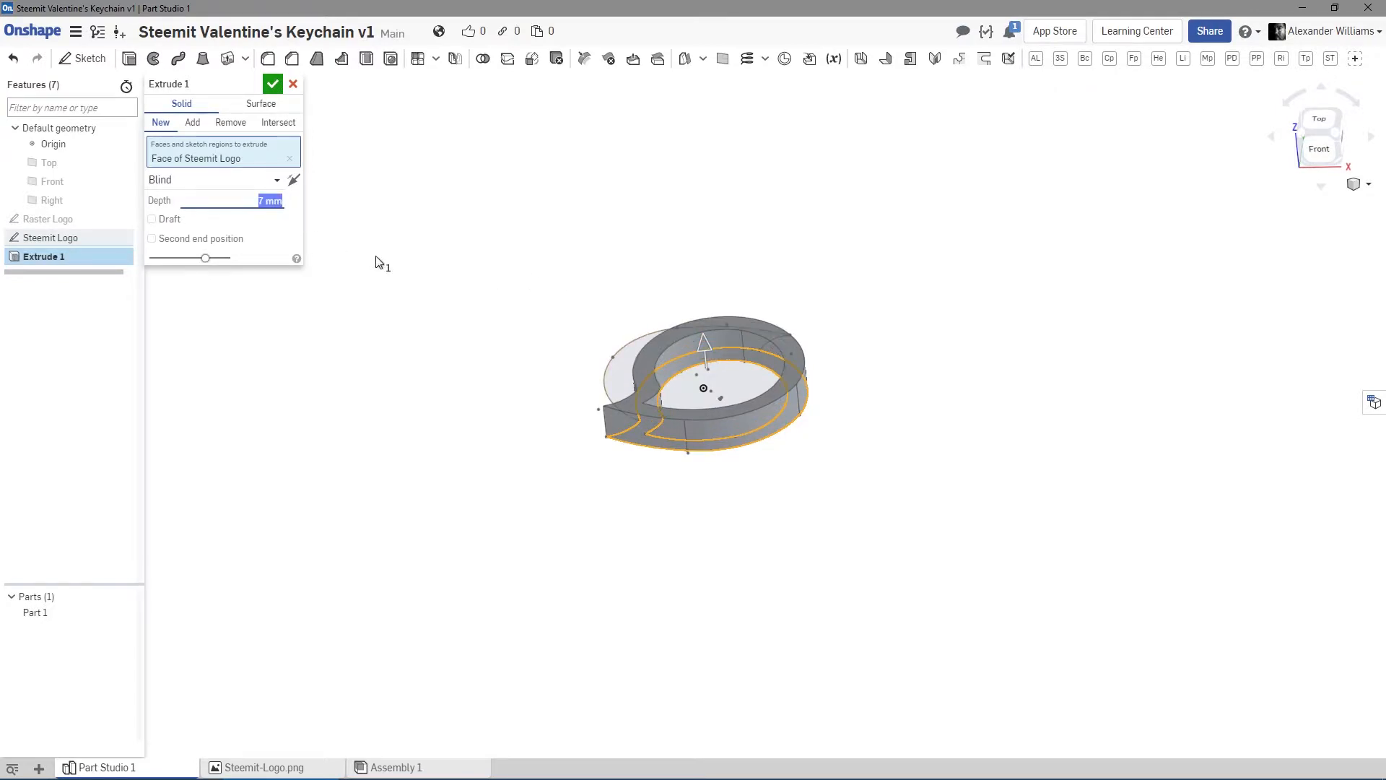
right_drag(440, 321, 657, 349)
right_drag(544, 303, 645, 368)
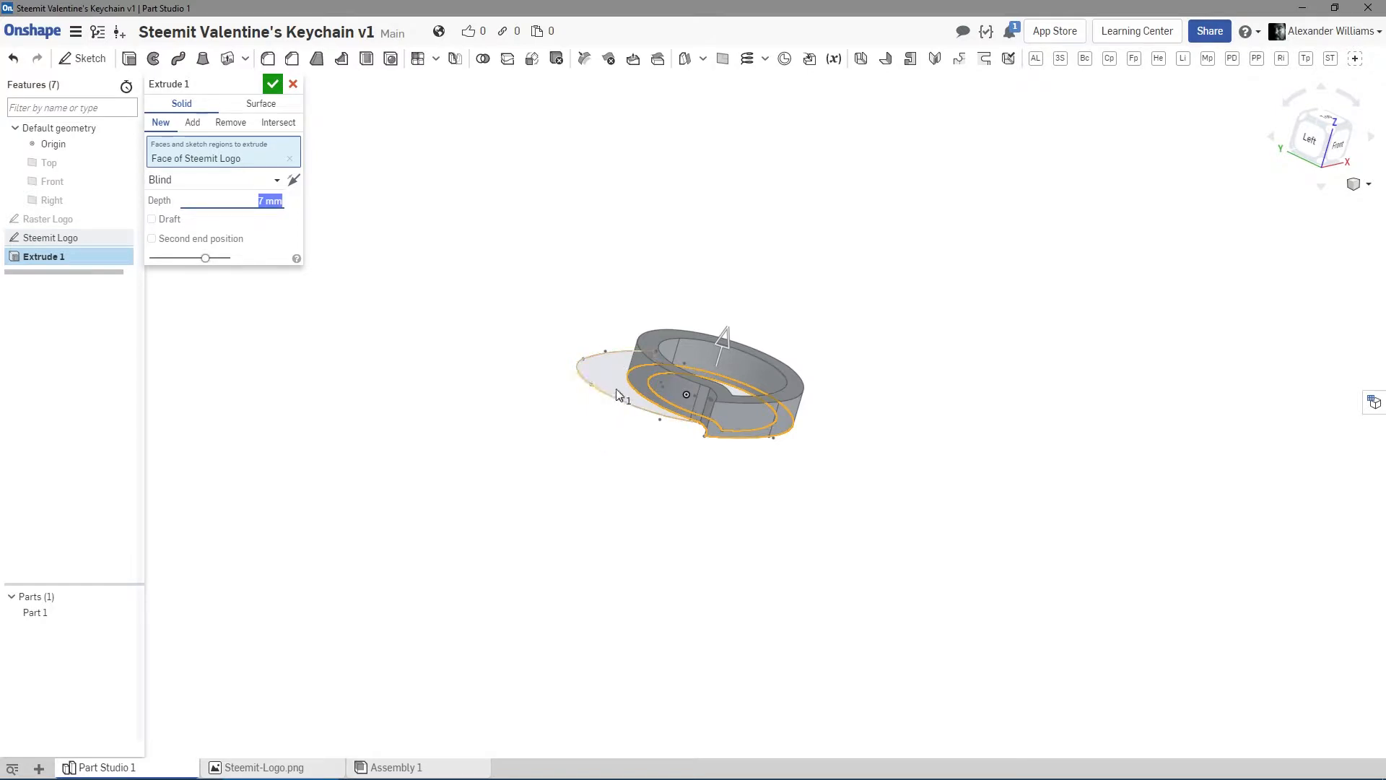
right_drag(631, 474, 477, 421)
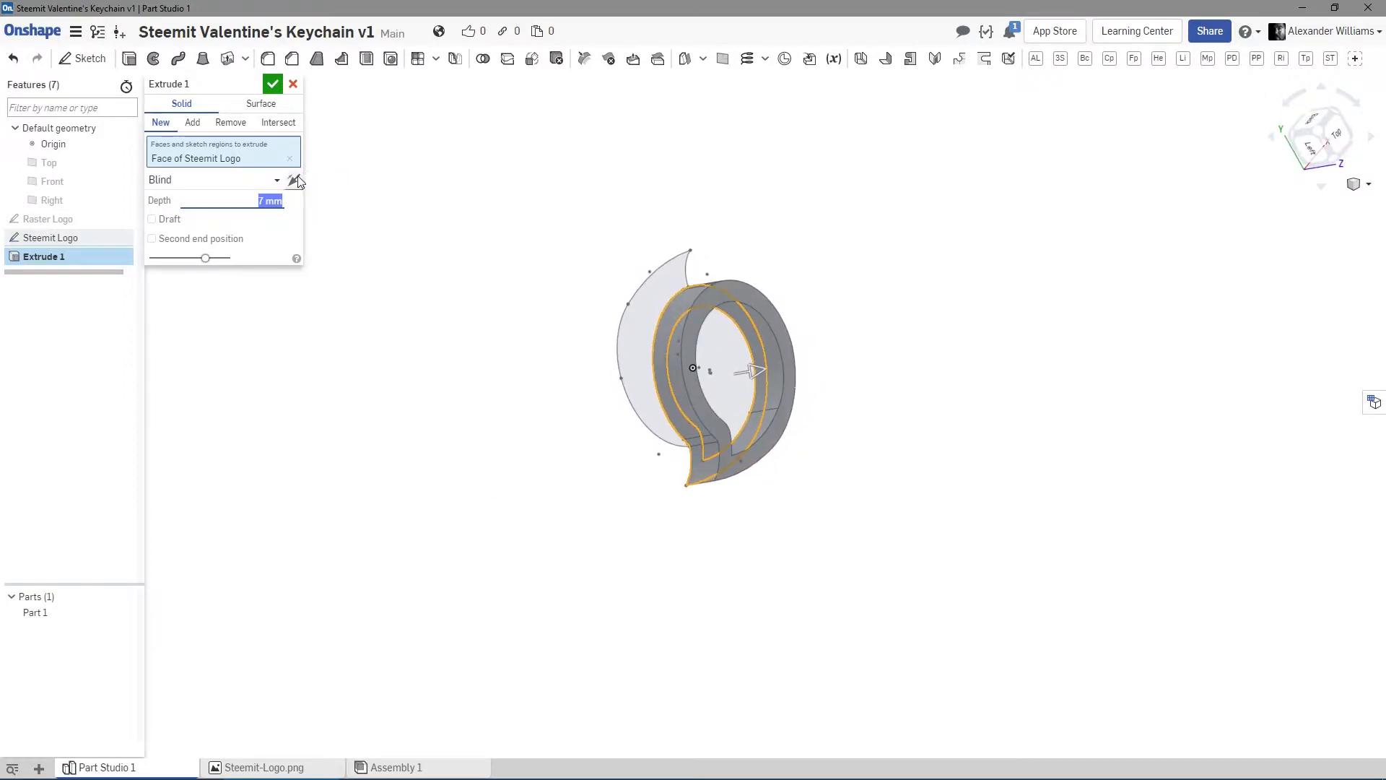
Make the ring extrusion symmetric about the sketch plane.
click(278, 182)
click(215, 221)
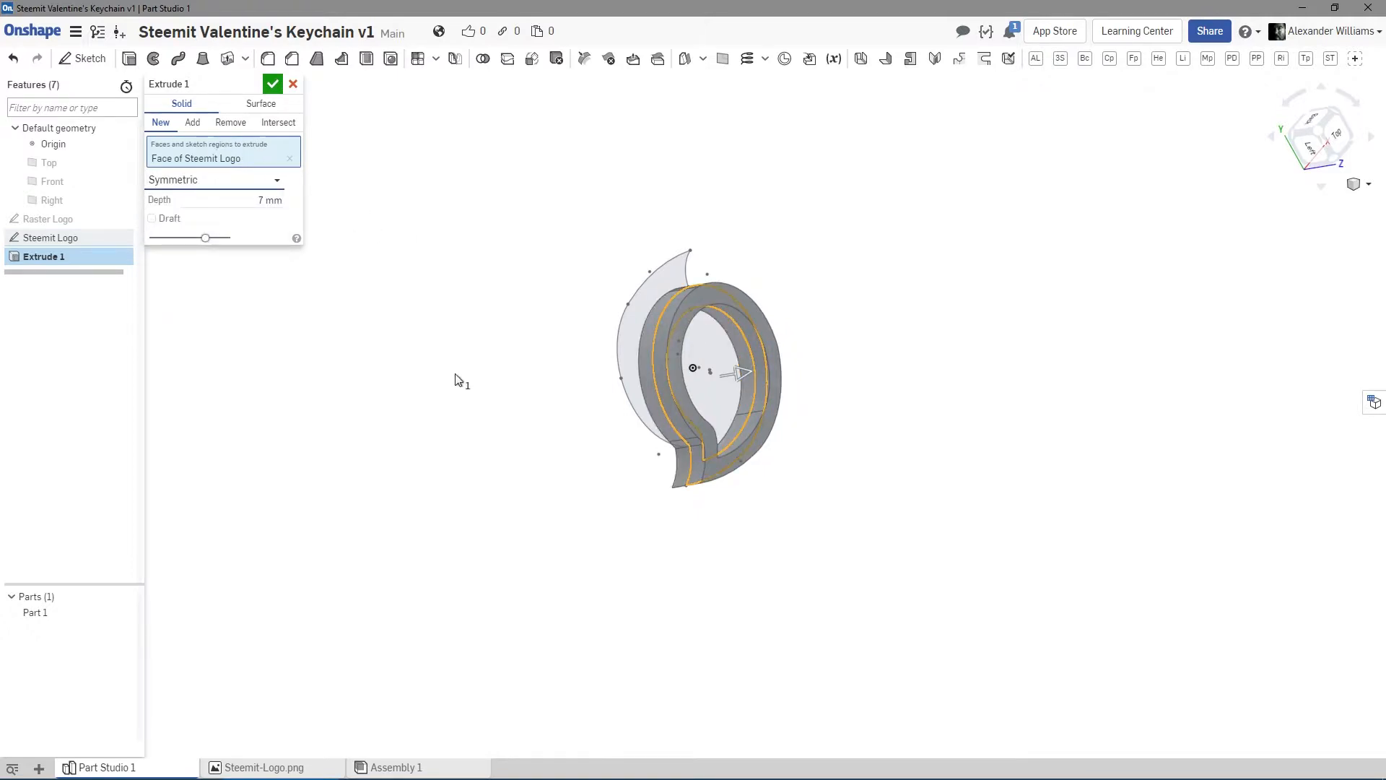
right_drag(460, 379, 406, 378)
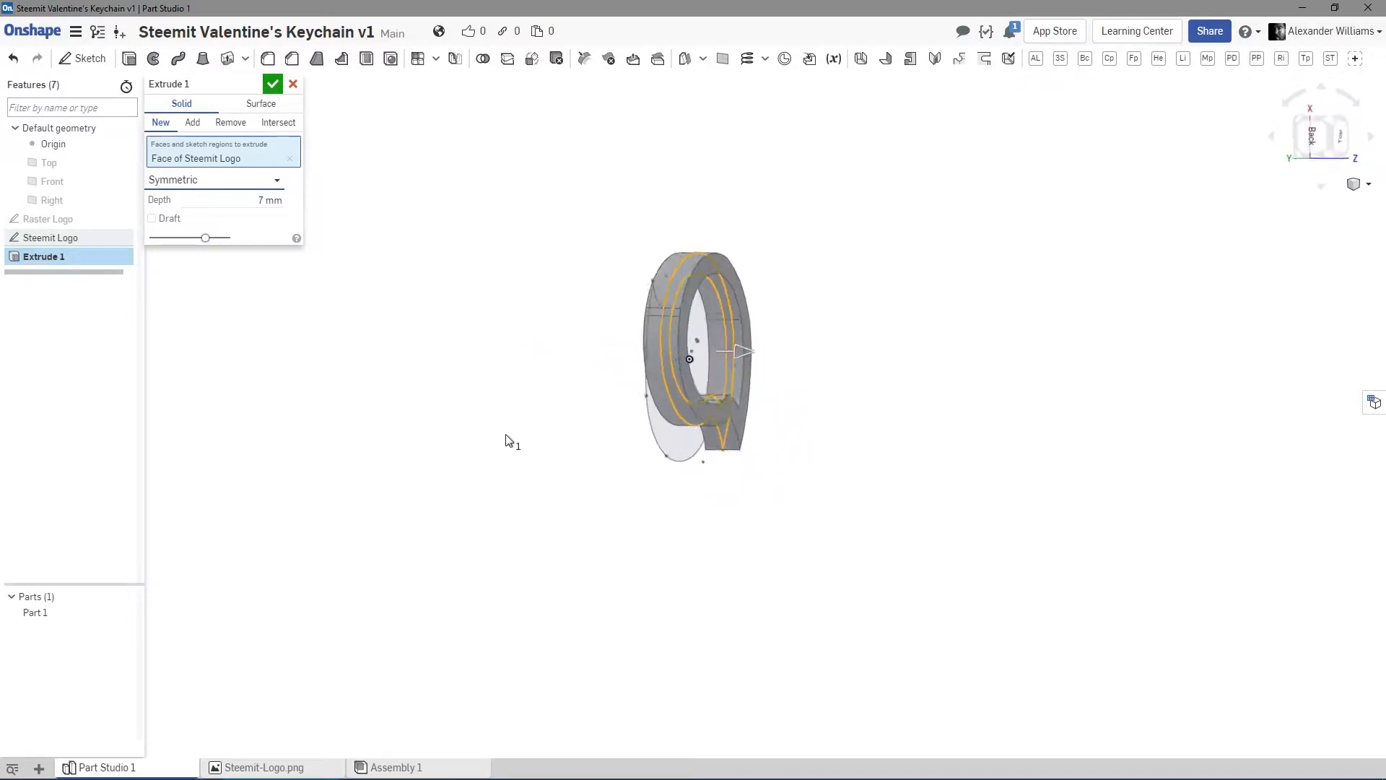
Try a depth of 3.5 mm for the symmetric ring extrusion.
right_drag(507, 395, 309, 245)
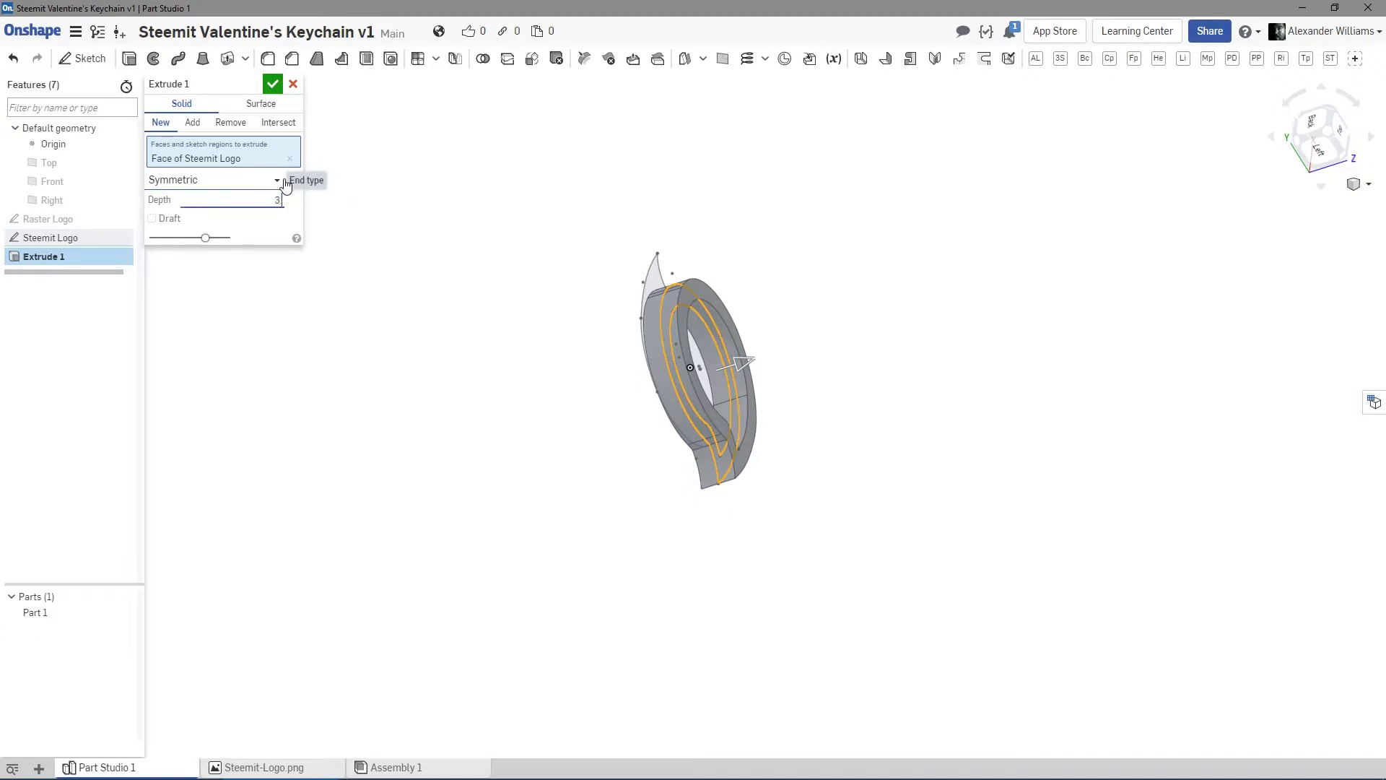
key(Return)
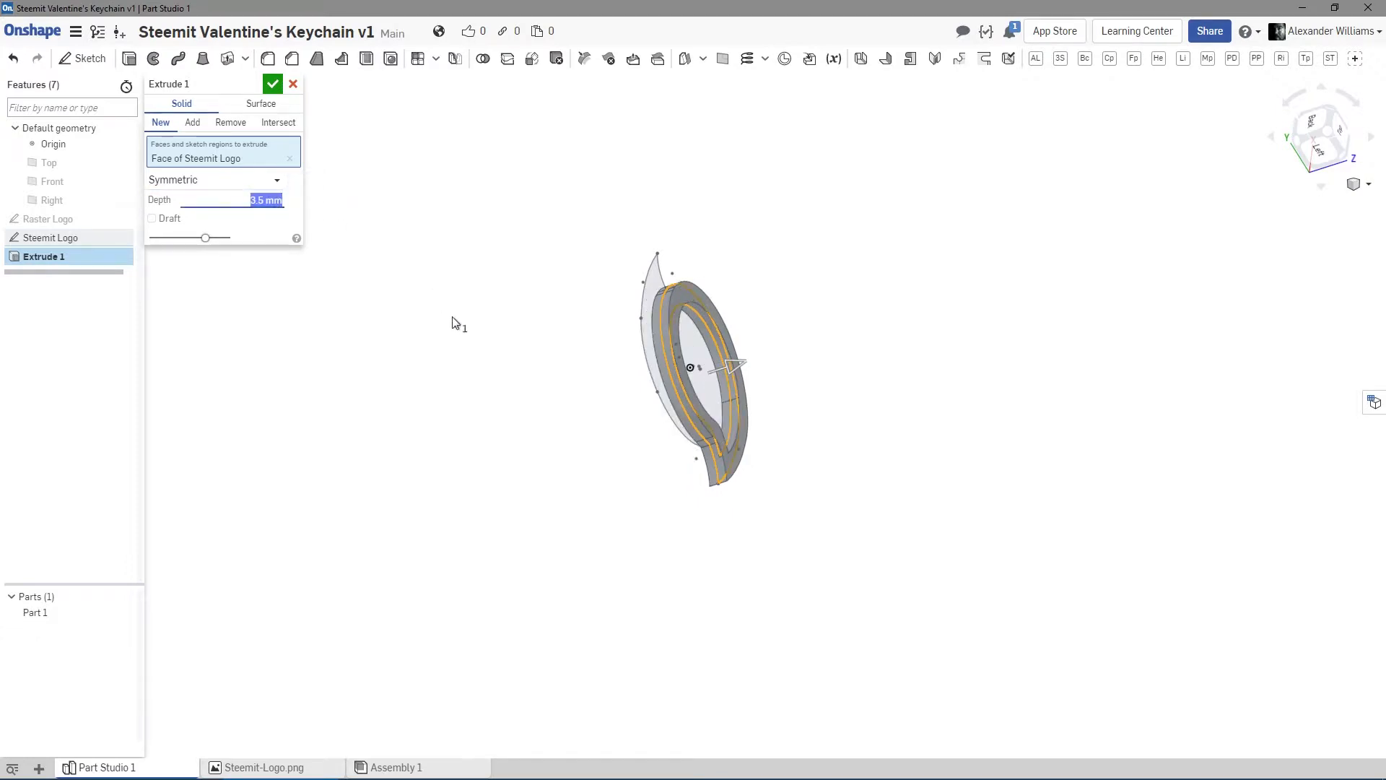
mouse_move(456, 323)
right_down()
mouse_move(412, 239)
mouse_move(450, 317)
right_up()
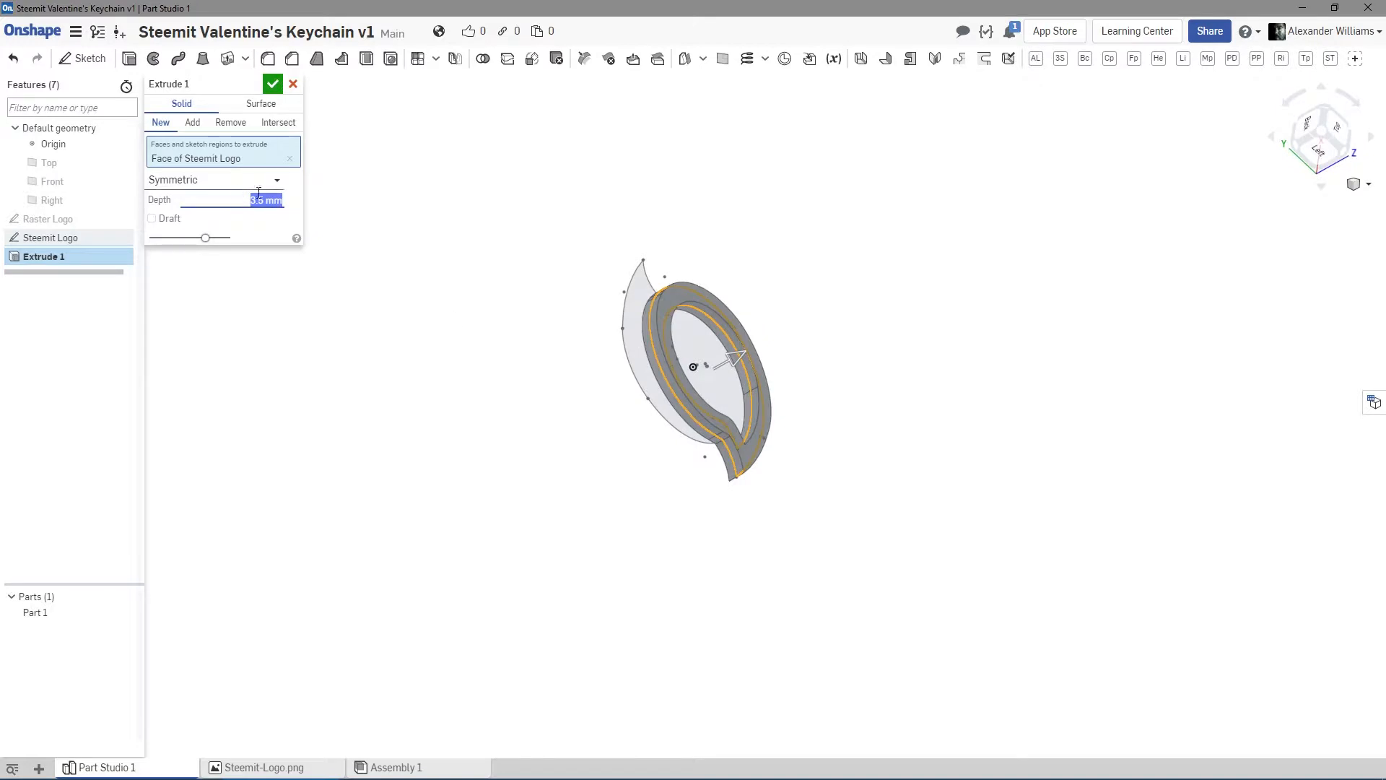
Set the symmetric ring extrusion's depth to 7 mm, check it from several angles and accept it.
text(7)
key(Return)
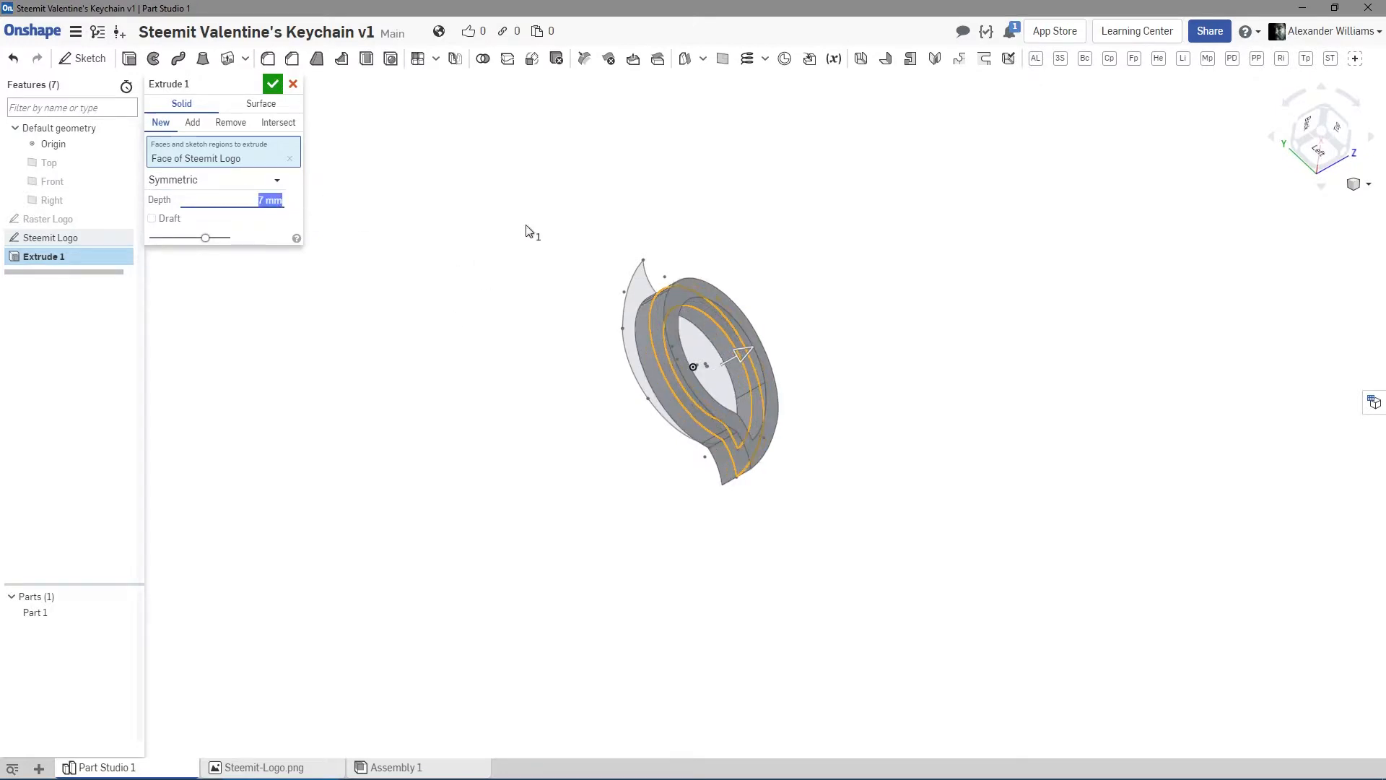
right_drag(527, 229, 467, 368)
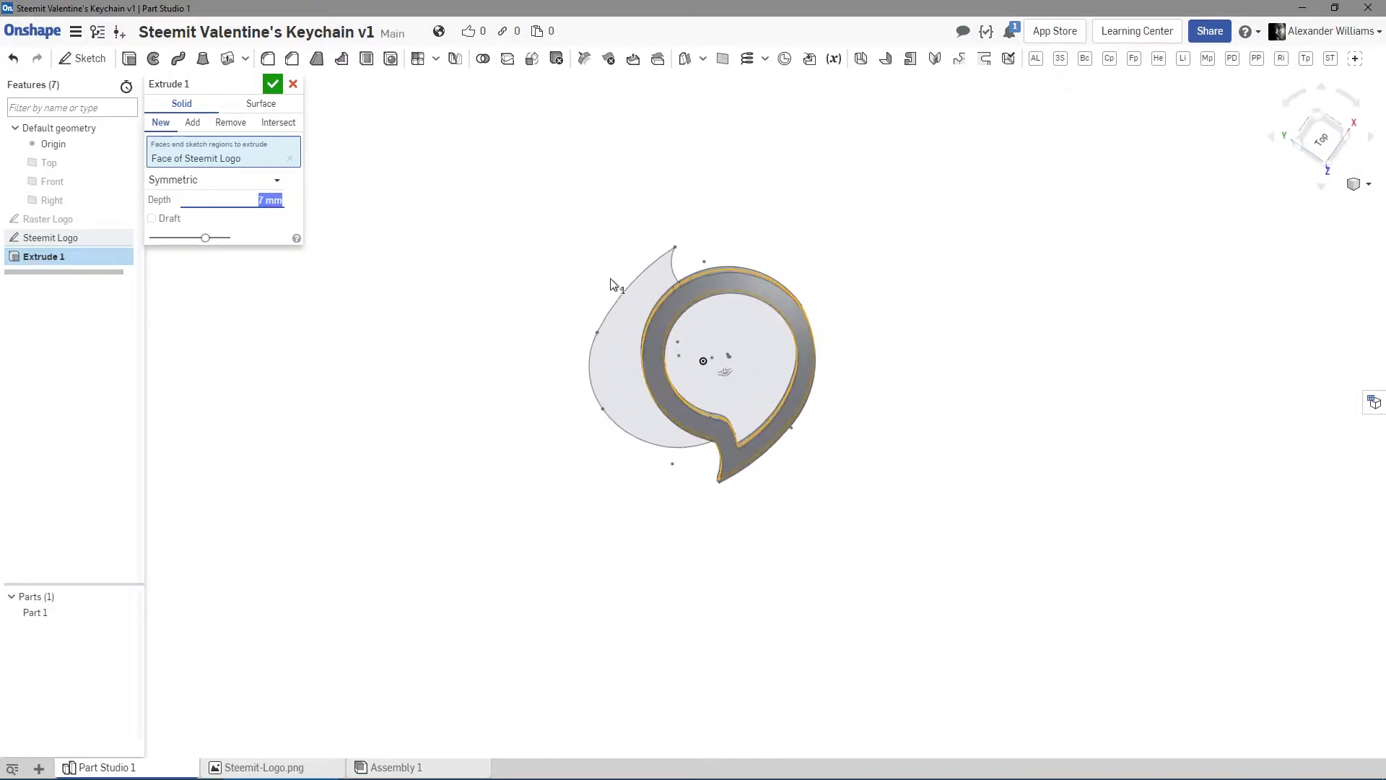
right_drag(611, 283, 615, 254)
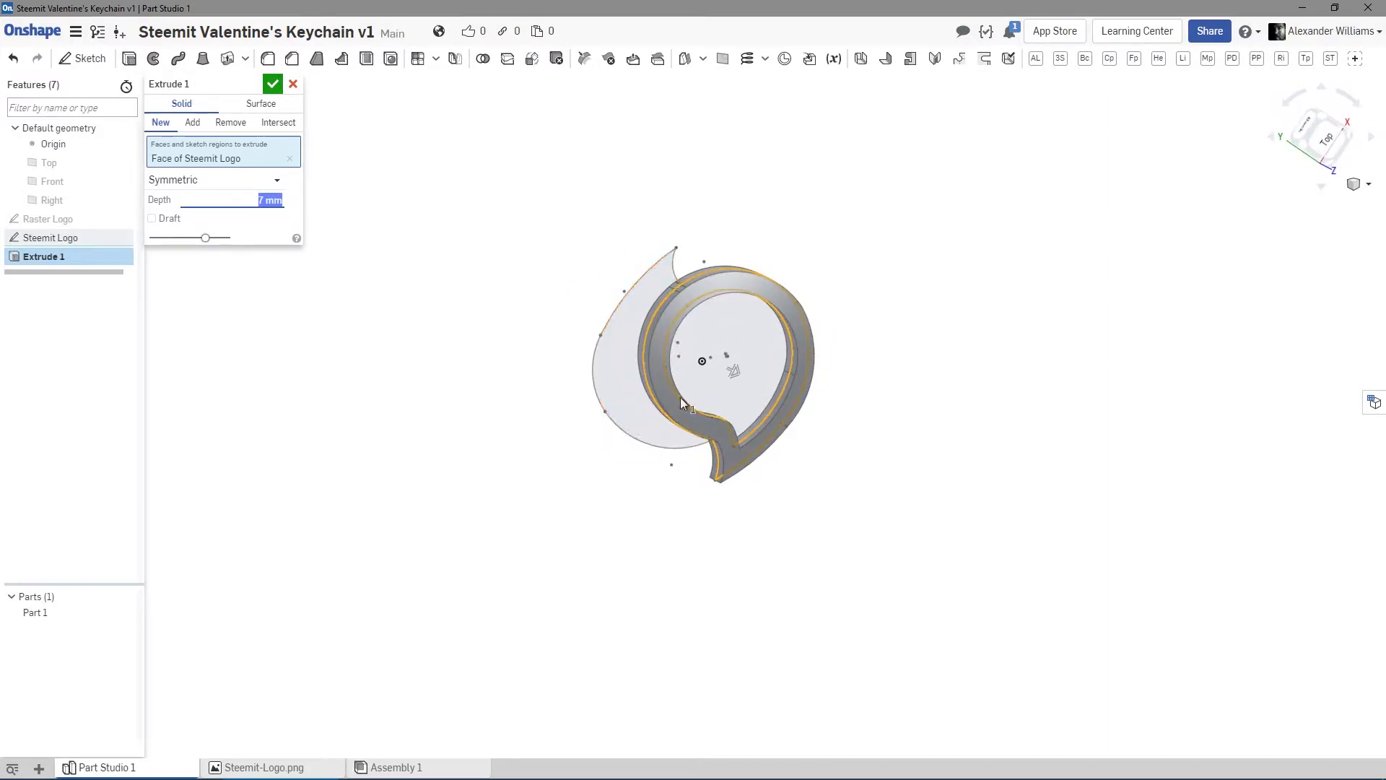
scroll(695, 386, up, 3)
scroll(695, 386, down, 2)
scroll(696, 385, up, 2)
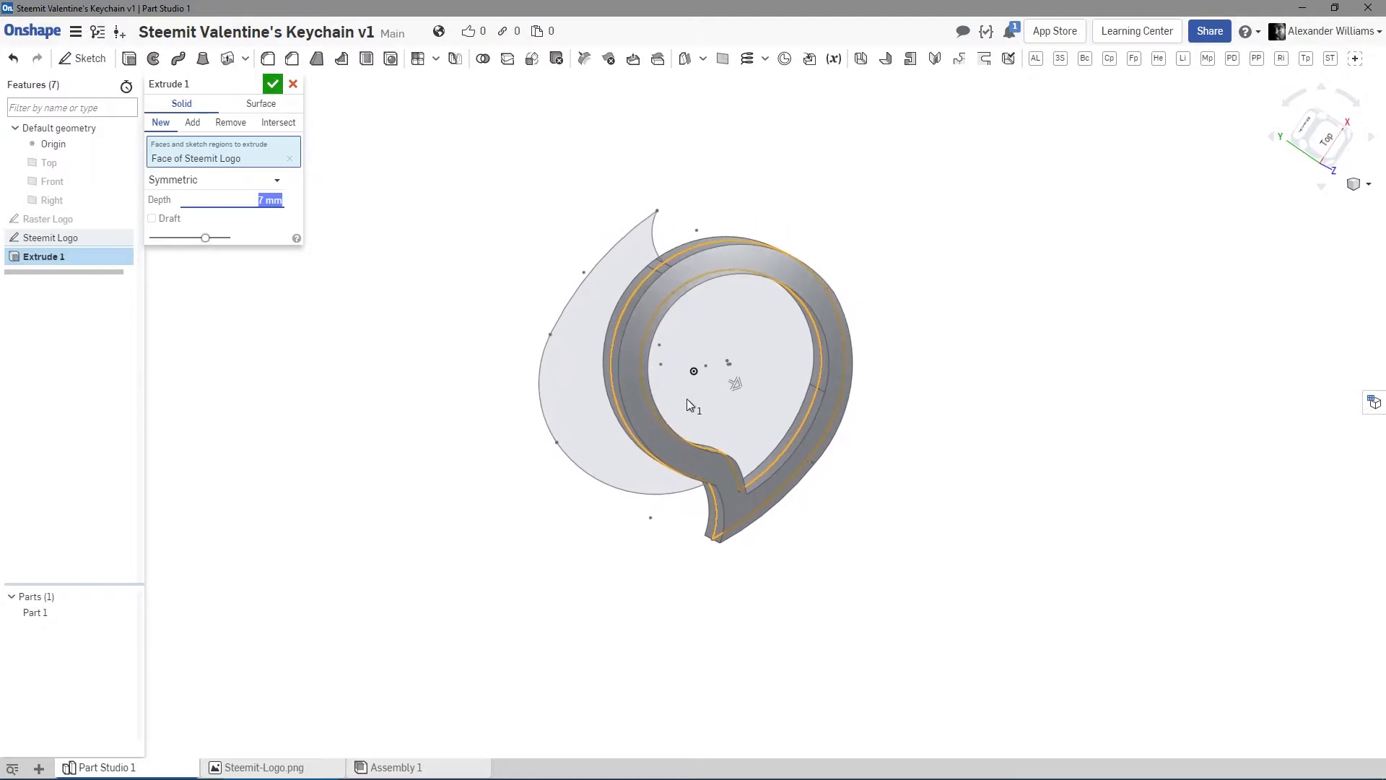
mouse_move(447, 275)
right_down()
mouse_move(460, 226)
mouse_move(445, 266)
right_up()
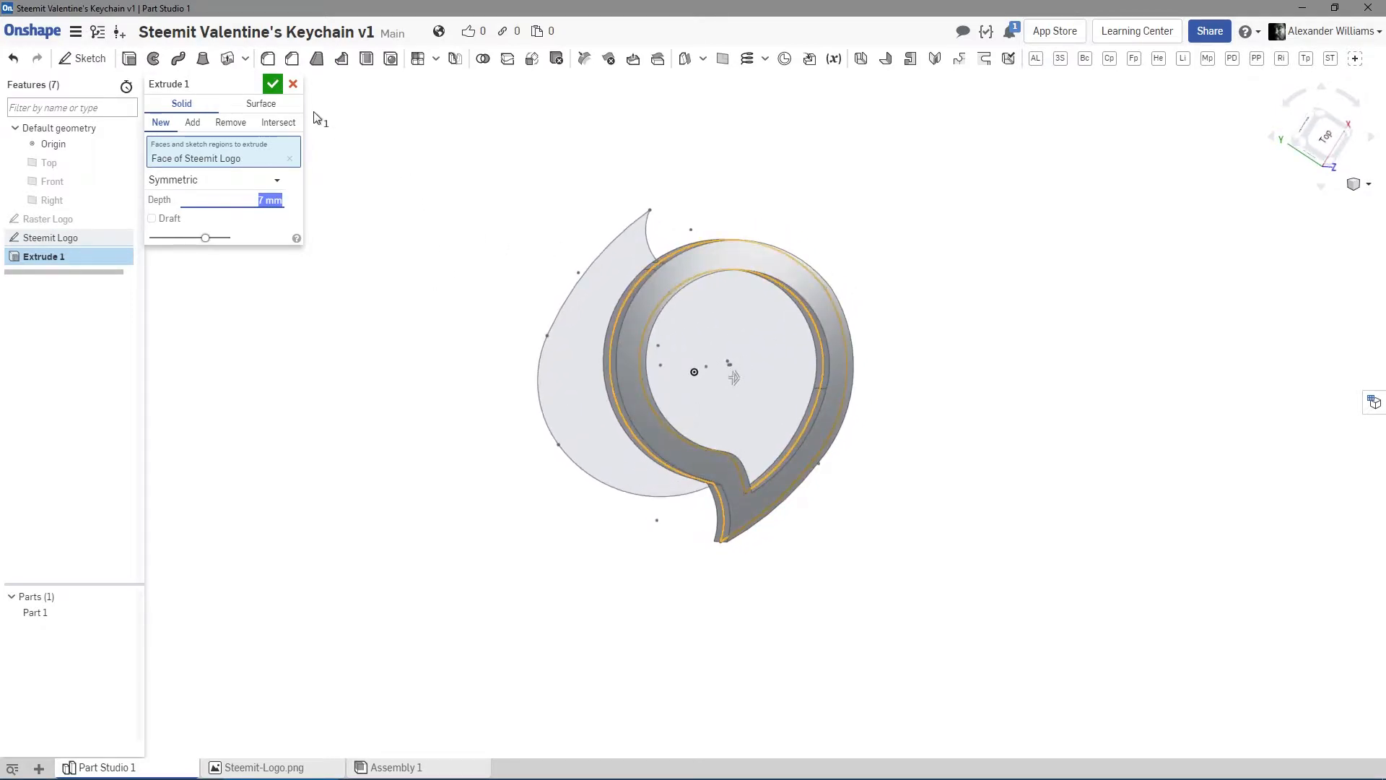
click(272, 86)
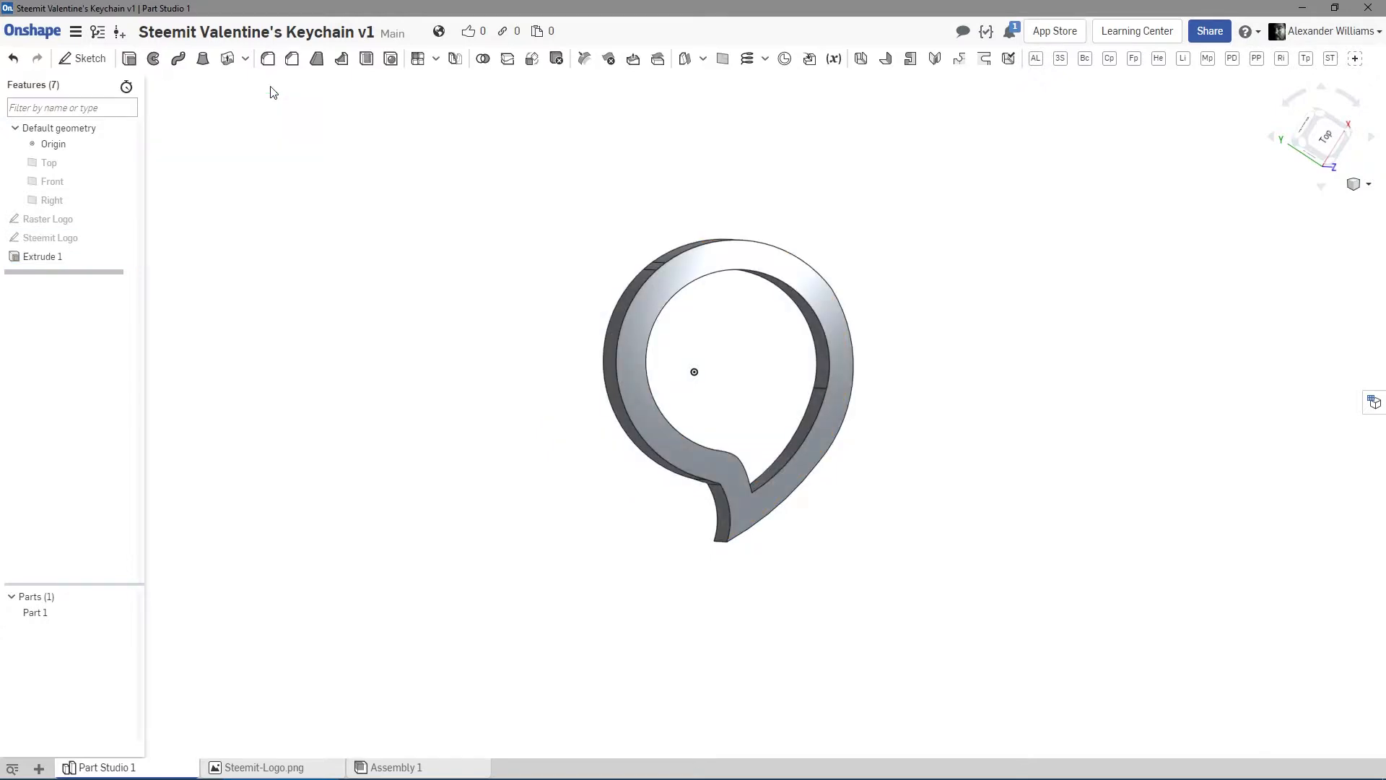
Show the Steemit Logo sketch again and examine the narrow outer face of the ring beside the crescent's upper tip.
right_drag(451, 402, 460, 406)
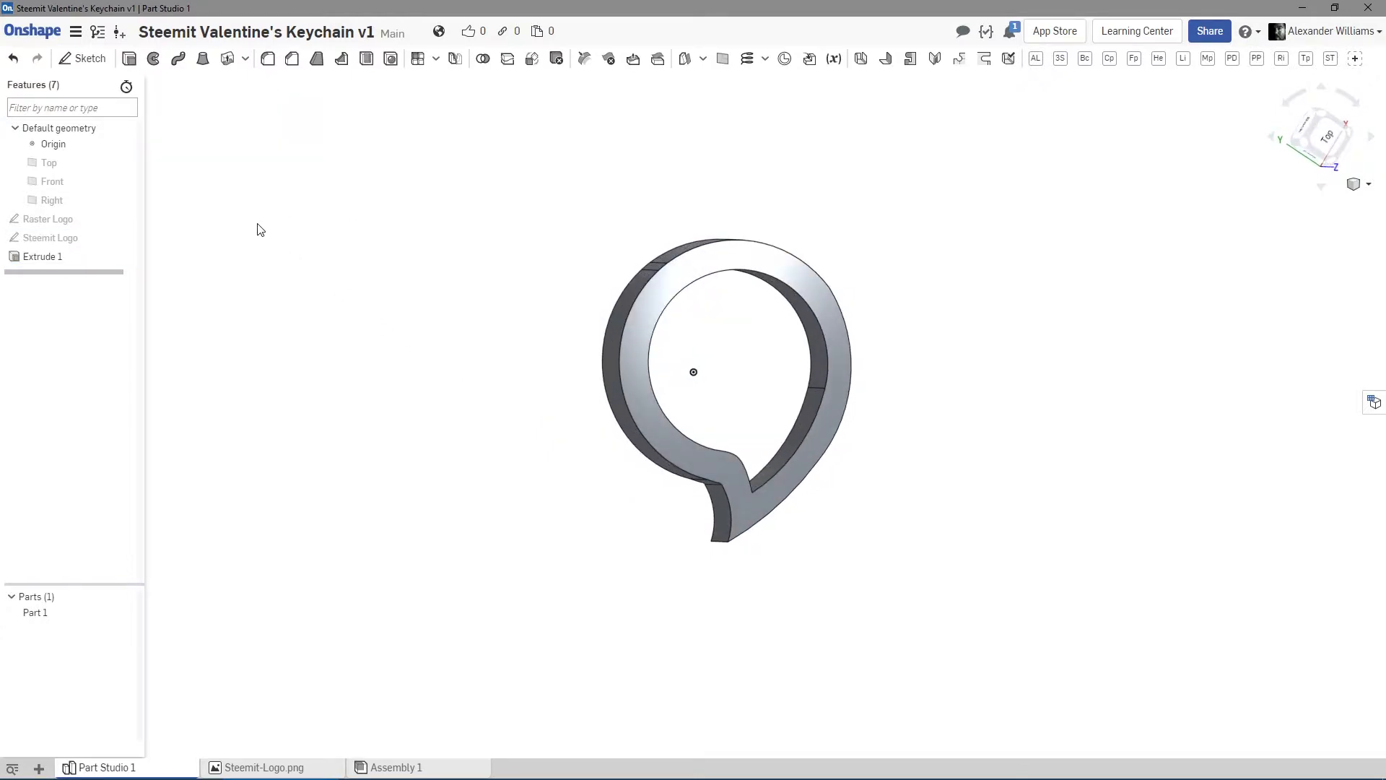
click(126, 239)
mouse_move(397, 331)
right_down()
mouse_move(409, 282)
mouse_move(412, 341)
right_up()
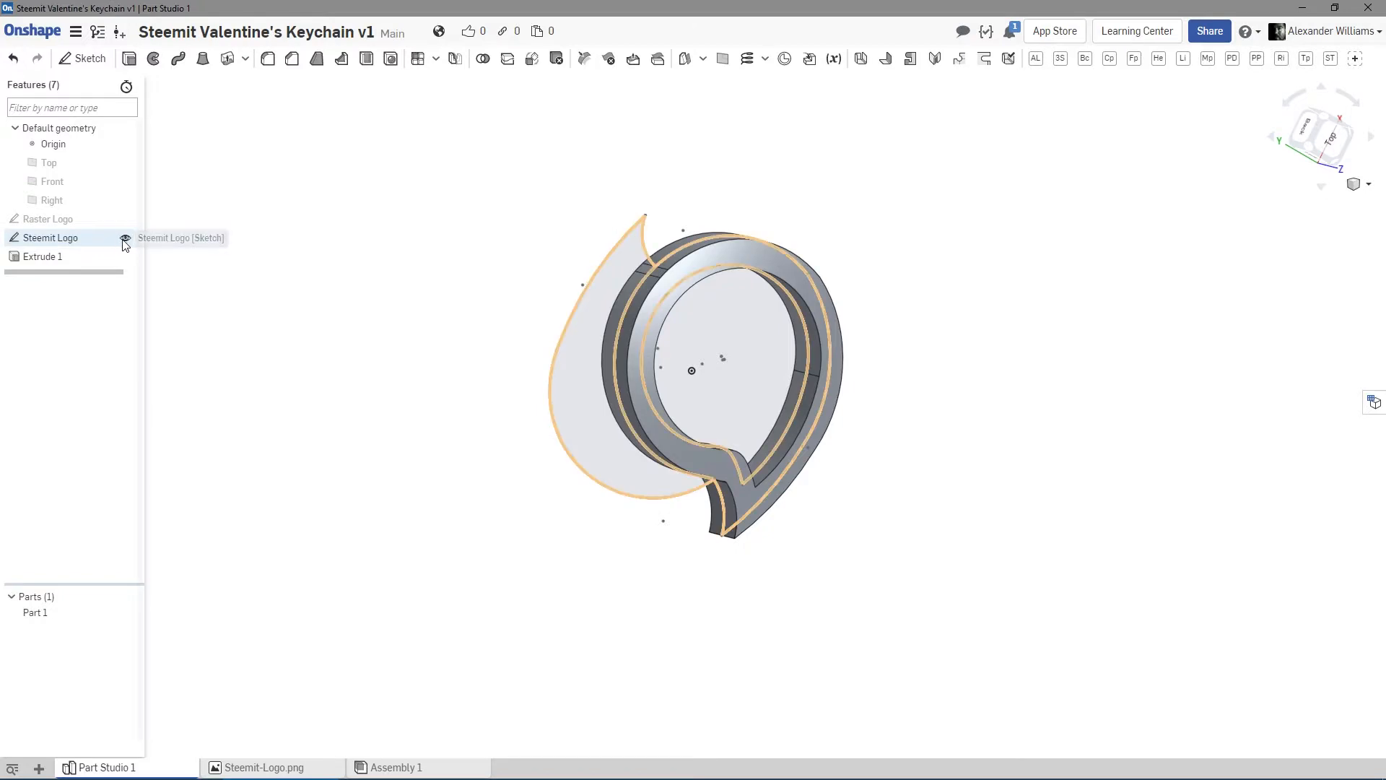
right_drag(408, 462, 557, 470)
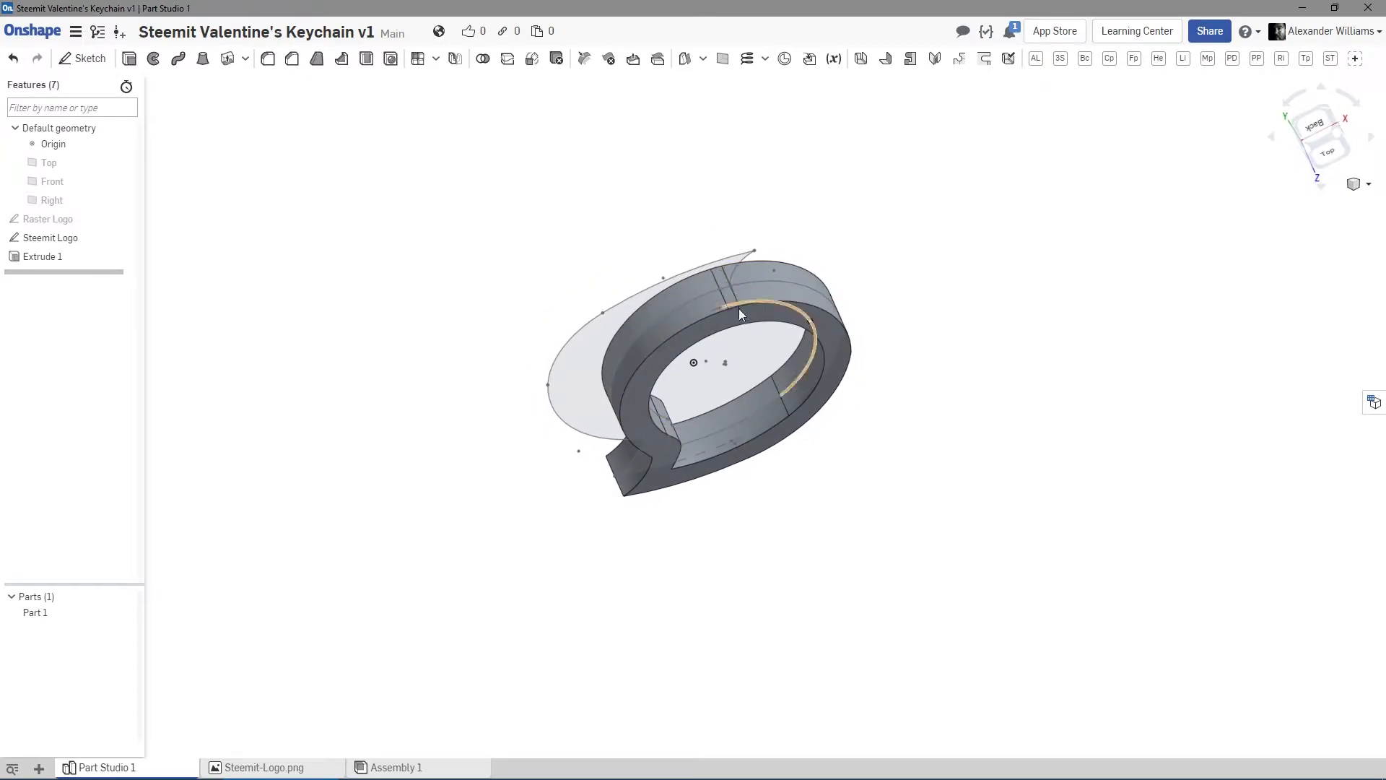
scroll(738, 309, up, 6)
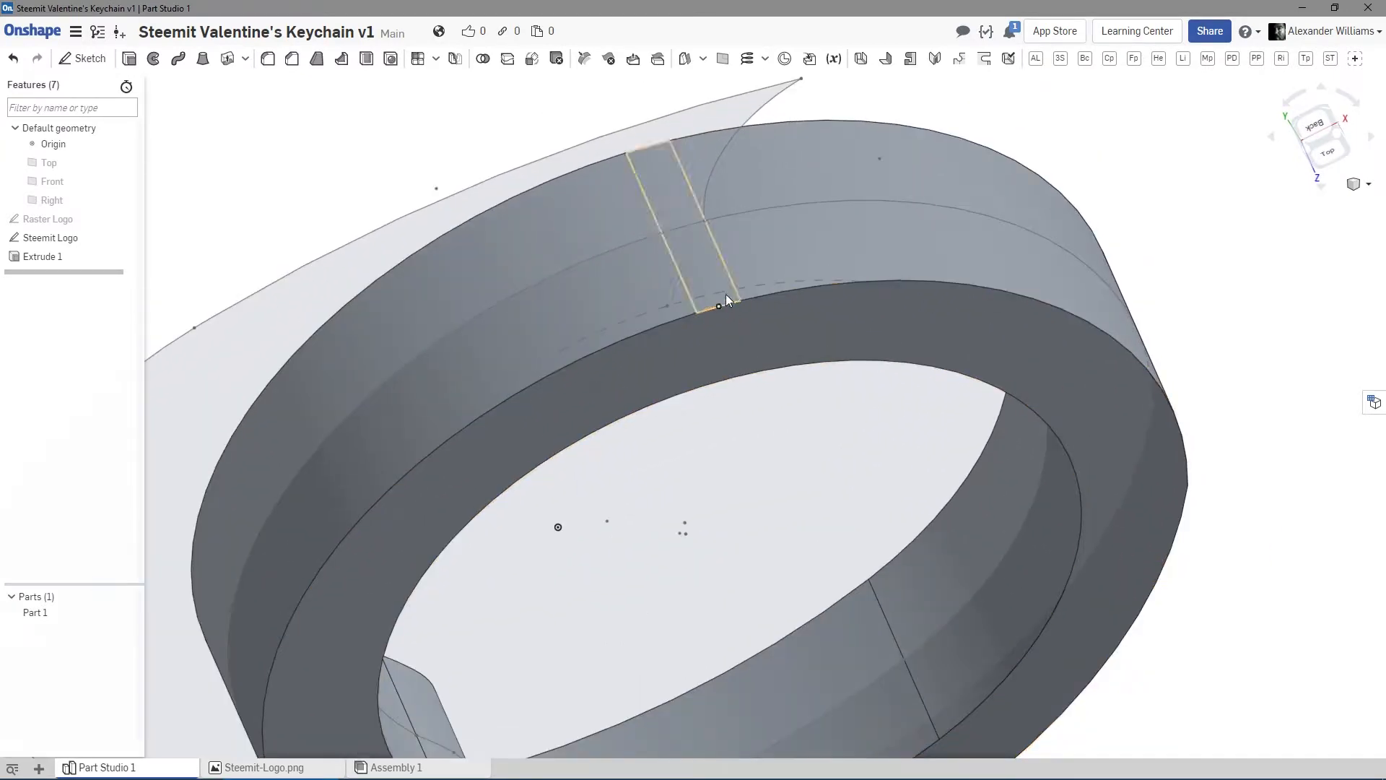
scroll(708, 269, down, 1)
scroll(708, 271, down, 7)
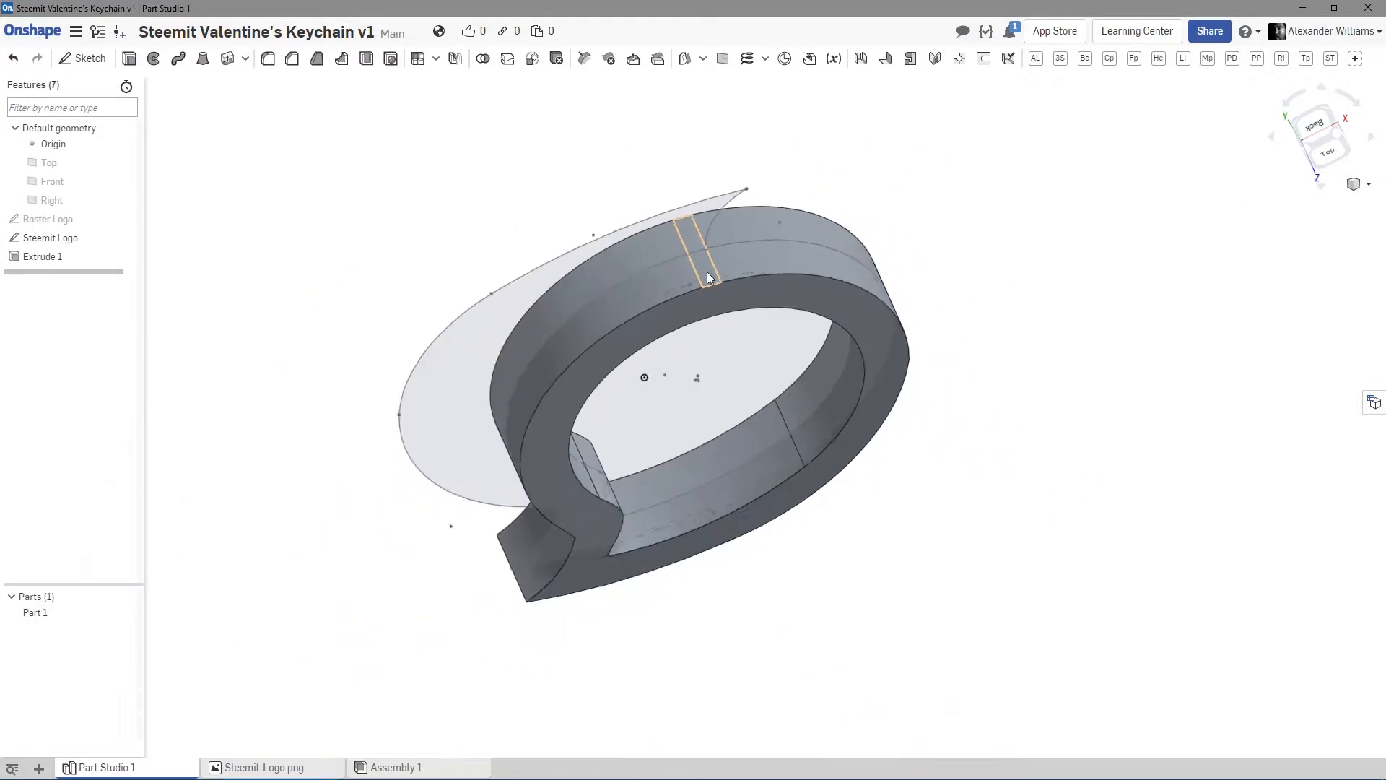
right_drag(804, 248, 799, 153)
right_drag(523, 593, 546, 557)
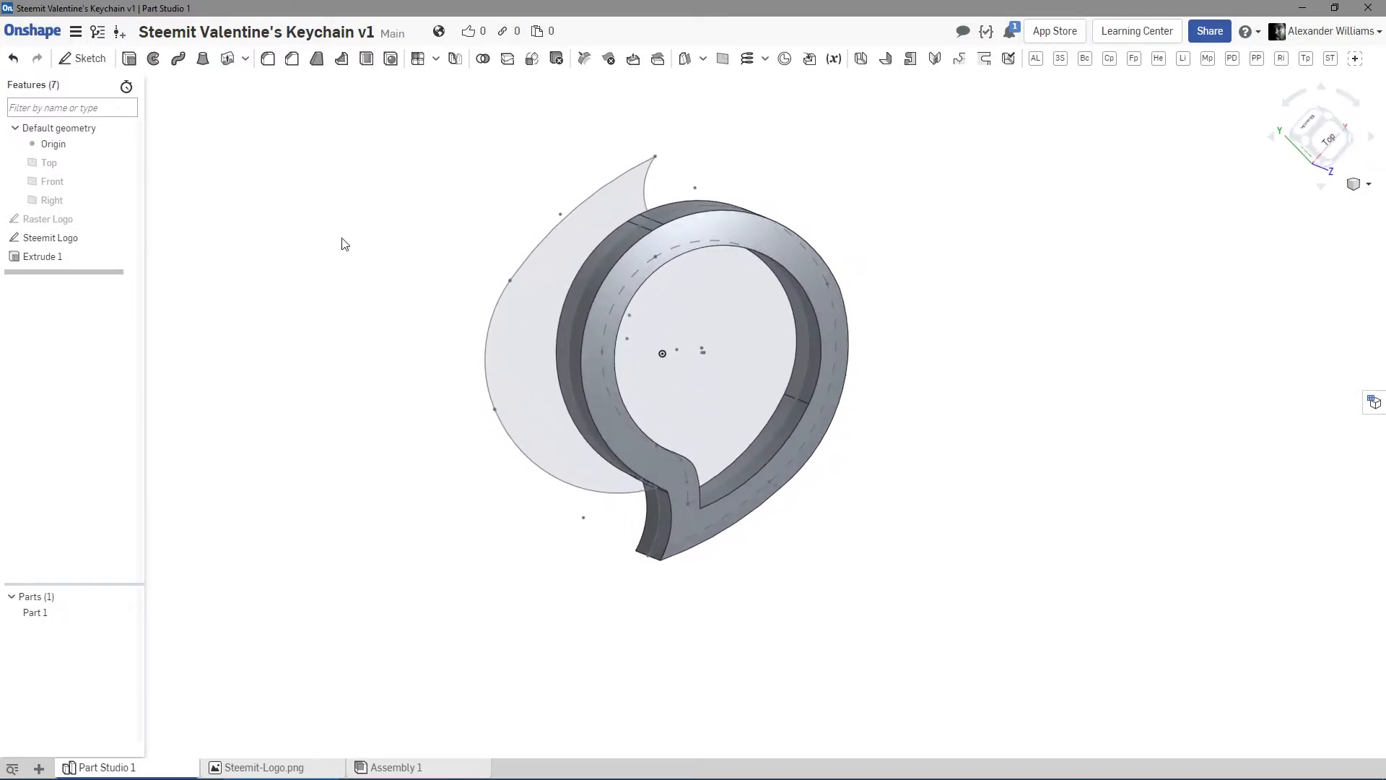
Extrude the crescent region of the logo sketch symmetrically, adding it to Part 1.
click(128, 60)
click(508, 362)
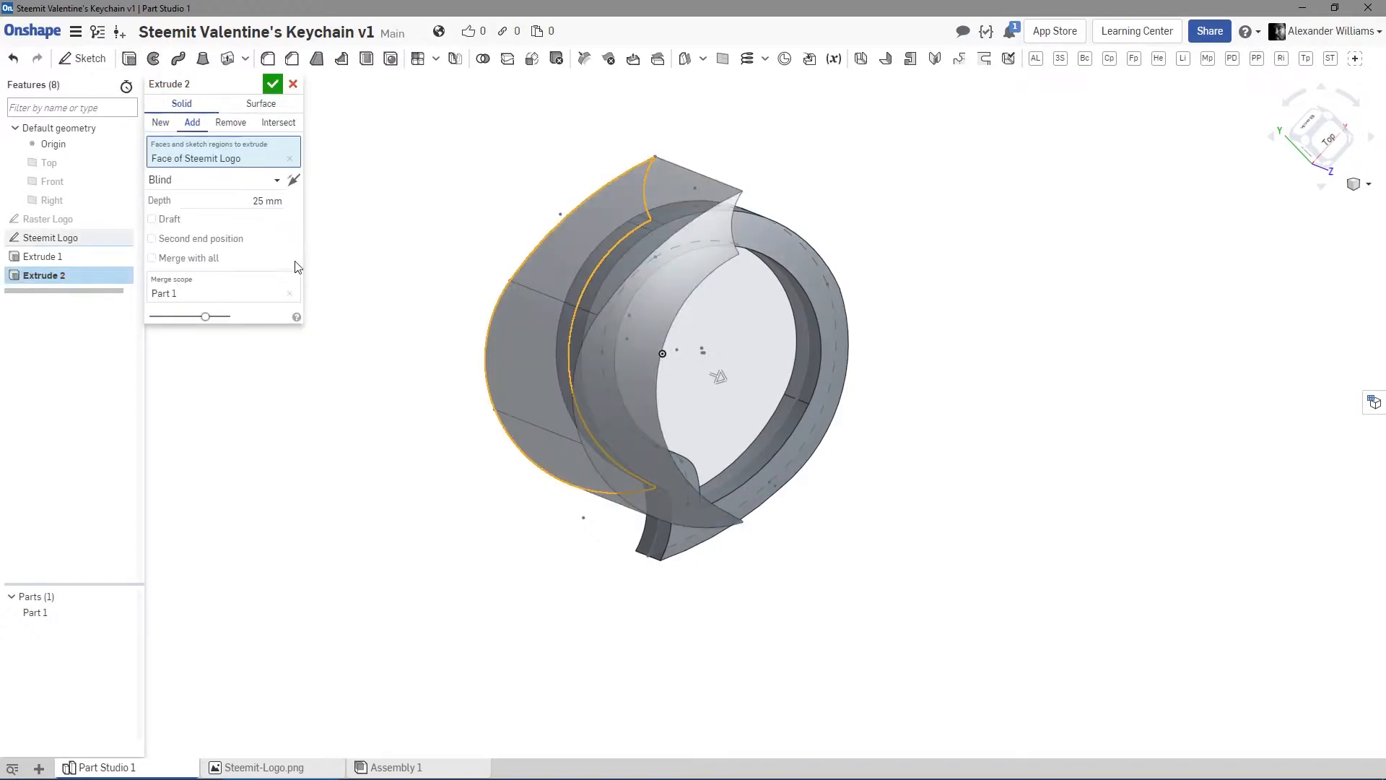
mouse_move(379, 316)
right_down()
mouse_move(397, 372)
mouse_move(393, 336)
right_up()
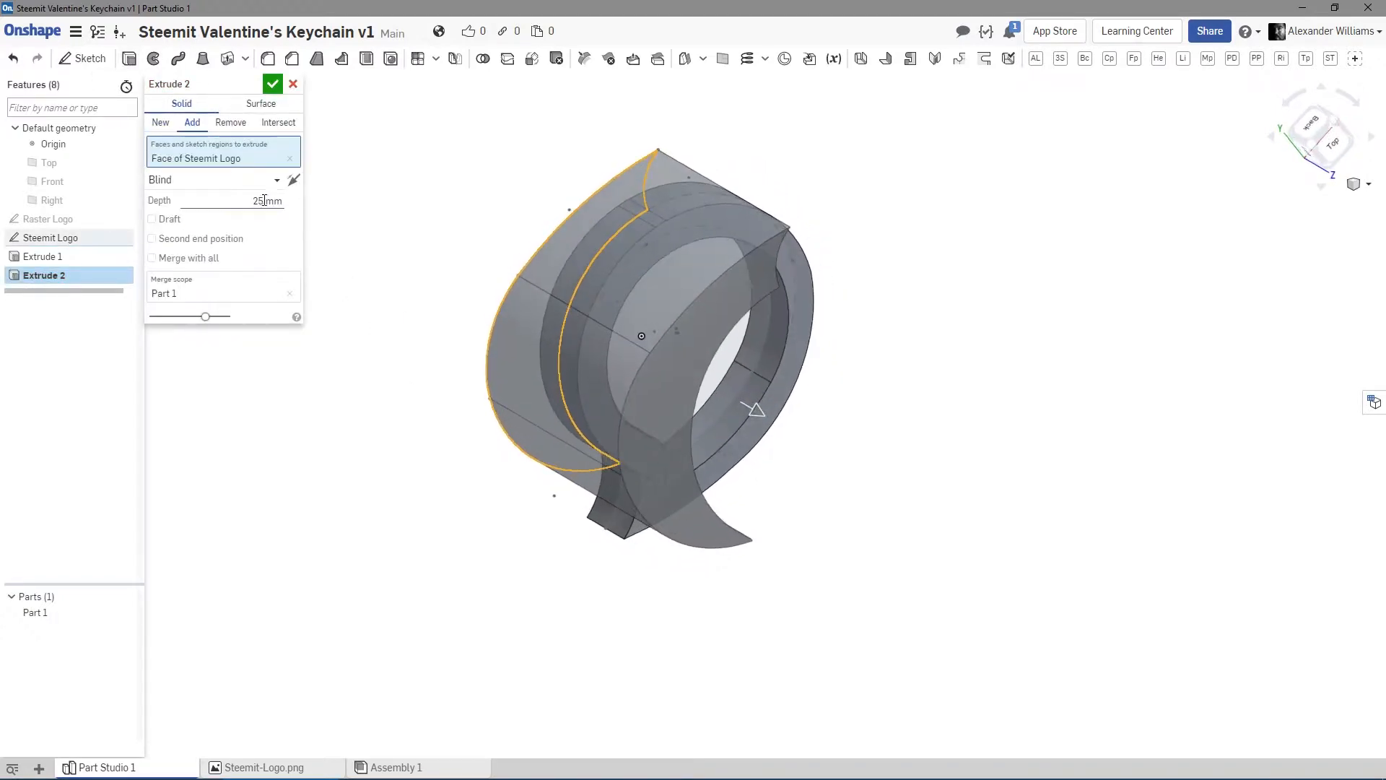
click(275, 180)
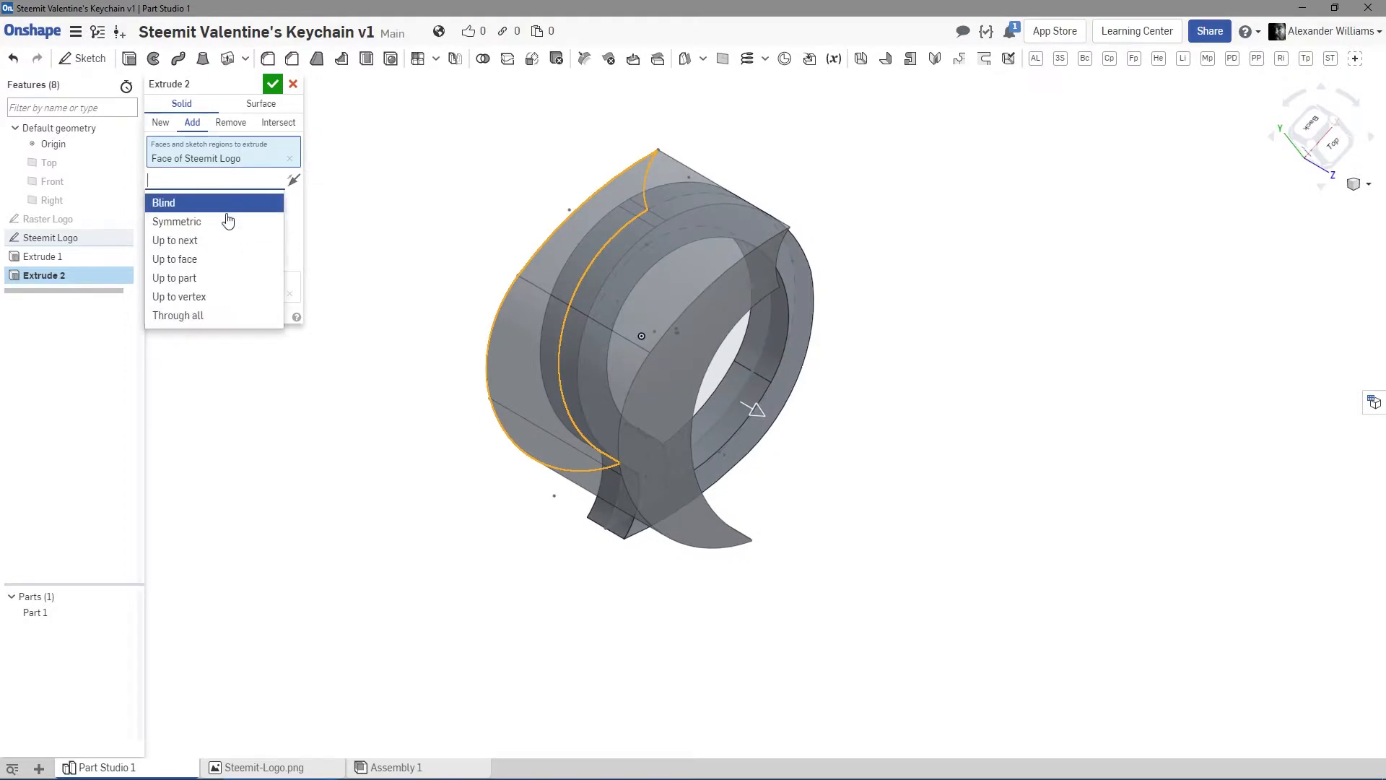
click(225, 219)
right_drag(343, 331, 365, 395)
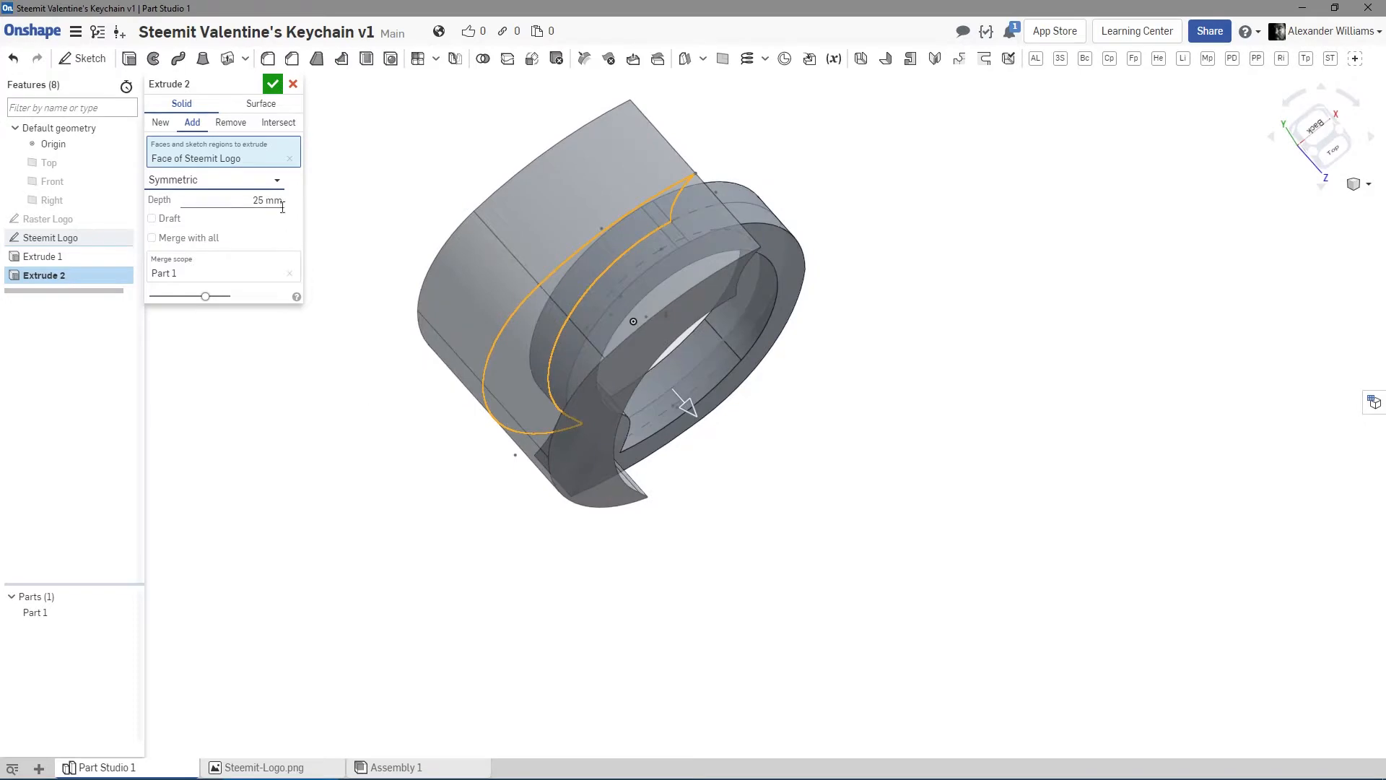
Try a depth of about 3.2 mm for the symmetric crescent extrusion.
drag(687, 408, 618, 357)
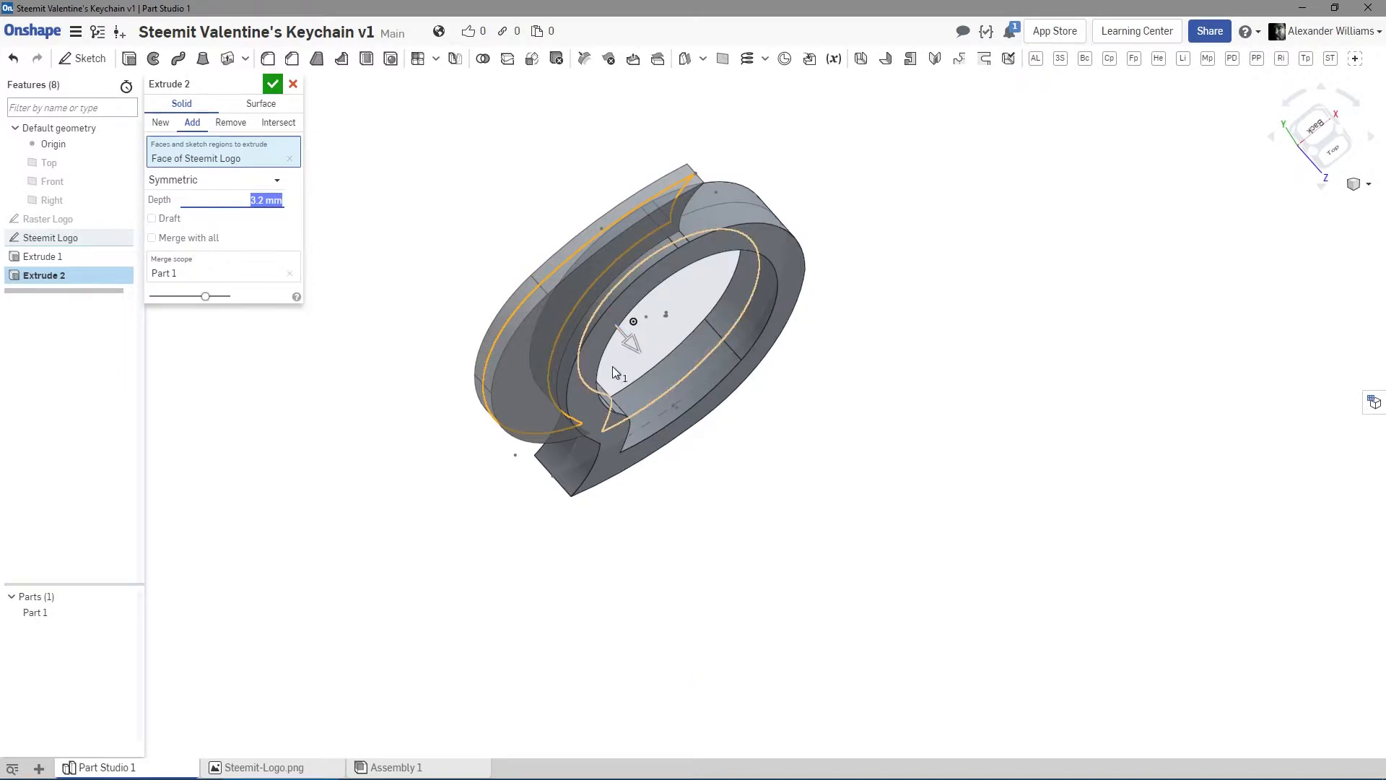
right_drag(876, 489, 757, 374)
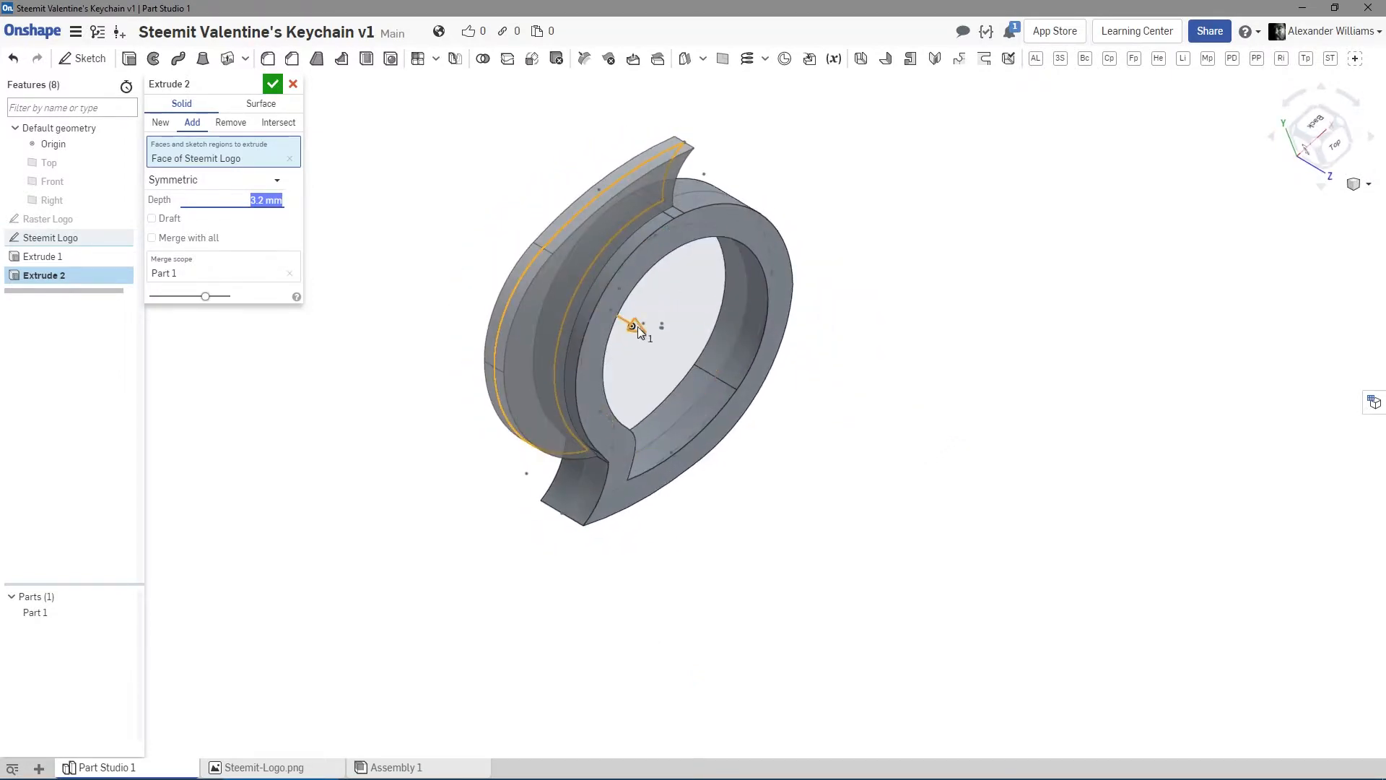
mouse_move(634, 325)
mouse_down()
mouse_move(659, 335)
mouse_move(635, 326)
mouse_up()
mouse_move(452, 545)
right_down()
mouse_move(504, 544)
mouse_move(526, 572)
mouse_move(518, 602)
mouse_move(446, 543)
right_up()
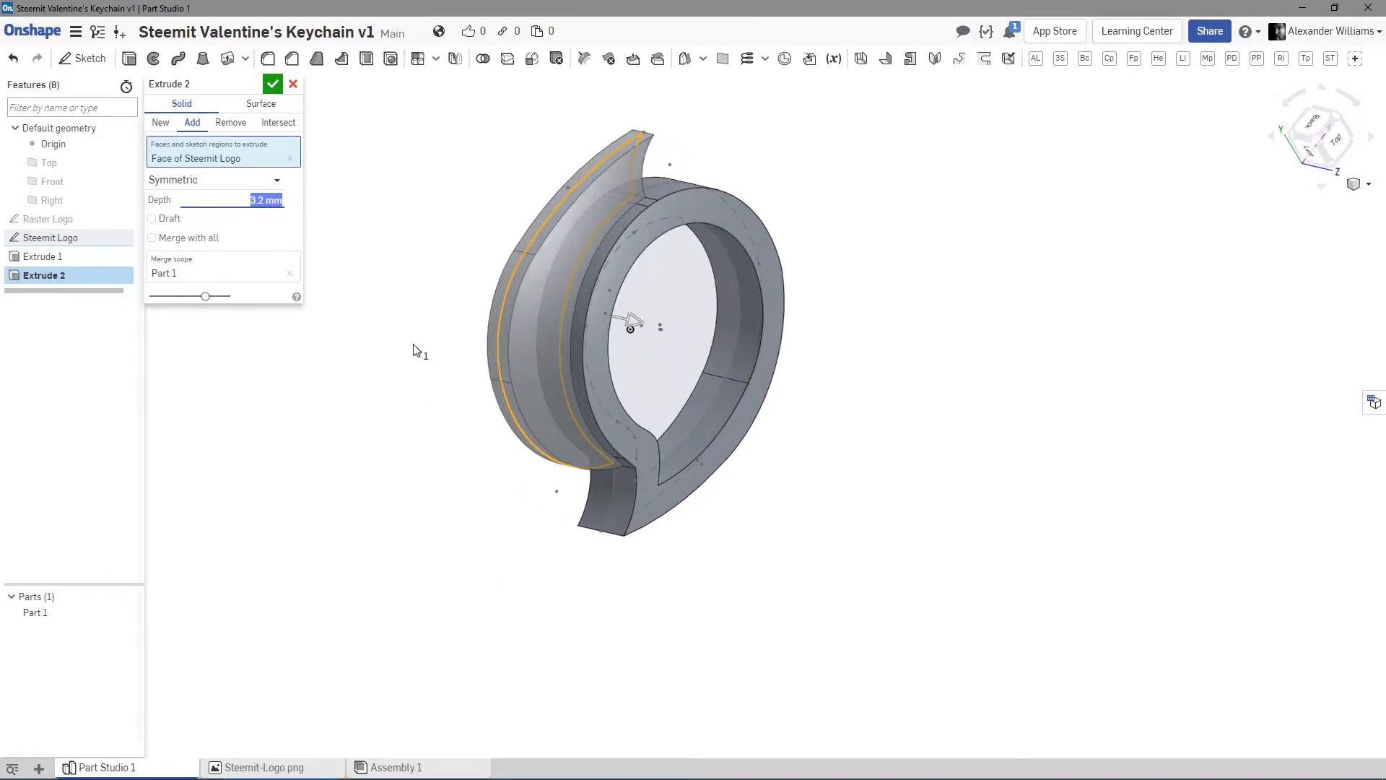
Set the symmetric crescent extrusion's depth to 5 mm, check it from several angles and accept it.
text(5)
right_drag(440, 495, 316, 512)
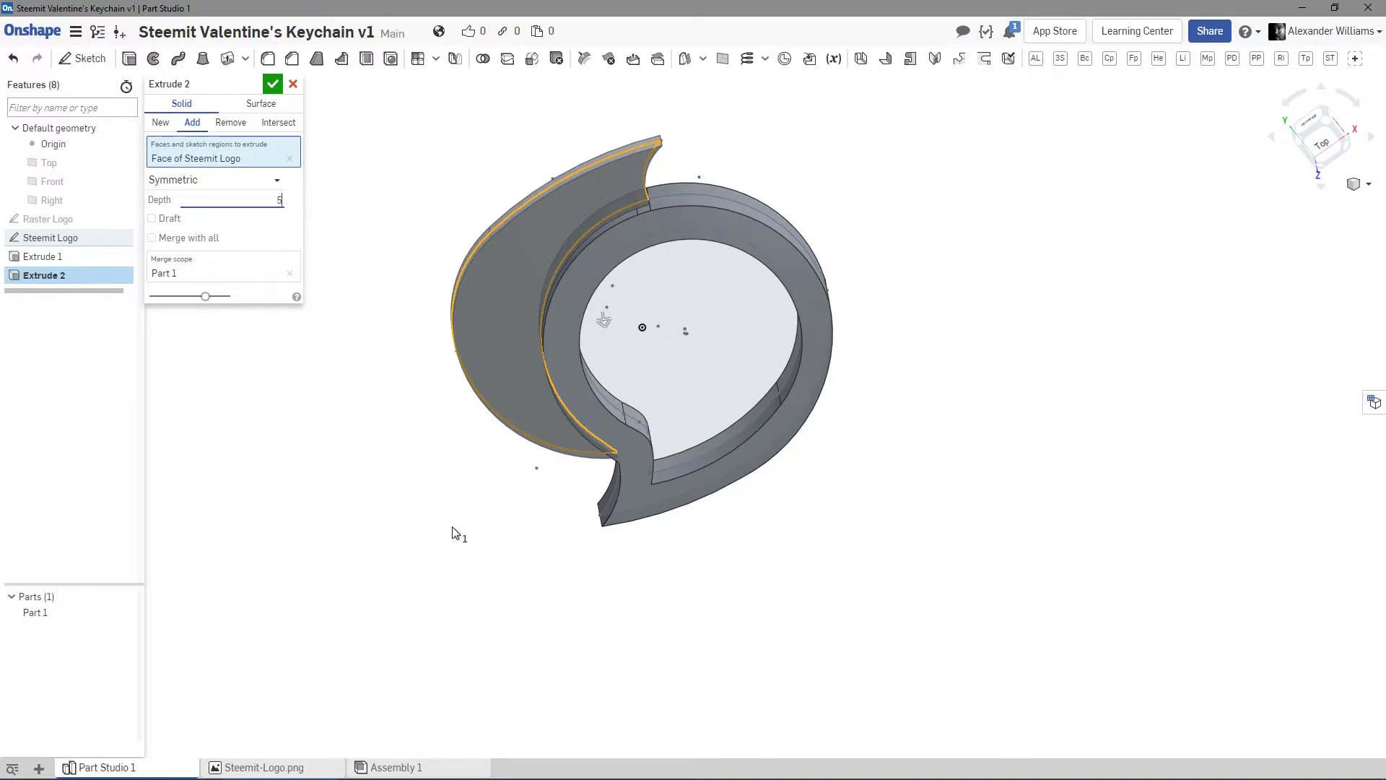
right_drag(452, 533, 403, 518)
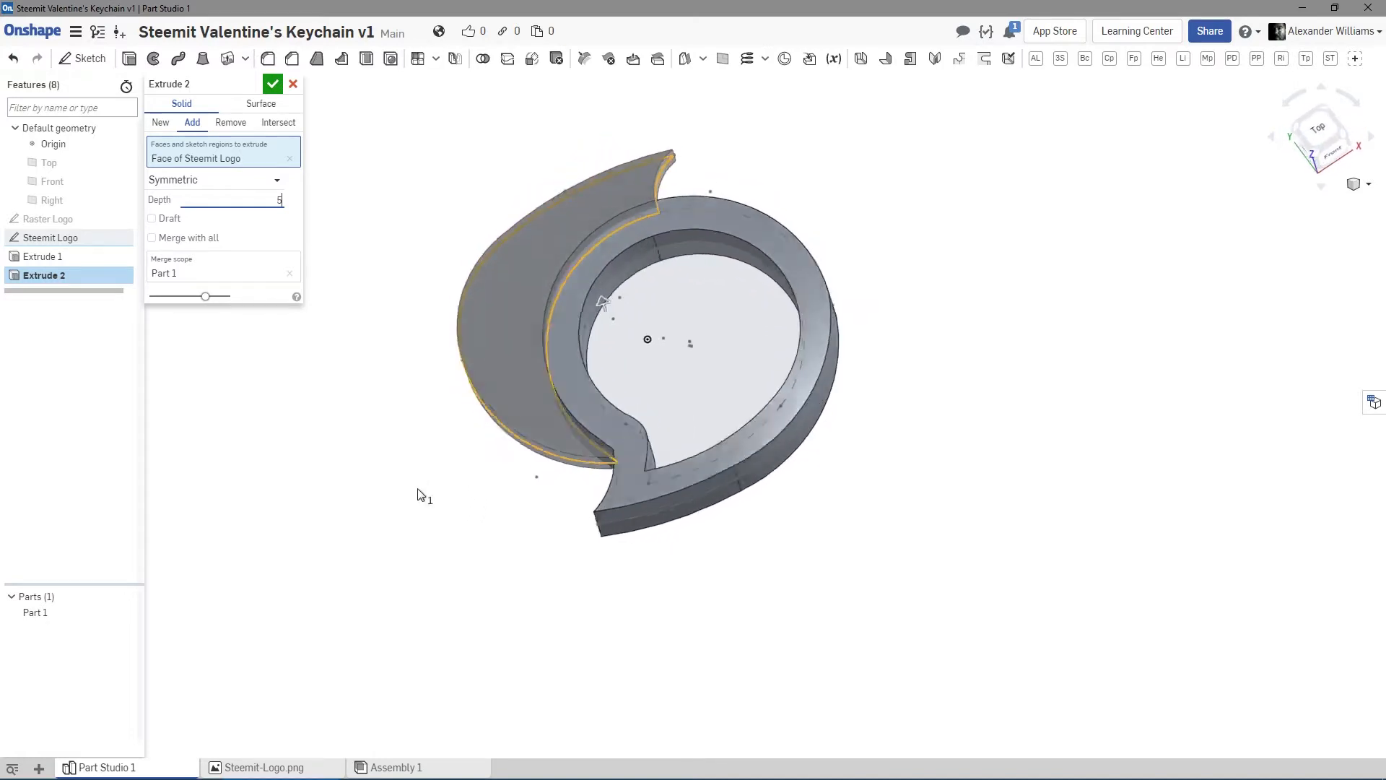
right_drag(383, 493, 442, 495)
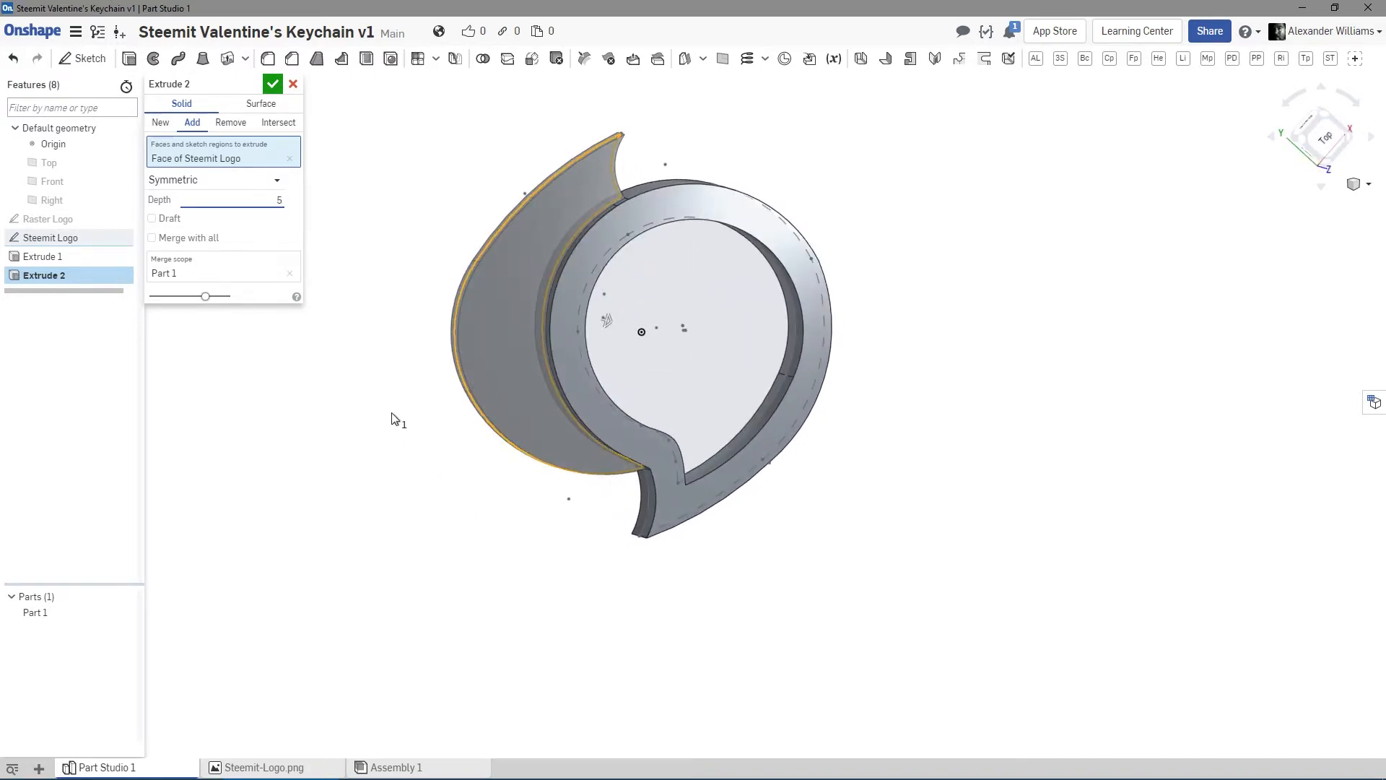
mouse_move(412, 433)
right_down()
mouse_move(454, 454)
mouse_move(414, 442)
right_up()
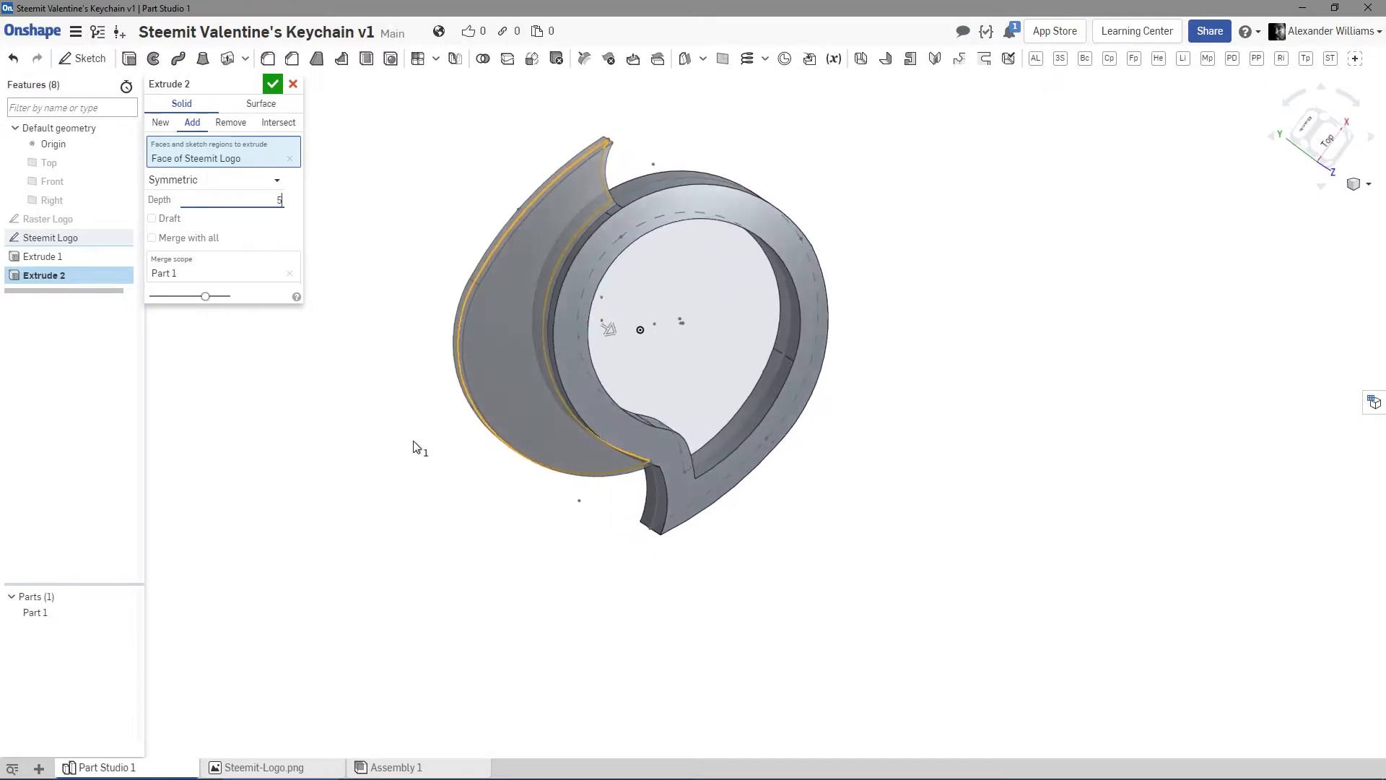
click(272, 84)
right_drag(1016, 496, 1040, 478)
right_drag(388, 442, 413, 478)
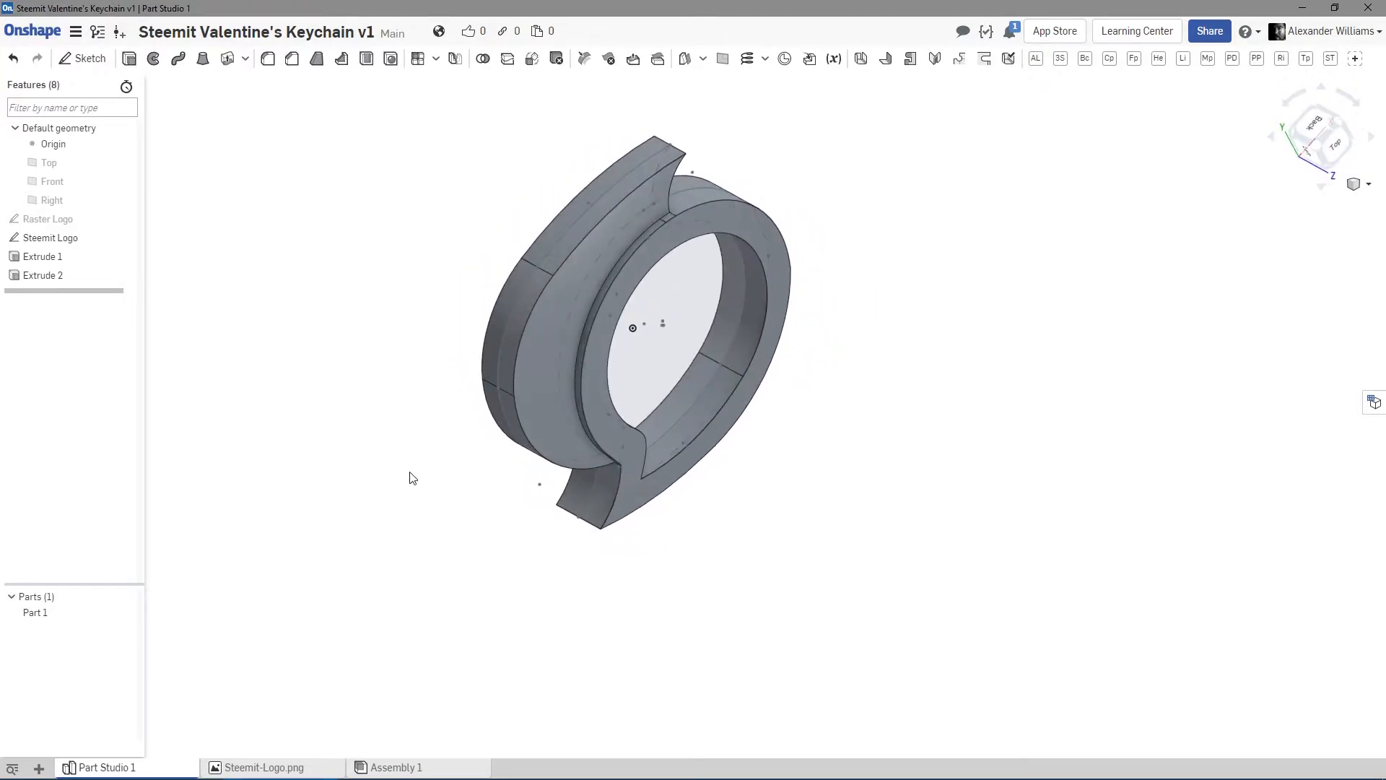
Edit the crescent extrusion so that it creates a new separate part instead of adding to Part 1.
right_click(29, 276)
click(67, 309)
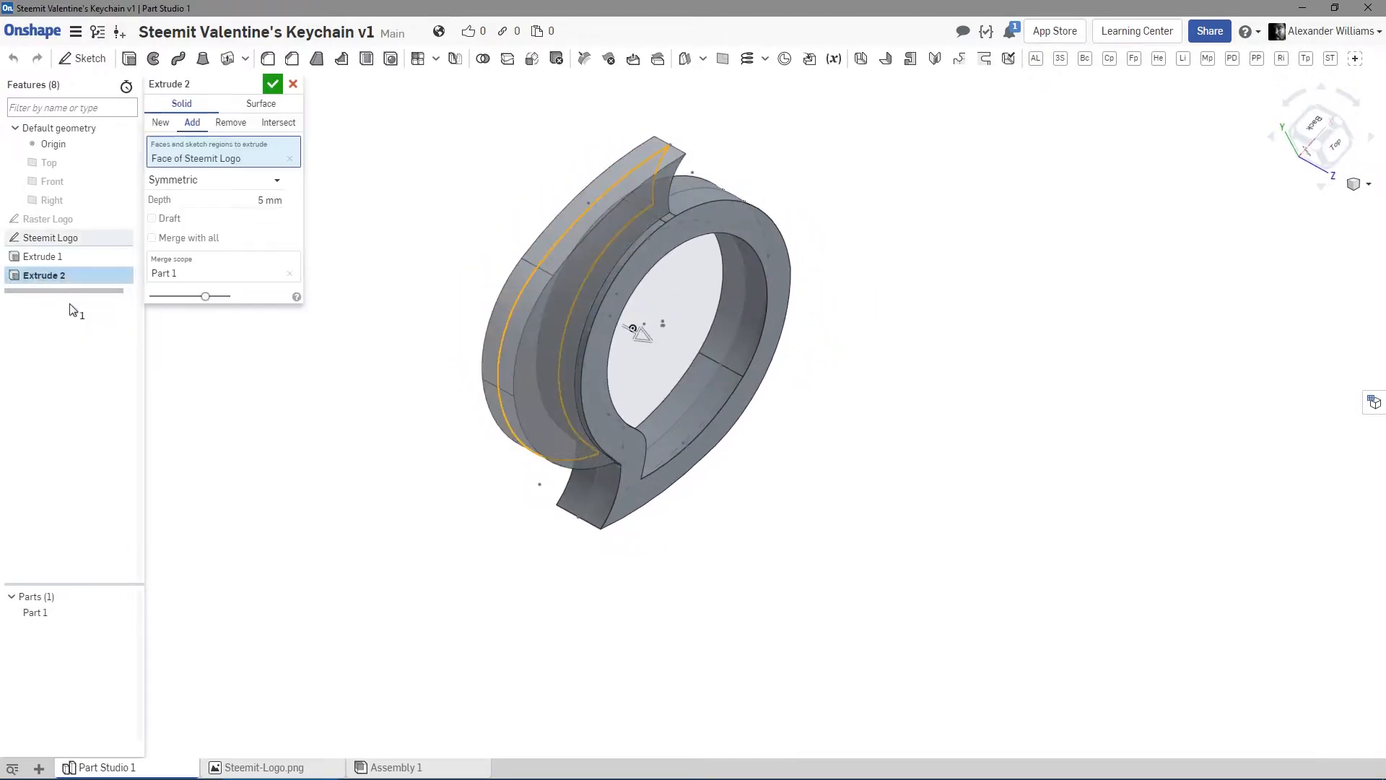
right_drag(373, 241, 414, 266)
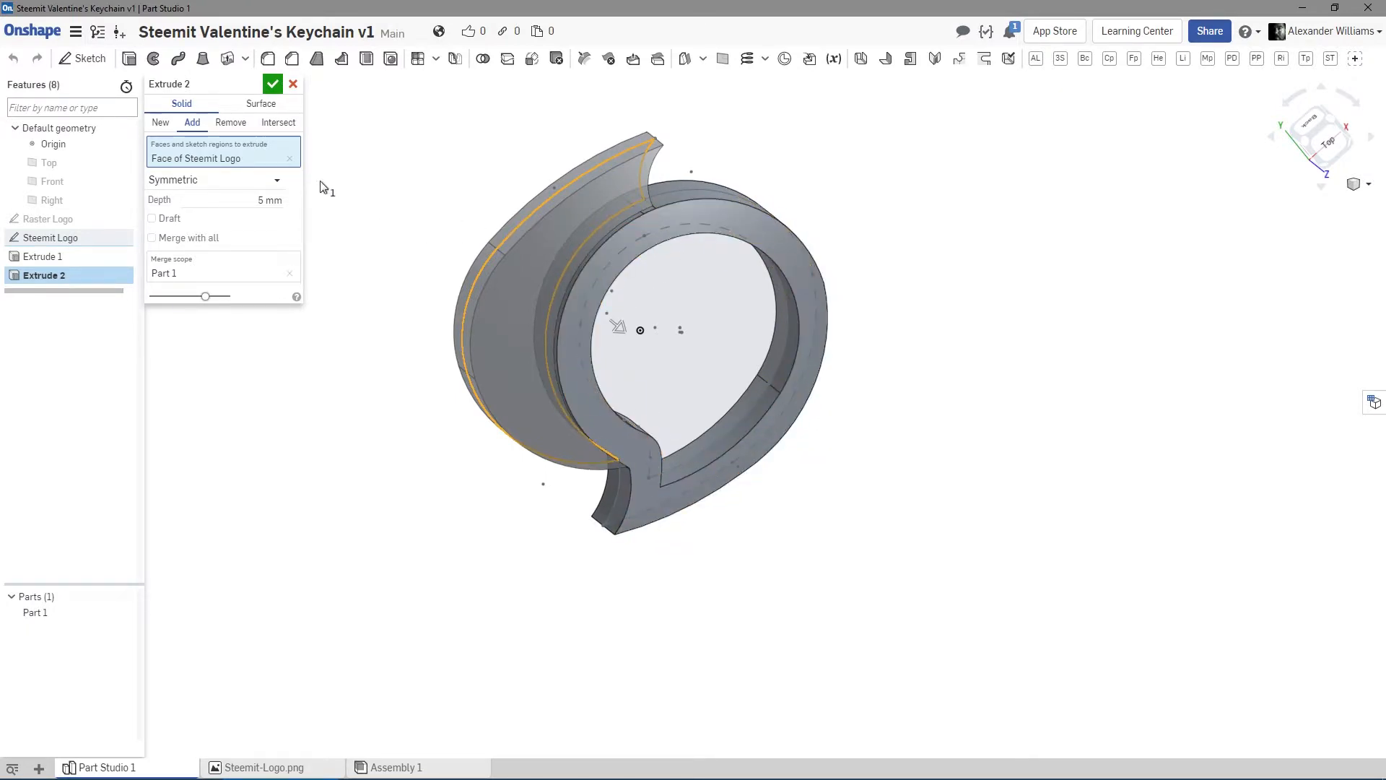
click(159, 126)
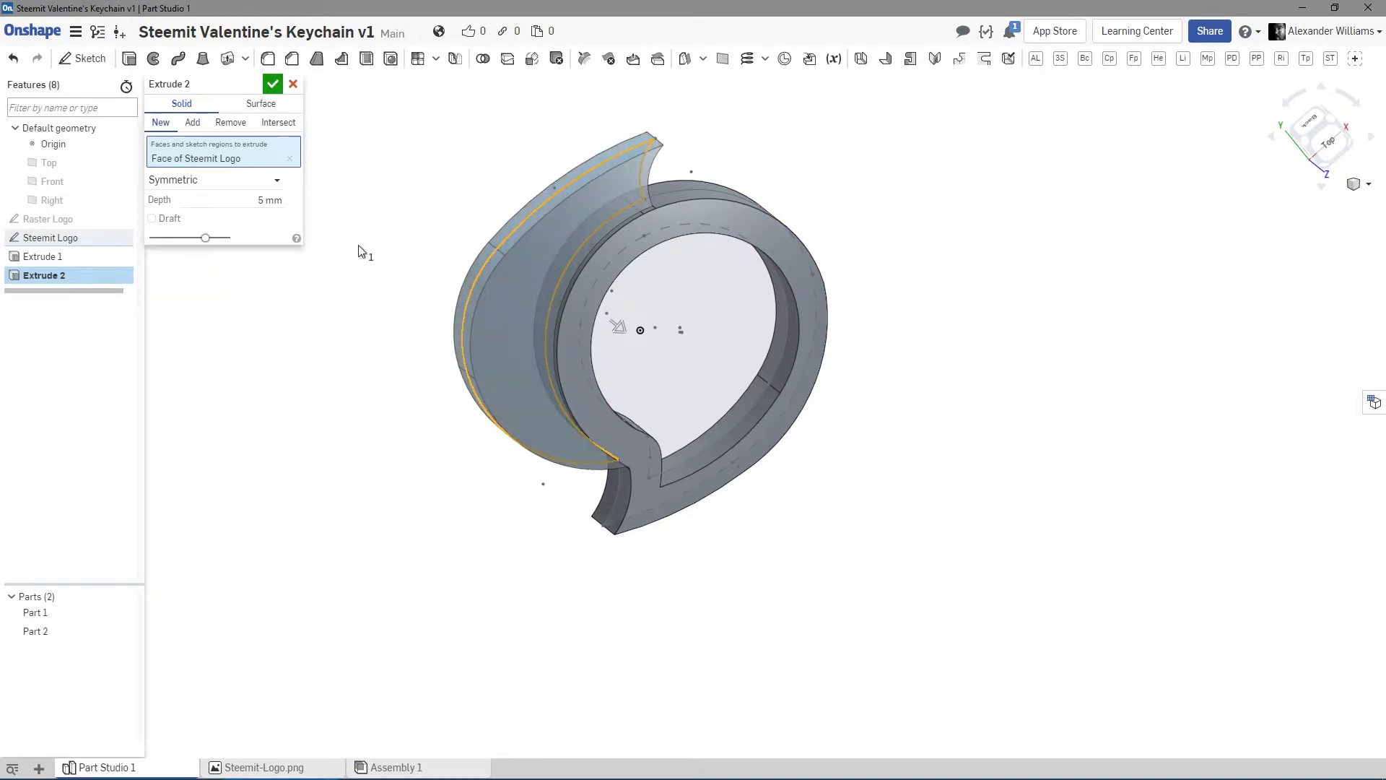
right_drag(369, 372, 370, 232)
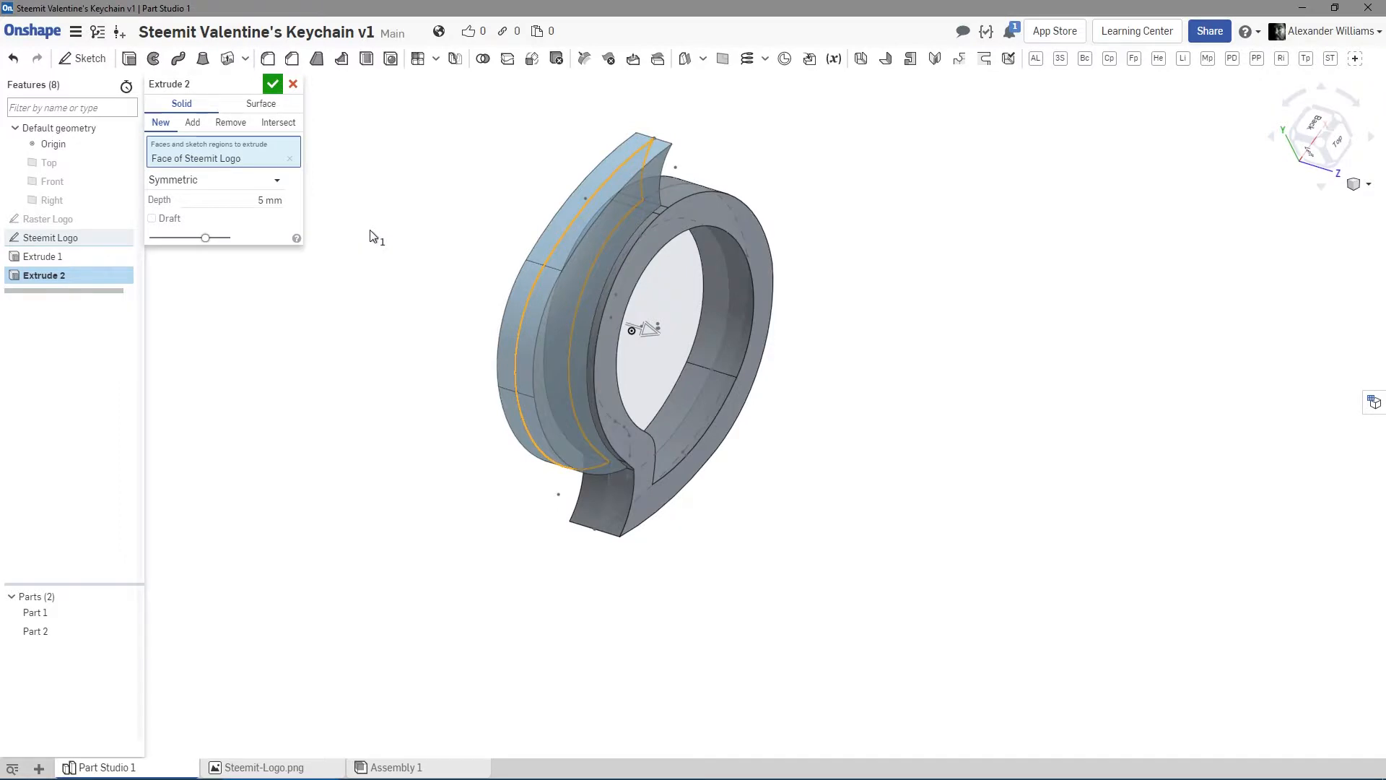
mouse_move(383, 240)
right_down()
mouse_move(392, 345)
mouse_move(390, 284)
mouse_move(366, 238)
right_up()
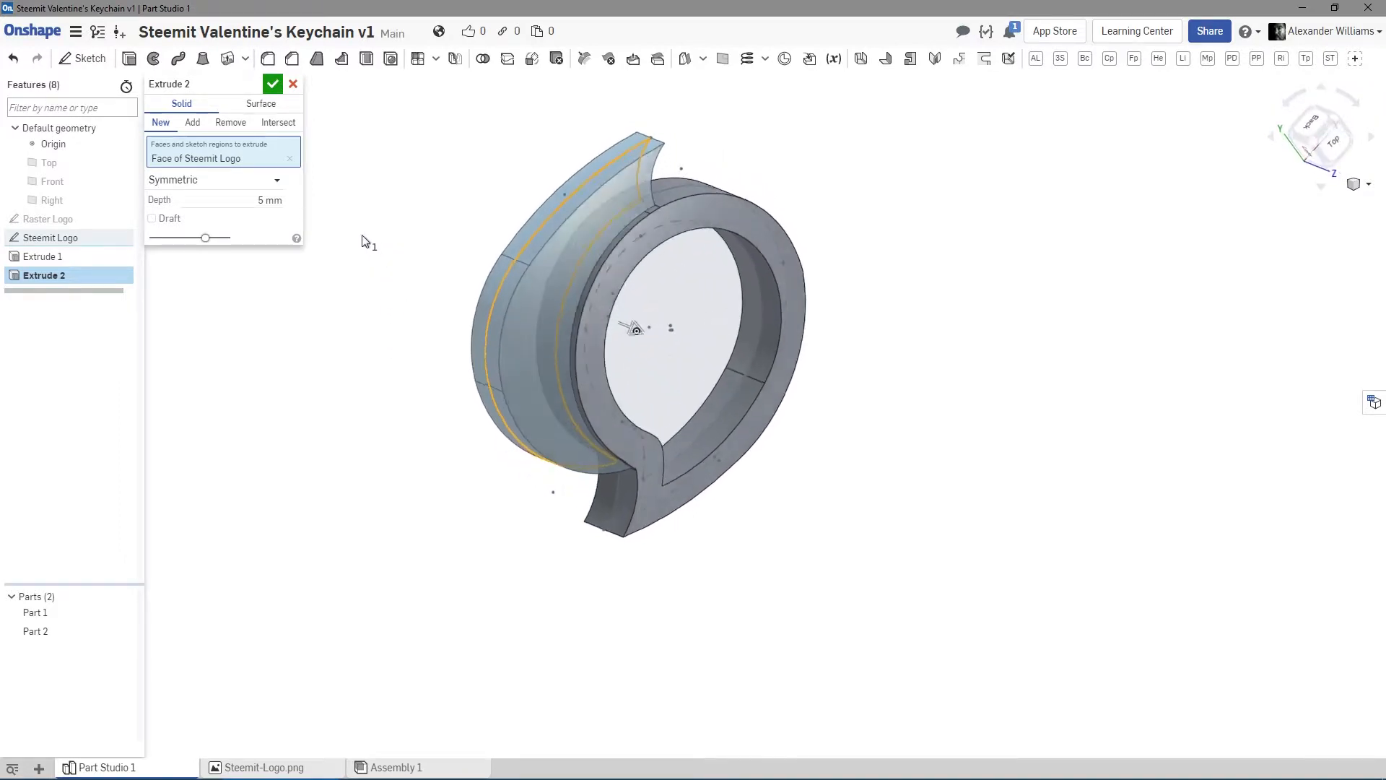
click(272, 85)
right_drag(366, 402, 343, 440)
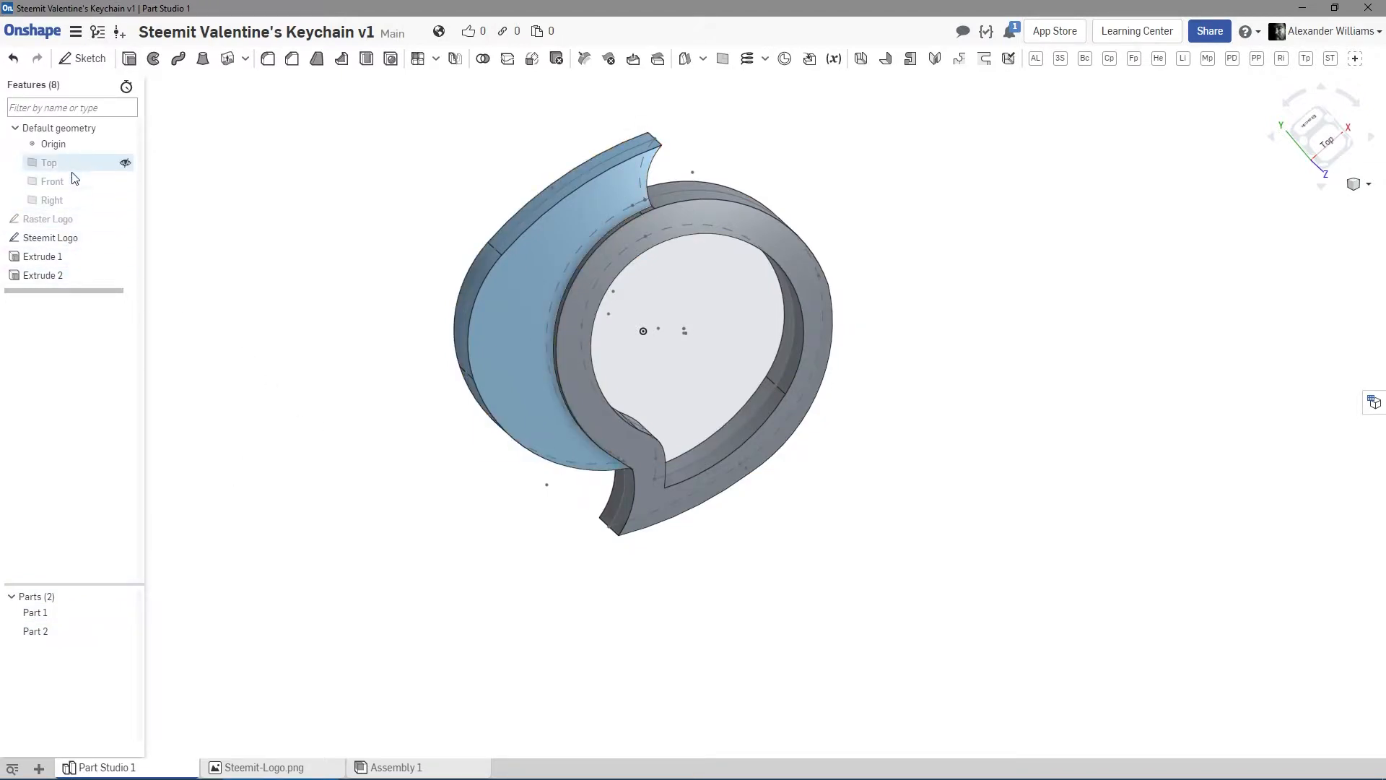
Hide the Steemit Logo sketch so that only the ring and crescent parts are displayed.
right_drag(356, 499, 184, 340)
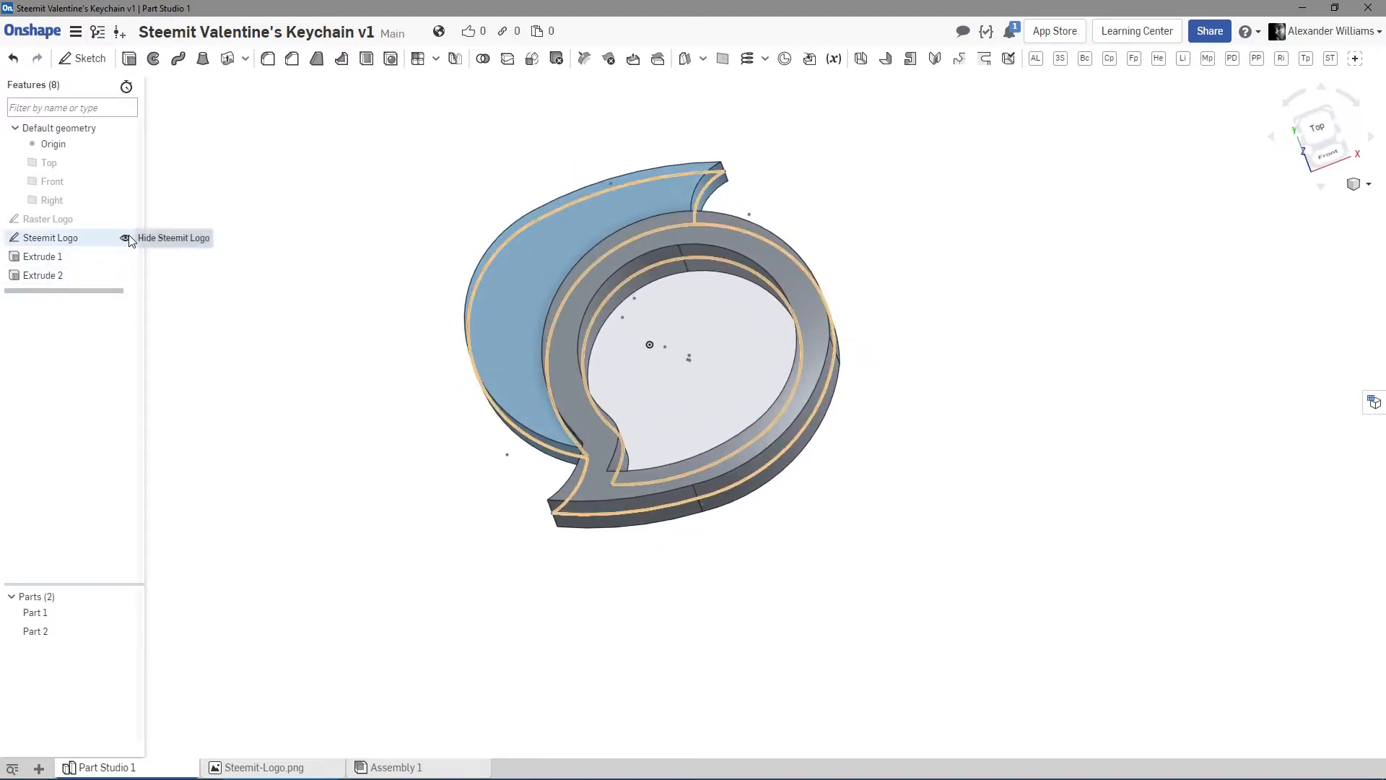
click(127, 238)
mouse_move(443, 544)
right_down()
mouse_move(448, 523)
mouse_move(584, 537)
mouse_move(479, 532)
mouse_move(455, 555)
right_up()
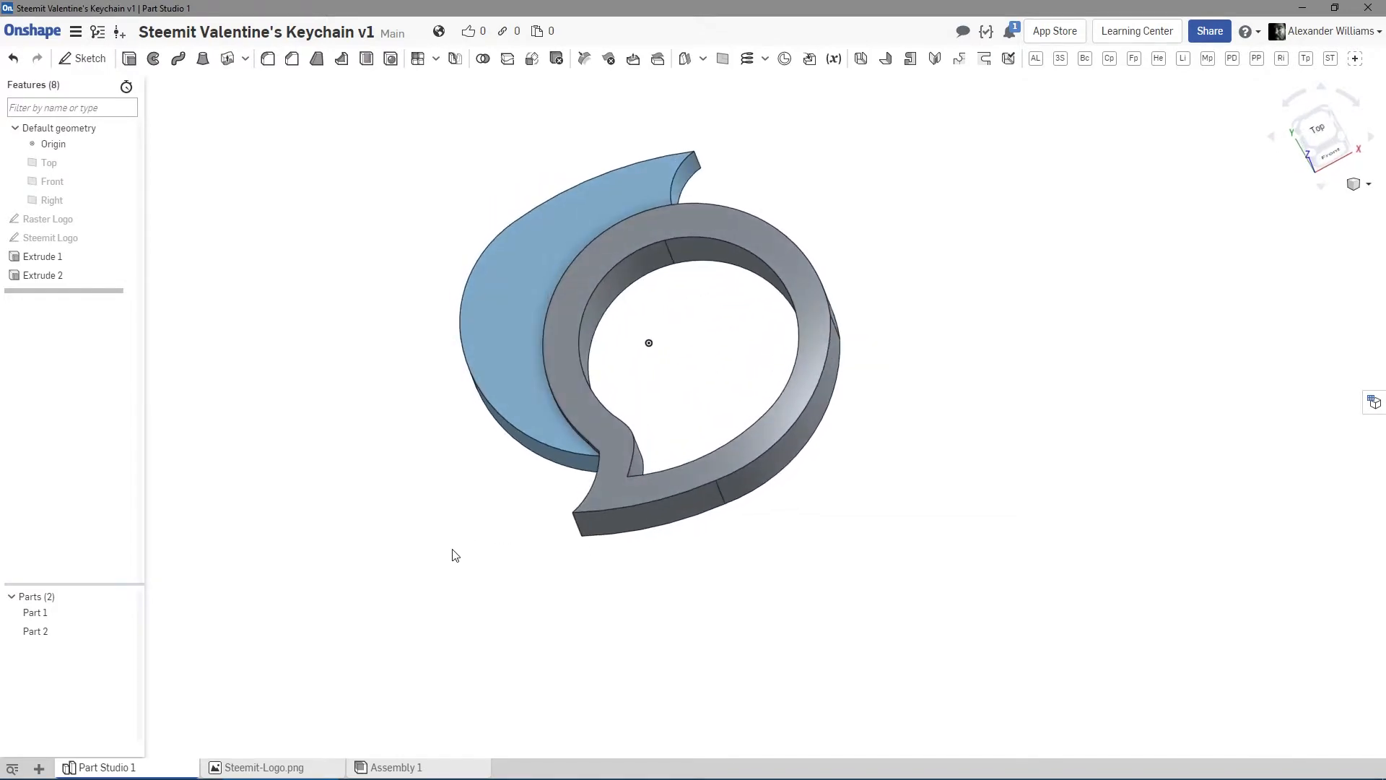
right_click(817, 343)
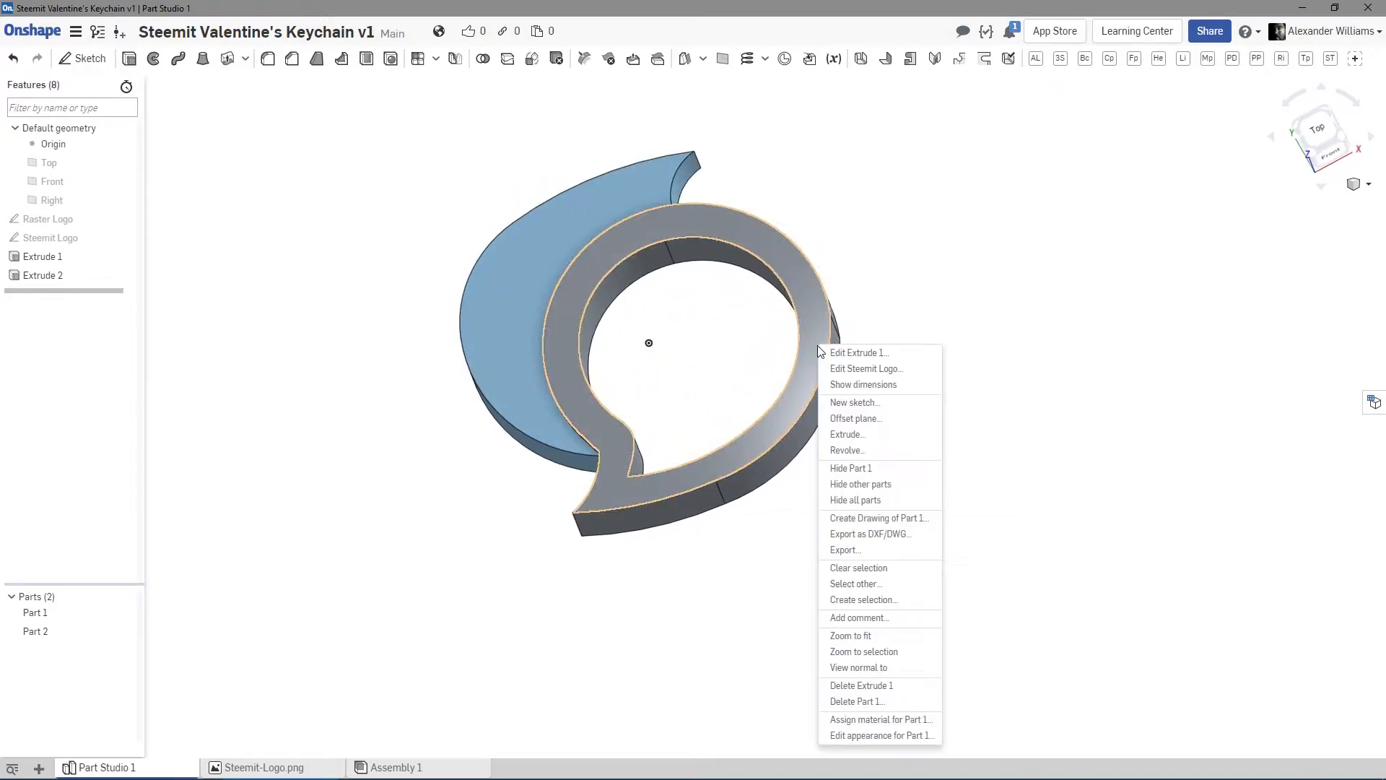
click(979, 364)
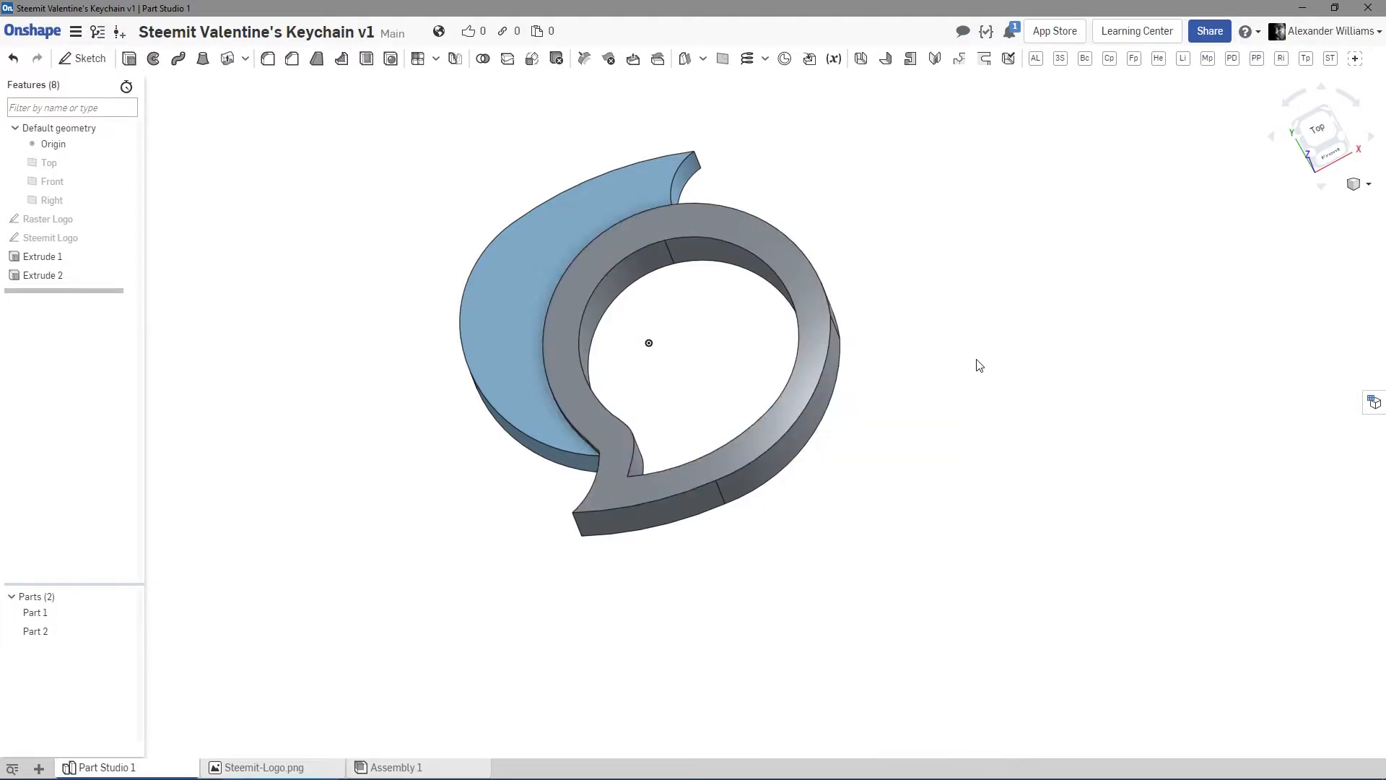
right_drag(229, 484, 237, 455)
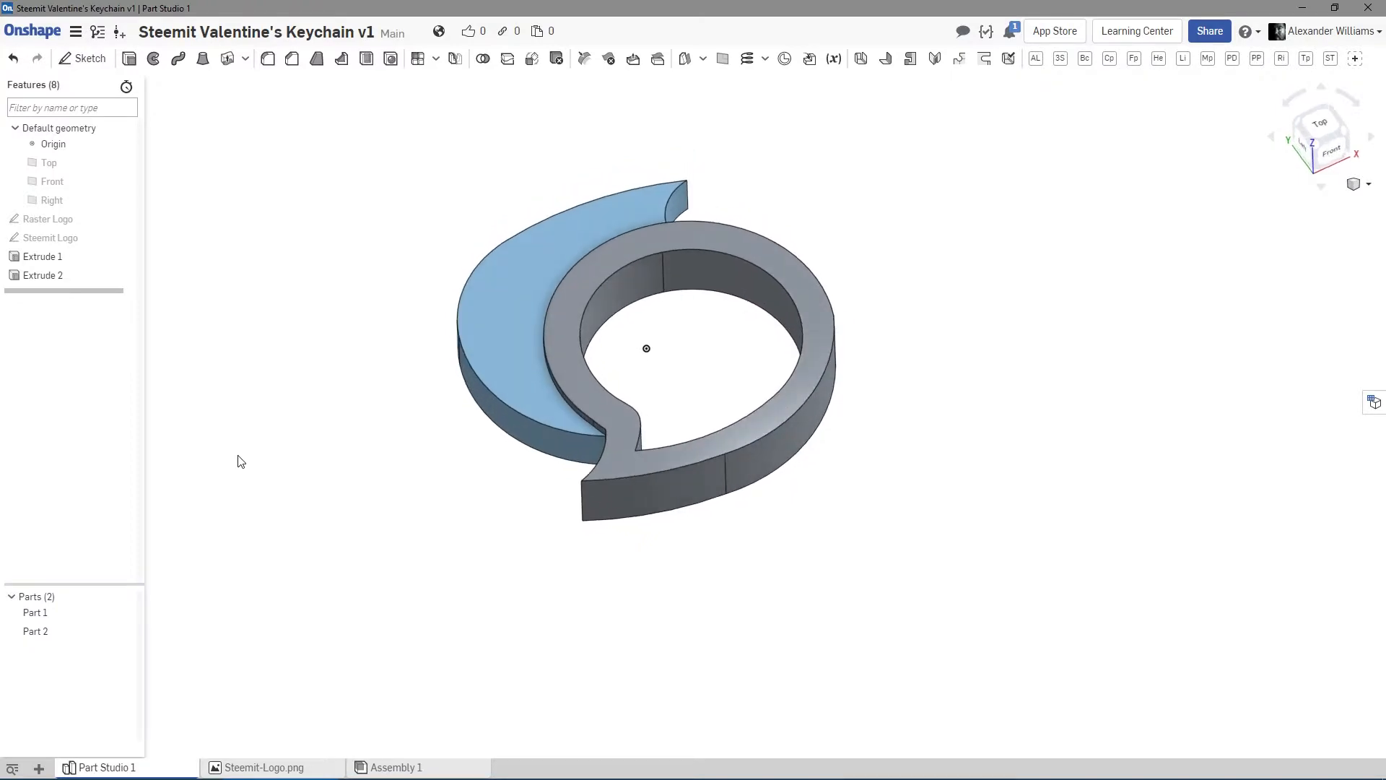
right_click(69, 615)
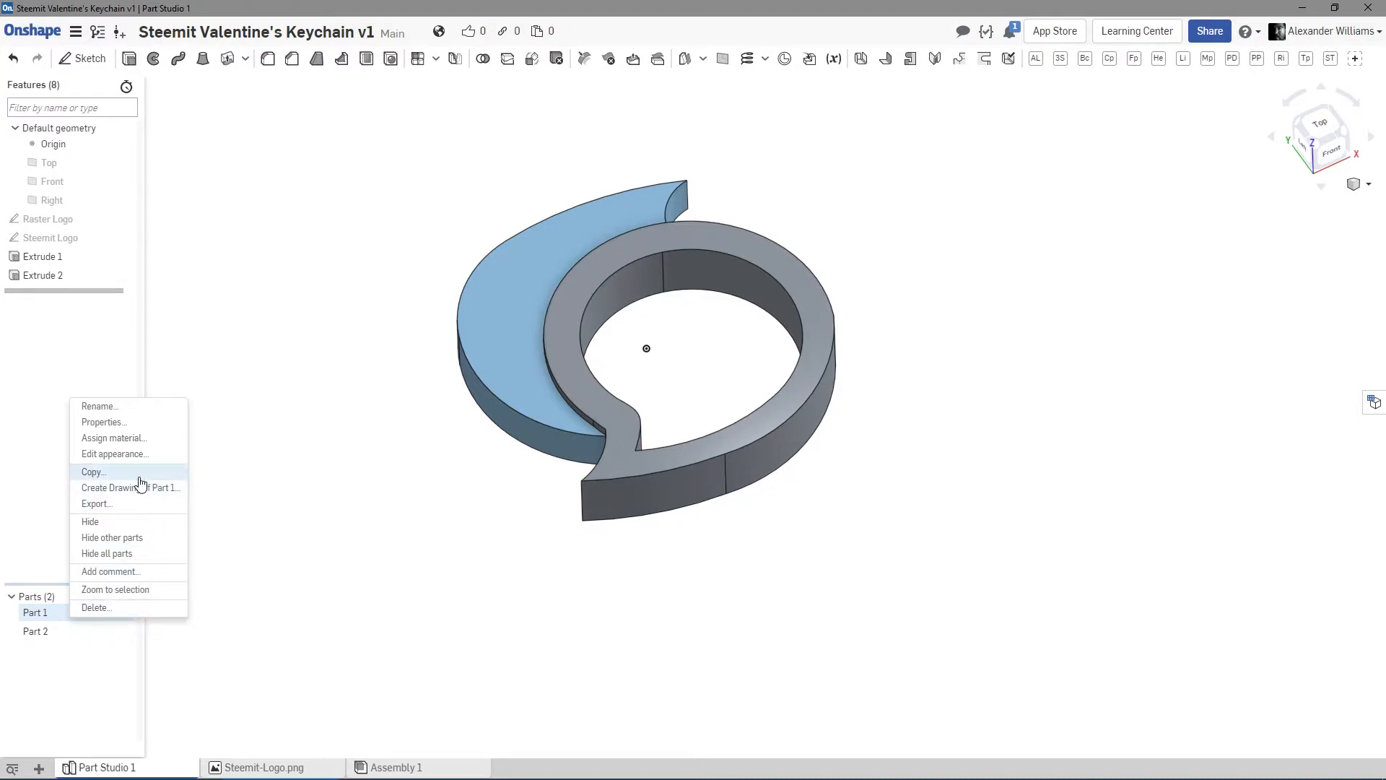
click(140, 473)
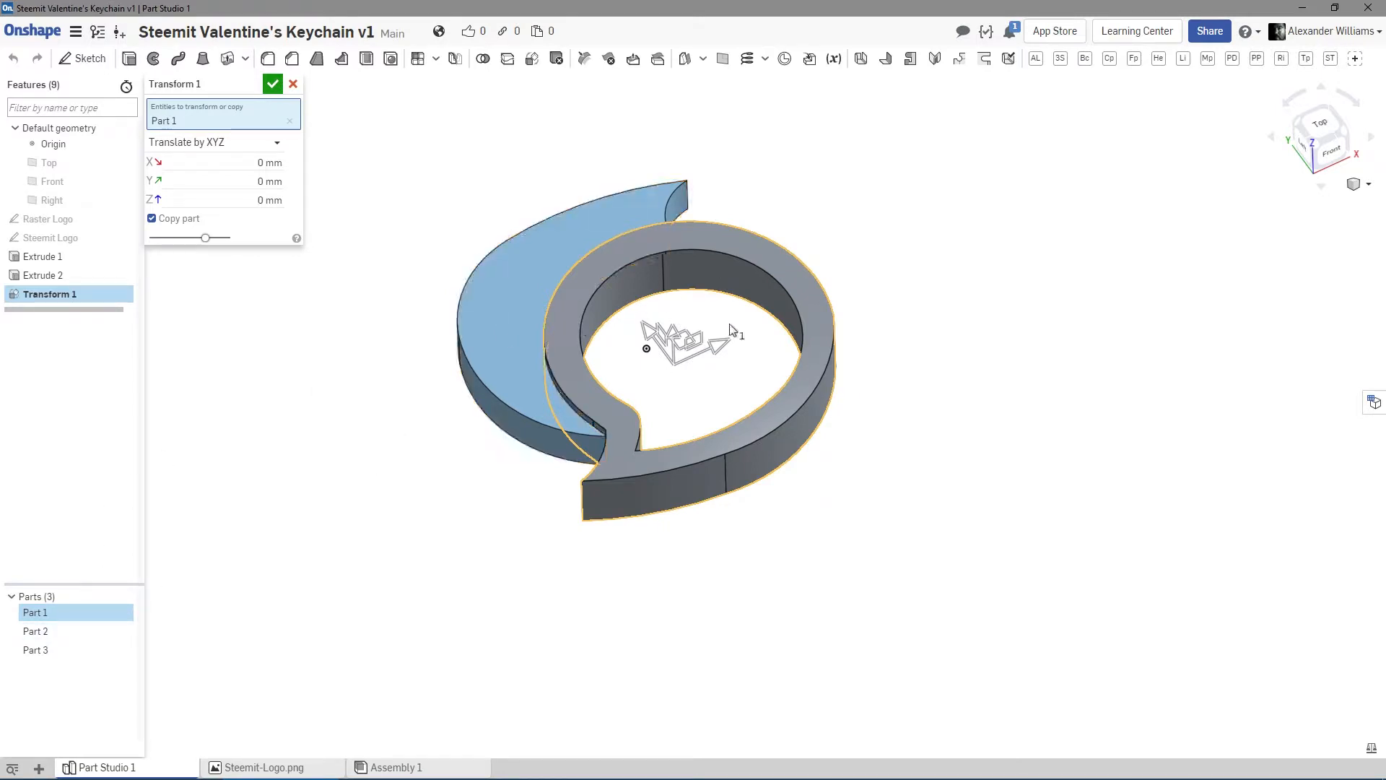
right_drag(725, 382, 729, 421)
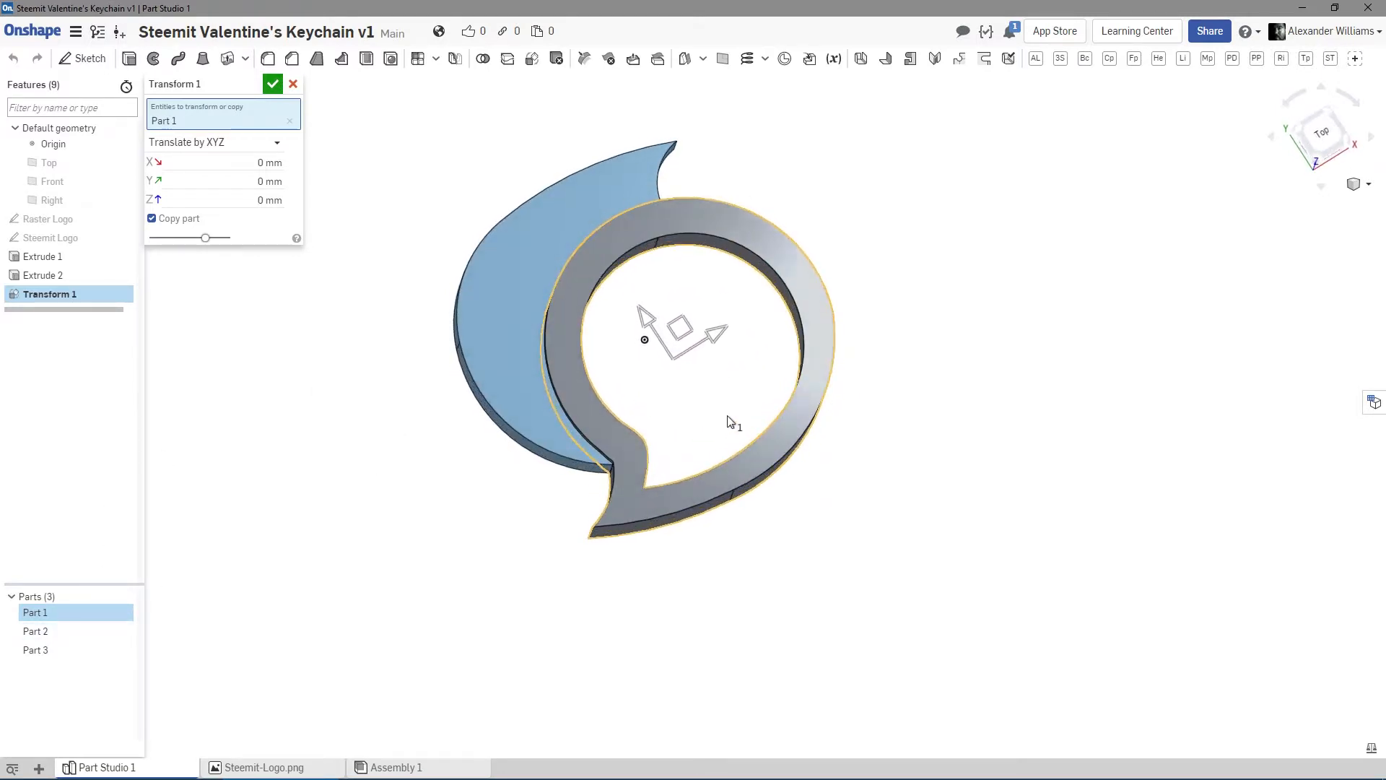
drag(680, 329, 842, 331)
right_drag(882, 409, 874, 438)
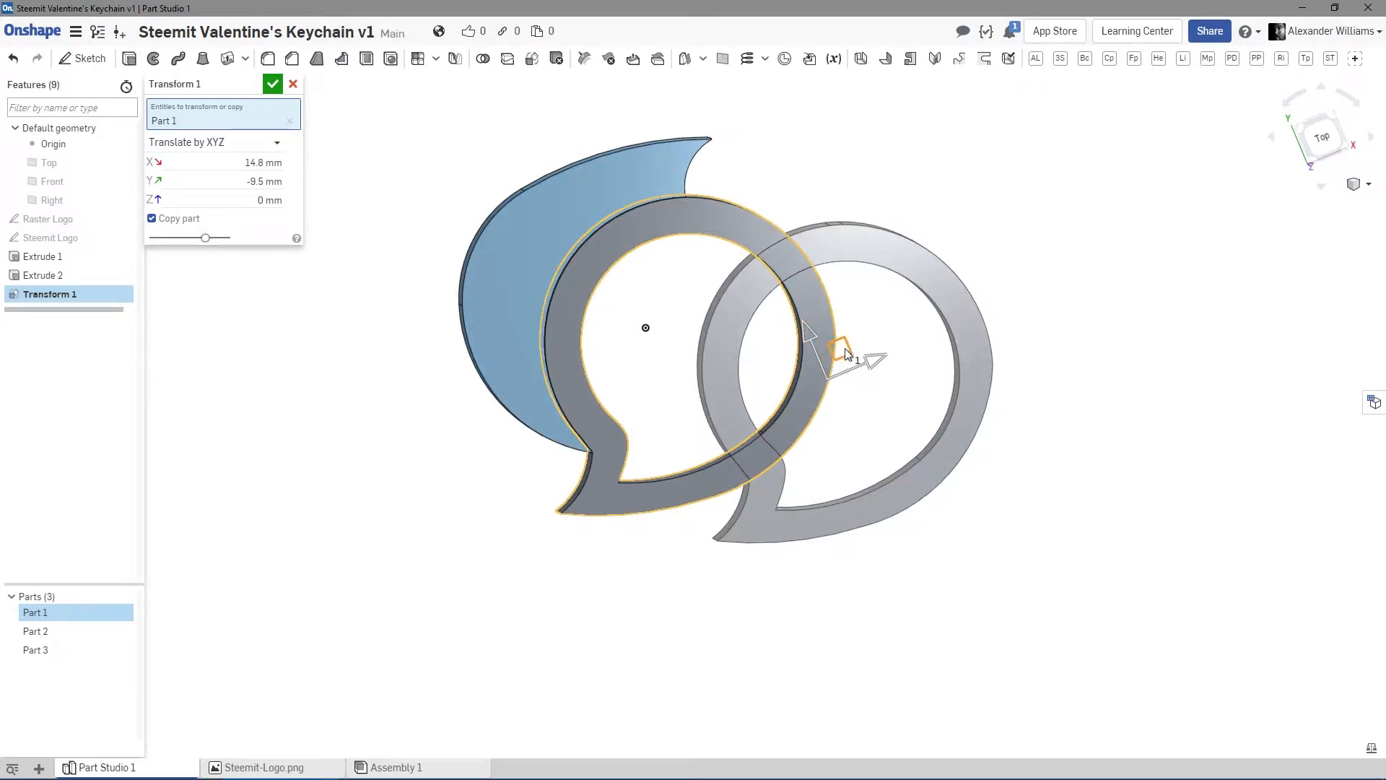
drag(847, 352, 829, 325)
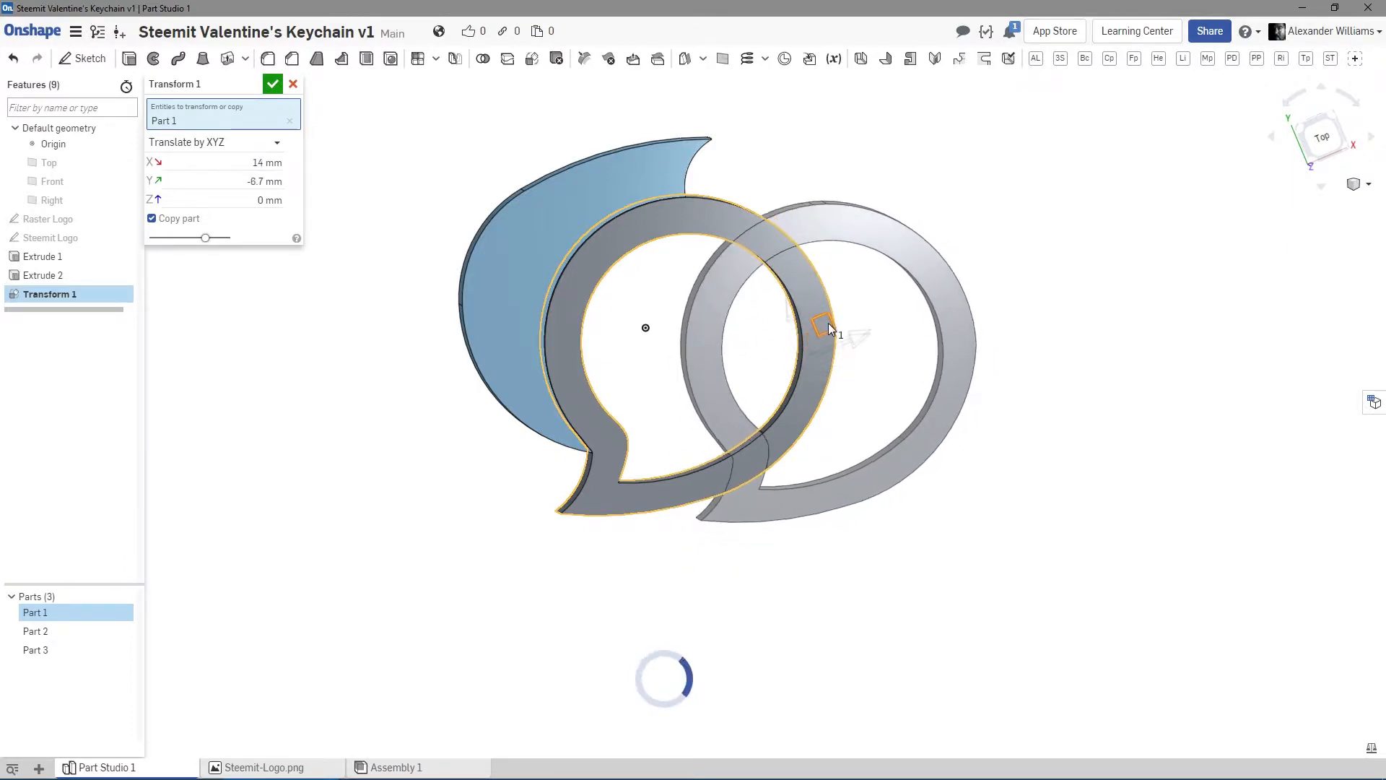
mouse_move(942, 581)
right_down()
mouse_move(863, 532)
mouse_move(947, 562)
right_up()
mouse_move(814, 306)
mouse_down()
mouse_move(820, 296)
mouse_move(789, 327)
mouse_move(791, 294)
mouse_up()
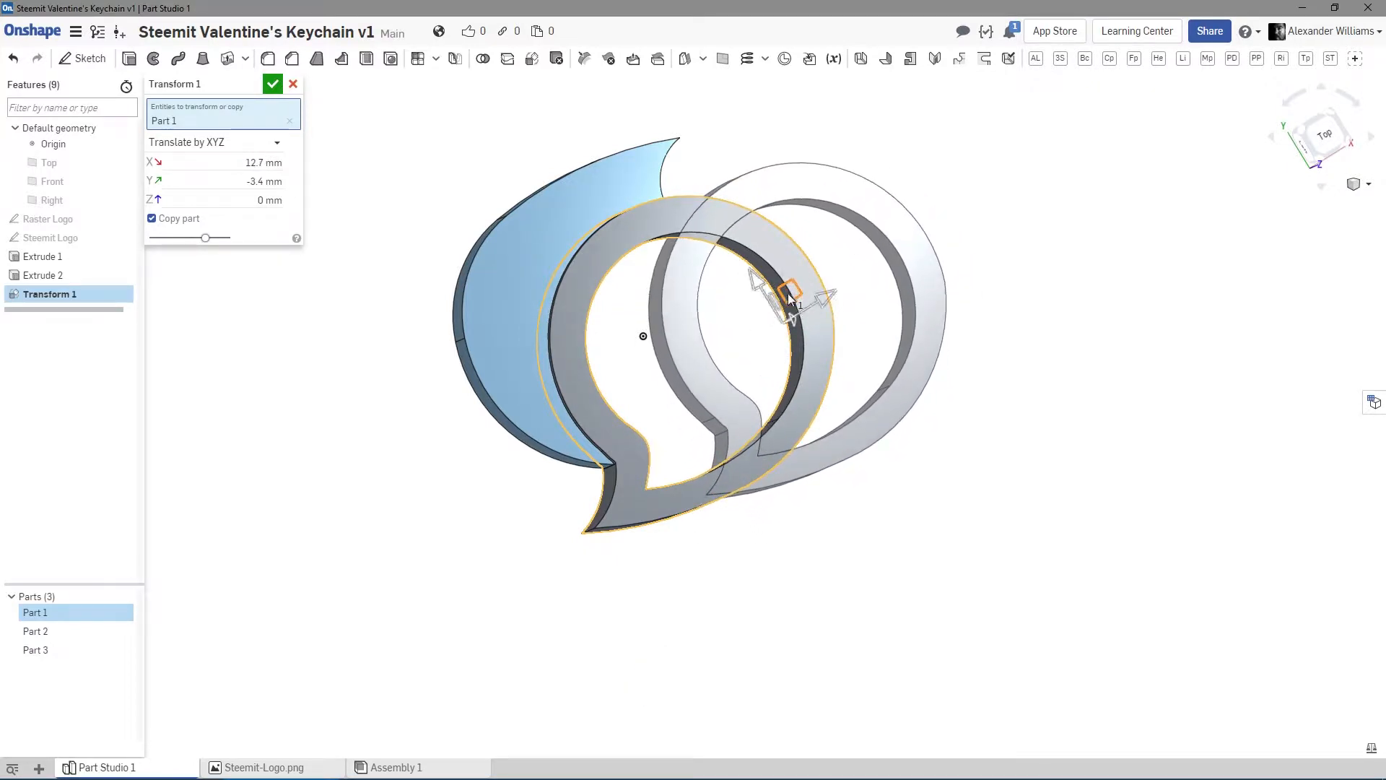
click(293, 84)
Show the default planes, start a new sketch on the Top plane, hide the planes again and view the sketch straight on.
right_drag(402, 361, 375, 340)
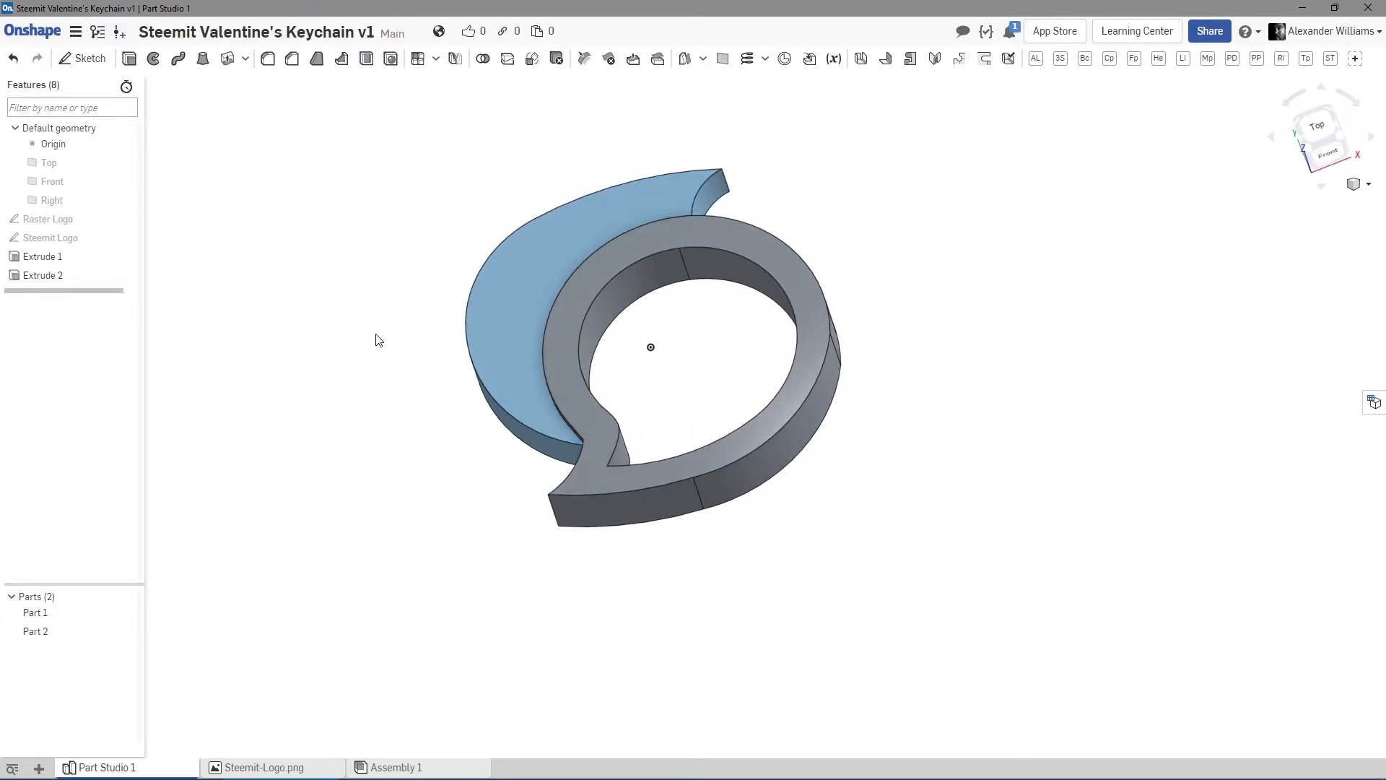
key(p)
scroll(954, 385, down, 4)
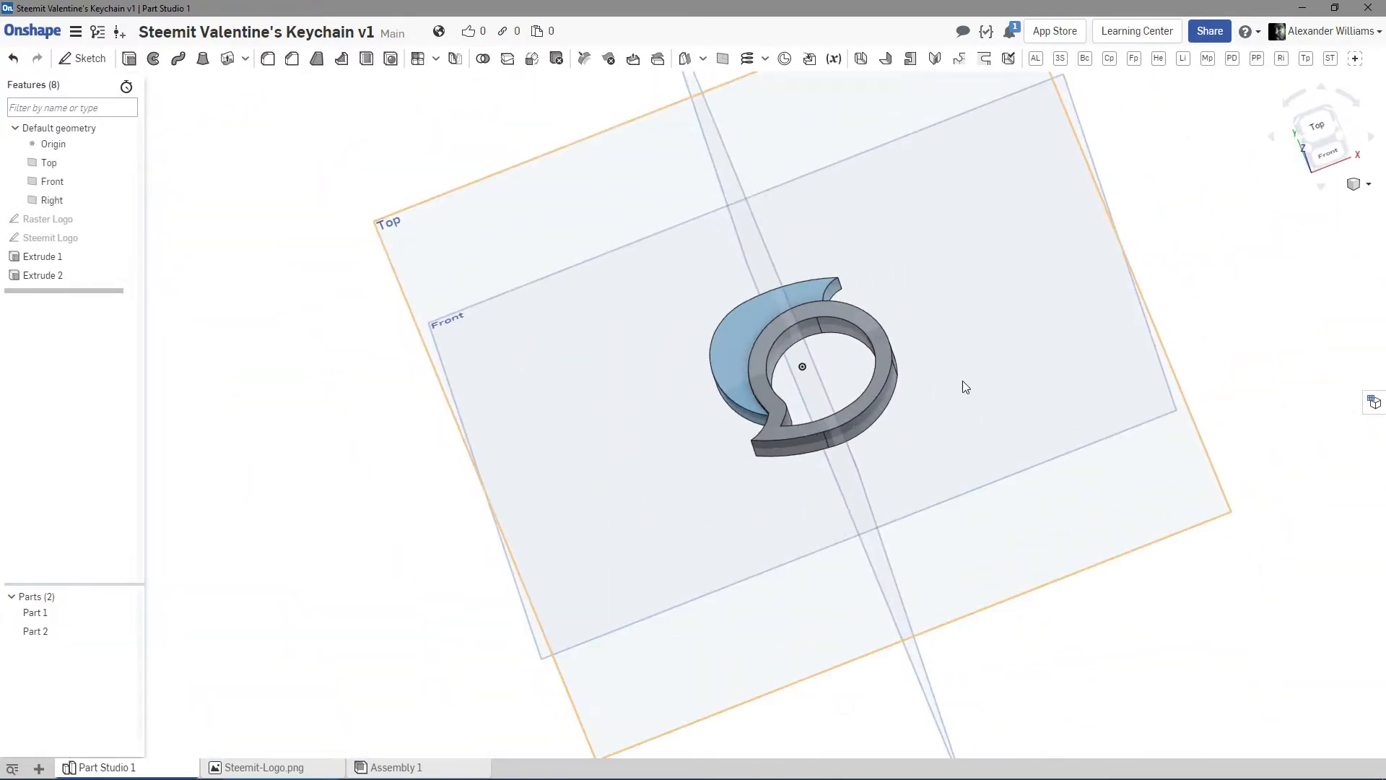
right_drag(963, 380, 934, 349)
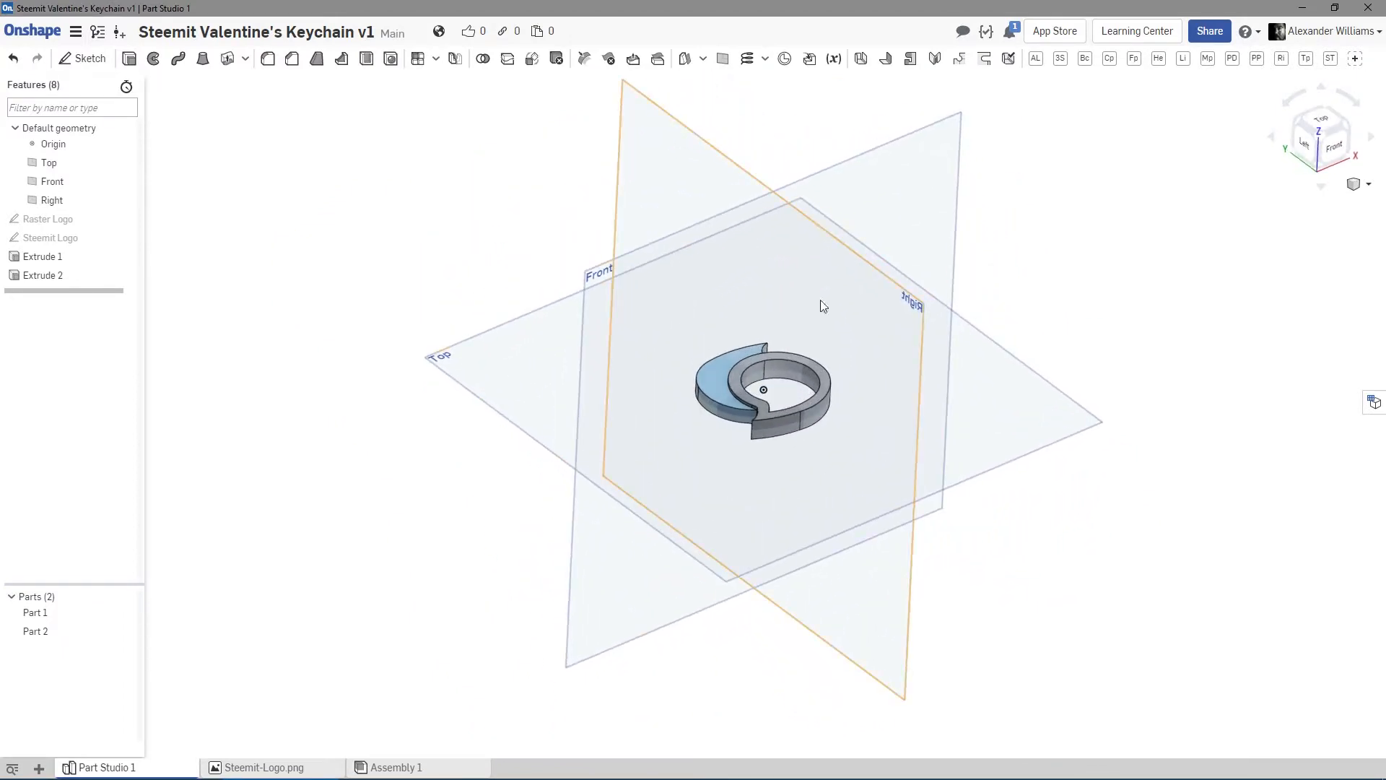
click(91, 59)
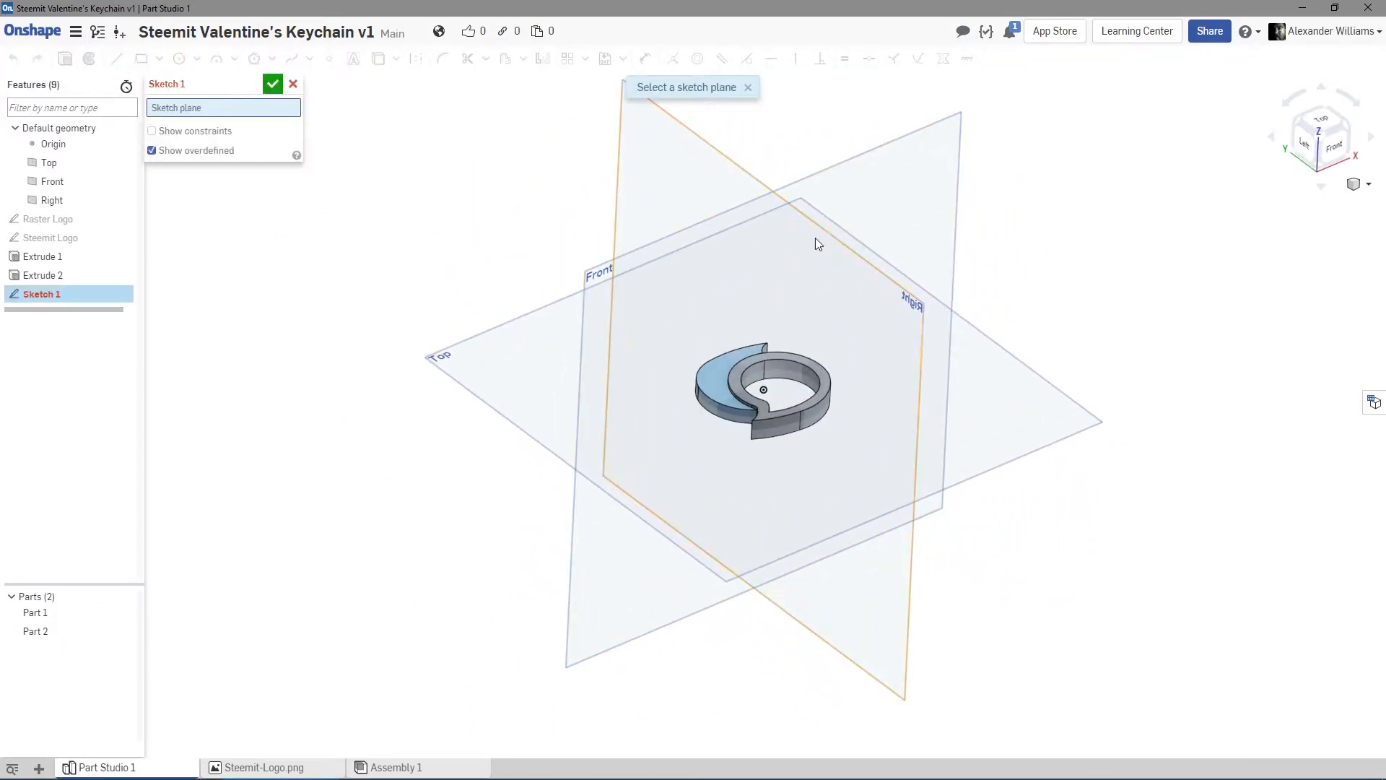
click(1000, 401)
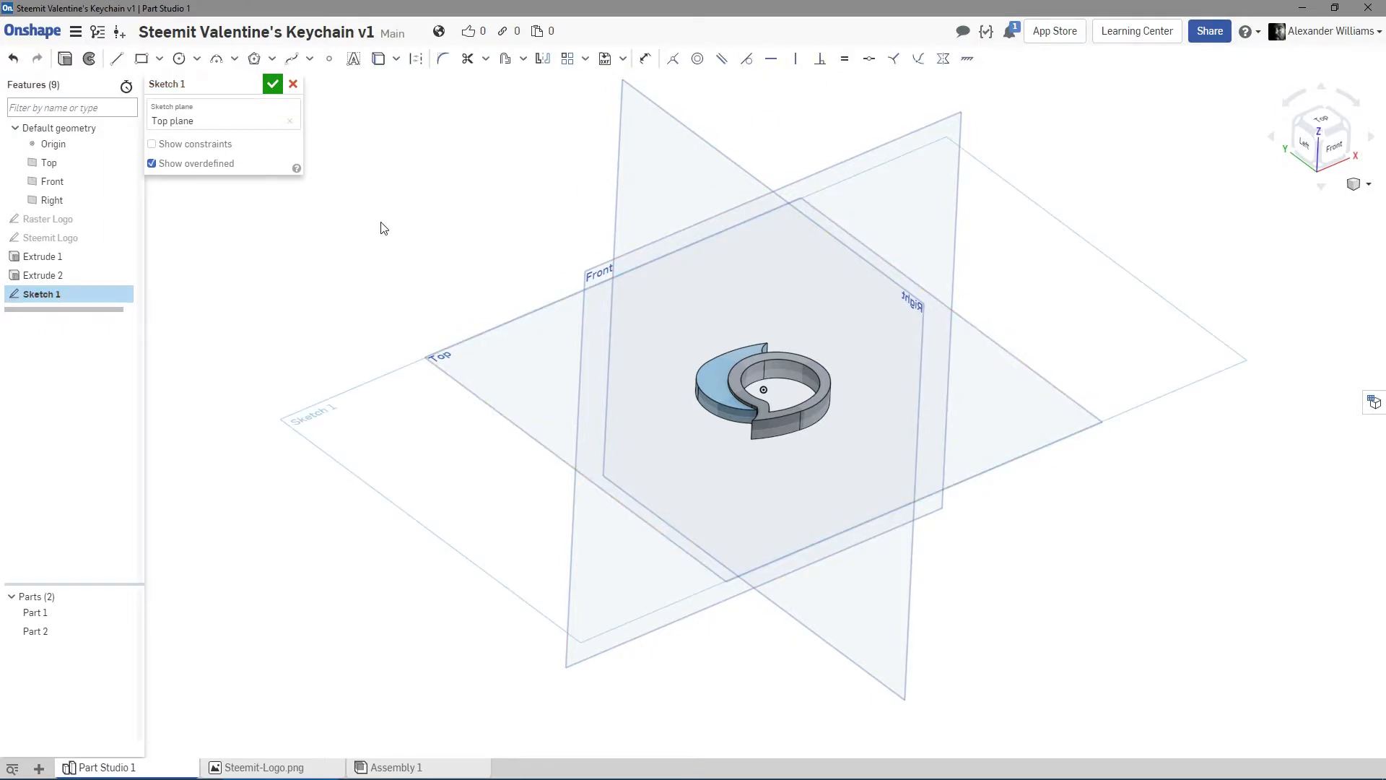
key(p)
key(n)
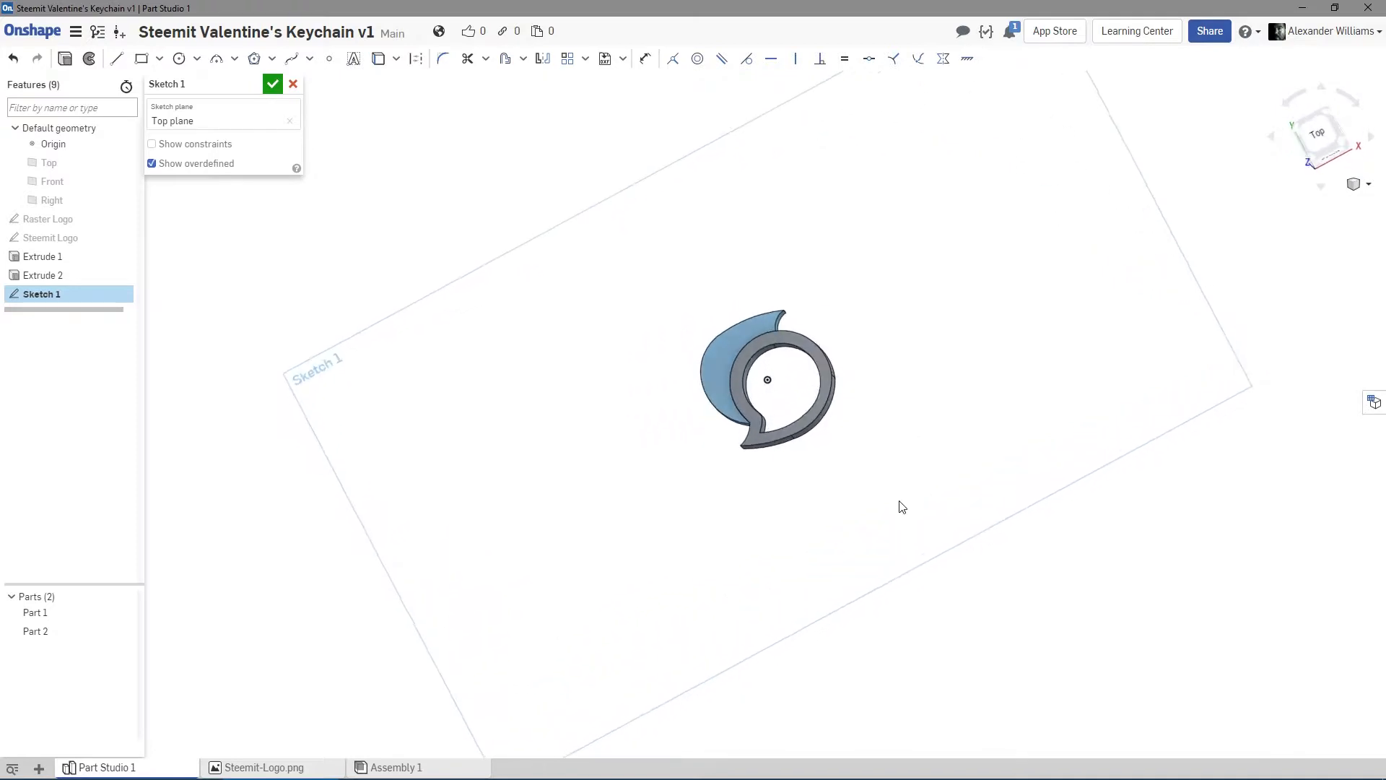
Project the ring's outer outline into the new Top plane sketch with the Use tool and hide Part 1.
scroll(902, 448, up, 2)
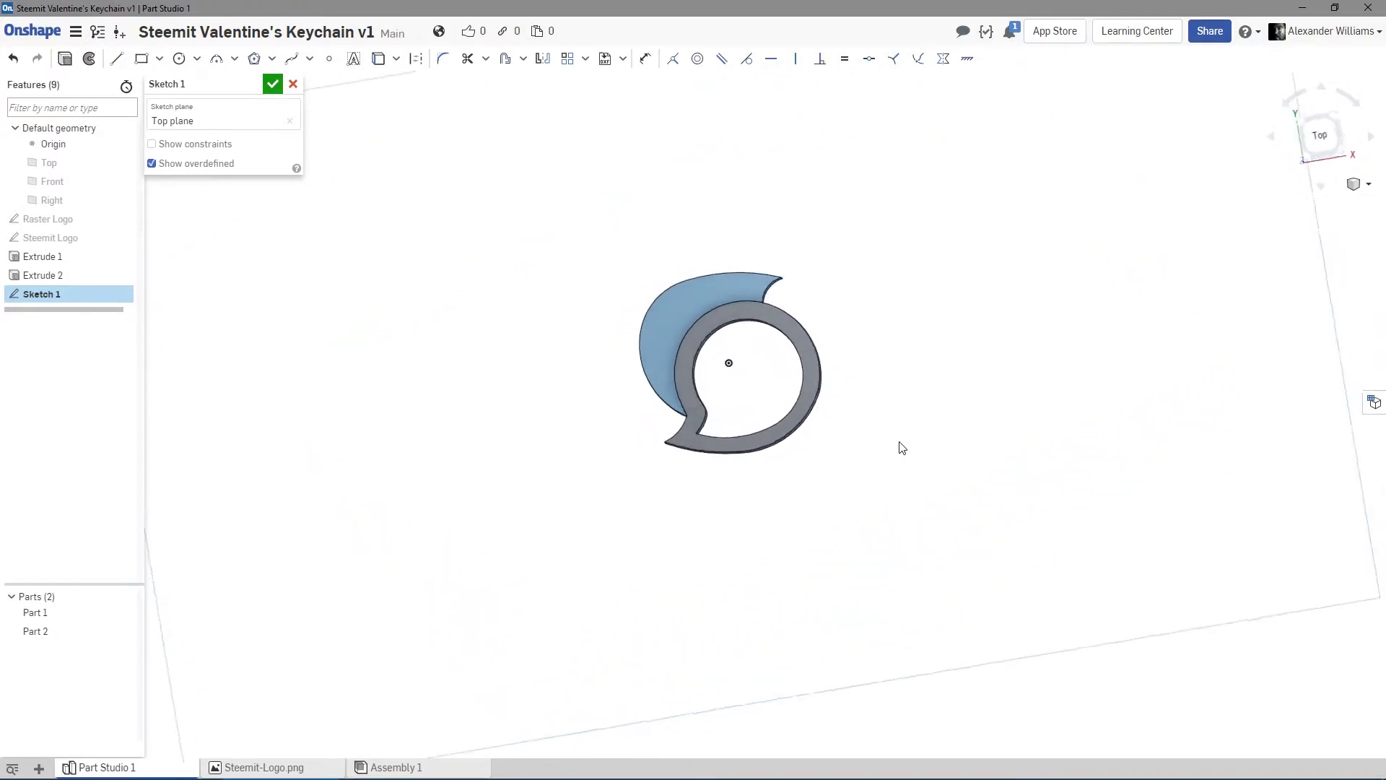
click(1292, 103)
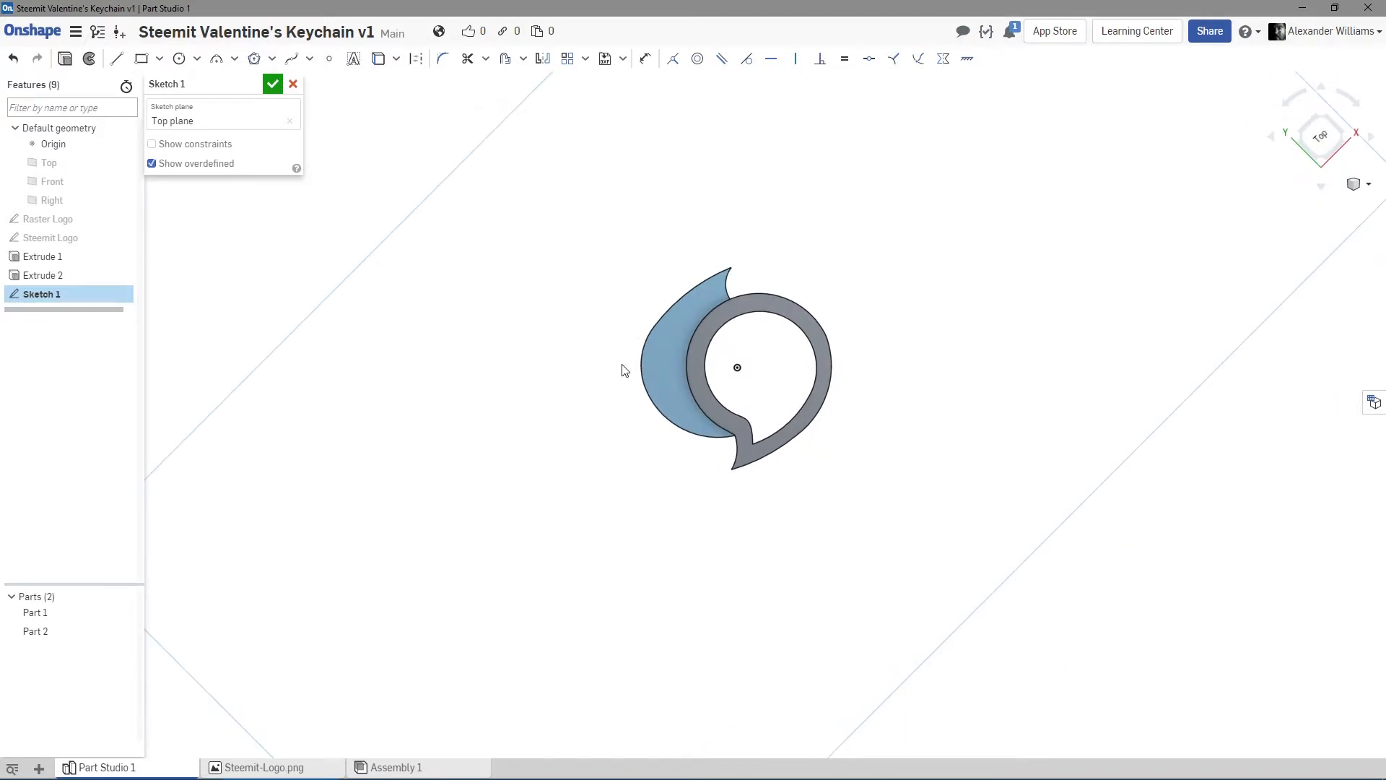
scroll(914, 332, up, 4)
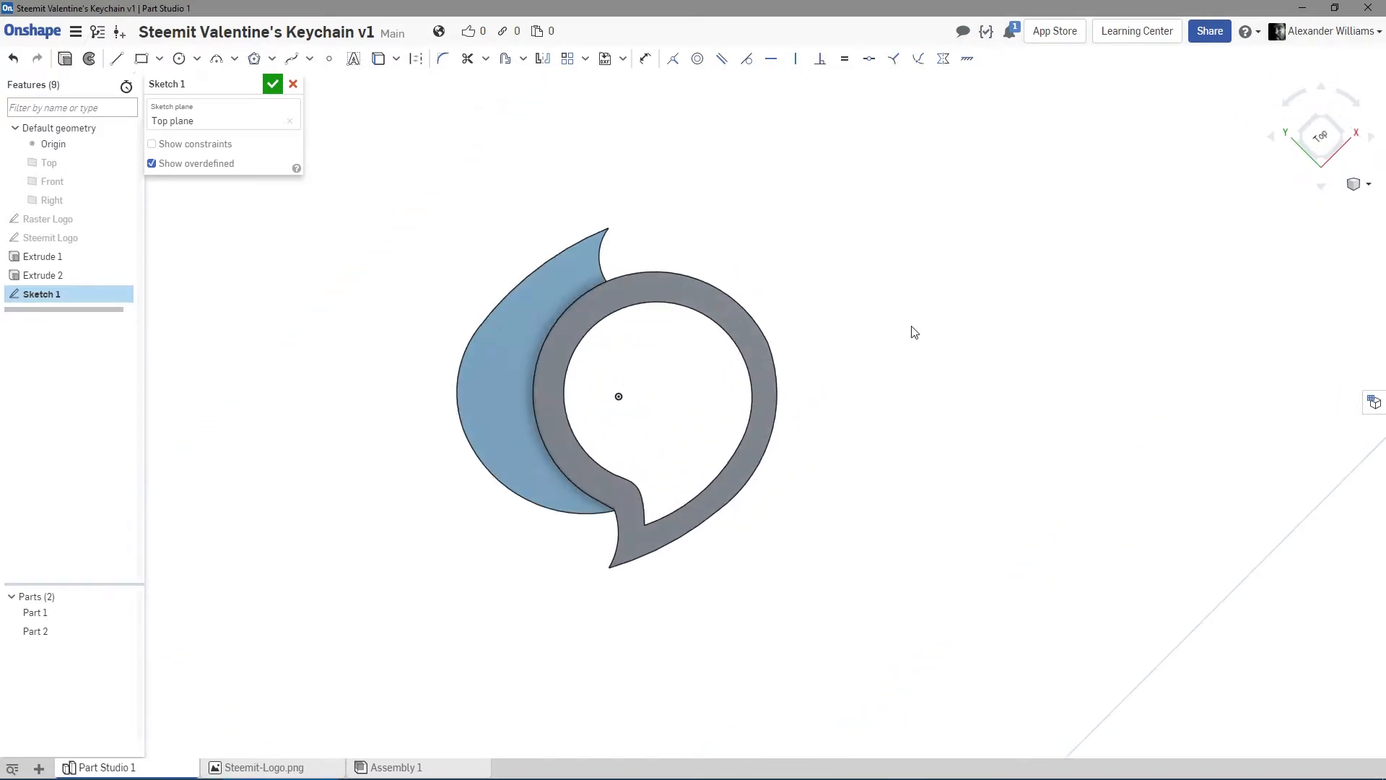
middle_drag(830, 364, 783, 365)
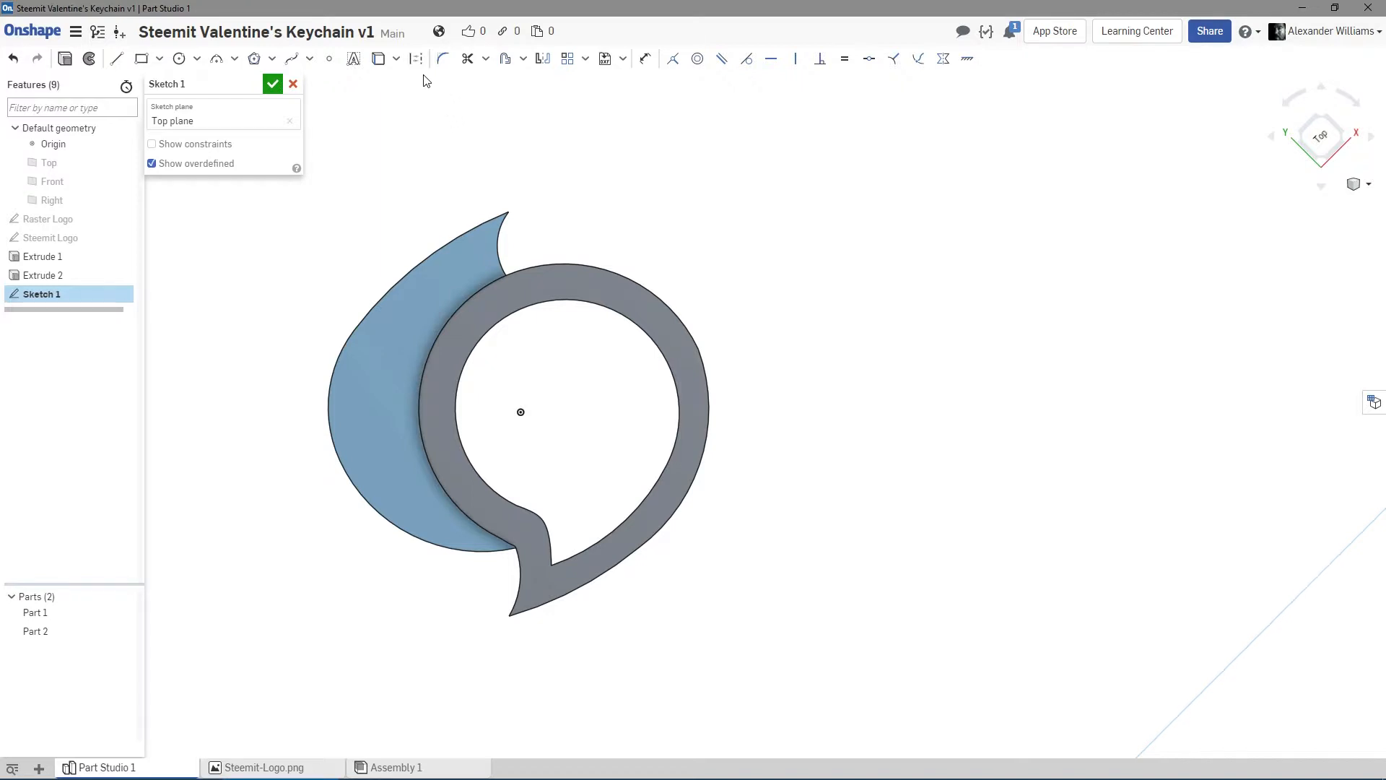
click(376, 64)
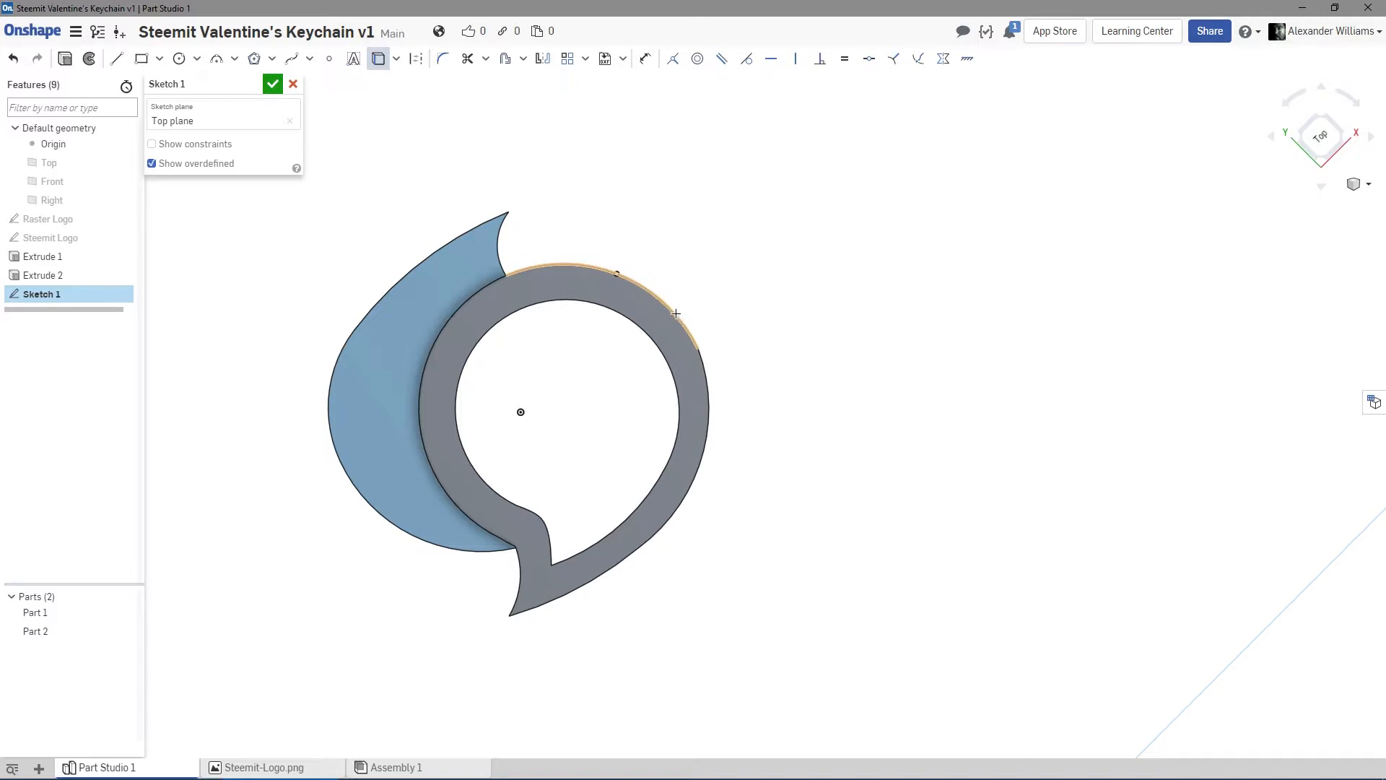
click(672, 335)
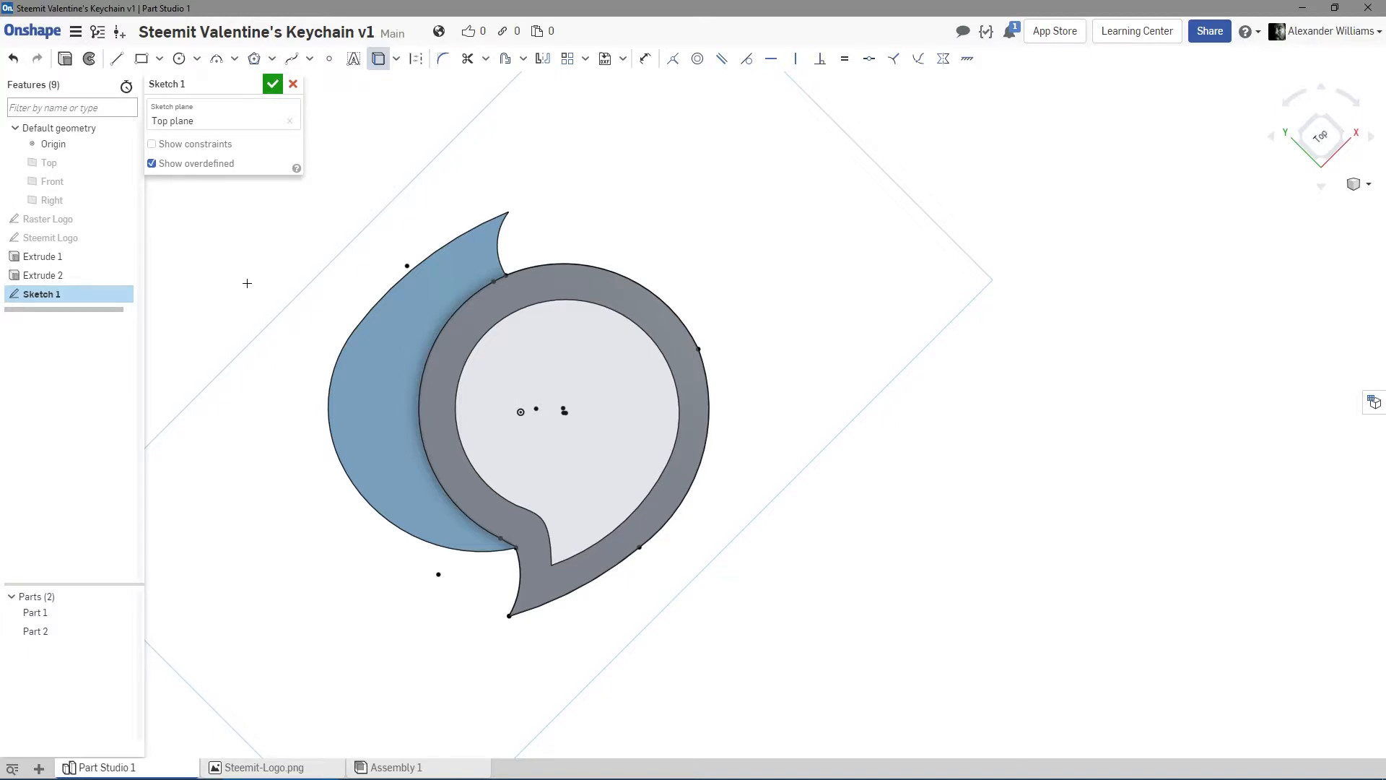
click(127, 612)
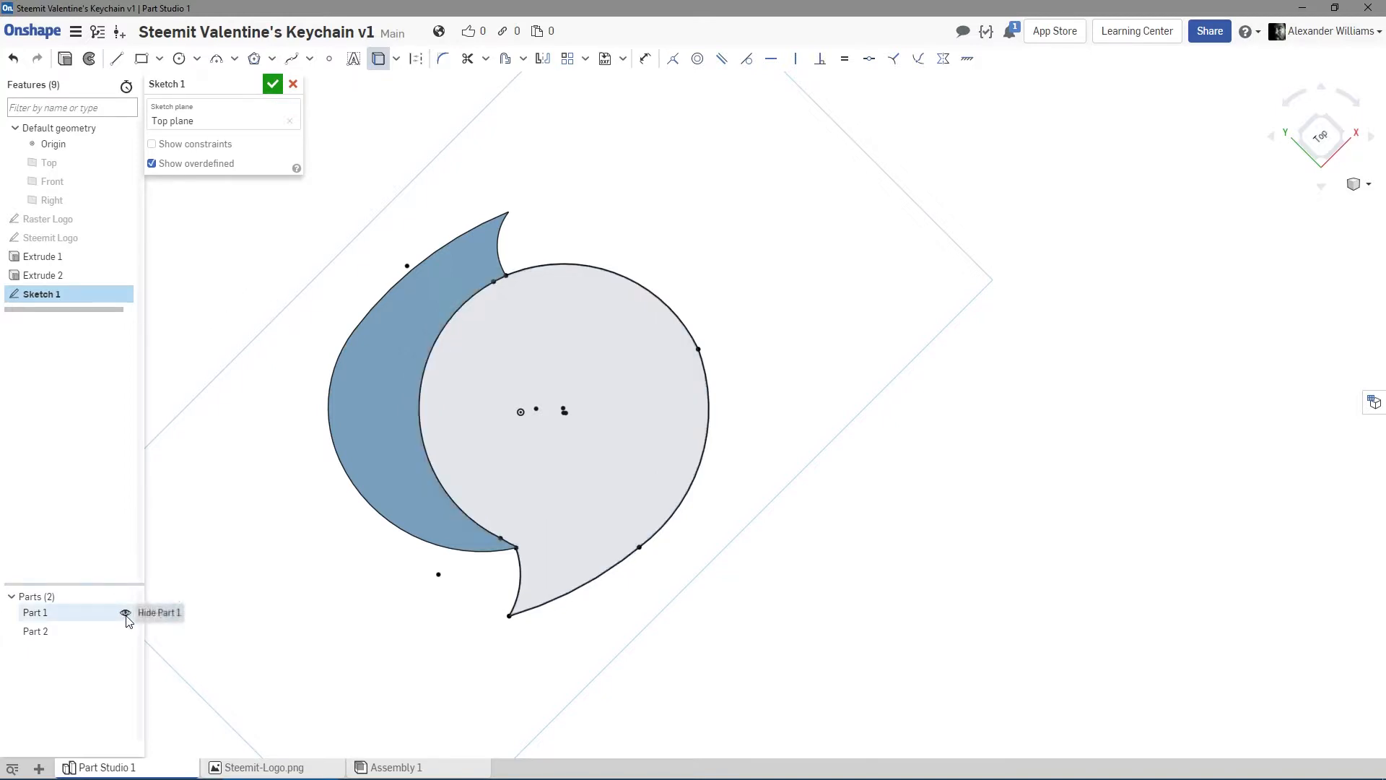
Hide the crescent, Part 2, and show the ring, Part 1, again behind the sketch.
click(126, 631)
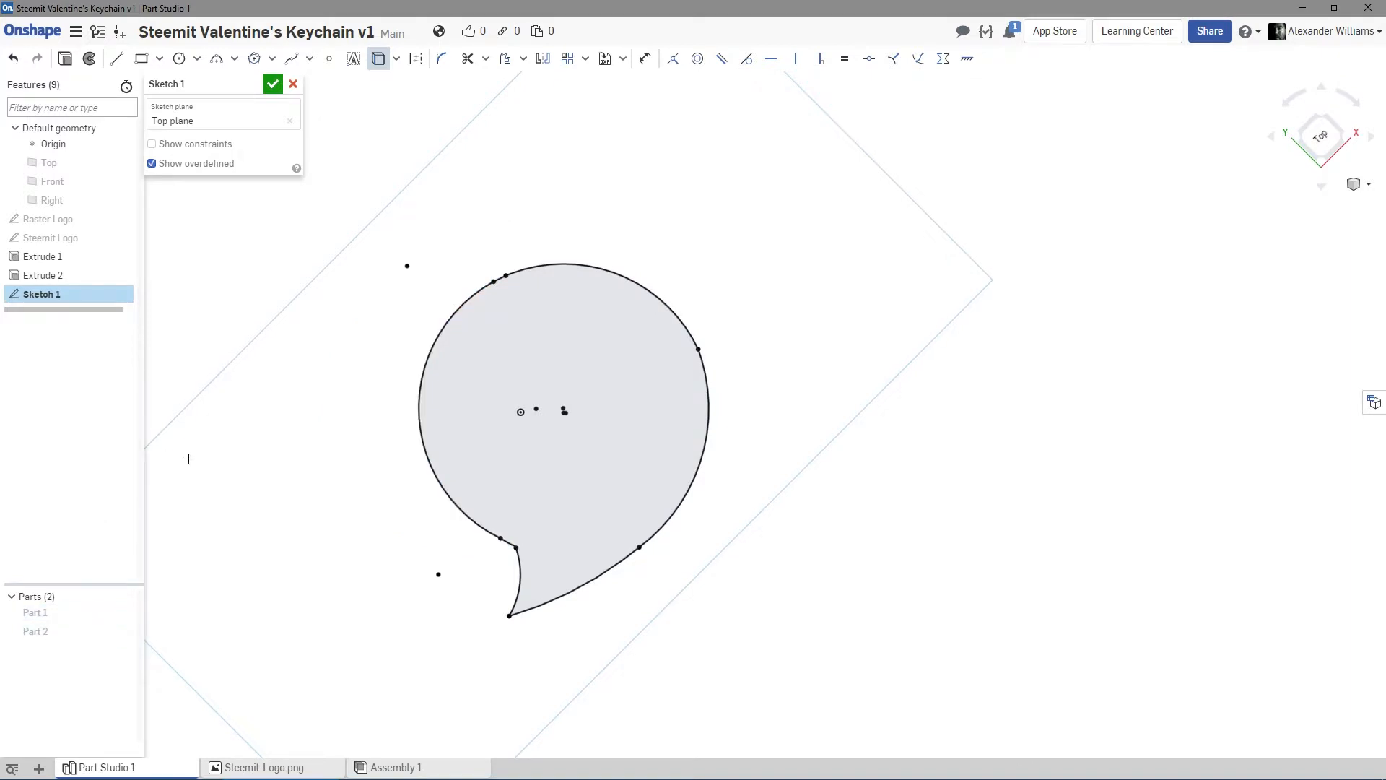
click(126, 631)
click(126, 612)
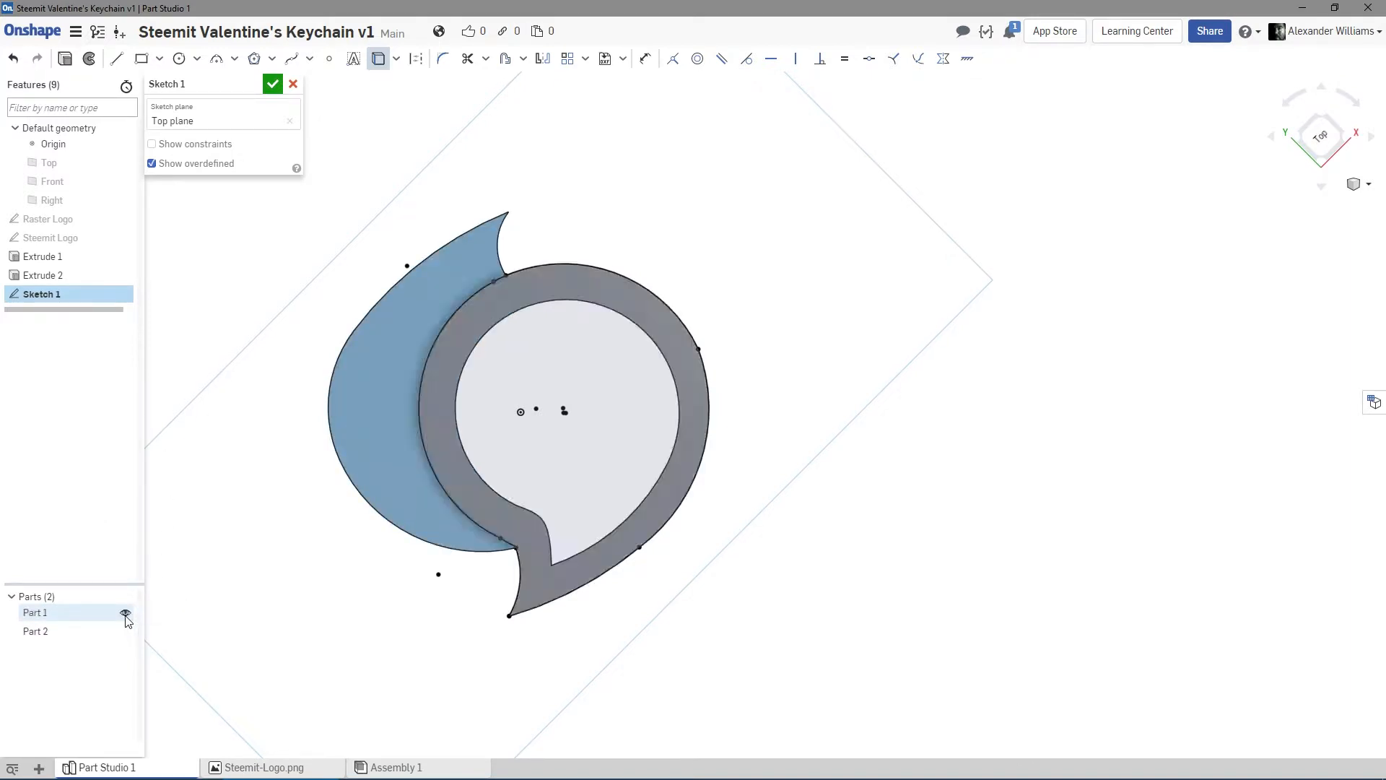
click(125, 613)
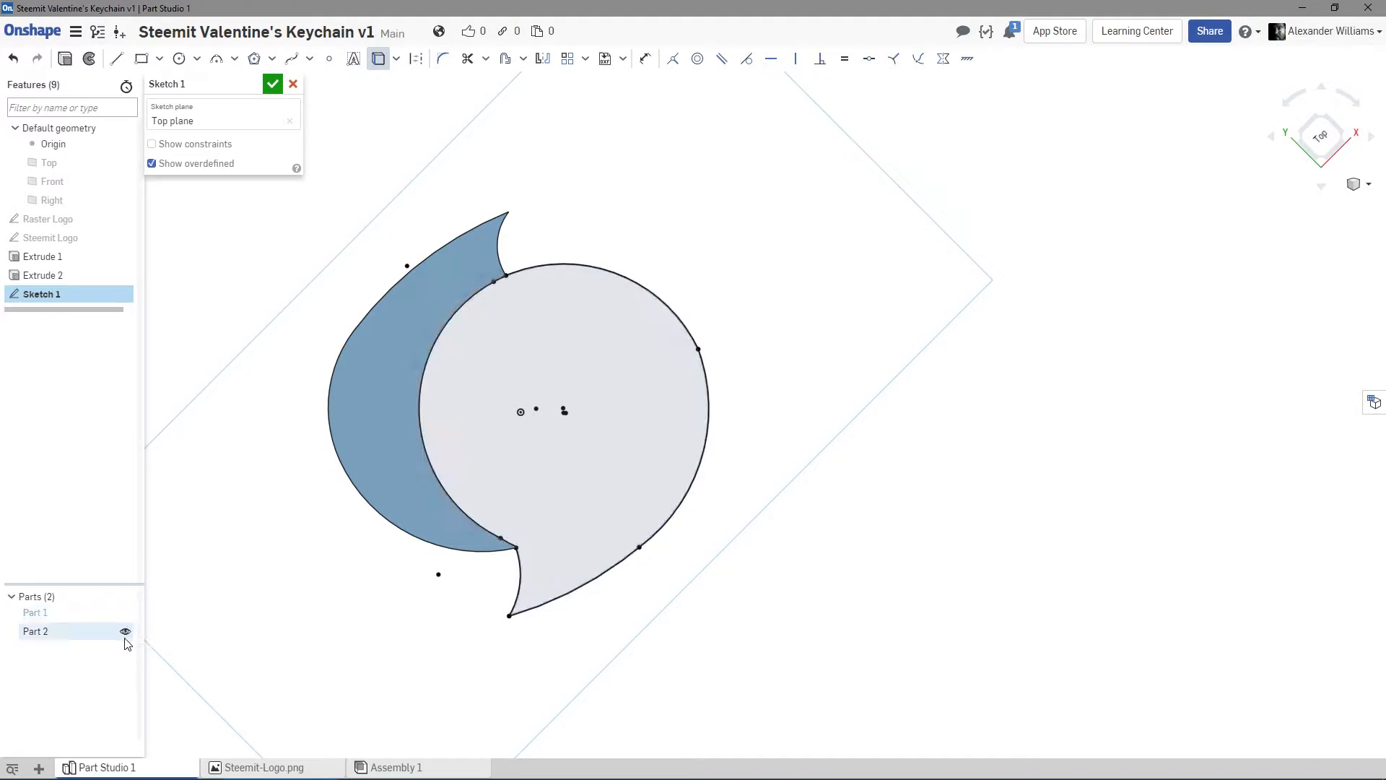
click(126, 632)
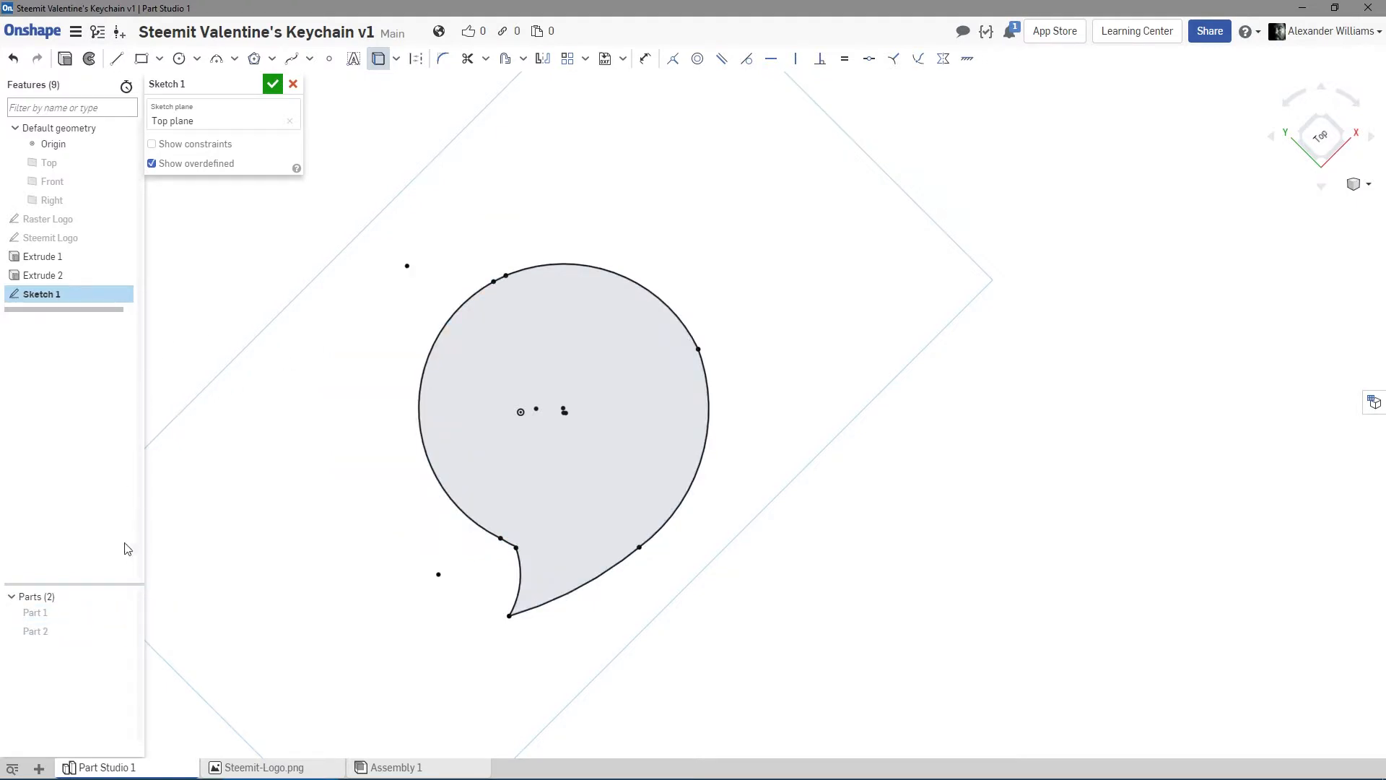
click(126, 631)
click(125, 632)
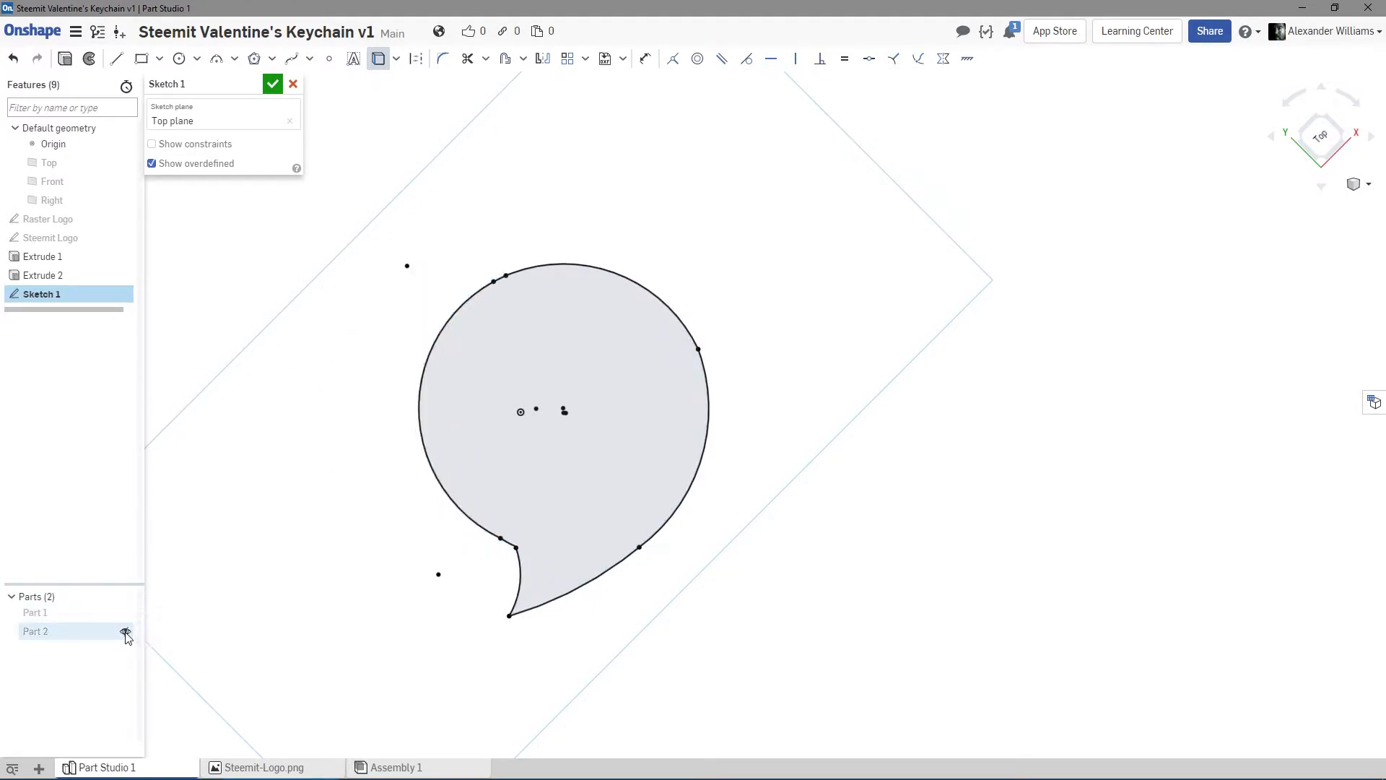
click(126, 613)
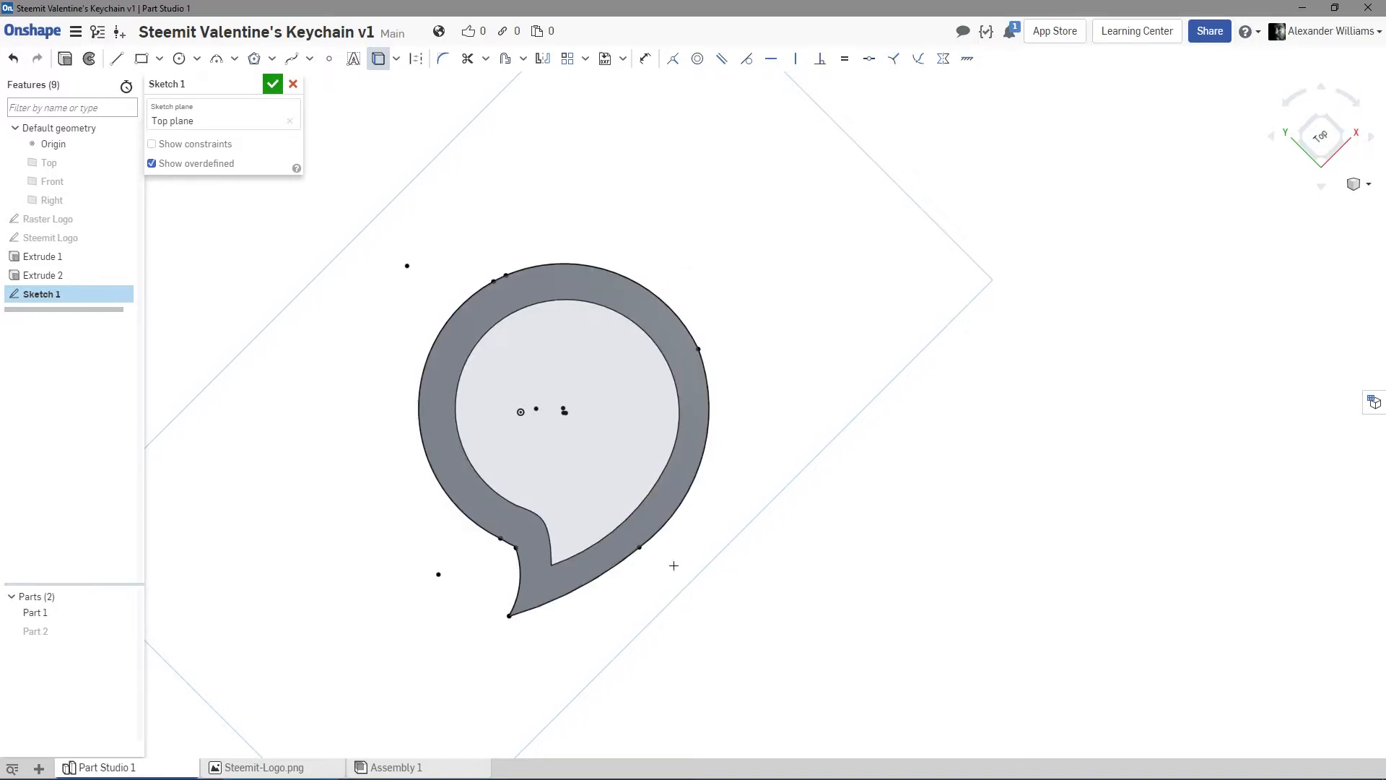
Offset the ring's two large outer arcs outward by 4 mm as construction geometry and move the dimension clear of the outline.
click(415, 61)
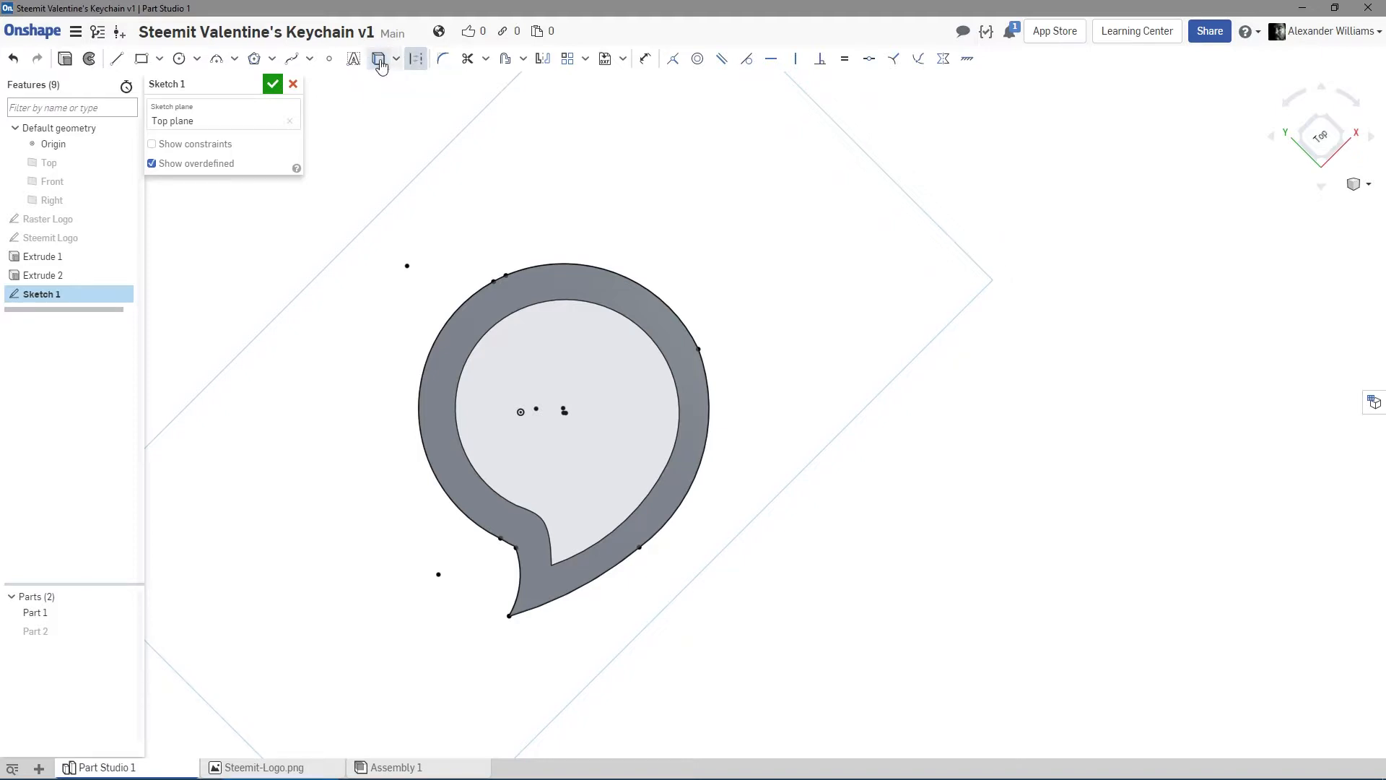
click(498, 62)
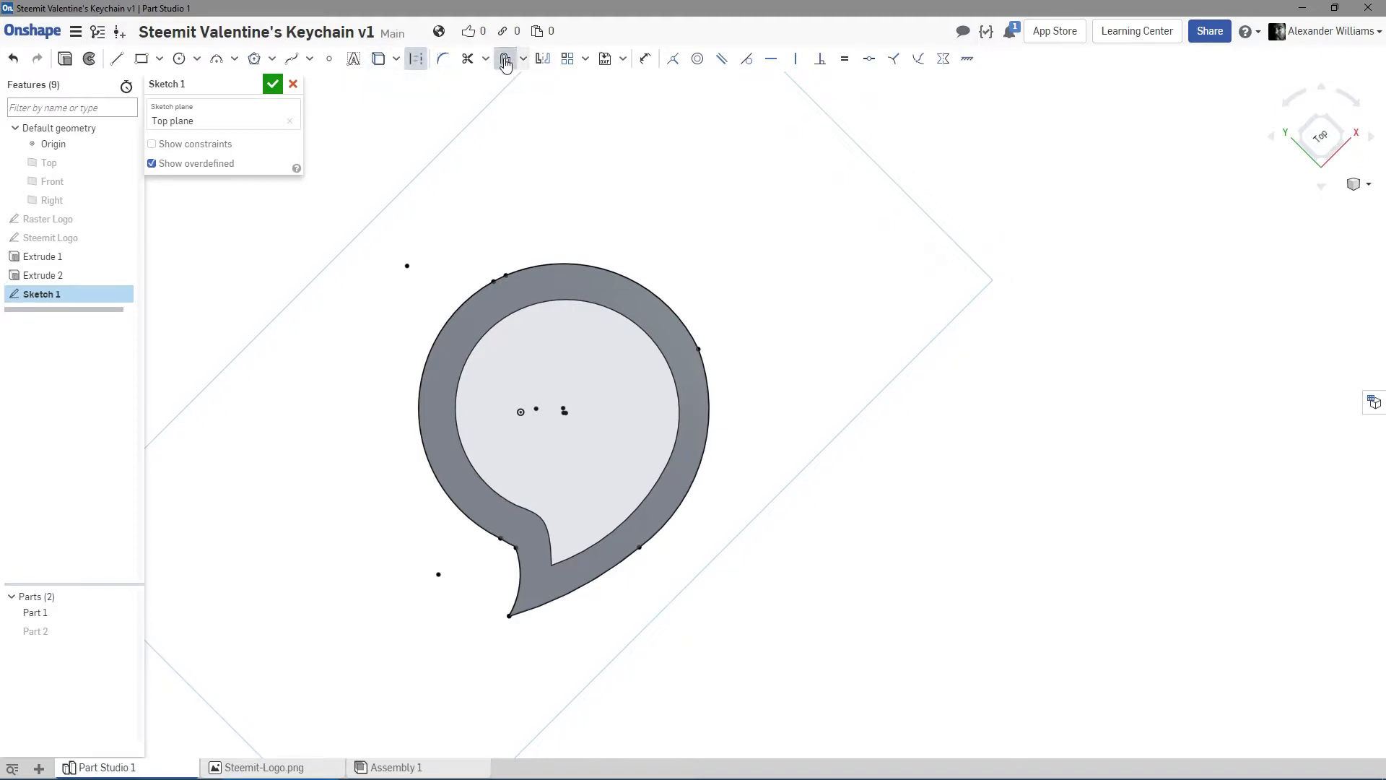
click(708, 386)
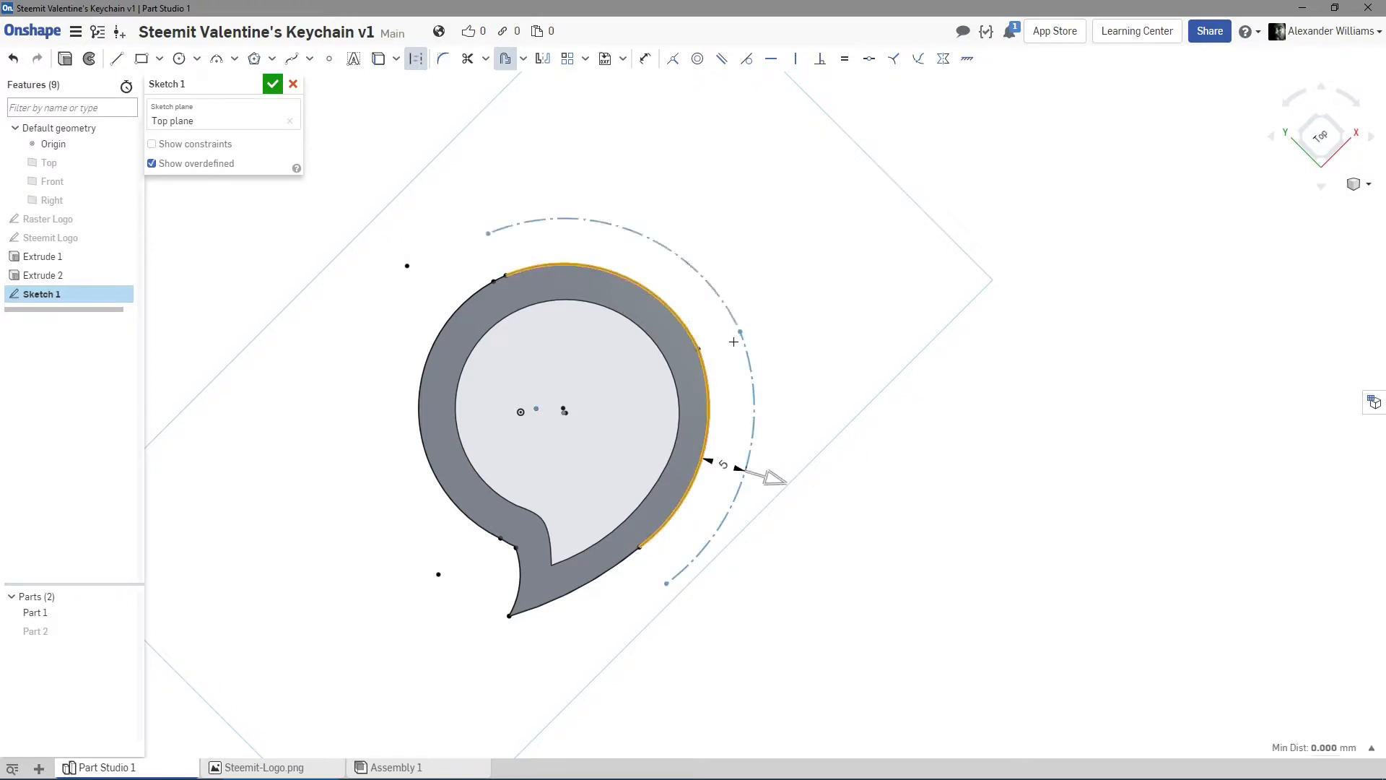
mouse_move(777, 479)
mouse_down()
mouse_move(792, 498)
mouse_move(783, 482)
mouse_up()
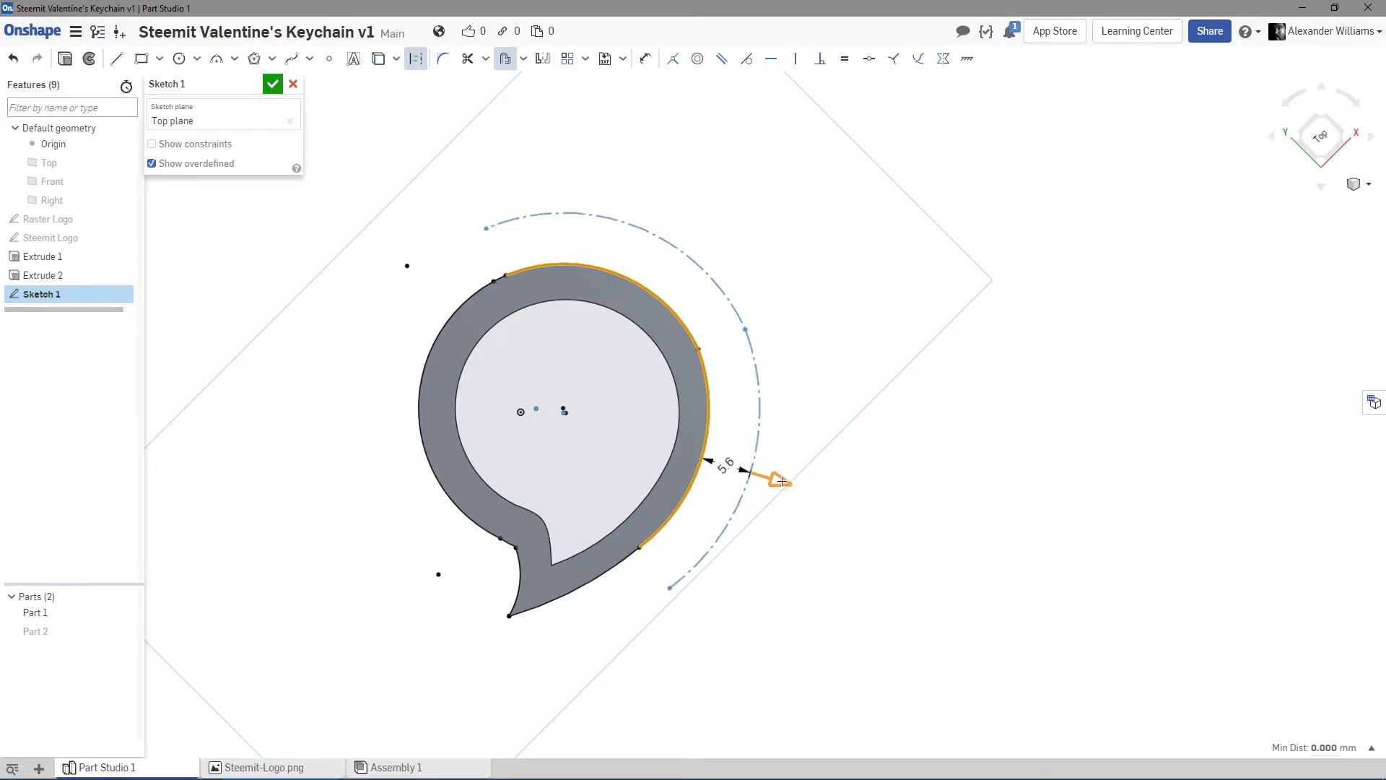
click(847, 408)
text(4)
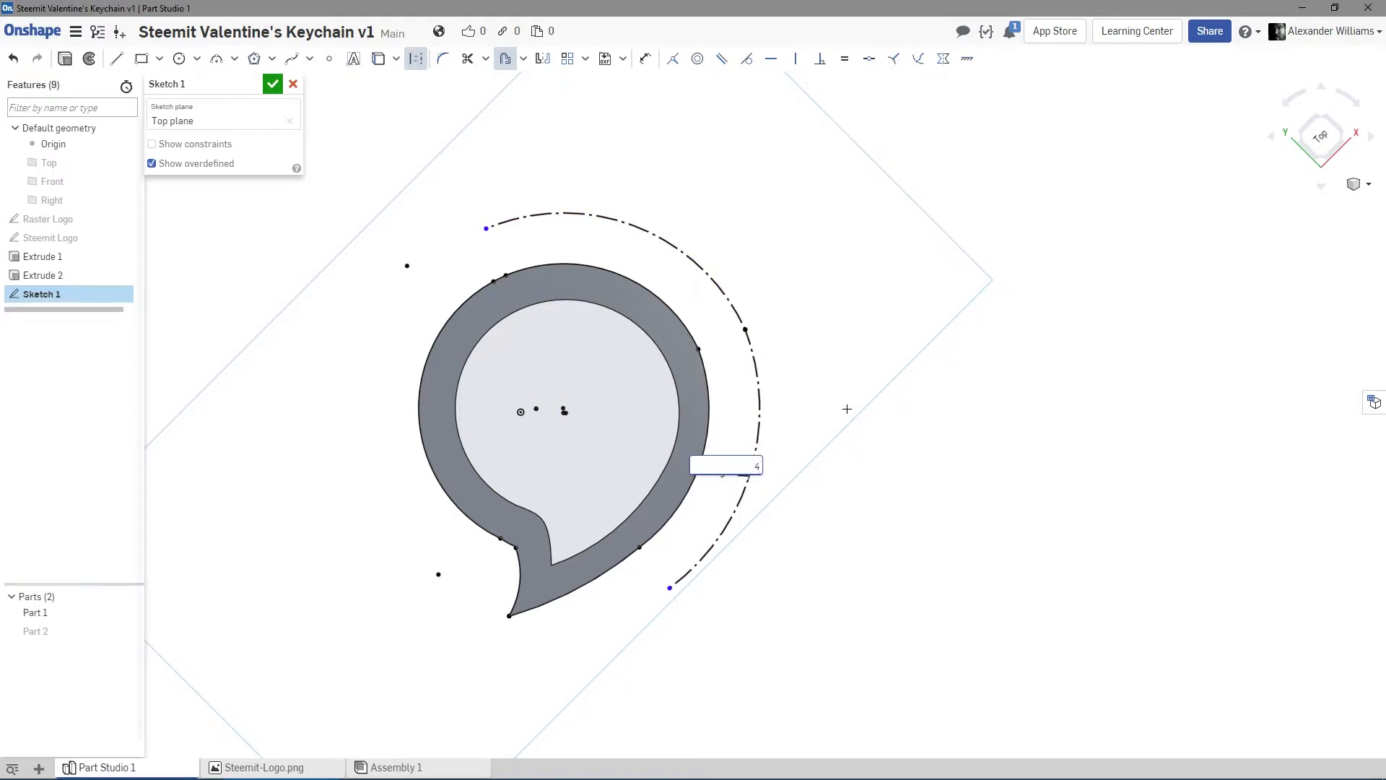
key(Return)
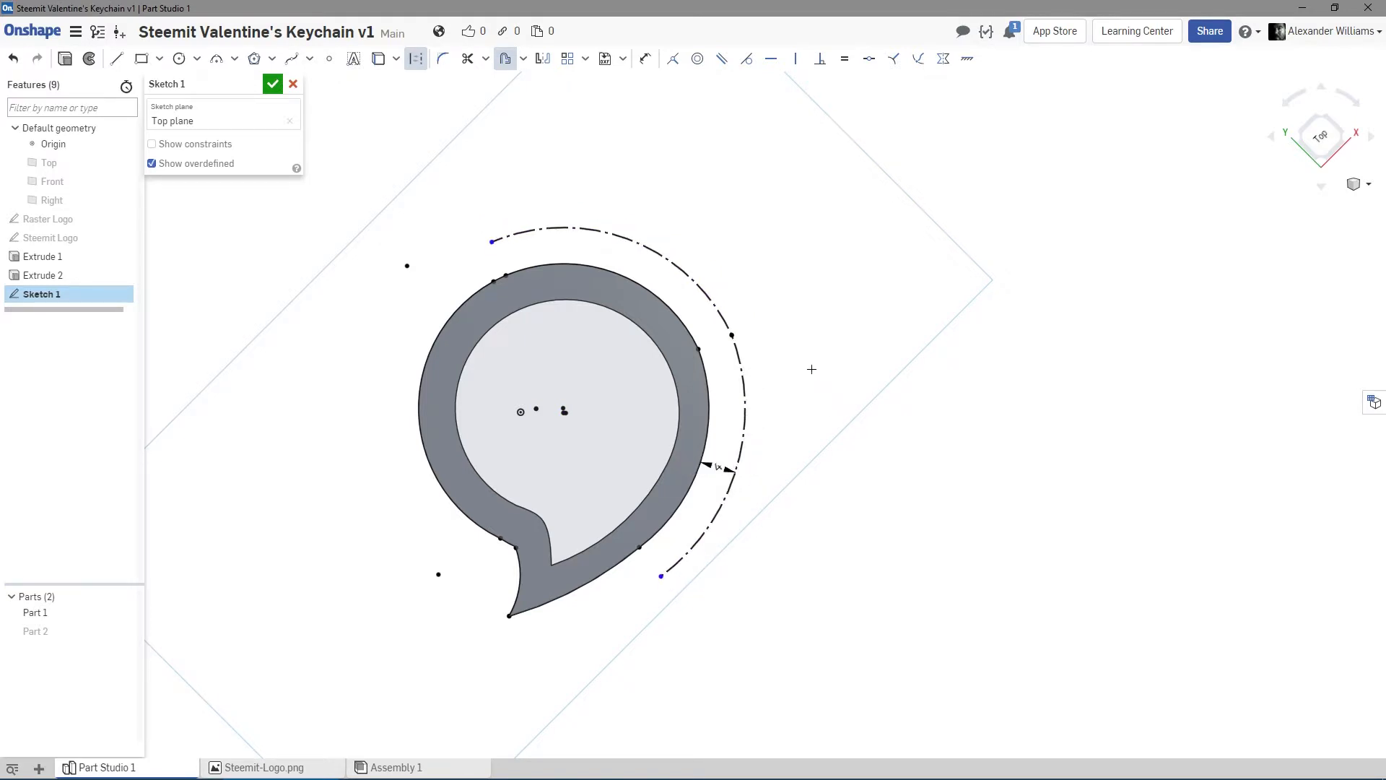
right_click(462, 145)
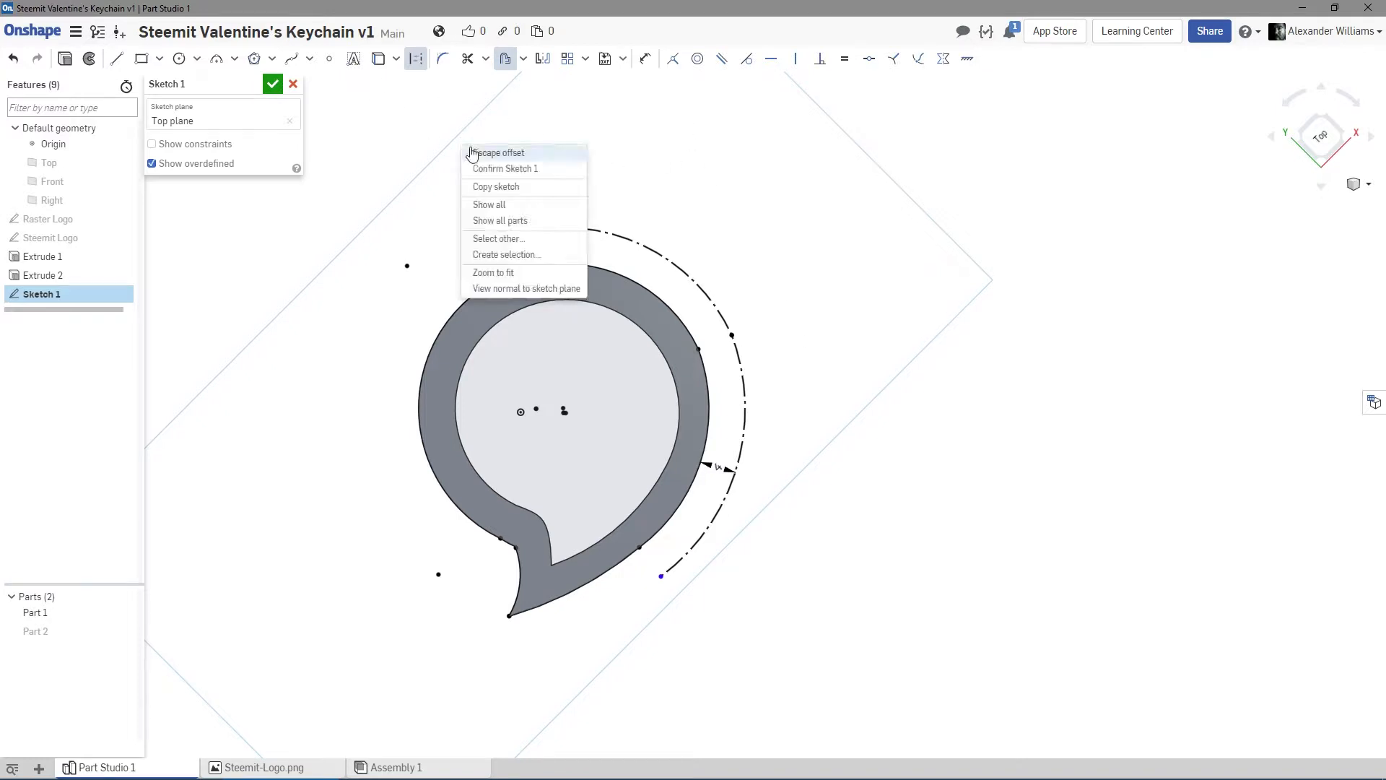
click(499, 153)
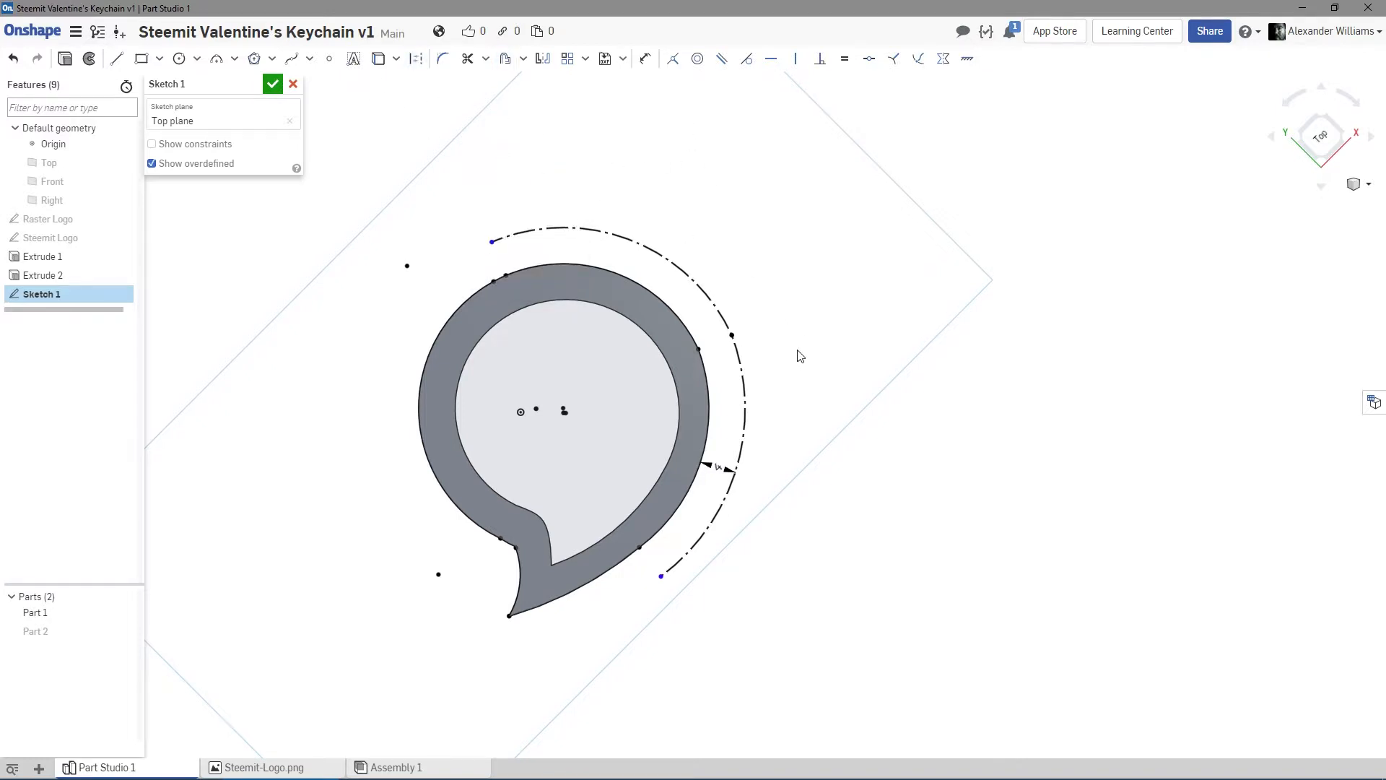
drag(716, 464, 750, 174)
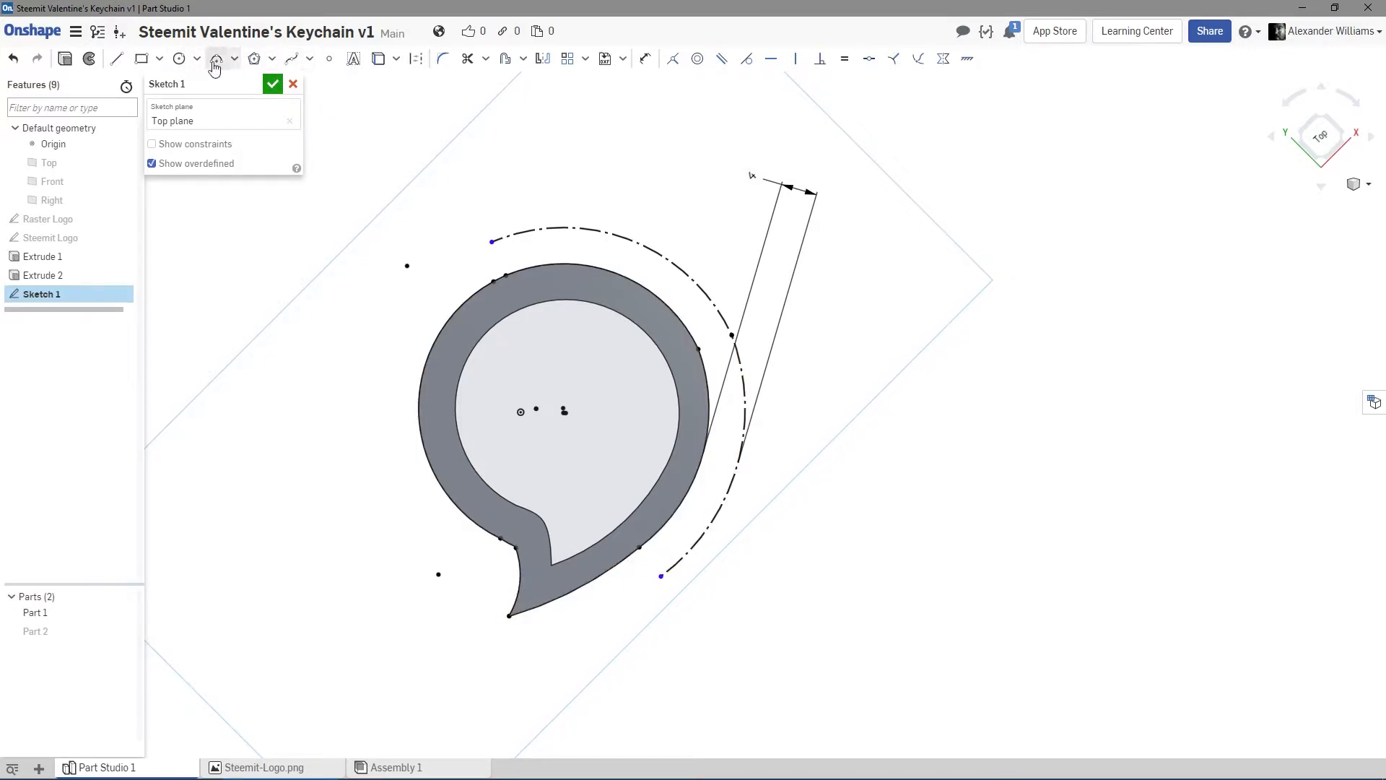
Draw a three-point arc of about 25.5 mm radius from the ring's tail tip to the lower end of the construction offset.
click(118, 61)
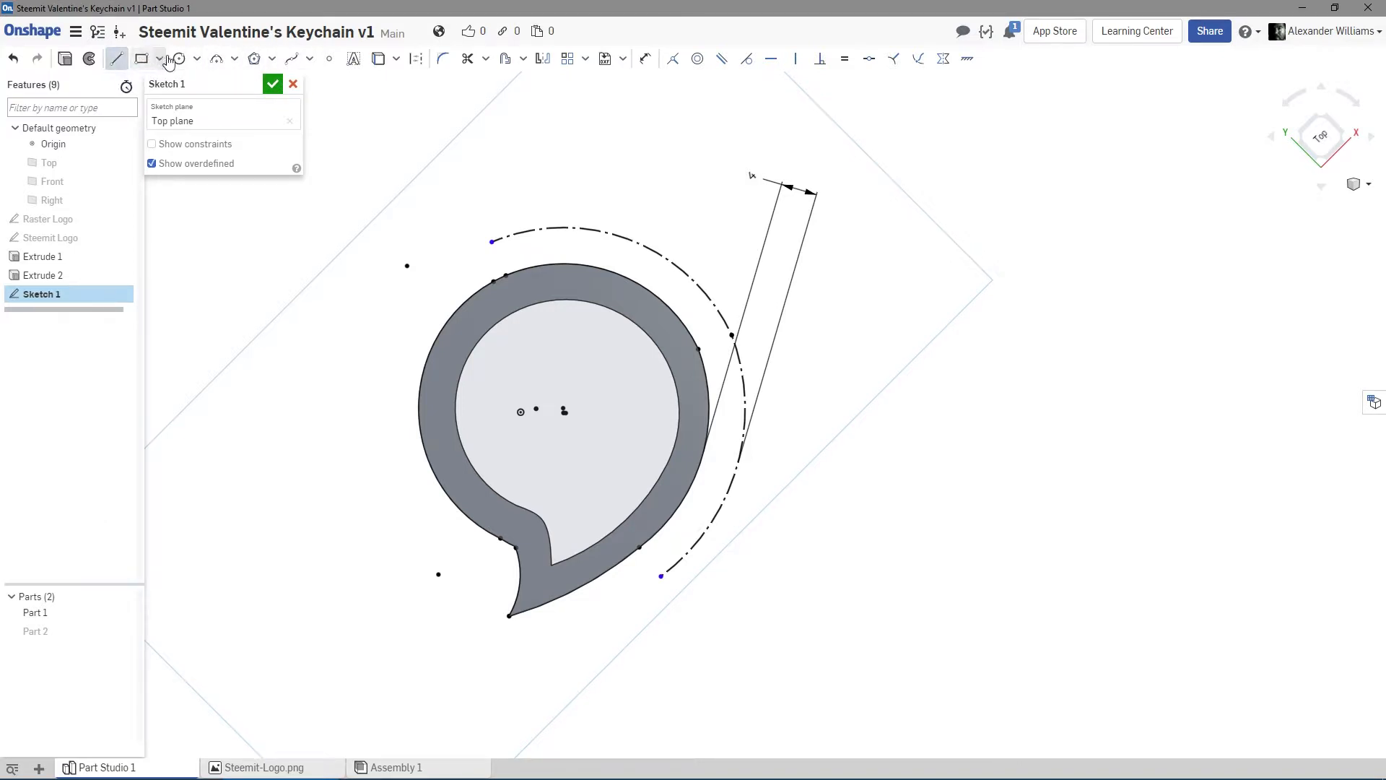
click(216, 60)
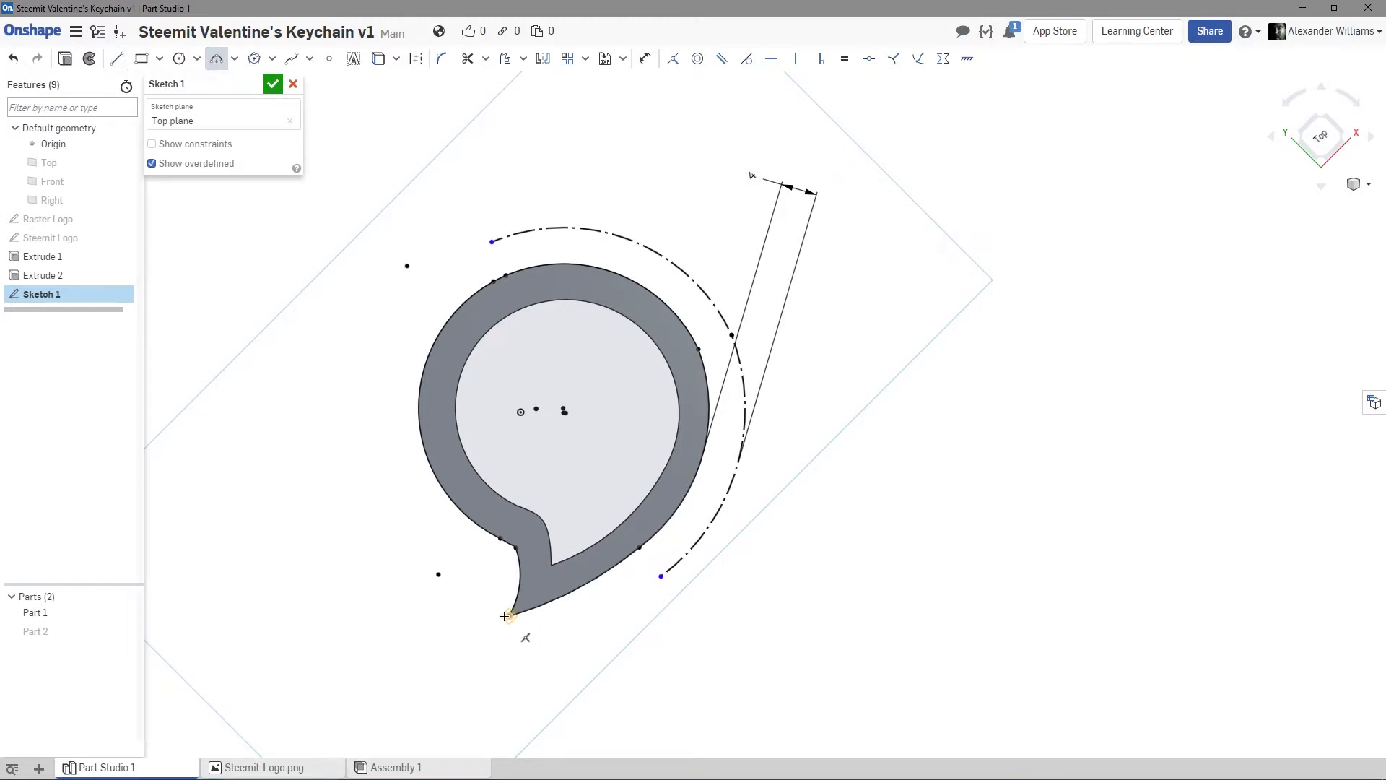
click(510, 615)
click(661, 575)
click(604, 604)
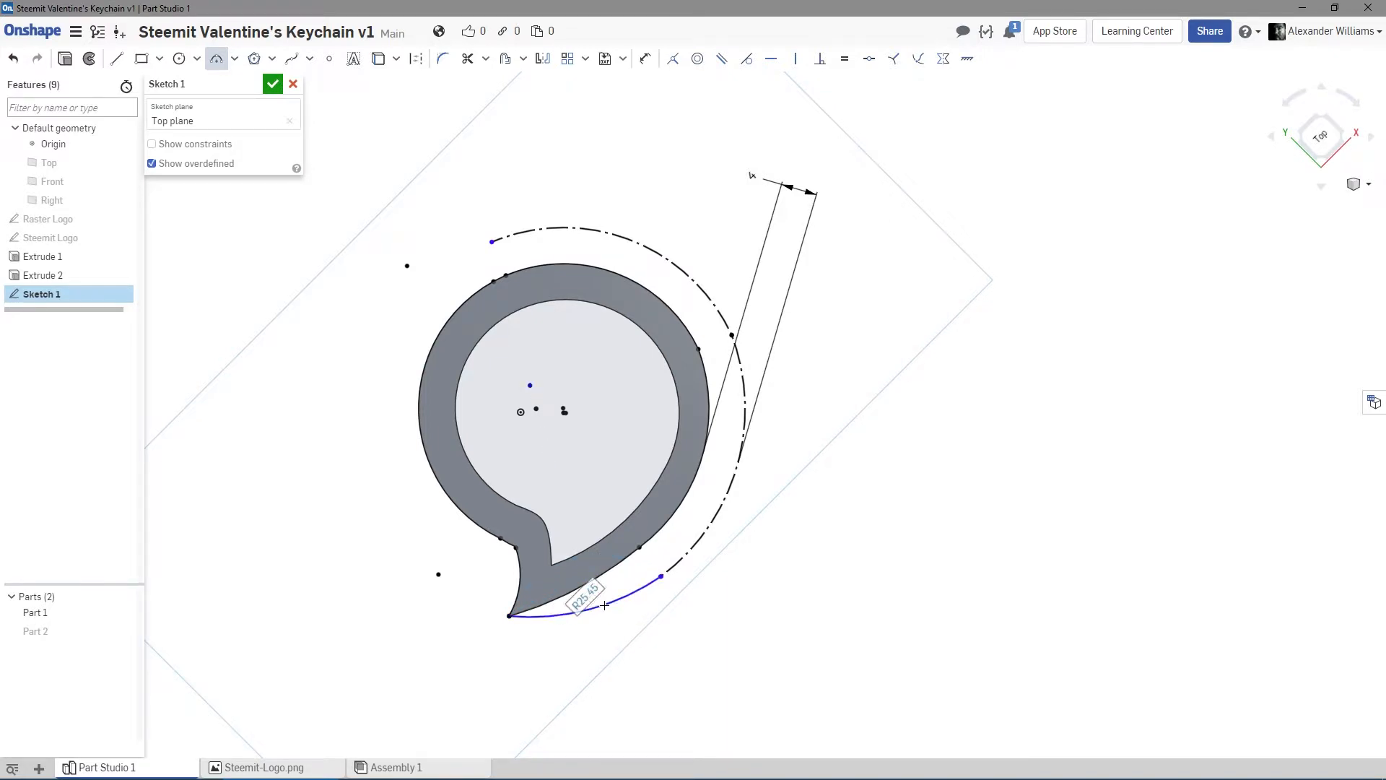
right_click(854, 501)
click(893, 509)
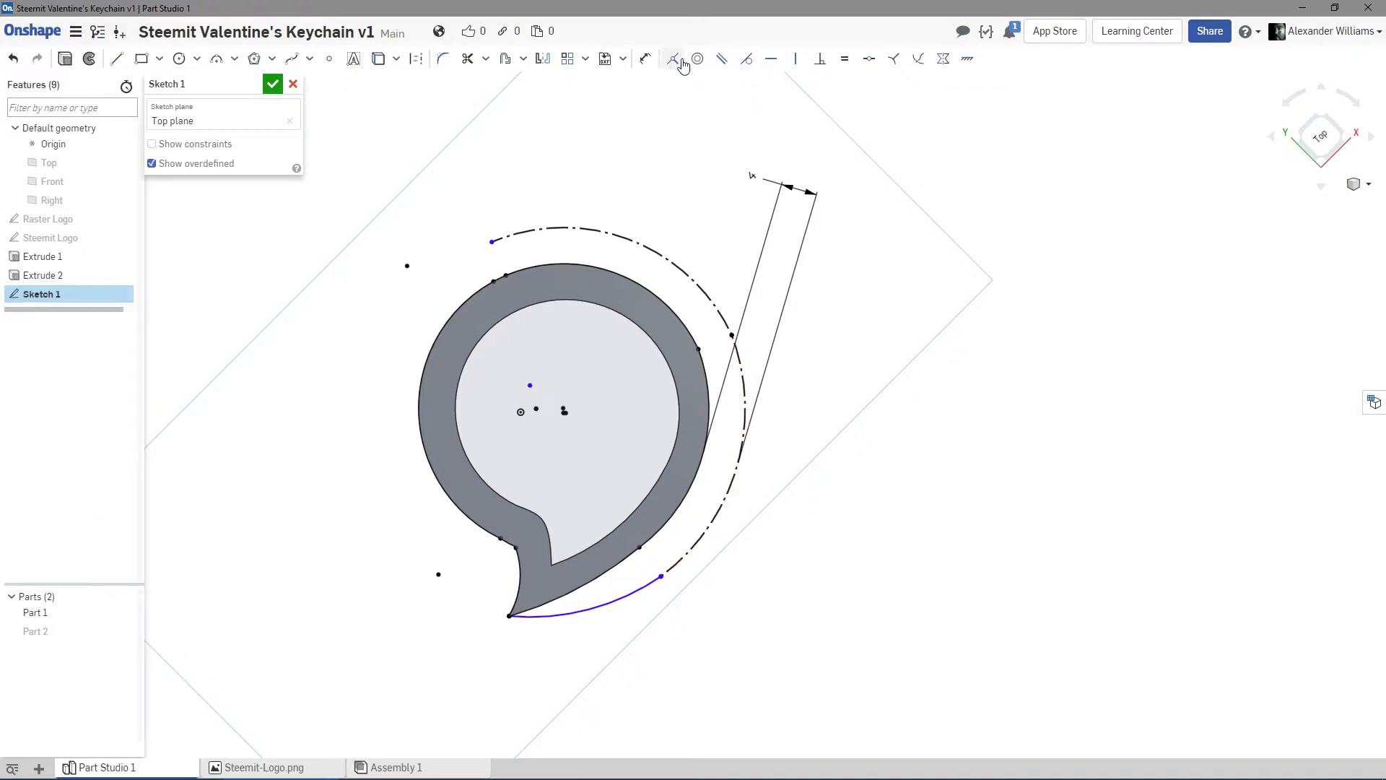
Try to make the new arc tangent to the construction offset and reposition their shared endpoint near the tail.
click(749, 62)
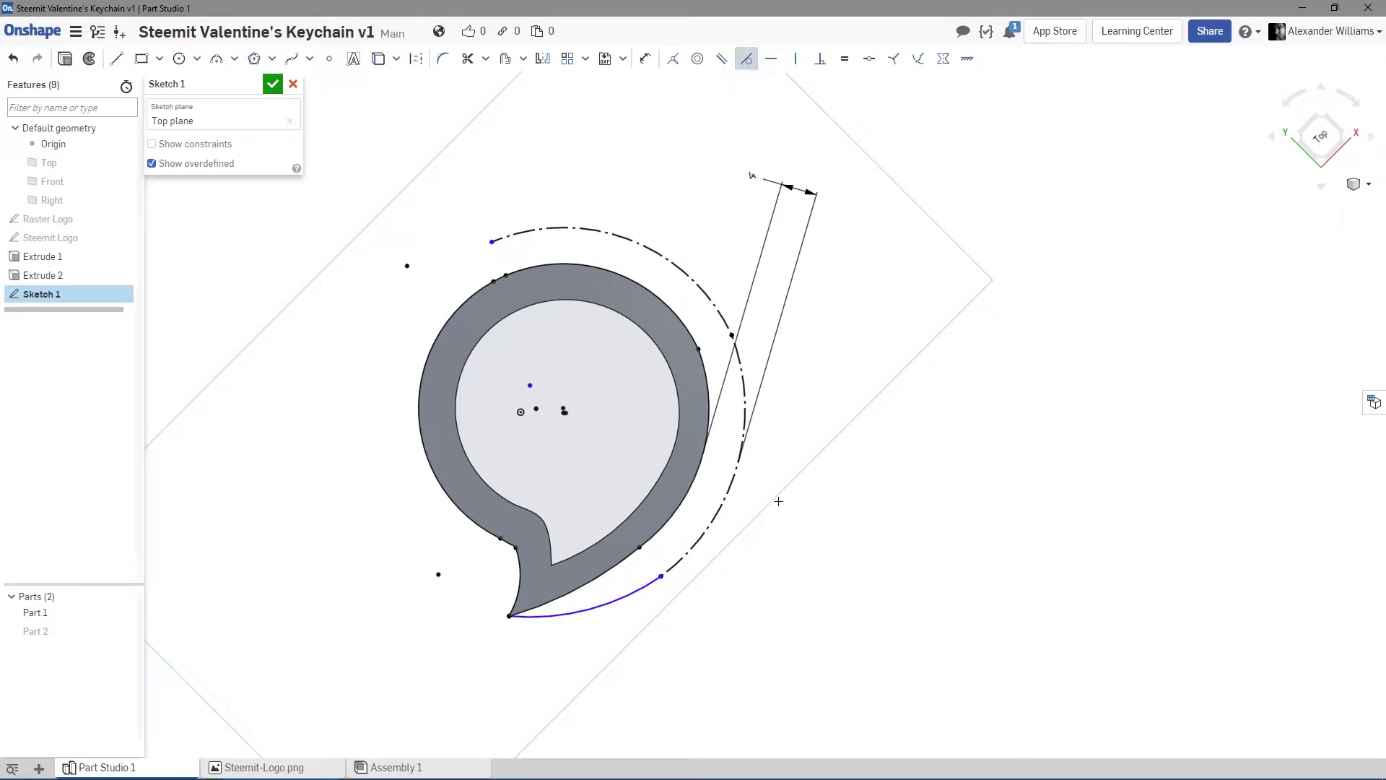
click(718, 517)
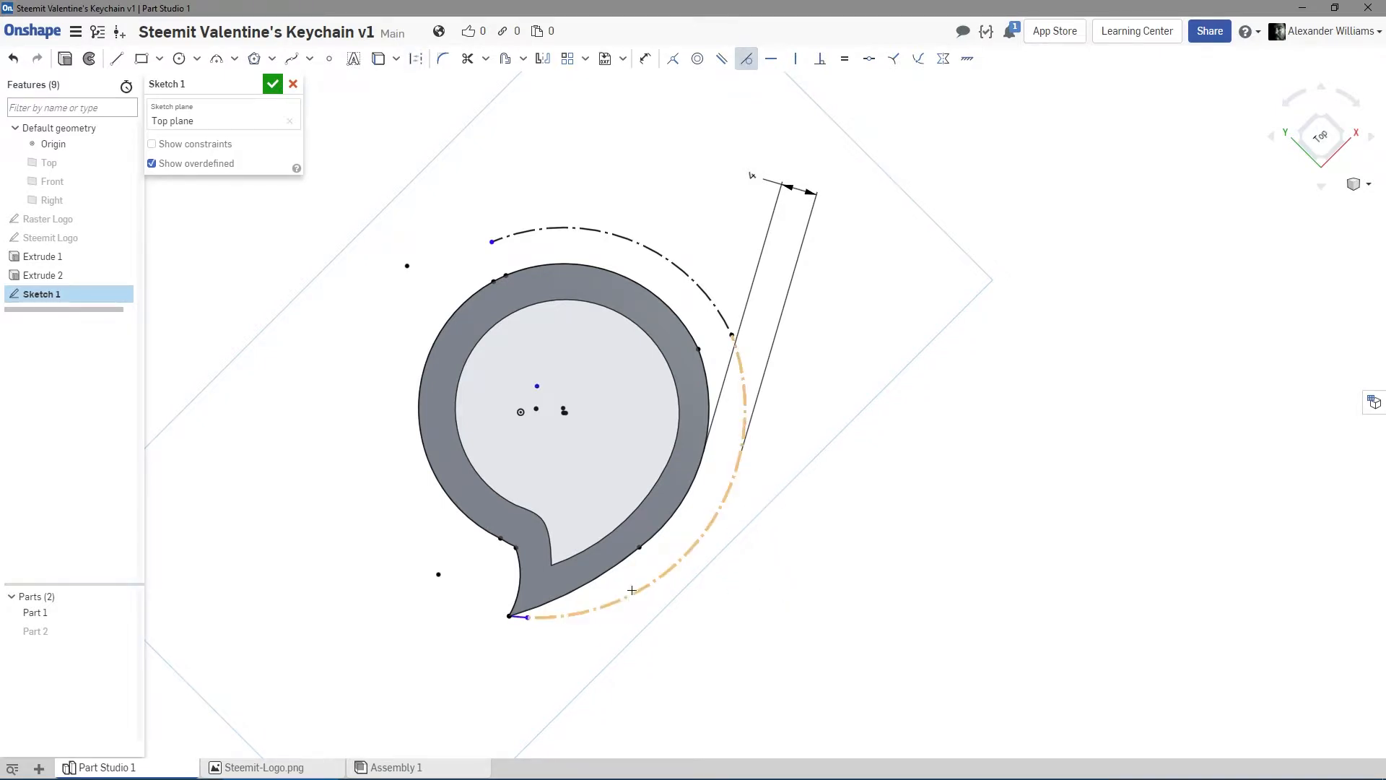
right_click(402, 514)
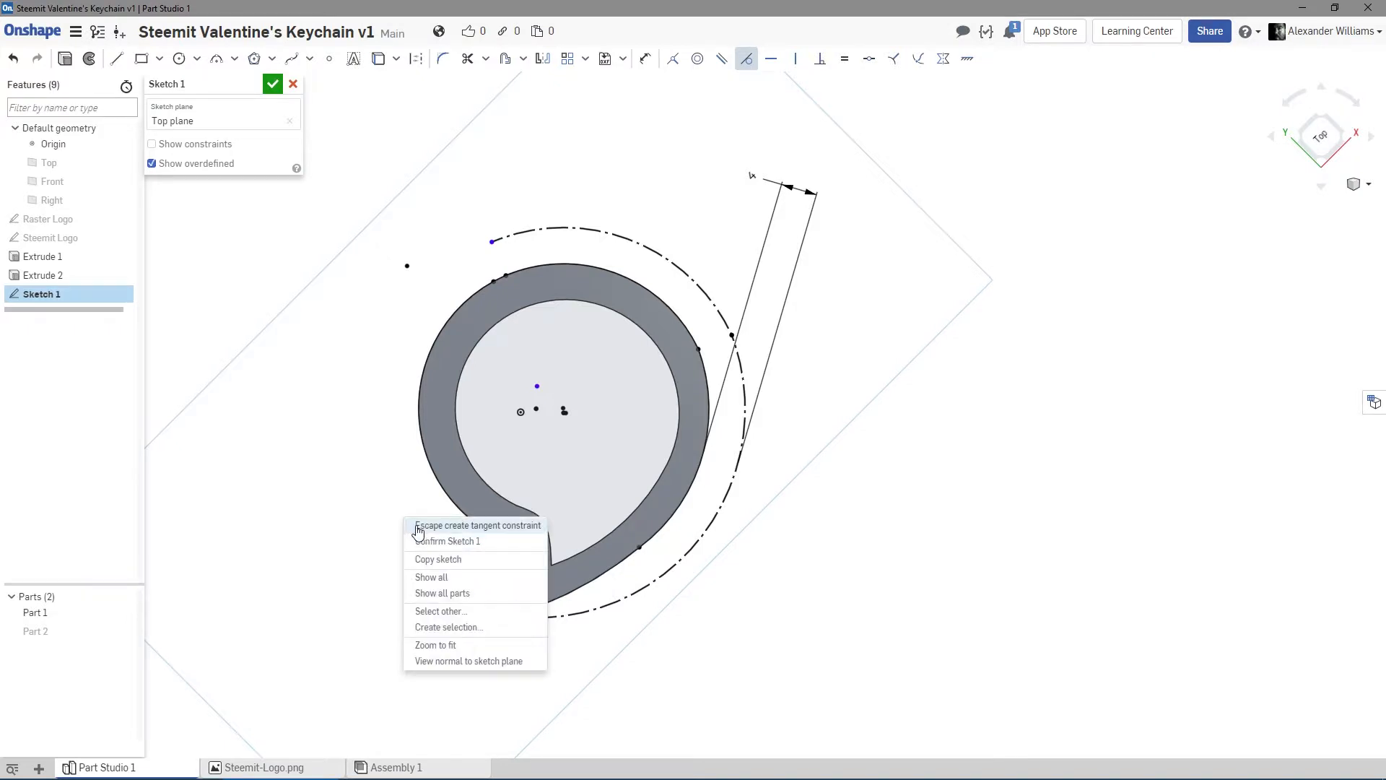
click(423, 527)
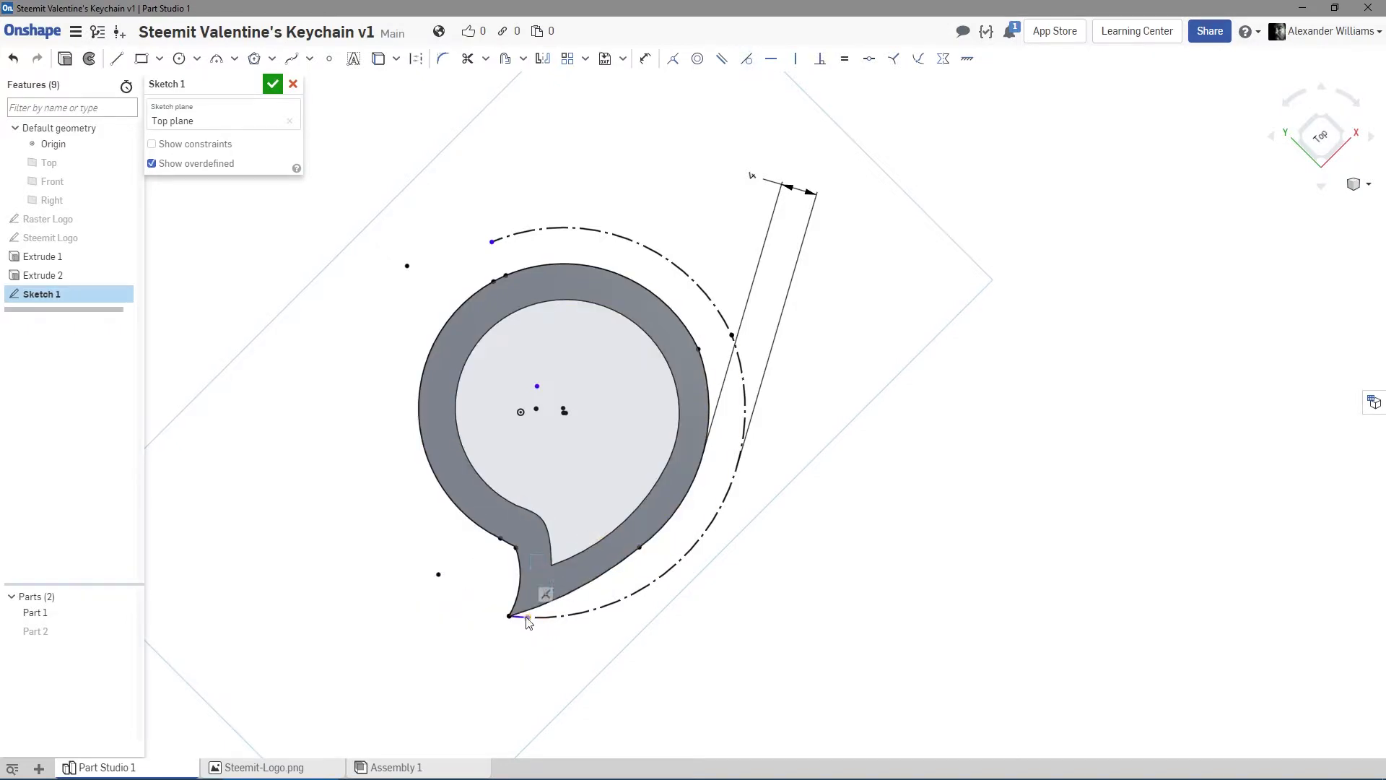
drag(528, 617, 735, 509)
drag(726, 500, 589, 611)
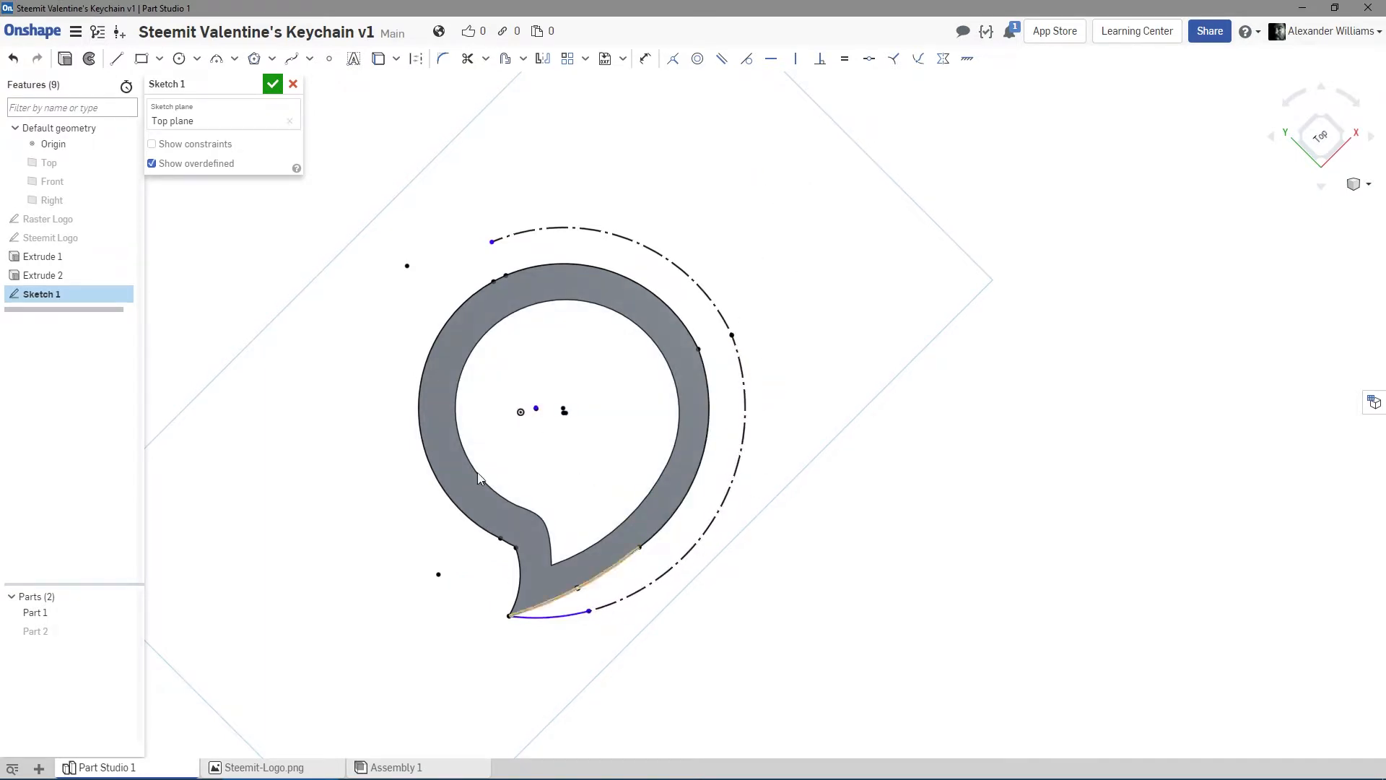
Undo the endpoint moves, tangent constraint, three-point arc and construction offset, leaving only the projected ring outline.
click(11, 64)
click(11, 63)
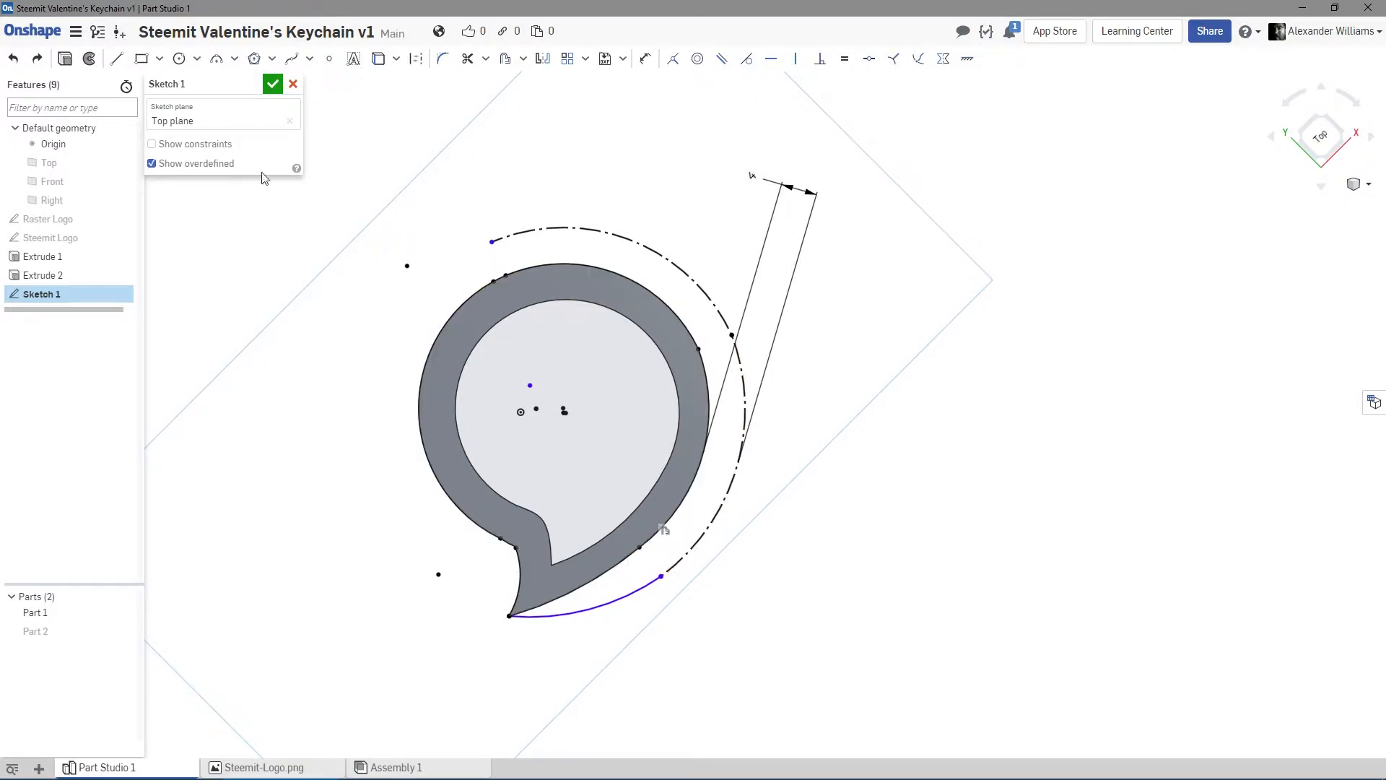
click(14, 64)
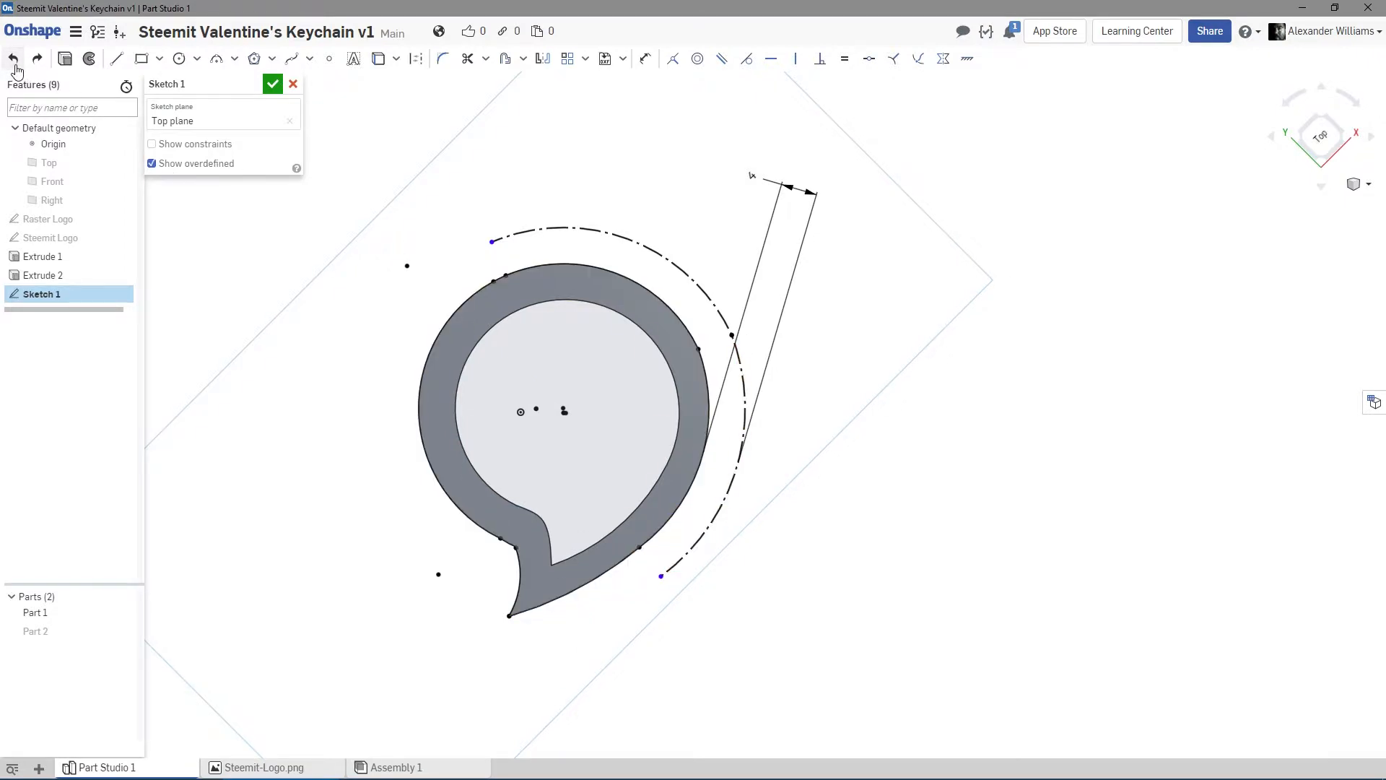
click(13, 62)
click(13, 61)
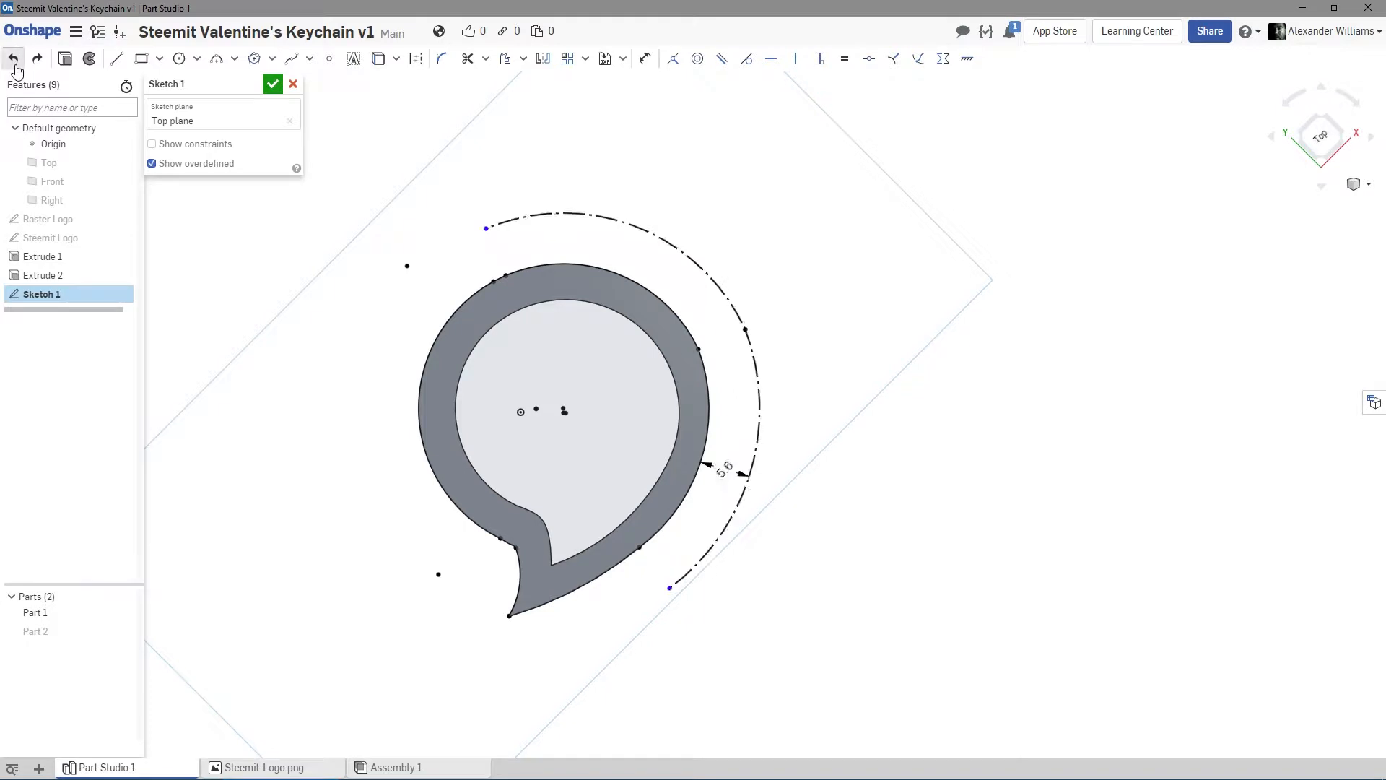
click(15, 66)
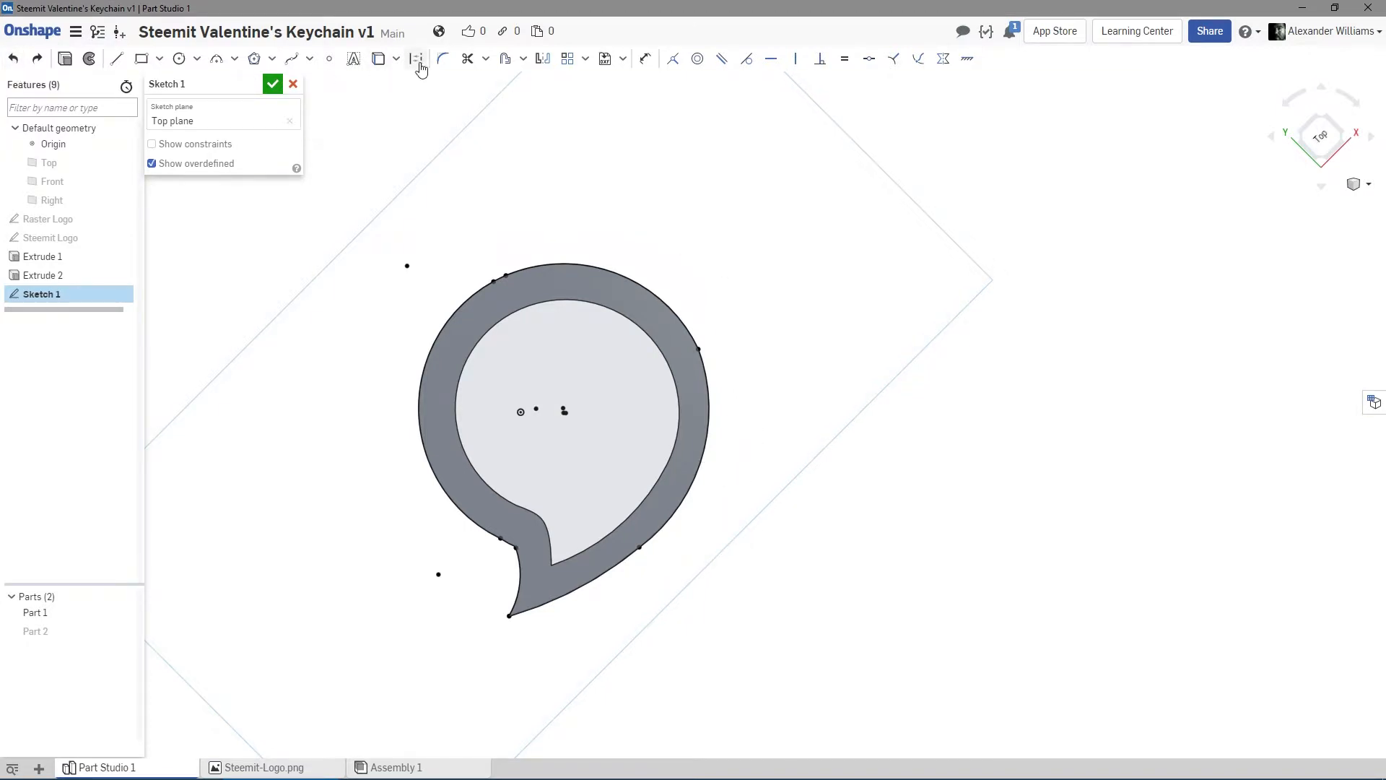
Offset the ring's tail edge and its two adjoining outer arcs outward by 6 mm as solid sketch curves.
click(506, 61)
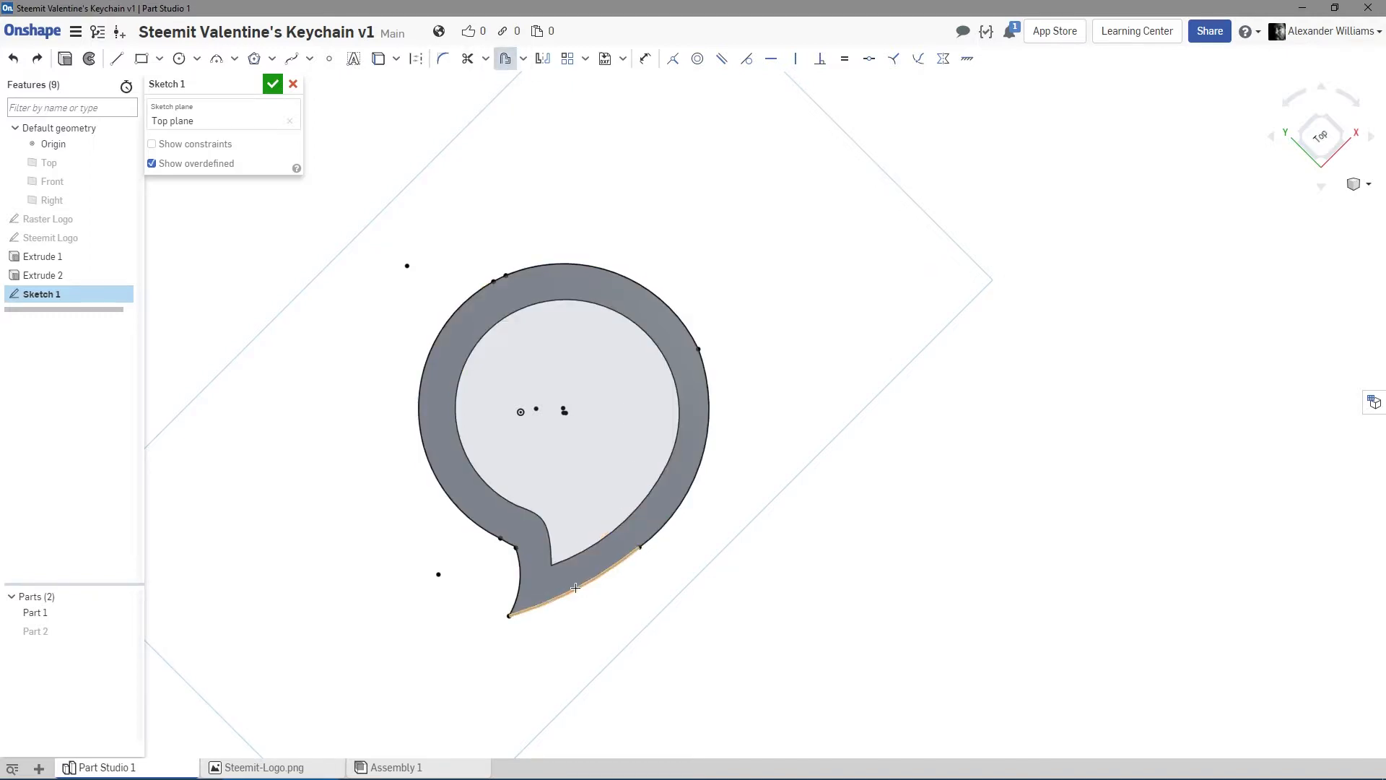
click(576, 587)
click(670, 521)
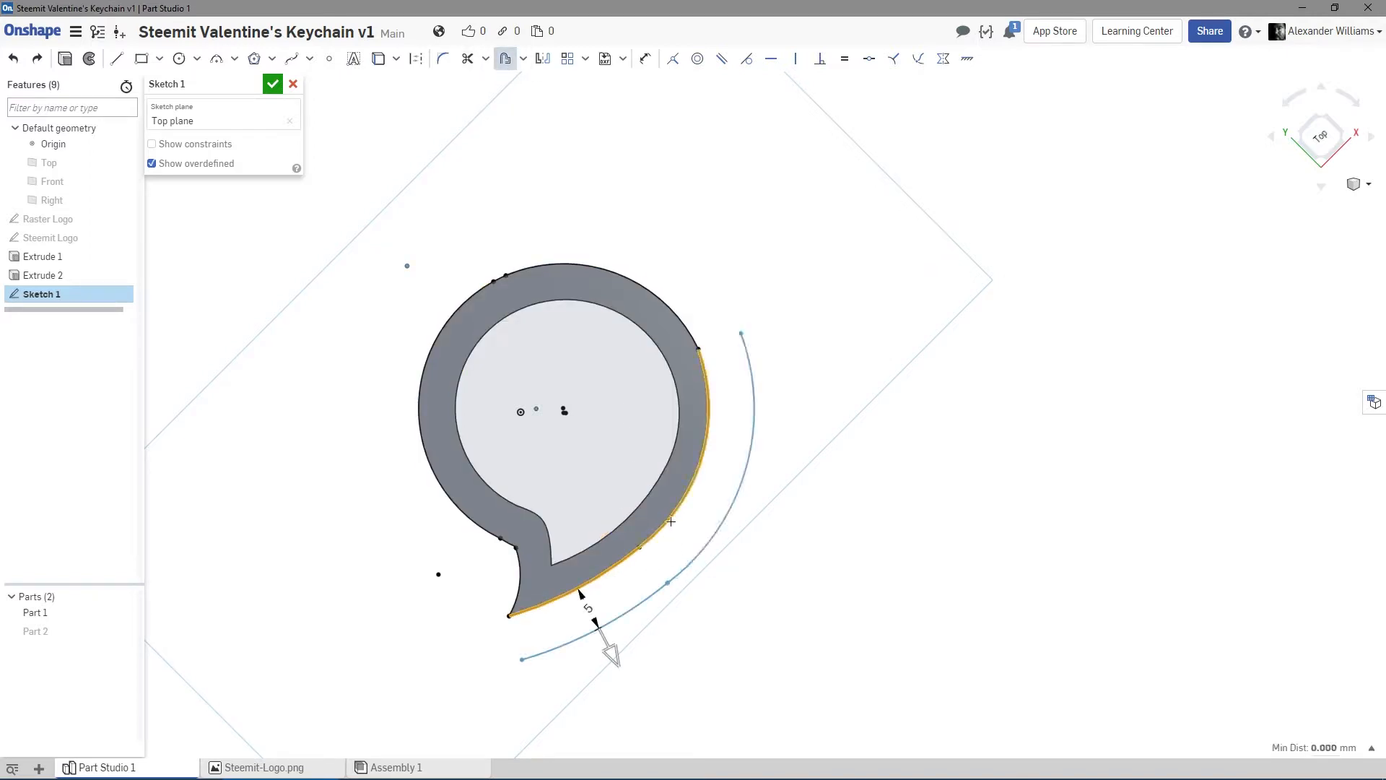
click(682, 318)
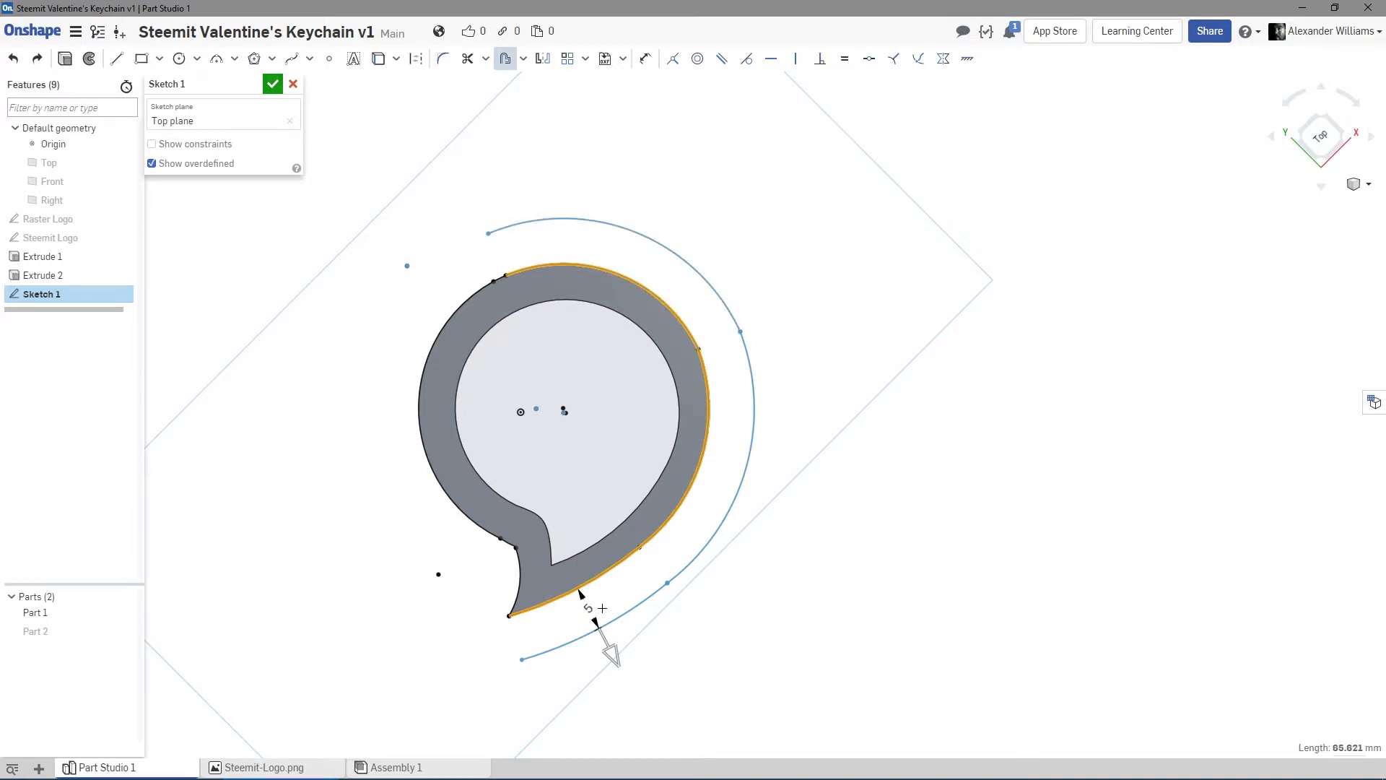
drag(613, 653, 615, 659)
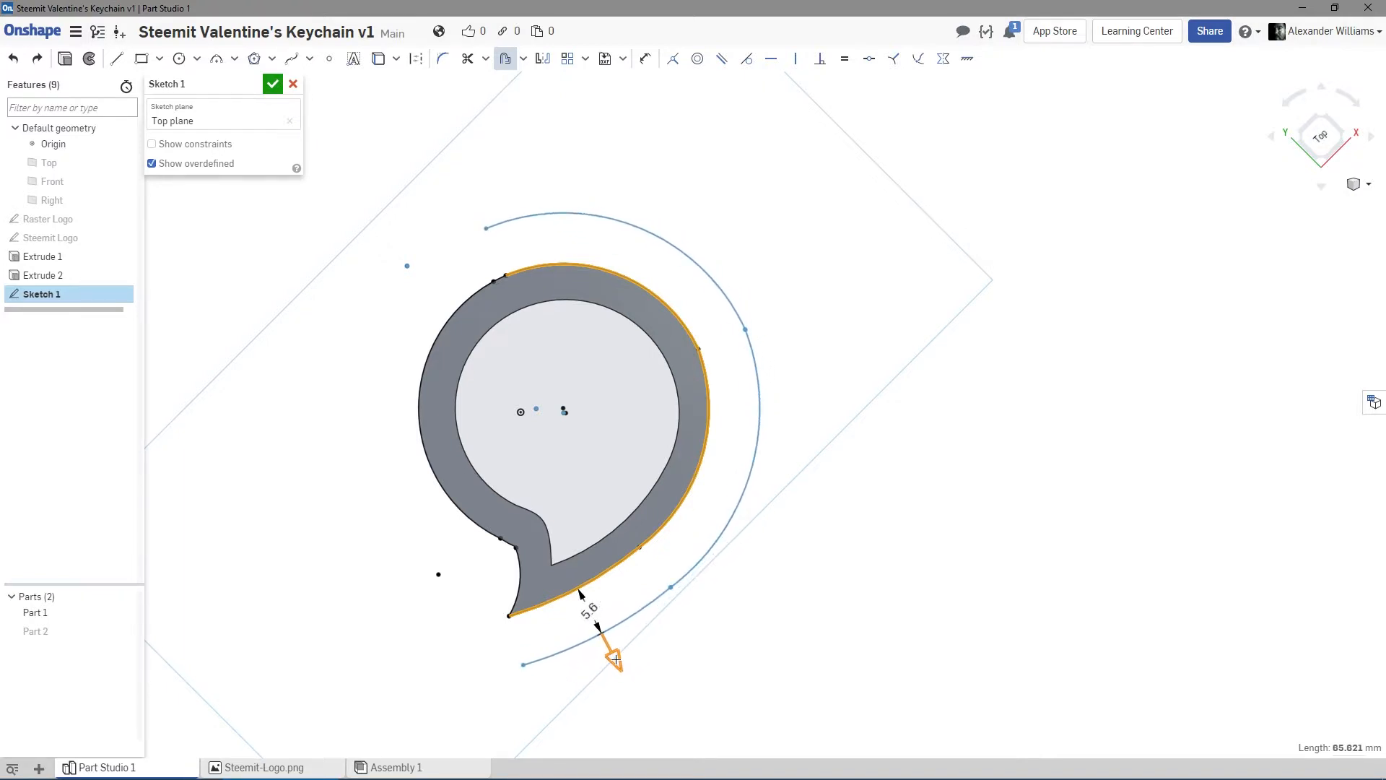
click(748, 592)
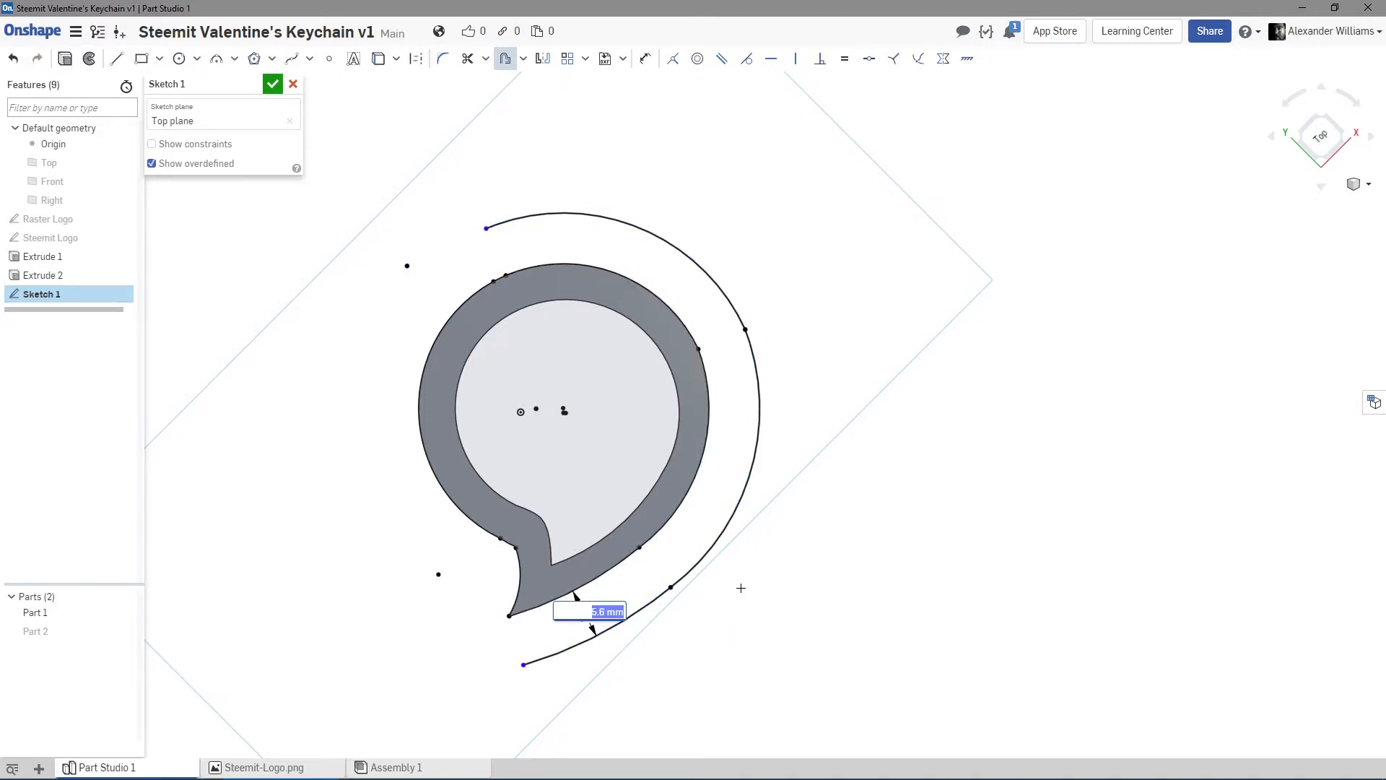
text(6)
key(Return)
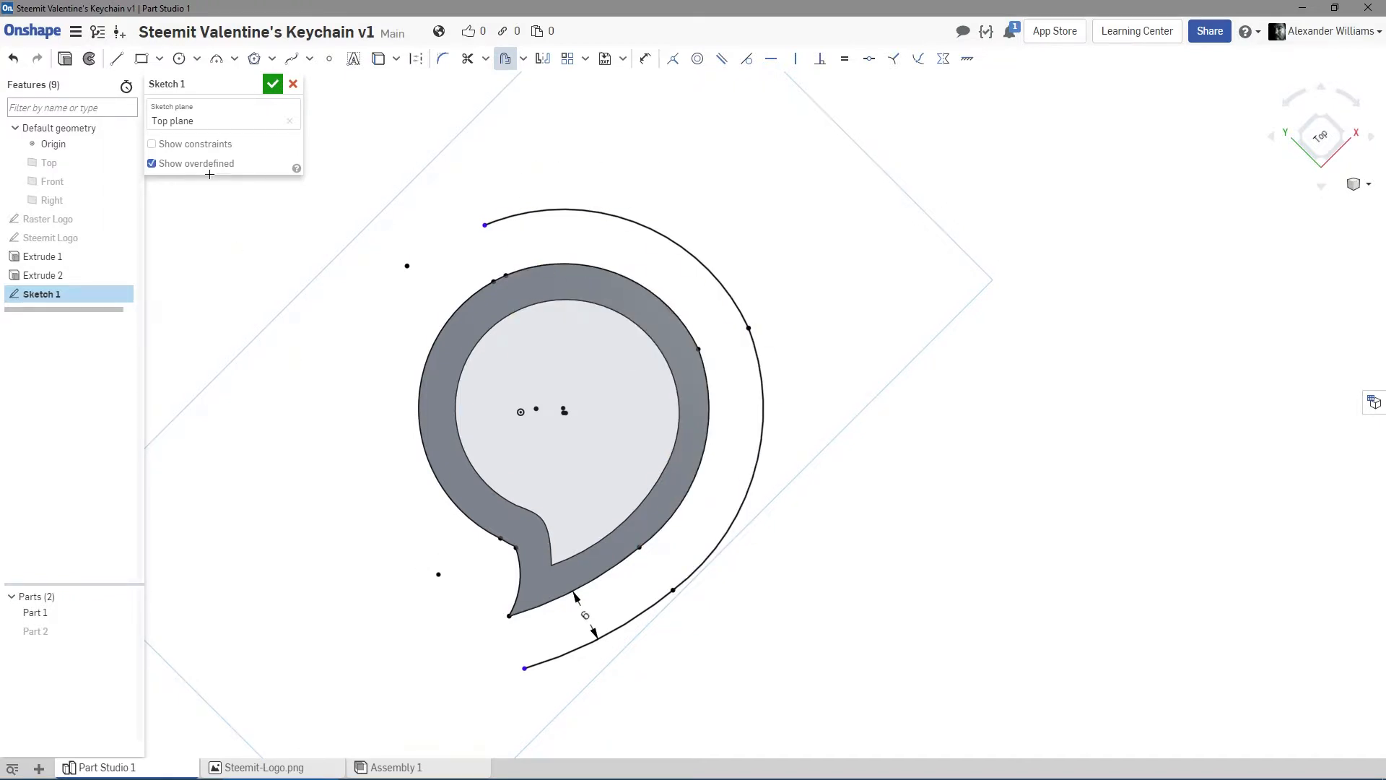
Draw a three-point arc of about 40.3 mm radius from the ring's tail tip to the lower part of the outer offset arc.
click(216, 58)
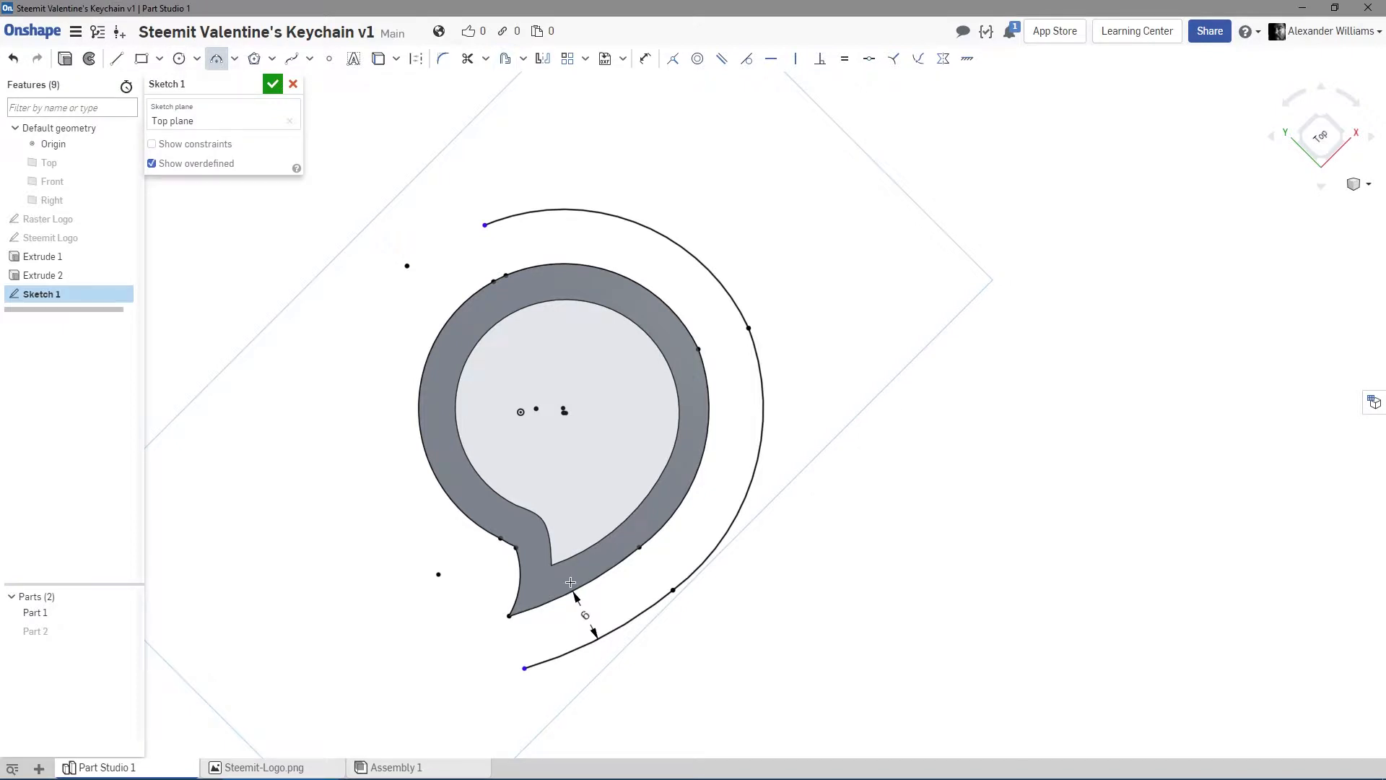
click(511, 617)
click(736, 509)
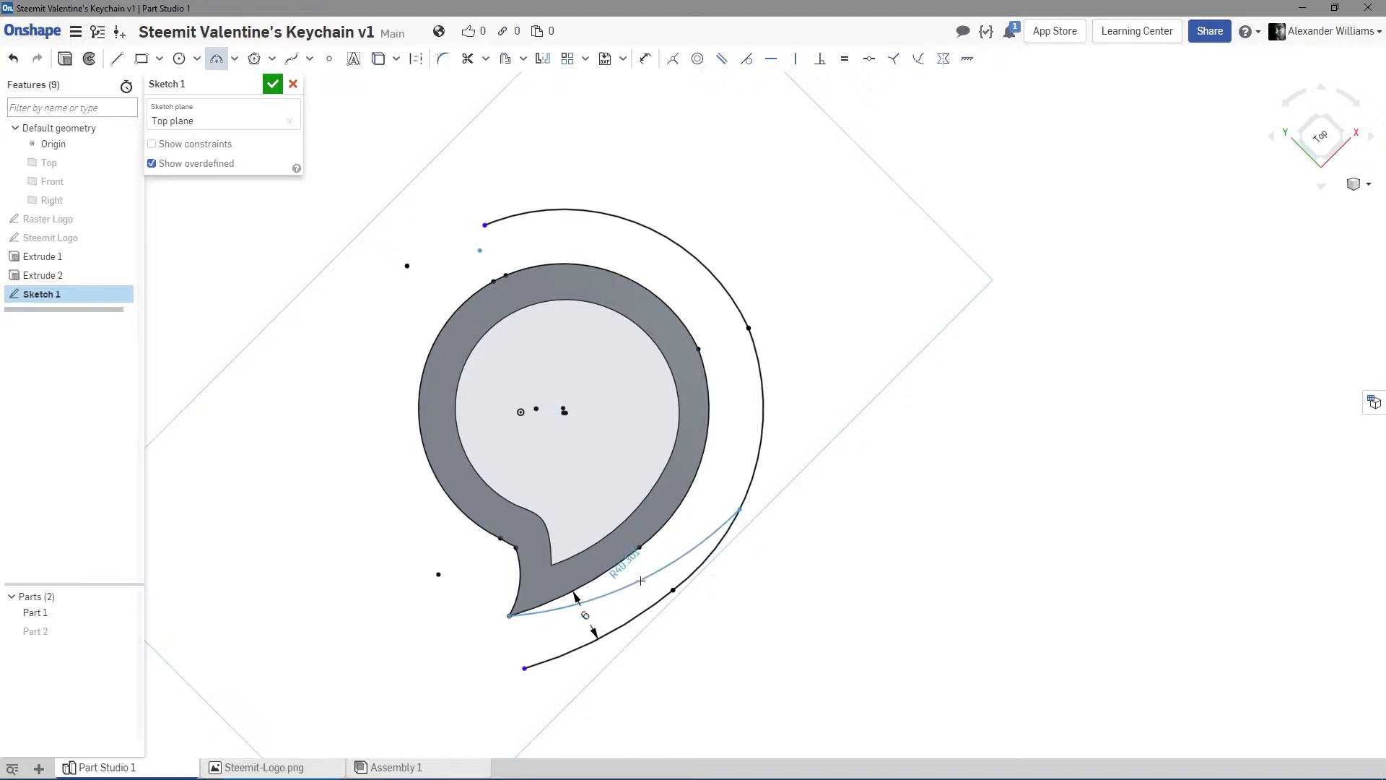
click(640, 580)
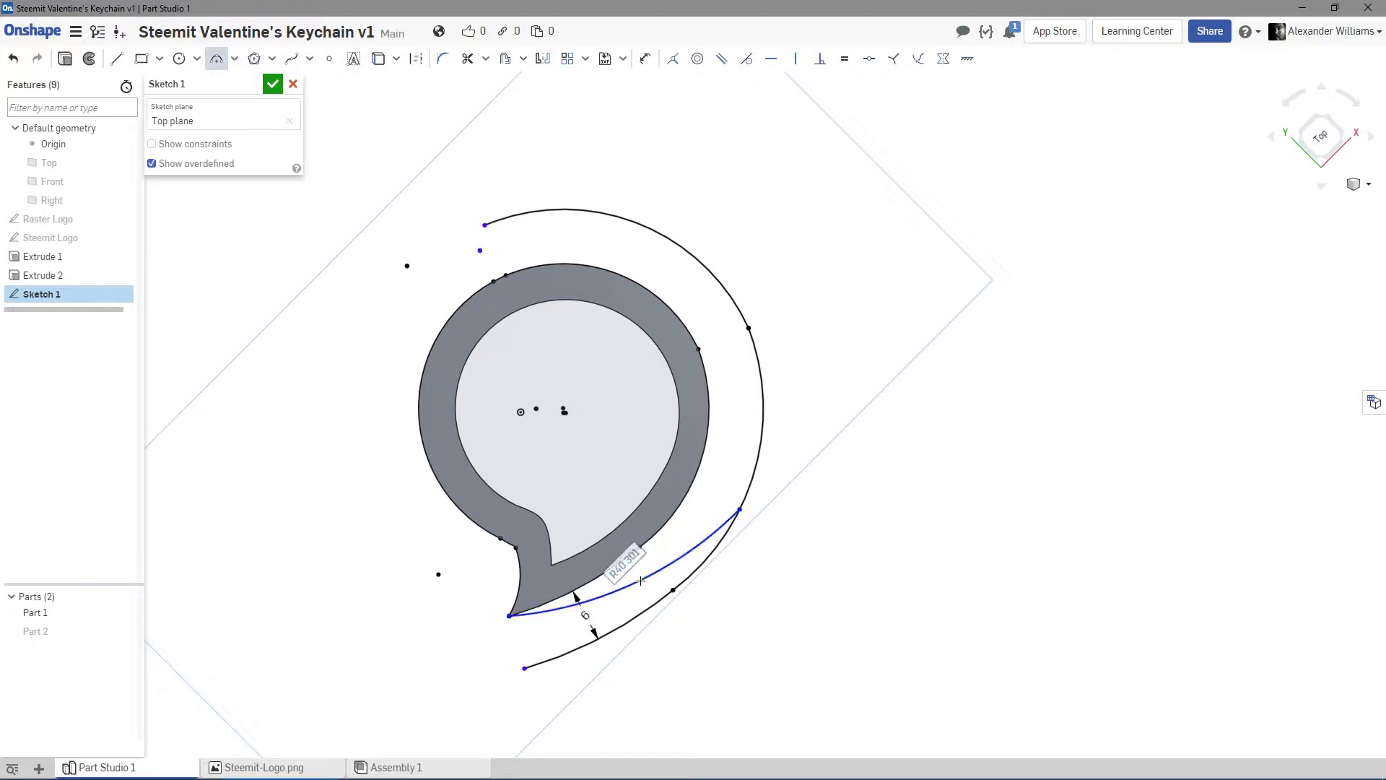
right_click(808, 454)
click(843, 467)
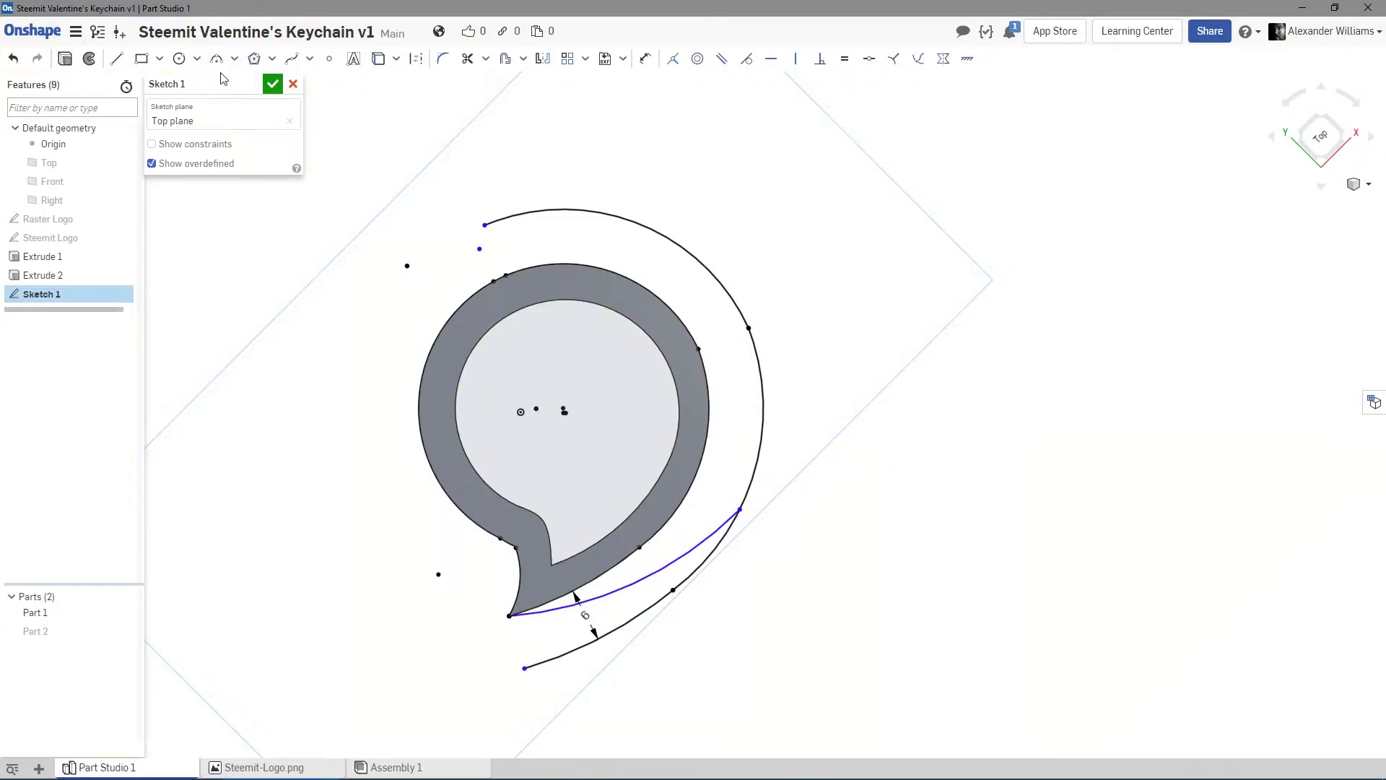
Trim away the tail-edge offset curve and the leftover piece of the outer offset arc below the new arc's junction.
click(467, 58)
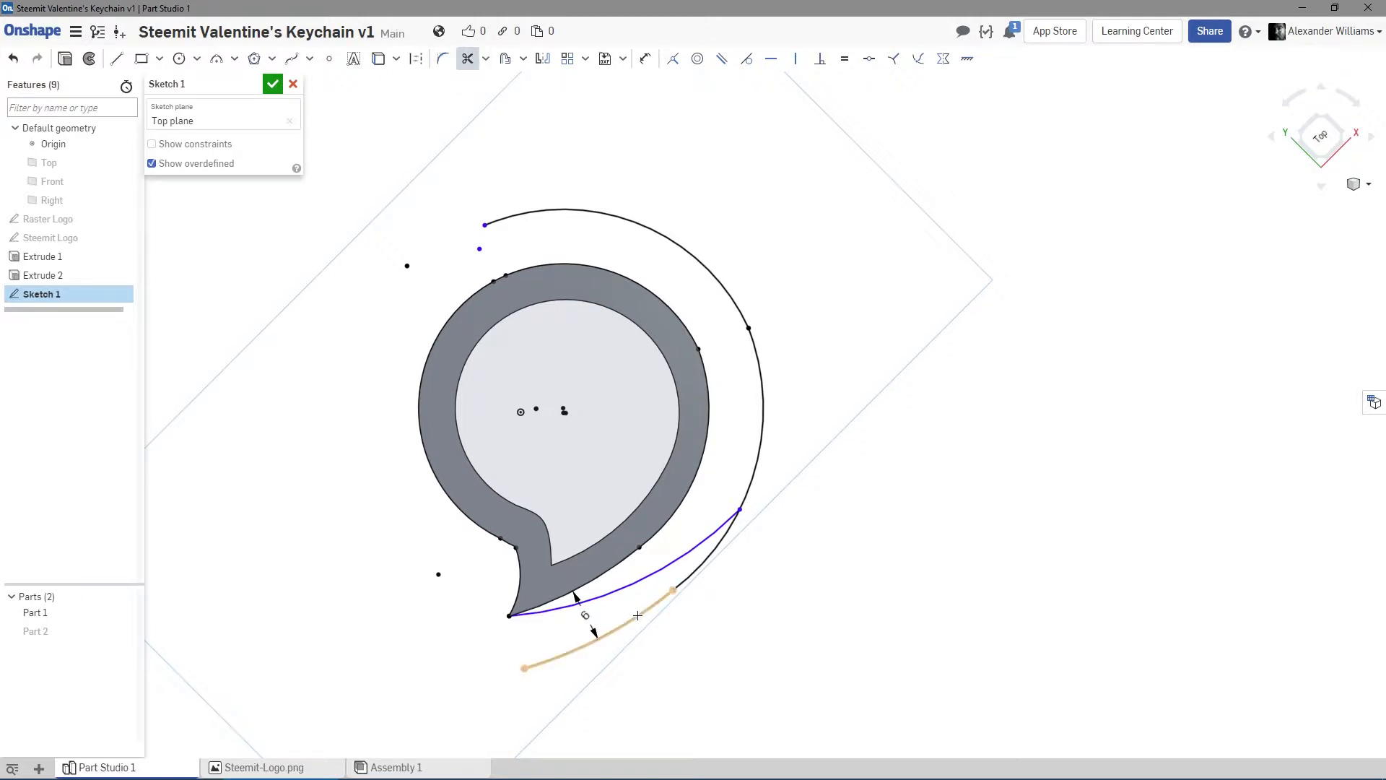
click(630, 613)
click(695, 572)
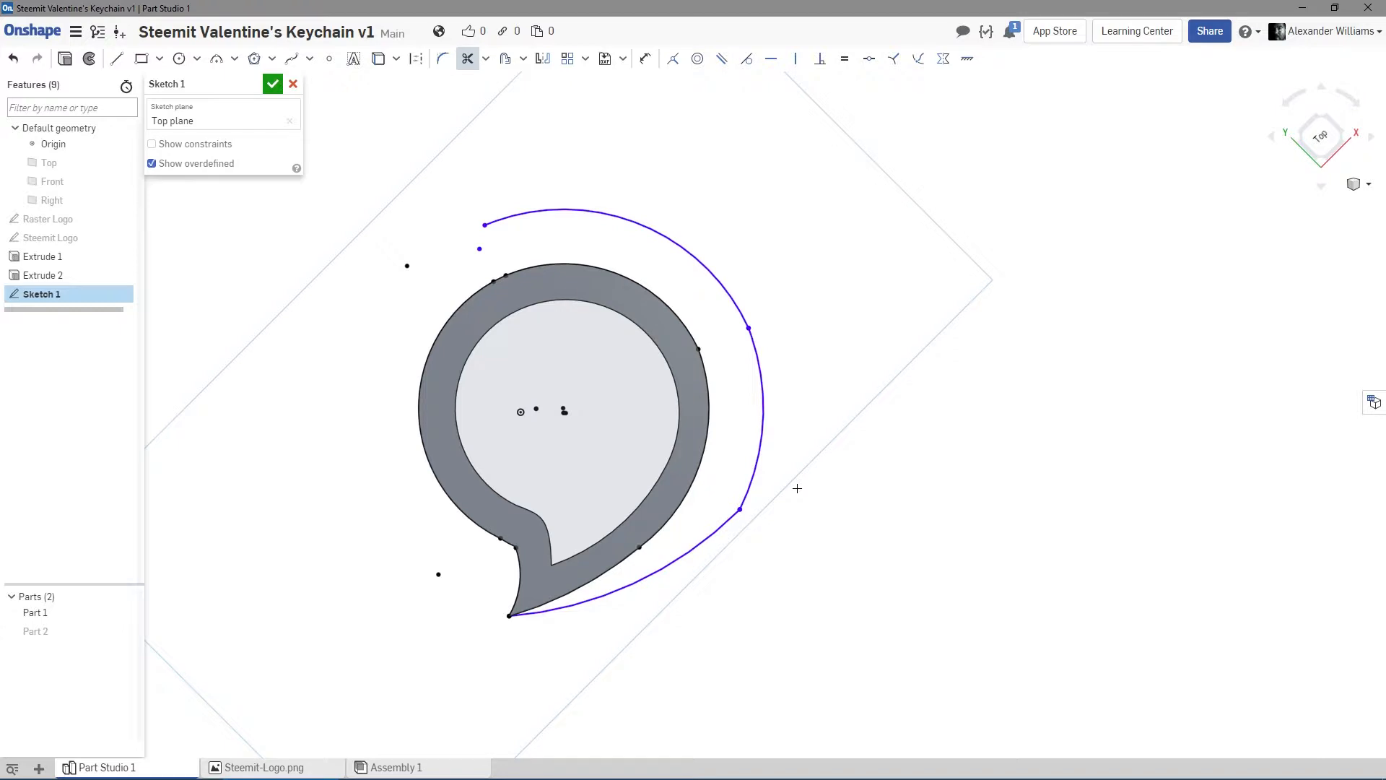
right_click(888, 441)
click(921, 448)
Shift the junction of the new arc and the outer offset arc slightly upward, and make the two arcs tangent.
drag(744, 511, 747, 505)
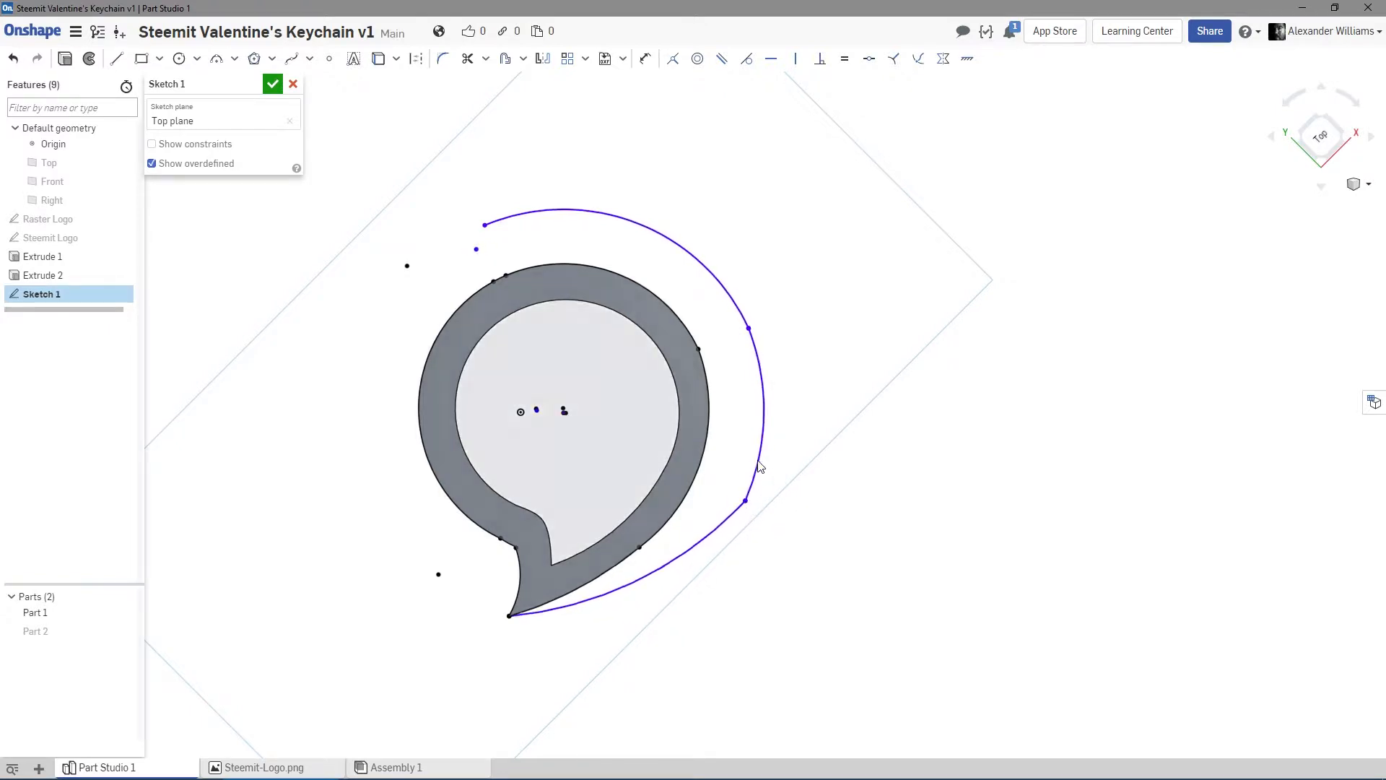
click(764, 420)
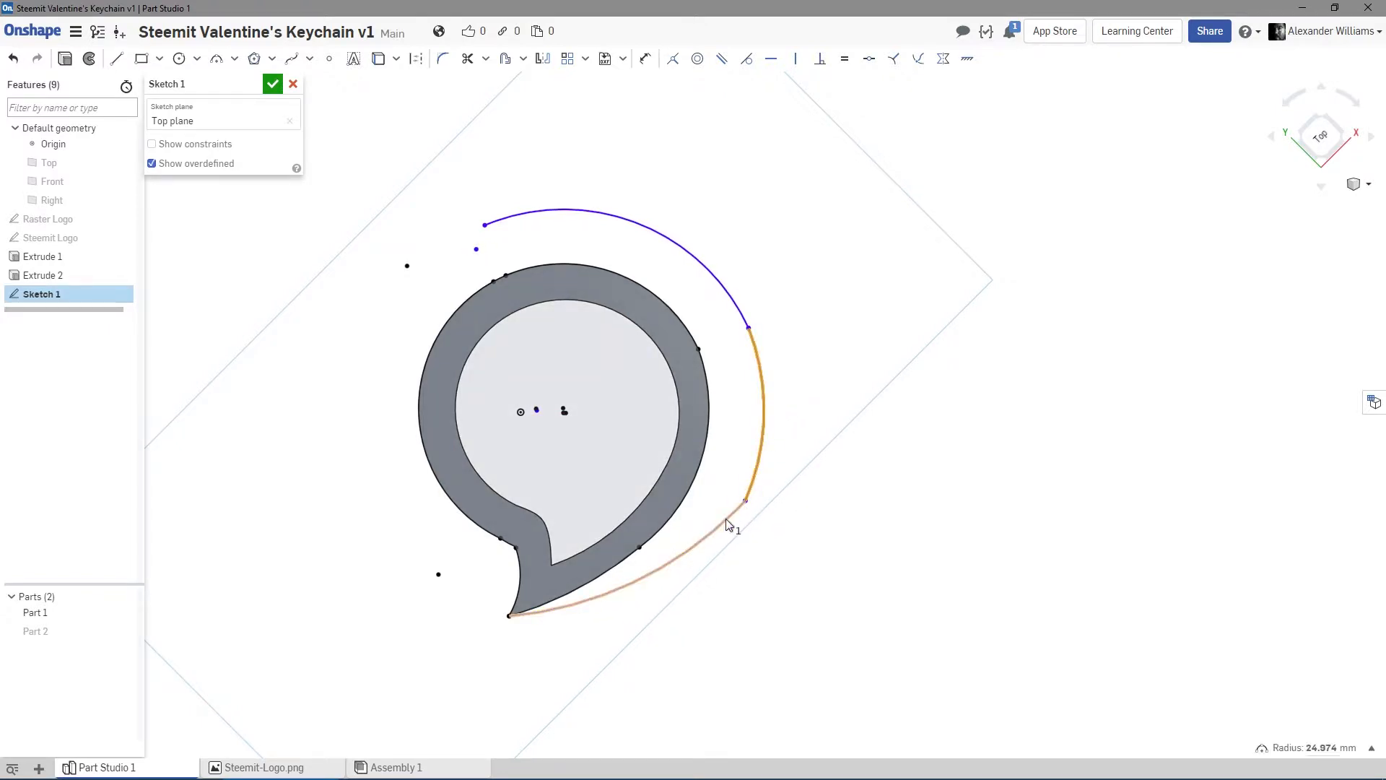
shift+click(725, 517)
click(747, 58)
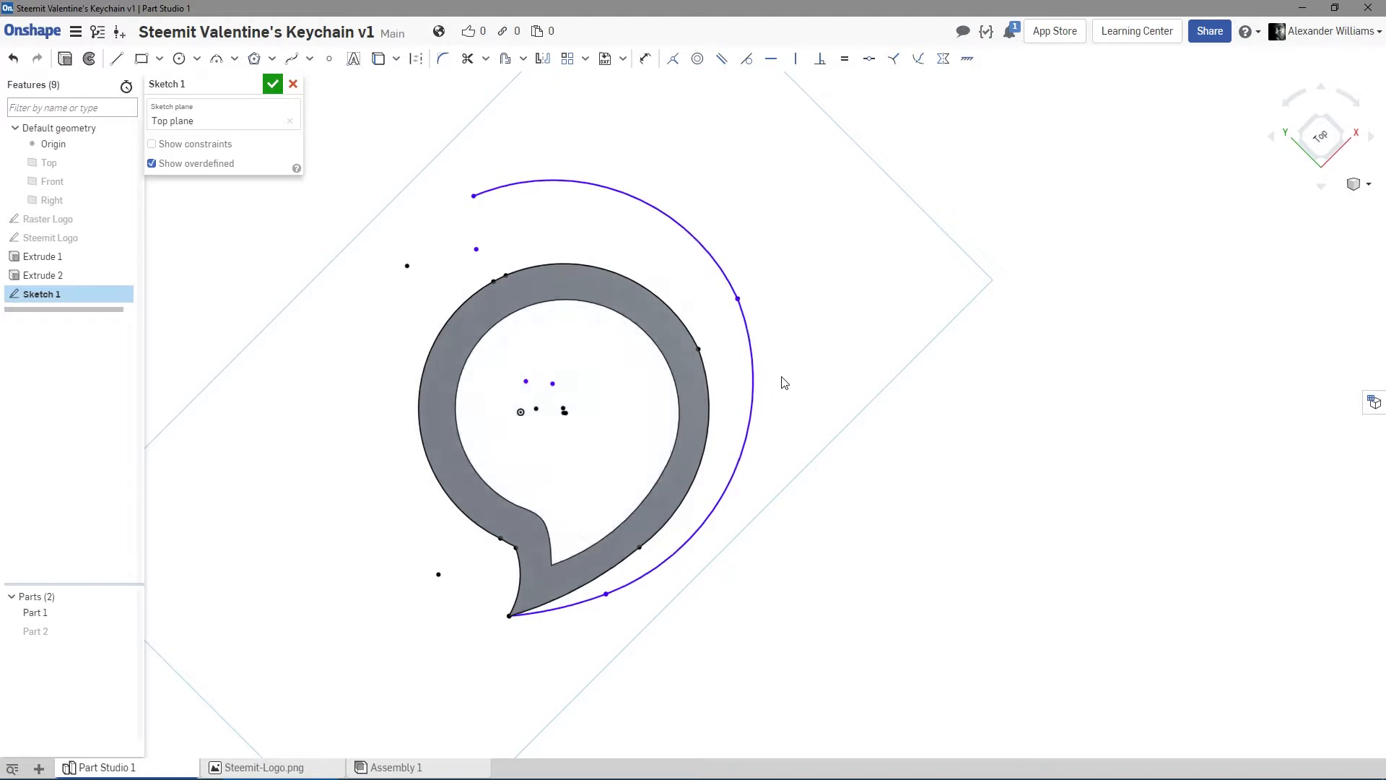
Move the junction of the two larger outer arcs outward and shift the upper arc's open end toward the upper right of the ring.
drag(737, 298, 803, 374)
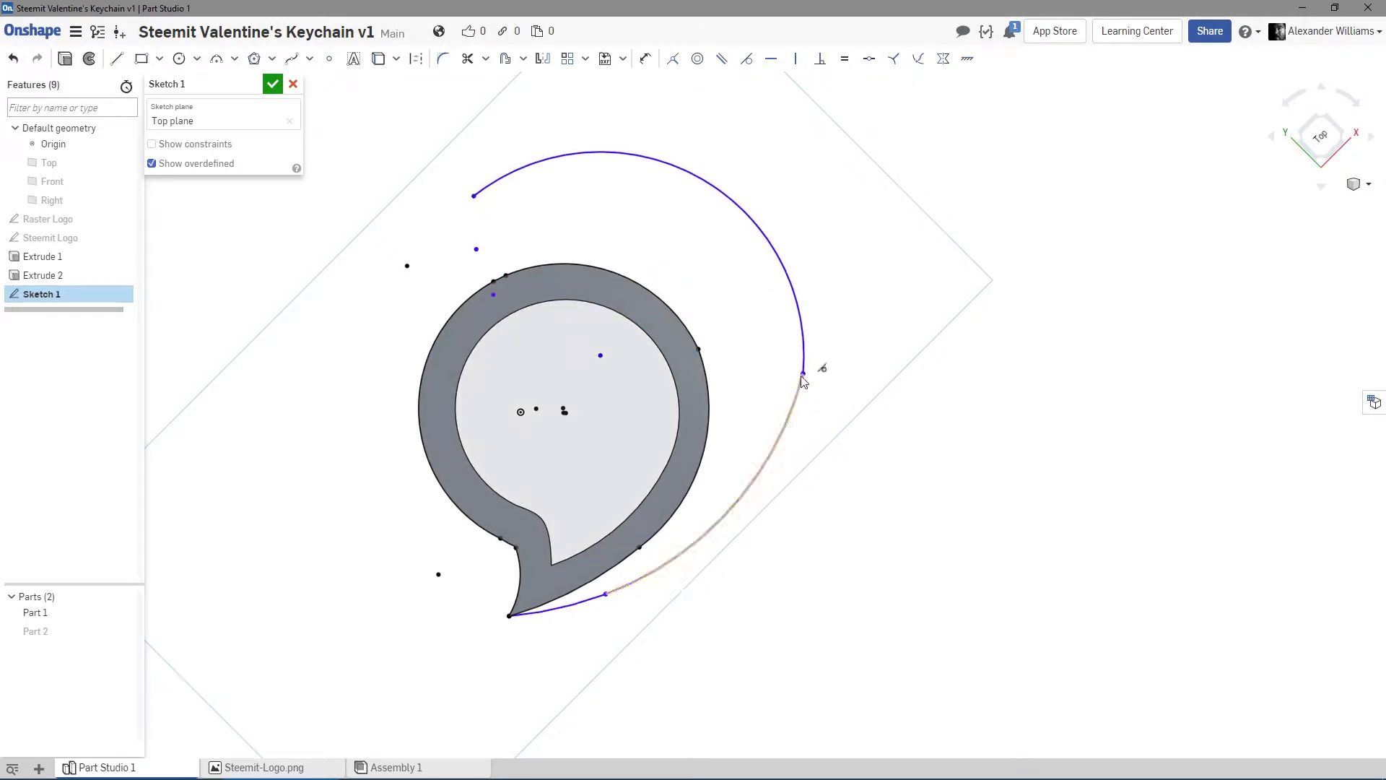
mouse_move(803, 374)
mouse_down()
mouse_move(822, 382)
mouse_move(790, 388)
mouse_move(810, 398)
mouse_up()
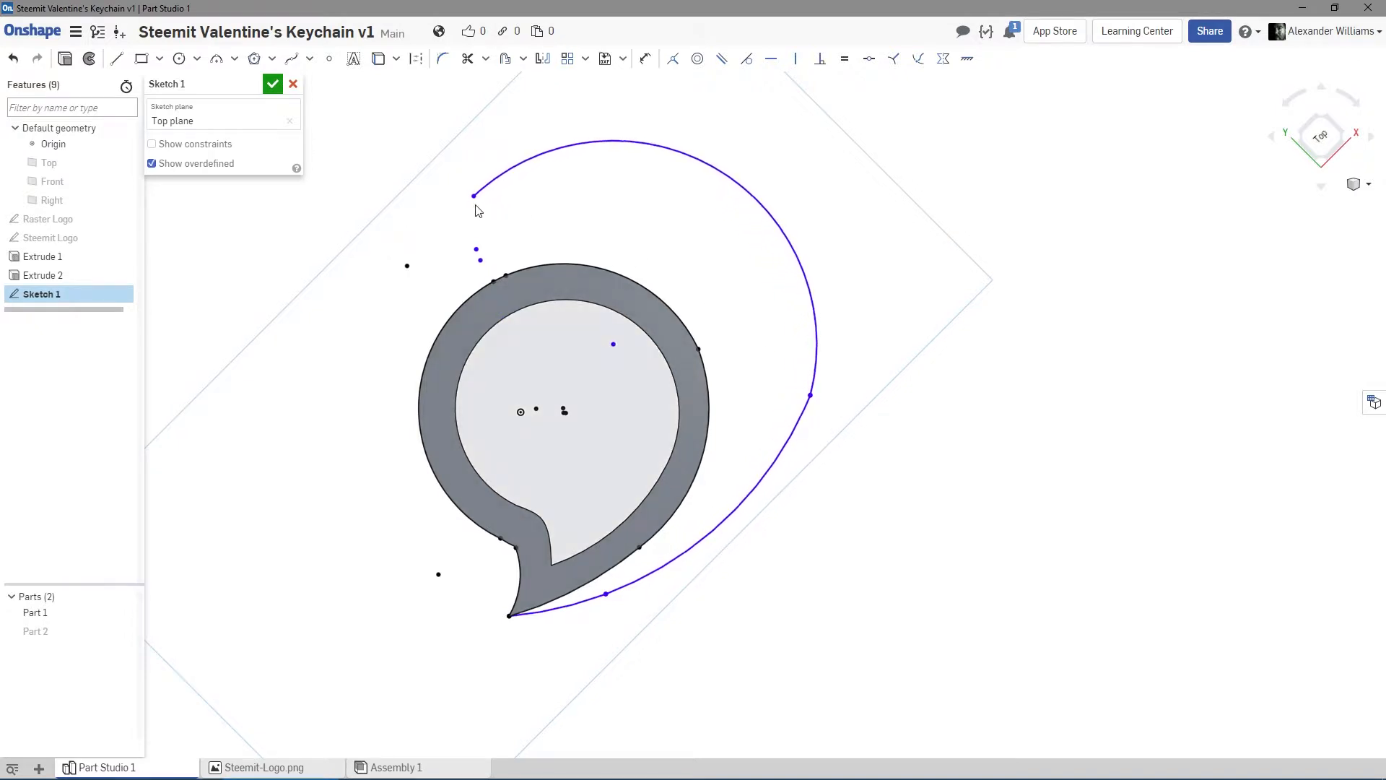
drag(474, 197, 755, 221)
Apply a tangent constraint between the two larger arcs of the outer curve.
click(746, 59)
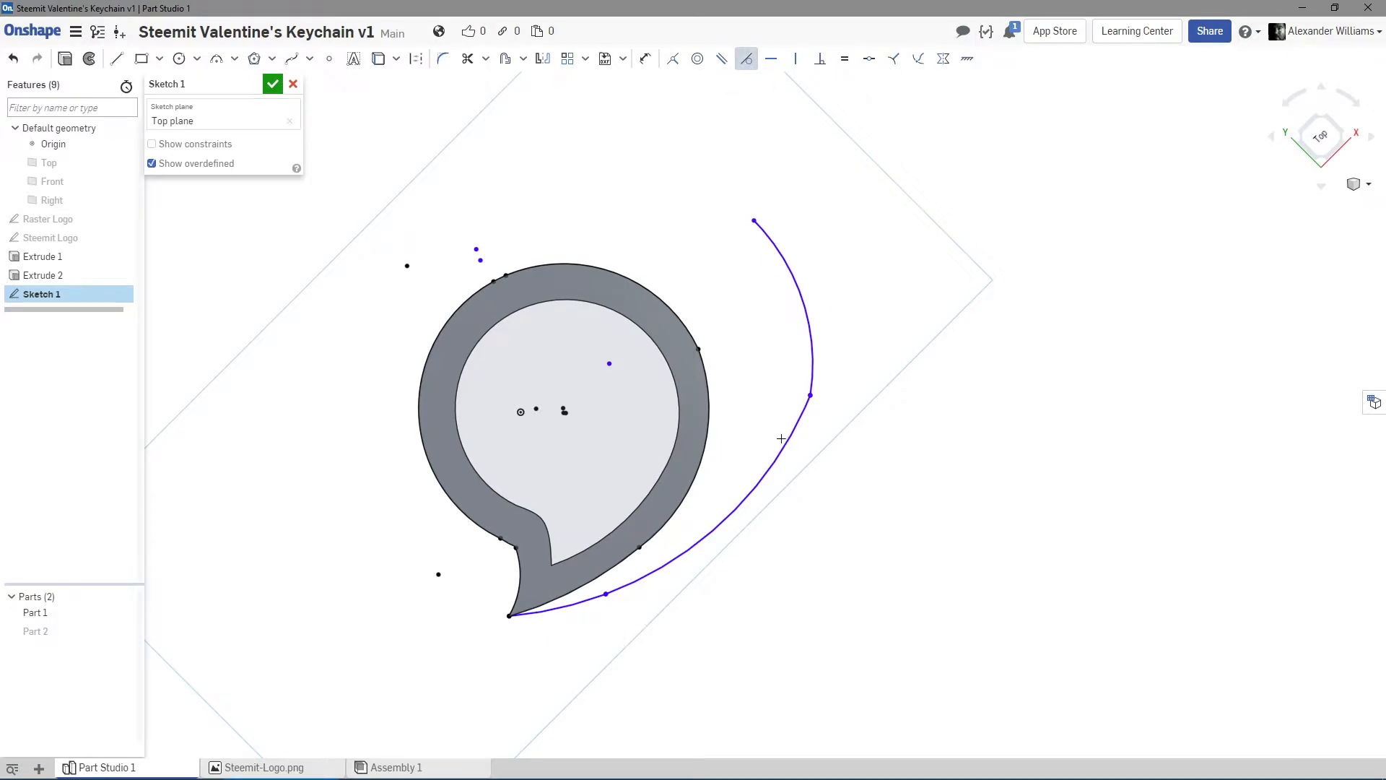
click(813, 339)
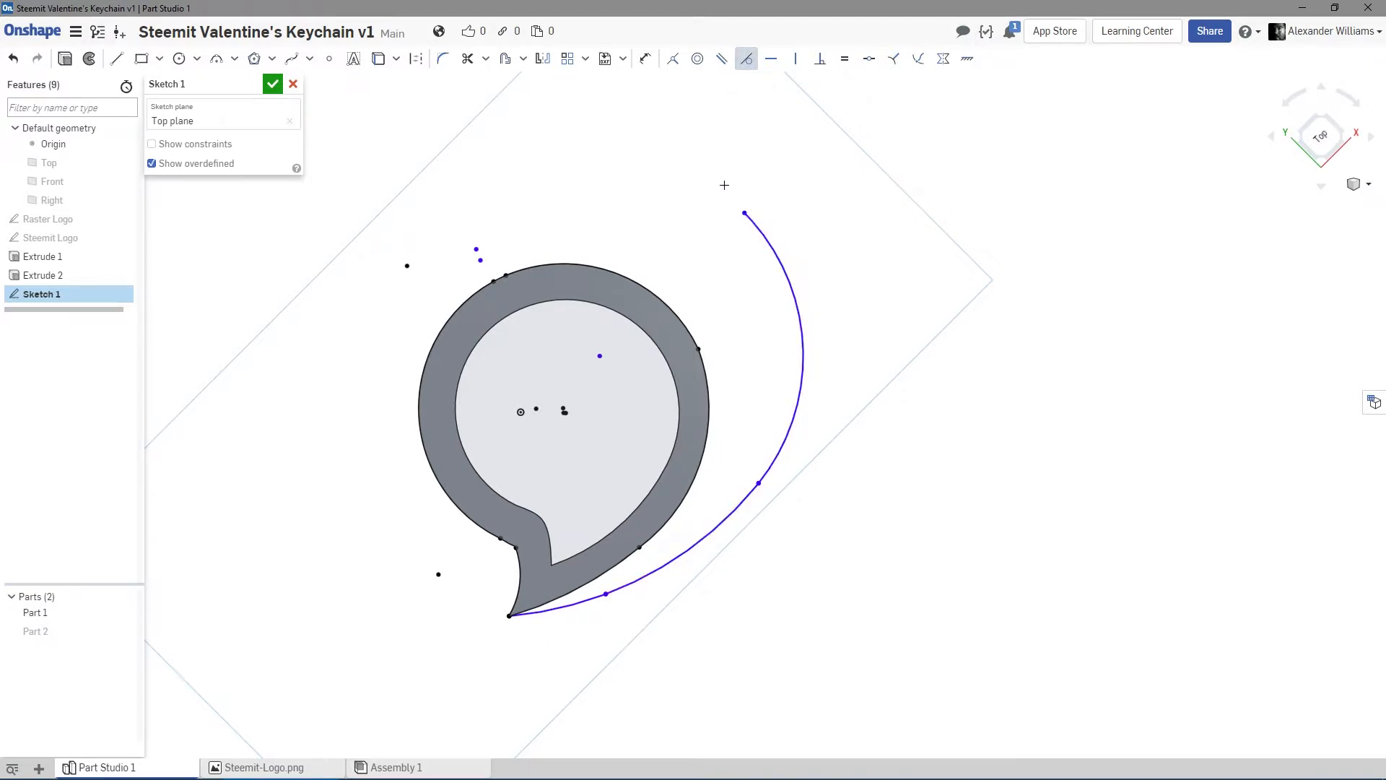
right_click(724, 186)
click(736, 191)
Reshape the outer curve by moving the upper arc's open end, the tangent junction, and the junction near the logo's tip farther outward.
drag(746, 215, 790, 279)
drag(759, 491, 789, 475)
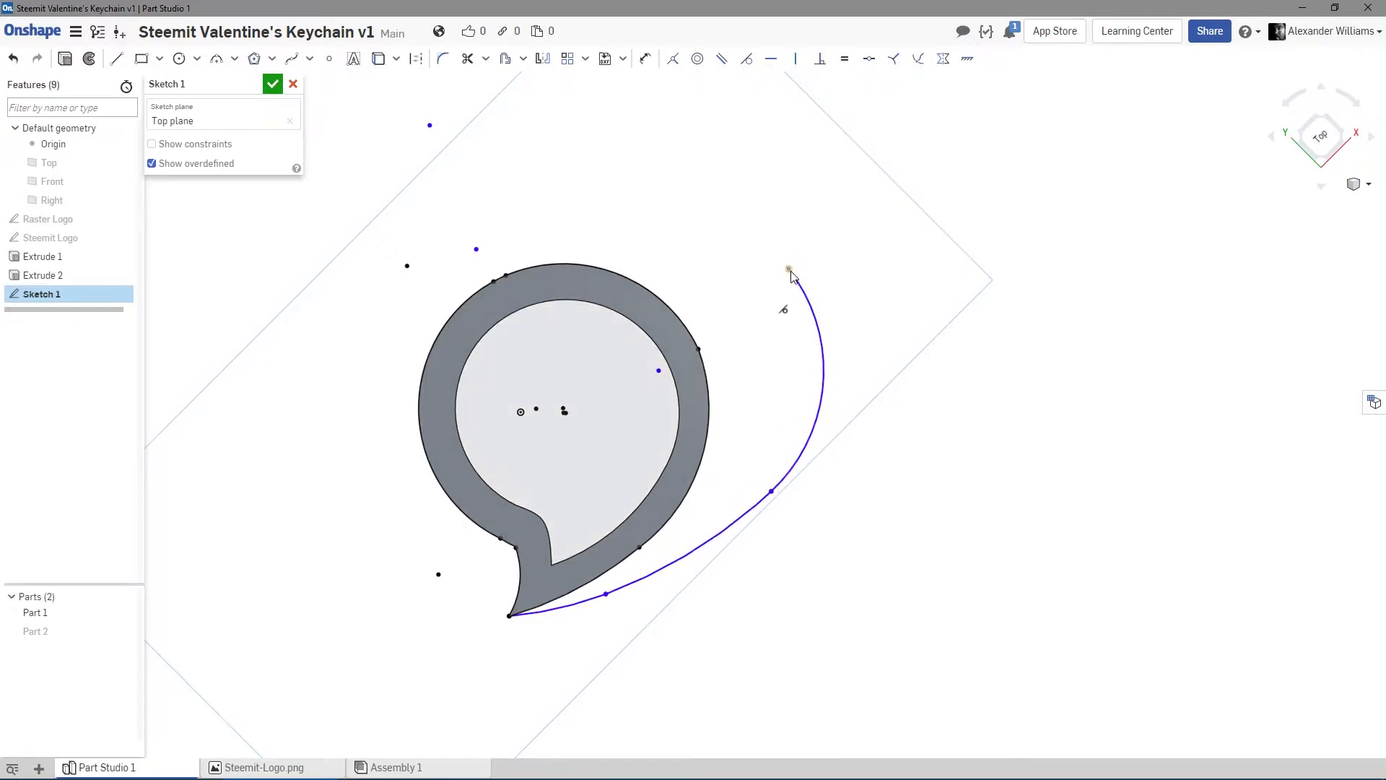
drag(788, 270, 814, 266)
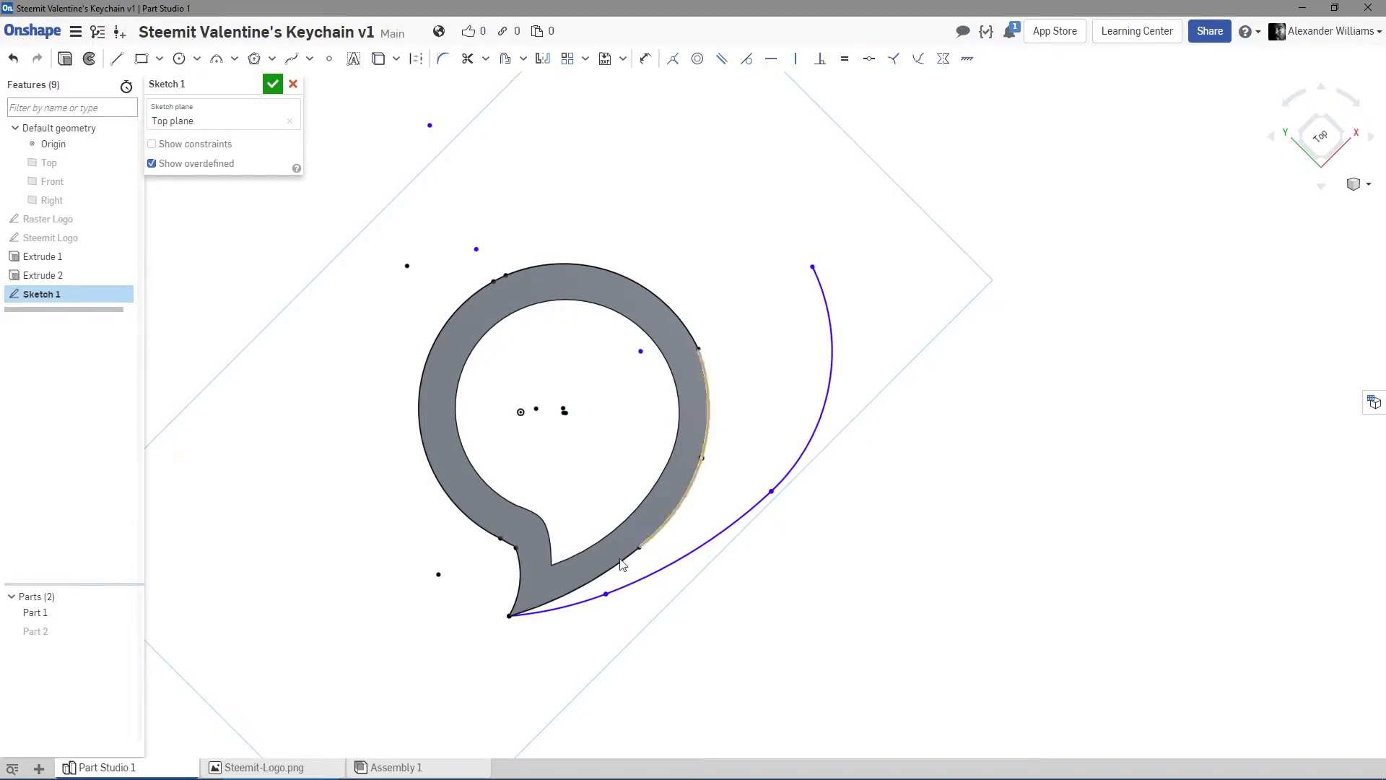
mouse_move(606, 594)
mouse_down()
mouse_move(619, 609)
mouse_move(630, 596)
mouse_move(586, 600)
mouse_move(617, 600)
mouse_up()
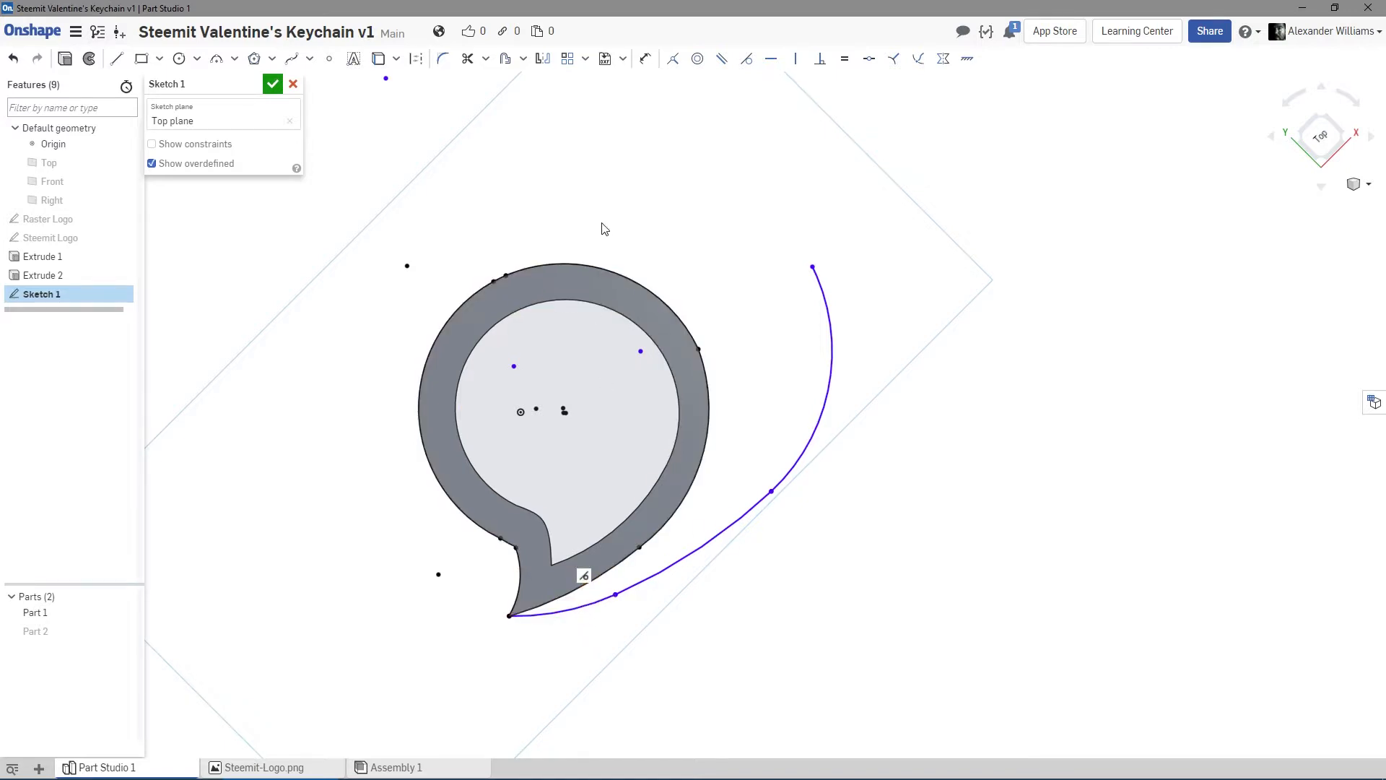
Trim away the short arc at the logo's tip and draw a straight line from the remaining arc's end to the tip.
click(467, 59)
click(587, 596)
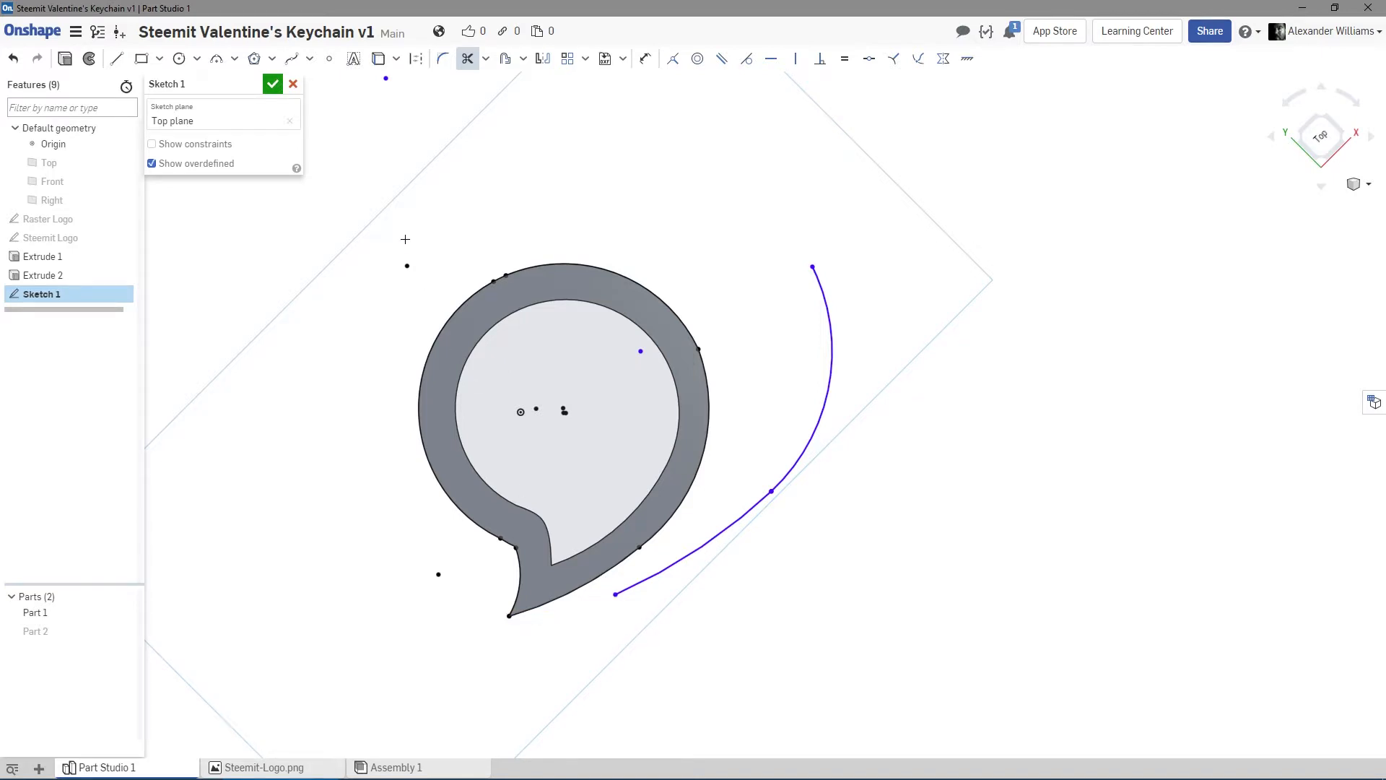
click(116, 58)
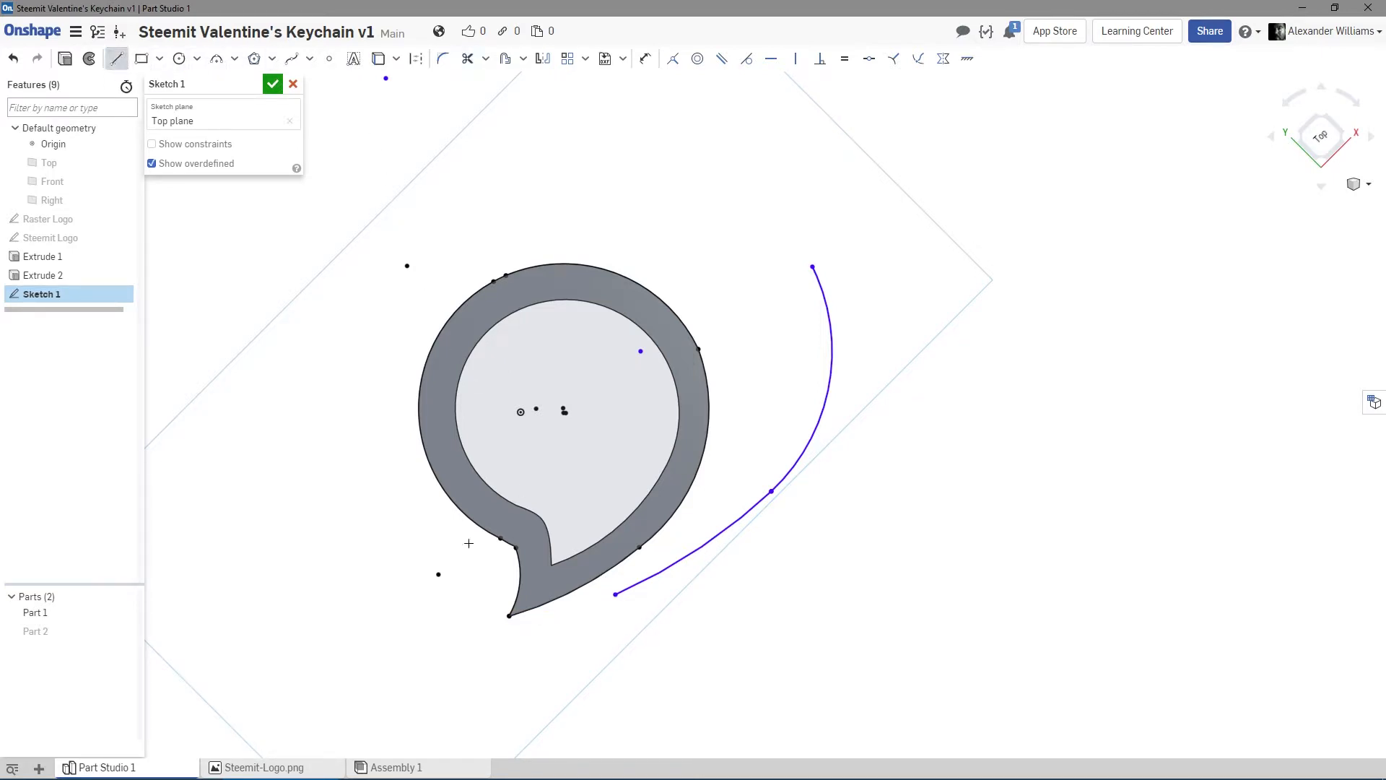
click(614, 594)
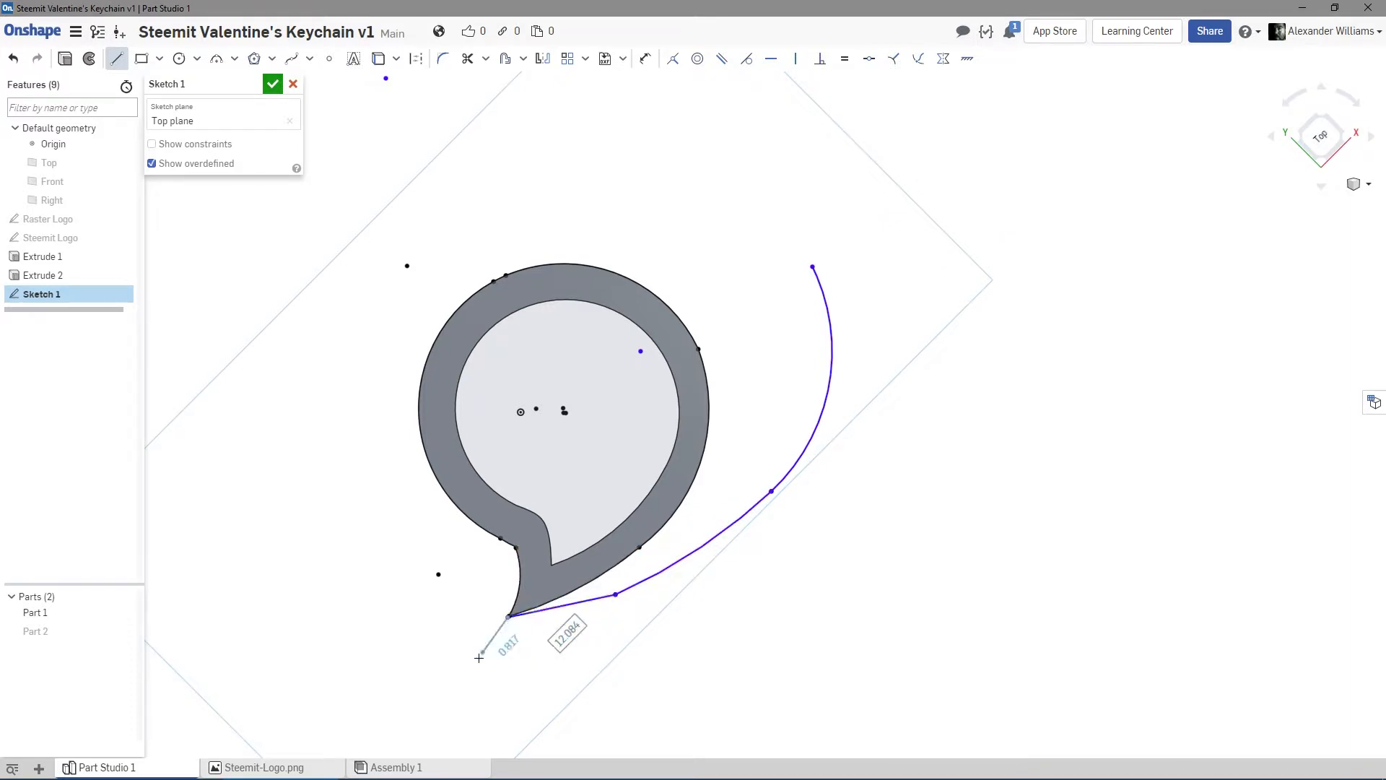
right_click(504, 655)
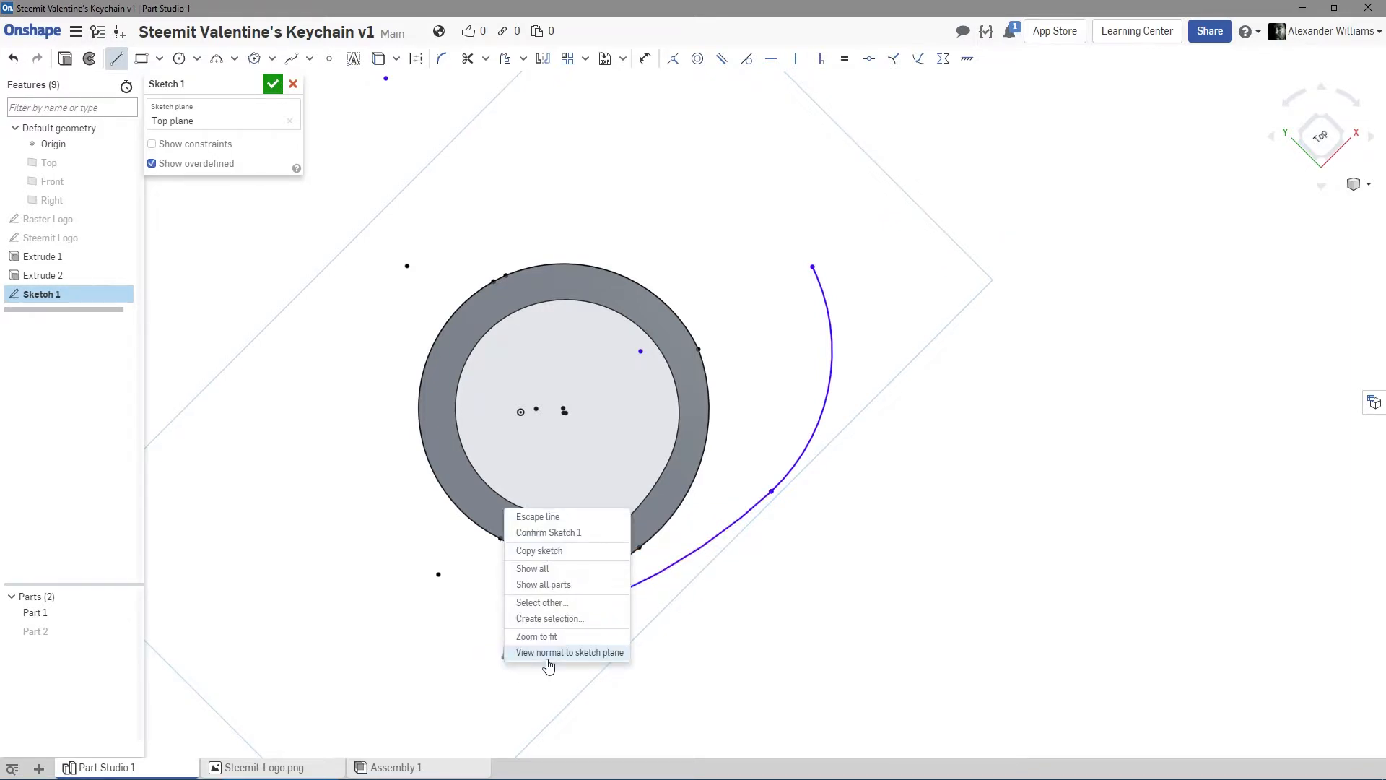
click(560, 523)
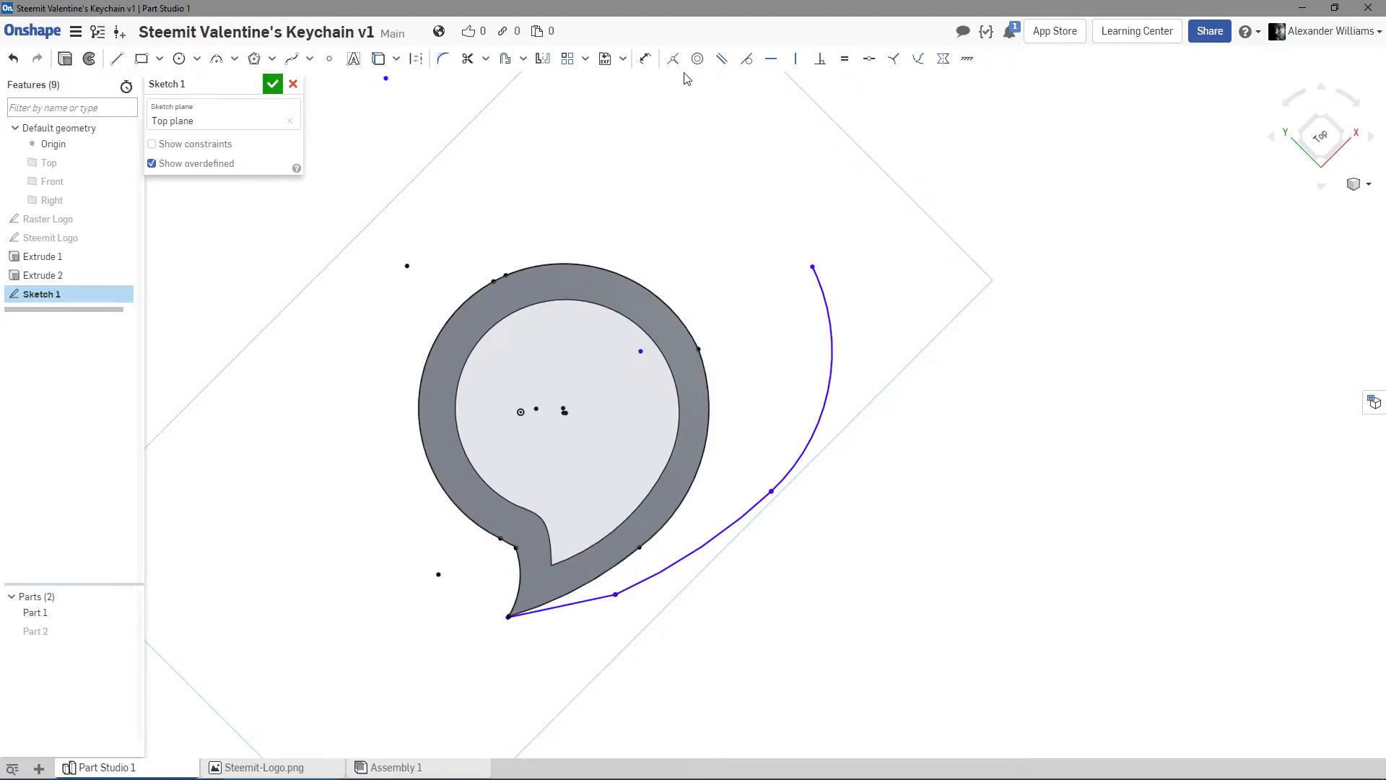
Apply a tangent constraint between the new straight line and the adjoining lower arc.
click(746, 58)
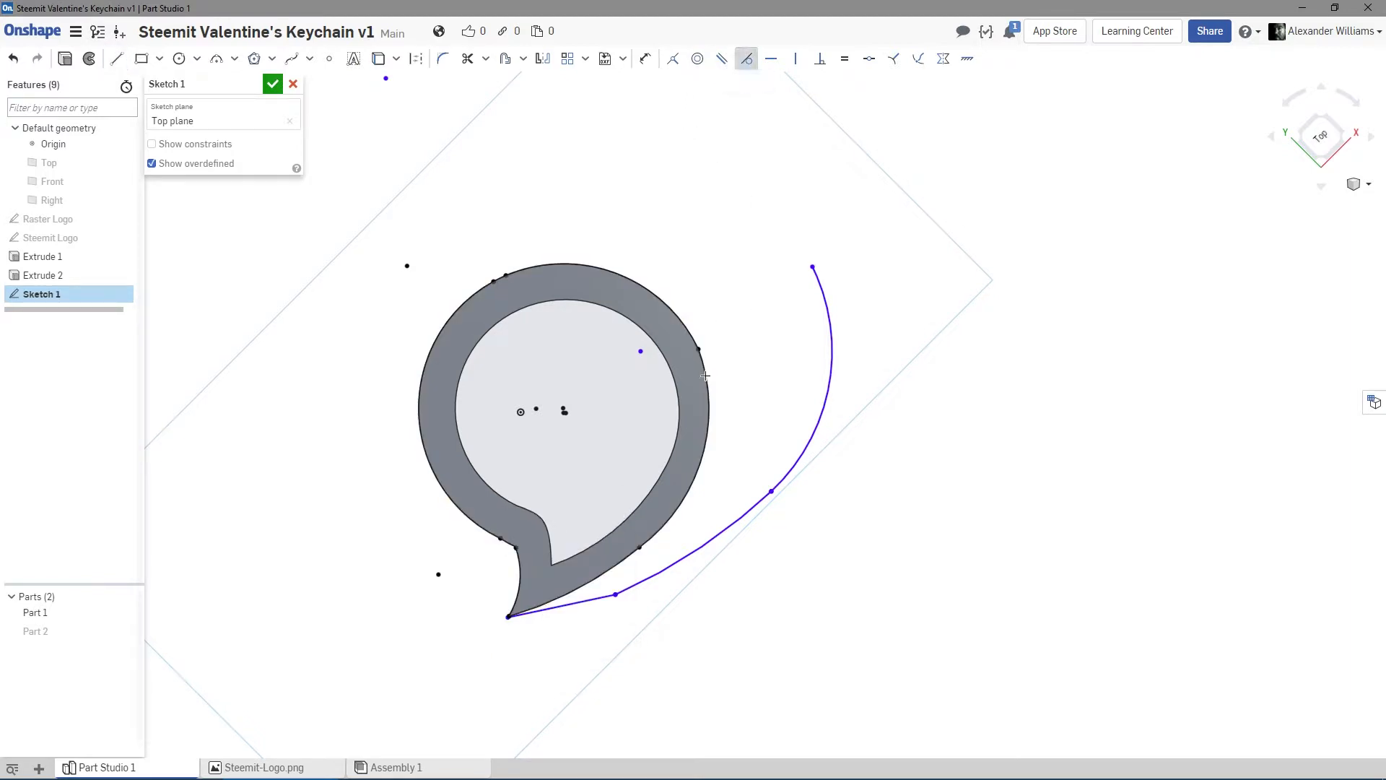
click(588, 600)
click(693, 550)
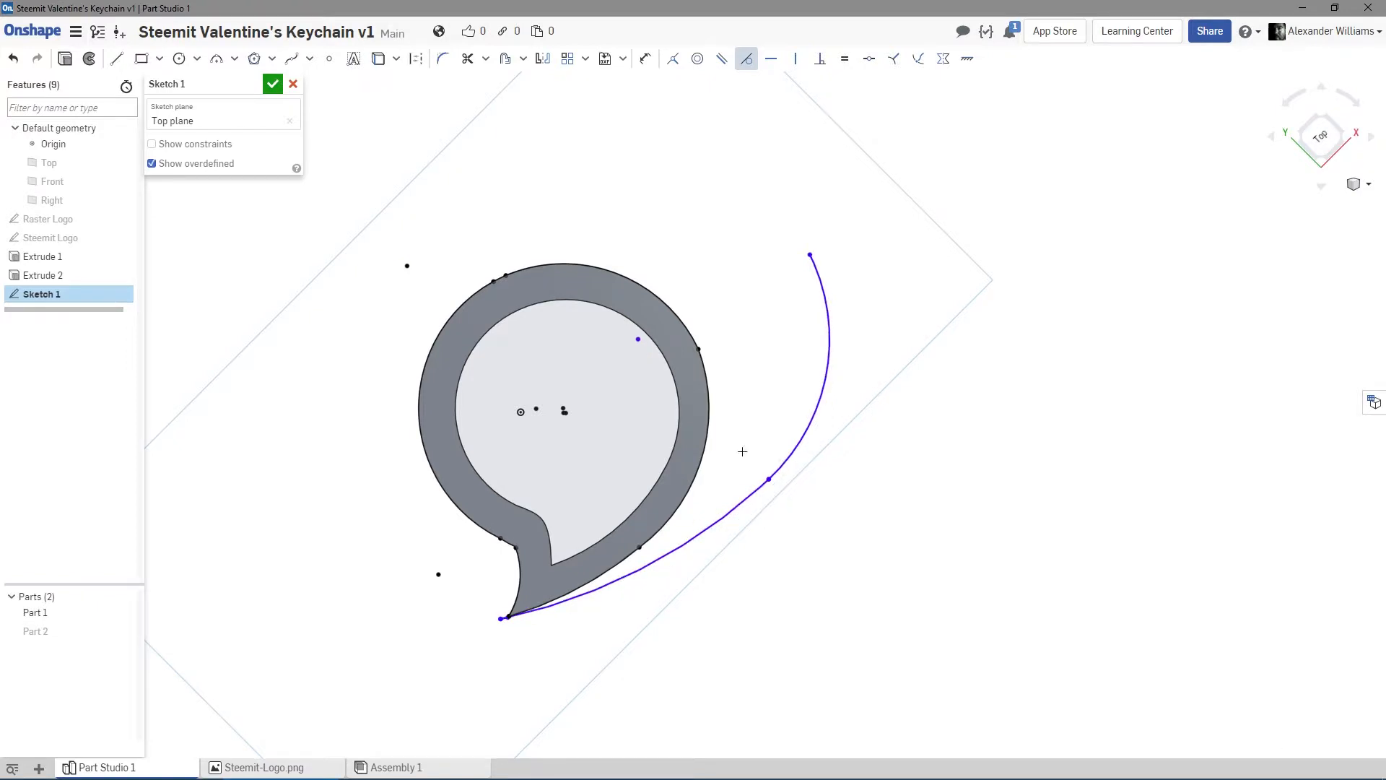
right_click(835, 453)
click(867, 459)
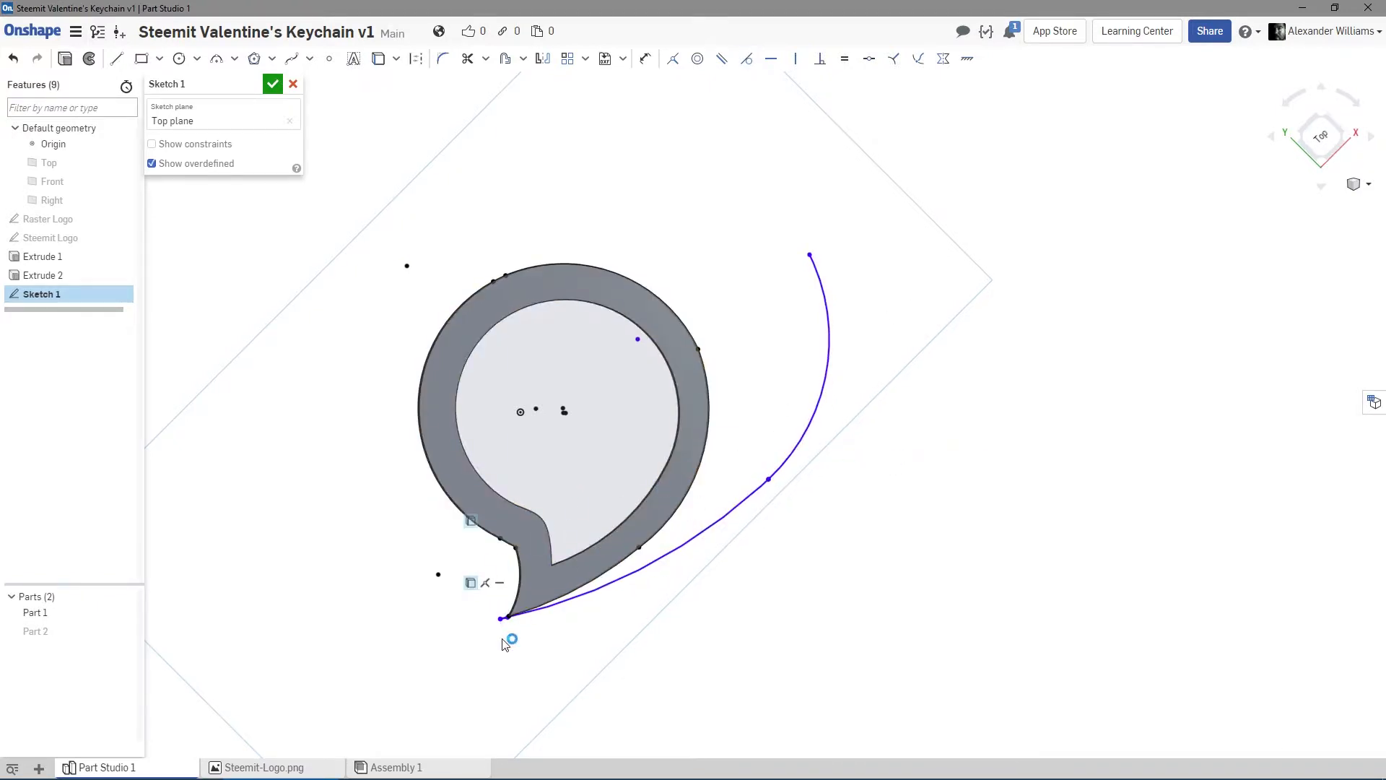
Reposition the tangent line and attach its loose end to the pointed tip of the logo.
scroll(505, 634, up, 8)
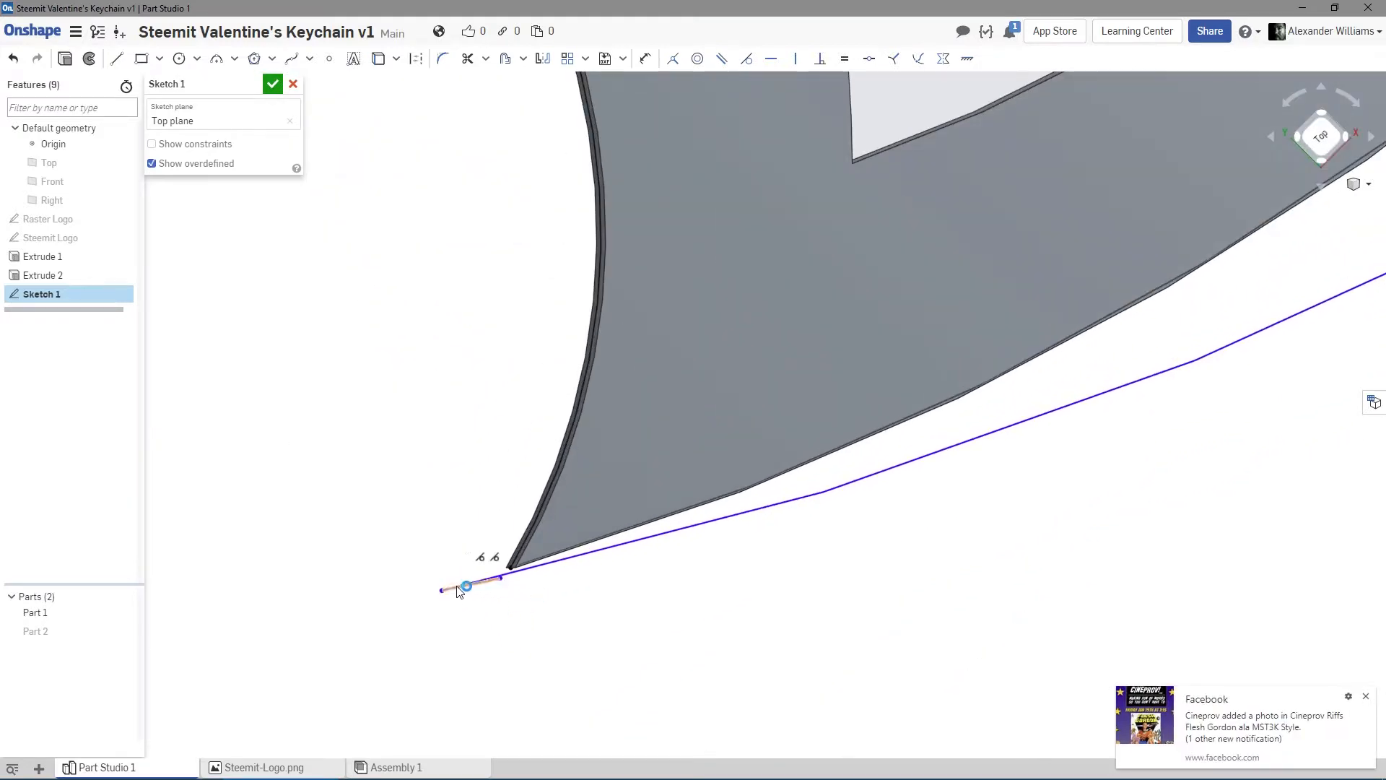
mouse_move(508, 594)
mouse_down()
mouse_move(572, 578)
mouse_move(572, 596)
mouse_up()
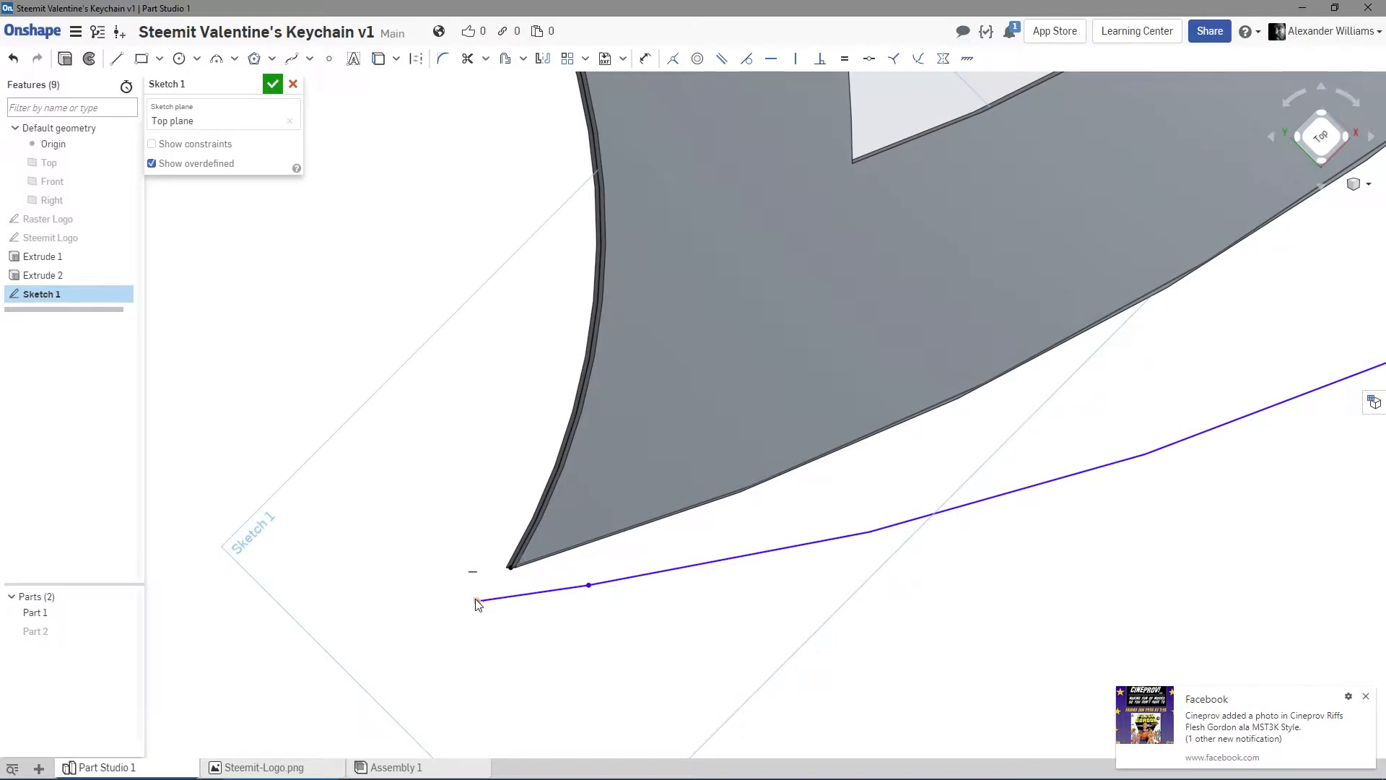
drag(480, 601, 526, 576)
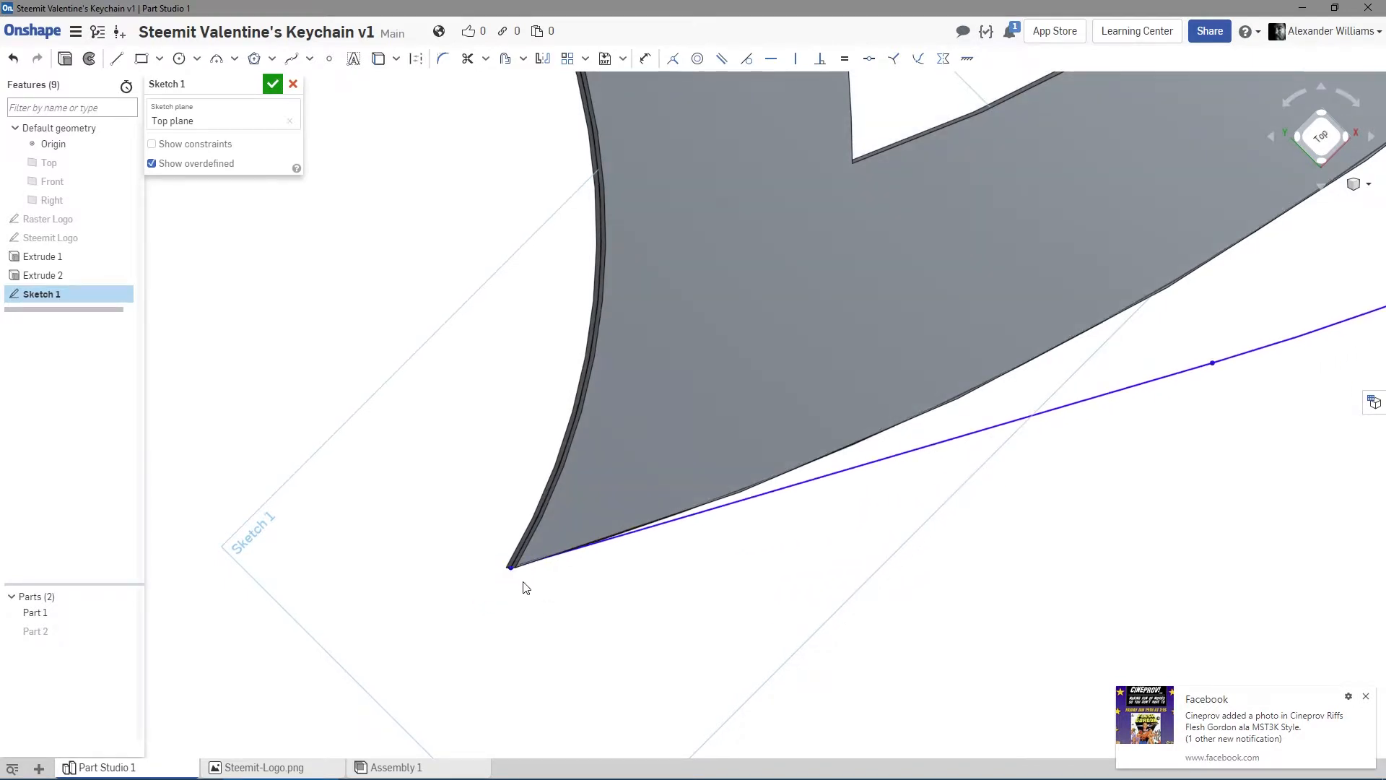
Try moving the junction of the straight line and lower arc outward, and undo that change.
mouse_move(1051, 553)
right_down()
mouse_move(976, 534)
mouse_move(1050, 551)
mouse_move(1036, 529)
right_up()
scroll(1048, 517, down, 3)
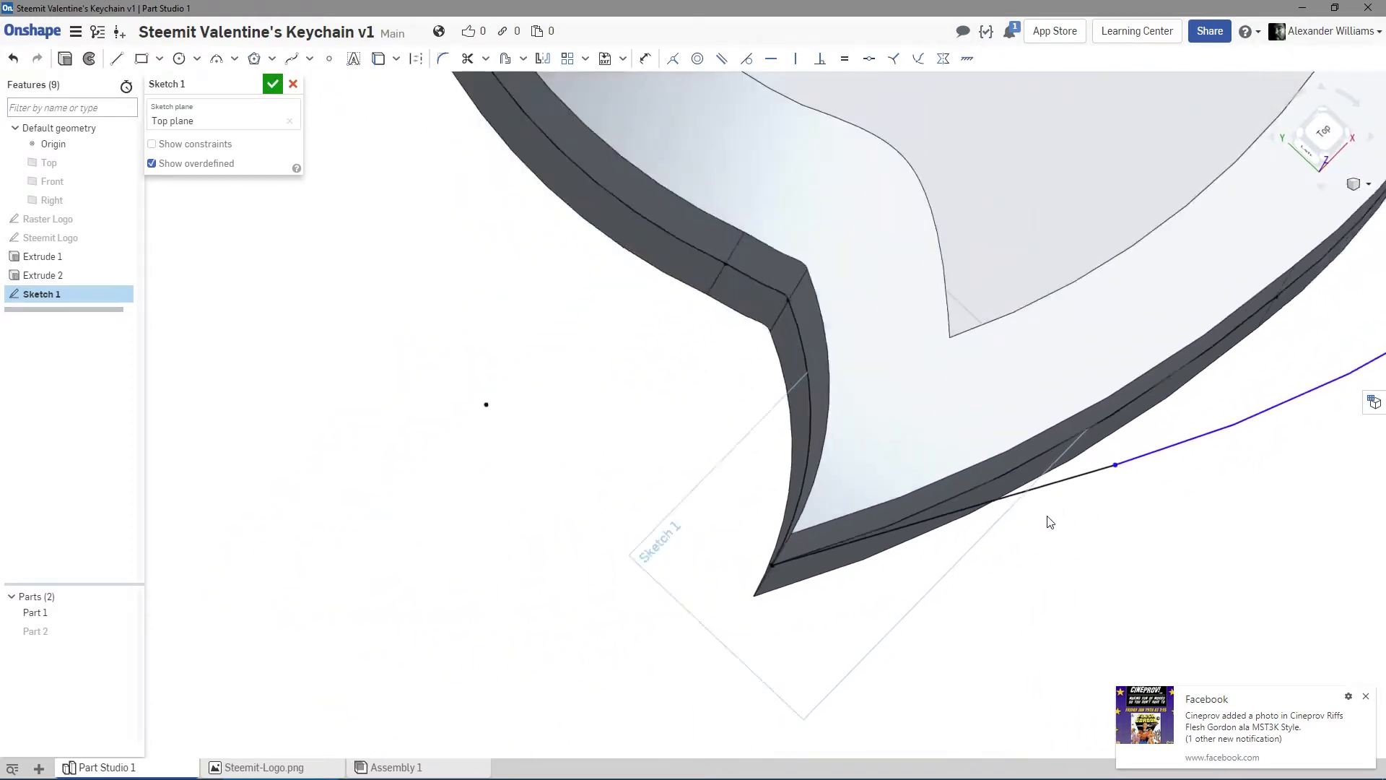
scroll(1047, 516, down, 3)
scroll(1049, 511, up, 1)
middle_drag(1049, 511, 700, 643)
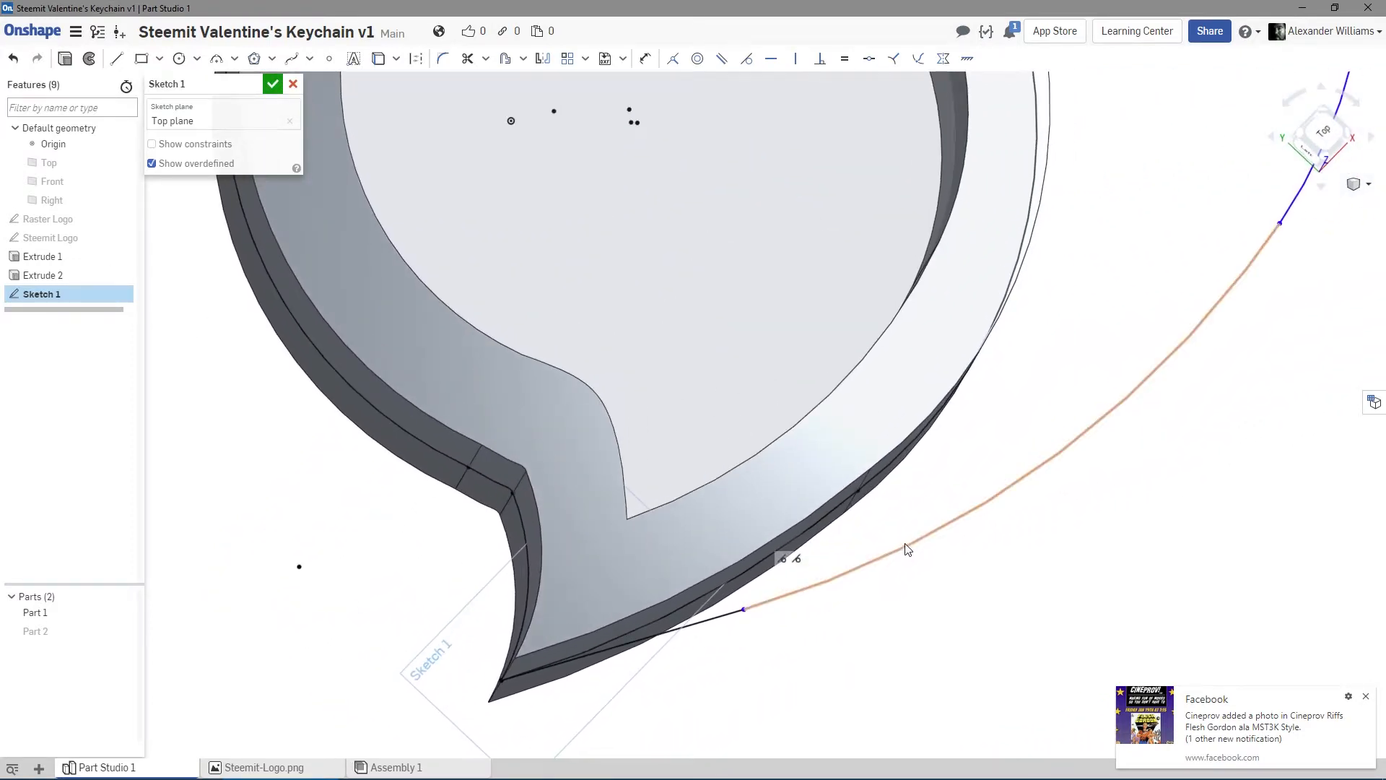
scroll(908, 549, down, 5)
middle_drag(942, 534, 710, 609)
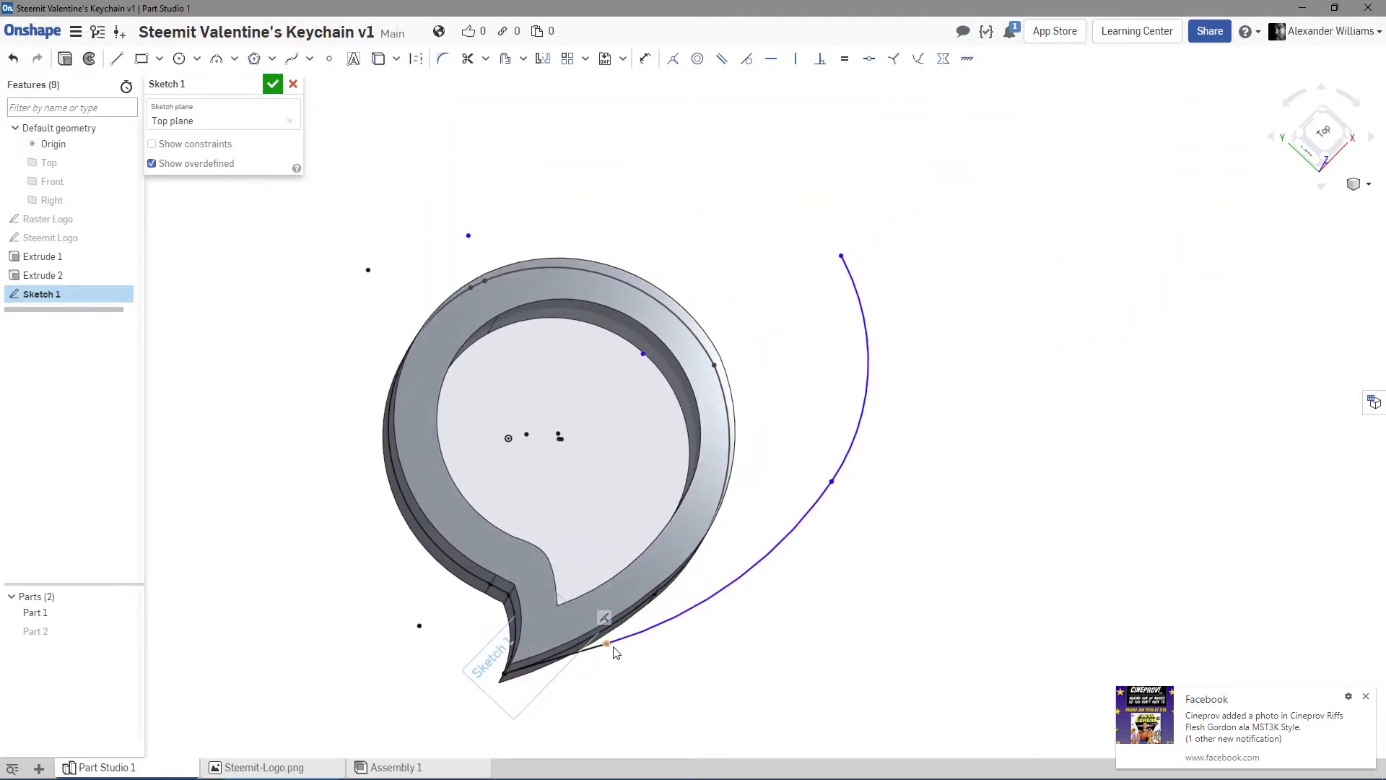
mouse_move(615, 649)
mouse_down()
mouse_move(653, 652)
mouse_move(721, 625)
mouse_move(717, 595)
mouse_move(726, 626)
mouse_move(680, 625)
mouse_up()
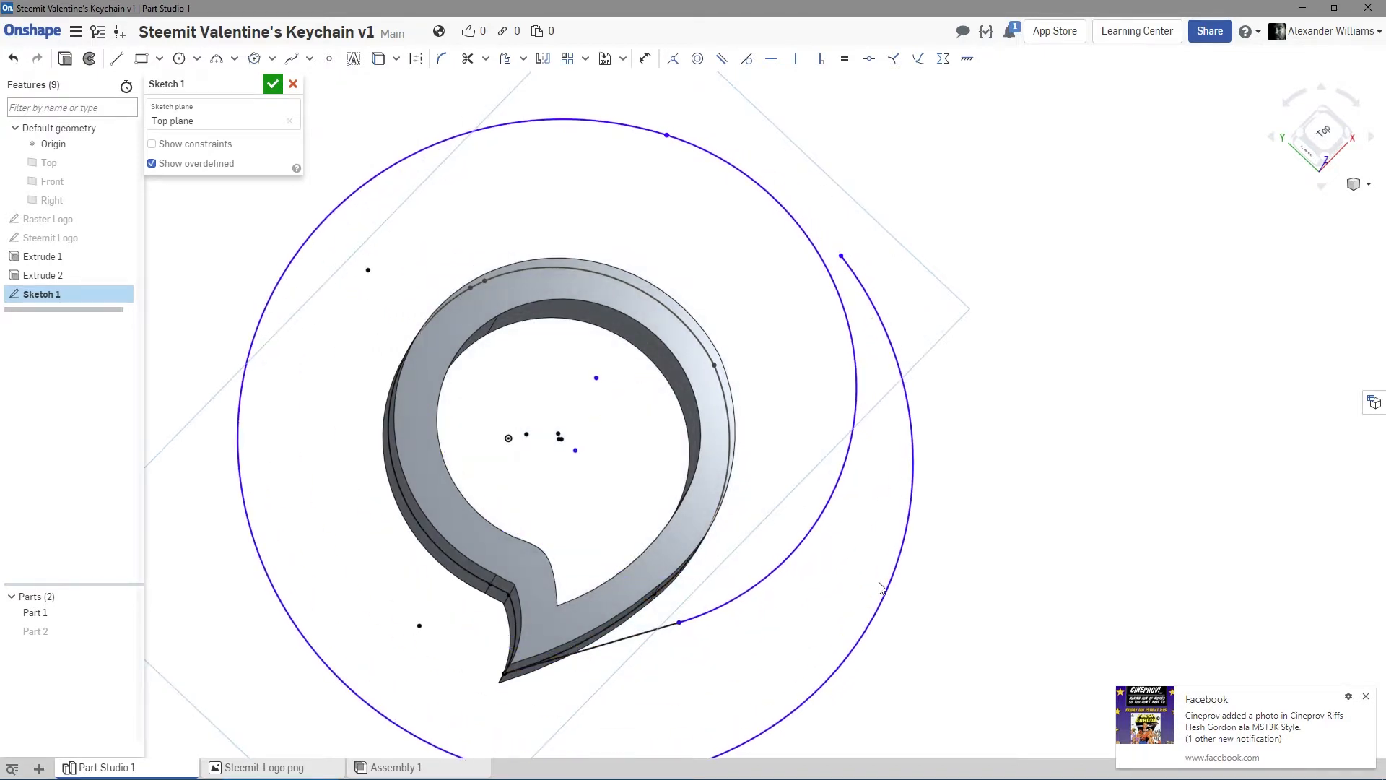
key(ctrl+z)
key(ctrl+z)
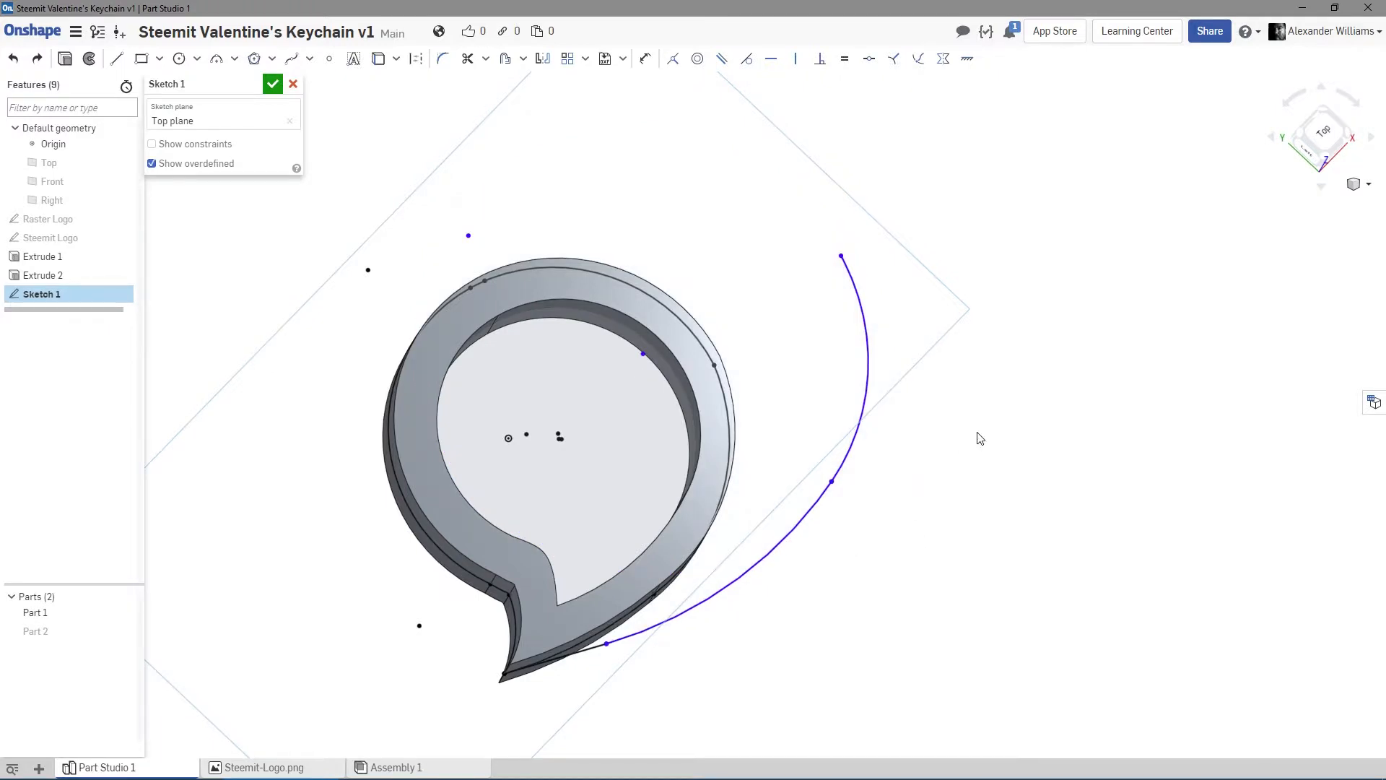
Refine the outer curve by lowering the junction of the two arcs slightly and moving the upper arc's open end inward and upward.
key(n)
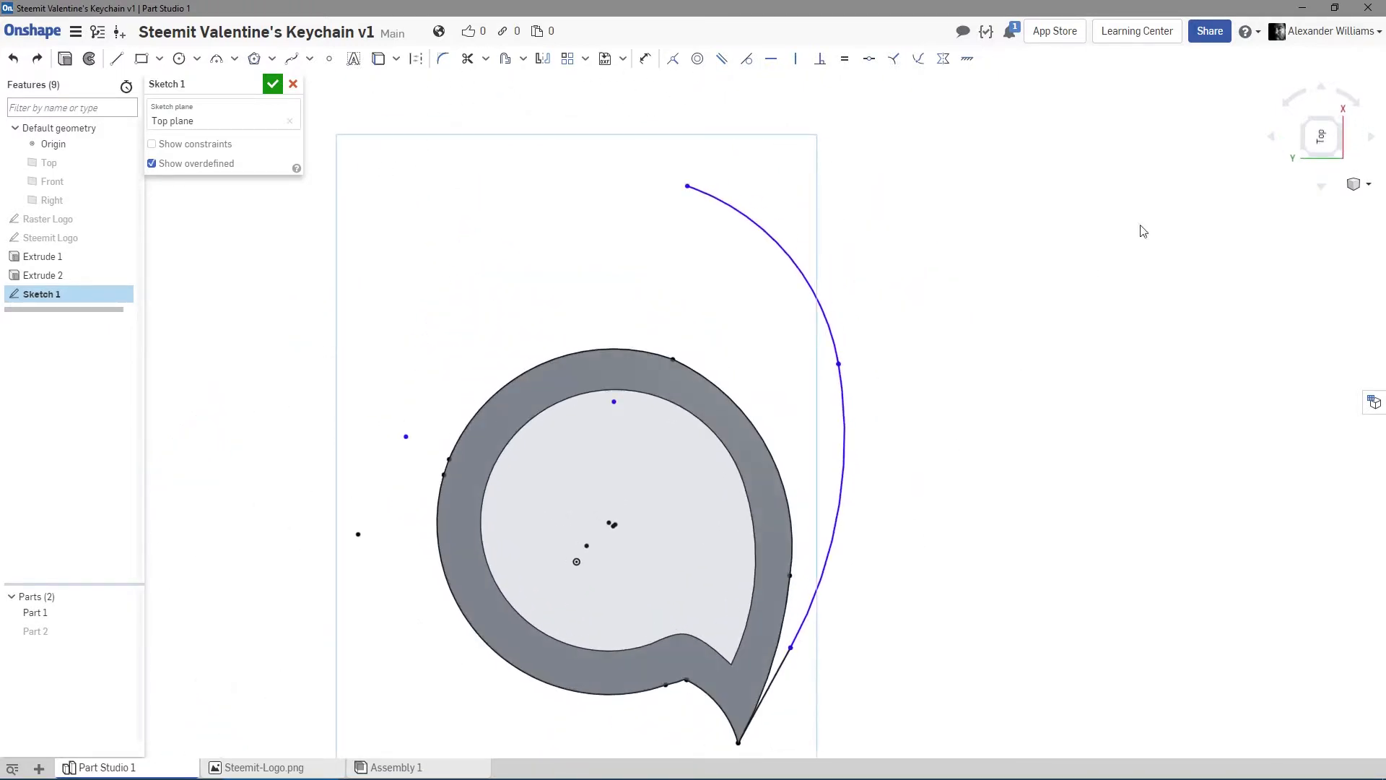
click(1349, 98)
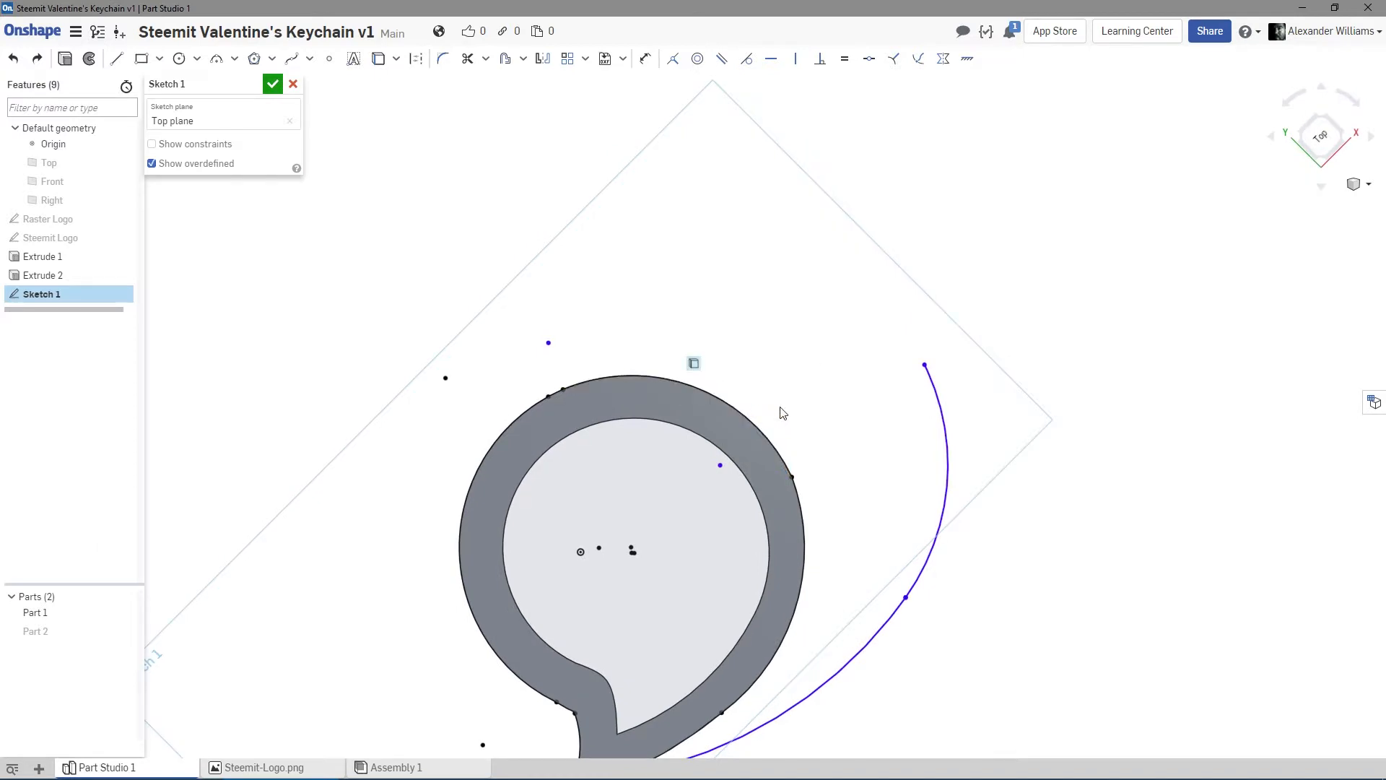
mouse_move(784, 414)
middle_down()
mouse_move(687, 285)
mouse_move(652, 210)
mouse_move(650, 255)
middle_up()
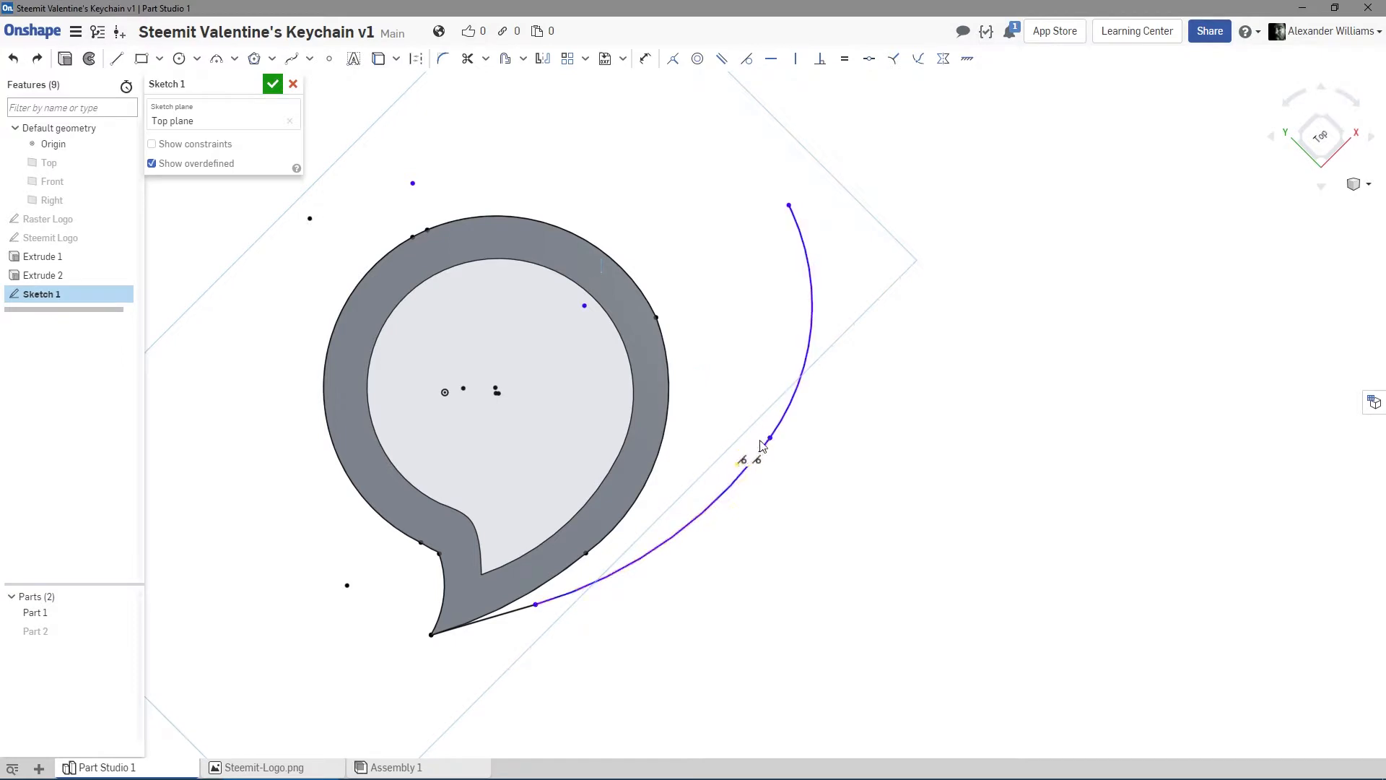
mouse_move(767, 443)
mouse_down()
mouse_move(783, 467)
mouse_move(769, 456)
mouse_up()
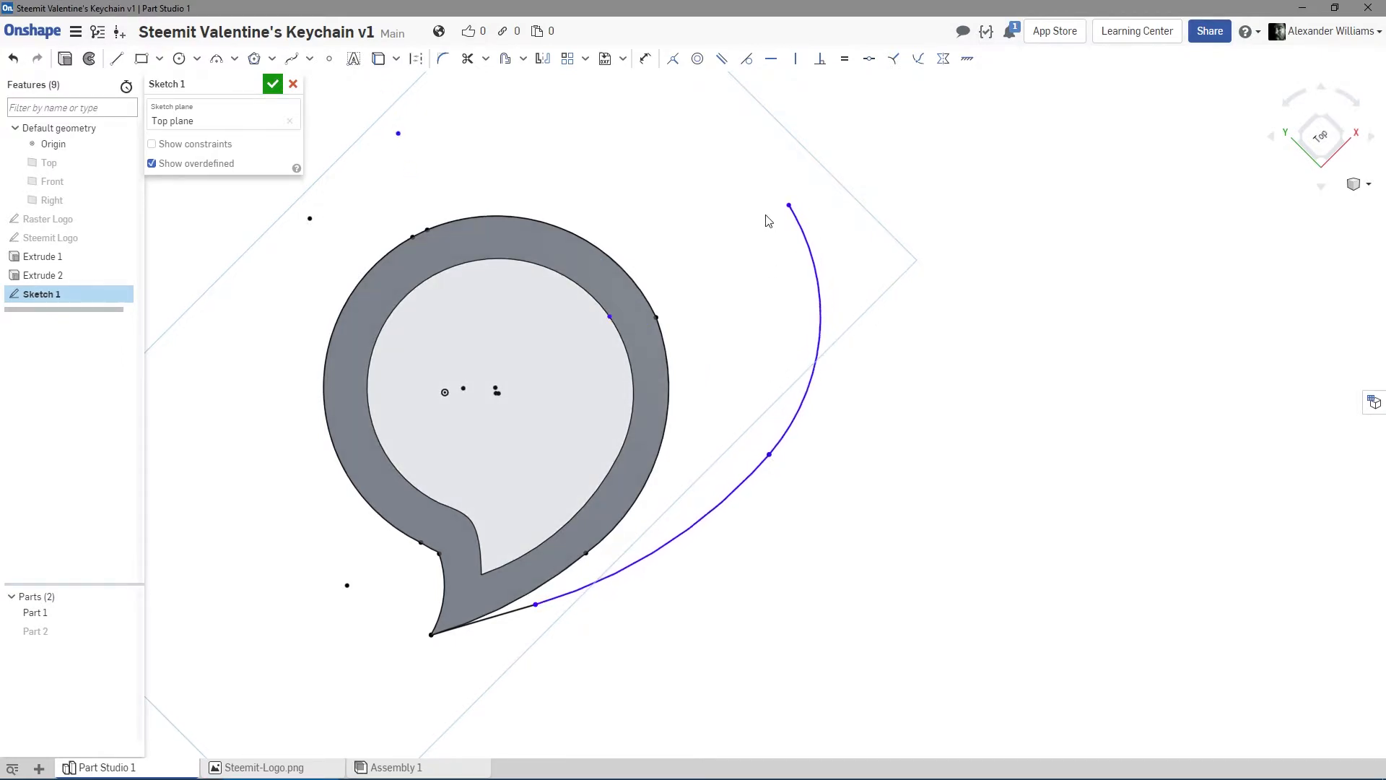
mouse_move(789, 207)
mouse_down()
mouse_move(747, 186)
mouse_move(757, 205)
mouse_up()
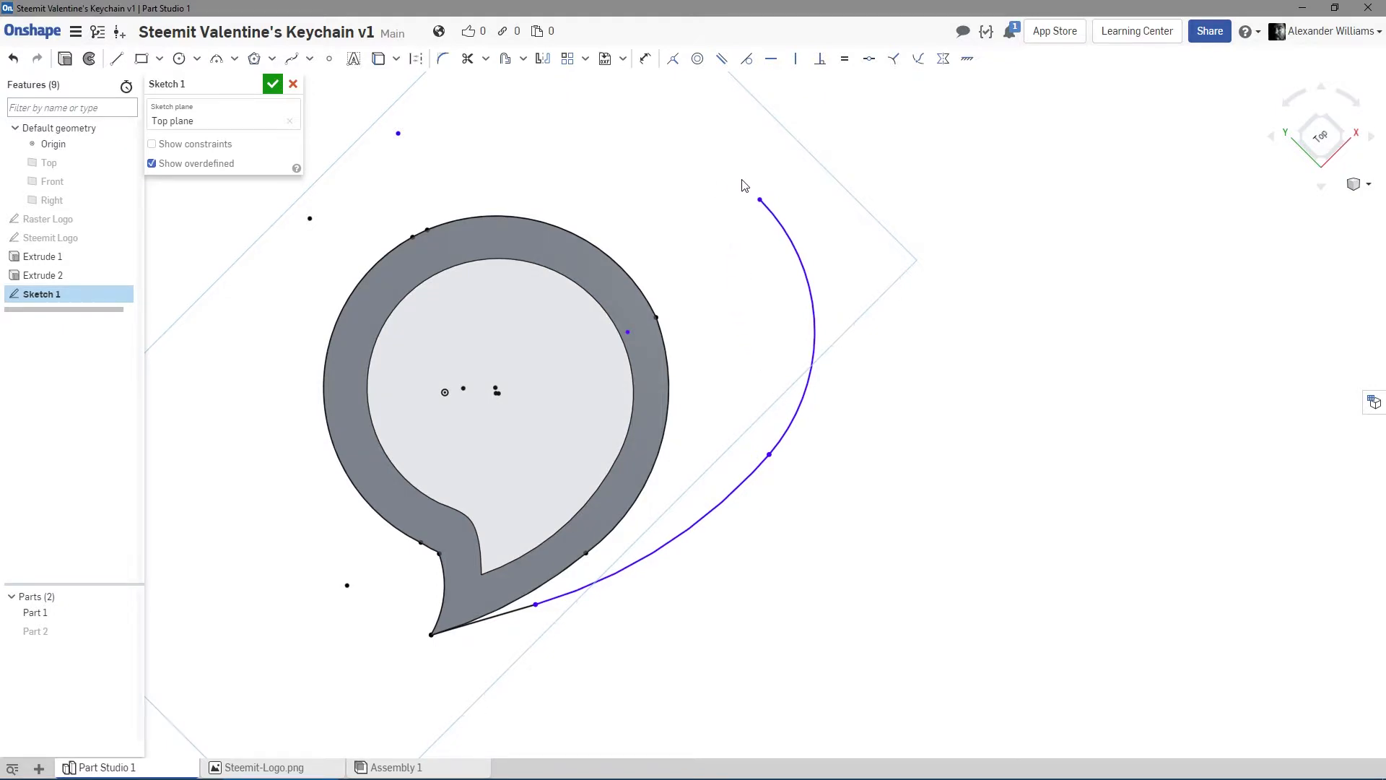
mouse_move(762, 203)
mouse_down()
mouse_move(742, 200)
mouse_move(741, 181)
mouse_up()
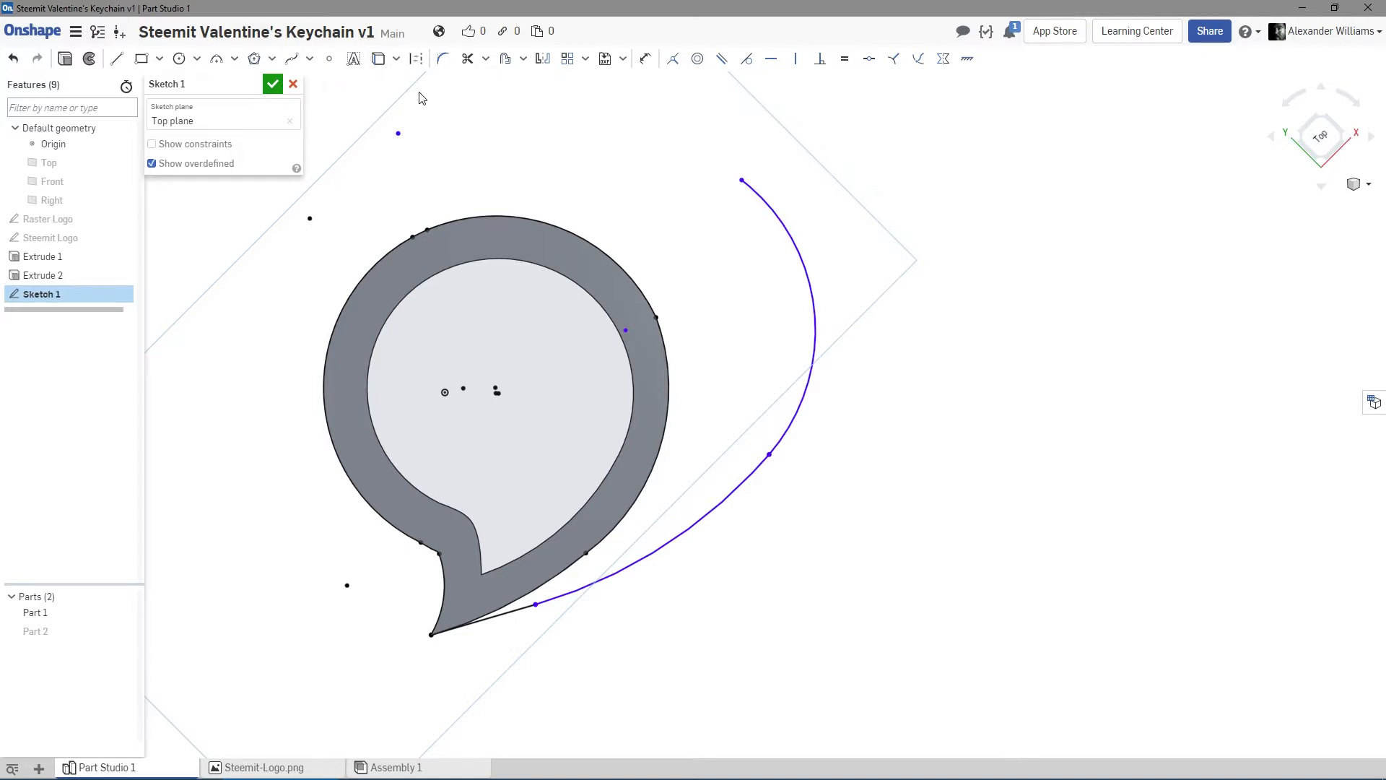
Draw a three-point arc with a radius of about 8.2 from the upper arc's open end to the ring's outer edge.
click(216, 59)
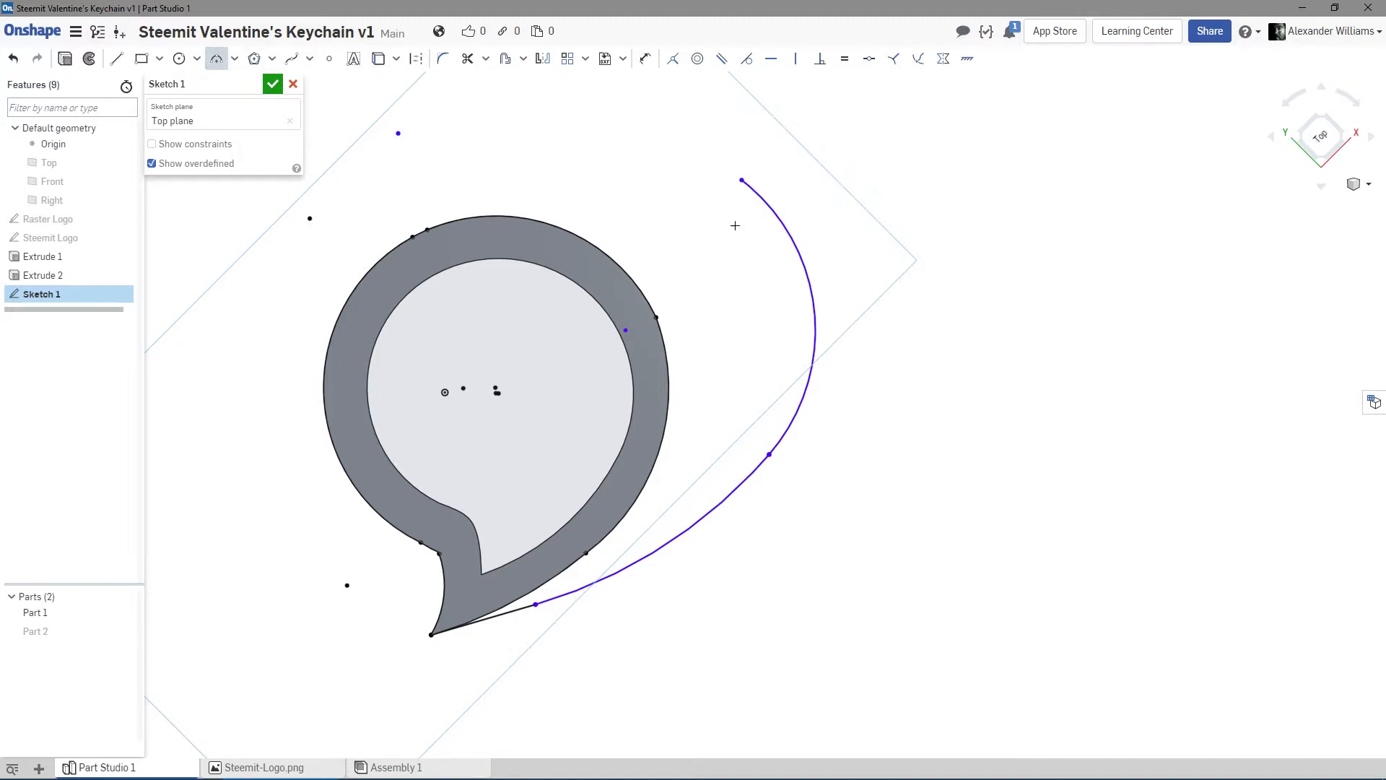
click(604, 254)
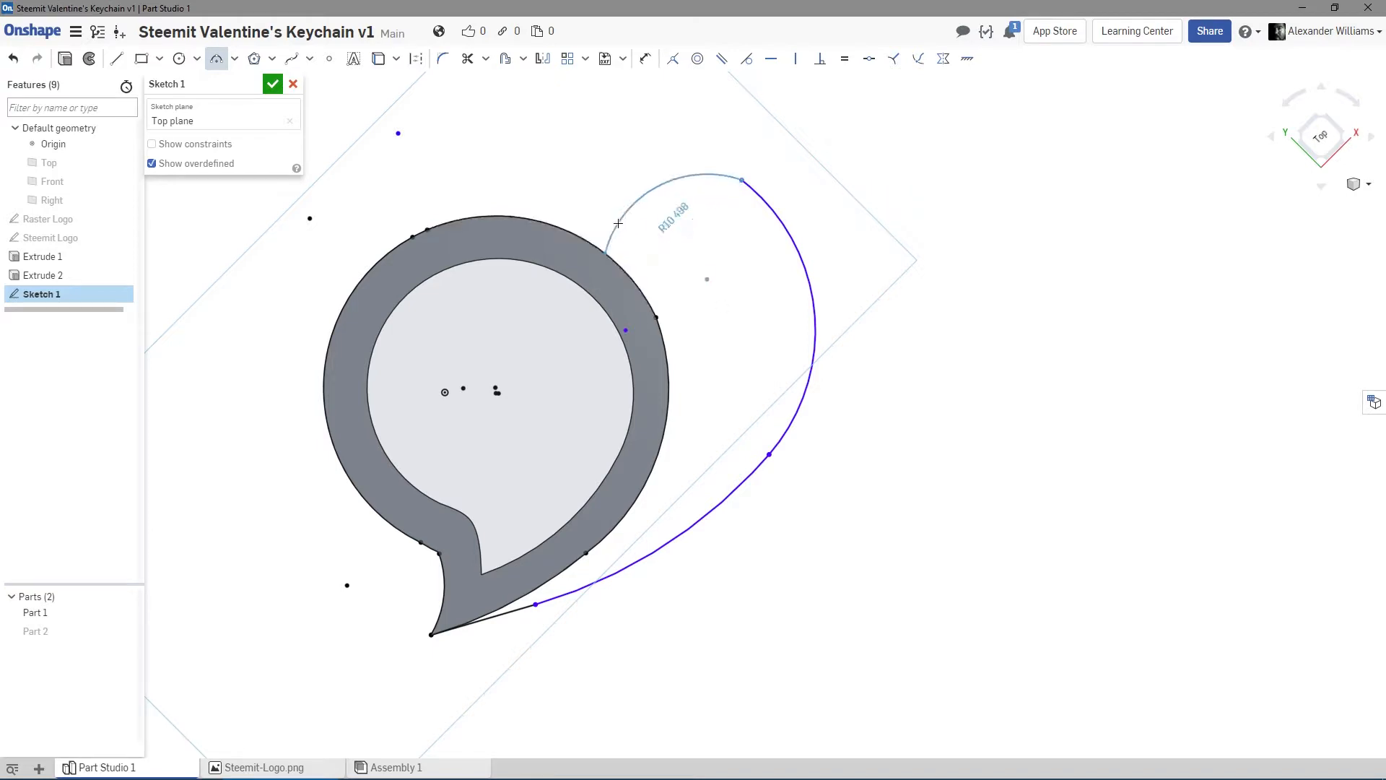
click(652, 177)
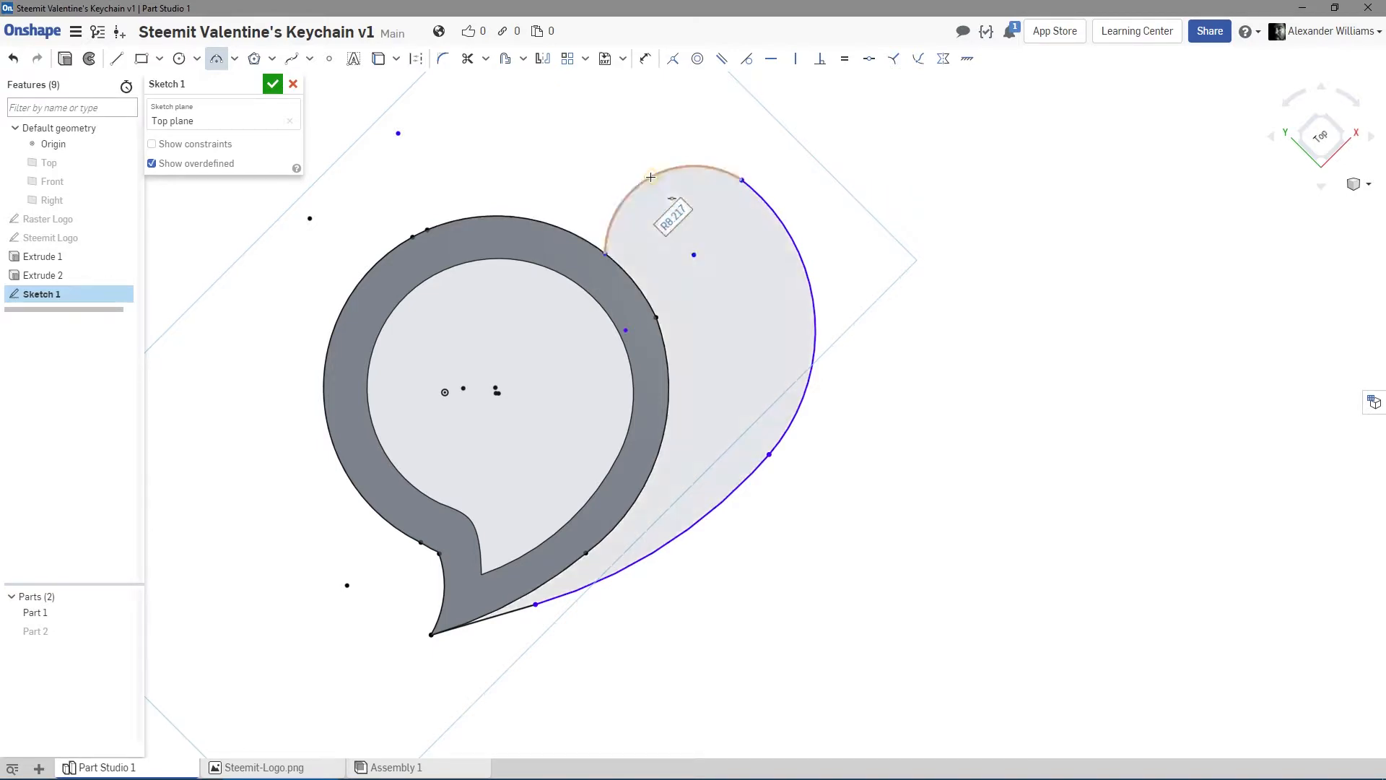
right_click(875, 202)
click(937, 215)
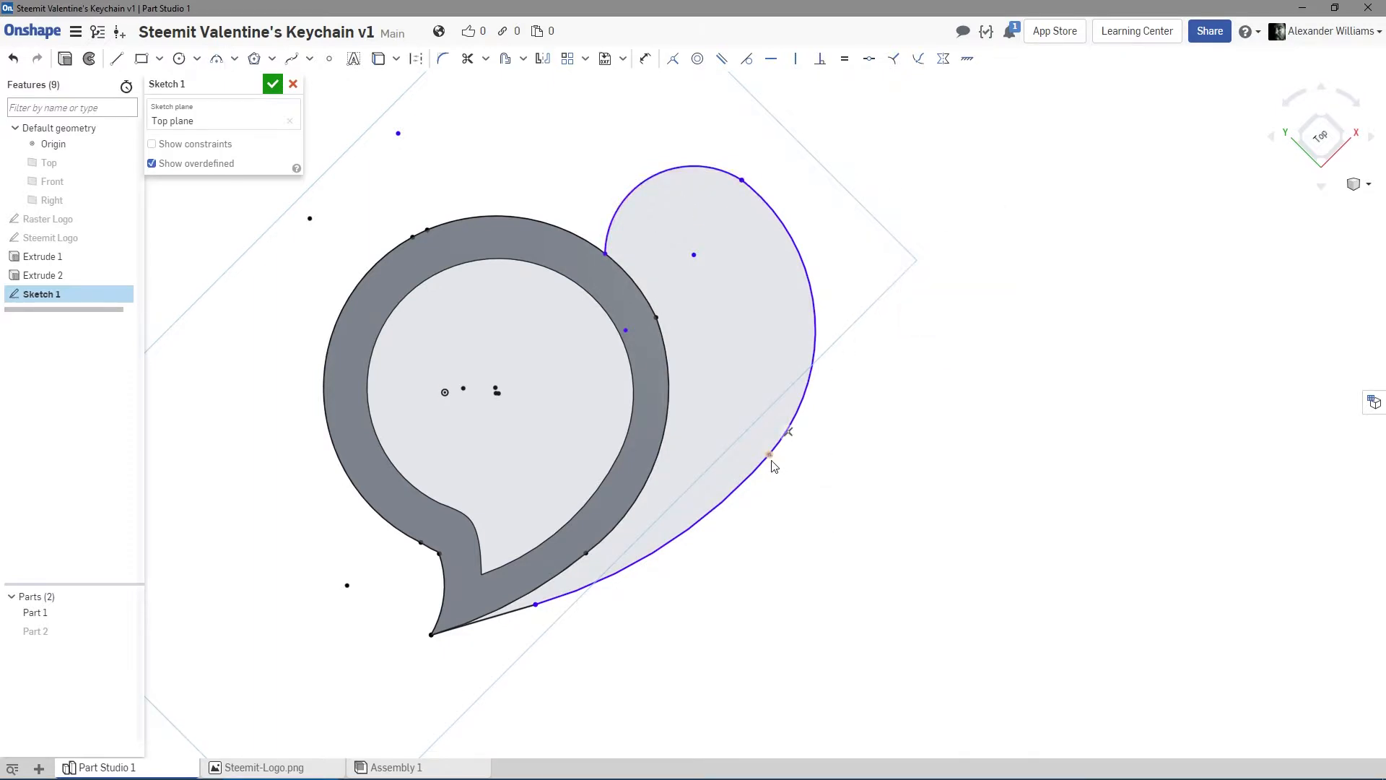
Adjust the closed lobe outline by moving the junction between its two large arcs and extending the straight line's outer end.
drag(771, 460, 685, 527)
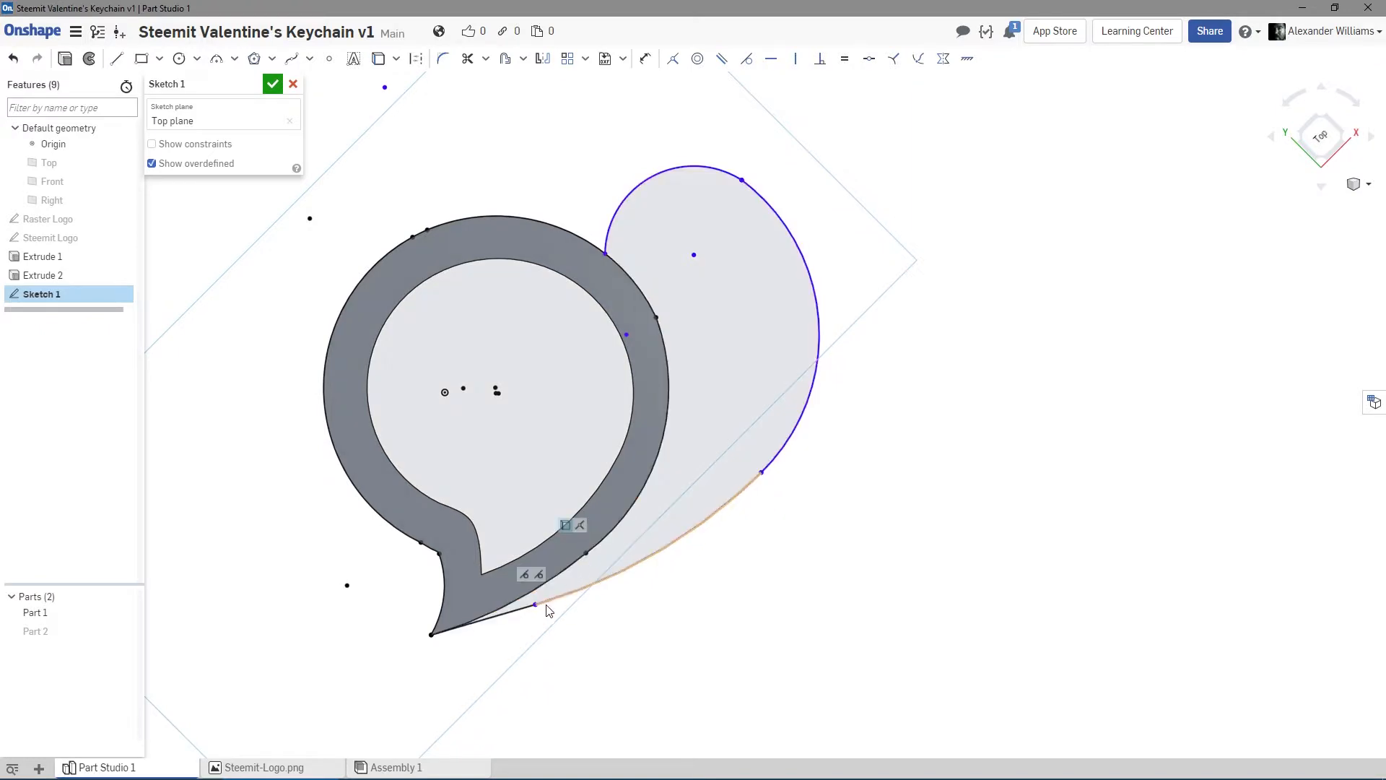
drag(534, 608, 638, 590)
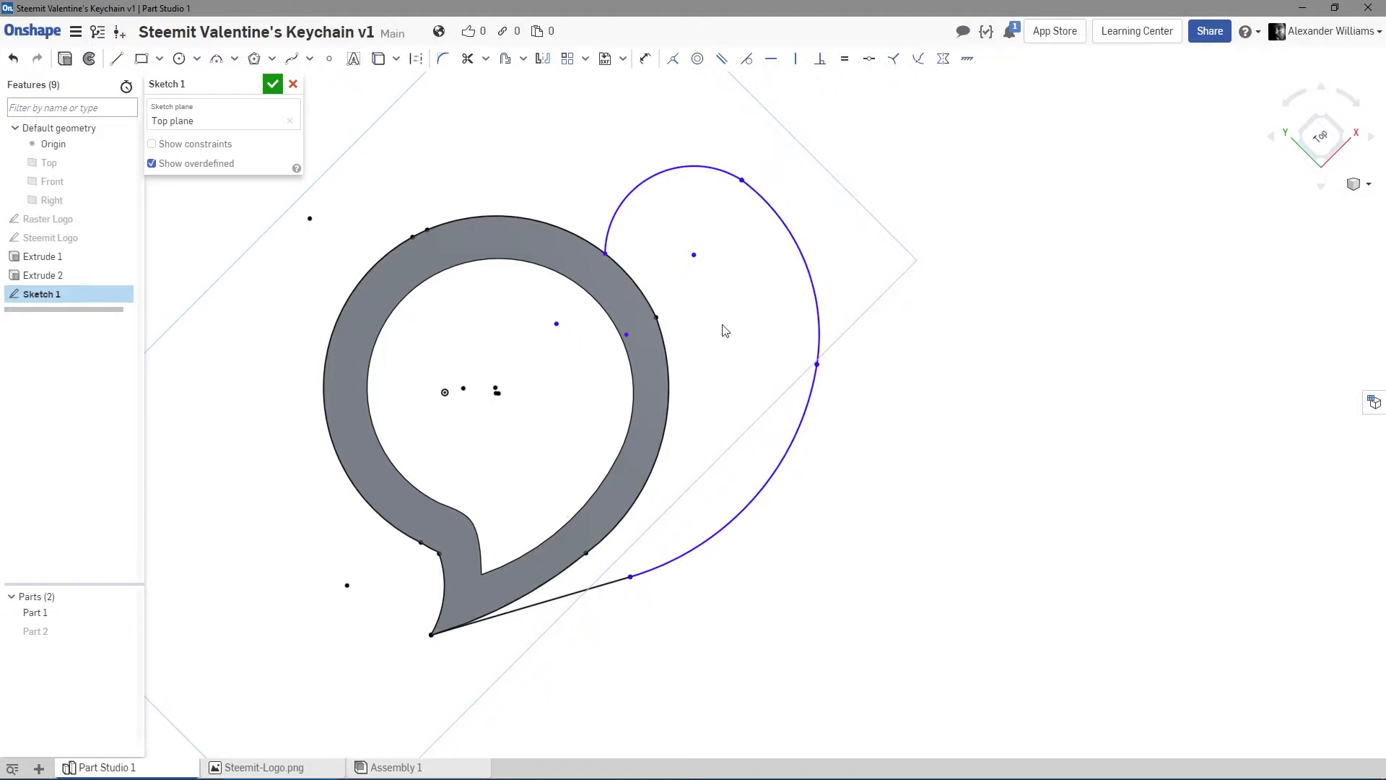
Fine-tune the lobe's top and outer arcs slightly, and move the junction between its two large arcs well down the outer side.
drag(793, 219, 807, 211)
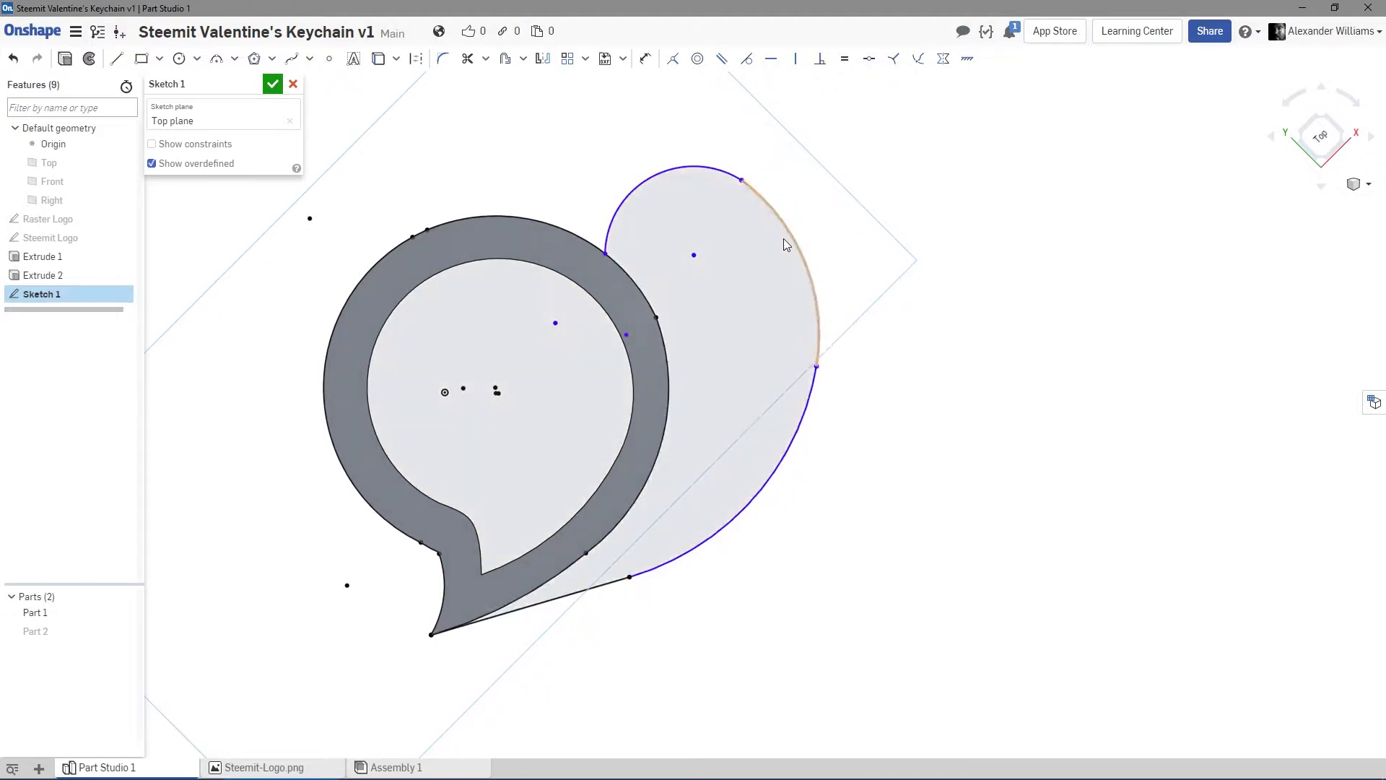
mouse_move(694, 255)
mouse_down()
mouse_move(713, 258)
mouse_move(678, 254)
mouse_up()
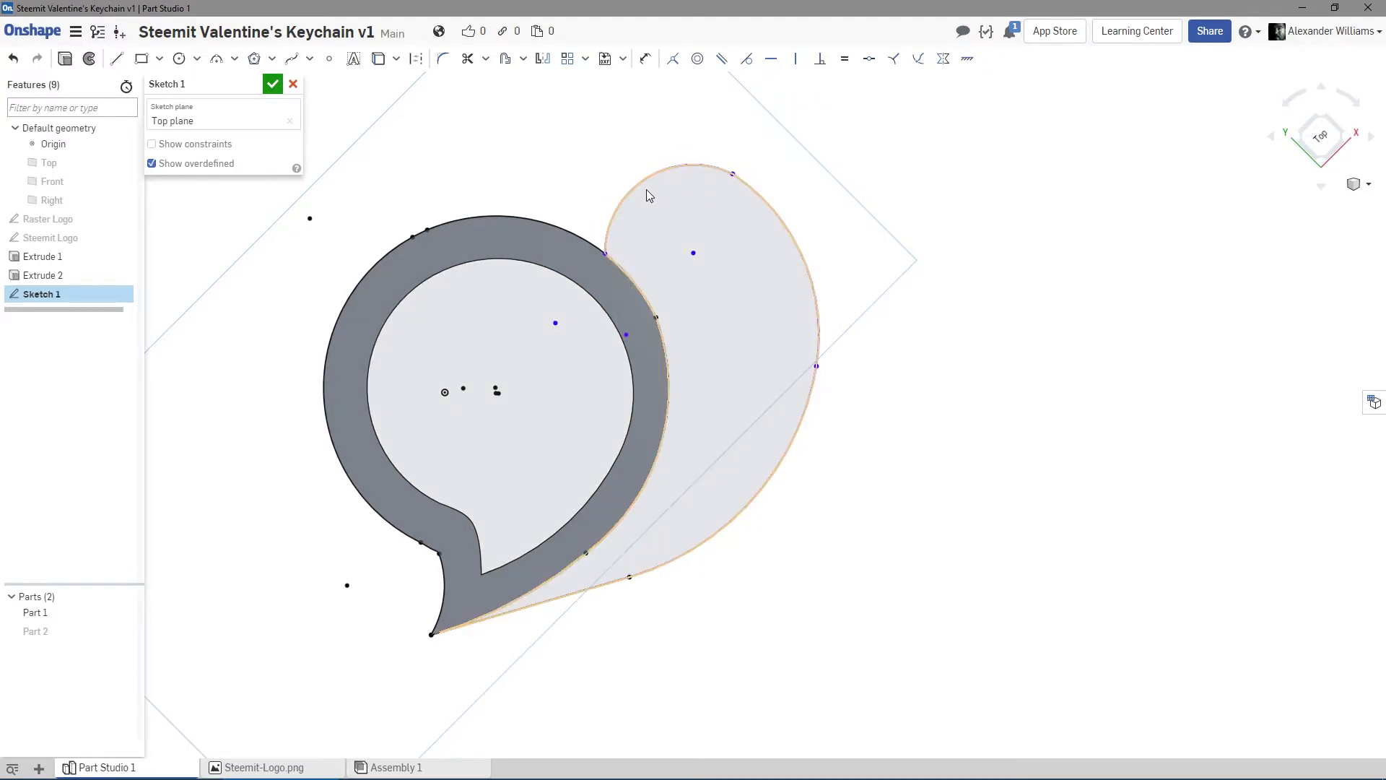
drag(635, 188, 646, 189)
drag(814, 366, 759, 494)
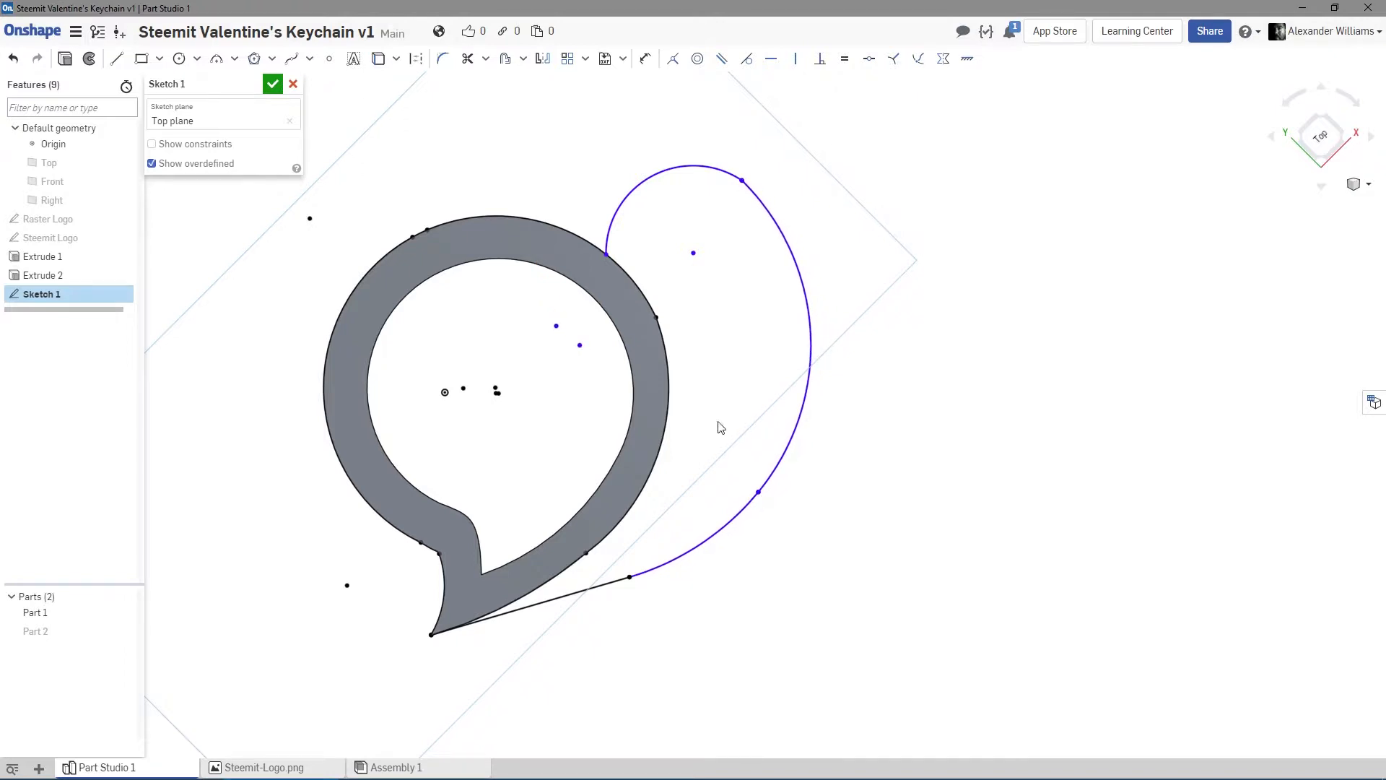
Enlarge the lobe's top arc by shifting its inner end along the ring and its outer junction downward, and lower the bottom arc junction slightly.
drag(605, 253, 565, 235)
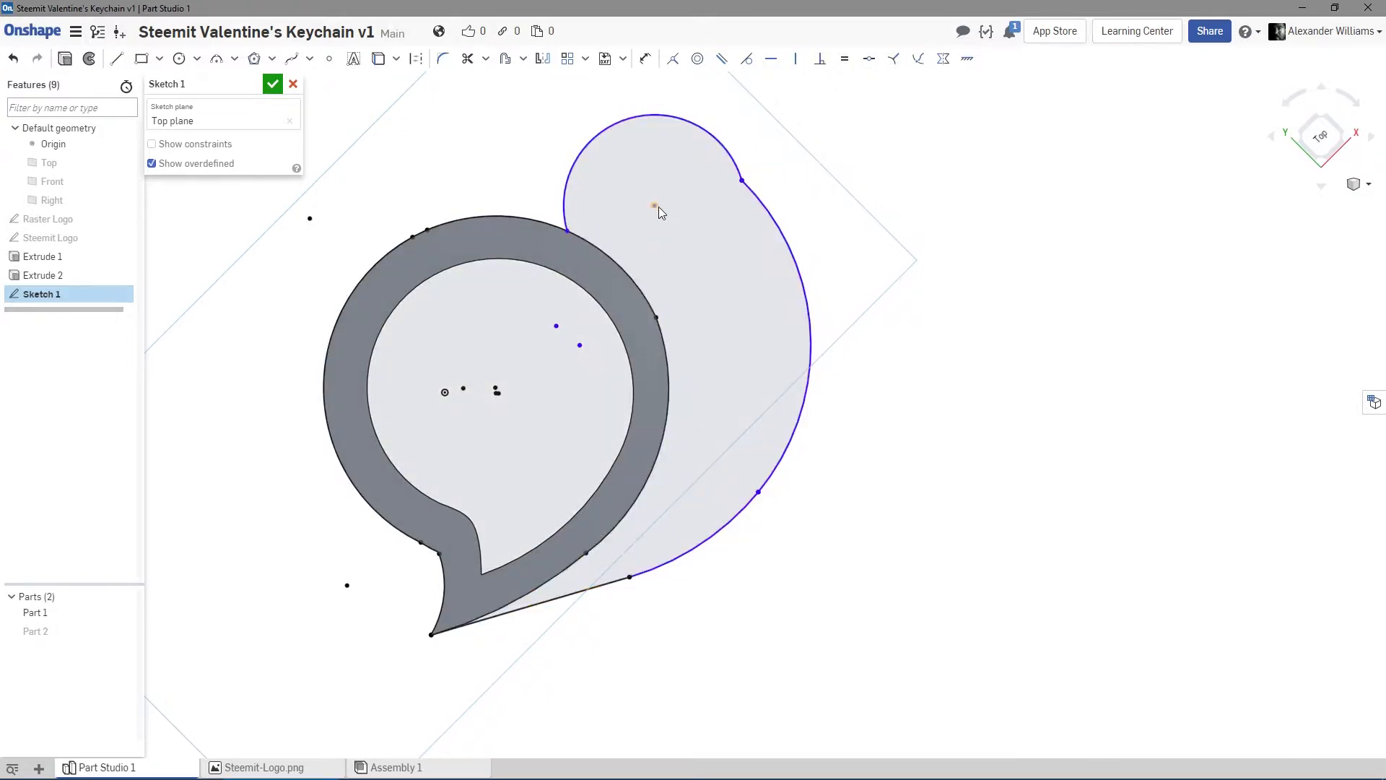
drag(658, 207, 657, 244)
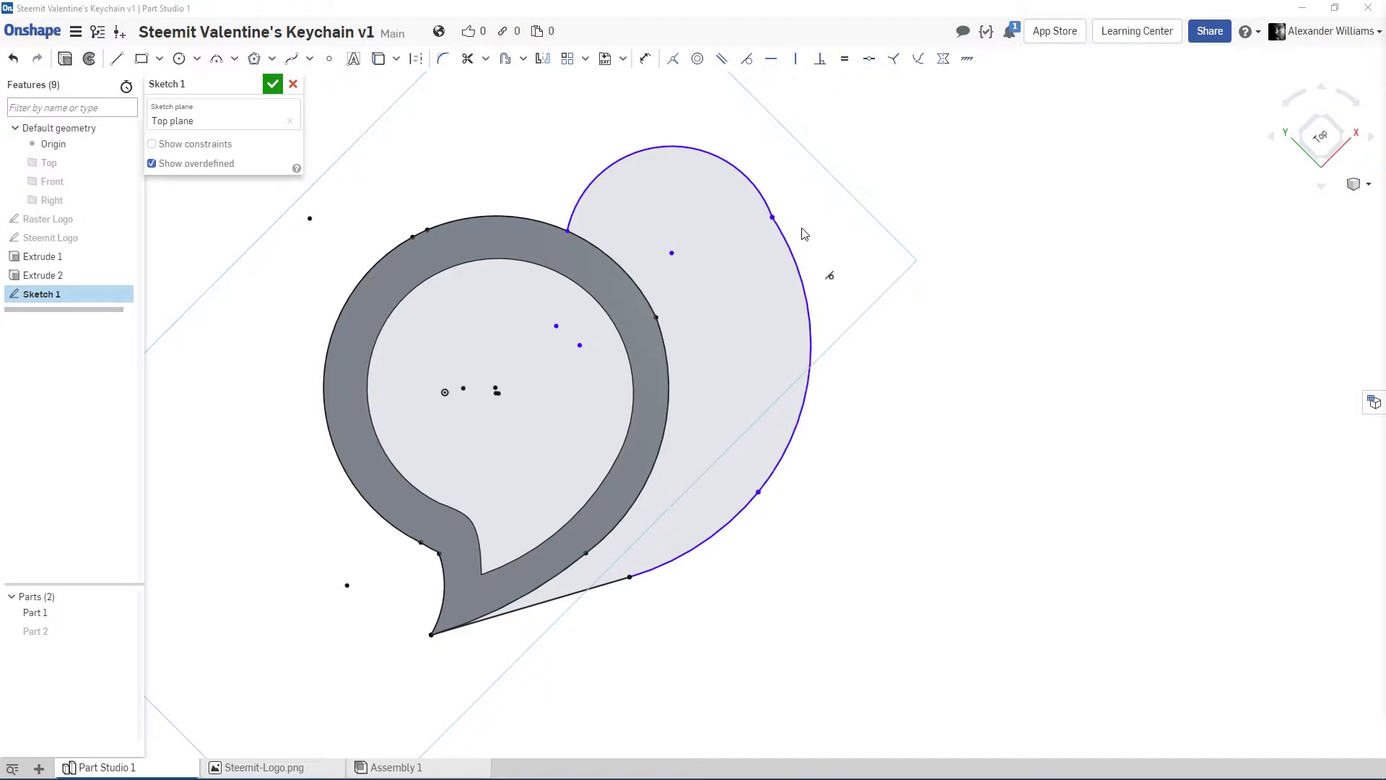
mouse_move(772, 214)
mouse_down()
mouse_move(796, 230)
mouse_move(806, 354)
mouse_up()
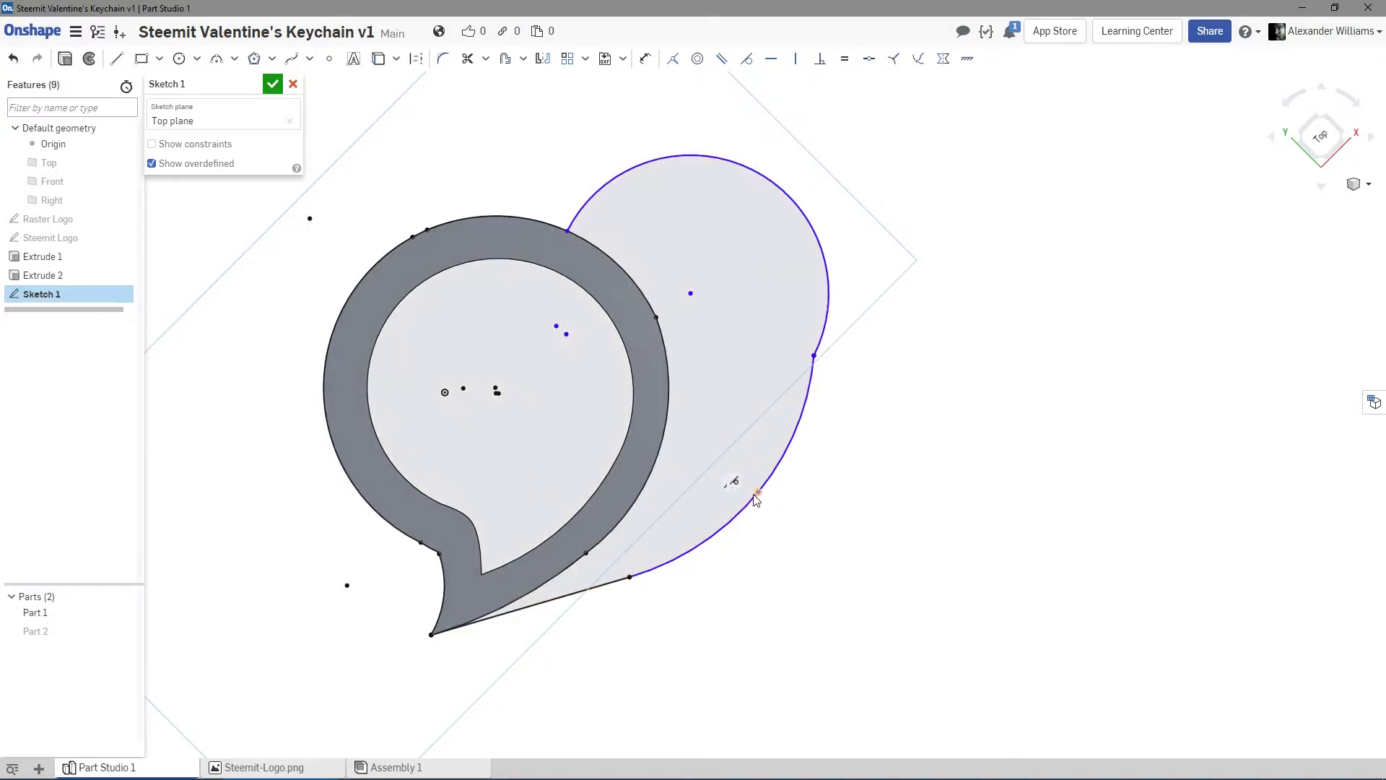
drag(755, 499, 739, 516)
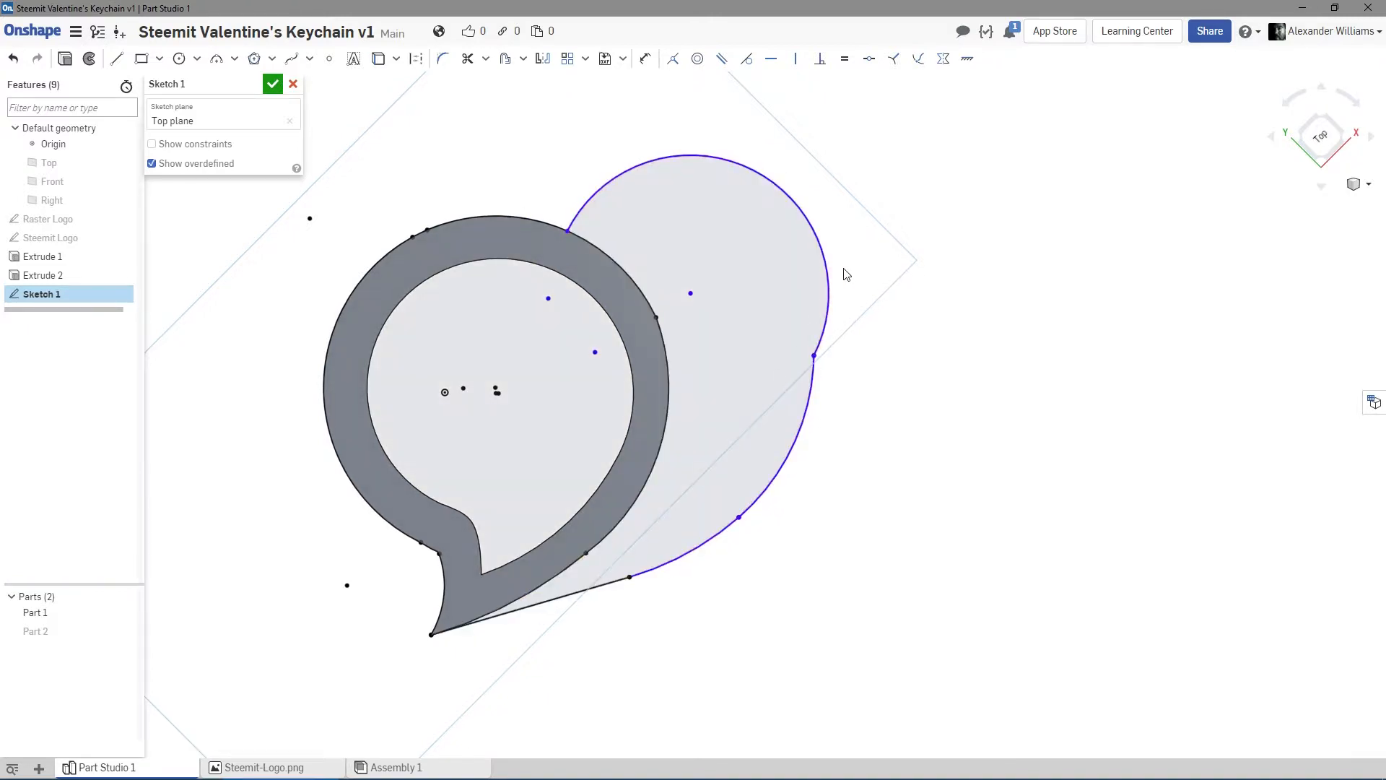
Make the lobe's top arc tangent to the adjoining outer arc and pull the top arc slightly lower.
click(828, 296)
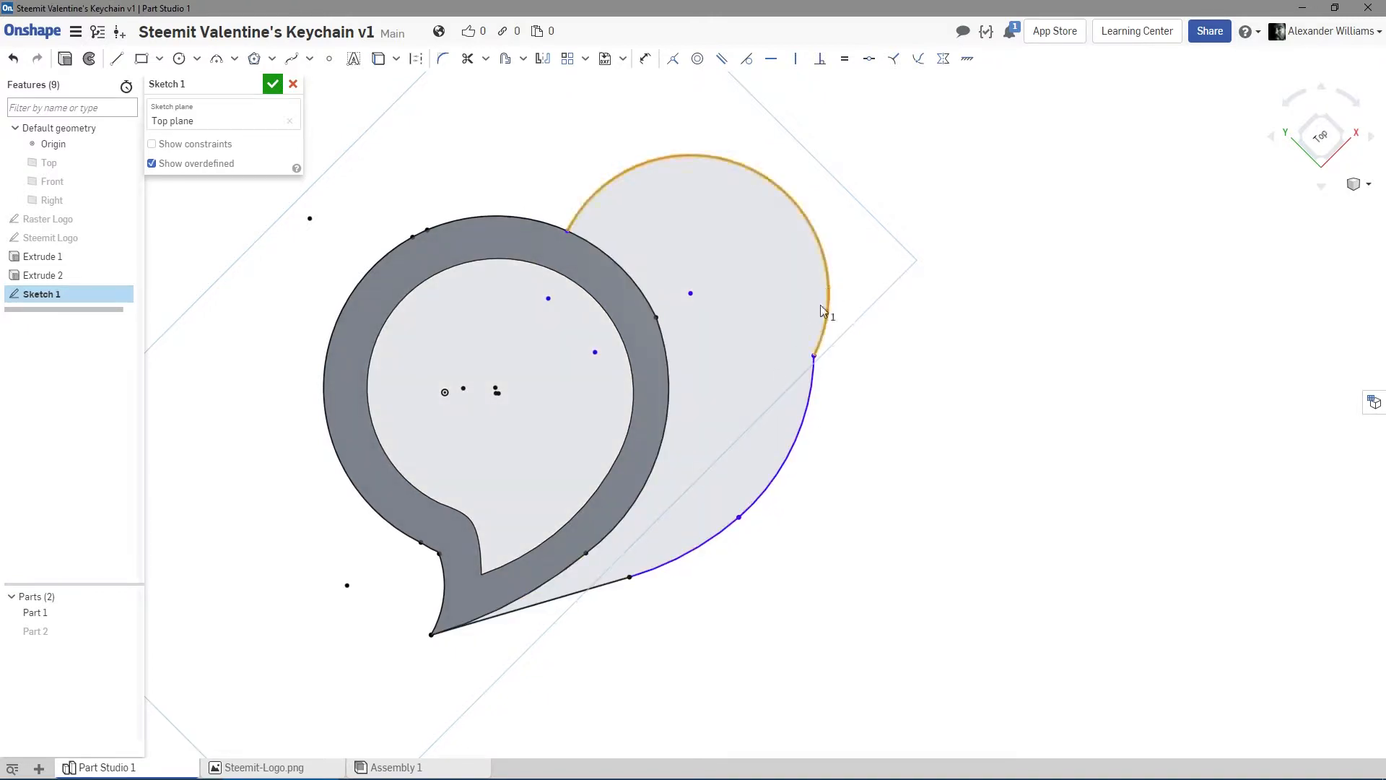
click(813, 400)
click(747, 60)
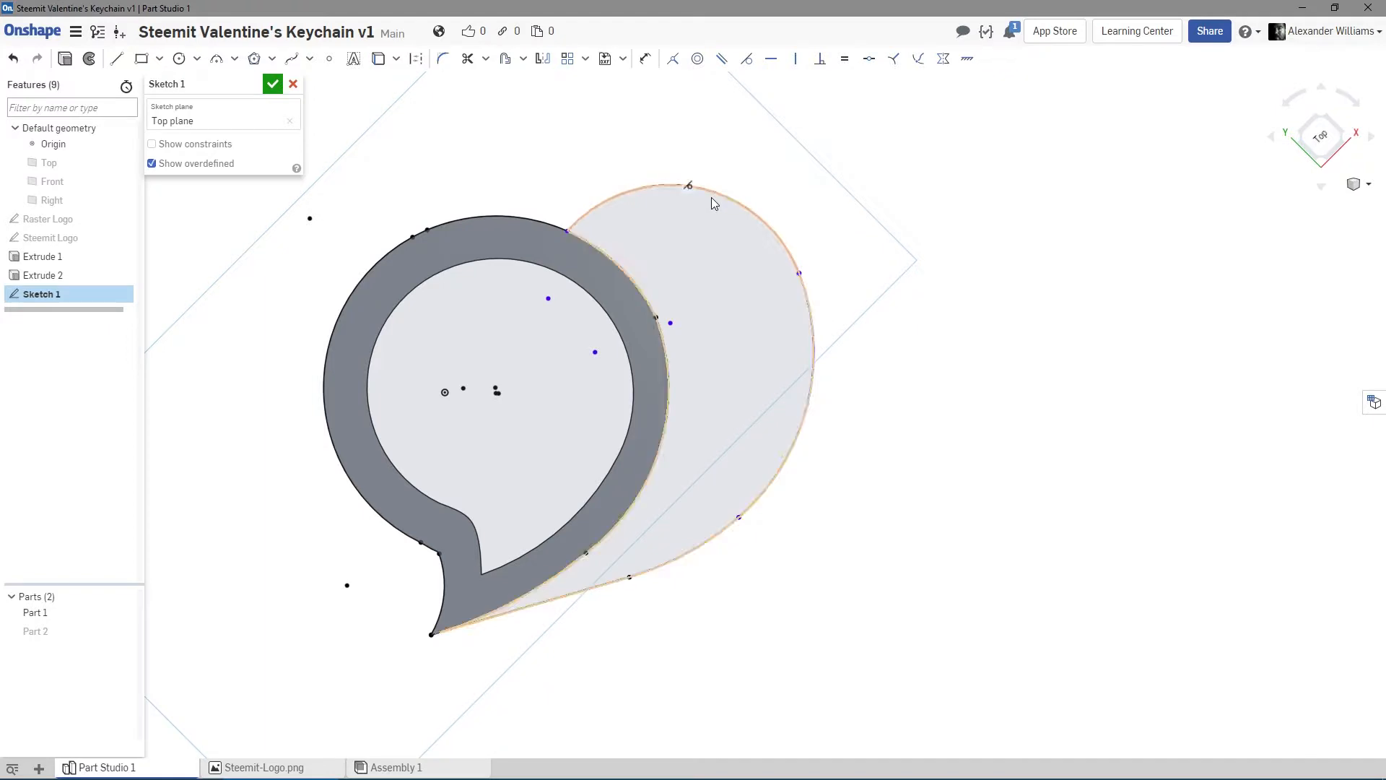
mouse_move(712, 197)
mouse_down()
mouse_move(703, 188)
mouse_move(715, 208)
mouse_up()
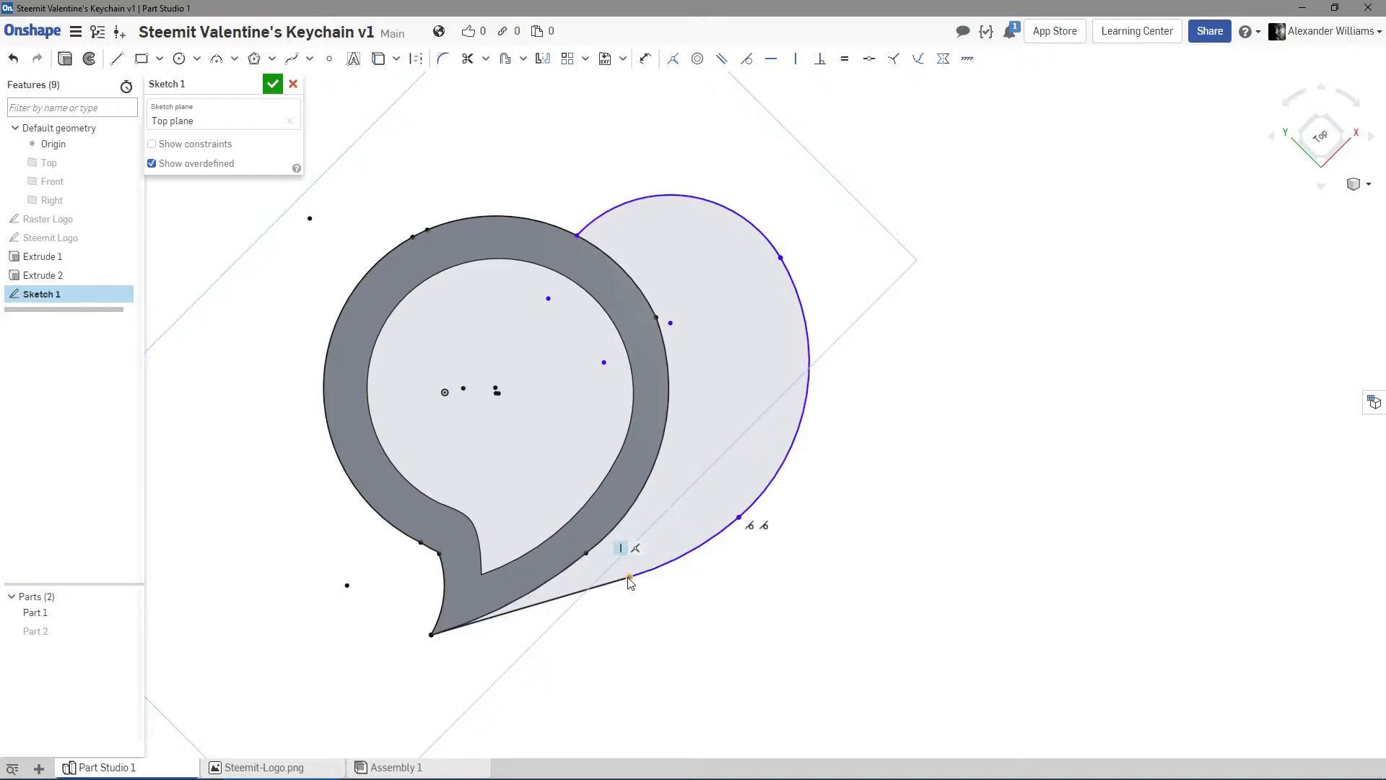
Undo the trial move of the junction between the two outer arcs near the straight line, and move it slightly outward and upward.
drag(650, 576, 707, 568)
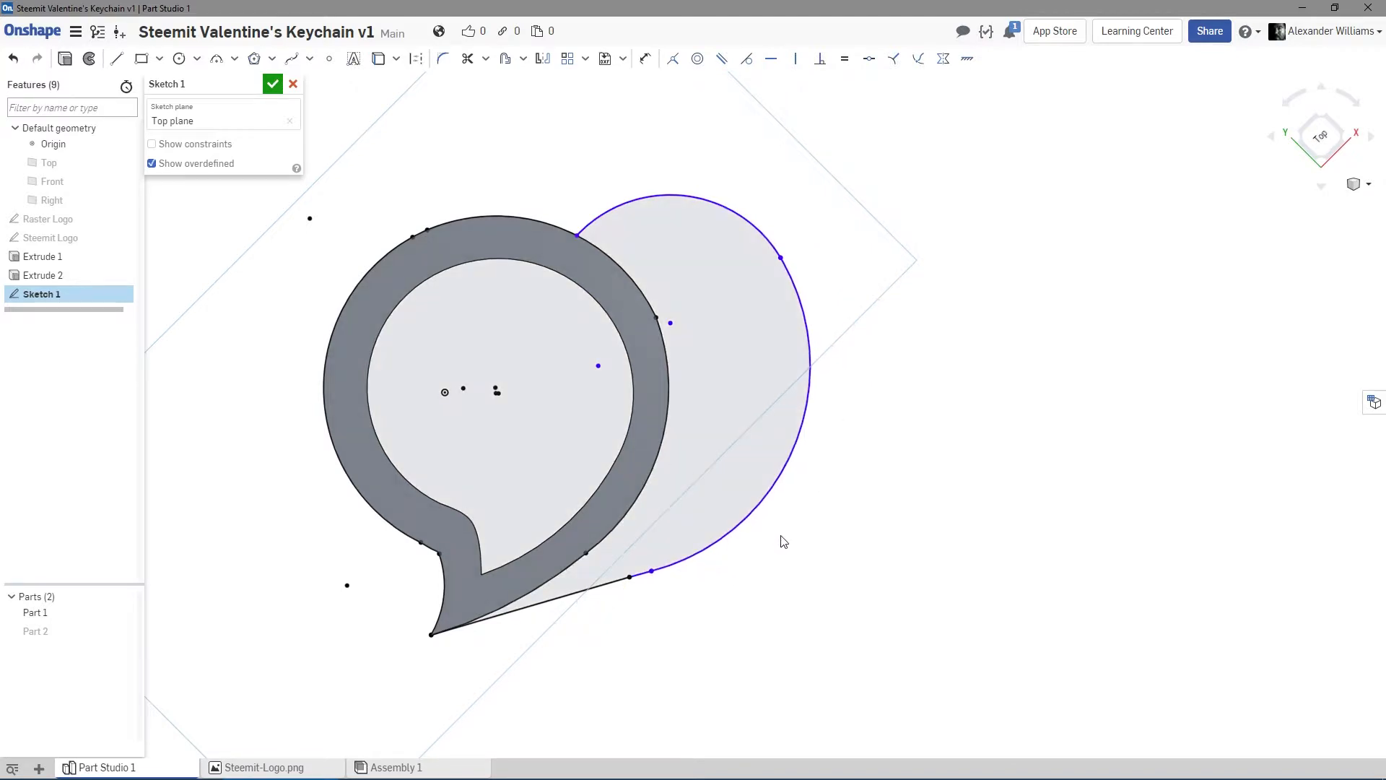
key(ctrl+z)
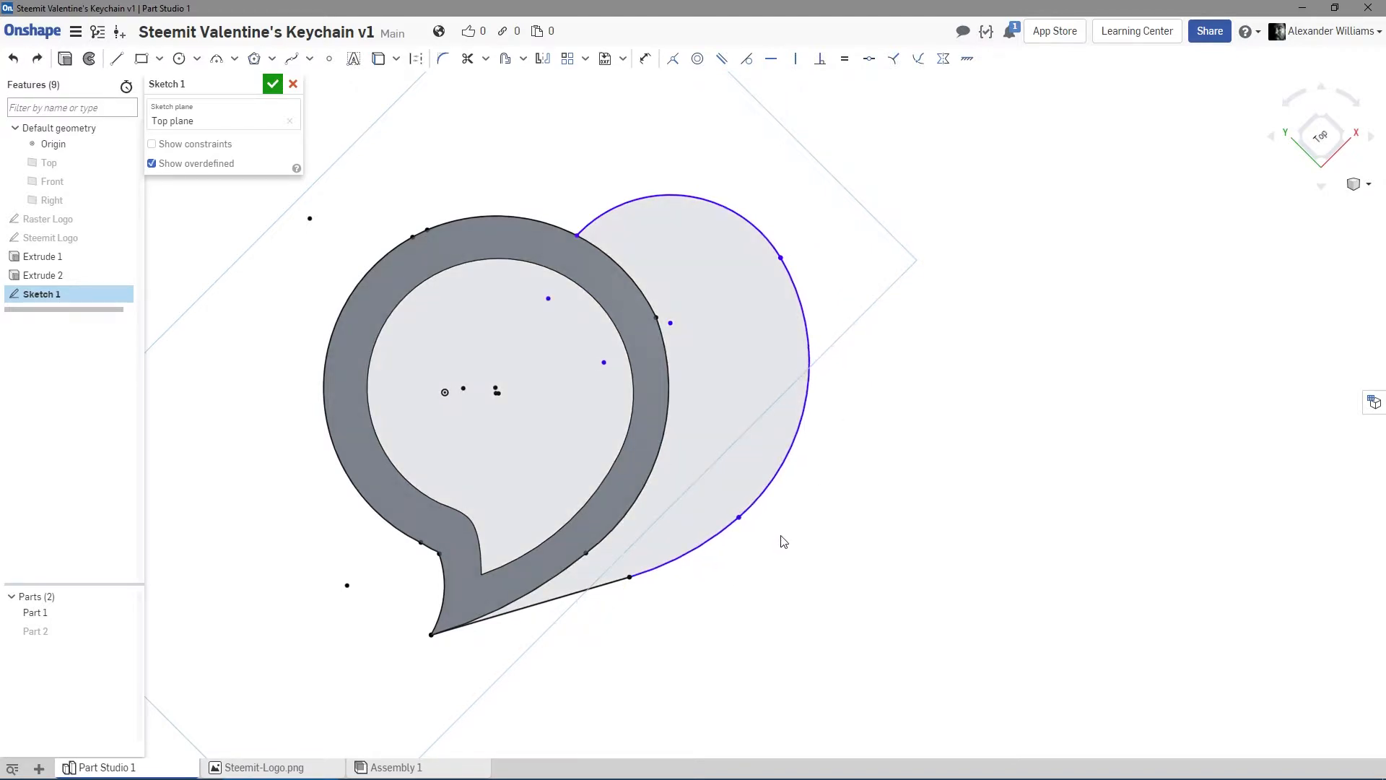
drag(737, 519, 764, 506)
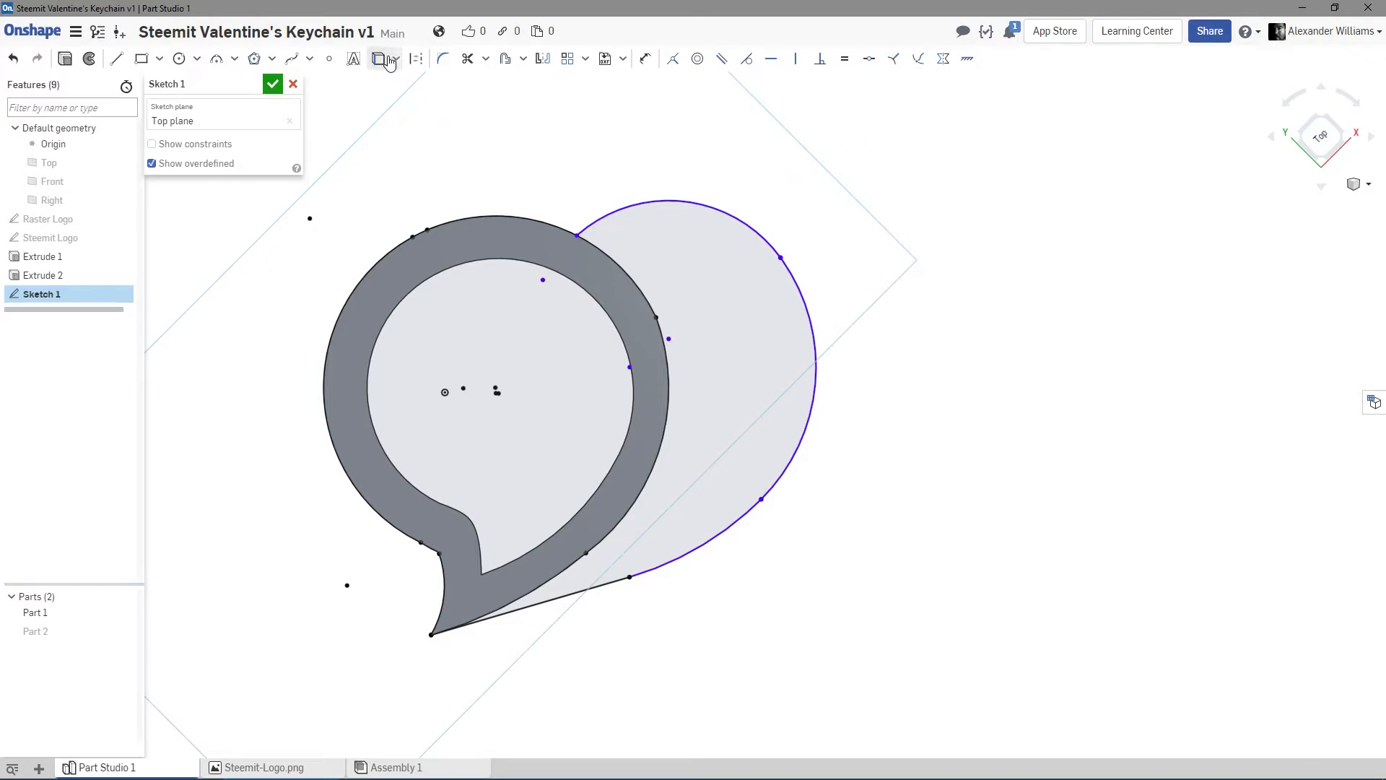
Offset the lobe's straight line and three arcs inward by 4 mm.
click(506, 60)
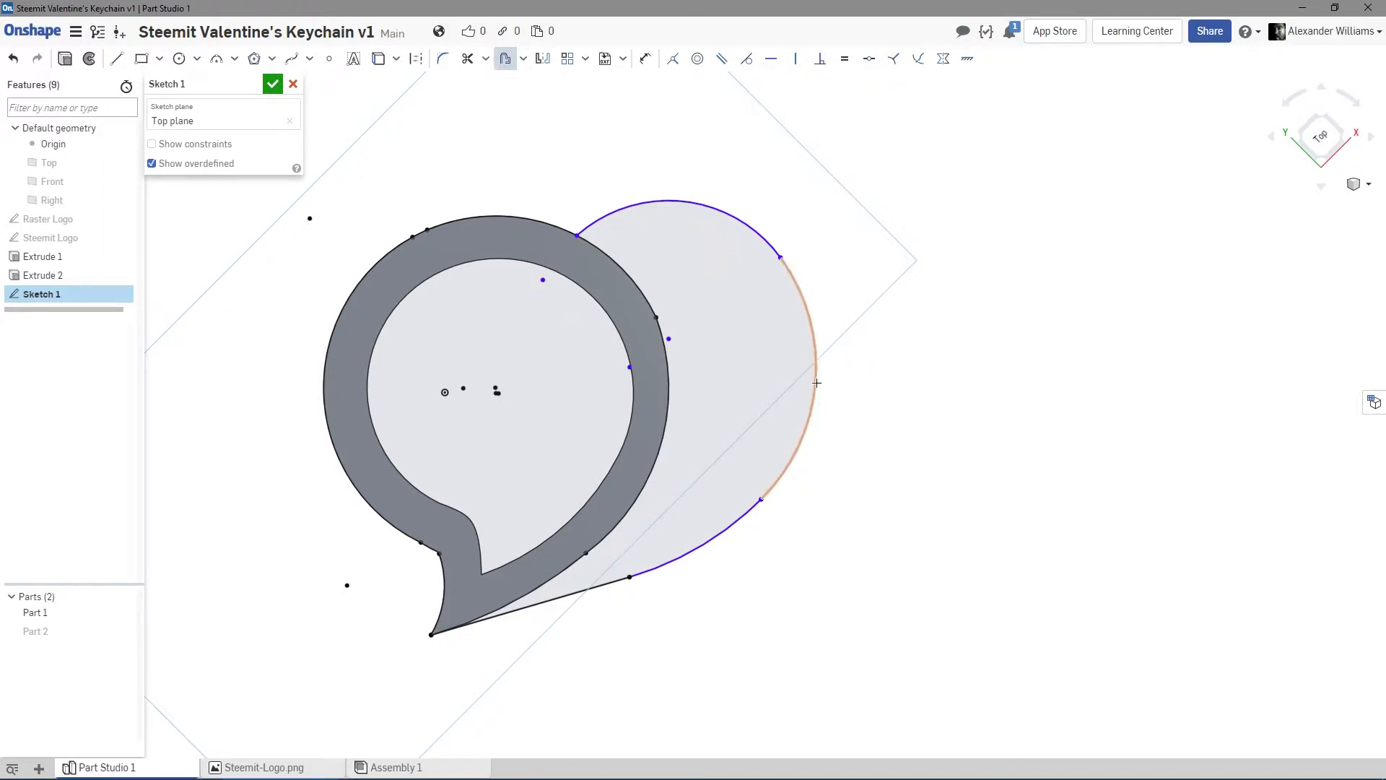
click(597, 586)
click(695, 545)
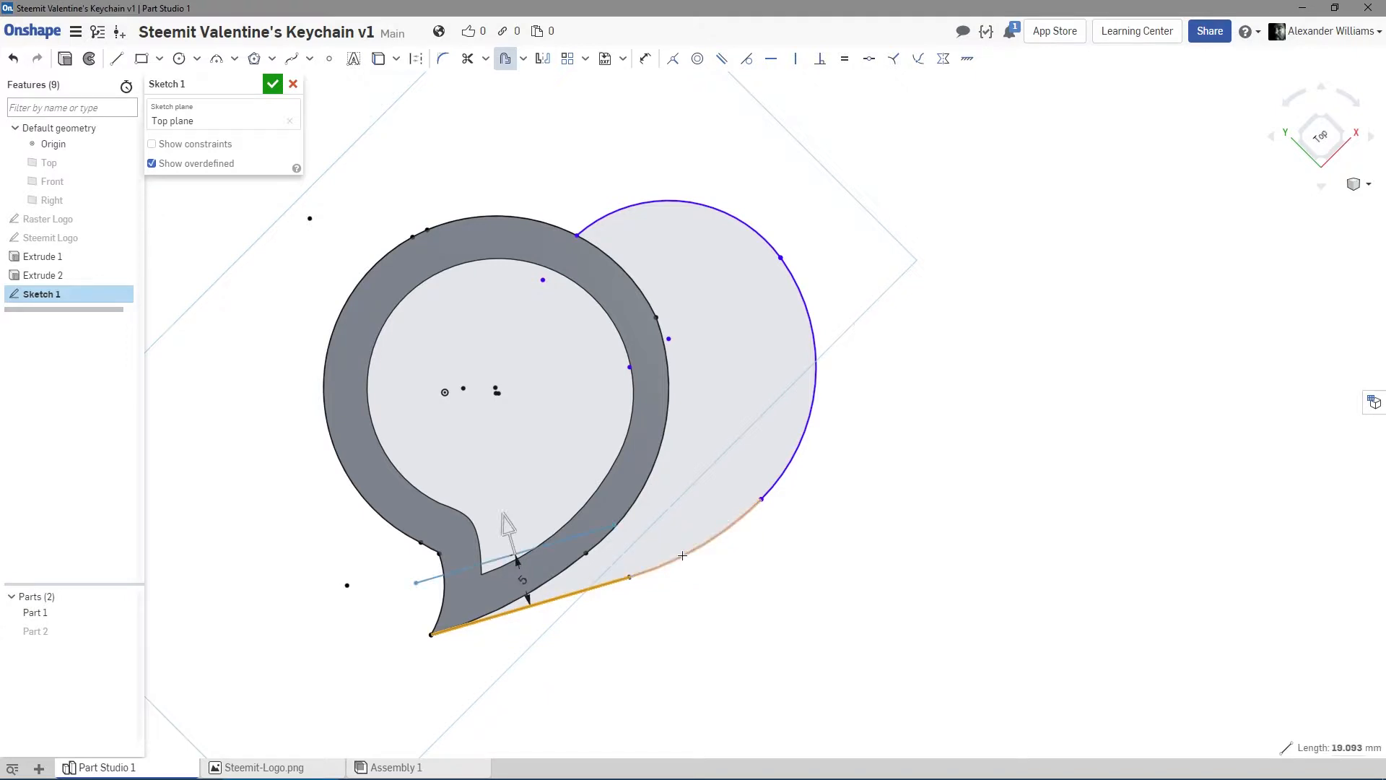
click(783, 461)
click(655, 201)
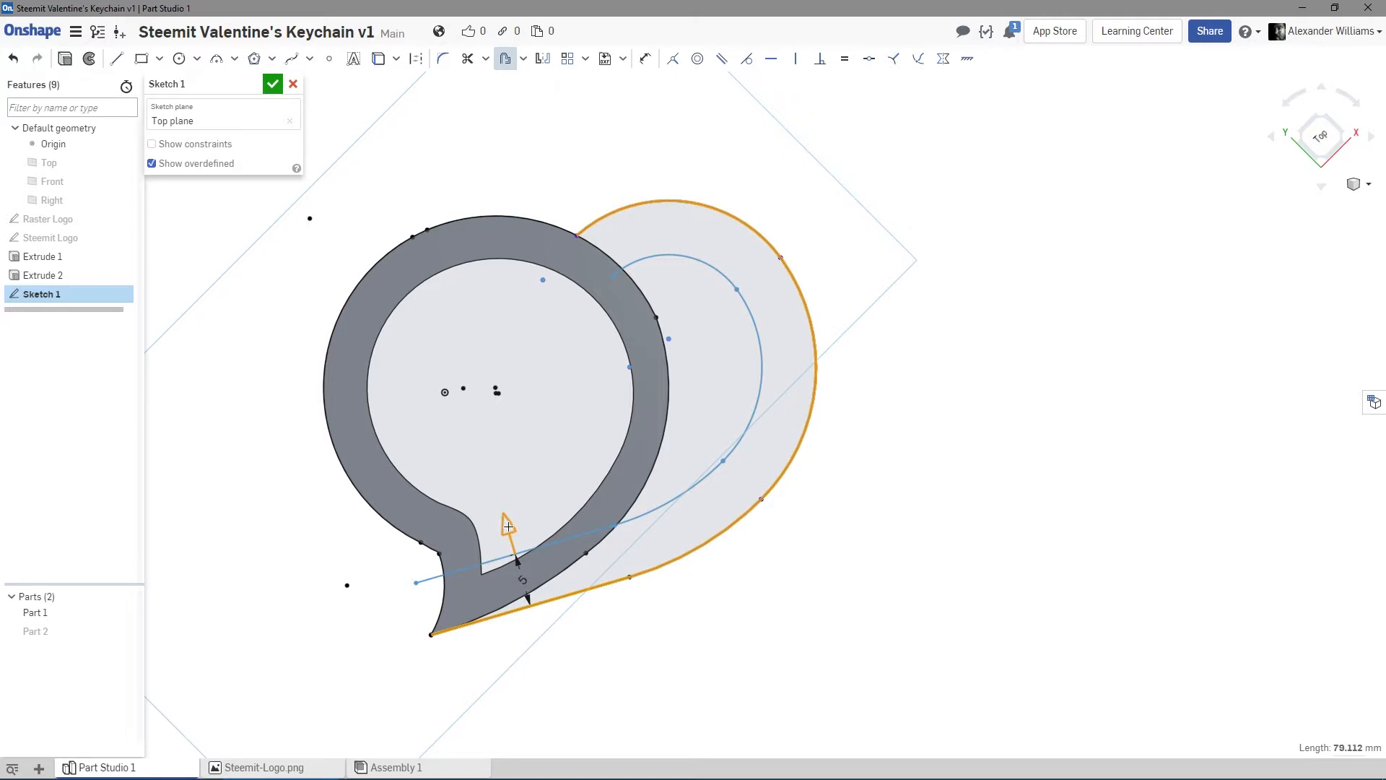
drag(509, 527, 520, 538)
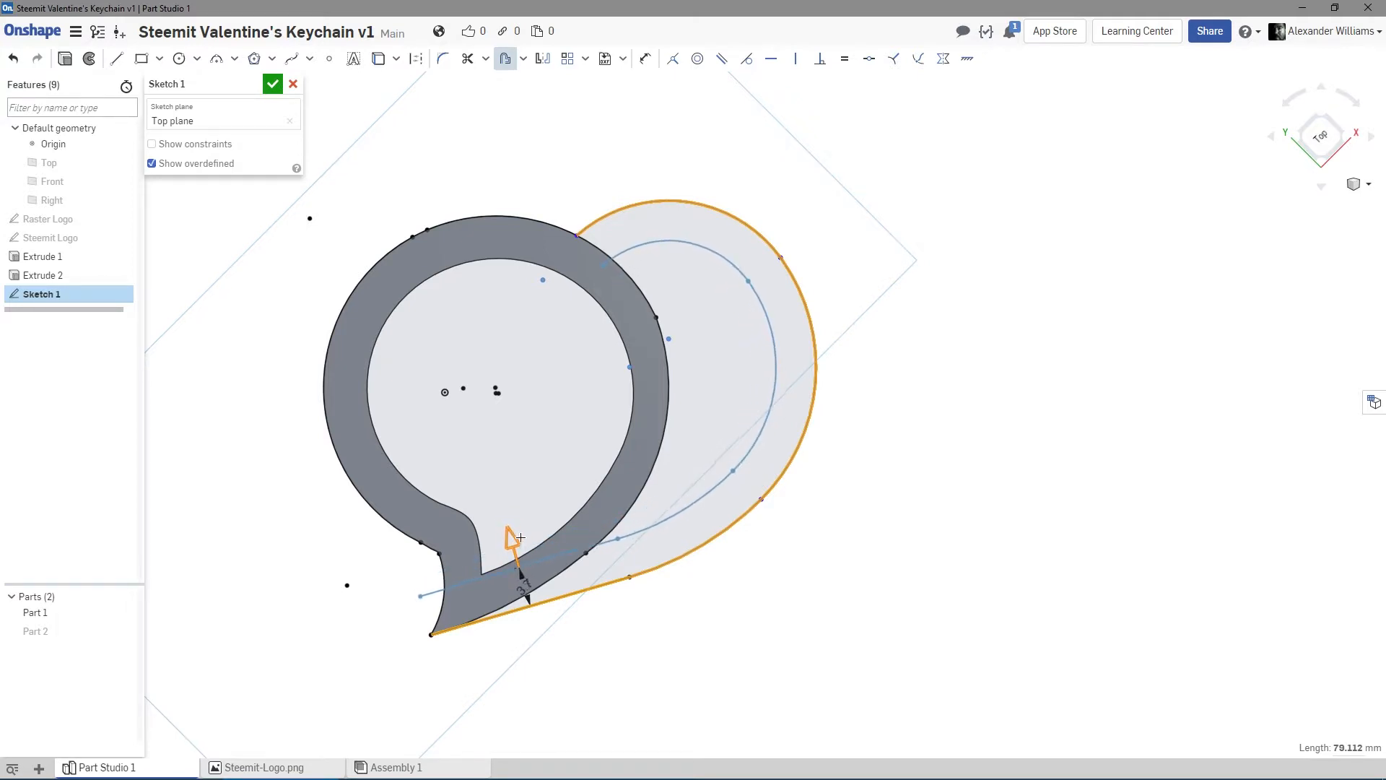
click(519, 482)
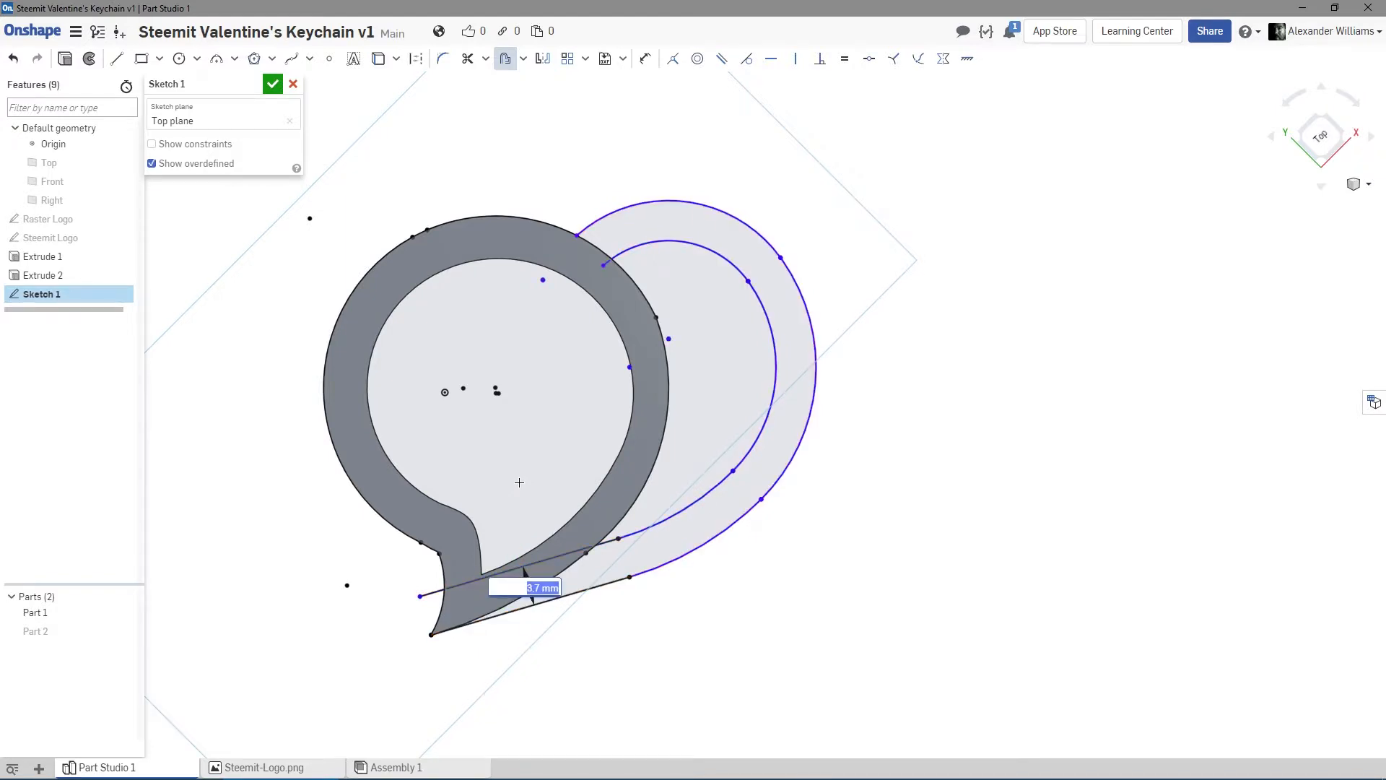
text(4)
key(Return)
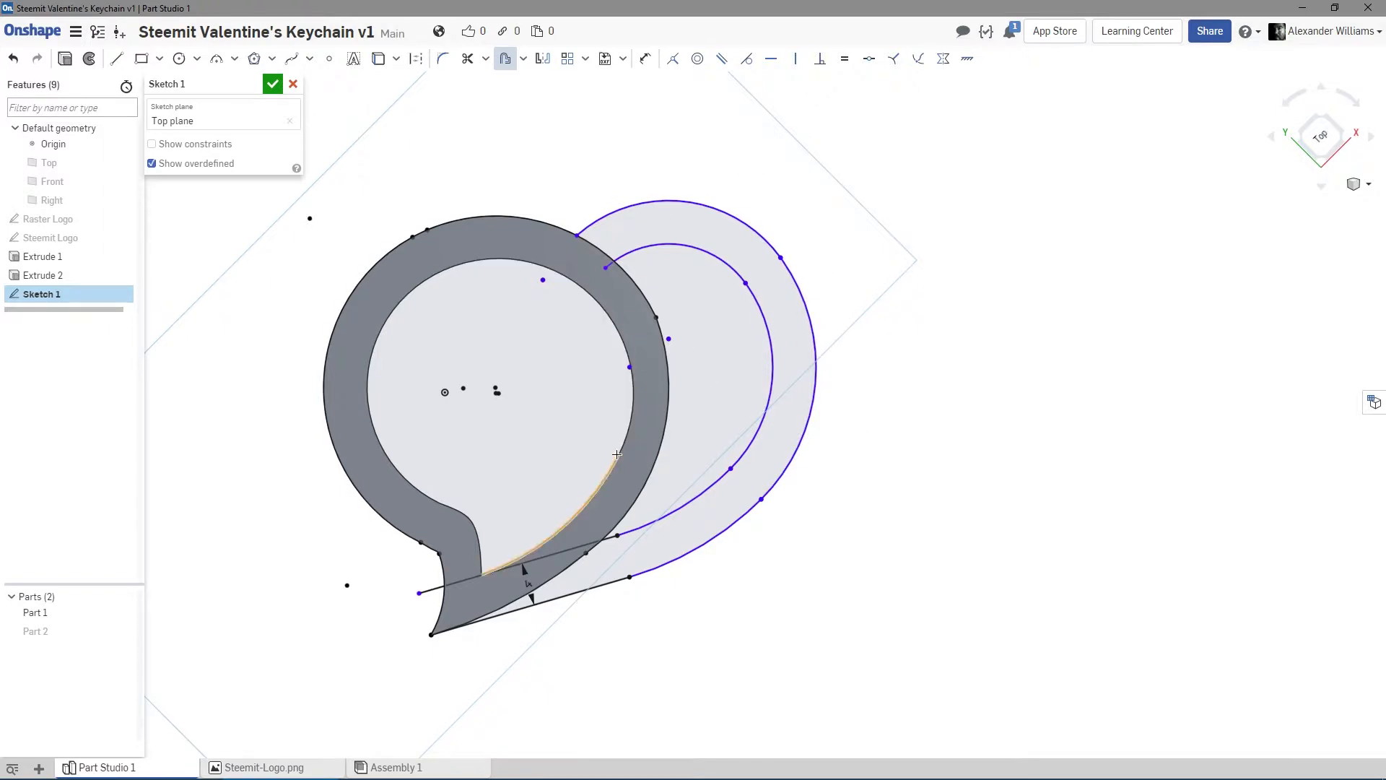
Trim the inner offset's ends back to the ring's outer edge and place the 4 mm dimension outside the lobe.
click(467, 58)
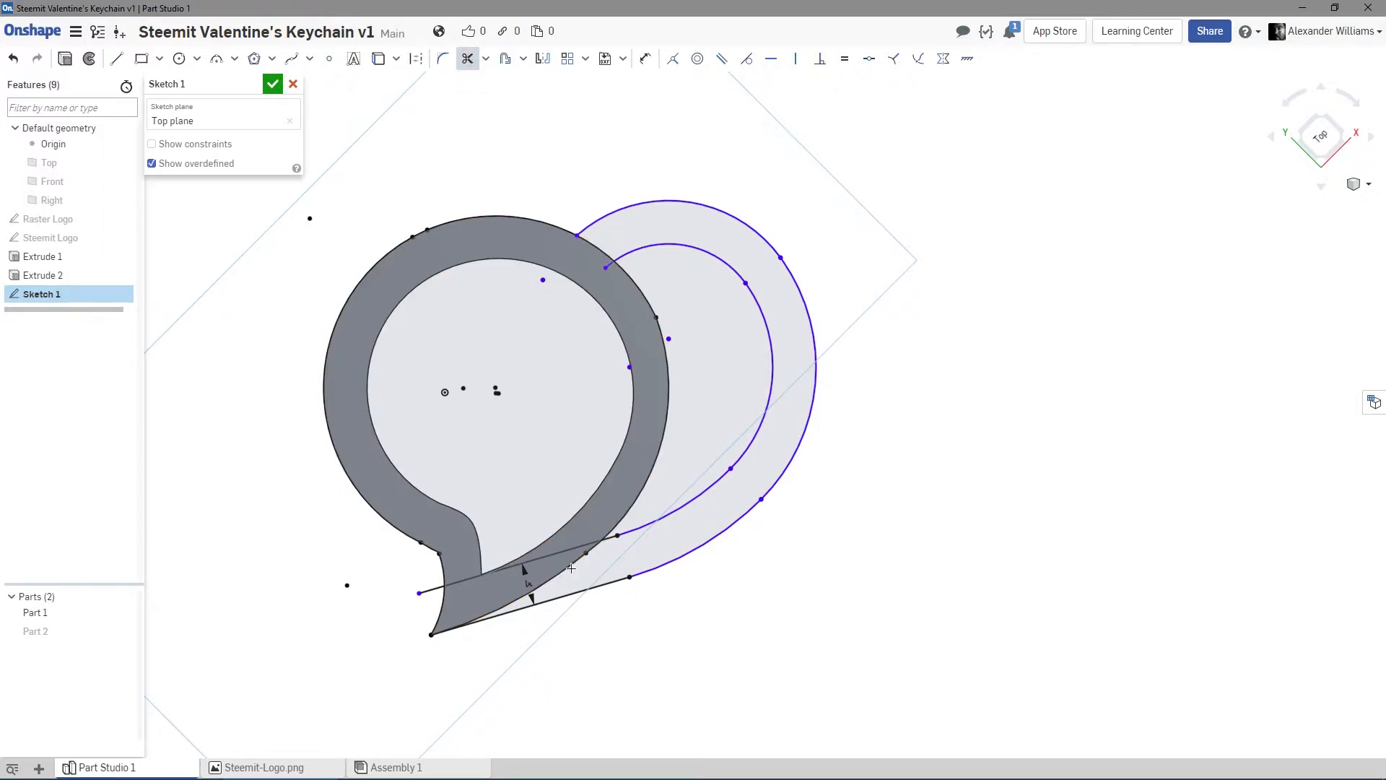
click(431, 592)
click(462, 580)
right_click(895, 452)
click(931, 463)
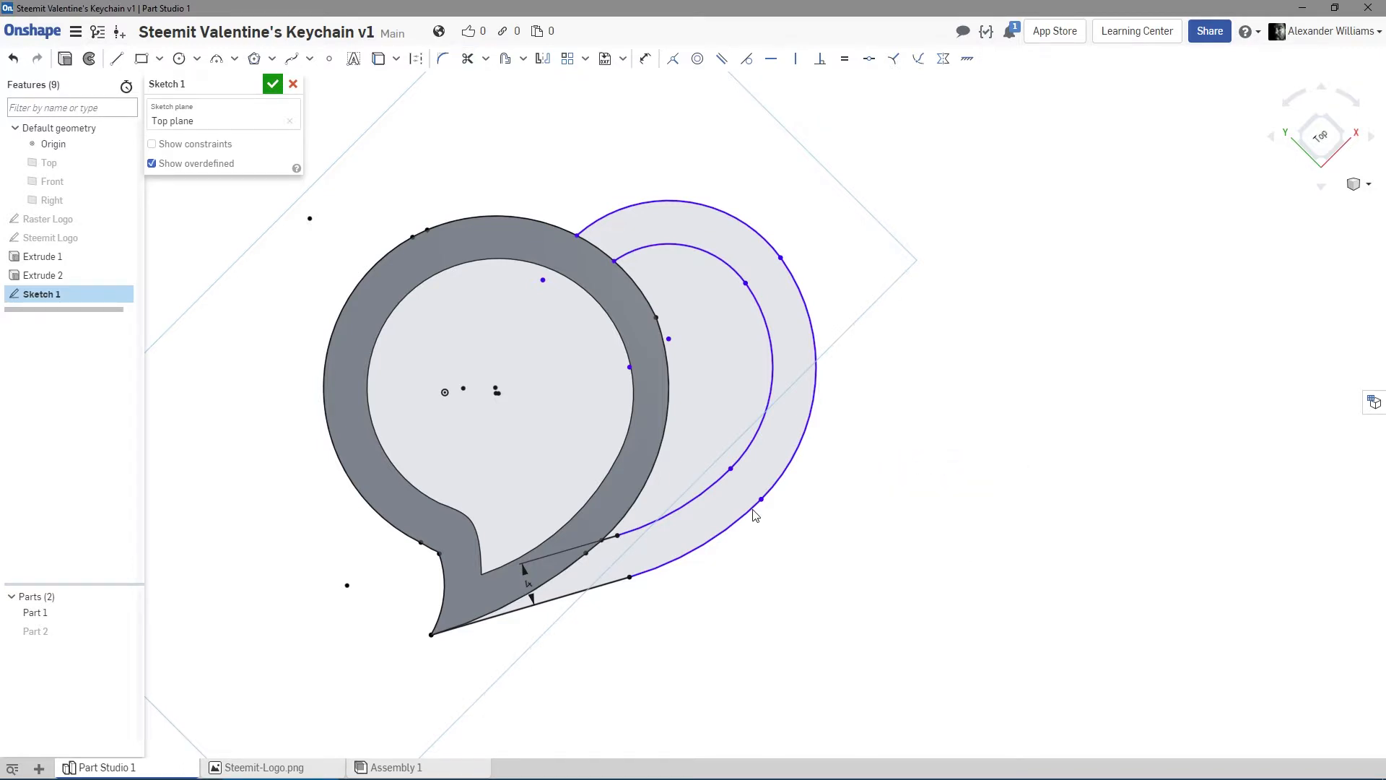
mouse_move(528, 584)
mouse_down()
mouse_move(722, 523)
mouse_move(985, 396)
mouse_up()
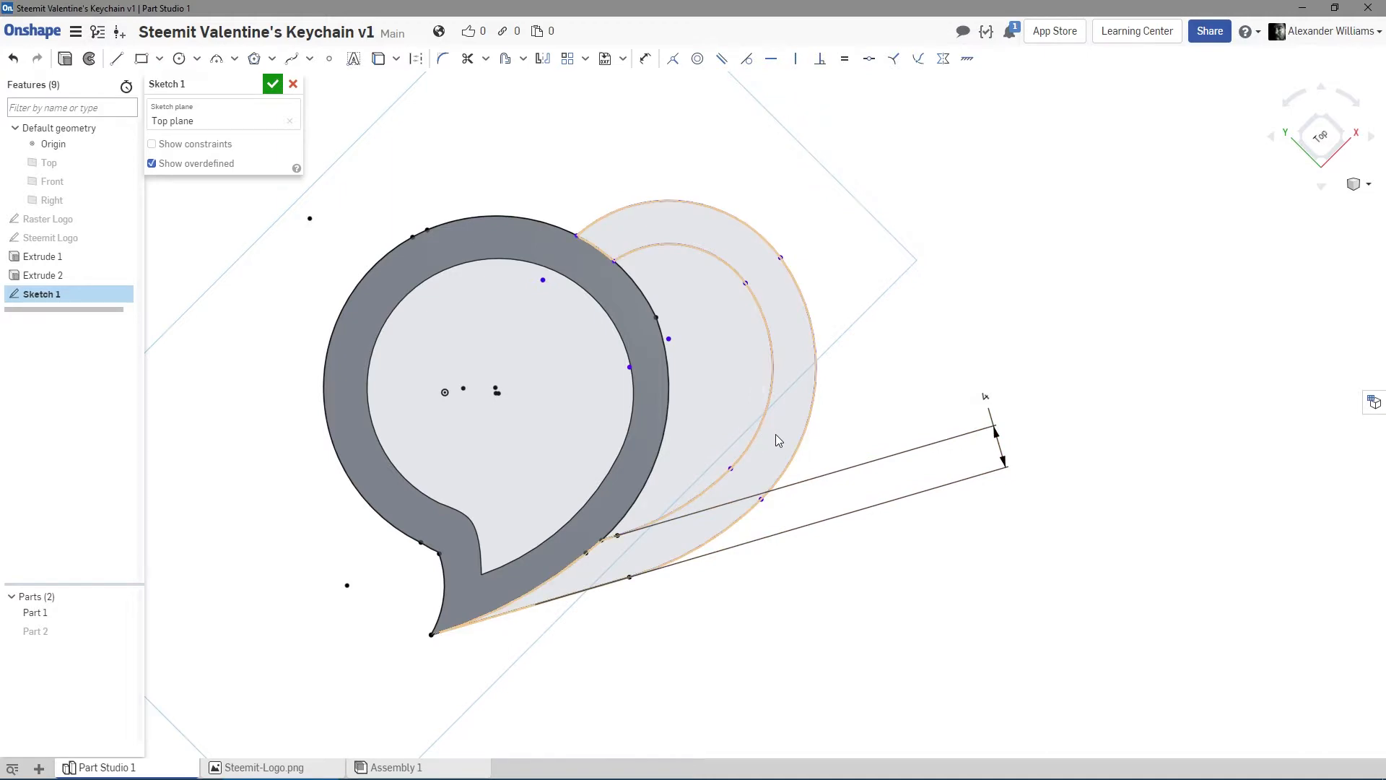
Rename the sketch "Second Heart" and finish it.
mouse_move(990, 334)
right_down()
mouse_move(1030, 300)
mouse_move(937, 265)
mouse_move(924, 226)
mouse_move(960, 241)
mouse_move(999, 322)
right_up()
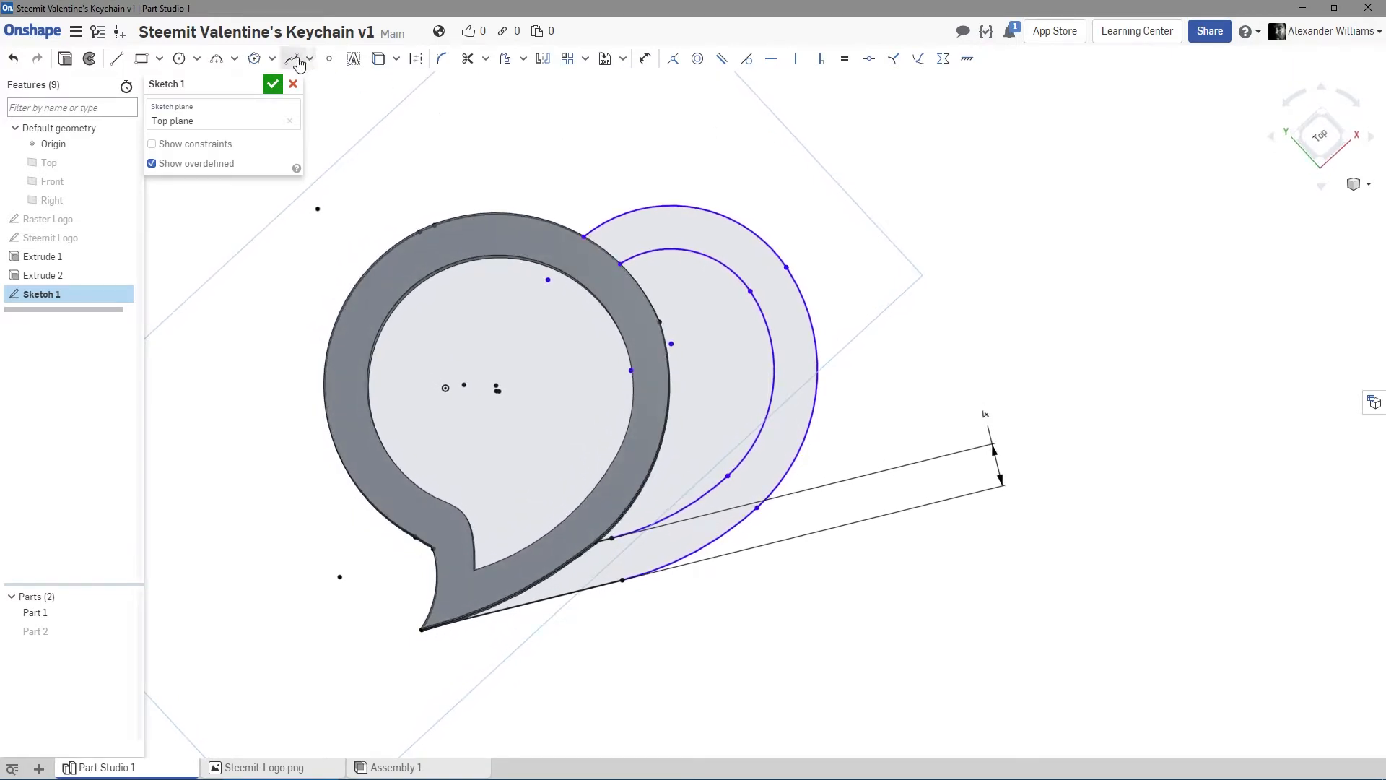
click(251, 83)
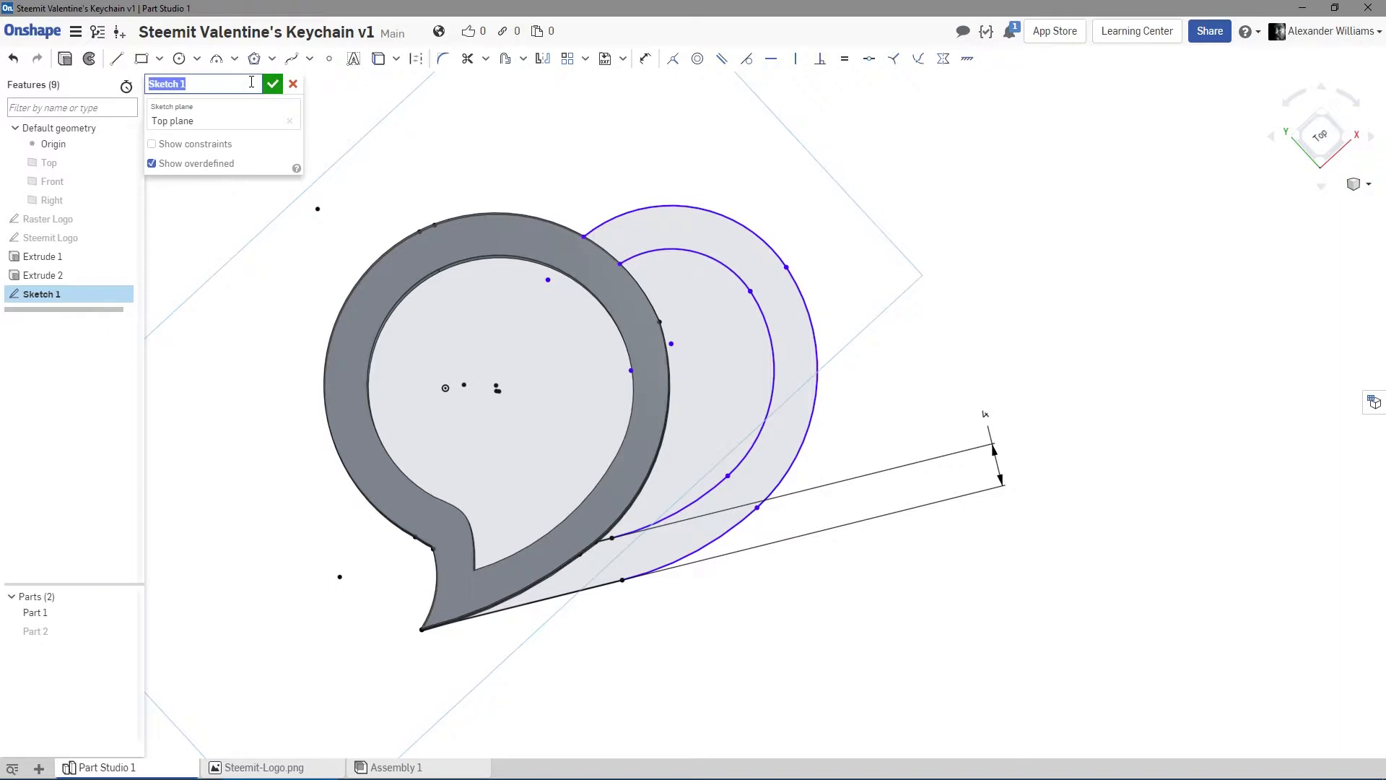
text(Second Heart)
key(Return)
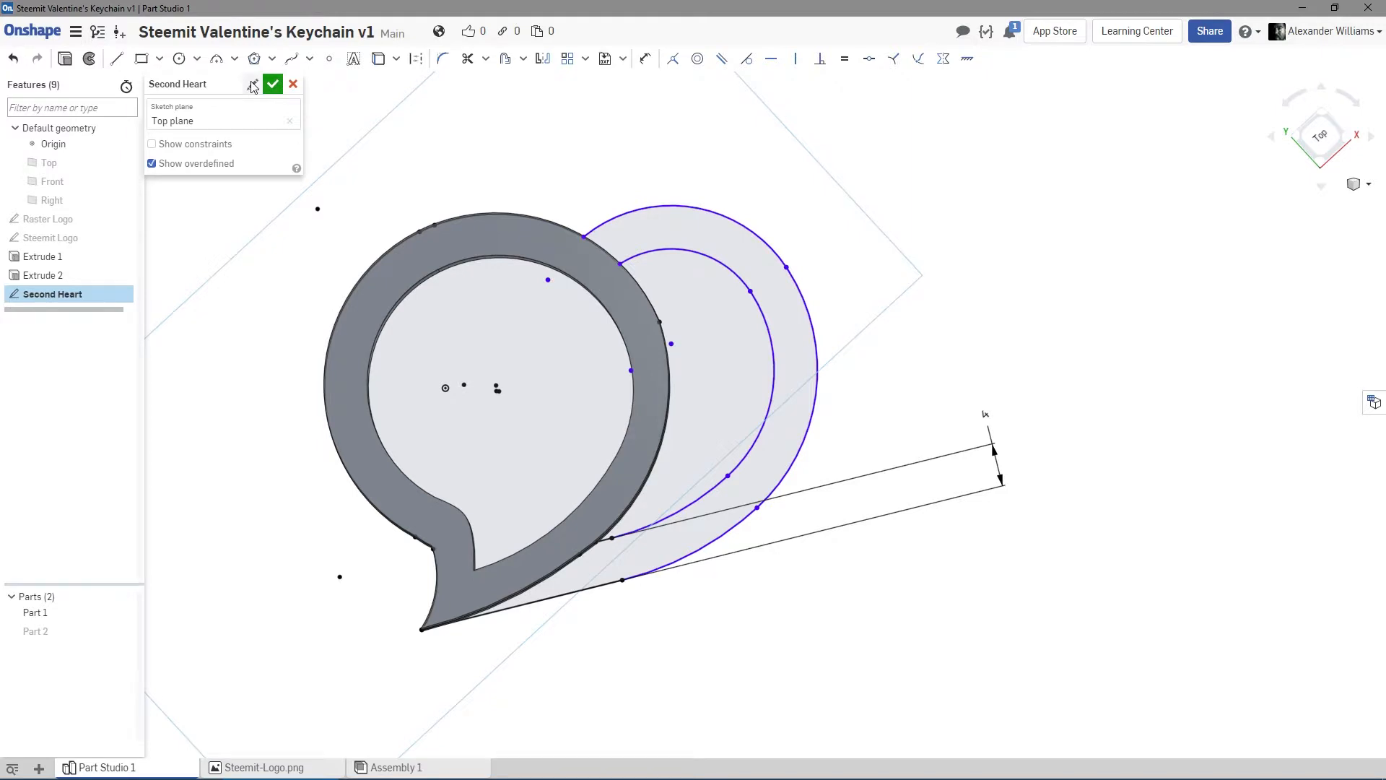
click(271, 87)
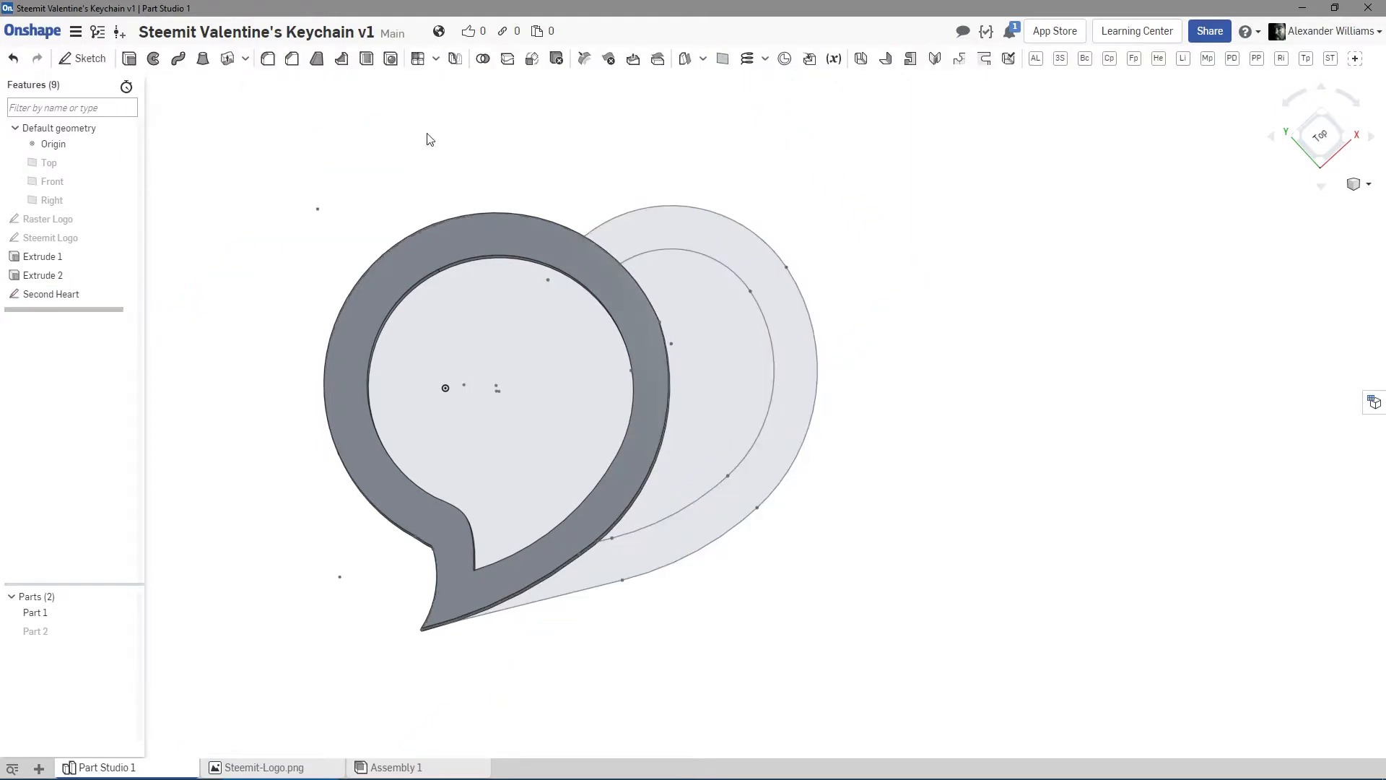
Check the sketch by hiding and reshowing Part 1, and show Part 2.
right_drag(895, 571, 823, 529)
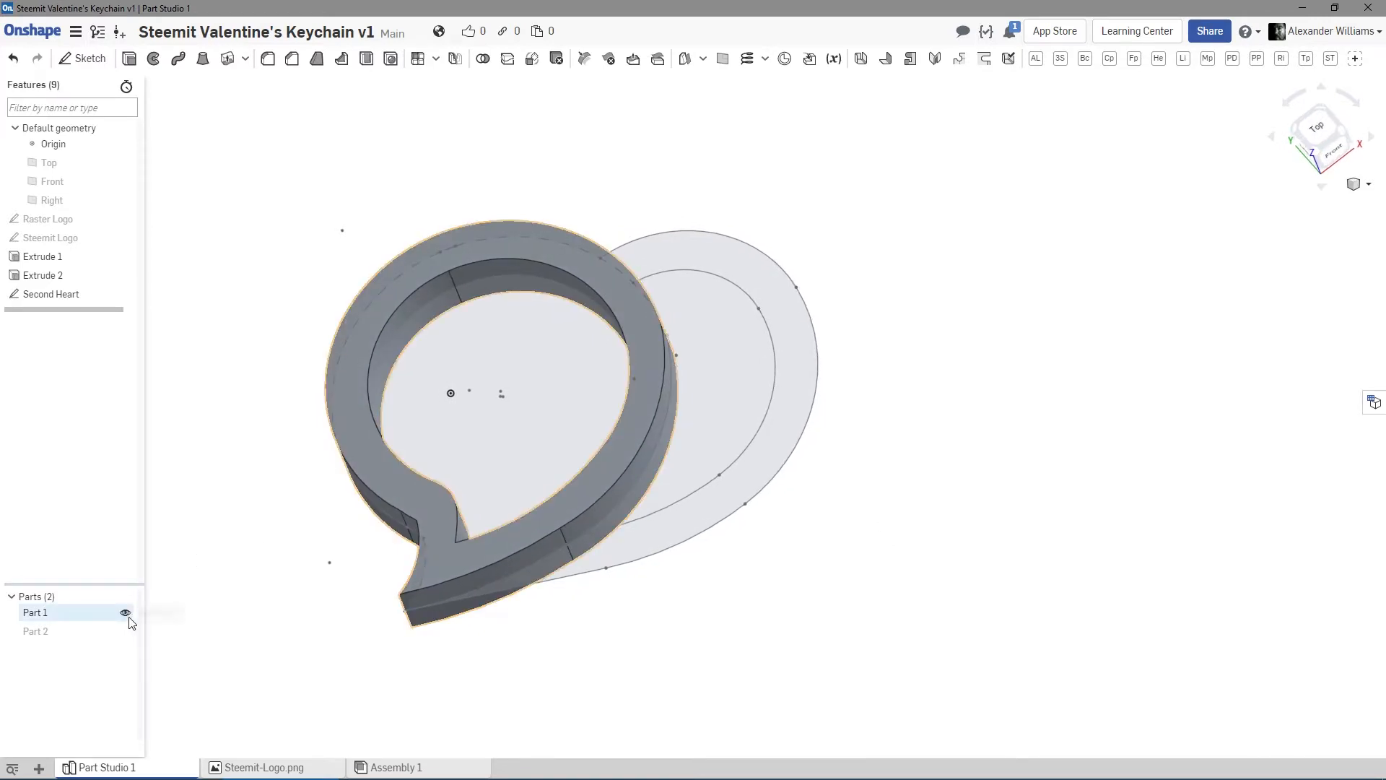
click(126, 612)
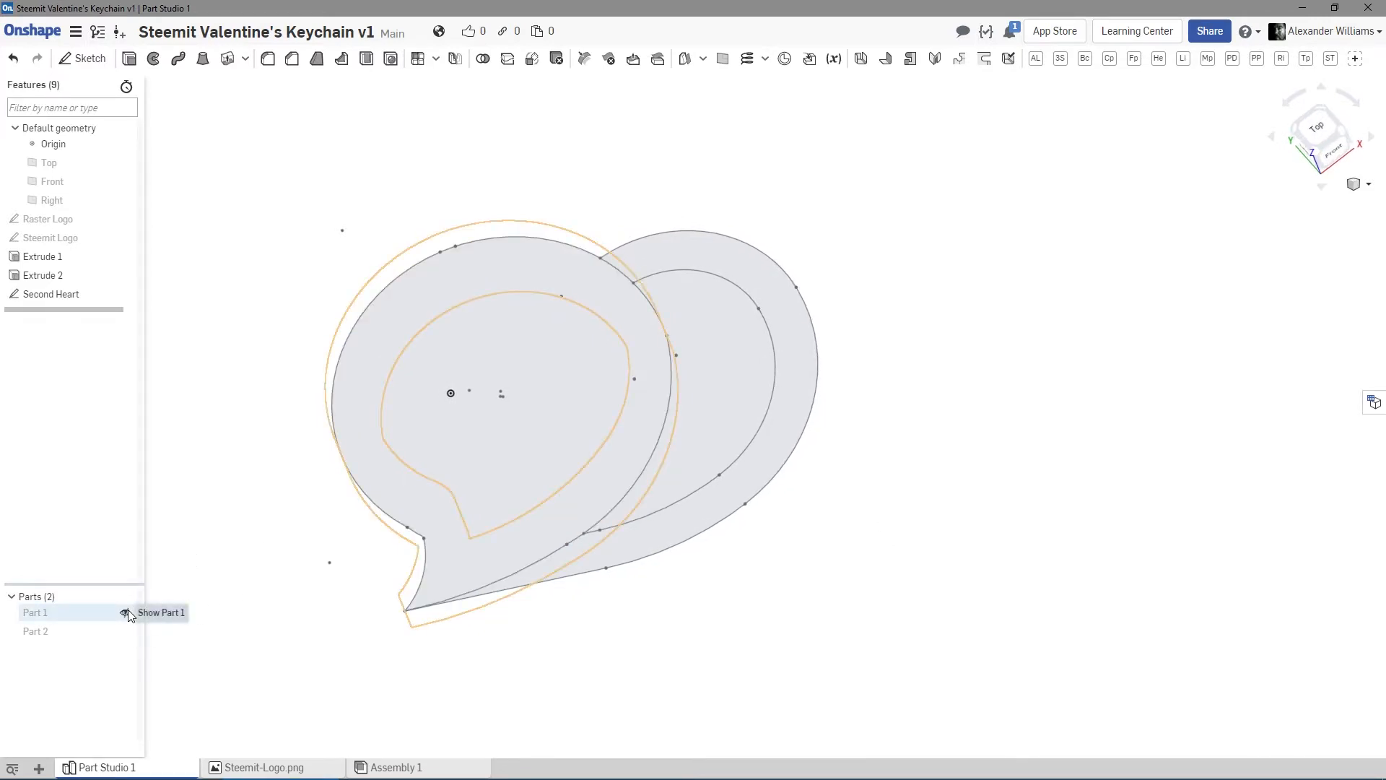
click(127, 613)
click(126, 633)
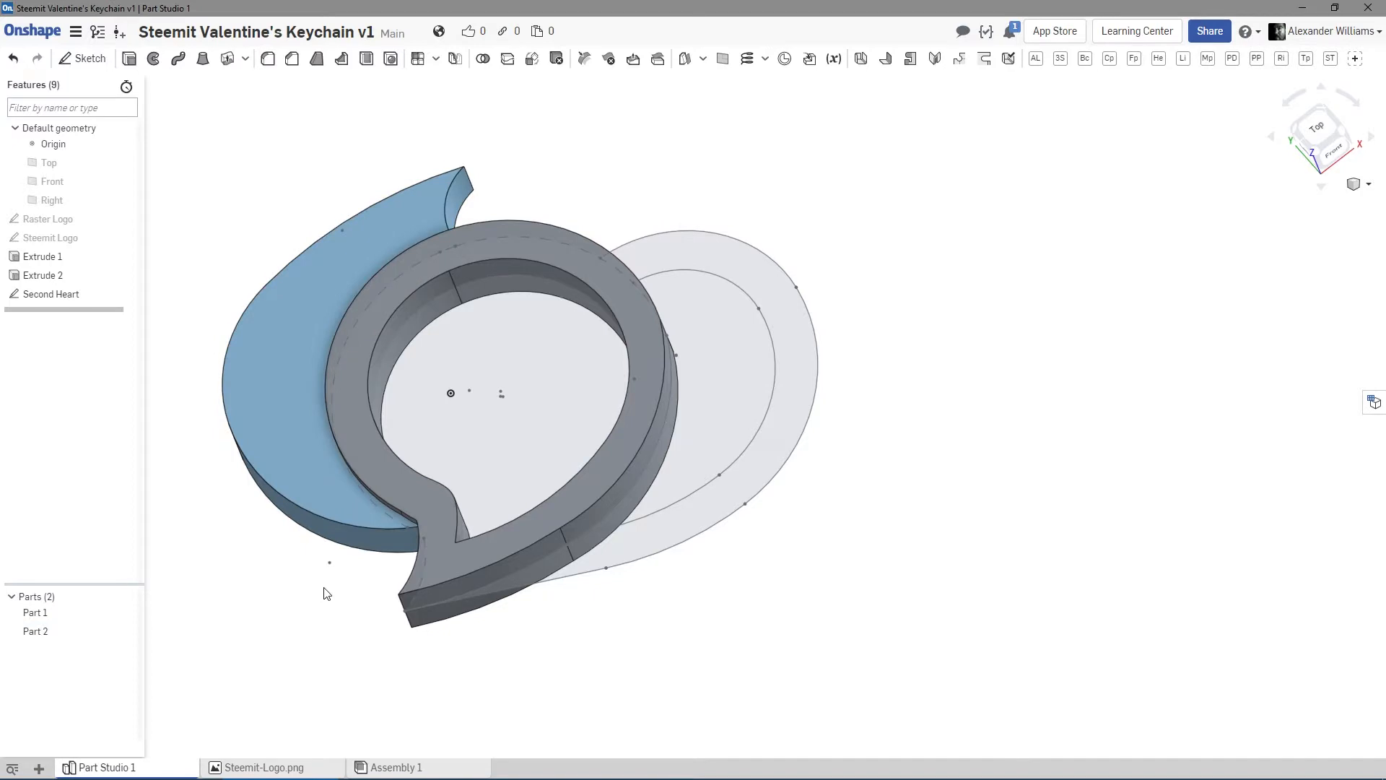
mouse_move(327, 594)
right_down()
mouse_move(374, 603)
mouse_move(340, 575)
mouse_move(337, 603)
mouse_move(320, 592)
right_up()
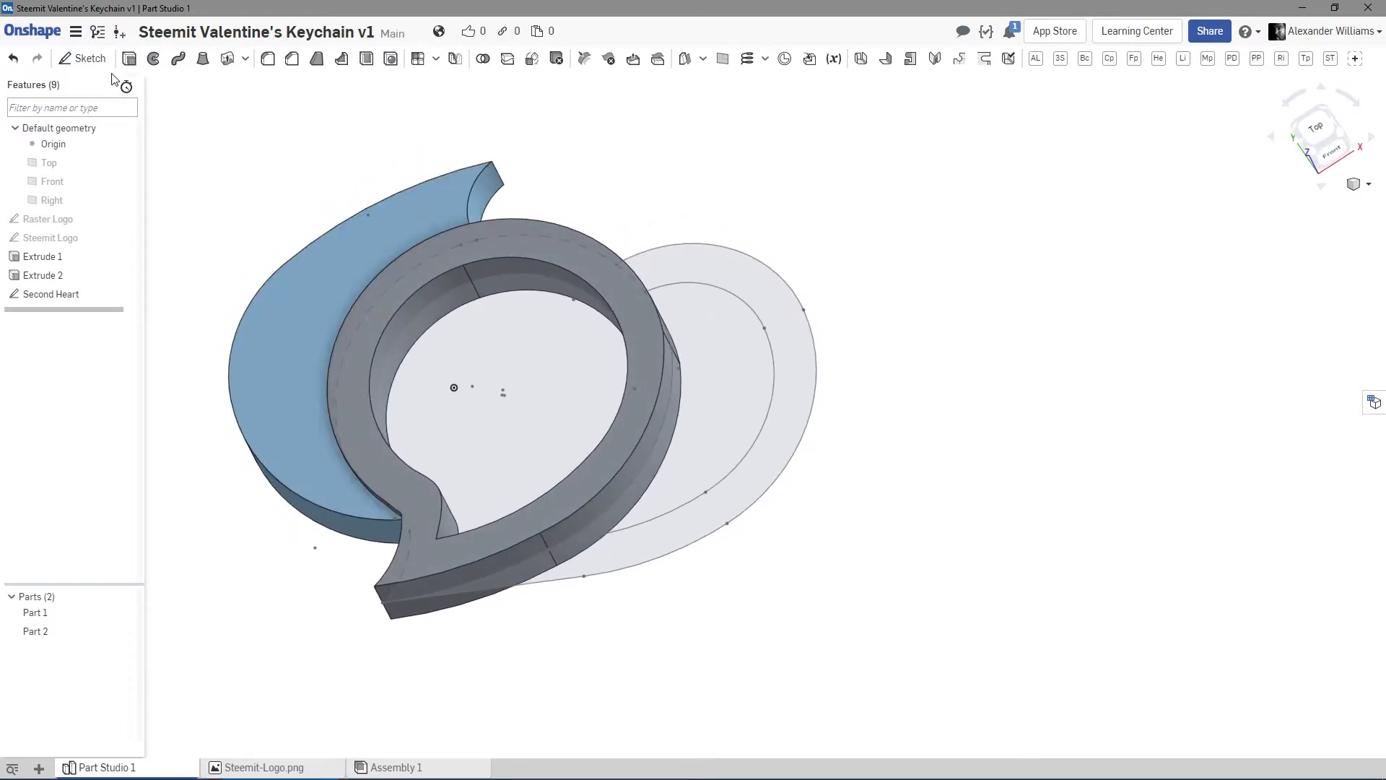
Extrude the outer band of the Second Heart sketch symmetrically with a depth of 5 mm, adding it to Part 1.
click(130, 58)
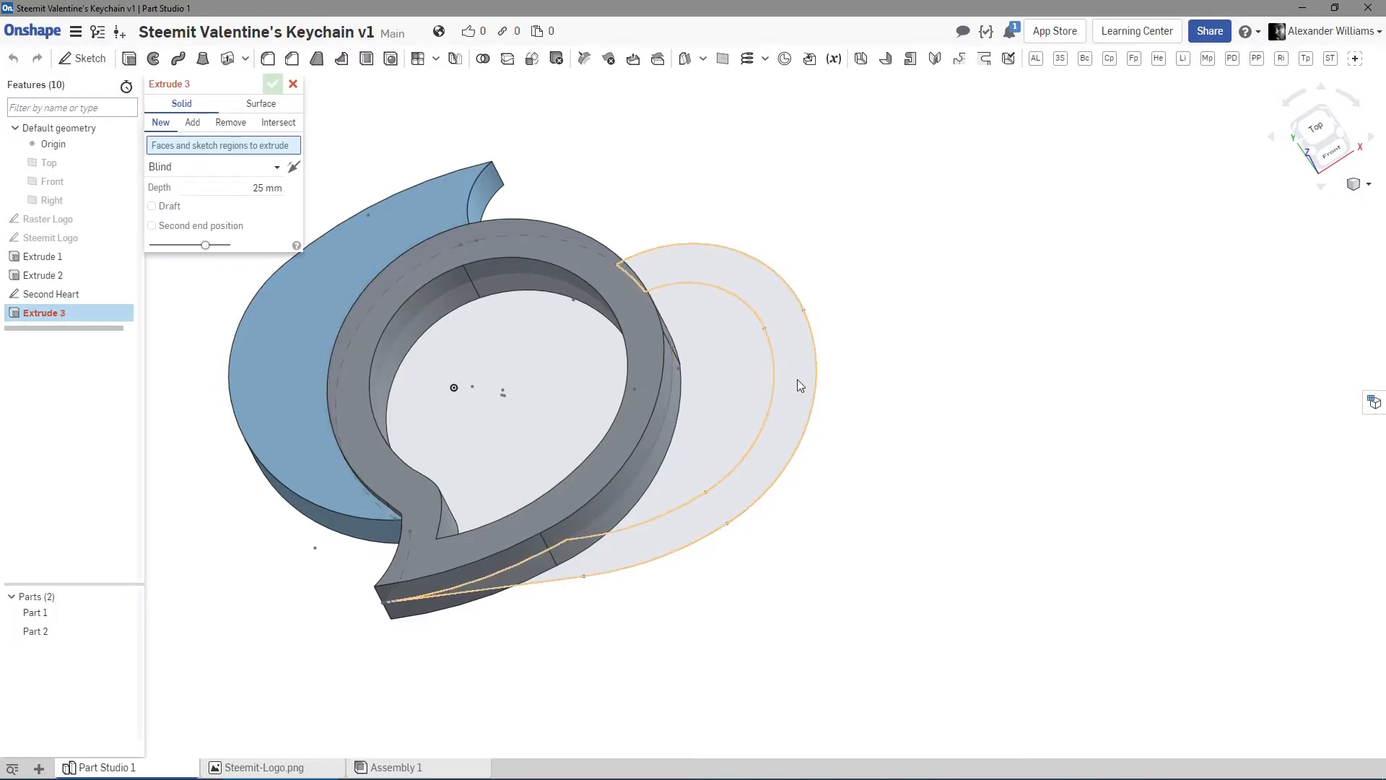
click(797, 379)
right_drag(924, 311, 505, 227)
click(216, 180)
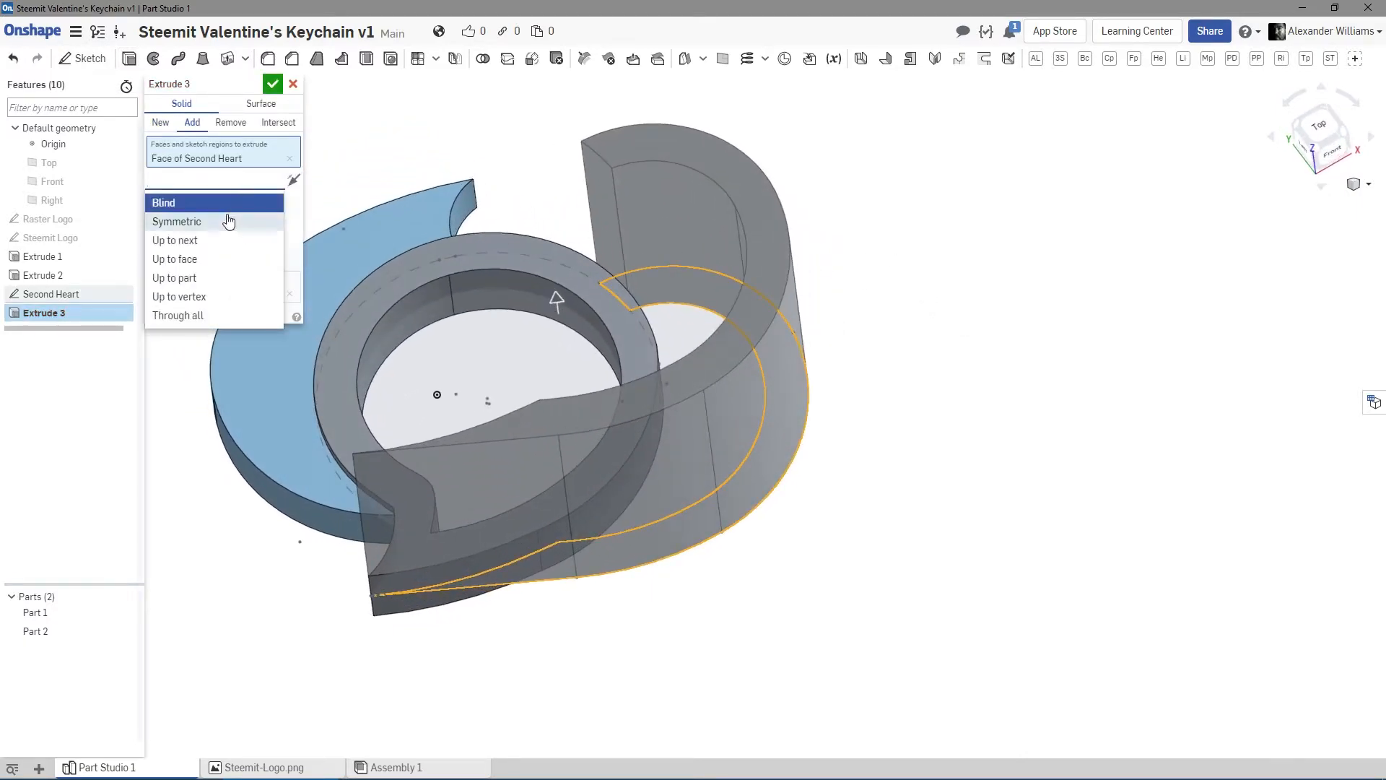
click(228, 221)
click(256, 207)
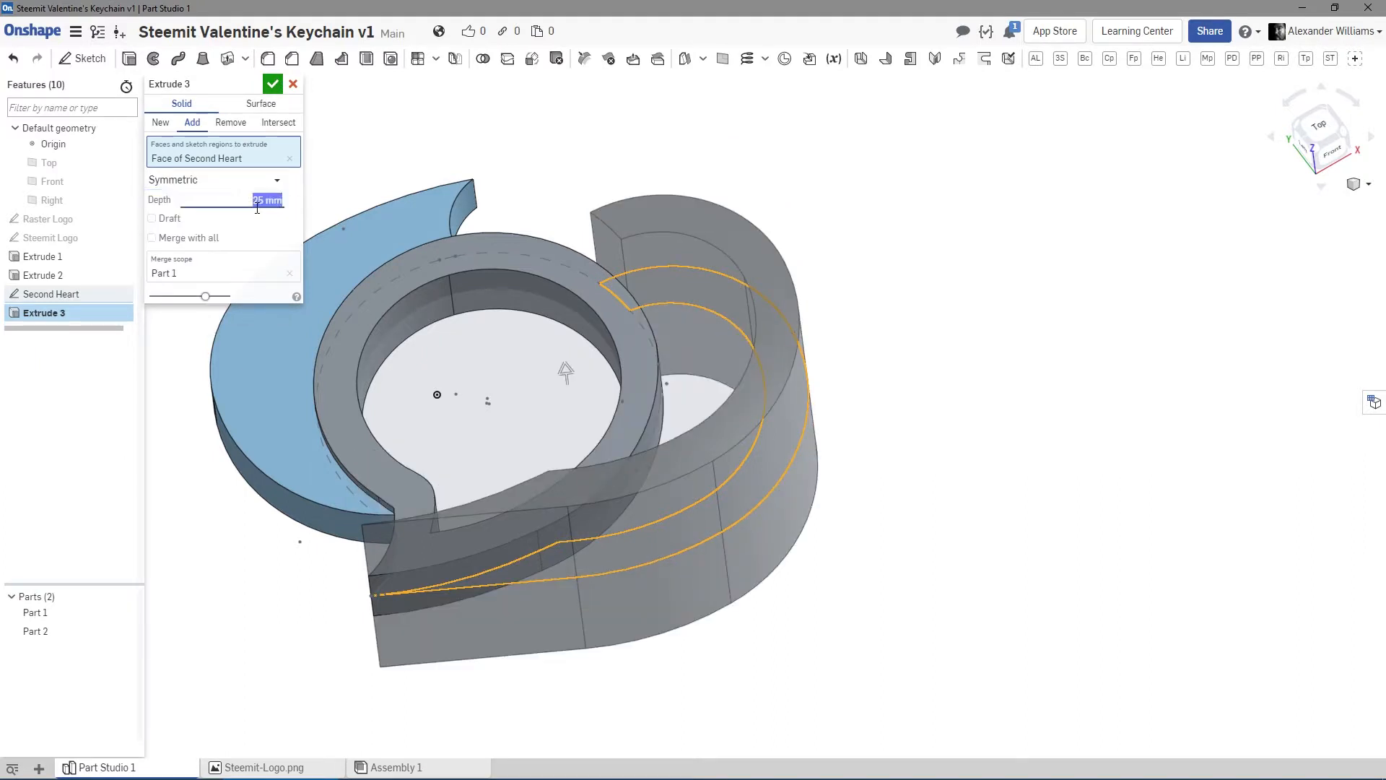
text(5)
Reduce the band's symmetric extrusion depth to 3 mm.
right_drag(920, 285, 981, 411)
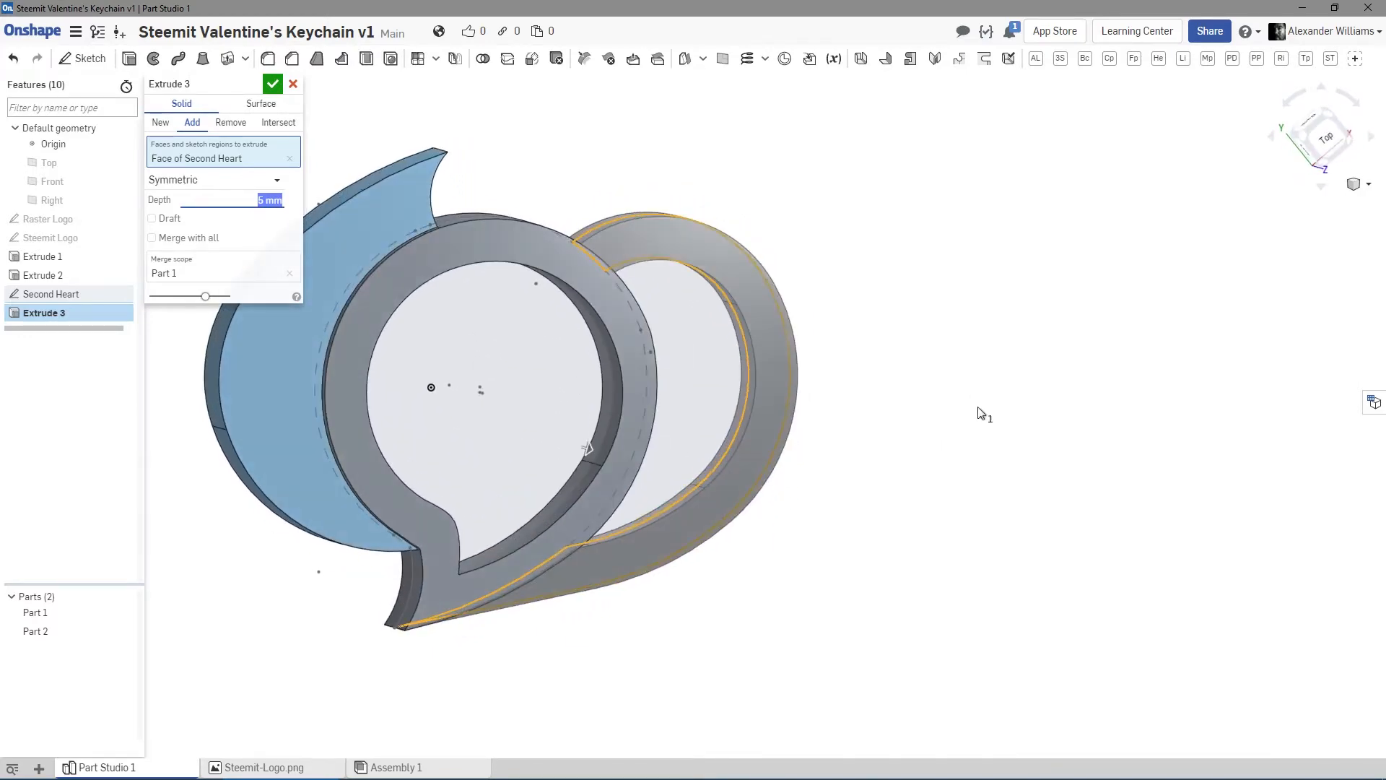
text(3)
key(Return)
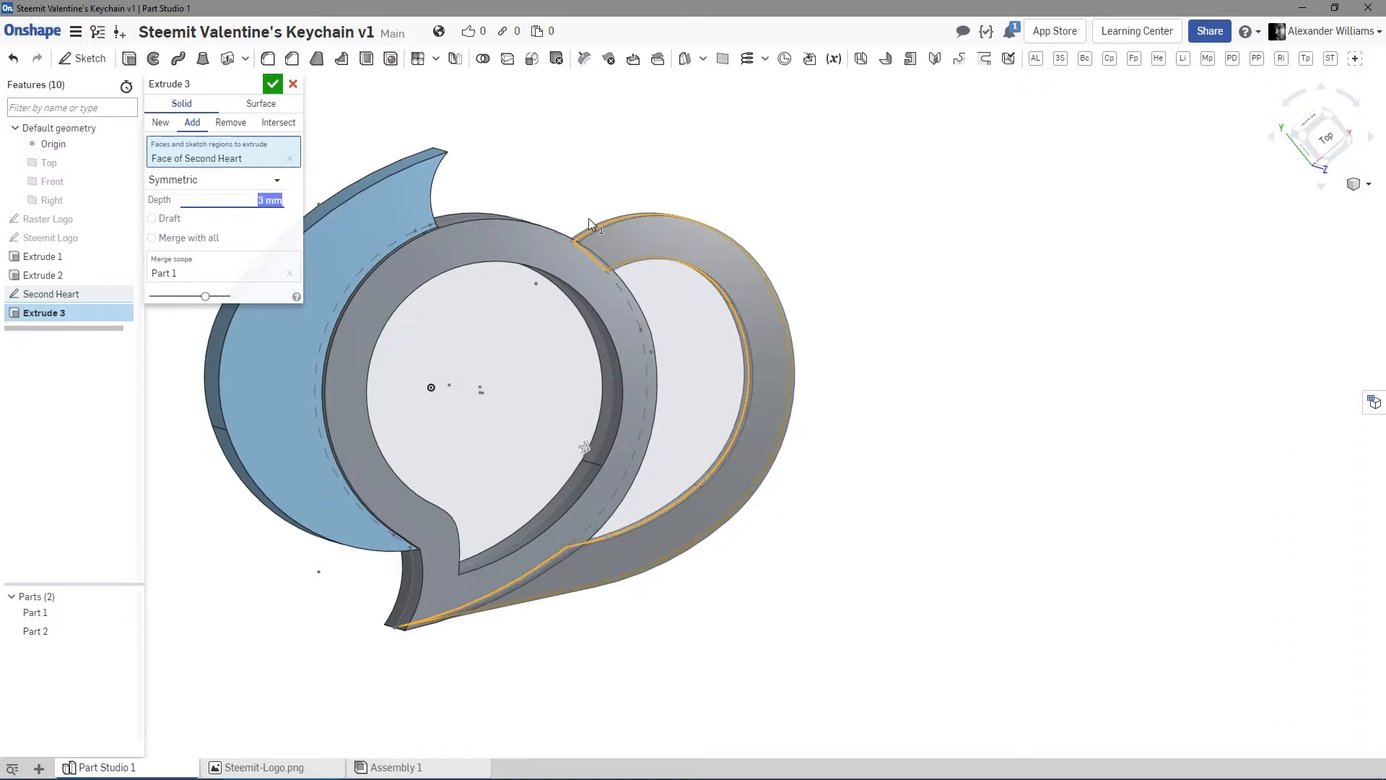
Change the band's 3 mm extrusion to create a new separate part and accept the feature.
right_drag(870, 299, 875, 498)
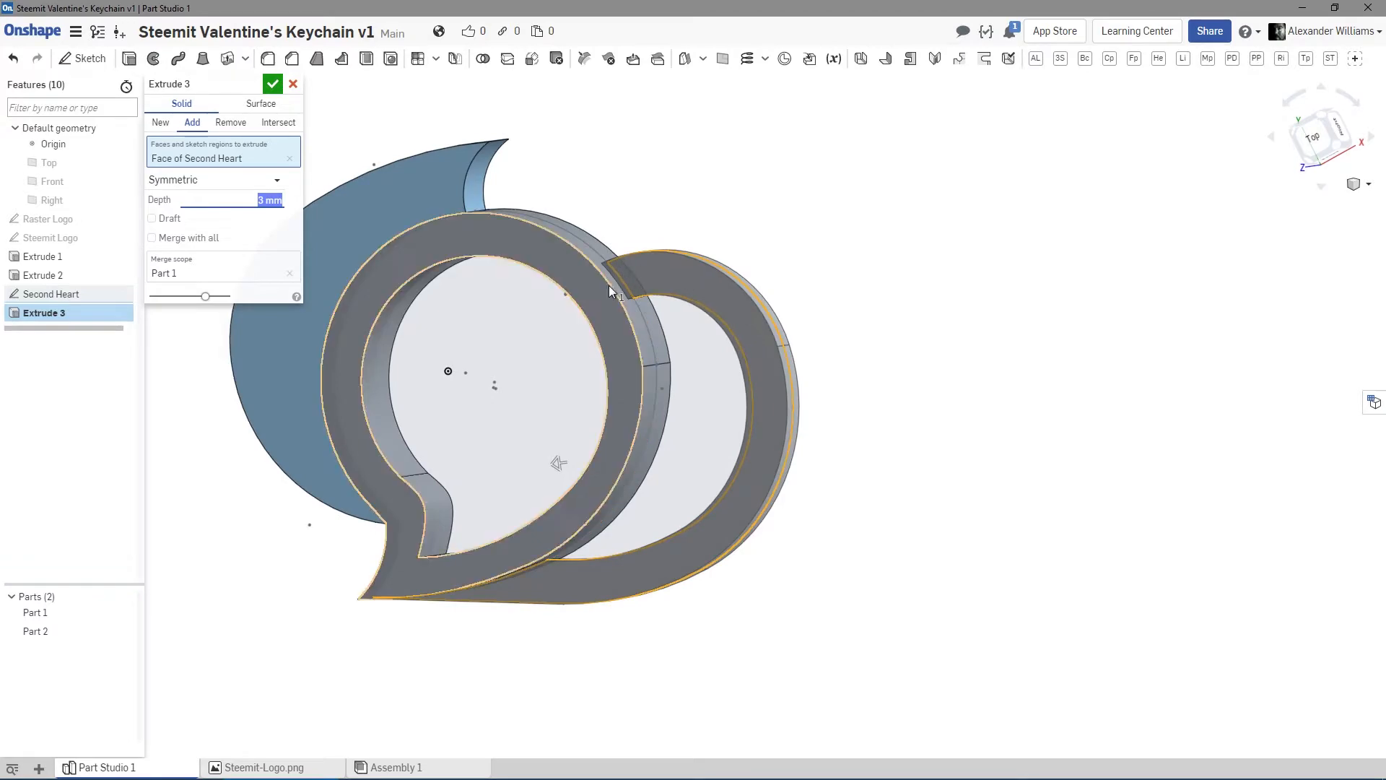
right_drag(907, 293, 891, 350)
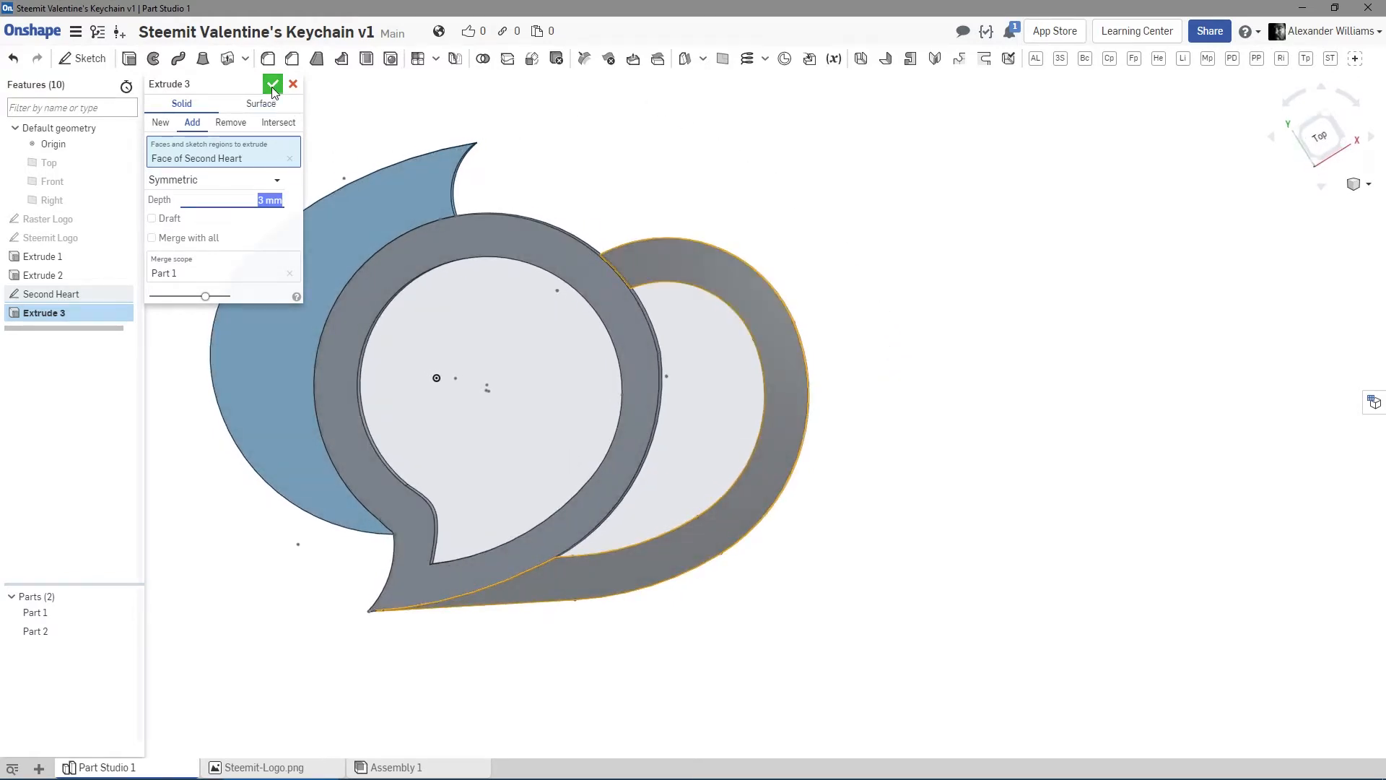
click(158, 125)
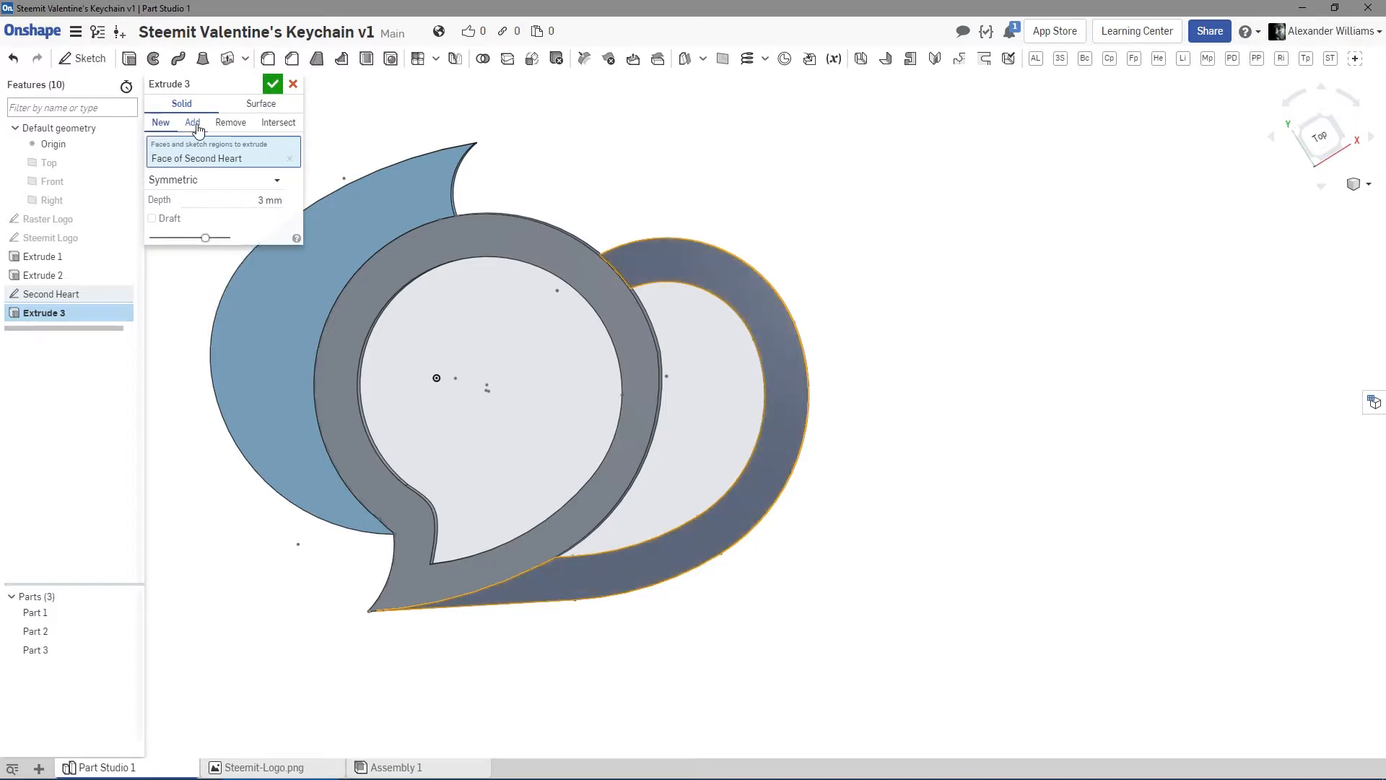
click(273, 86)
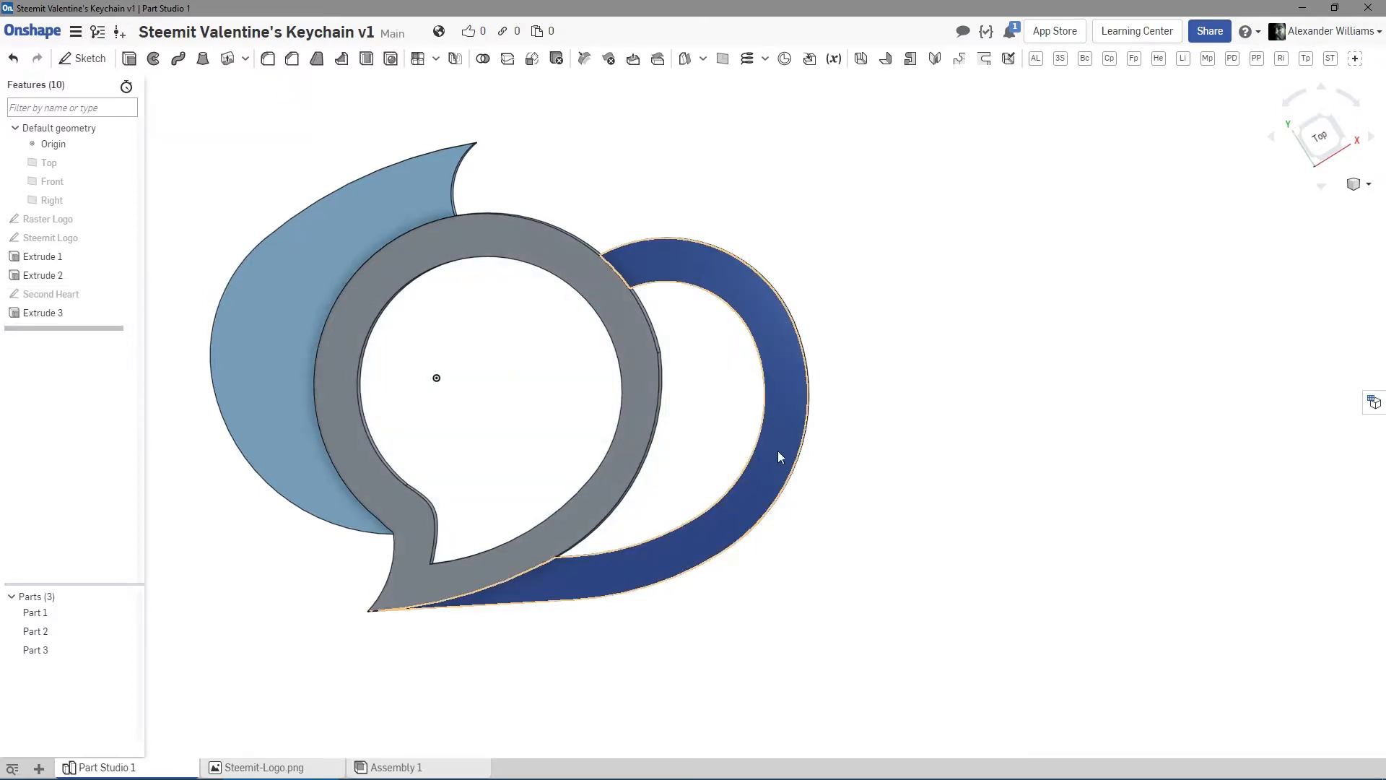
Combine Part 1, Part 2 and Part 3 into a single body with a Boolean union.
scroll(901, 427, down, 3)
middle_drag(901, 427, 947, 471)
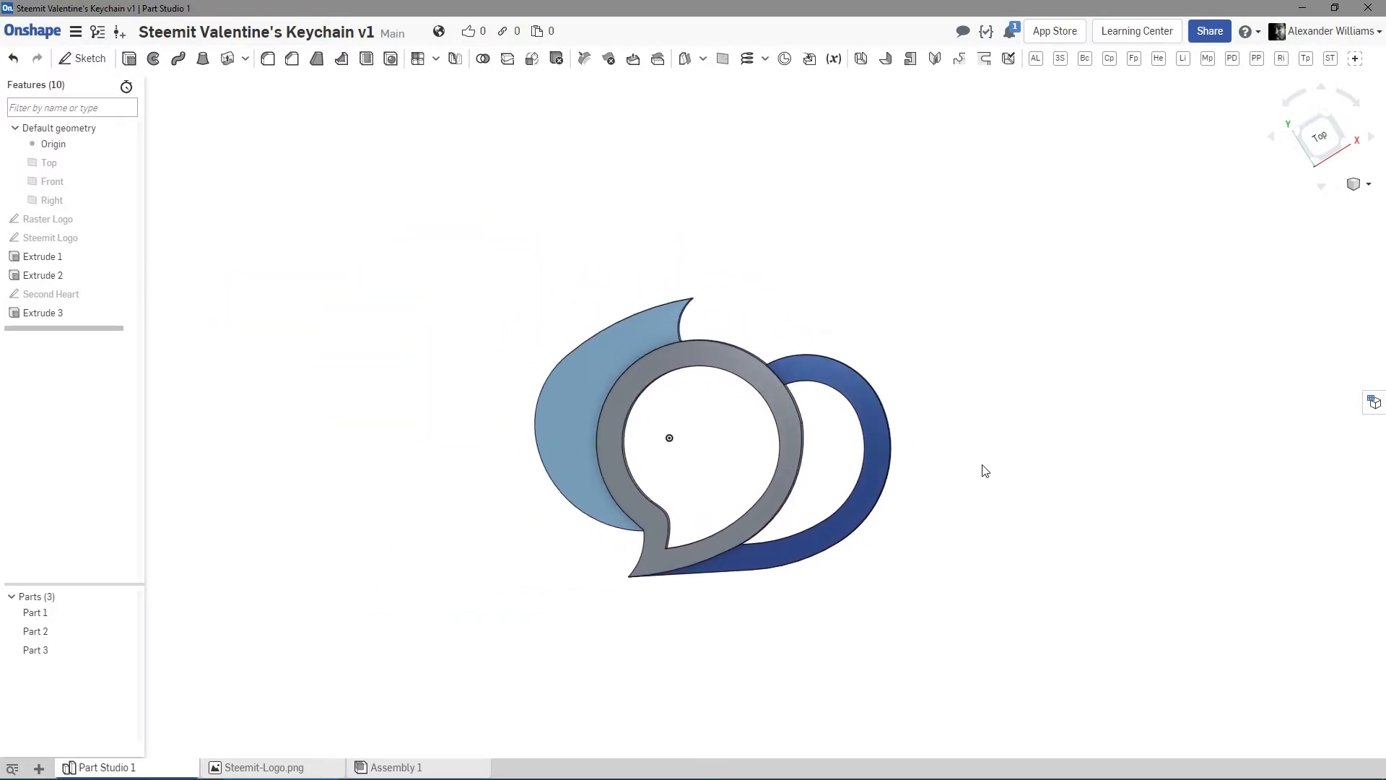
mouse_move(1088, 462)
right_down()
mouse_move(1049, 414)
mouse_move(1083, 349)
mouse_move(1095, 411)
mouse_move(1080, 474)
mouse_move(987, 476)
mouse_move(1123, 455)
mouse_move(1111, 486)
mouse_move(1133, 460)
mouse_move(1105, 462)
right_up()
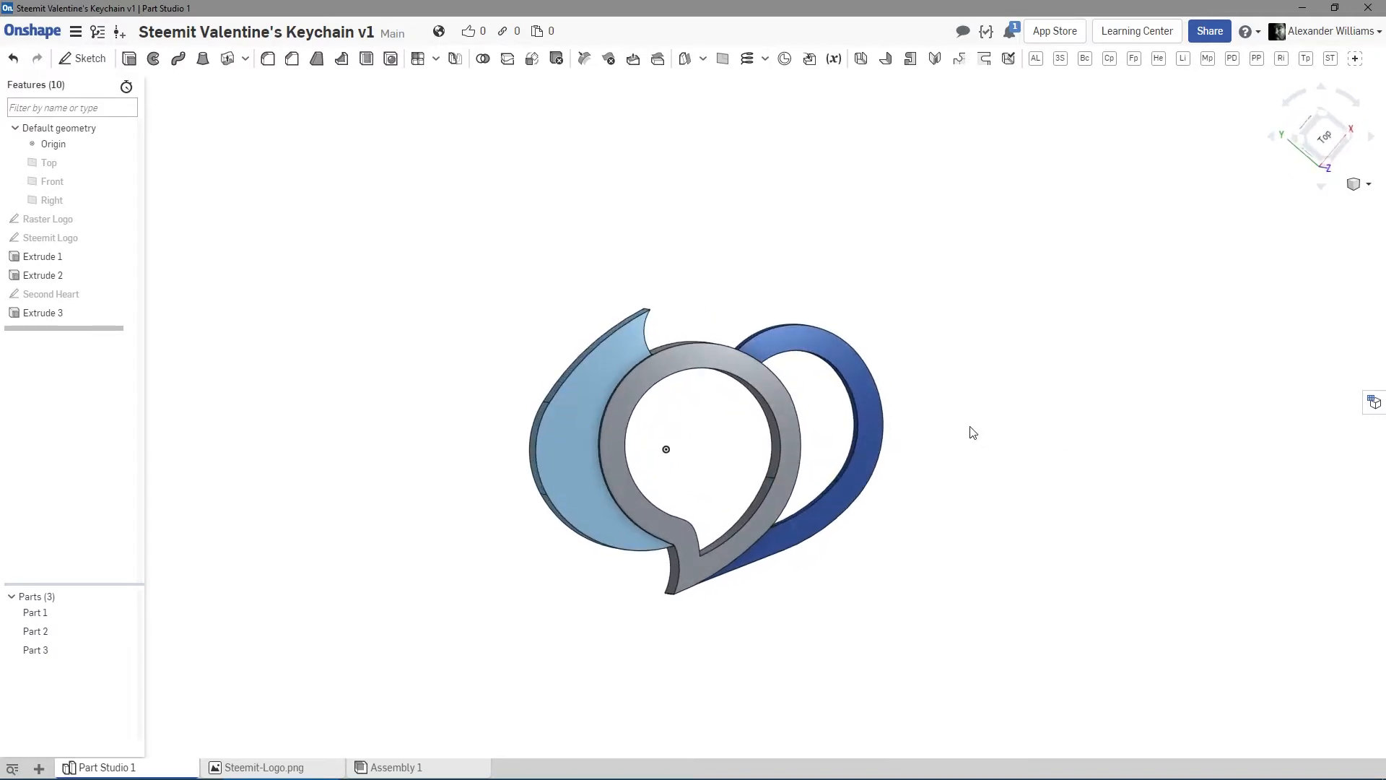
right_drag(971, 432, 935, 453)
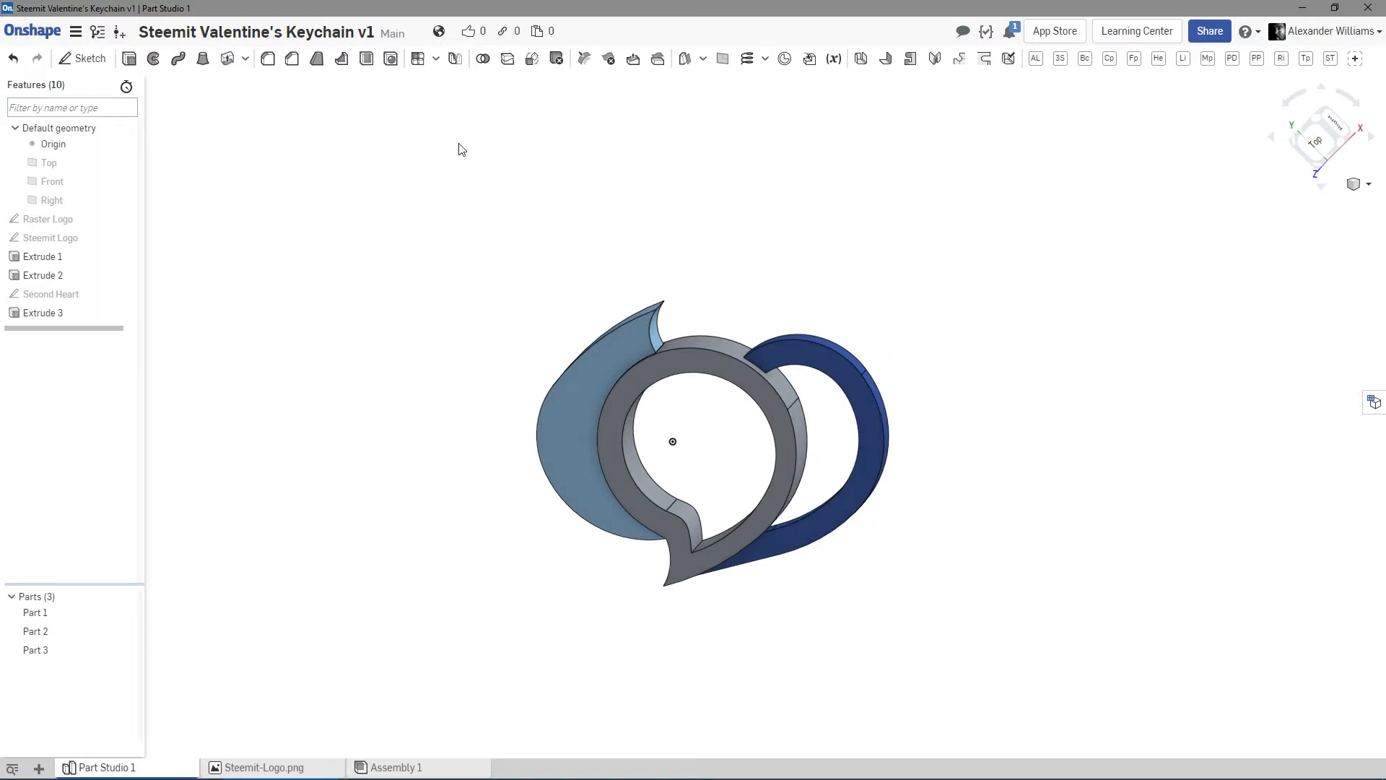
click(482, 59)
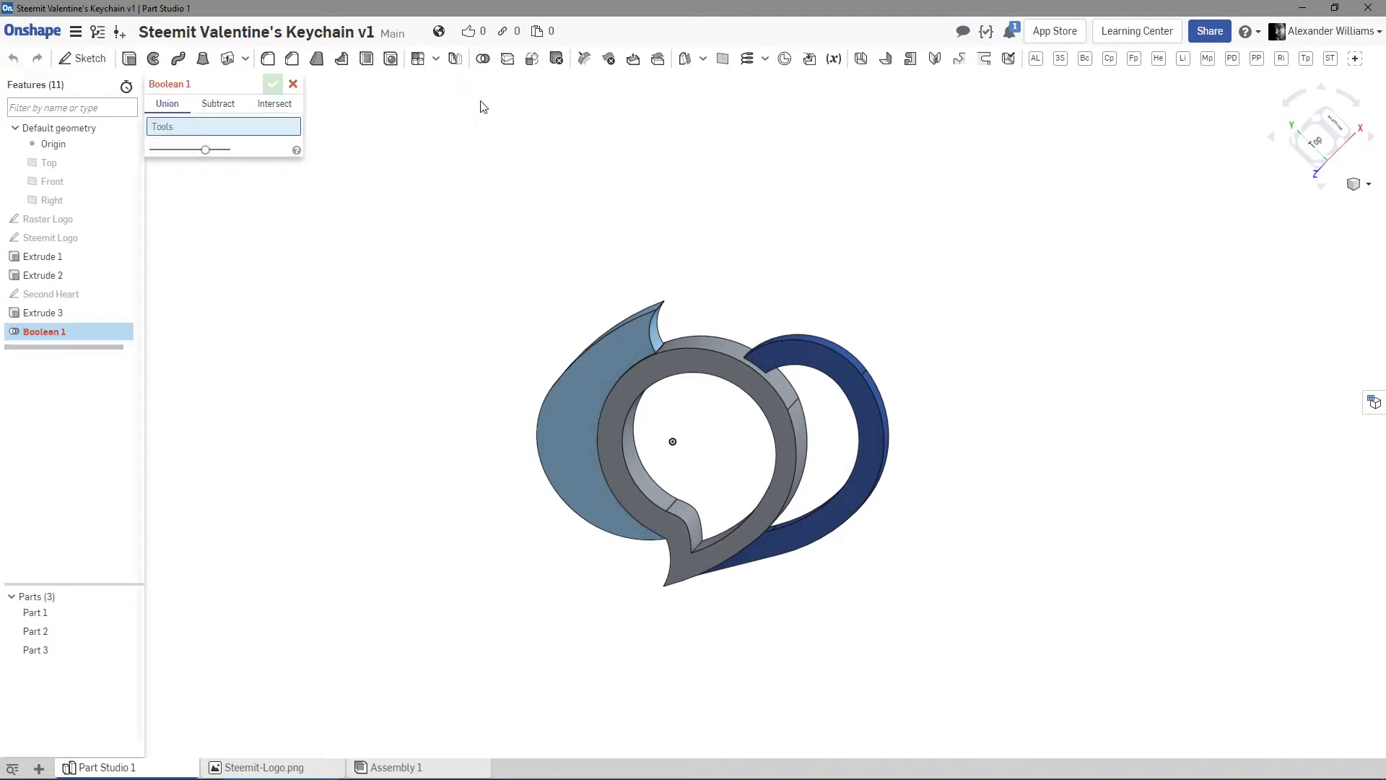
click(610, 356)
click(652, 366)
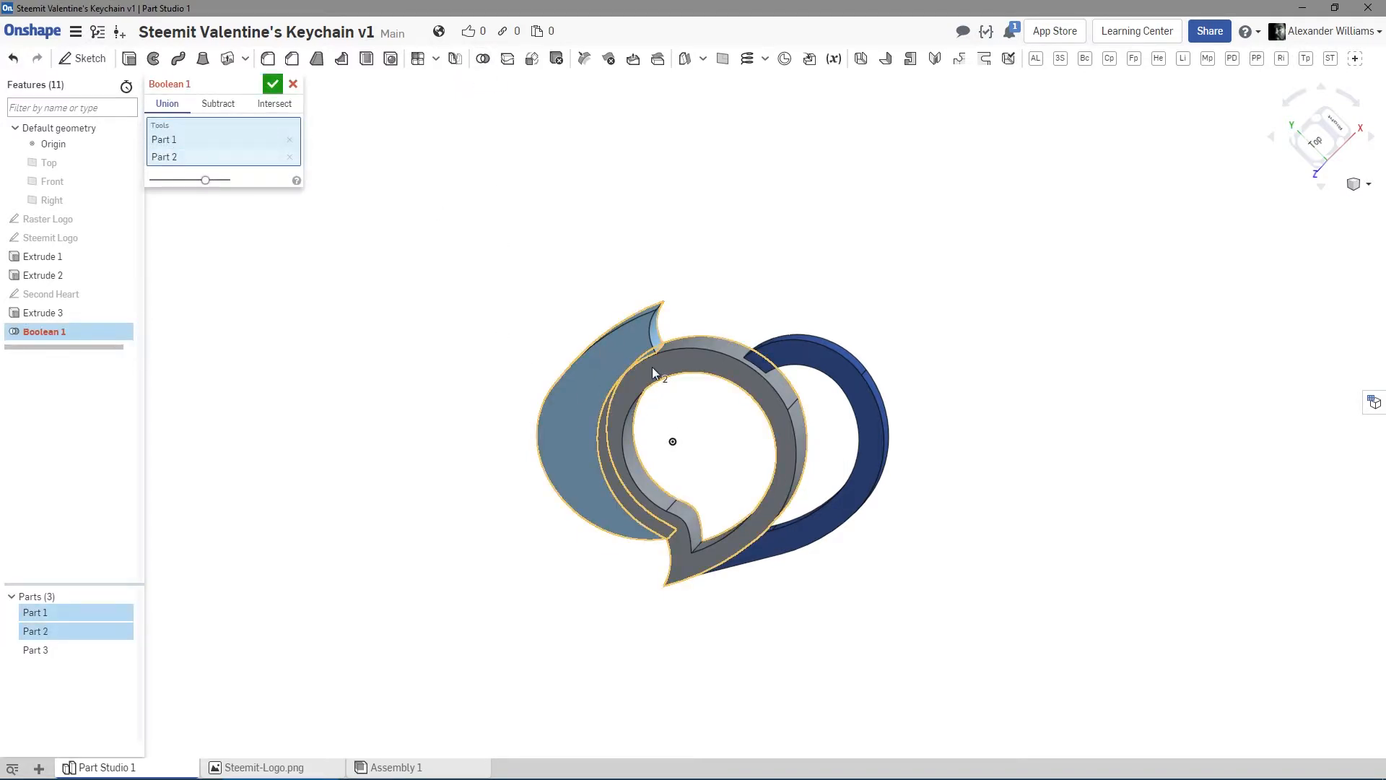
click(828, 377)
right_drag(928, 294, 974, 445)
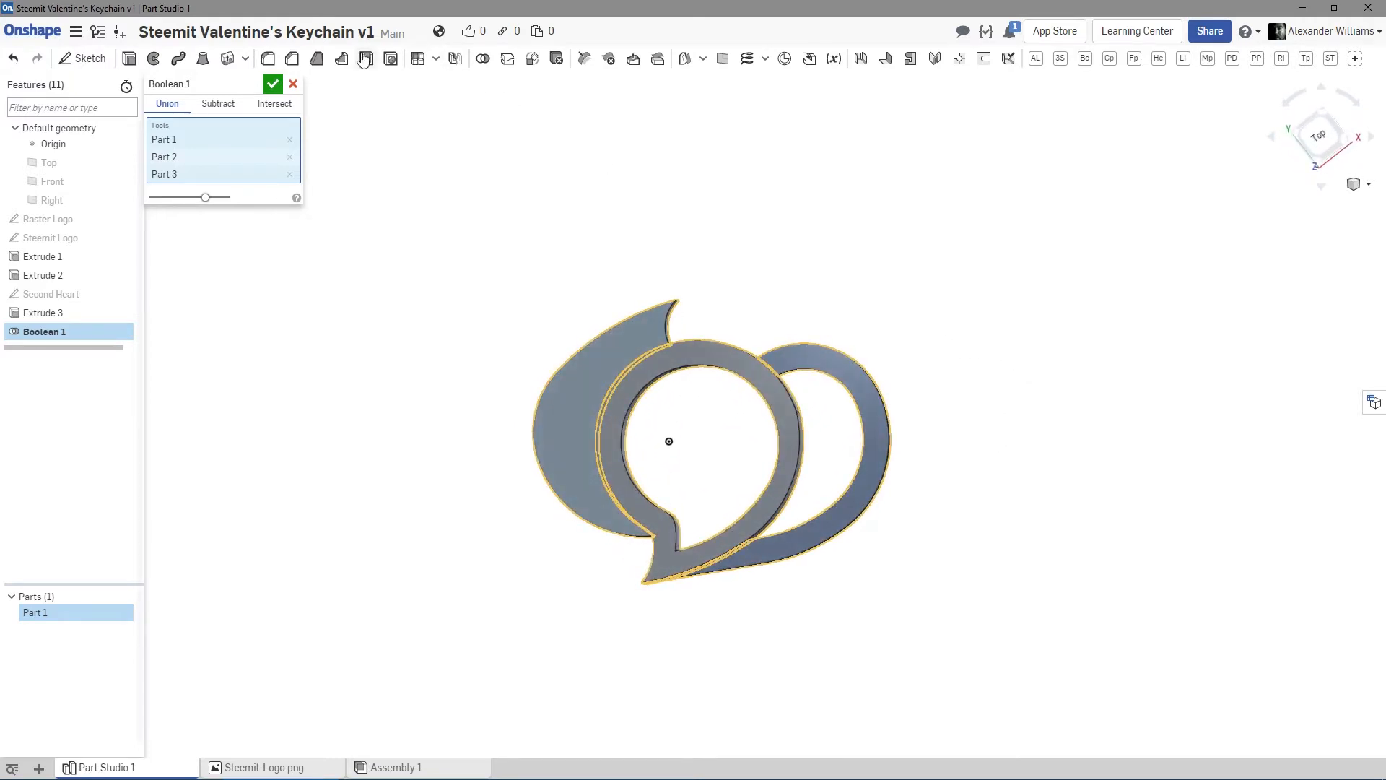
click(272, 84)
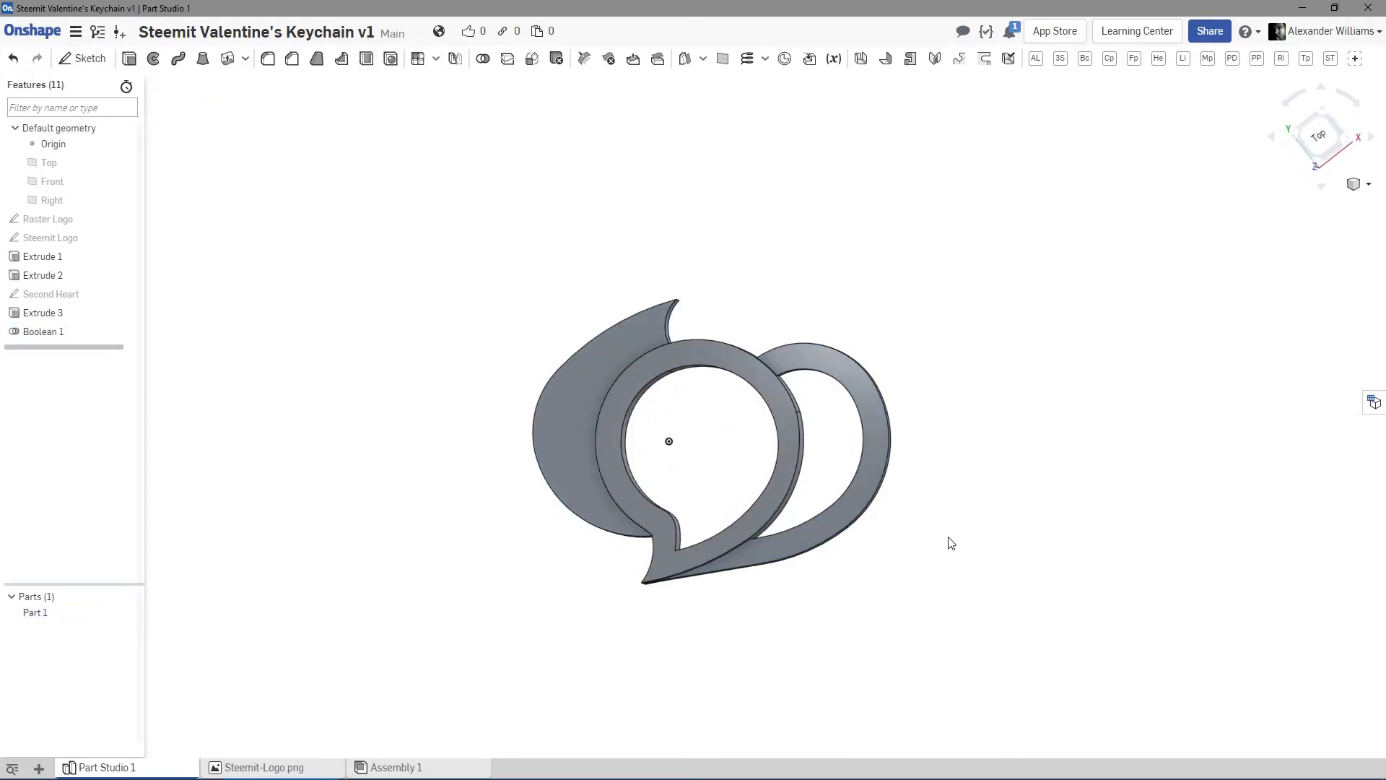
right_drag(951, 543, 941, 495)
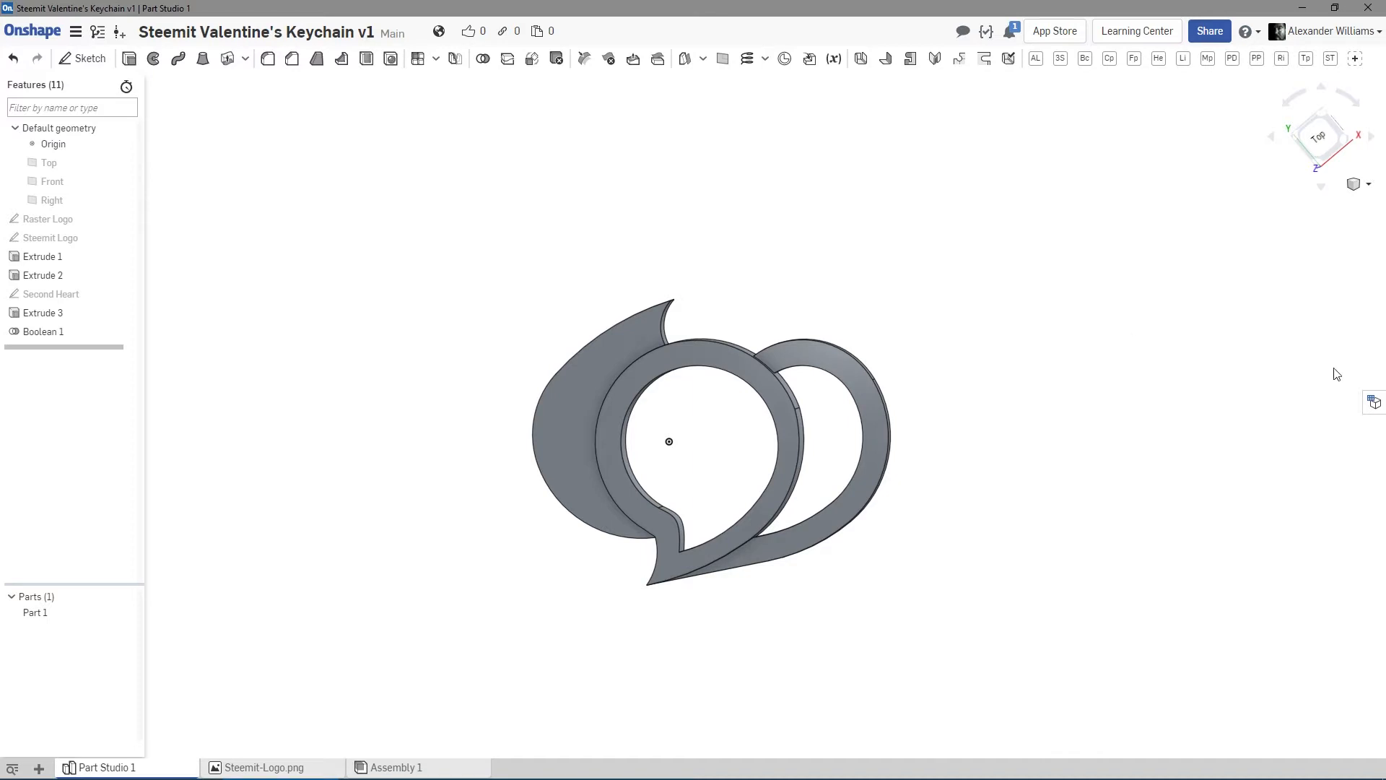
click(1373, 403)
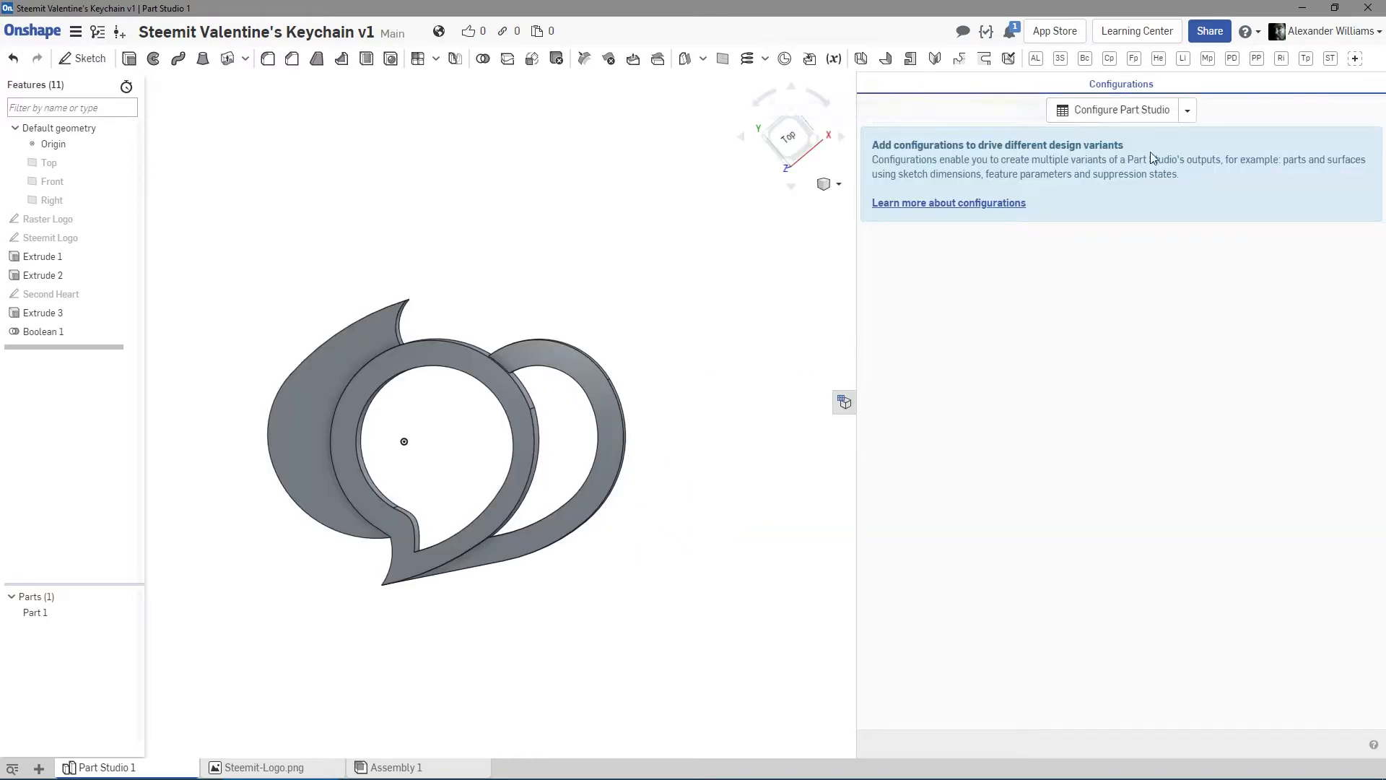
click(844, 404)
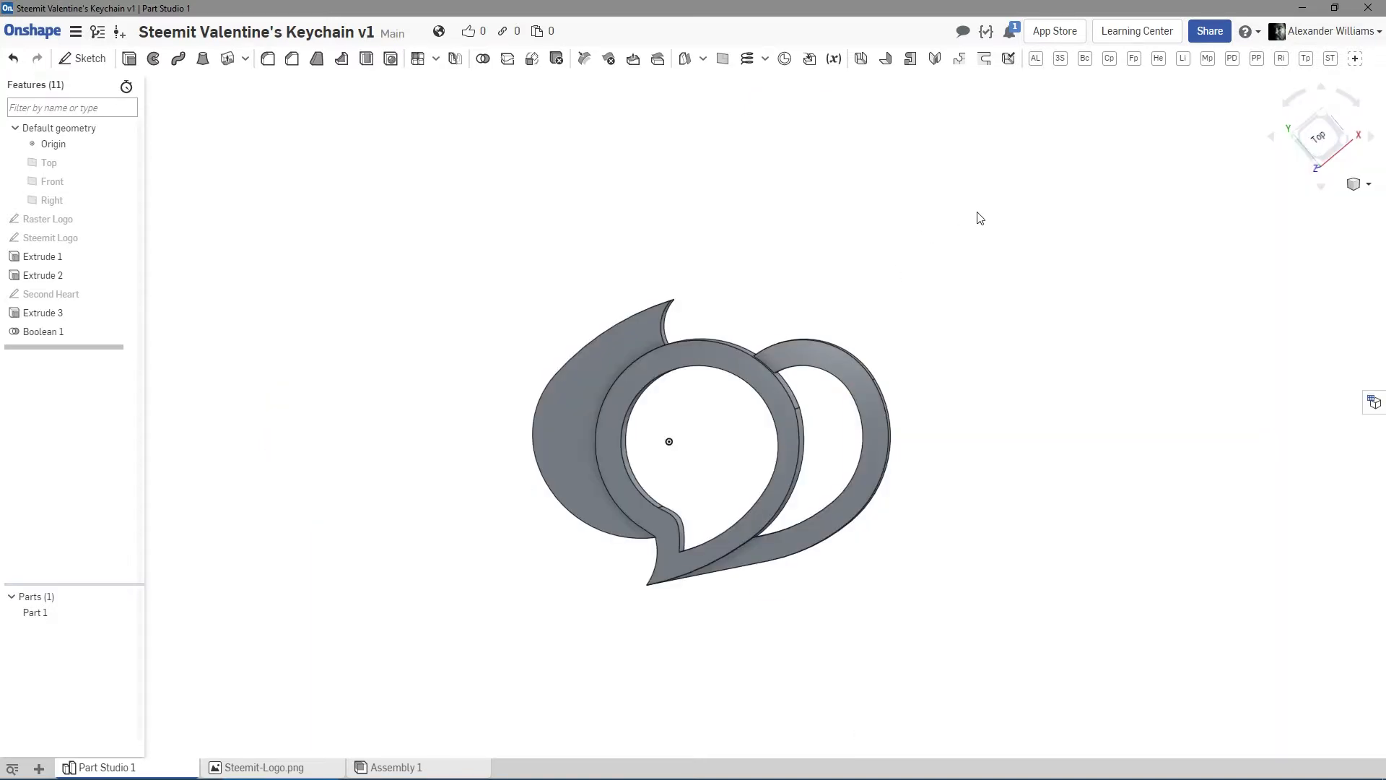
Inspect the merged keychain body from several angles and display the mass properties of Part 1.
right_drag(976, 250, 956, 273)
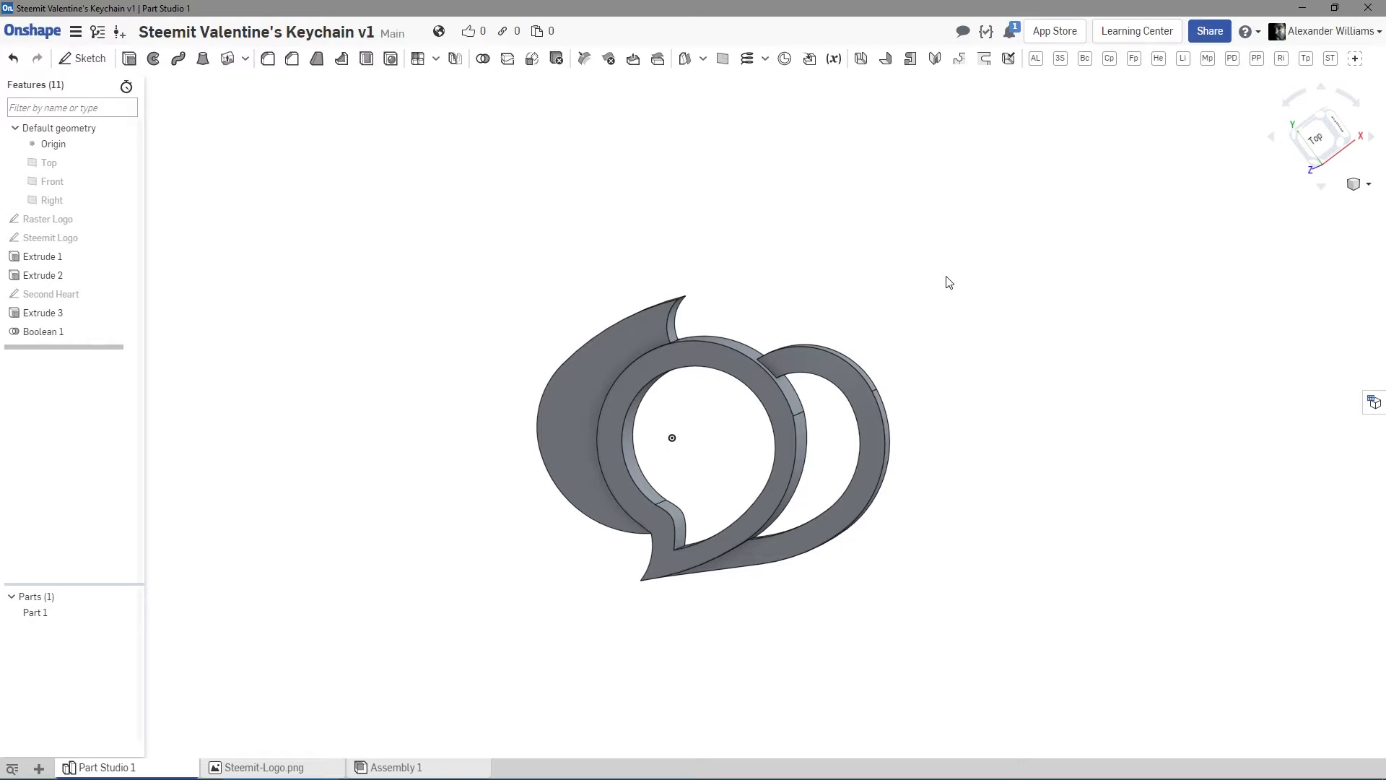
right_drag(869, 342, 945, 361)
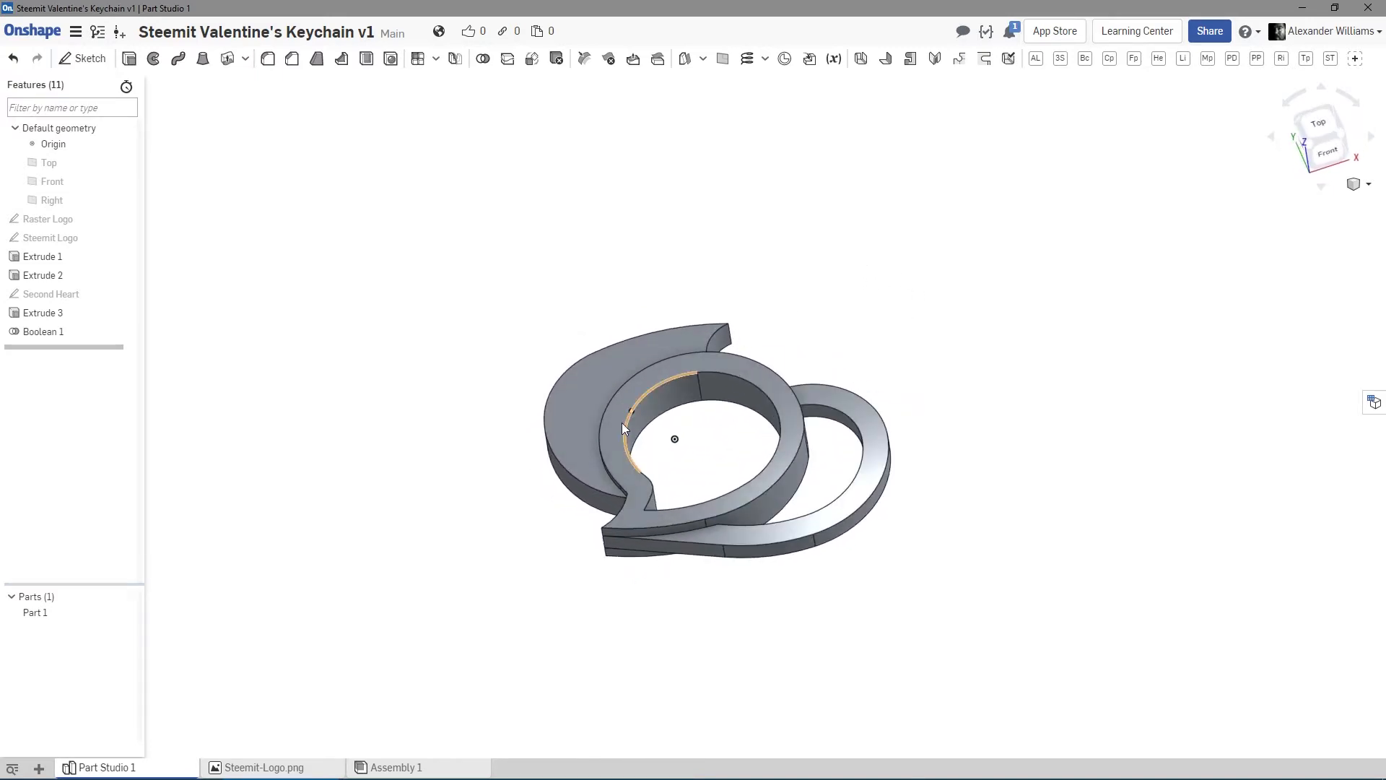
scroll(535, 545, up, 3)
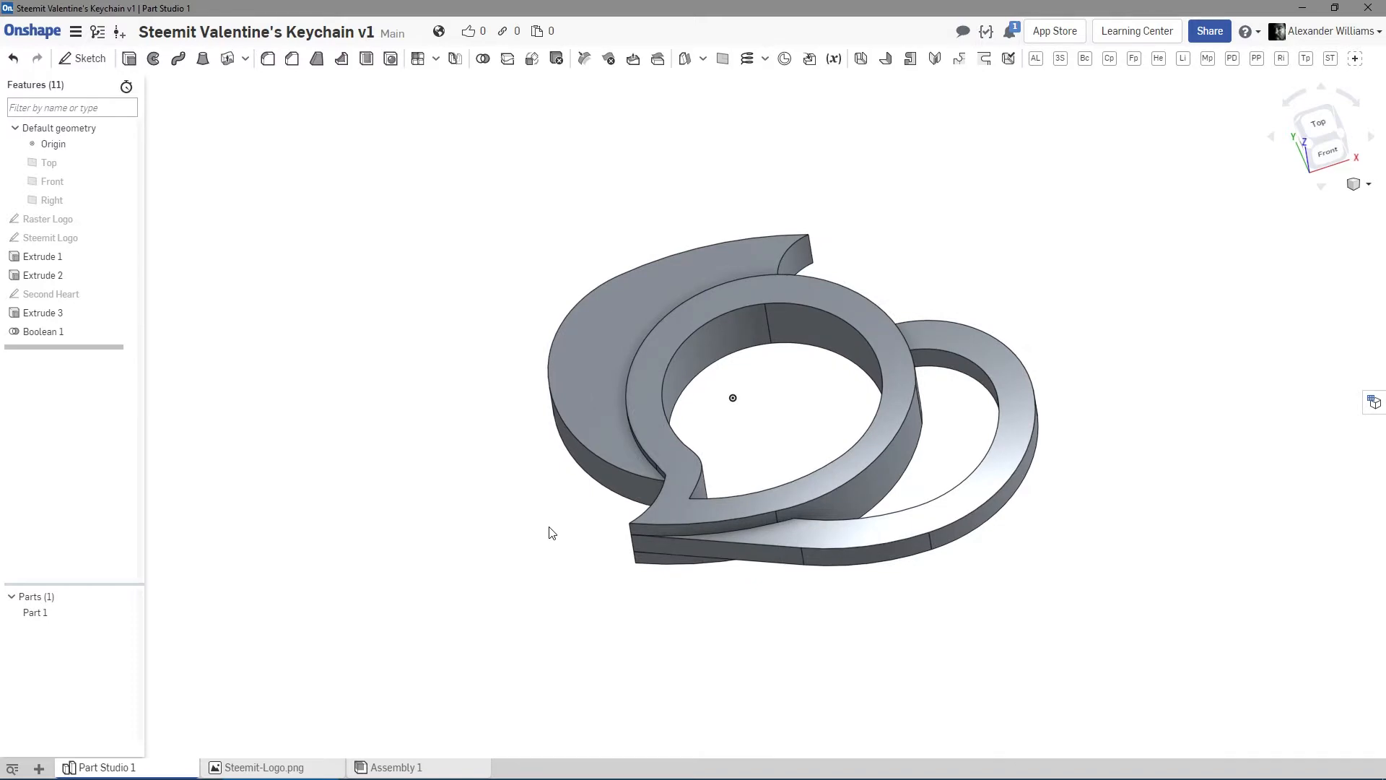
right_drag(552, 533, 435, 577)
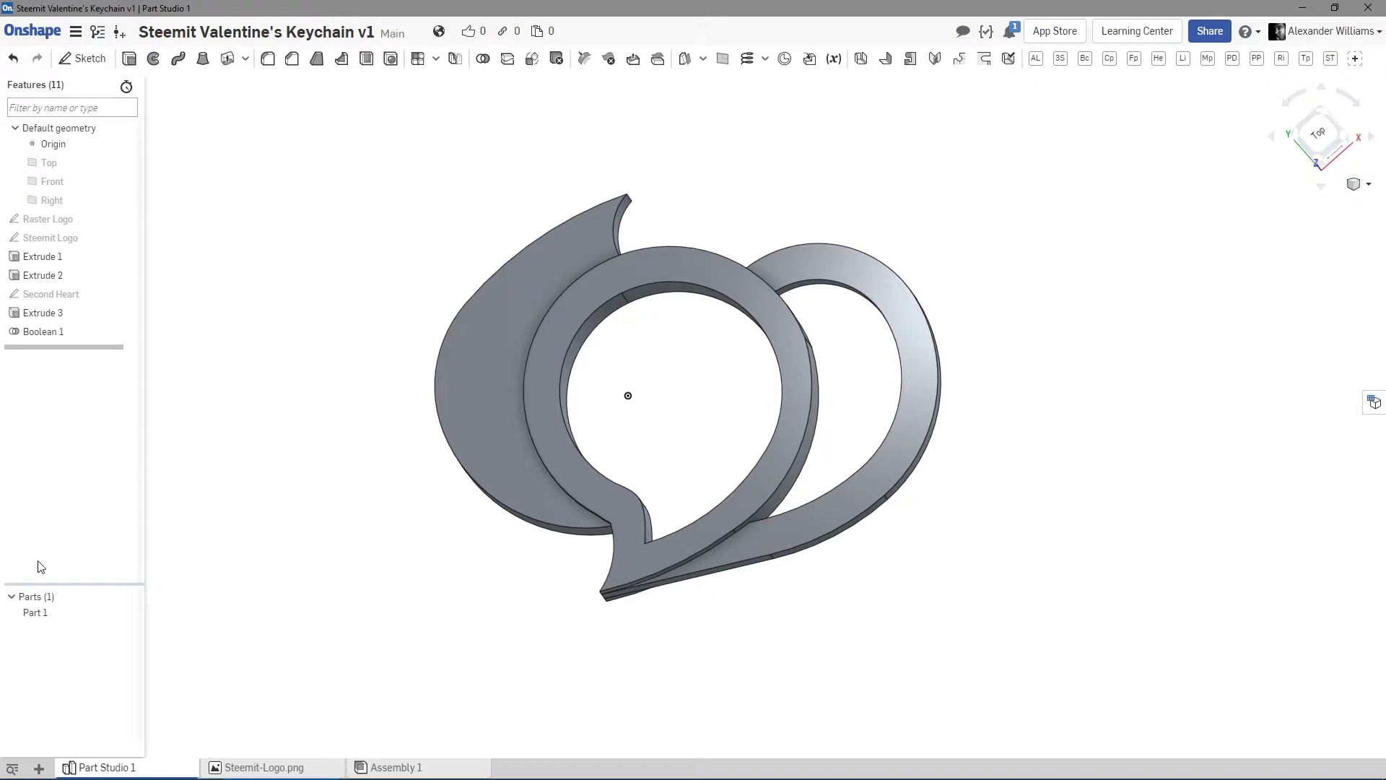
click(33, 612)
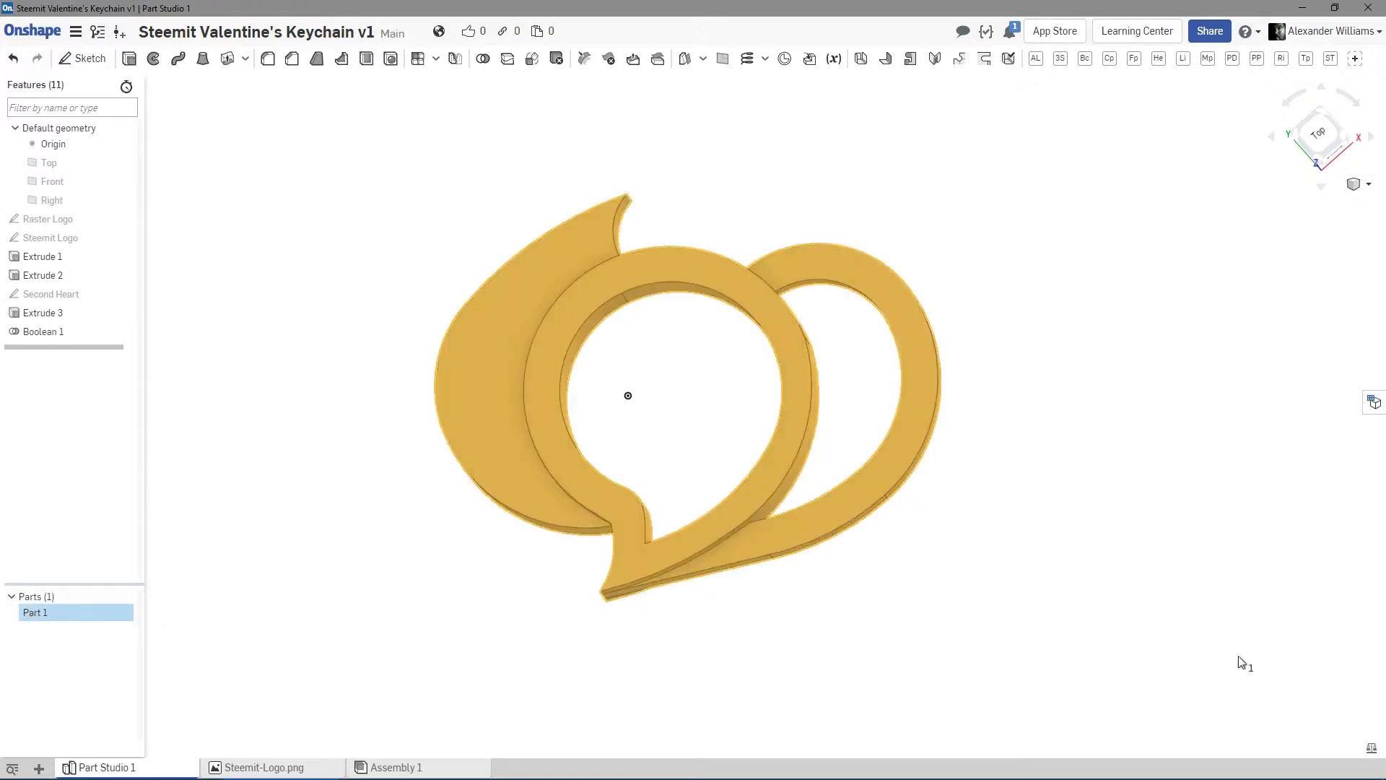
click(1371, 747)
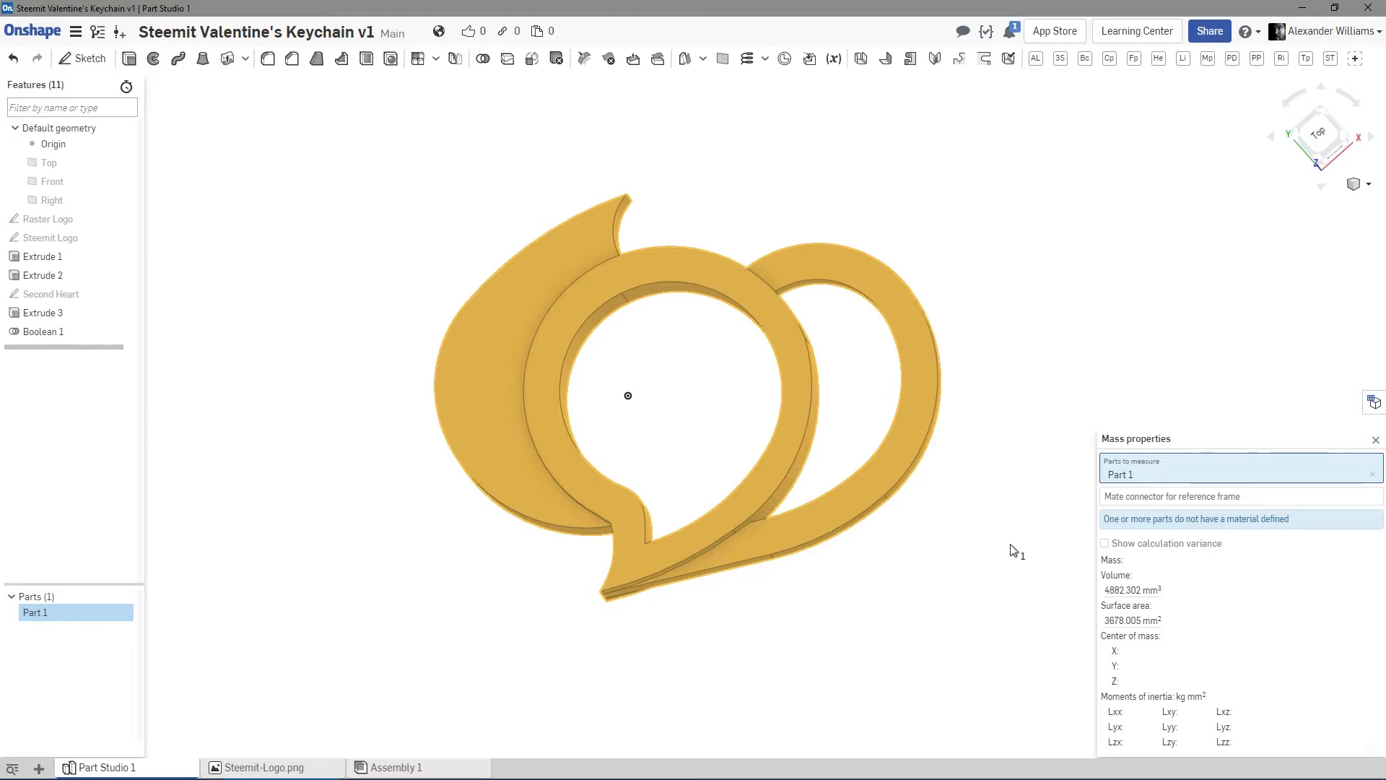
right_drag(1009, 546, 887, 529)
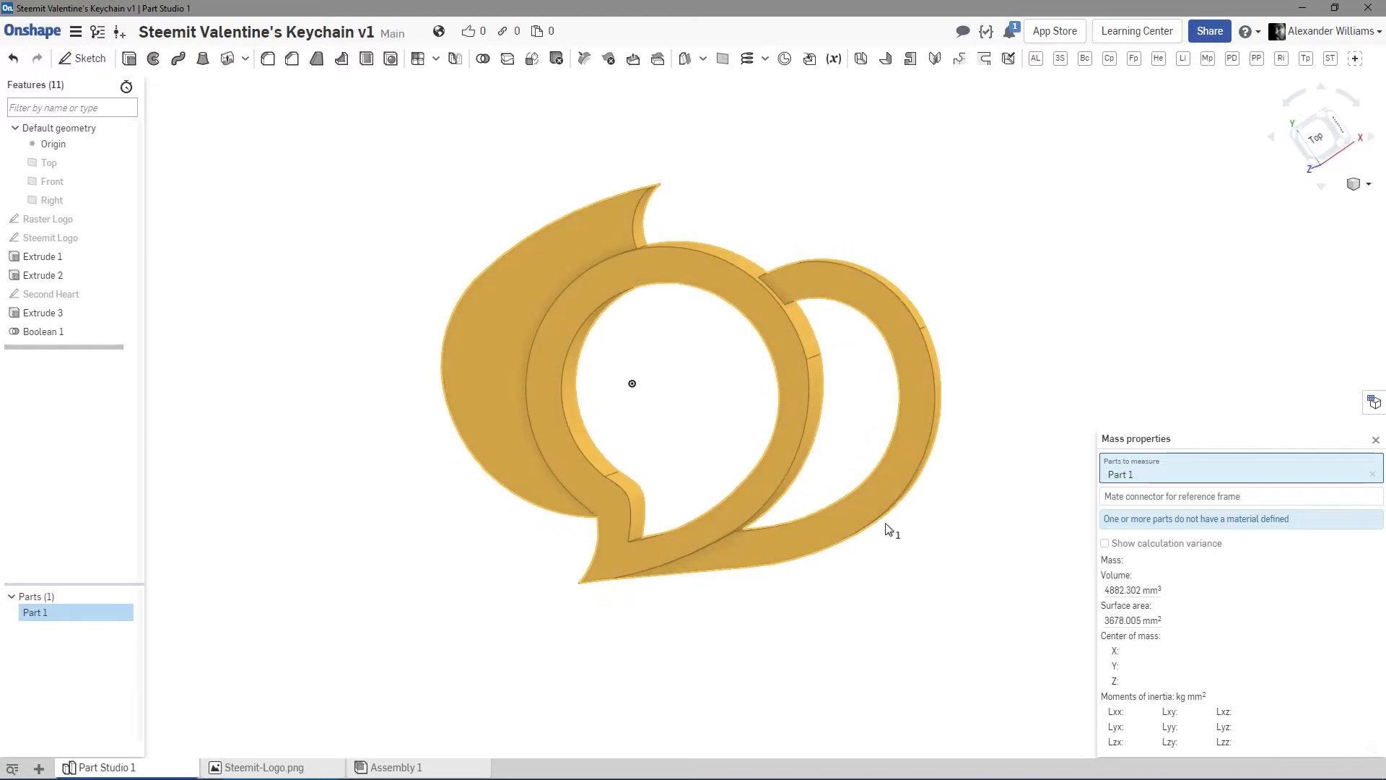
right_drag(698, 443, 704, 376)
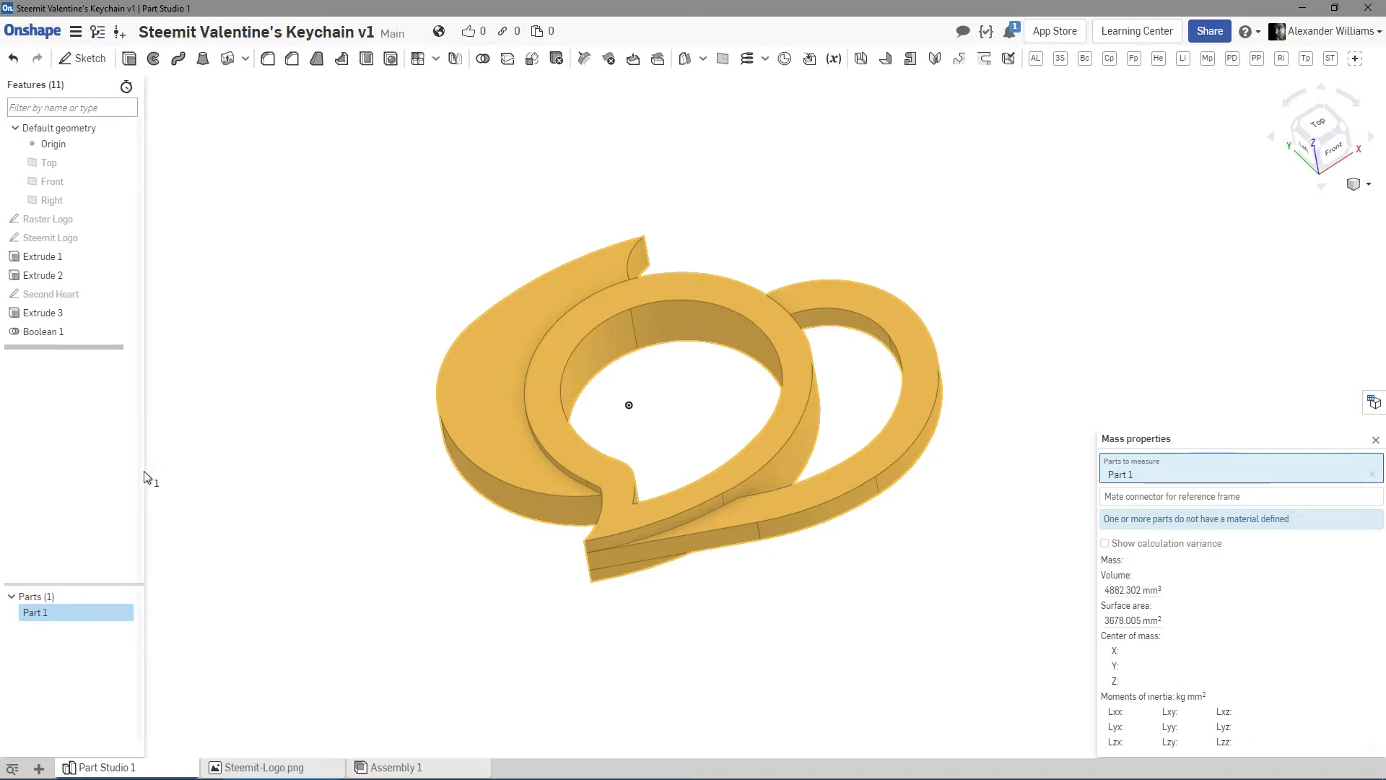
Try to assign a material to Part 1 by searching the Onshape Material Library for "pla".
right_click(105, 611)
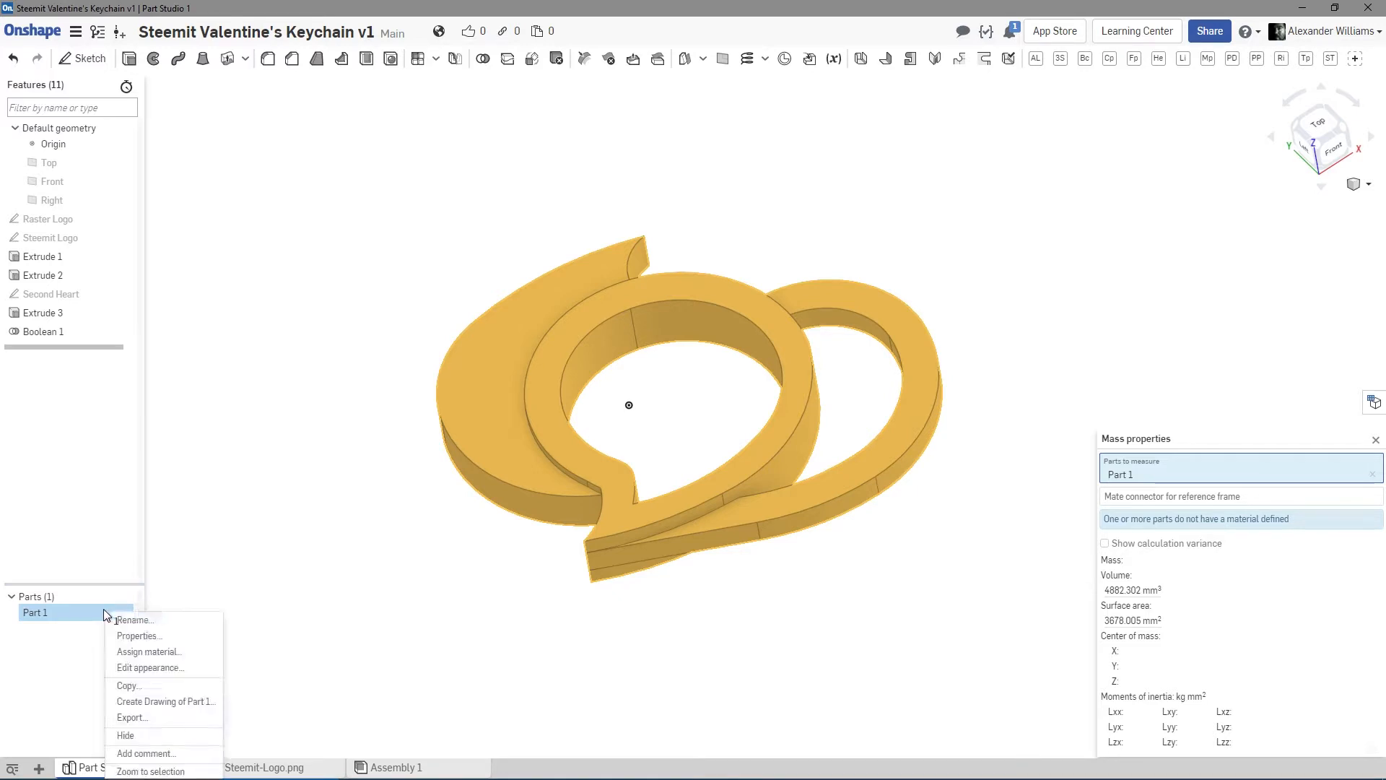
click(167, 656)
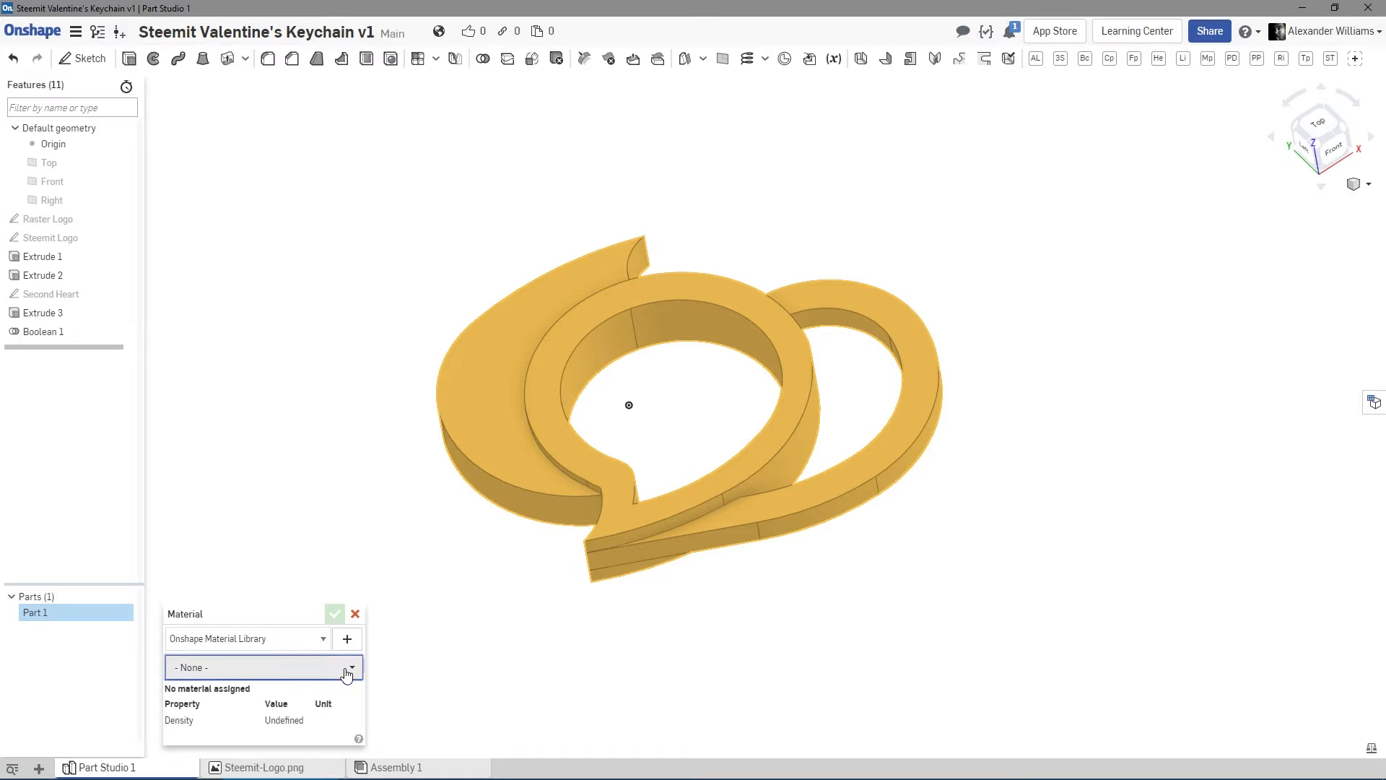
click(347, 670)
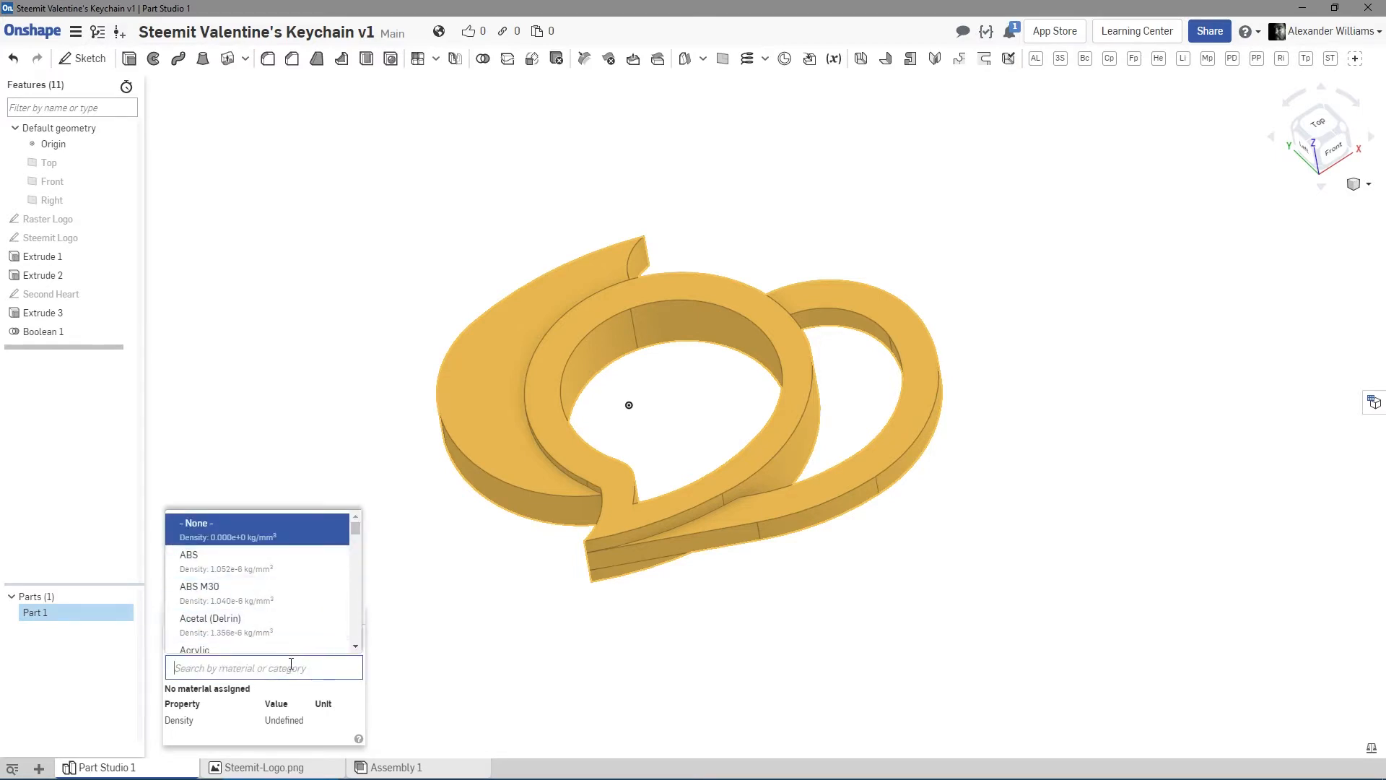
text(pla)
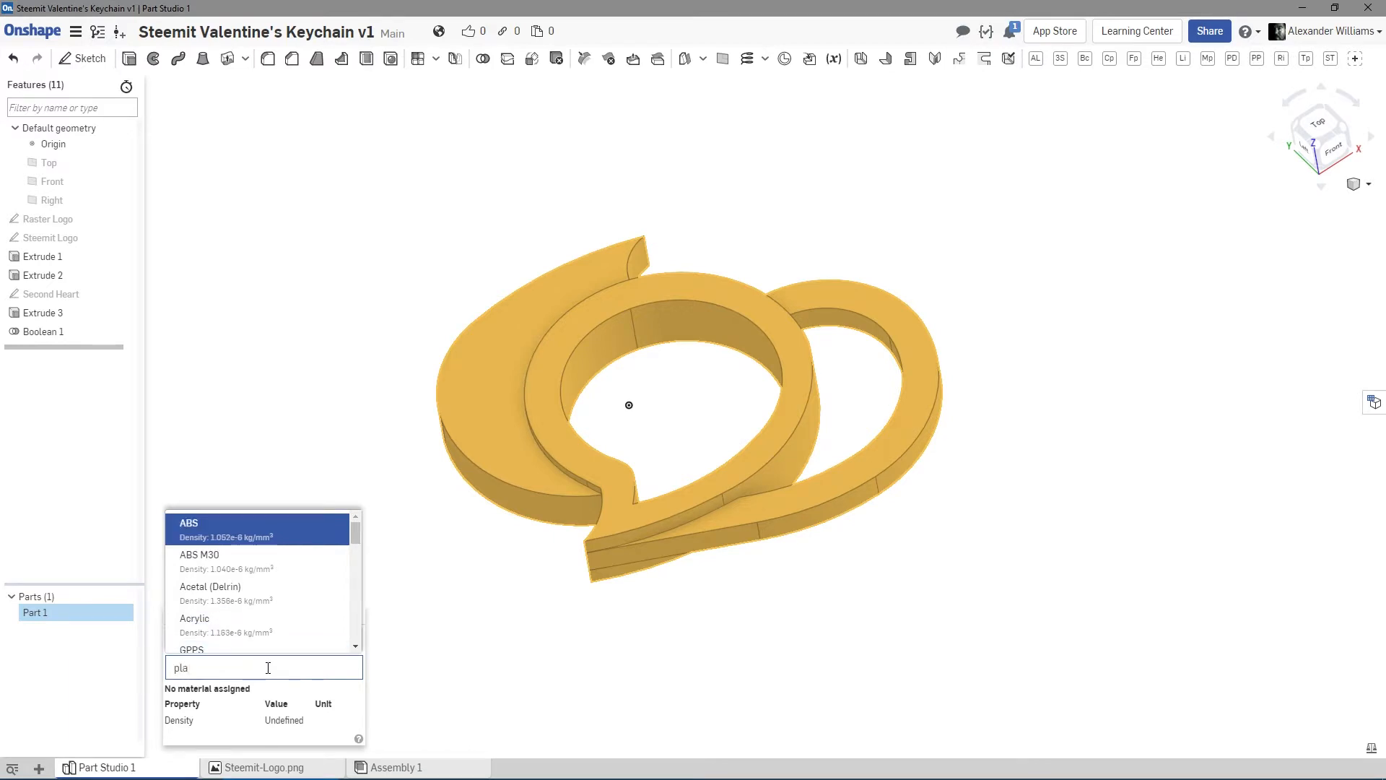
key(Return)
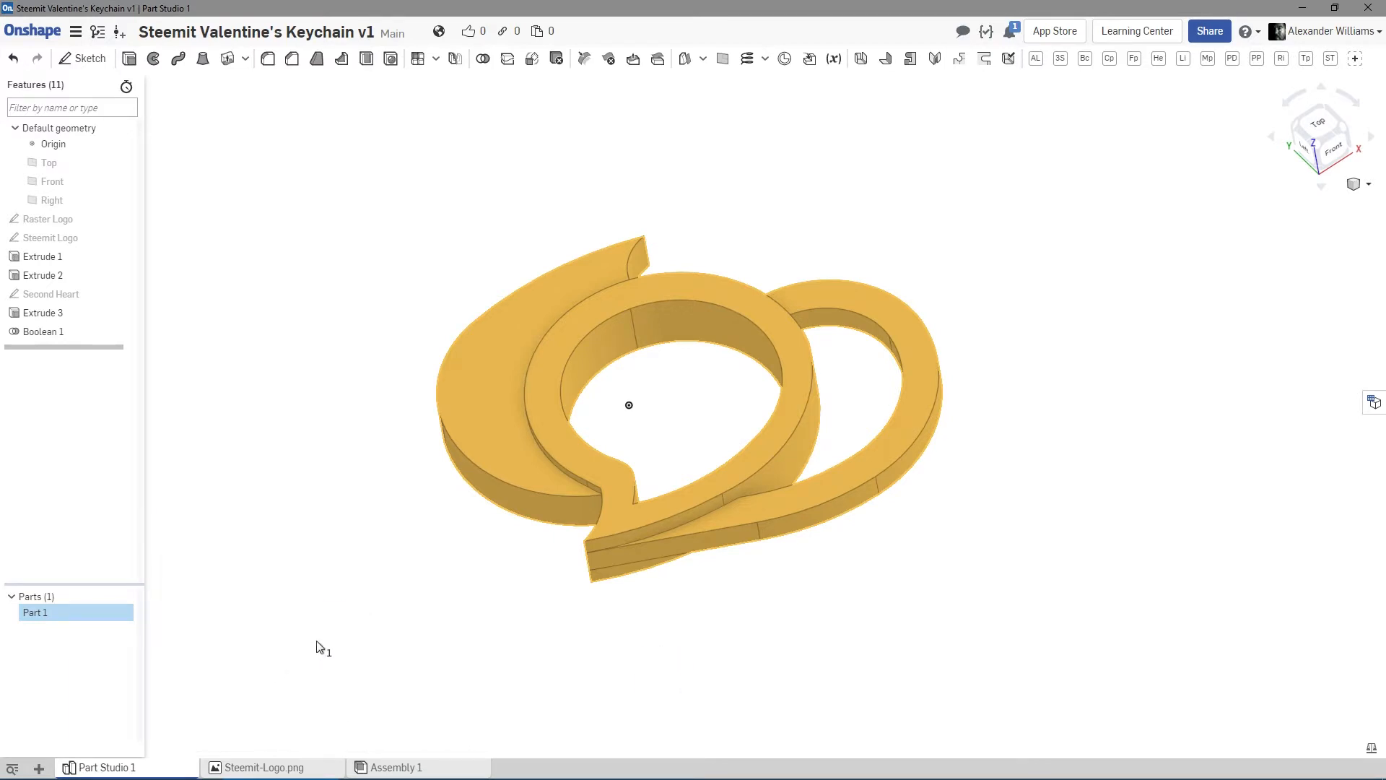
Assign the PLA material from the Onshape Material Library to Part 1.
right_click(64, 613)
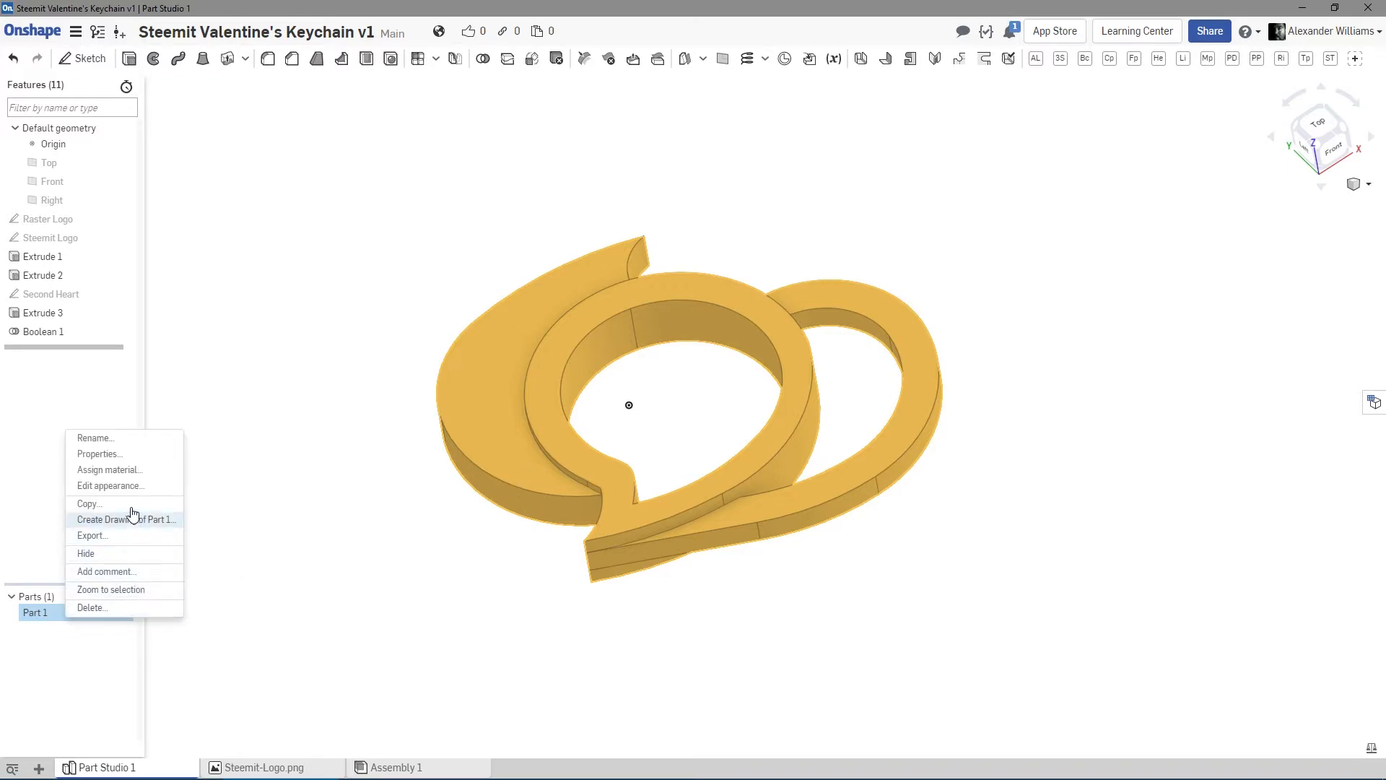
click(115, 469)
click(343, 670)
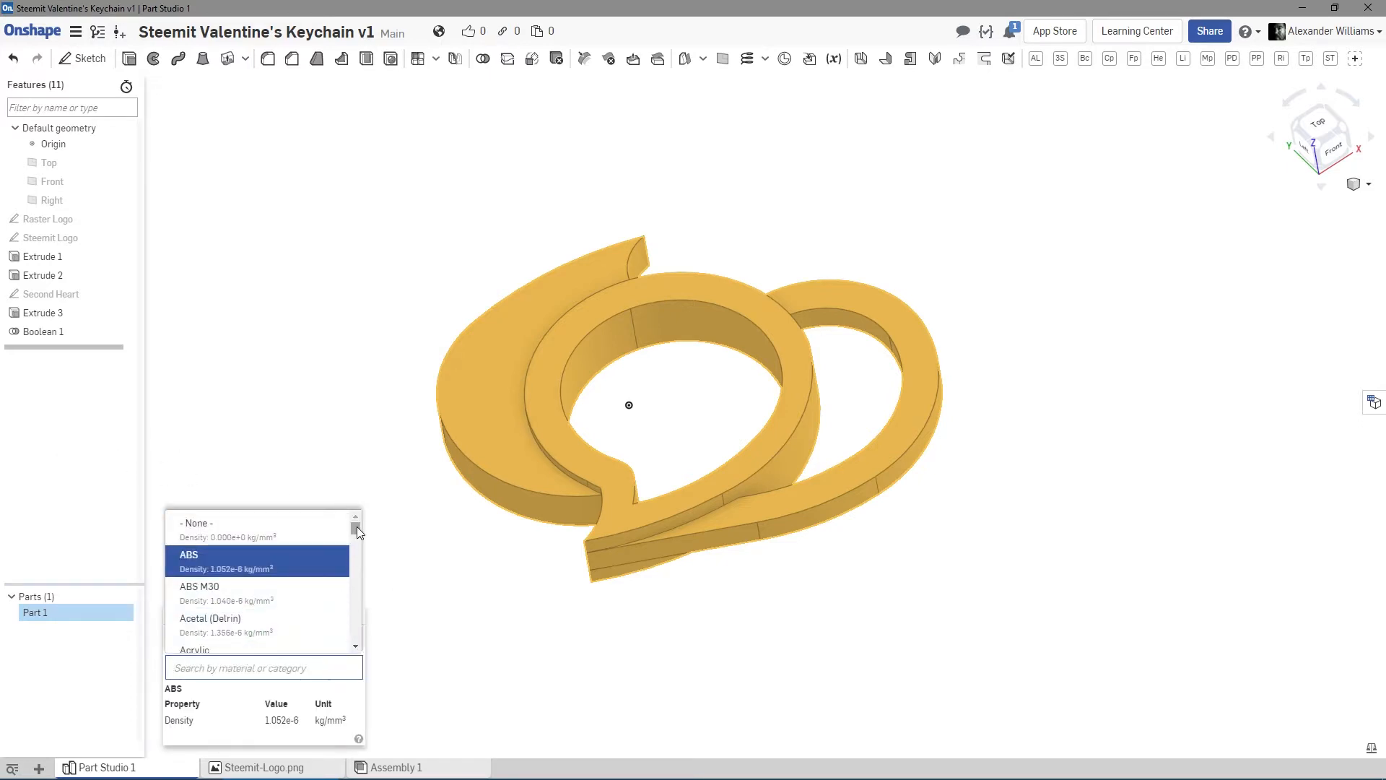
drag(357, 526, 357, 597)
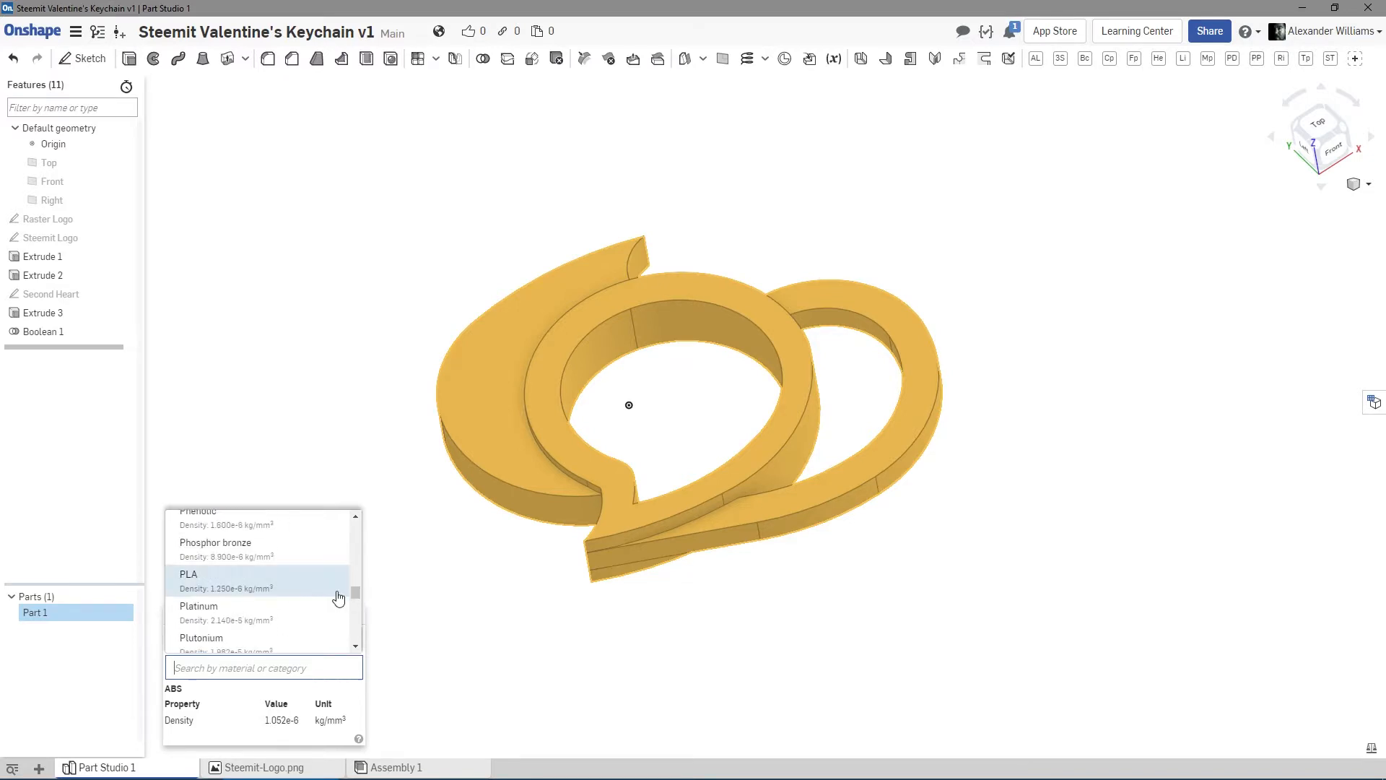
click(227, 585)
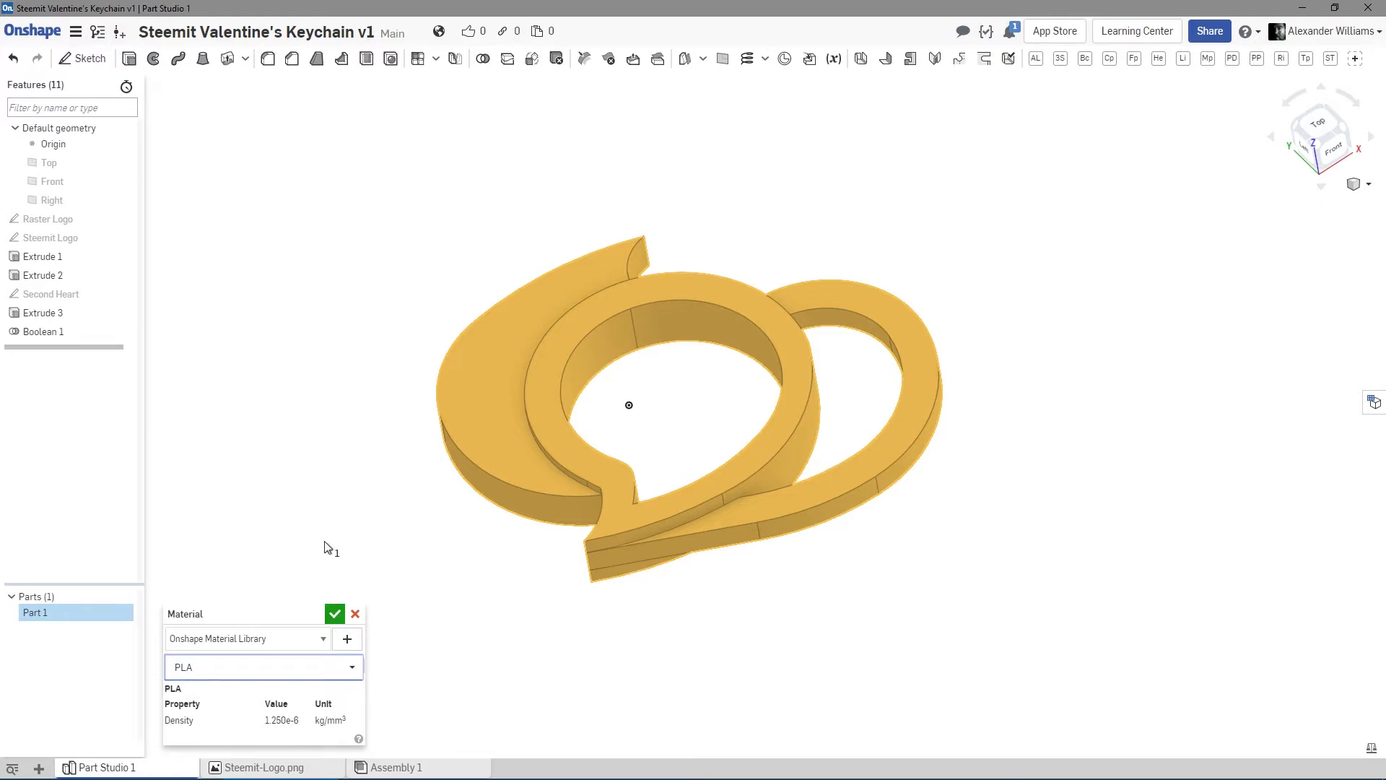
click(335, 614)
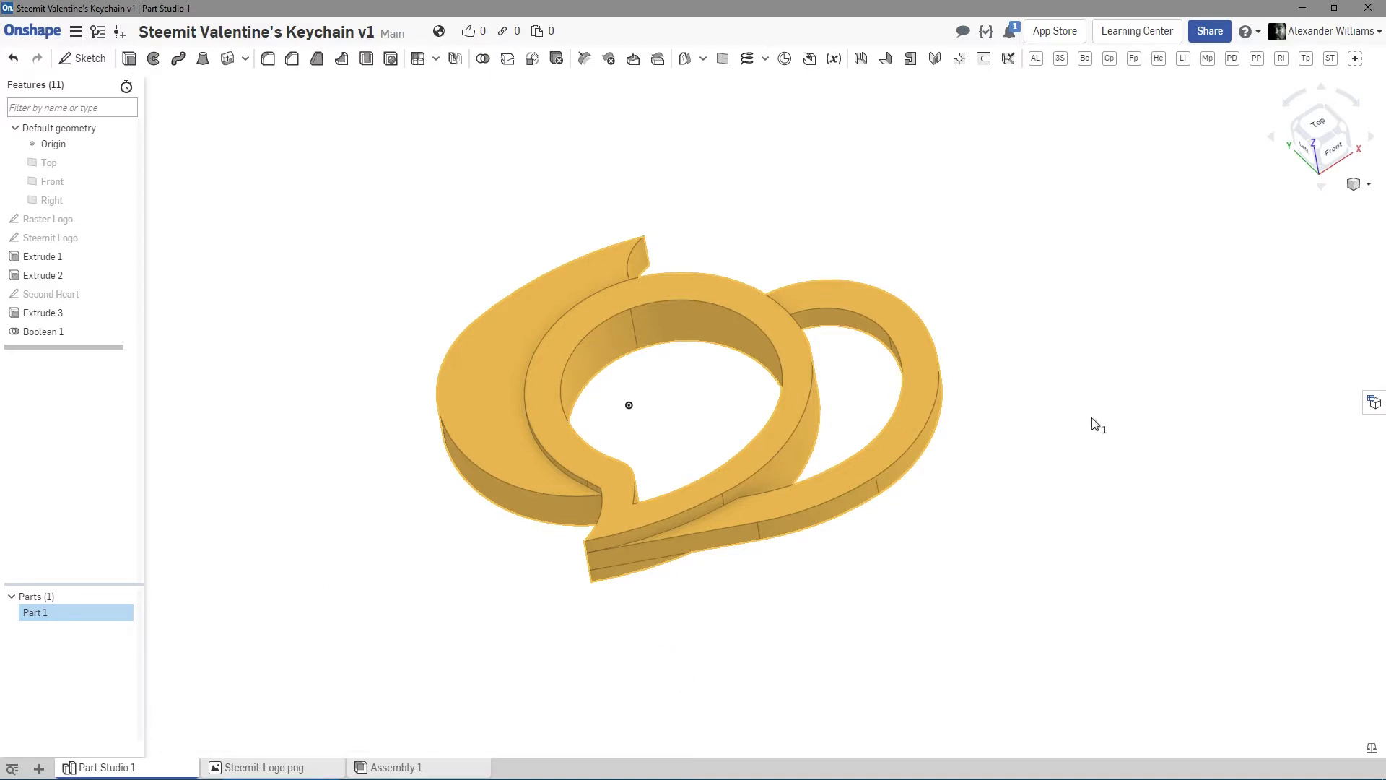
Check the mass properties of Part 1 again with the PLA material assigned.
click(1062, 465)
right_drag(1038, 447, 1037, 463)
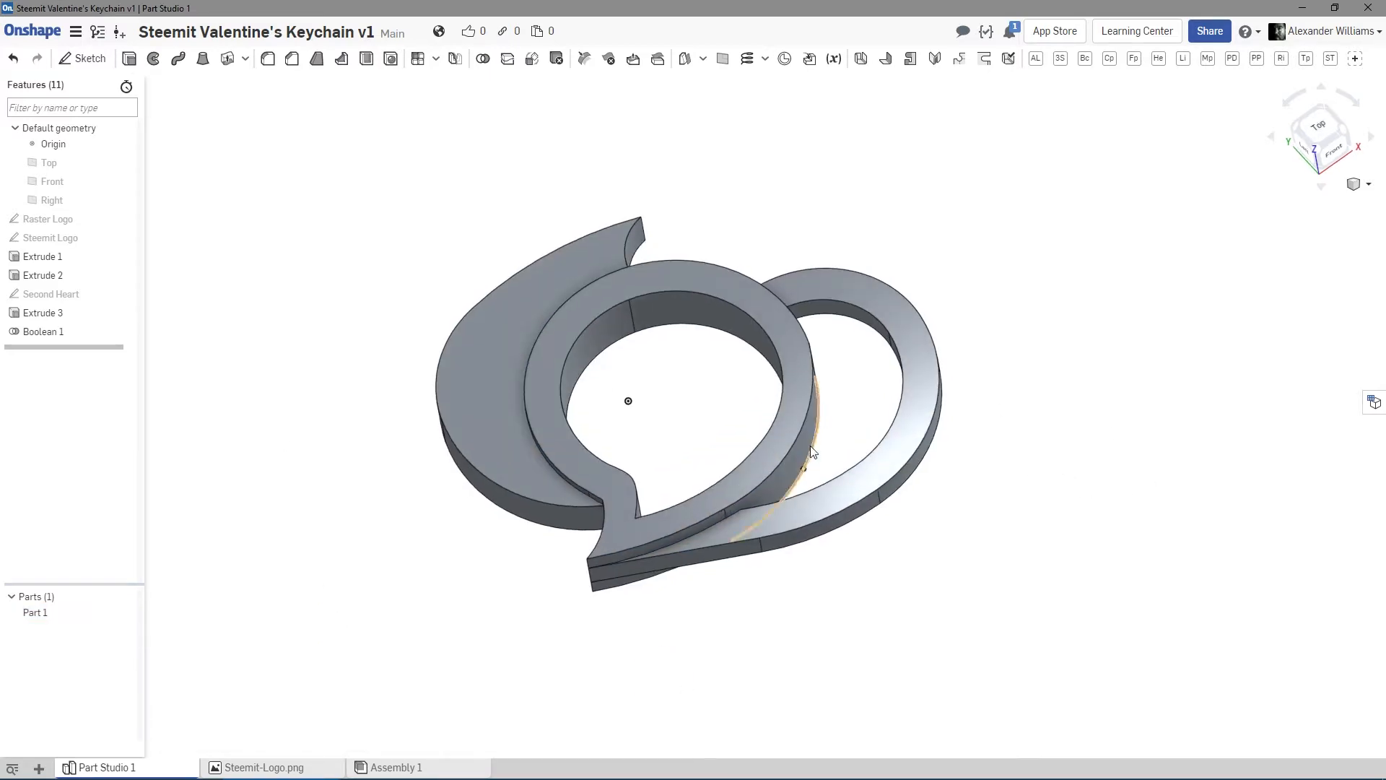
click(69, 619)
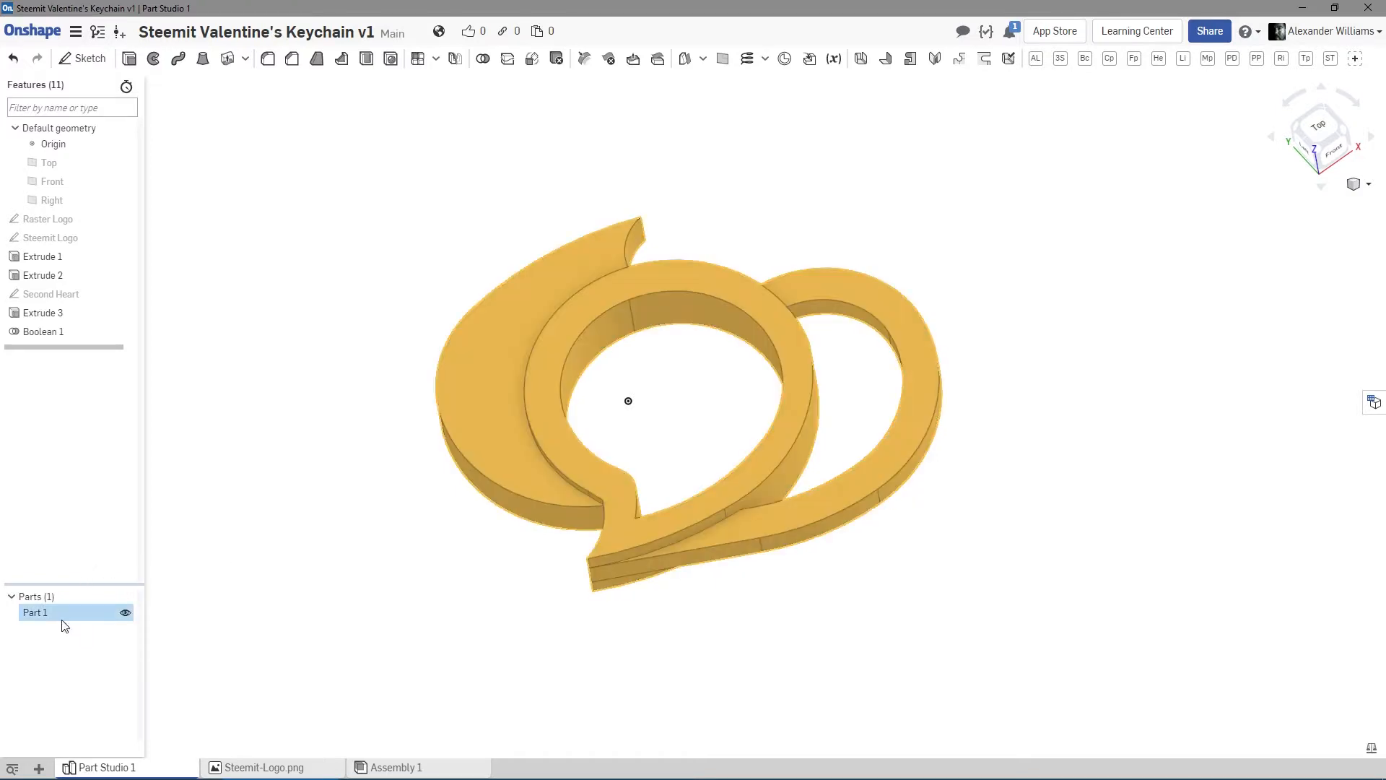
click(1371, 750)
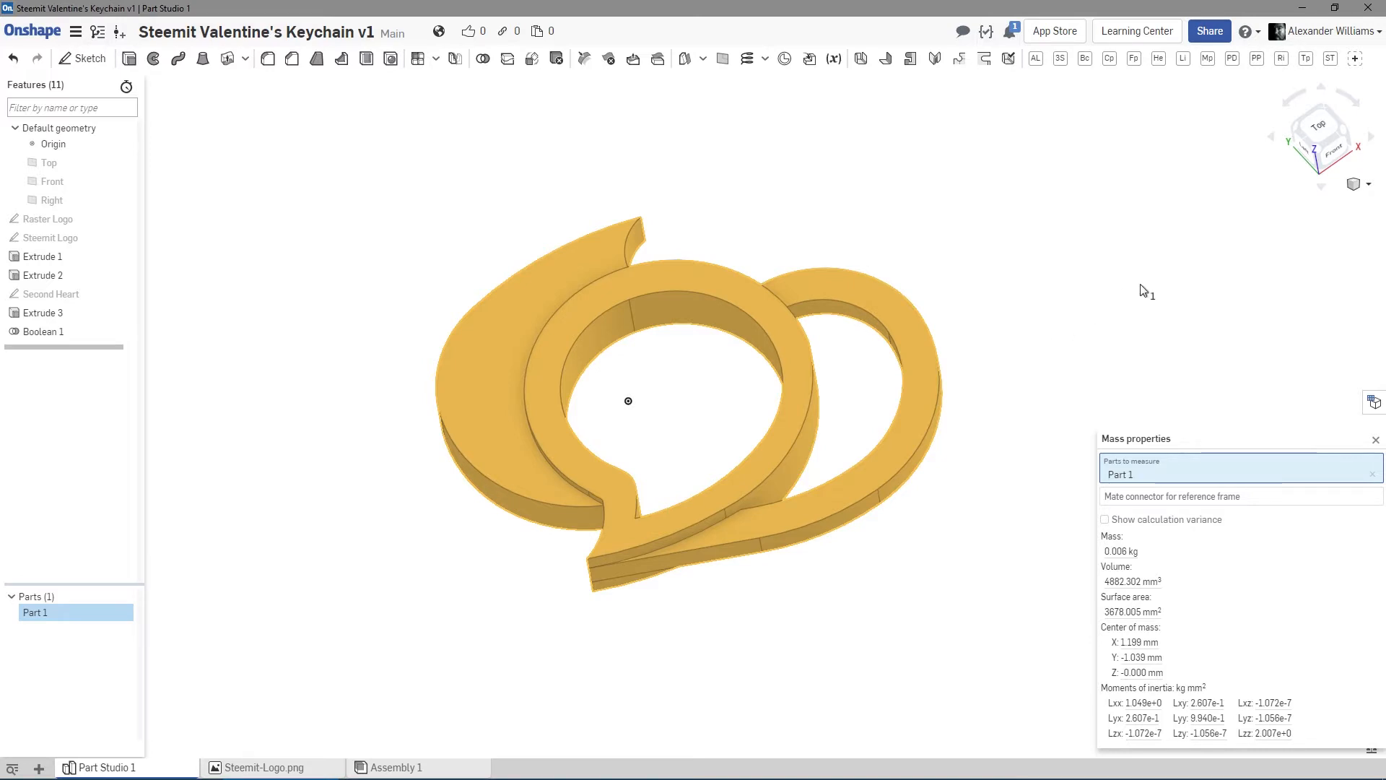
Examine the center of mass coordinates of Part 1 in the mass properties, viewing the keychain at several angles, and close the mass properties.
mouse_move(1141, 291)
right_down()
mouse_move(1042, 347)
mouse_move(1184, 327)
mouse_move(1148, 284)
mouse_move(1166, 300)
right_up()
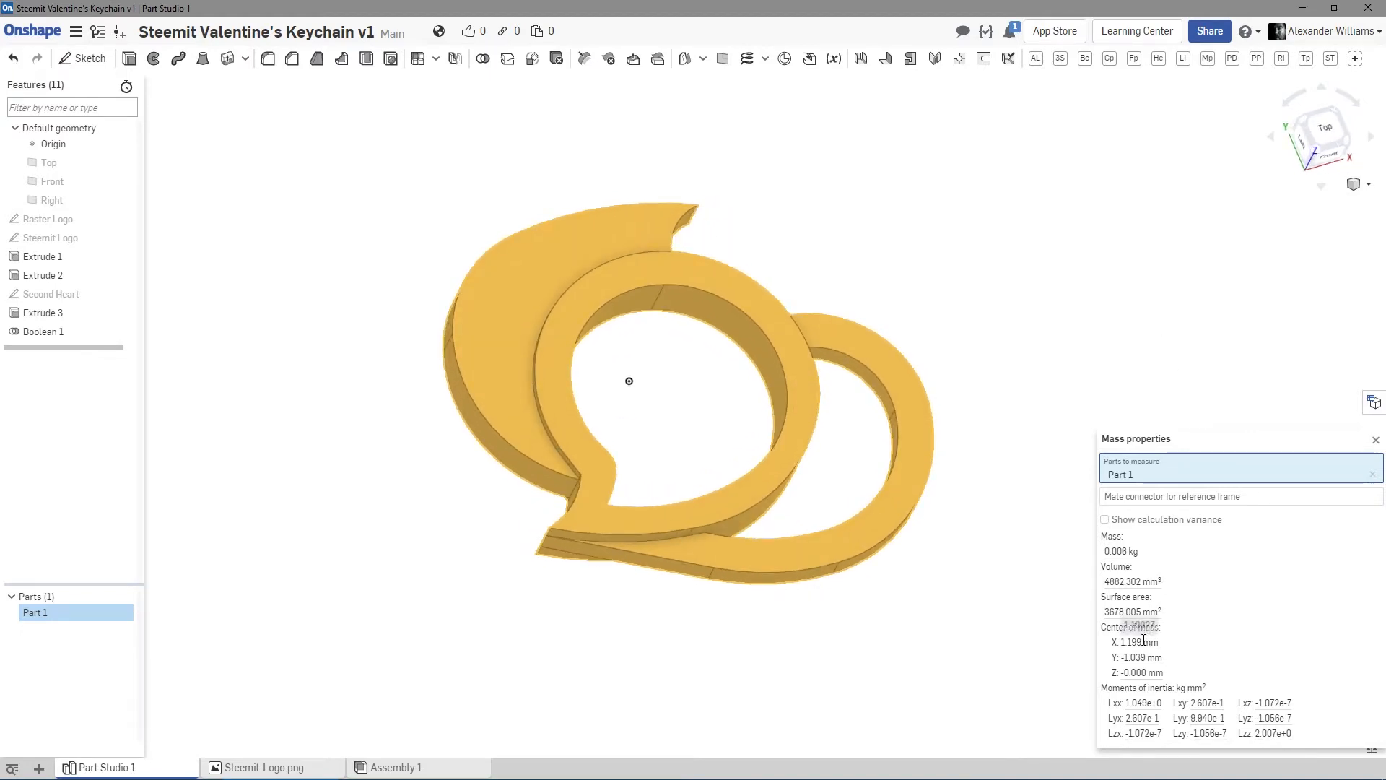
mouse_move(1126, 320)
right_down()
mouse_move(1107, 303)
mouse_move(1111, 272)
mouse_move(1133, 316)
mouse_move(1105, 332)
right_up()
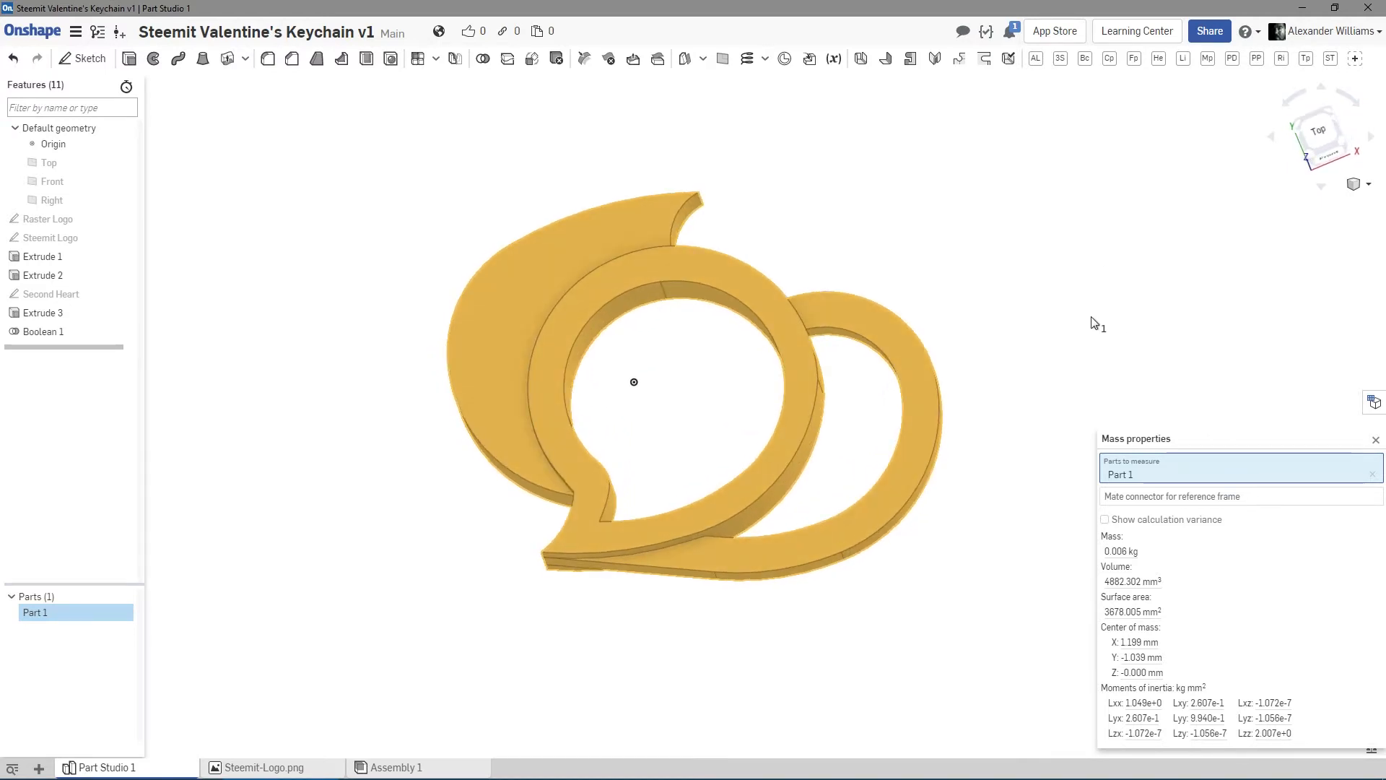
click(1153, 498)
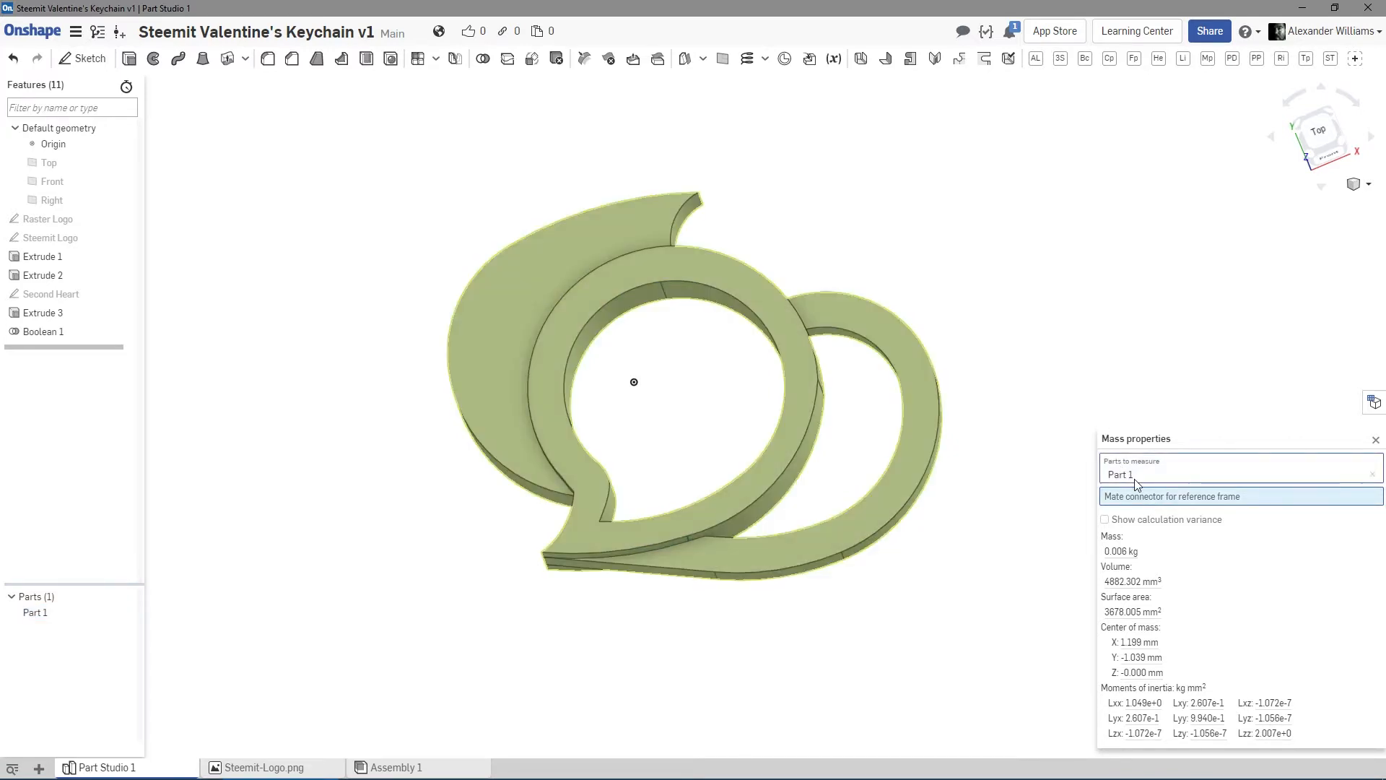
click(1130, 476)
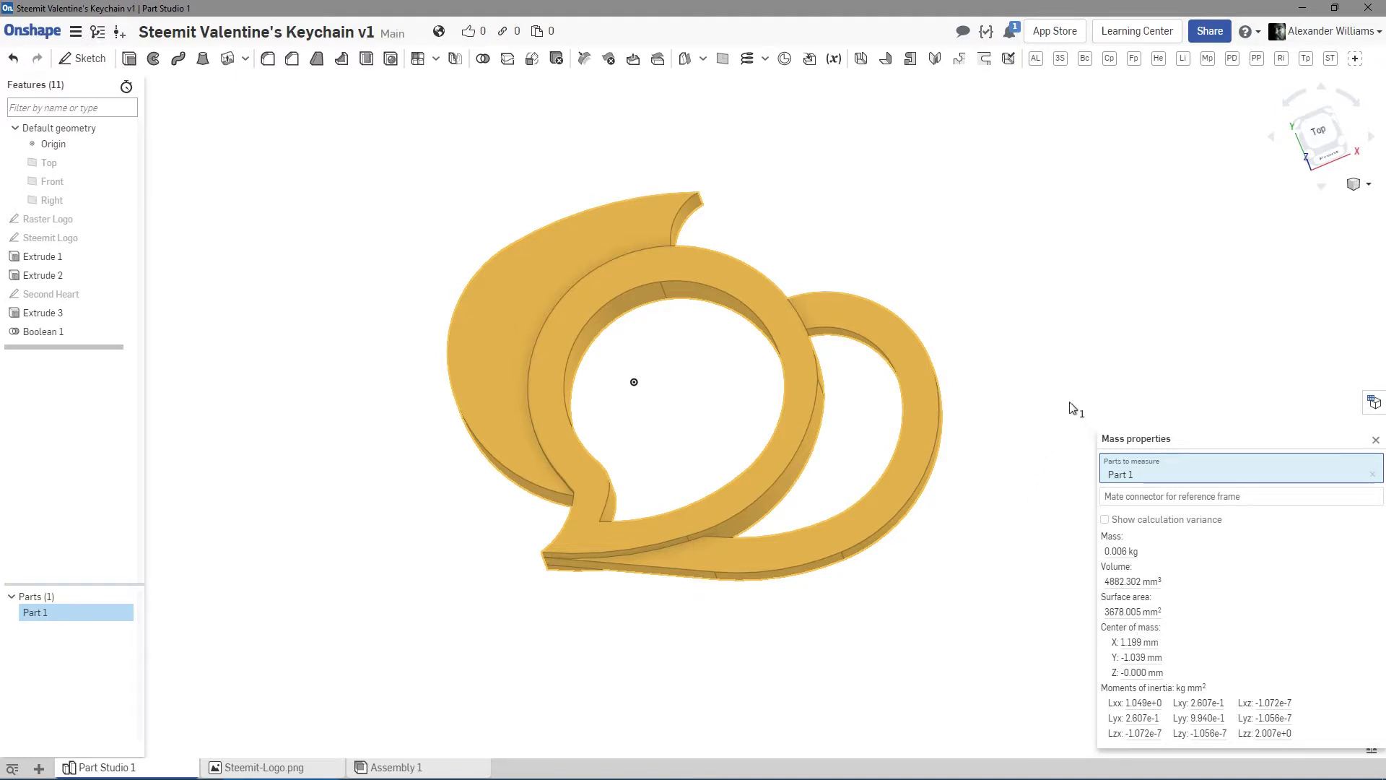
mouse_move(1047, 364)
right_down()
mouse_move(1041, 344)
mouse_move(1043, 369)
mouse_move(1058, 367)
right_up()
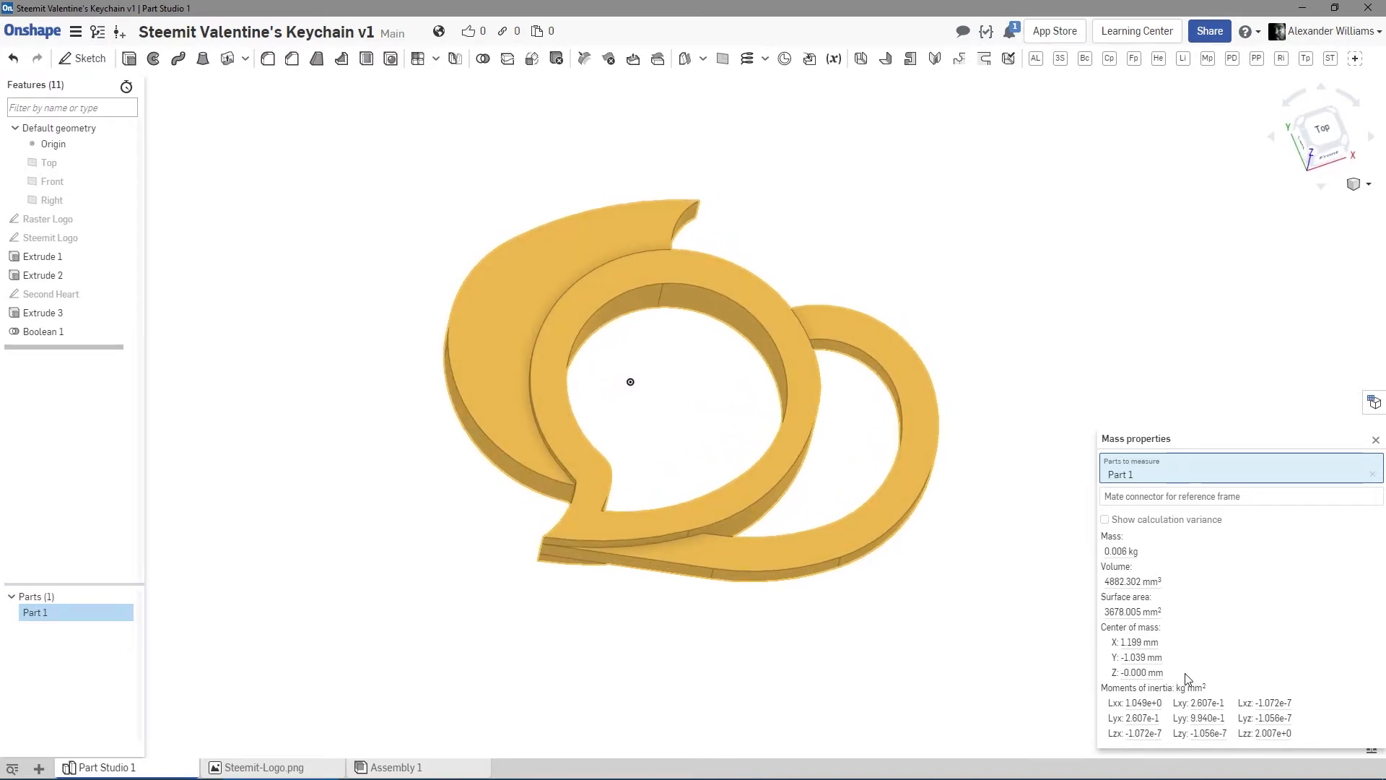
drag(1179, 676, 1108, 633)
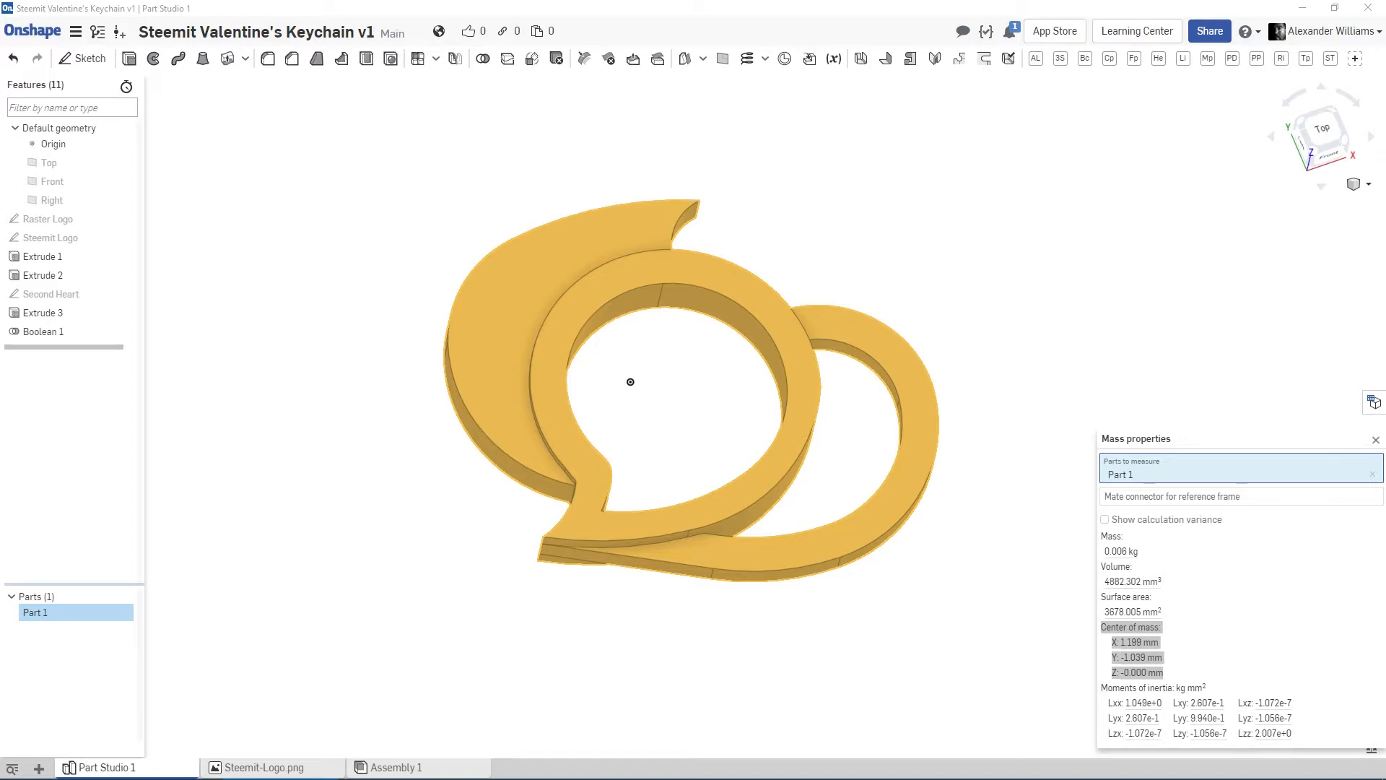
click(1060, 566)
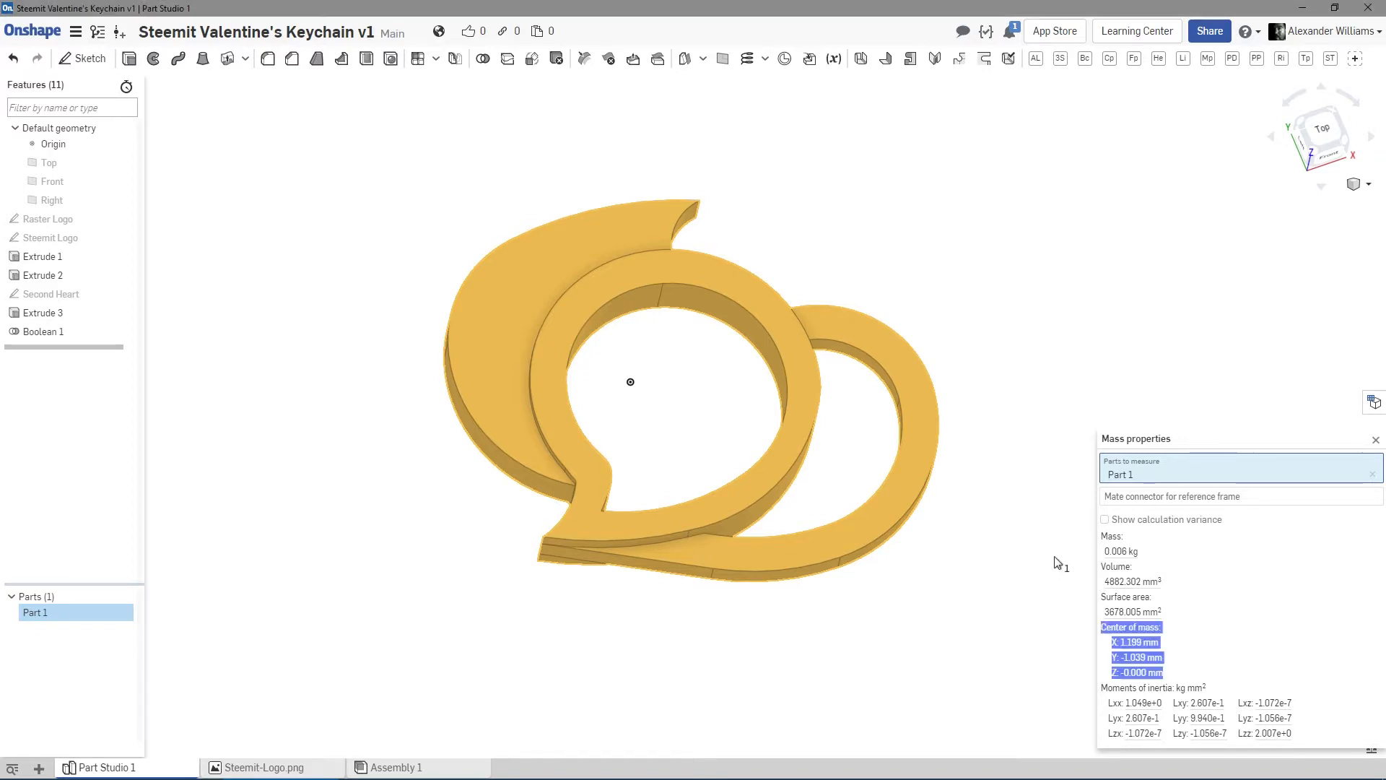
click(1374, 440)
Deselect the part, show the default planes and start a sketch on the Top plane, naming it "Center of Mass".
scroll(946, 308, down, 5)
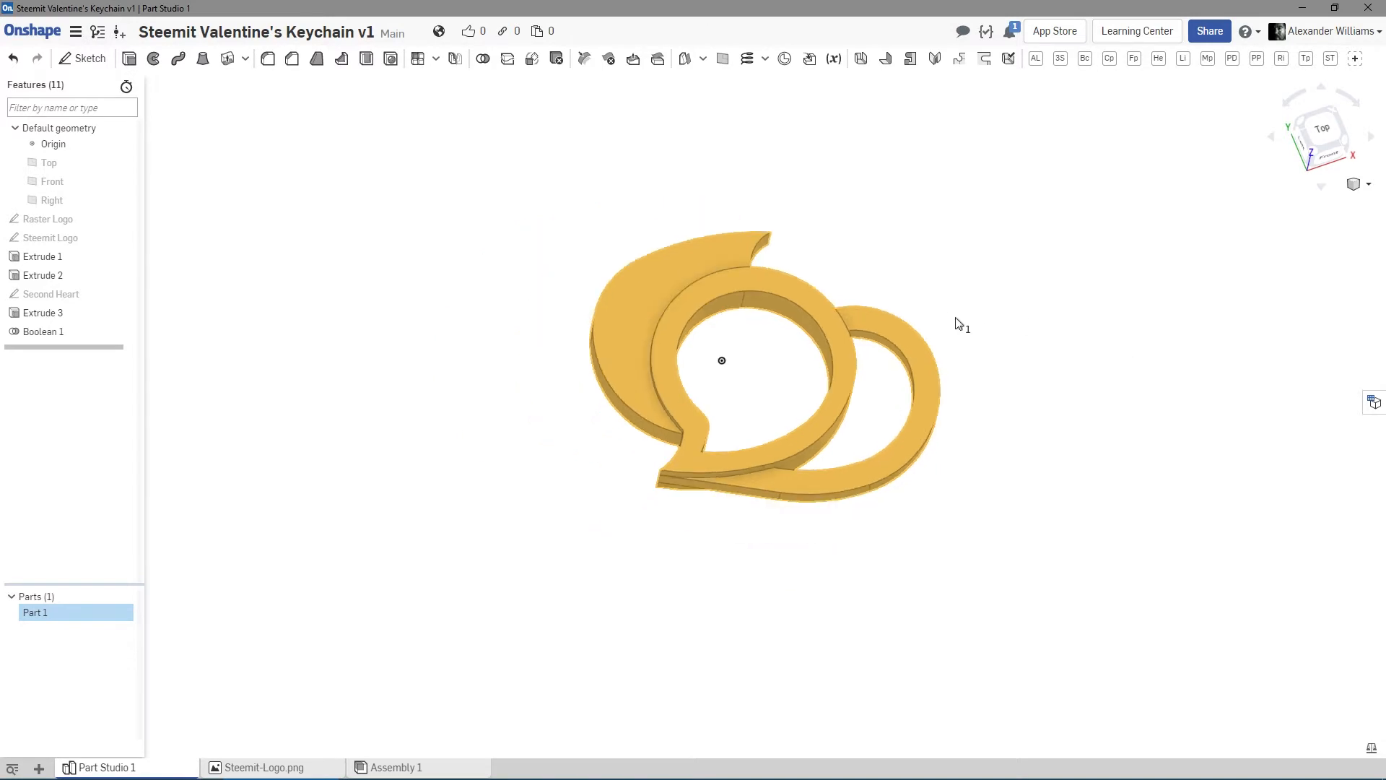
middle_drag(987, 319, 898, 399)
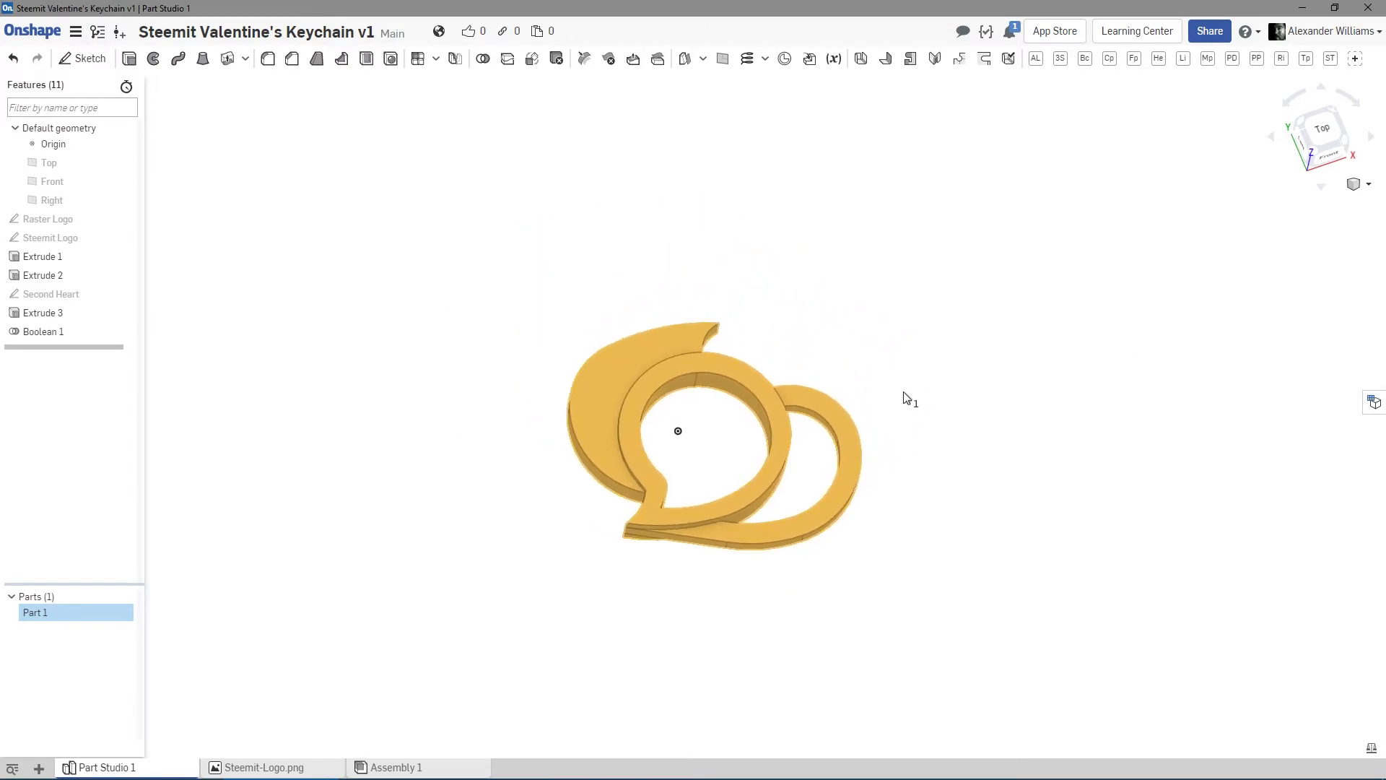
click(941, 414)
key(p)
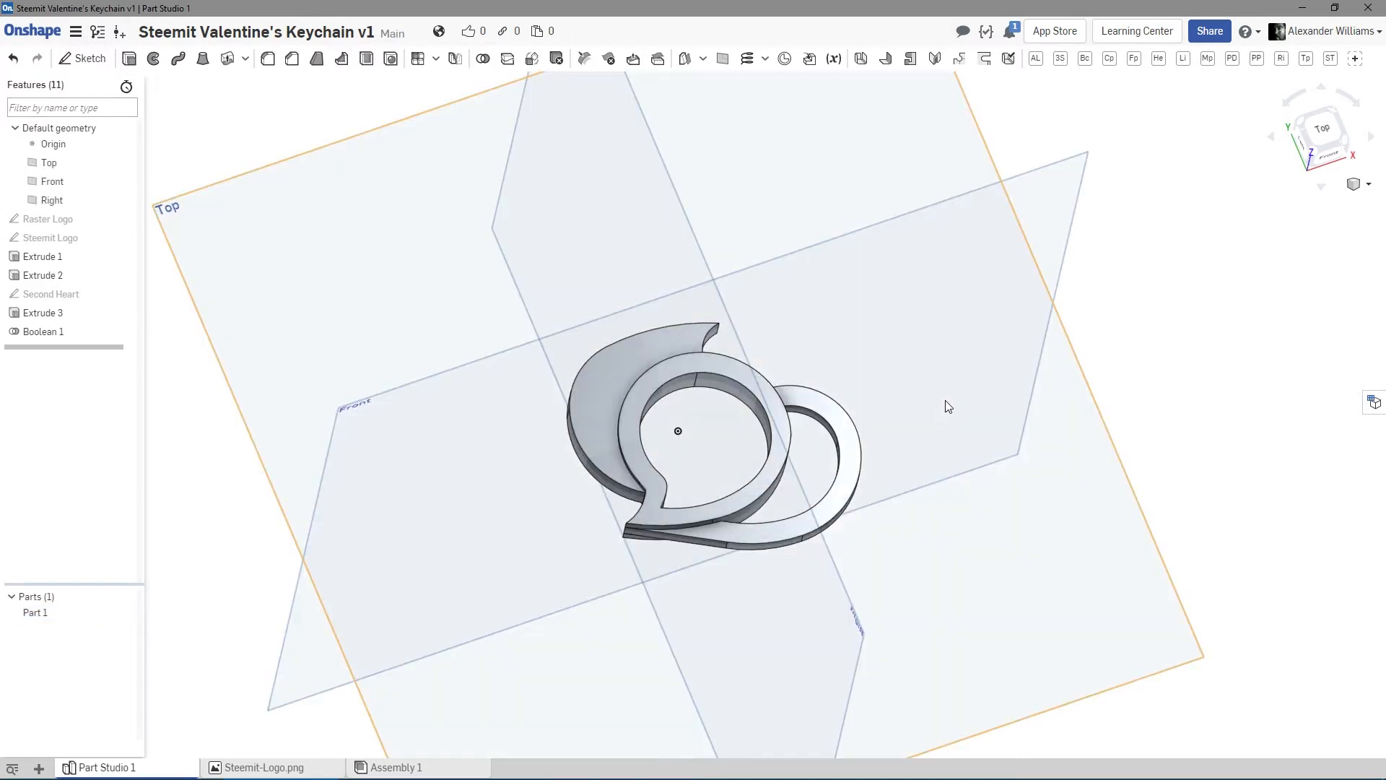
scroll(982, 380, down, 3)
middle_drag(982, 379, 859, 387)
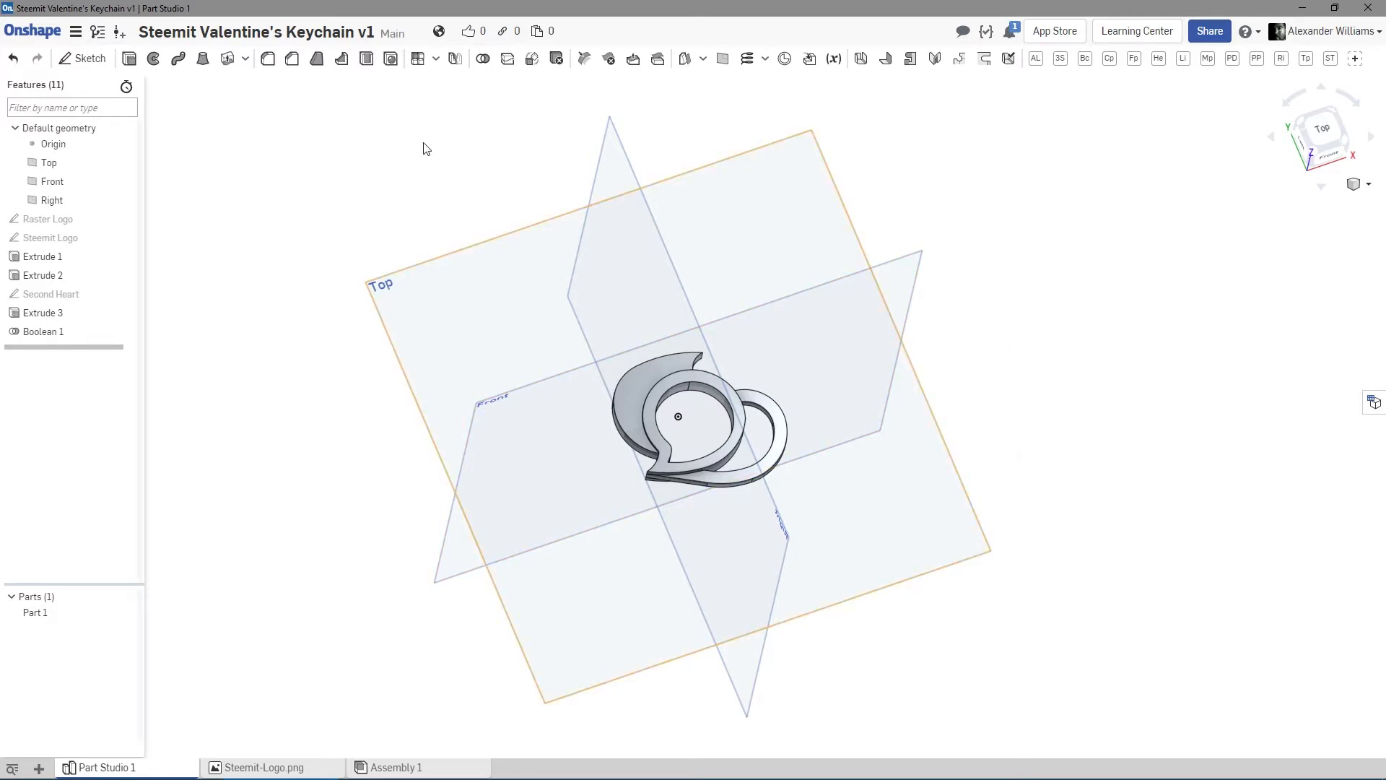
click(87, 65)
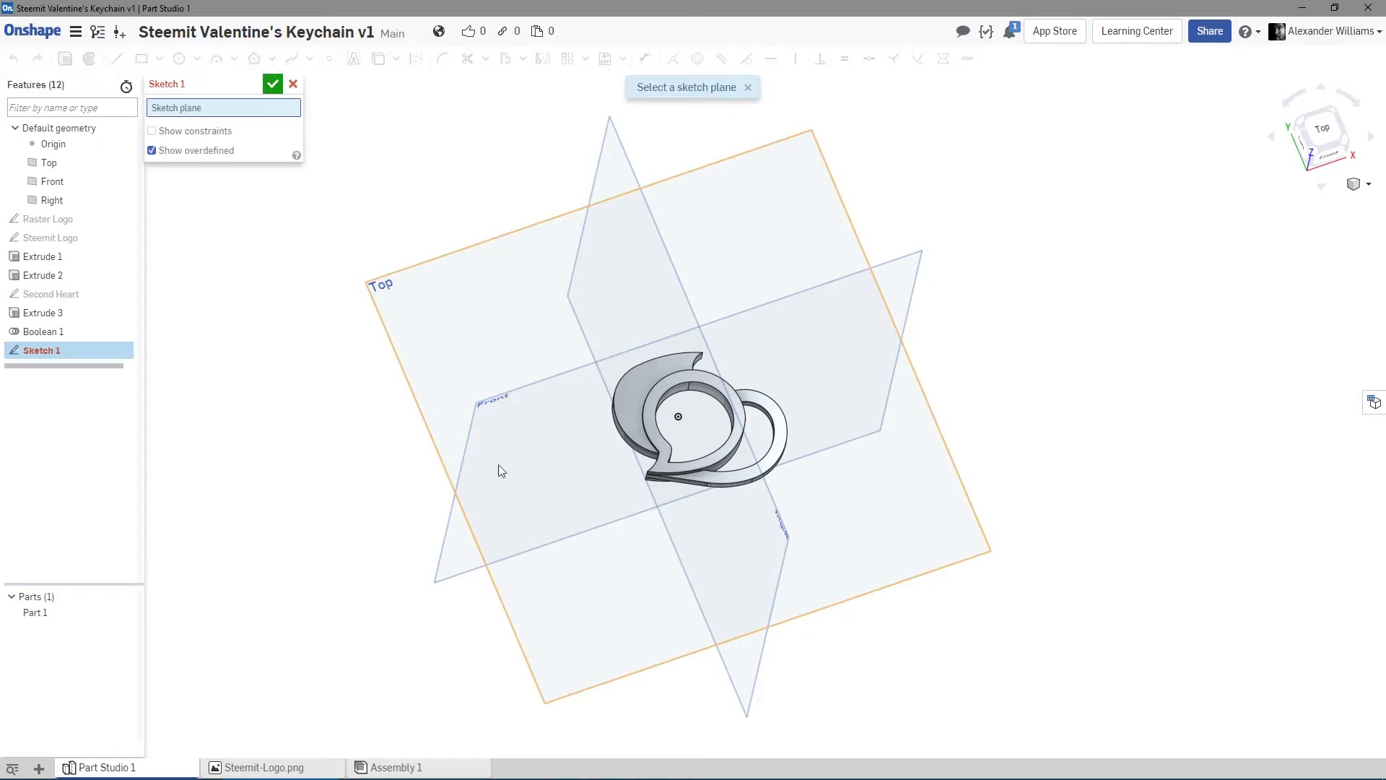
click(577, 624)
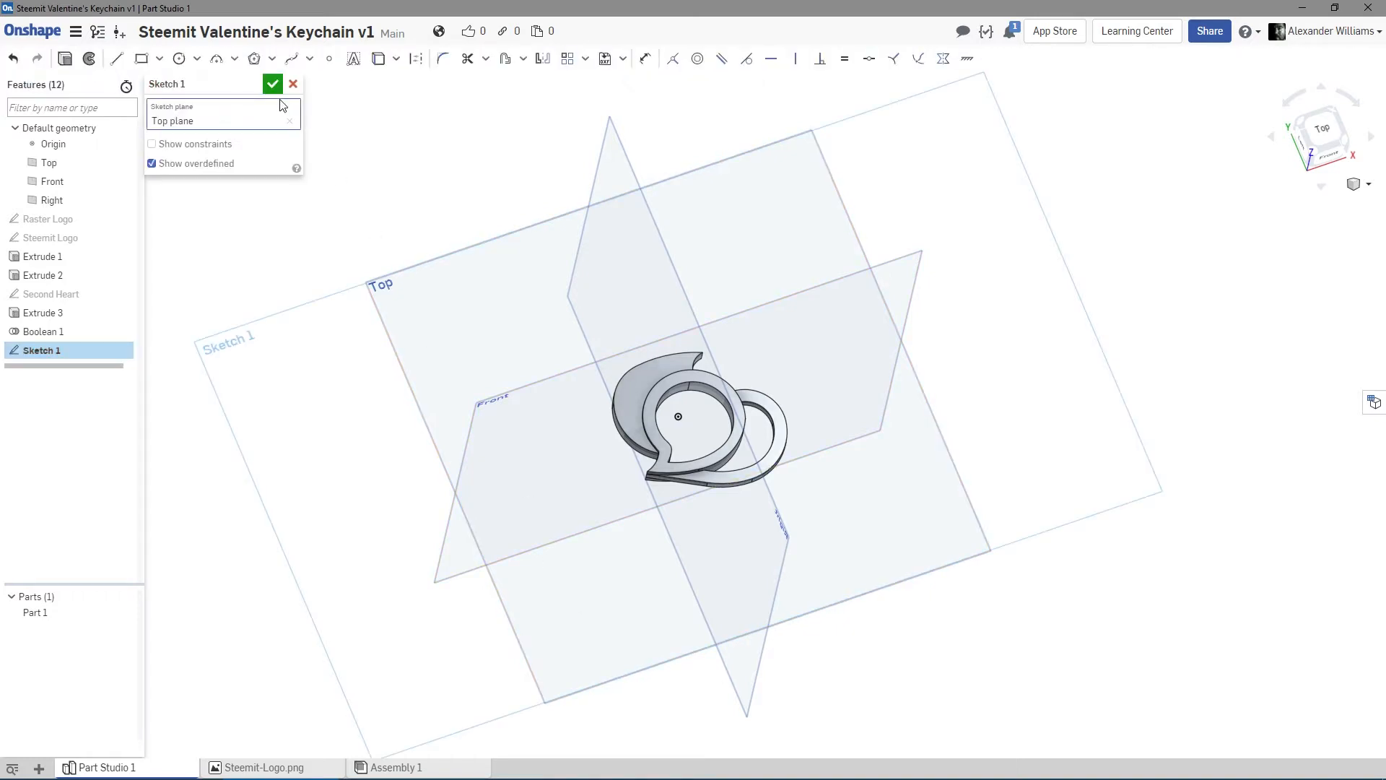
click(241, 80)
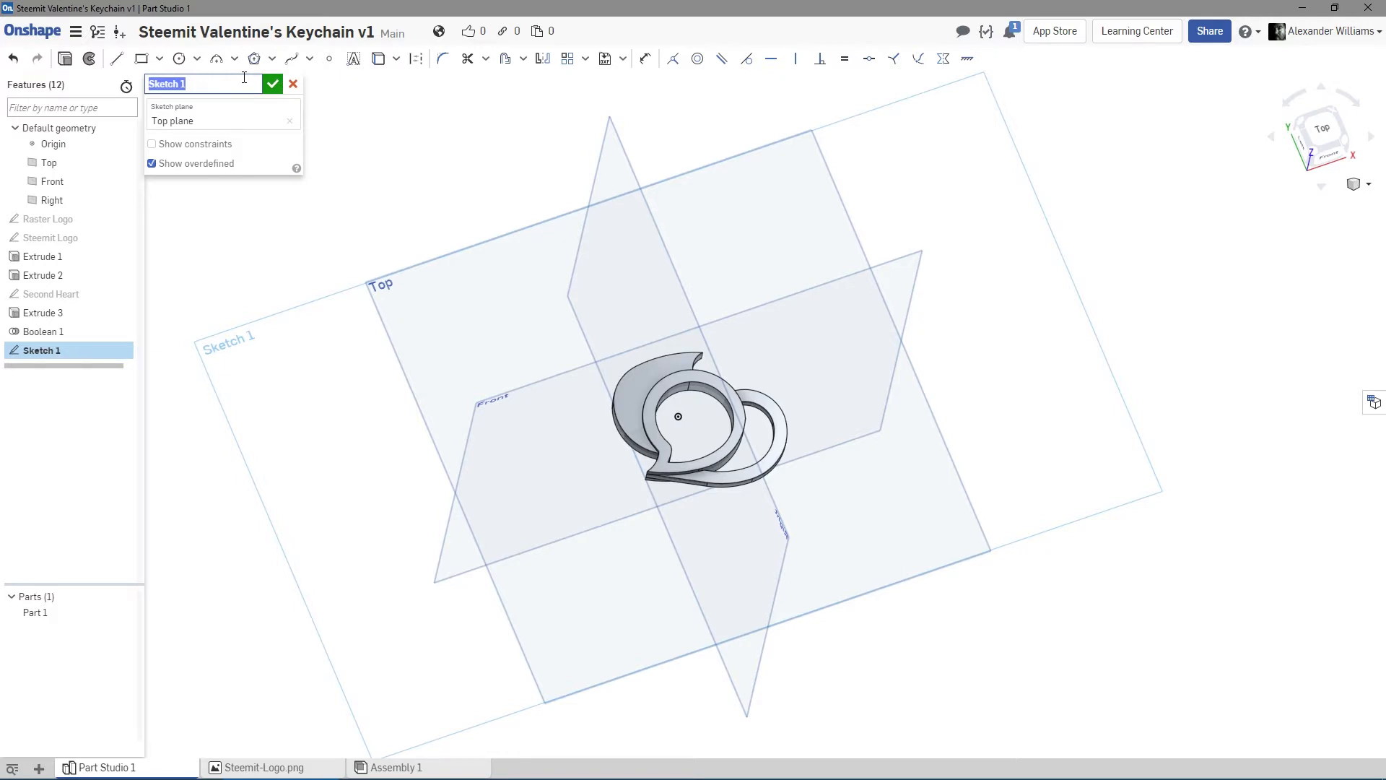
text(Center of Mass)
key(Return)
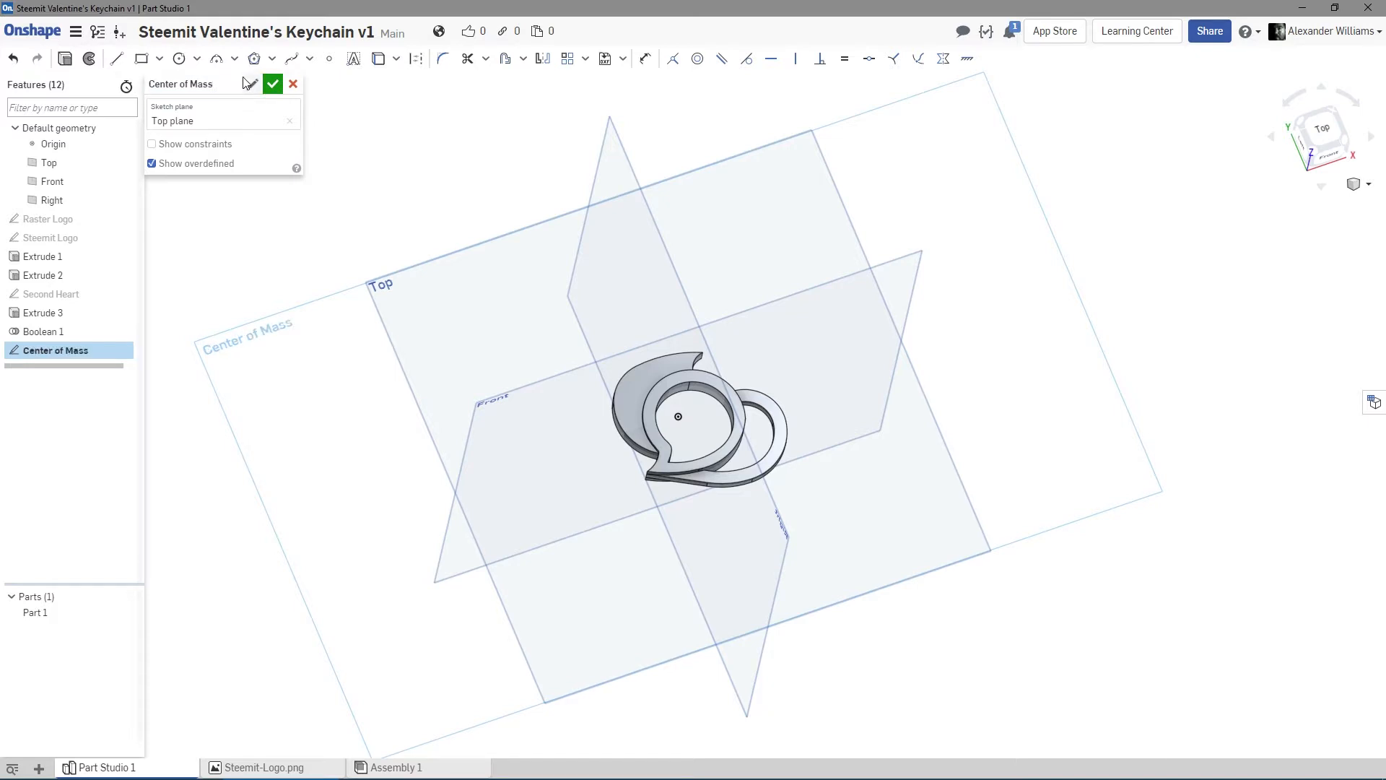
Hide the default planes and Part 1, and place a sketch point about 43 mm right of and 29 mm above the origin.
key(p)
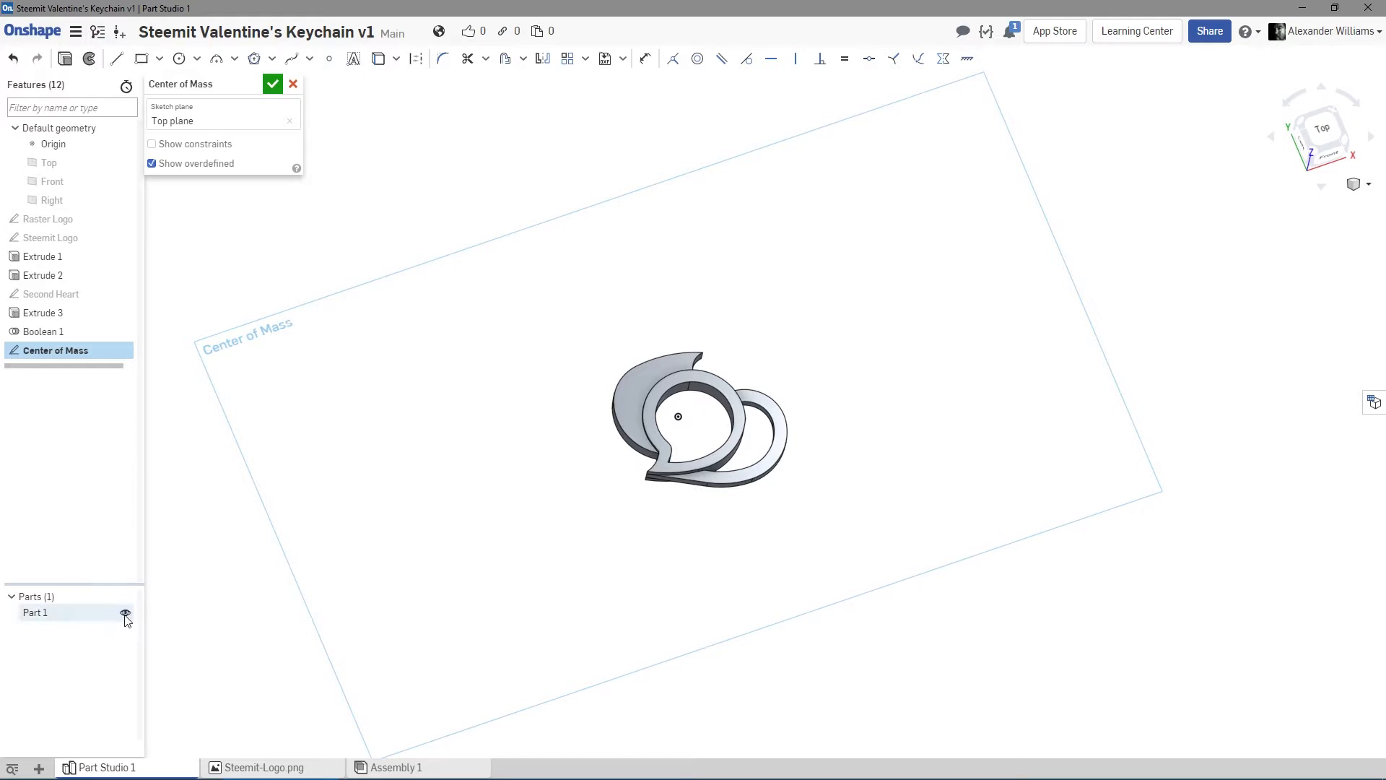
click(125, 613)
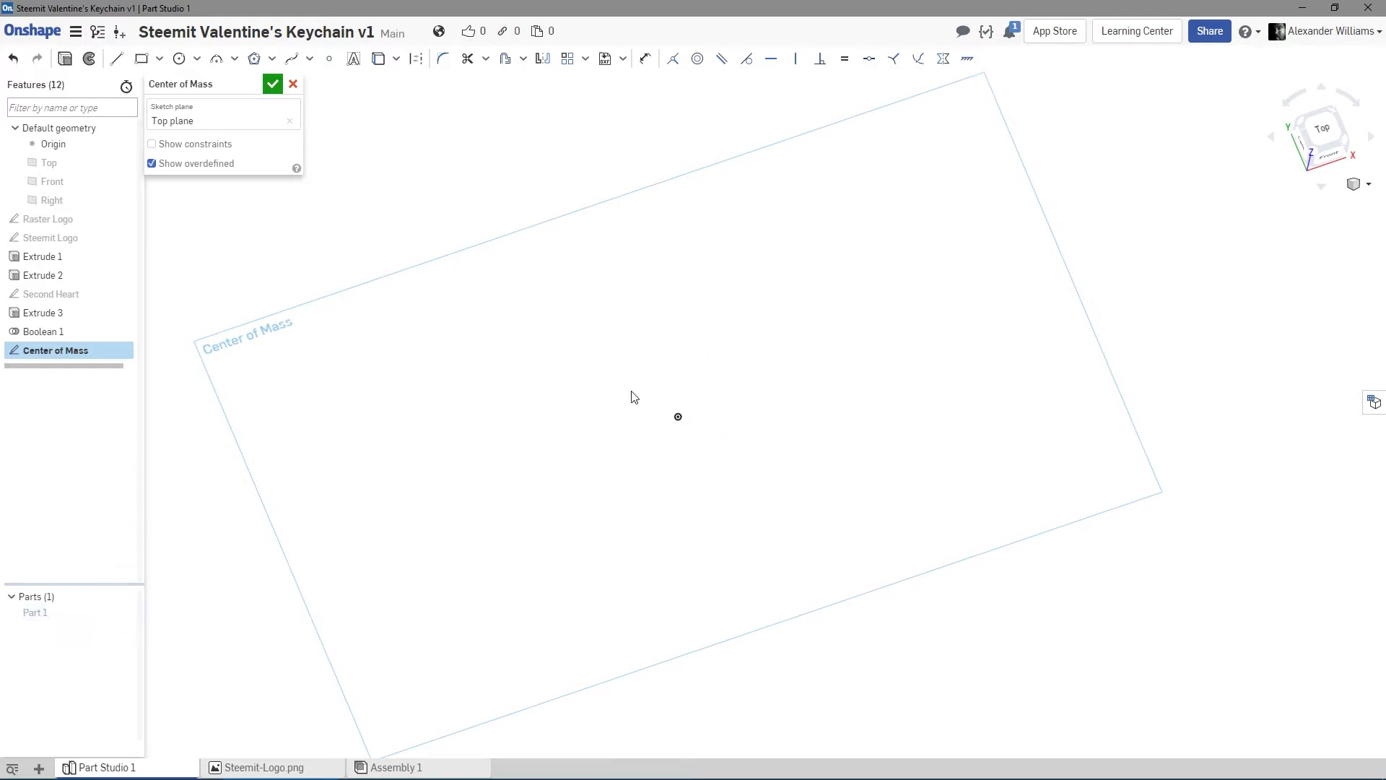
key(n)
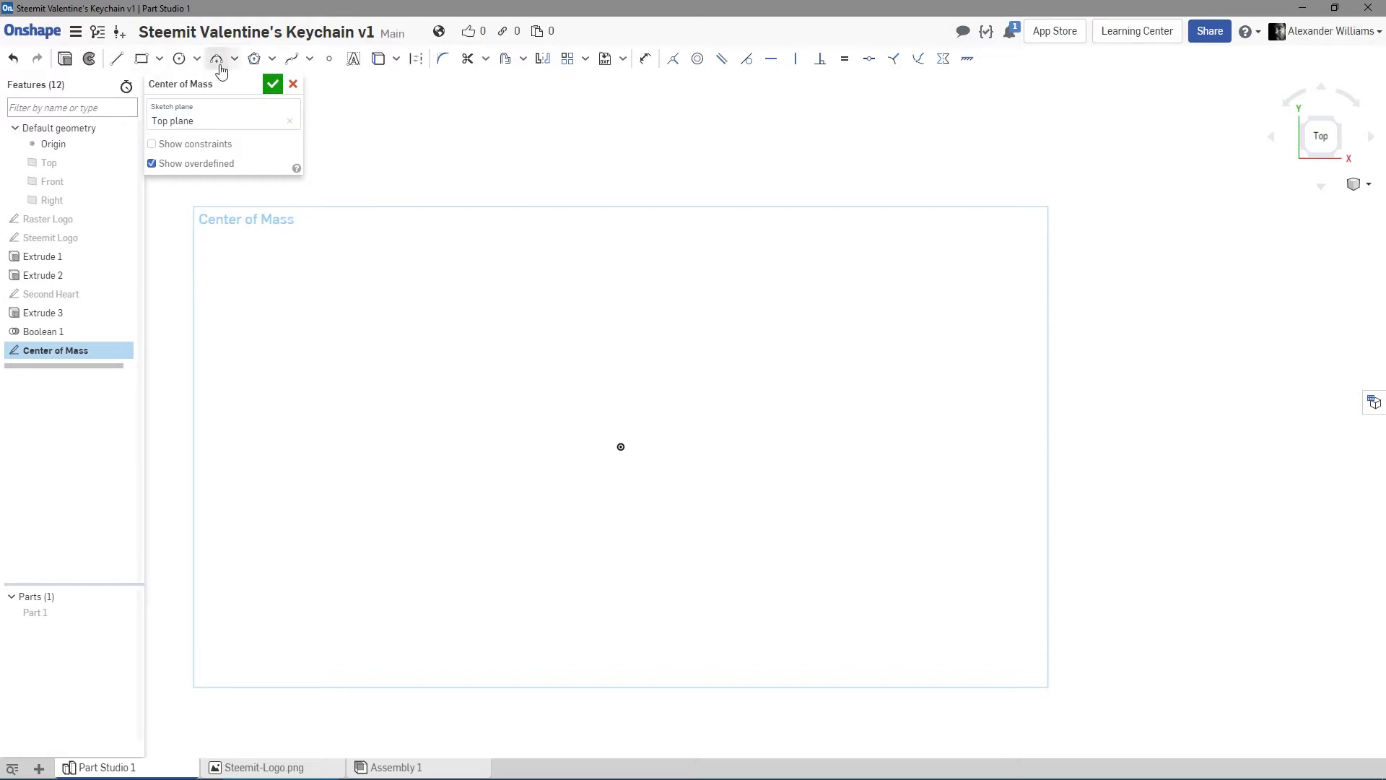
click(329, 58)
click(758, 353)
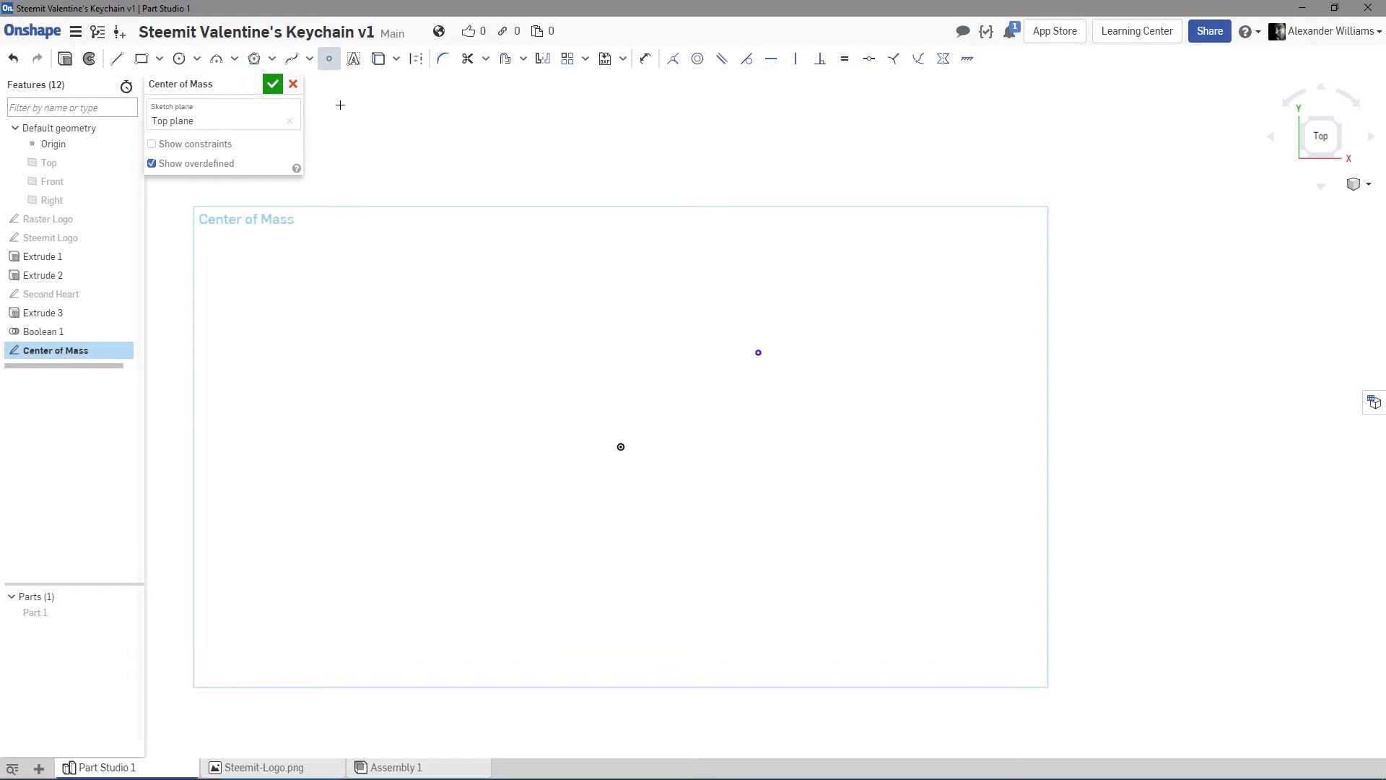
right_click(404, 157)
click(453, 166)
Dimension the point's horizontal distance from the origin as 1.199 mm.
key(u)
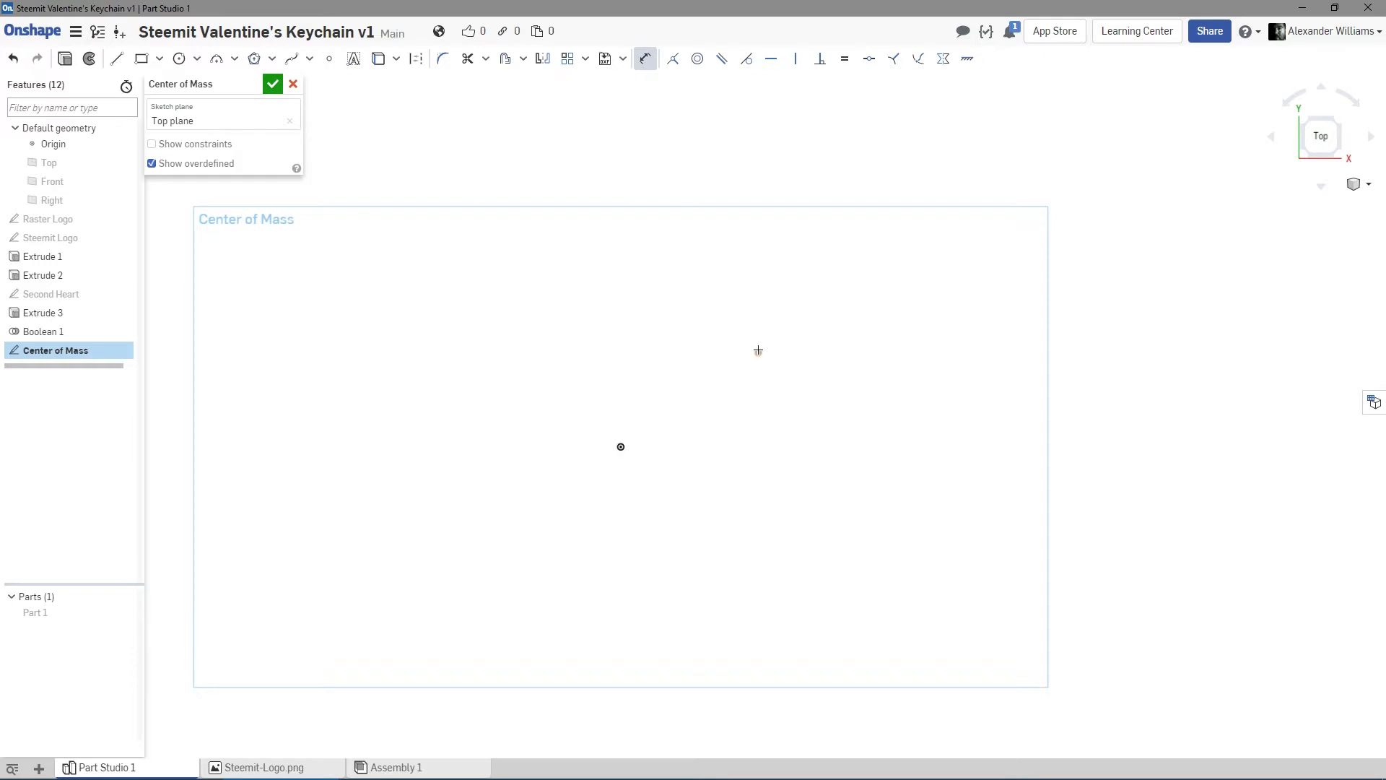
click(758, 351)
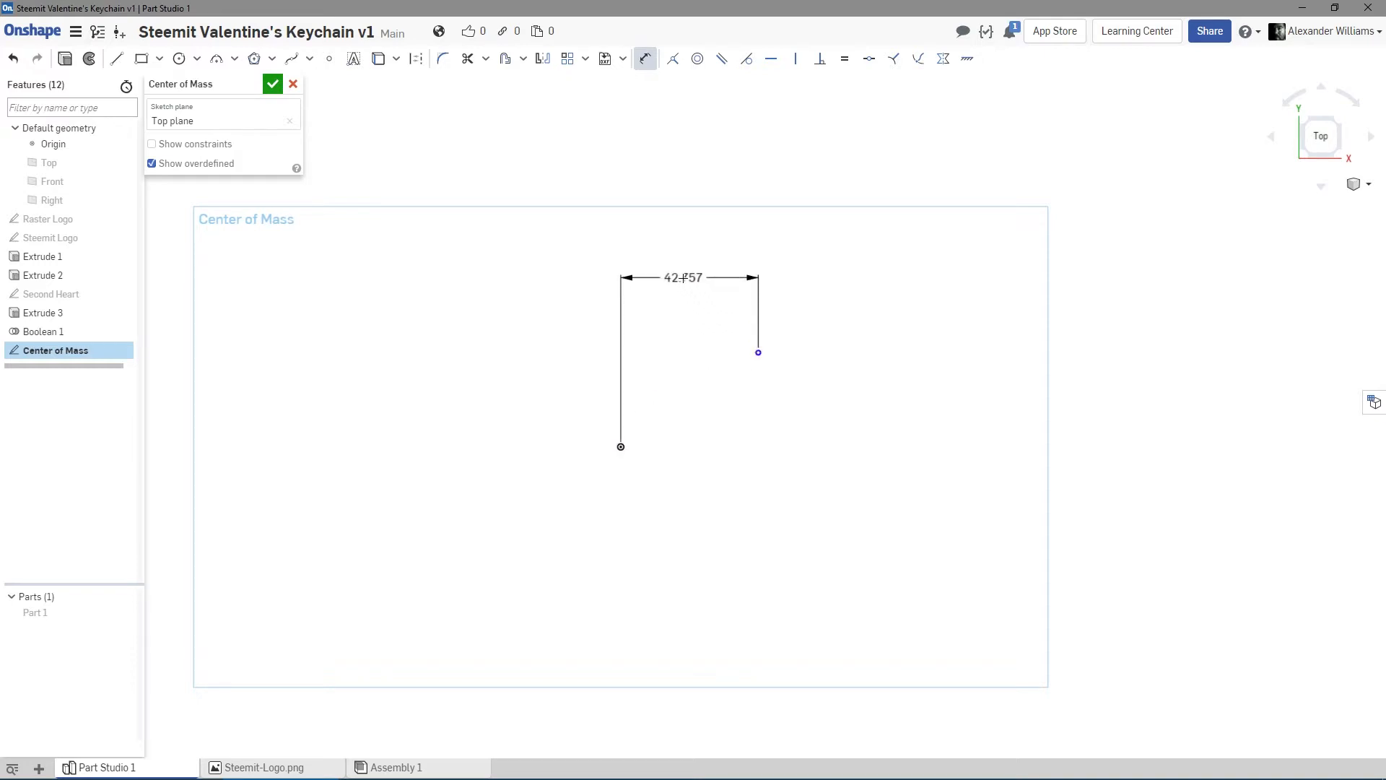
click(683, 277)
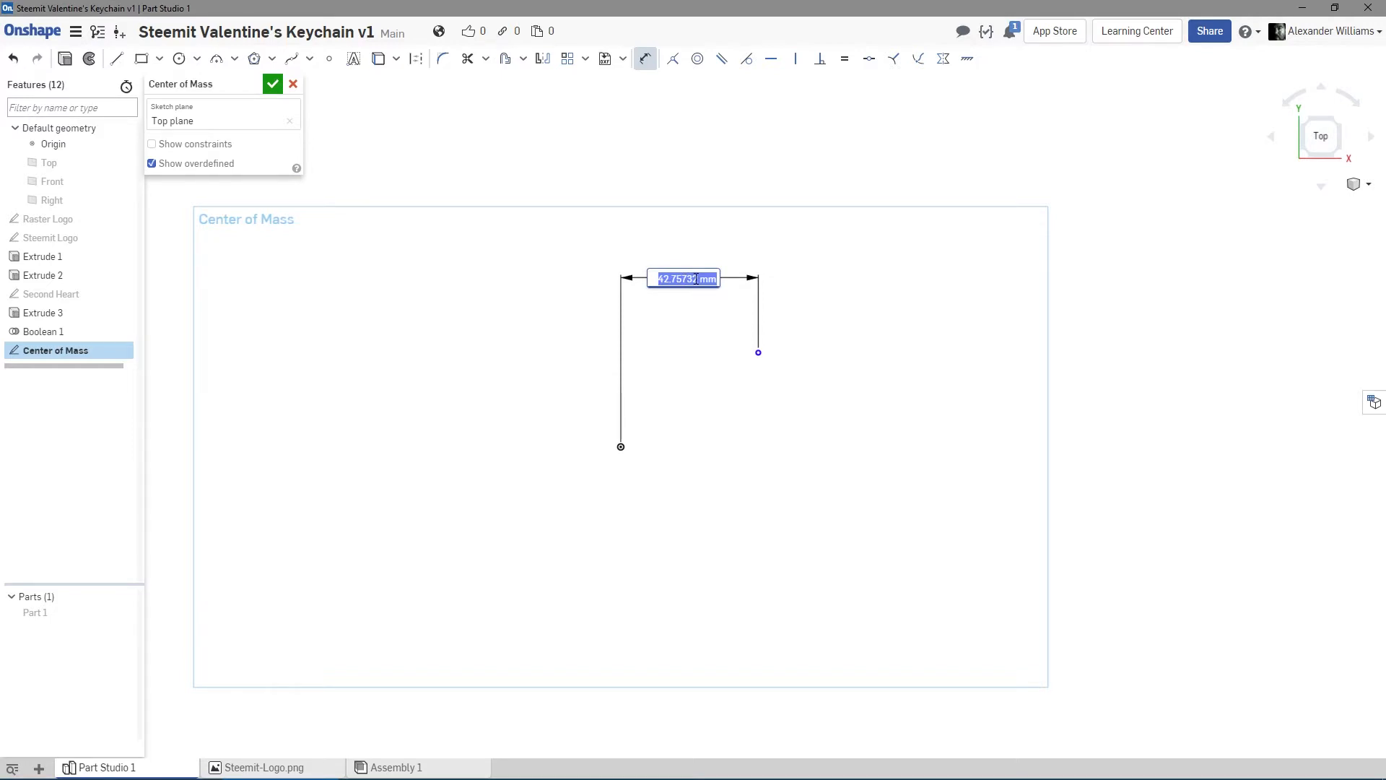
text(1.199)
key(Return)
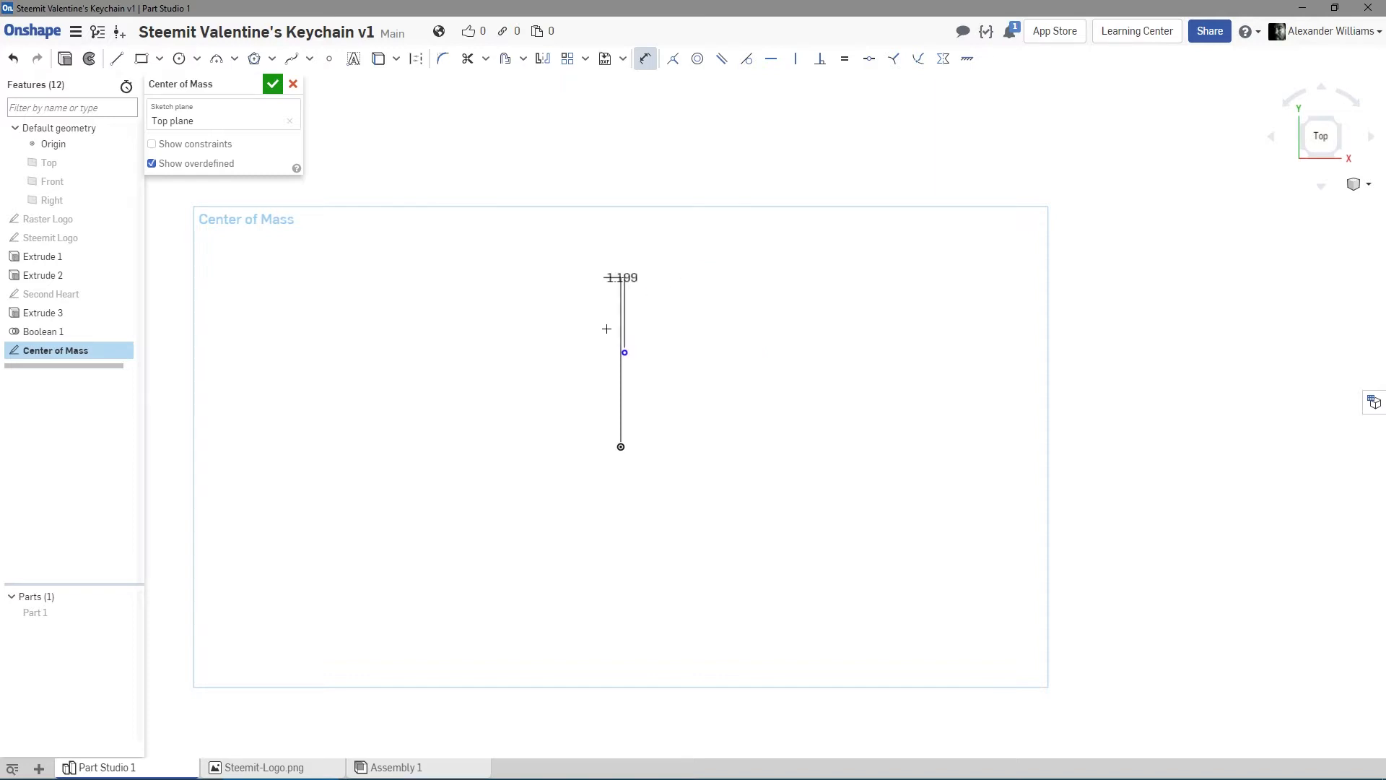
Dimension the point's vertical distance from the origin as -1.039 mm, so that the point lies below the origin.
scroll(607, 329, up, 3)
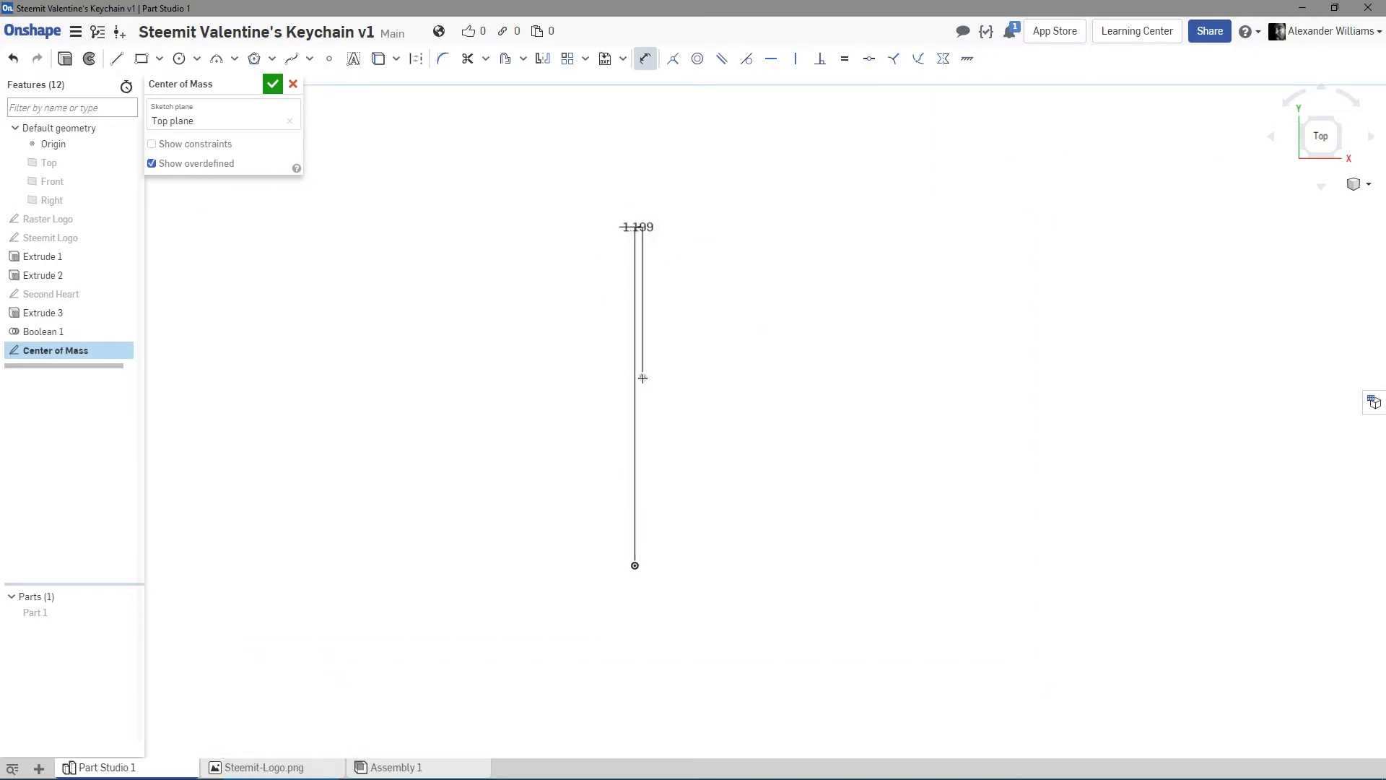
click(643, 377)
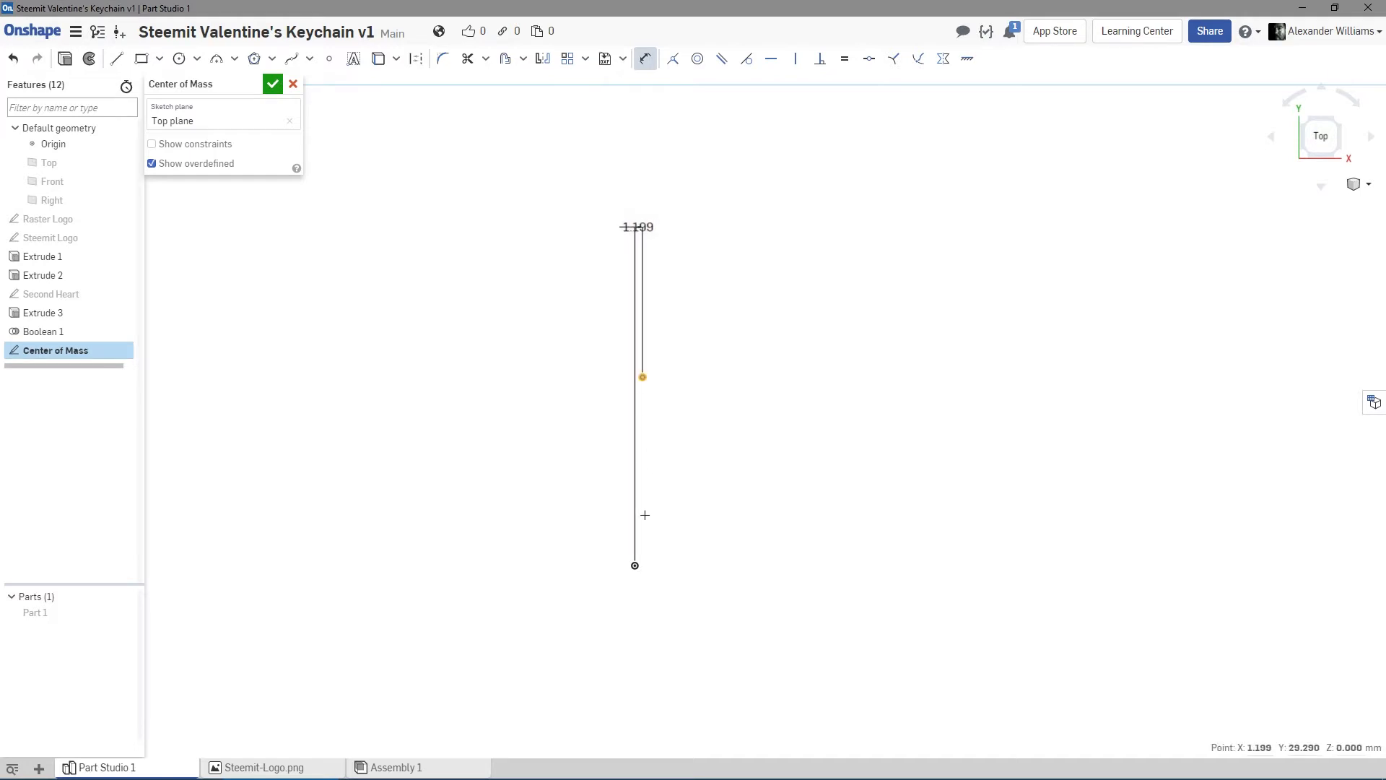
click(634, 566)
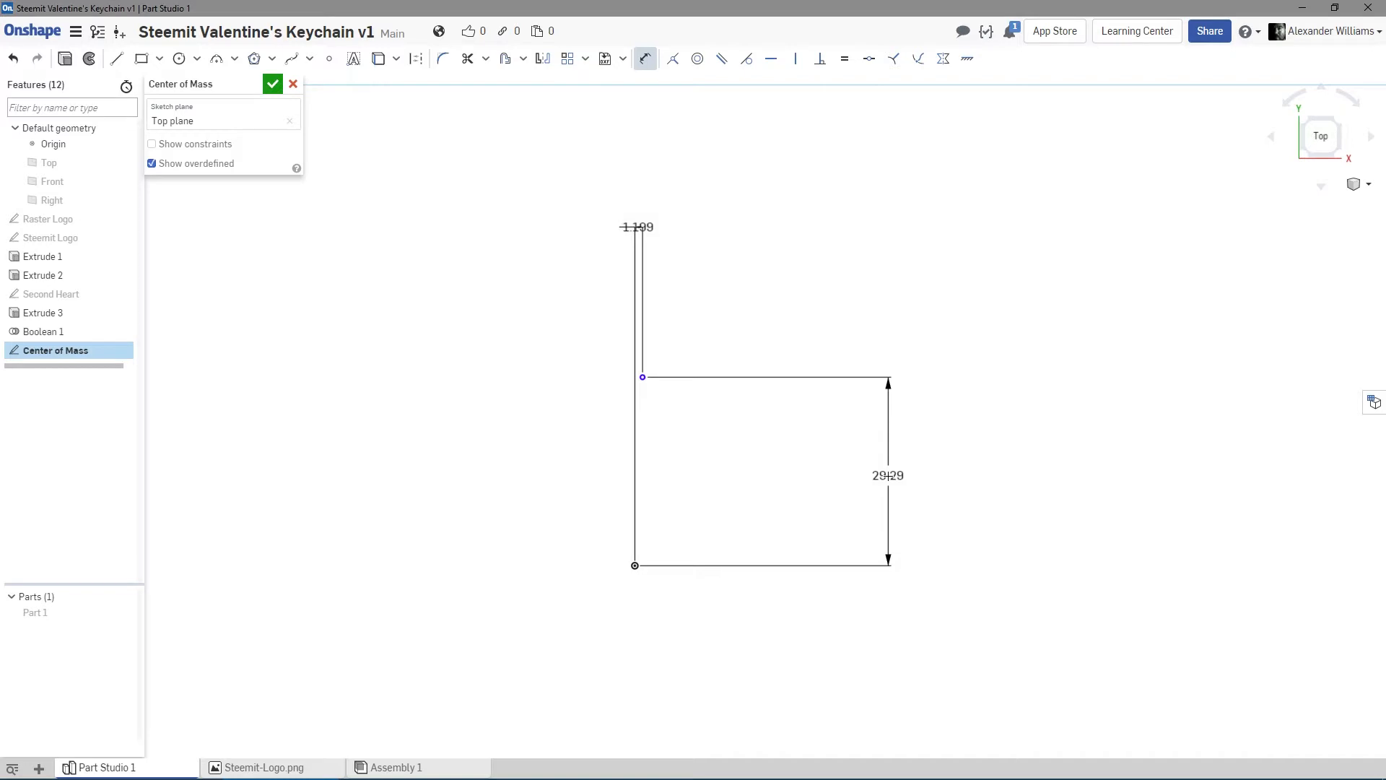
click(885, 475)
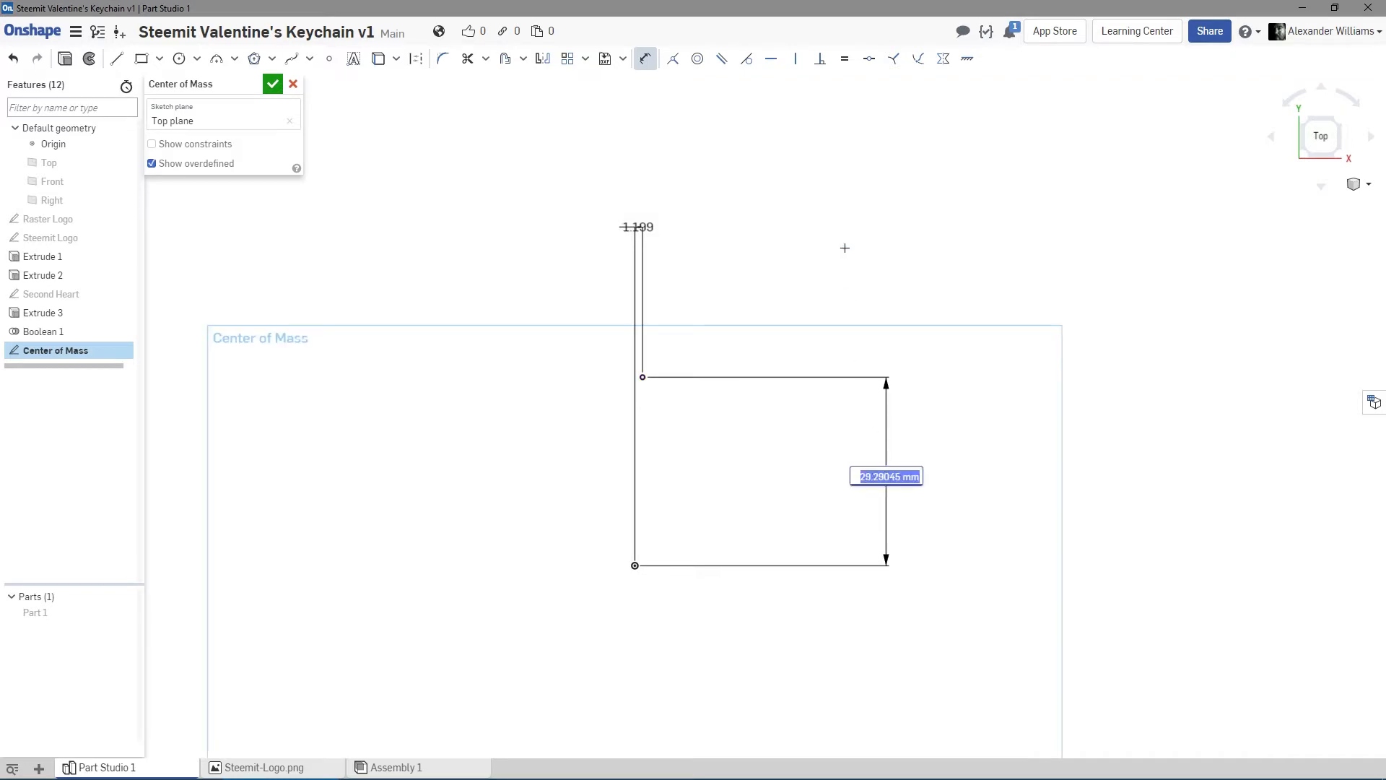
key(BackSpace)
text(-1.039)
key(Return)
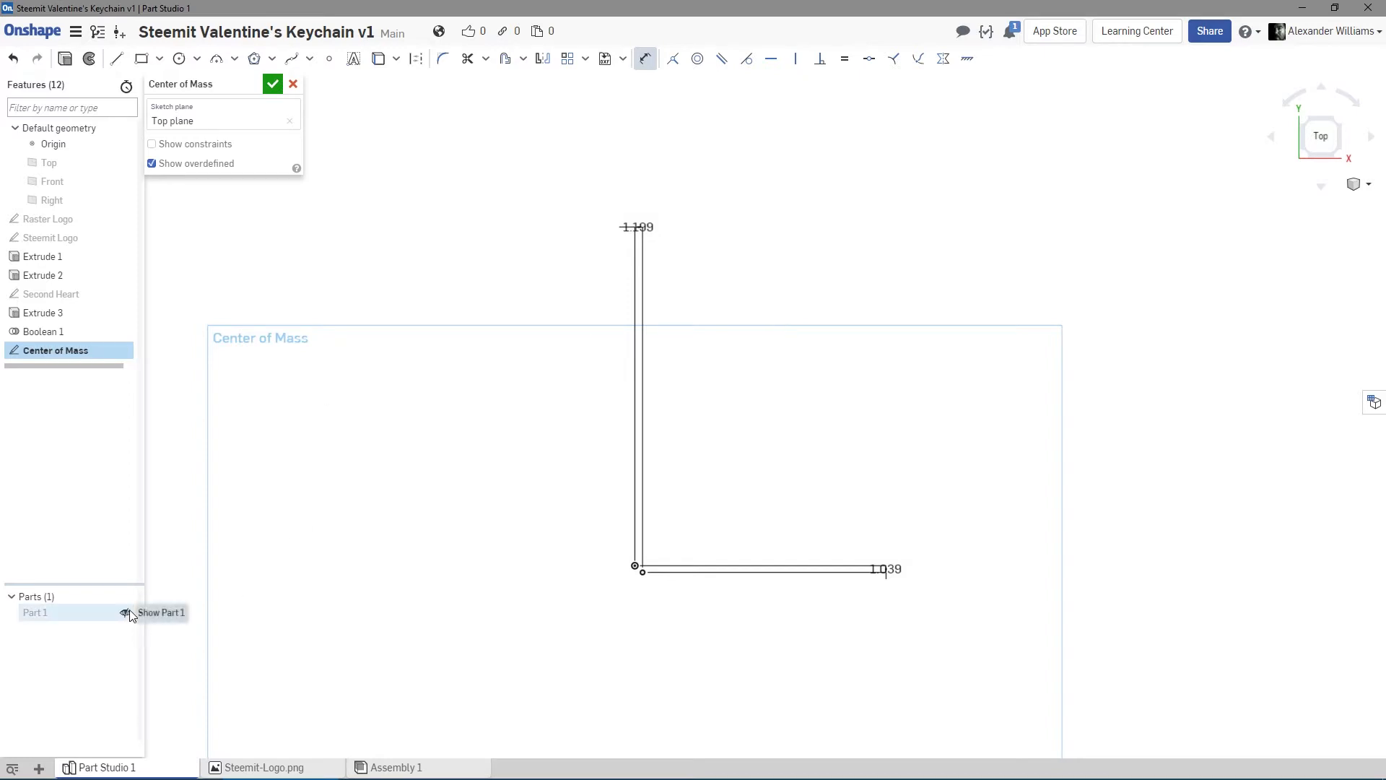
Show Part 1 again, check the center of mass point against the body from several angles, and finish the sketch.
click(127, 613)
mouse_move(309, 563)
right_down()
mouse_move(329, 529)
mouse_move(322, 563)
mouse_move(279, 513)
mouse_move(324, 510)
mouse_move(326, 549)
right_up()
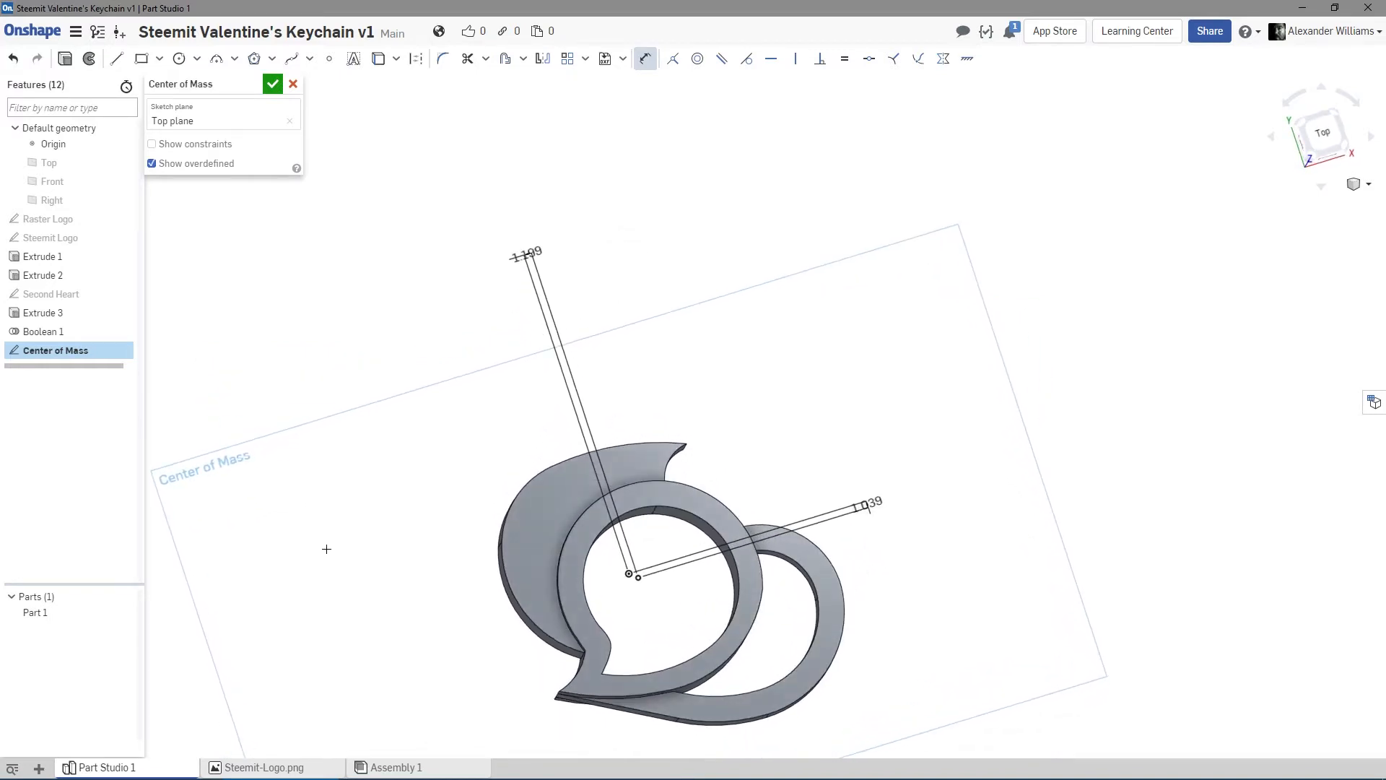
mouse_move(1079, 344)
right_down()
mouse_move(1101, 281)
mouse_move(1145, 343)
mouse_move(1078, 375)
mouse_move(1104, 356)
mouse_move(1099, 379)
mouse_move(1095, 347)
mouse_move(1008, 335)
mouse_move(1049, 405)
mouse_move(1163, 371)
mouse_move(1107, 337)
mouse_move(1107, 375)
mouse_move(1129, 377)
mouse_move(1098, 356)
mouse_move(1083, 392)
mouse_move(1085, 365)
mouse_move(1097, 361)
mouse_move(1066, 443)
mouse_move(1095, 418)
mouse_move(1095, 465)
mouse_move(1054, 474)
mouse_move(1070, 438)
mouse_move(1098, 455)
mouse_move(1076, 470)
right_up()
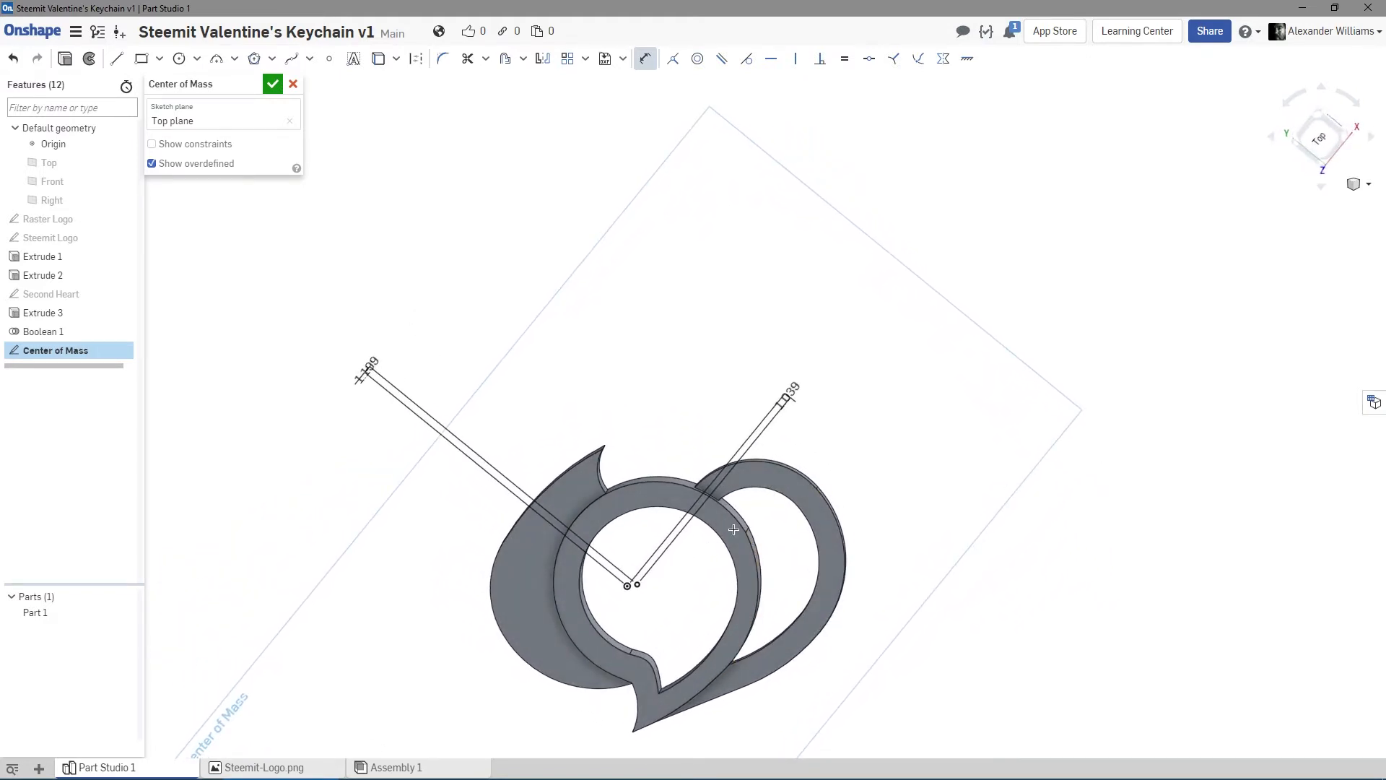
mouse_move(974, 422)
right_down()
mouse_move(977, 399)
mouse_move(937, 414)
right_up()
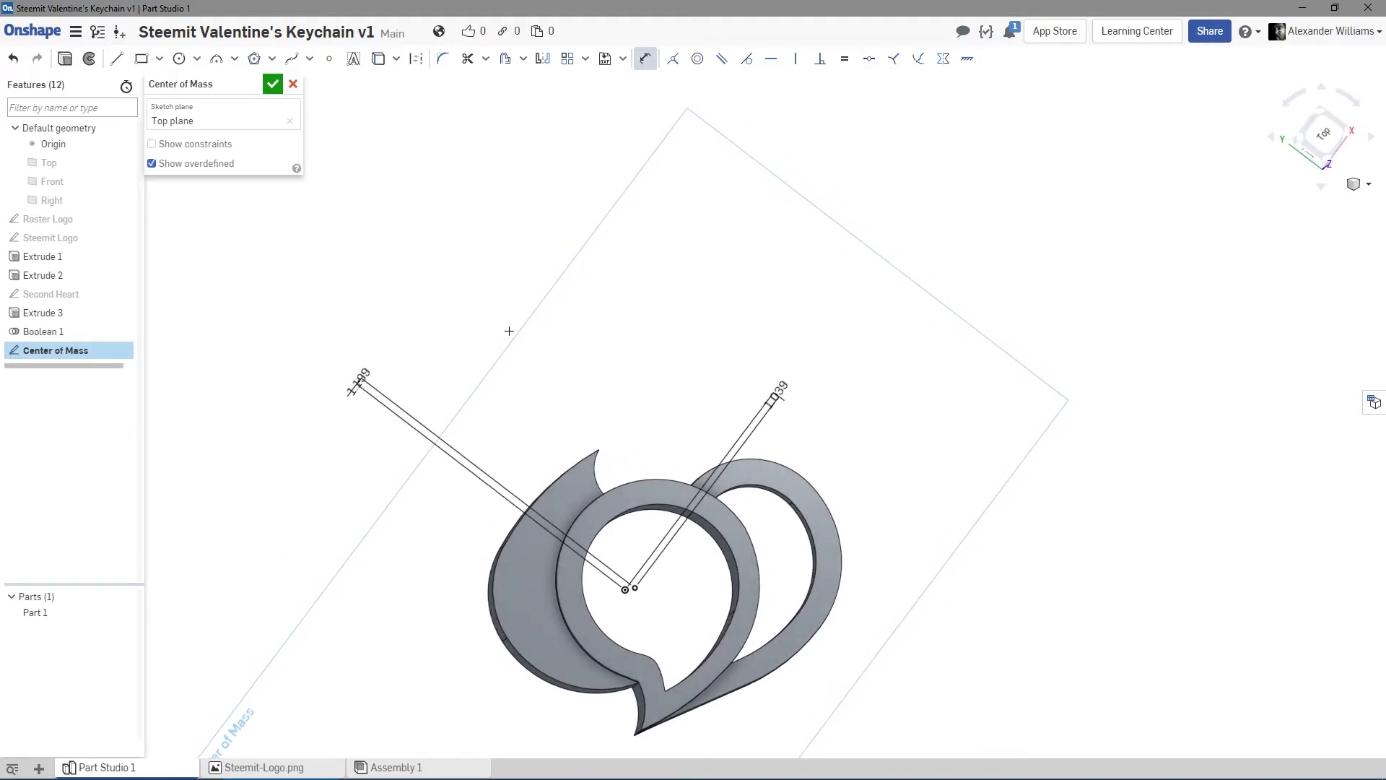
right_drag(509, 330, 482, 350)
mouse_move(1026, 611)
right_down()
mouse_move(1052, 584)
mouse_move(1055, 607)
mouse_move(1032, 588)
right_up()
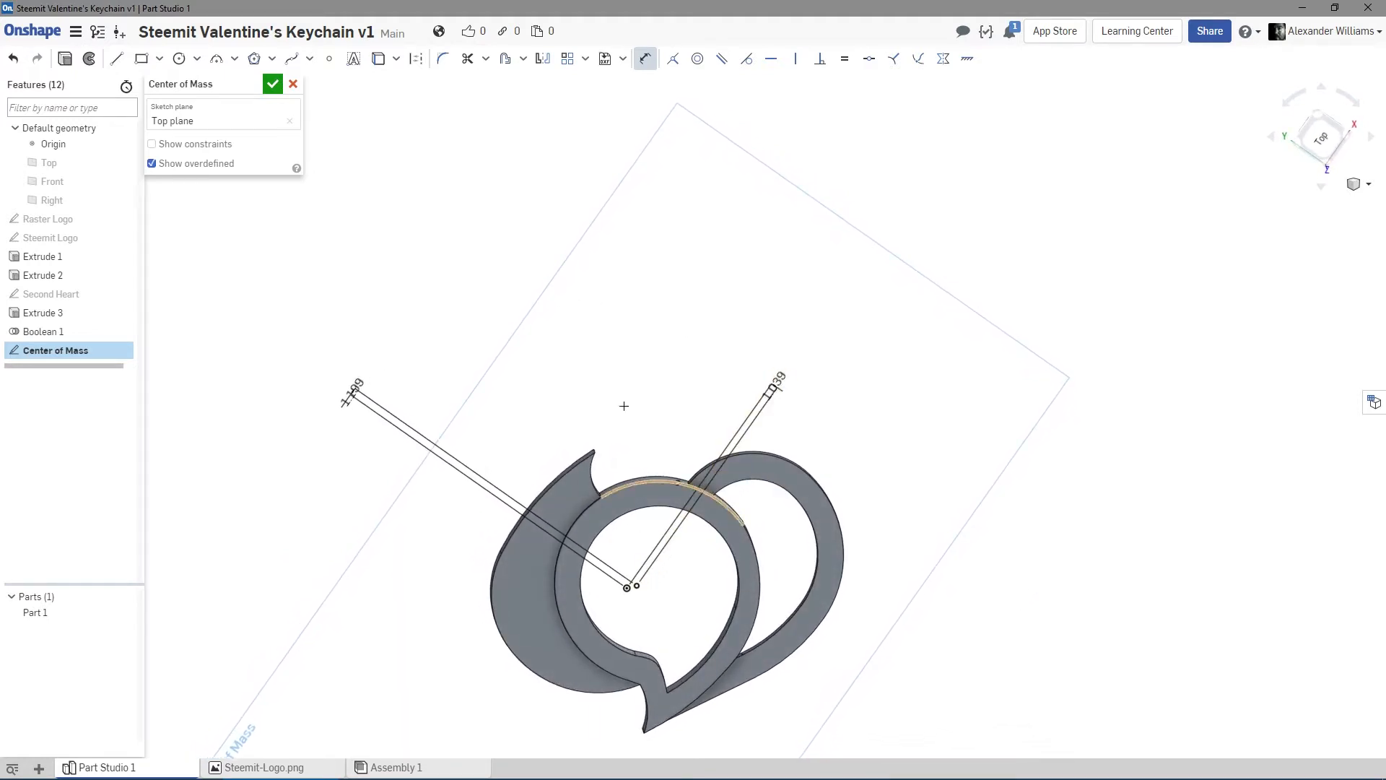
click(273, 86)
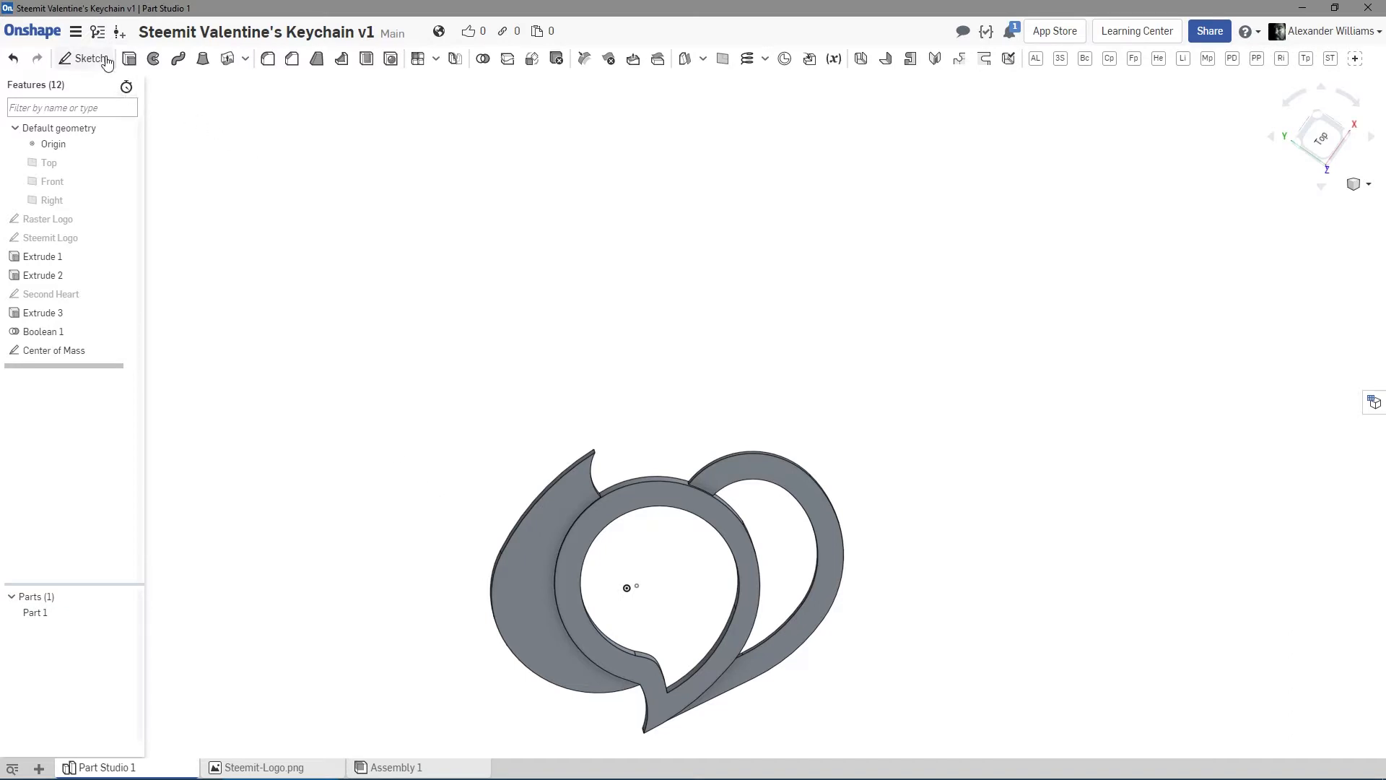
Show the default planes and start a new sketch on the Top plane, viewed face-on with the heart upright.
key(shift+7)
key(p)
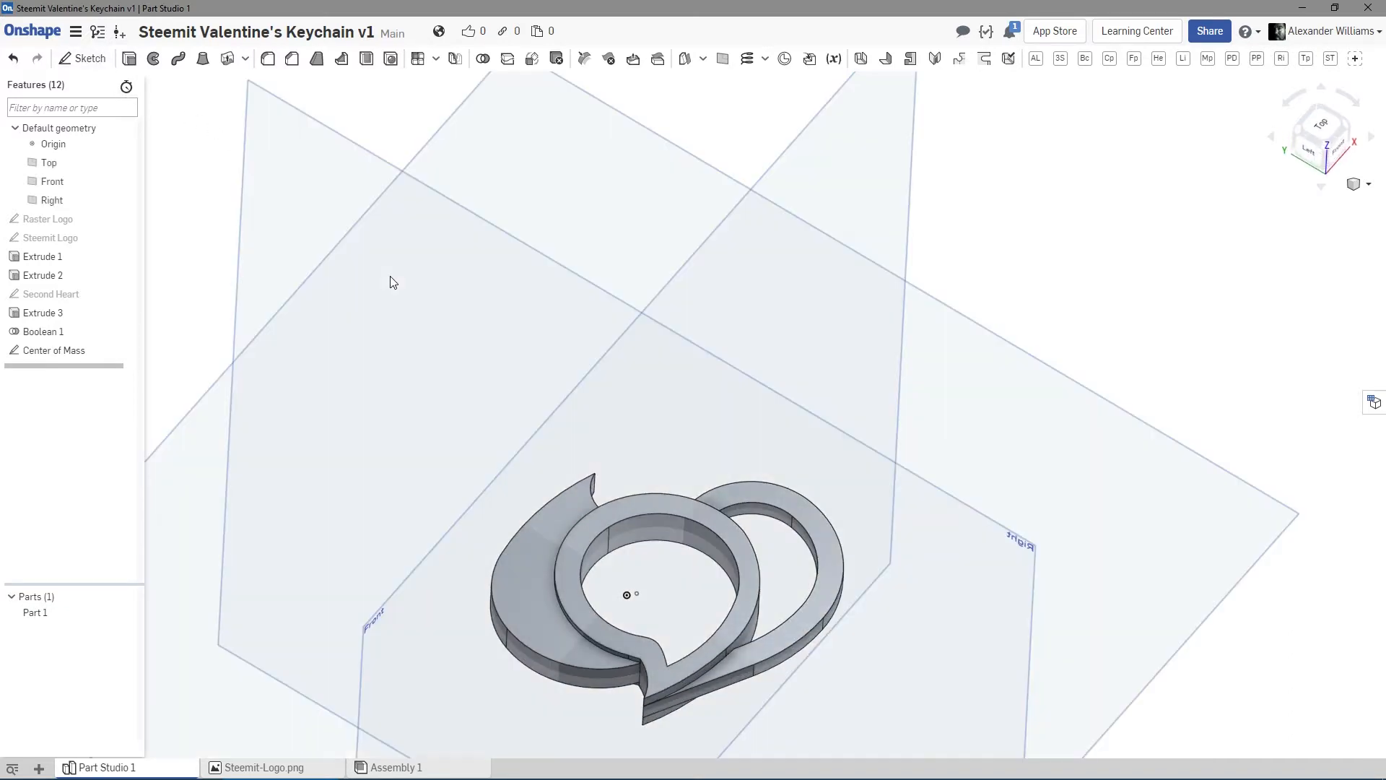
scroll(426, 266, down, 3)
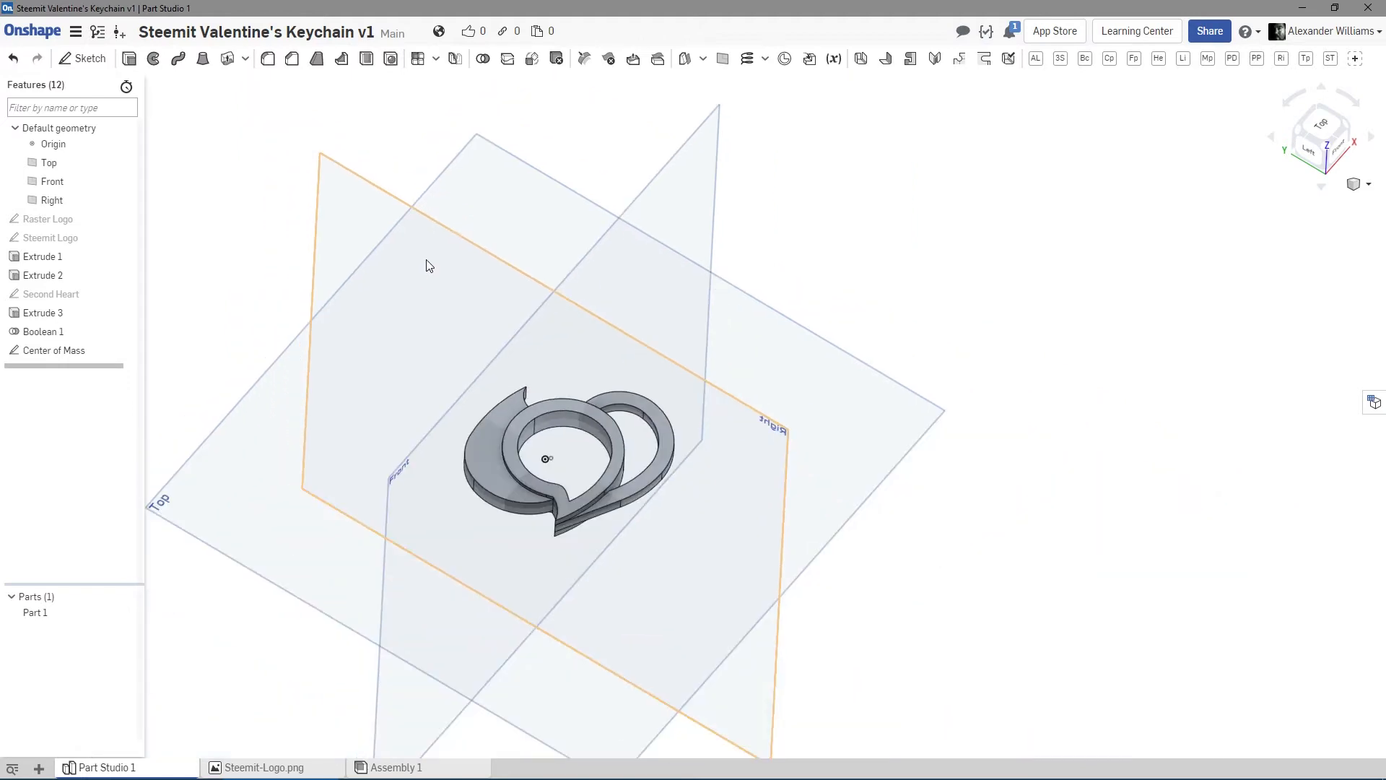
click(90, 58)
click(503, 195)
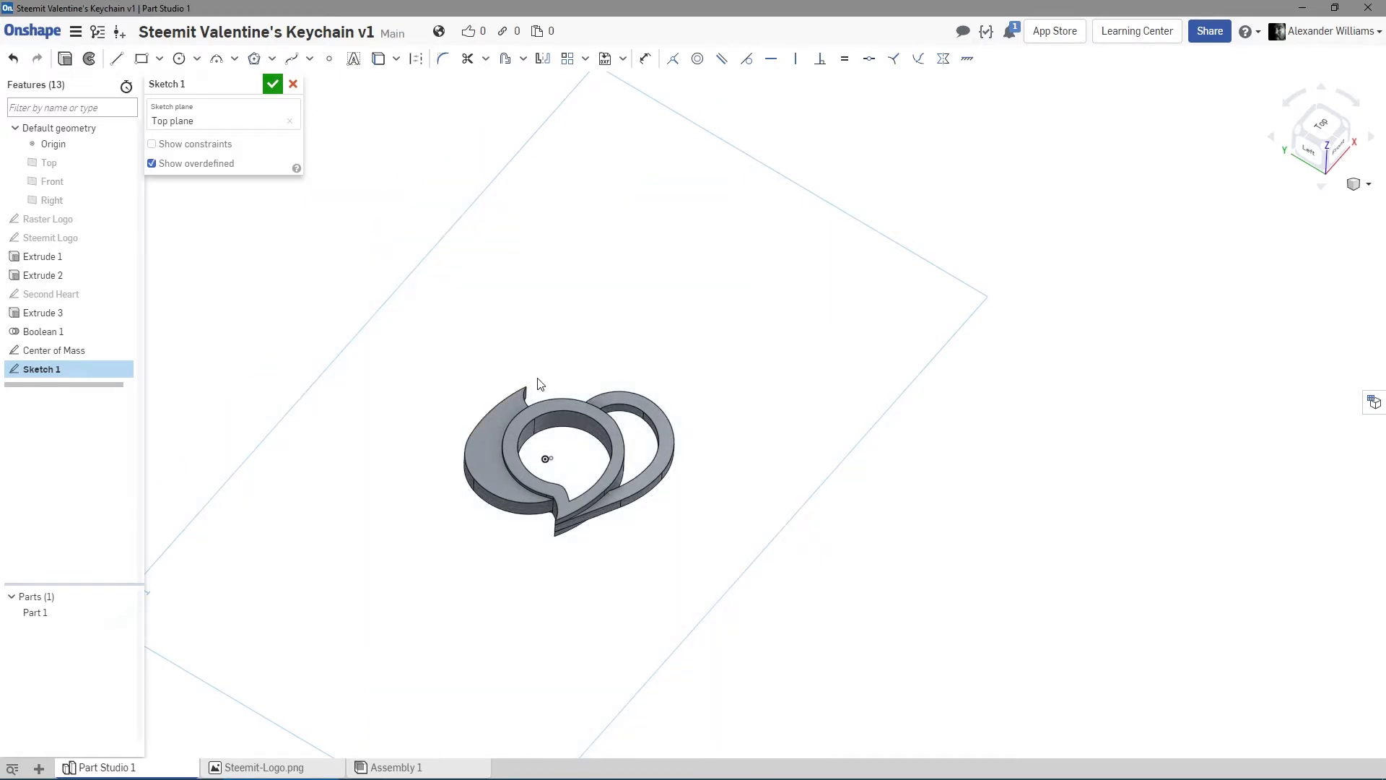
key(n)
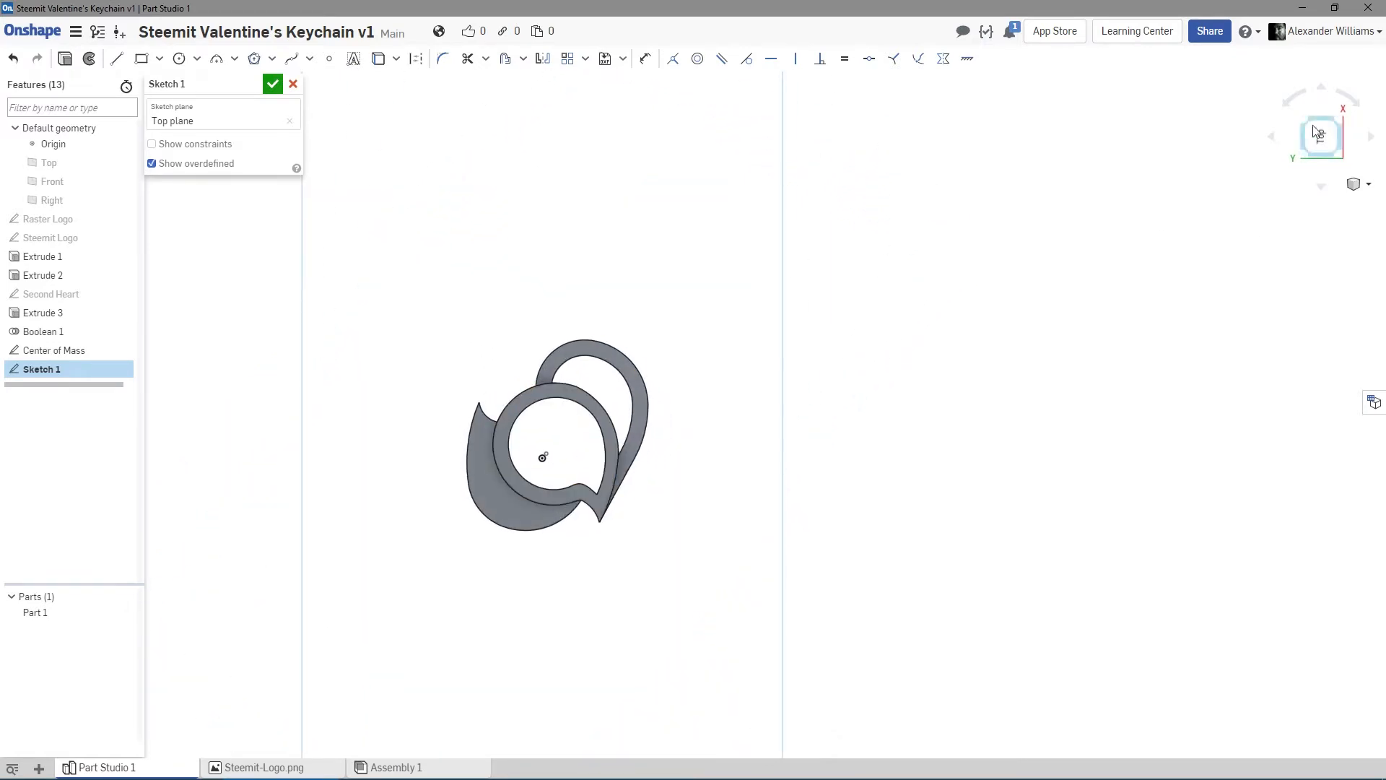
click(1293, 98)
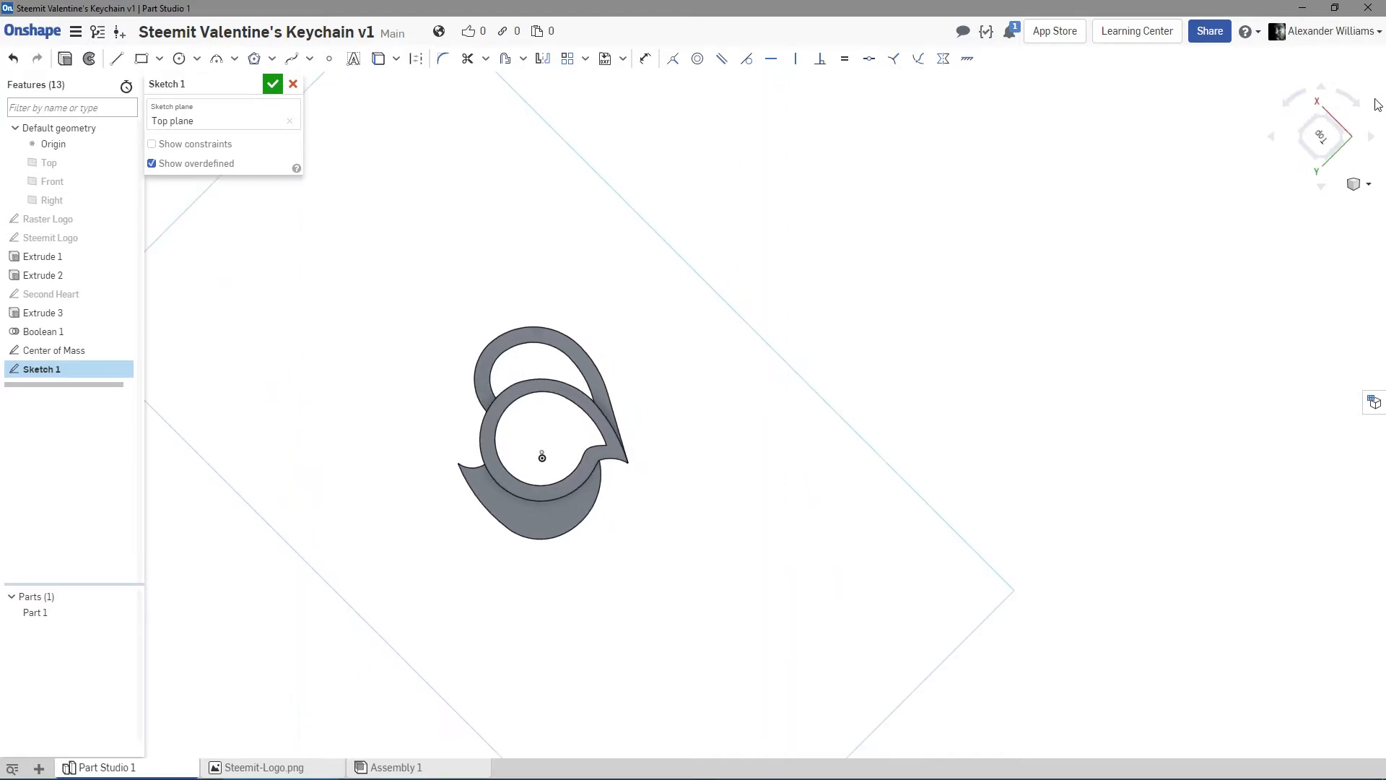
click(1360, 105)
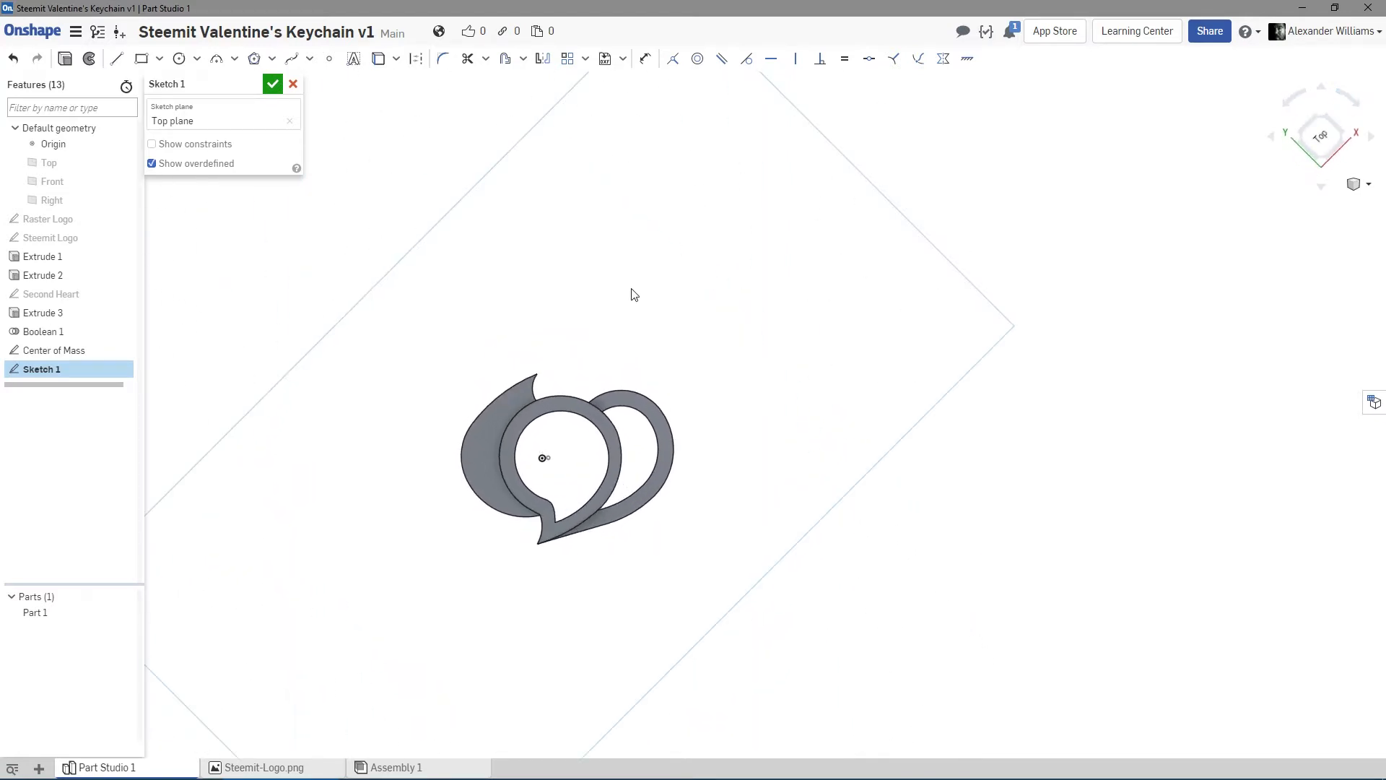
scroll(562, 452, up, 3)
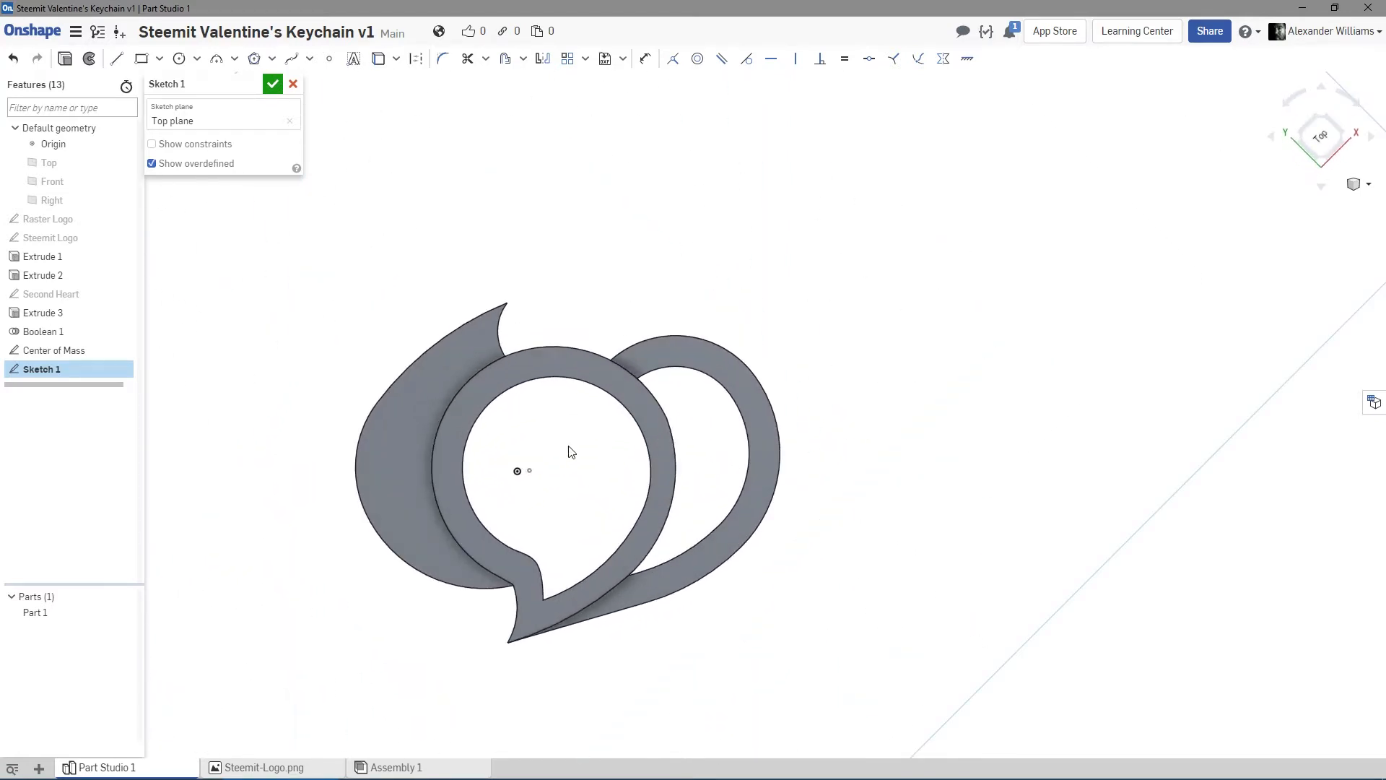
middle_drag(572, 452, 629, 489)
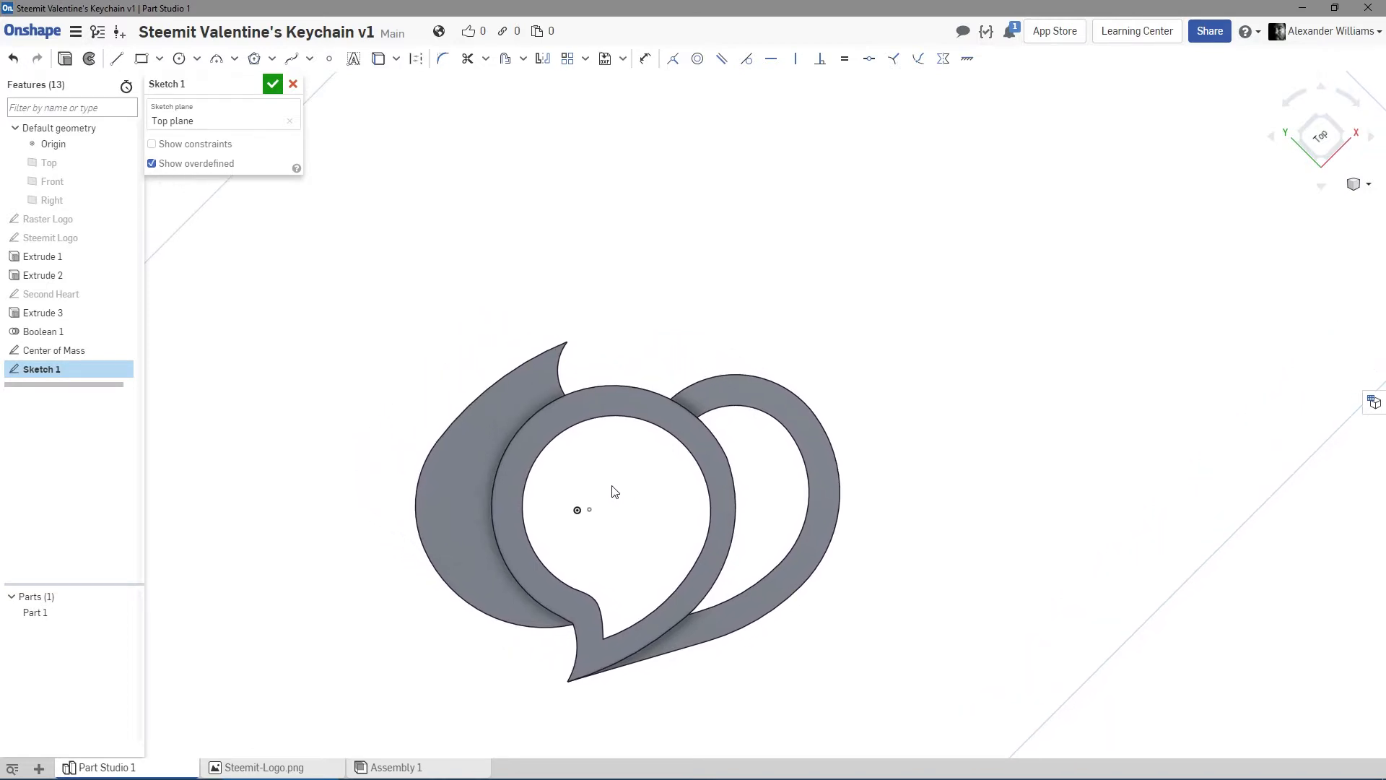
Draw a construction line about 25 mm long from the center of mass point up past the ring, into the gap between the heart's lobes.
key(m)
key(l)
key(q)
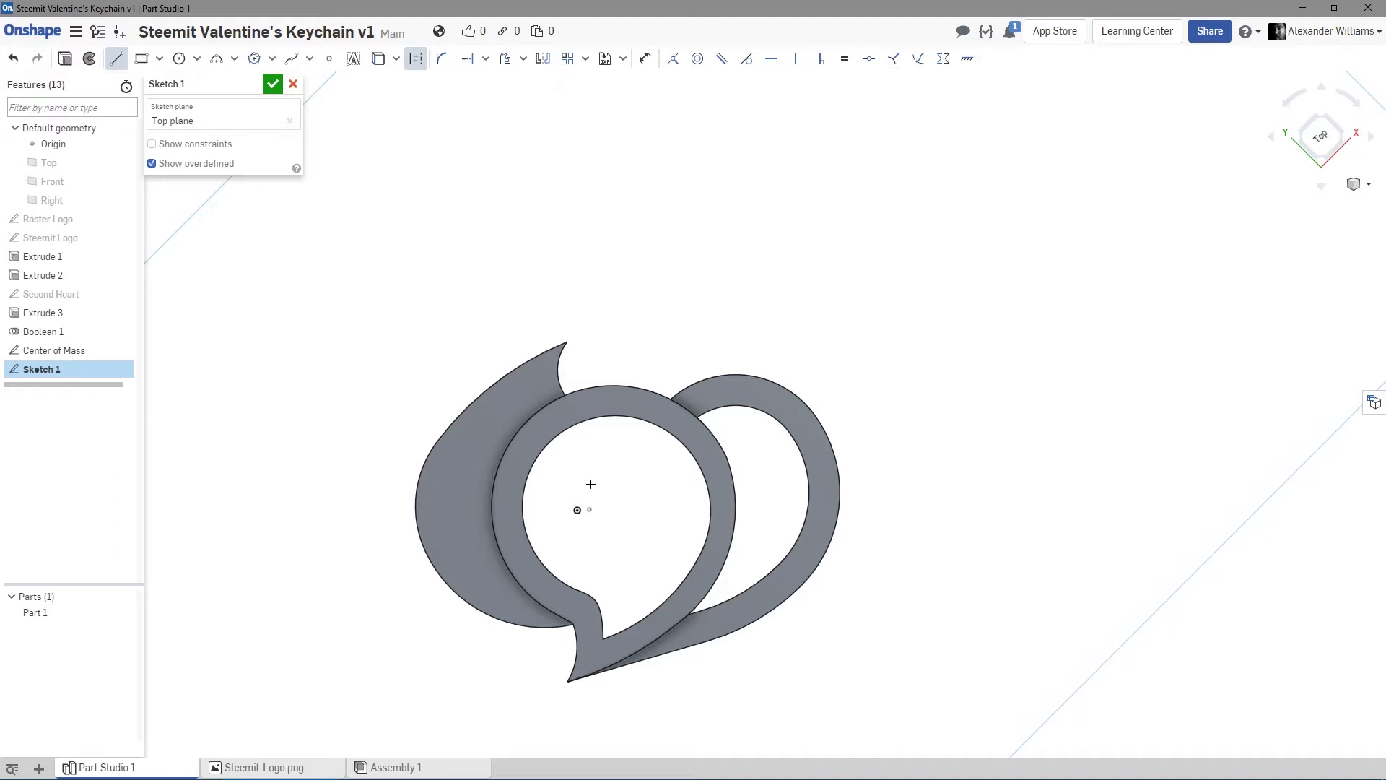
scroll(591, 483, up, 3)
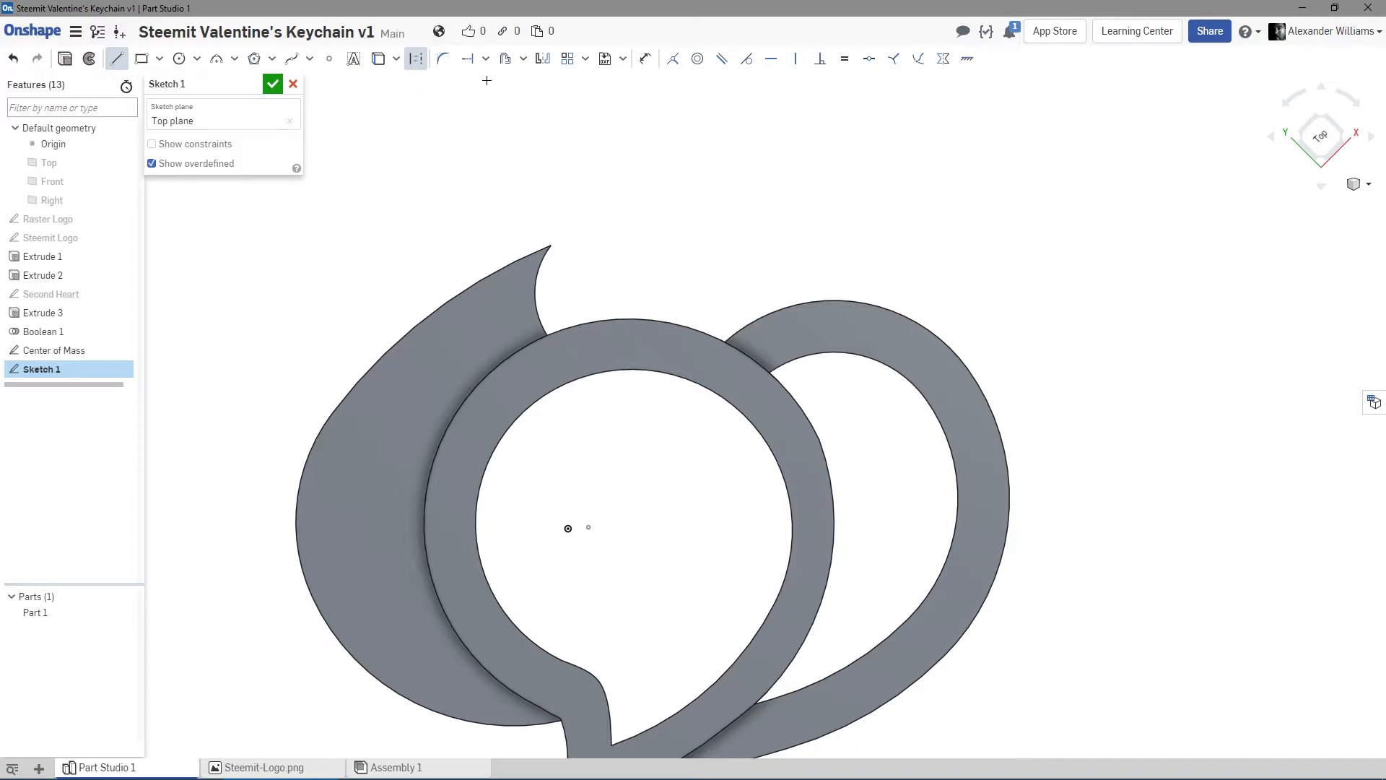
click(378, 59)
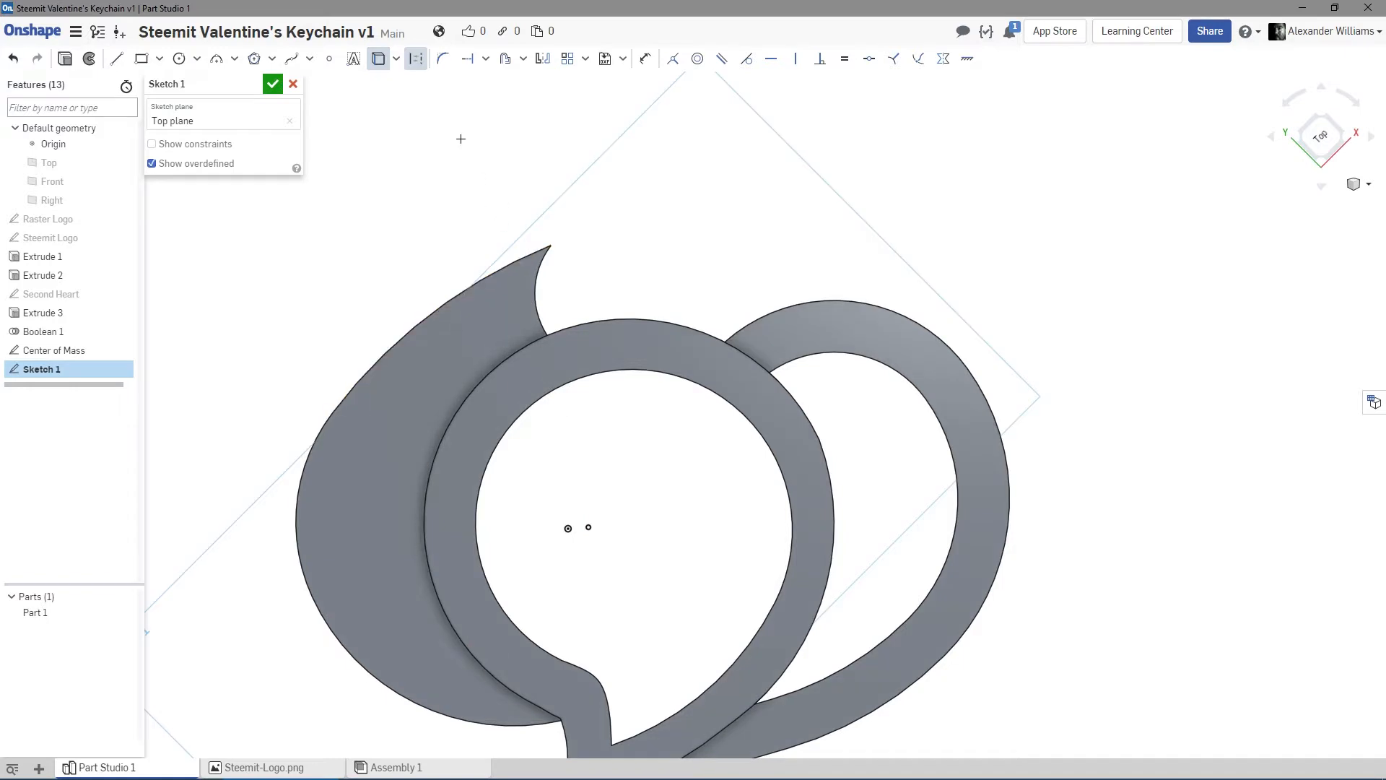
click(378, 58)
click(116, 58)
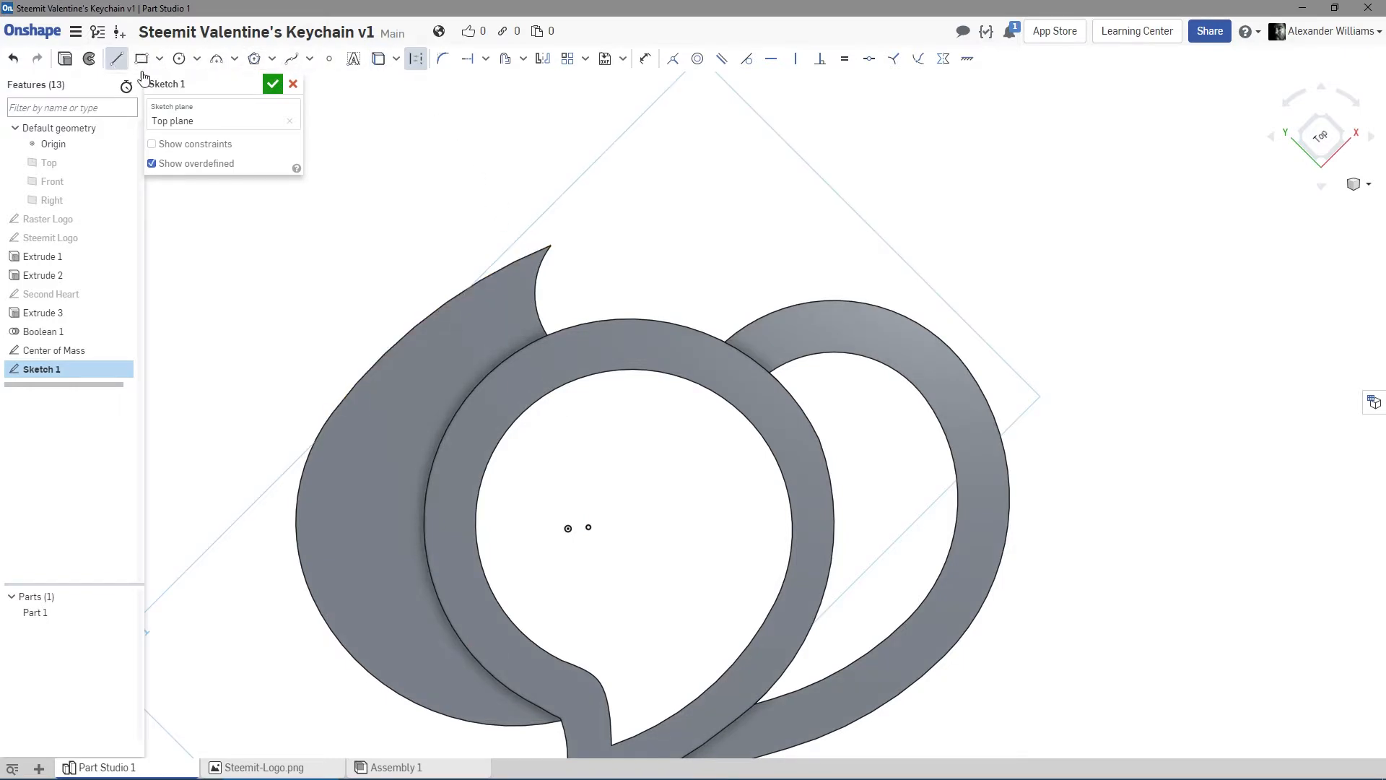
click(587, 526)
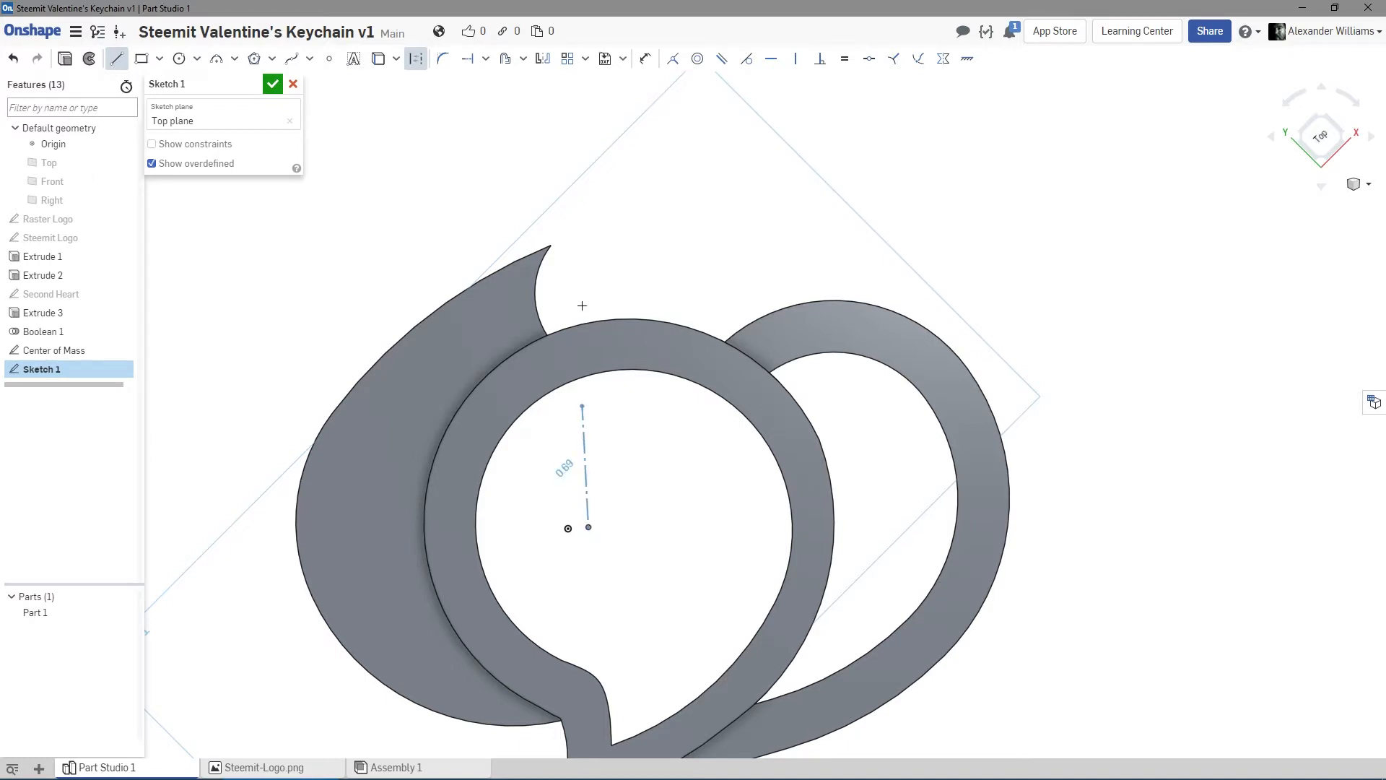
click(602, 206)
right_click(659, 208)
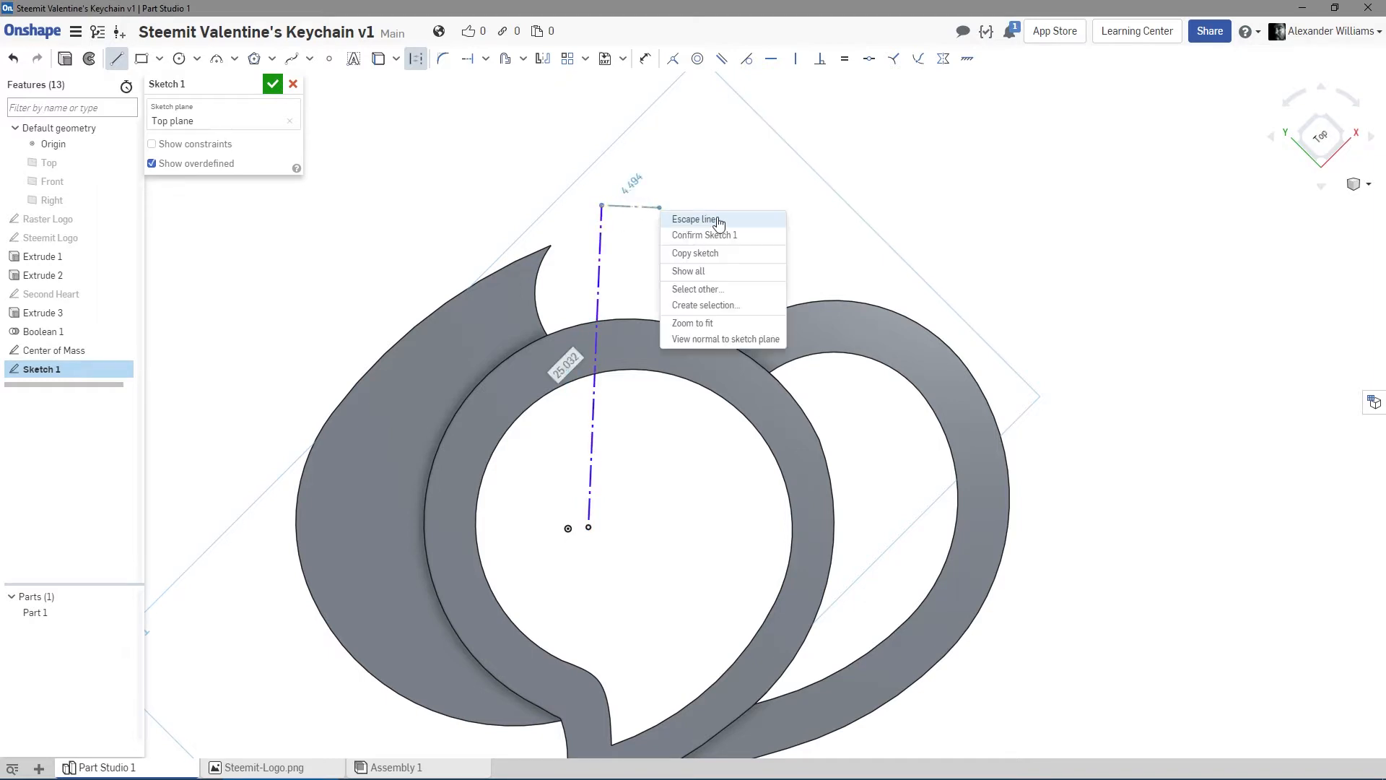
click(720, 221)
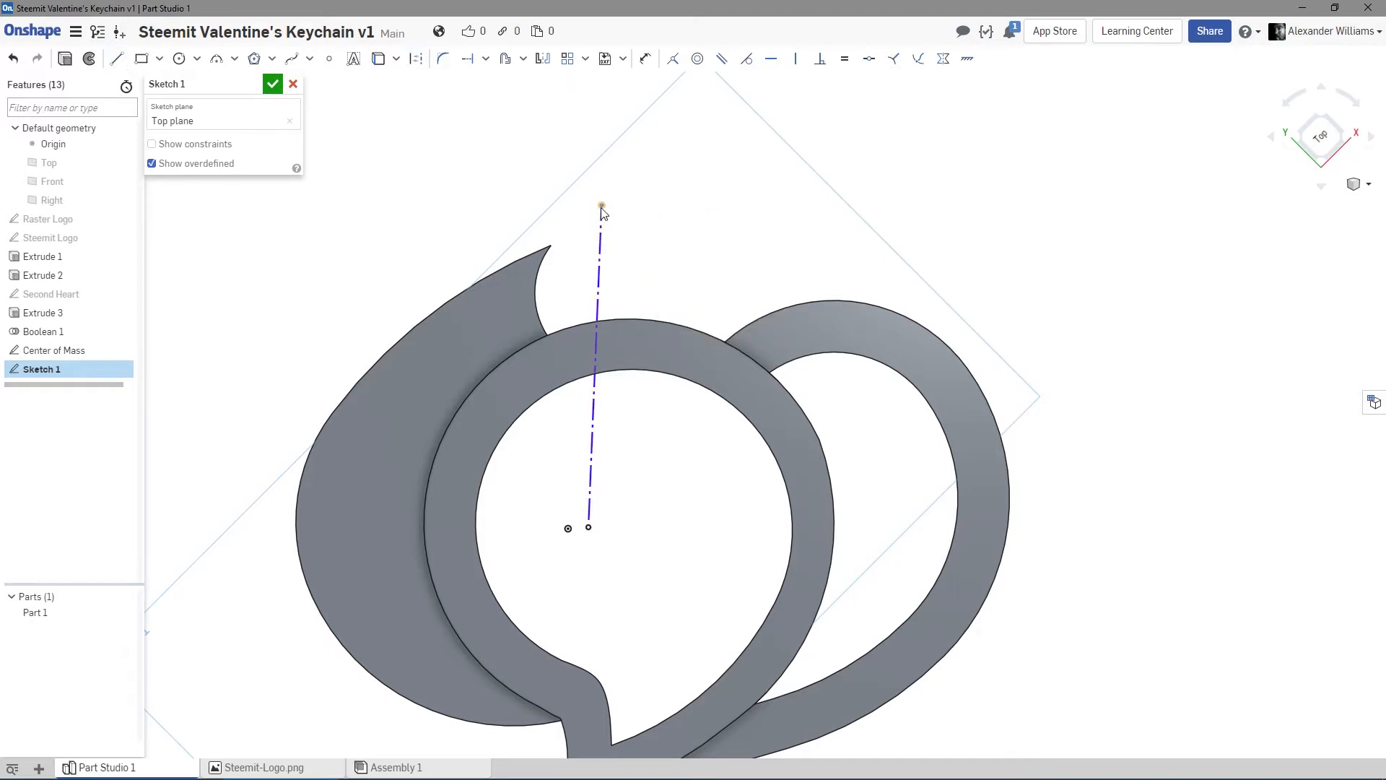
drag(601, 206, 619, 226)
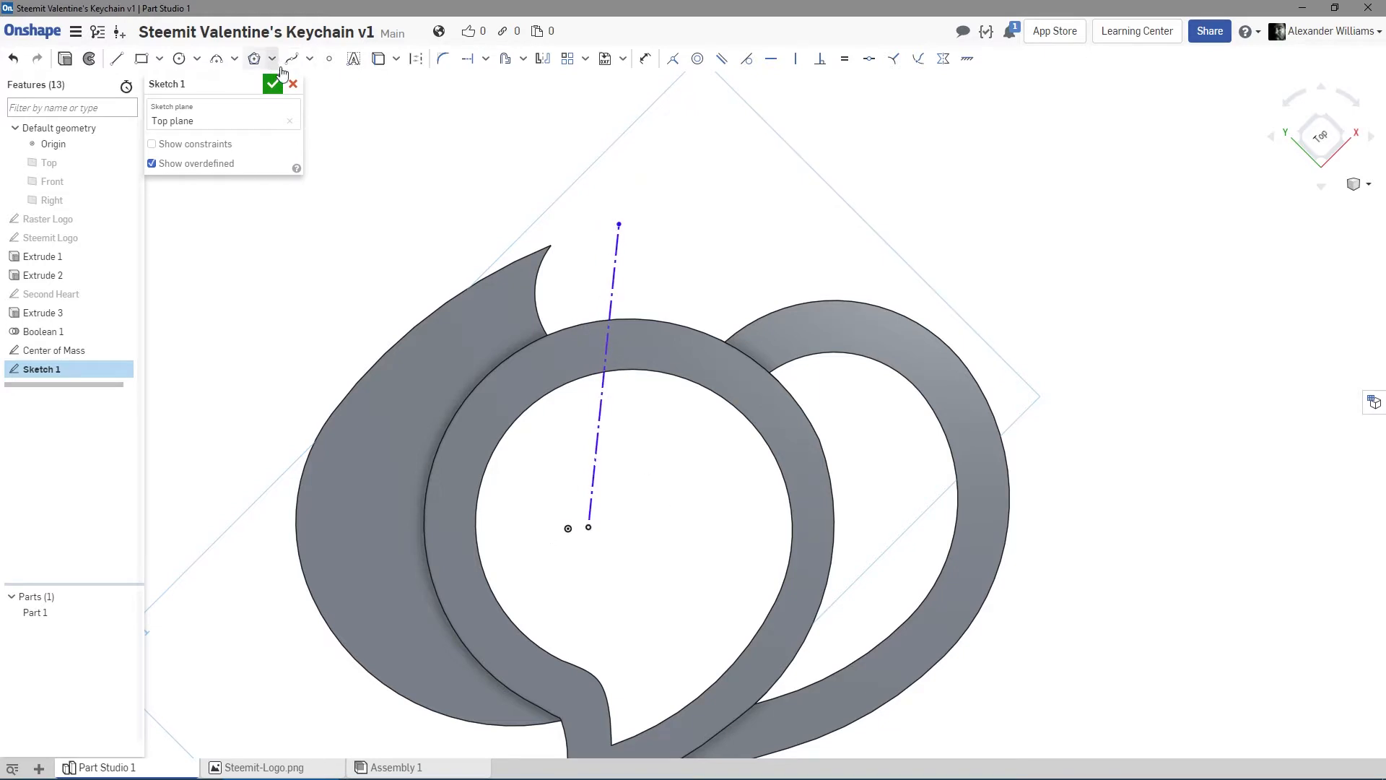
Draw a short construction line from the center of mass point to the origin.
key(l)
key(q)
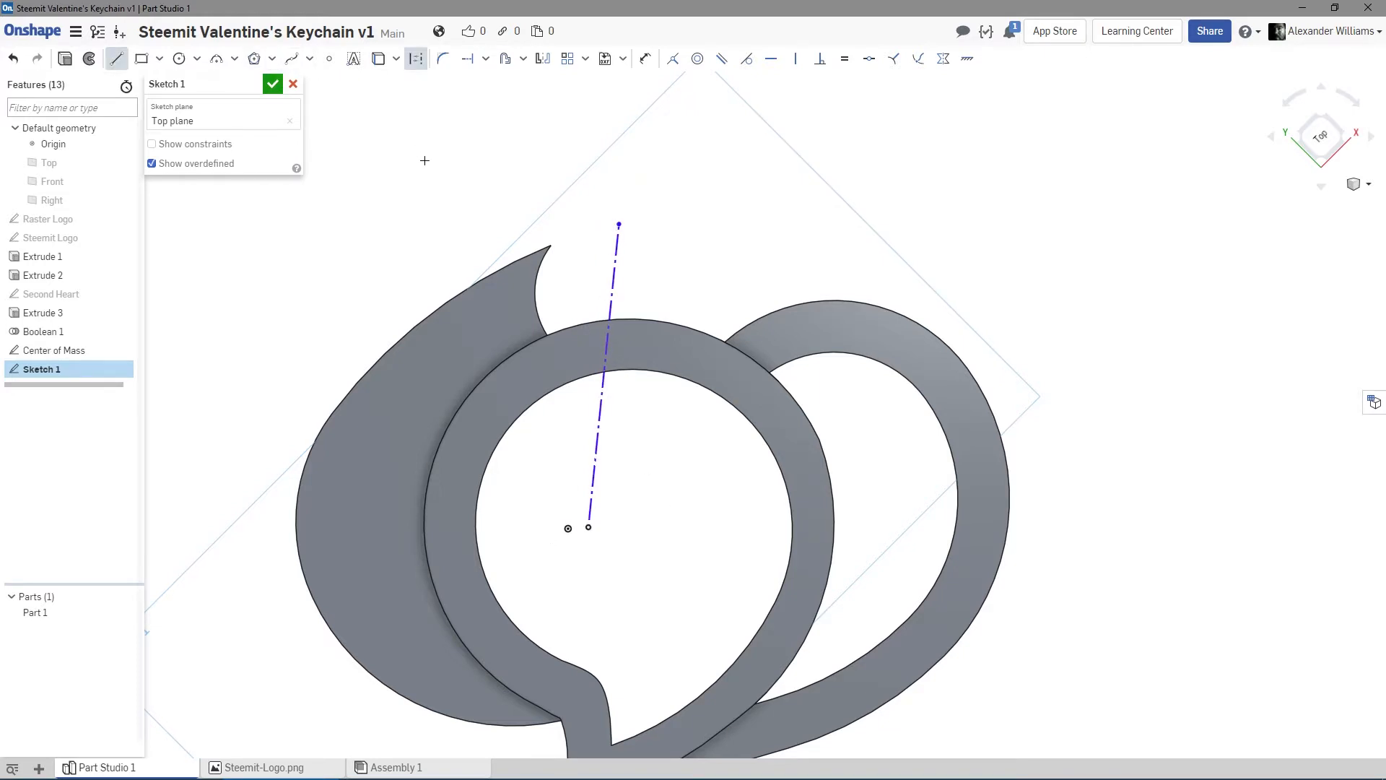
click(589, 527)
click(567, 529)
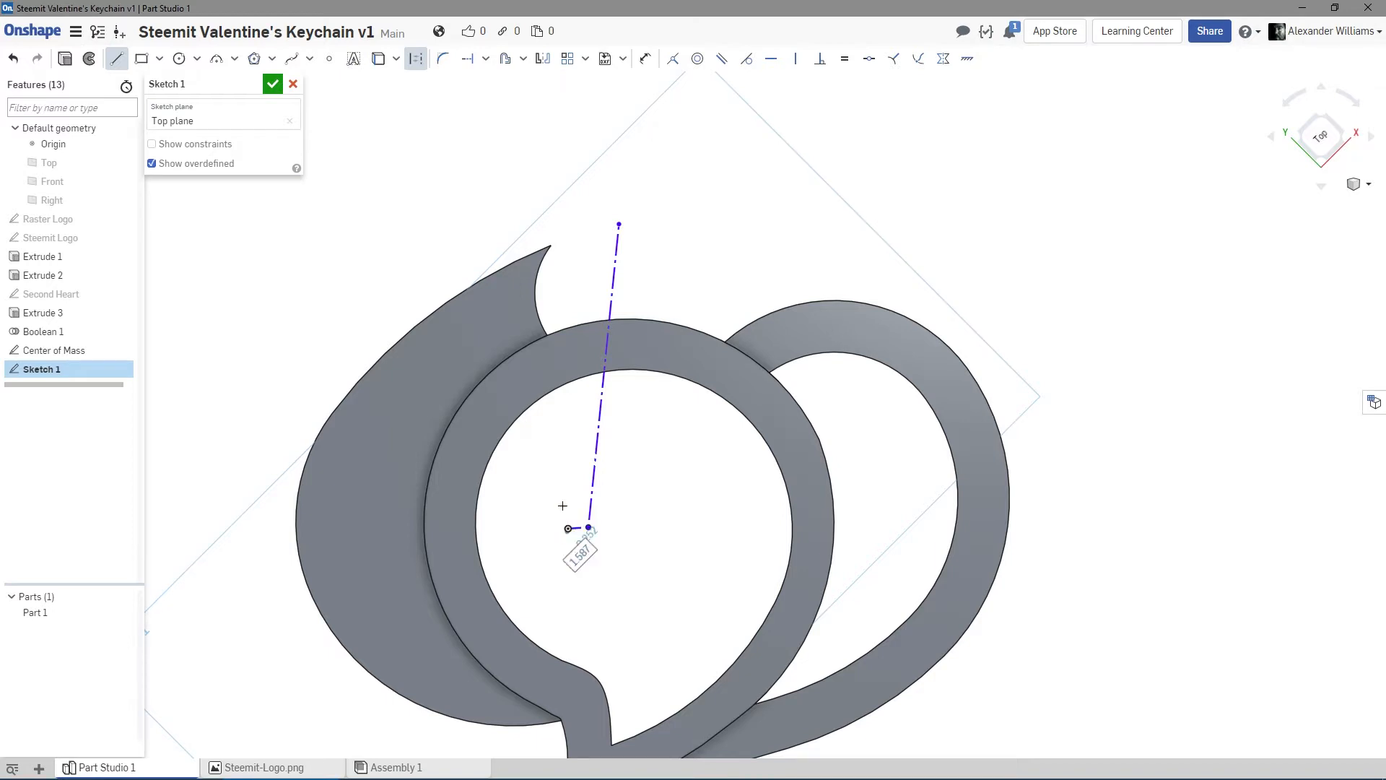
right_click(546, 210)
click(571, 219)
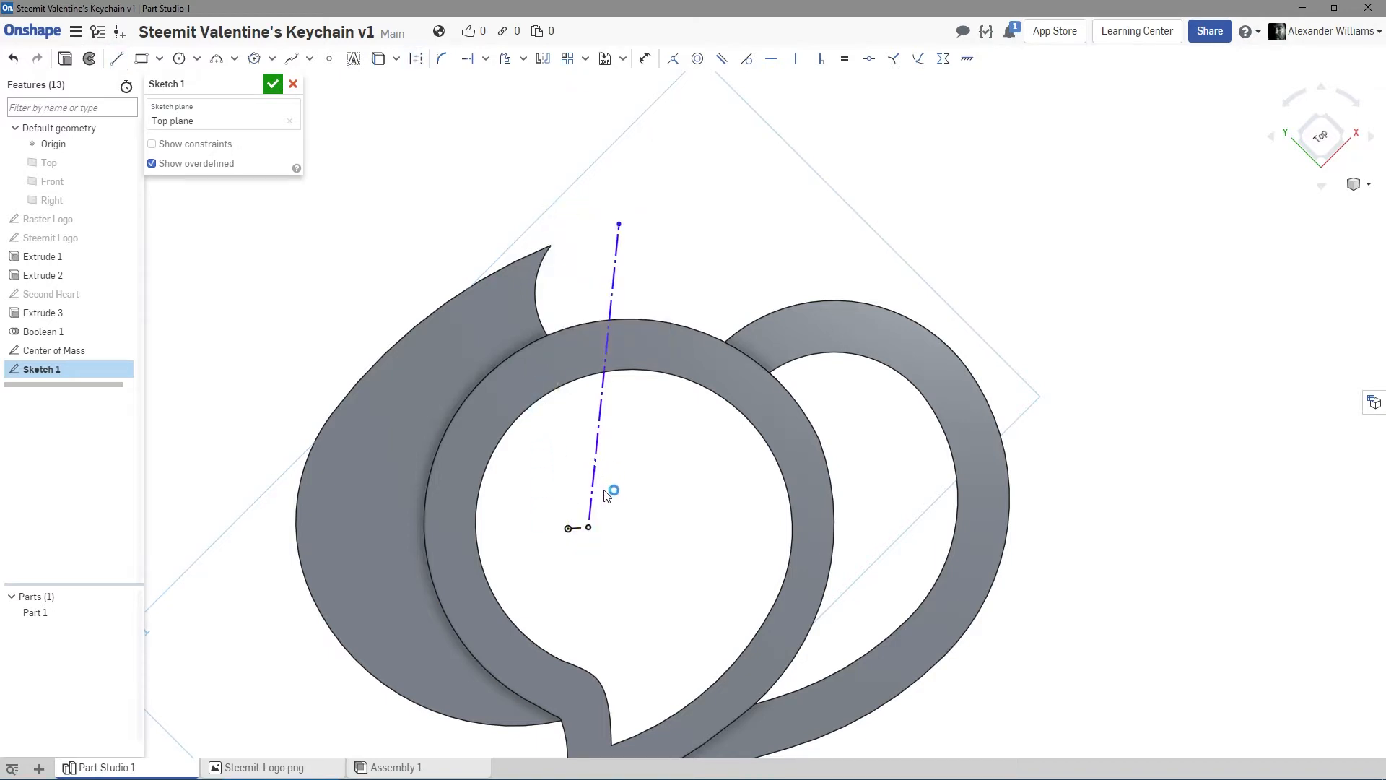
Dimension the angle between the long construction line and the short line to the origin as 99°.
scroll(567, 563, up, 5)
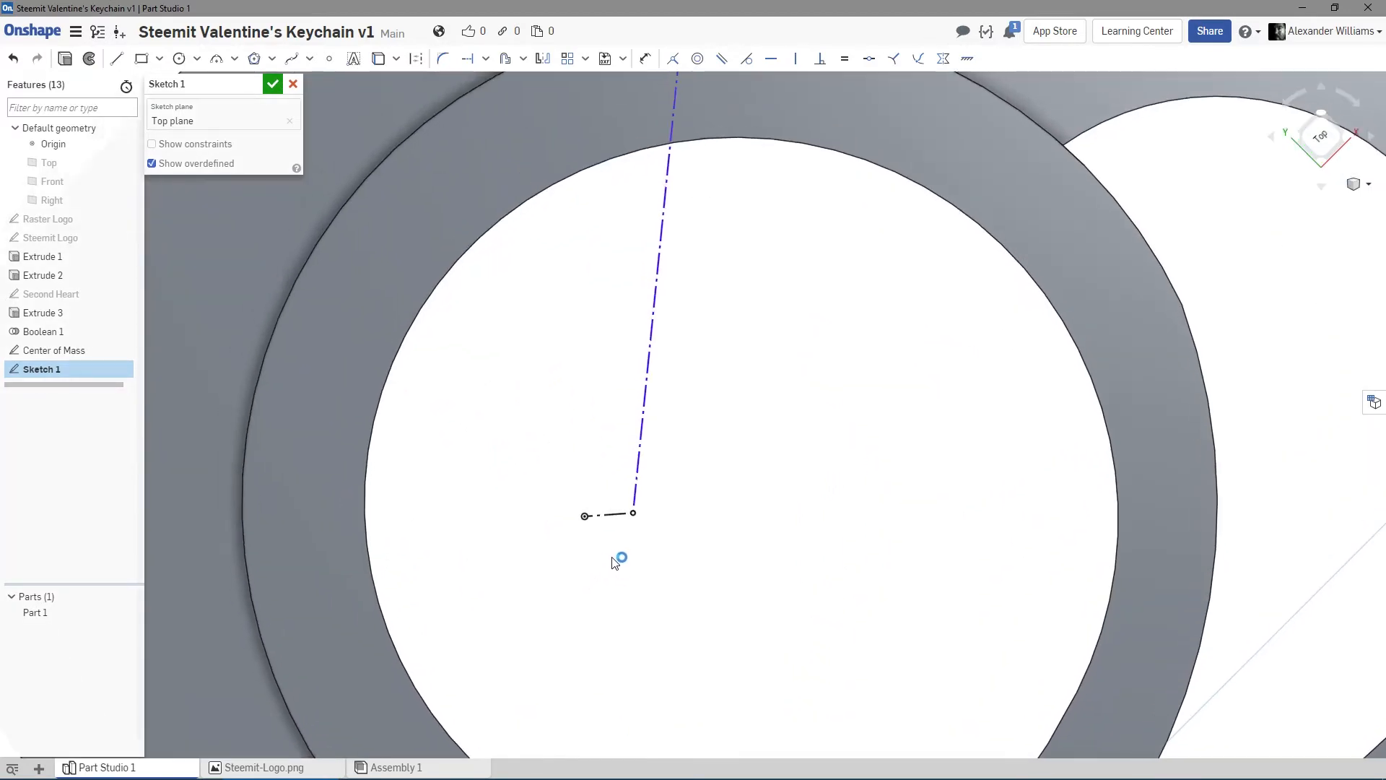
scroll(625, 576, down, 4)
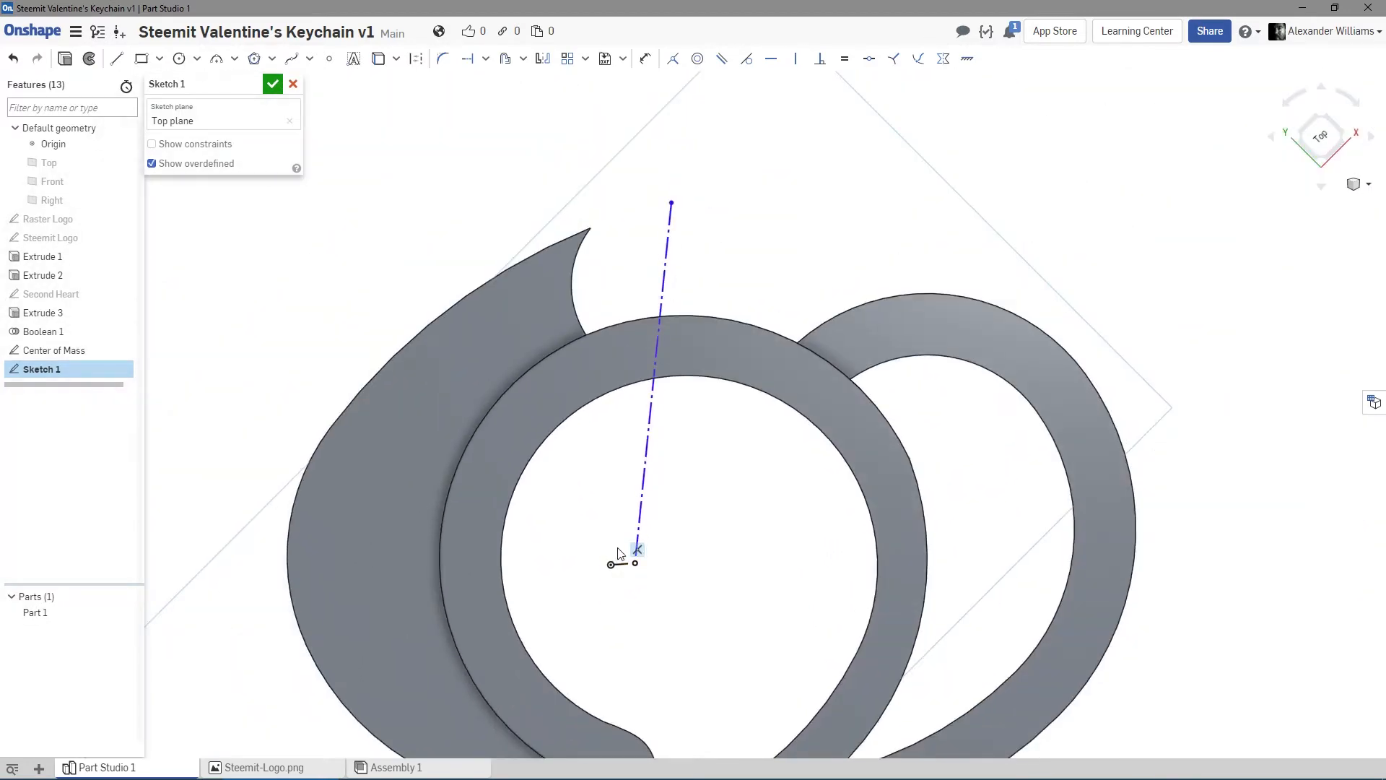
key(d)
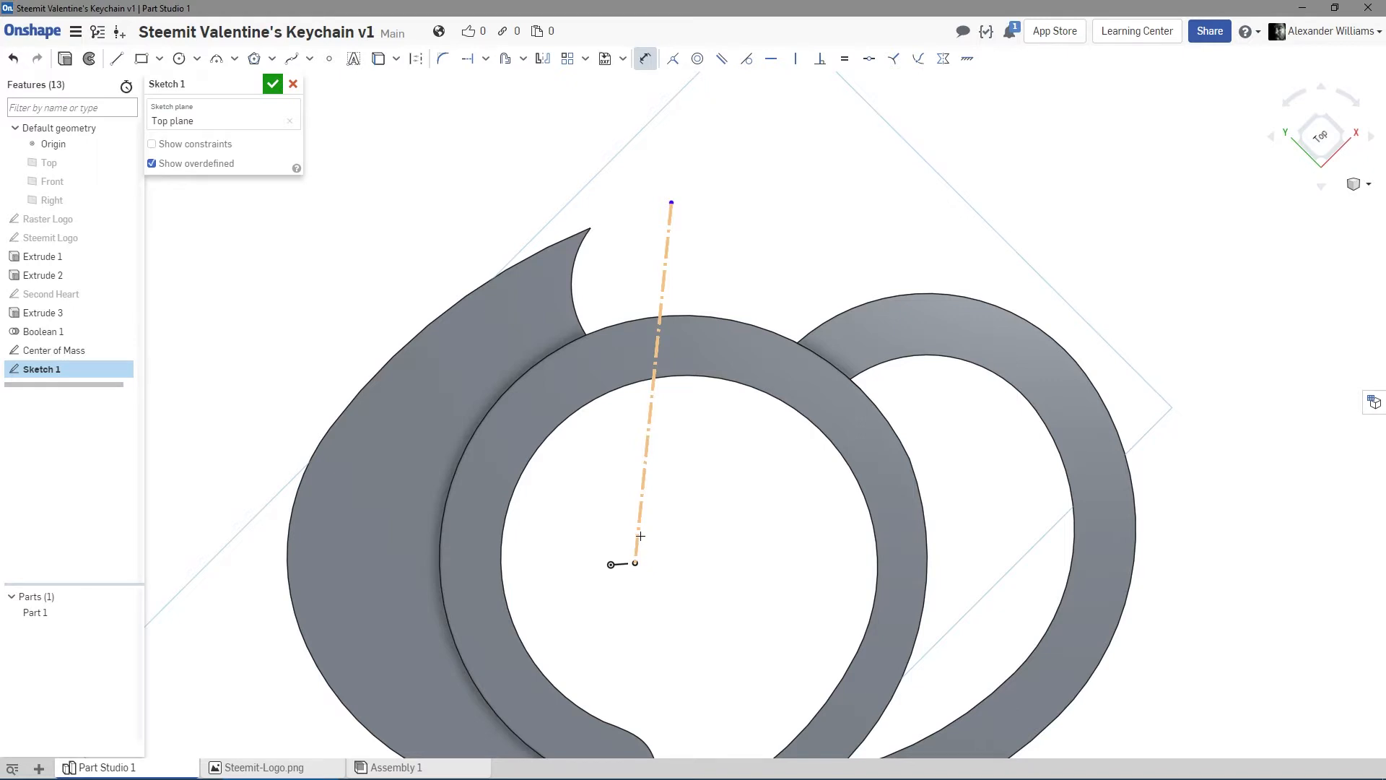
click(640, 537)
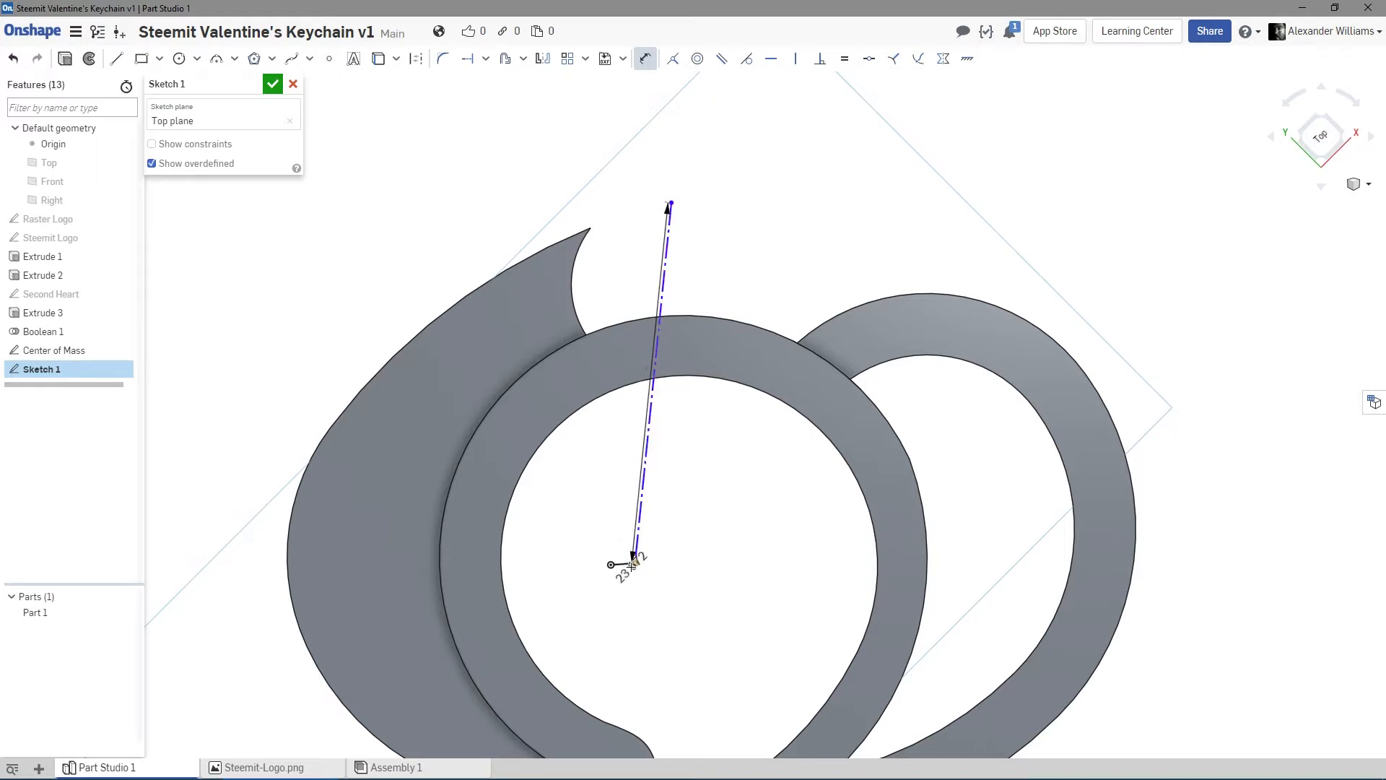
click(622, 564)
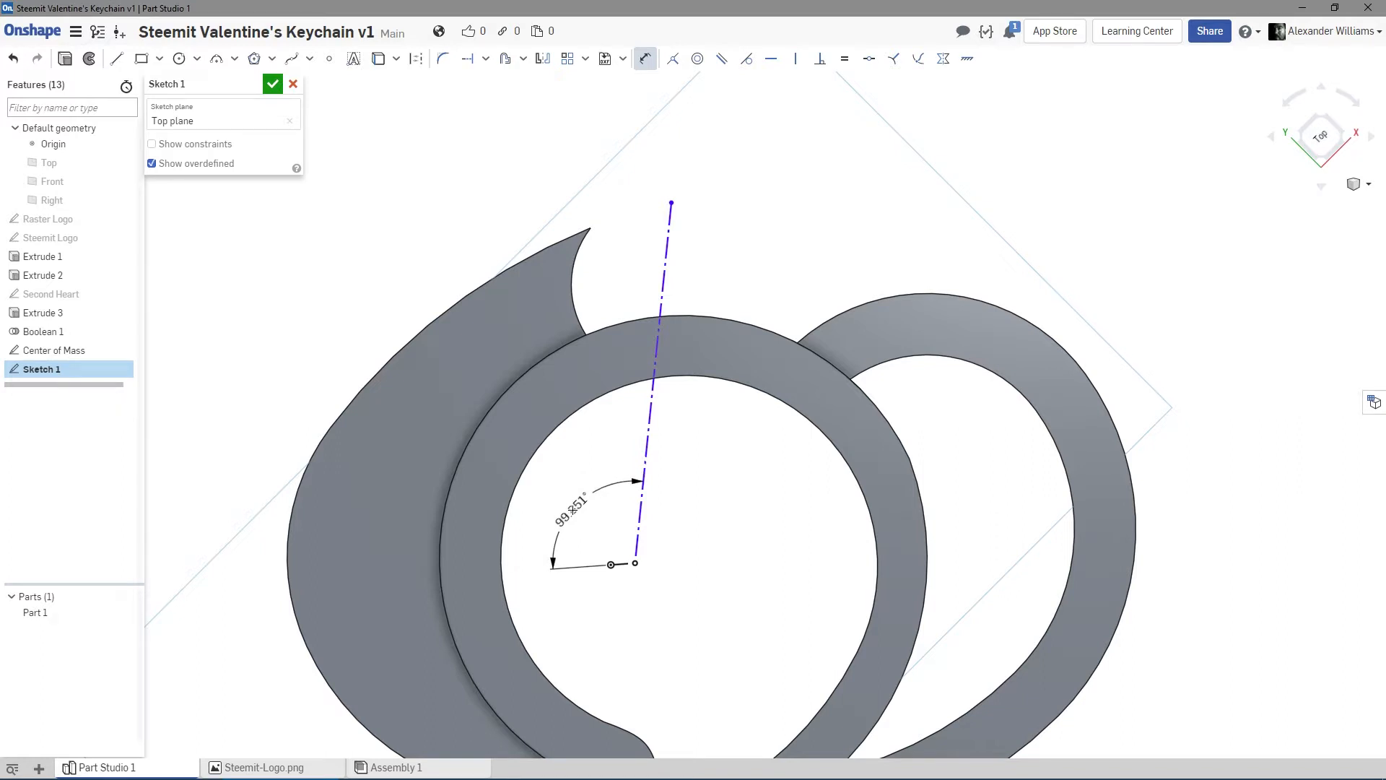
click(572, 510)
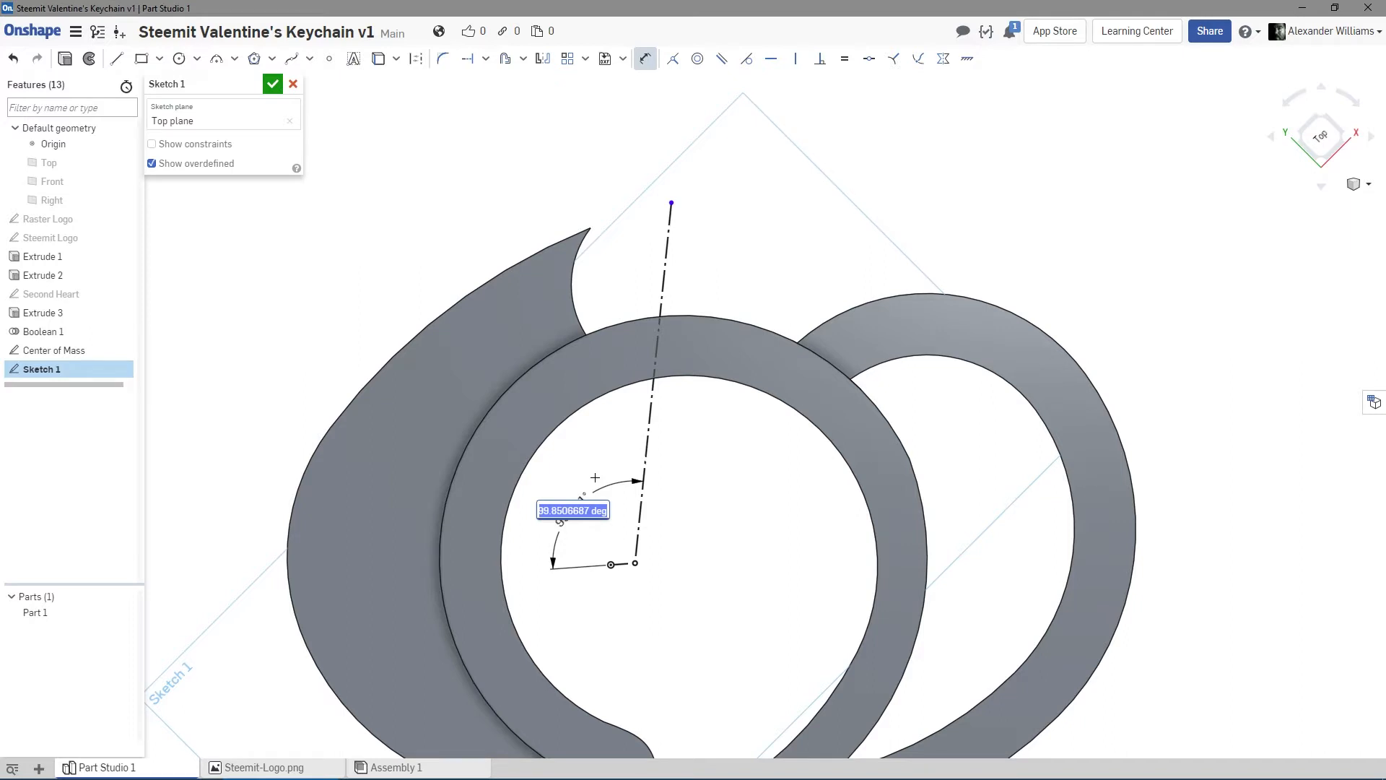
text(99)
key(Return)
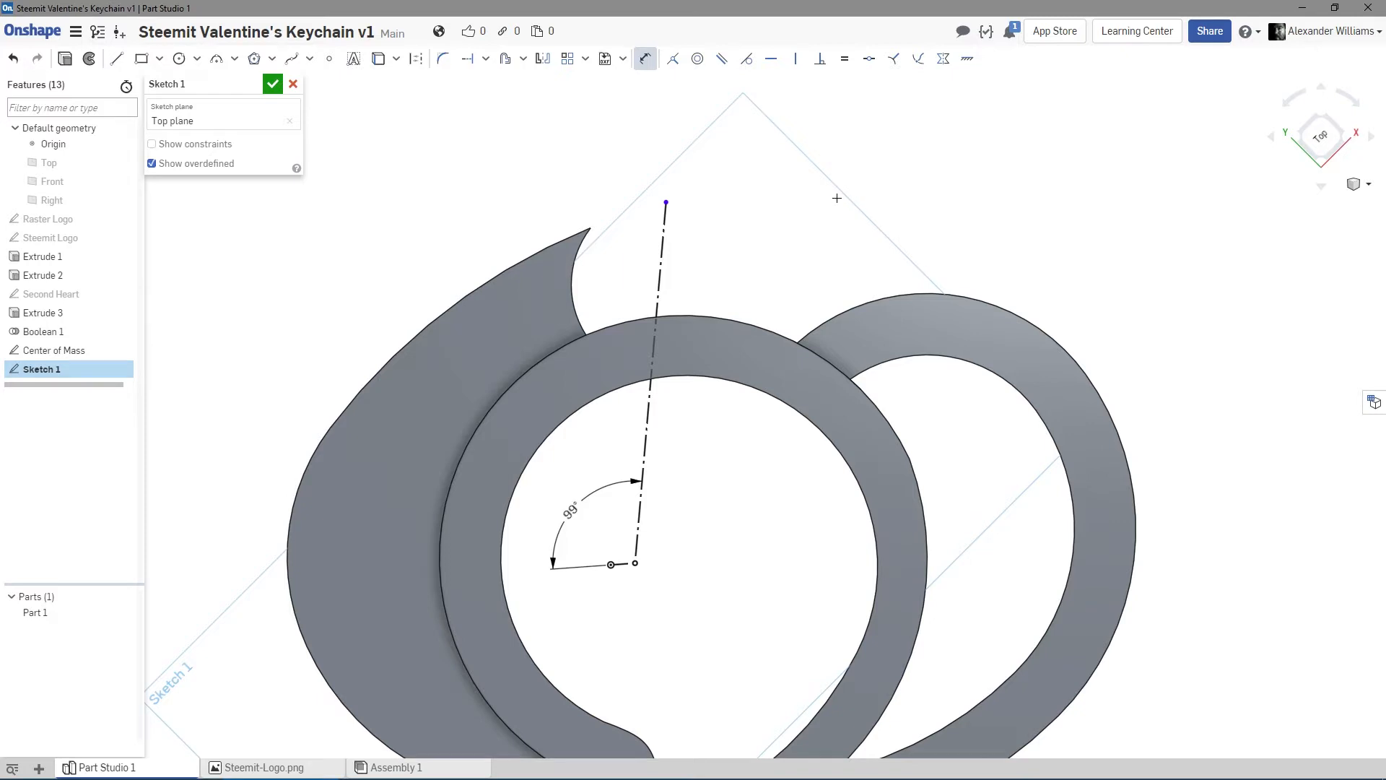
Set the angle between the two construction lines to 110°.
scroll(836, 198, down, 5)
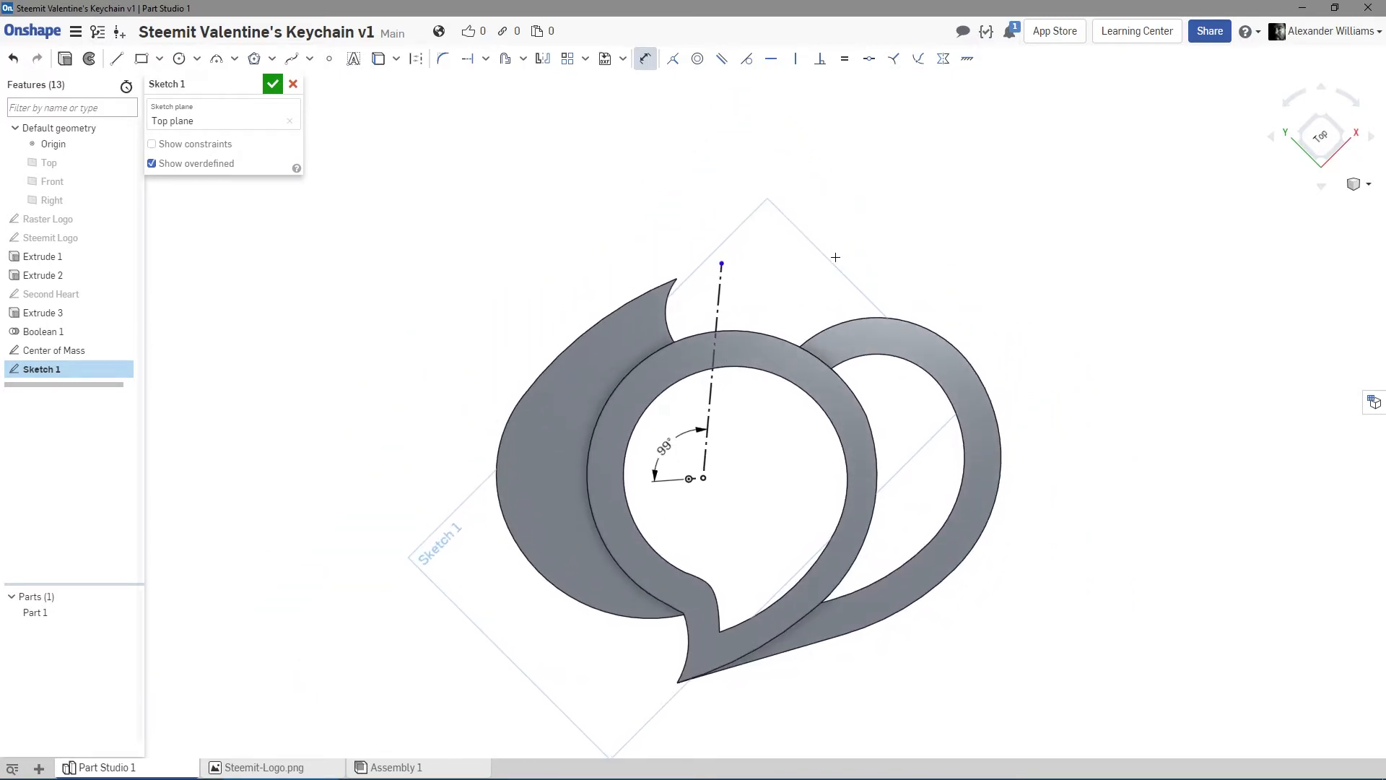
scroll(789, 284, up, 3)
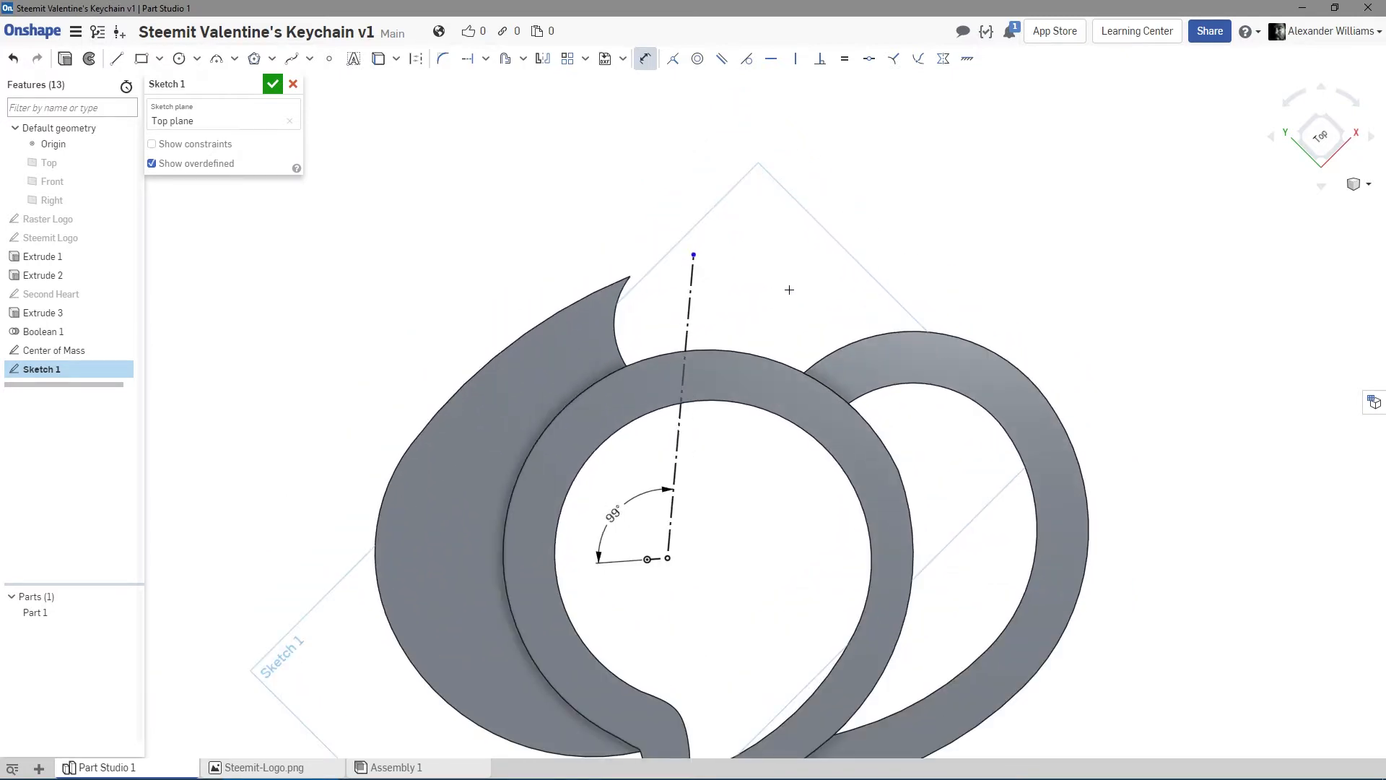
scroll(791, 296, down, 2)
scroll(794, 305, up, 3)
scroll(796, 304, down, 3)
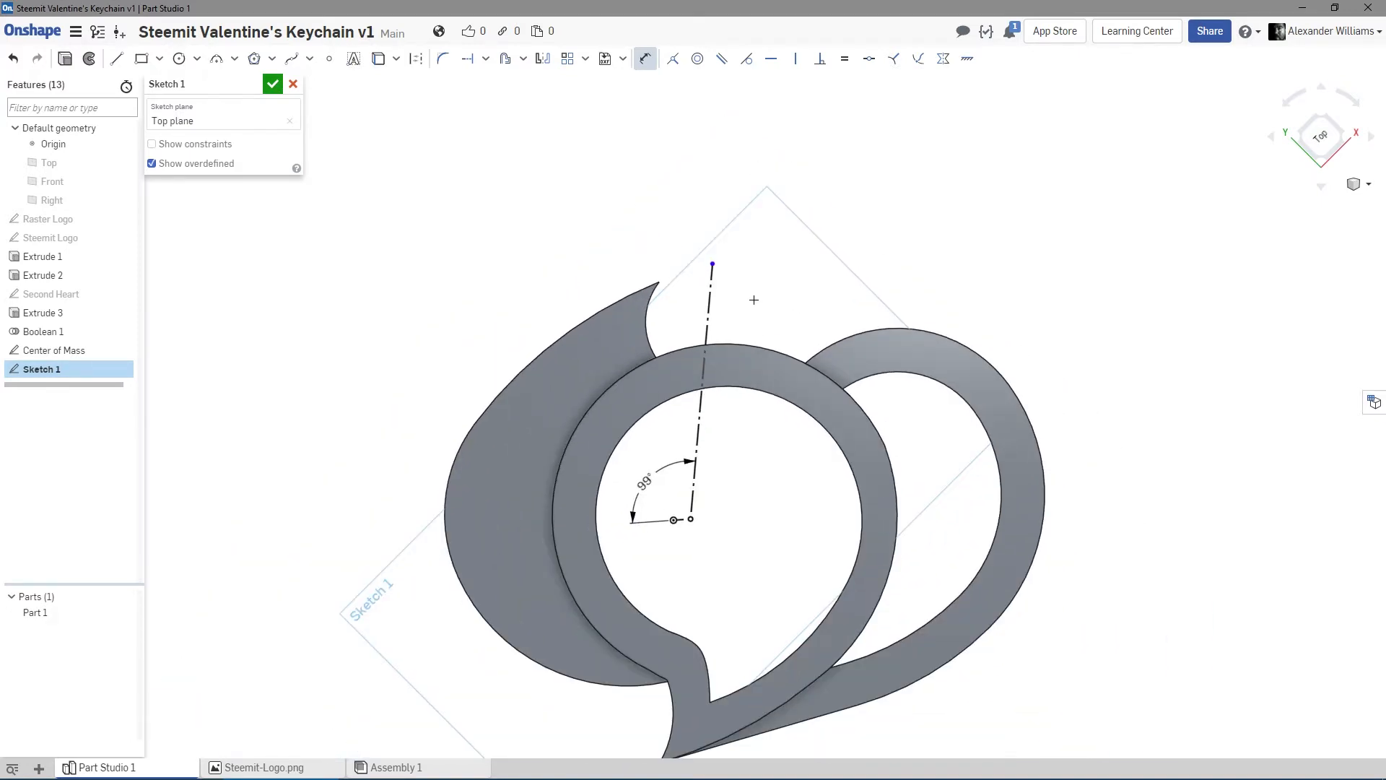
double_click(644, 481)
text(110)
key(Return)
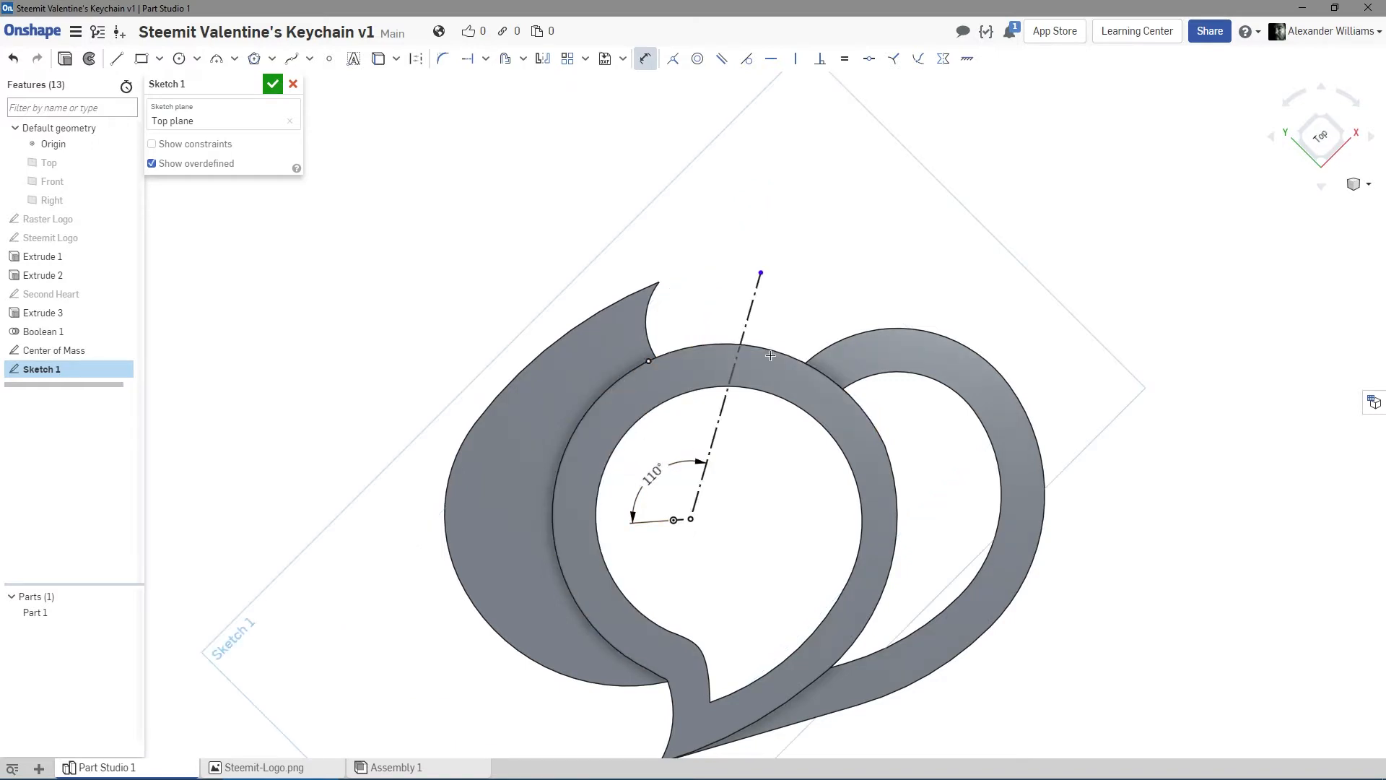
Examine where the long construction line ends relative to the gap between the heart's lobes, face-on and tilted.
mouse_move(847, 327)
right_down()
mouse_move(1046, 408)
mouse_move(974, 461)
mouse_move(988, 433)
right_up()
key(n)
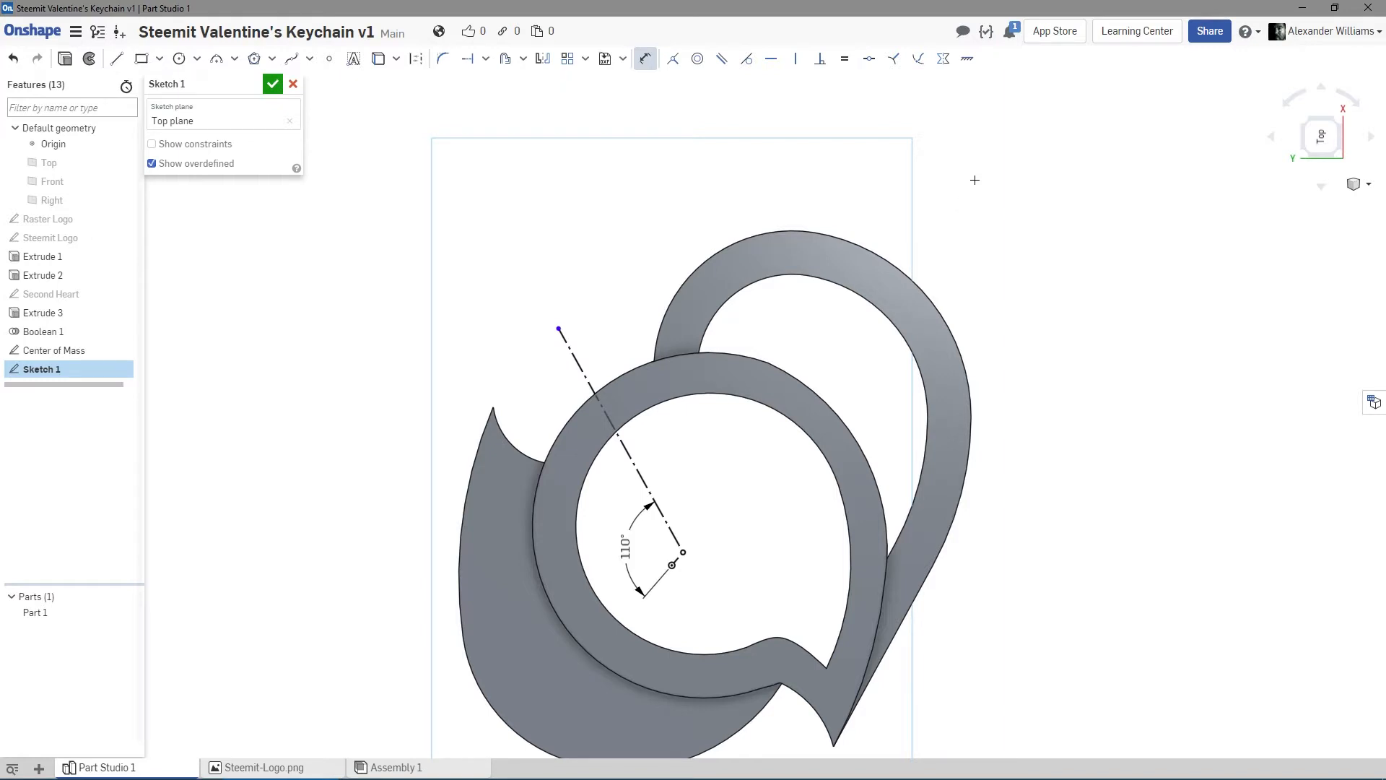
click(1288, 90)
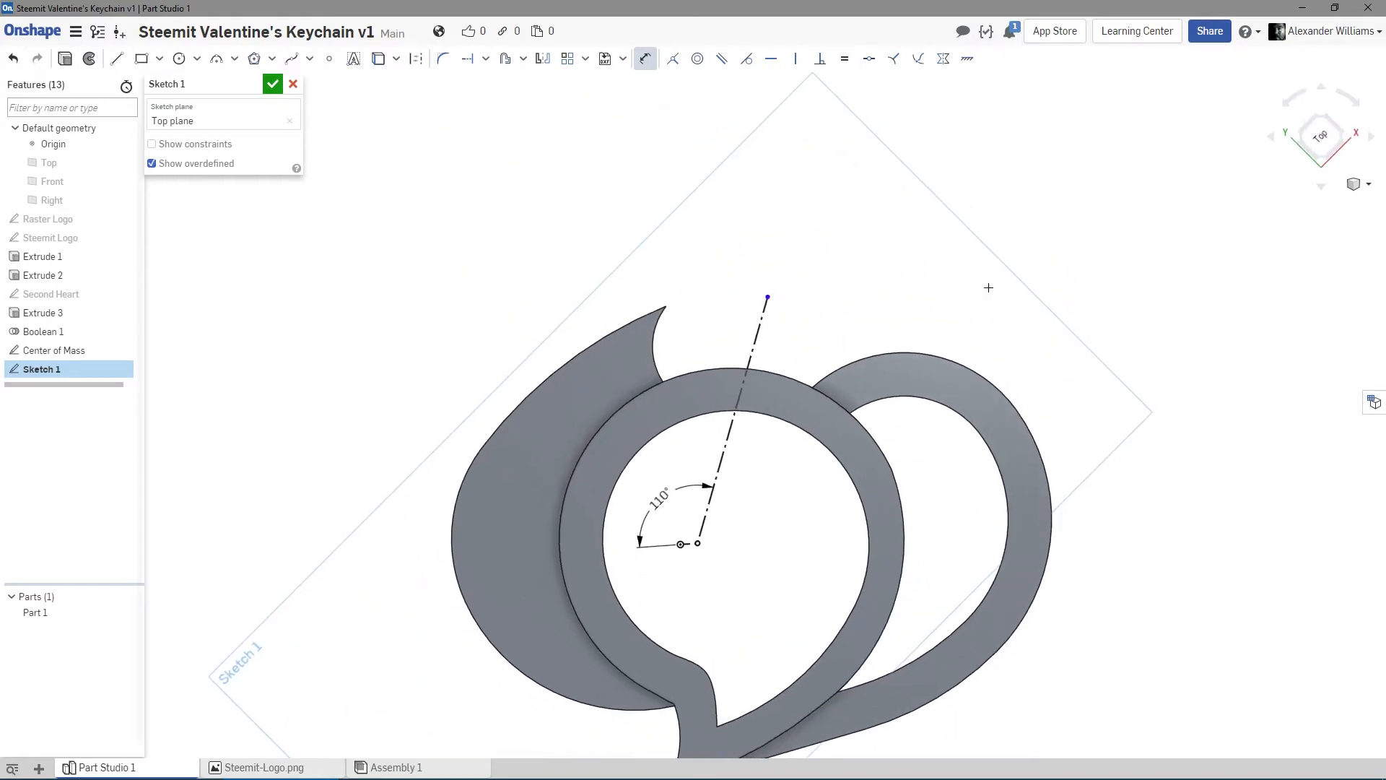
mouse_move(921, 326)
middle_down()
mouse_move(864, 188)
mouse_move(869, 215)
middle_up()
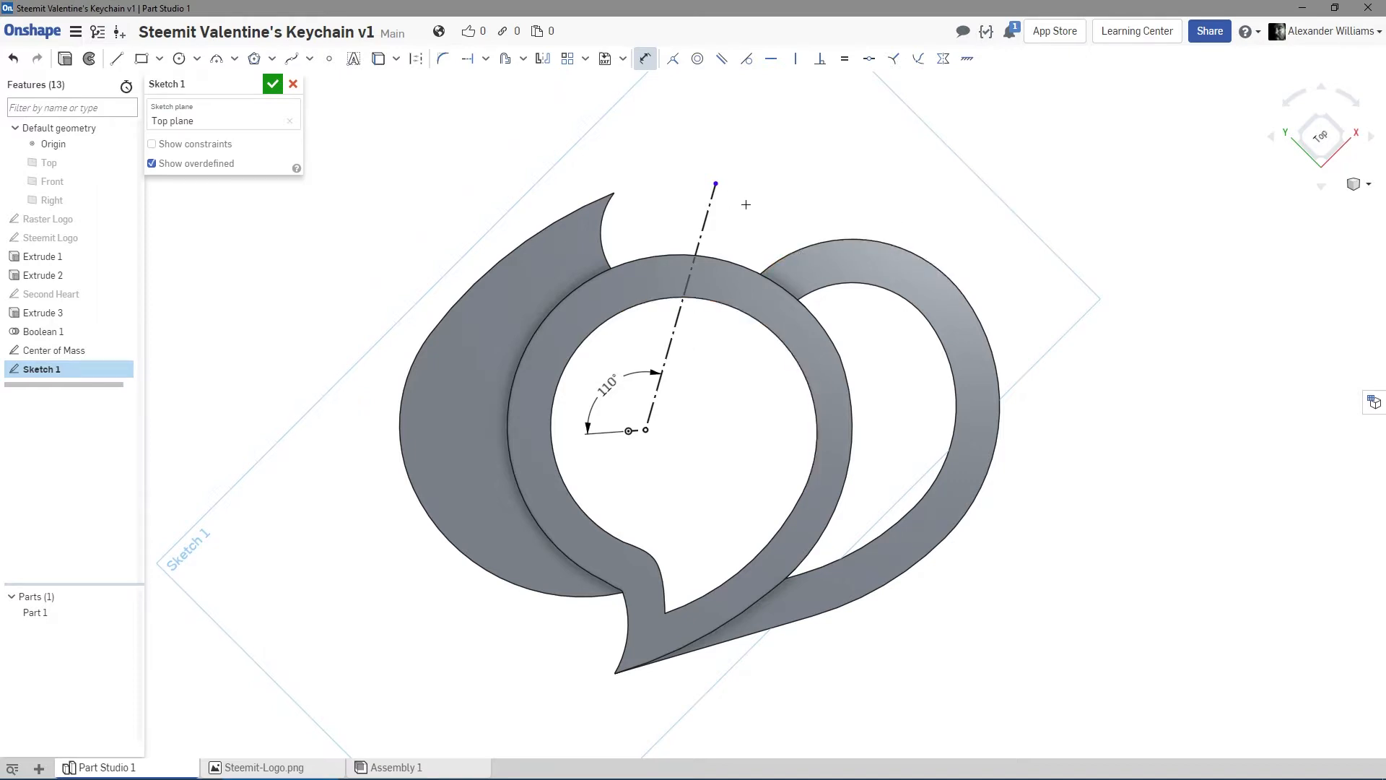
scroll(749, 205, up, 2)
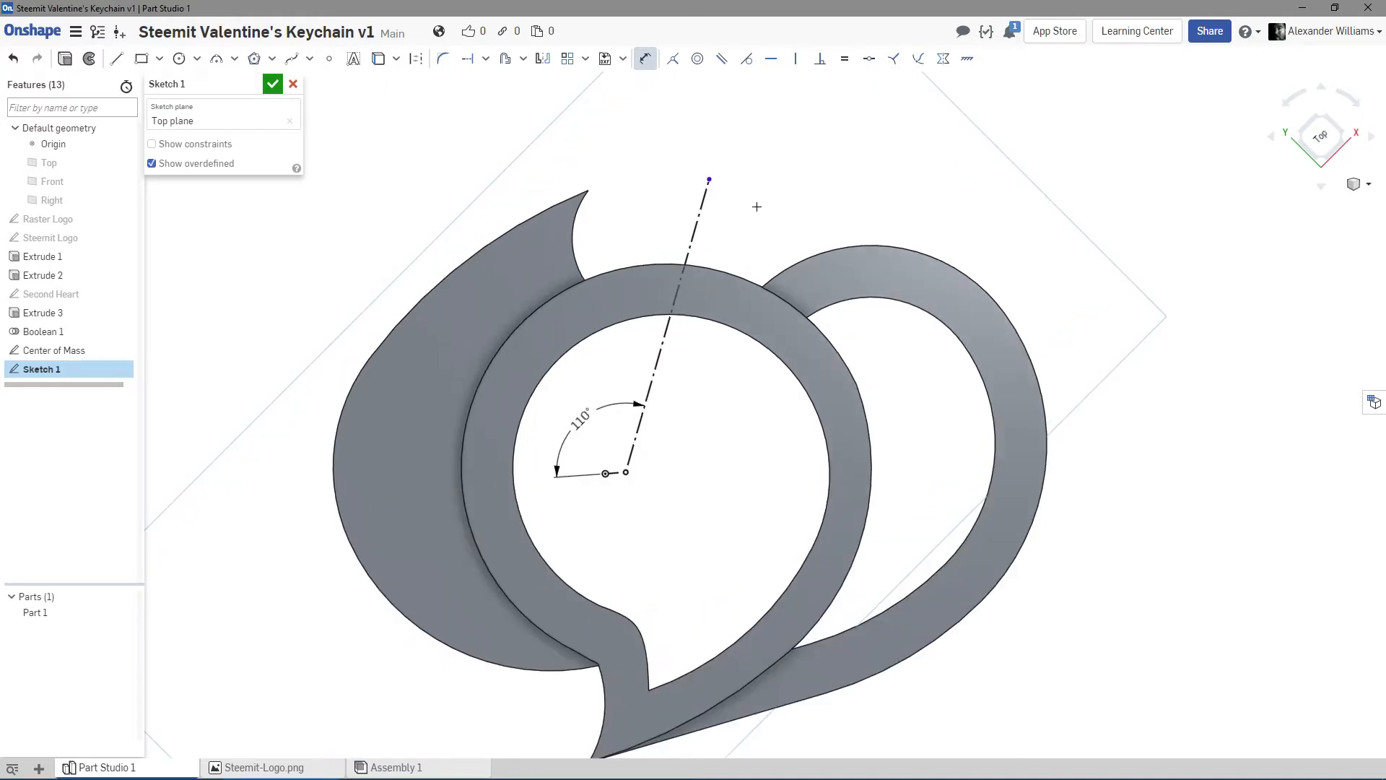
middle_drag(757, 206, 739, 382)
mouse_move(739, 386)
right_down()
mouse_move(727, 414)
mouse_move(728, 401)
right_up()
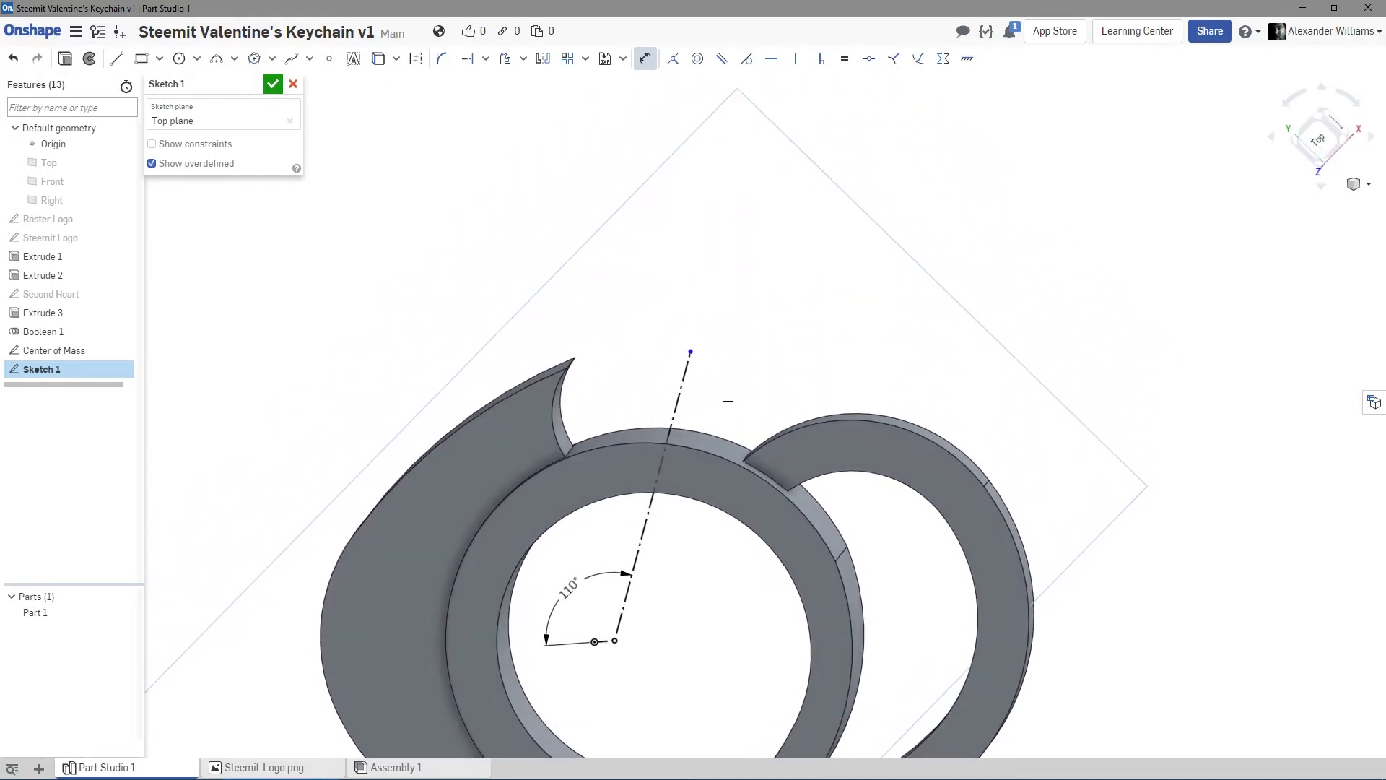
Project the ring's outer edge between the heart's lobes into the sketch as a construction arc.
click(381, 61)
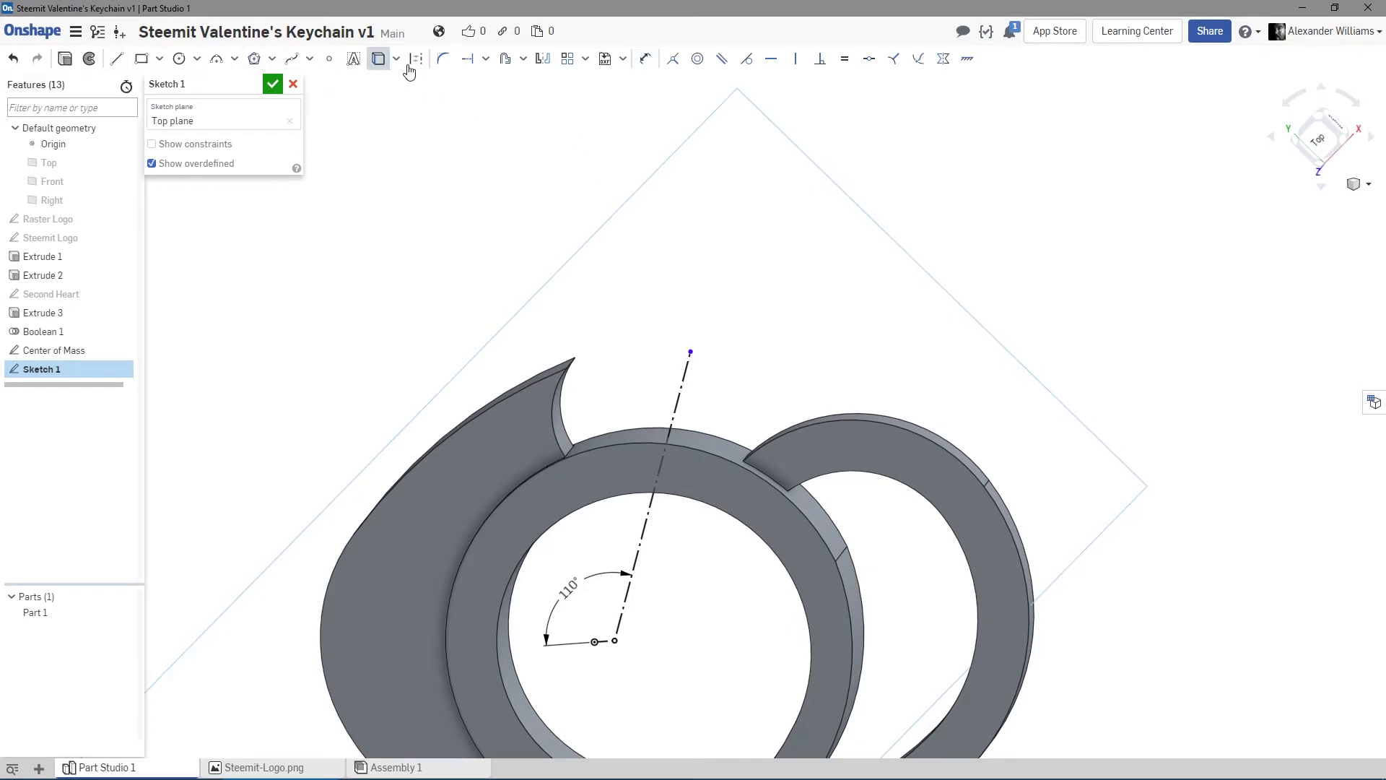
click(415, 60)
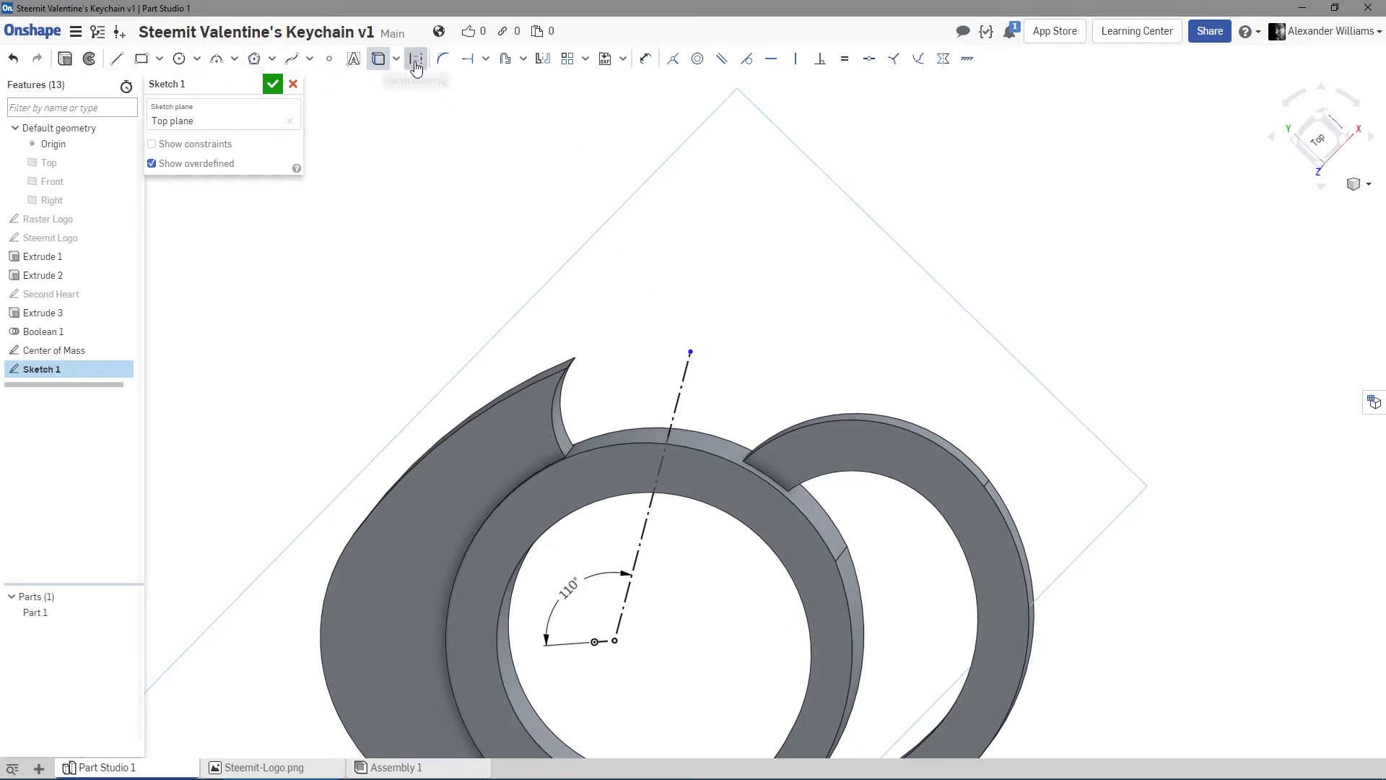
click(633, 442)
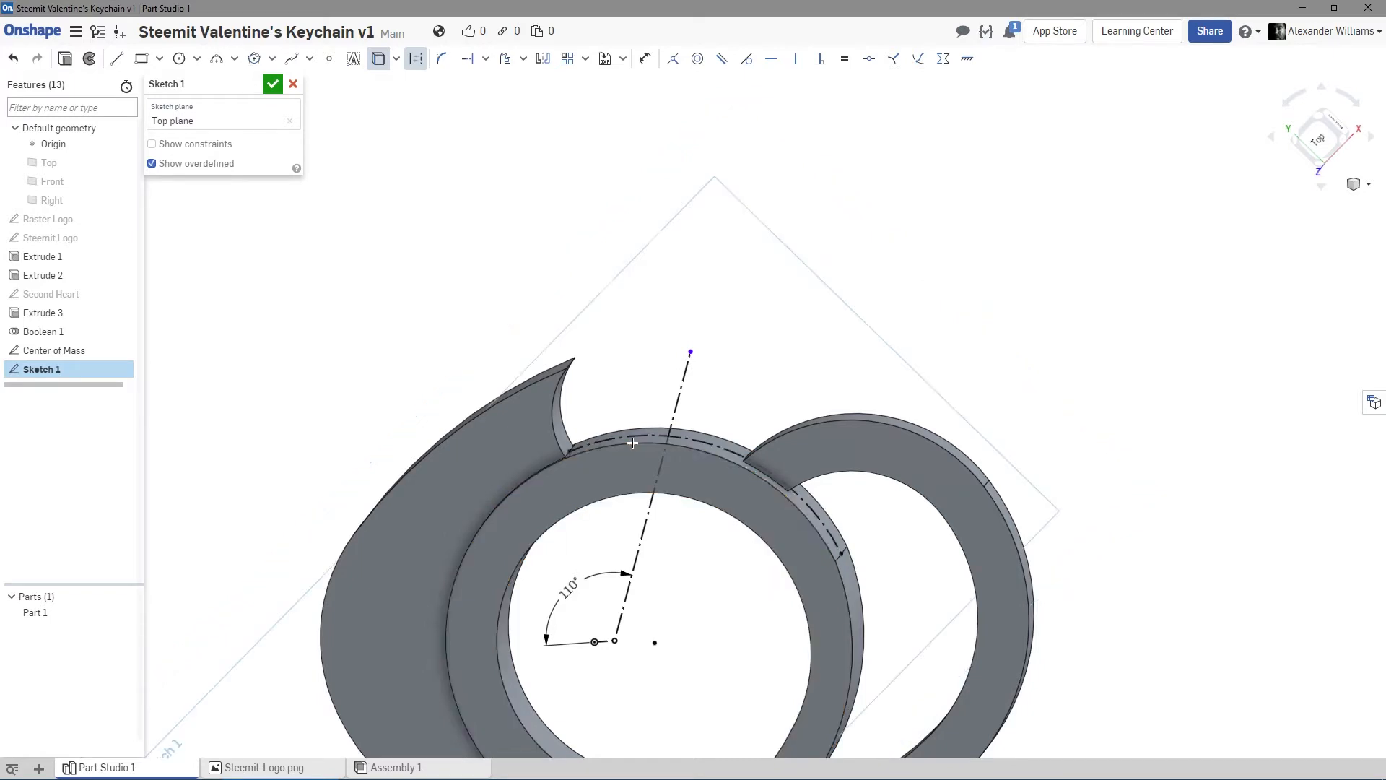
right_click(465, 161)
click(495, 172)
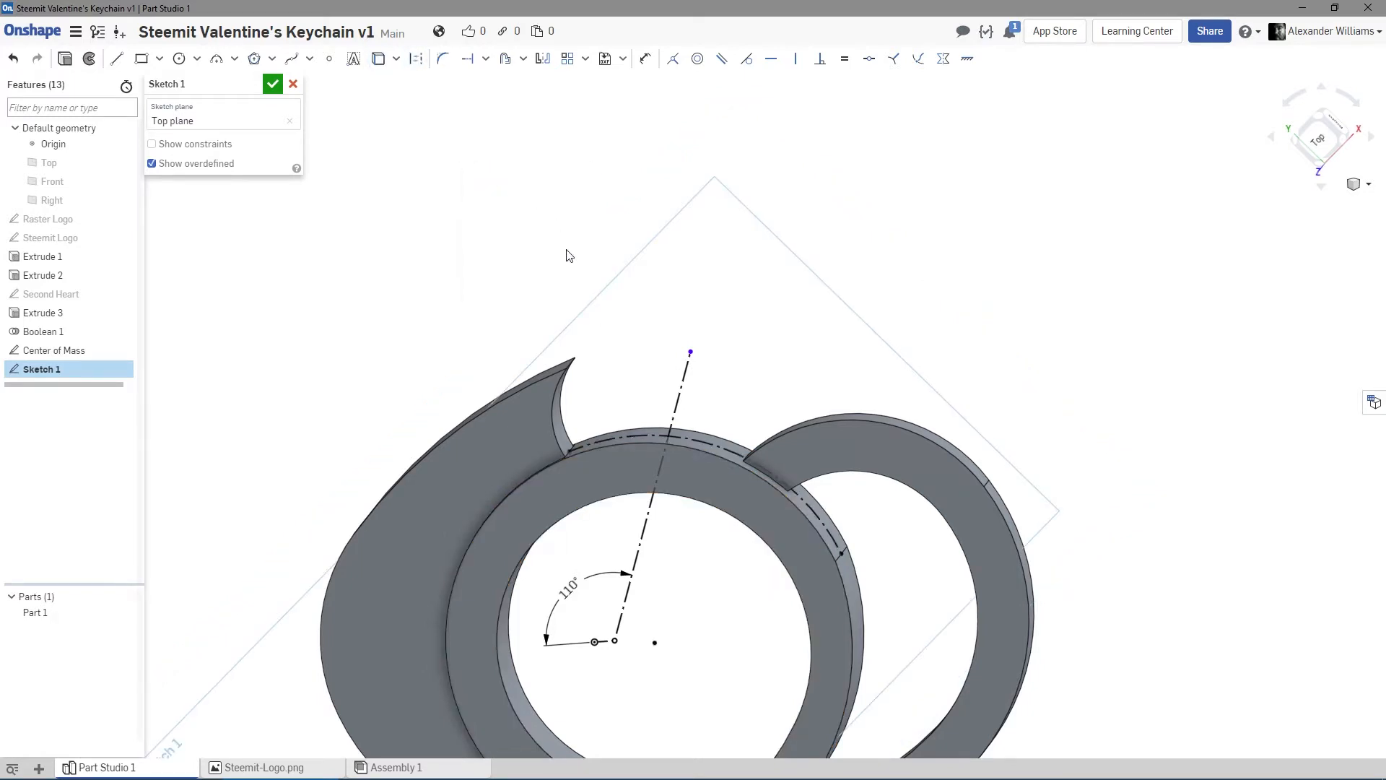
Drag the free end of the long construction line closer to the ring's outer edge, between the lobes.
right_drag(566, 249, 551, 216)
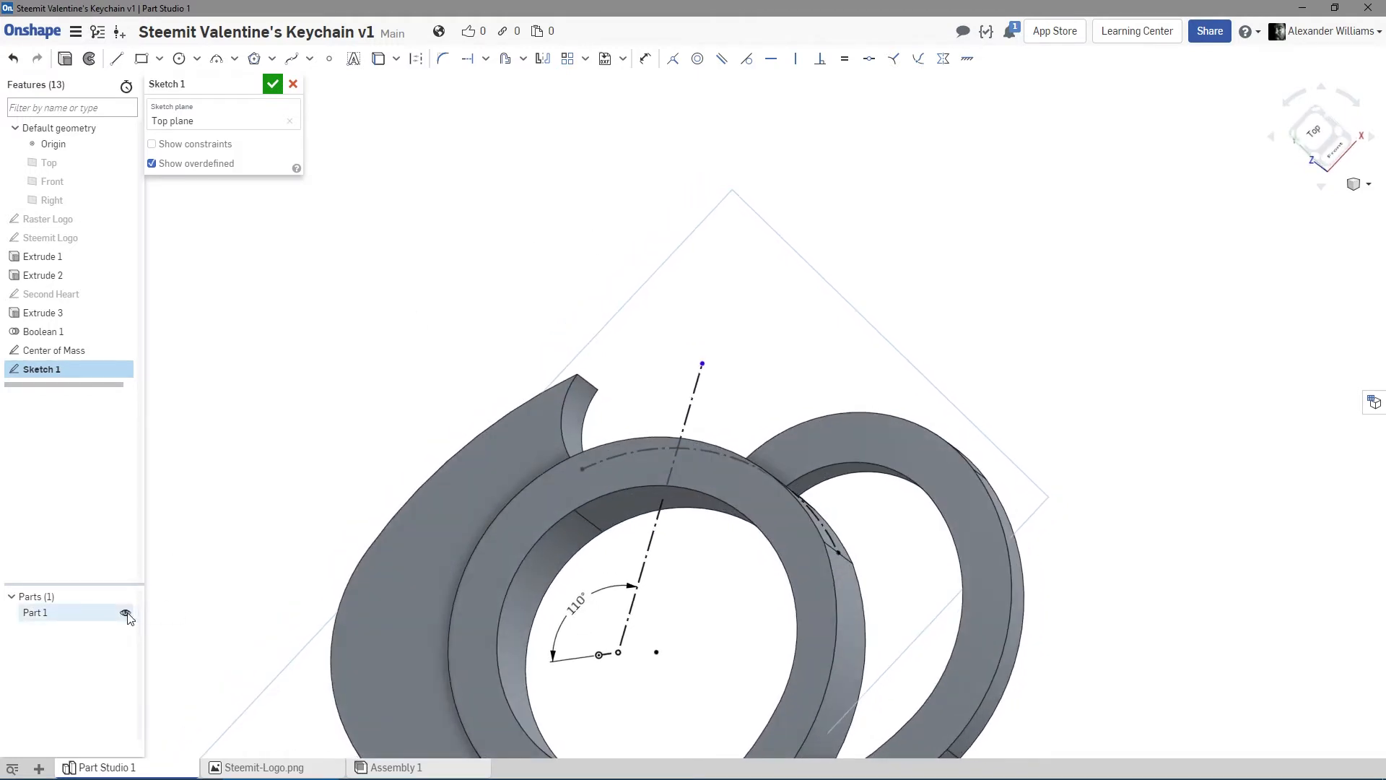
click(126, 613)
click(127, 613)
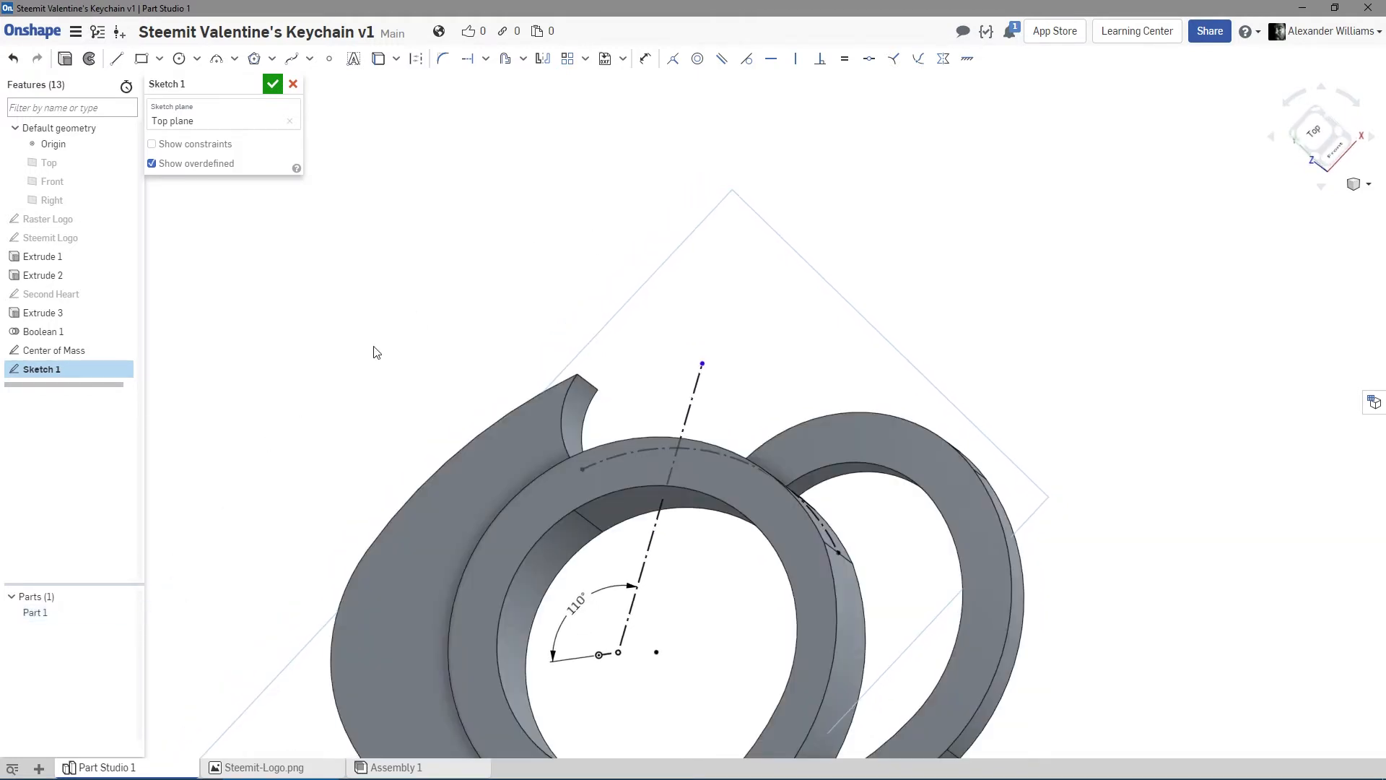
mouse_move(458, 284)
right_down()
mouse_move(520, 325)
mouse_move(452, 294)
mouse_move(448, 375)
mouse_move(455, 294)
mouse_move(507, 301)
mouse_move(464, 301)
mouse_move(483, 313)
mouse_move(461, 239)
mouse_move(446, 272)
mouse_move(459, 318)
mouse_move(442, 297)
mouse_move(495, 304)
mouse_move(488, 348)
mouse_move(514, 399)
mouse_move(445, 306)
mouse_move(418, 340)
mouse_move(430, 359)
mouse_move(469, 314)
right_up()
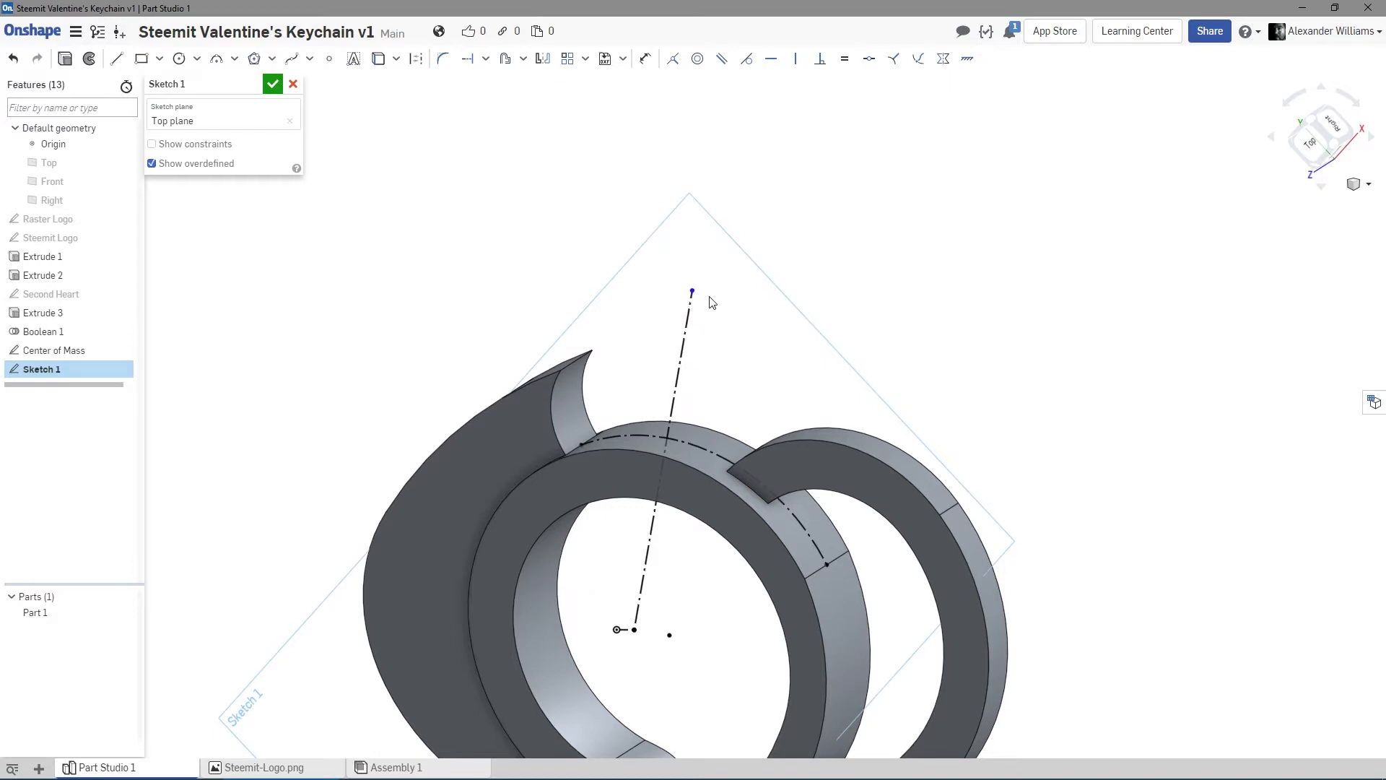
click(688, 317)
drag(706, 303, 690, 363)
right_drag(665, 340, 664, 288)
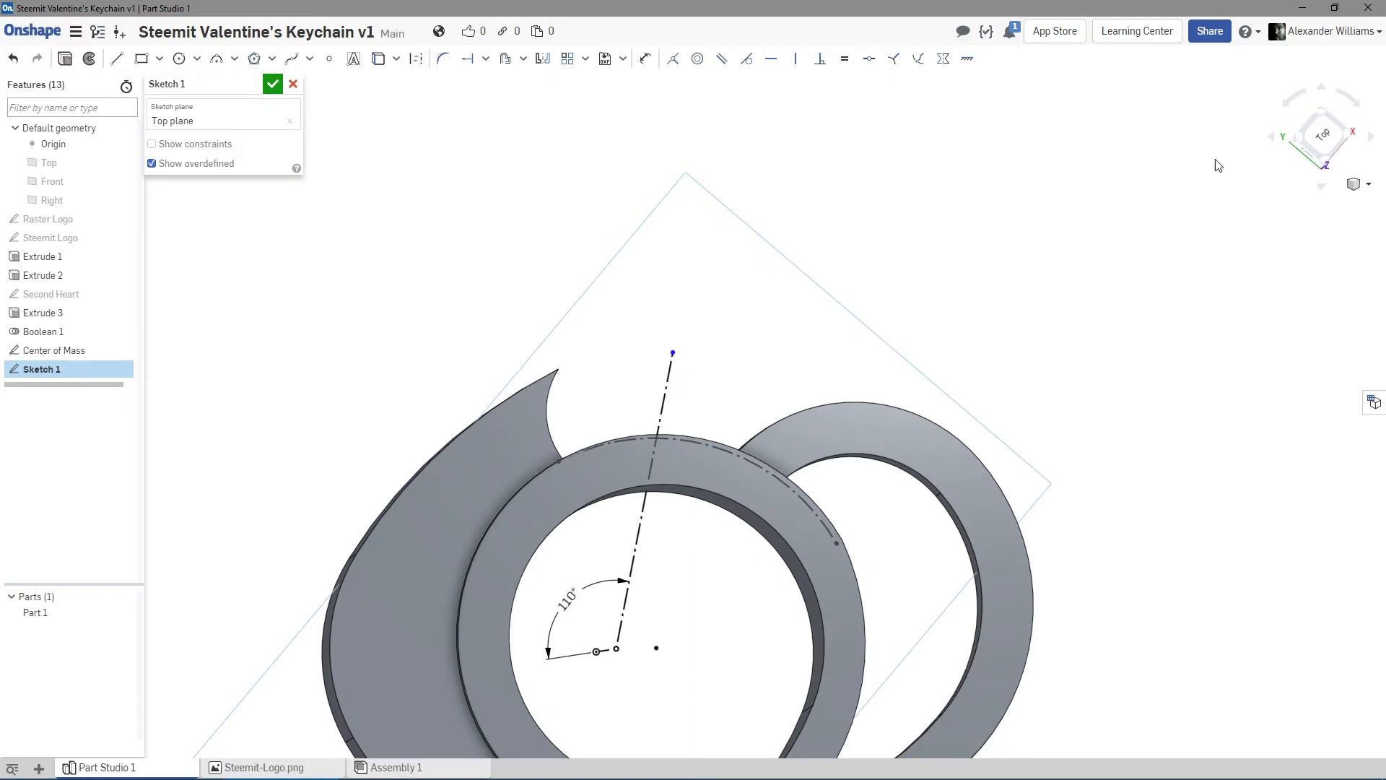
Draw a circle about 17 mm in diameter centered on the free end of the long construction line.
mouse_move(773, 334)
right_down()
mouse_move(761, 352)
mouse_move(748, 344)
right_up()
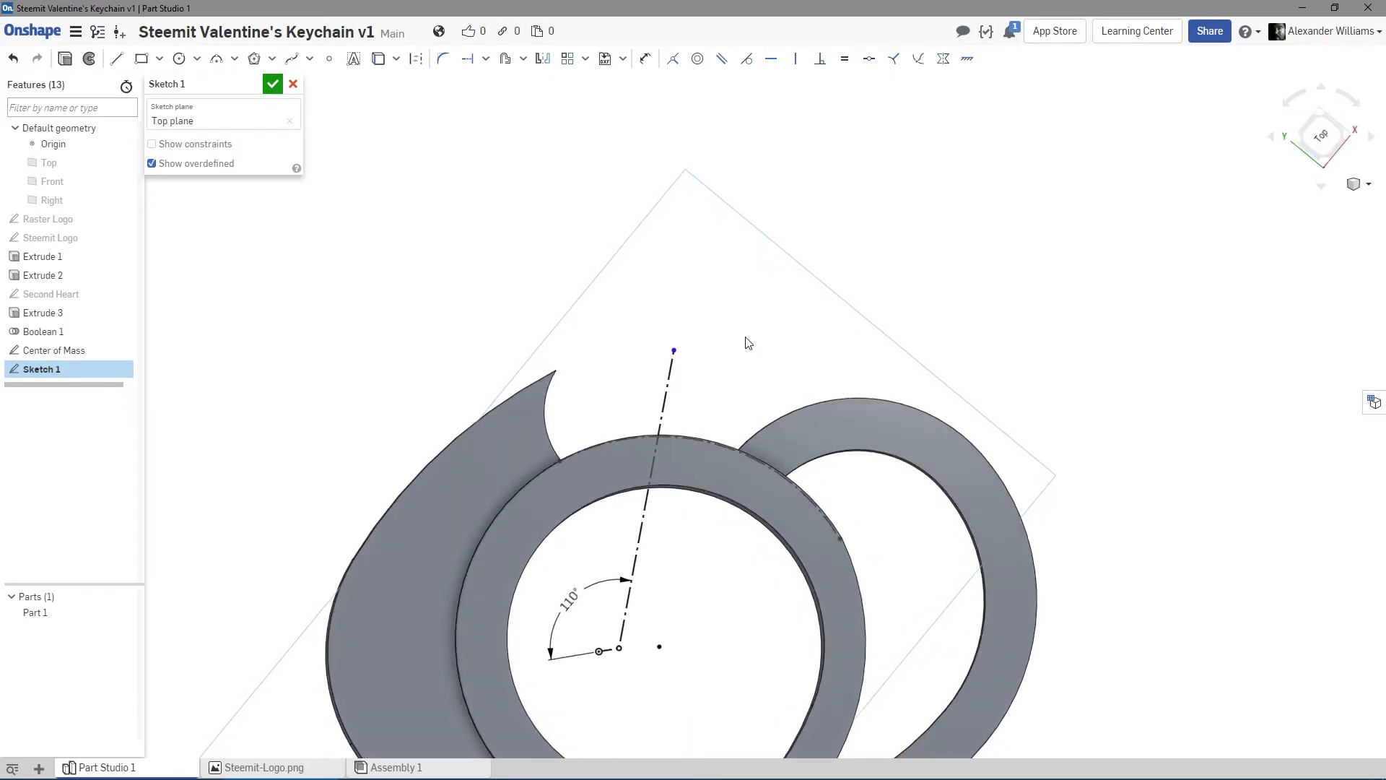
scroll(748, 342, down, 4)
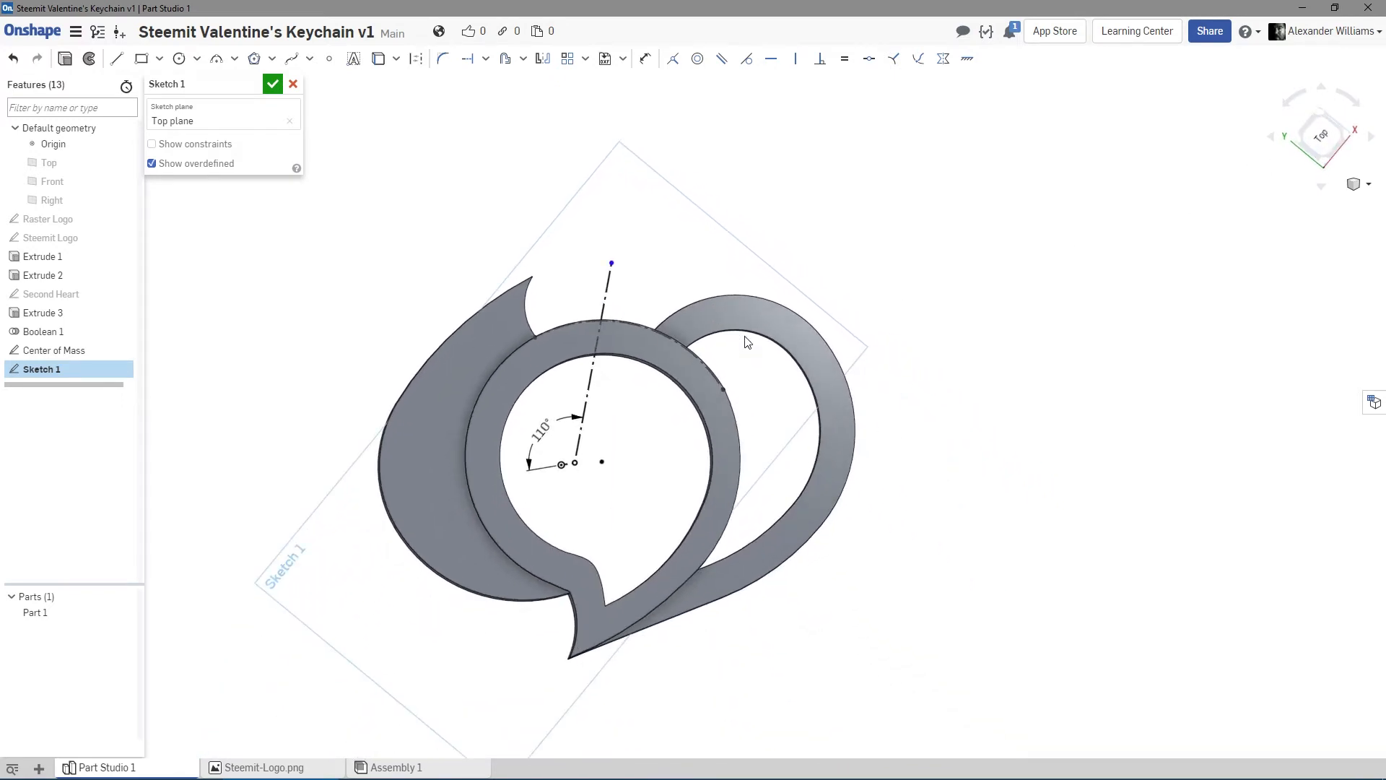
key(n)
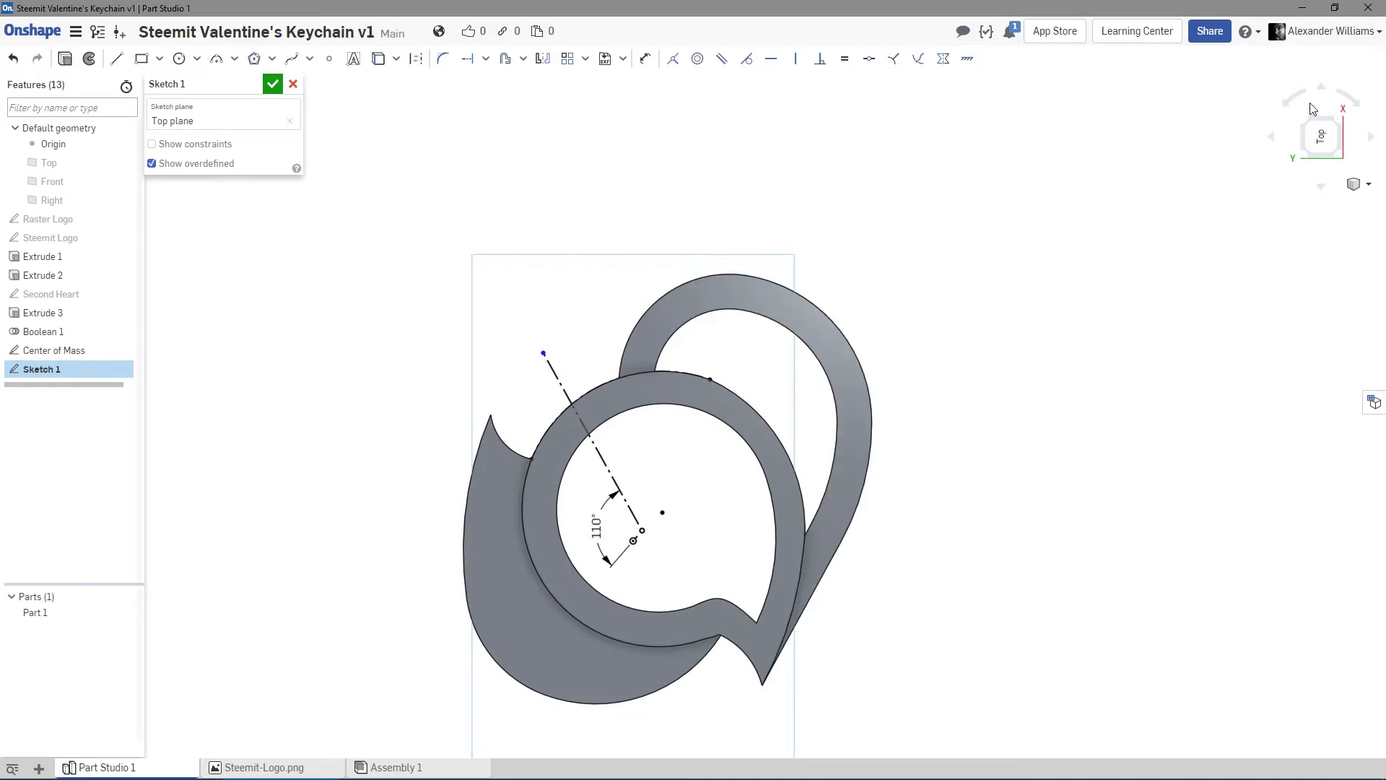
click(1344, 100)
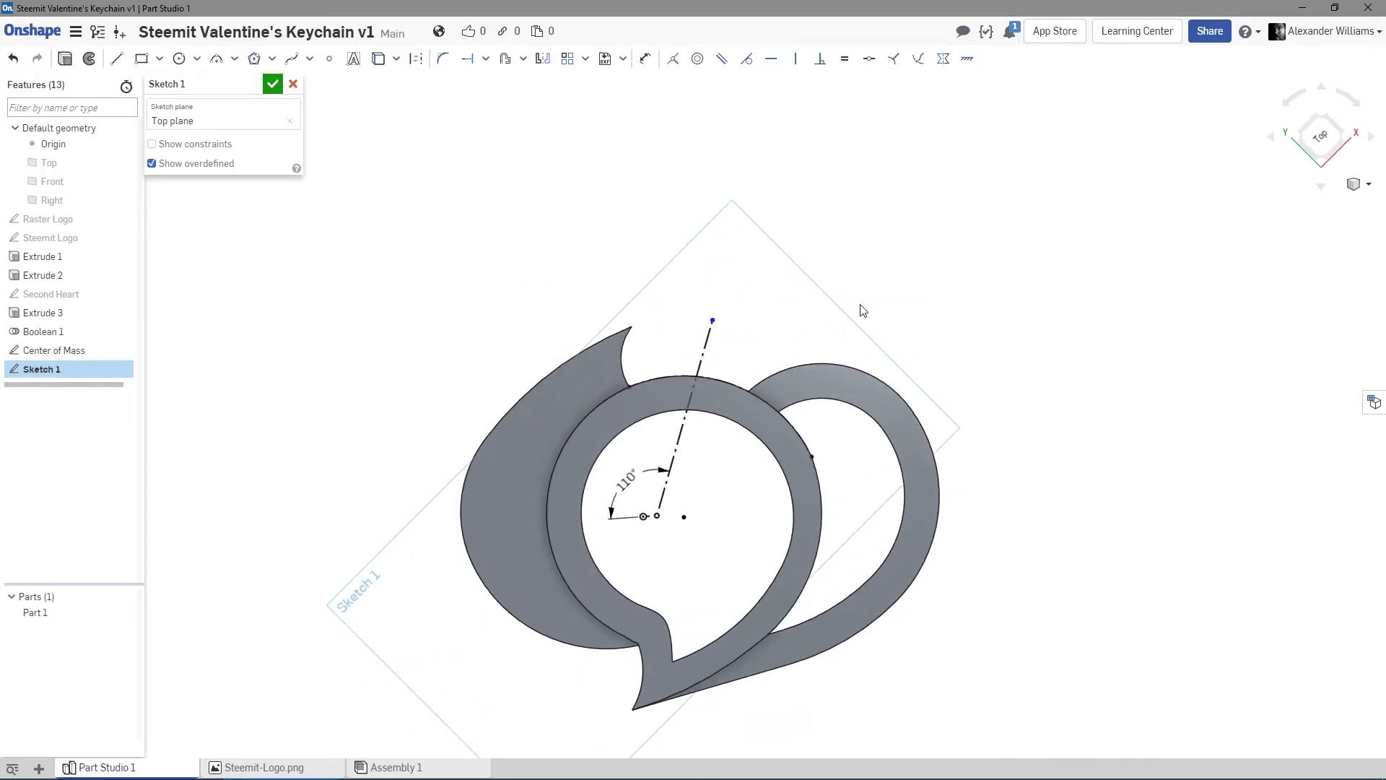
middle_drag(861, 305, 776, 247)
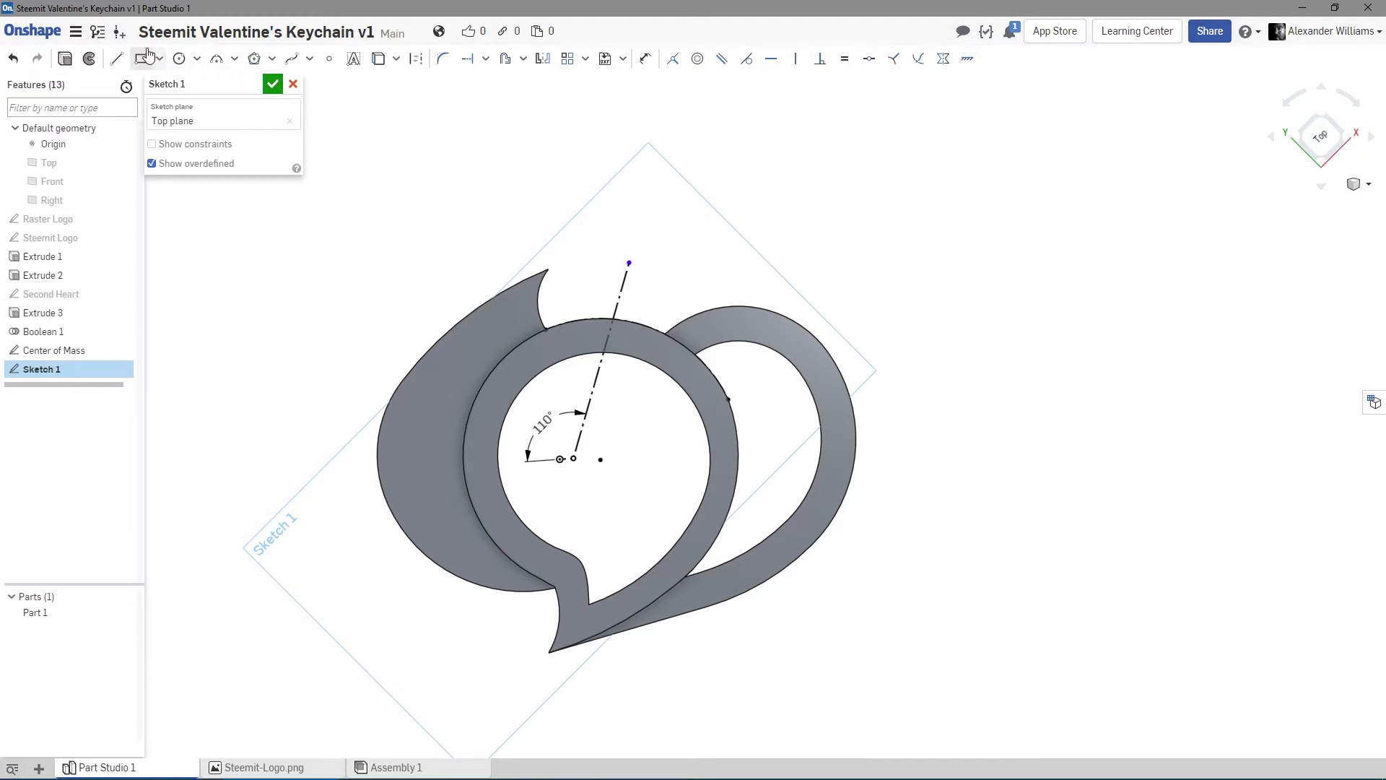
click(179, 59)
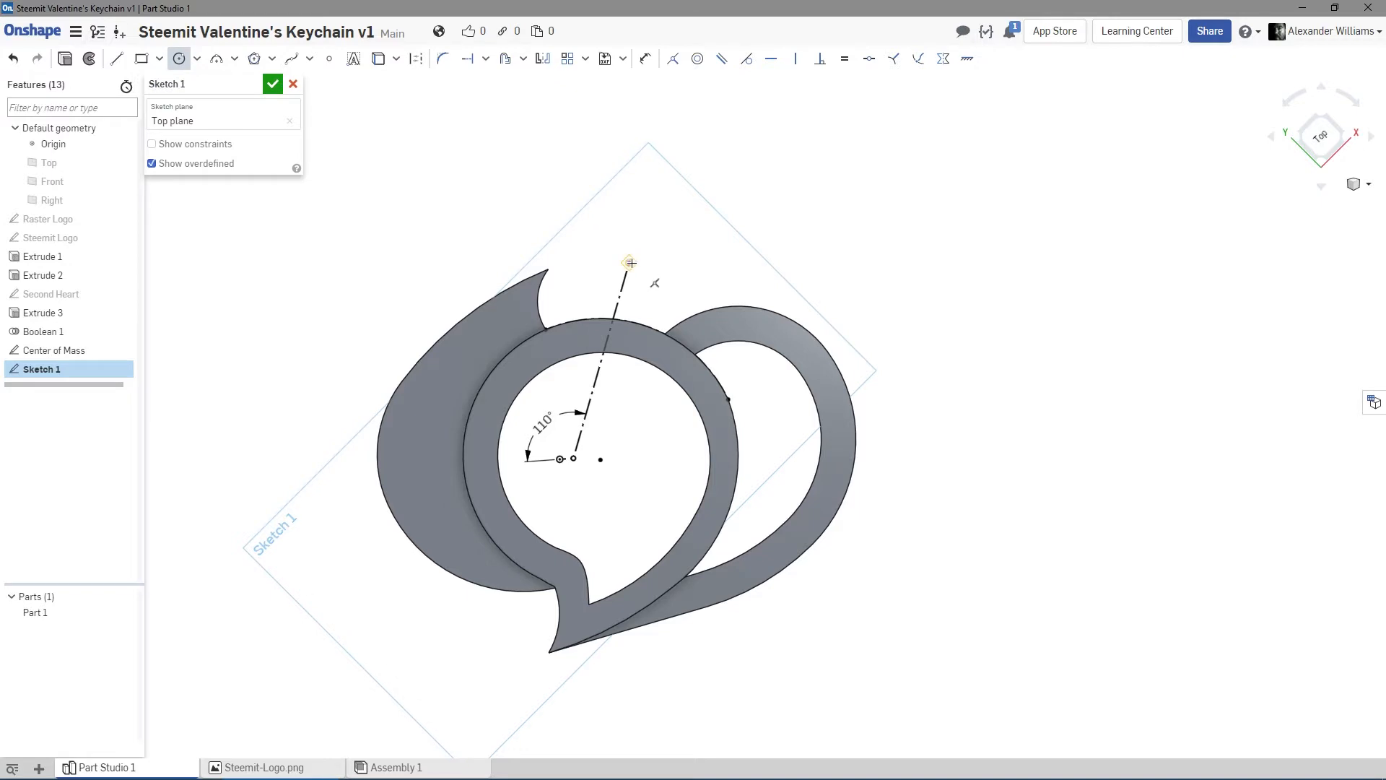
click(629, 263)
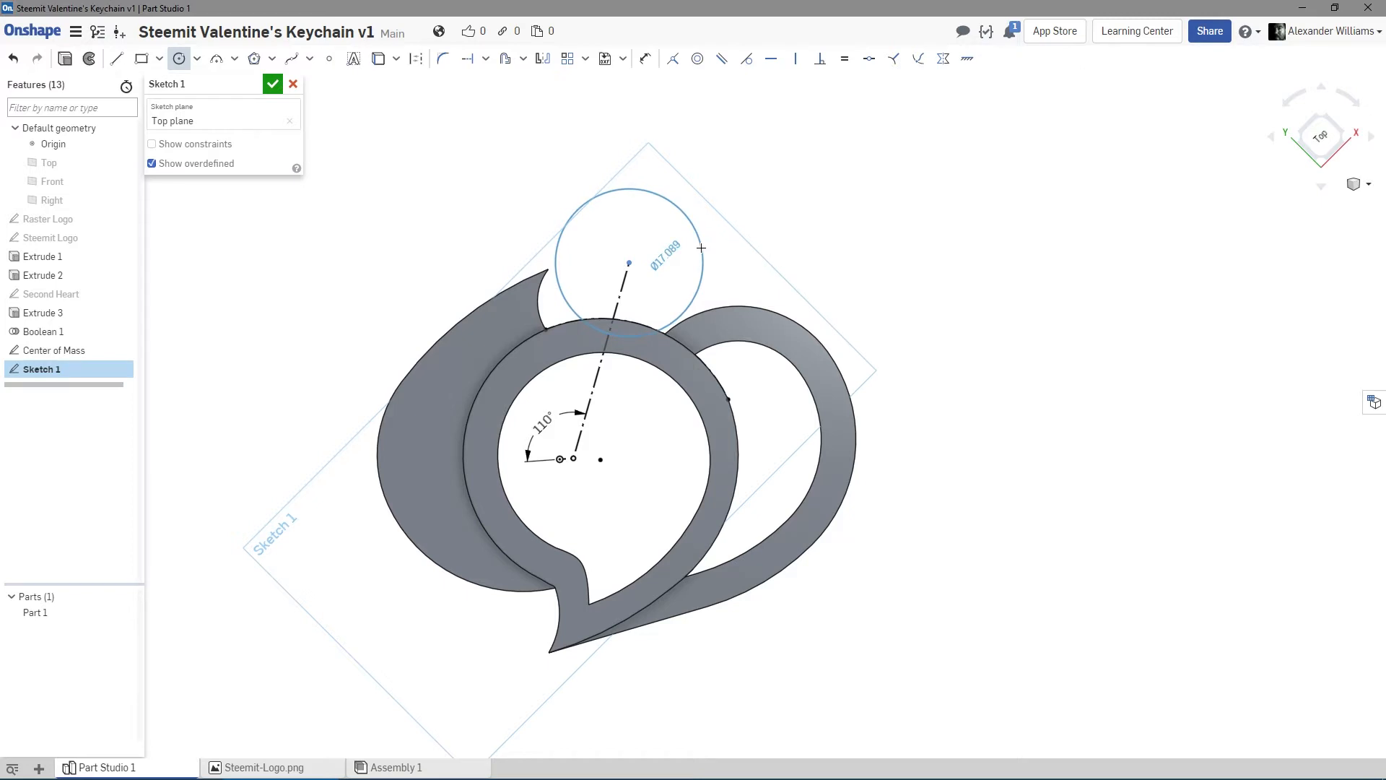
click(701, 248)
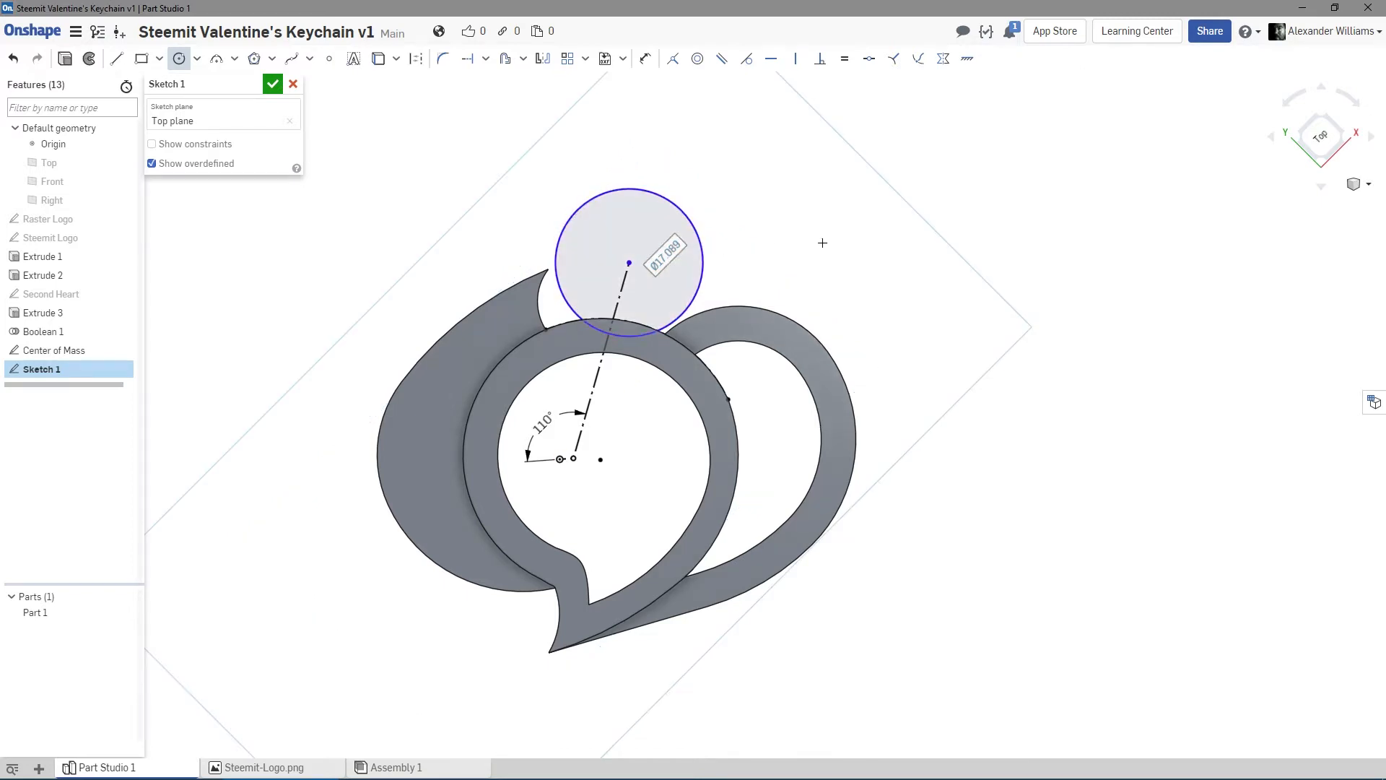
right_drag(822, 243, 781, 252)
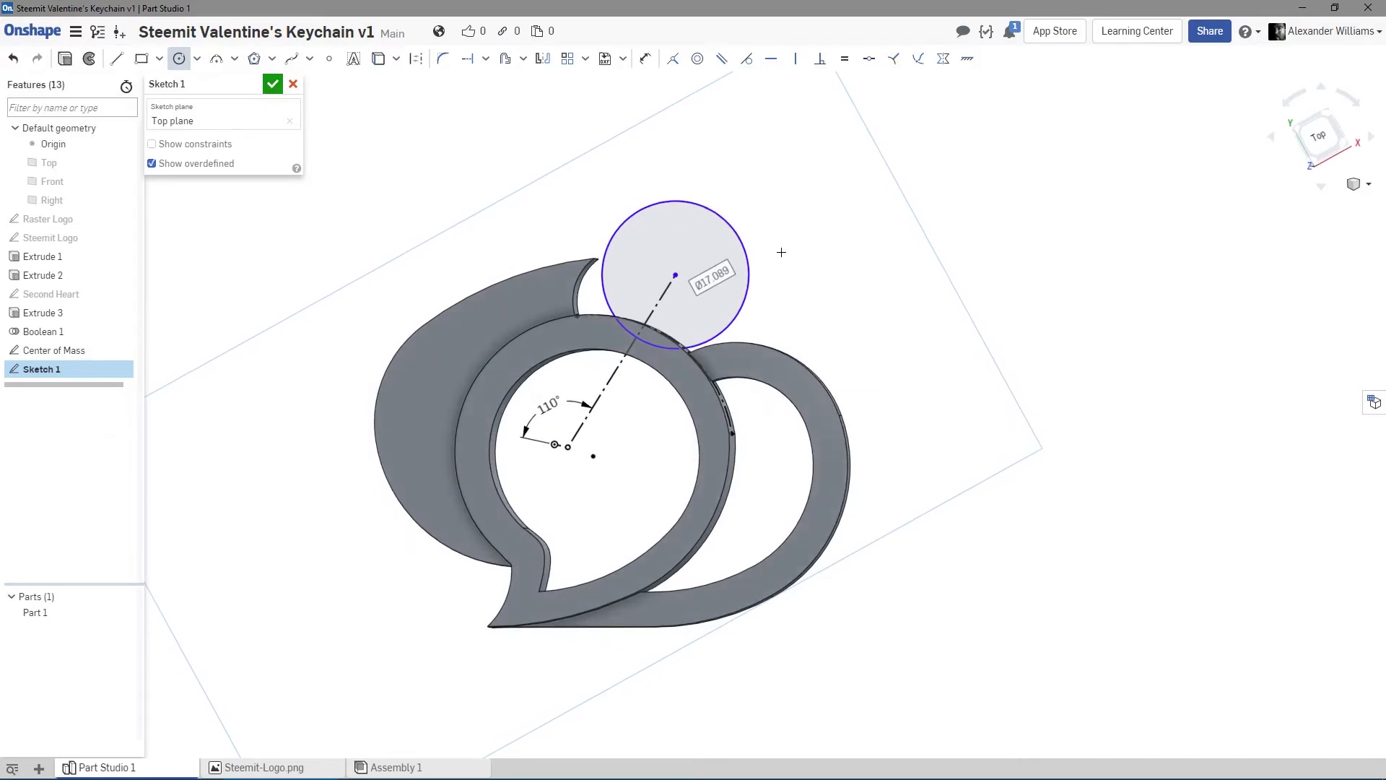
right_click(499, 147)
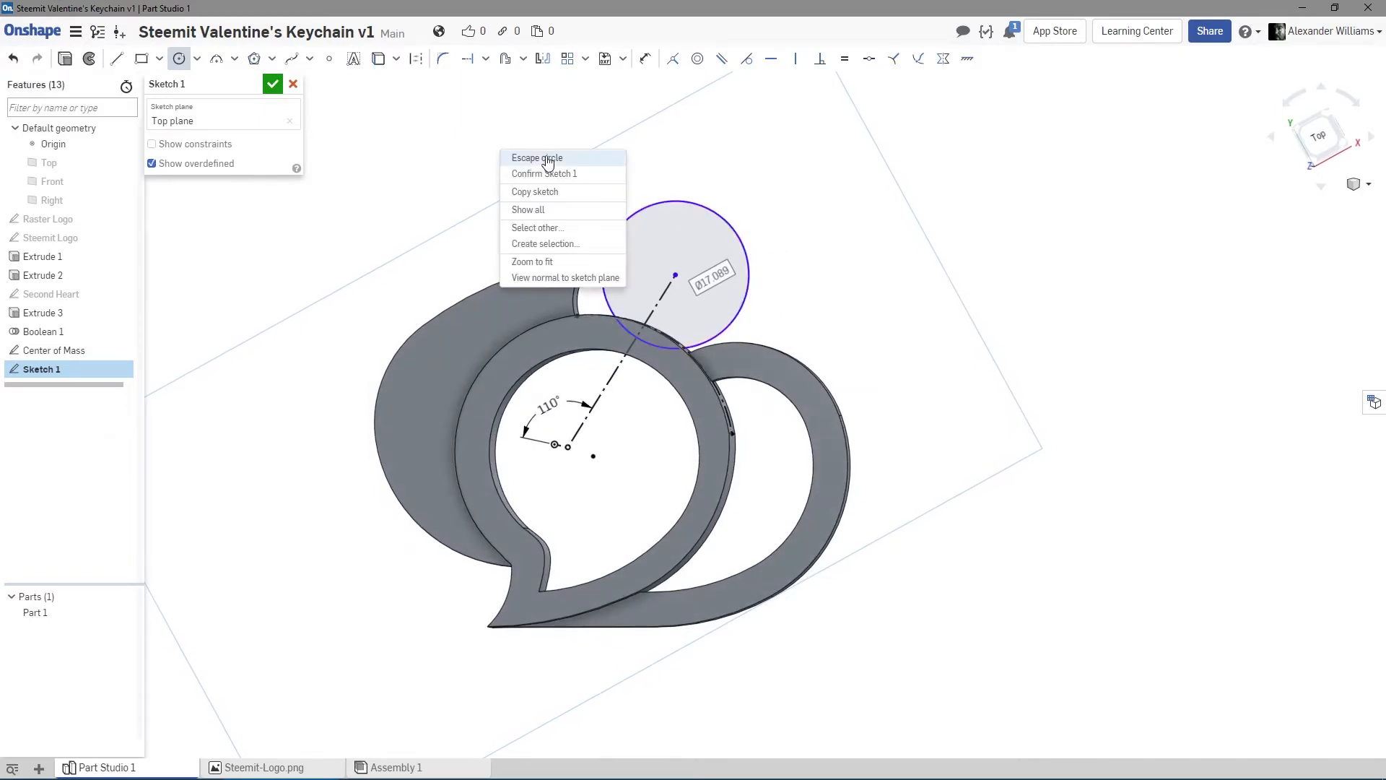
click(549, 155)
Shrink the circle to about 12 mm in diameter and move its center along the construction line closer to the ring.
drag(747, 285, 727, 286)
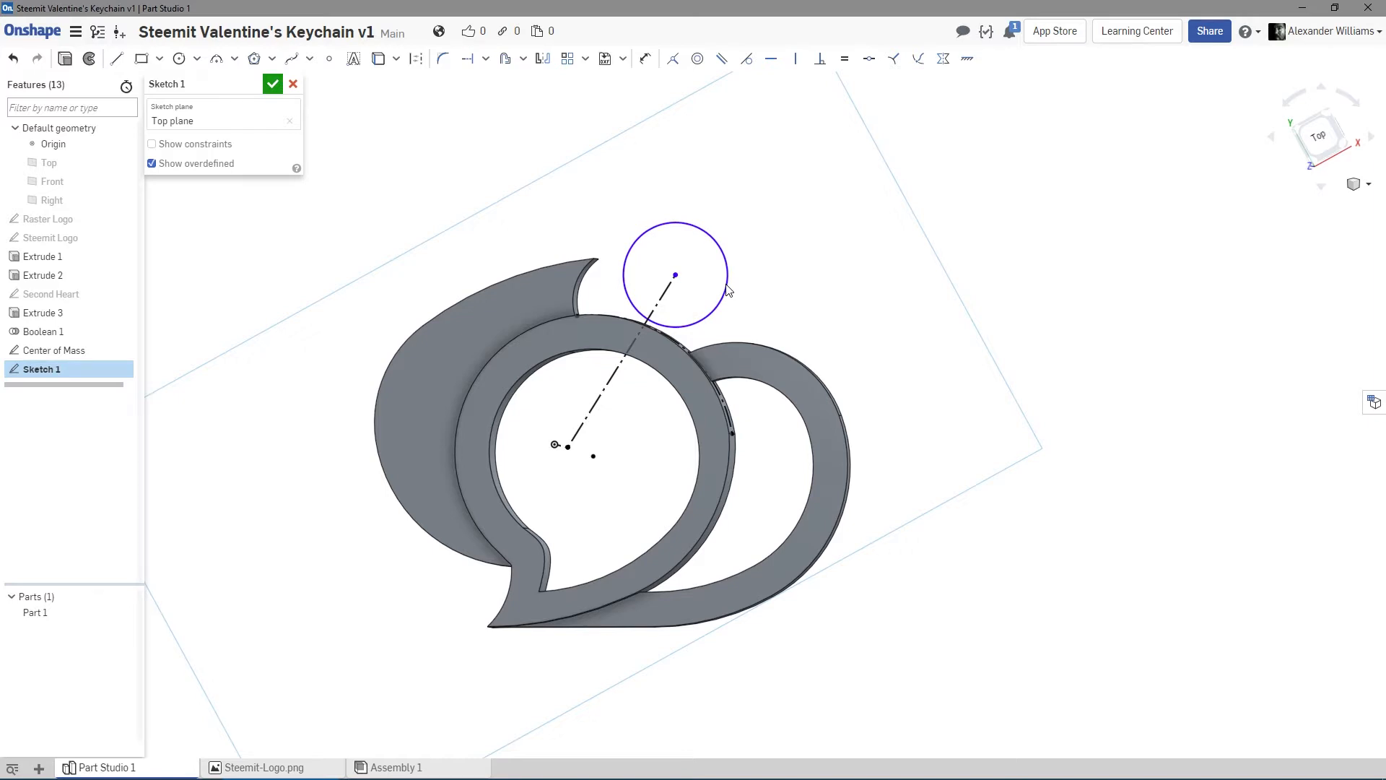
drag(674, 278, 665, 294)
mouse_move(835, 288)
right_down()
mouse_move(894, 253)
mouse_move(767, 310)
right_up()
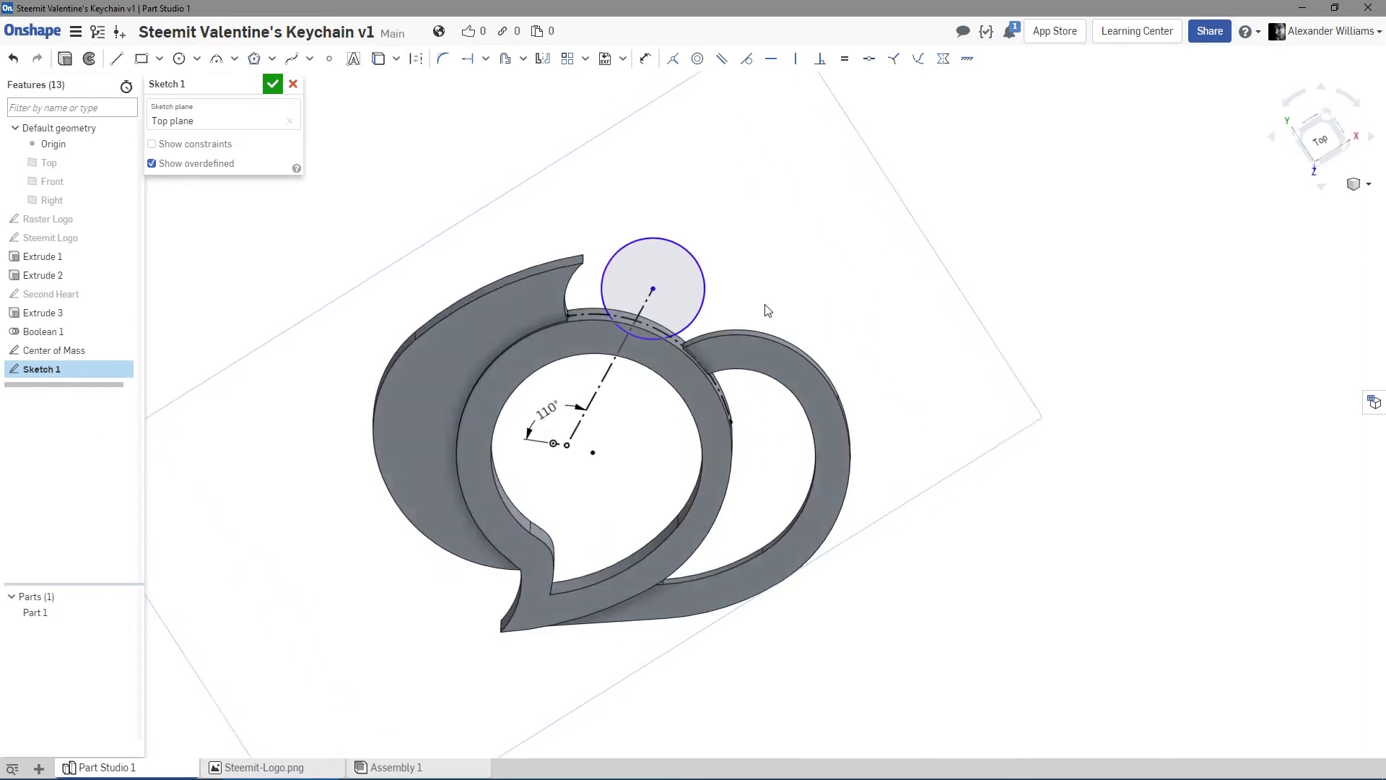
Dimension the circle's diameter as 10 mm.
key(u)
click(708, 291)
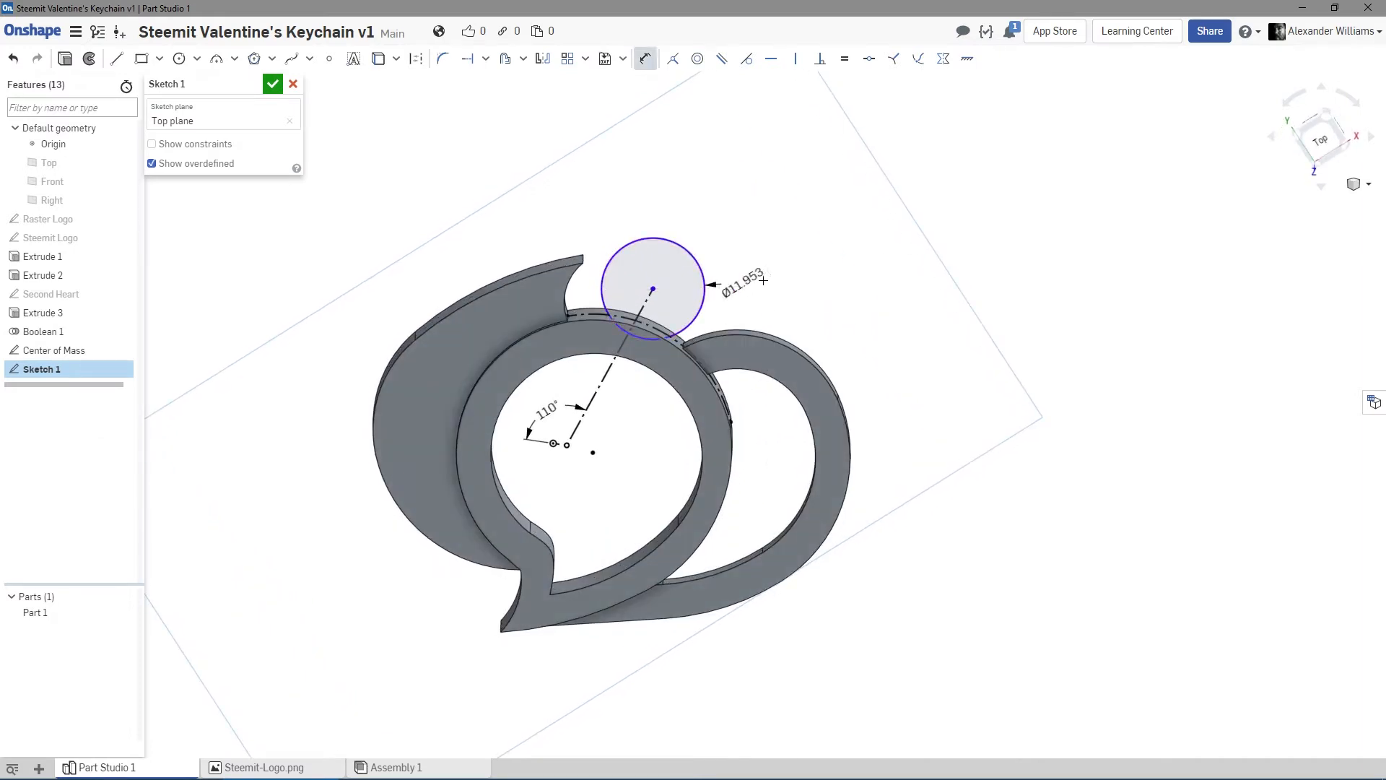
click(771, 269)
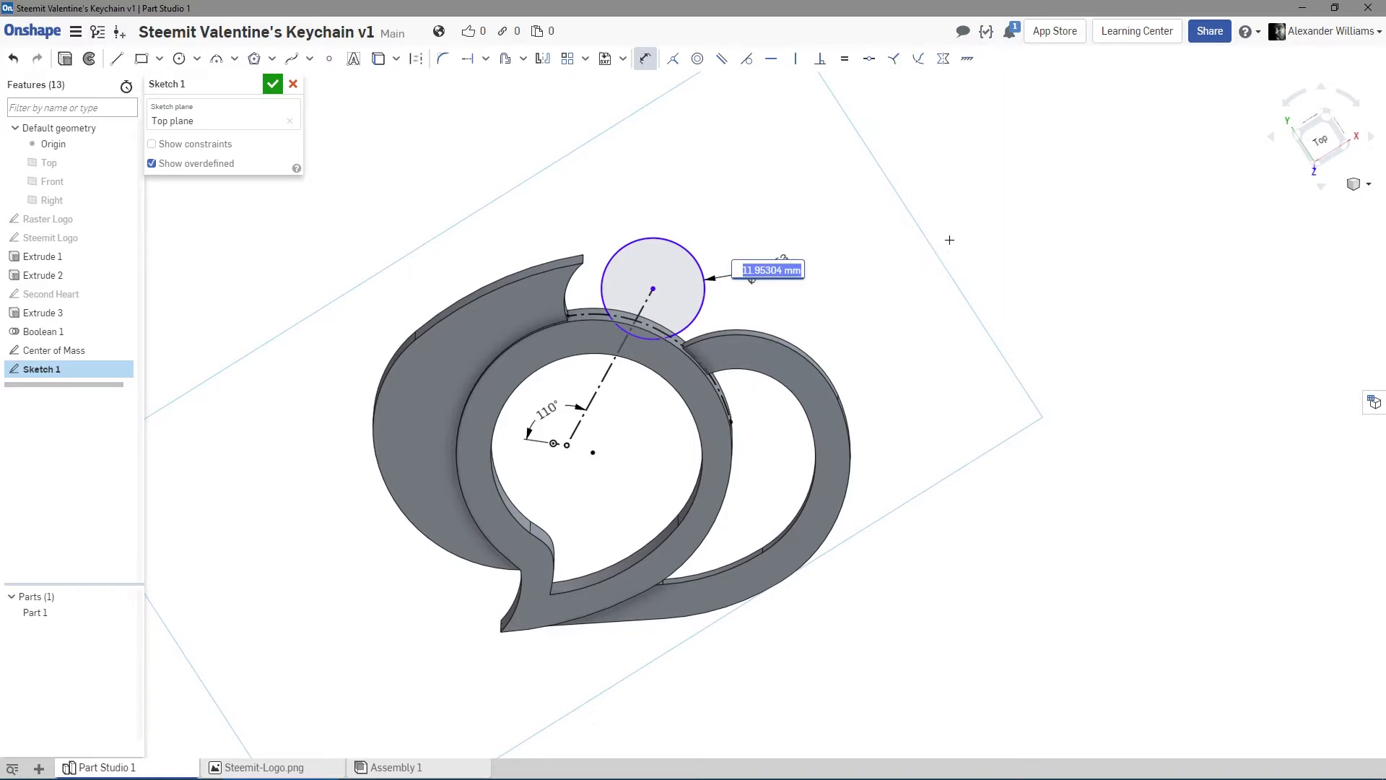
text(10)
key(Return)
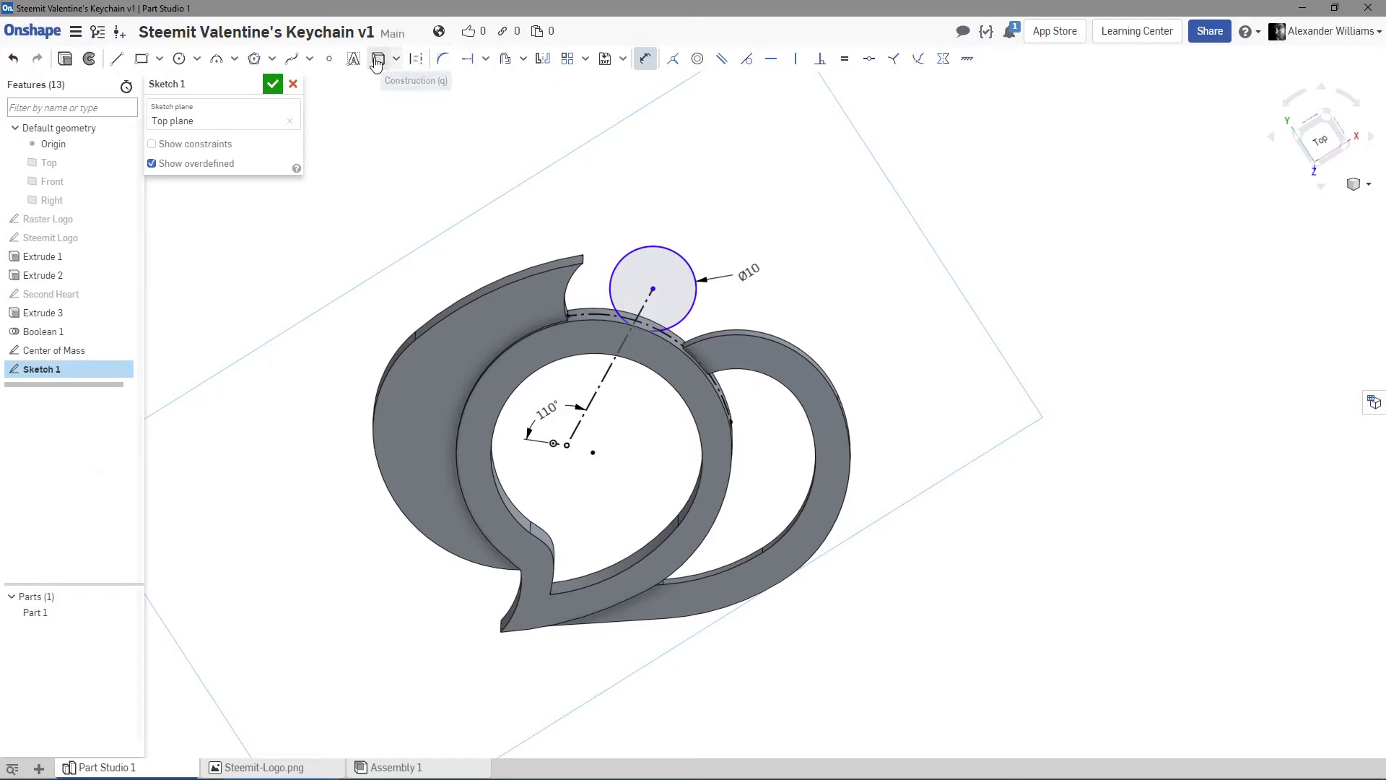
Offset the 10 mm circle inward by about 2.02 mm to form the hanger's hole.
click(506, 58)
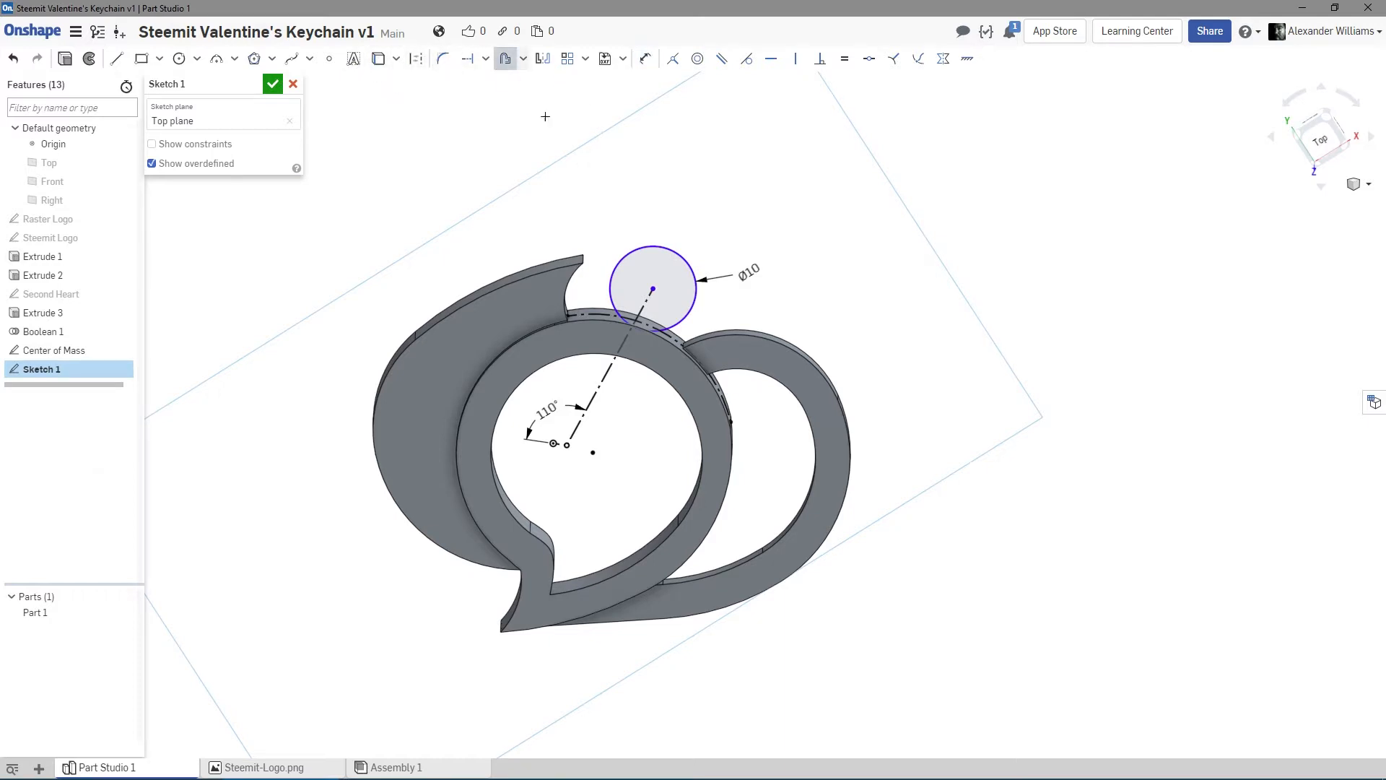
click(690, 306)
click(676, 299)
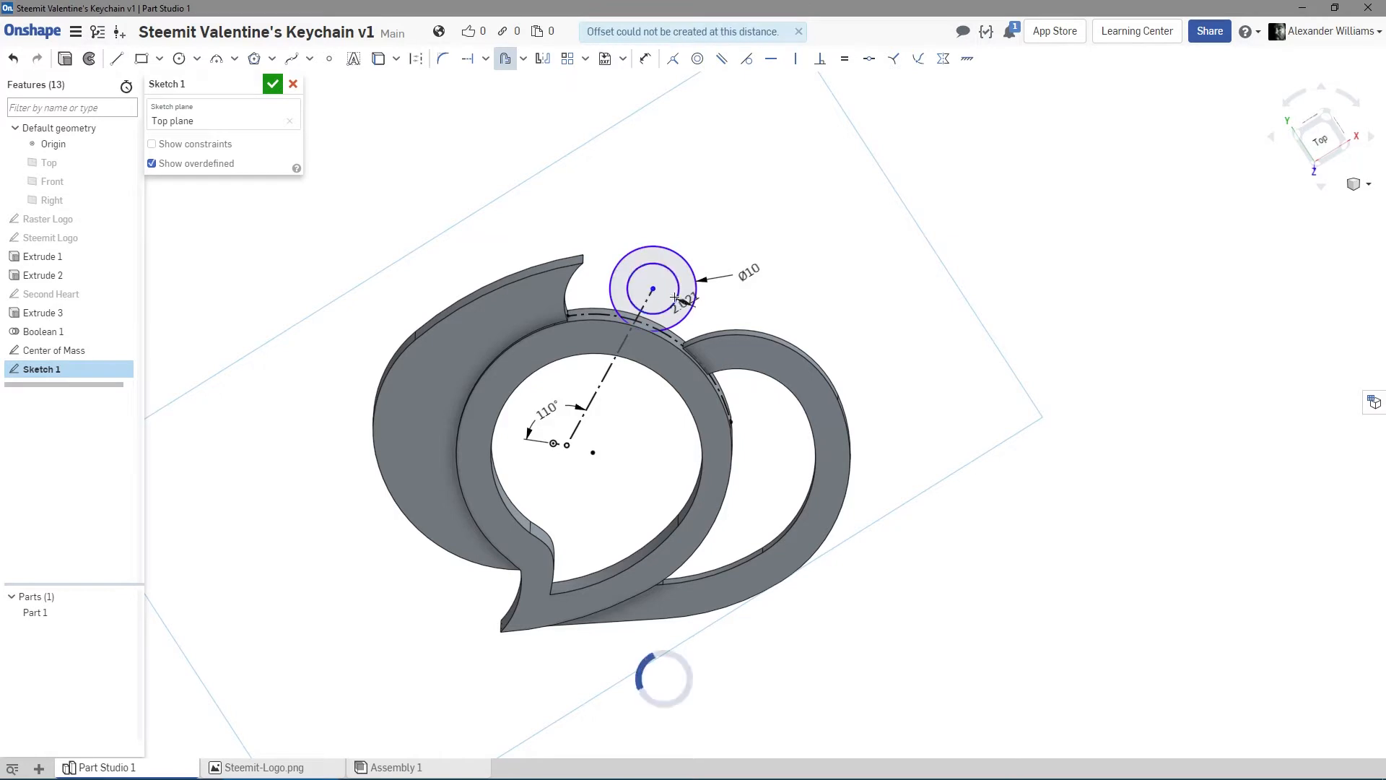
scroll(728, 307, up, 5)
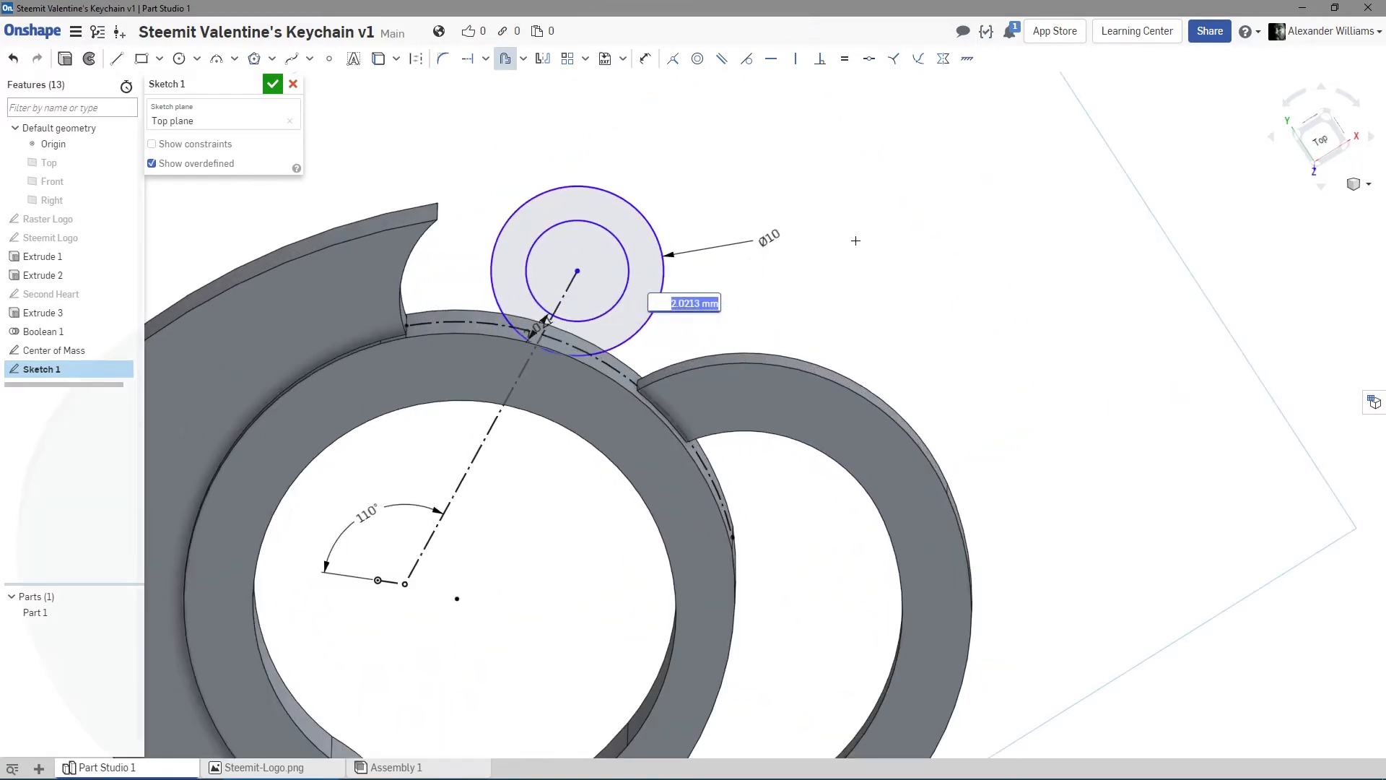
key(Return)
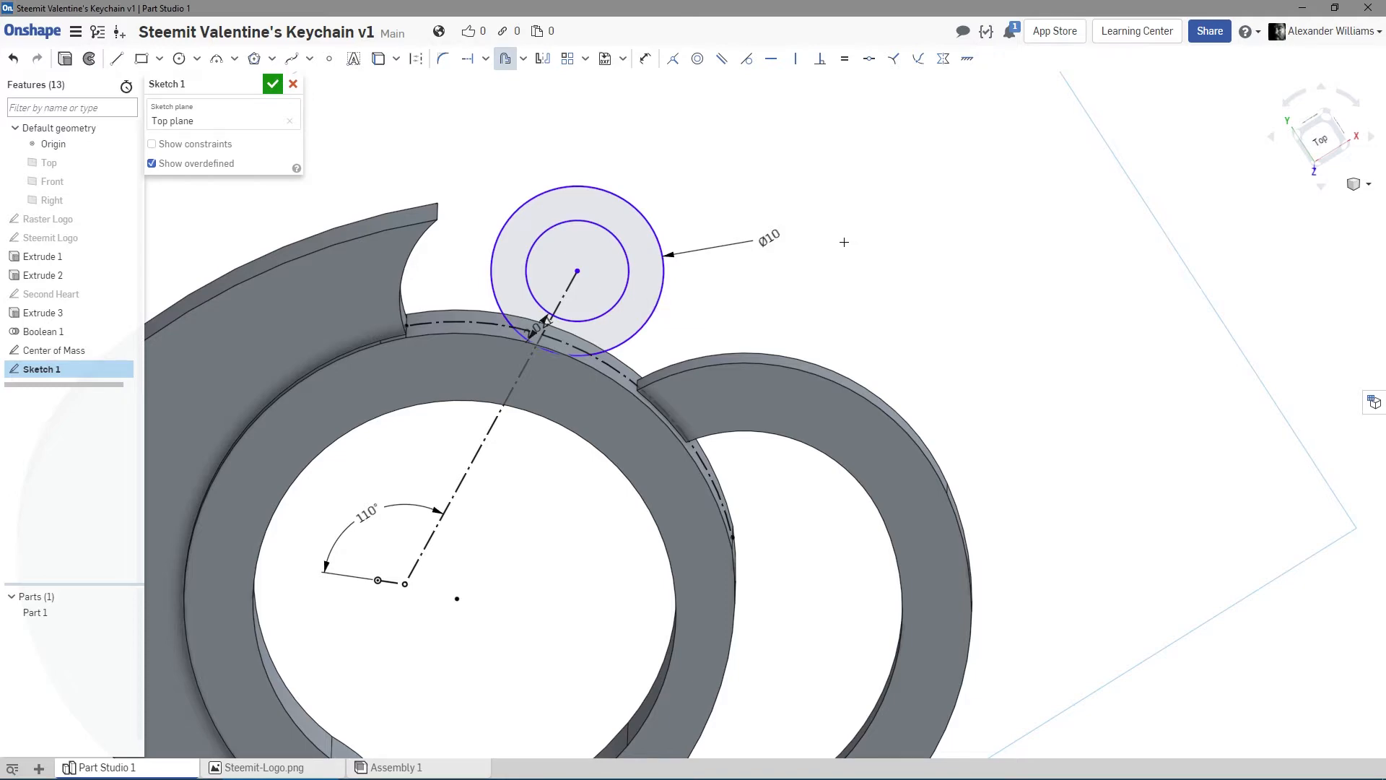
Rename the sketch to Hanger and finish it.
mouse_move(787, 300)
right_down()
mouse_move(640, 210)
mouse_move(591, 210)
mouse_move(767, 266)
mouse_move(746, 313)
mouse_move(737, 282)
mouse_move(682, 292)
mouse_move(690, 303)
right_up()
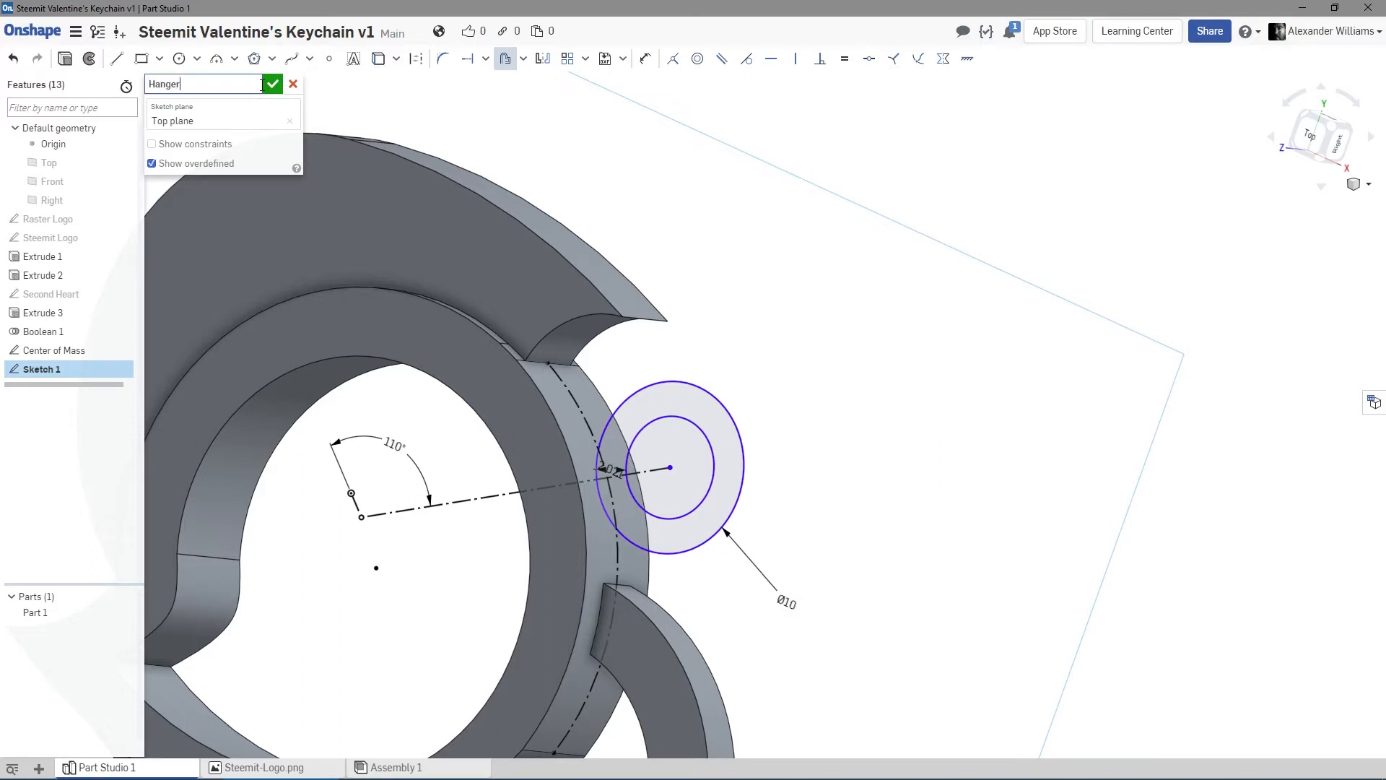
click(268, 85)
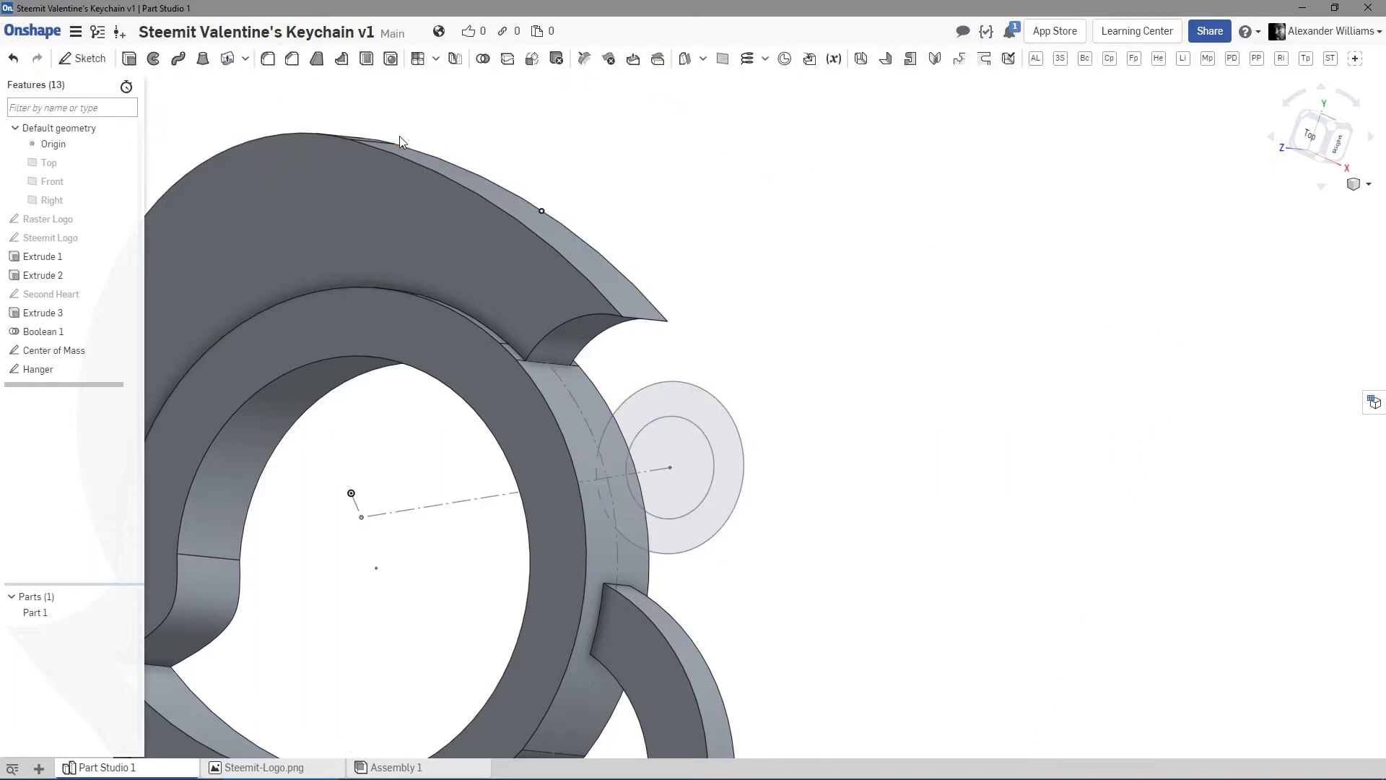
Extrude the annular region of the Hanger sketch symmetrically, adding it to Part 1.
click(129, 58)
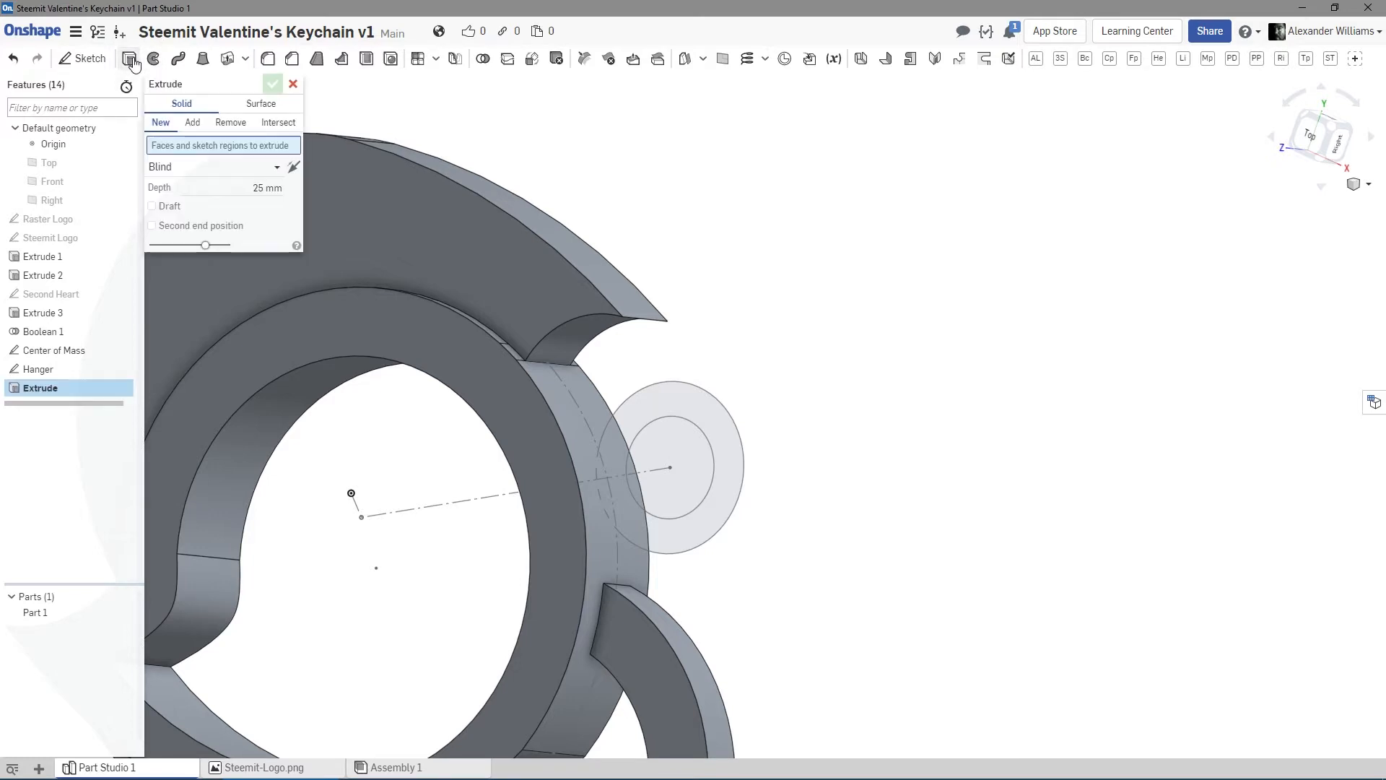
click(694, 399)
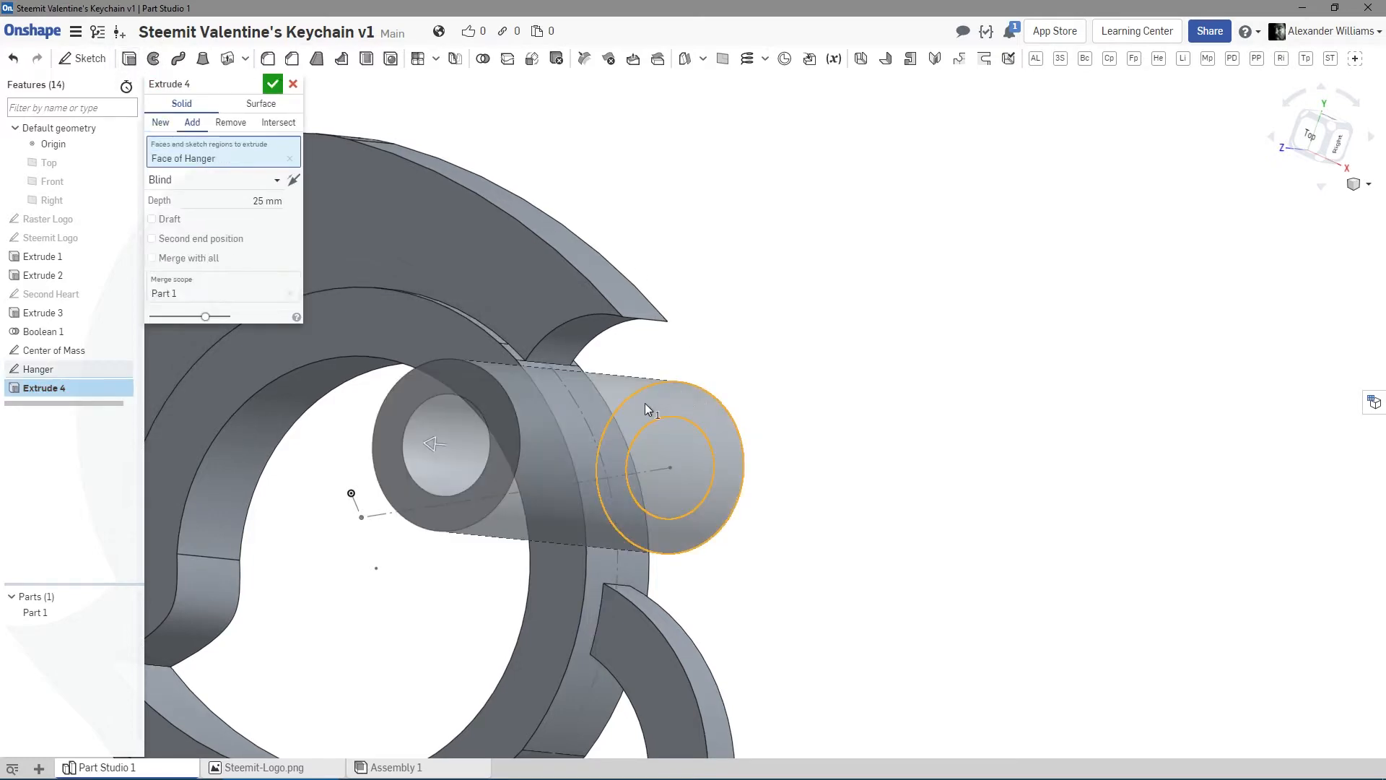
click(278, 182)
click(241, 218)
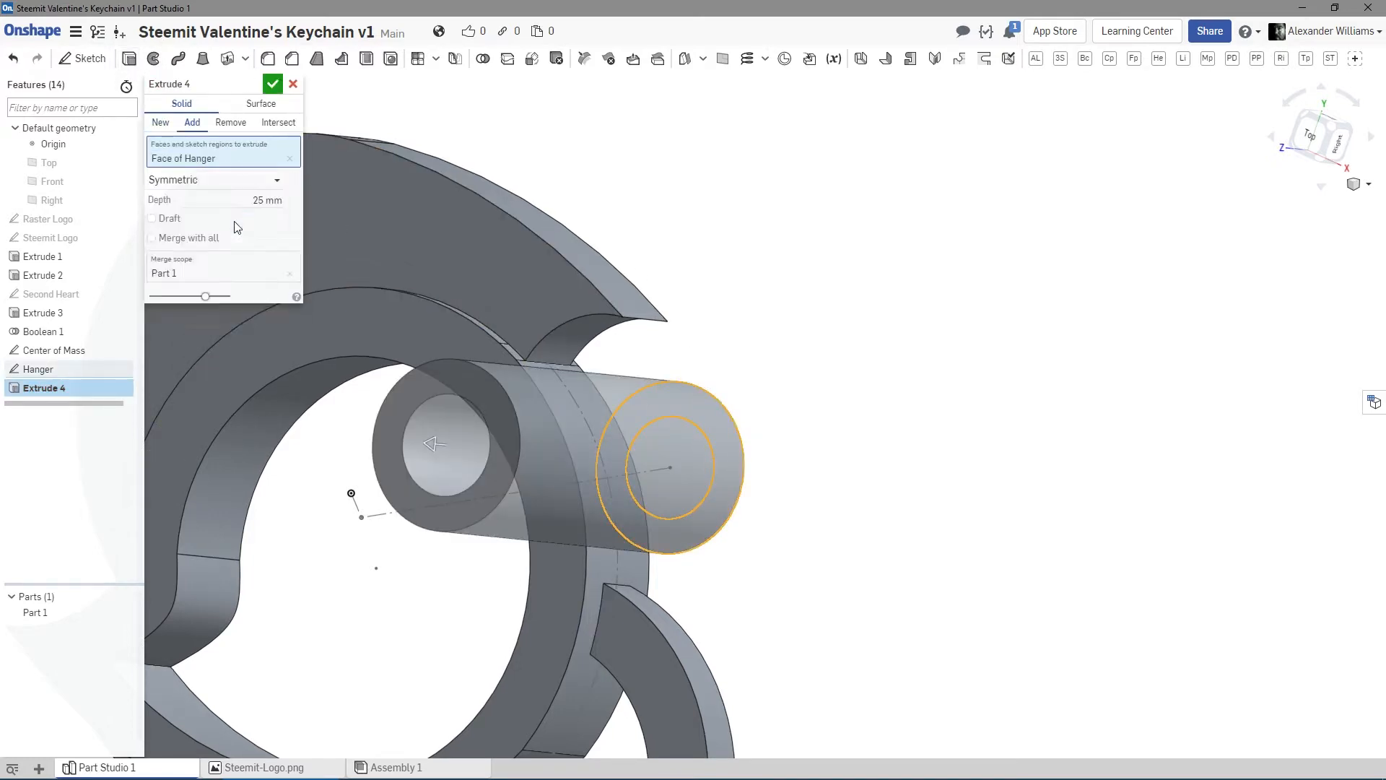
right_drag(525, 249, 554, 414)
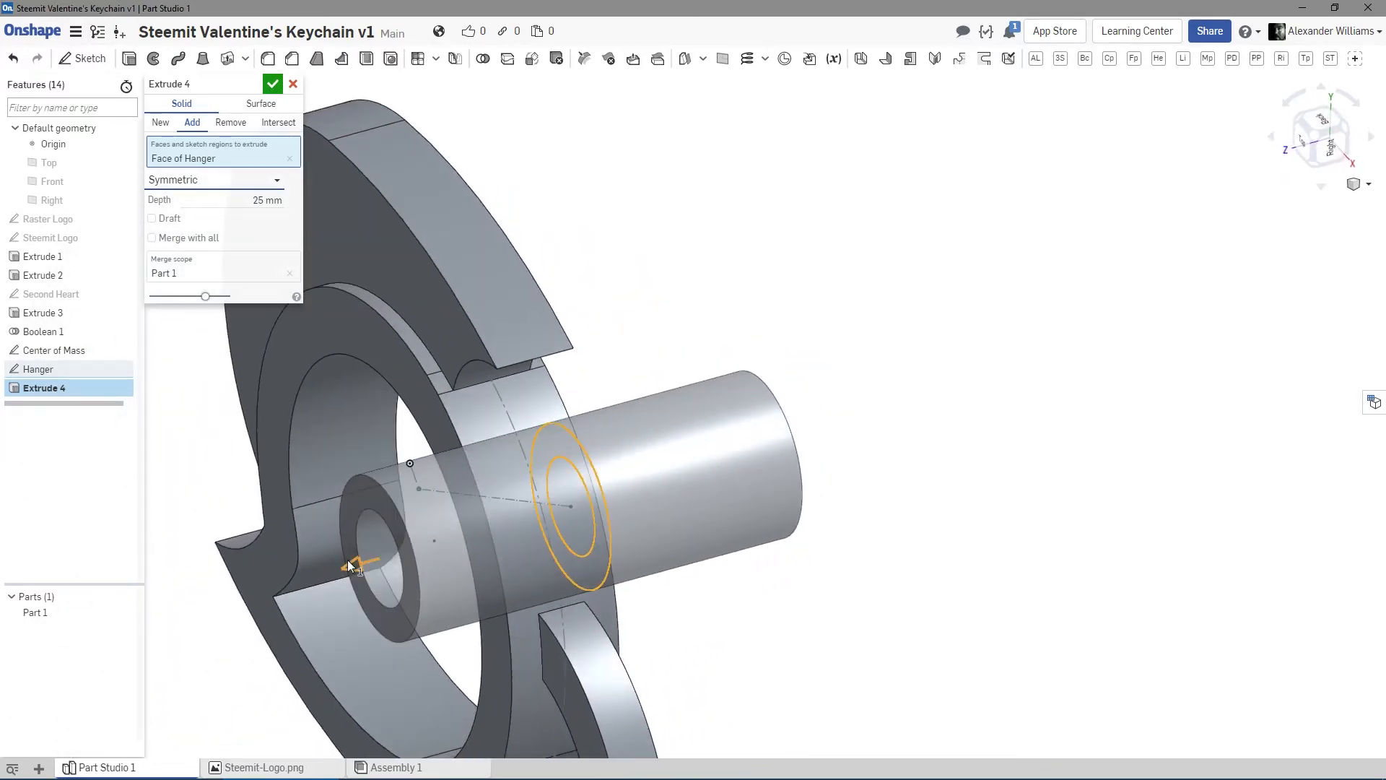
Reduce the hanger extrusion's symmetric depth to 3.6 mm so it is thinner than the central ring, and finish the feature.
drag(349, 565, 506, 555)
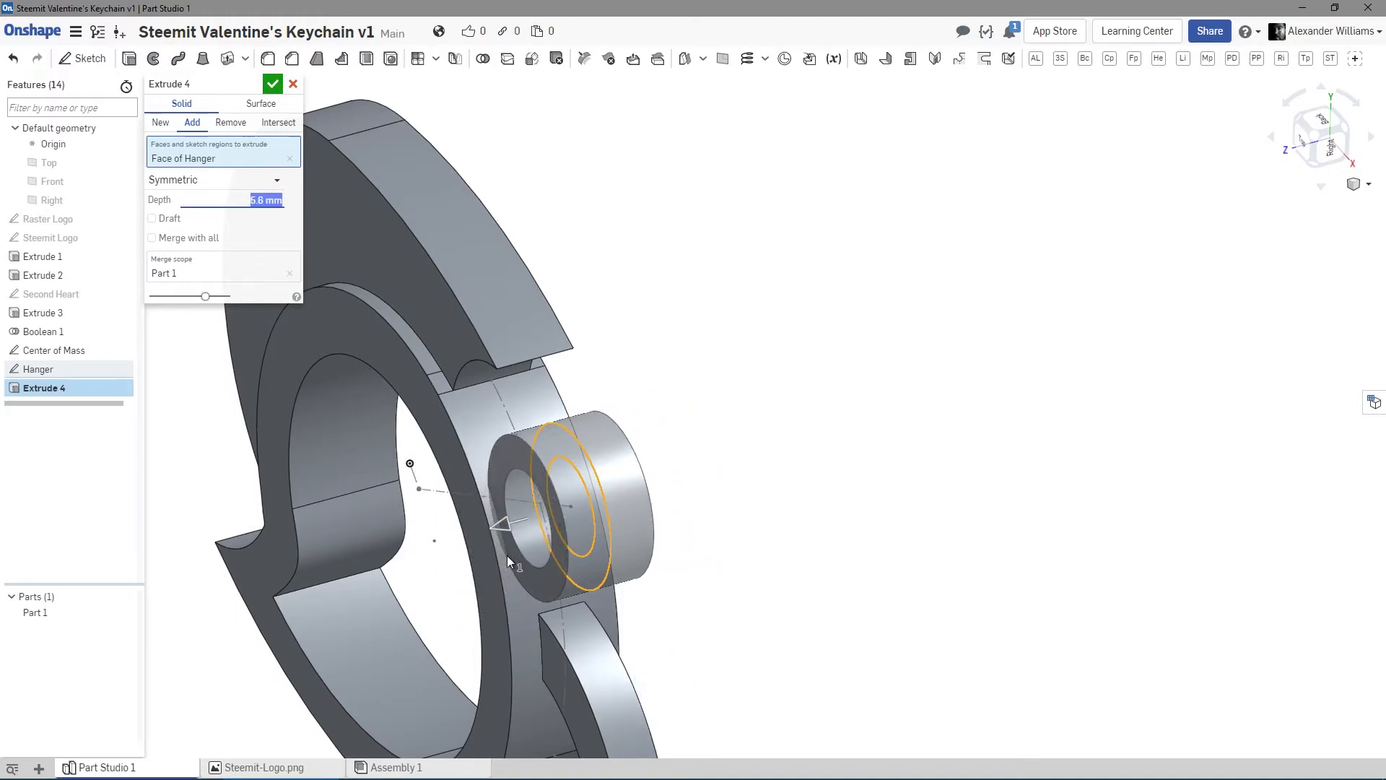
mouse_move(774, 408)
right_down()
mouse_move(891, 365)
mouse_move(836, 349)
mouse_move(835, 374)
mouse_move(756, 401)
mouse_move(764, 389)
mouse_move(823, 390)
mouse_move(763, 433)
right_up()
drag(657, 510, 662, 521)
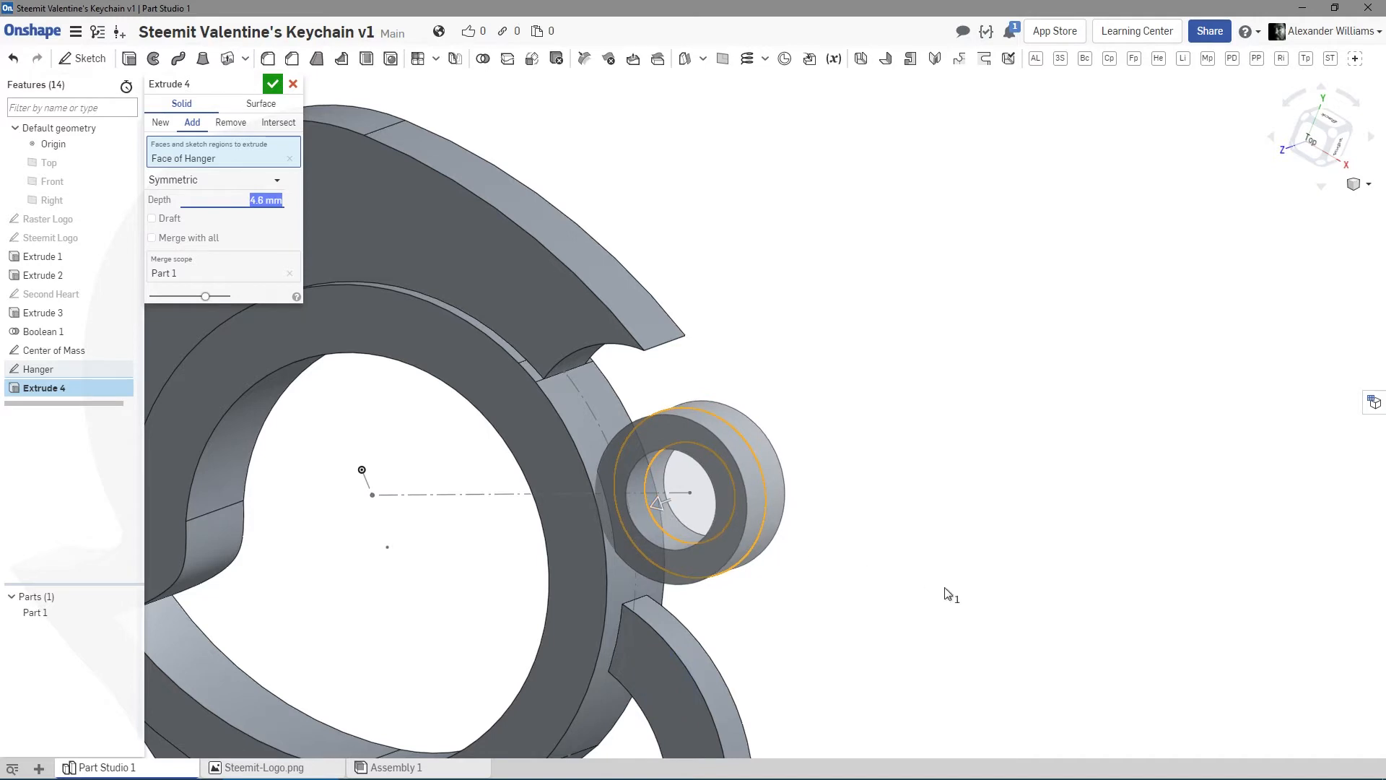
right_drag(950, 591, 854, 574)
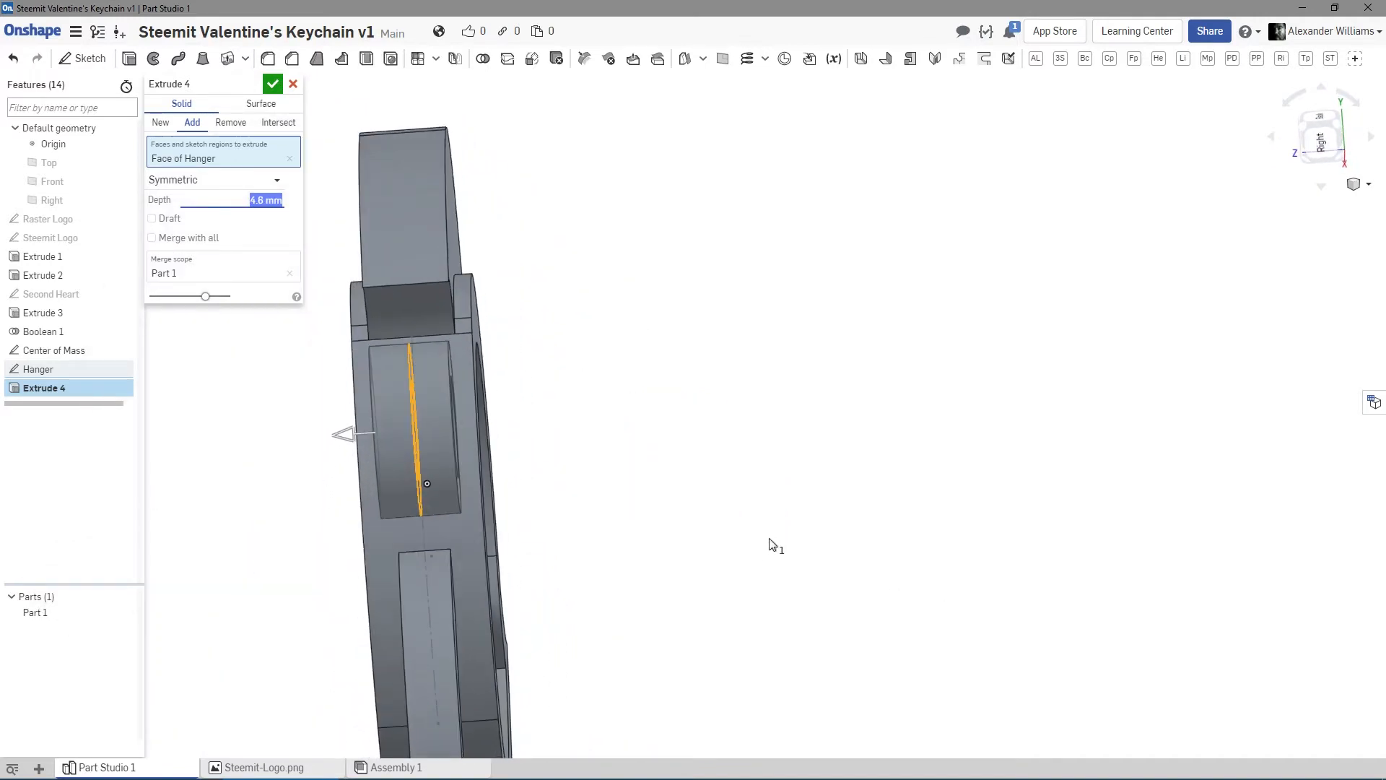
click(1312, 142)
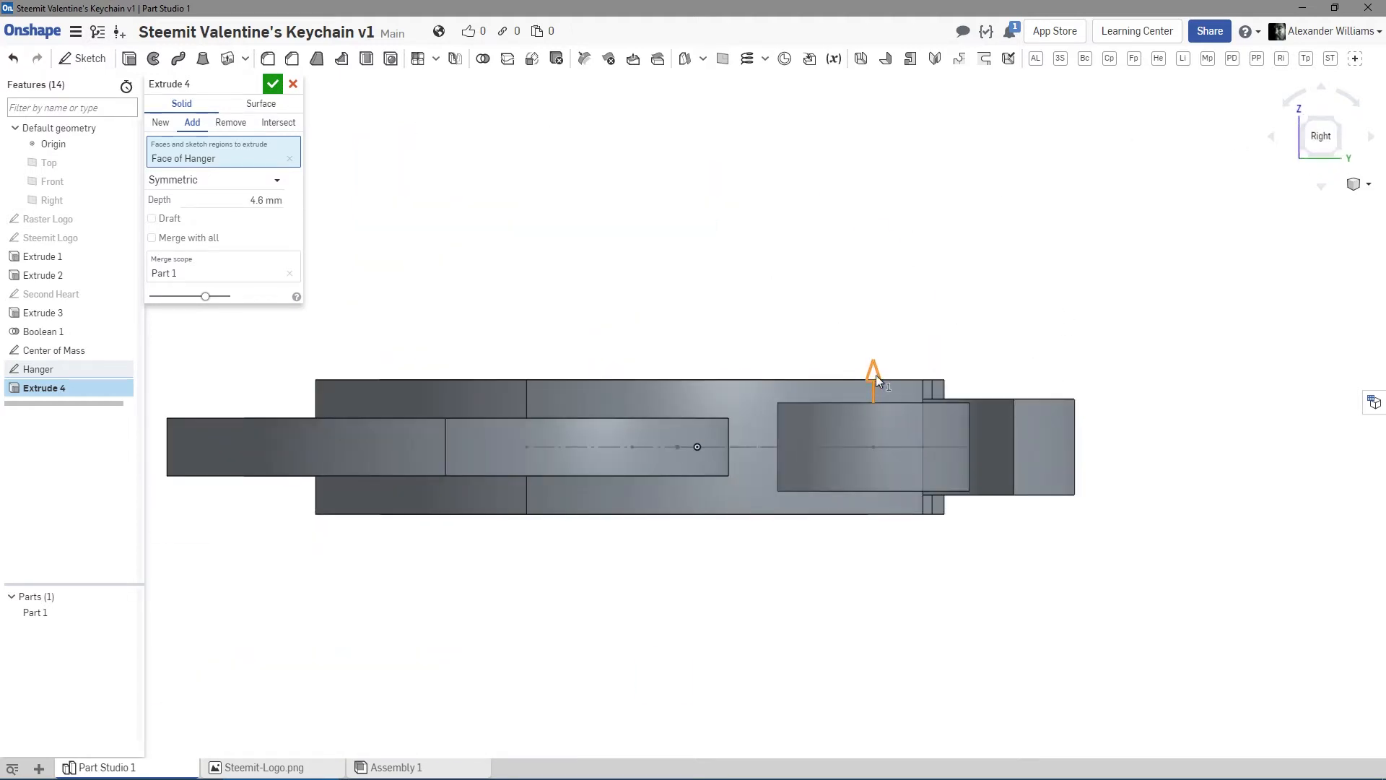
drag(875, 376, 871, 384)
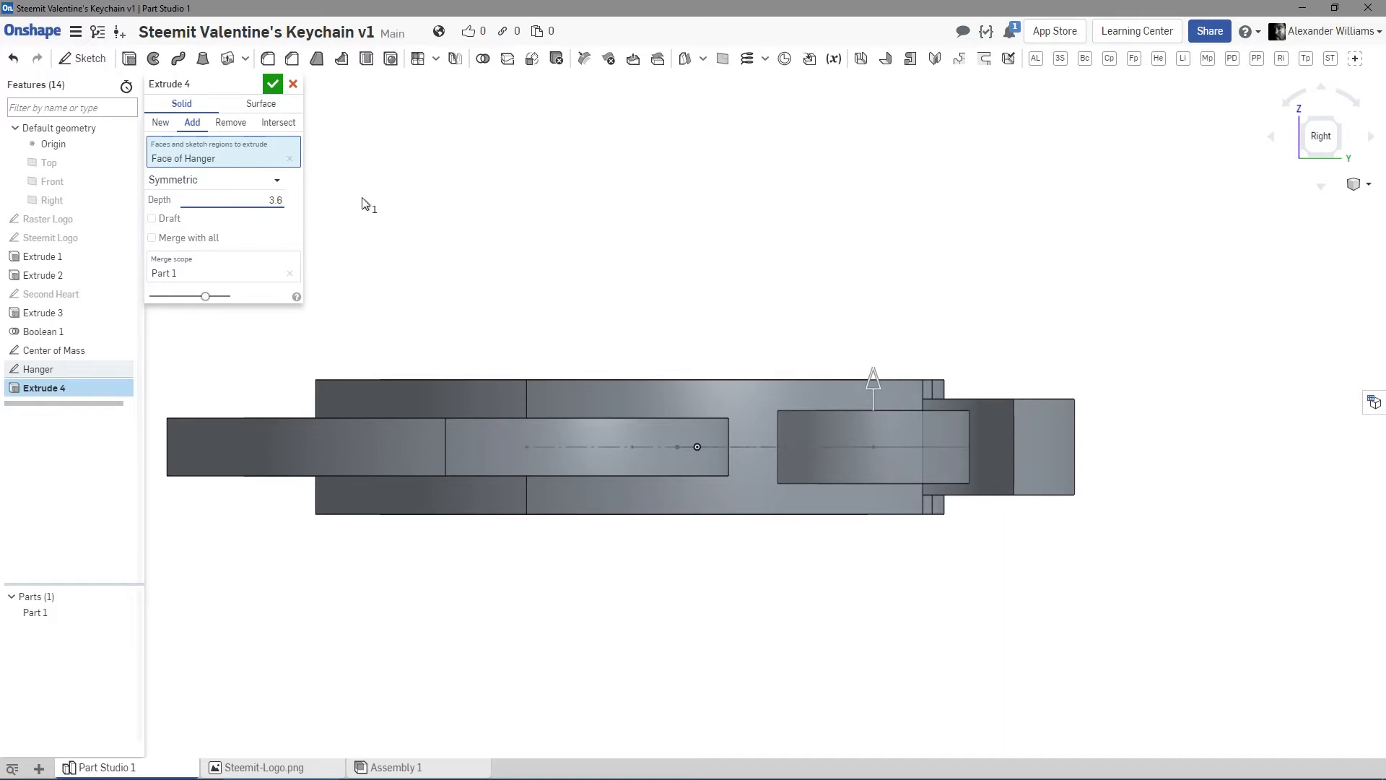
key(Return)
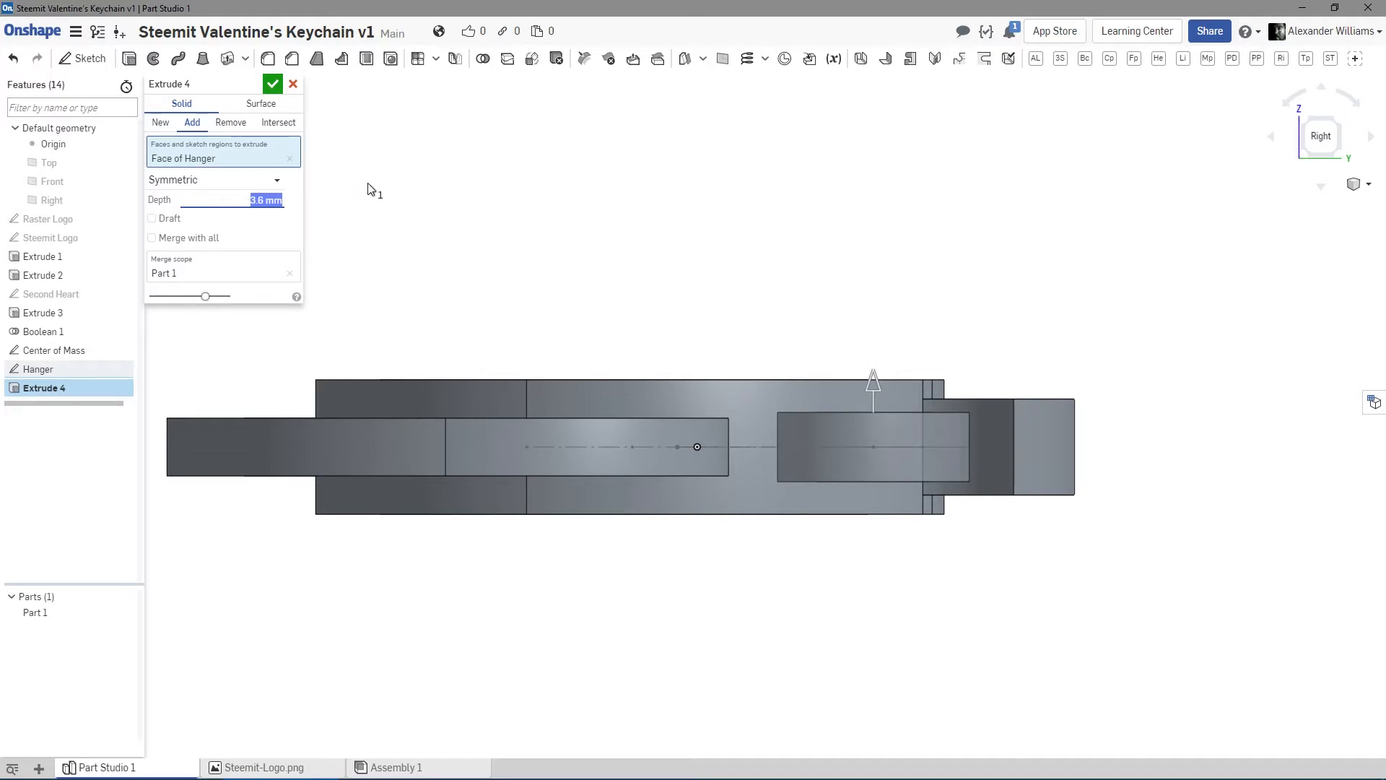
key(Return)
Hide the Center of Mass sketch.
right_drag(823, 246, 856, 353)
scroll(693, 324, down, 5)
right_drag(706, 322, 855, 331)
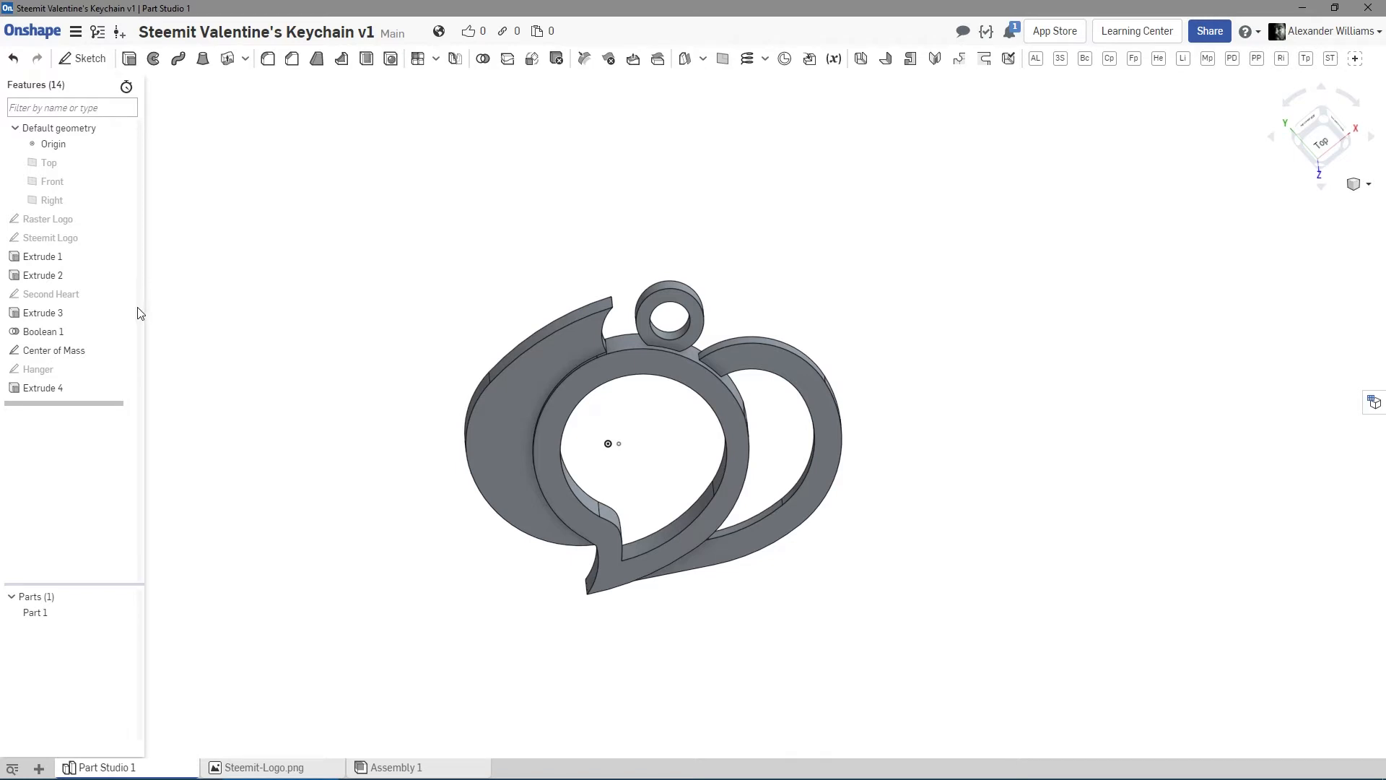
click(134, 350)
mouse_move(337, 322)
right_down()
mouse_move(306, 303)
mouse_move(312, 282)
mouse_move(331, 325)
mouse_move(309, 297)
mouse_move(343, 312)
mouse_move(258, 329)
mouse_move(267, 359)
mouse_move(353, 288)
mouse_move(422, 274)
mouse_move(381, 254)
mouse_move(303, 324)
mouse_move(266, 318)
mouse_move(300, 342)
mouse_move(313, 418)
mouse_move(328, 262)
mouse_move(349, 313)
mouse_move(371, 318)
mouse_move(298, 306)
mouse_move(291, 327)
mouse_move(272, 316)
mouse_move(433, 362)
mouse_move(496, 402)
mouse_move(460, 368)
mouse_move(480, 383)
right_up()
scroll(776, 484, up, 3)
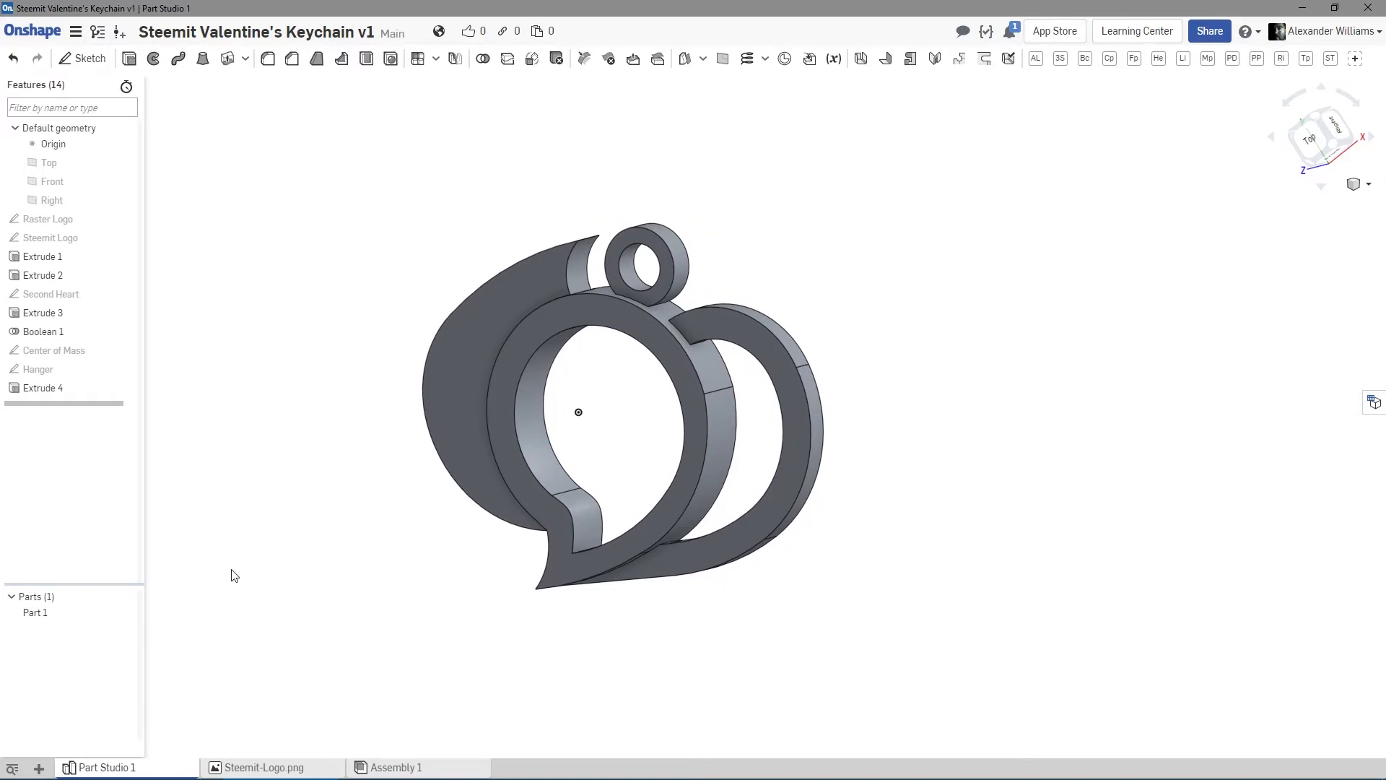
Change the appearance of Part 1 to the dark red palette color #982D0D.
right_click(45, 614)
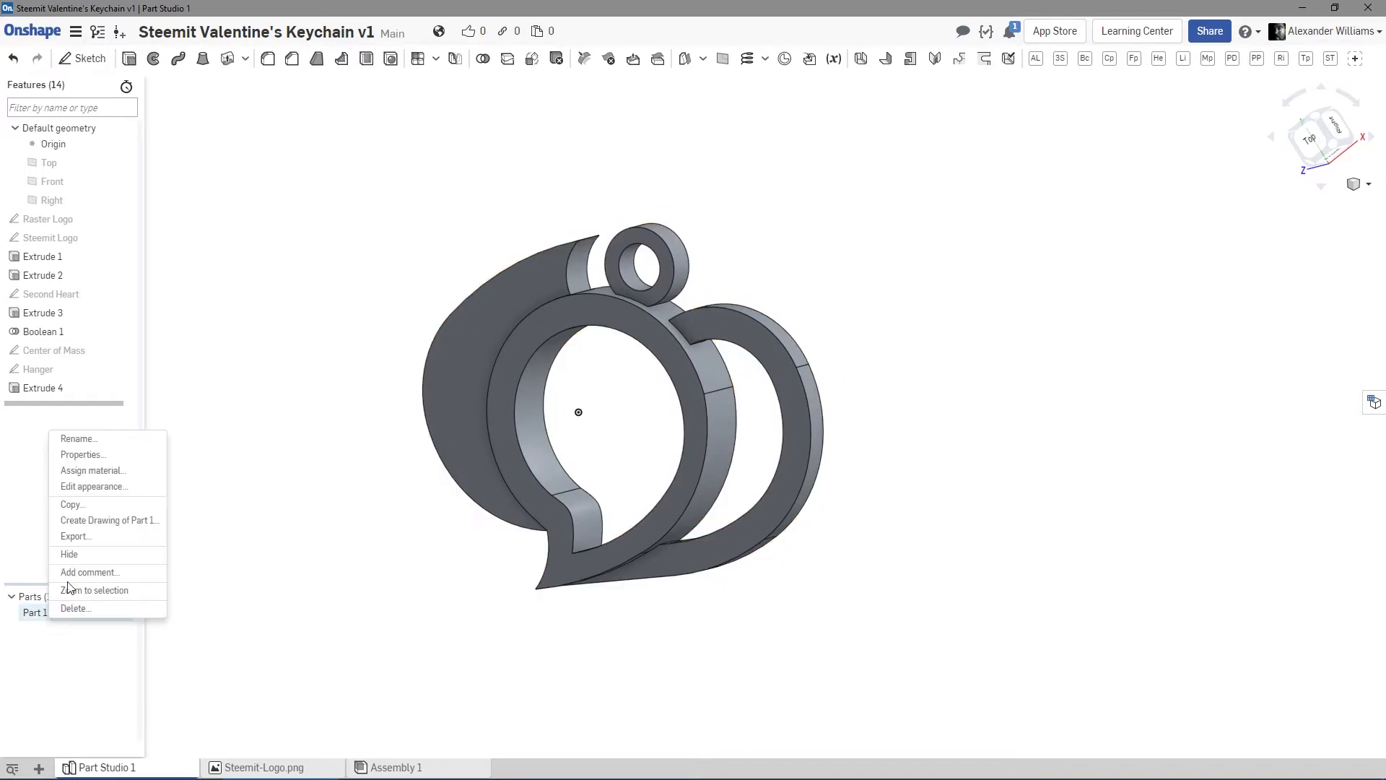
click(114, 486)
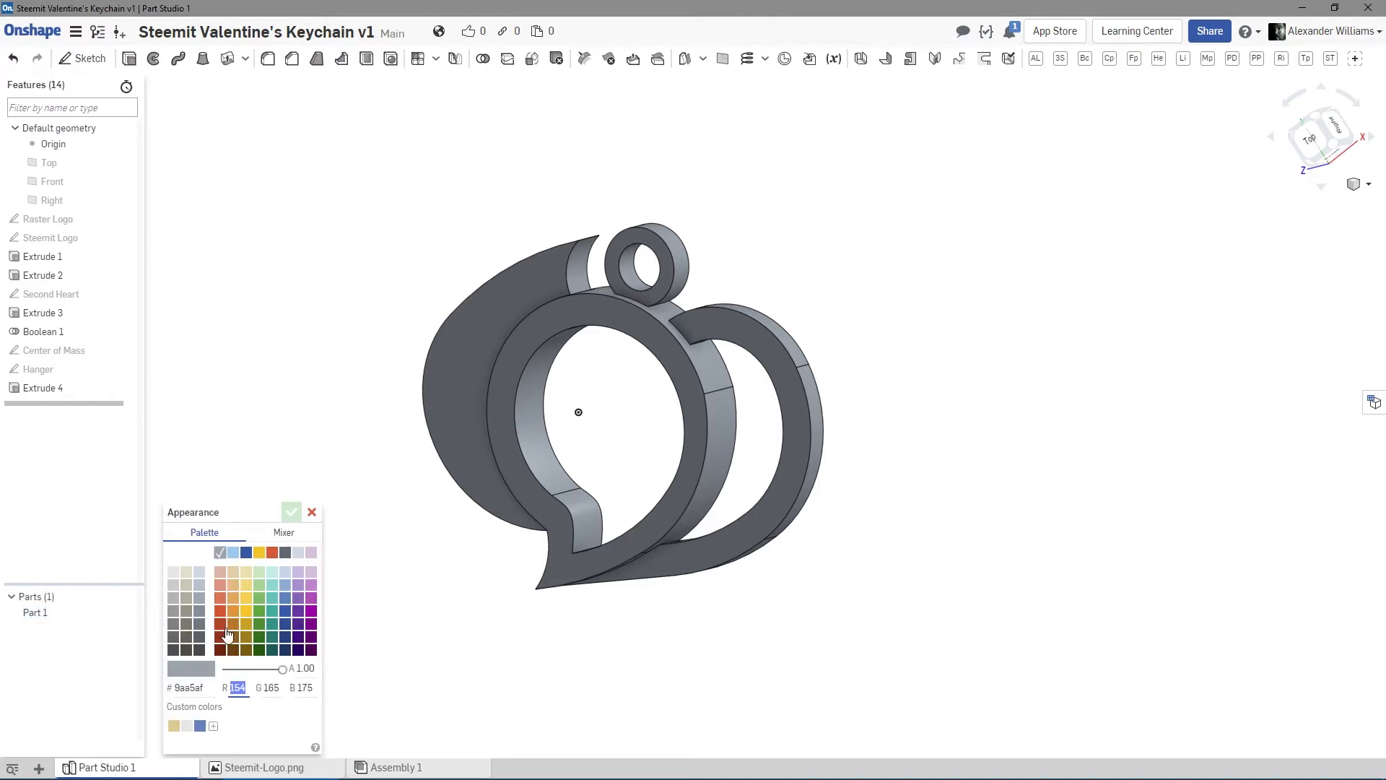
click(219, 625)
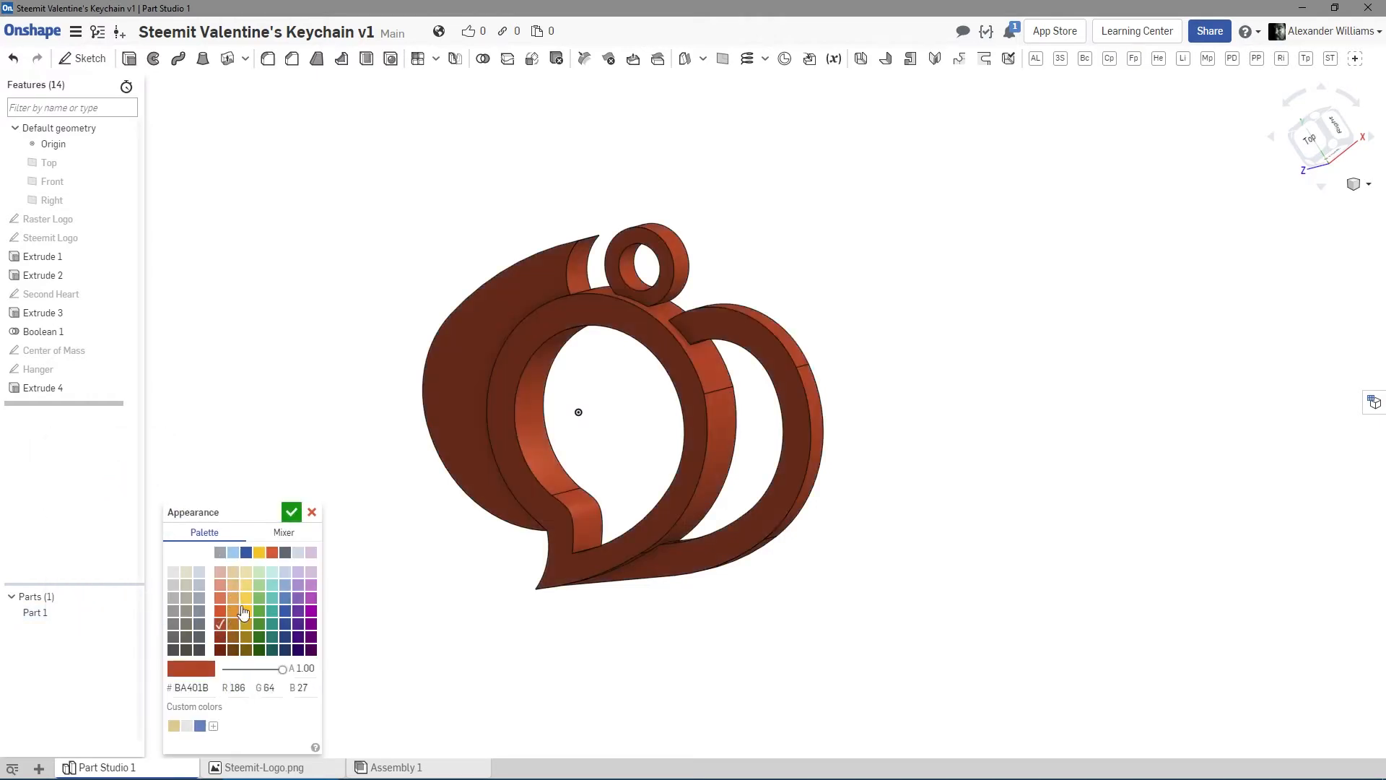
click(220, 637)
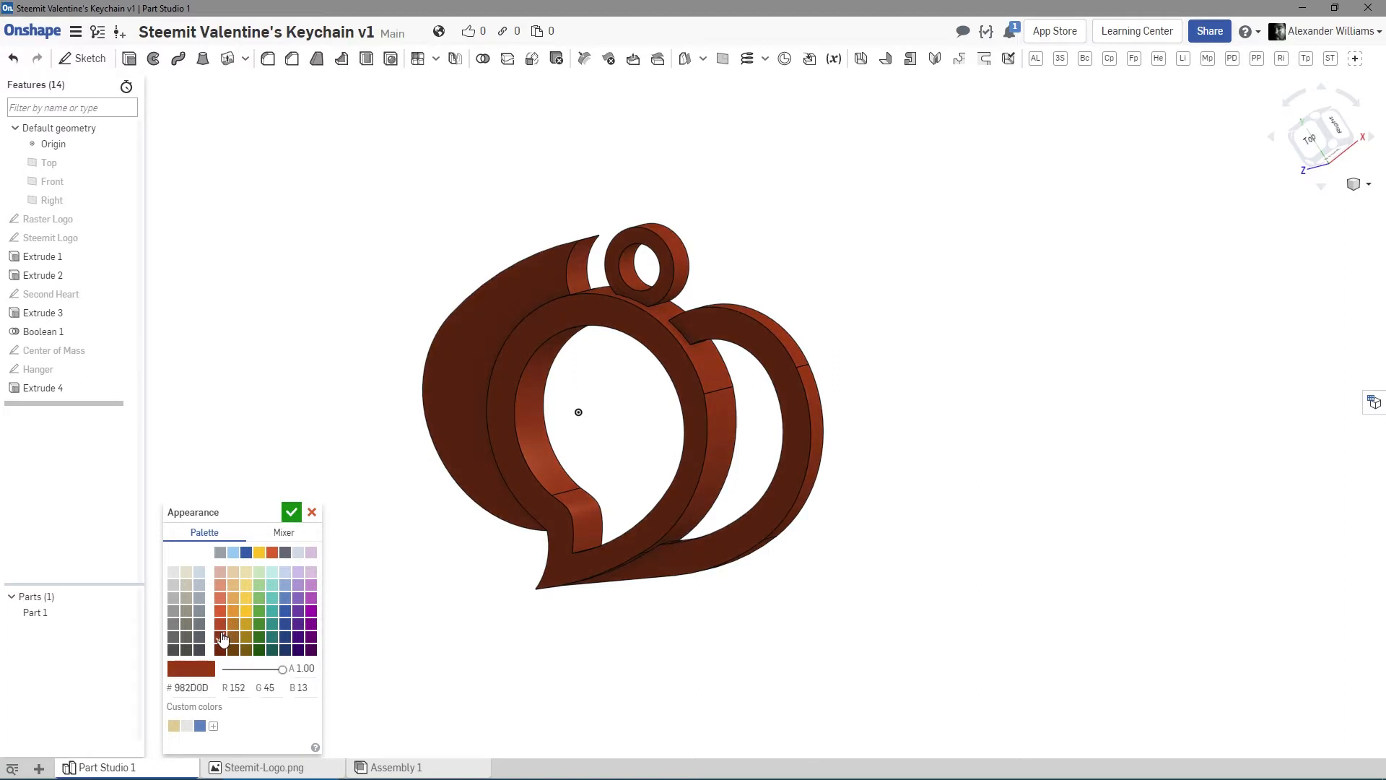
click(291, 513)
Begin a fillet on the front face of the central speech-bubble ring with a radius of about 0.8 mm.
mouse_move(890, 291)
right_down()
mouse_move(990, 257)
mouse_move(919, 284)
mouse_move(875, 323)
mouse_move(944, 319)
mouse_move(956, 365)
mouse_move(993, 312)
mouse_move(1007, 321)
mouse_move(931, 285)
mouse_move(993, 297)
mouse_move(930, 276)
mouse_move(937, 306)
mouse_move(941, 273)
mouse_move(916, 304)
right_up()
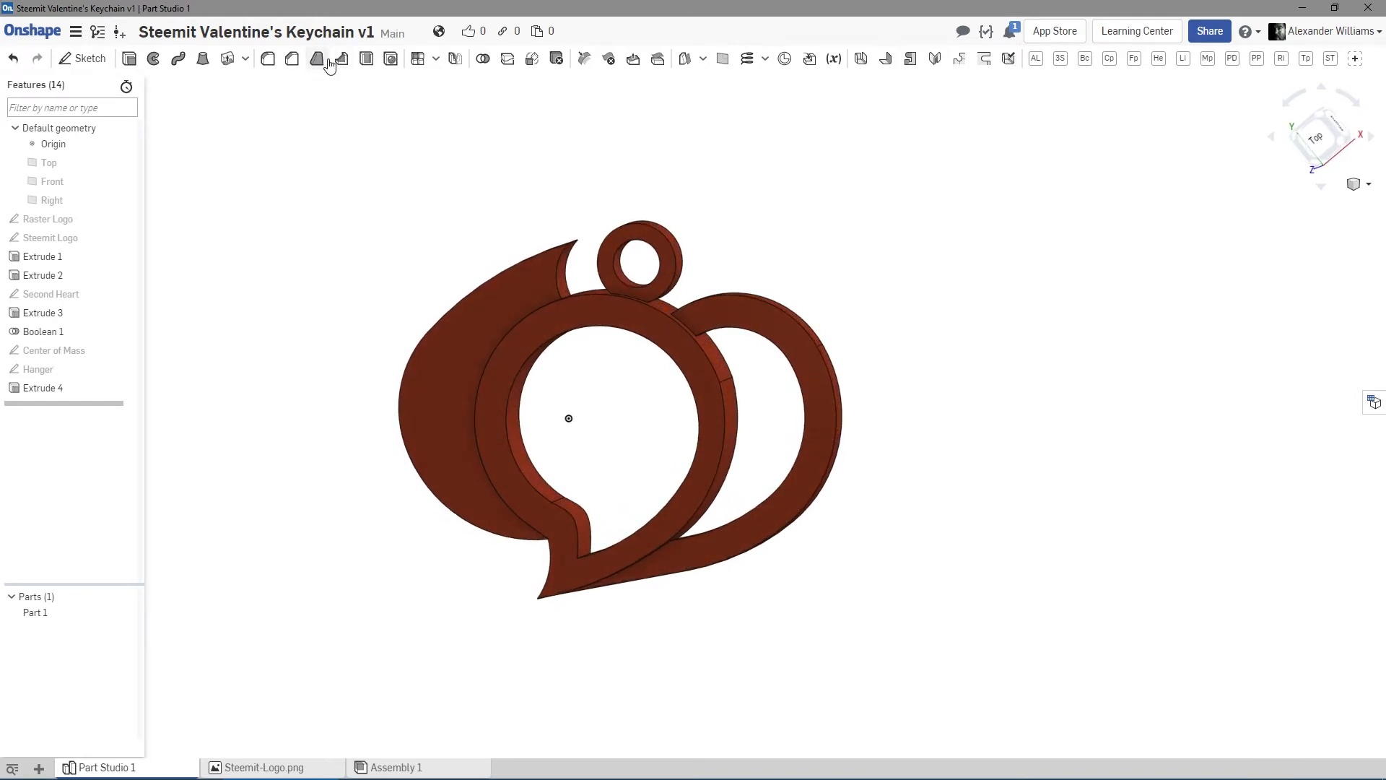
click(266, 61)
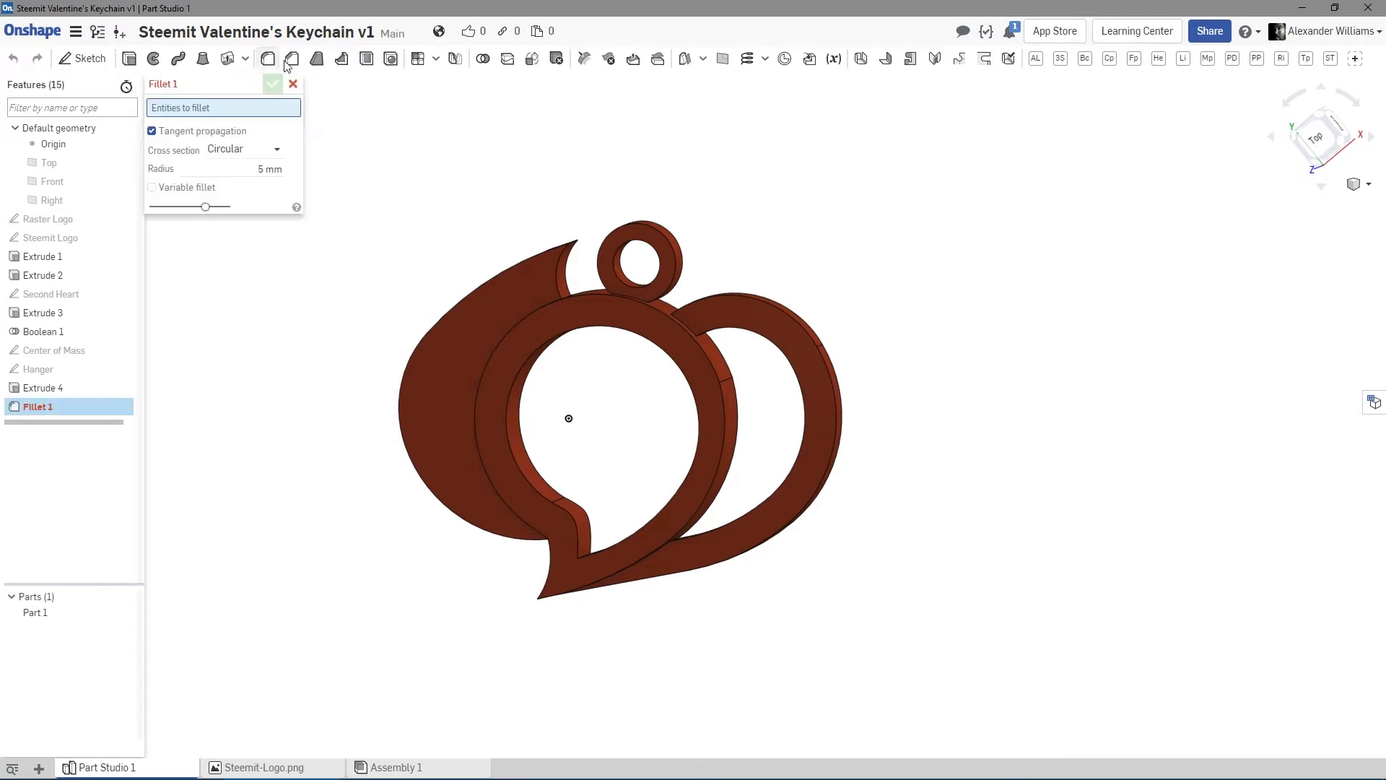
scroll(615, 428, up, 3)
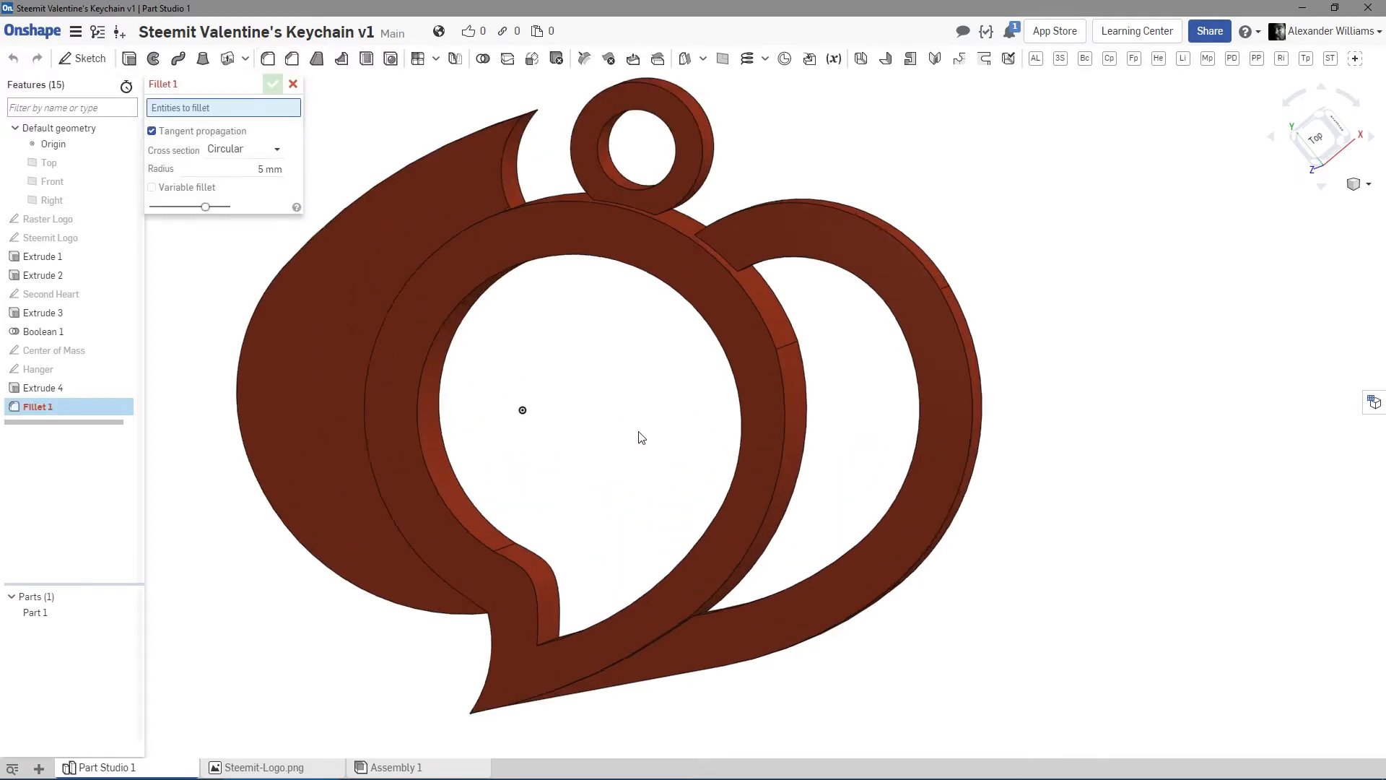
right_drag(656, 437, 618, 440)
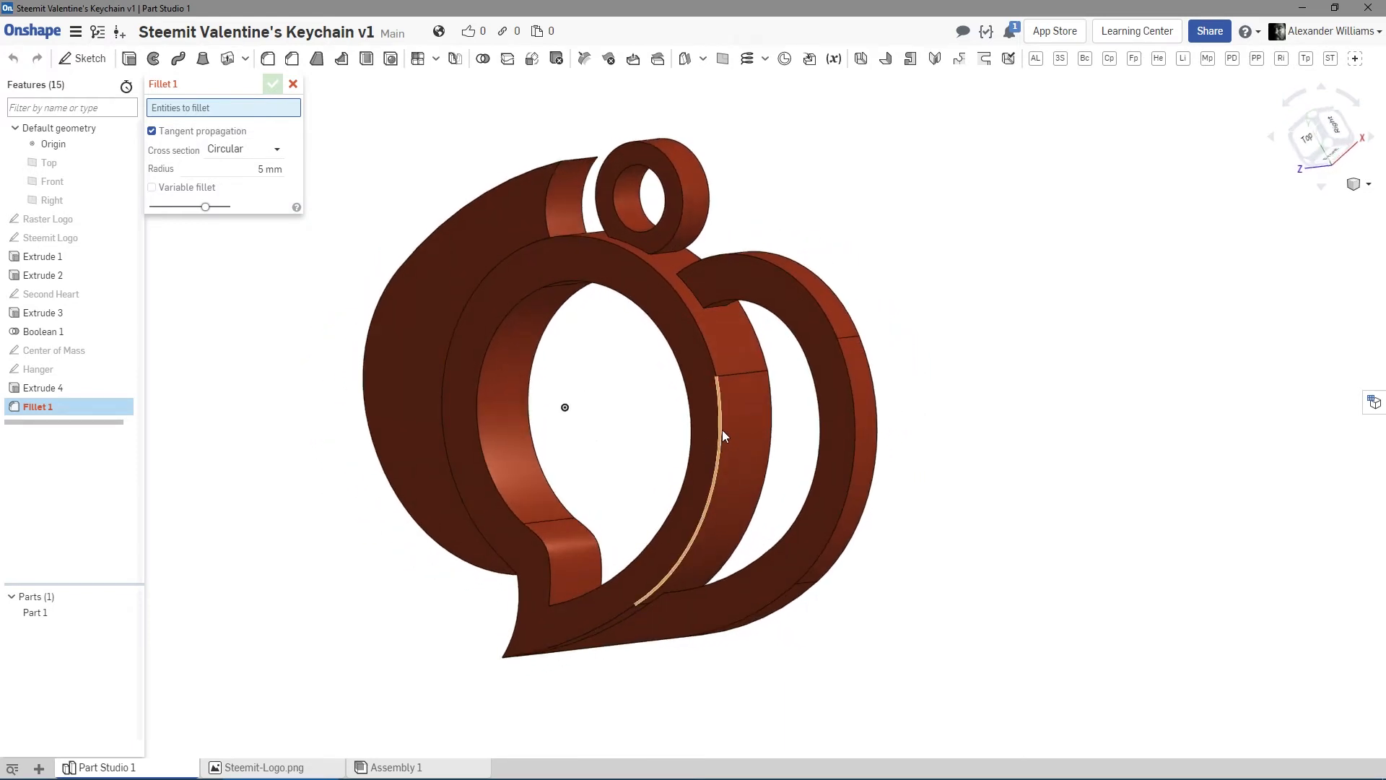
click(705, 396)
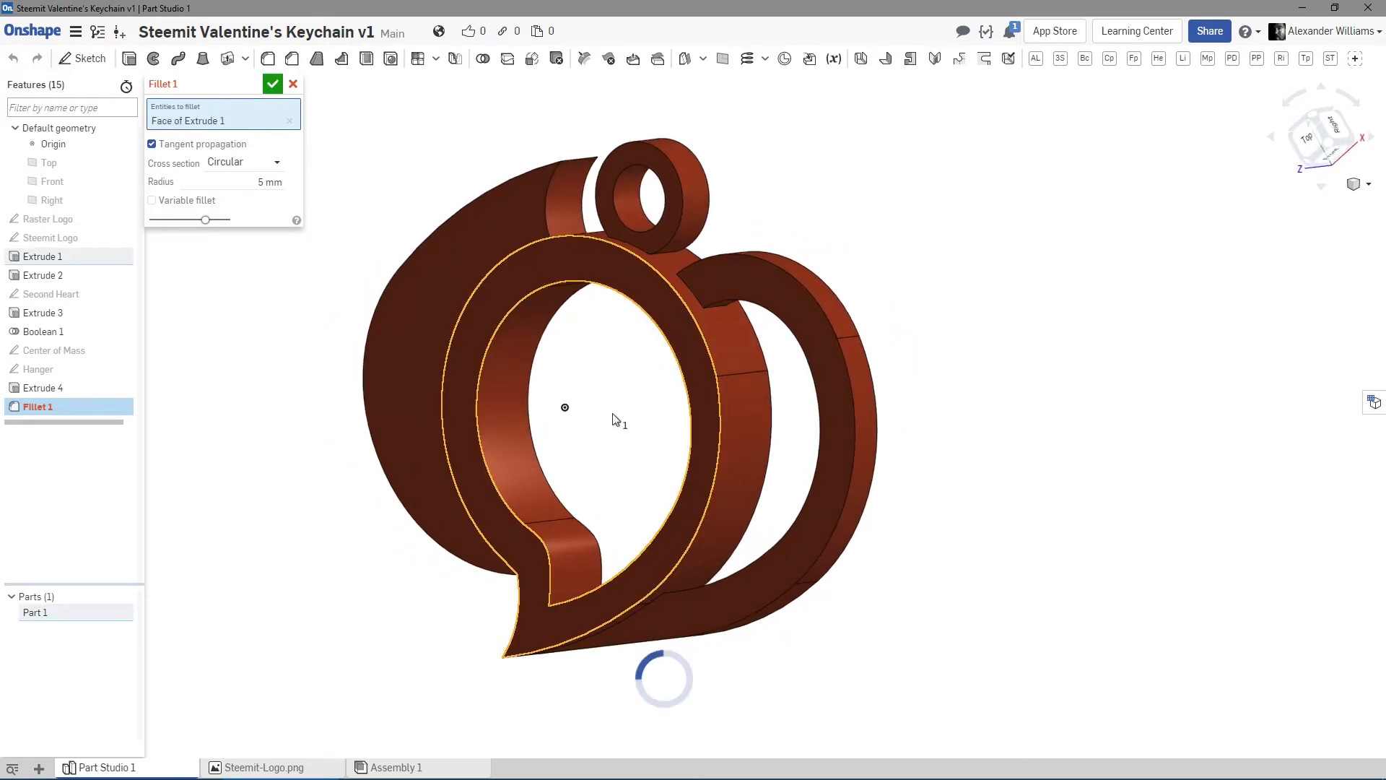
drag(716, 316, 726, 419)
scroll(721, 420, up, 6)
right_drag(748, 421, 757, 348)
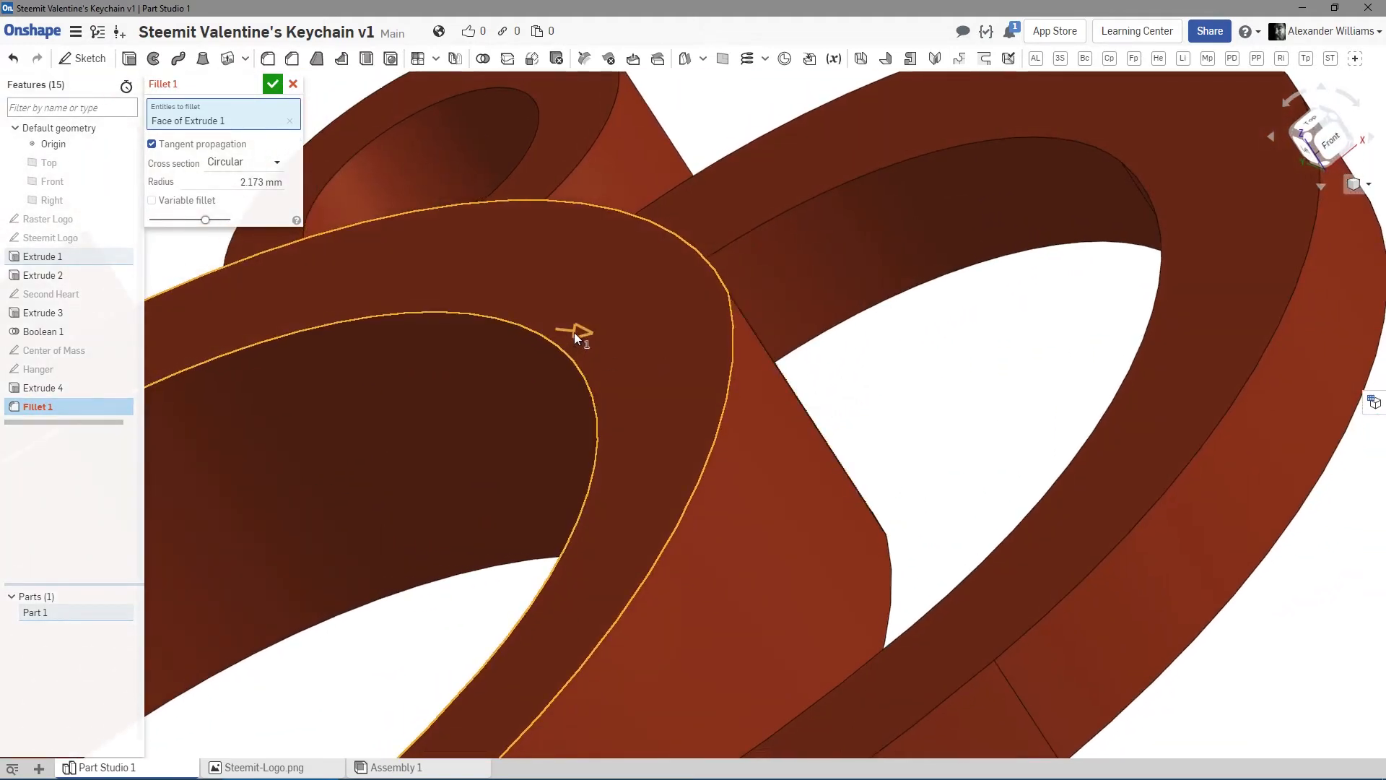
drag(573, 331, 561, 332)
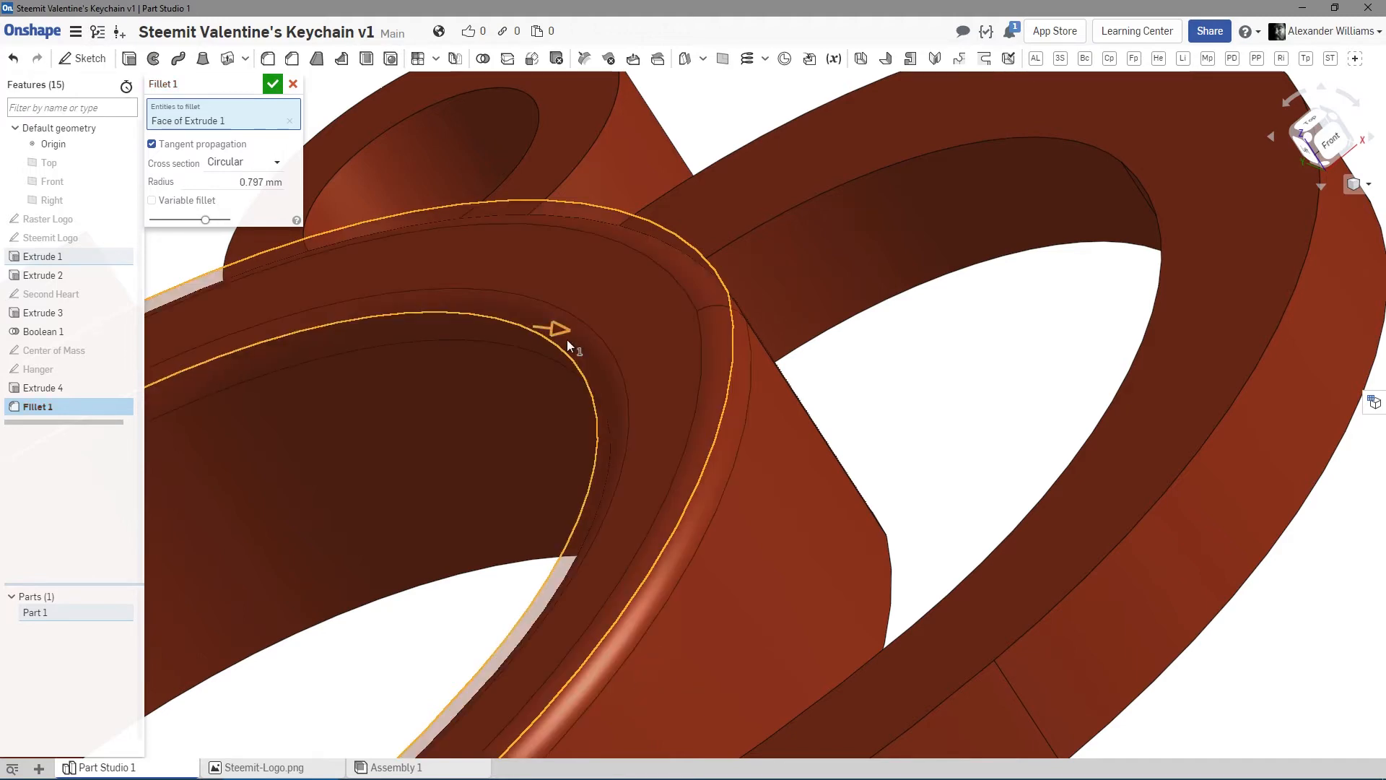
Set the radius of the central ring's fillet to 1 mm.
scroll(569, 340, down, 4)
scroll(569, 340, up, 3)
scroll(569, 340, down, 2)
right_drag(567, 340, 340, 233)
click(231, 181)
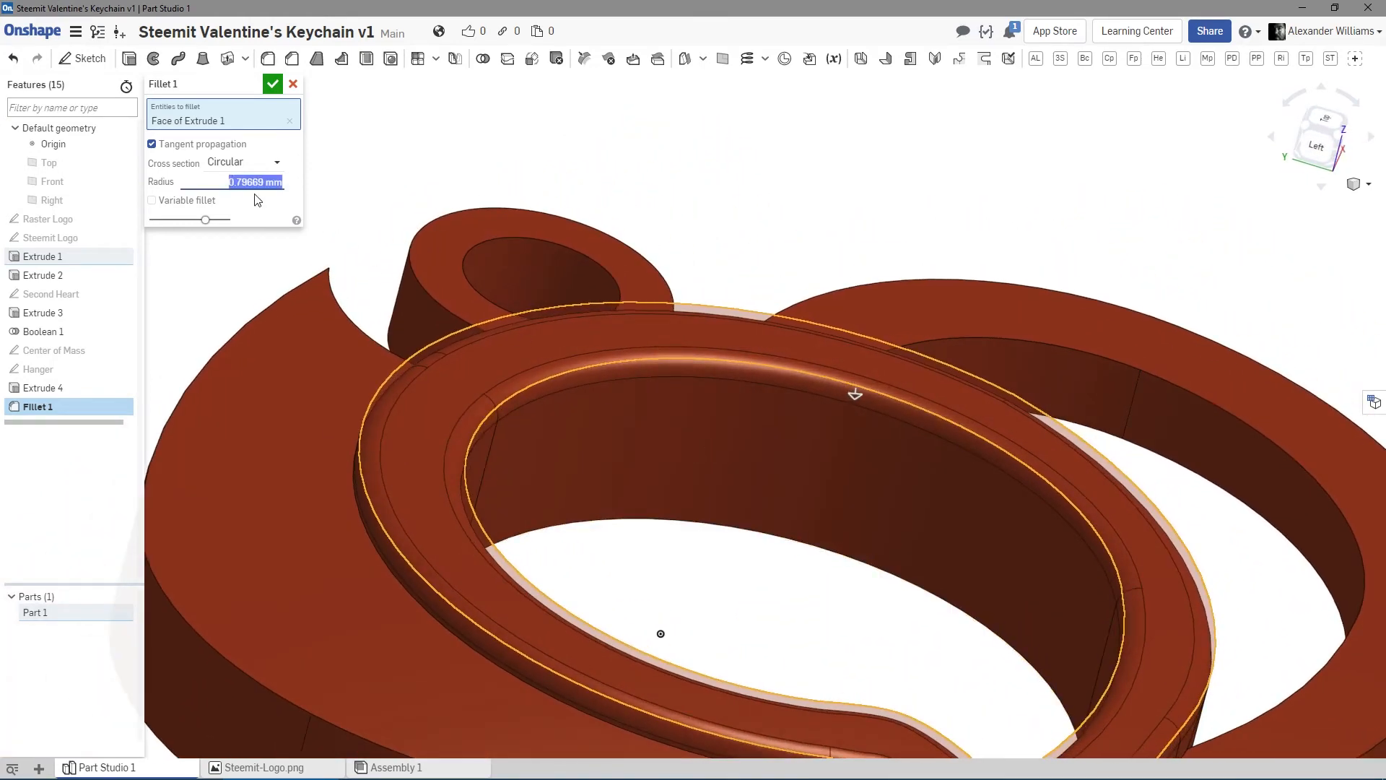
text(1)
key(Return)
Add the open heart loop's outer edges on both sides and the central ring's opposite face to the fillet.
right_drag(860, 518, 773, 561)
scroll(786, 555, down, 5)
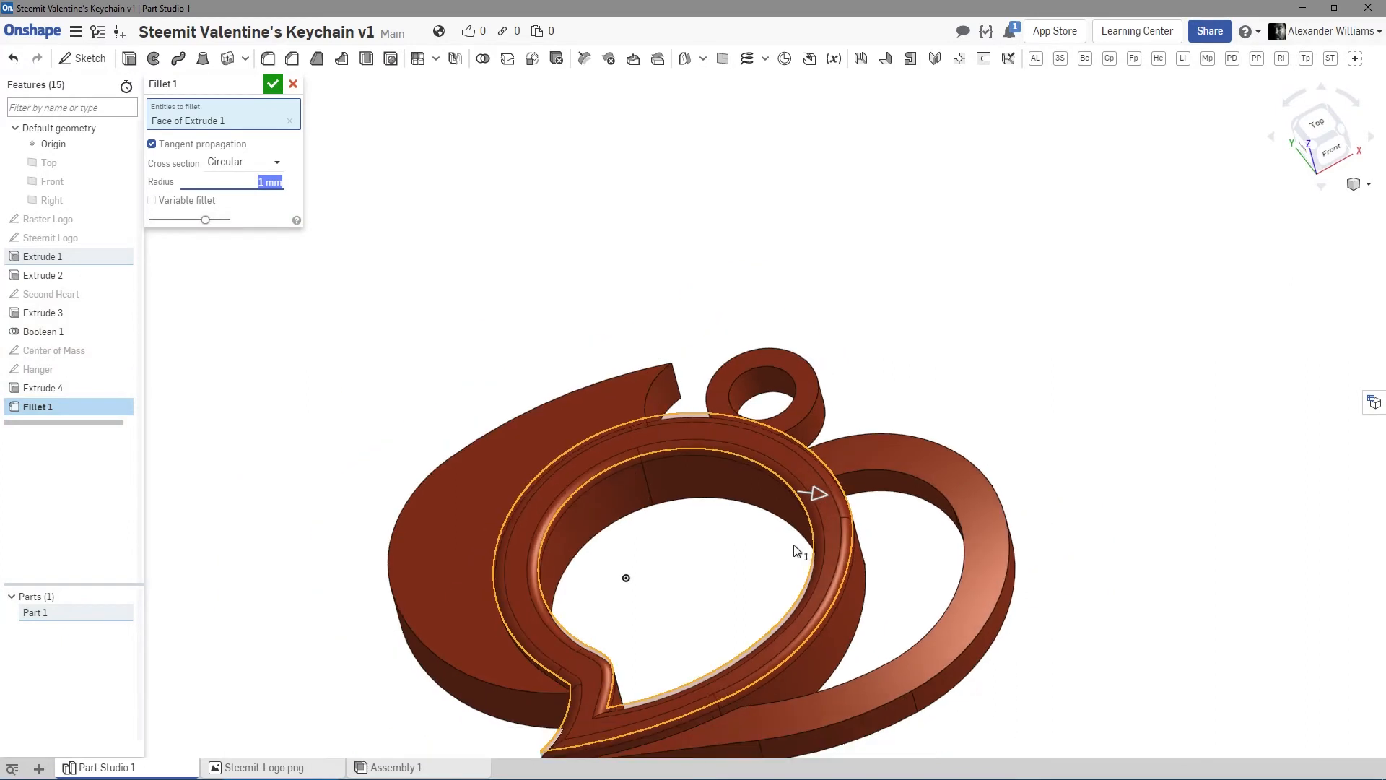
click(882, 457)
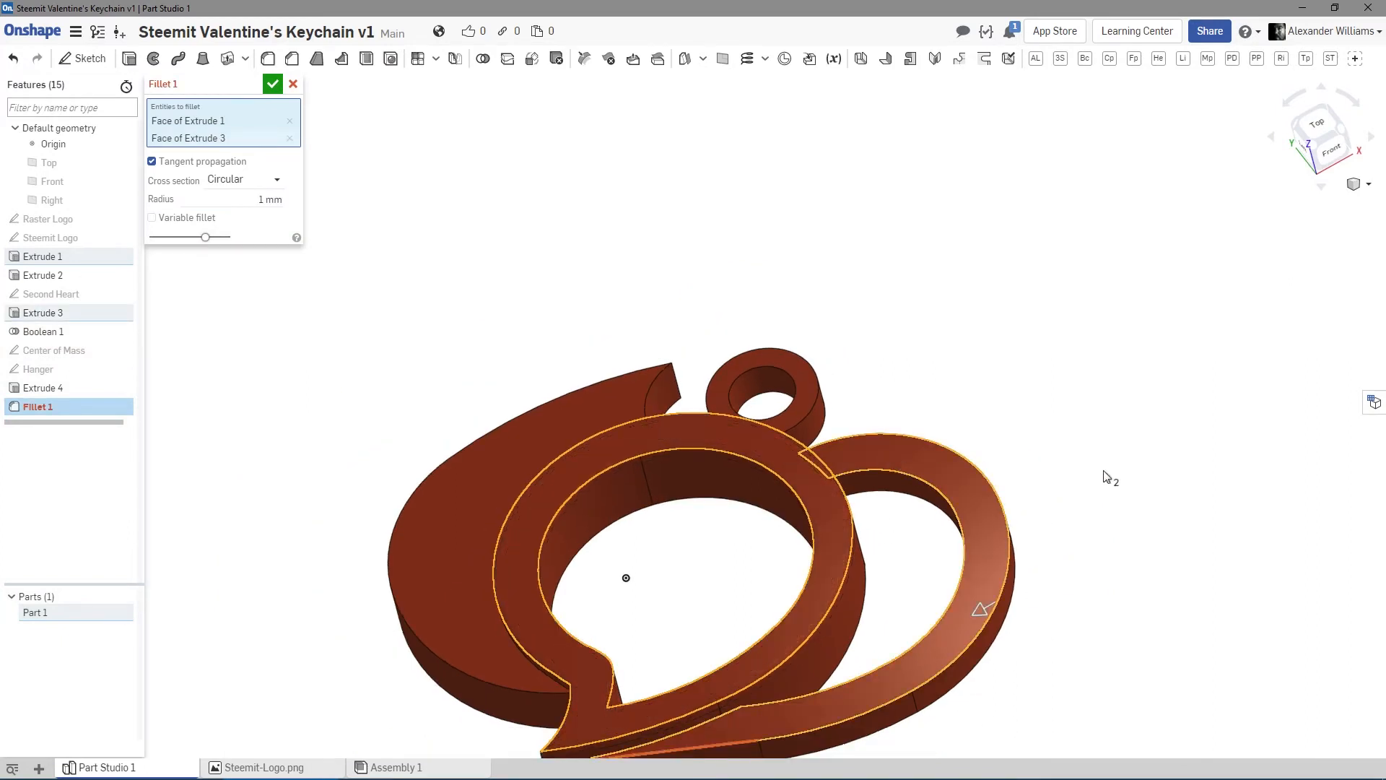
click(941, 471)
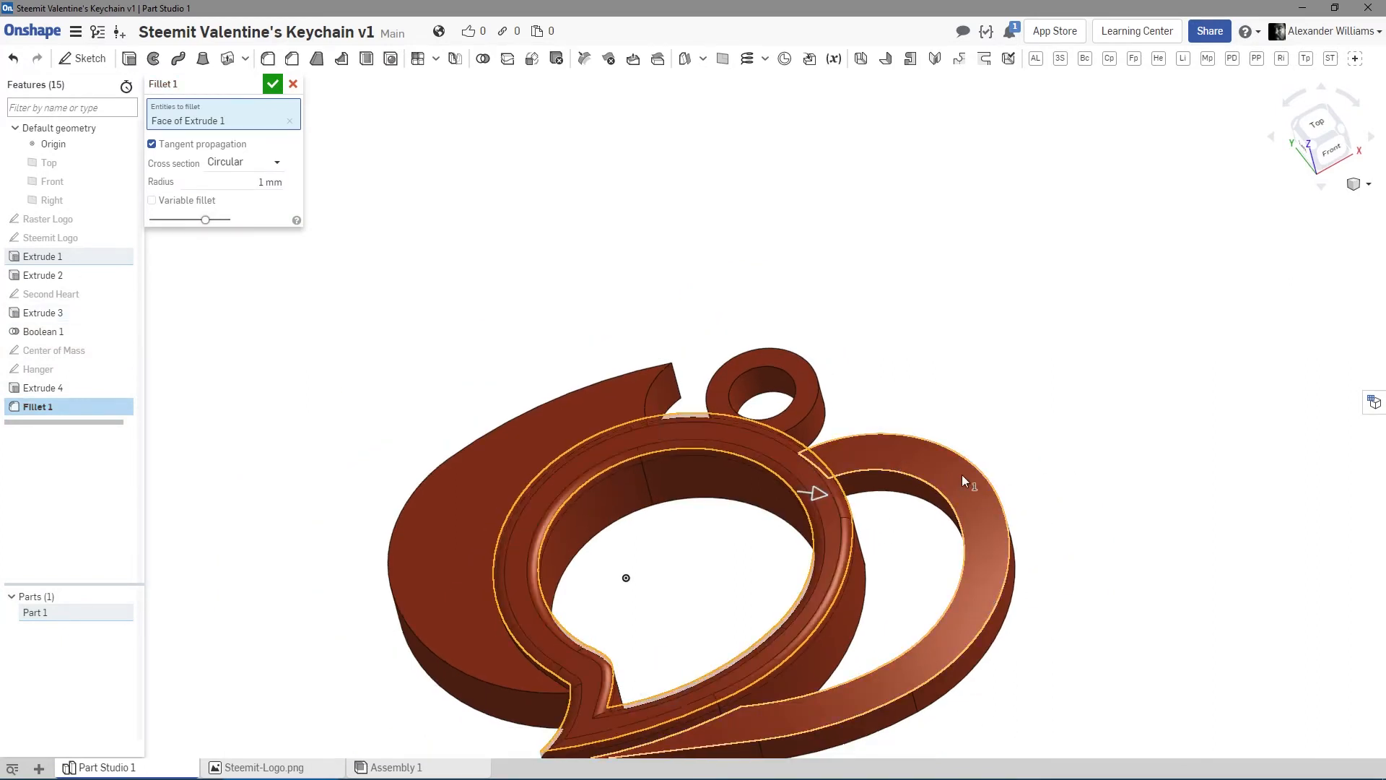
click(1006, 547)
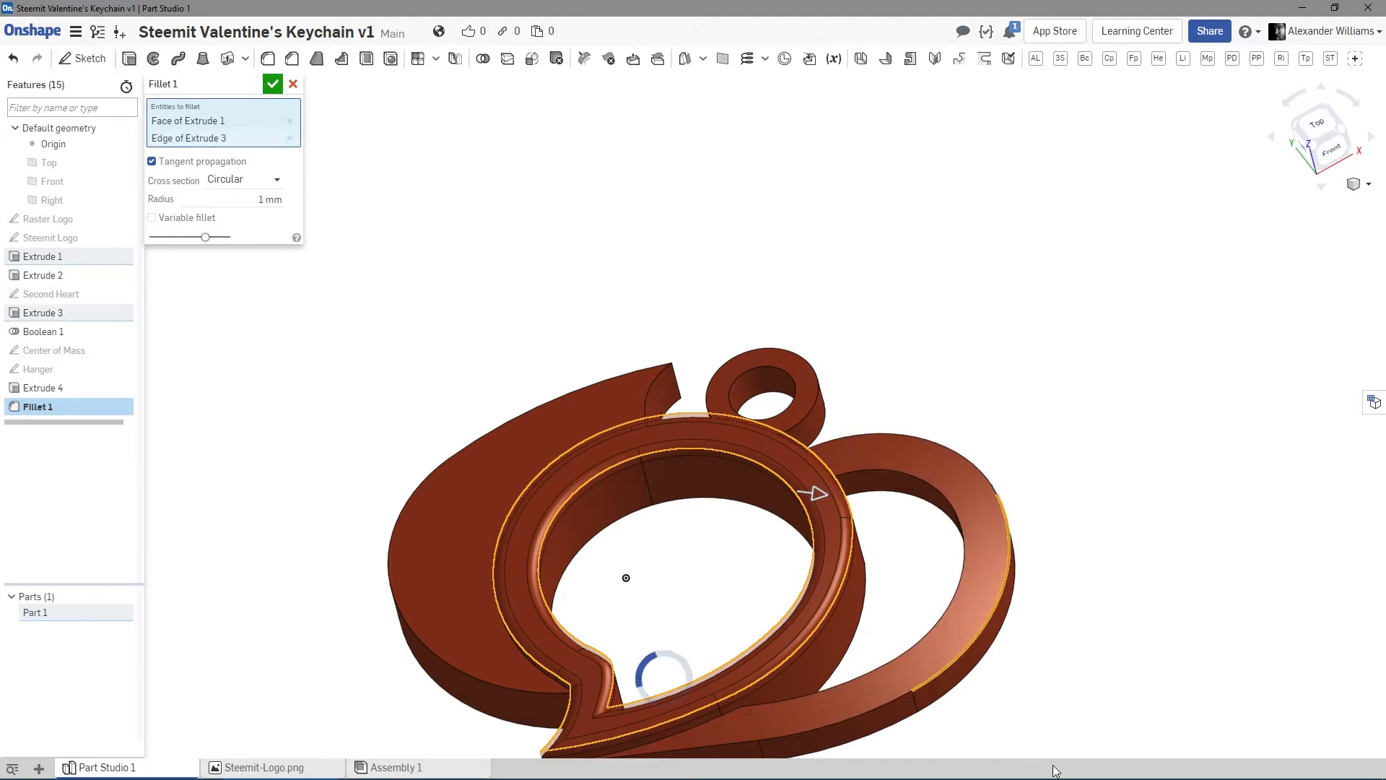
right_drag(1056, 625, 1016, 473)
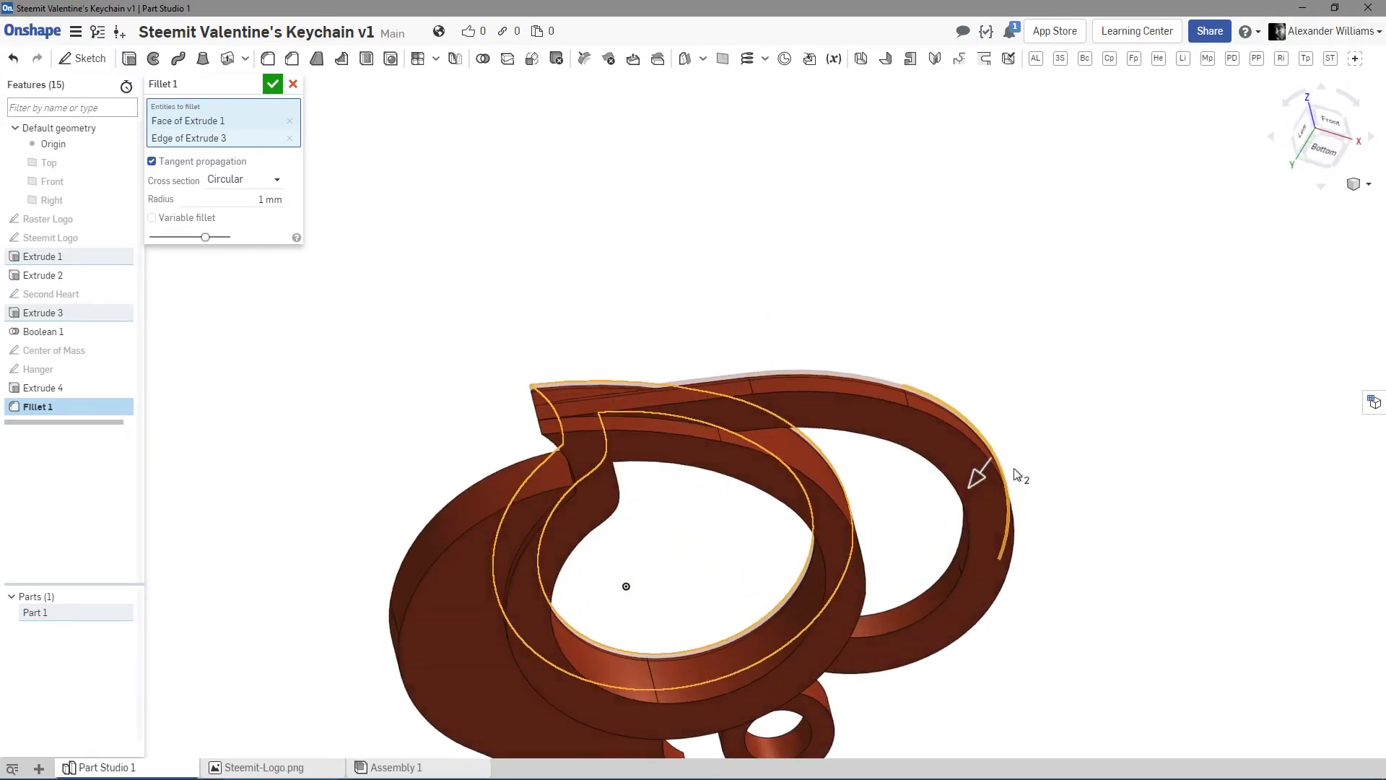
click(940, 422)
right_drag(1128, 578, 1013, 651)
click(850, 551)
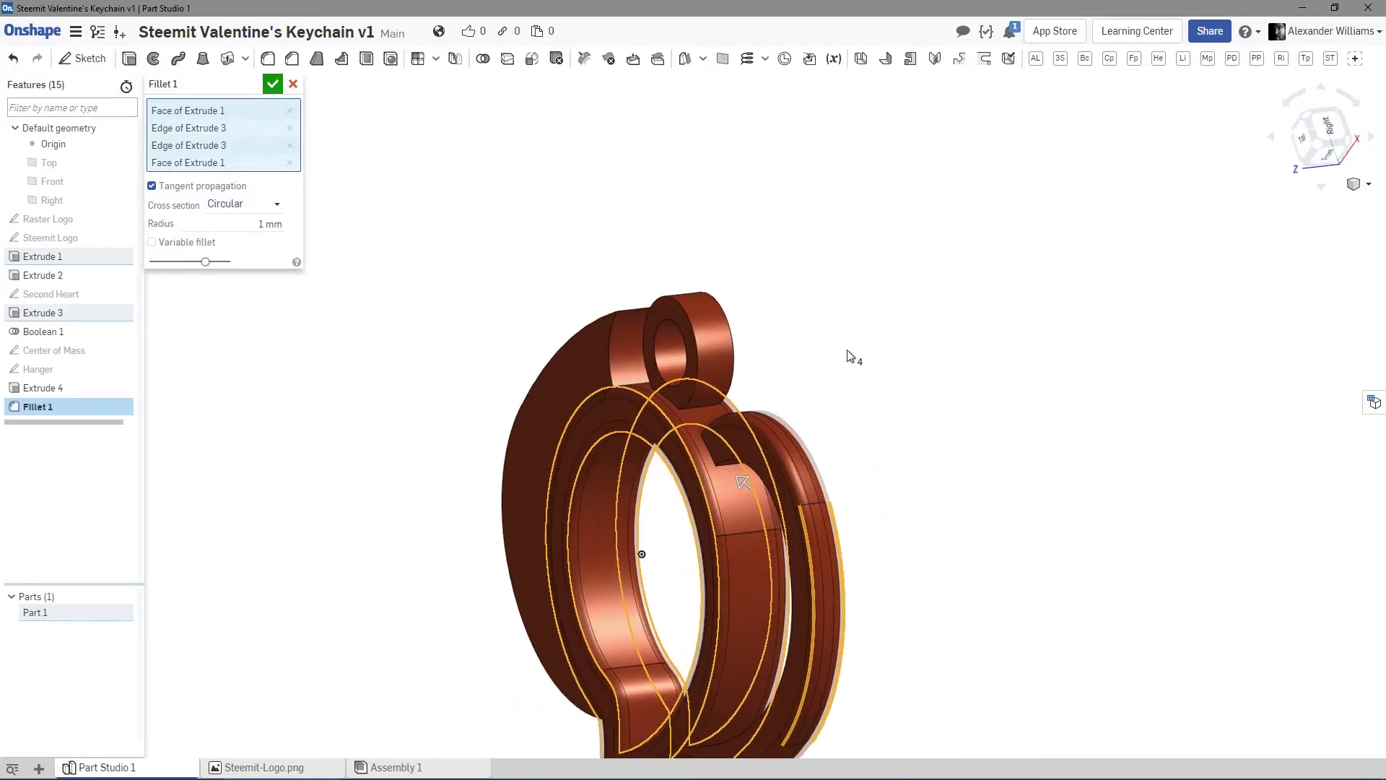
Add the two edges where the hanger meets the central ring to the 1 mm fillet.
click(700, 406)
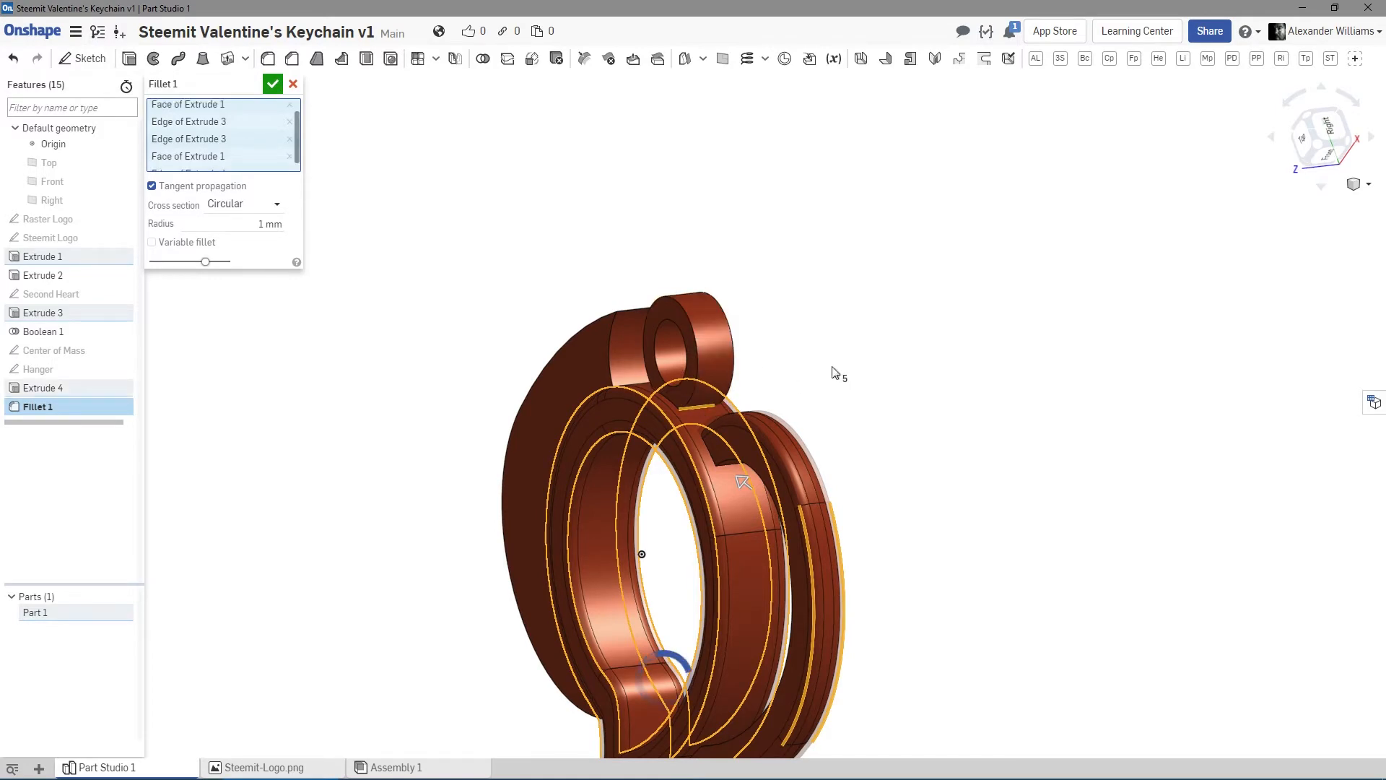
right_drag(869, 374, 993, 435)
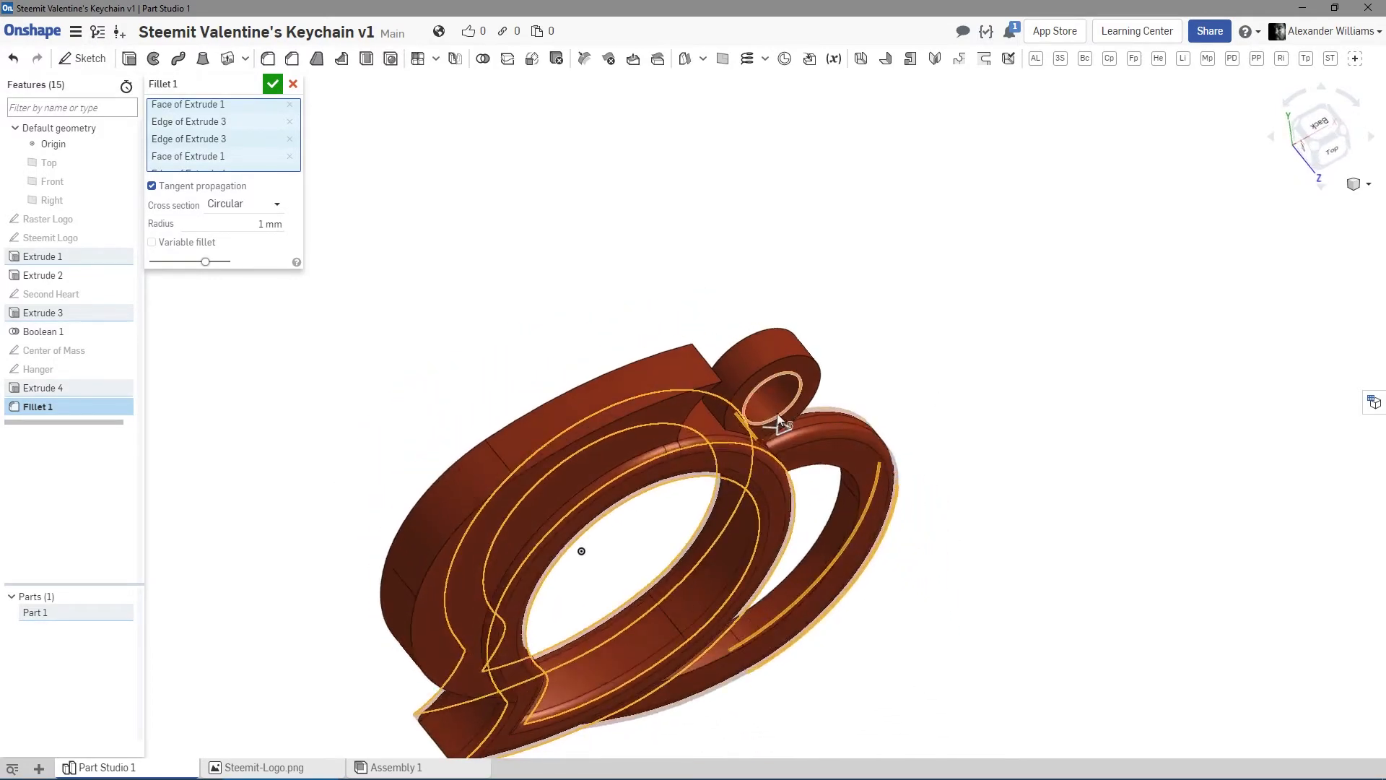
click(716, 418)
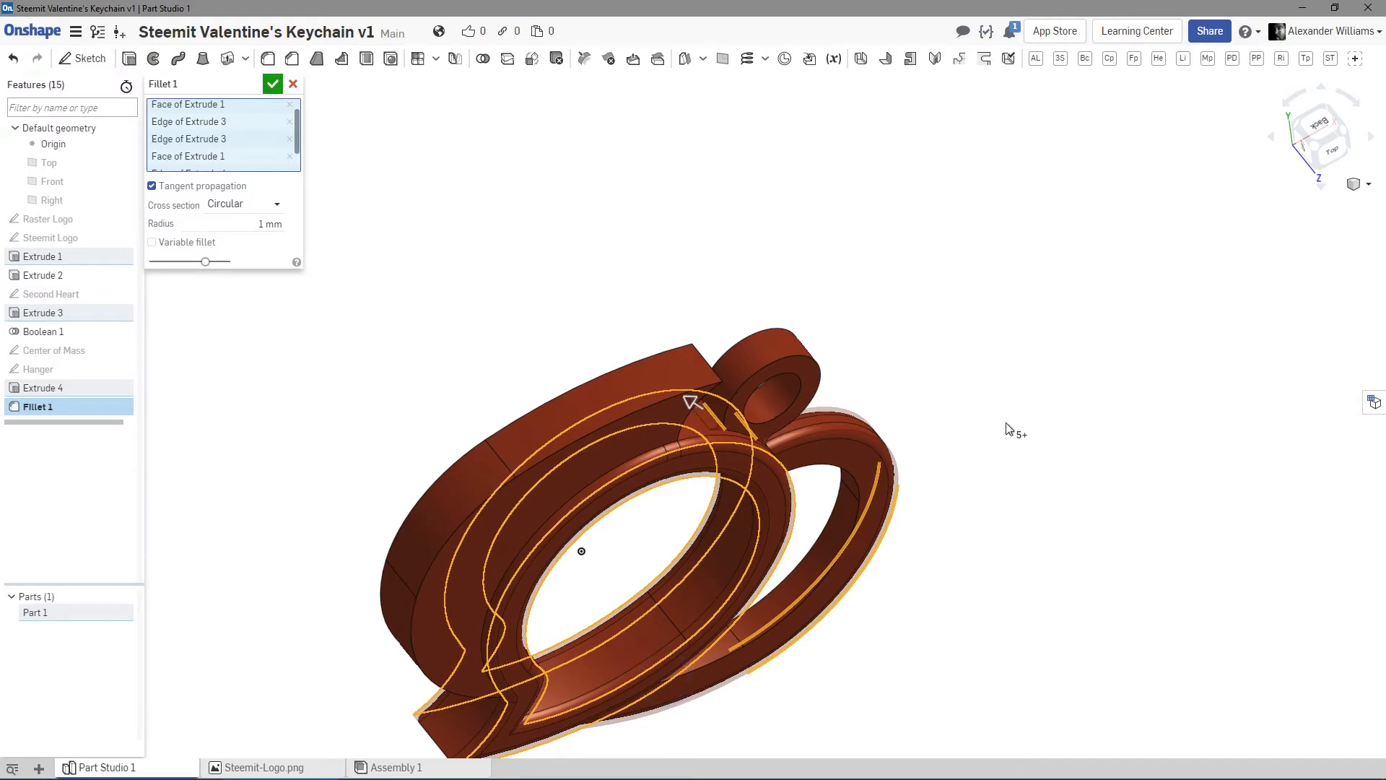
right_drag(1009, 428, 889, 424)
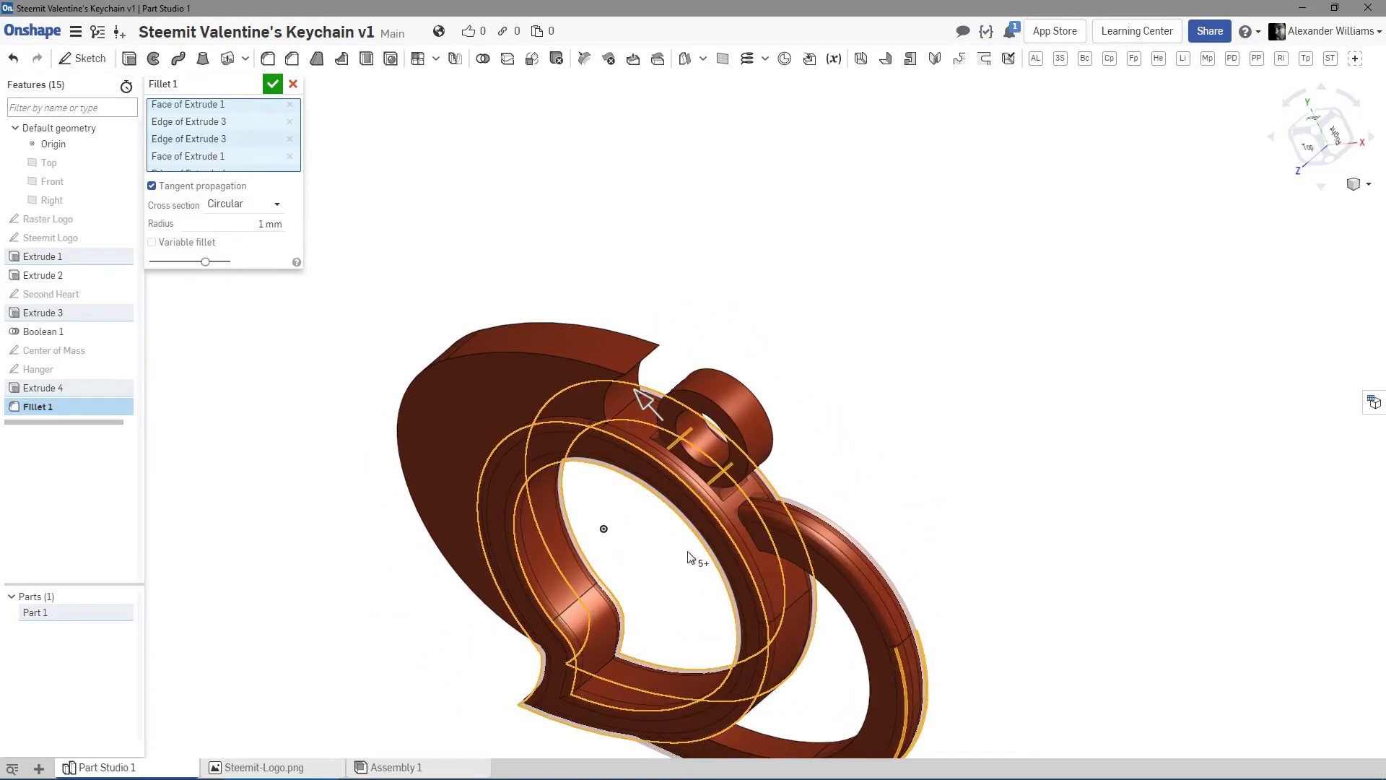
scroll(693, 465, up, 5)
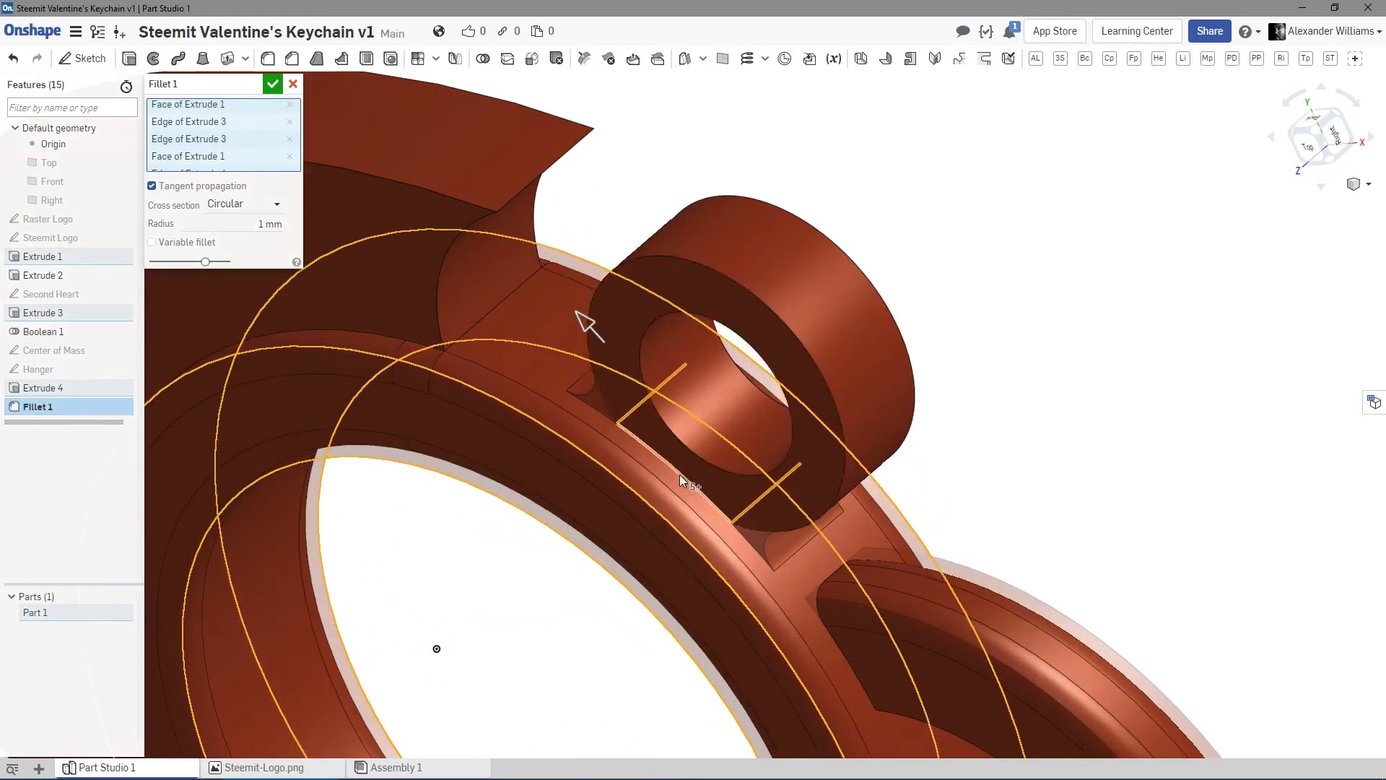
Try to add the hanger's front base edge and the edge where the solid crescent meets the central ring to the fillet.
click(679, 474)
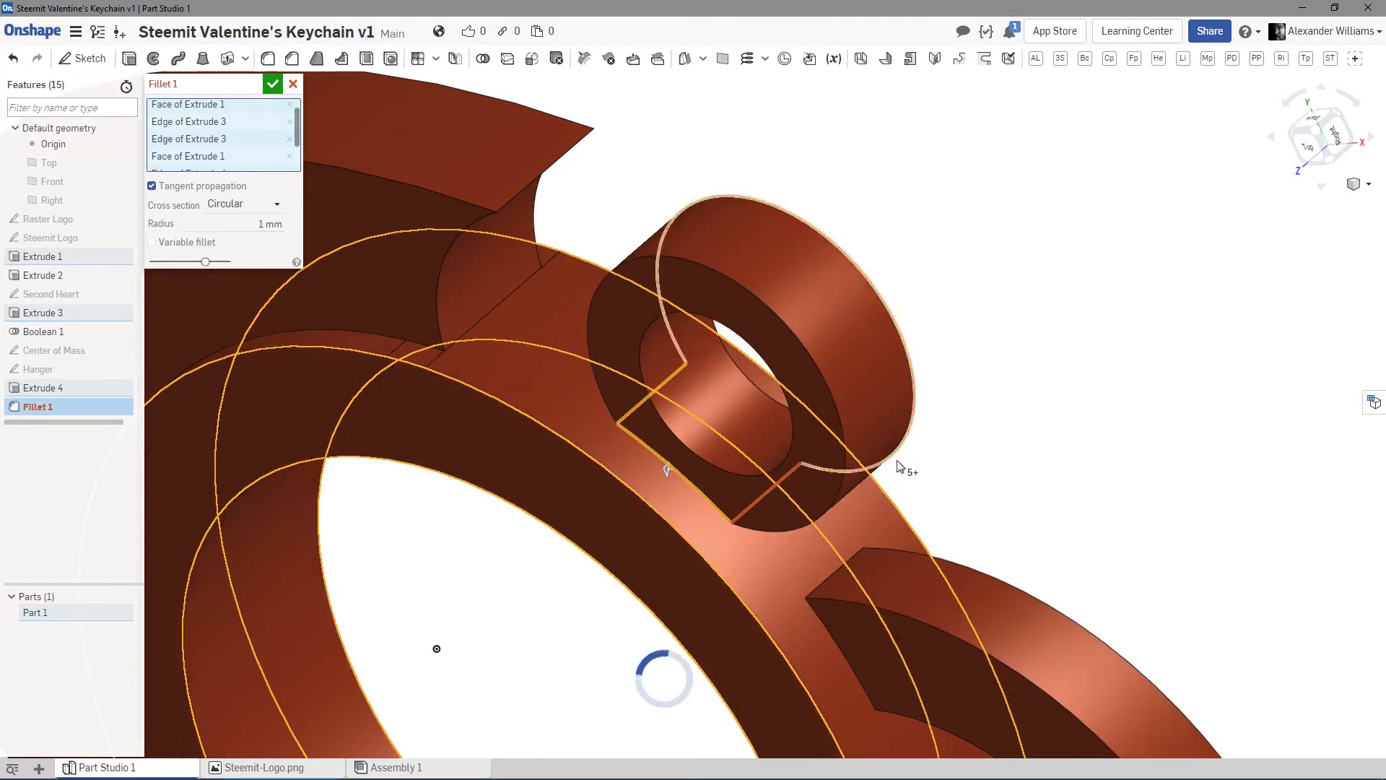
click(704, 497)
mouse_move(949, 467)
right_down()
mouse_move(939, 442)
mouse_move(962, 456)
right_up()
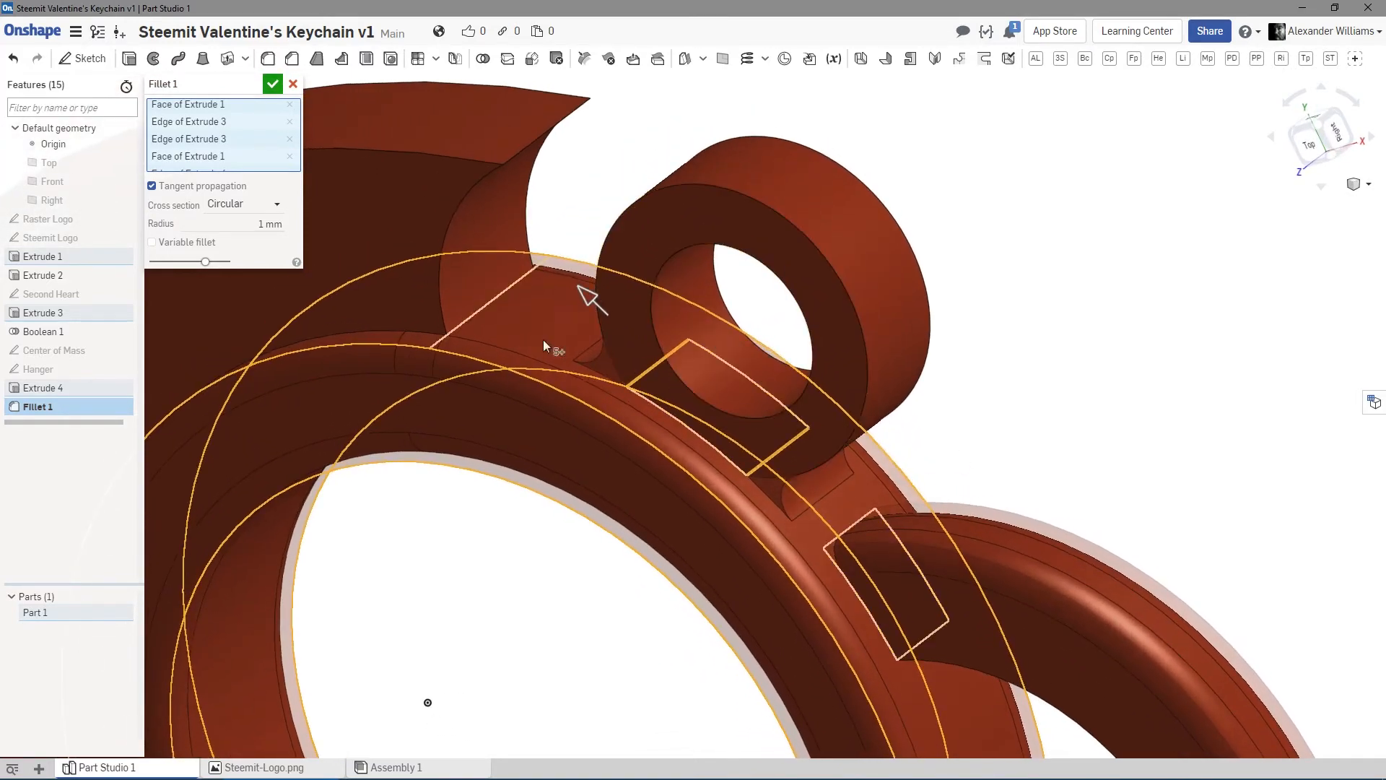
click(483, 311)
right_drag(897, 442, 770, 437)
click(473, 315)
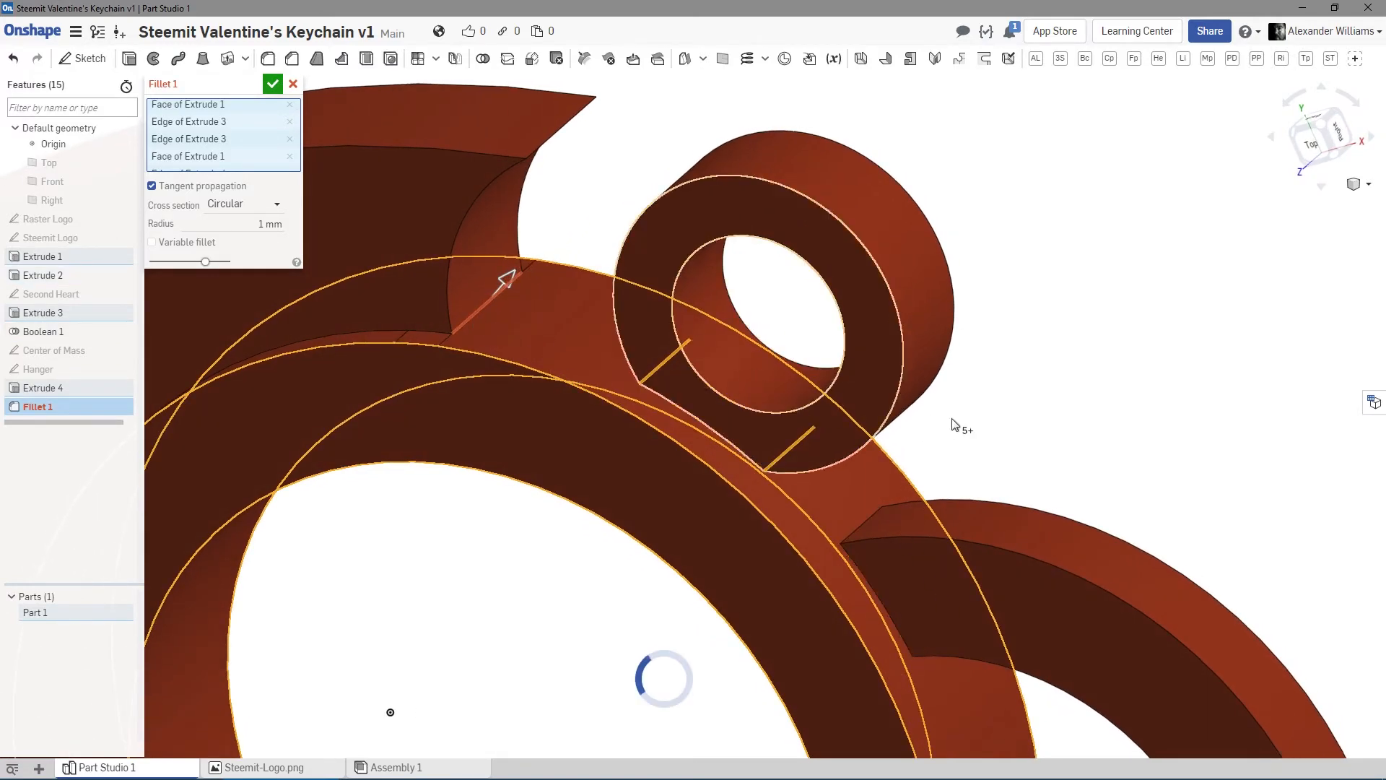
Add the inner corner edge where the open heart loop's lower end meets the central ring, and accept the 1 mm fillet.
scroll(1011, 387, down, 5)
right_drag(1008, 387, 820, 492)
scroll(854, 641, down, 6)
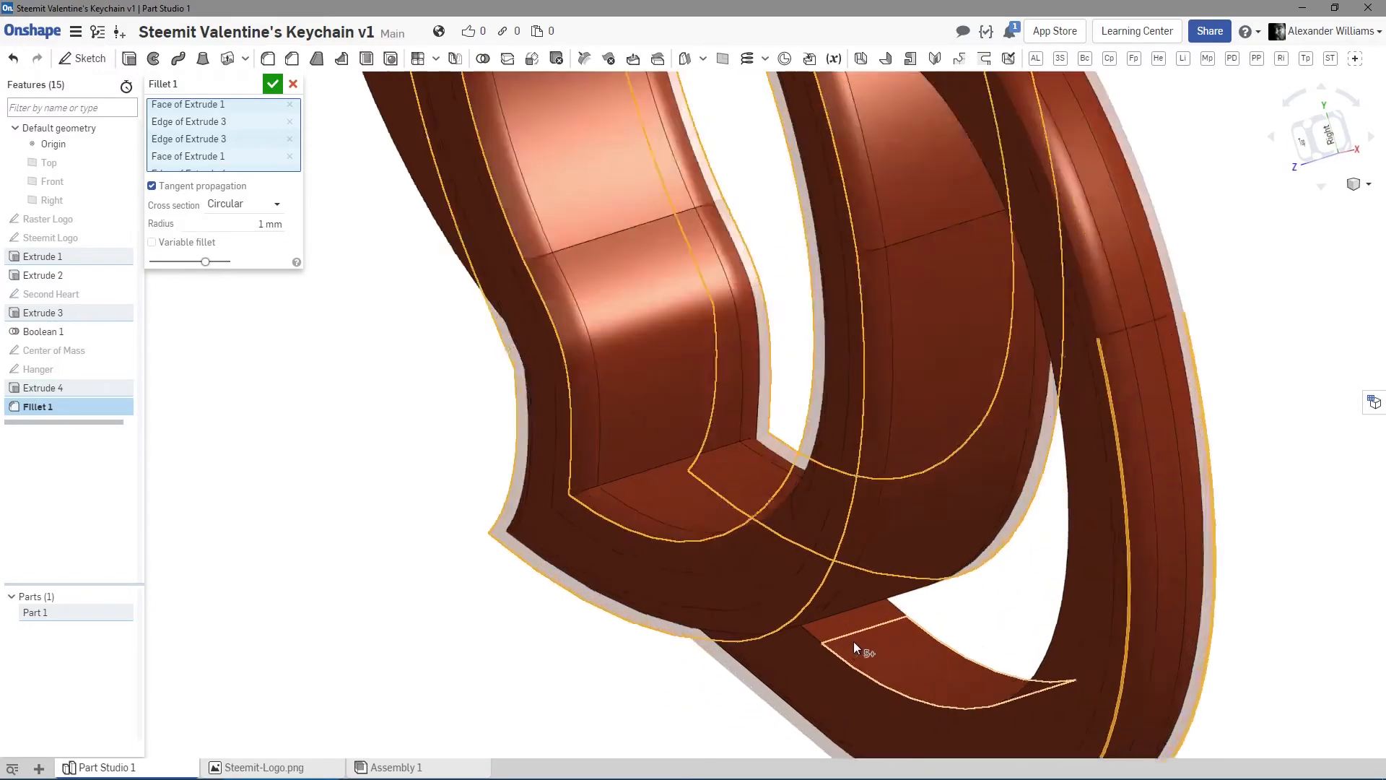
right_drag(909, 624, 903, 604)
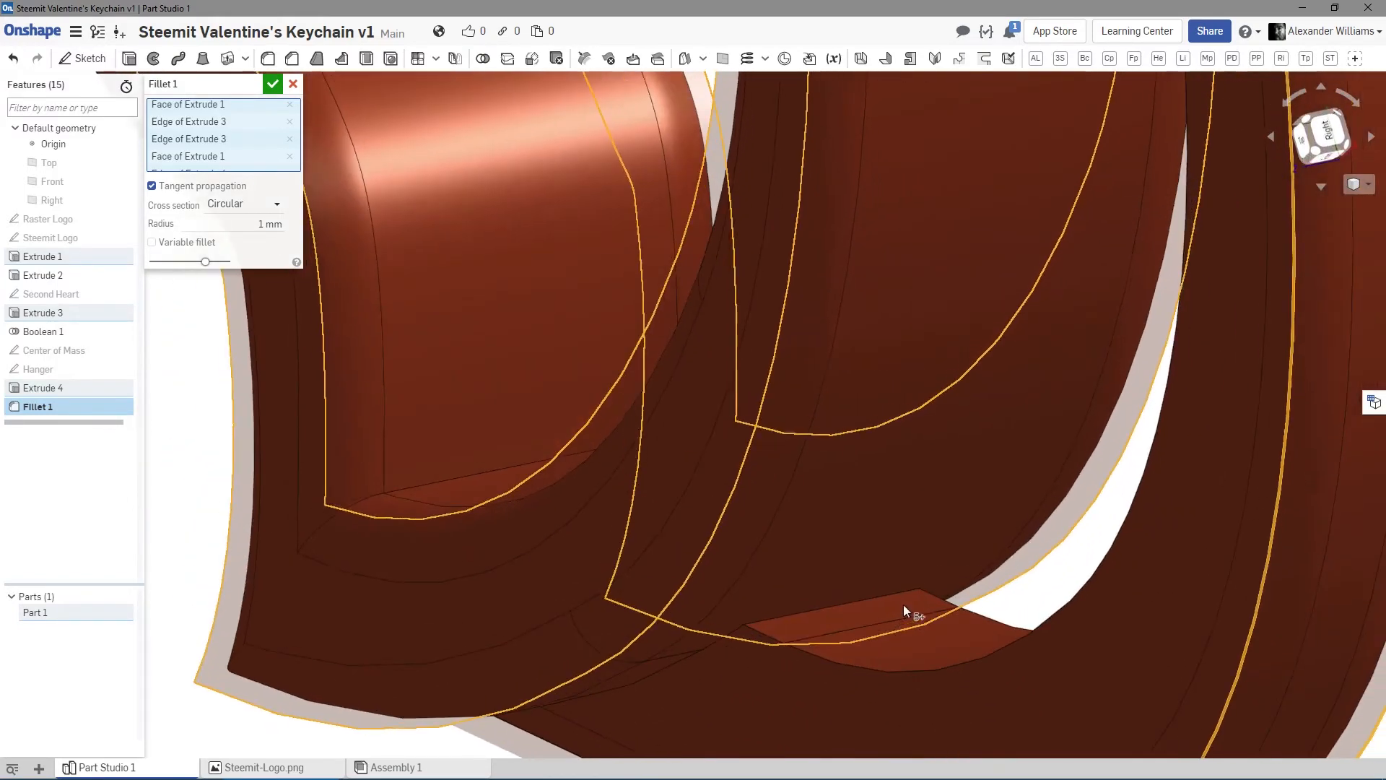
click(835, 605)
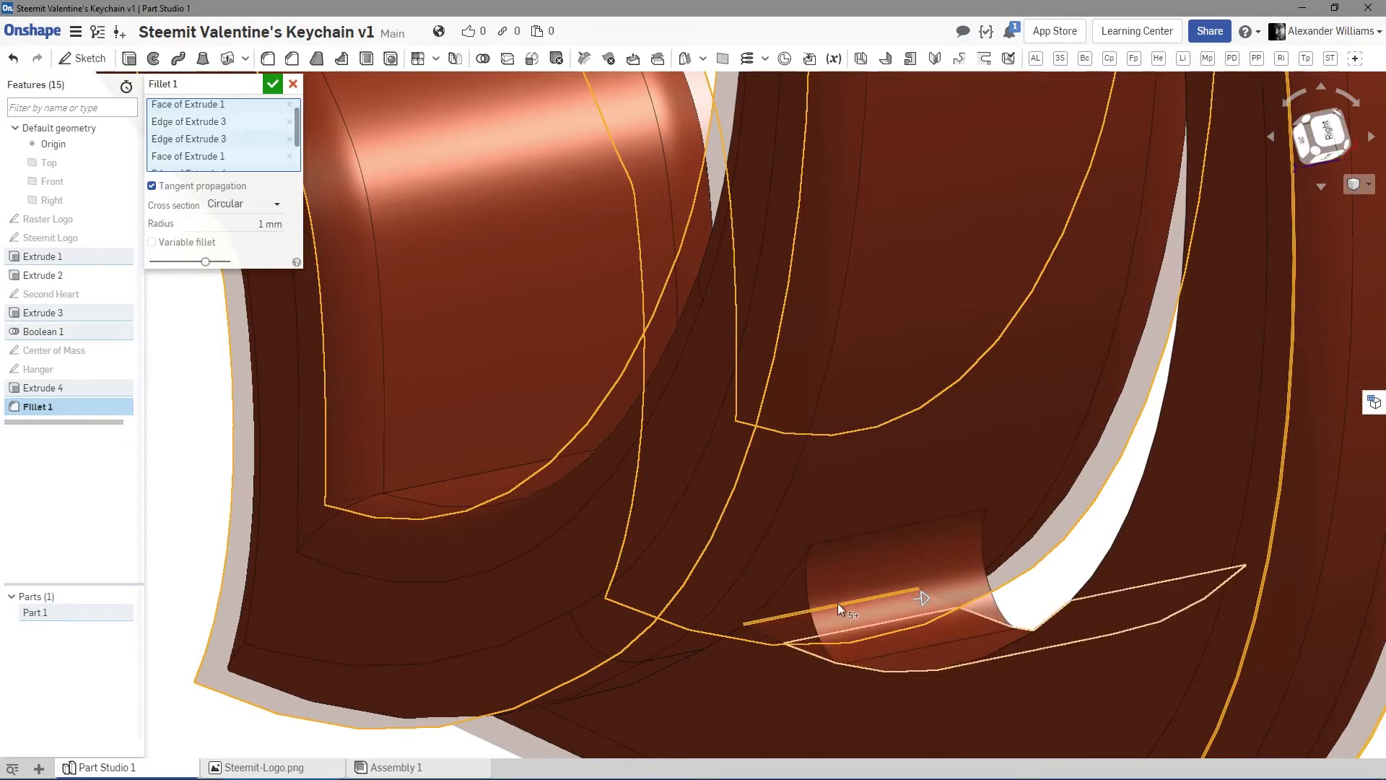
scroll(881, 494, up, 5)
right_drag(840, 568, 880, 548)
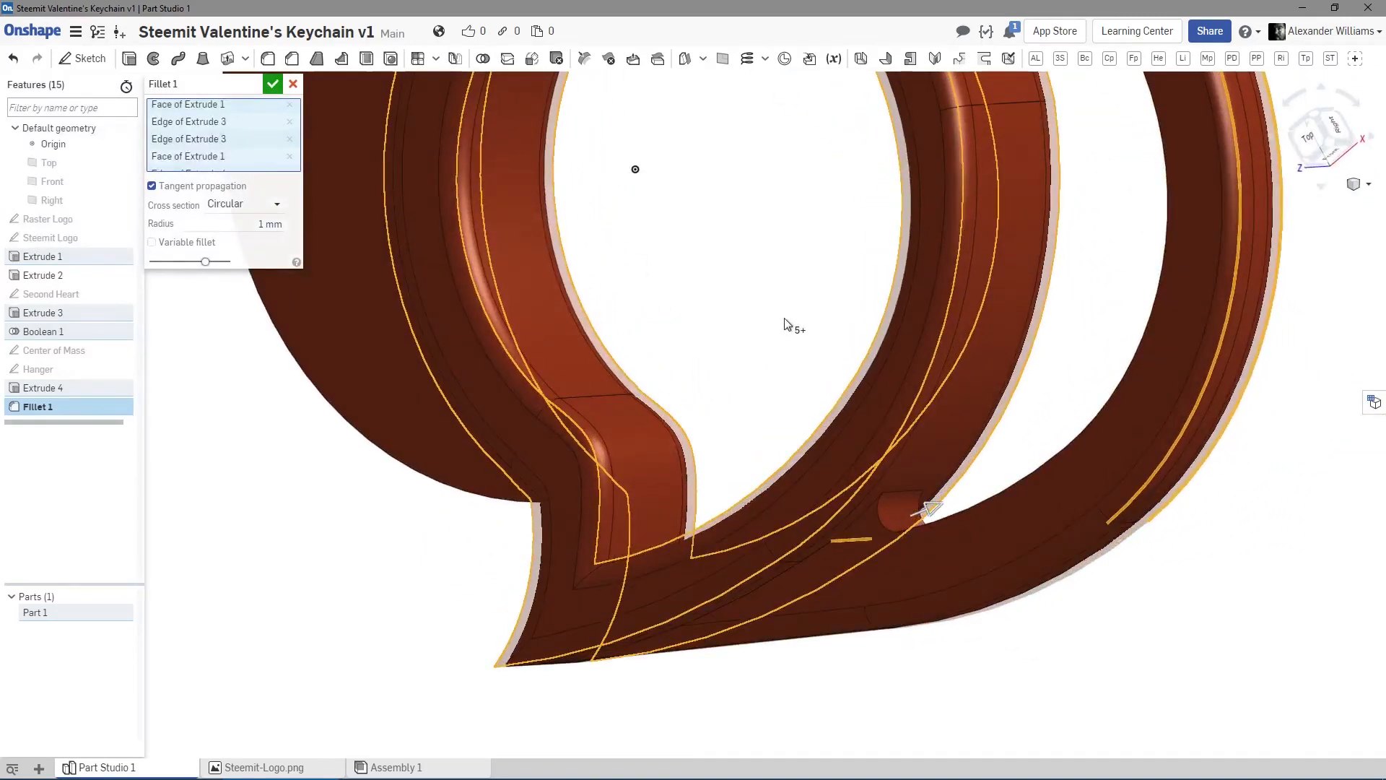
scroll(806, 325, up, 3)
middle_drag(806, 325, 725, 495)
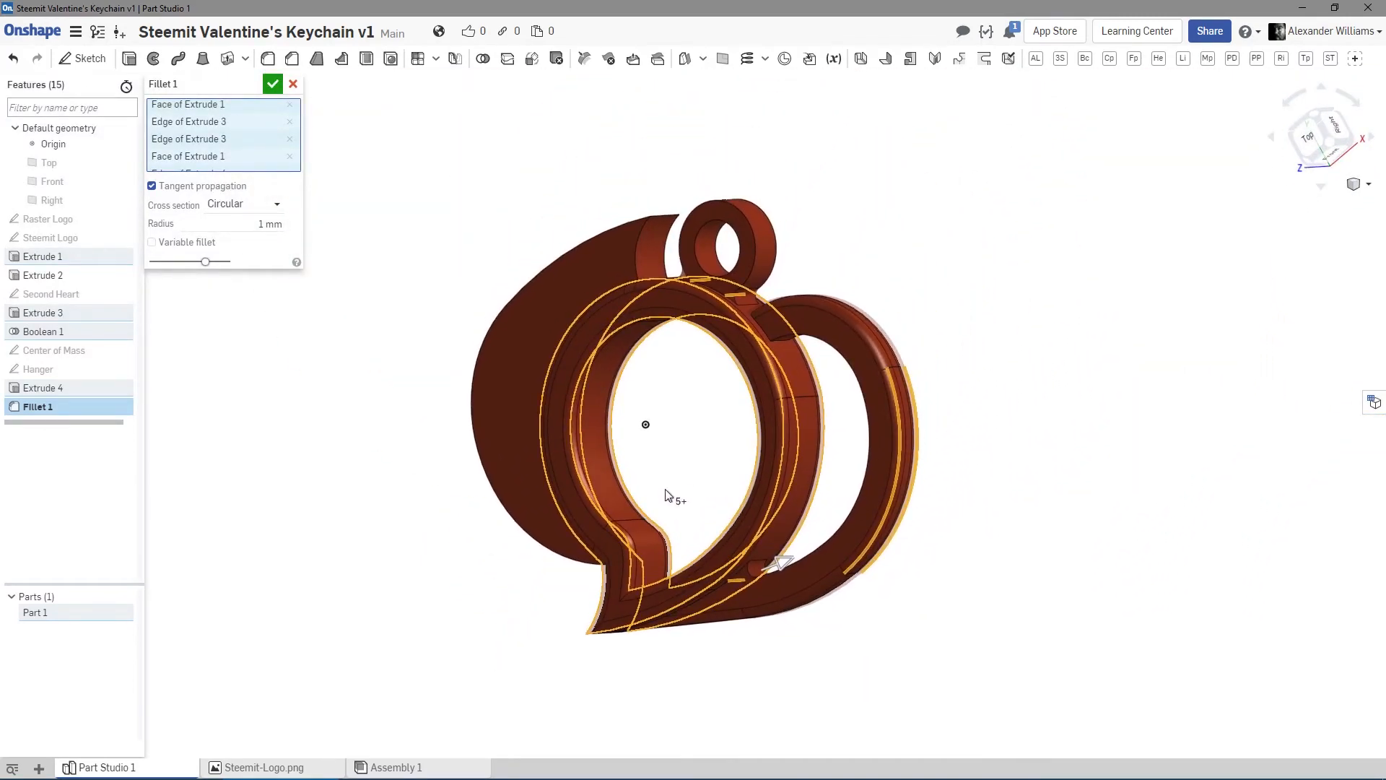
right_drag(666, 495, 712, 518)
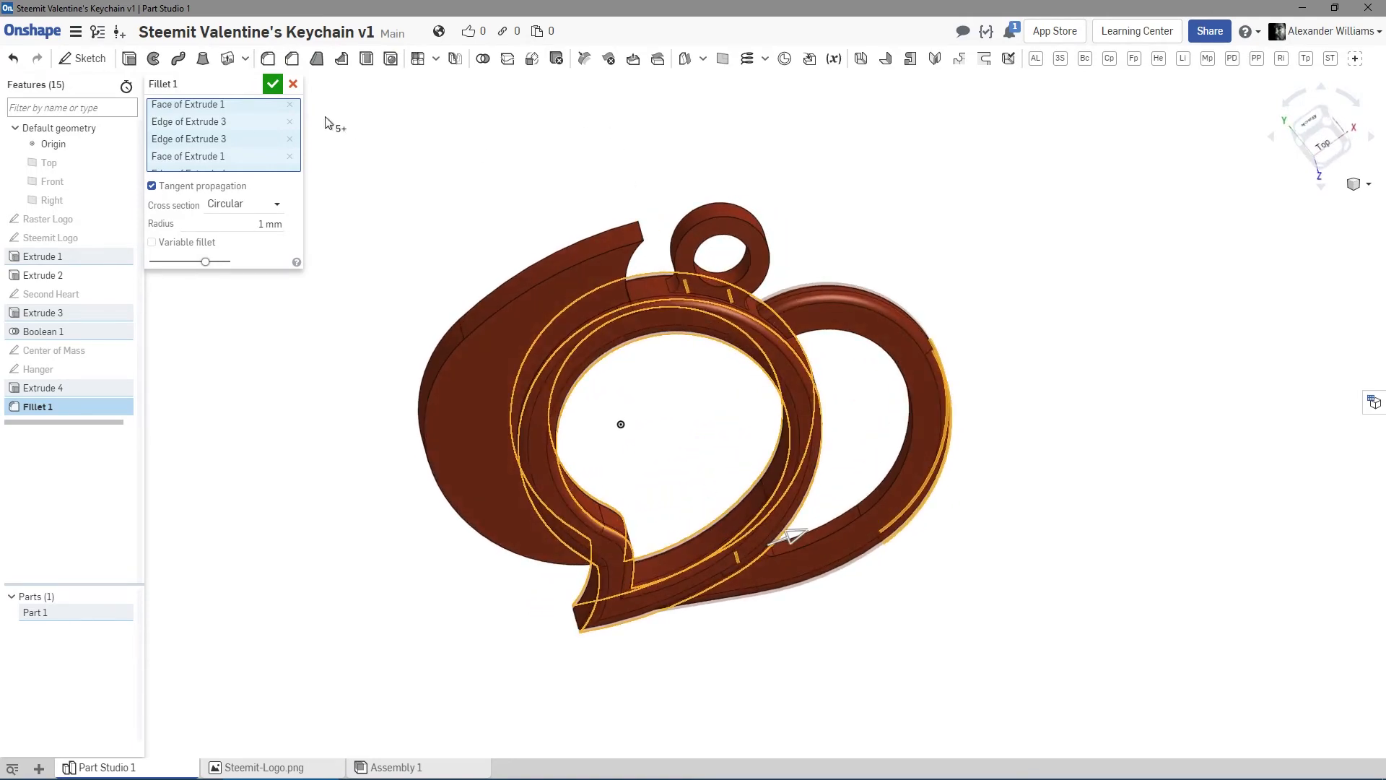
click(272, 85)
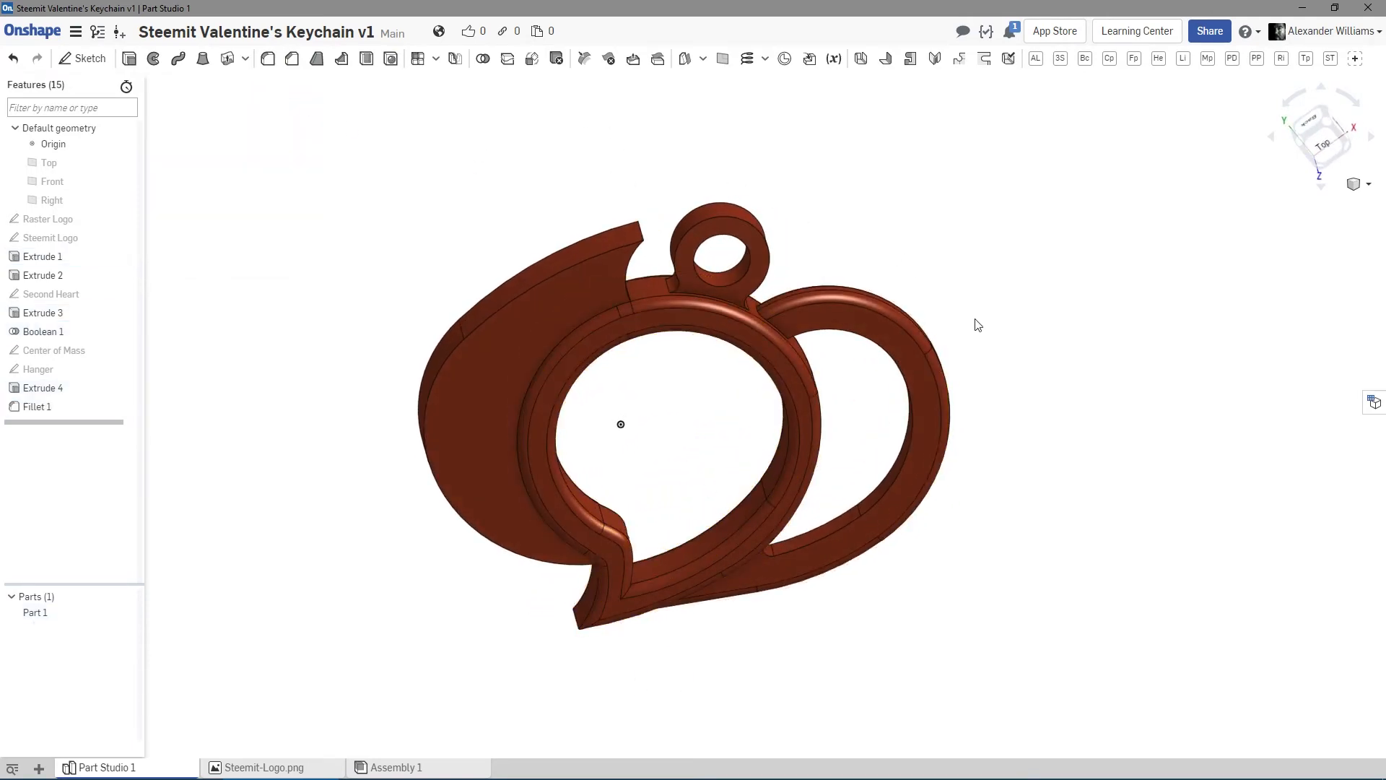
Start a second fillet on the edge where the open heart loop's upper end meets the central ring, trying a 0.4 mm radius before settling on 0.8 mm.
right_drag(977, 325, 853, 428)
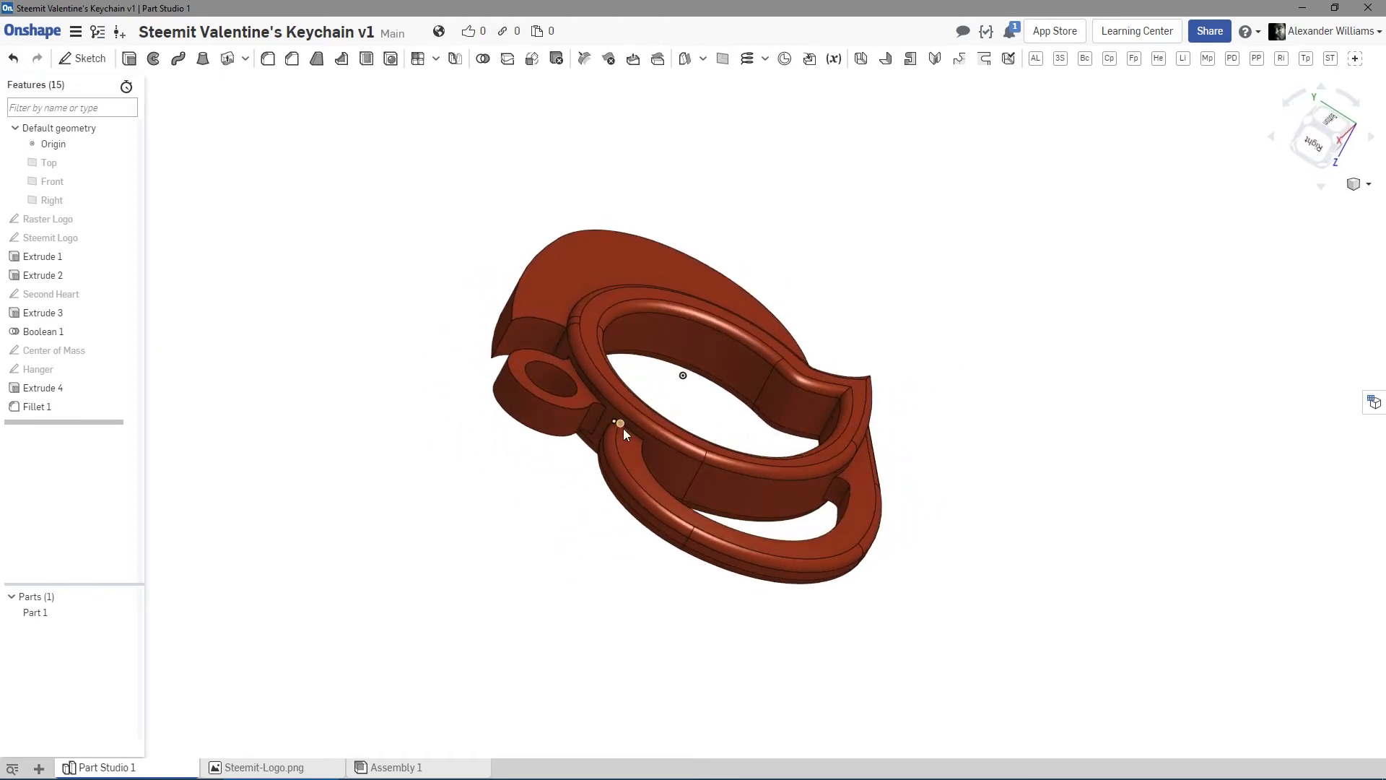
scroll(622, 427, up, 5)
right_drag(776, 364, 868, 307)
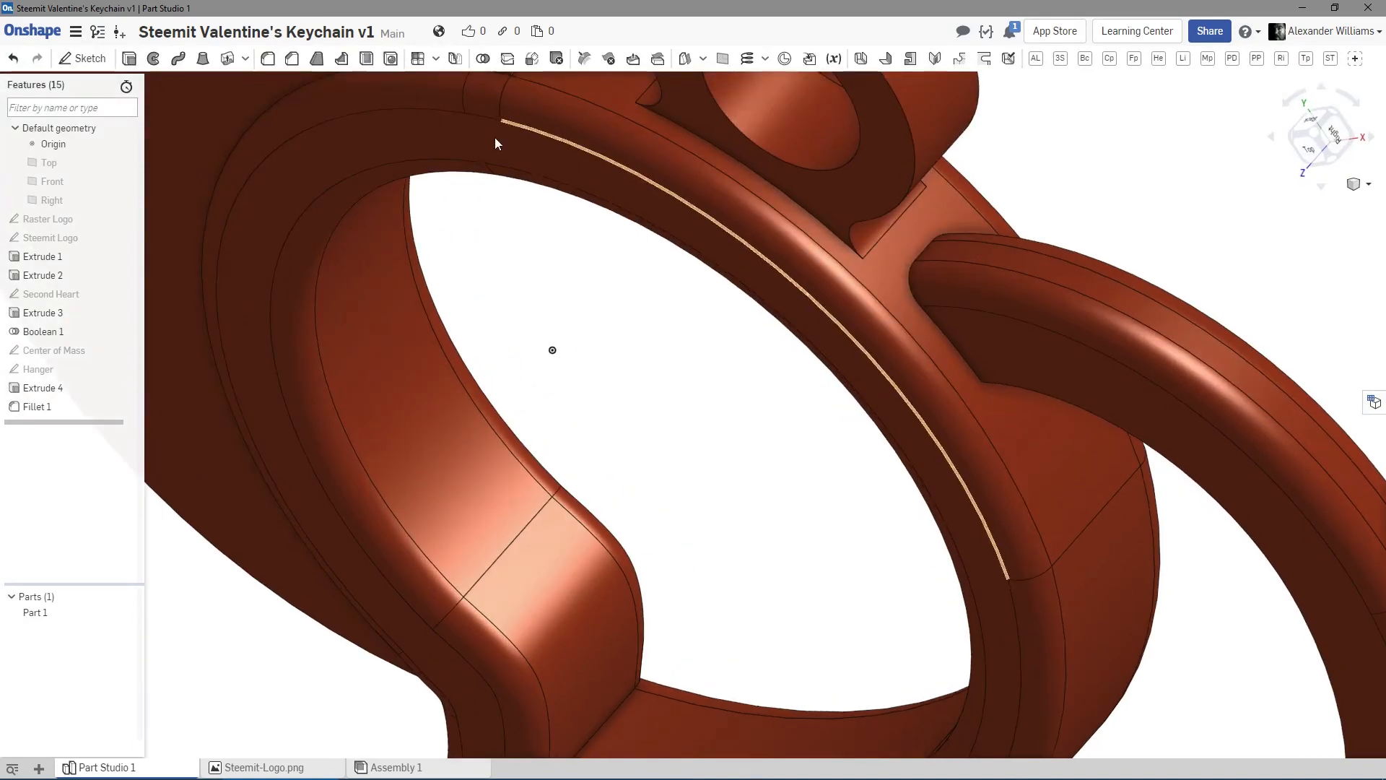
click(268, 60)
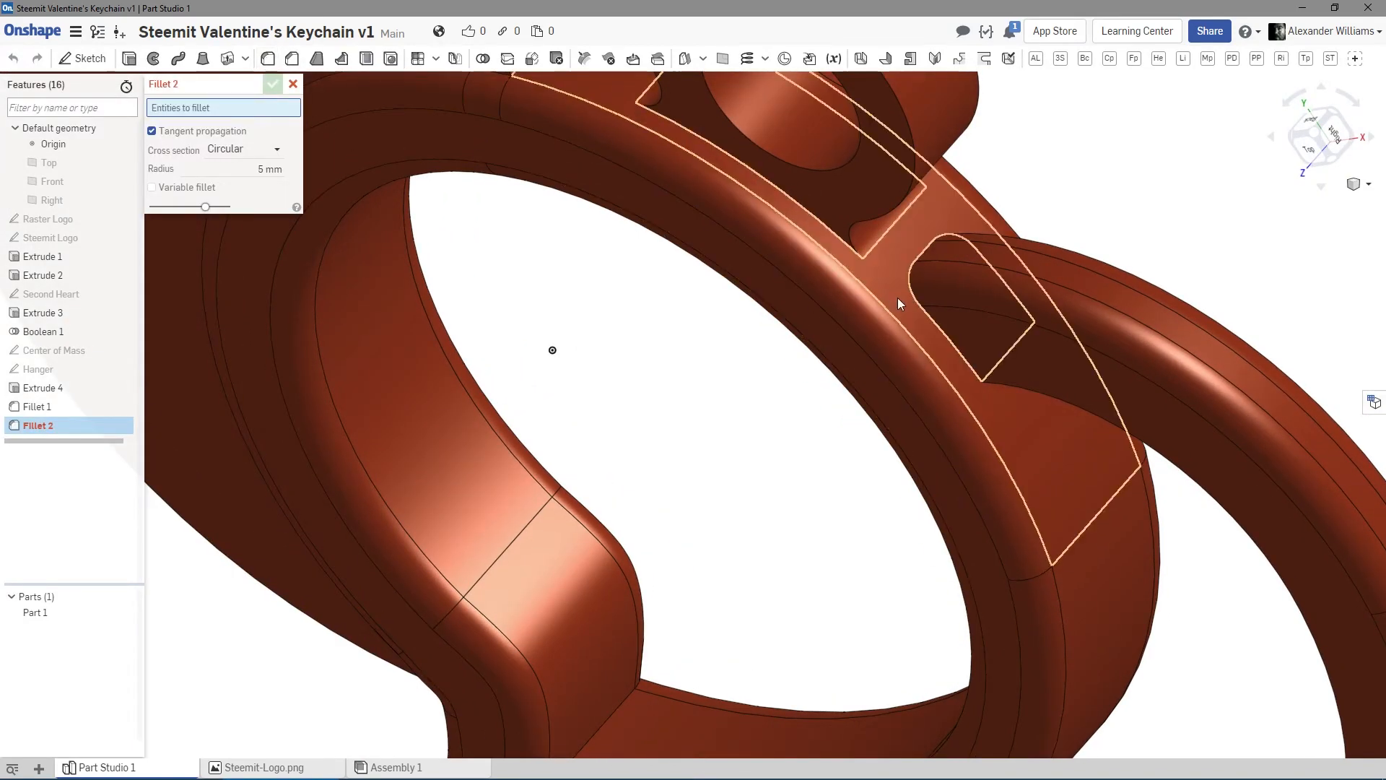
click(951, 336)
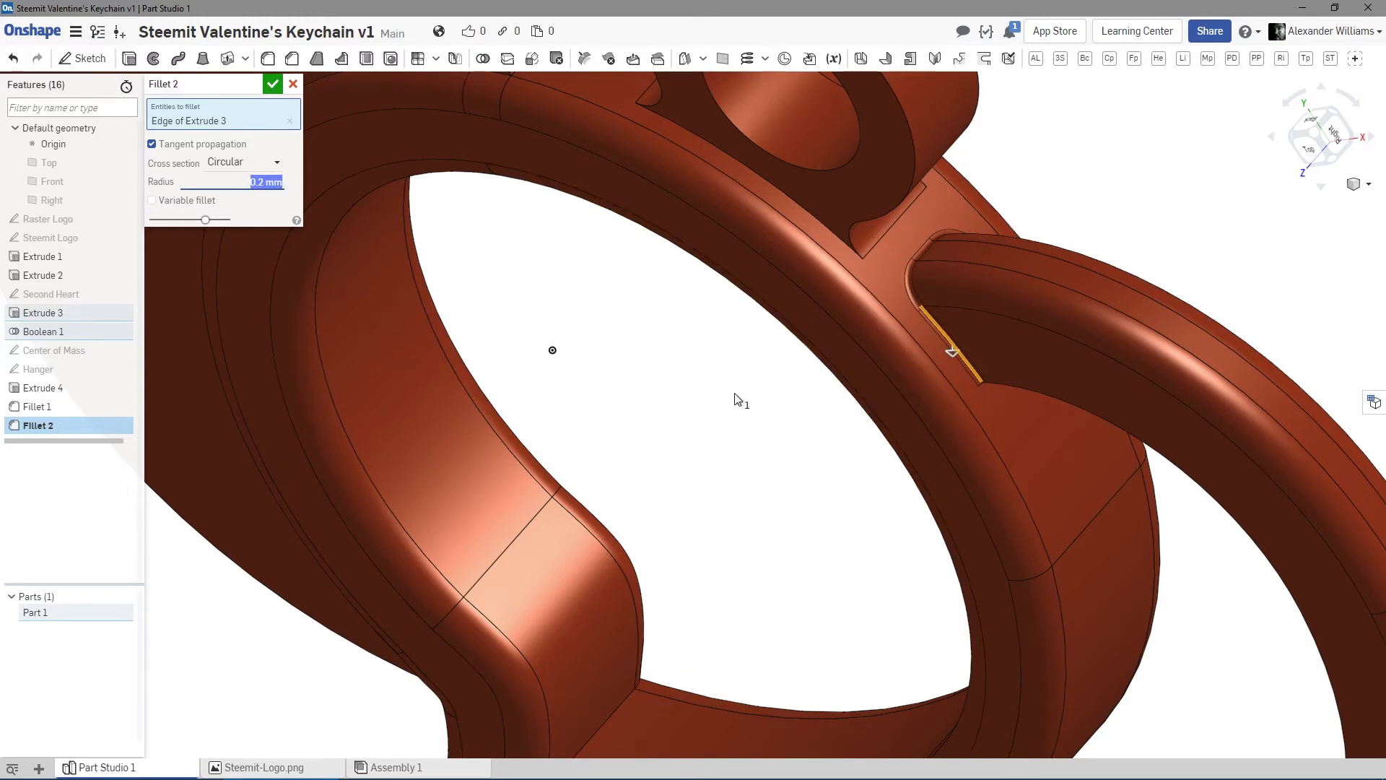
right_drag(736, 397, 715, 423)
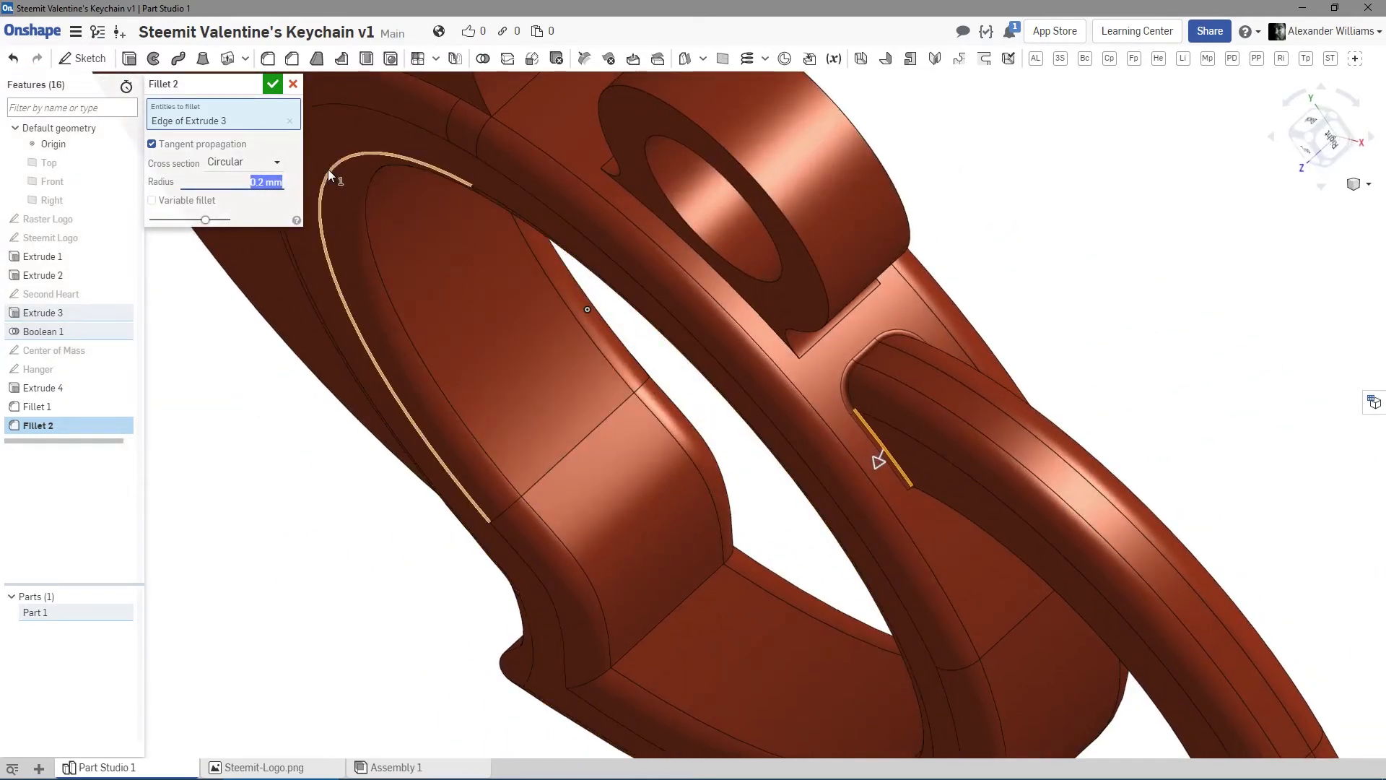
text(0.4)
key(Return)
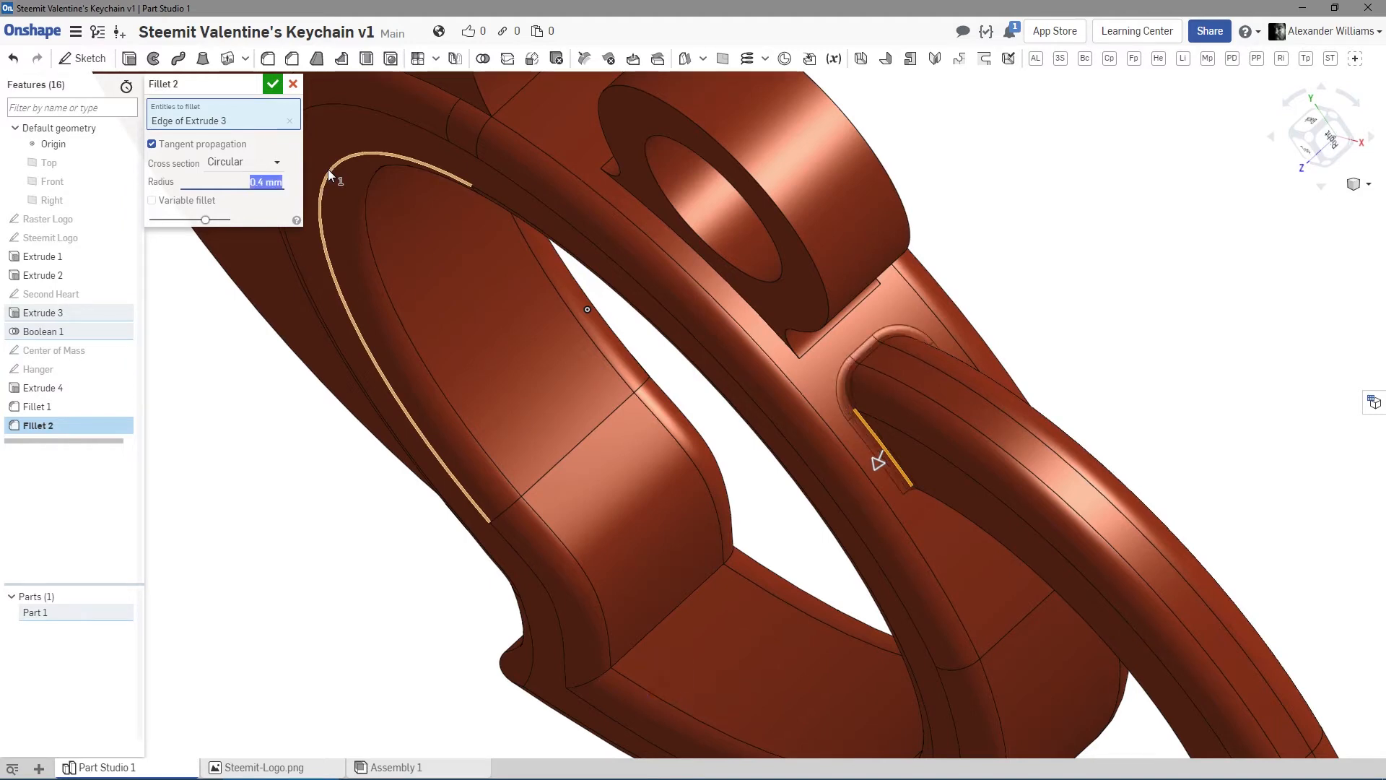
mouse_move(485, 332)
right_down()
mouse_move(521, 348)
mouse_move(526, 332)
mouse_move(504, 327)
right_up()
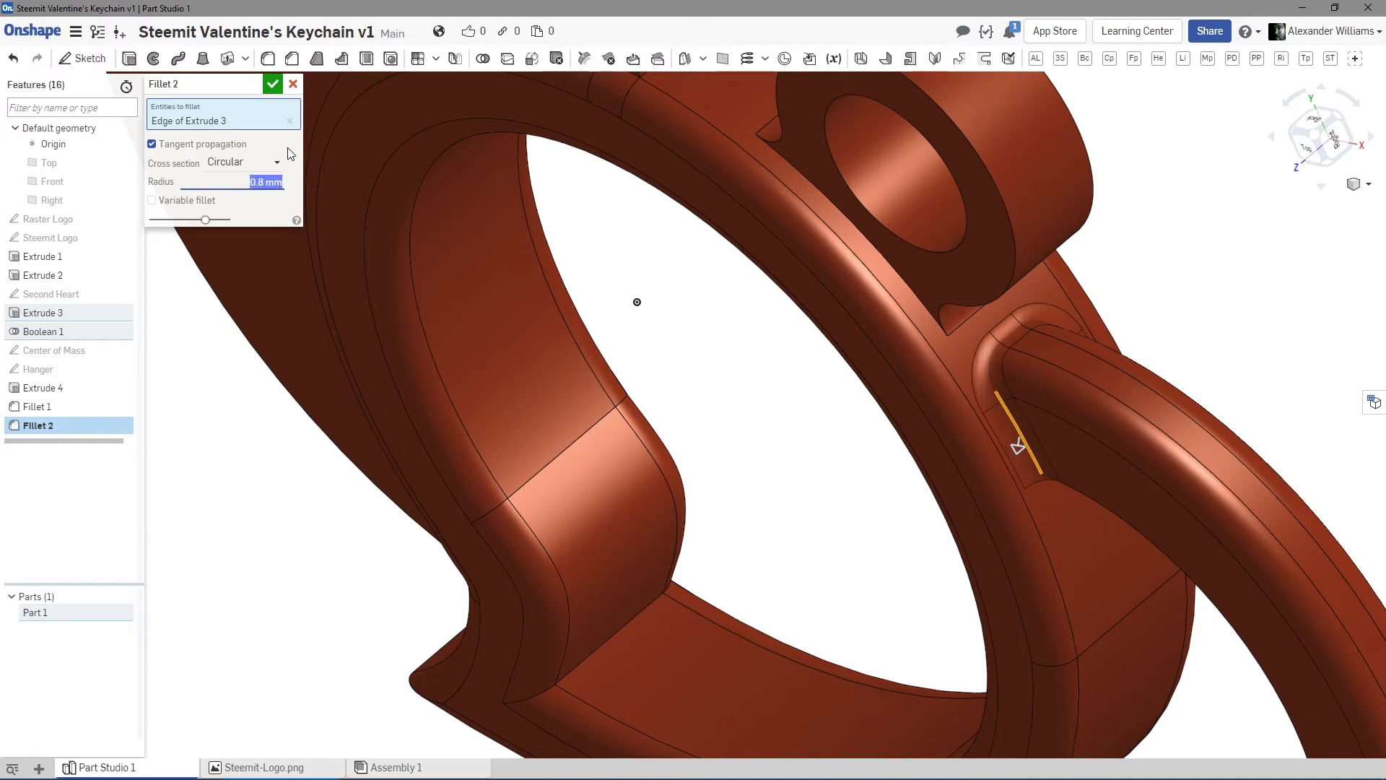
Add the heart loop's adjoining inner junction edge and the hanger's base edges on both faces to the 0.8 mm fillet.
right_drag(382, 255, 538, 375)
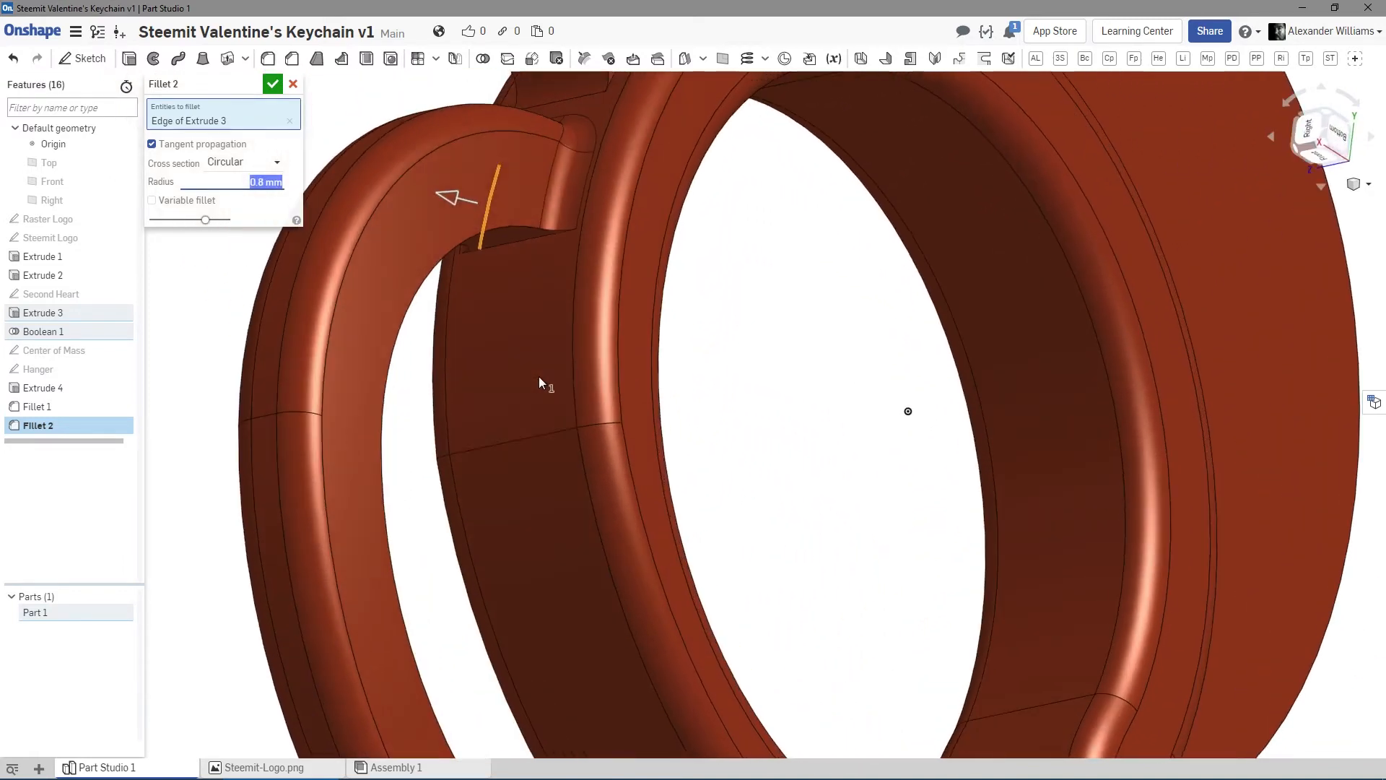
click(522, 241)
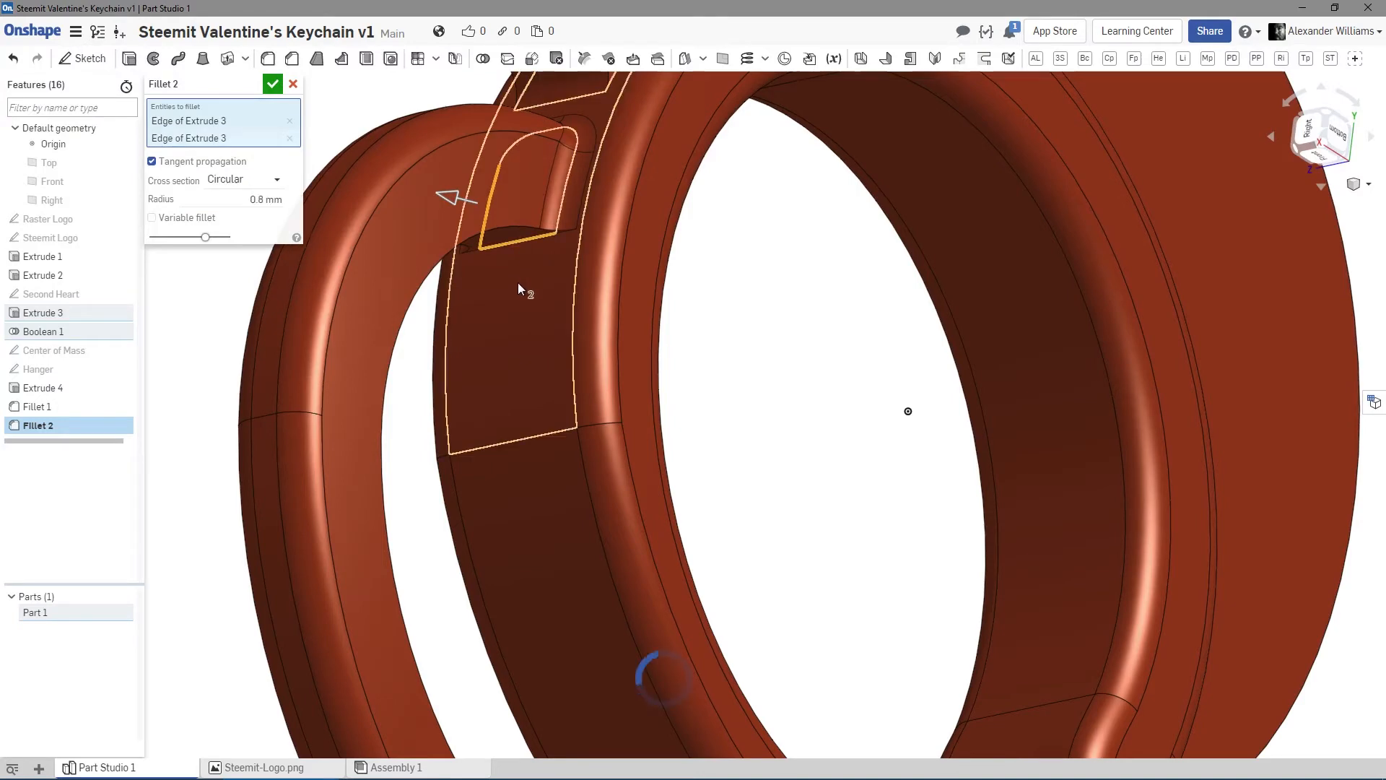
right_drag(492, 335, 517, 470)
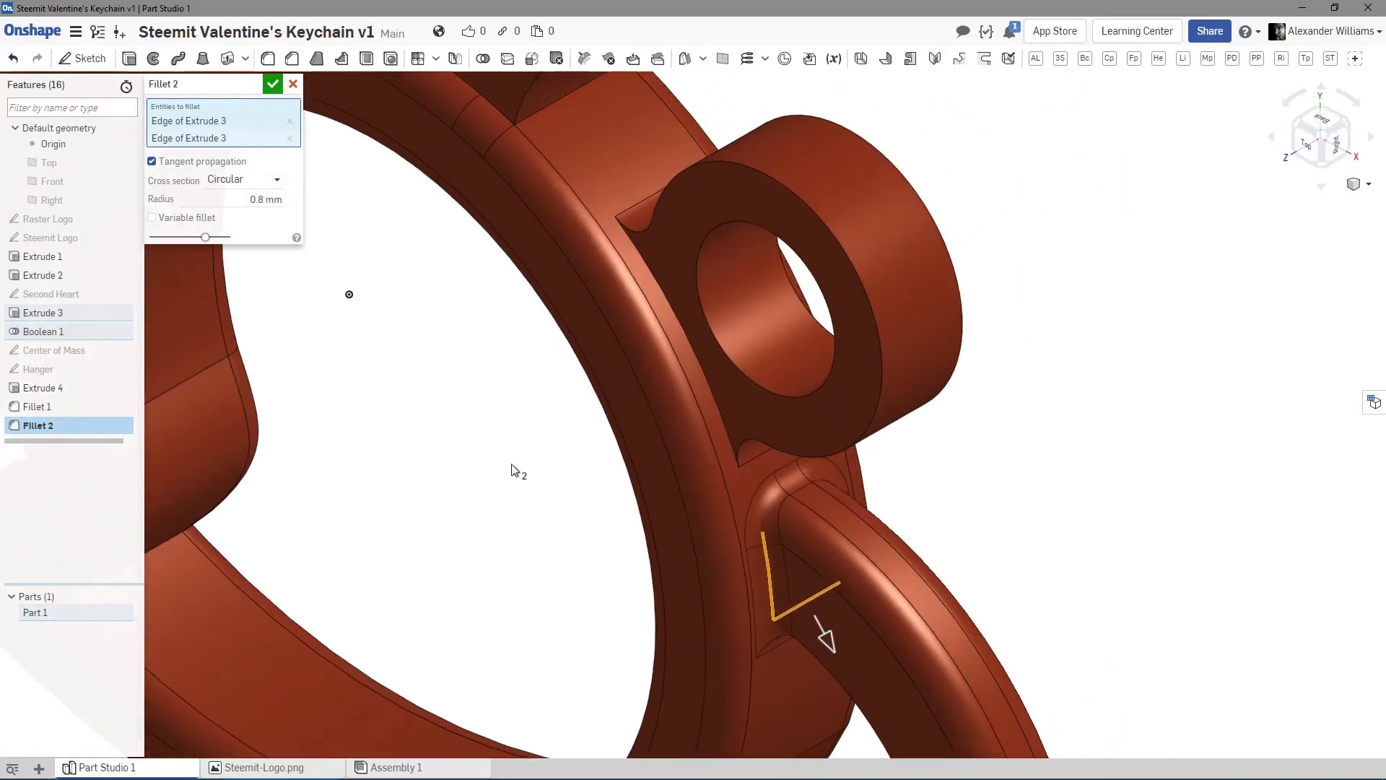
click(707, 380)
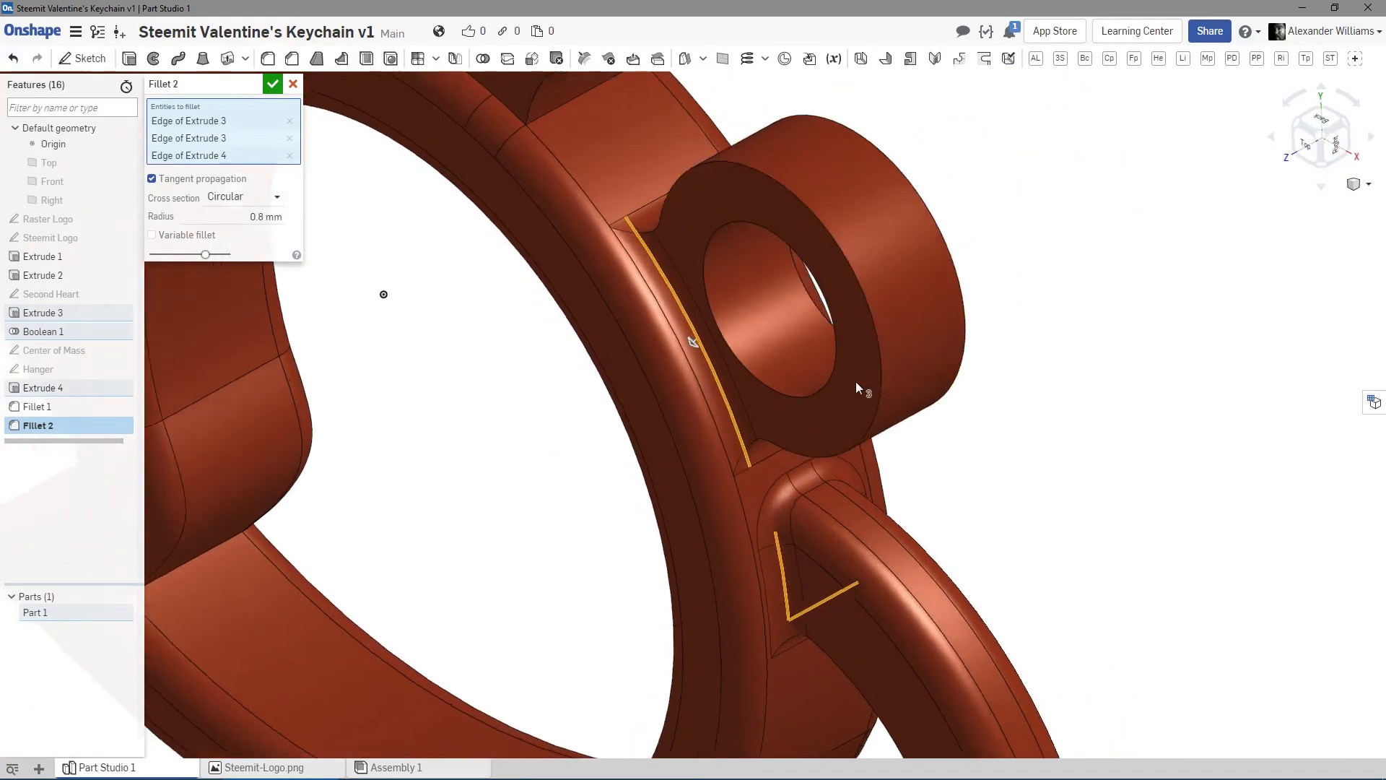
right_drag(856, 381, 786, 396)
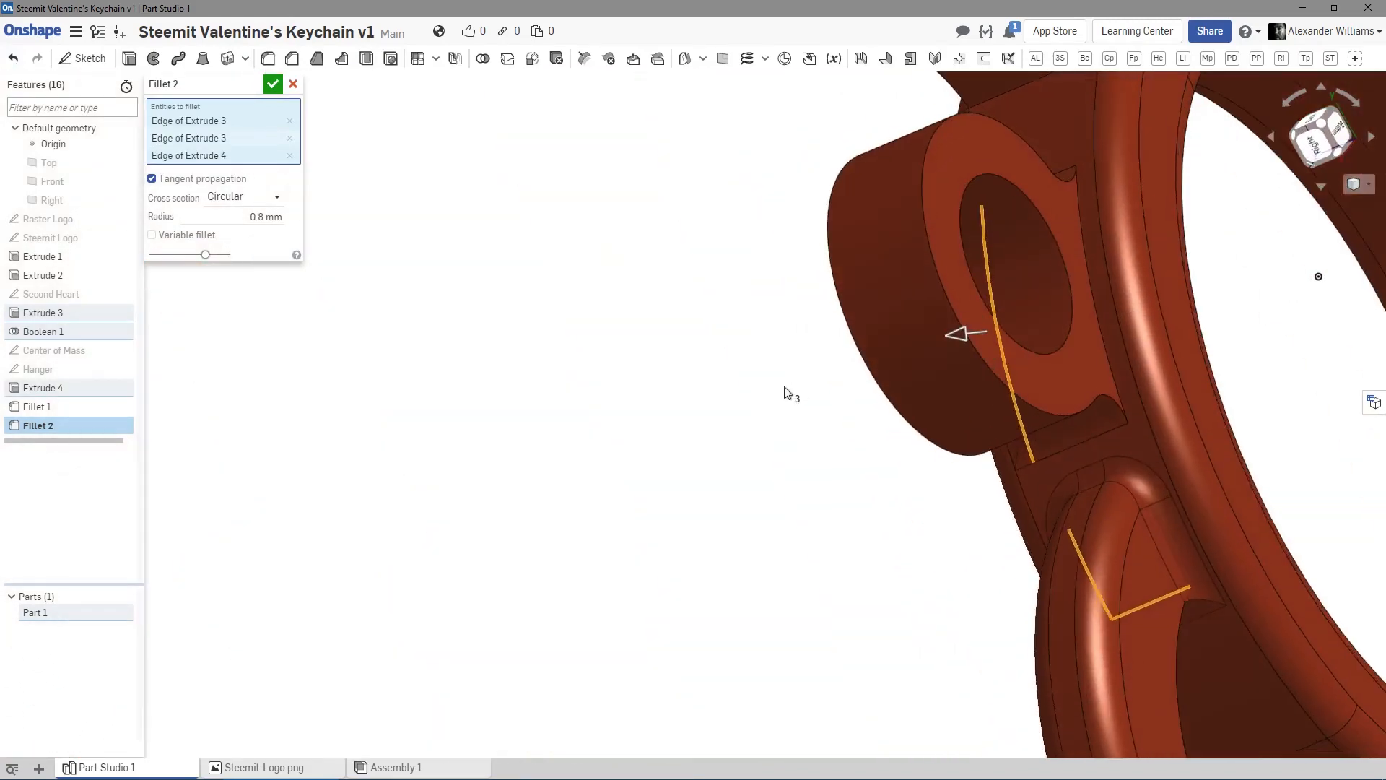
click(1093, 335)
middle_drag(659, 298, 320, 304)
right_drag(353, 371, 457, 359)
scroll(881, 402, down, 5)
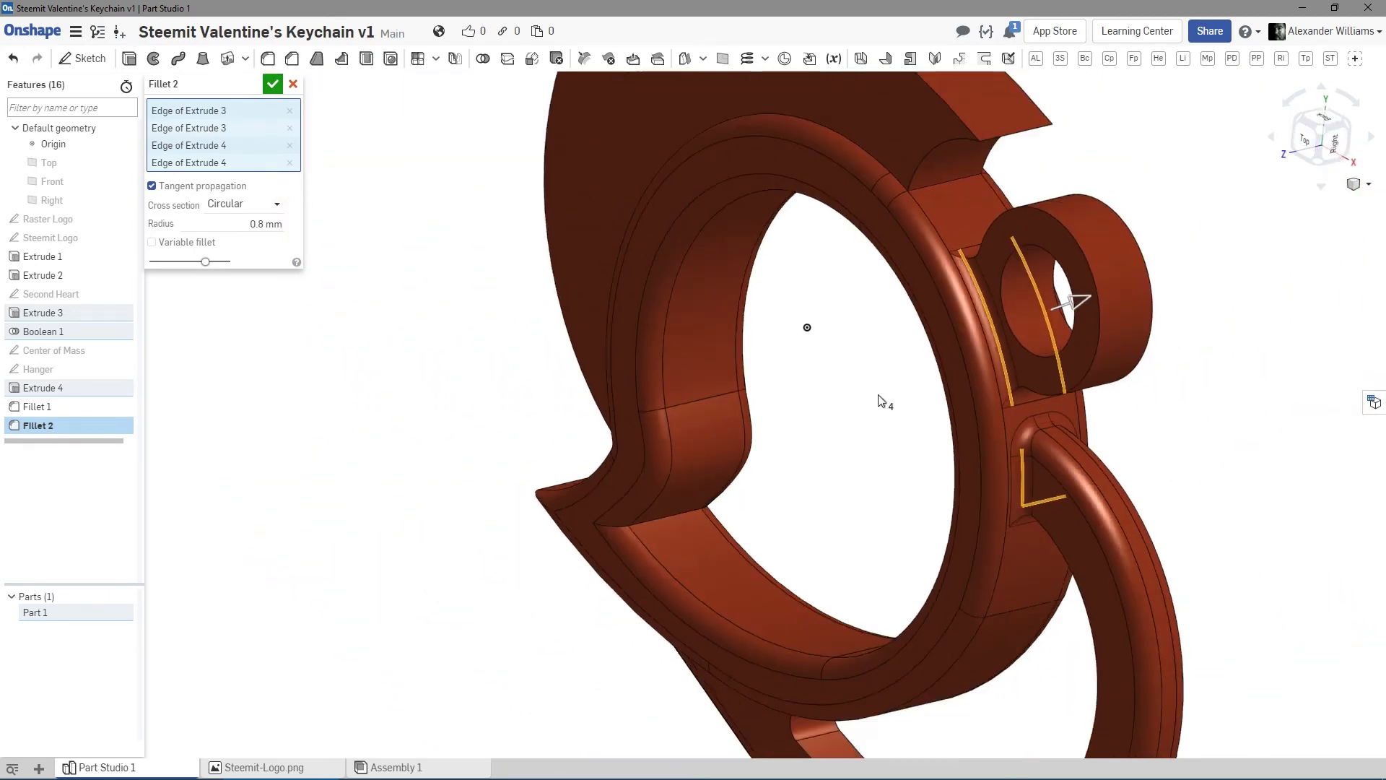
Try to add the solid crescent's outer edges on both sides to the 0.8 mm fillet.
right_drag(778, 438, 852, 448)
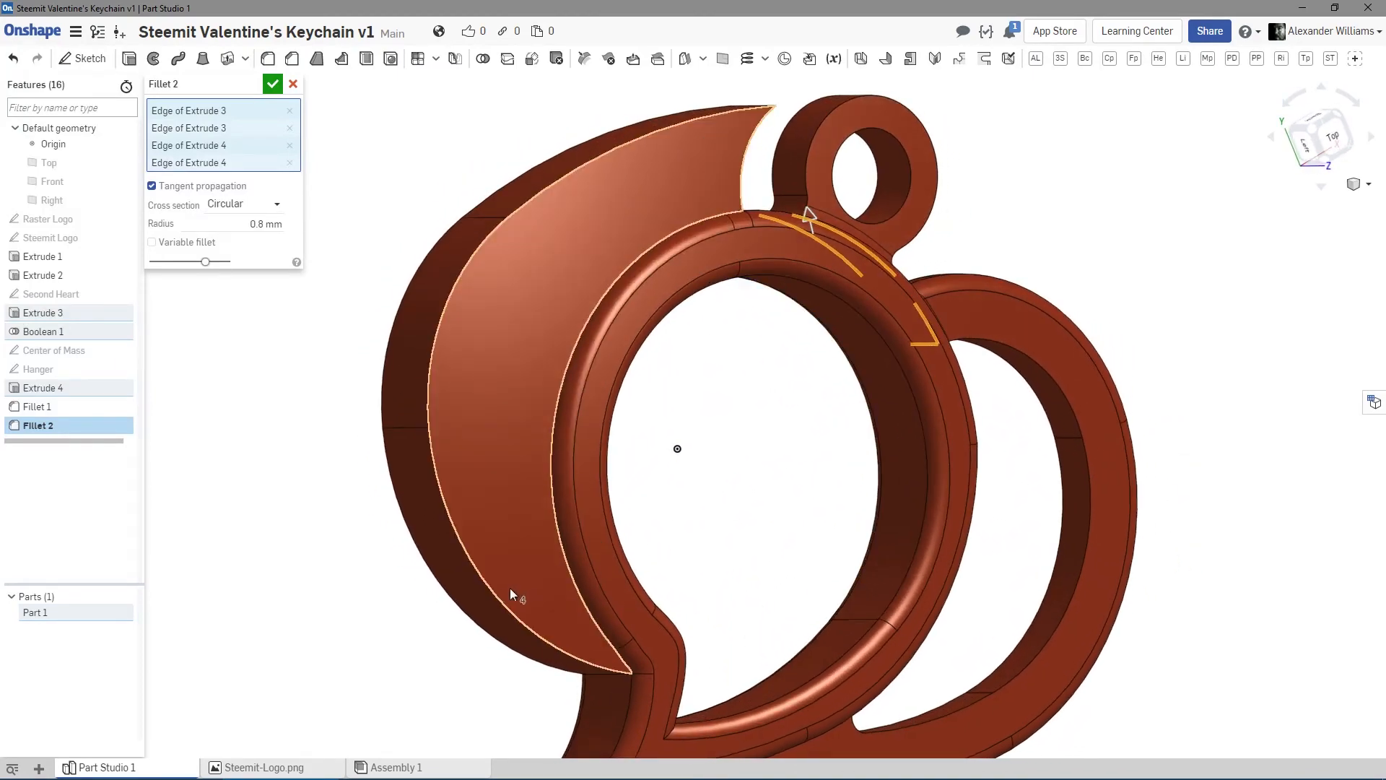
click(491, 592)
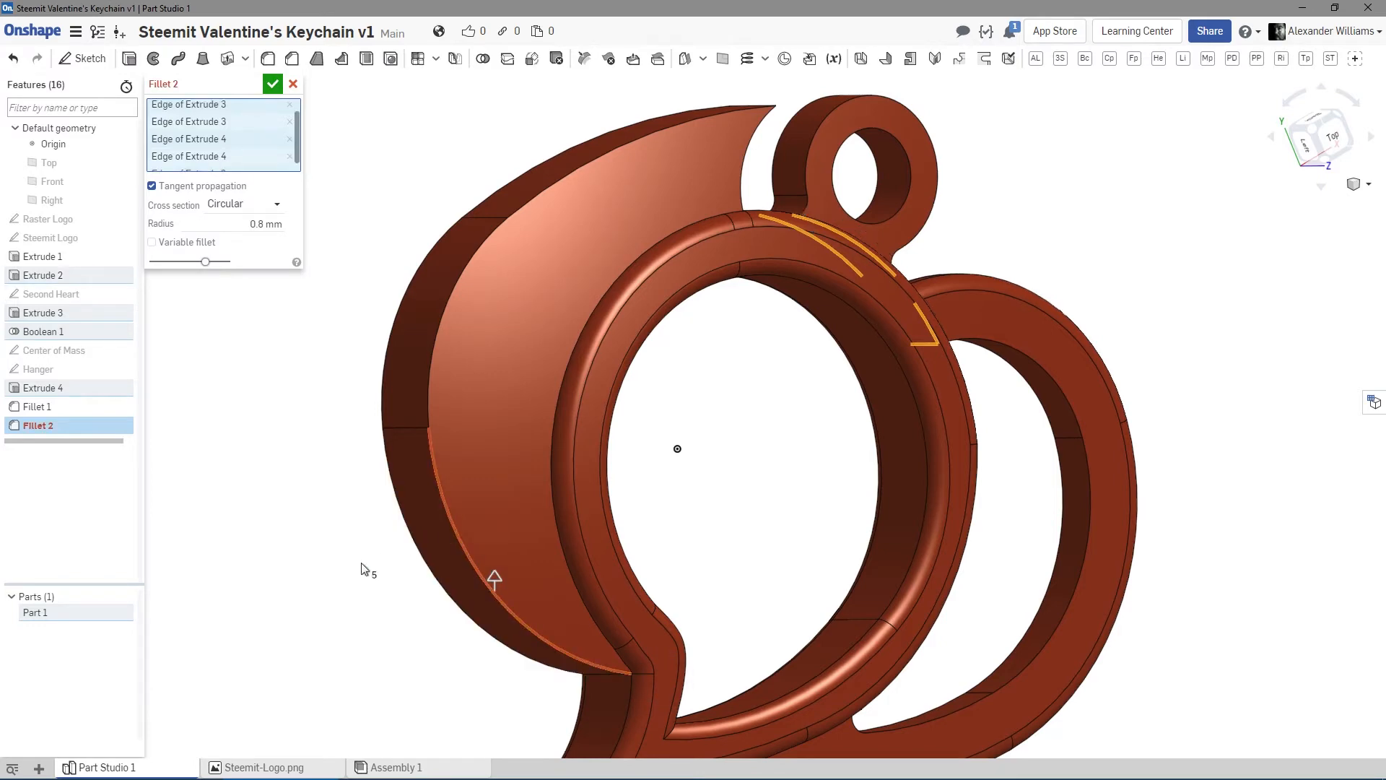
click(475, 567)
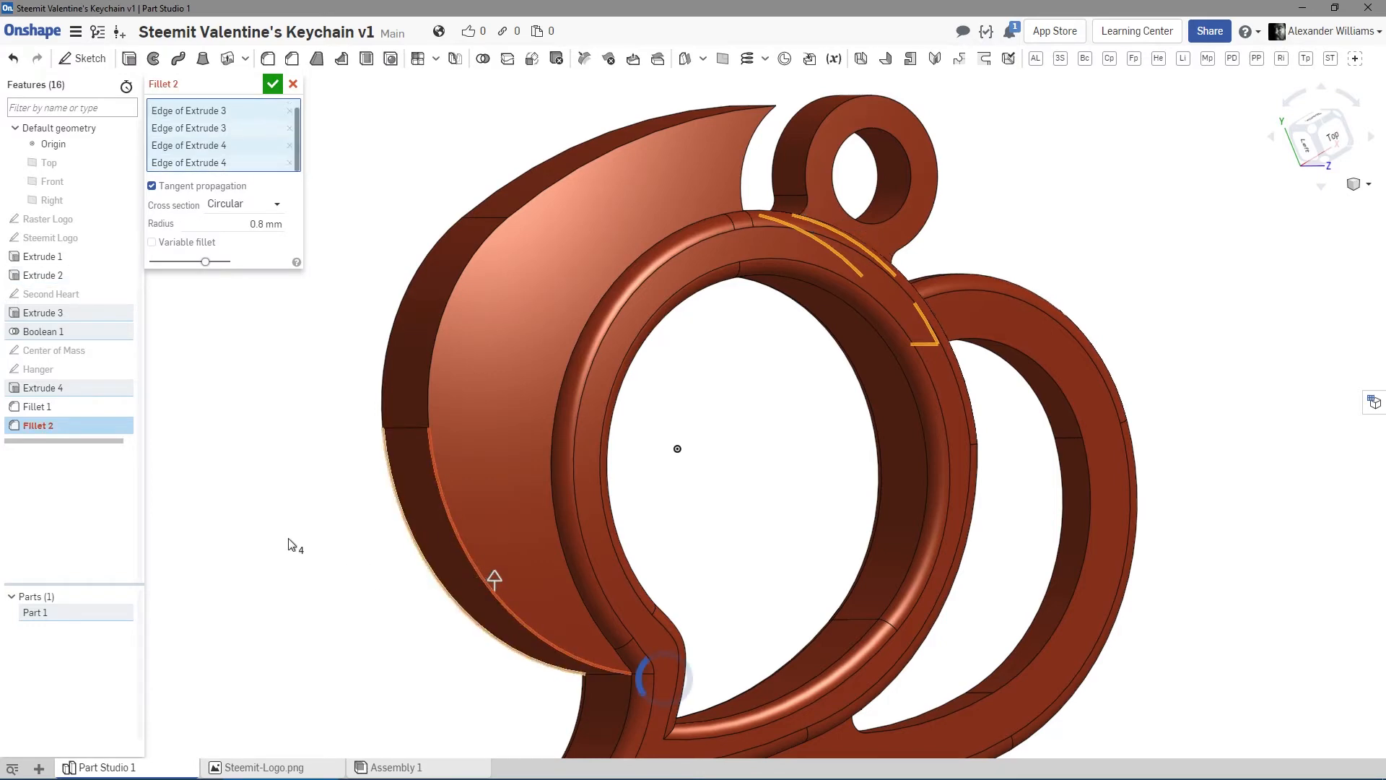
right_drag(272, 544, 422, 559)
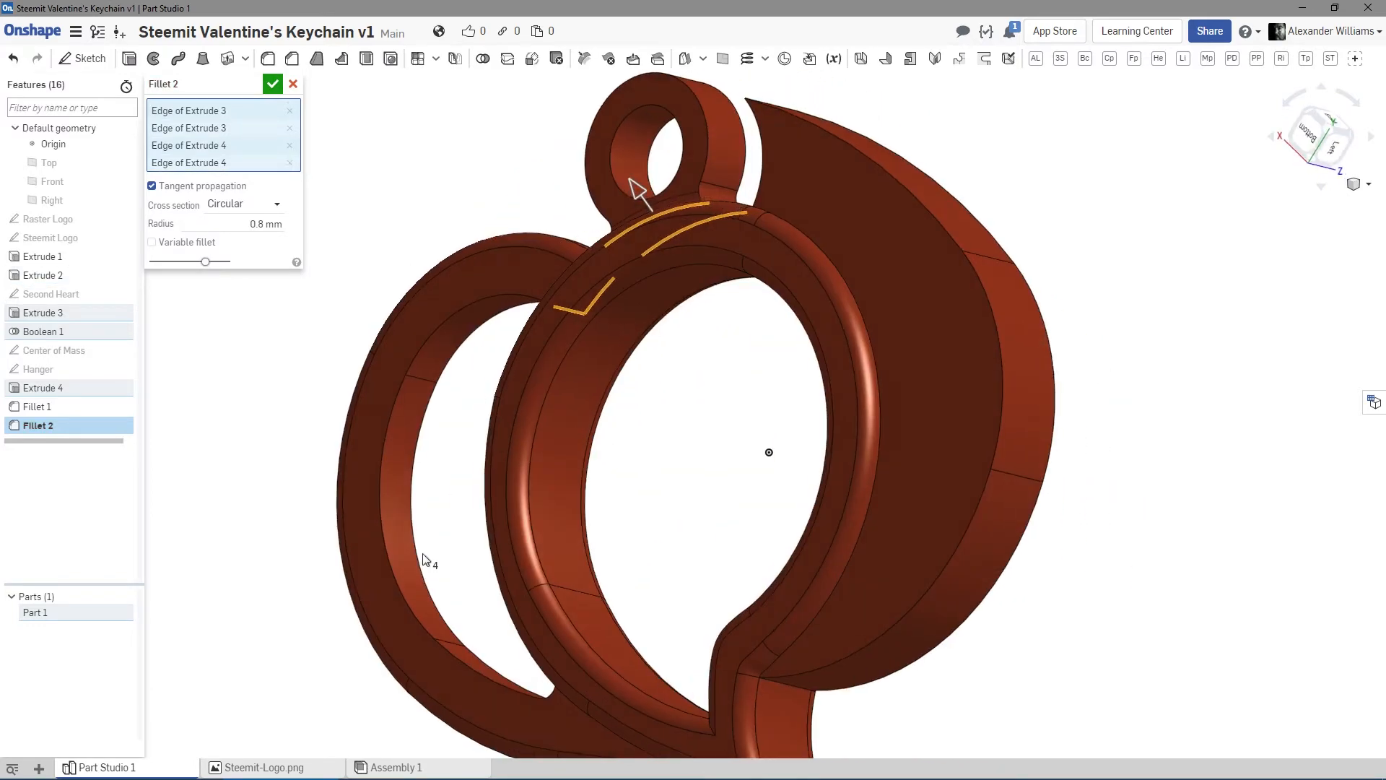
click(1001, 407)
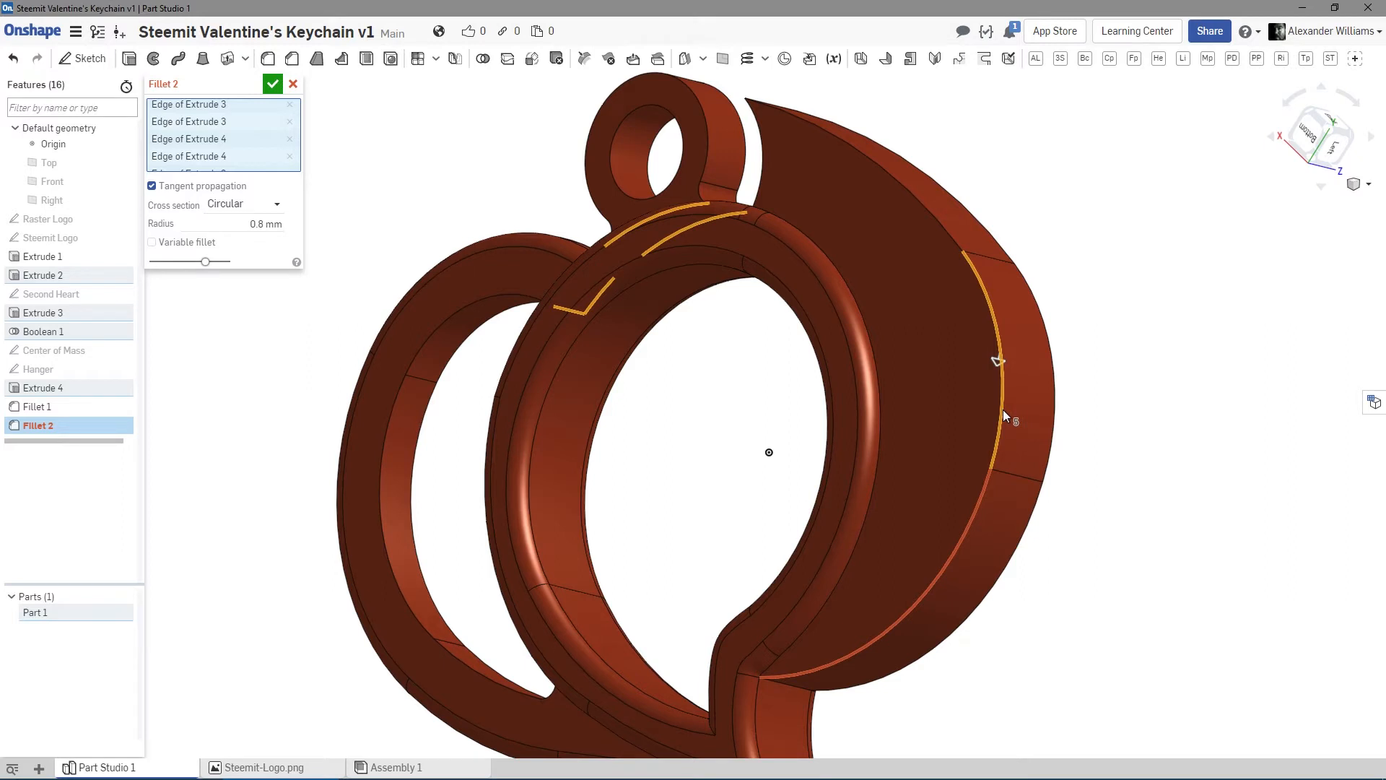
click(1002, 410)
click(979, 508)
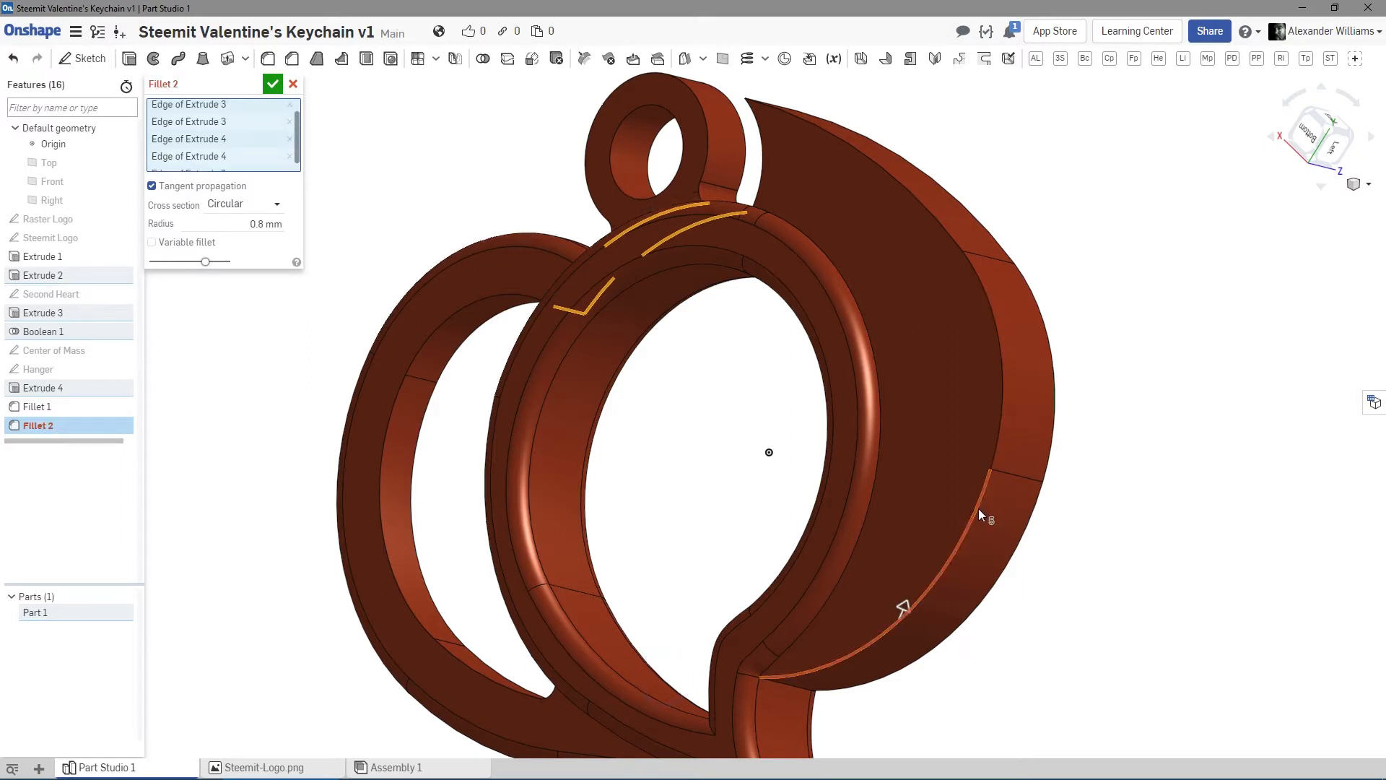
click(979, 510)
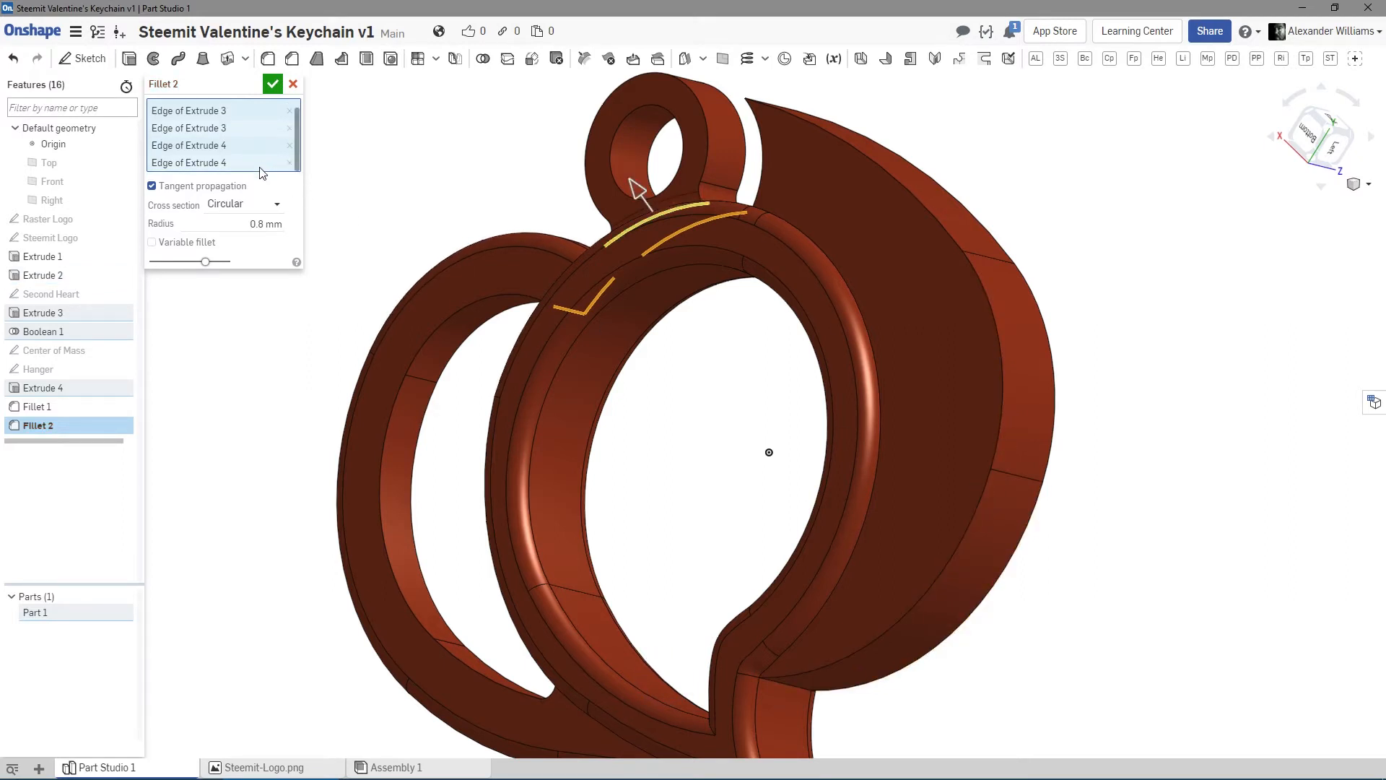
Try to add the inner face of the hanger's hole to the 0.8 mm fillet.
right_drag(762, 257, 889, 309)
scroll(433, 371, down, 5)
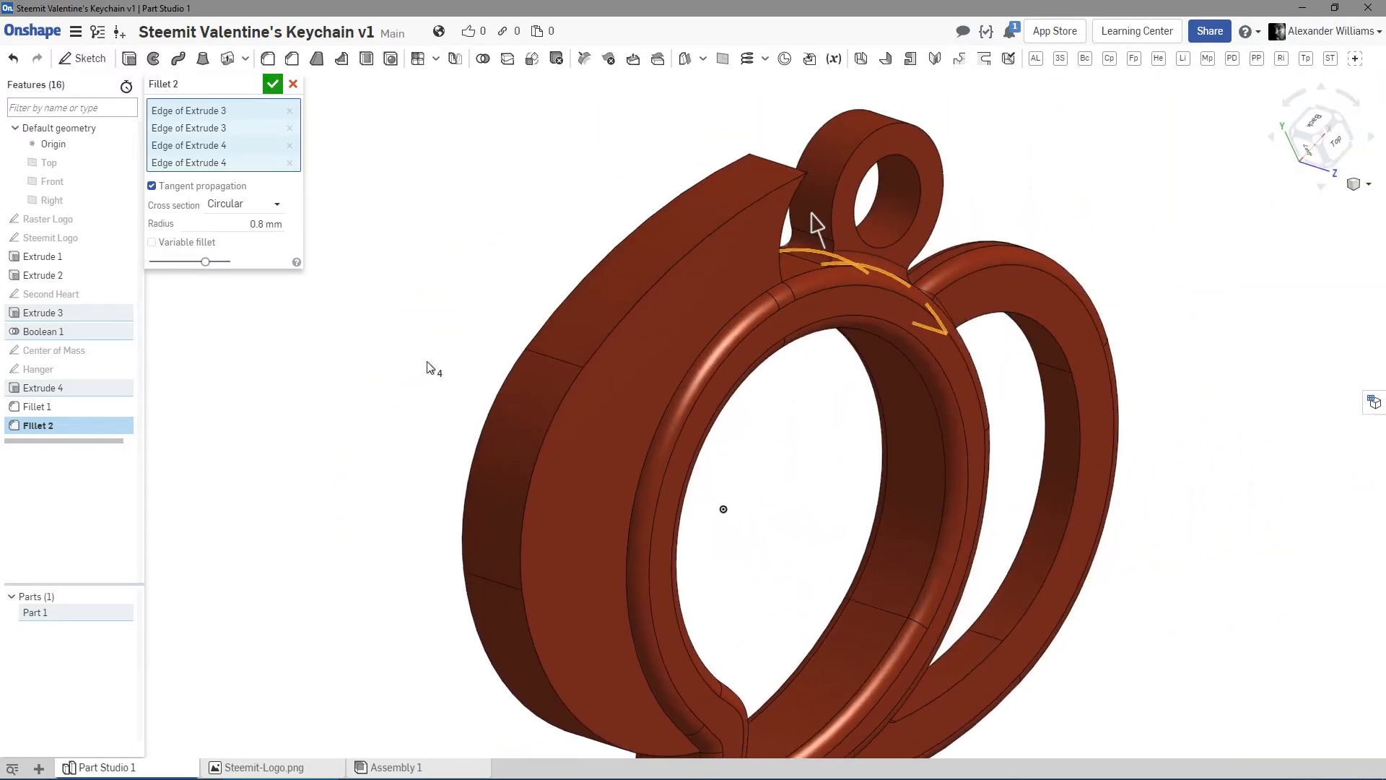
middle_drag(609, 309, 629, 384)
right_drag(873, 386, 710, 380)
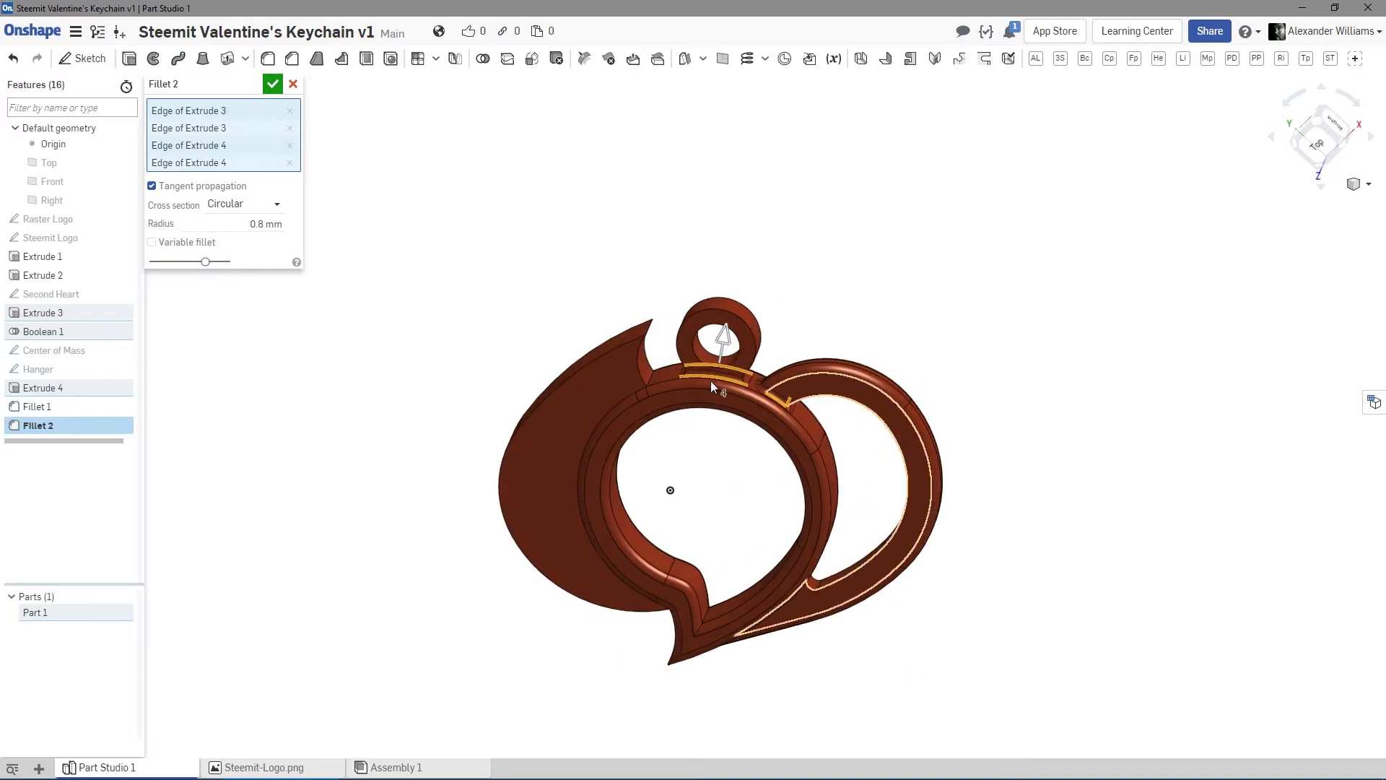
scroll(708, 353, up, 5)
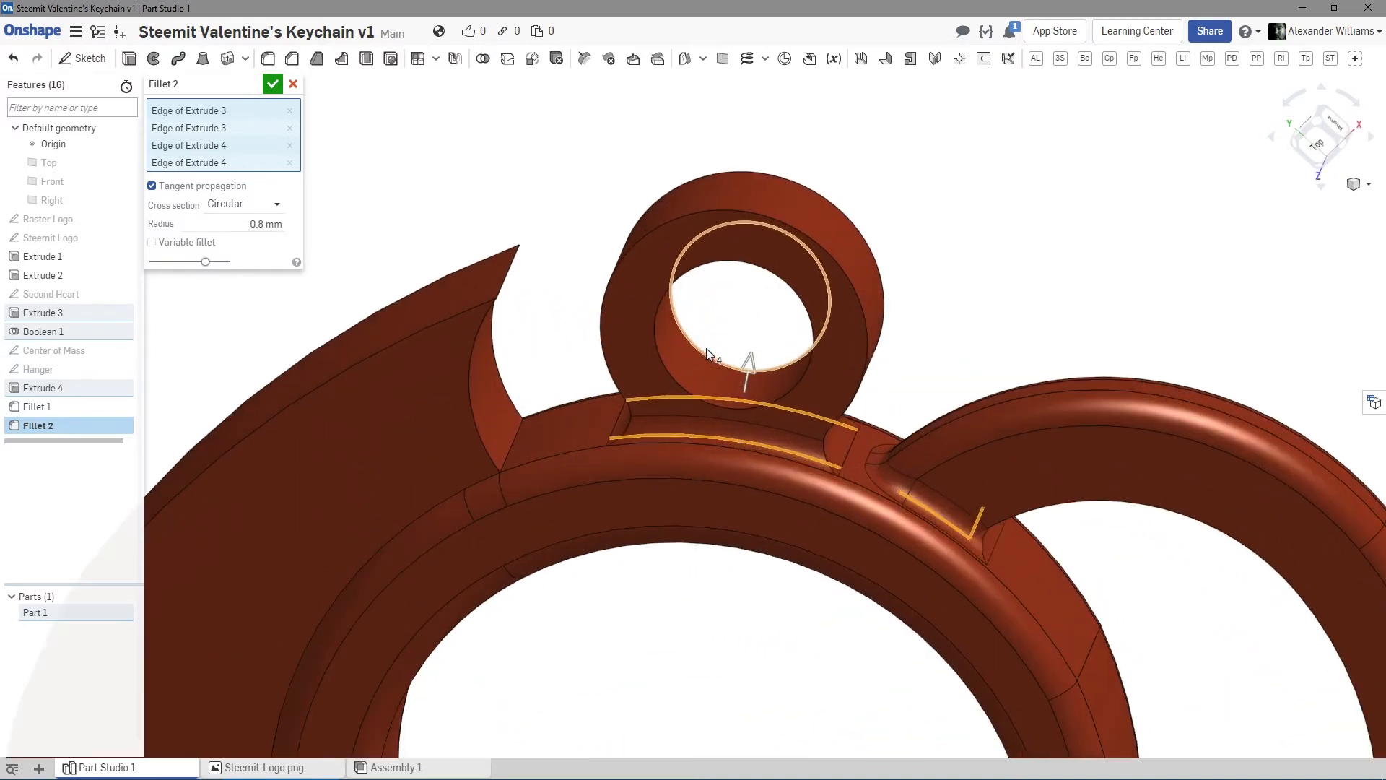
click(668, 358)
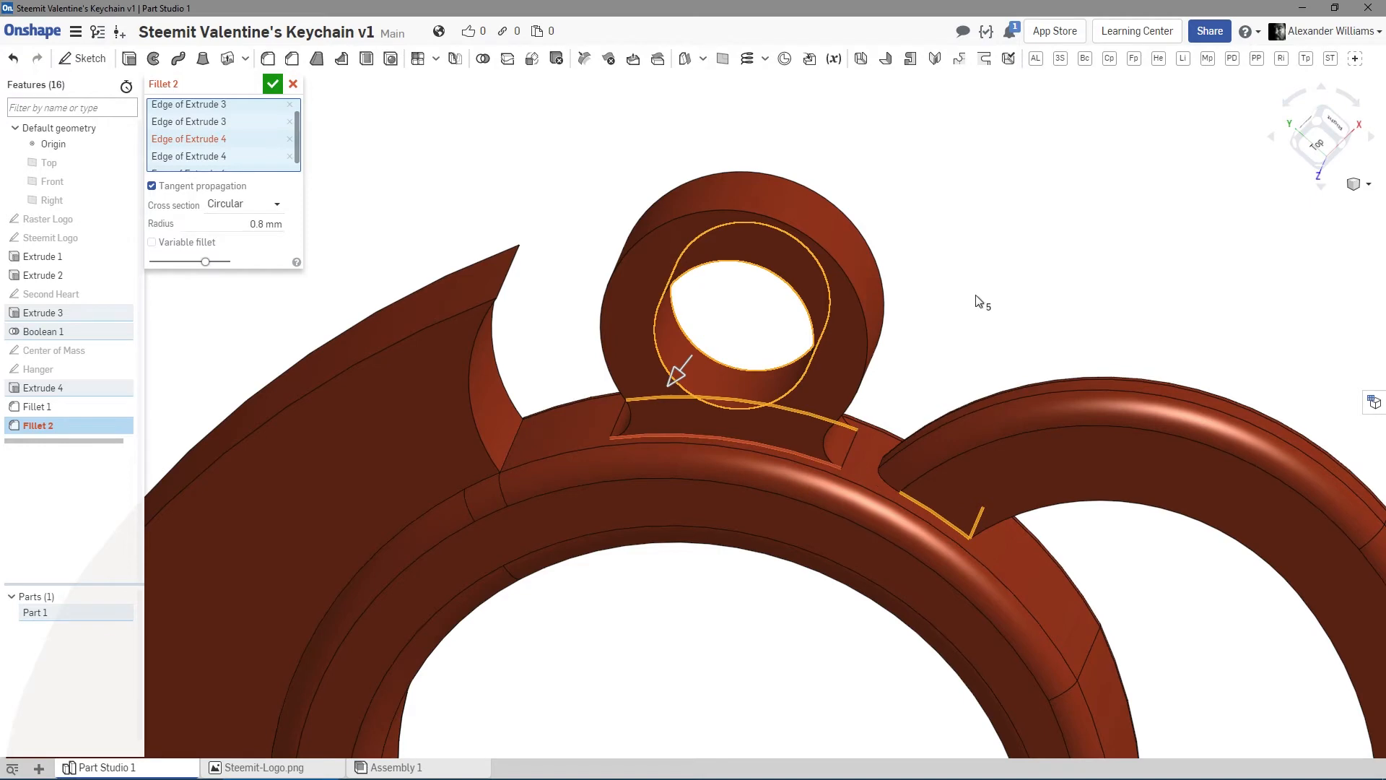
click(662, 344)
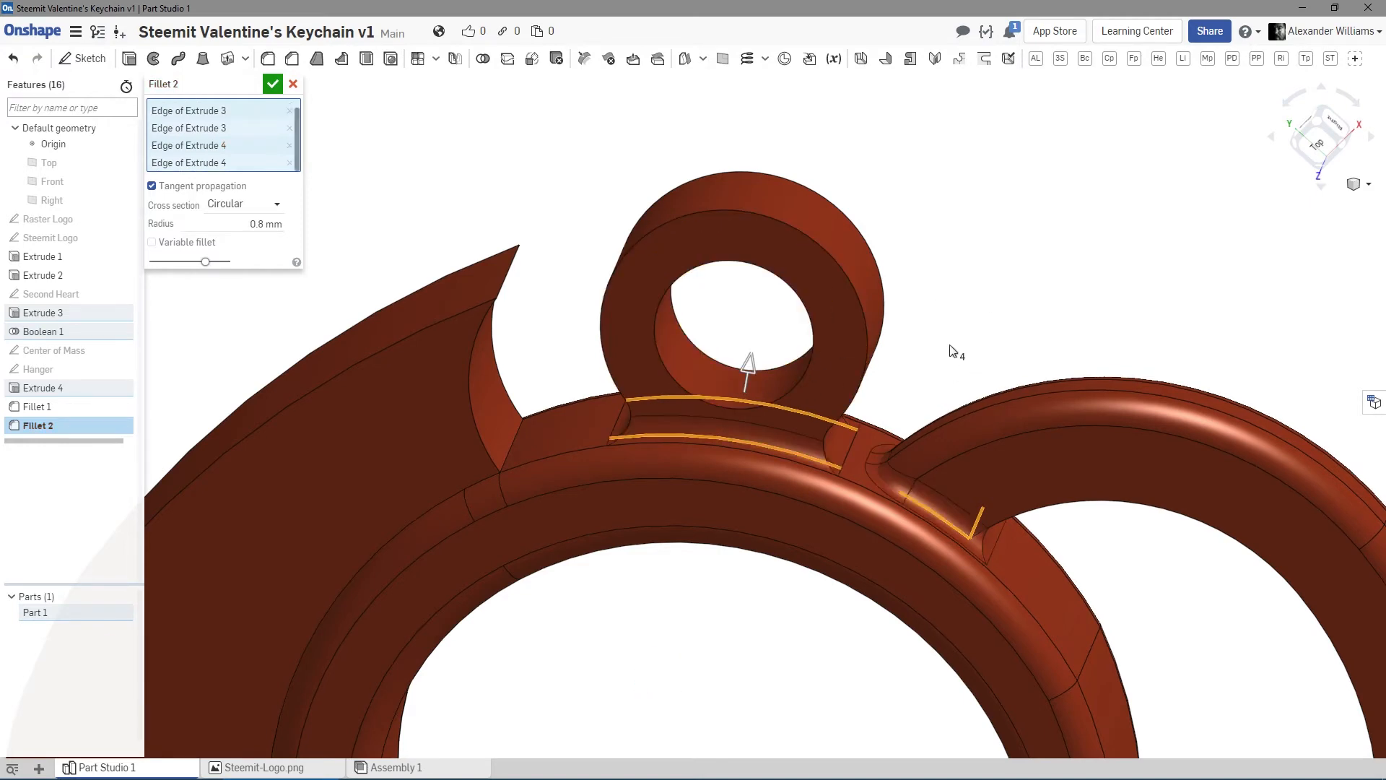
Apply the 0.8 mm fillet to the heart loop's junction edges and the hanger's base edges.
mouse_move(917, 333)
right_down()
mouse_move(962, 322)
mouse_move(981, 335)
mouse_move(871, 315)
mouse_move(898, 337)
mouse_move(919, 312)
right_up()
scroll(918, 309, down, 5)
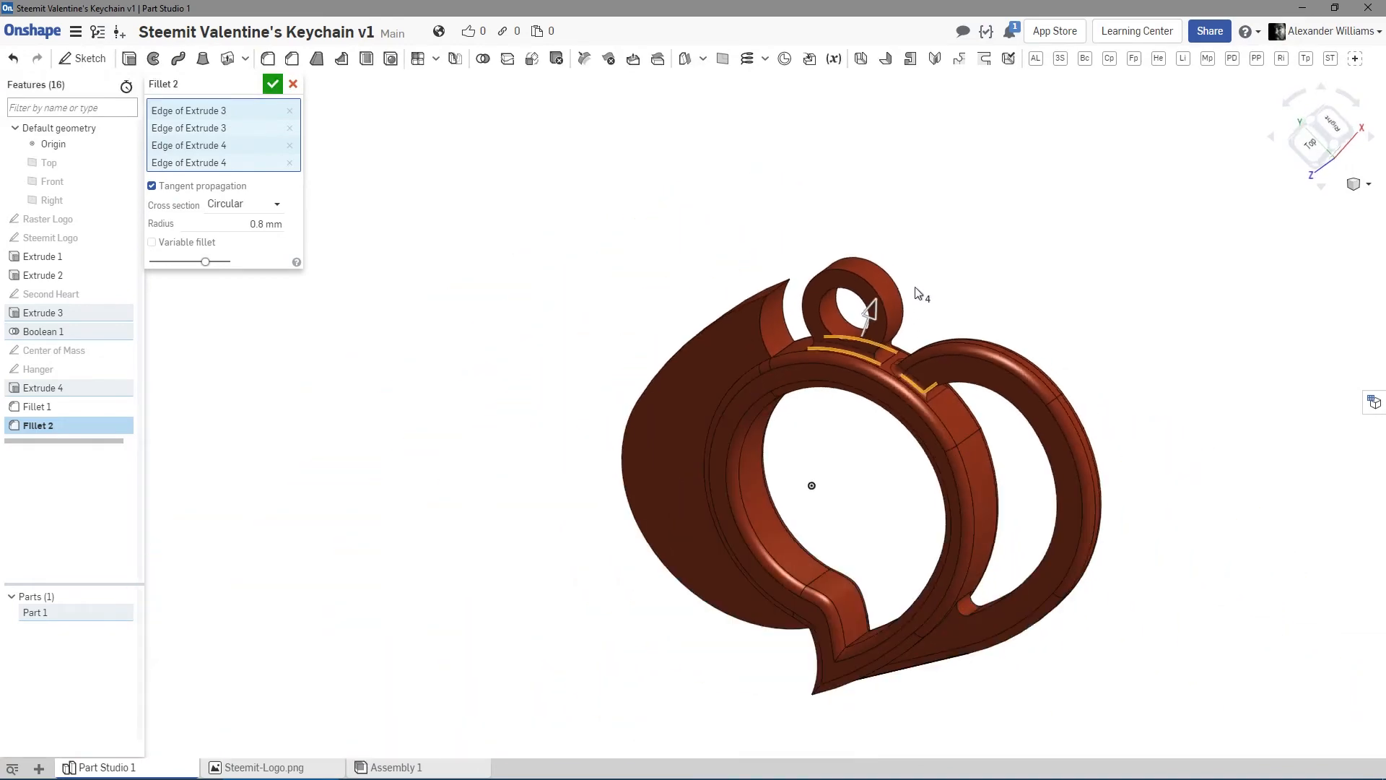
click(274, 88)
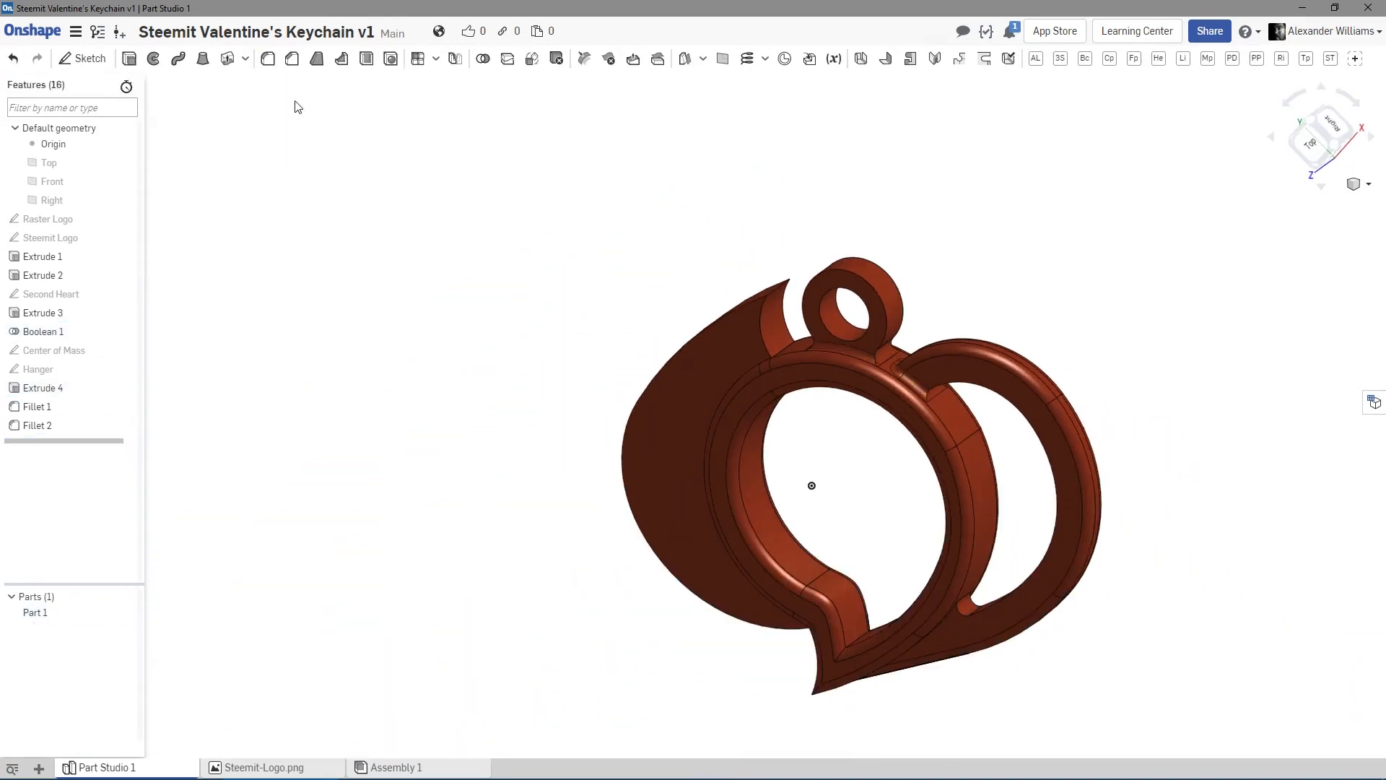
Start an equal-distance chamfer of 1 mm on the open heart loop's inner edge on the front face.
scroll(773, 493, up, 2)
right_drag(776, 495, 594, 394)
scroll(635, 493, up, 3)
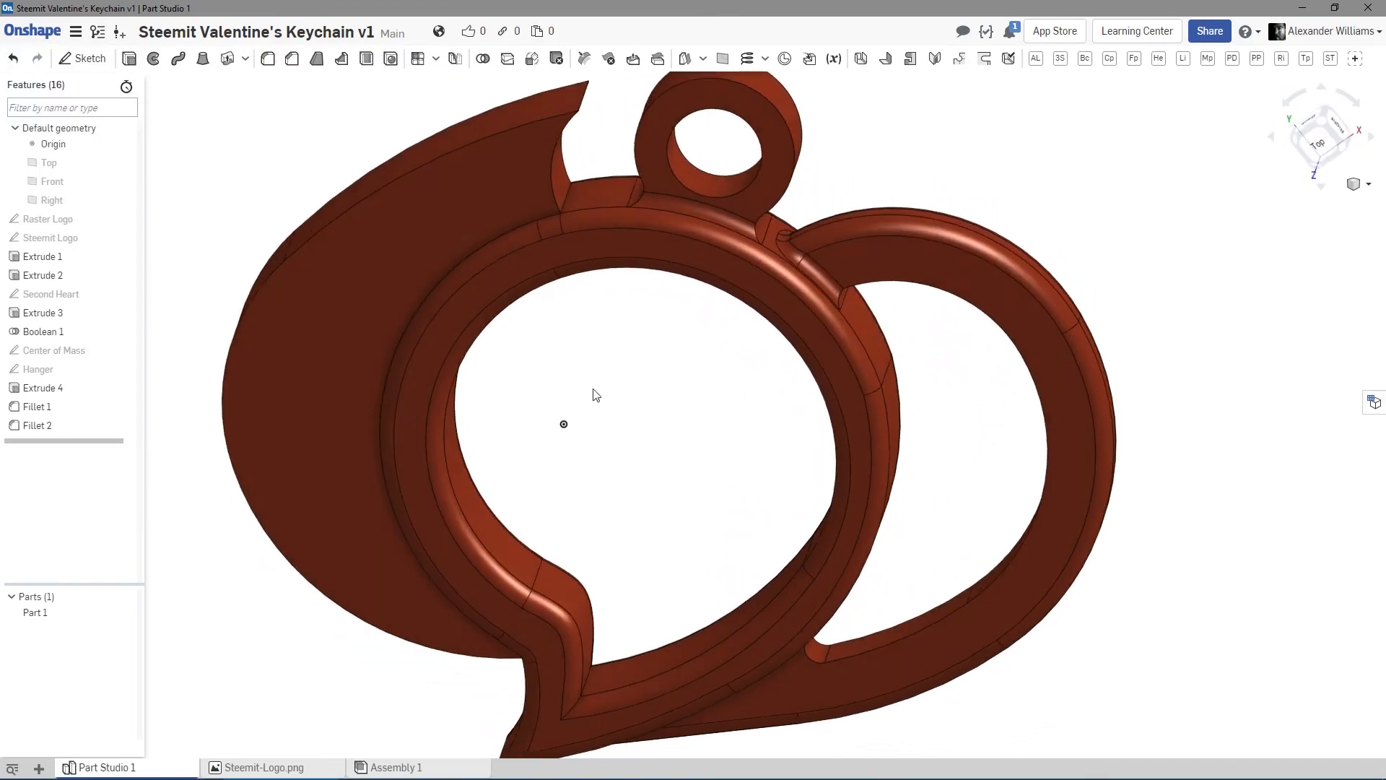
click(293, 61)
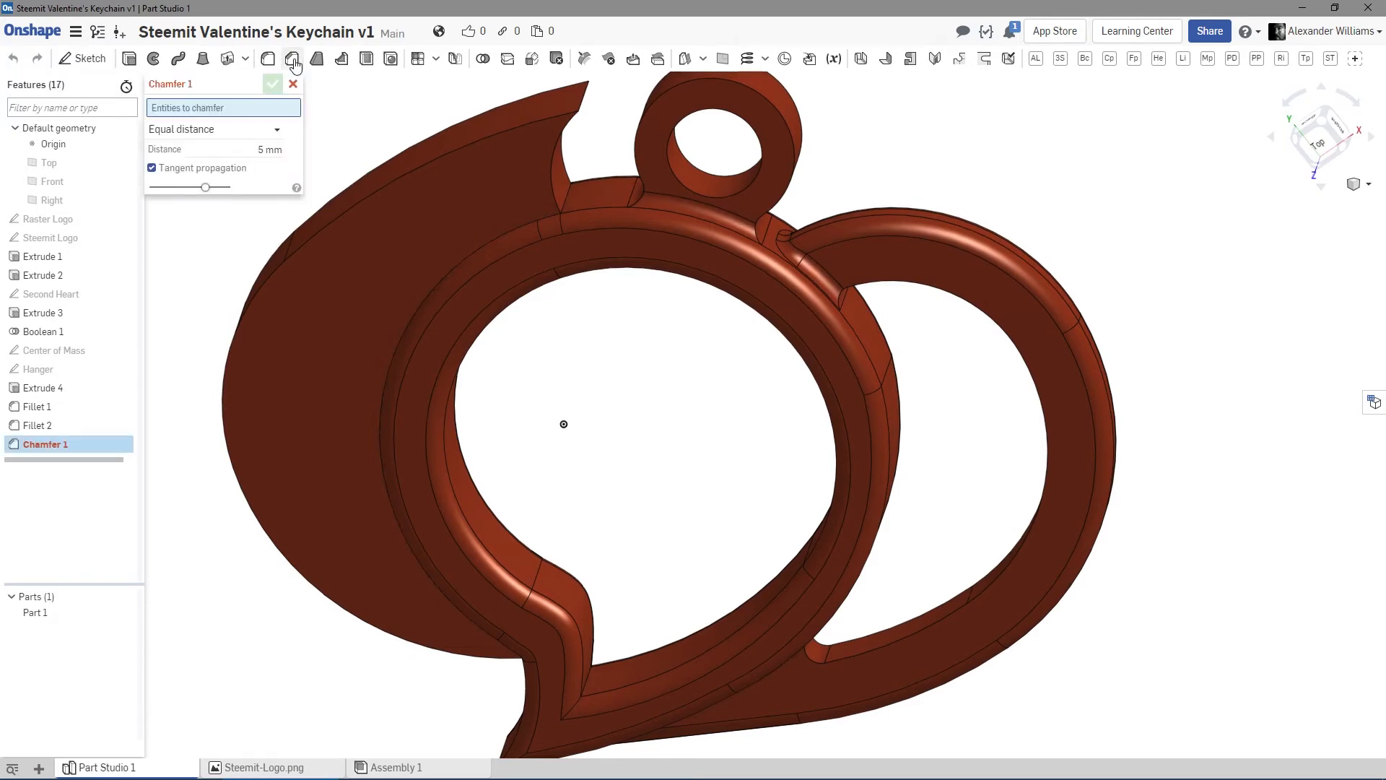
mouse_move(987, 475)
right_down()
mouse_move(984, 526)
mouse_move(966, 490)
right_up()
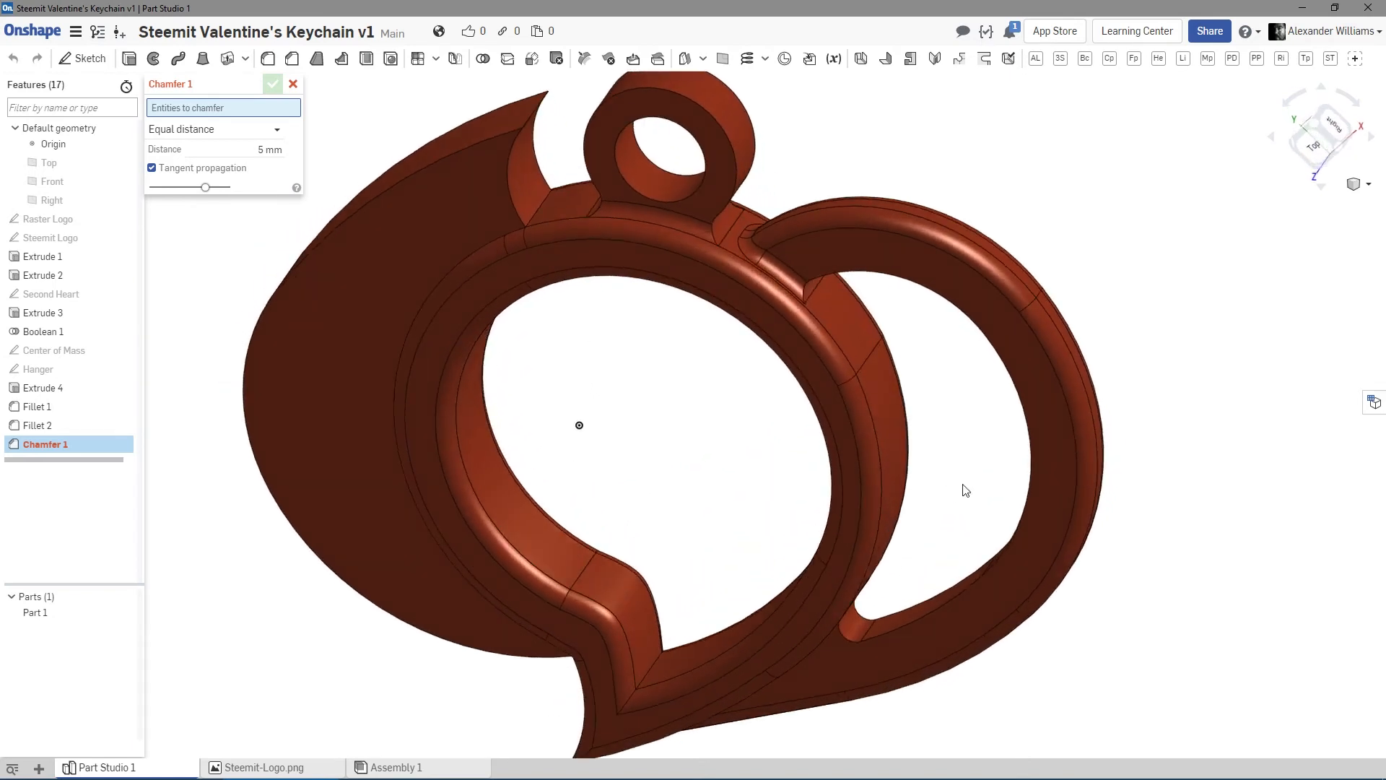
click(928, 610)
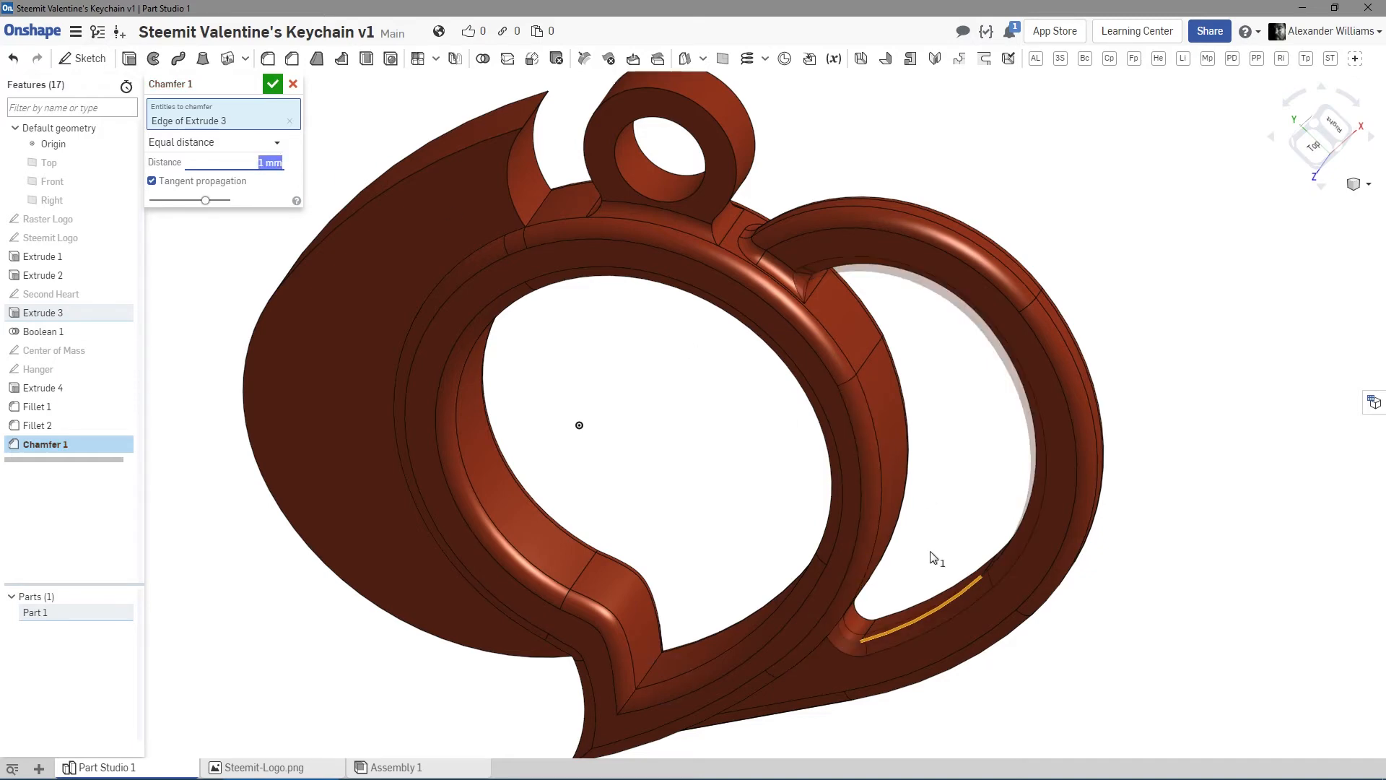
Add the open heart loop's inner edge on the opposite face to the 1 mm chamfer.
right_drag(931, 553, 1019, 534)
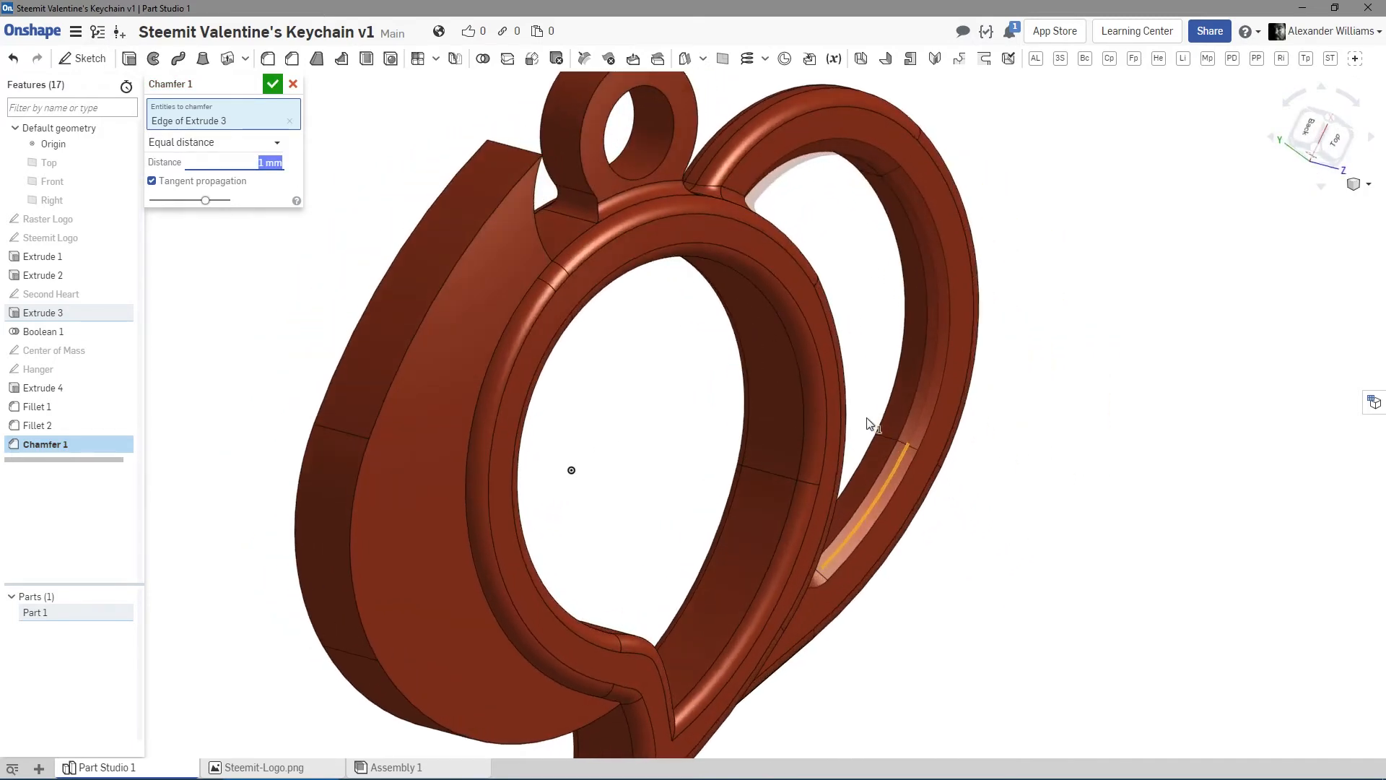
scroll(884, 416, up, 5)
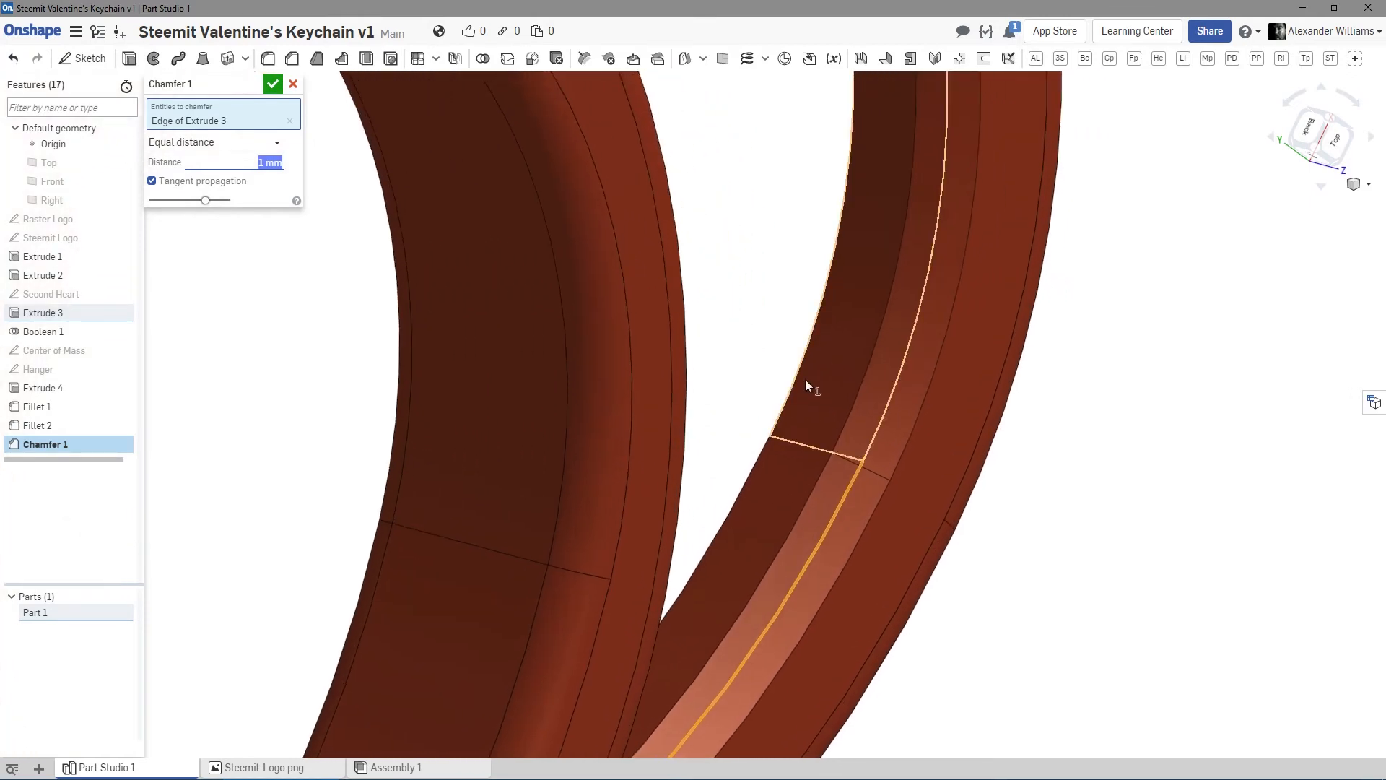
right_drag(743, 374, 434, 206)
scroll(761, 322, down, 5)
click(374, 187)
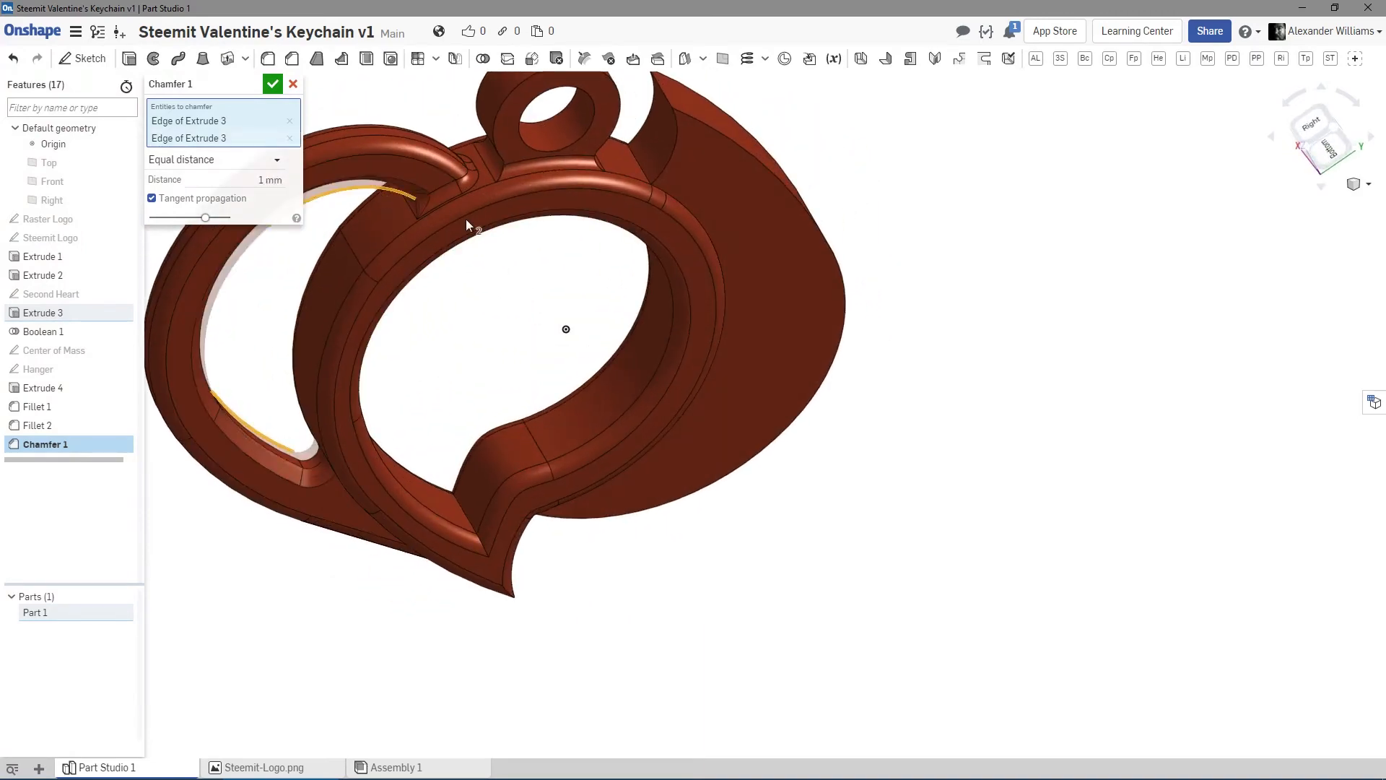
Try to add the solid crescent's upper outer face and its adjoining edge to the 1 mm chamfer.
right_drag(562, 355, 722, 464)
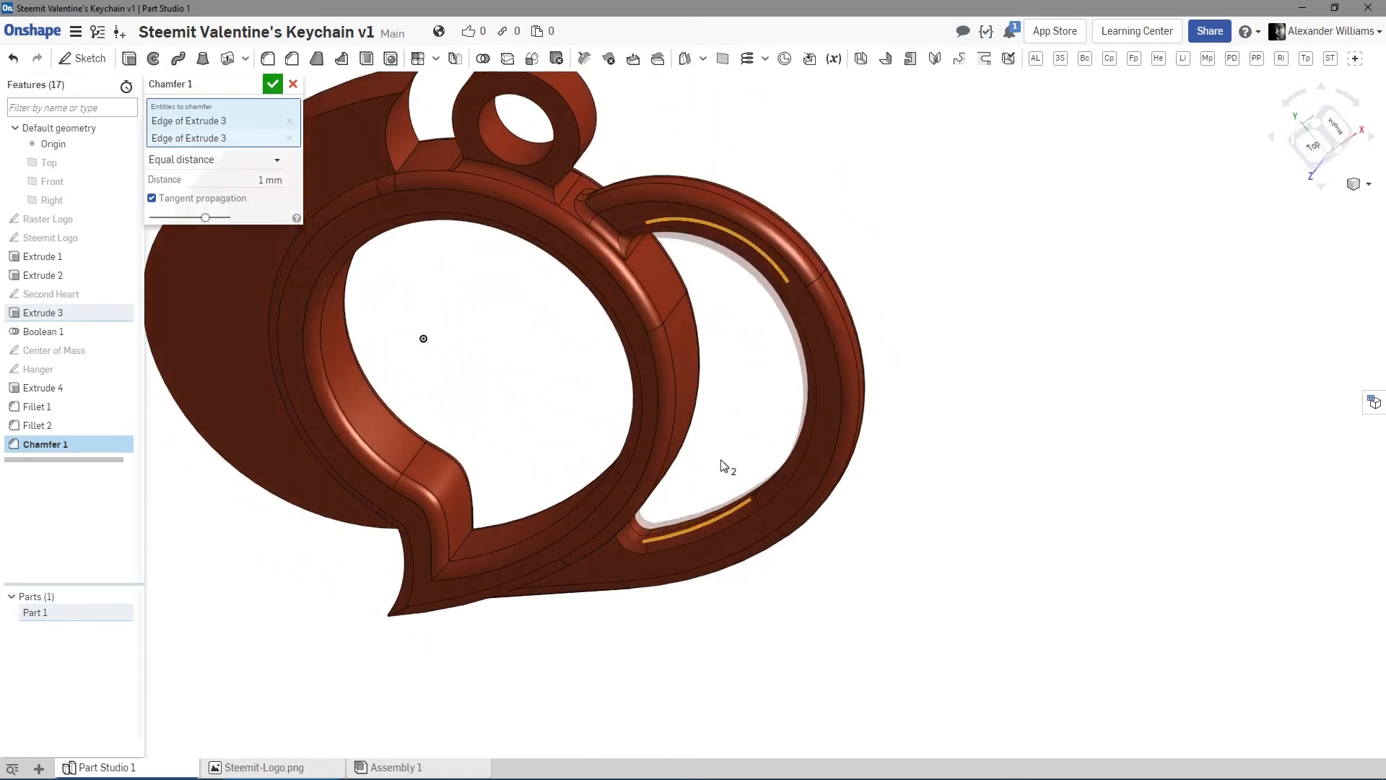
middle_drag(476, 334, 603, 482)
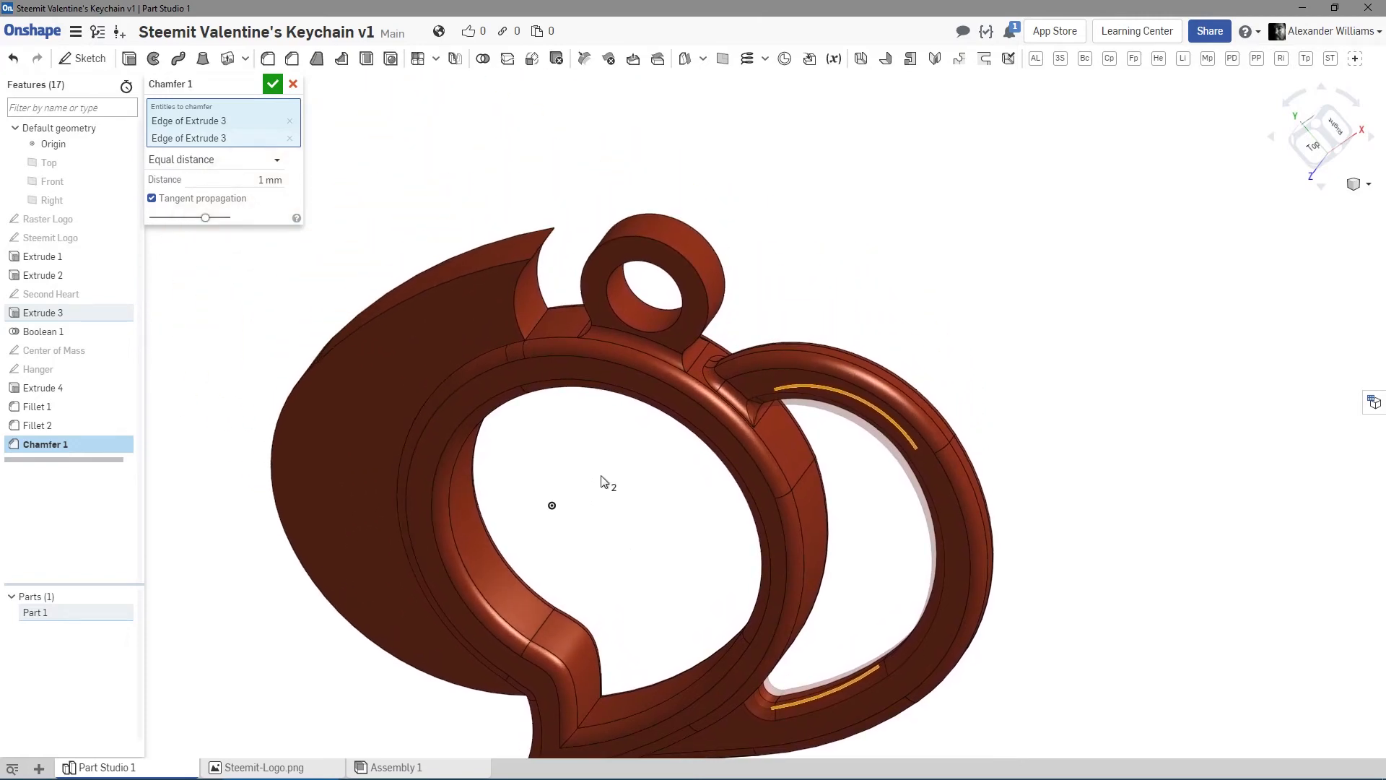
click(499, 250)
right_drag(412, 164, 457, 197)
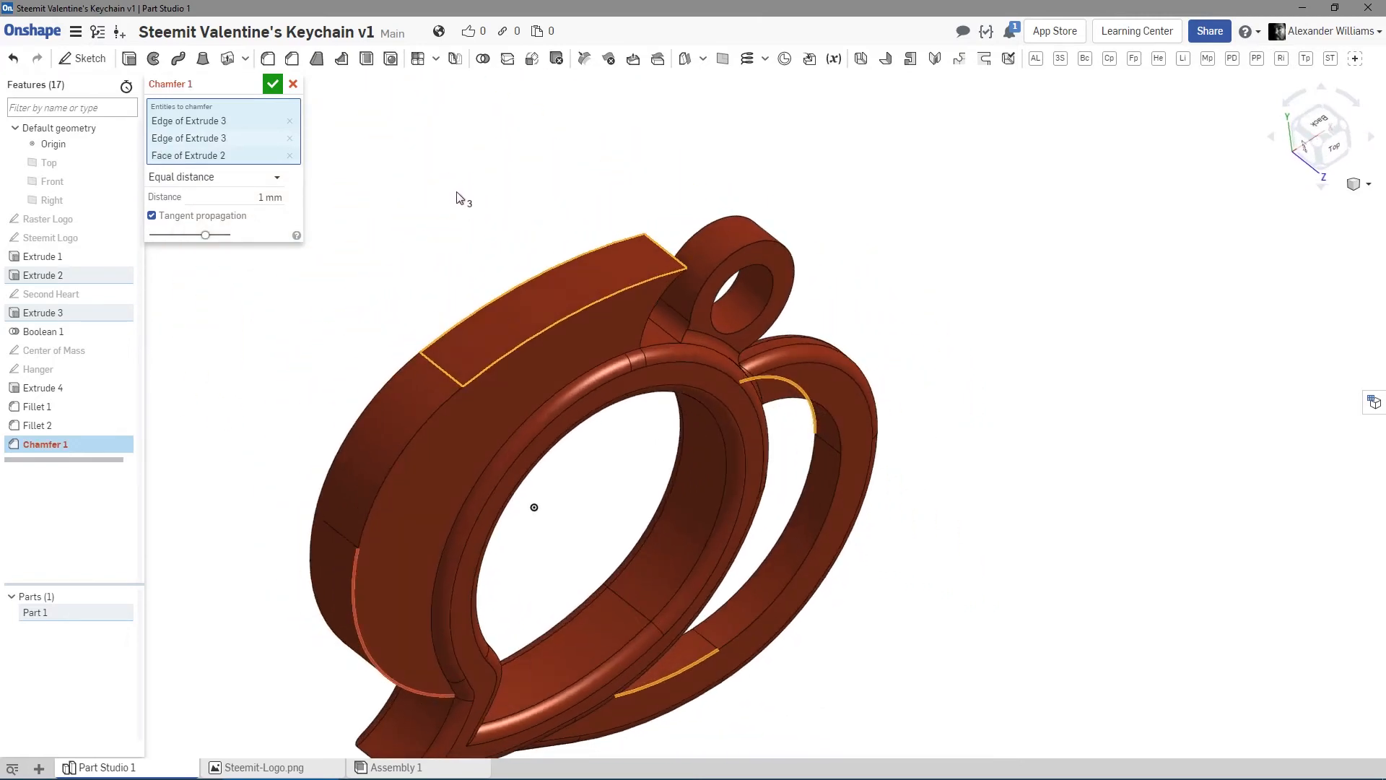
click(565, 294)
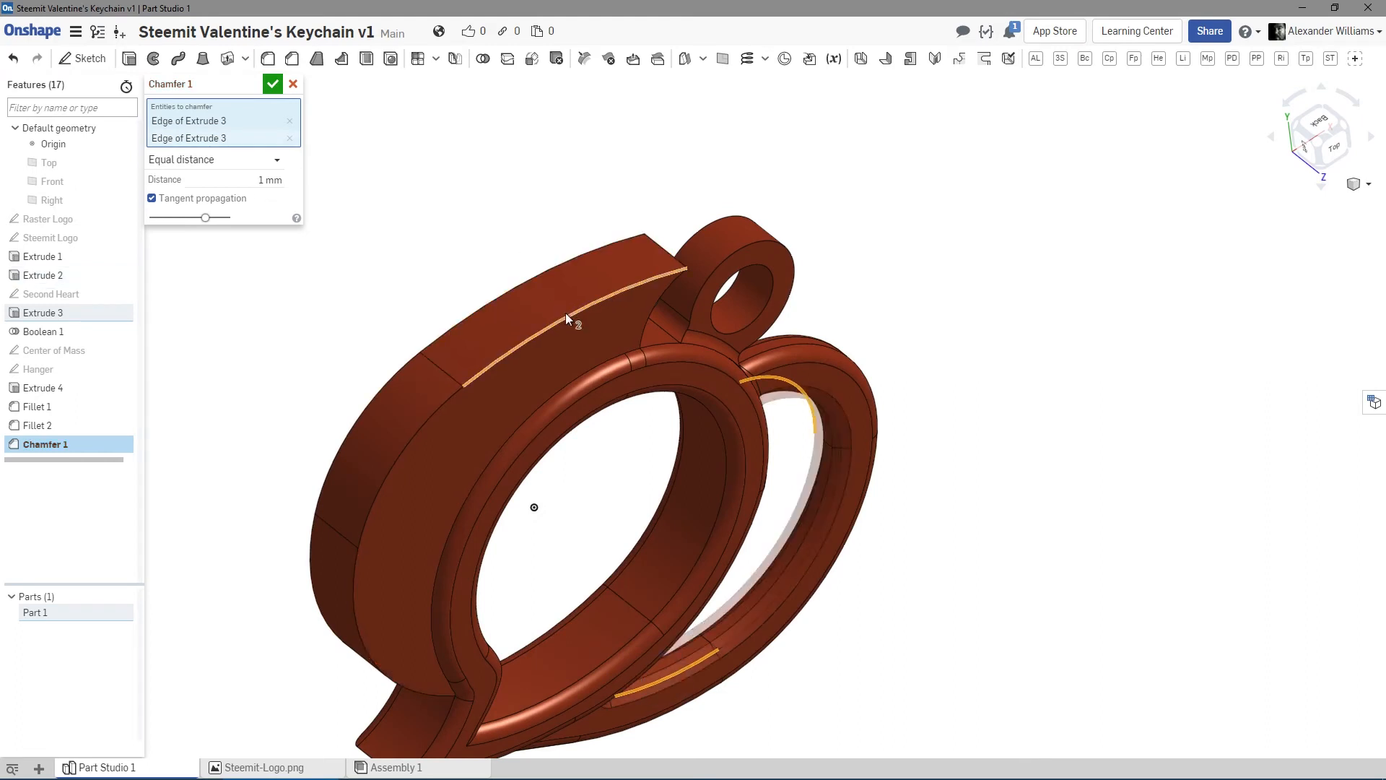
click(565, 313)
click(565, 313)
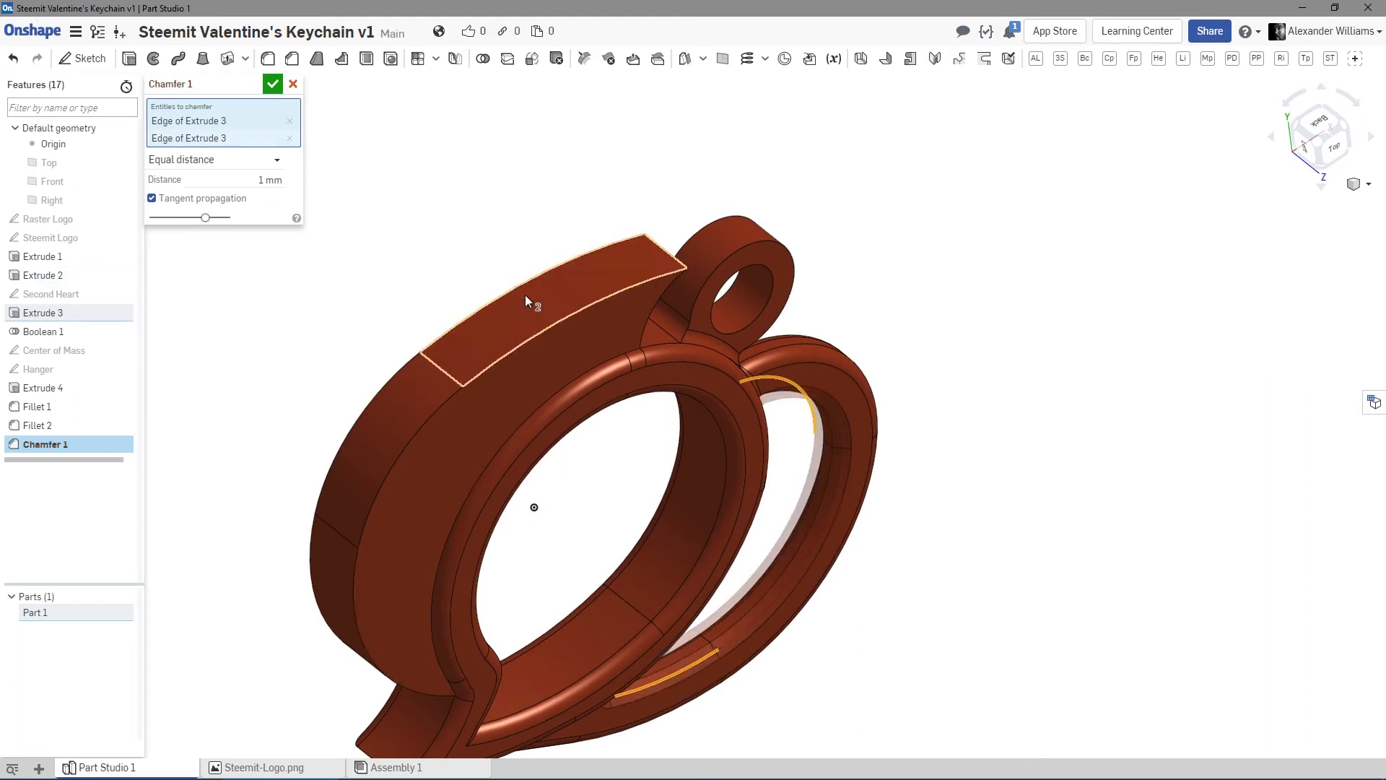
Try to add the inner face of the hanger's hole to the 1 mm chamfer.
right_drag(613, 231, 719, 305)
click(717, 307)
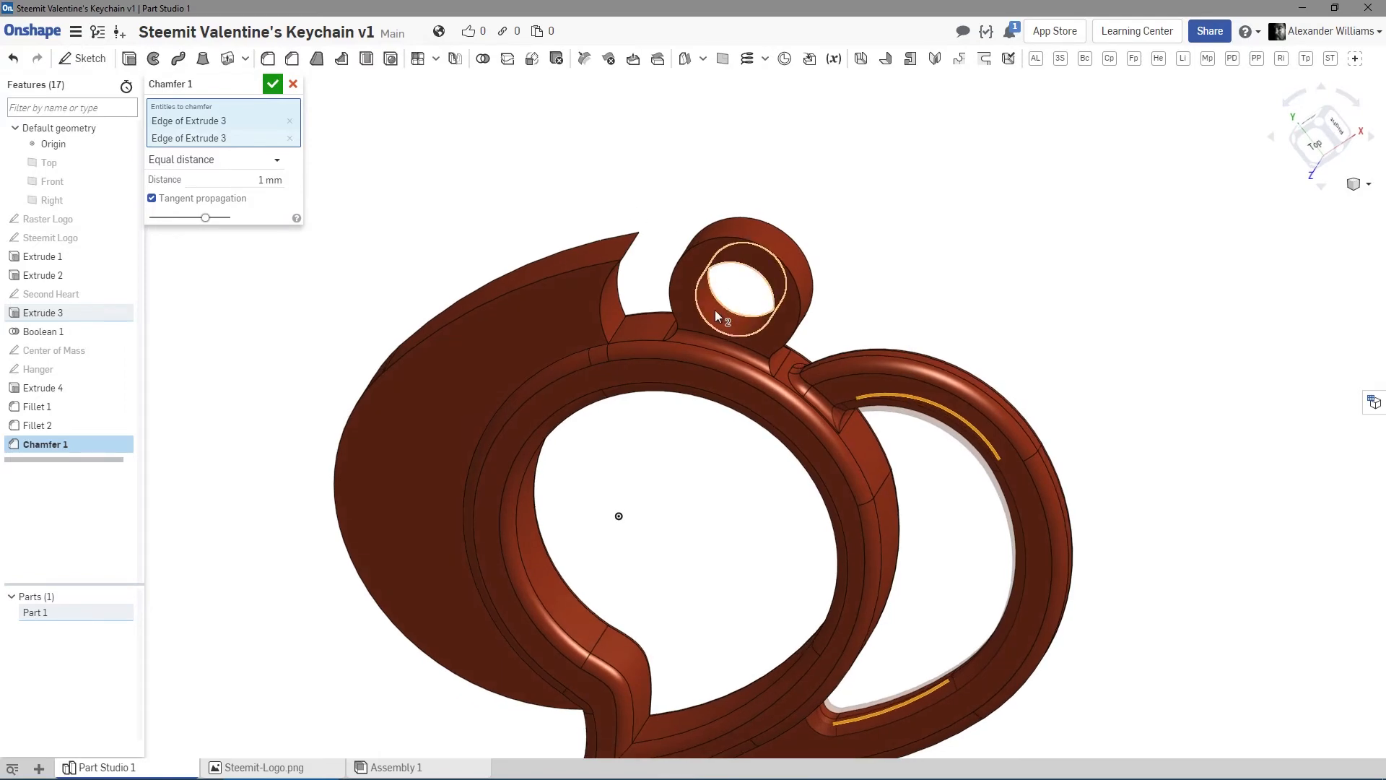
right_drag(686, 197, 705, 283)
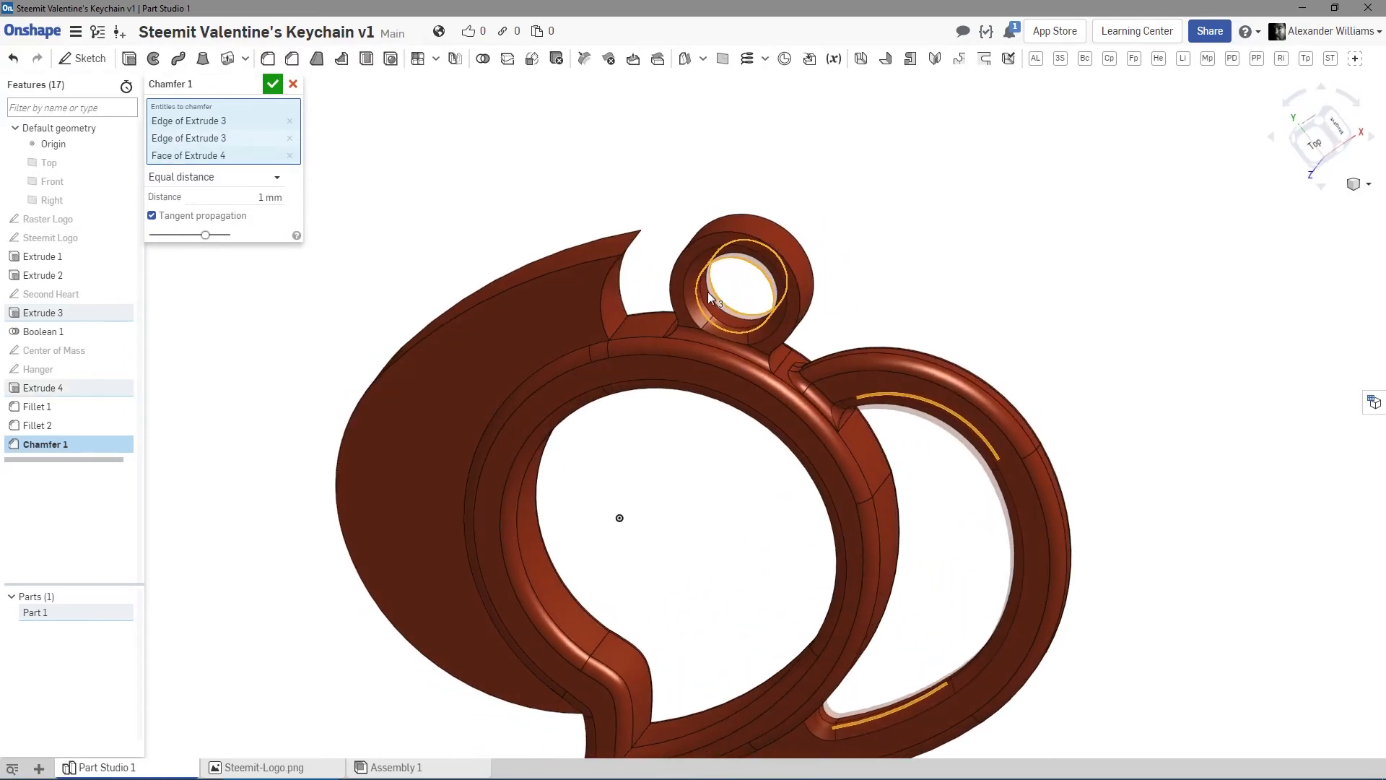
click(712, 301)
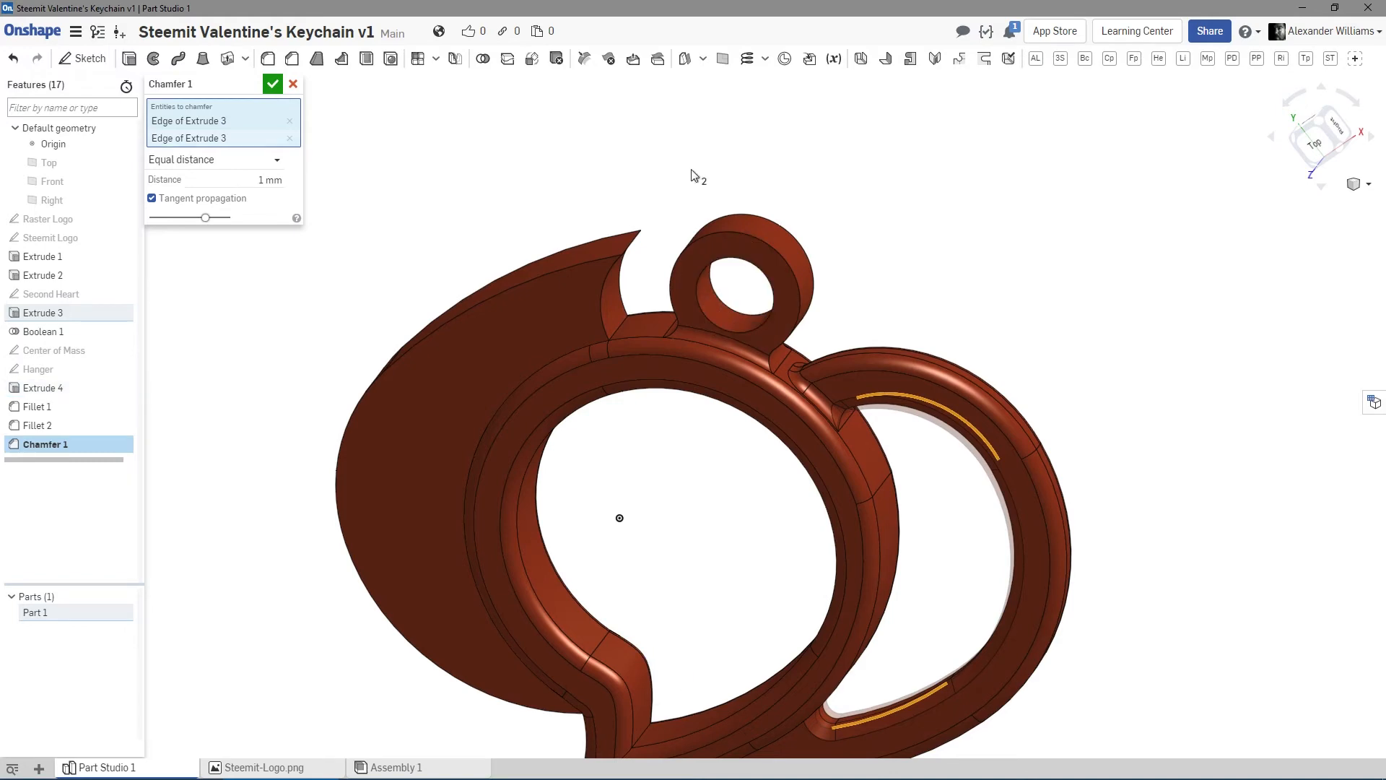
Apply the 1 mm chamfer to the open heart loop's inner edges.
right_drag(691, 175, 377, 92)
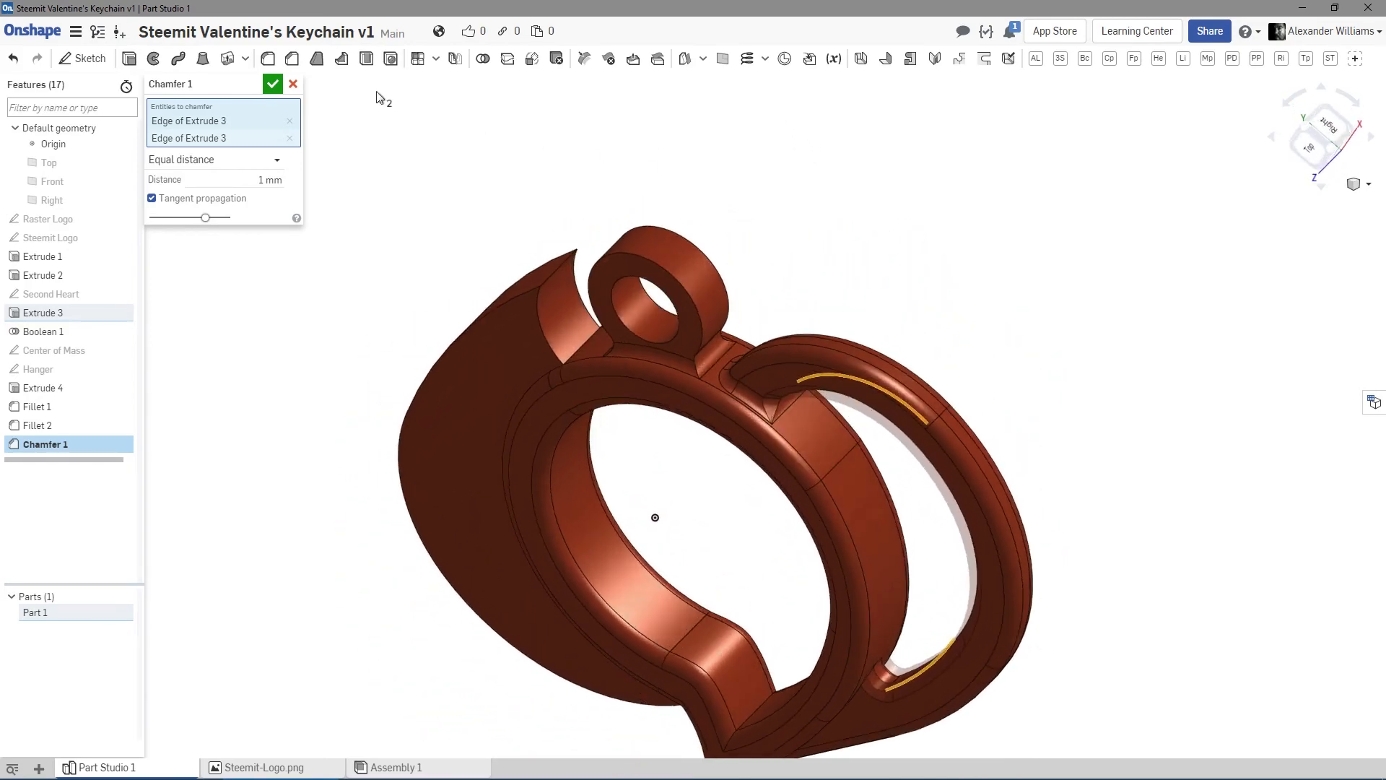
click(277, 88)
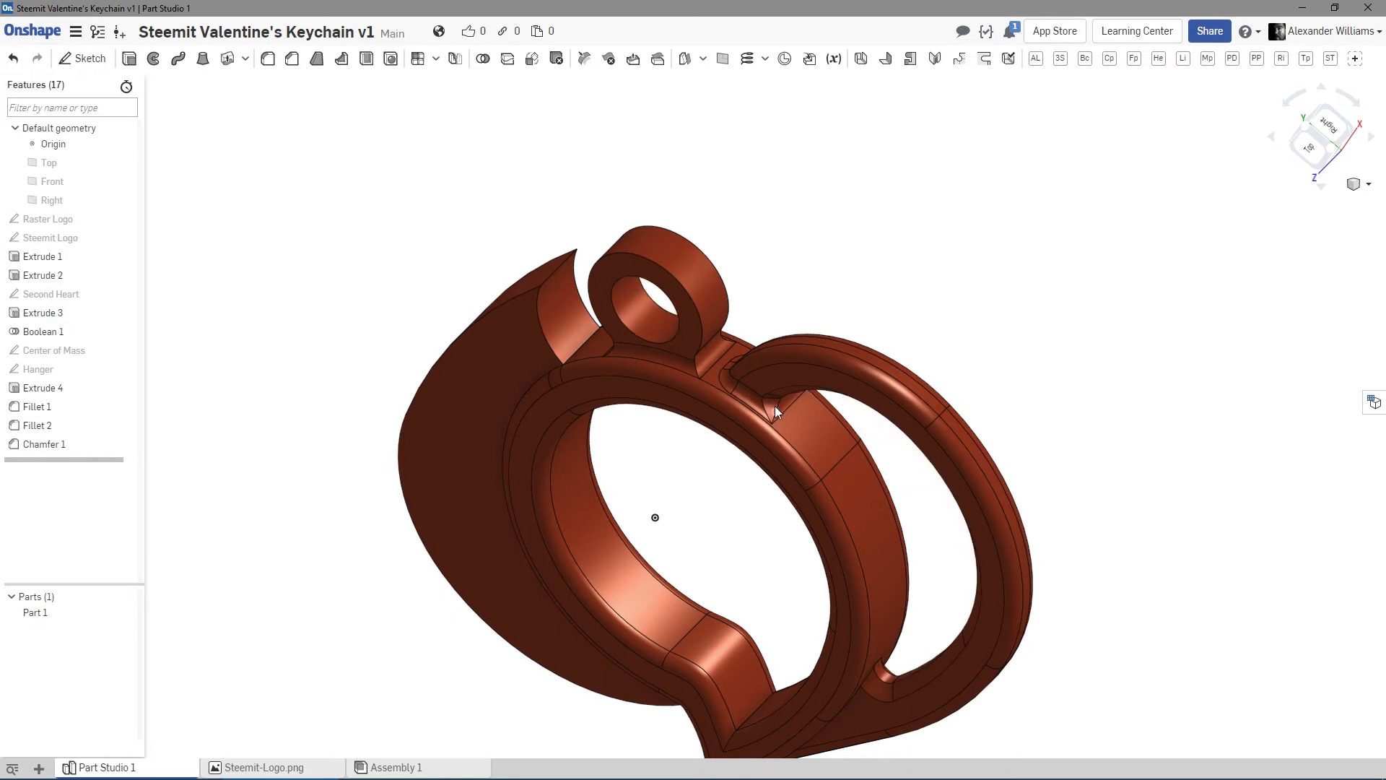
Chamfer the hanger's hole face and outer cylindrical face with an equal distance of 0.5 mm, trying 1 mm first.
middle_drag(774, 406, 818, 522)
scroll(682, 372, up, 3)
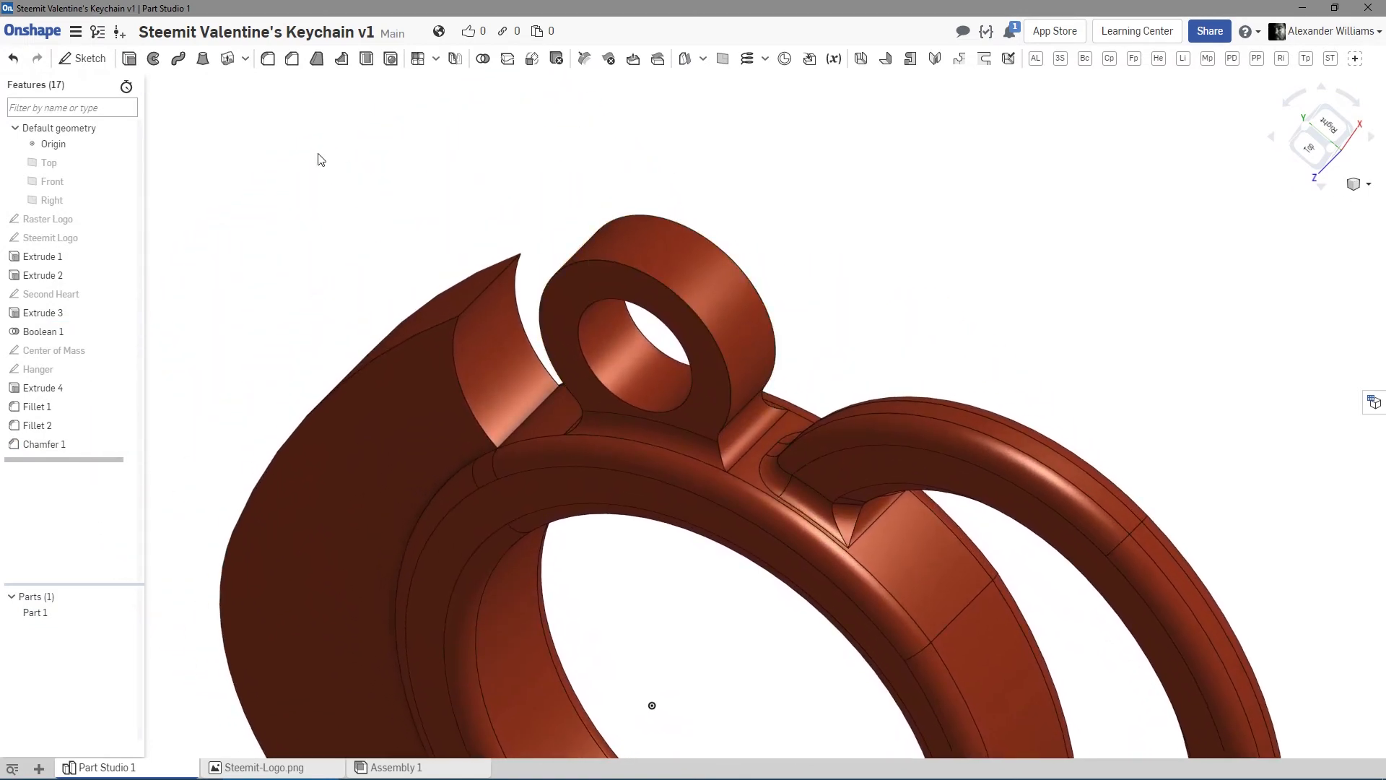
right_drag(322, 159, 364, 182)
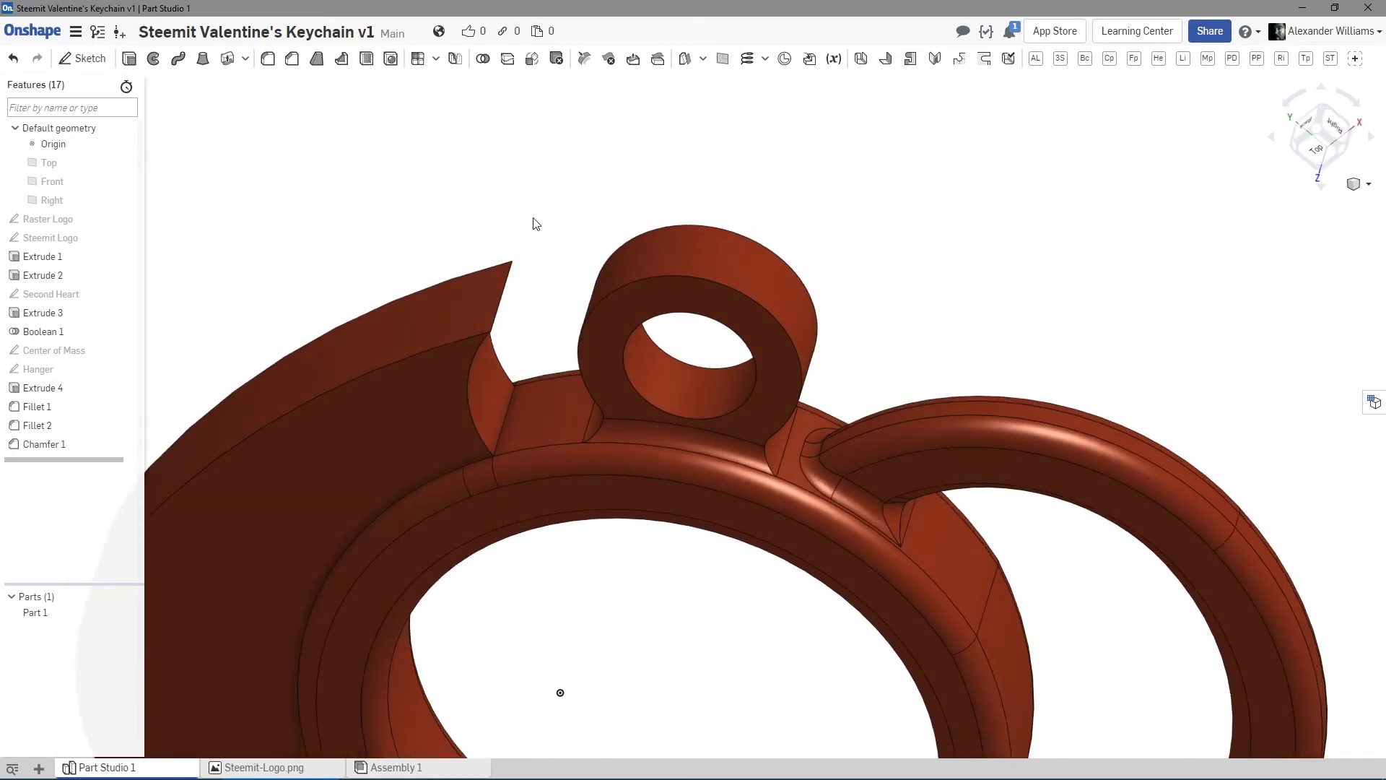
click(292, 62)
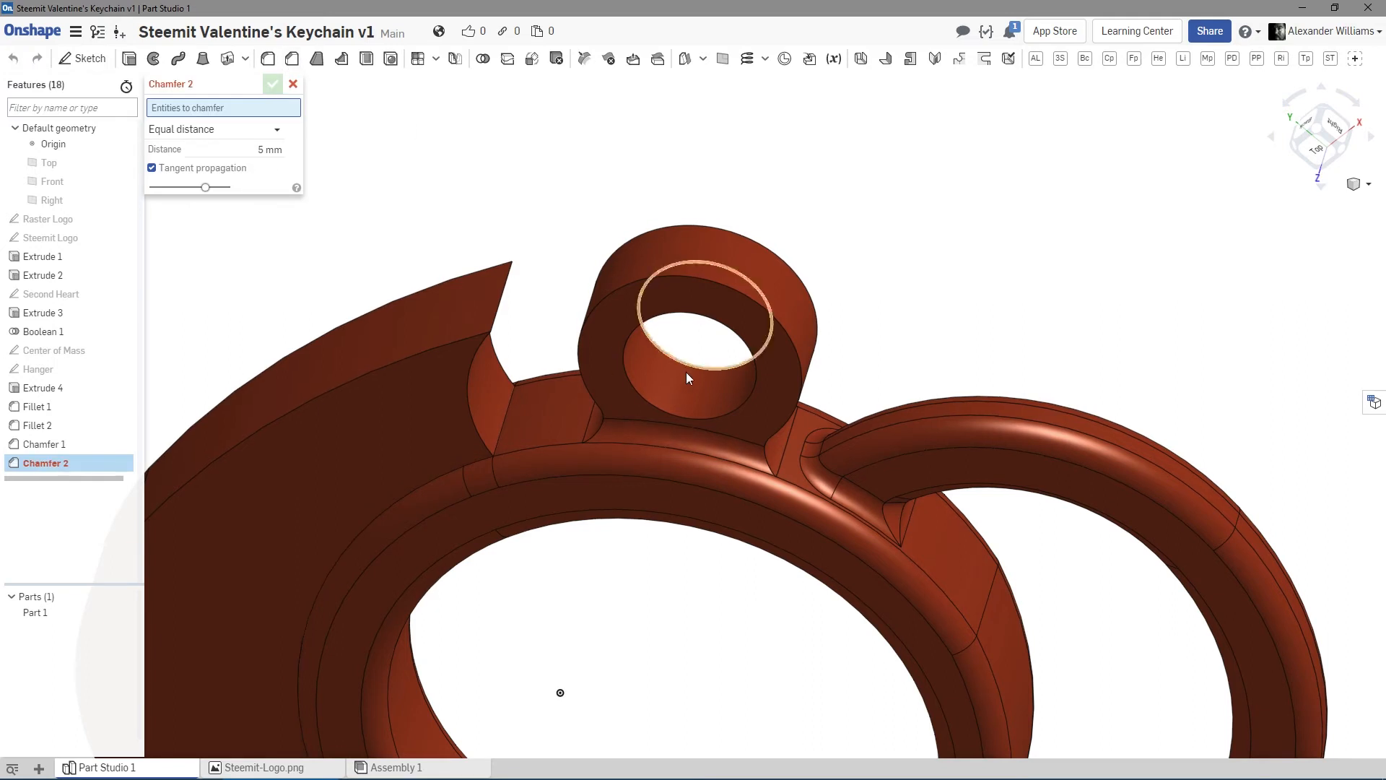
click(670, 379)
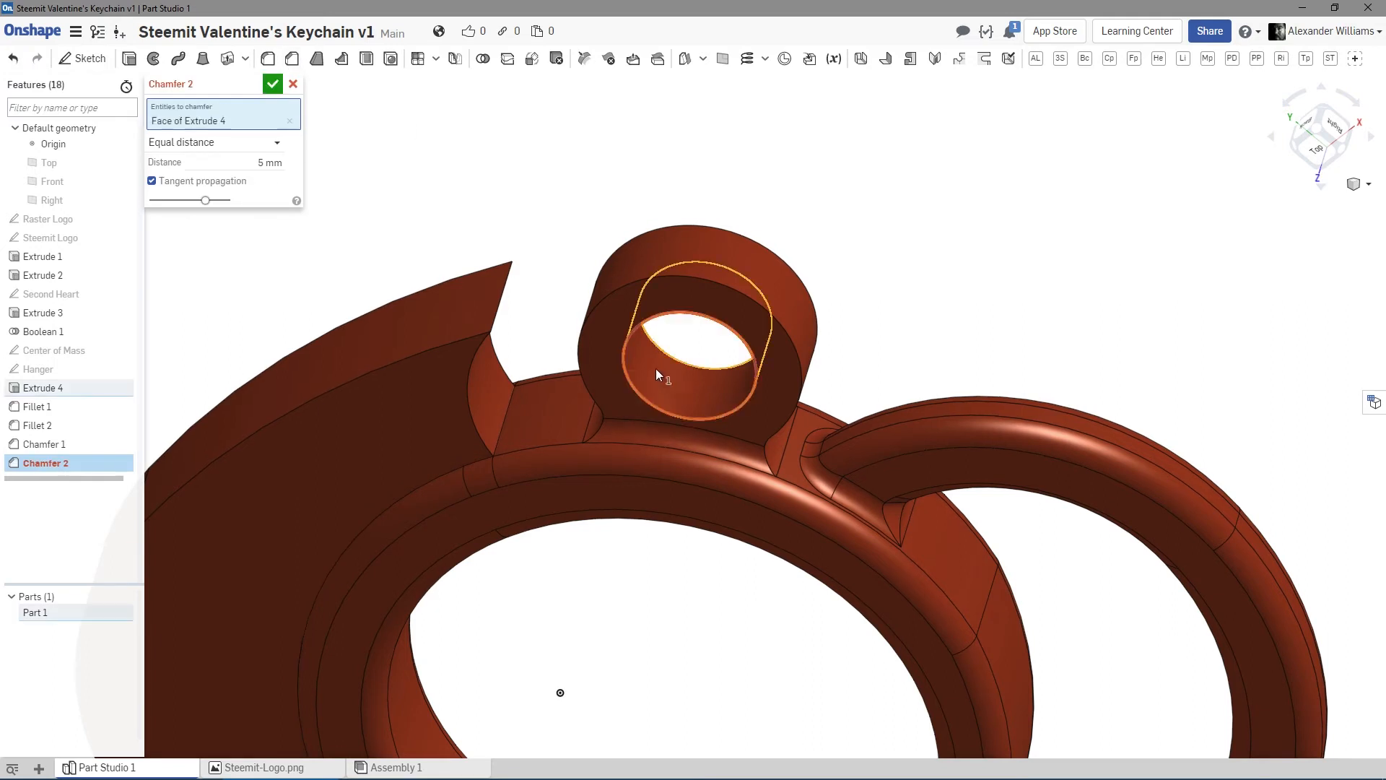
click(659, 267)
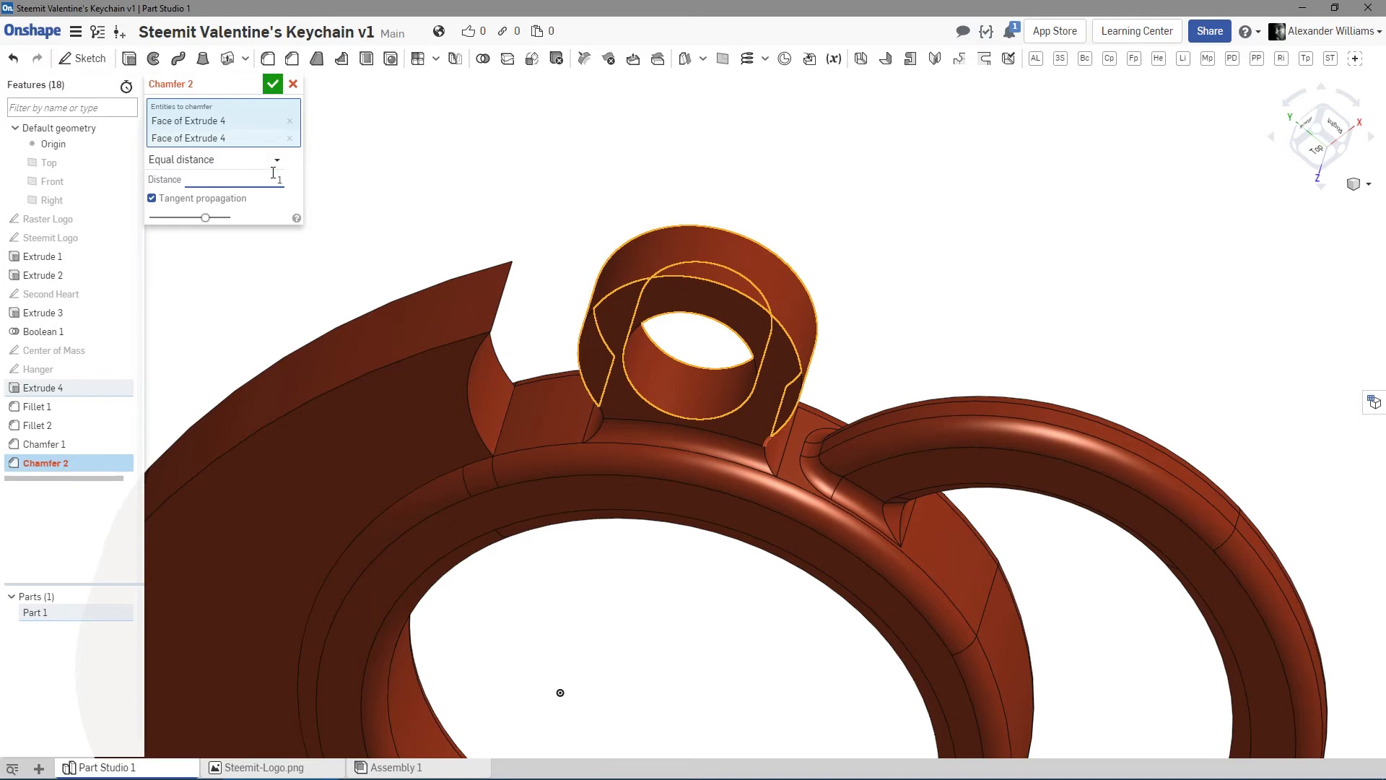
right_drag(488, 195, 545, 205)
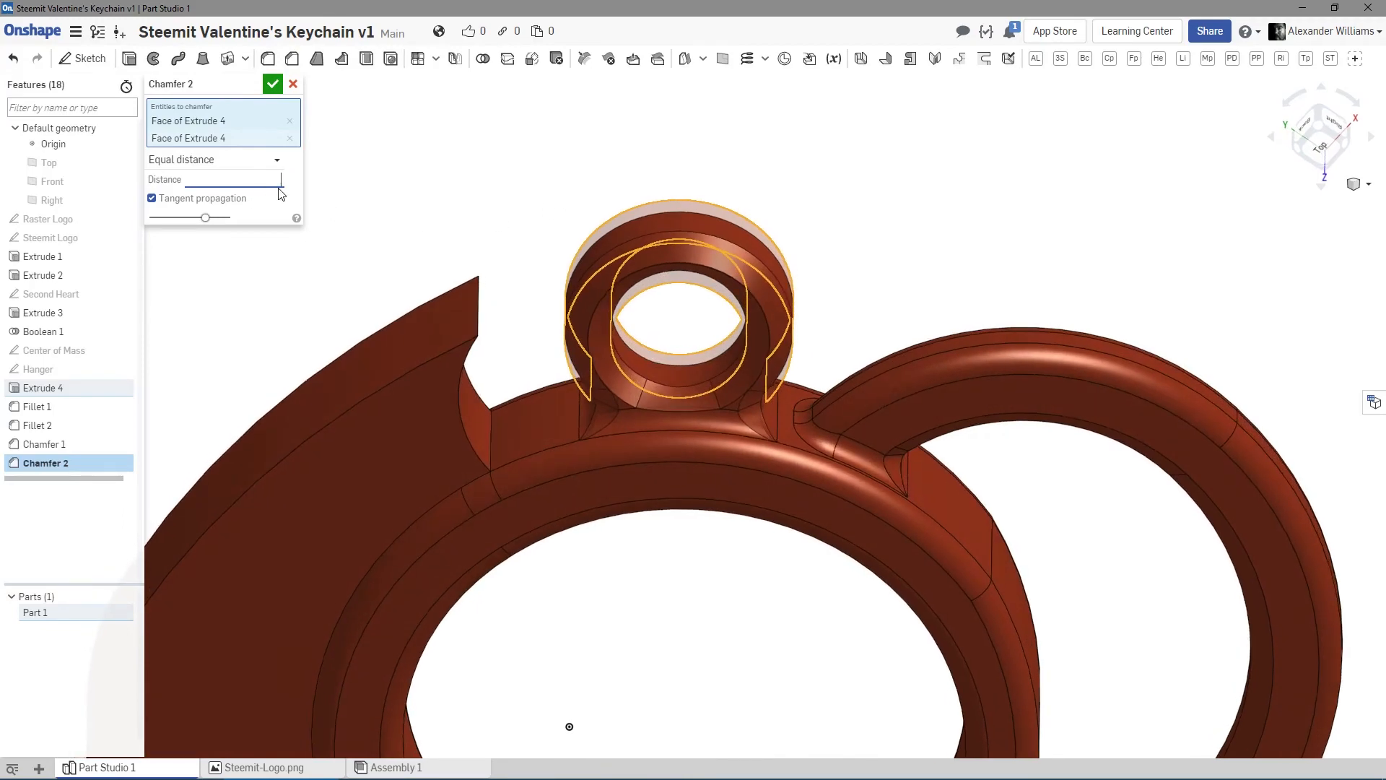
right_drag(522, 248, 525, 287)
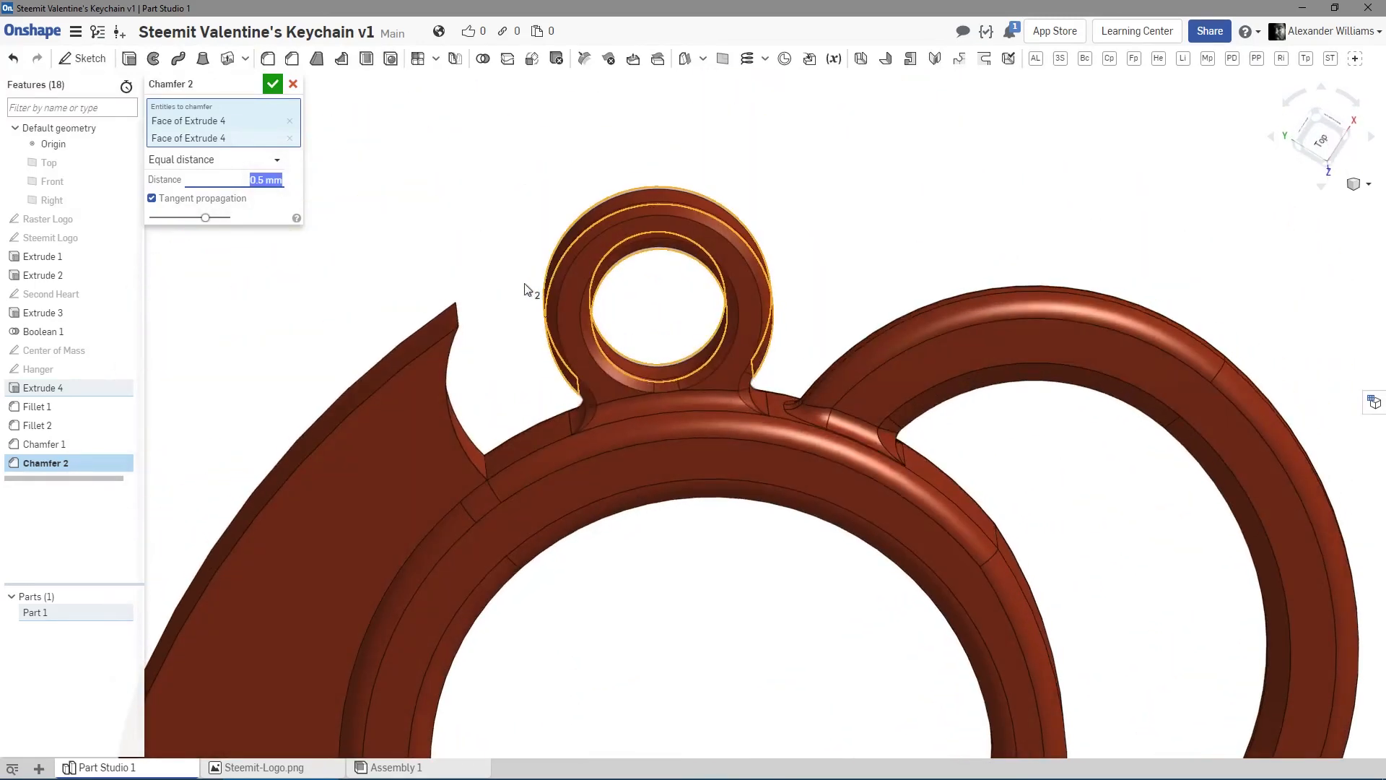
click(272, 83)
Start a 0.5 mm chamfer without tangent propagation on the solid crescent's upper outer edges on both faces.
scroll(427, 279, up, 5)
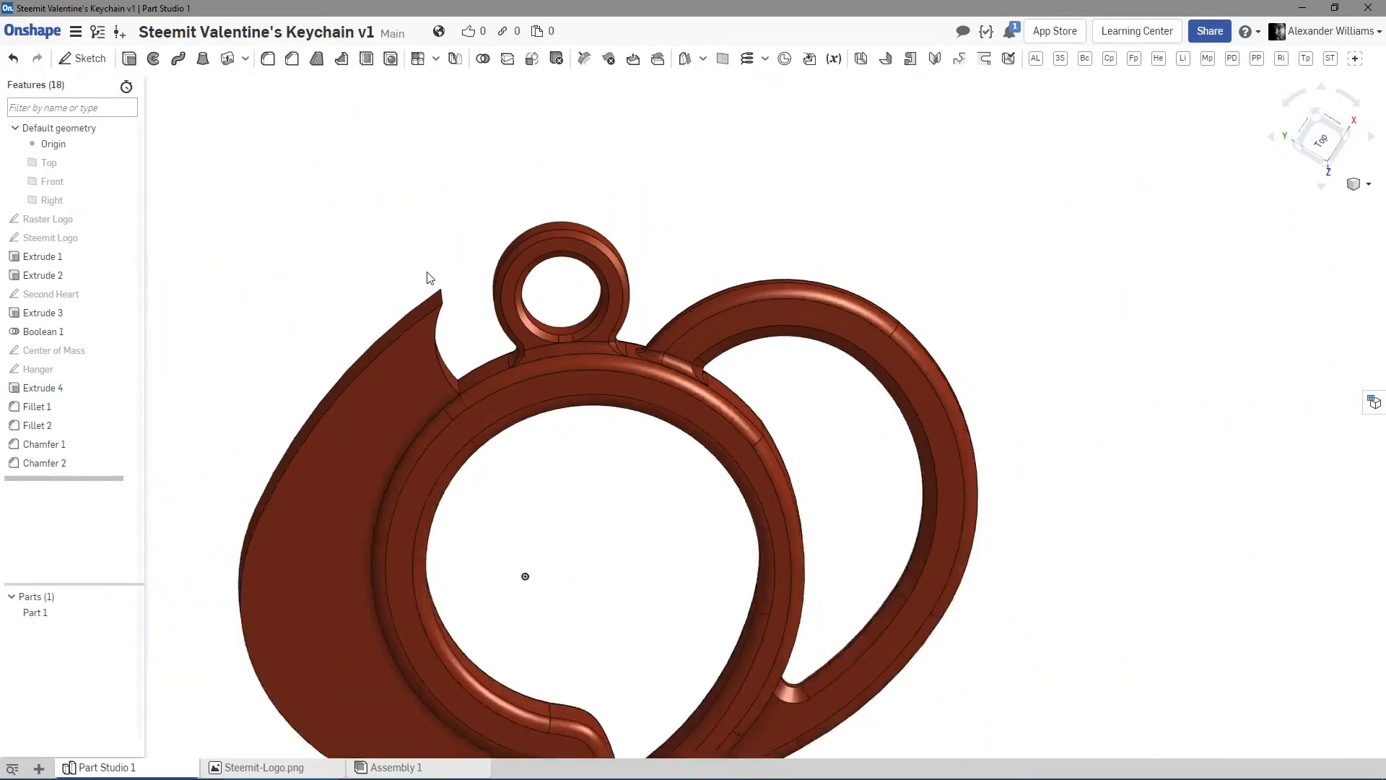
middle_drag(489, 262, 522, 251)
right_drag(284, 377, 353, 400)
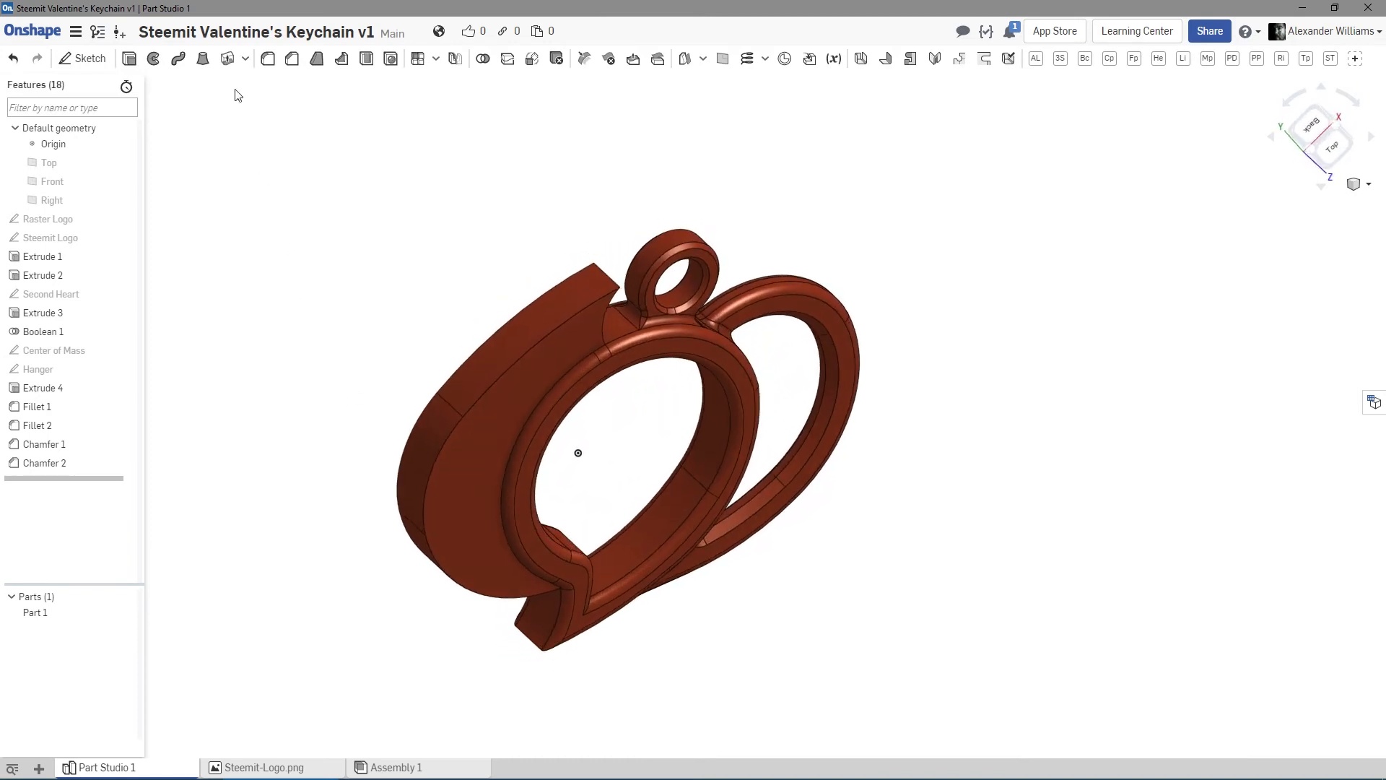
click(293, 61)
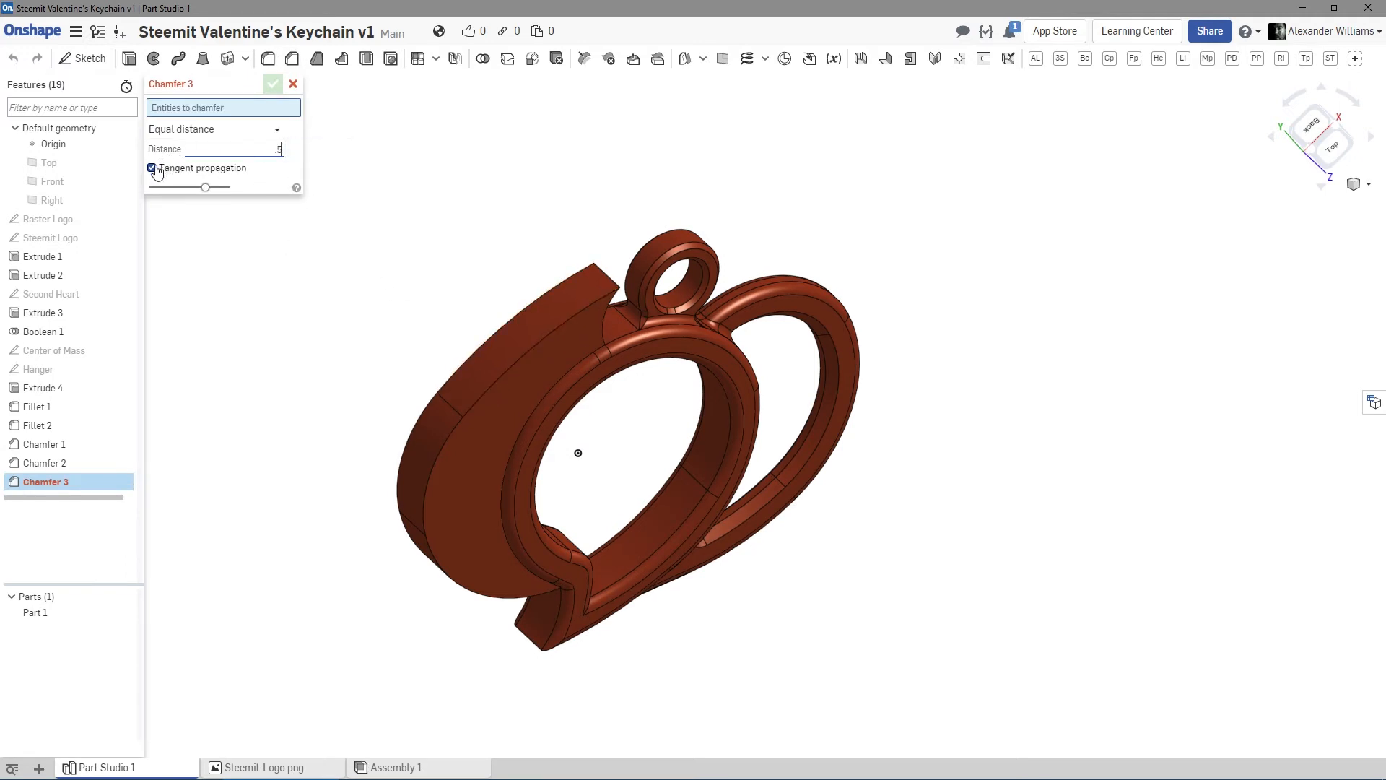
click(508, 370)
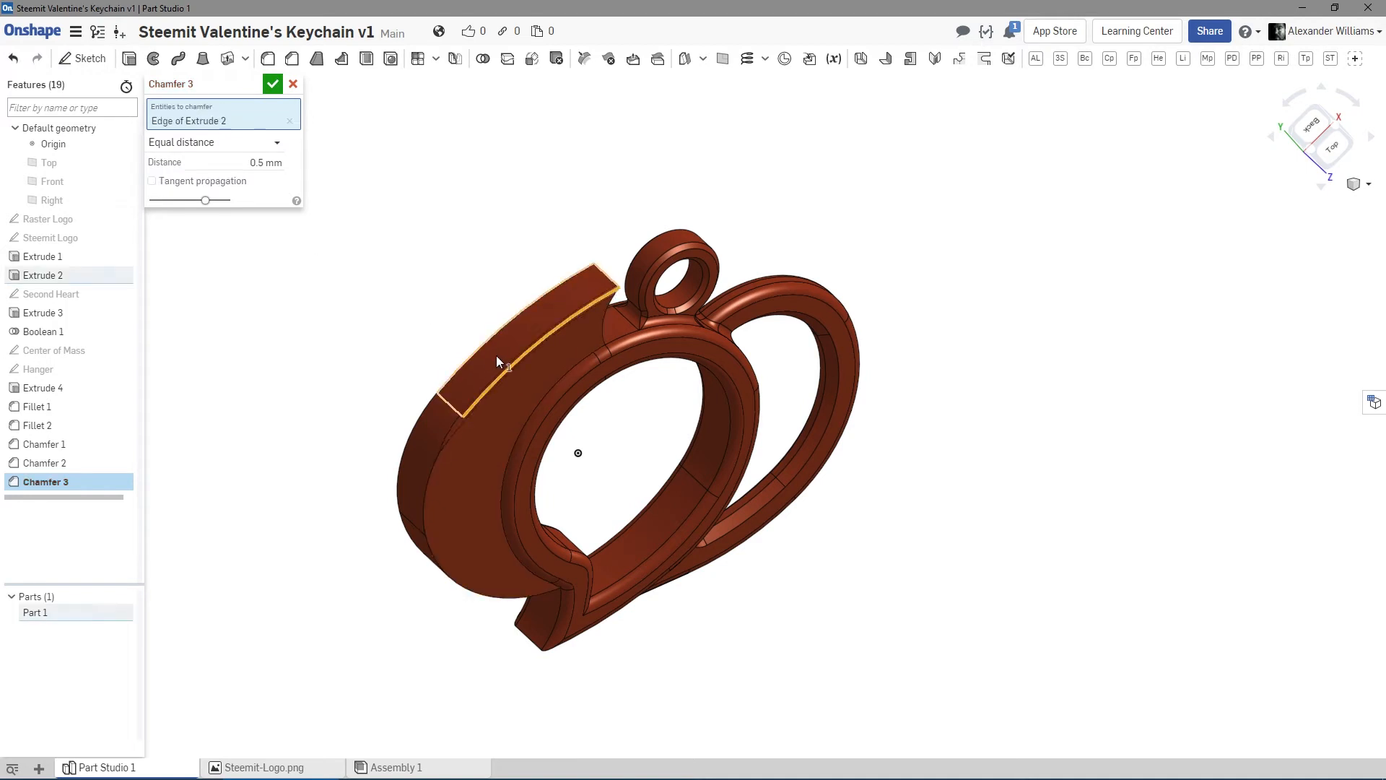
click(483, 348)
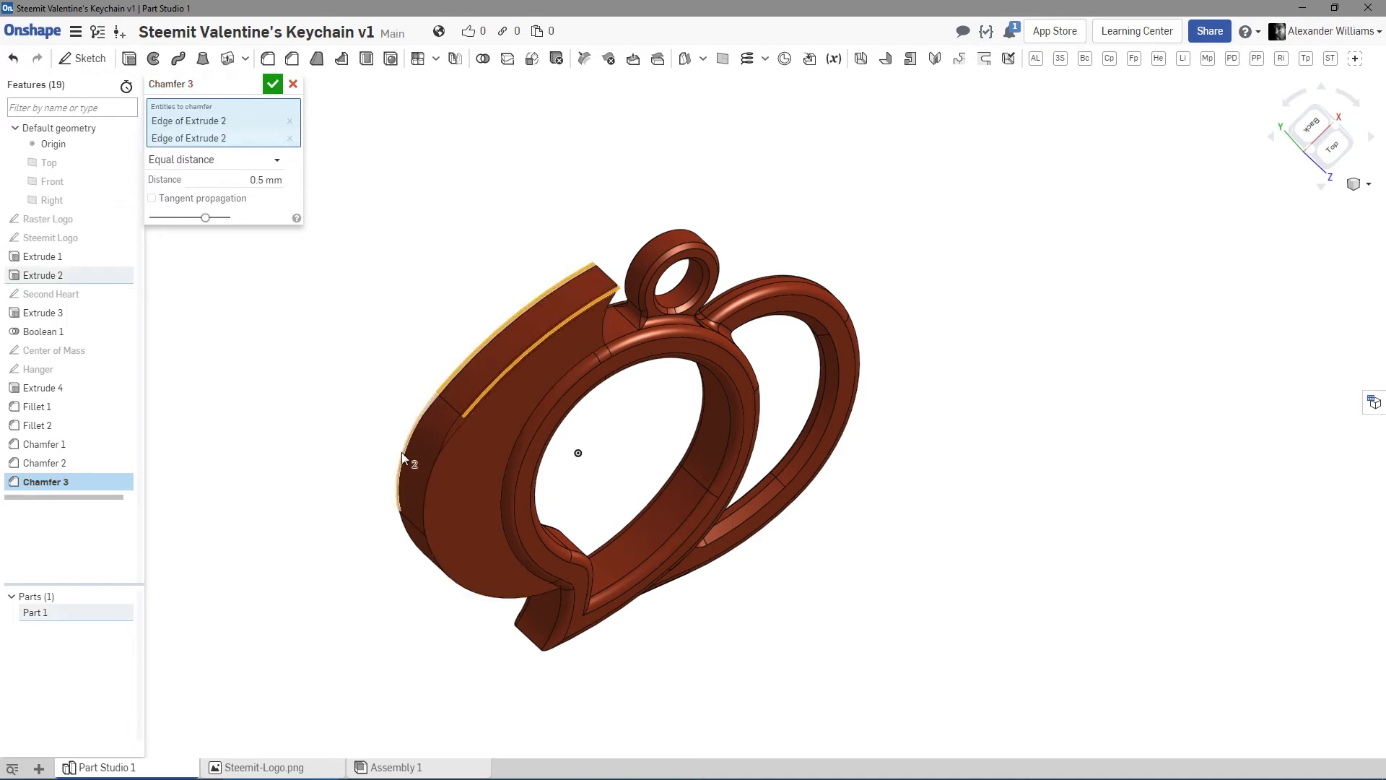
Try to add the crescent's middle outer edges on both faces to the 0.5 mm chamfer.
scroll(409, 466, up, 5)
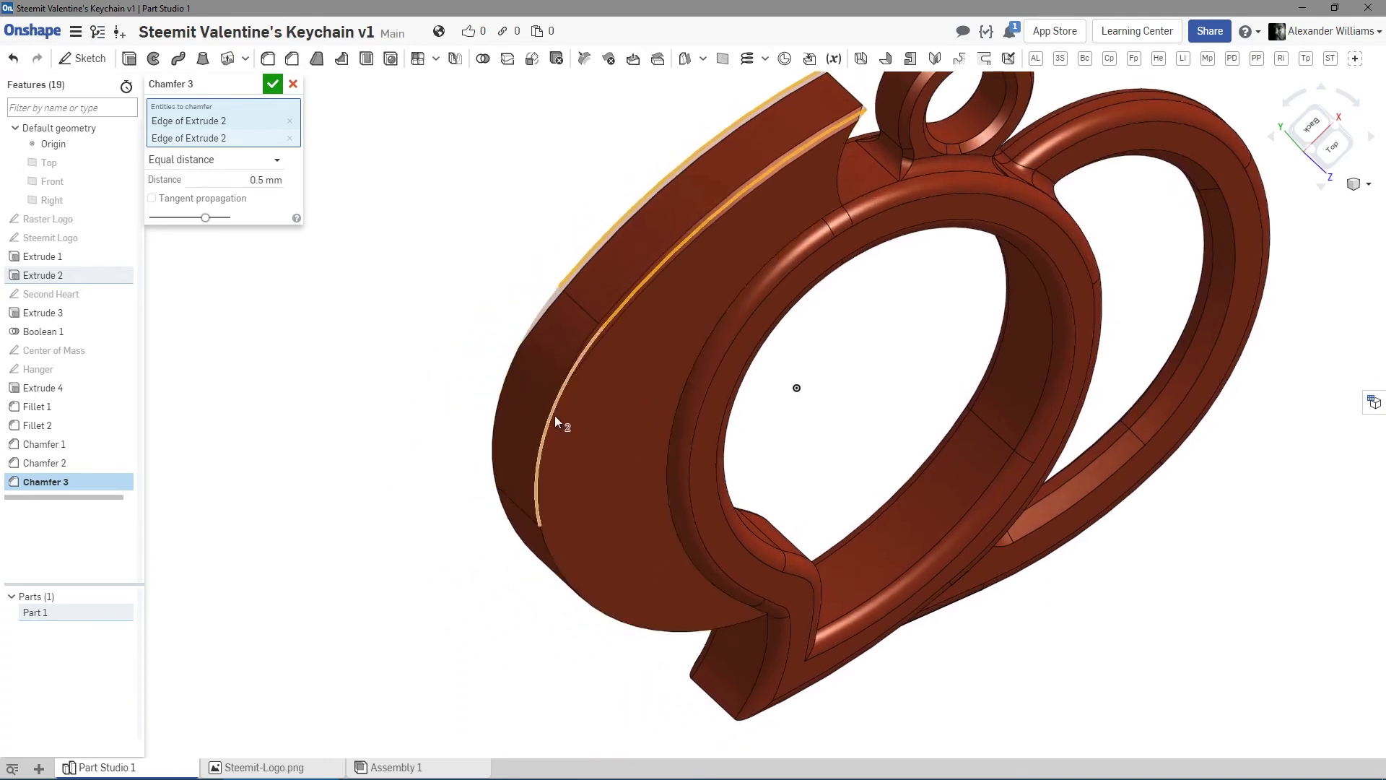
click(506, 390)
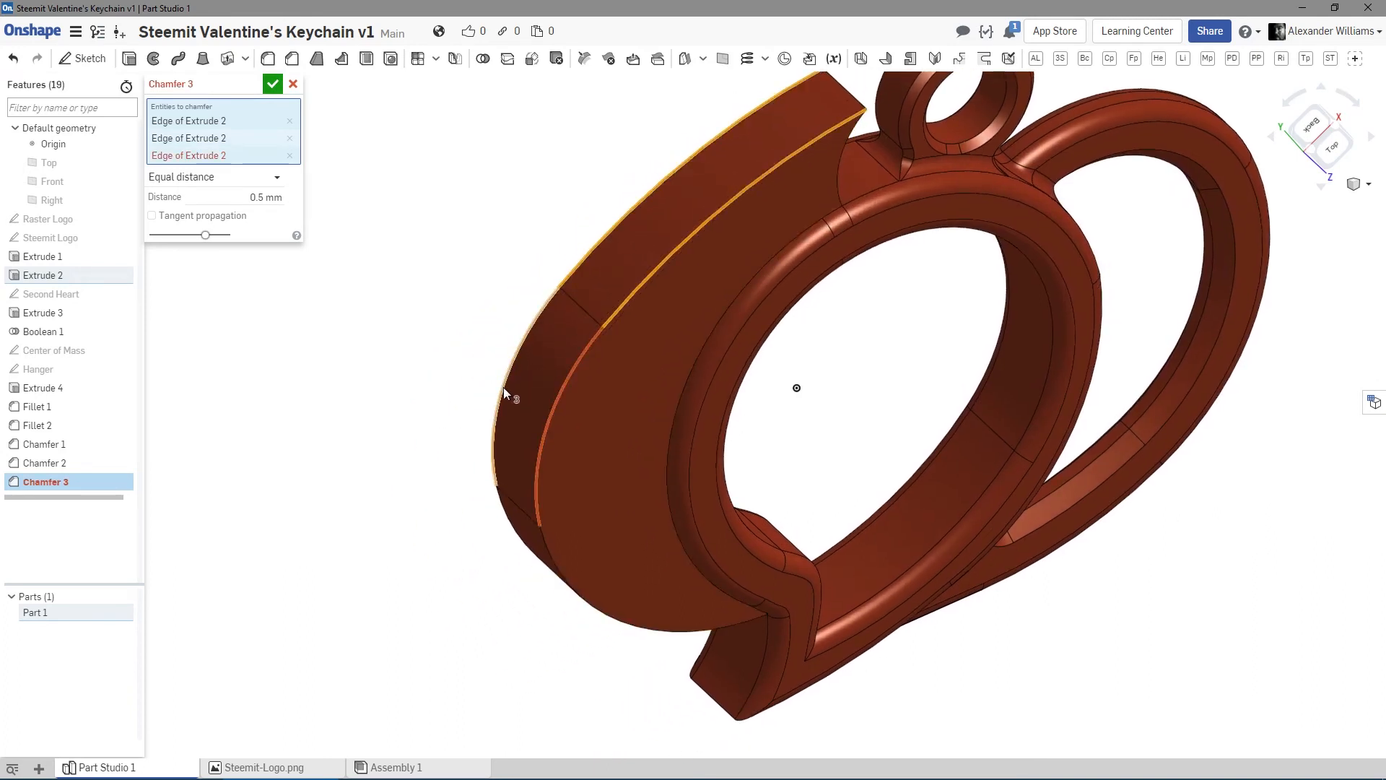
click(504, 392)
right_drag(383, 492, 395, 522)
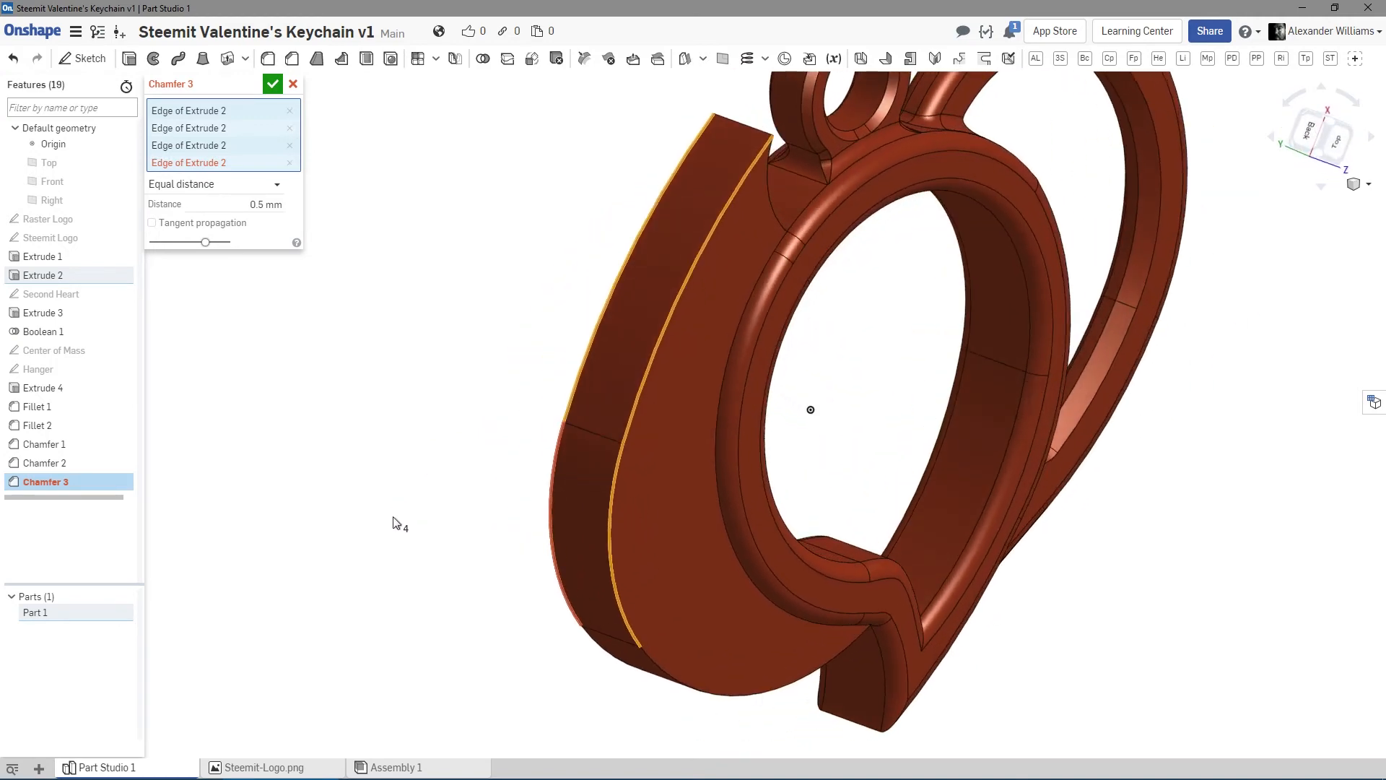
click(550, 518)
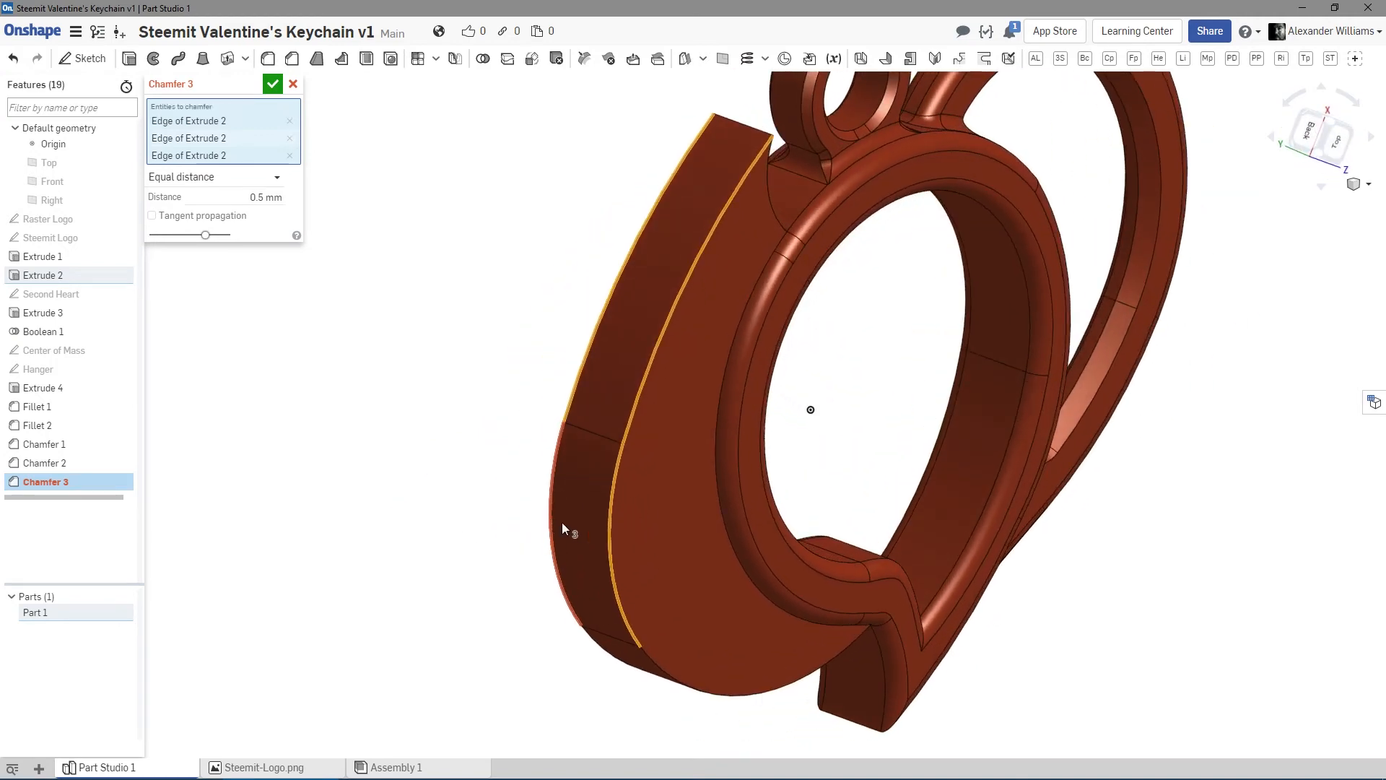
click(610, 538)
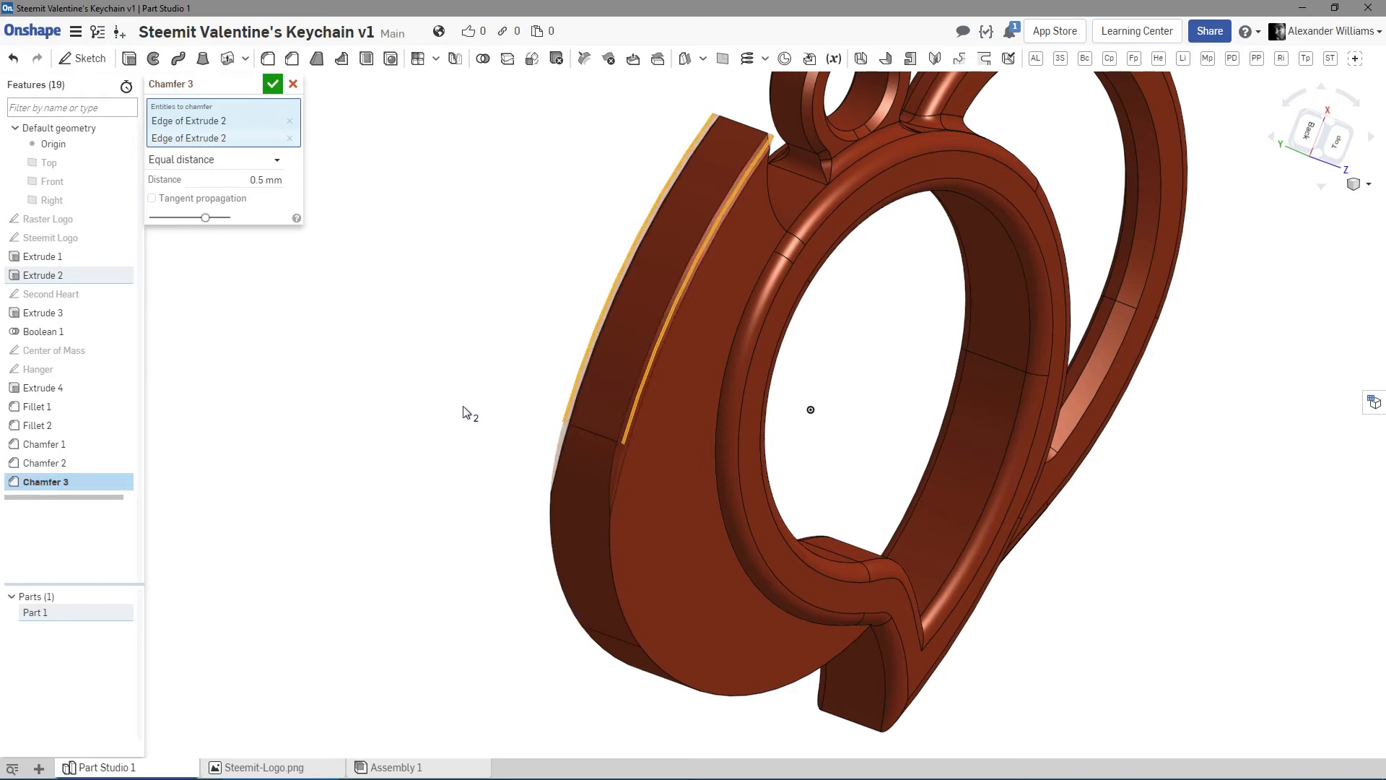
Try to extend the 0.5 mm chamfer to the crescent's lower outer edge.
right_drag(468, 412, 524, 473)
click(622, 513)
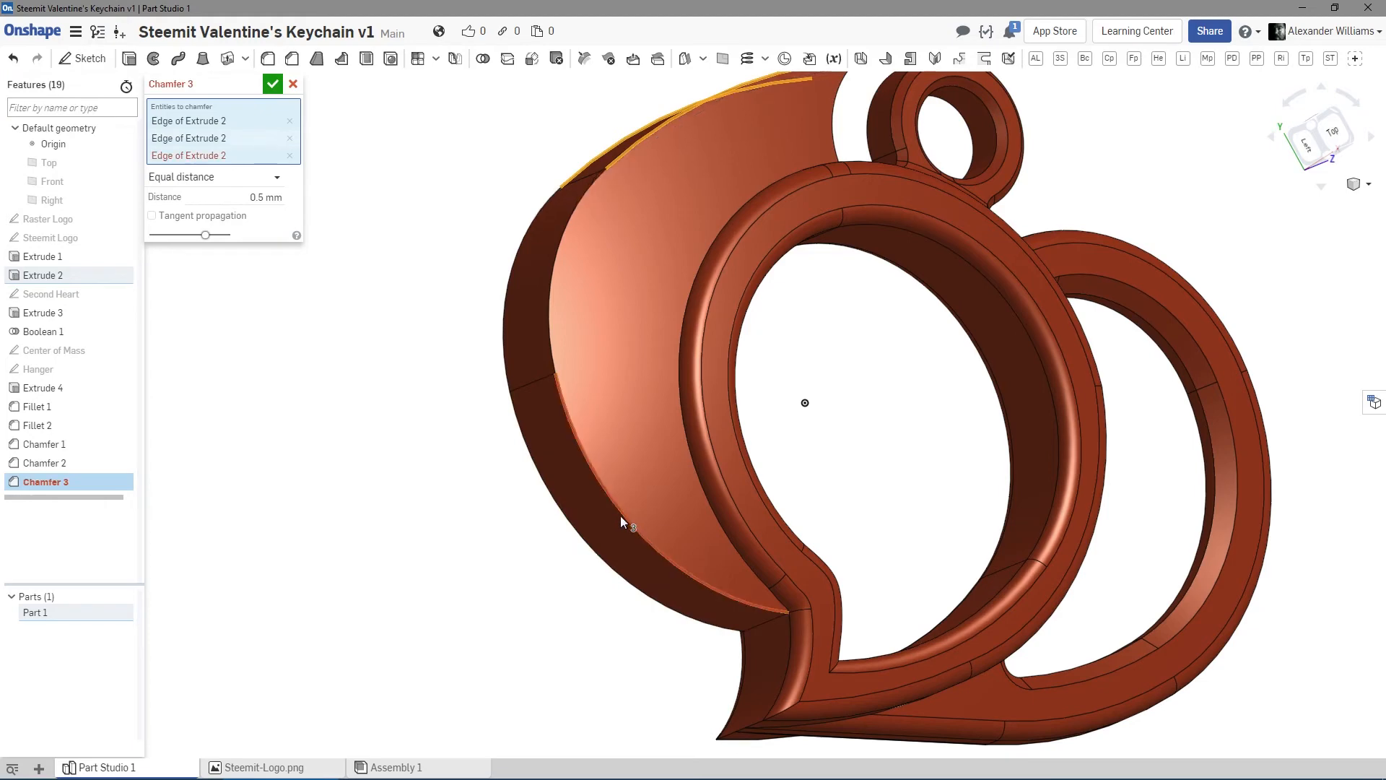
click(626, 519)
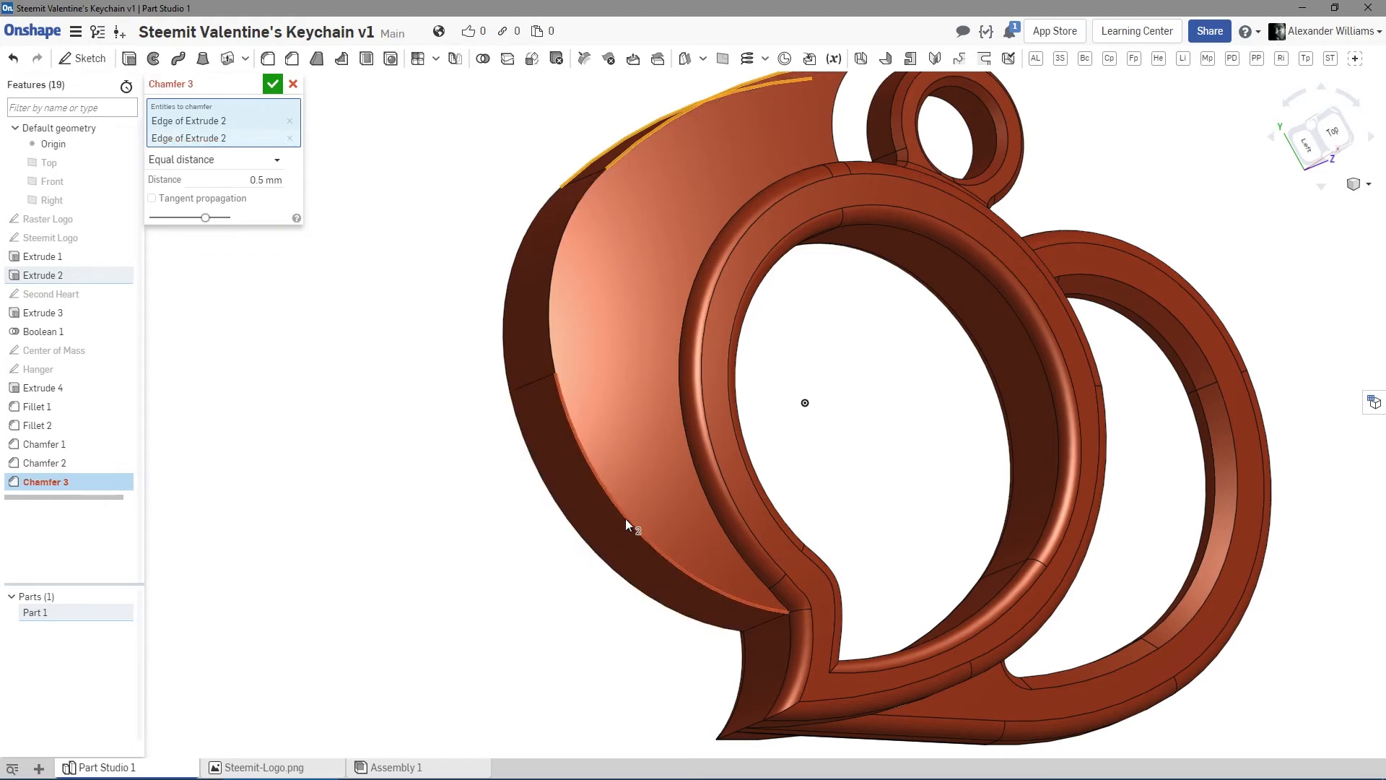
Apply the 0.5 mm chamfer to only the crescent's two upper outer edges, trying the short edge at its upper tip first.
right_drag(427, 381, 413, 530)
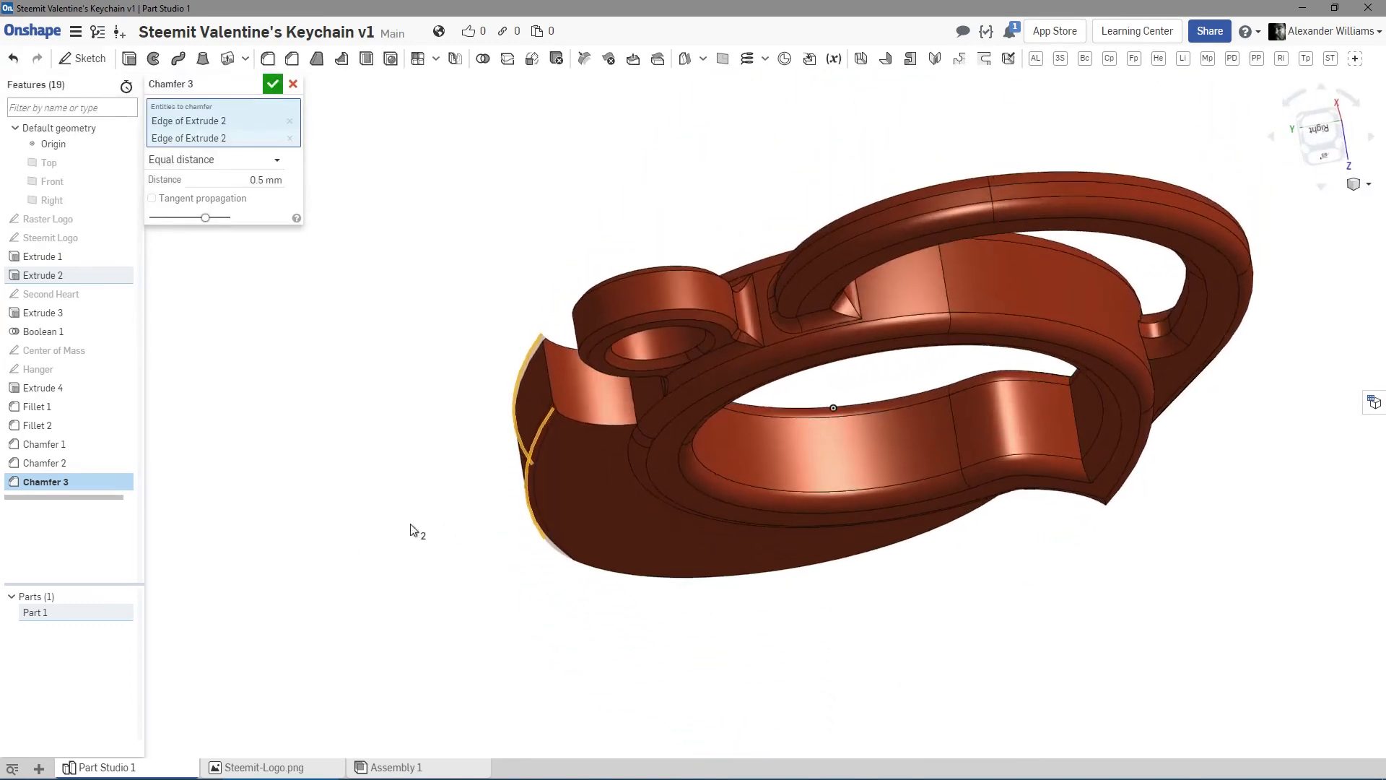
click(551, 389)
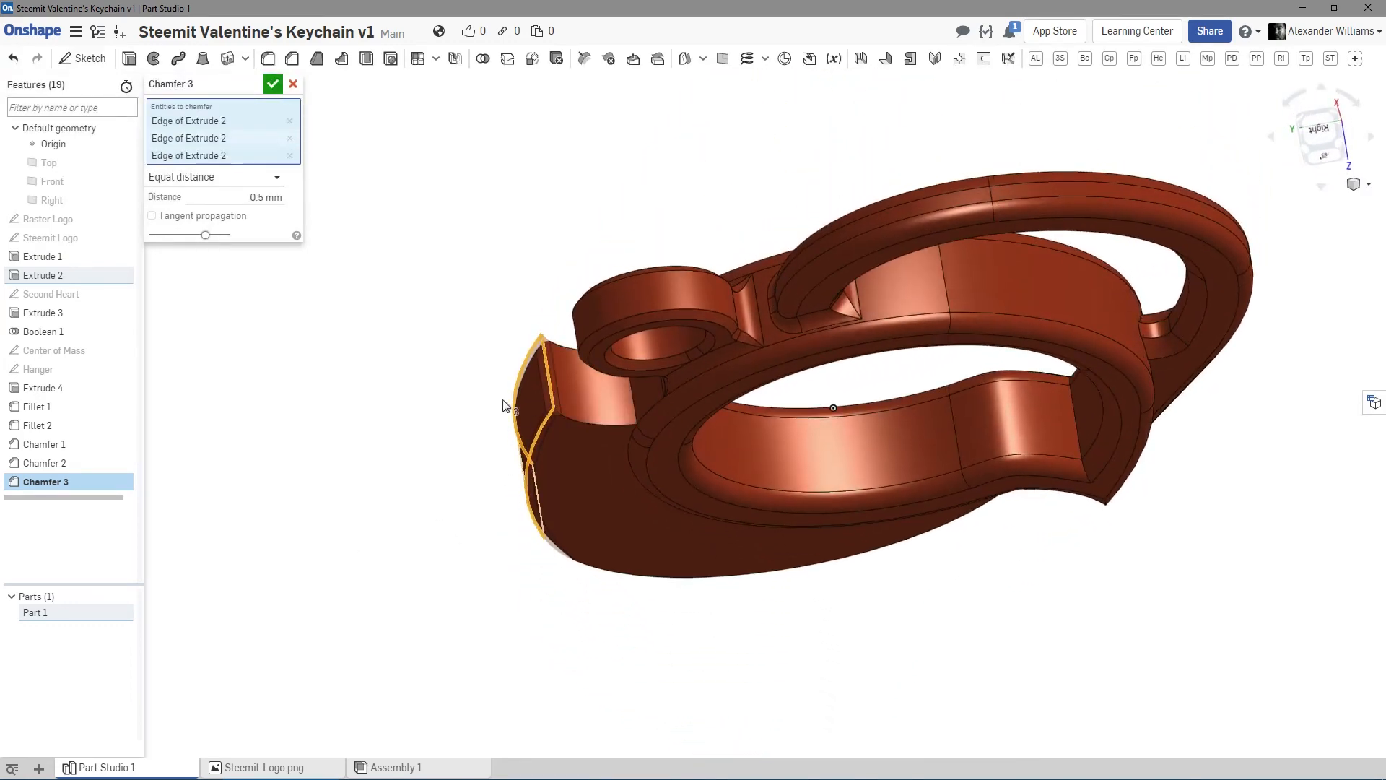
right_drag(504, 402, 612, 303)
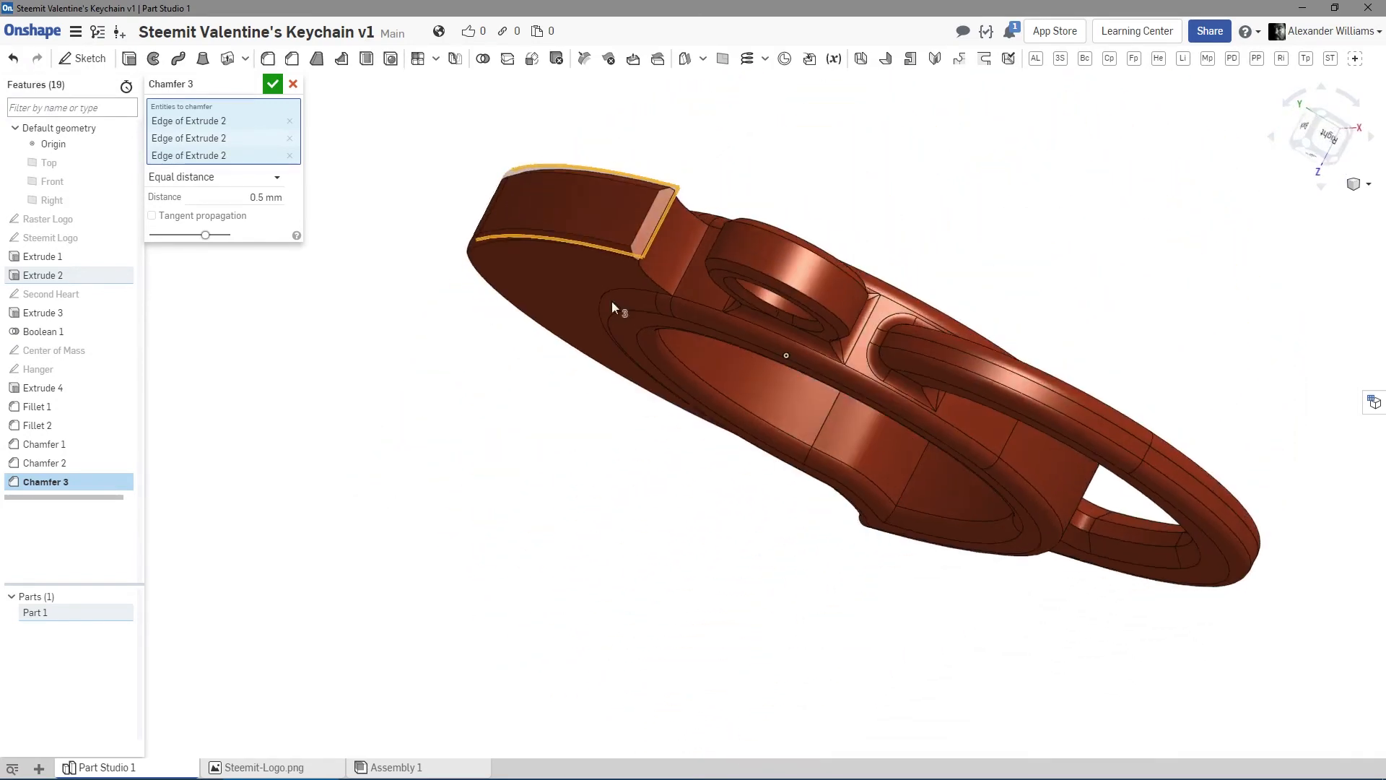
click(654, 231)
right_drag(489, 418, 591, 342)
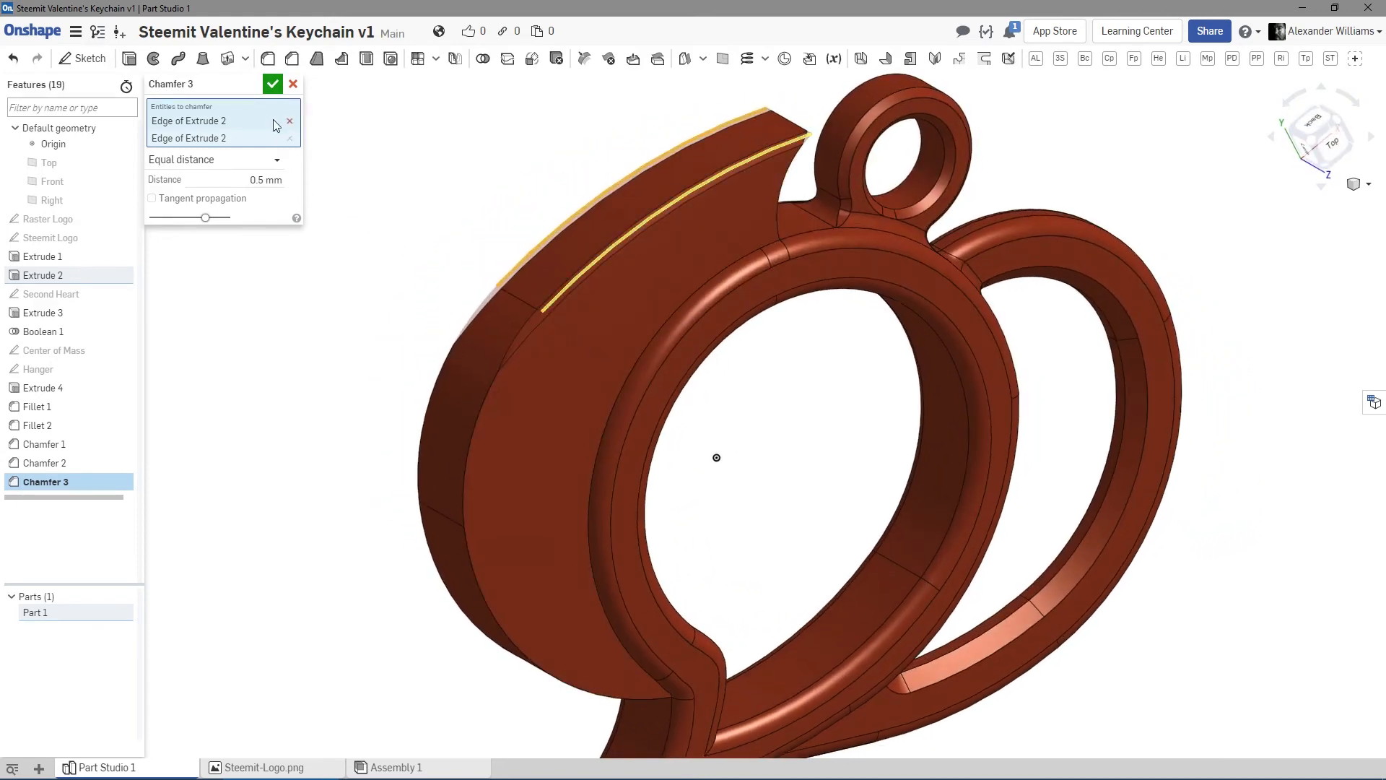
click(273, 84)
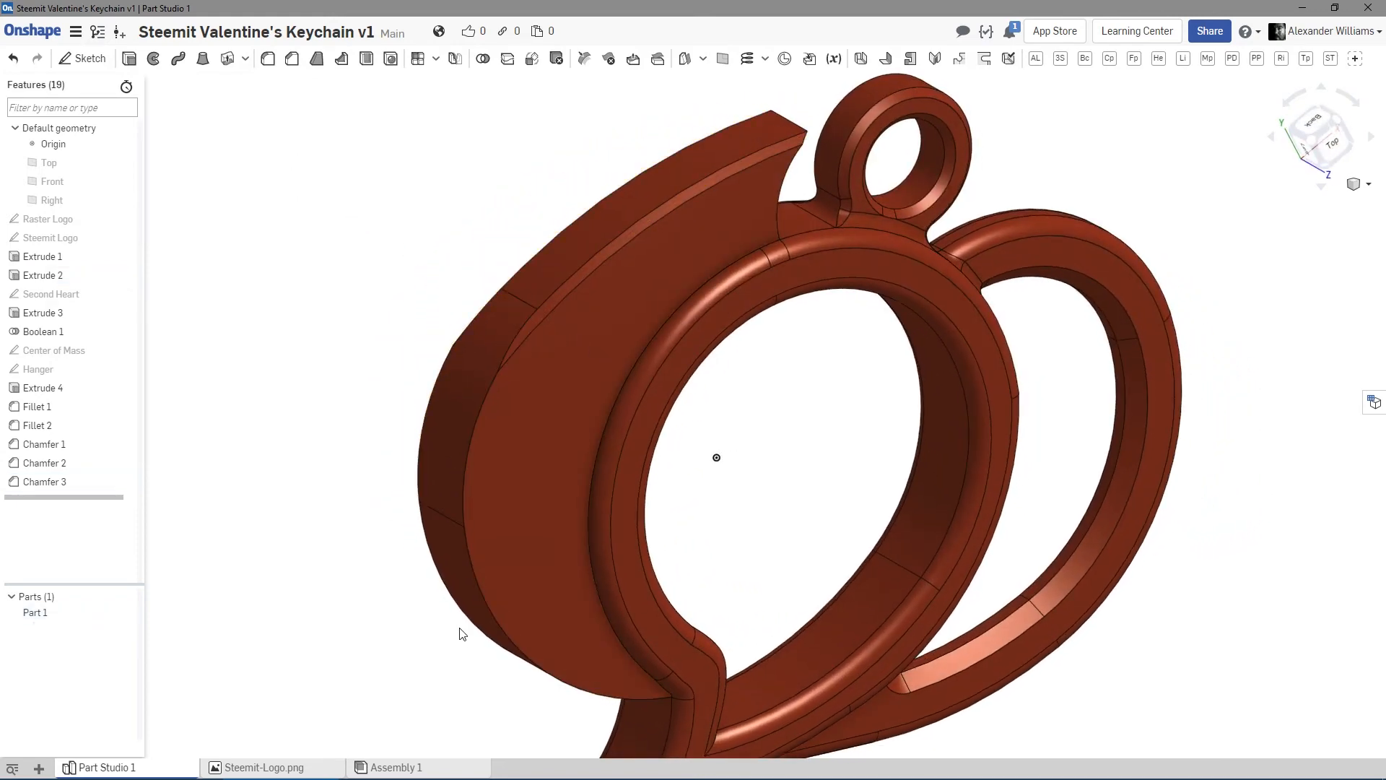
Try a separate chamfer without tangent propagation on the crescent's lower outer edge, with distances of 0.1 mm and 0.5 mm.
right_drag(462, 634, 296, 174)
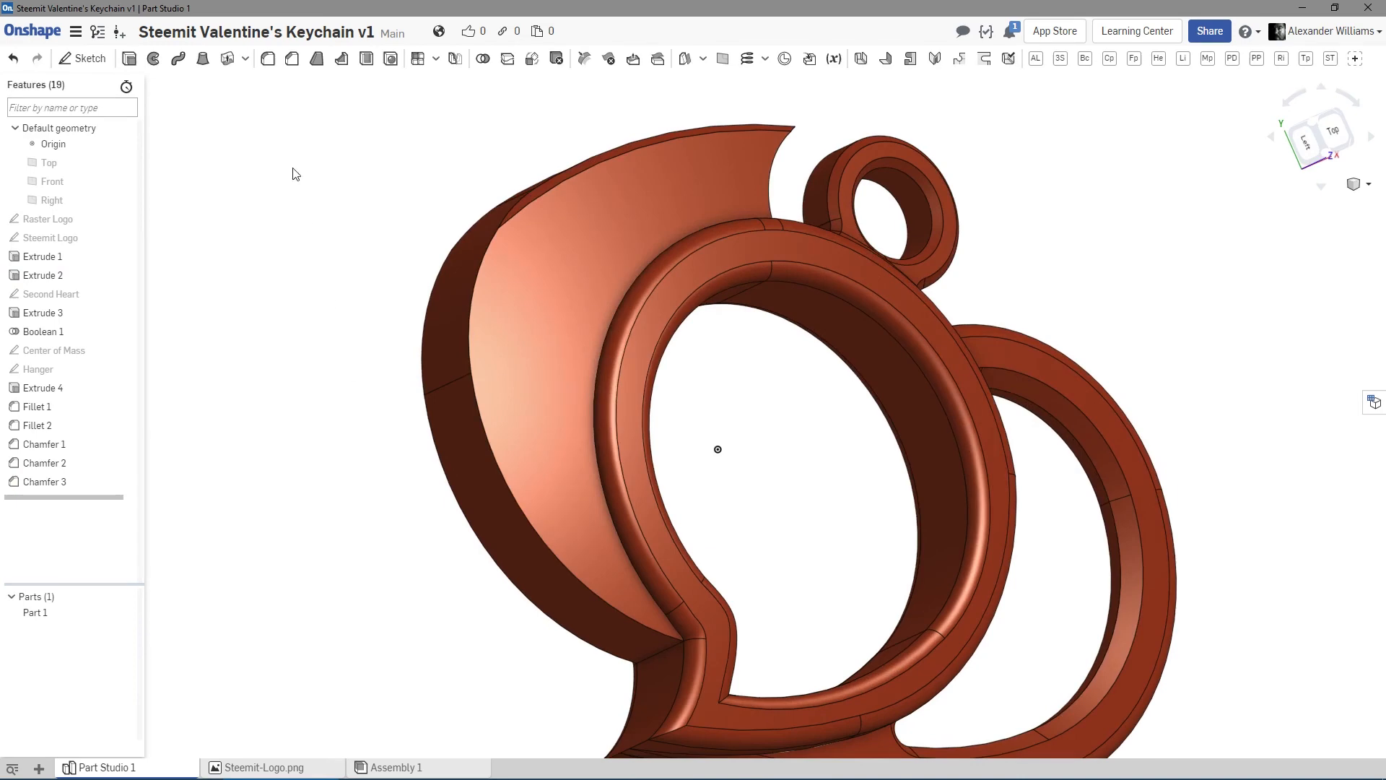
click(287, 61)
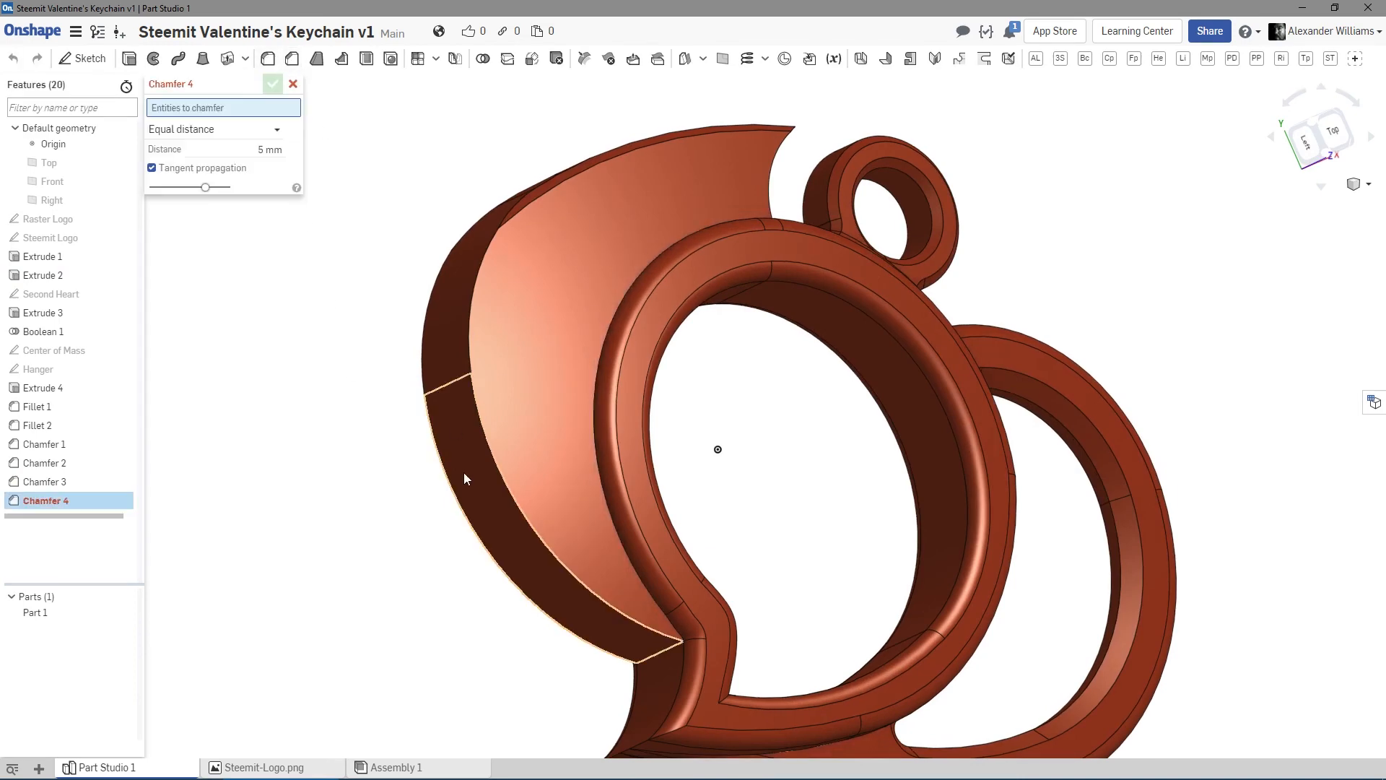
click(522, 508)
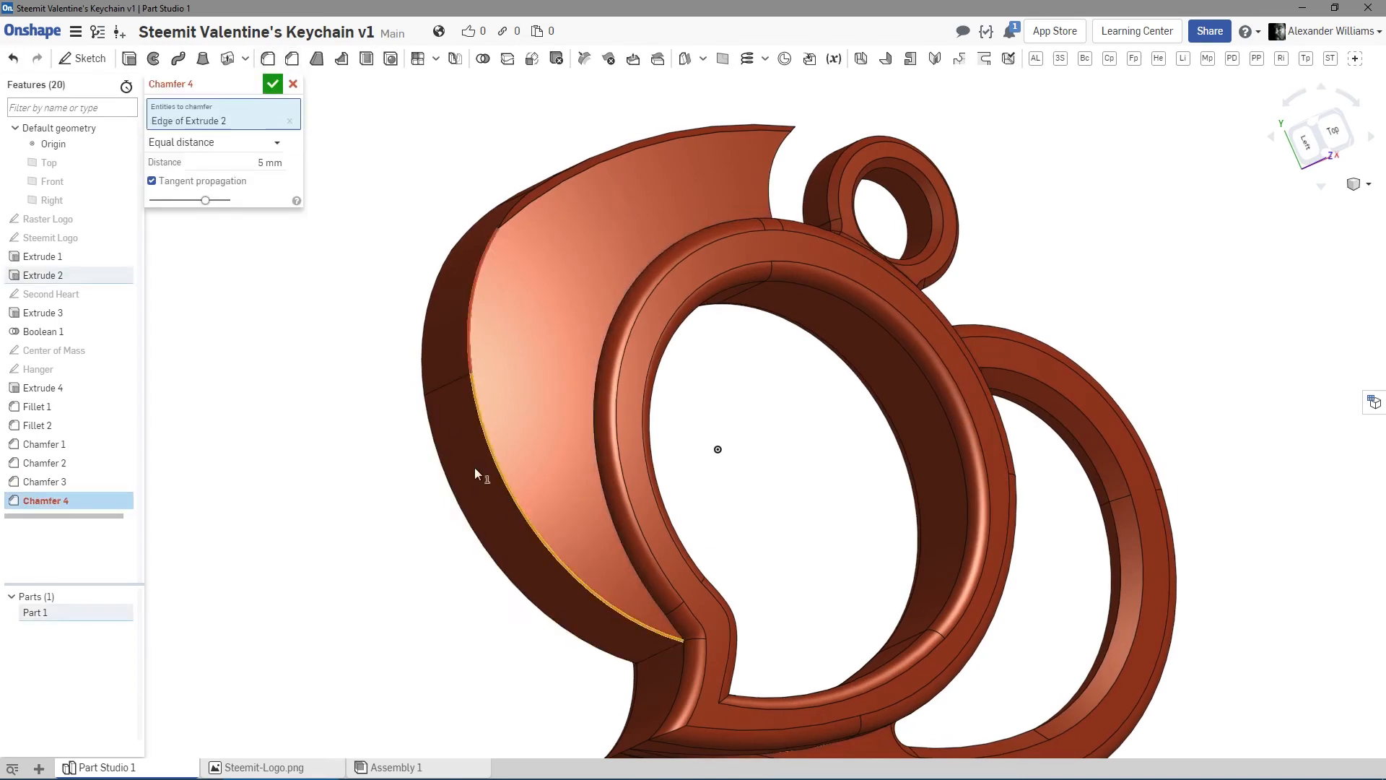
right_drag(340, 471, 353, 500)
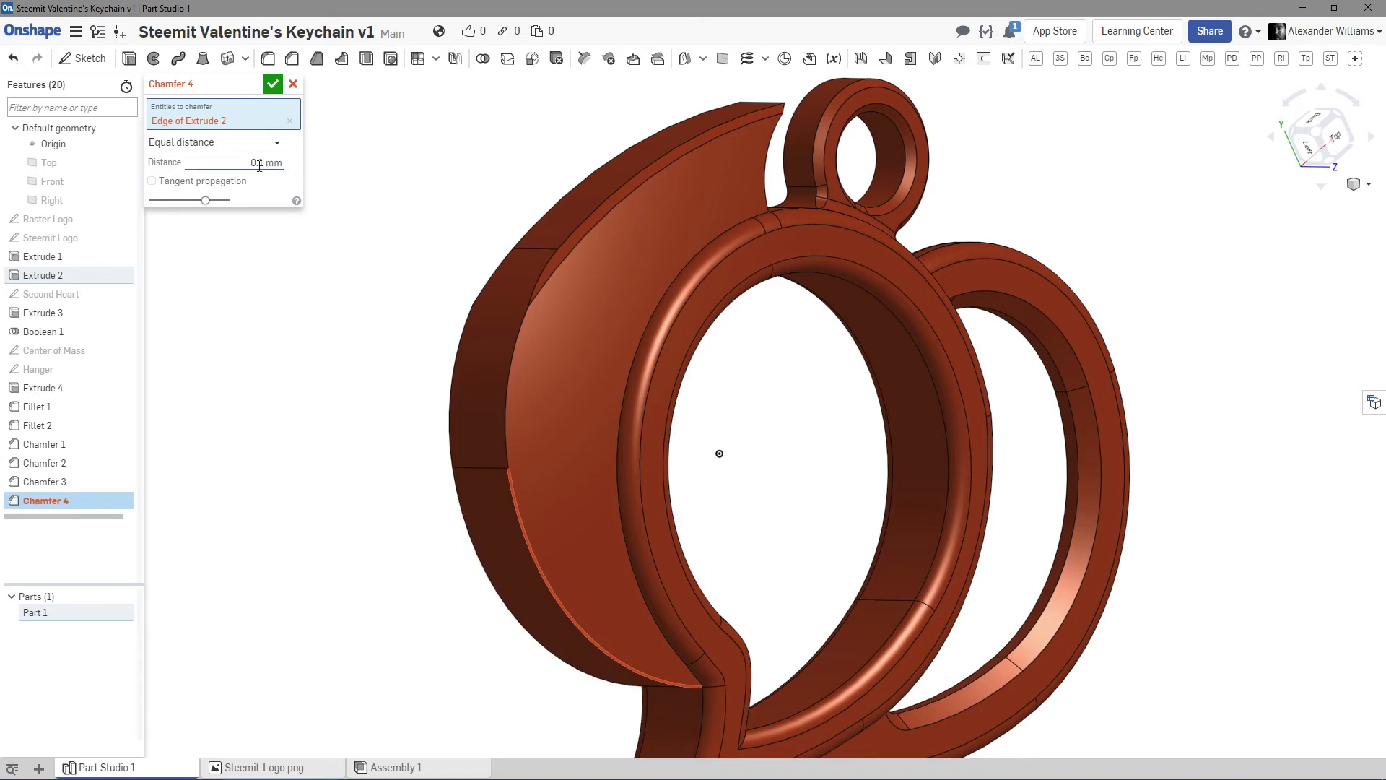
drag(243, 162, 303, 170)
text(0.5)
key(Return)
click(295, 88)
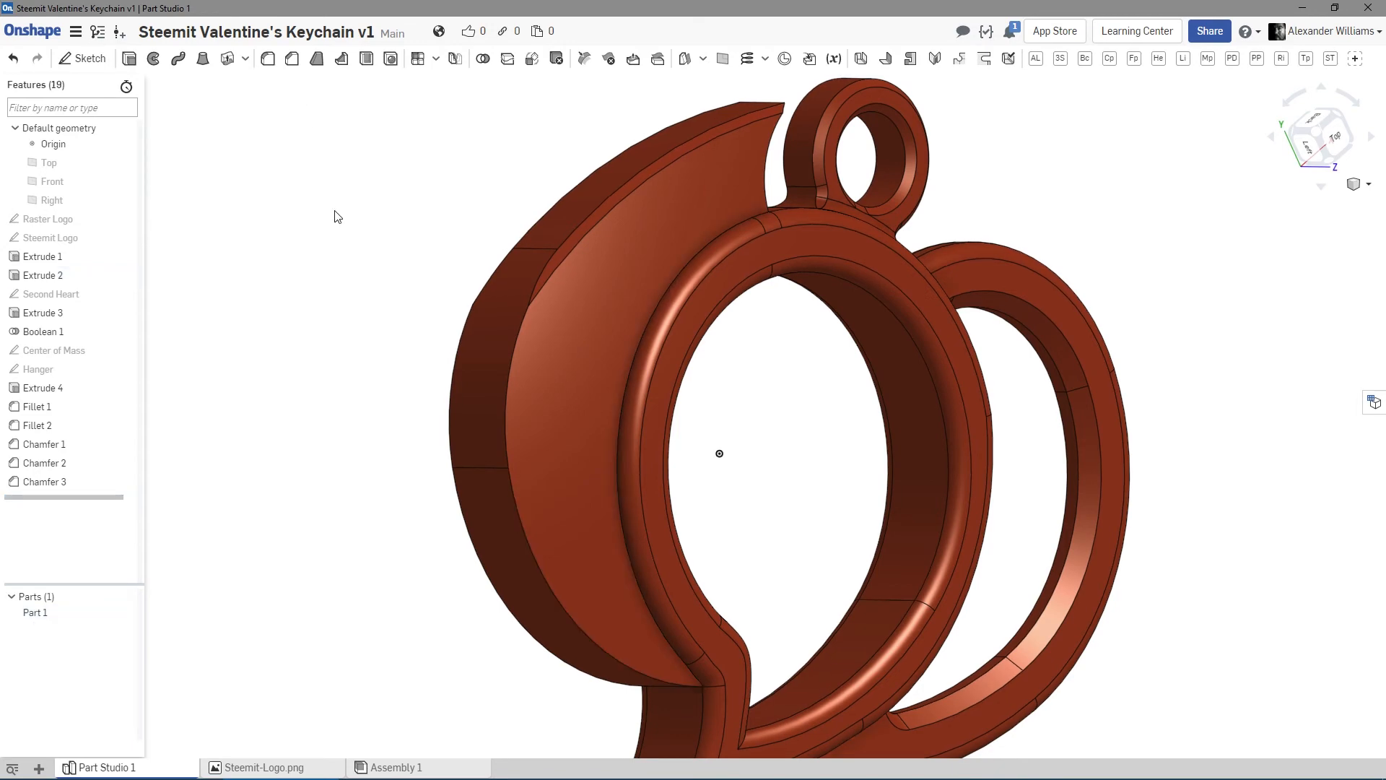
Examine from several angles where the crescent's lower tip meets the filleted edge of the central ring.
scroll(695, 674, up, 3)
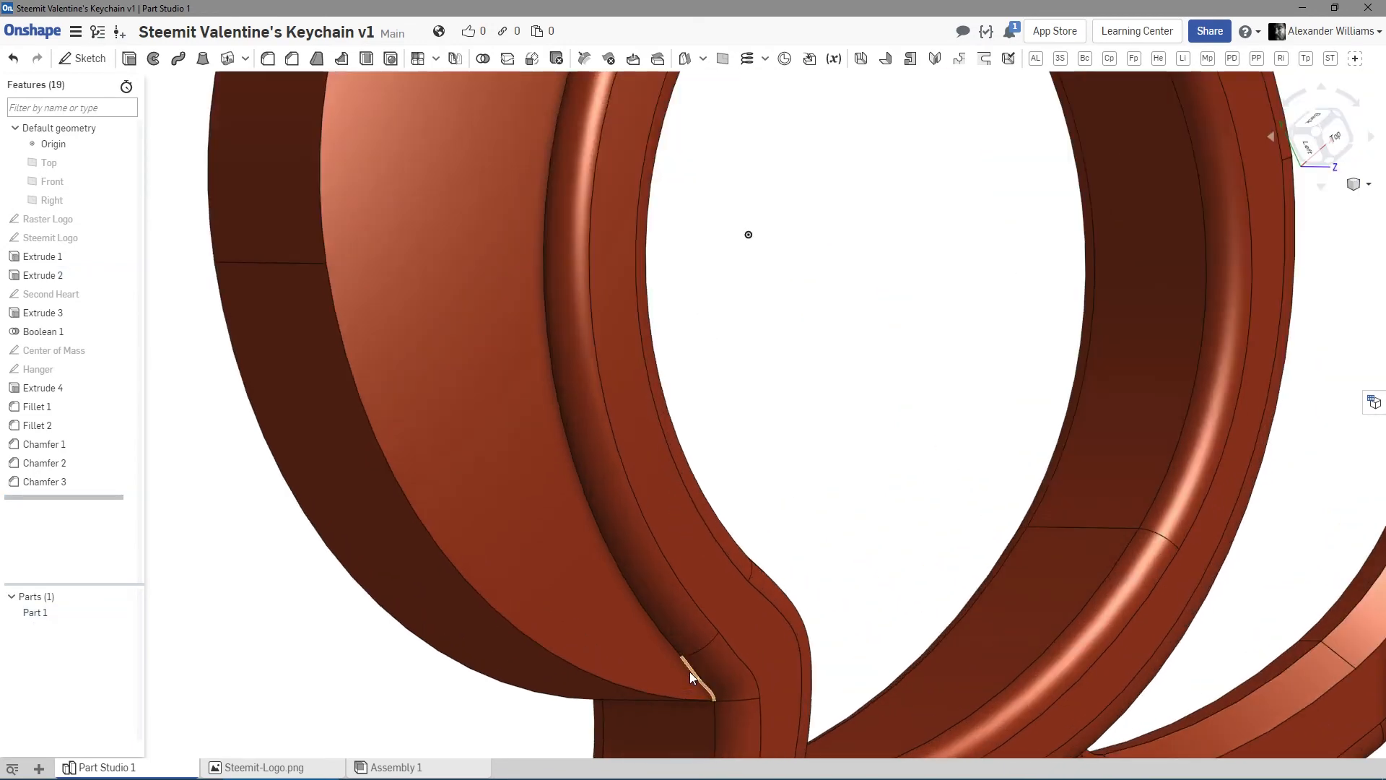
scroll(690, 671, up, 3)
scroll(638, 610, up, 3)
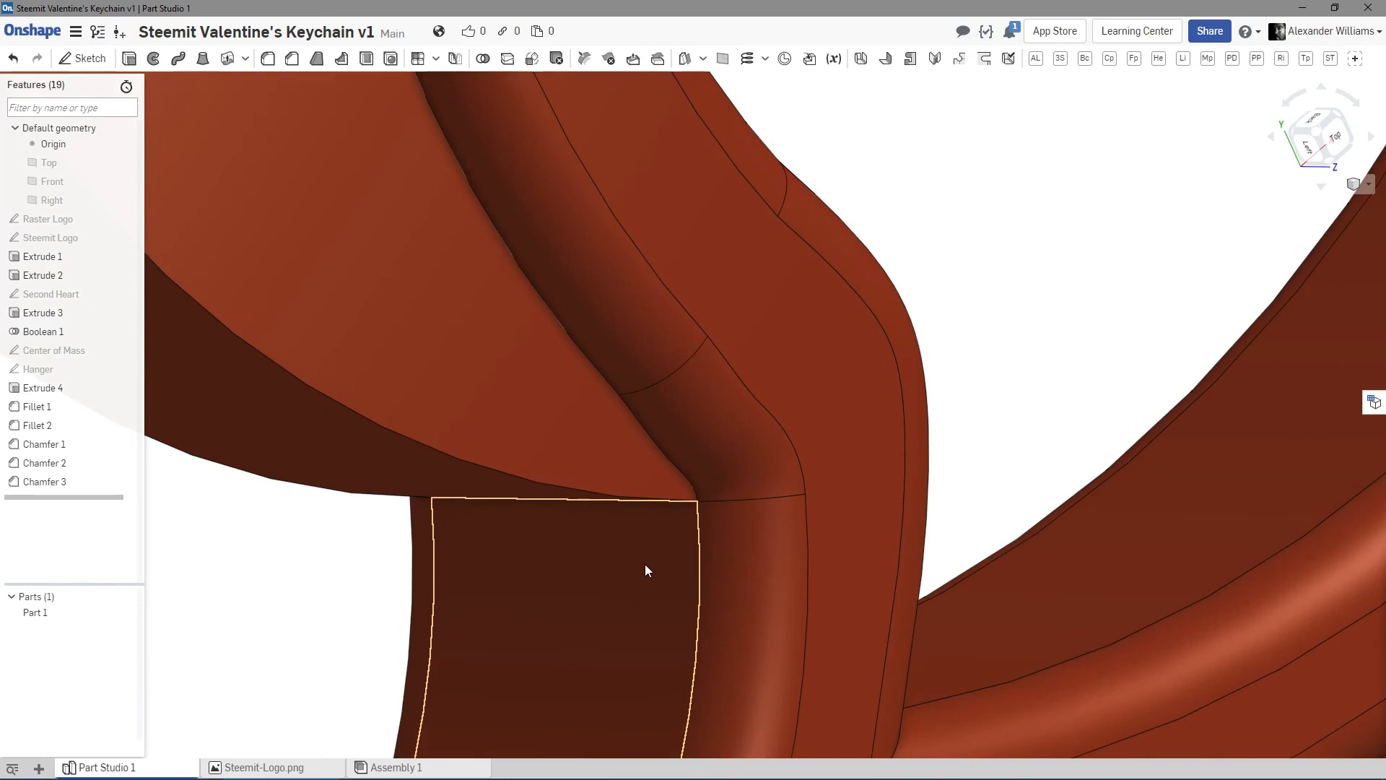
scroll(647, 565, down, 1)
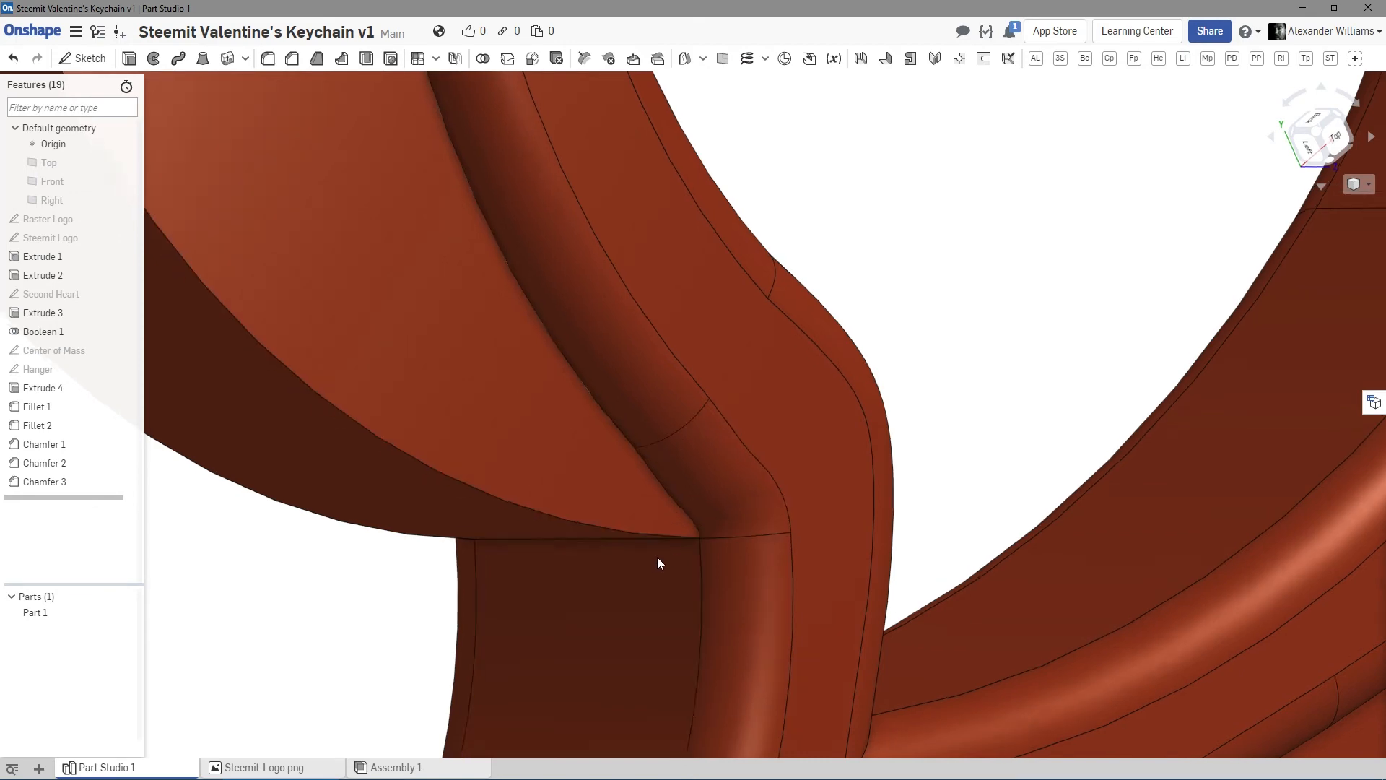
right_drag(657, 557, 687, 535)
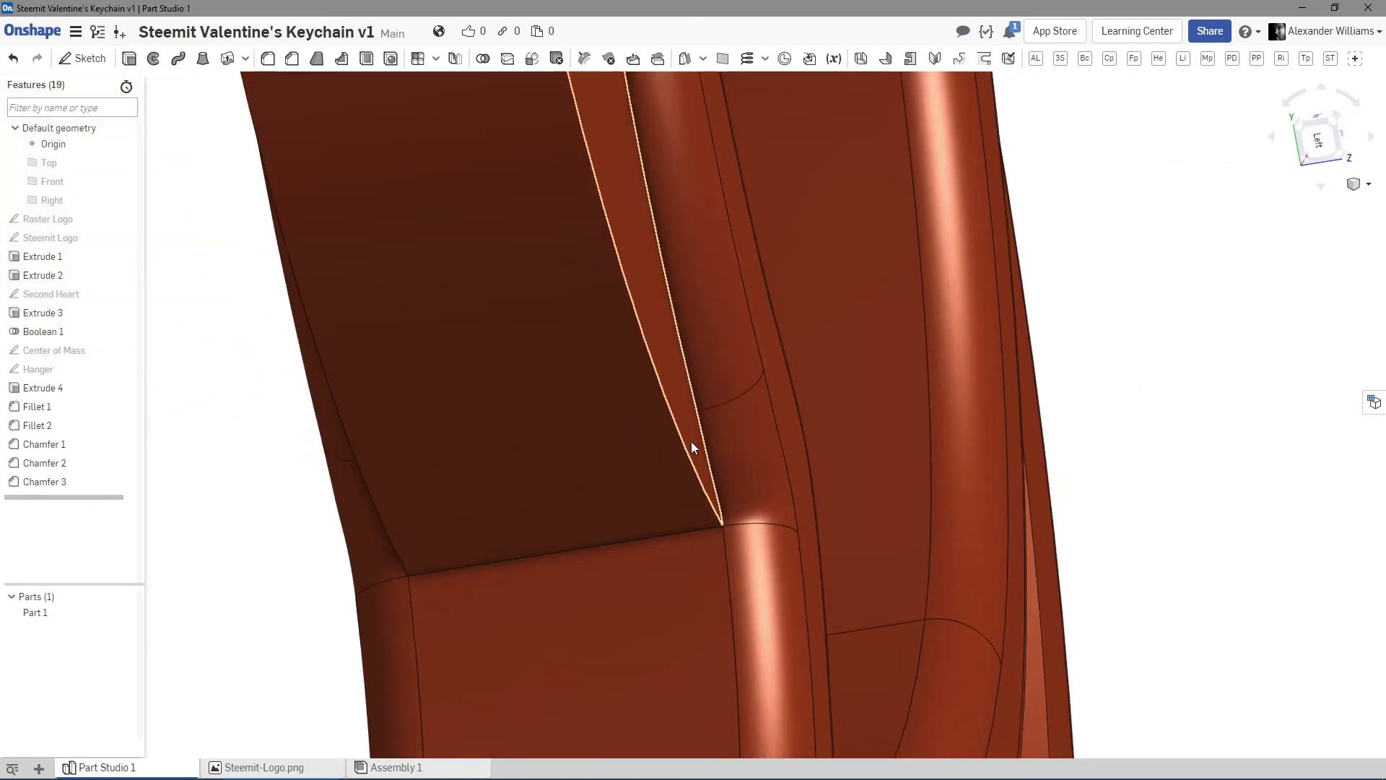
right_drag(707, 468, 693, 569)
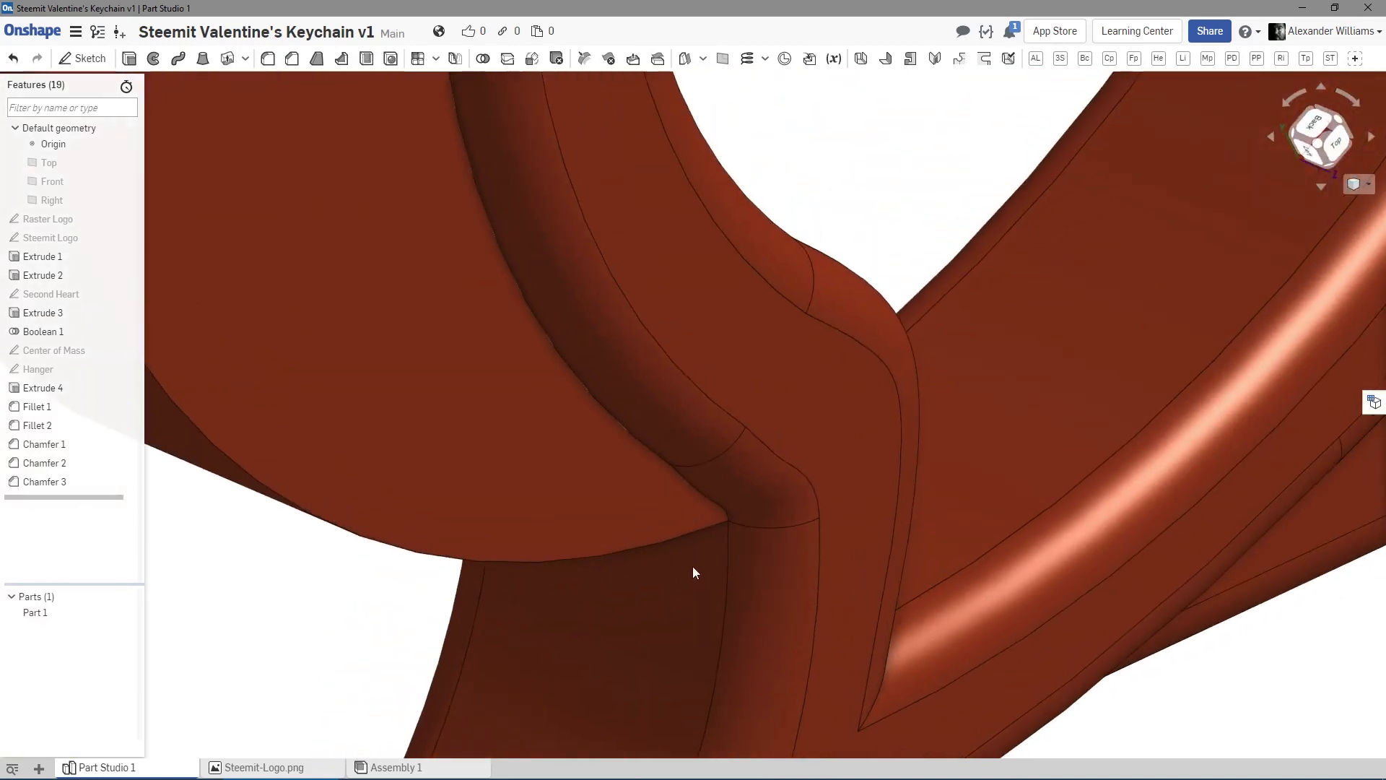
scroll(625, 280, down, 6)
middle_drag(625, 280, 621, 528)
scroll(622, 528, down, 5)
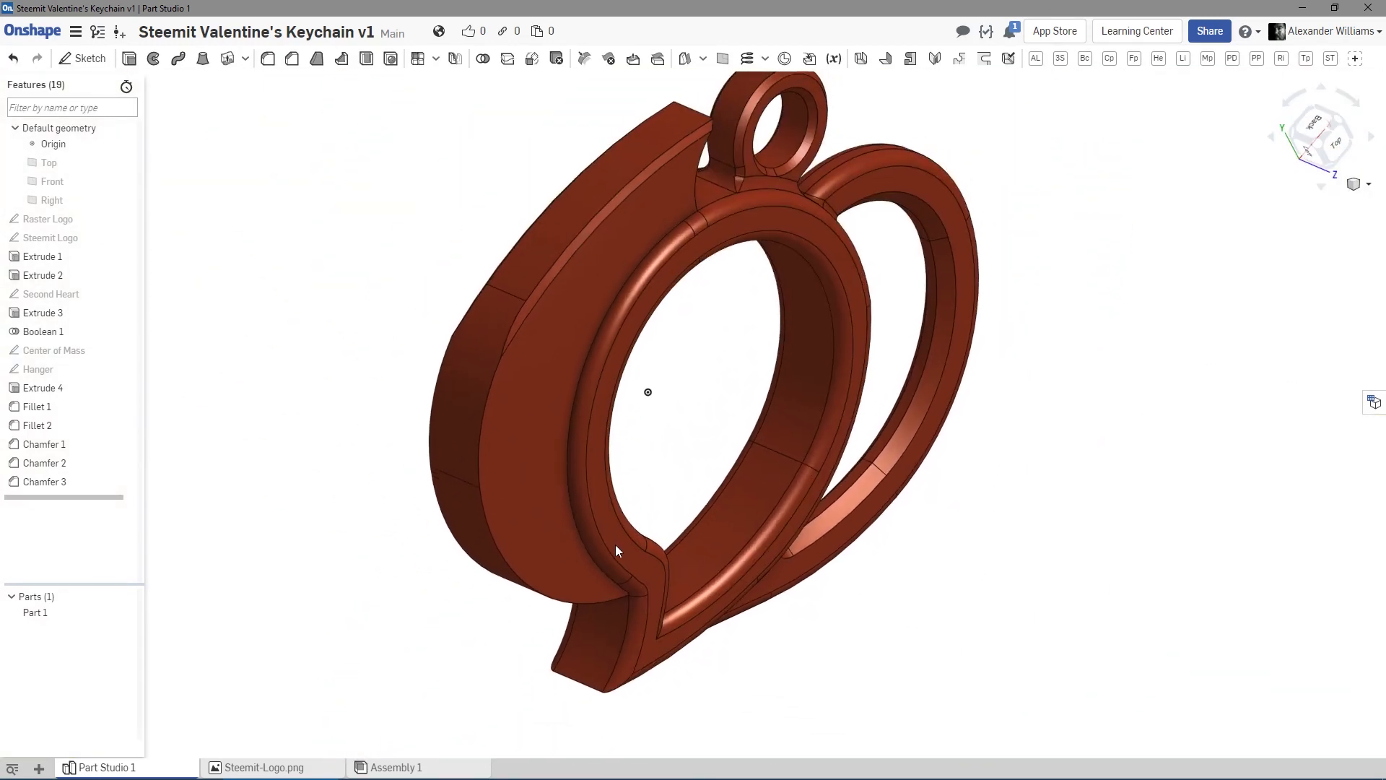
right_drag(724, 446, 641, 371)
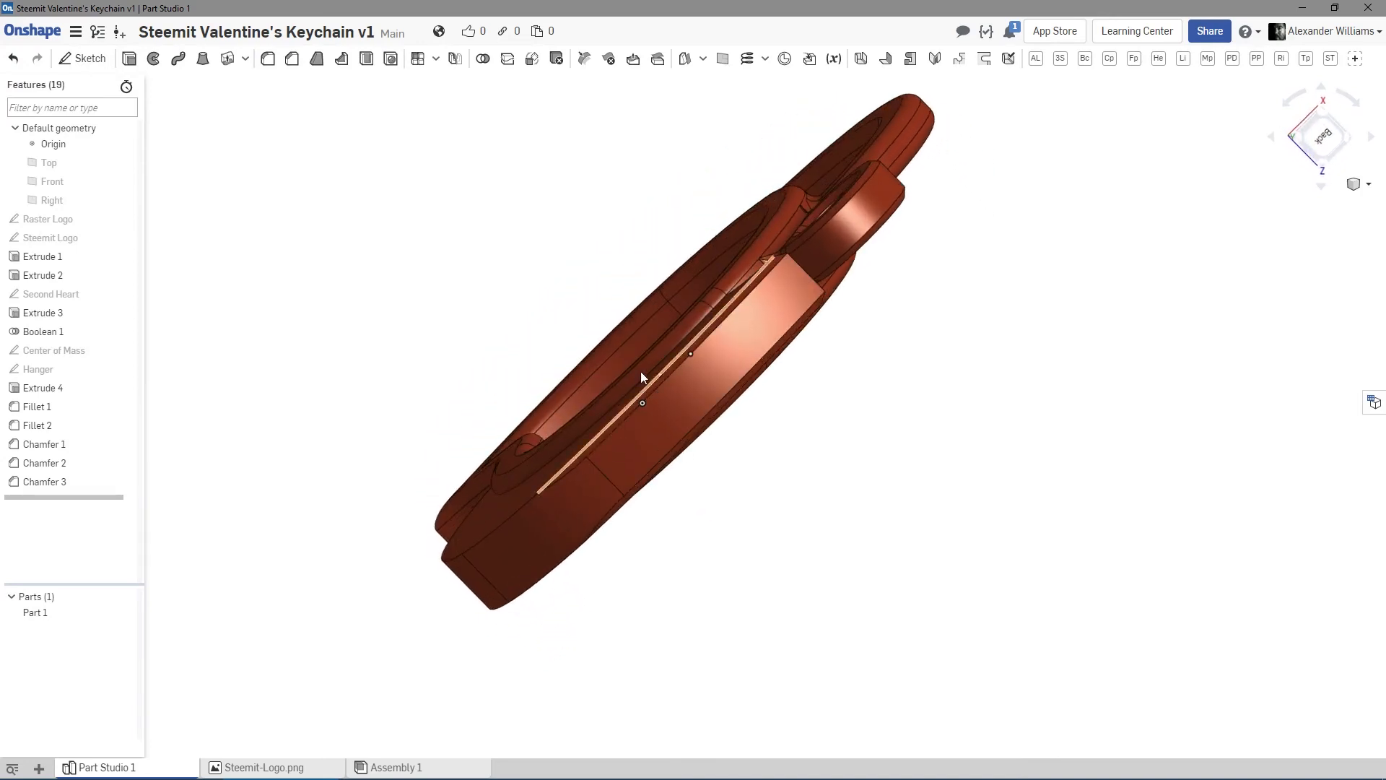
right_drag(755, 494, 721, 399)
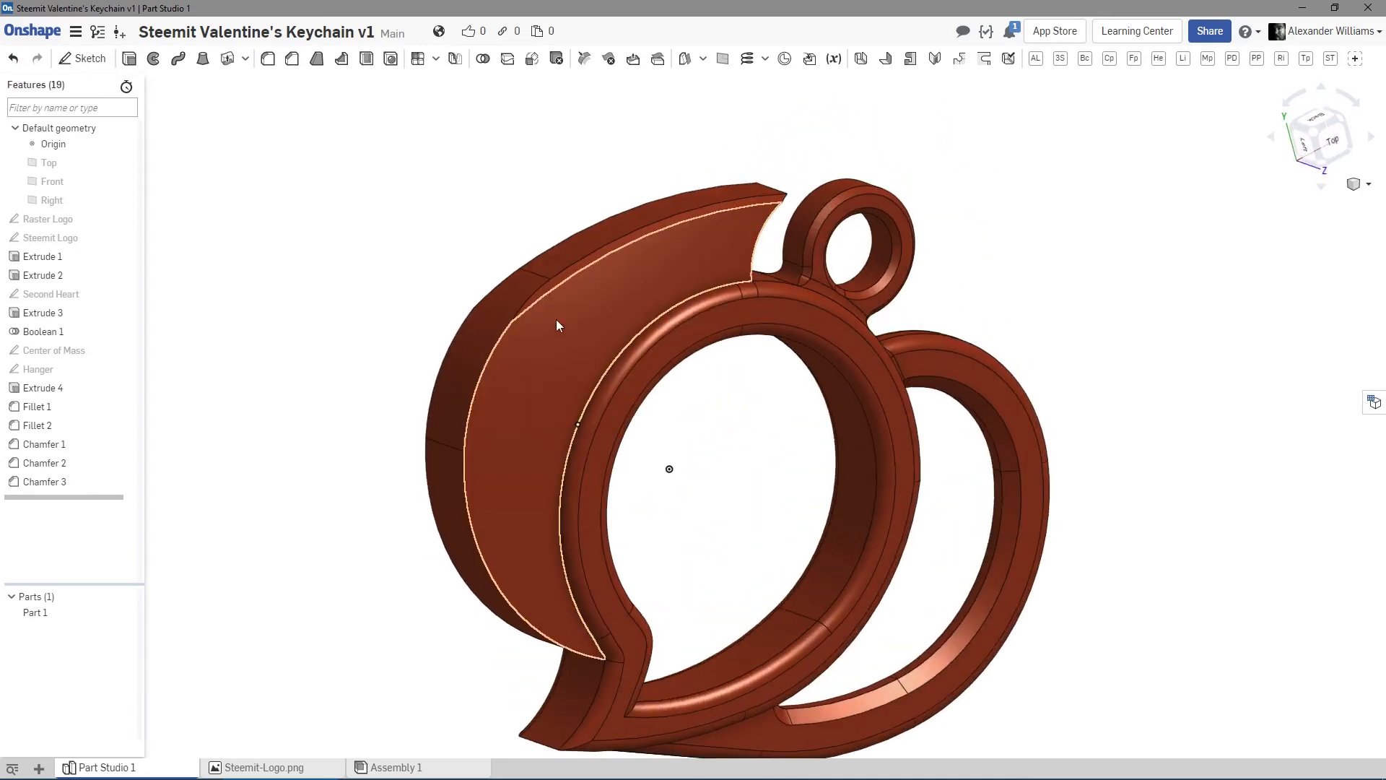
Set the chamfer on the crescent's upper outer edges to 1 mm, trying the adjacent middle outer edge as well.
right_click(76, 483)
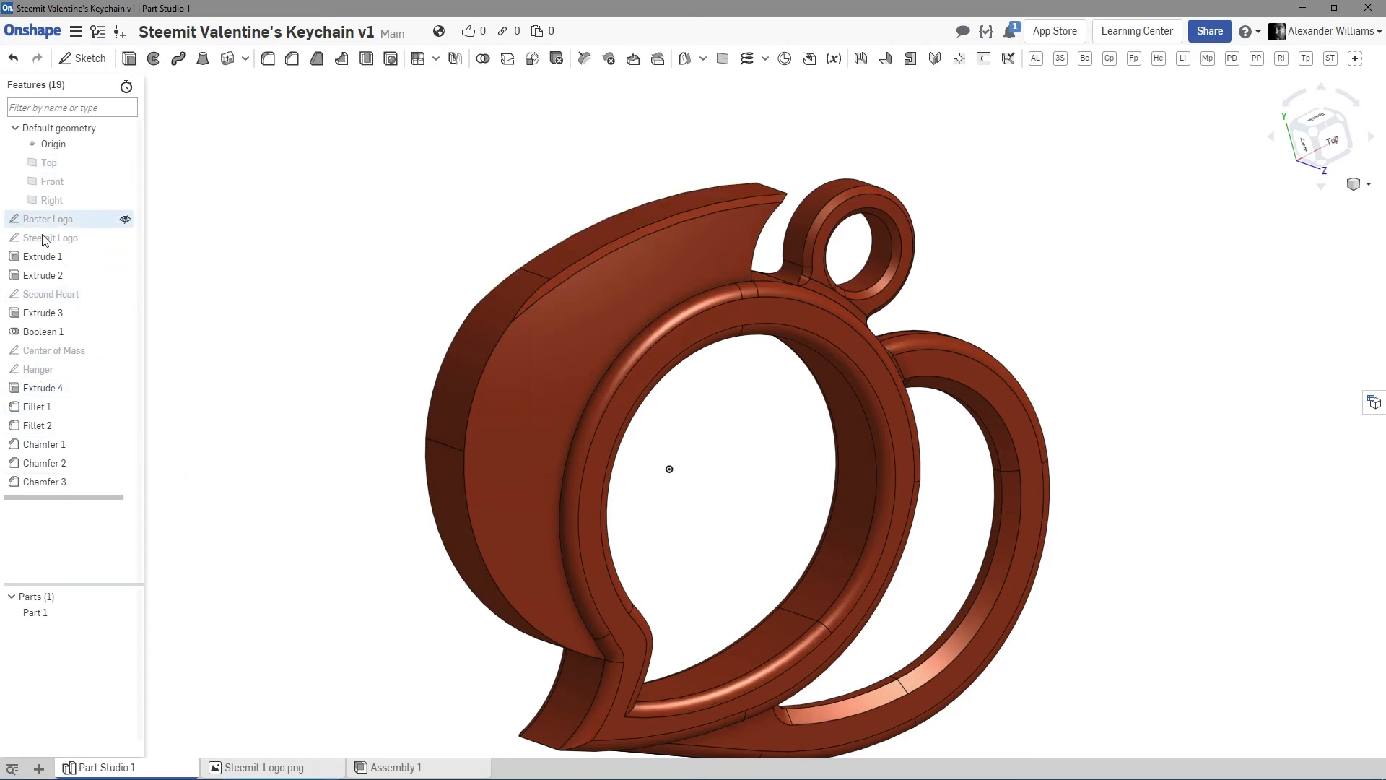
right_click(44, 482)
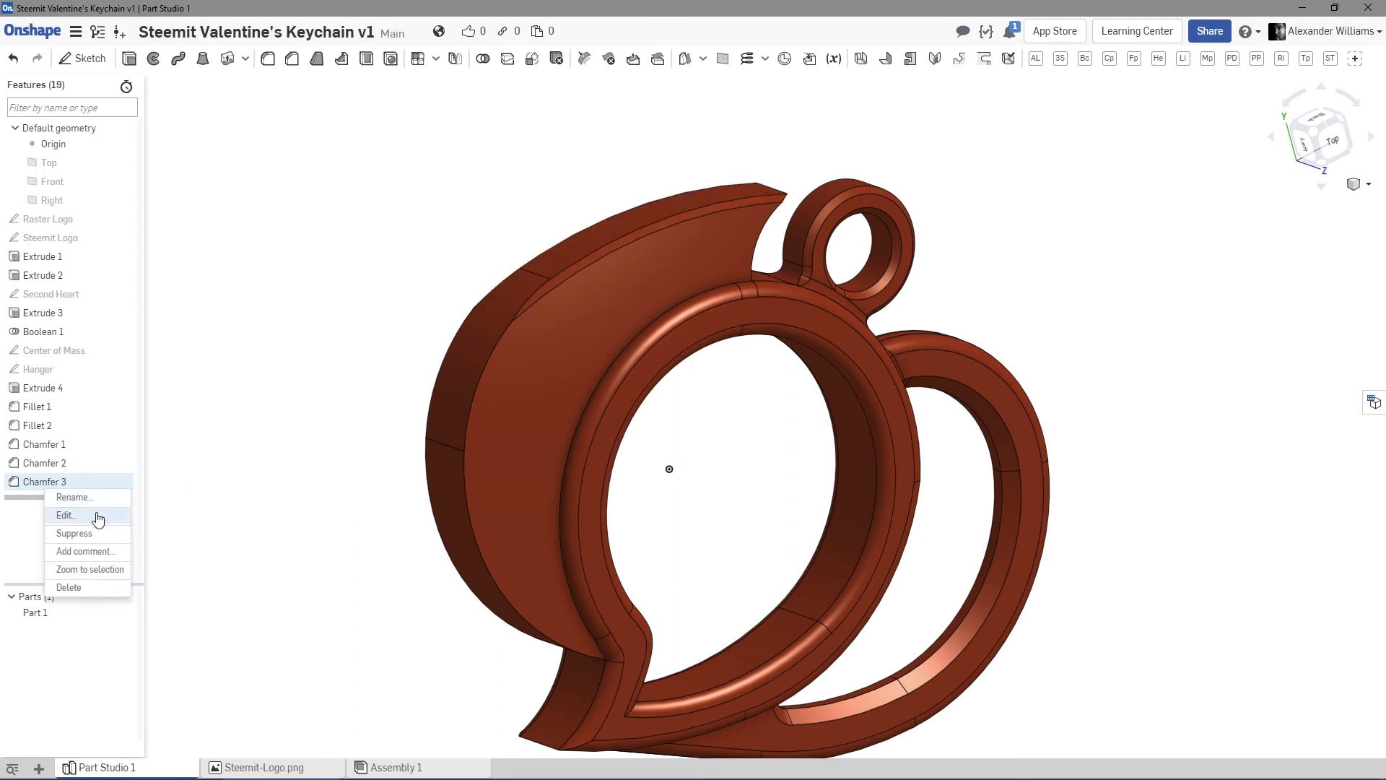
click(98, 517)
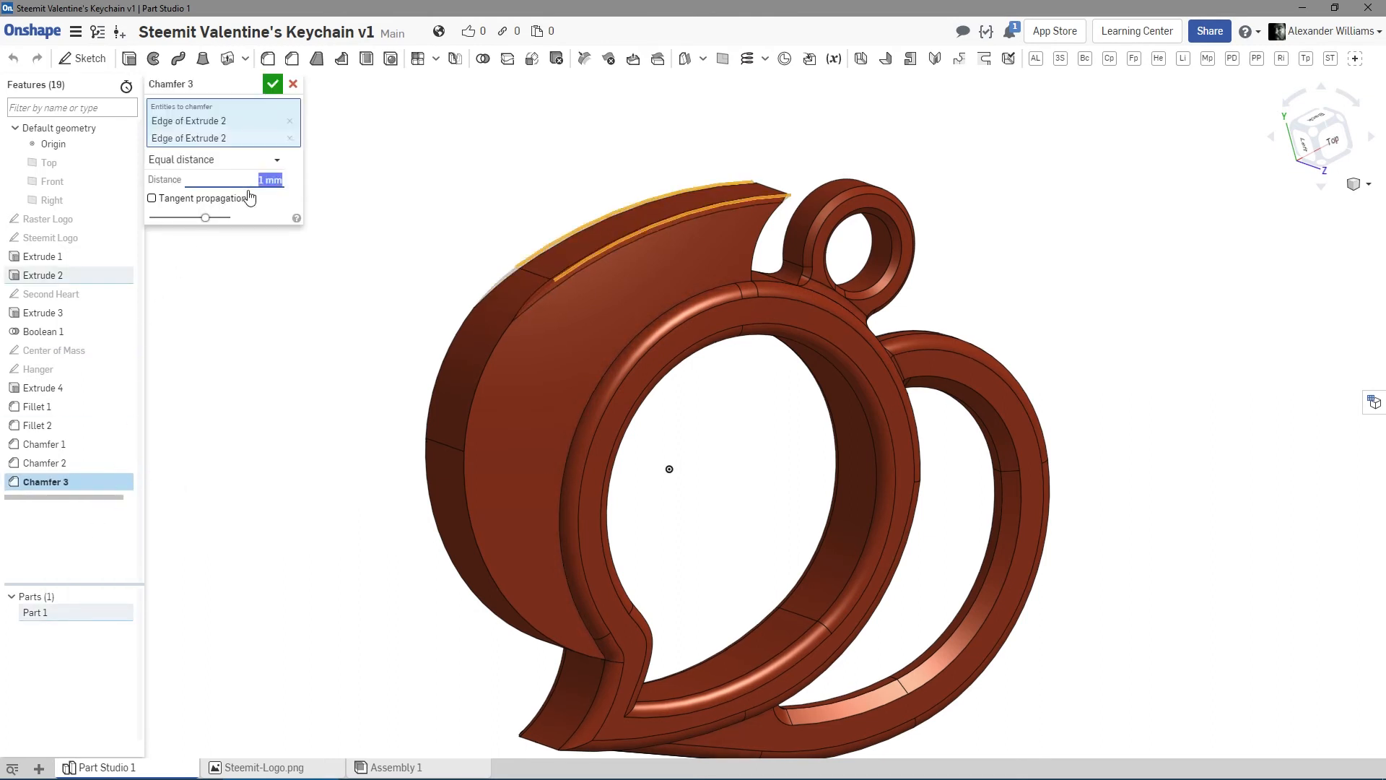
right_drag(496, 249, 543, 575)
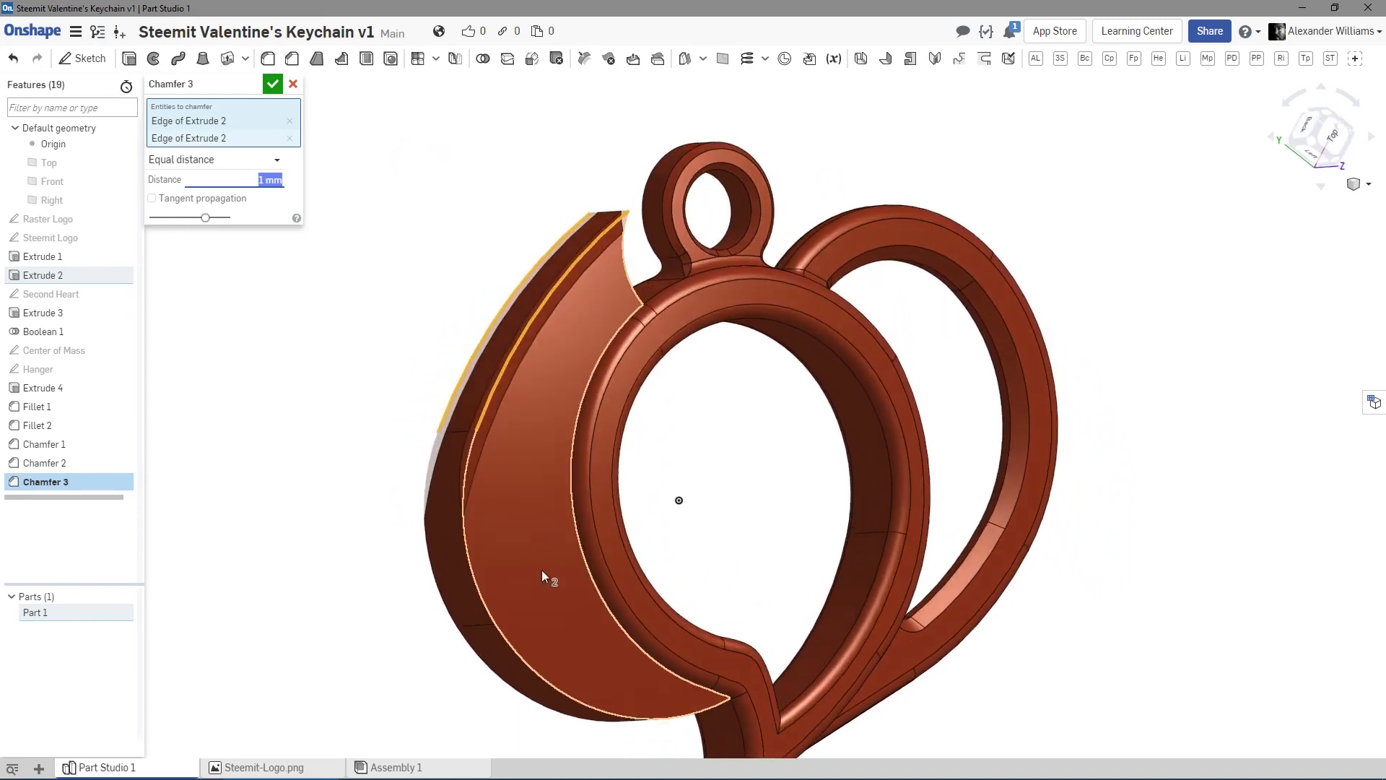
click(465, 543)
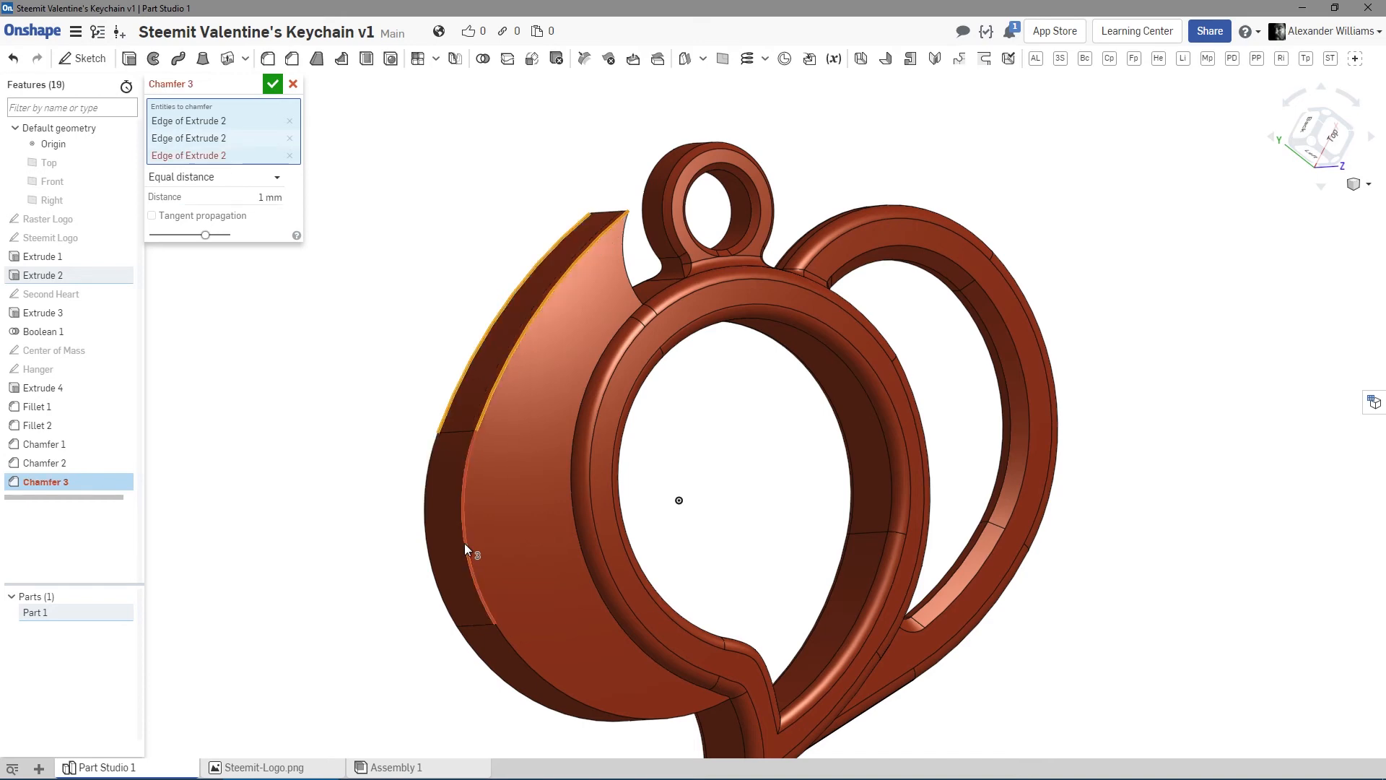
click(465, 543)
right_drag(297, 451, 303, 453)
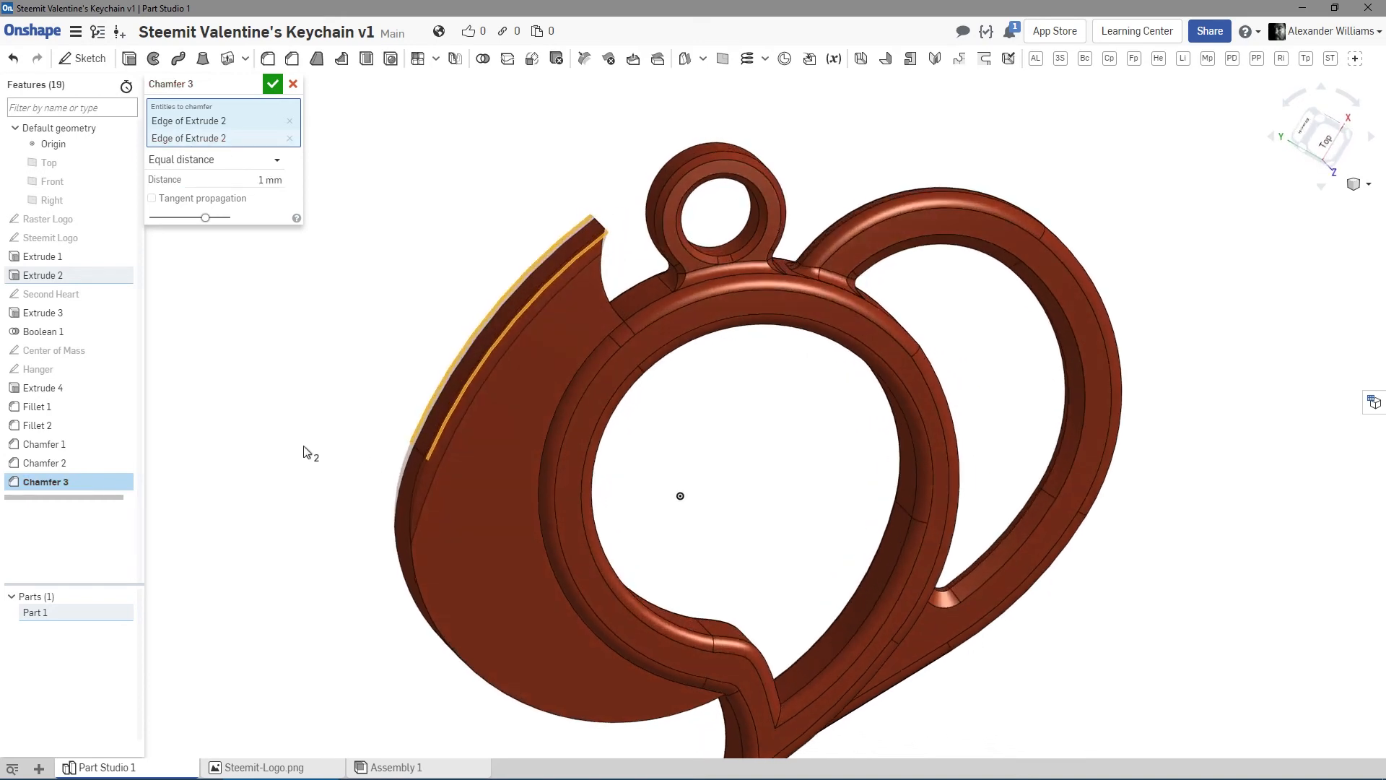
click(272, 85)
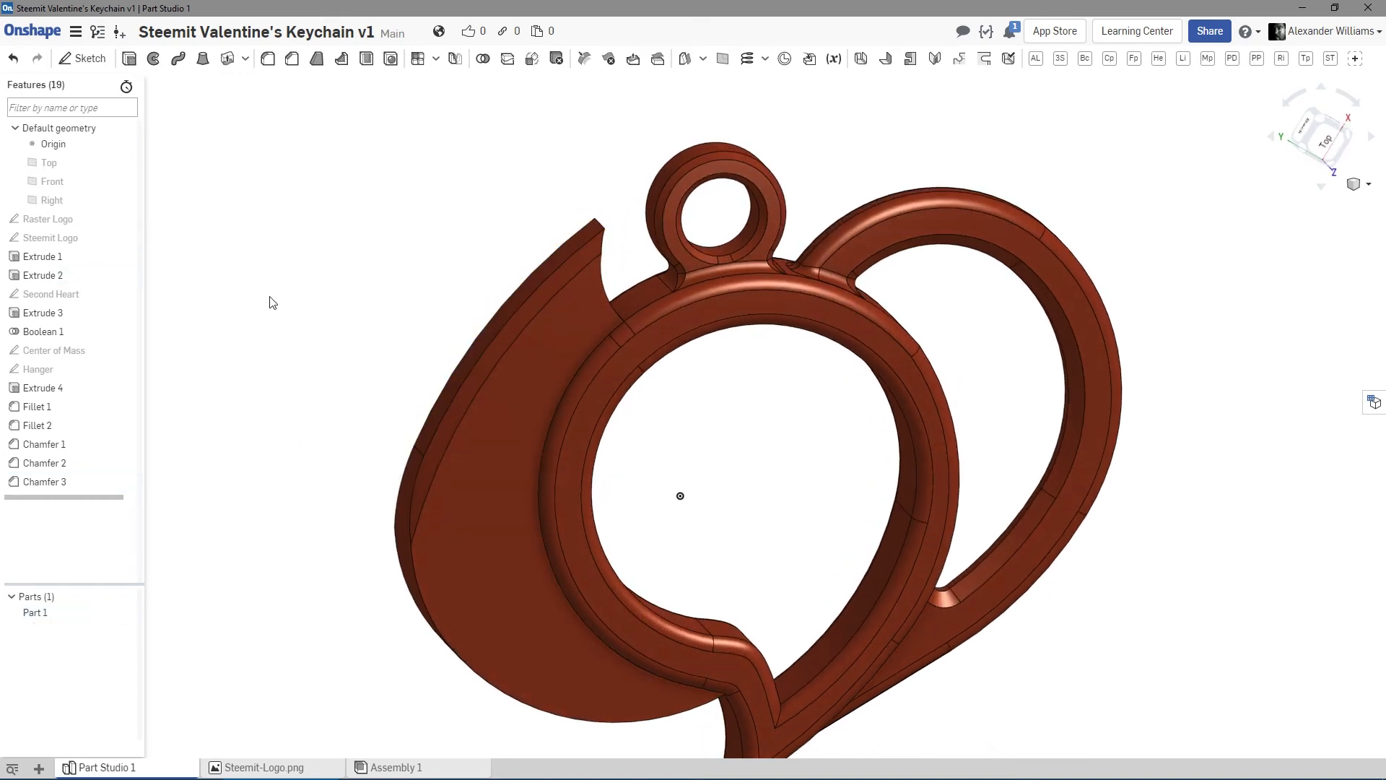
right_drag(273, 301, 308, 278)
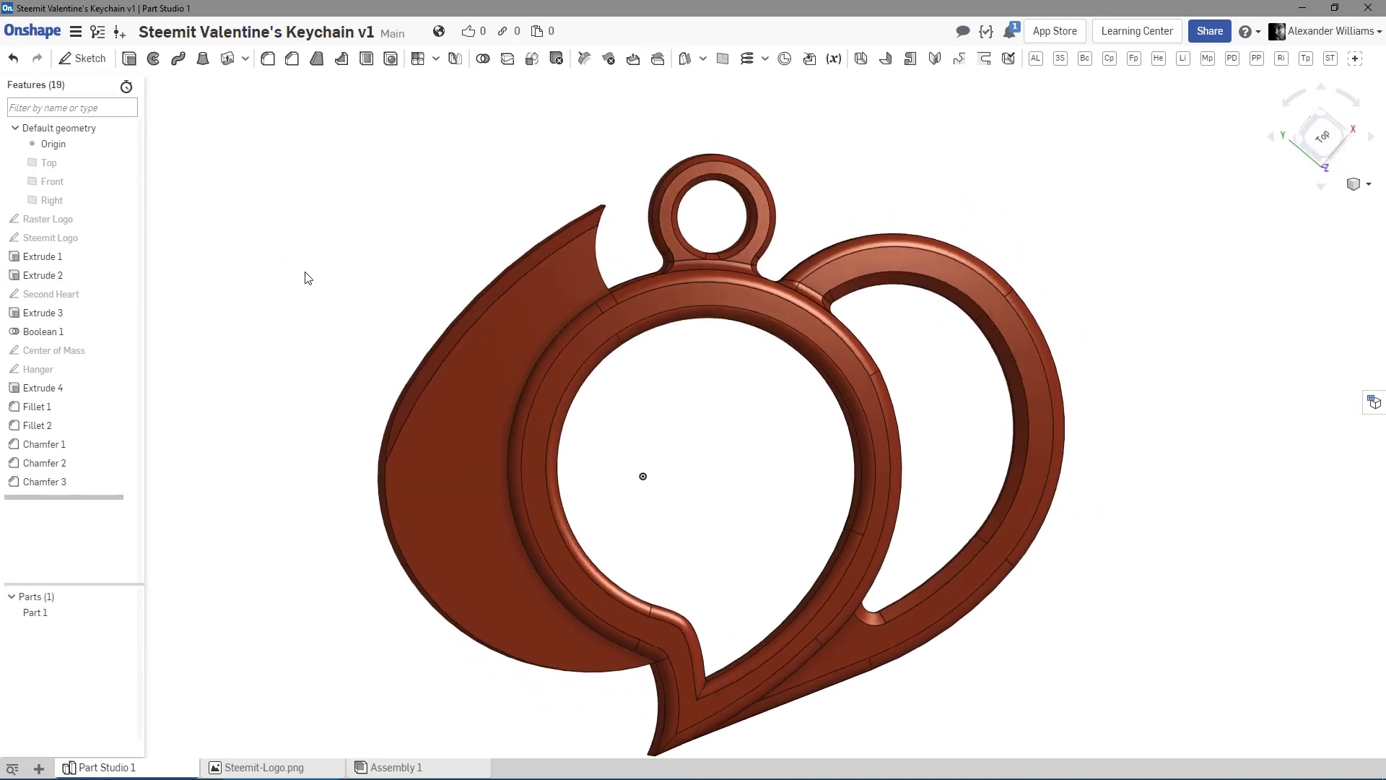
right_drag(1030, 517, 1015, 606)
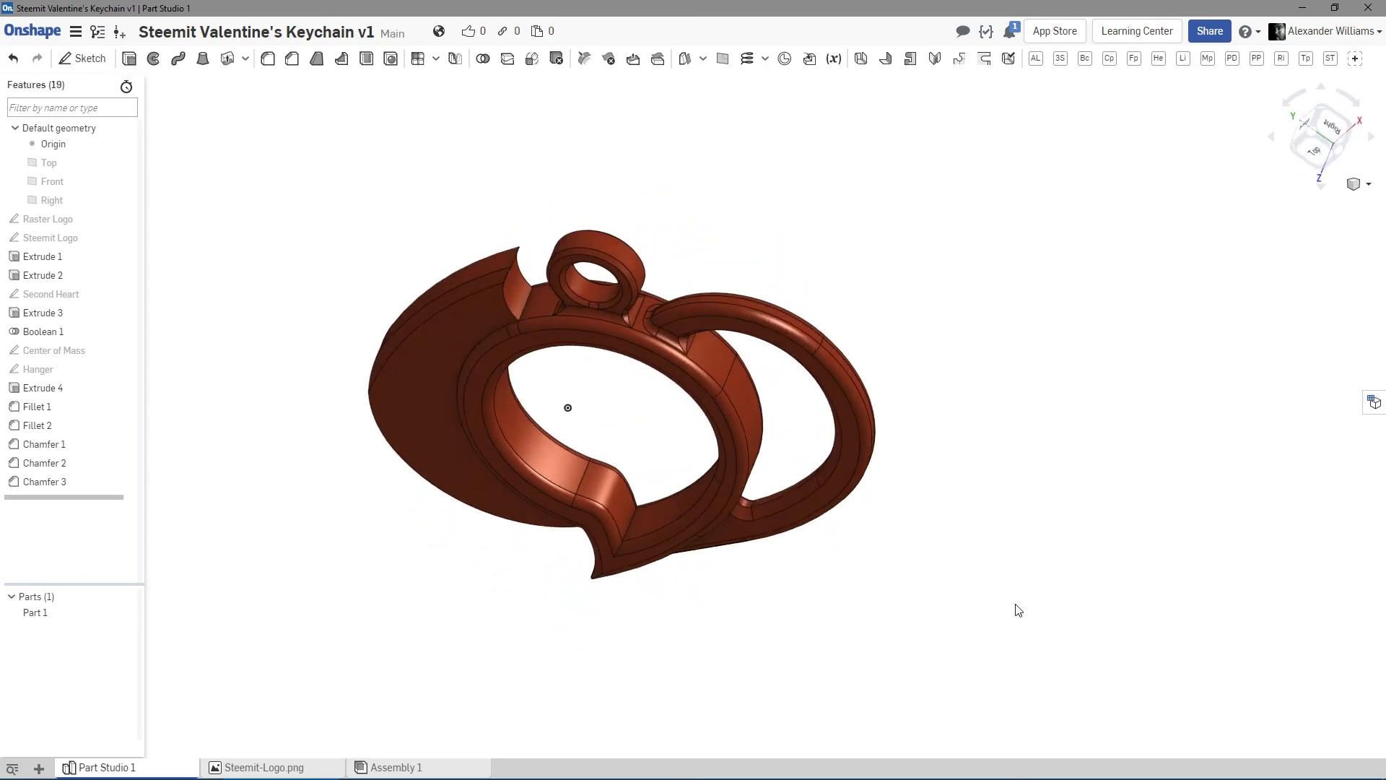
right_drag(685, 419, 708, 389)
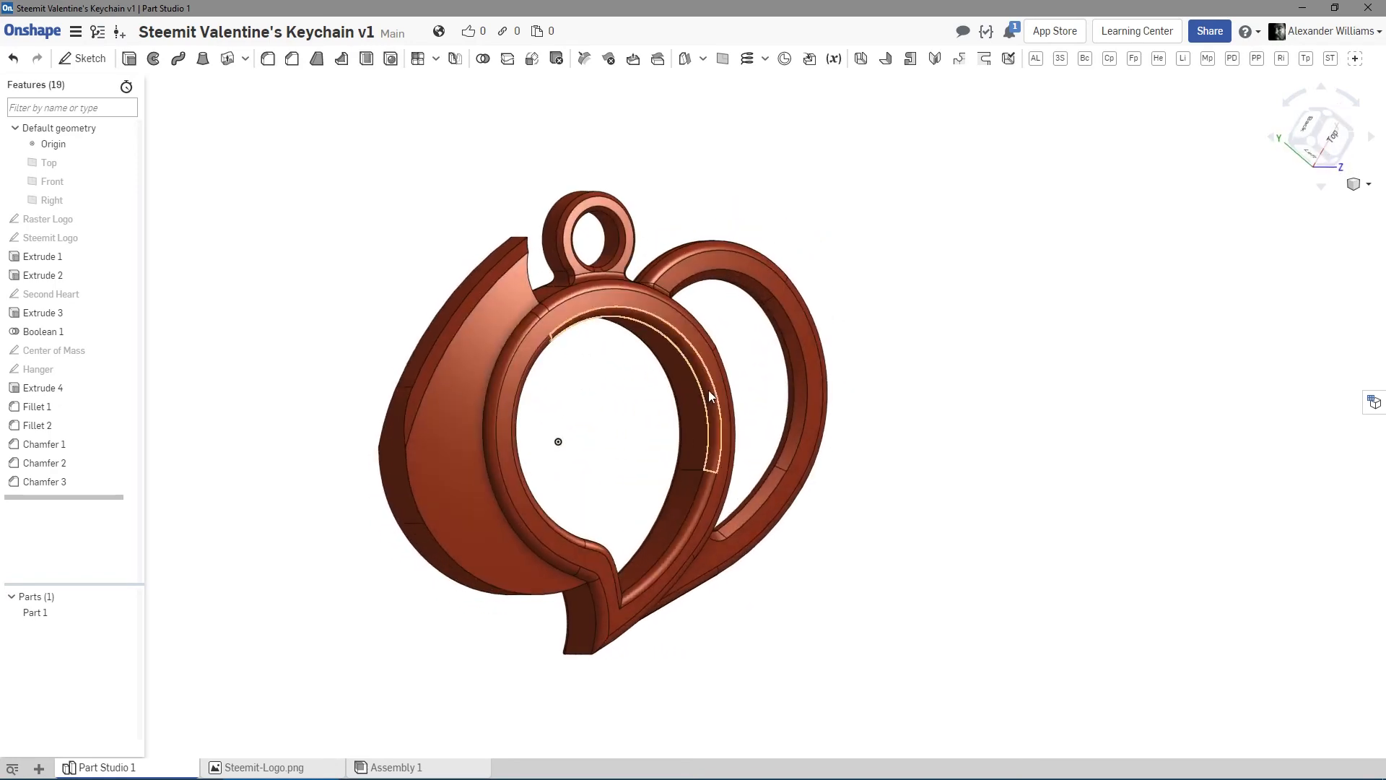
Examine the chamfered and filleted keychain from several angles, including the top view and the corner views.
right_drag(819, 451, 800, 361)
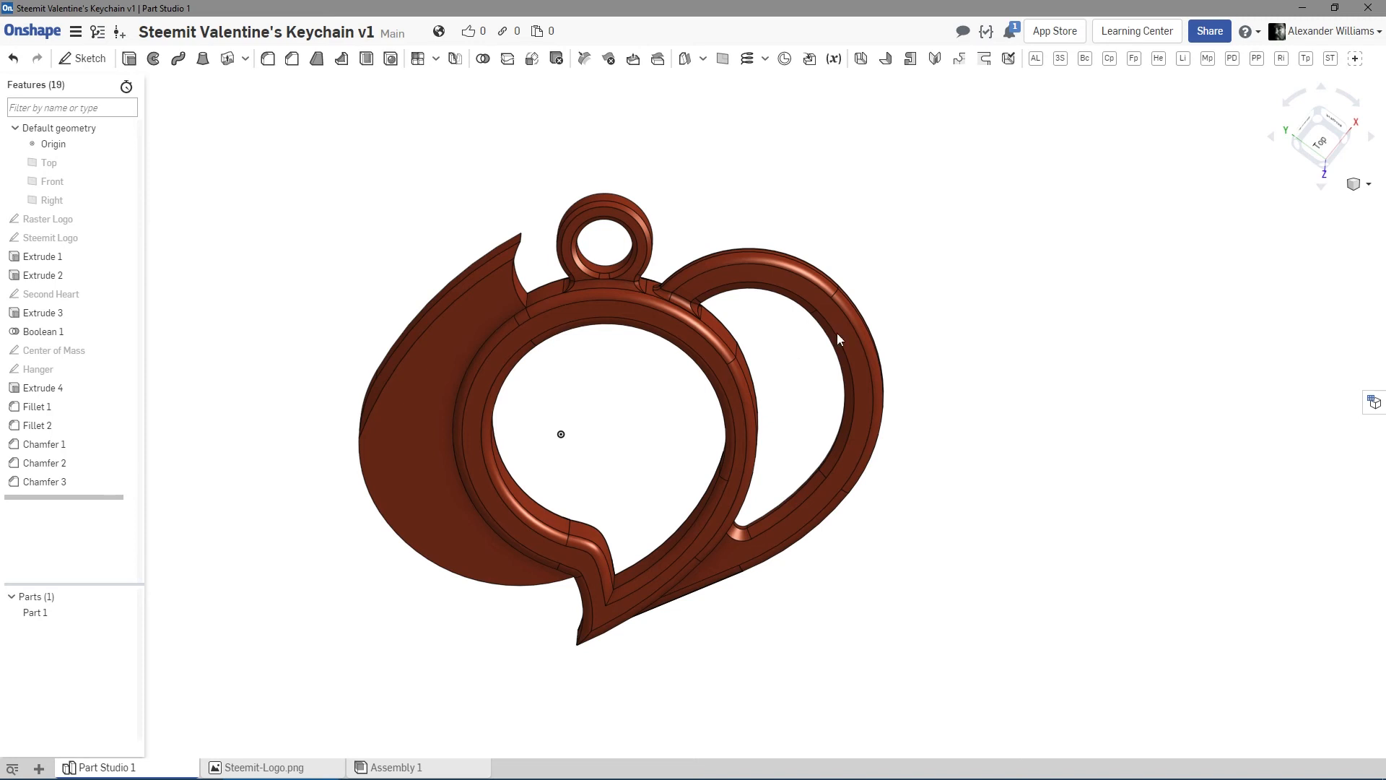
mouse_move(962, 390)
right_down()
mouse_move(977, 452)
mouse_move(999, 452)
mouse_move(999, 504)
mouse_move(971, 496)
mouse_move(894, 545)
mouse_move(897, 582)
mouse_move(918, 510)
mouse_move(1027, 470)
mouse_move(1033, 452)
mouse_move(990, 446)
mouse_move(1003, 433)
mouse_move(993, 446)
mouse_move(992, 421)
right_up()
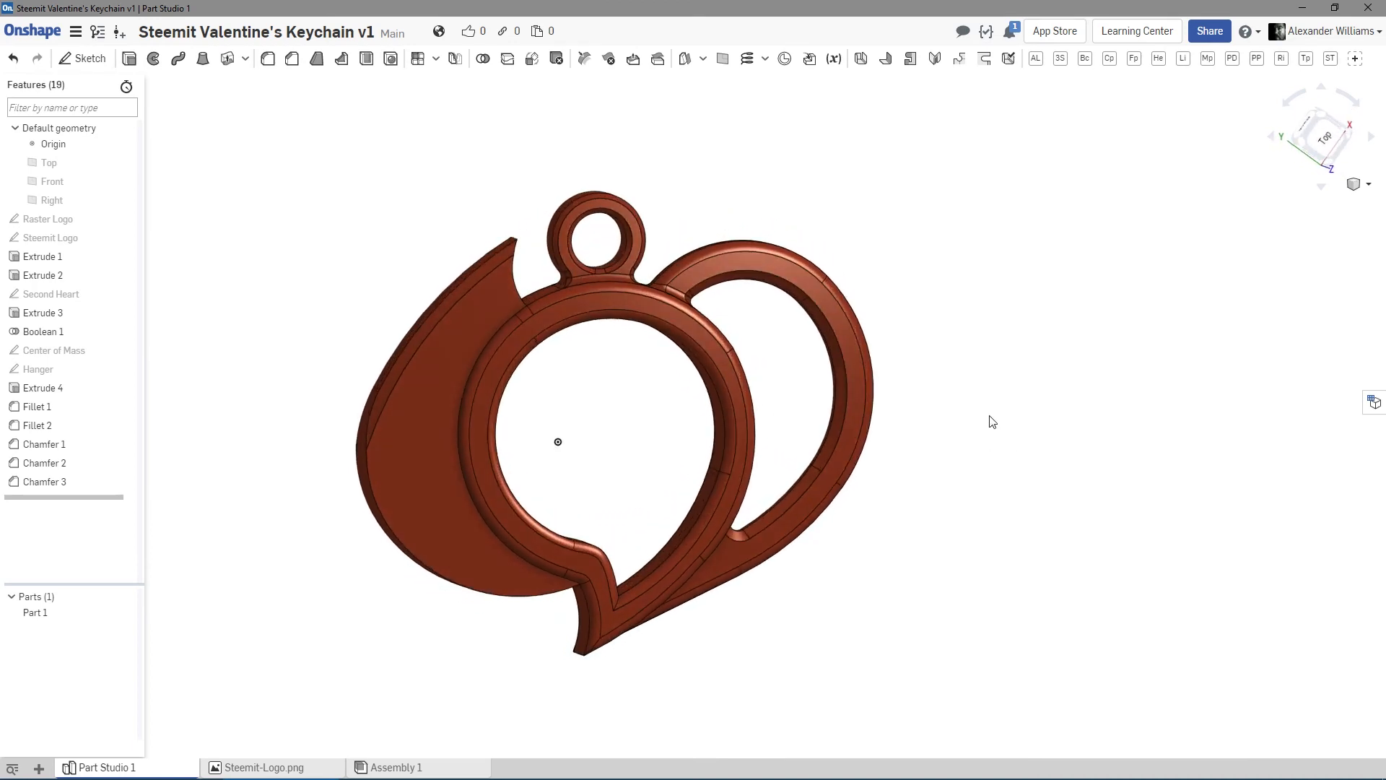
click(1324, 146)
scroll(1008, 413, down, 5)
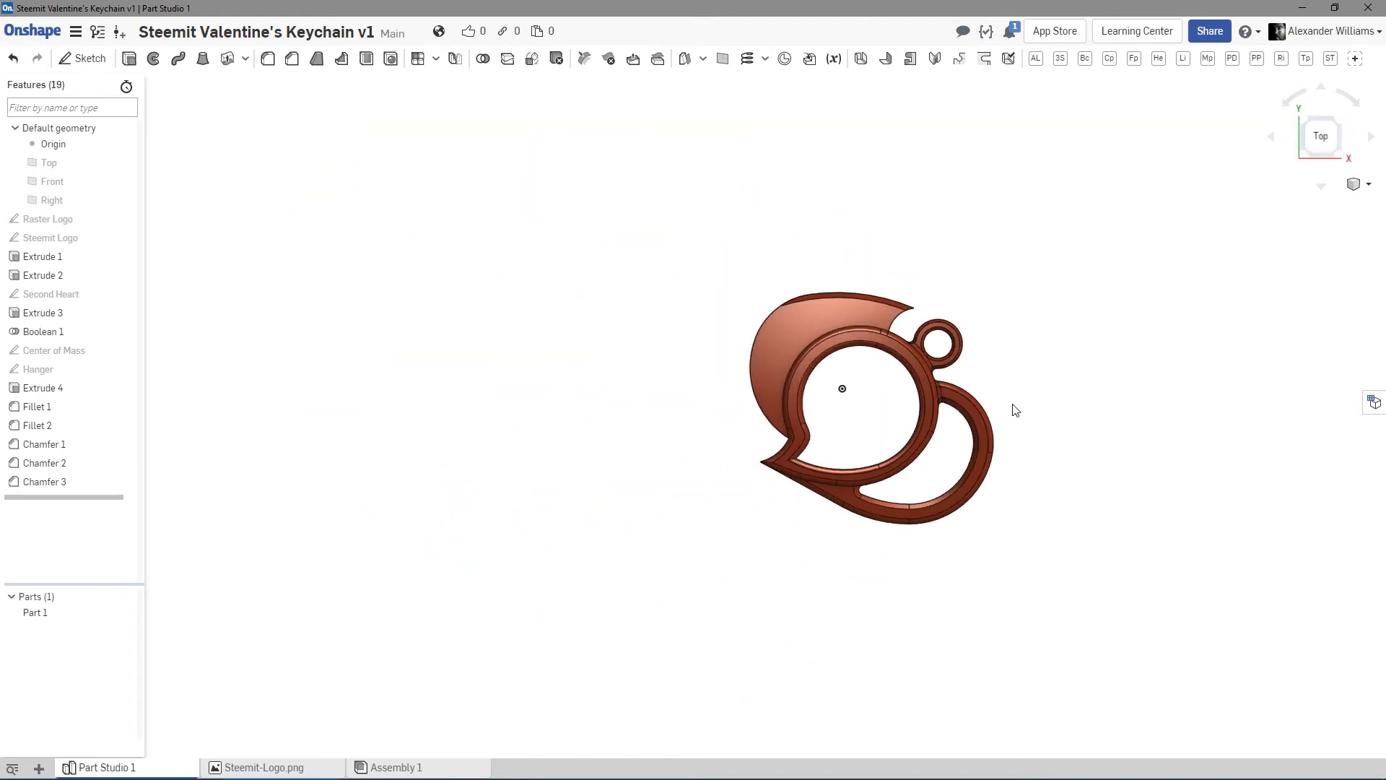
middle_drag(1011, 405, 822, 414)
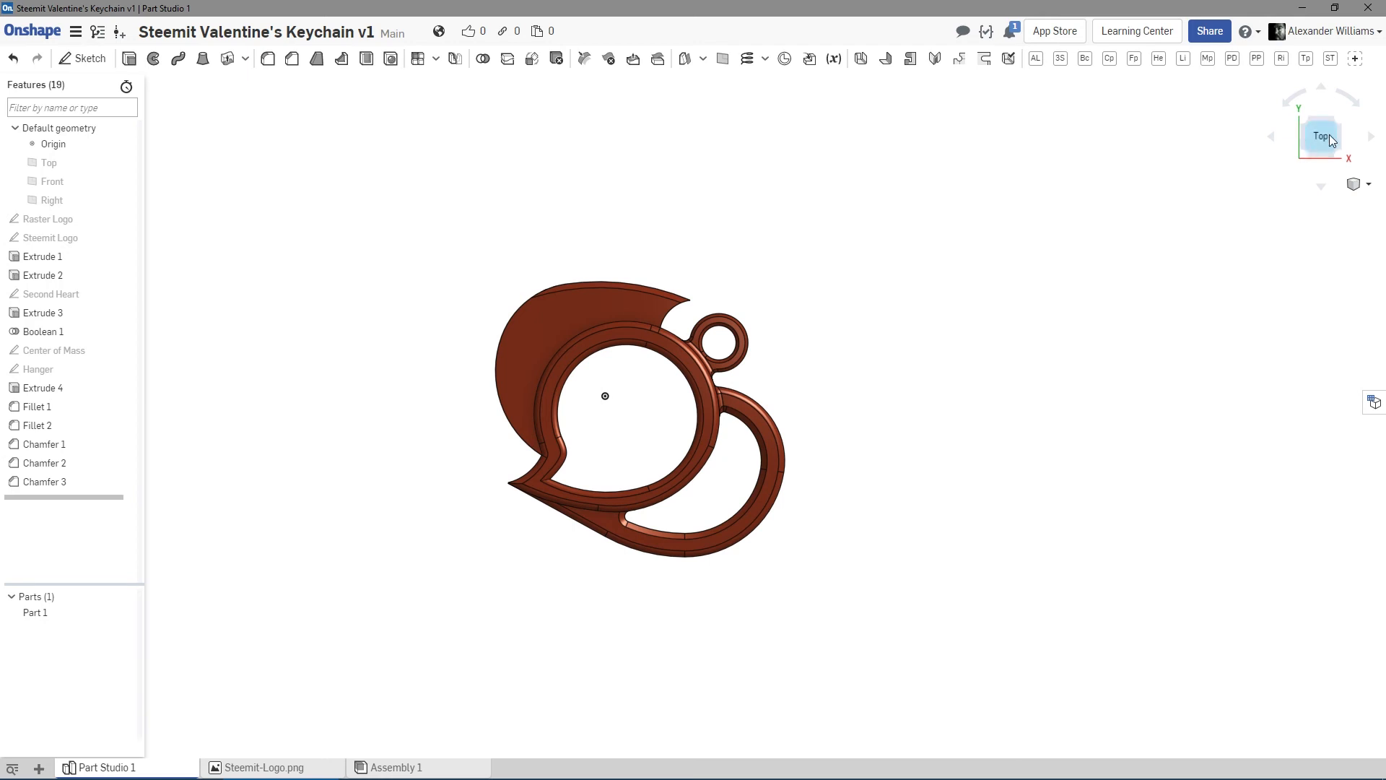
click(1310, 158)
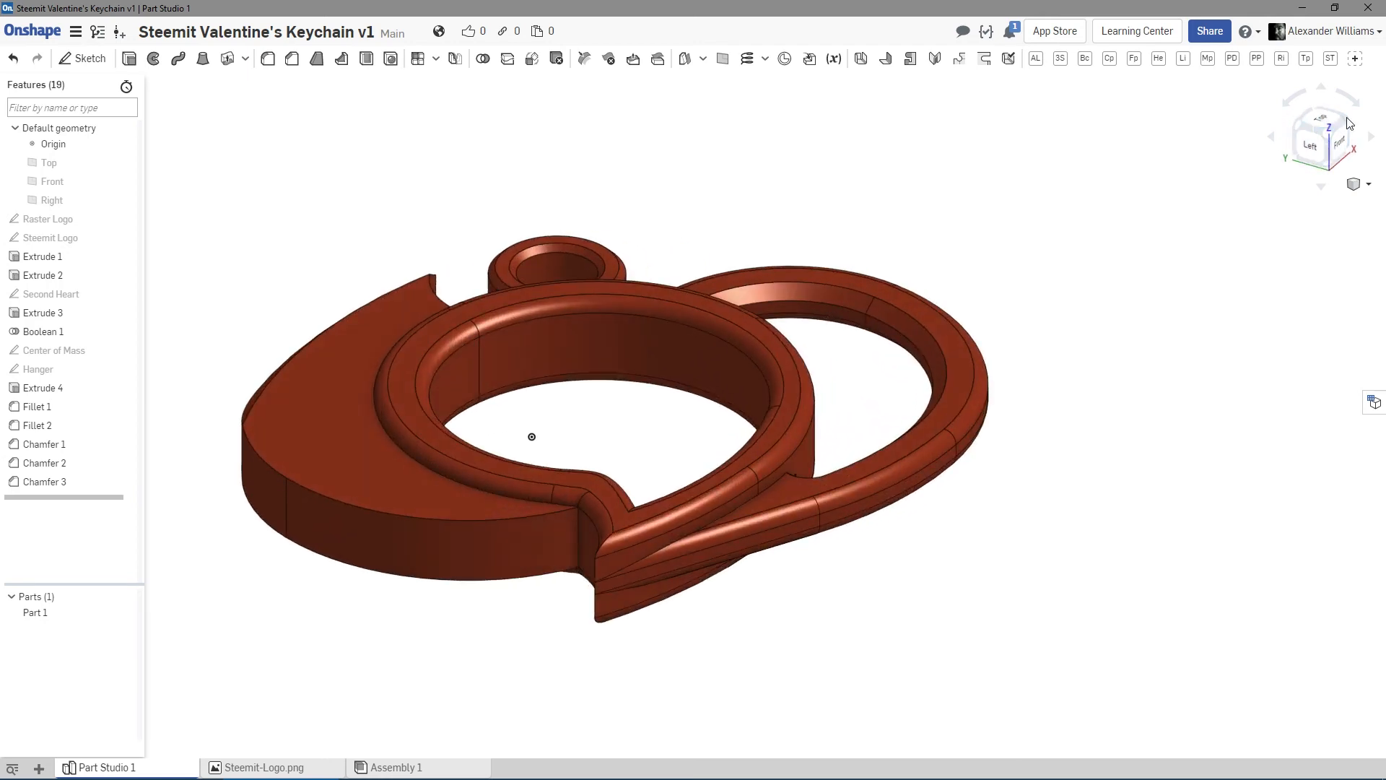
click(1349, 123)
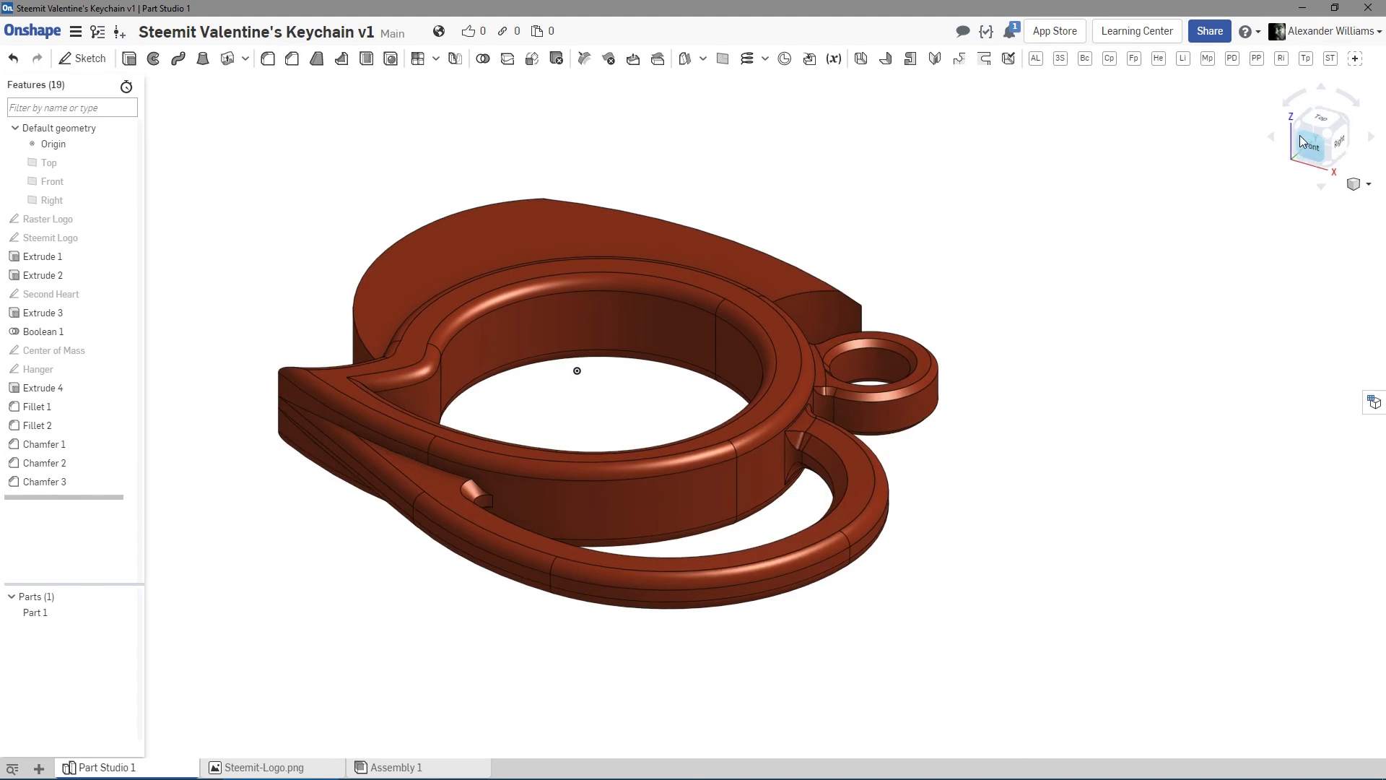
click(1302, 141)
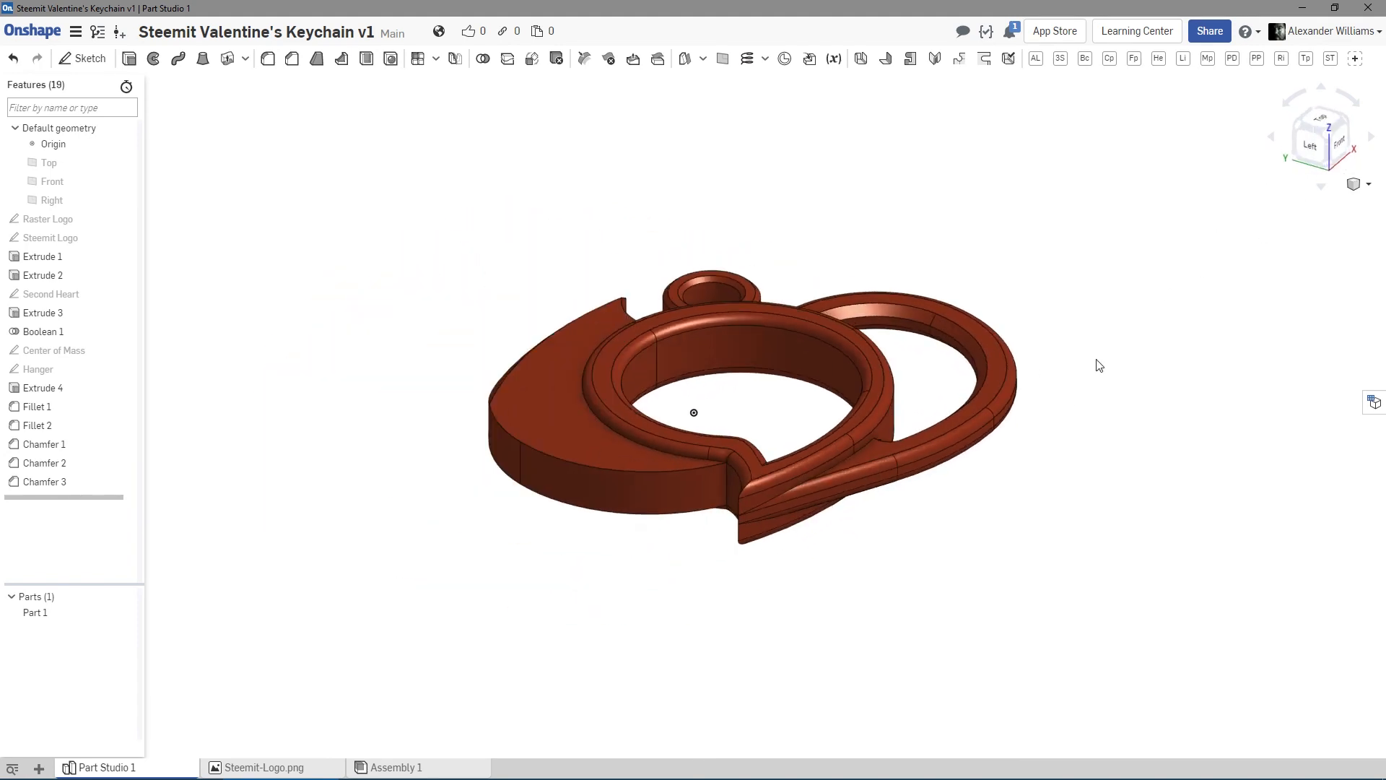
right_drag(1098, 364, 1077, 472)
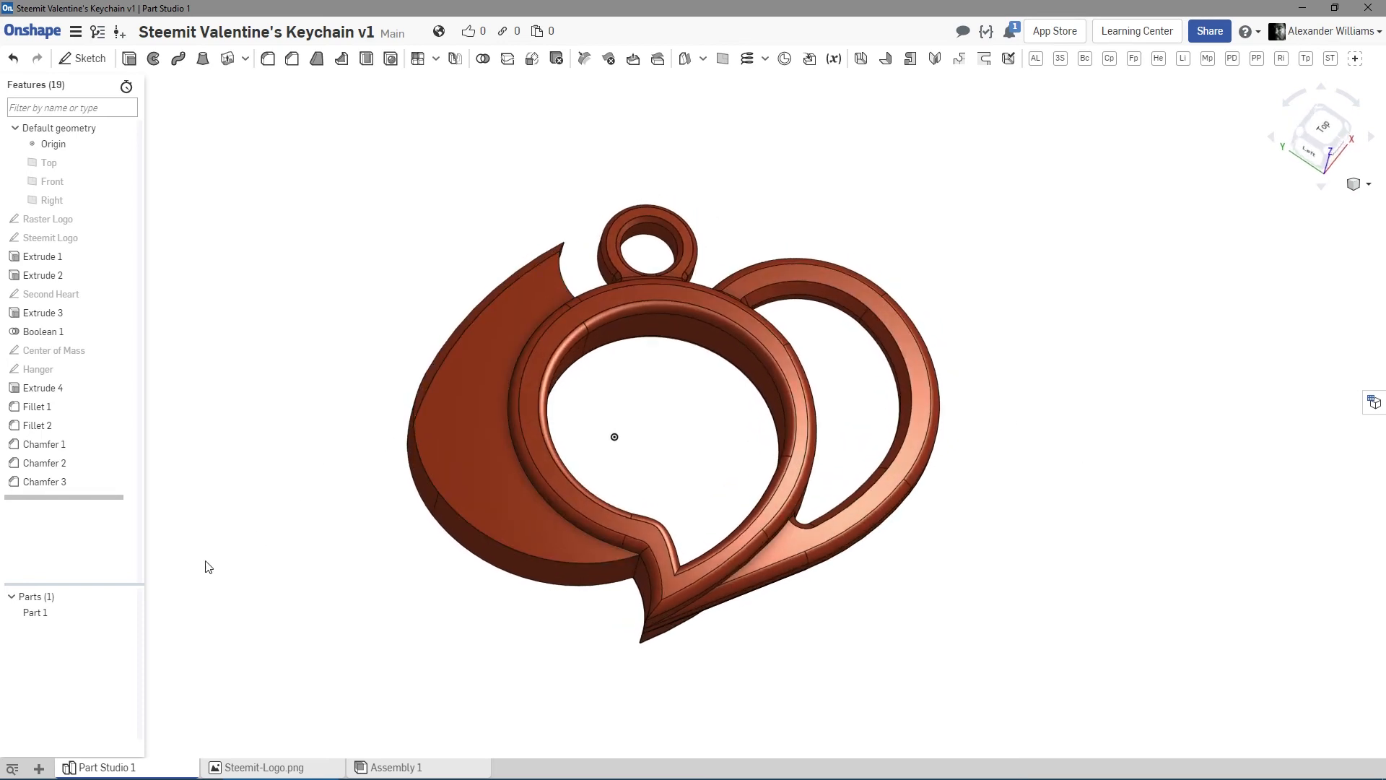
Rename the part as "Steemit Velentines Keychain".
click(41, 613)
right_click(44, 616)
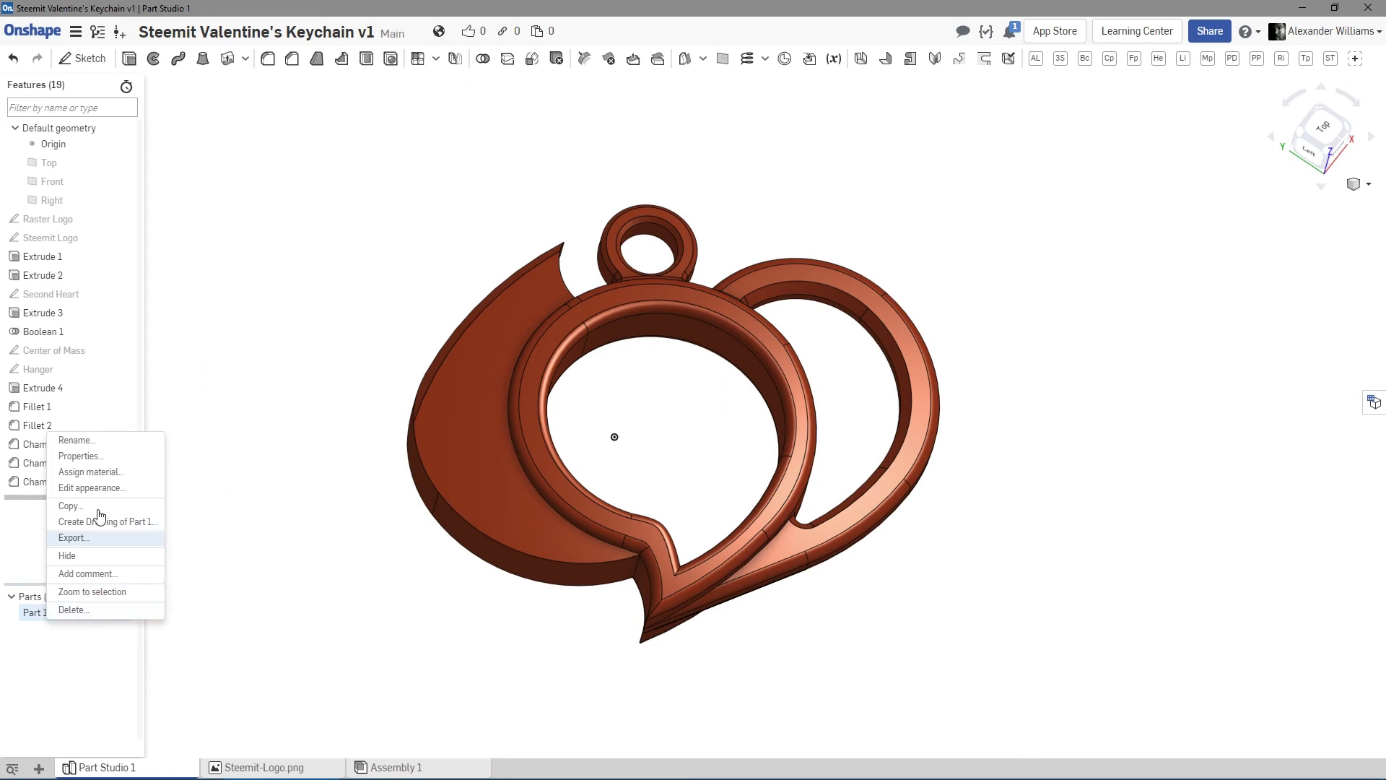
click(80, 441)
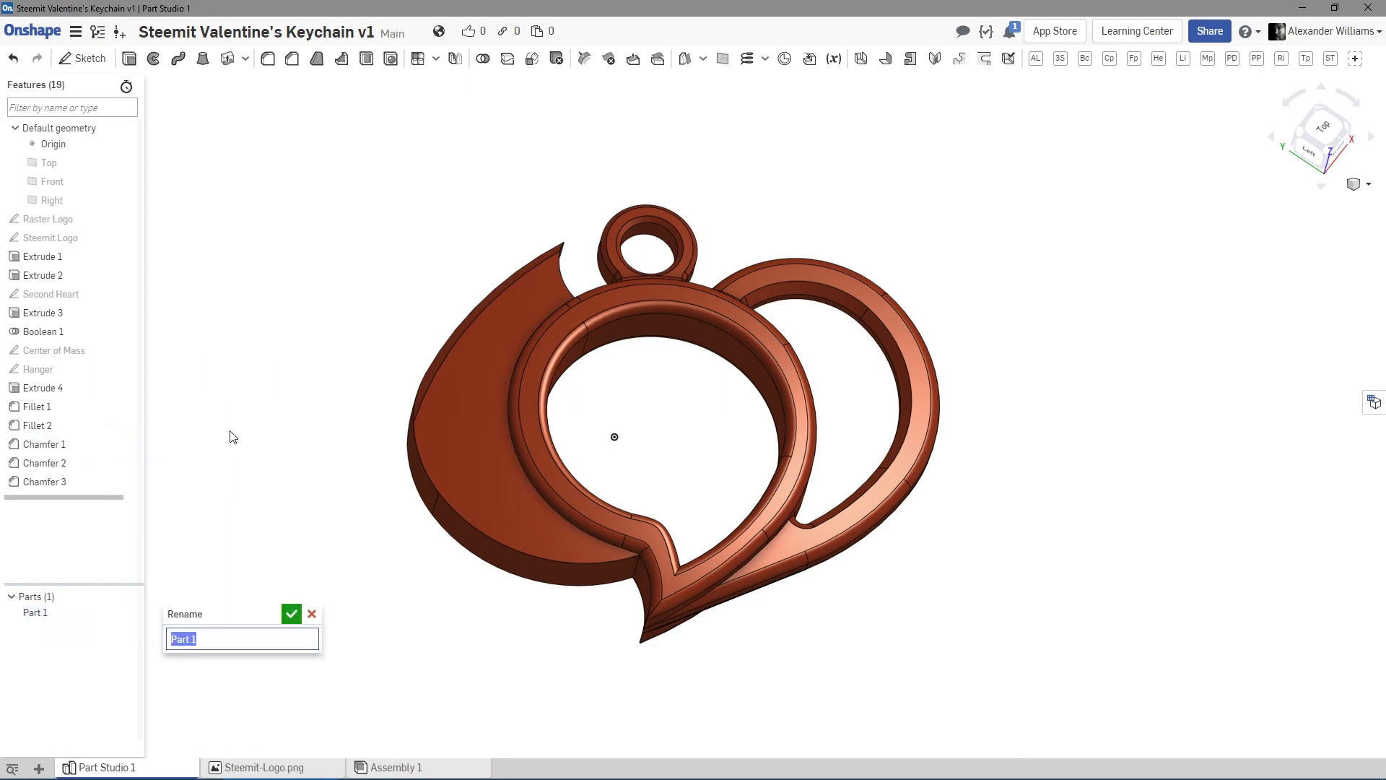
text(Steemit Velenmt)
text(Keychain)
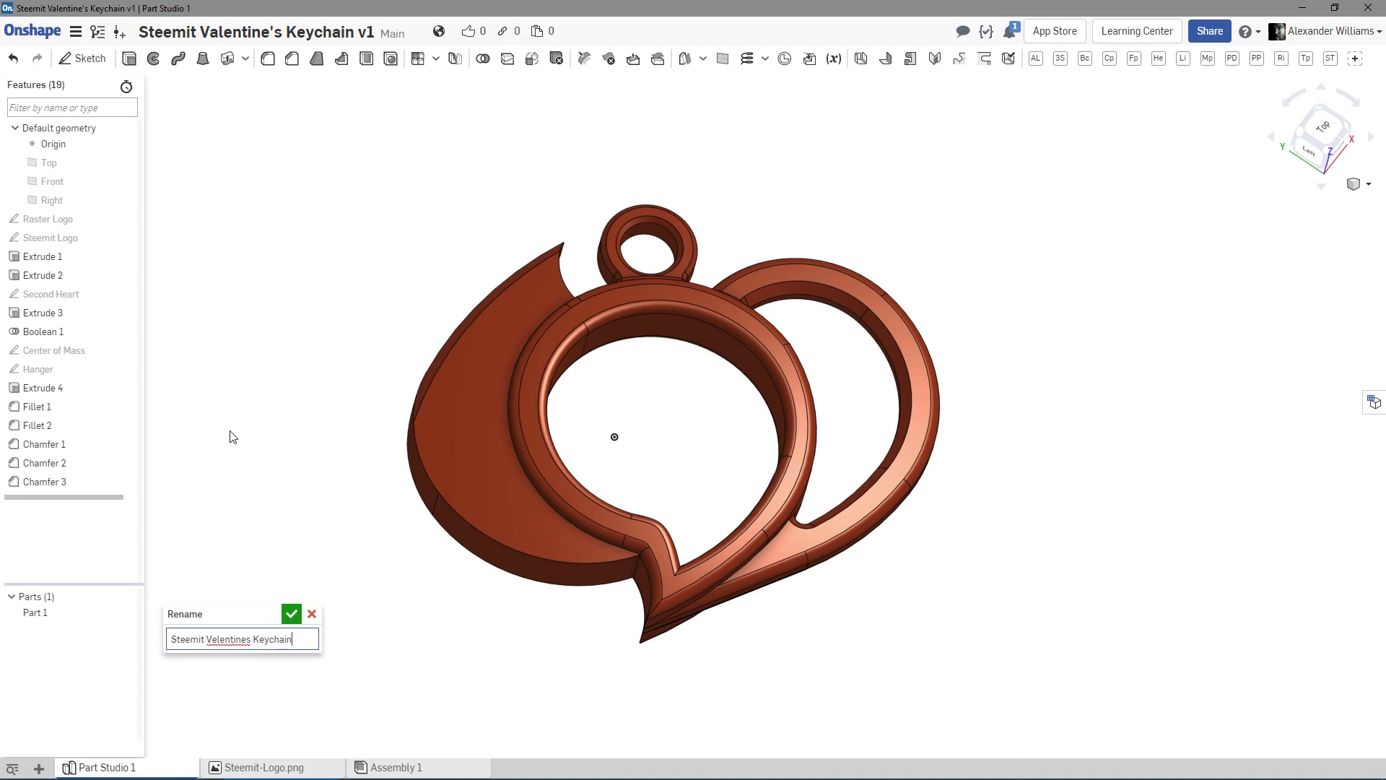
key(Return)
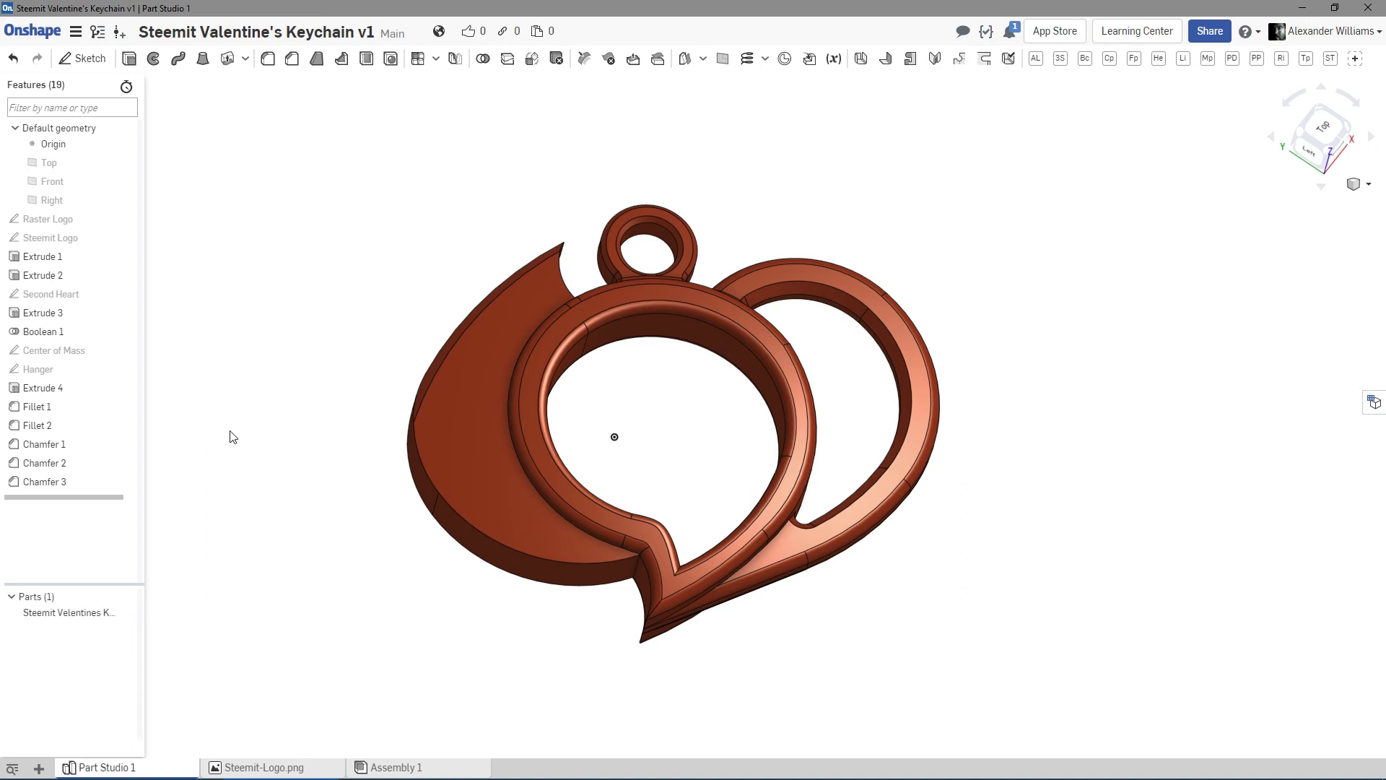
Correct the spelling in the part's name so it reads "Steemit Valentines Keychain".
right_click(85, 607)
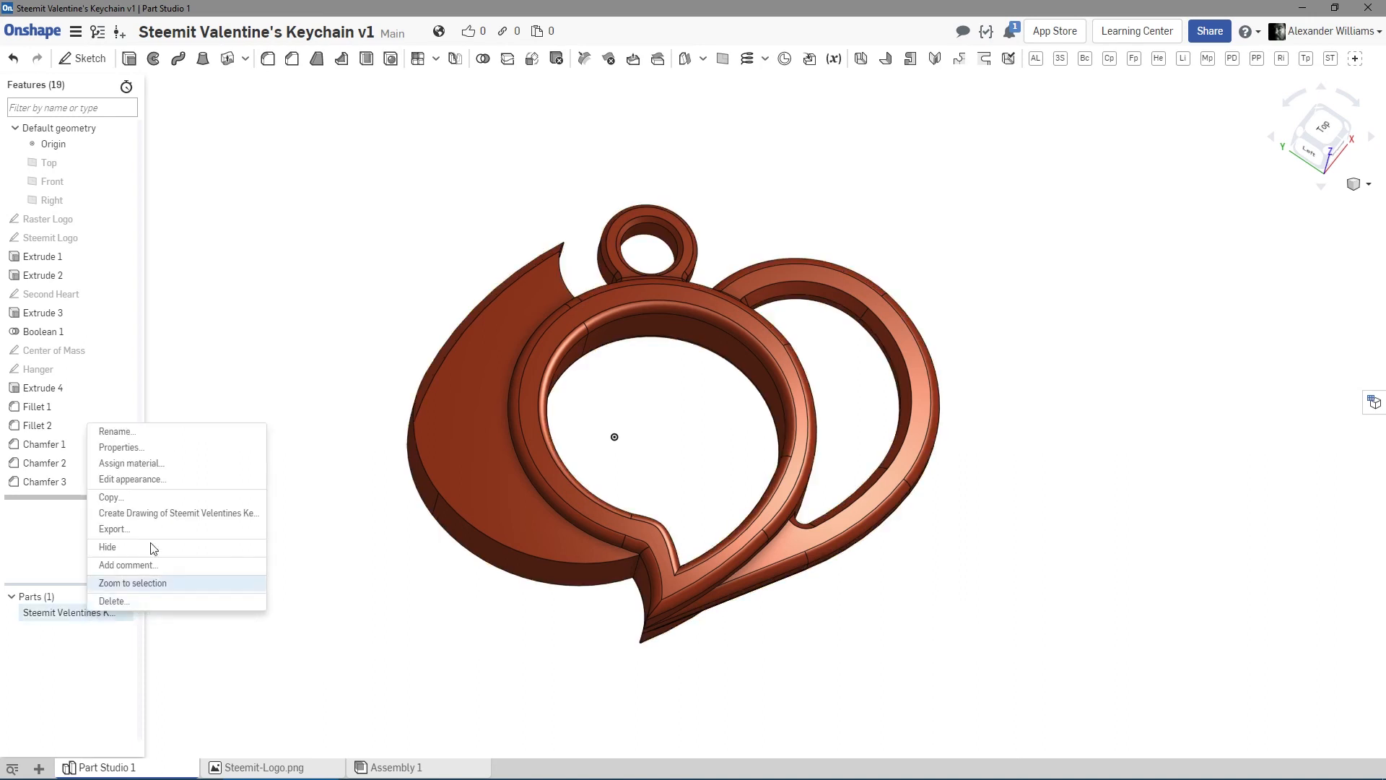
click(122, 431)
key(Home)
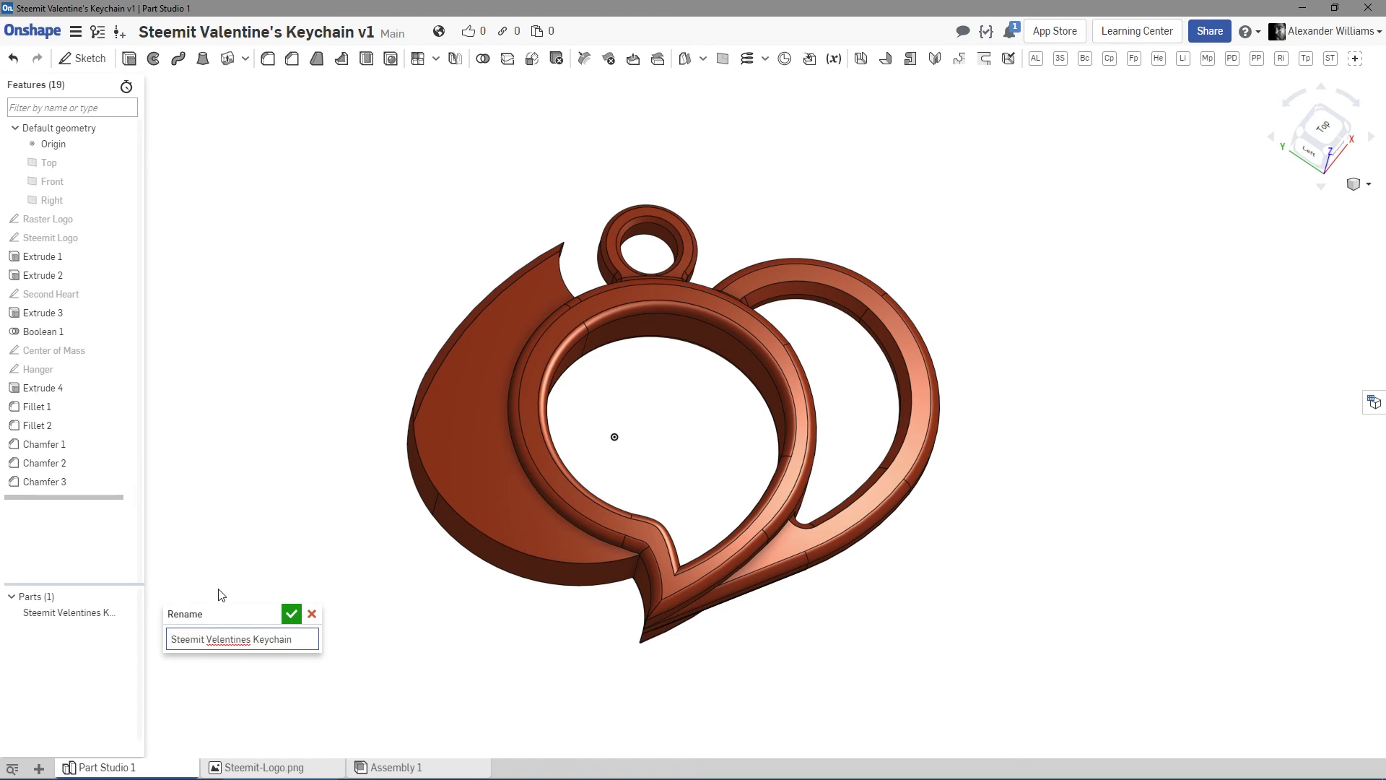
key(Right)
key(Delete)
text(a)
key(Return)
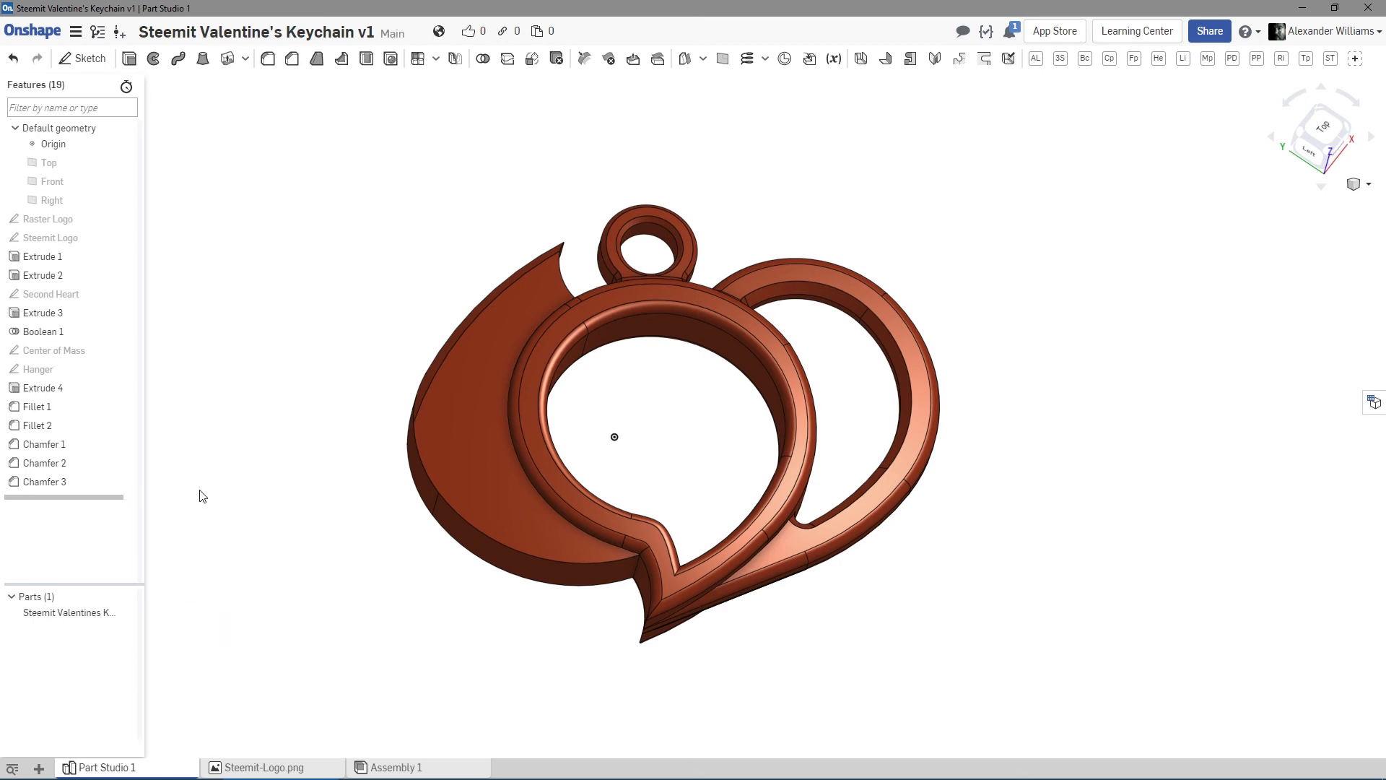
Begin exporting the keychain part and shorten the export file name to "Steemit Valentines Keychain".
mouse_move(390, 402)
right_down()
mouse_move(356, 349)
mouse_move(368, 284)
mouse_move(373, 474)
mouse_move(371, 402)
right_up()
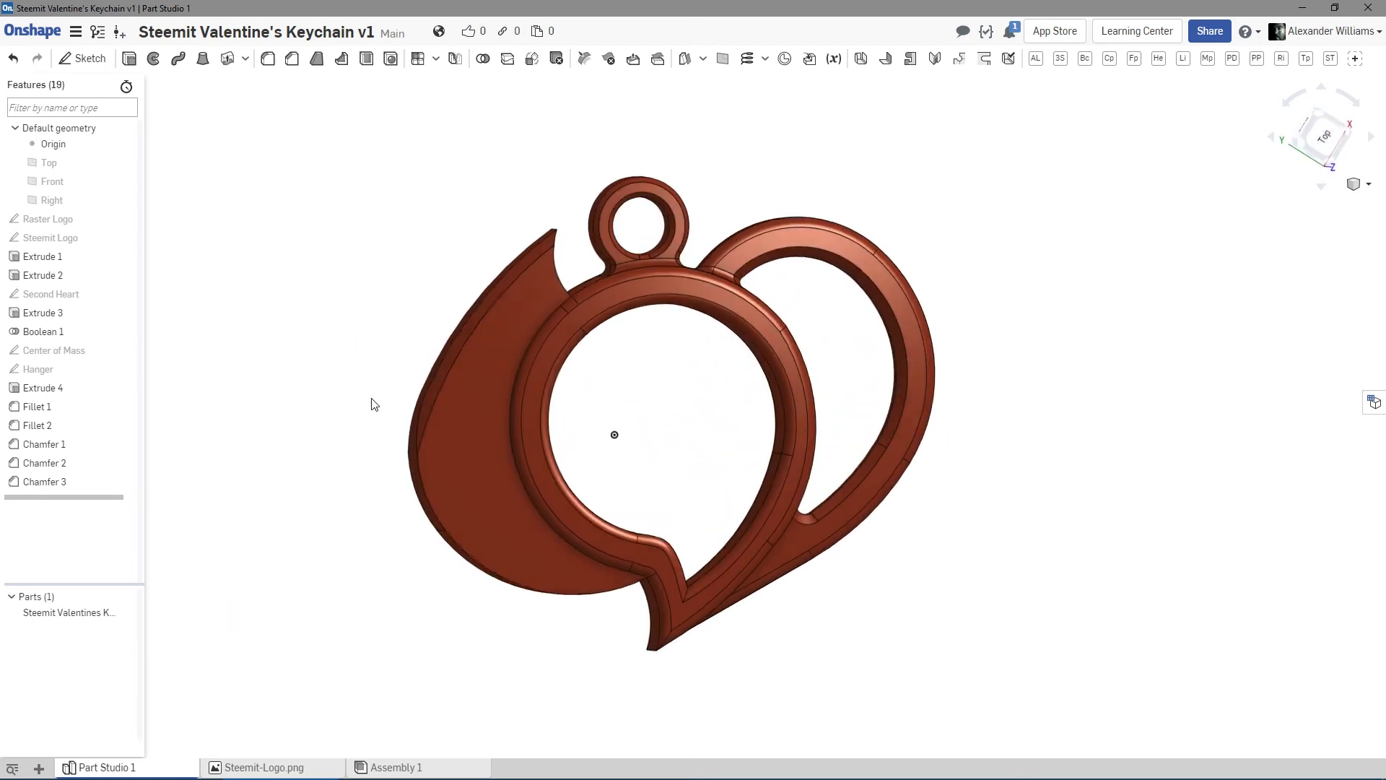
right_click(83, 614)
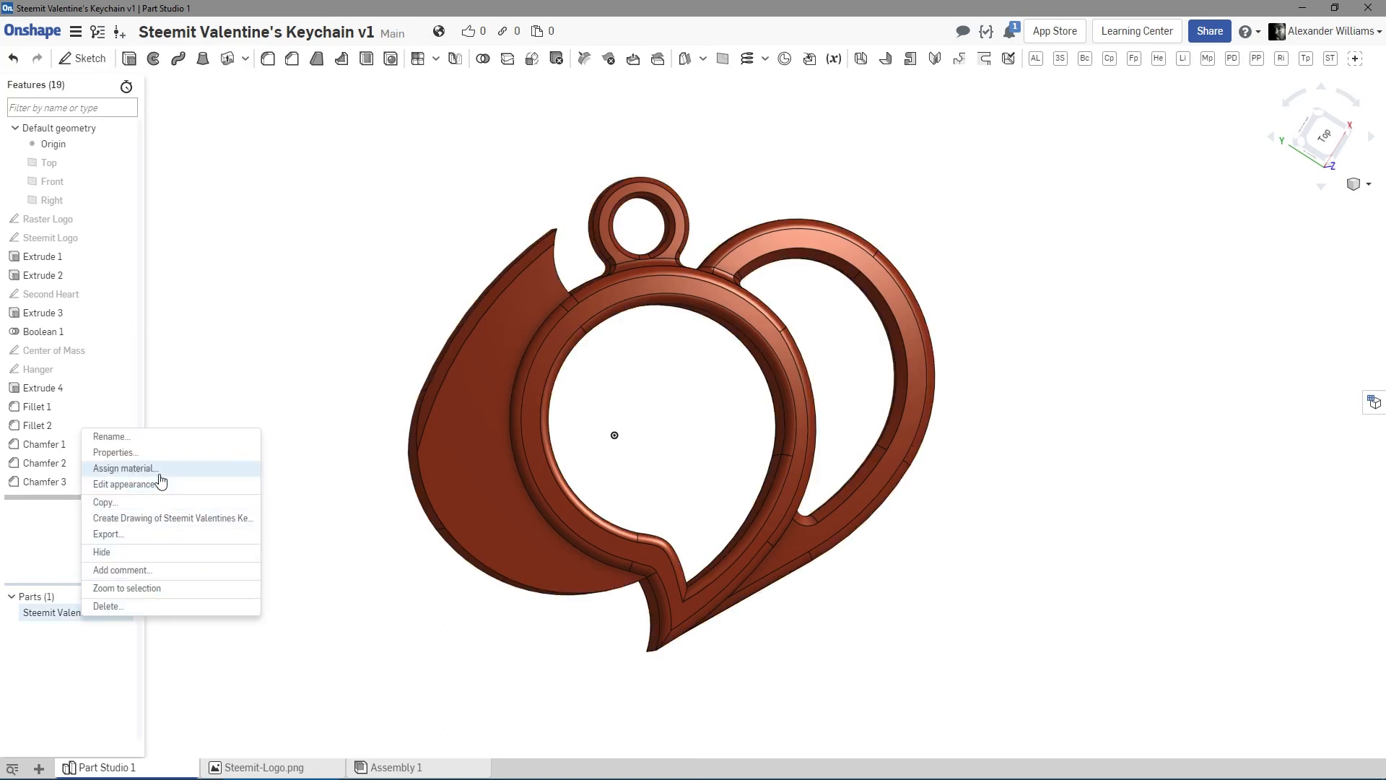
click(145, 534)
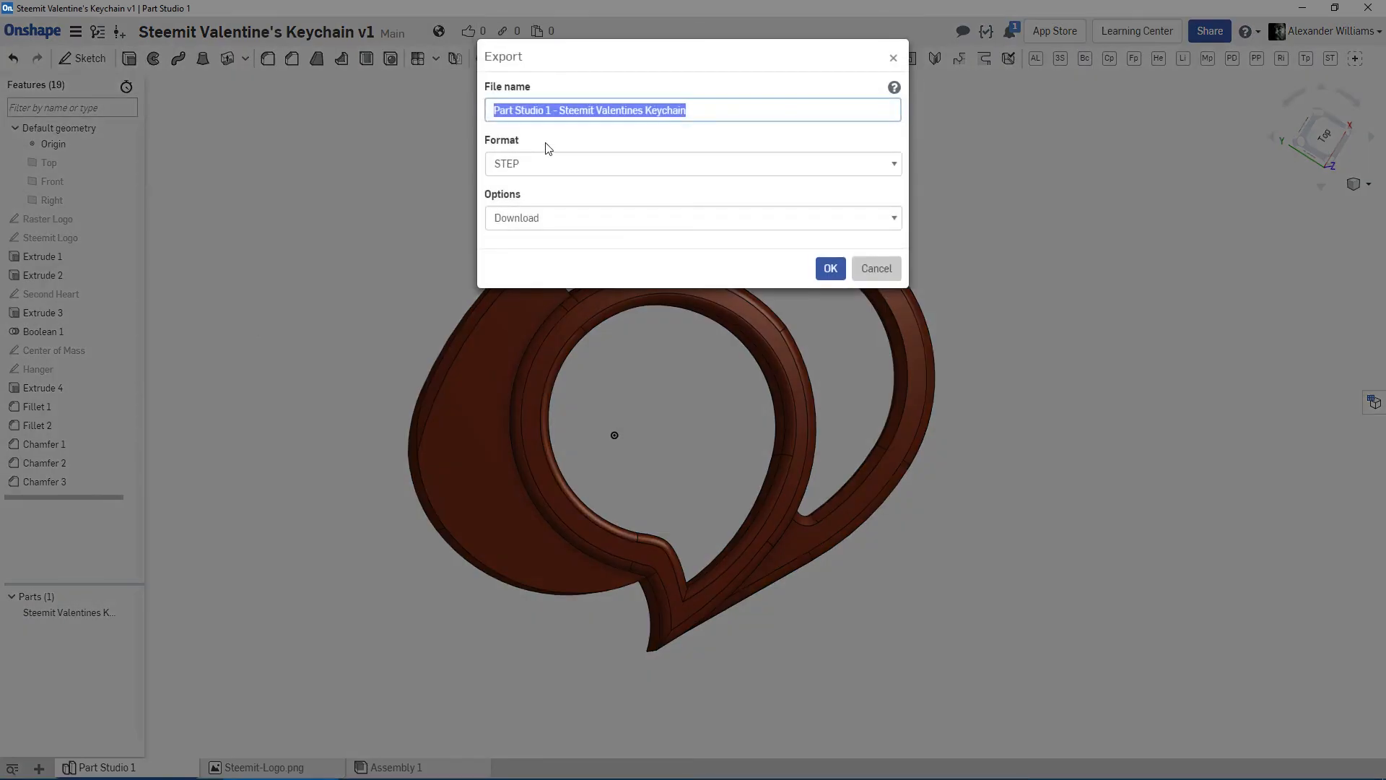
drag(557, 111, 444, 107)
key(BackSpace)
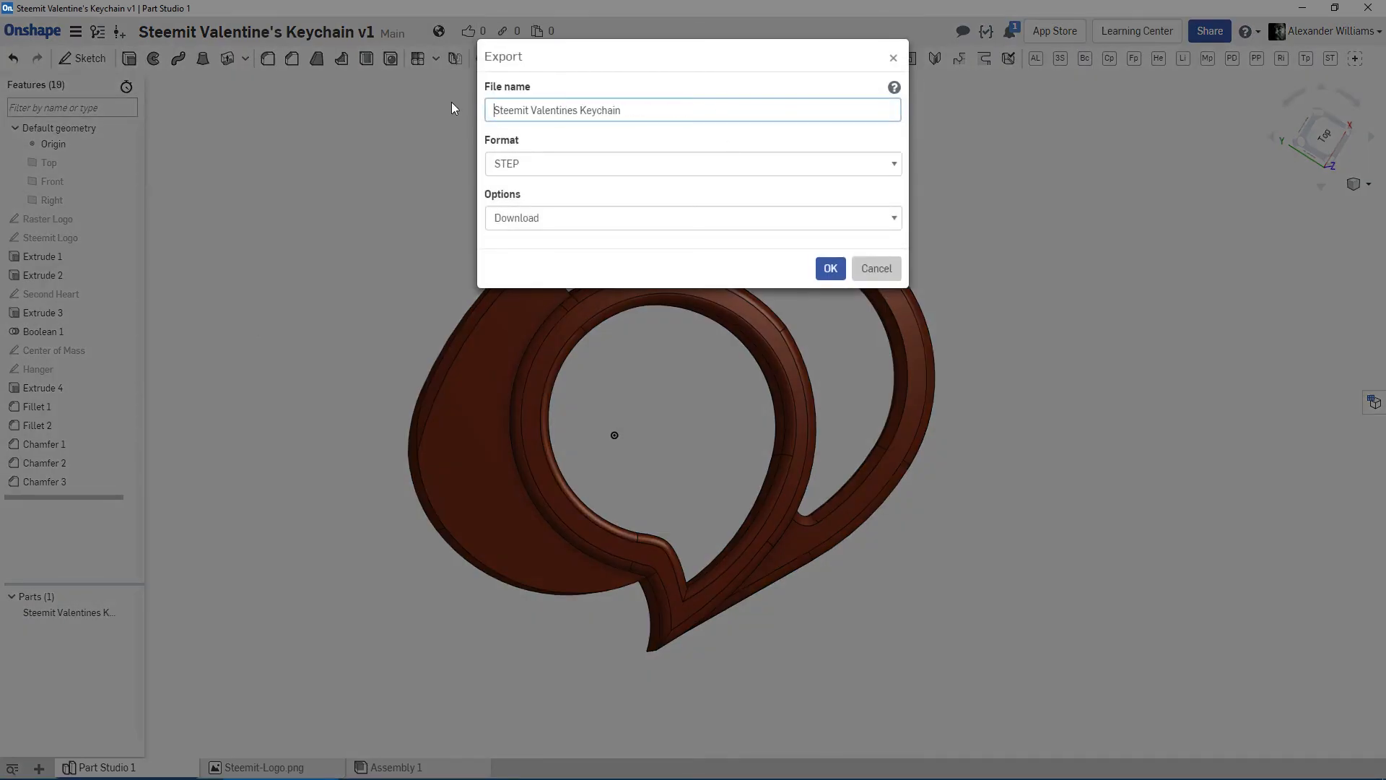
Export the part as a binary STL download in millimeters with fine resolution, and dismiss the download notice.
click(800, 171)
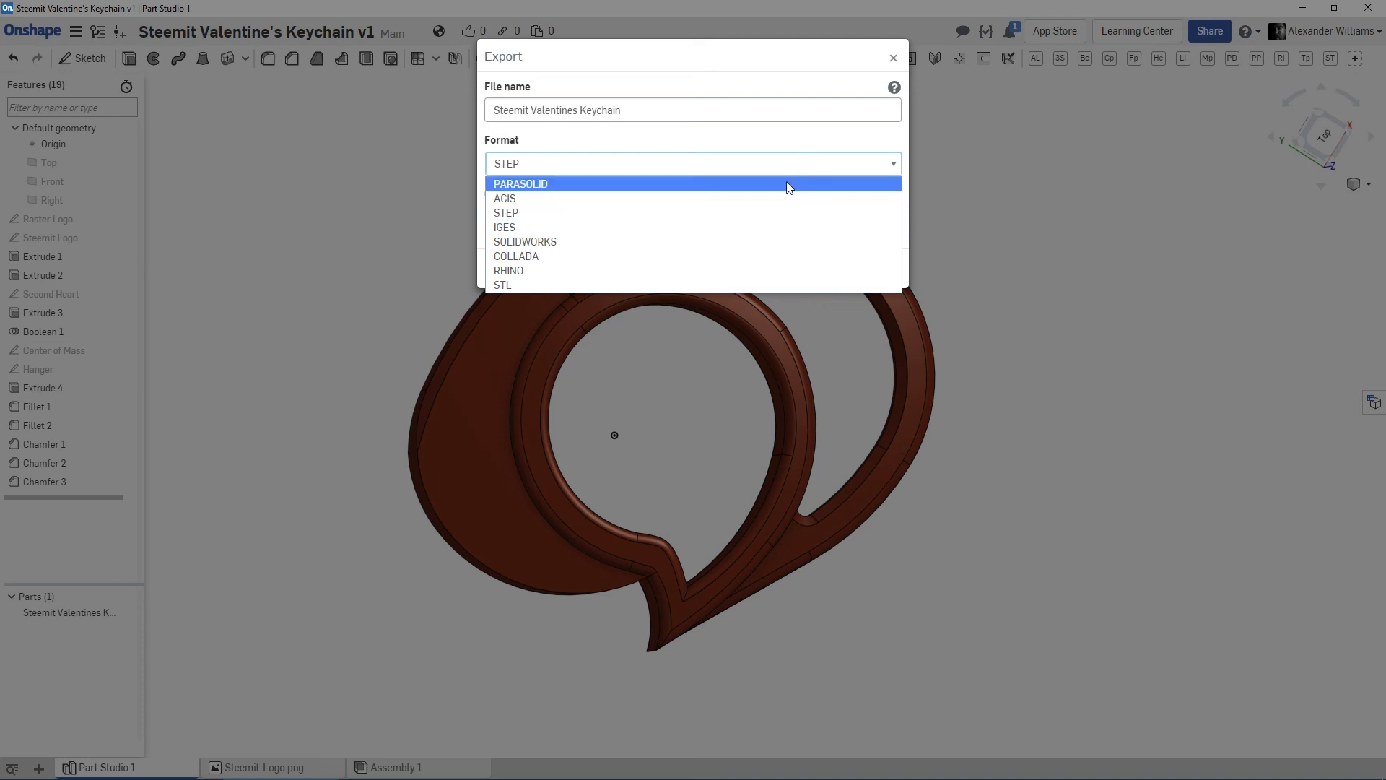
click(763, 285)
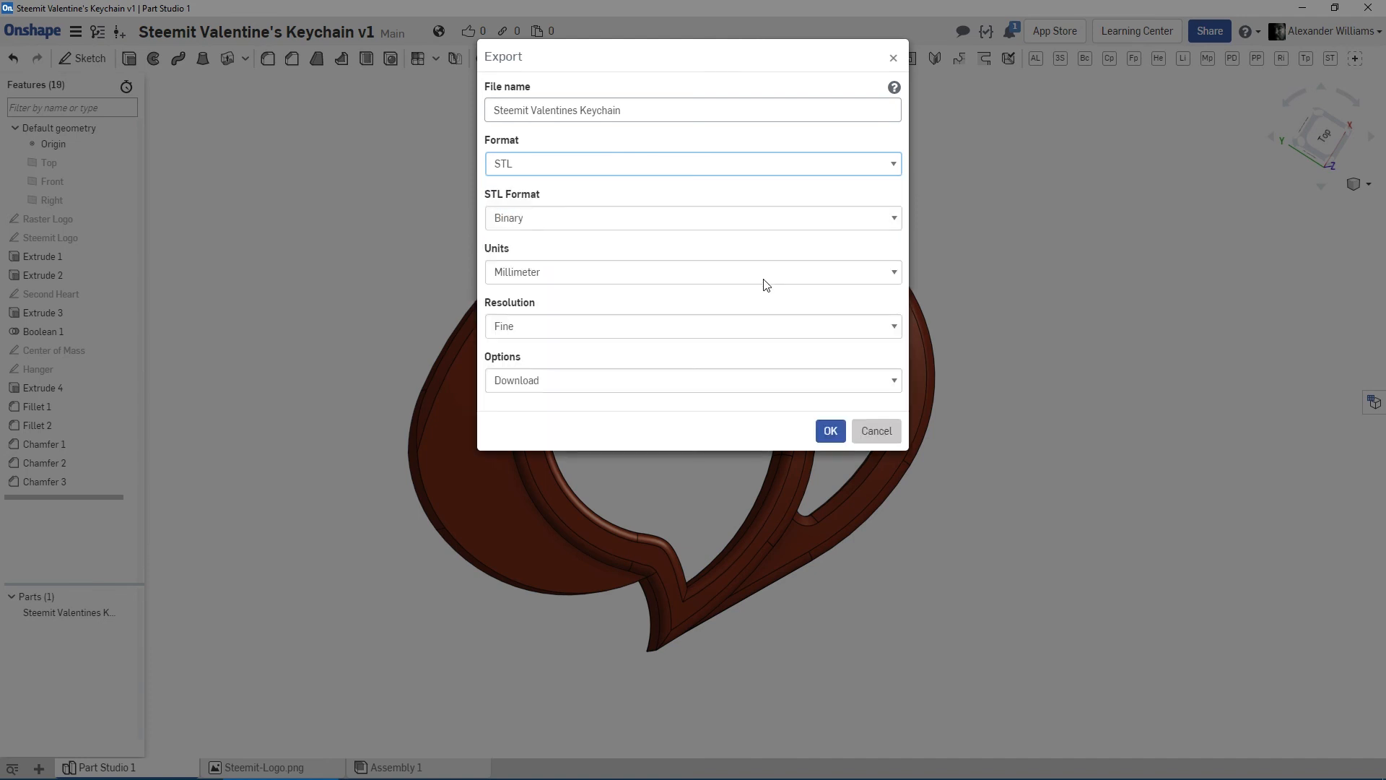
click(897, 223)
click(898, 220)
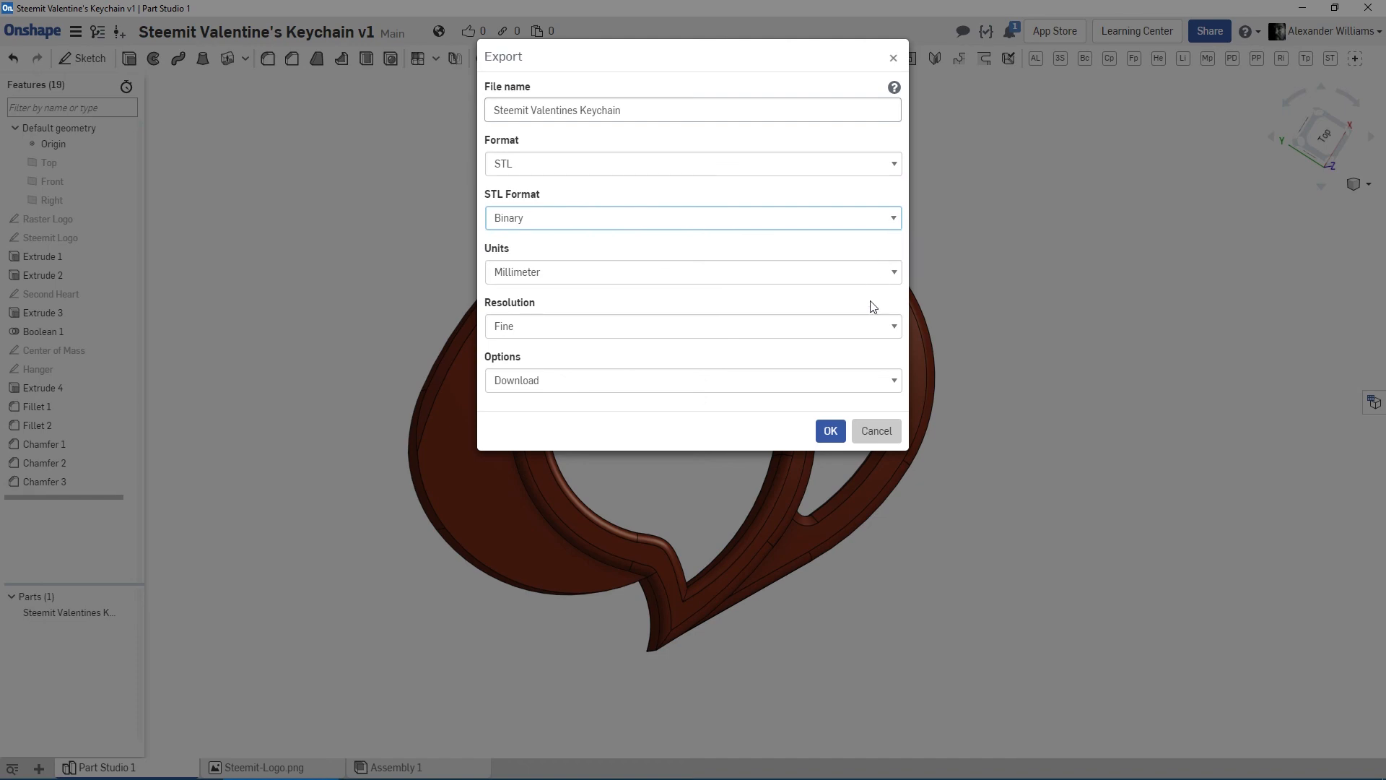
click(830, 431)
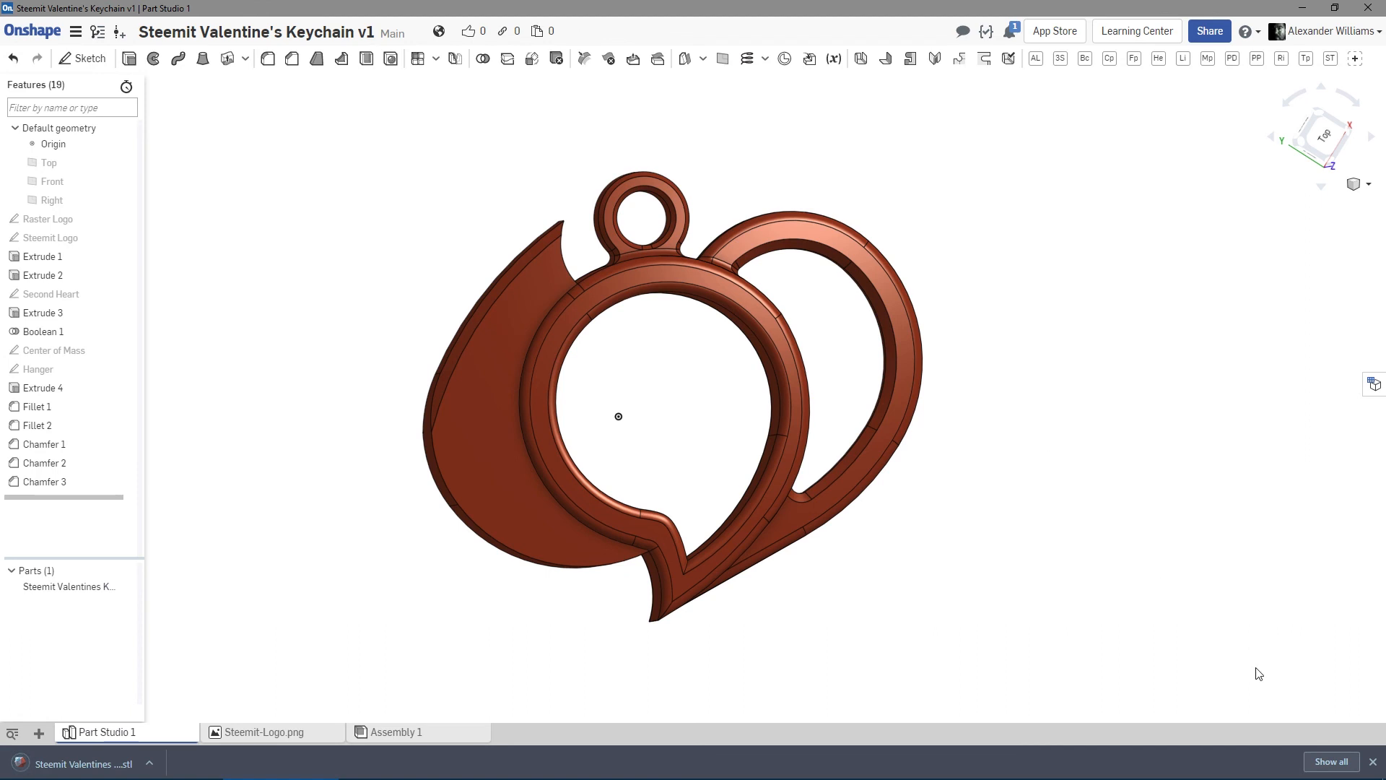
click(1372, 761)
Examine the whole keychain from different angles and distances, including the hanger ring, crescent and heart loop.
right_drag(978, 529, 956, 492)
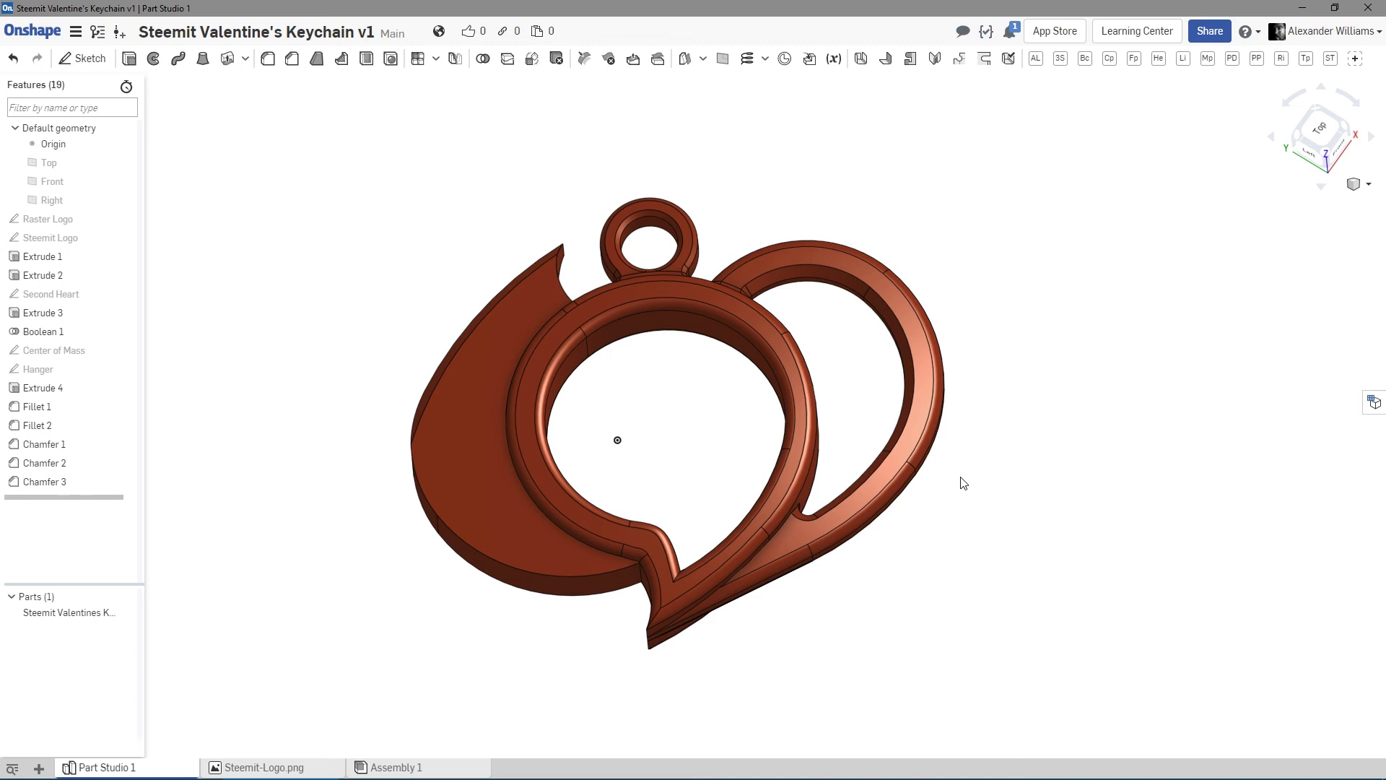
mouse_move(993, 501)
right_down()
mouse_move(1006, 489)
mouse_move(986, 470)
mouse_move(987, 560)
mouse_move(992, 518)
right_up()
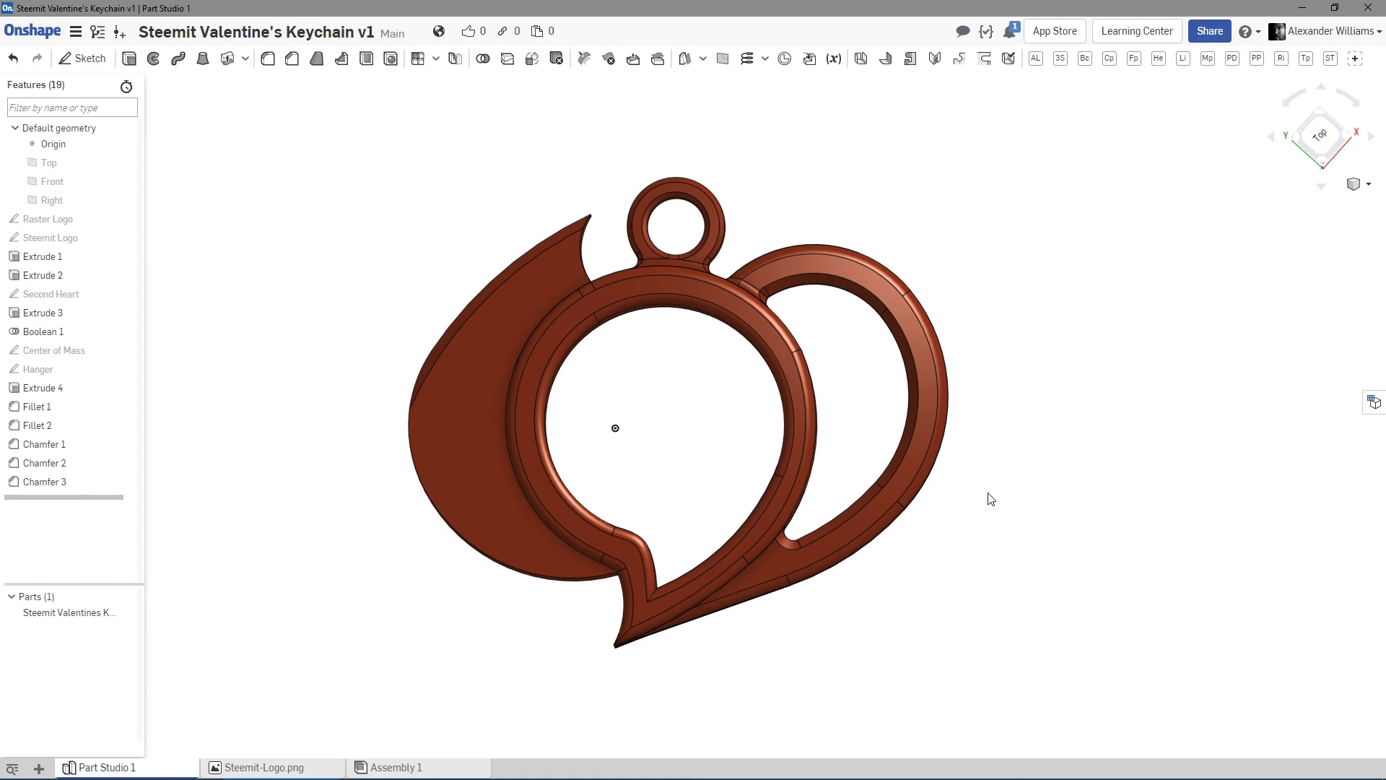
mouse_move(990, 499)
right_down()
mouse_move(971, 474)
mouse_move(1109, 455)
mouse_move(999, 433)
mouse_move(977, 504)
mouse_move(907, 486)
mouse_move(995, 494)
mouse_move(993, 520)
mouse_move(965, 492)
mouse_move(931, 495)
mouse_move(978, 498)
mouse_move(975, 481)
right_up()
scroll(982, 472, down, 2)
middle_drag(995, 480, 914, 480)
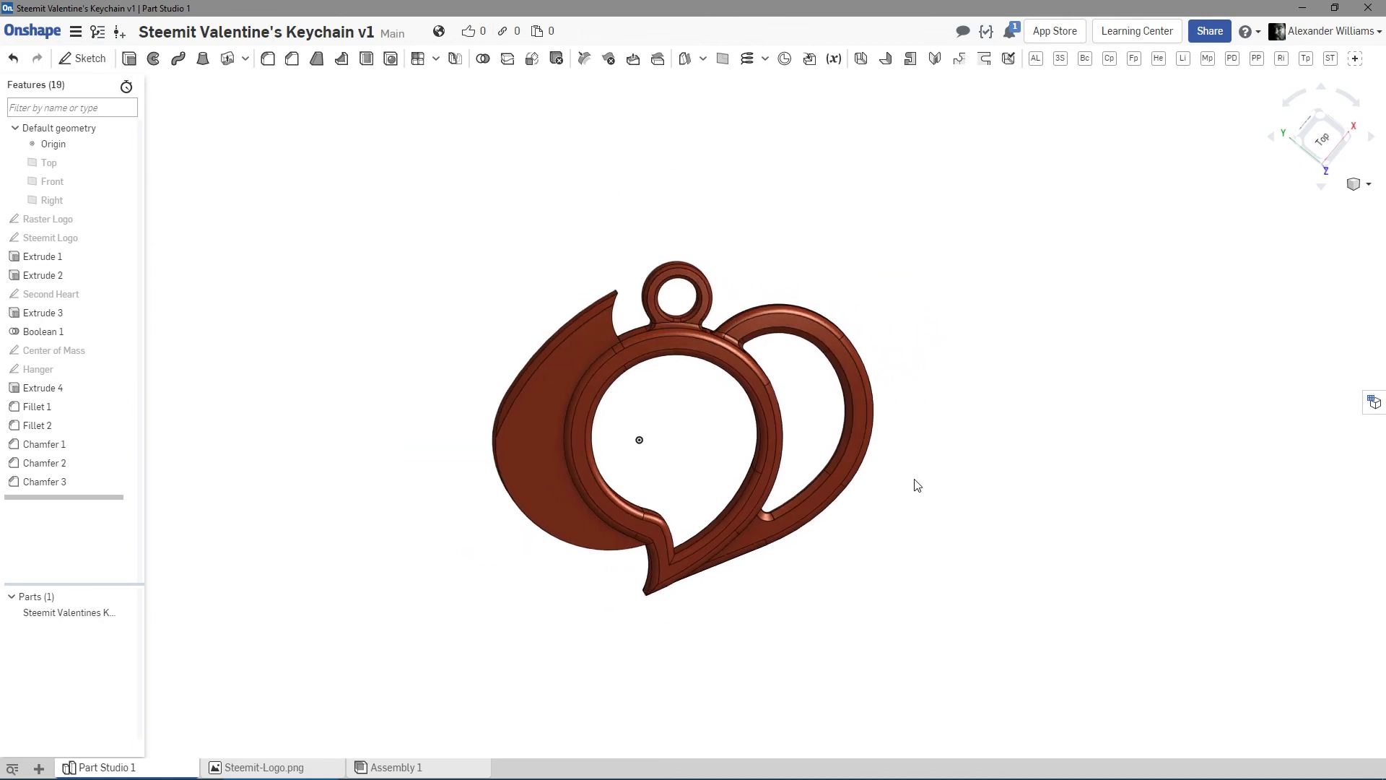
right_drag(999, 550, 969, 532)
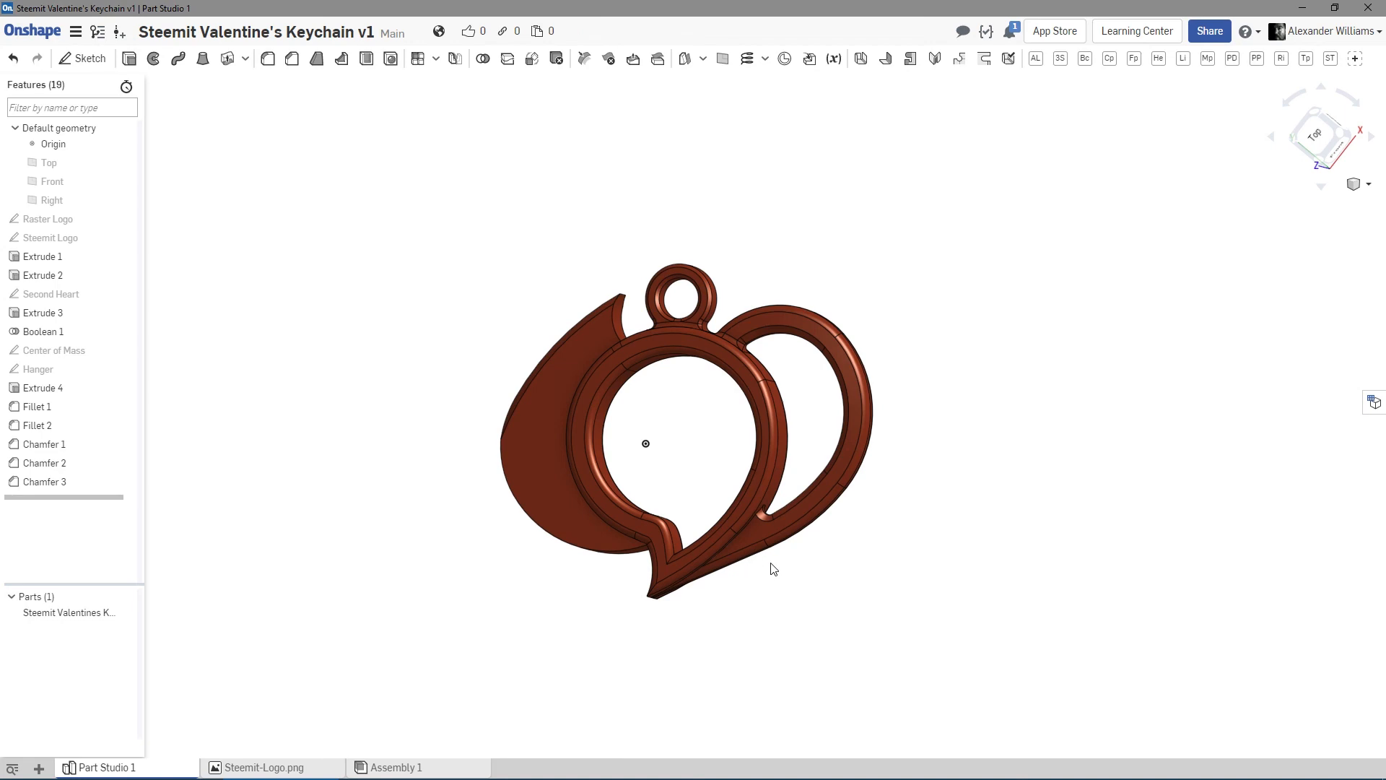
scroll(774, 567, up, 2)
scroll(779, 562, up, 2)
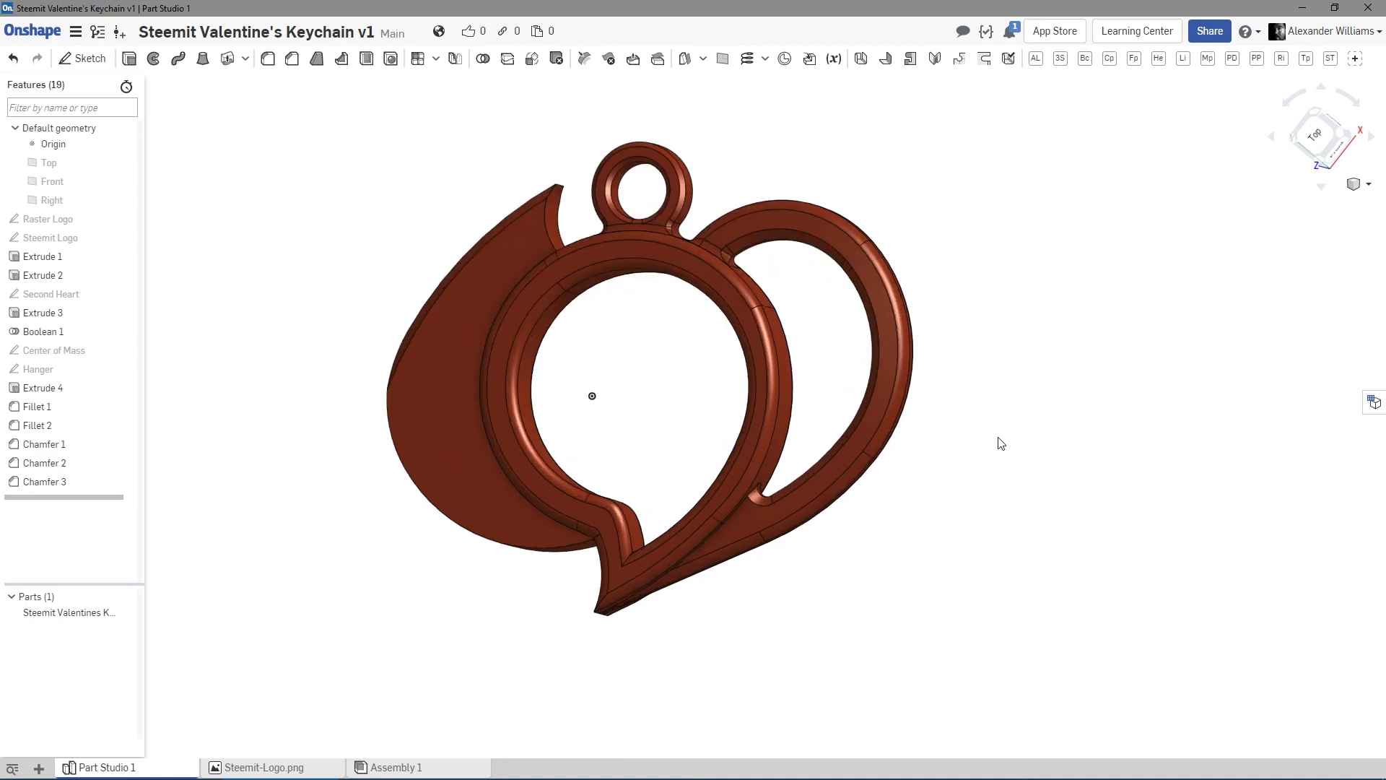
mouse_move(1000, 443)
right_down()
mouse_move(1015, 483)
mouse_move(1088, 449)
mouse_move(962, 467)
mouse_move(965, 553)
mouse_move(943, 496)
mouse_move(966, 426)
mouse_move(1021, 418)
mouse_move(1018, 486)
mouse_move(1011, 442)
mouse_move(973, 443)
right_up()
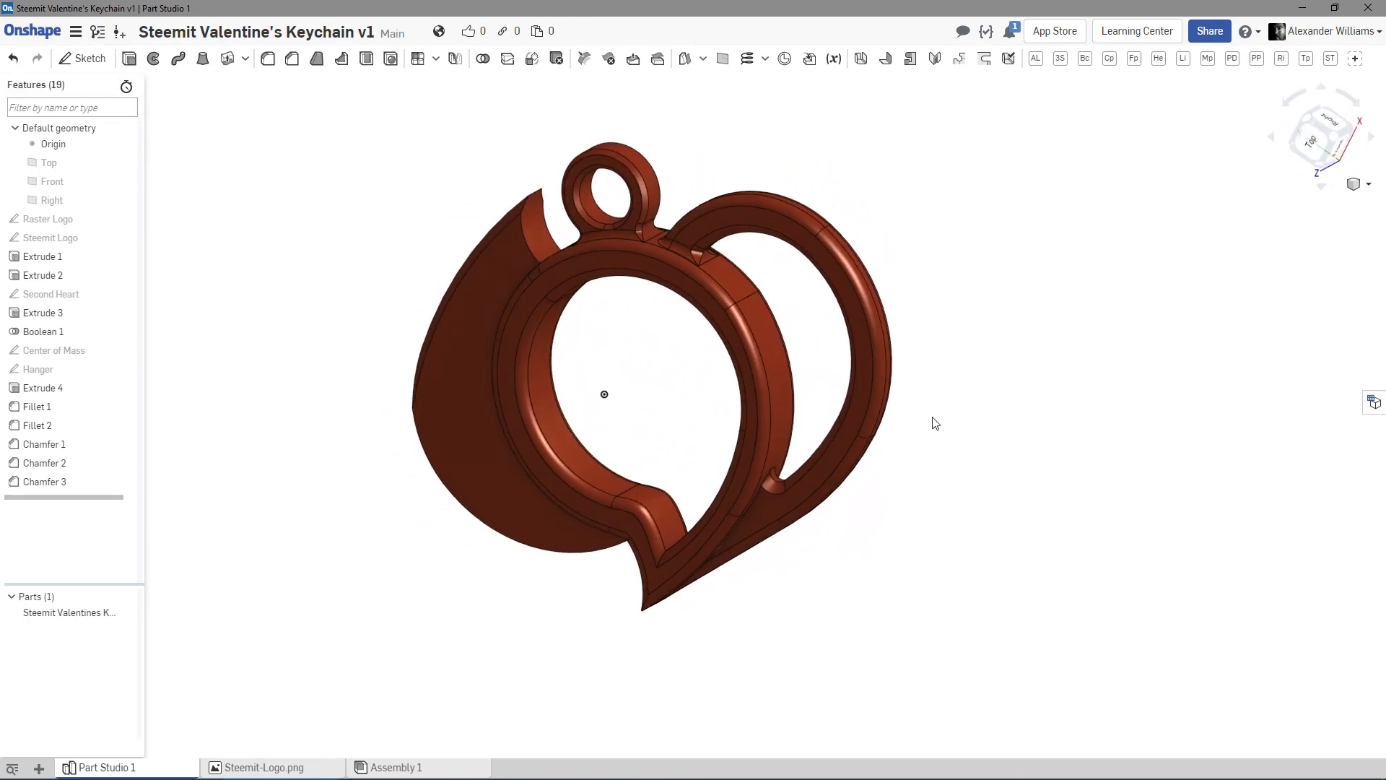
middle_drag(932, 421, 941, 475)
right_drag(957, 469, 872, 430)
mouse_move(968, 384)
right_down()
mouse_move(996, 554)
mouse_move(1002, 414)
mouse_move(943, 423)
mouse_move(996, 421)
mouse_move(920, 539)
mouse_move(906, 476)
mouse_move(984, 464)
right_up()
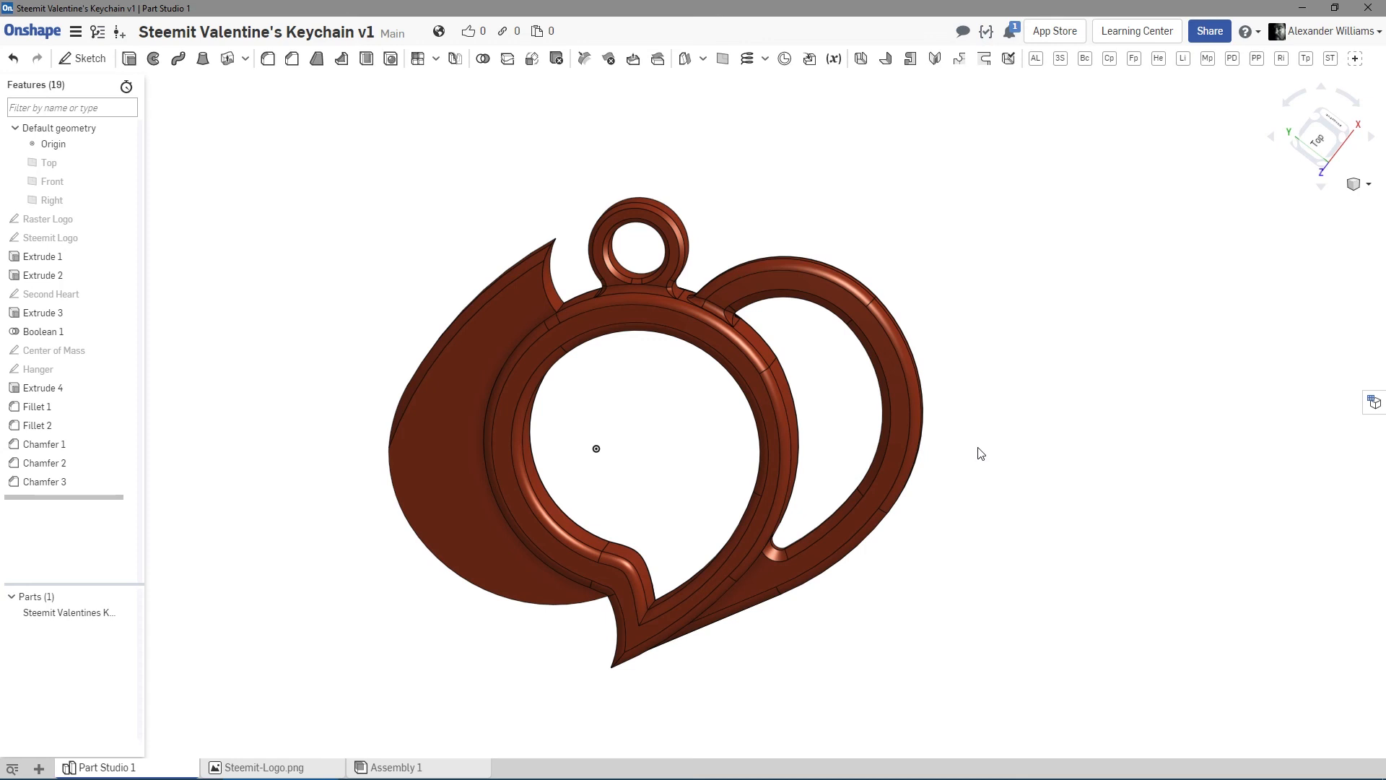
right_drag(969, 497, 946, 524)
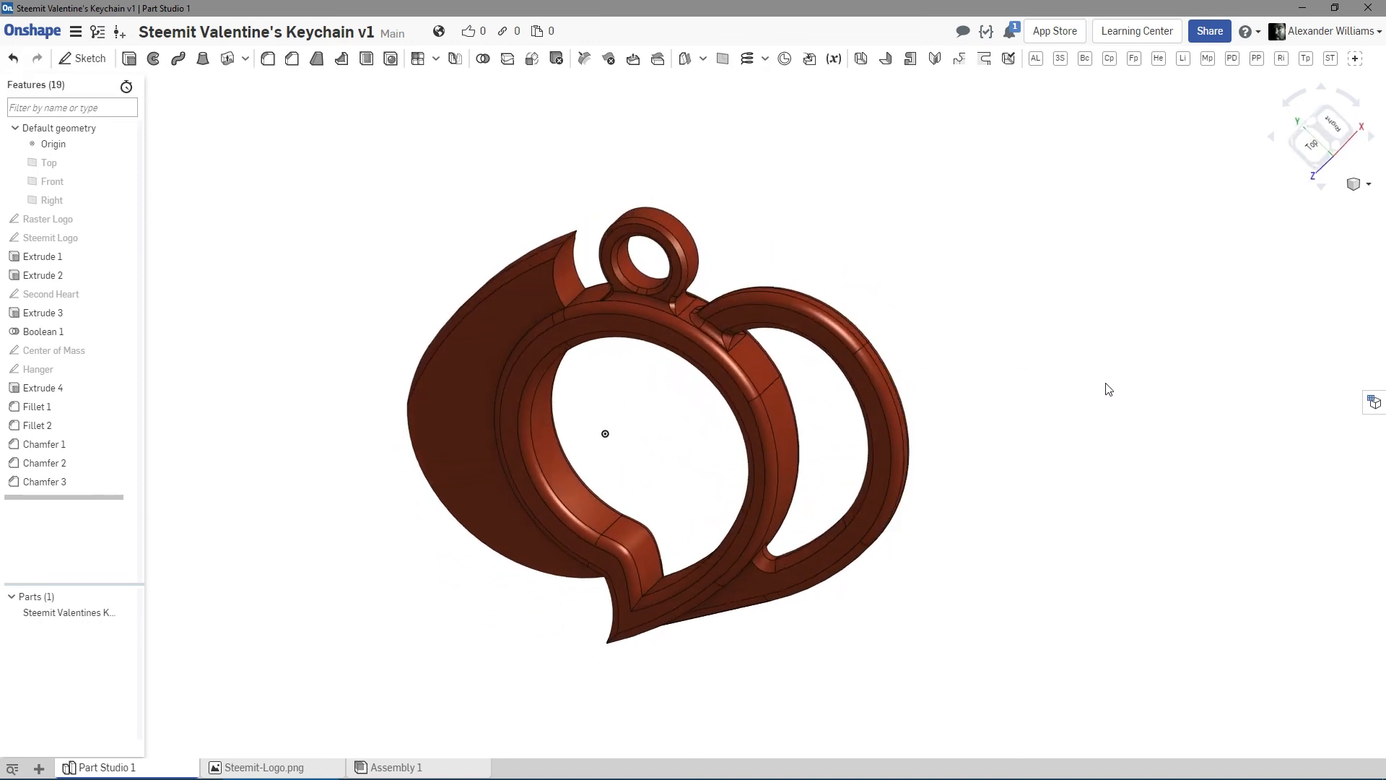